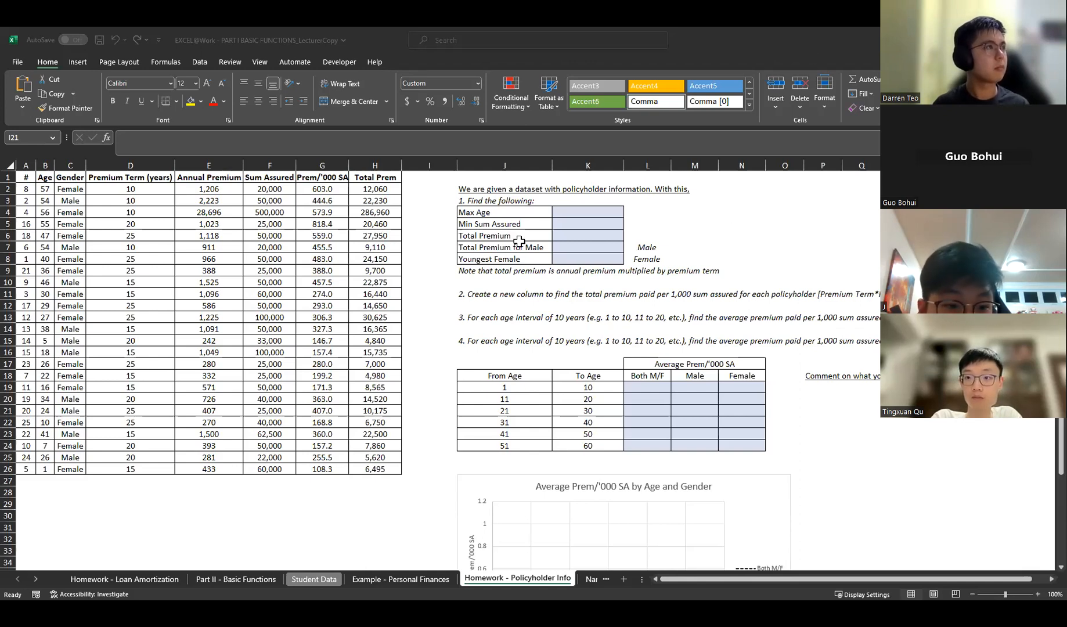
- Switch from the policyholder homework to the Name Generator sheet
left_click(511, 257)
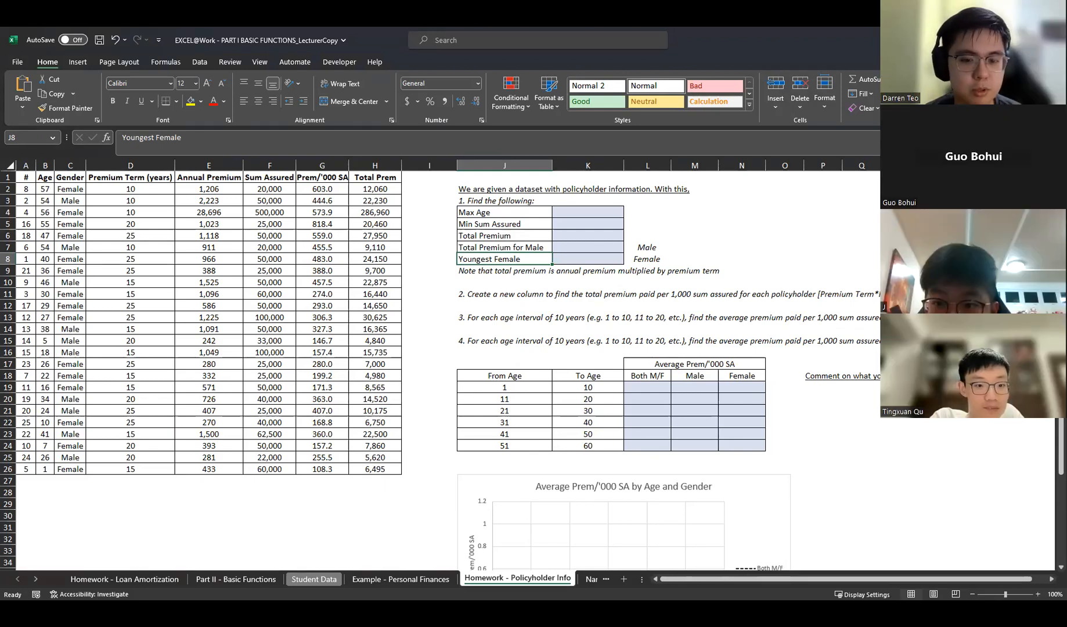
left_click(688, 564)
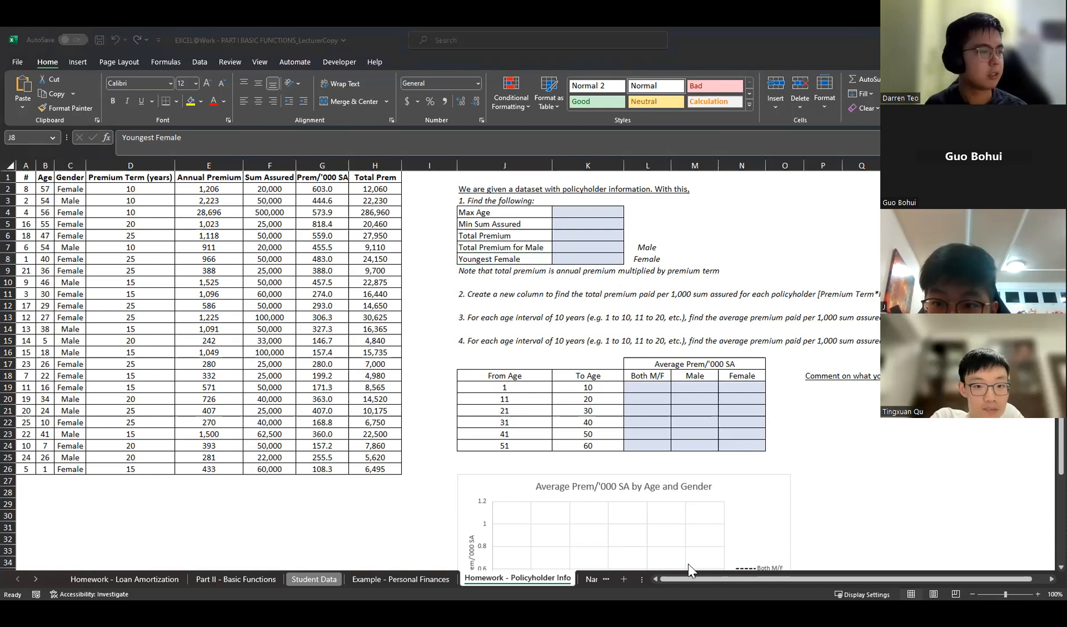
left_click(40, 577)
left_click(478, 581)
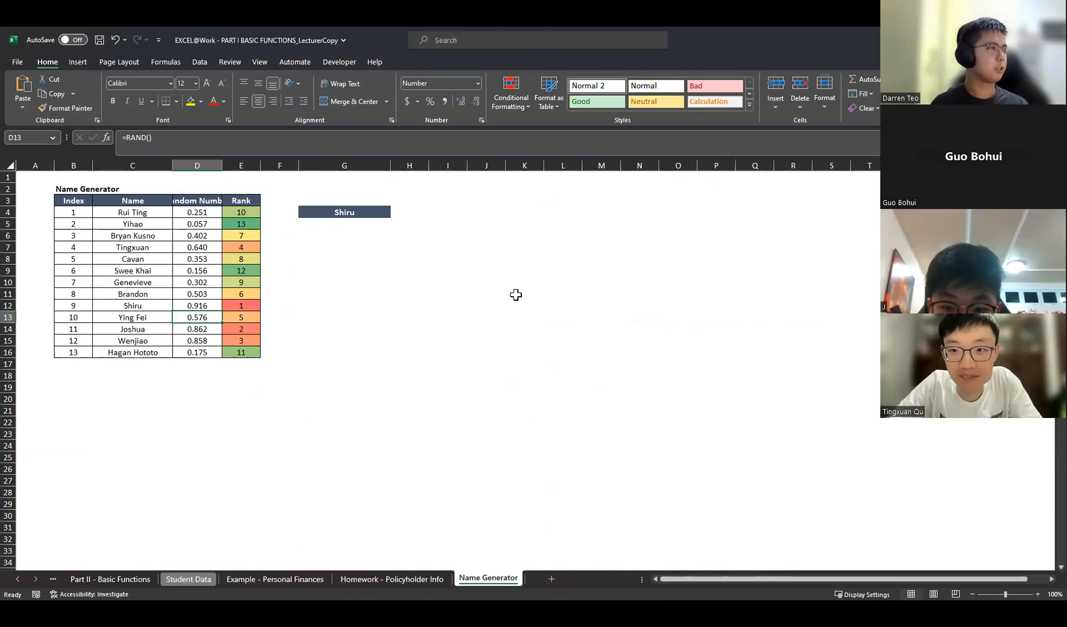
left_click(441, 283)
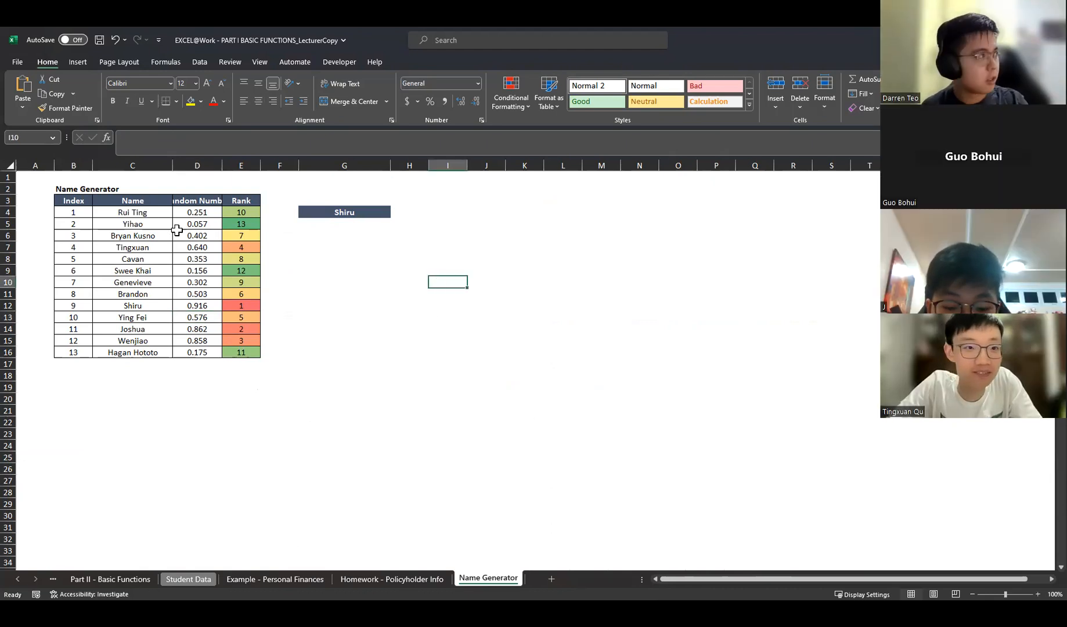
- Recalculate the Name Generator sheet repeatedly to draw new random names
left_click(356, 232)
key("F9")
key("F9")
key("F9")
key("F9")
key("F9")
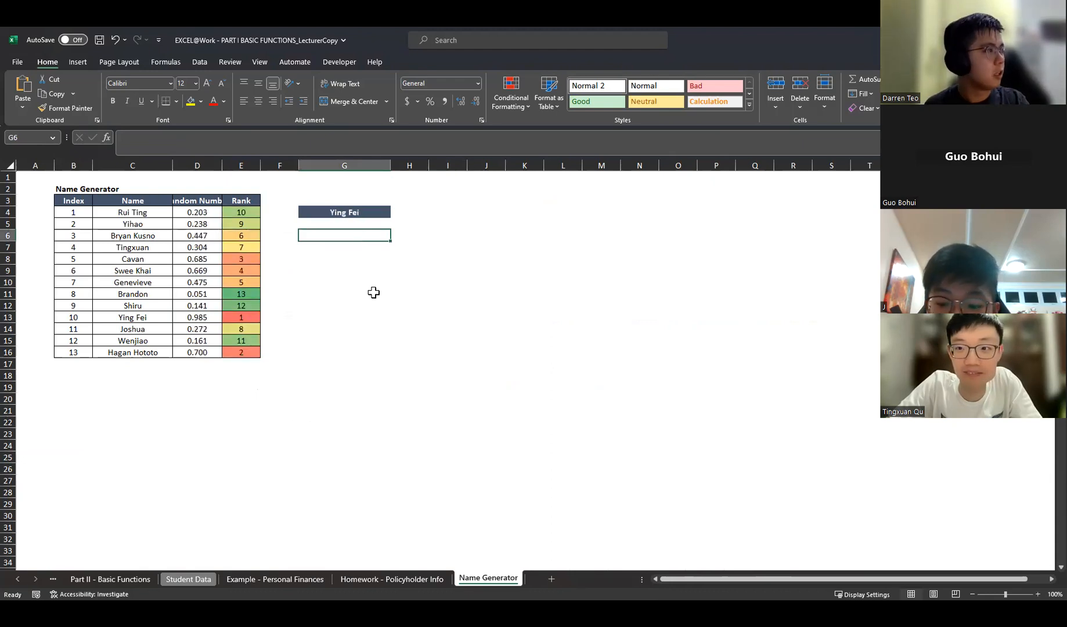
key("F9")
key("F9")
key("F9")
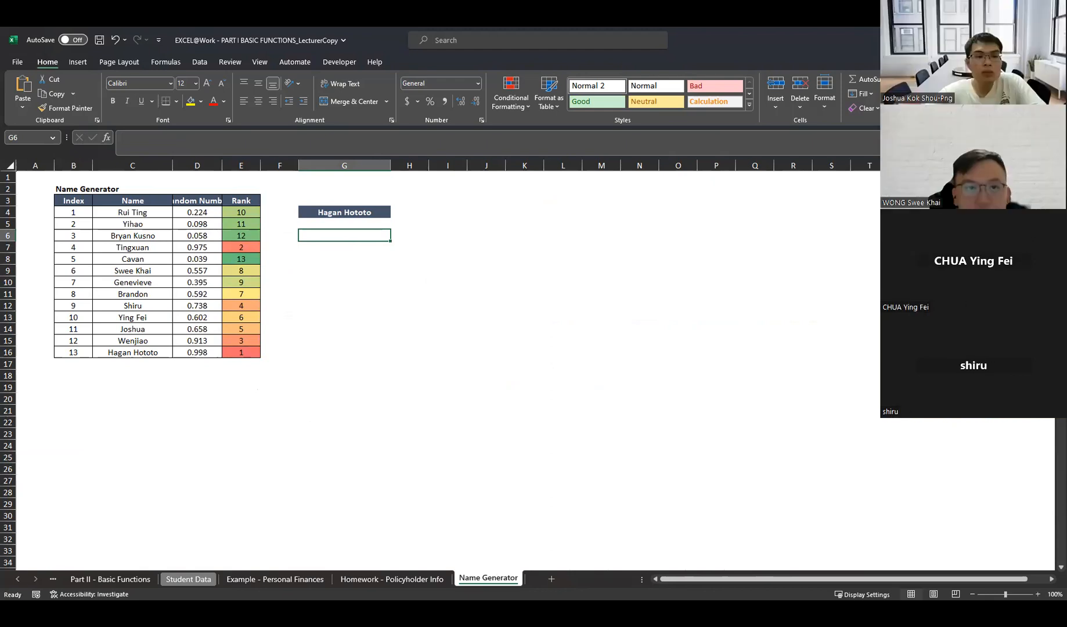
key("F9")
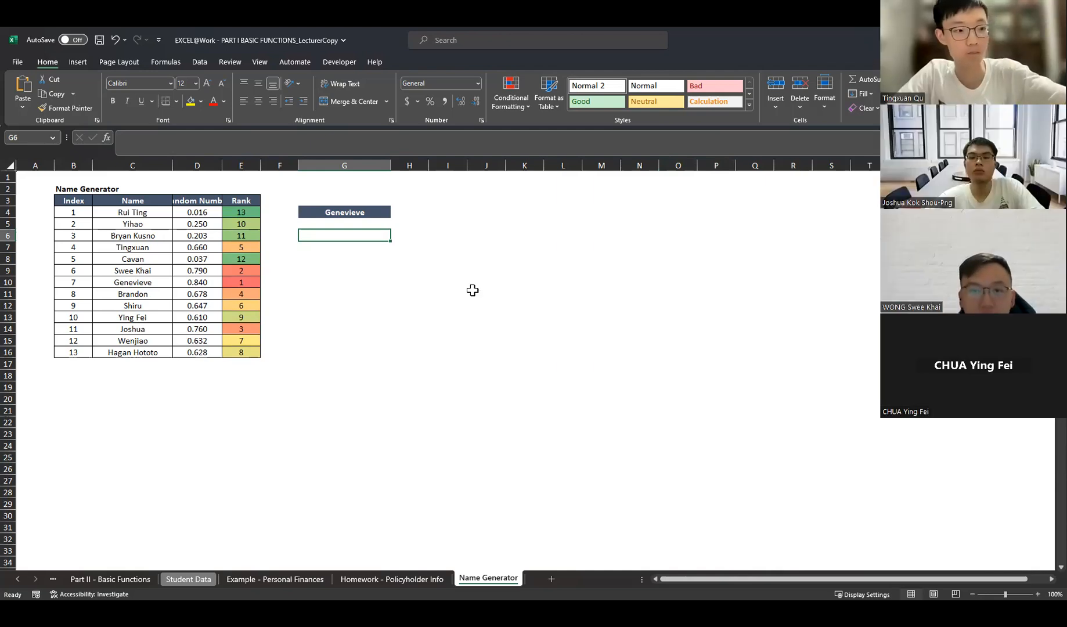
- Return to the Homework - Policyholder Info sheet and go to the question 1 answer cells K4:K8
left_click(148, 580)
left_click(290, 580)
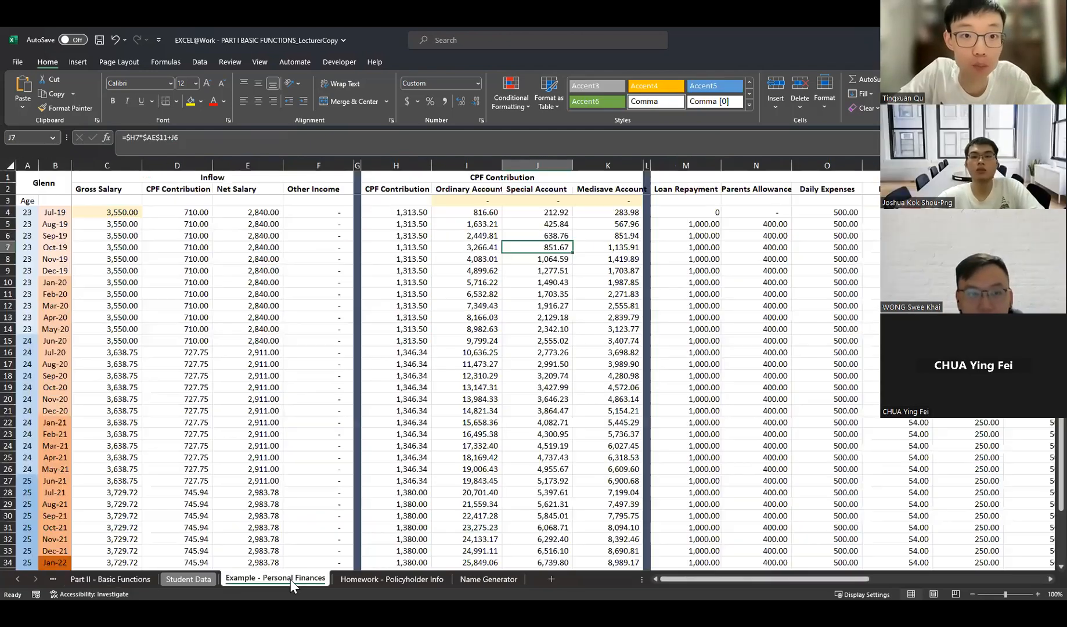
left_click(392, 580)
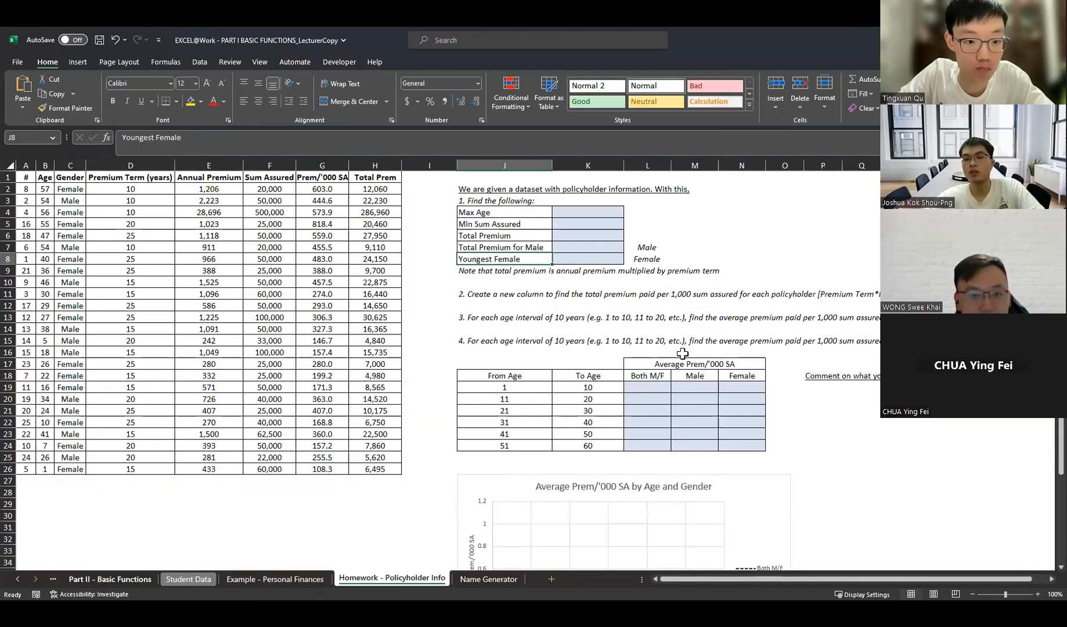
left_click_drag(581, 208, 586, 270)
left_click(572, 260)
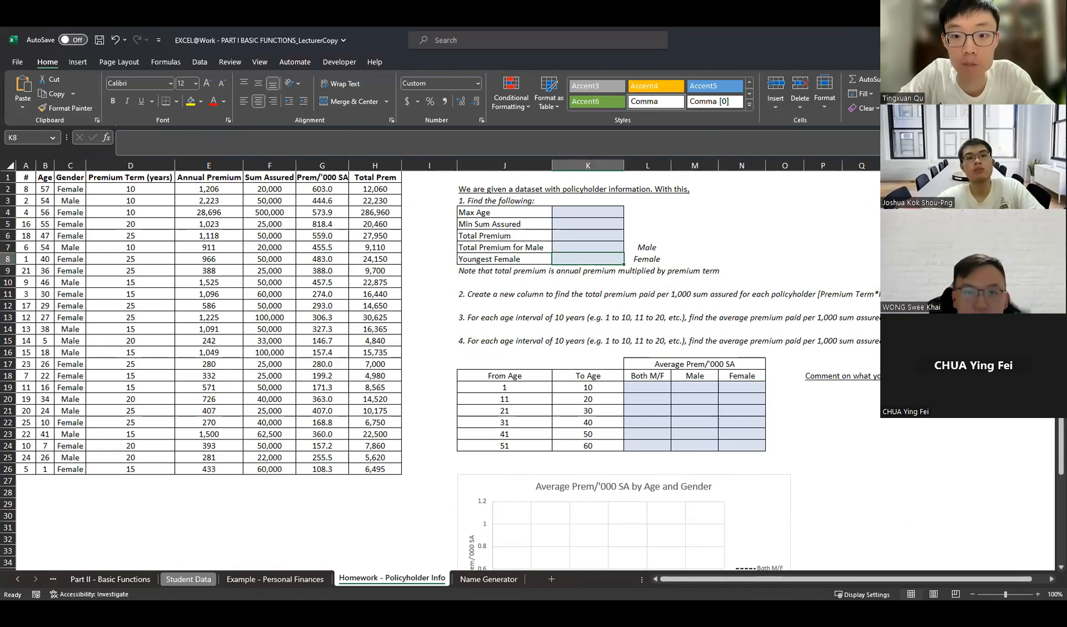
- Calculate Max Age in K4 with a MAX formula over the Age range B2:B27
left_click(593, 211)
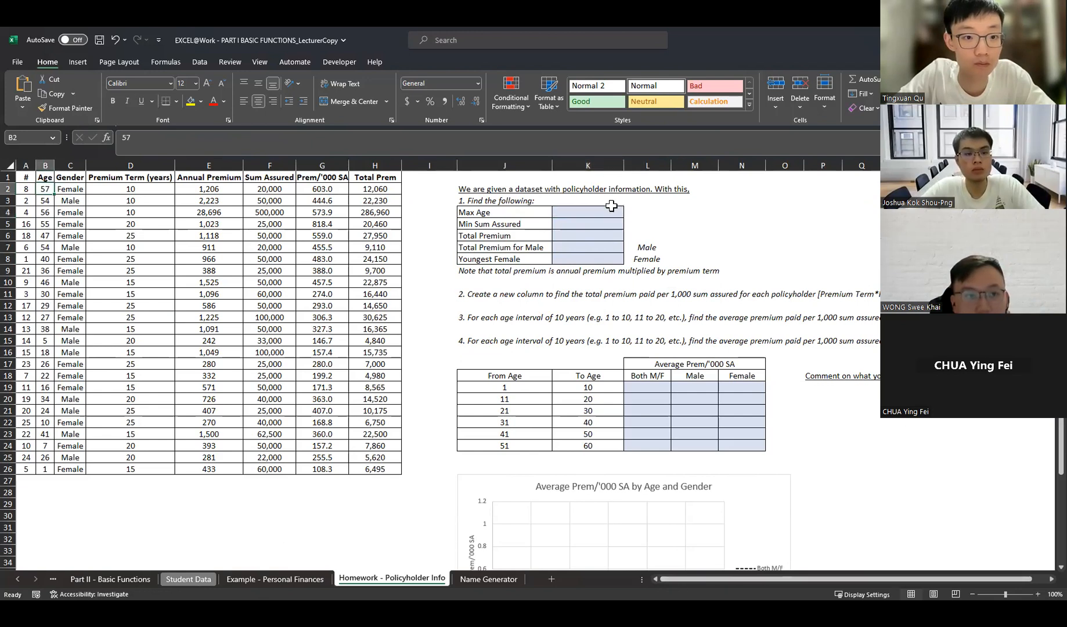
type("=")
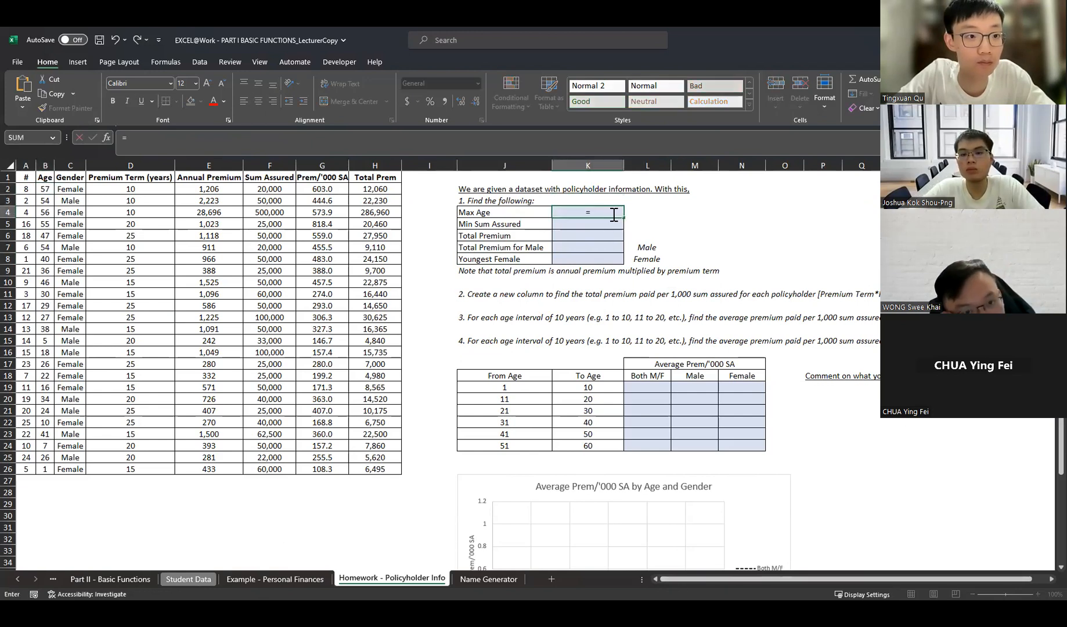
type("max(")
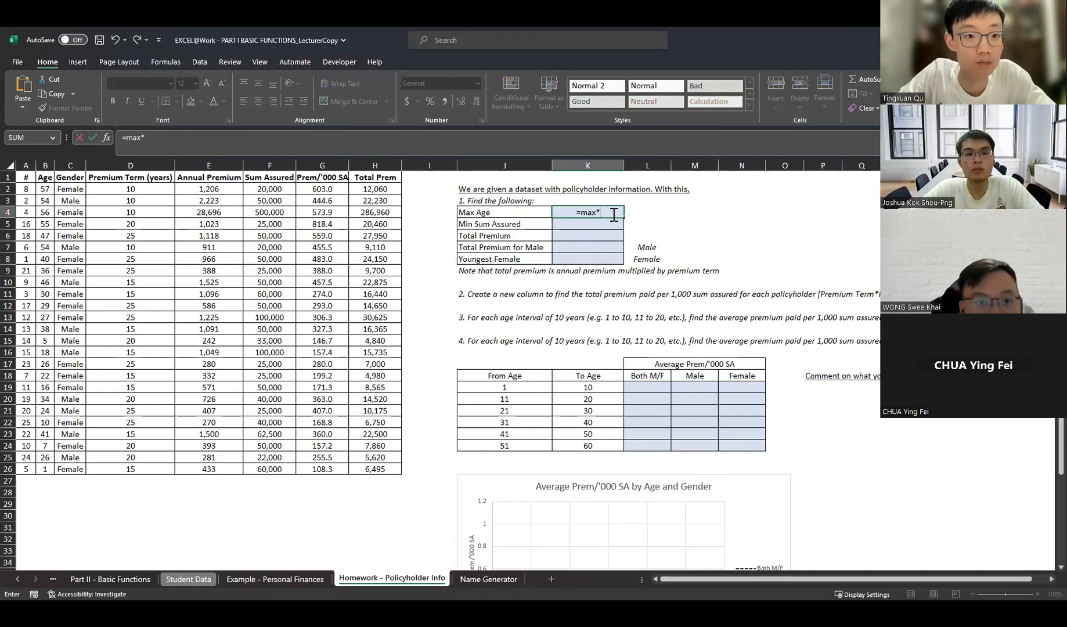
left_click(45, 189)
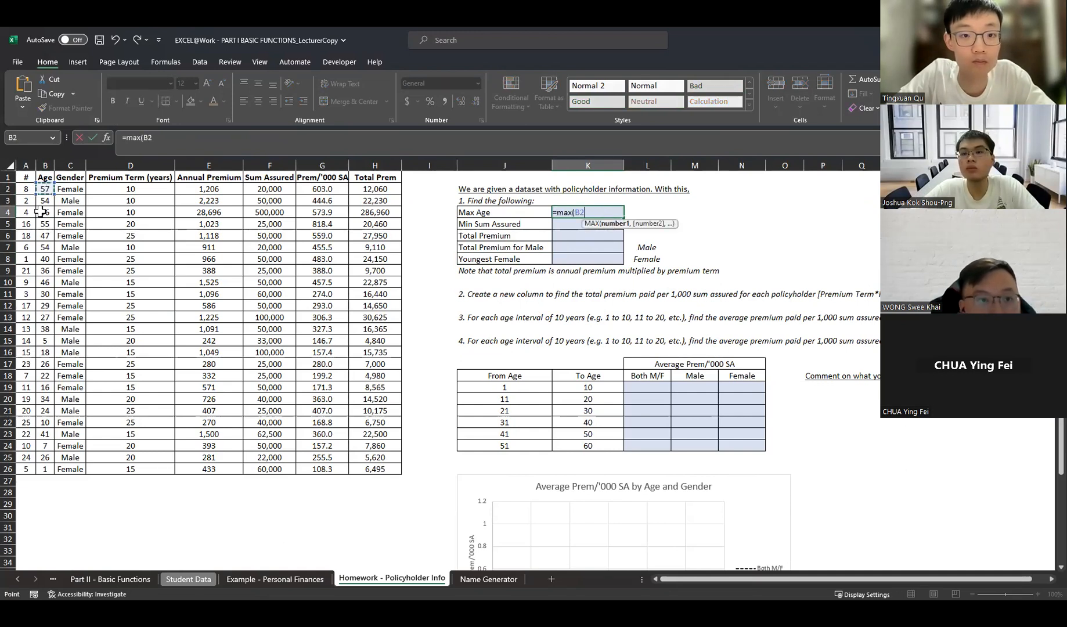
left_click(45, 476, "shift")
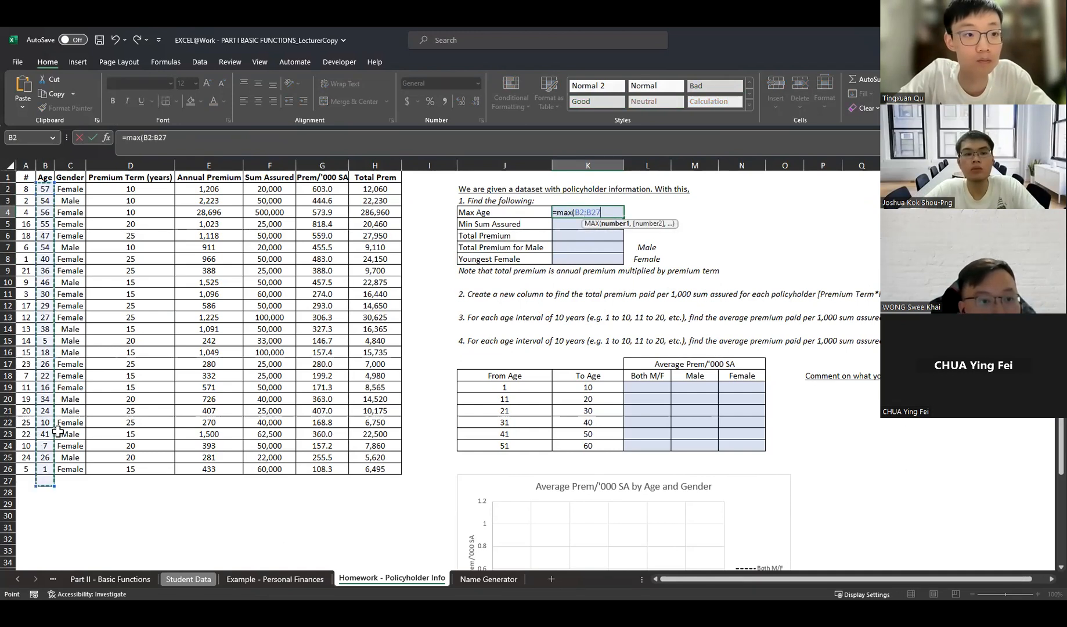
type(")")
key("Return")
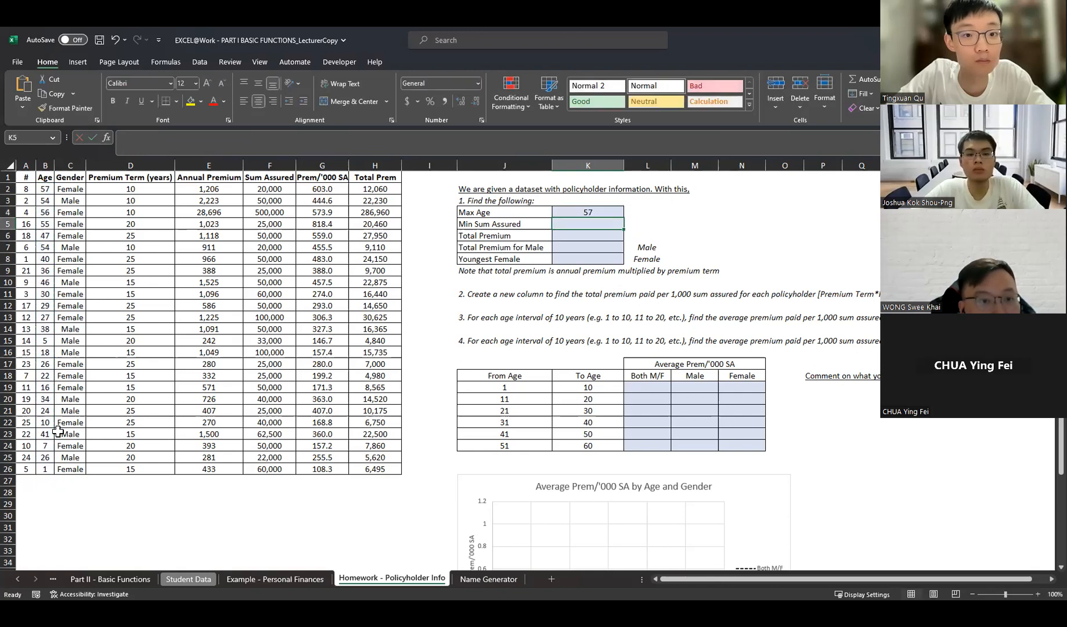
- Calculate Min Sum Assured in K5 with a MIN formula over the Sum Assured range F2:F26
key("Return")
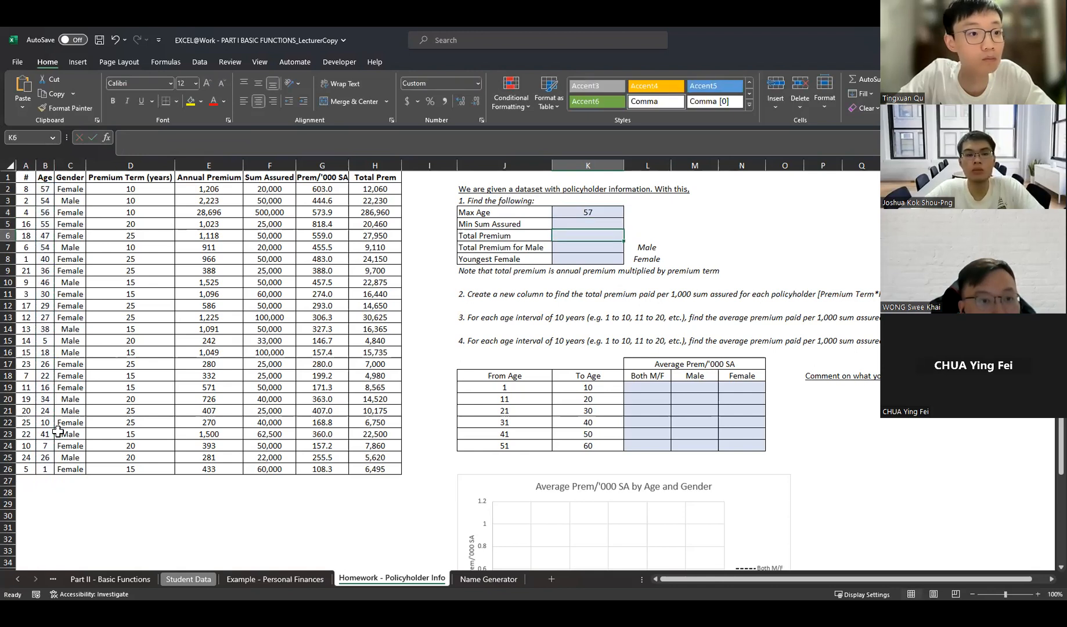
key("Up")
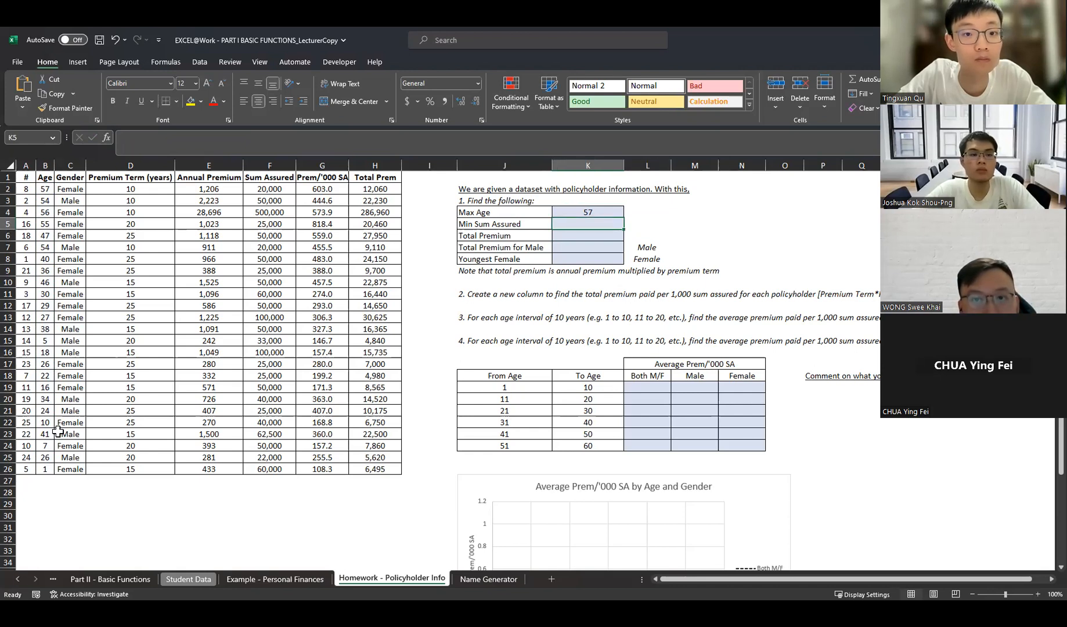
type("=min(")
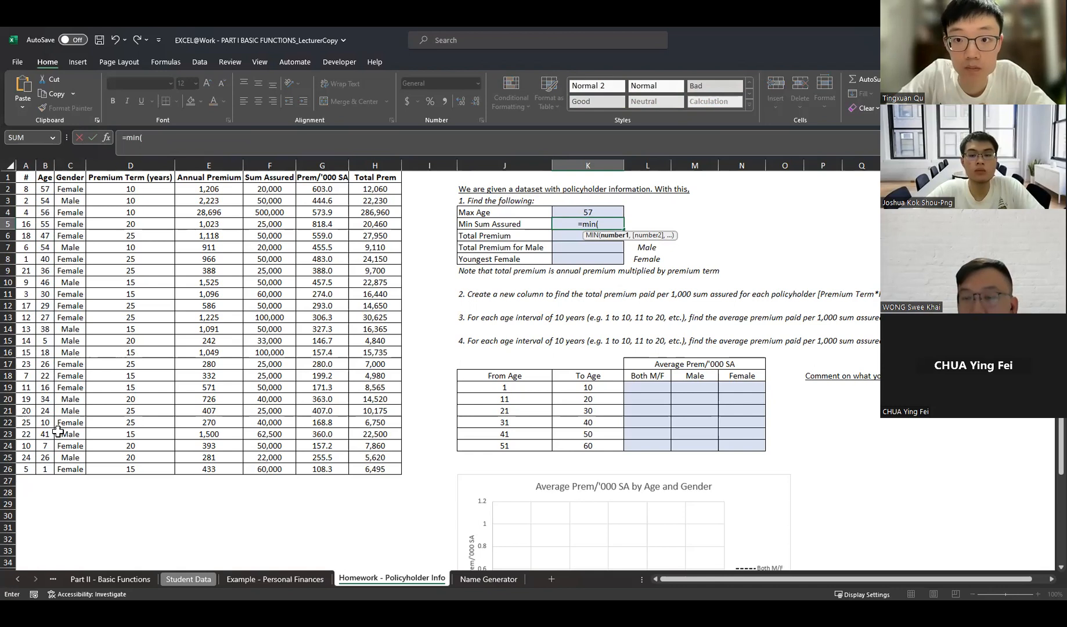
type("F2:F26")
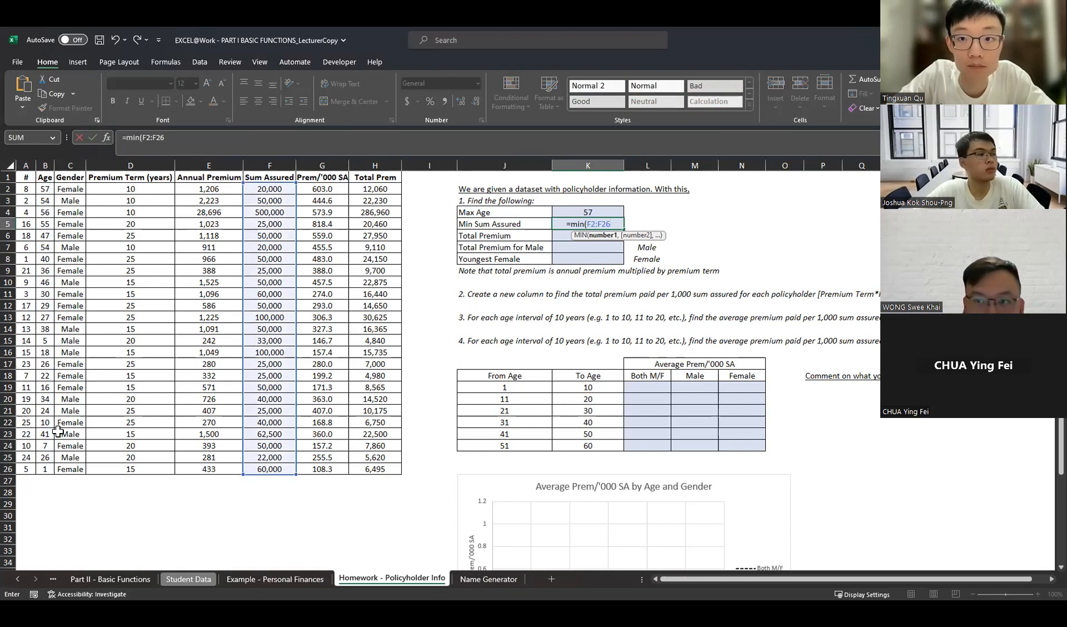
key("Return")
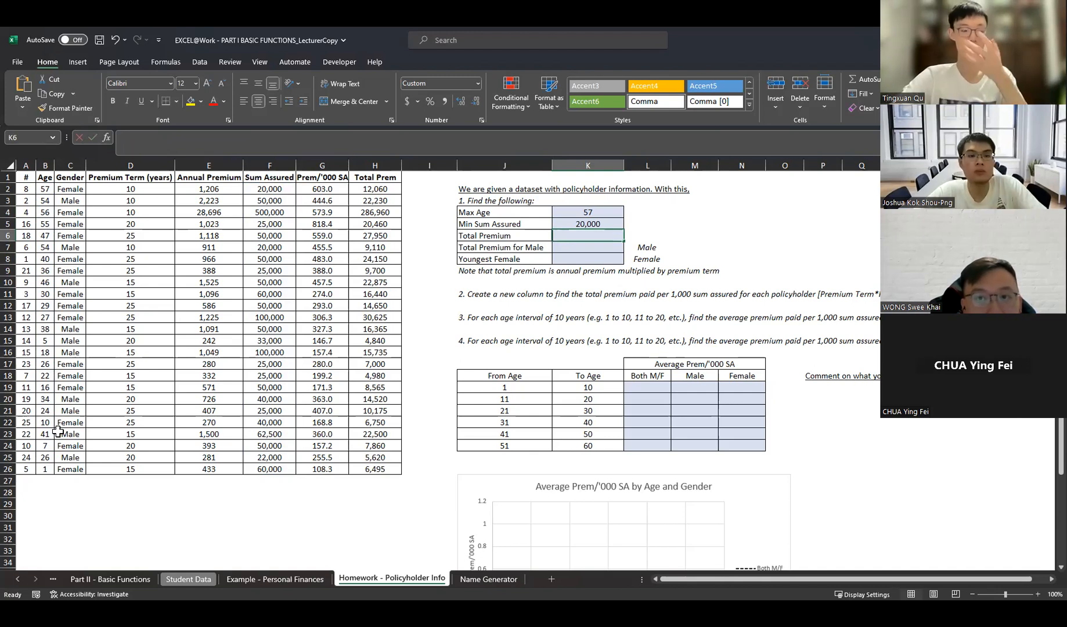
- Calculate Total Premium in K6 with a SUM formula over the Total Prem range H2:H26
type("=sum(")
left_click(360, 191)
key("ctrl+shift+Down")
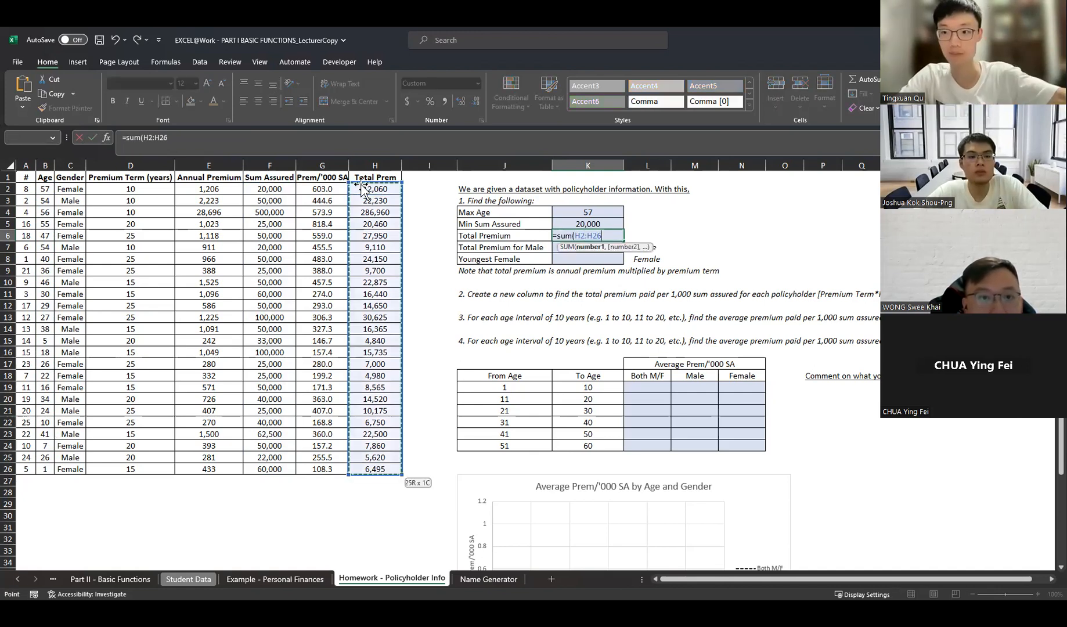
key("Return")
key("Return")
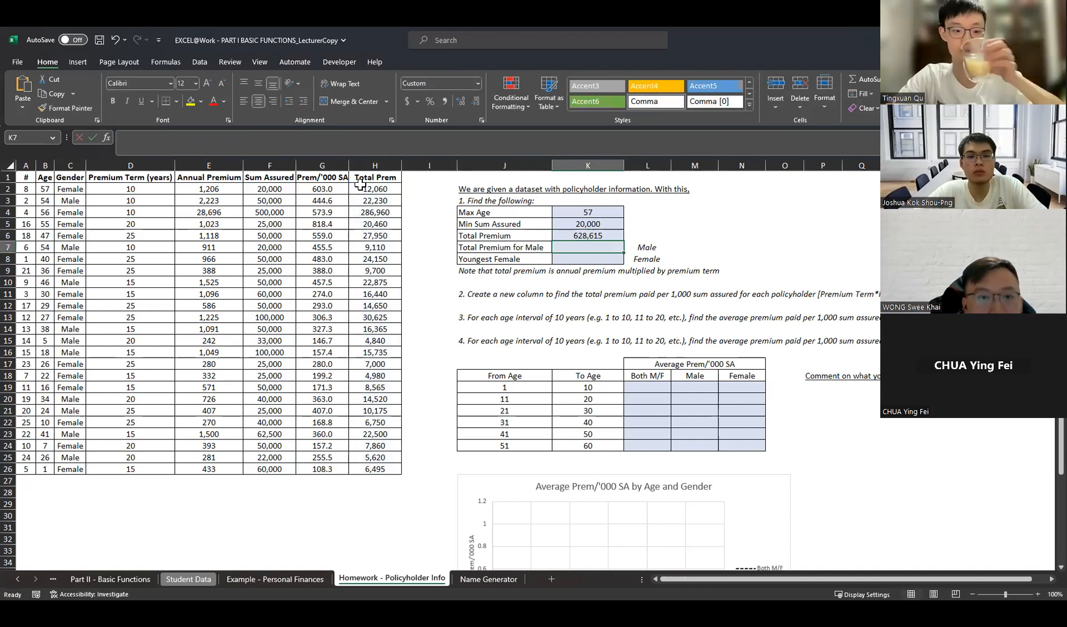
key("Up")
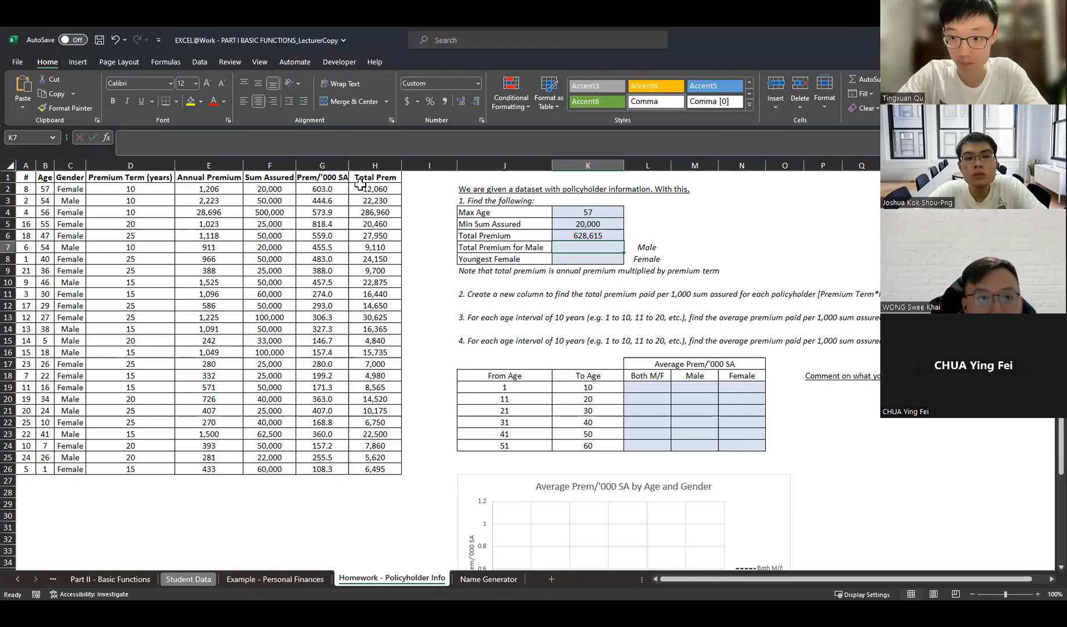
- Begin a SUMIF formula in K7 for Total Premium for Male, using Gender range C2:C26 and criterion cell L7
type("=sumif(")
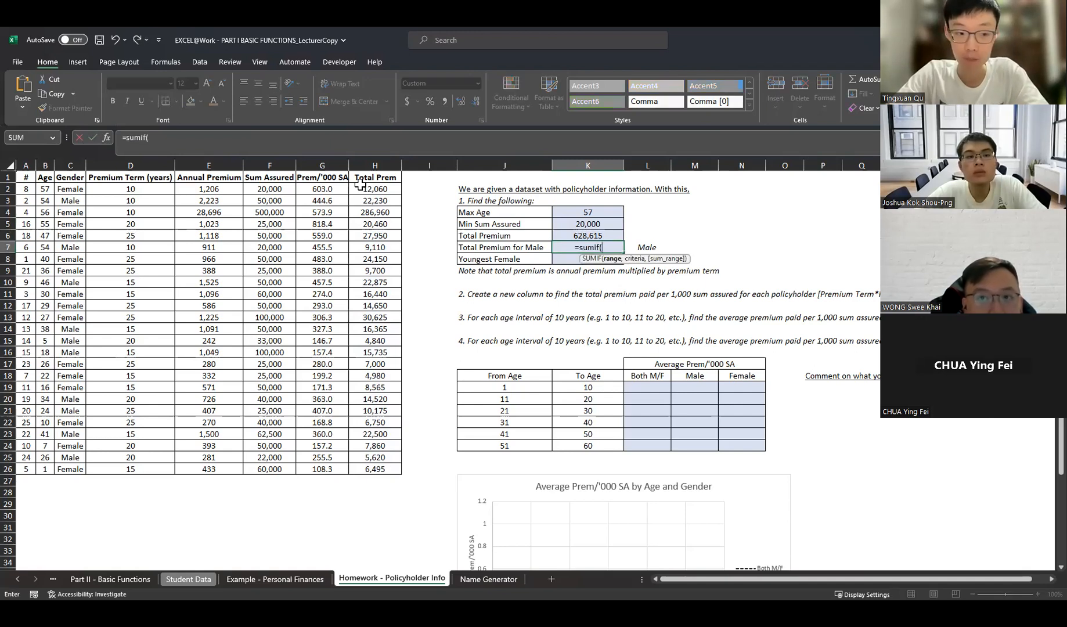
left_click(81, 188)
key("ctrl+shift+Down")
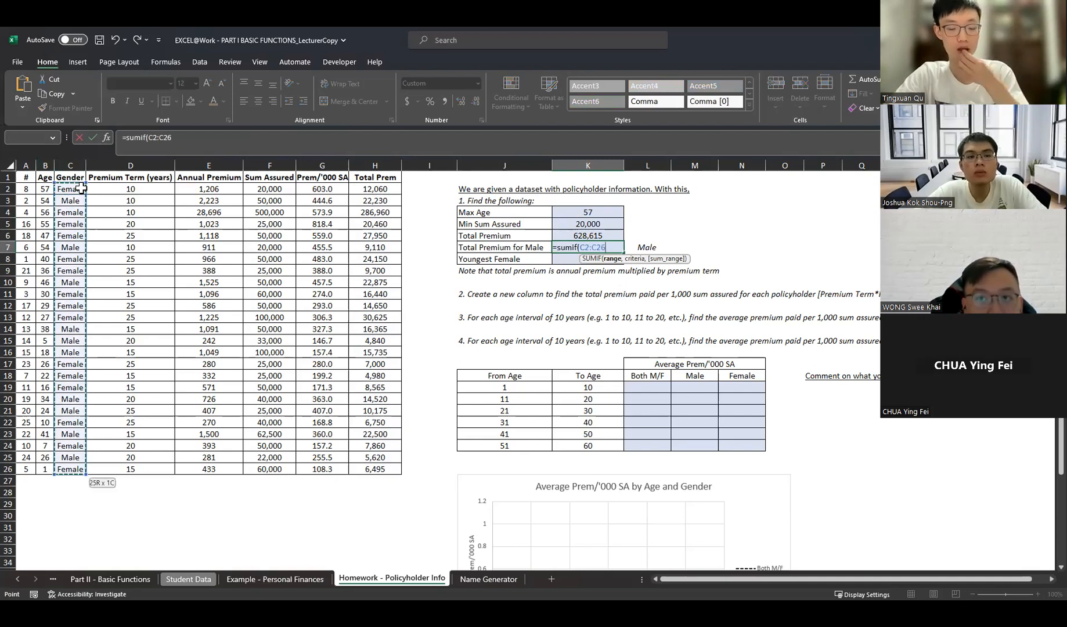
type(",")
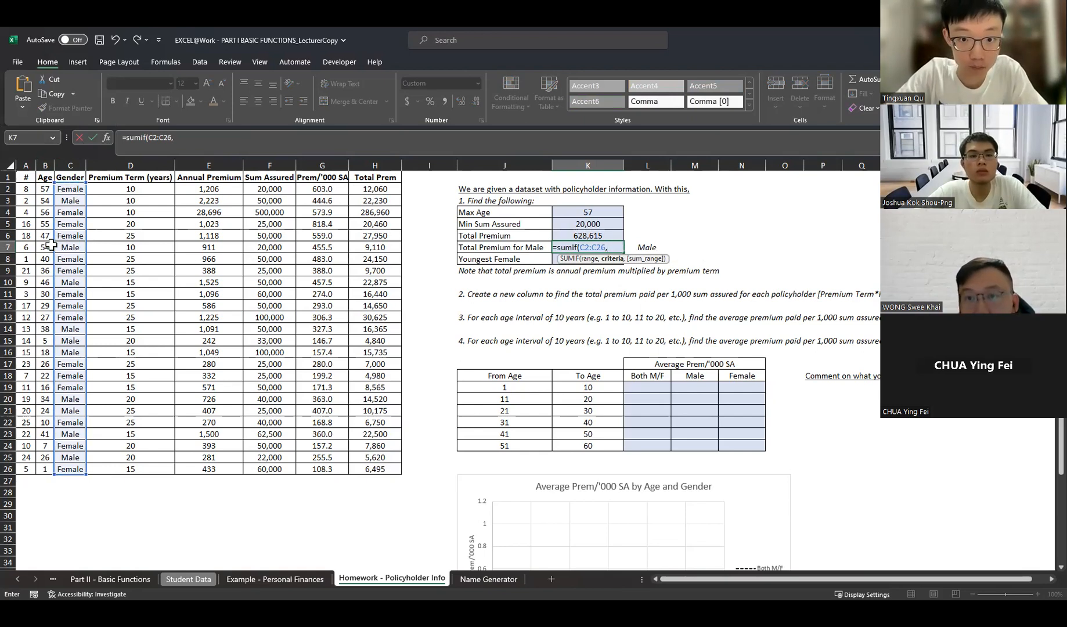
left_click(707, 237)
left_click(700, 248)
left_click(662, 247)
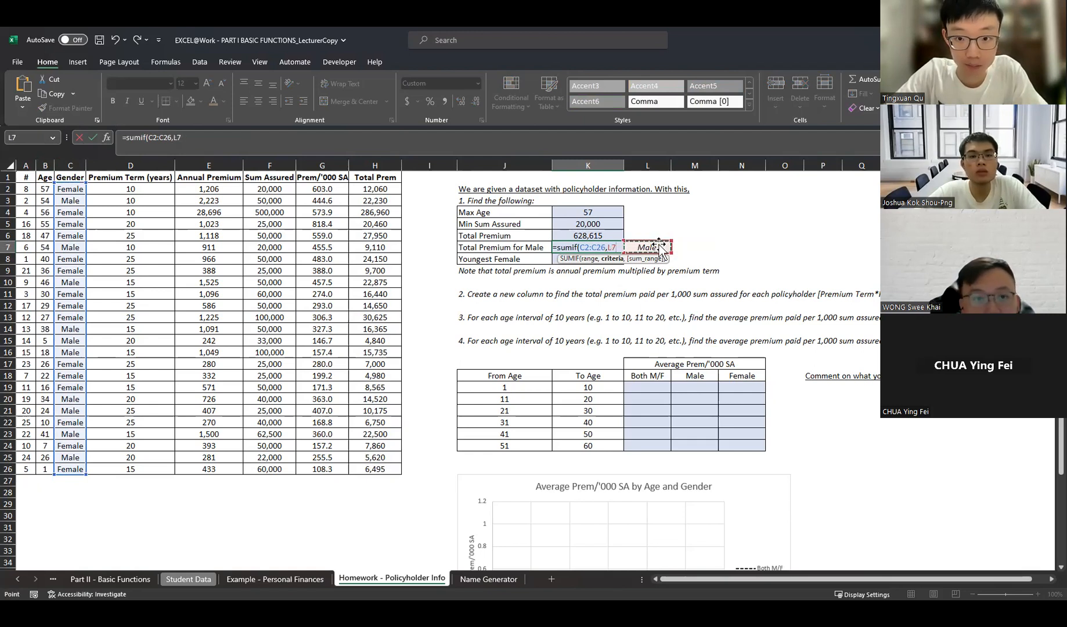
type(",")
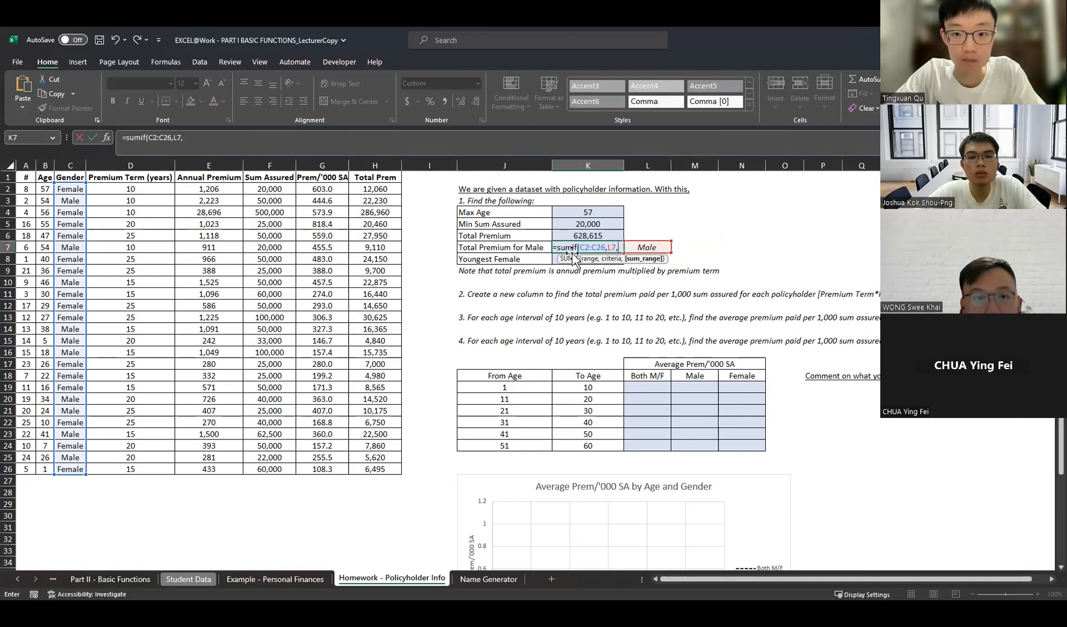
- Try SUMIFS in place of SUMIF in the K7 formula to compare its argument order
left_click(599, 247)
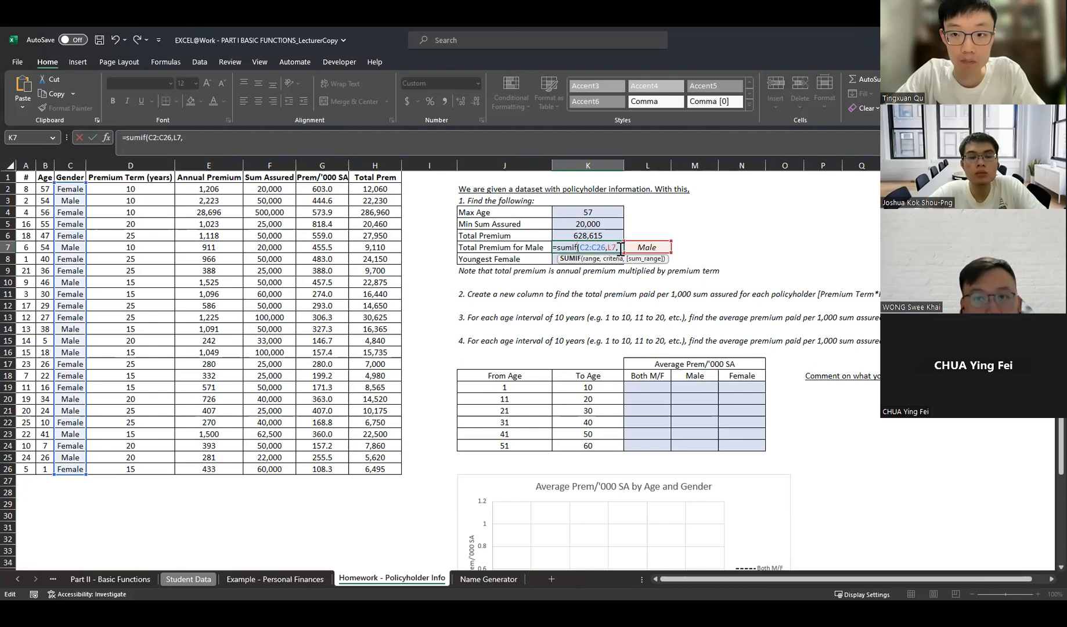
type("s")
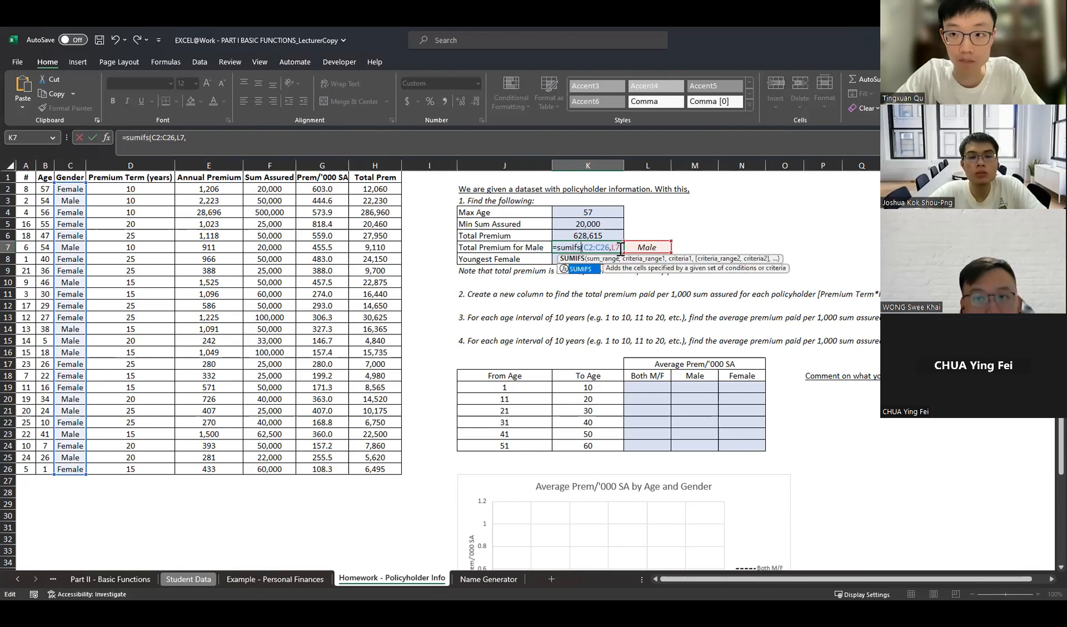
left_click(621, 248)
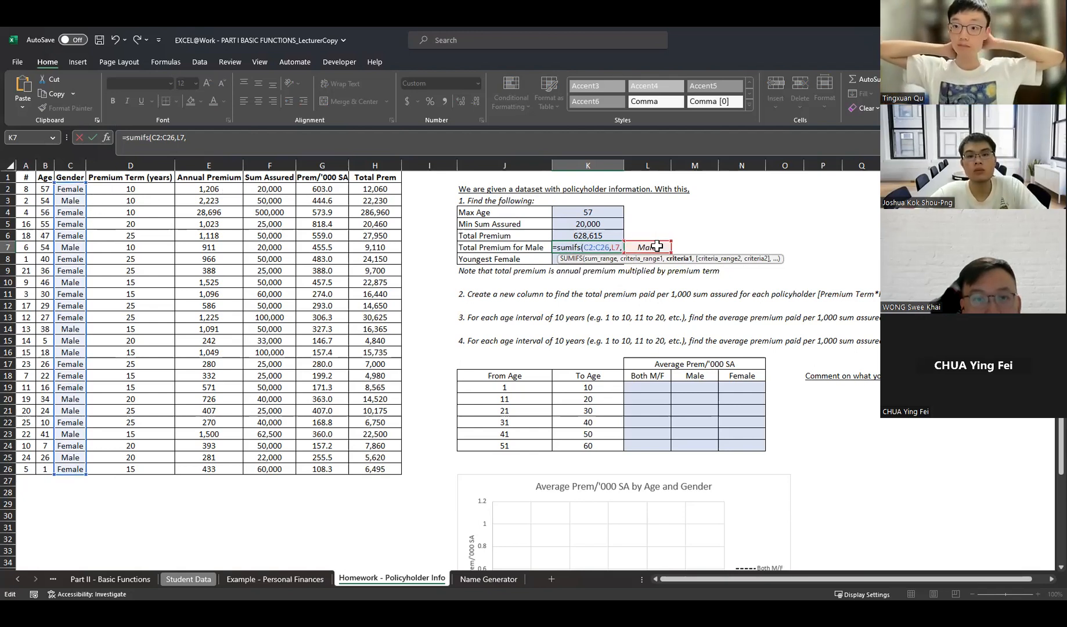
left_click(582, 245)
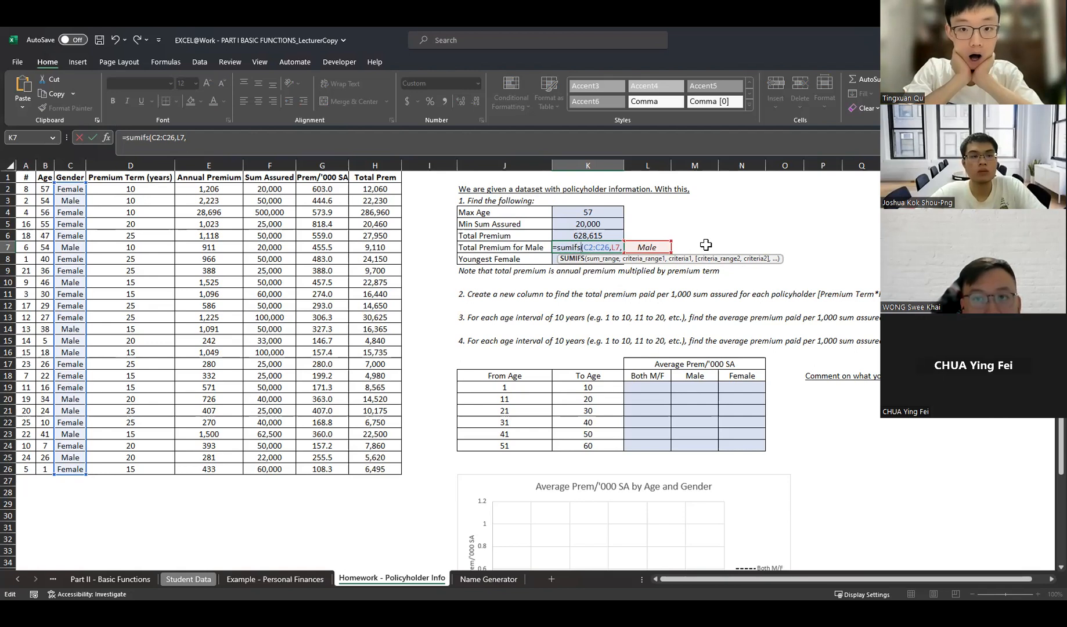
key("BackSpace")
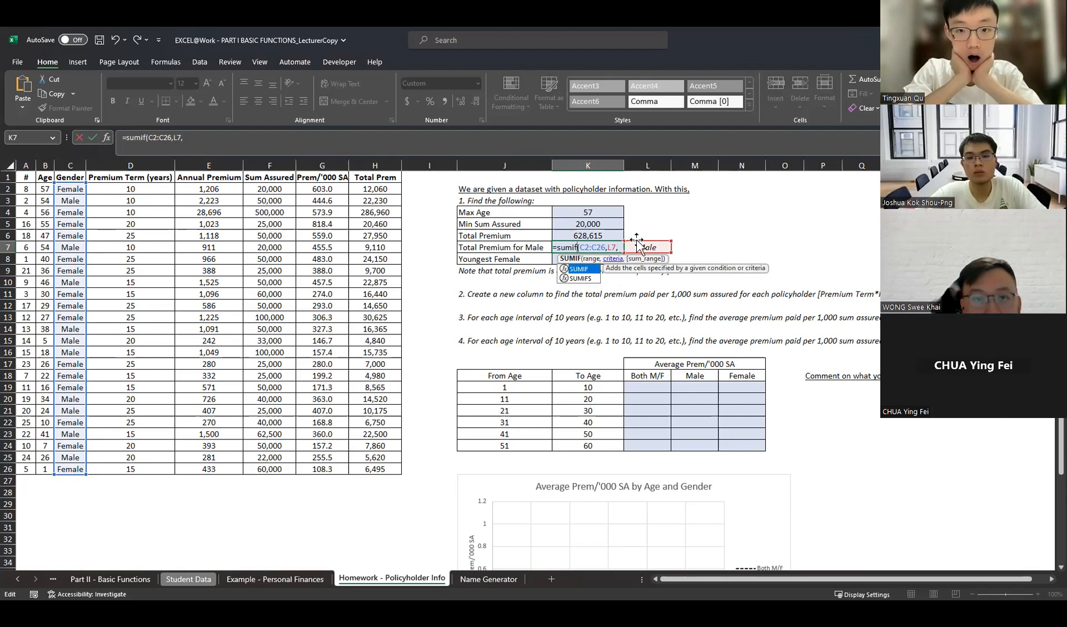
left_click(618, 248)
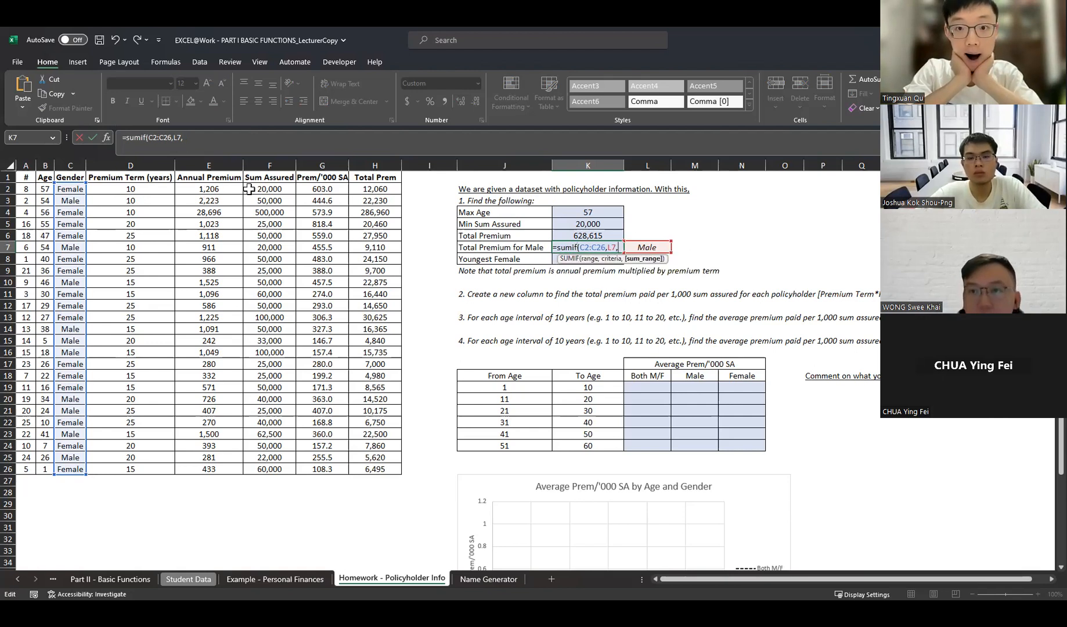
- Complete the K7 SUMIF formula for Total Premium for Male using the Total Prem column as the sum range
left_click(376, 190)
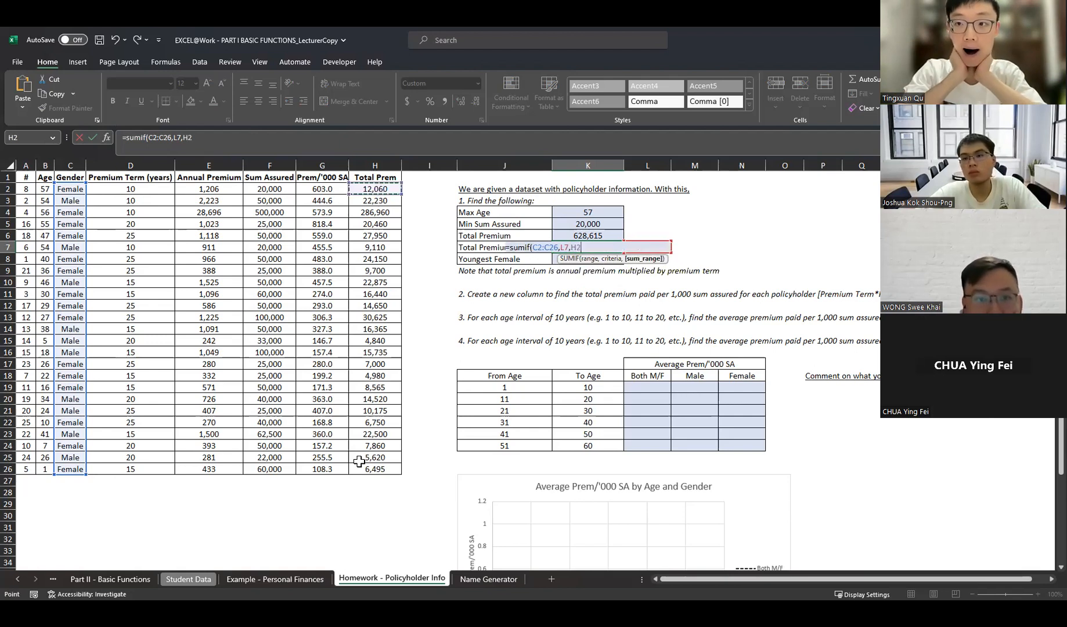
key("Return")
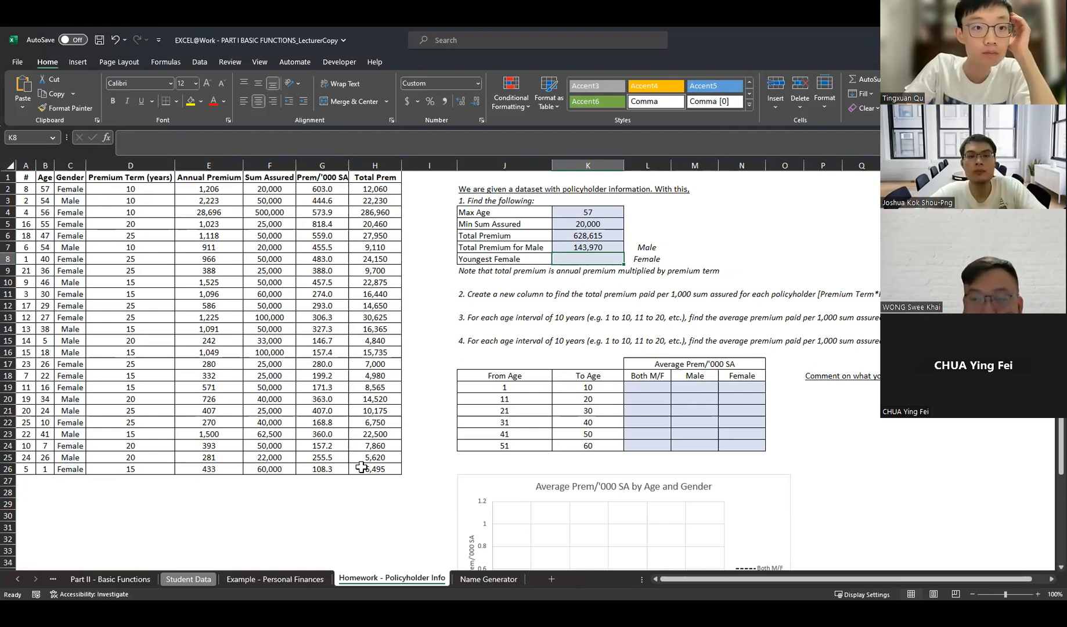
key("Right")
scroll(362, 467, "right", 3)
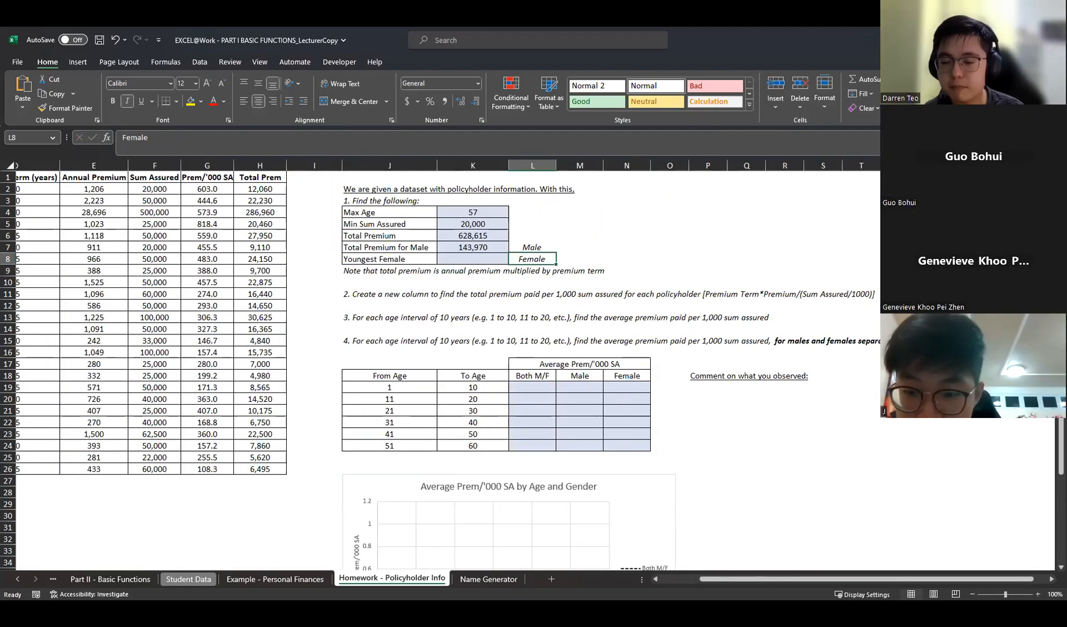
key("Left")
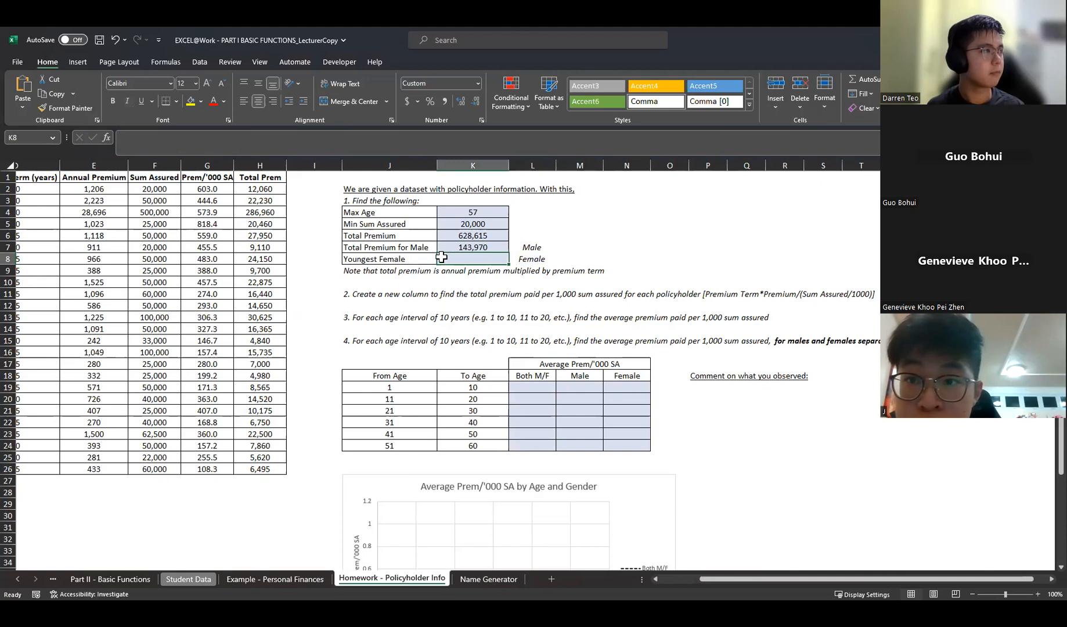
type("=")
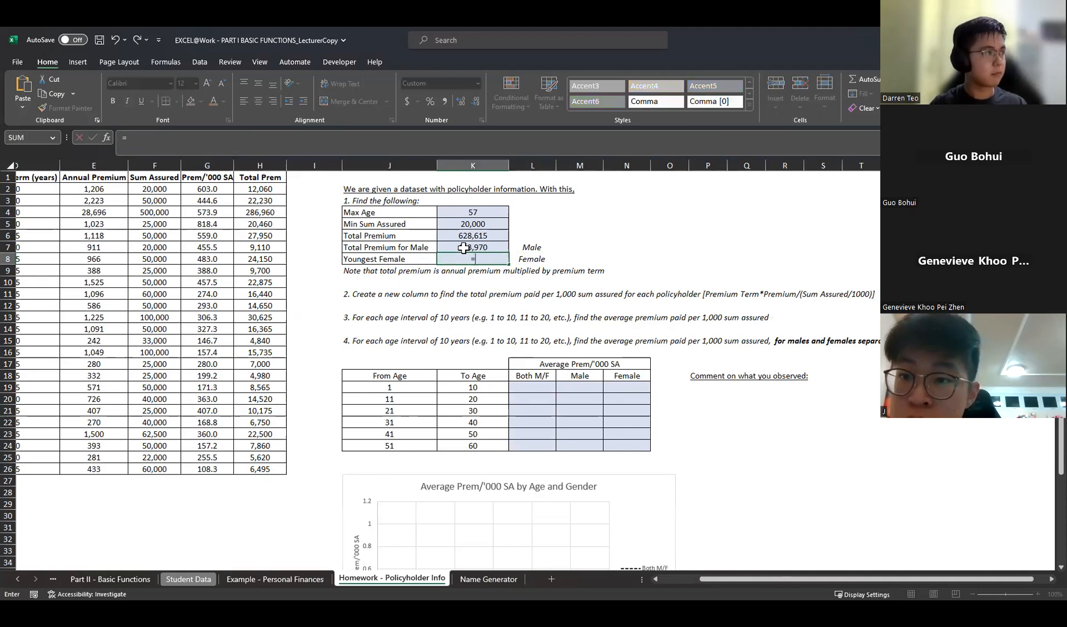
type("min(if(")
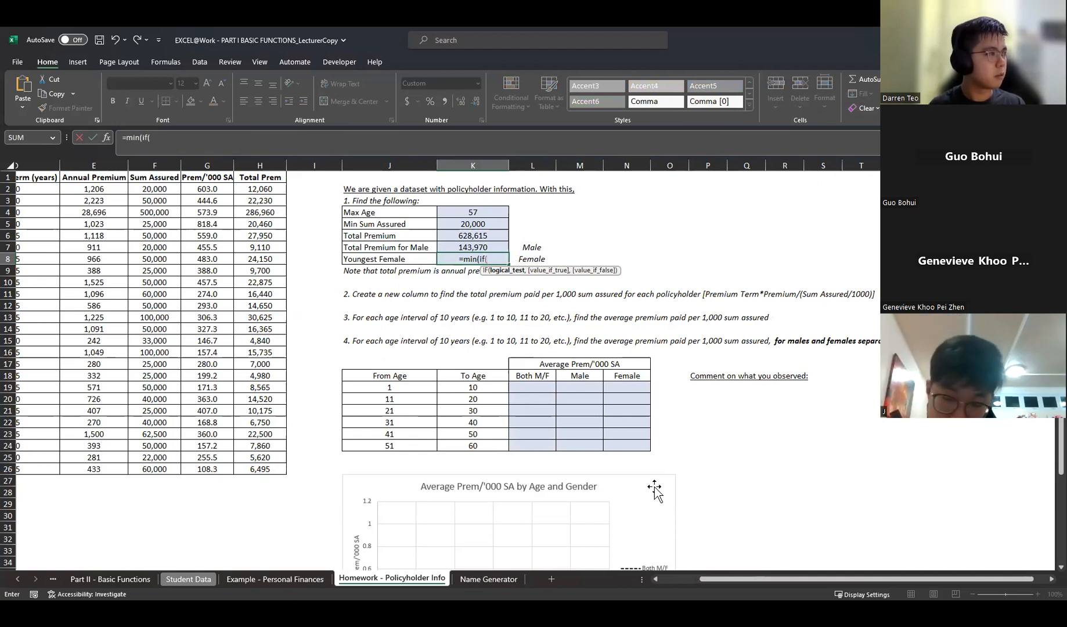
left_click(662, 578)
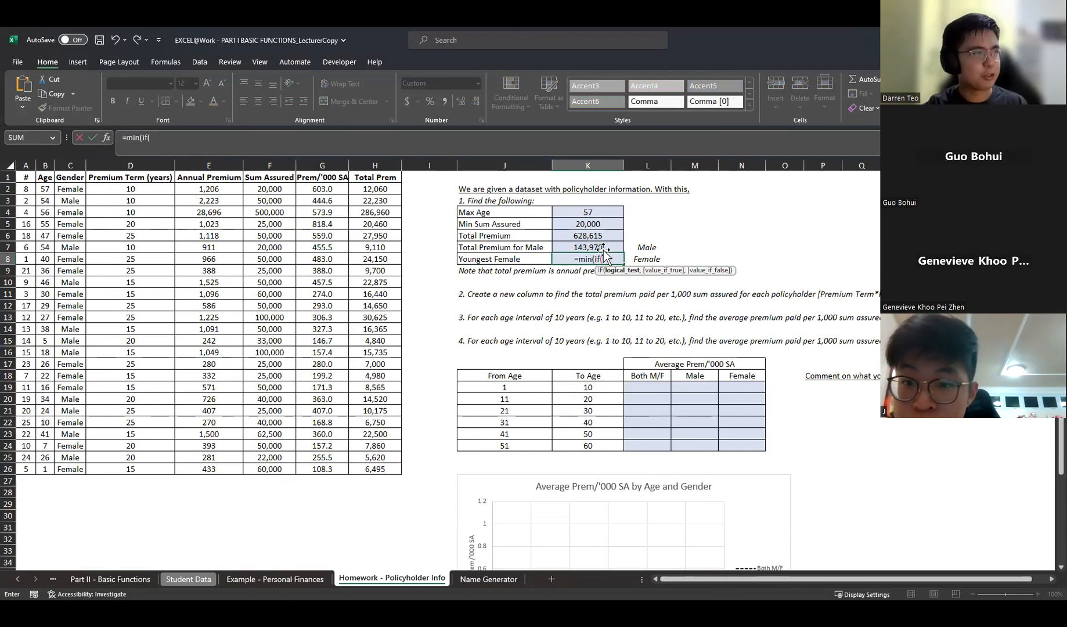
key("BackSpace")
key("BackSpace")
key("BackSpace")
key("BackSpace")
key("BackSpace")
key("BackSpace")
key("BackSpace")
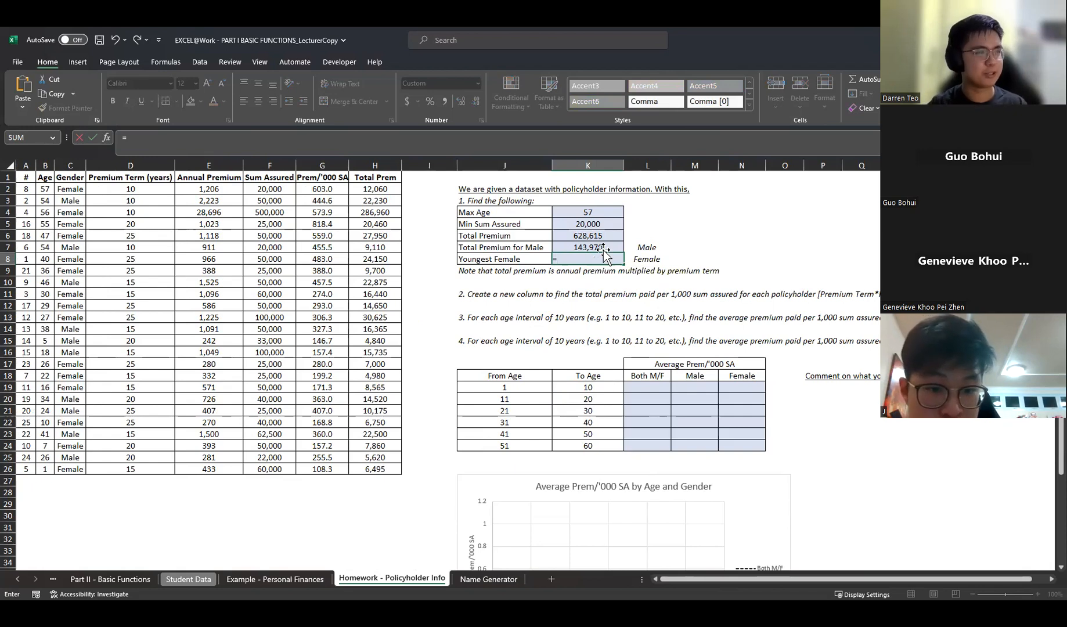
key("BackSpace")
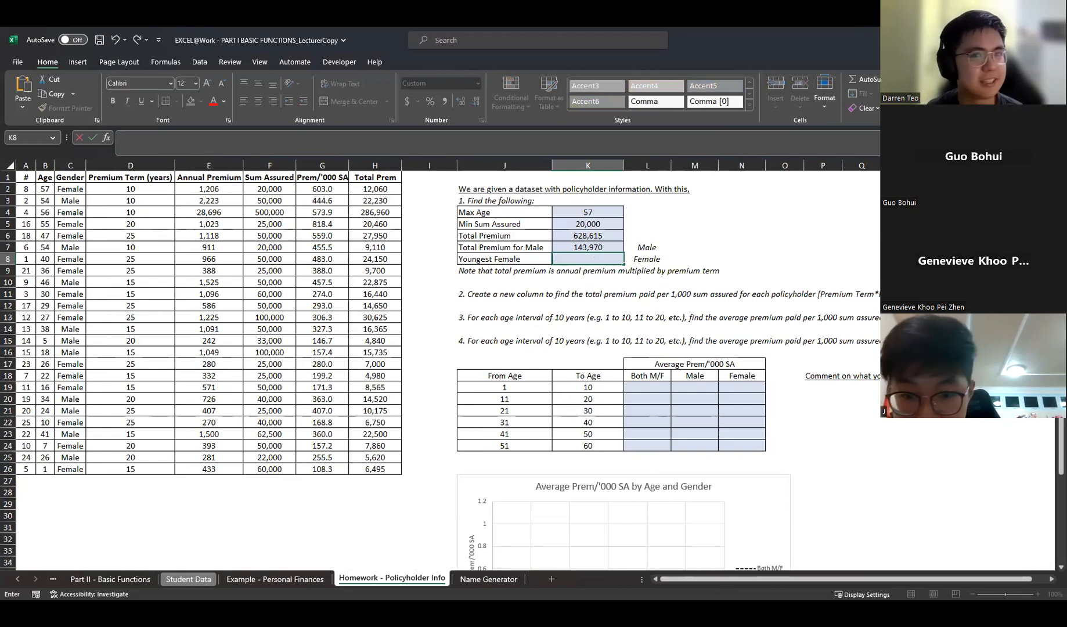
key("Escape")
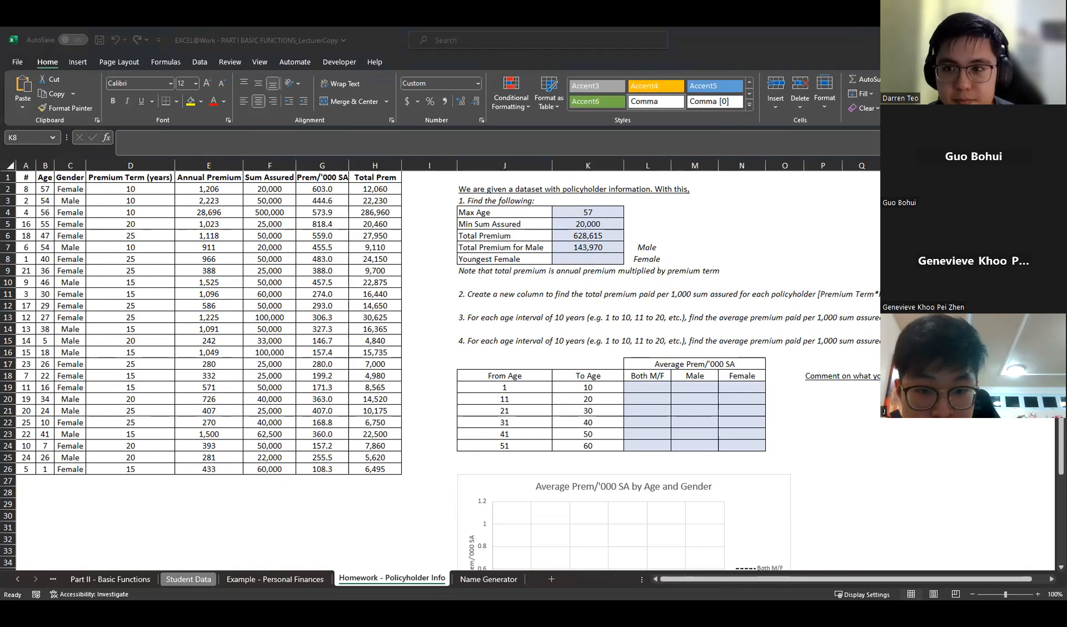
- Review the question 1 answers in K4:K7 and the Male criterion cell L7
key("Up")
key("Up")
key("Up")
key("Up")
key("shift+Down")
key("shift+Down")
key("shift+Down")
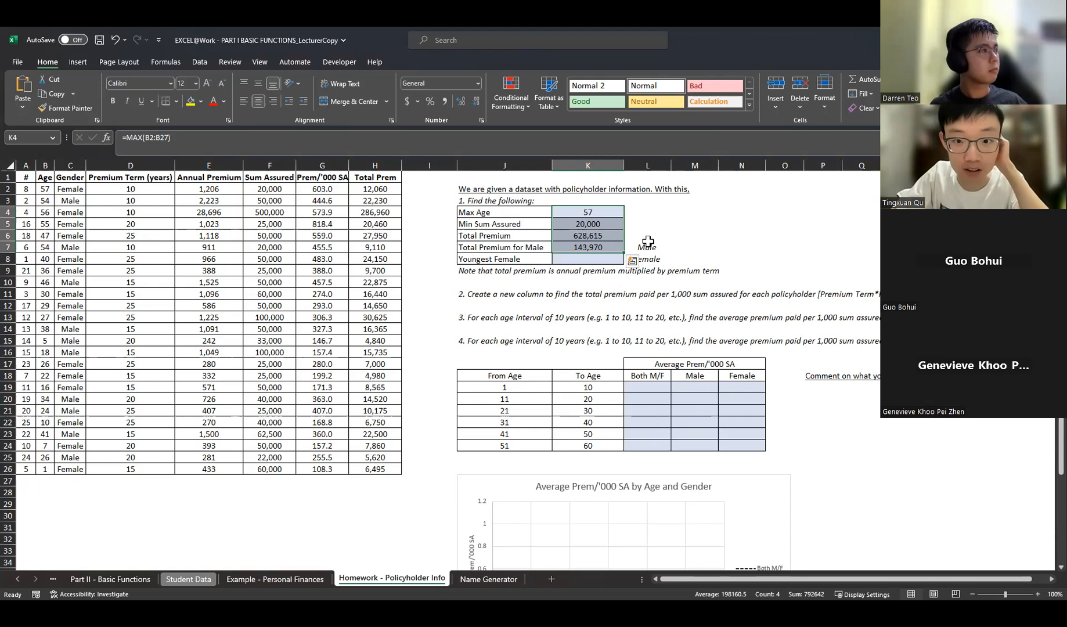
left_click(649, 245)
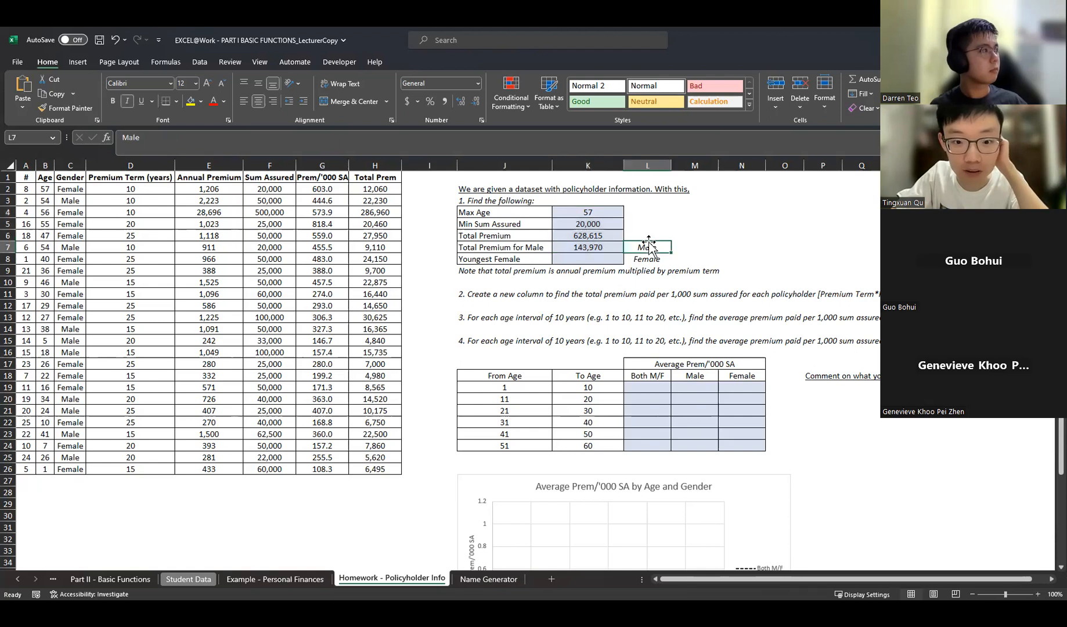
- Inspect the Total Prem formulas in column H, checking which cells the H4 formula references
left_click(381, 188)
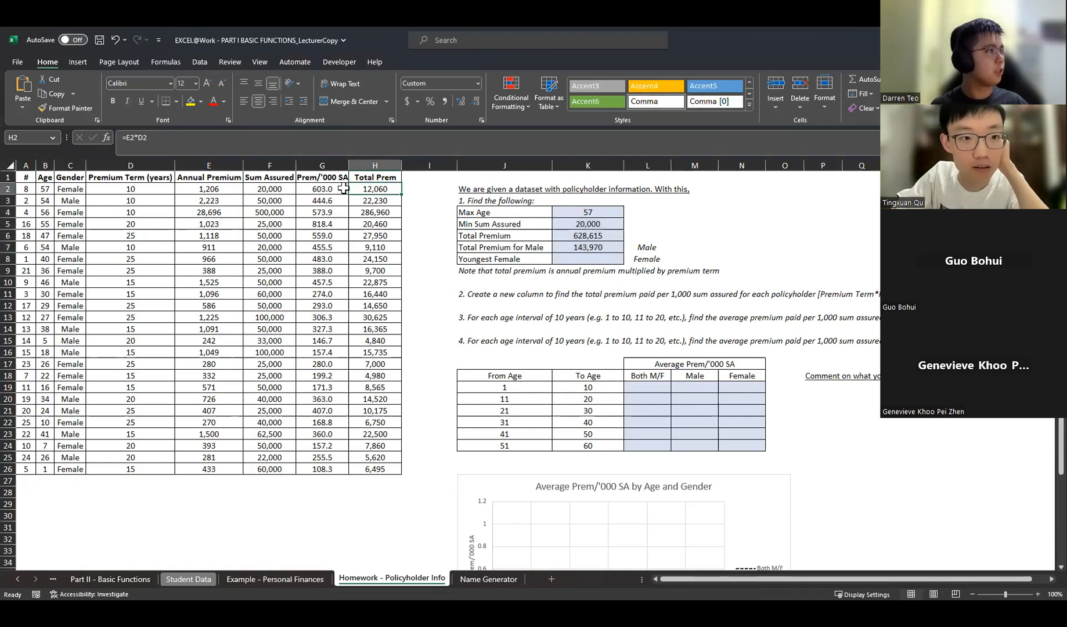
left_click(375, 165)
left_click(380, 213)
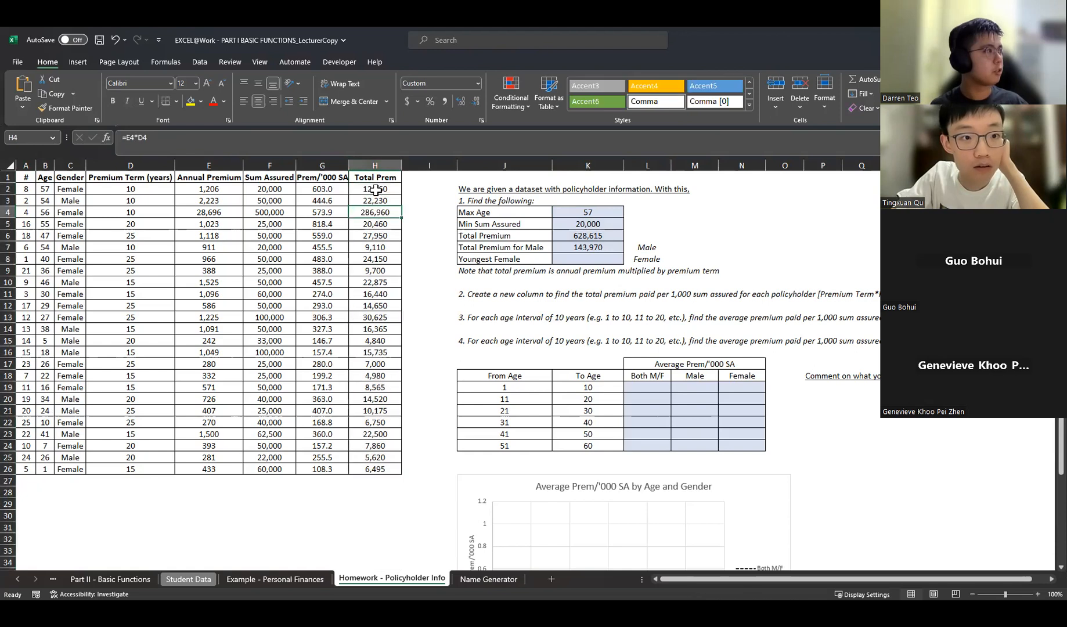
left_click(196, 144)
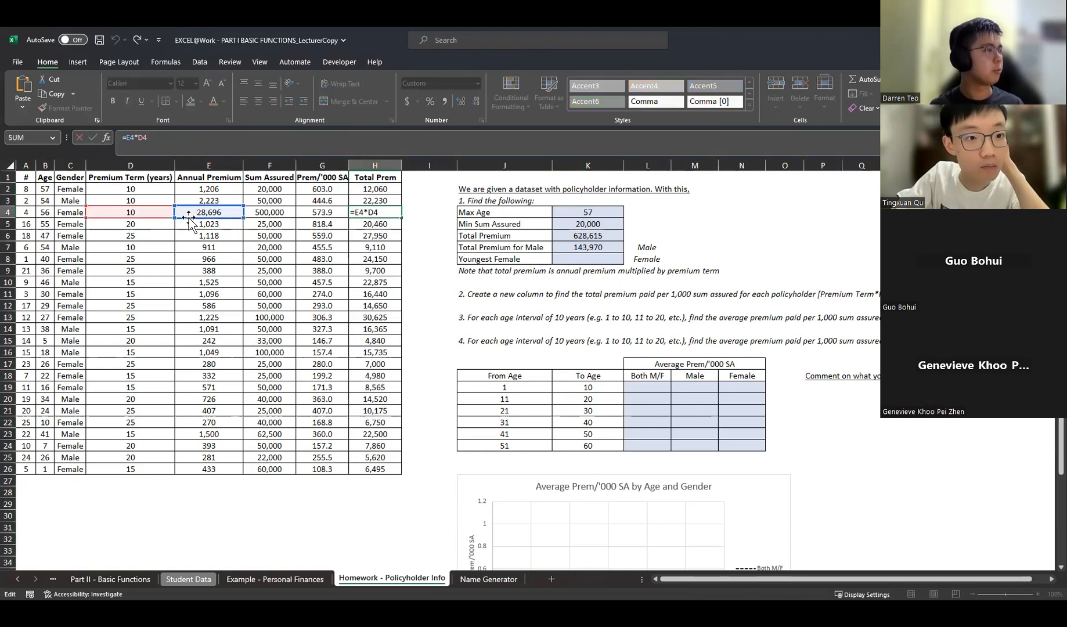
left_click(376, 235)
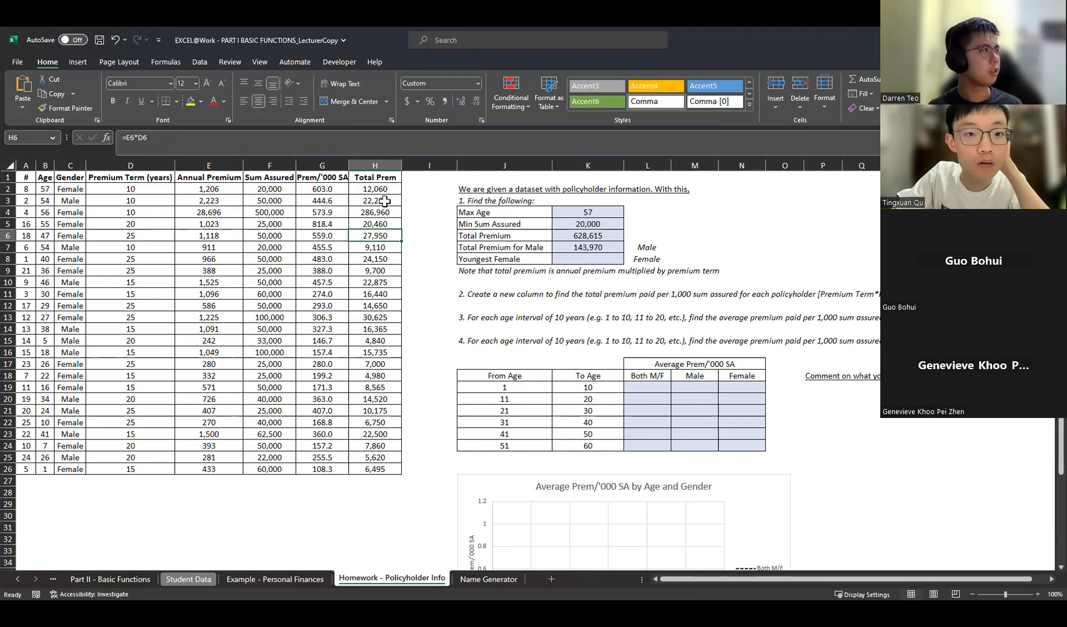
left_click_drag(385, 188, 387, 294)
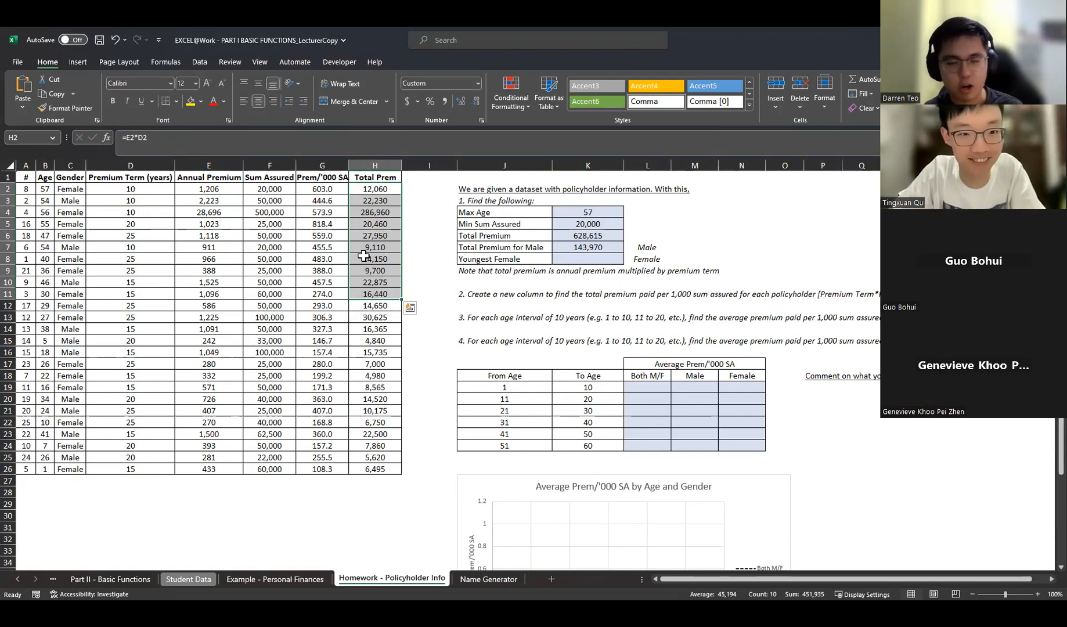
- Compare row 4's premium term and annual premium with its Total Prem, and check range H2:H26 against the K6 SUM formula
left_click(208, 189)
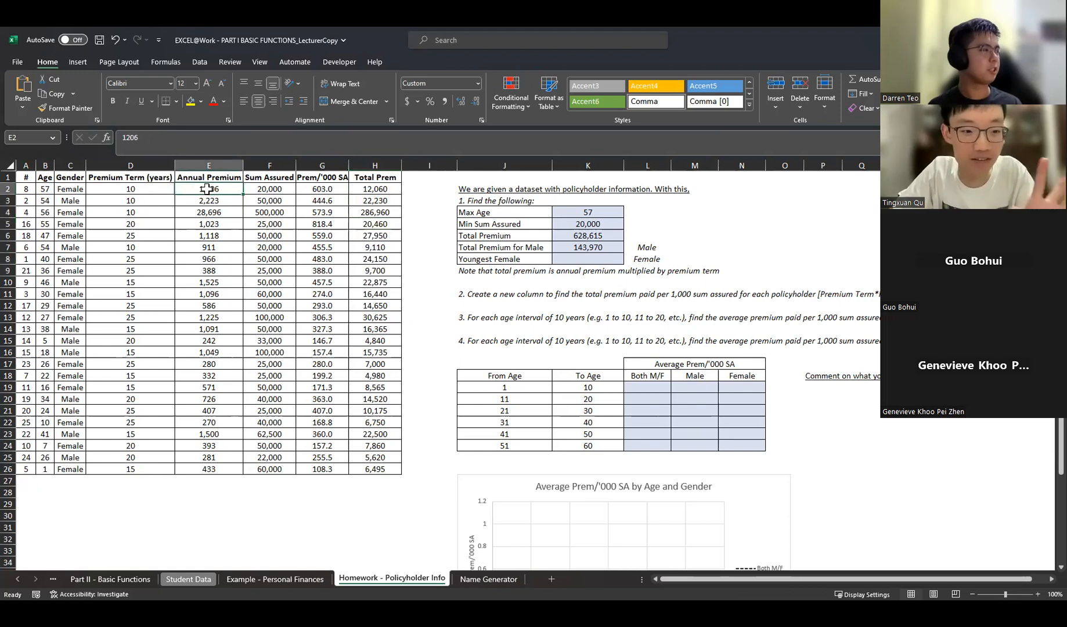
left_click(215, 212)
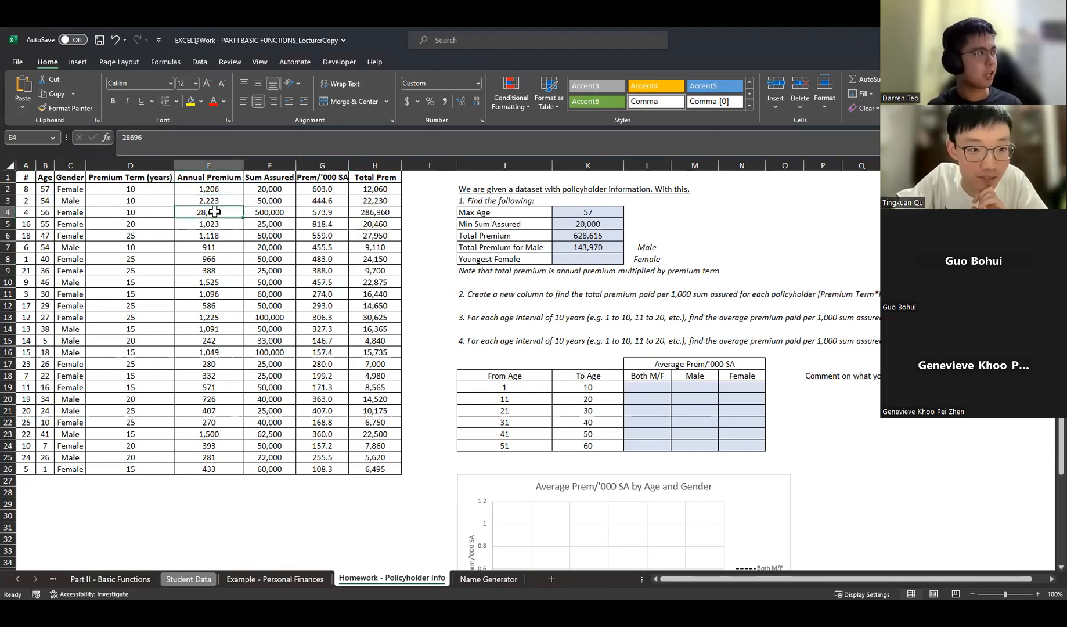
left_click(369, 213)
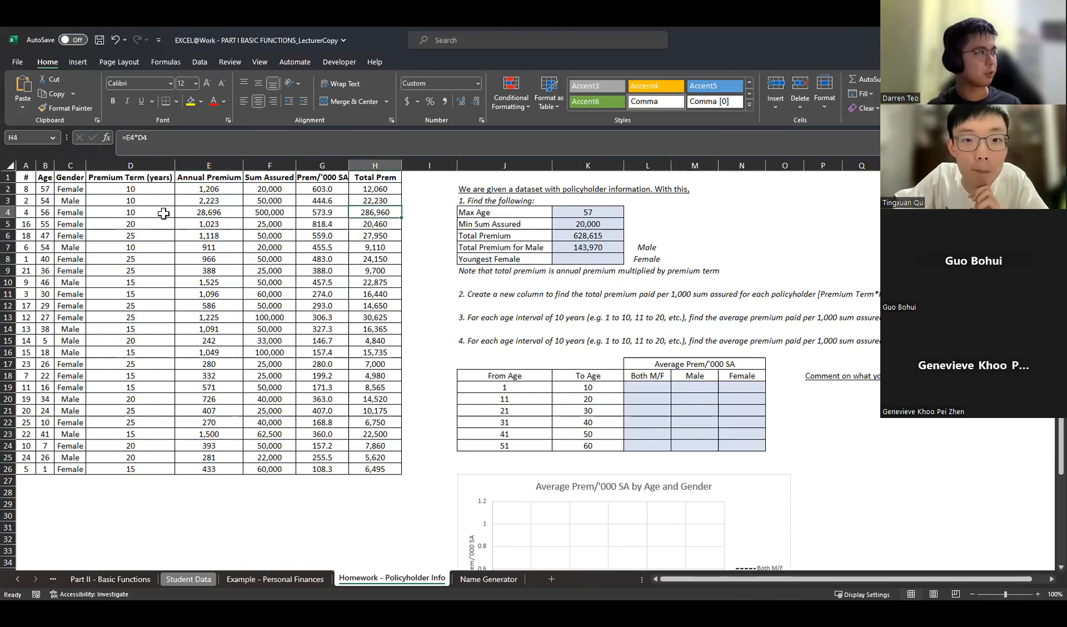
left_click_drag(163, 214, 191, 213)
left_click(358, 213)
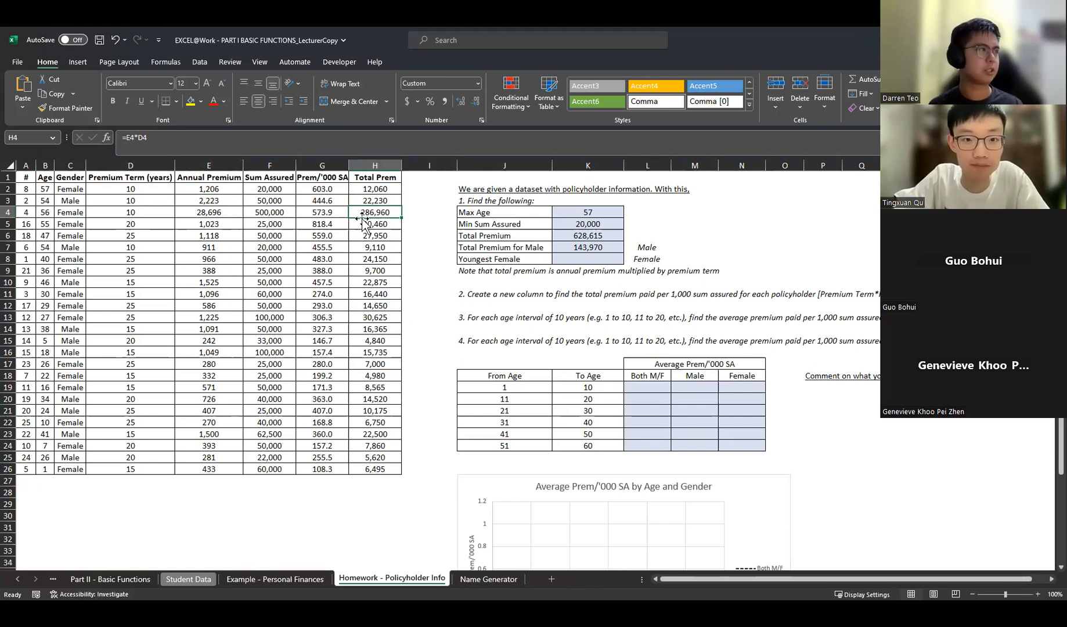
left_click_drag(386, 189, 375, 471)
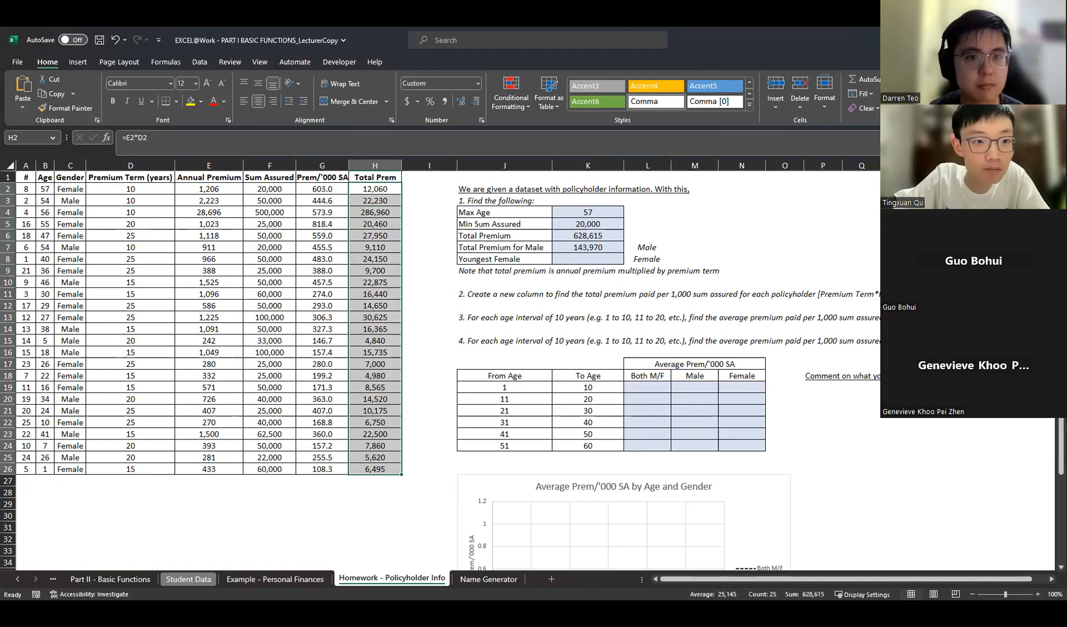
left_click(614, 237)
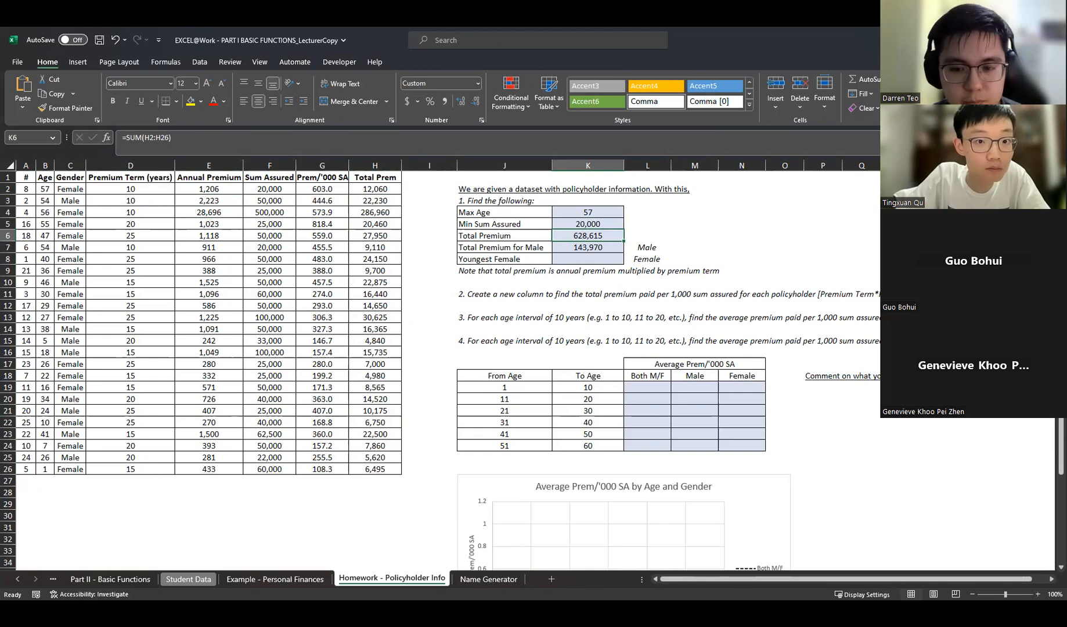
- Calculate Youngest Female in K8 with the formula =MIN(IF(C2:C26 = "Female", B2:B26))
key("alt+Tab")
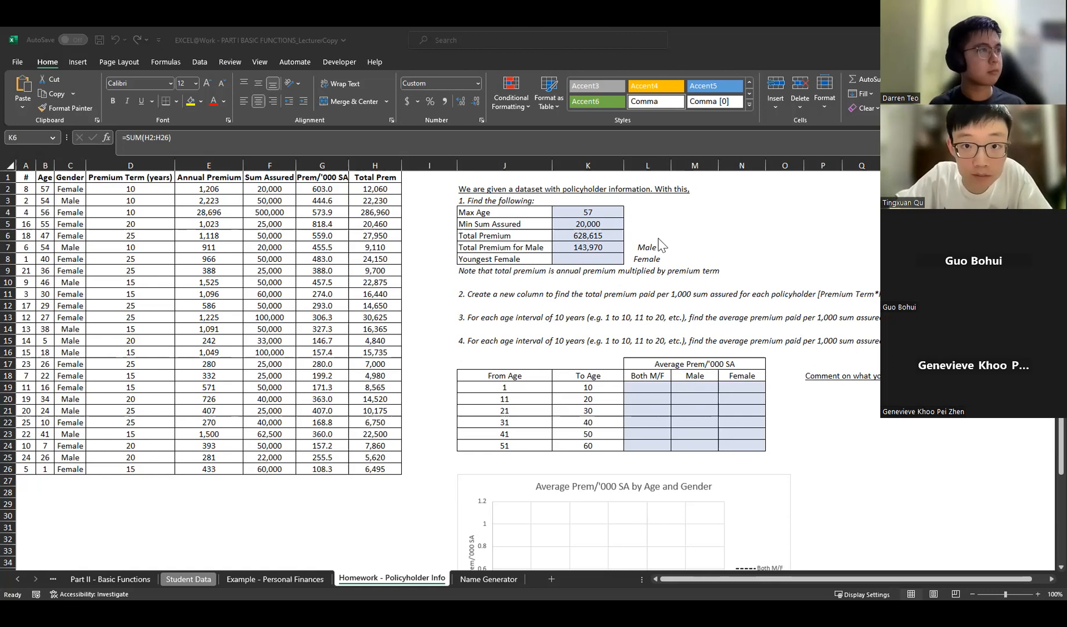
left_click(614, 259)
left_click(418, 146)
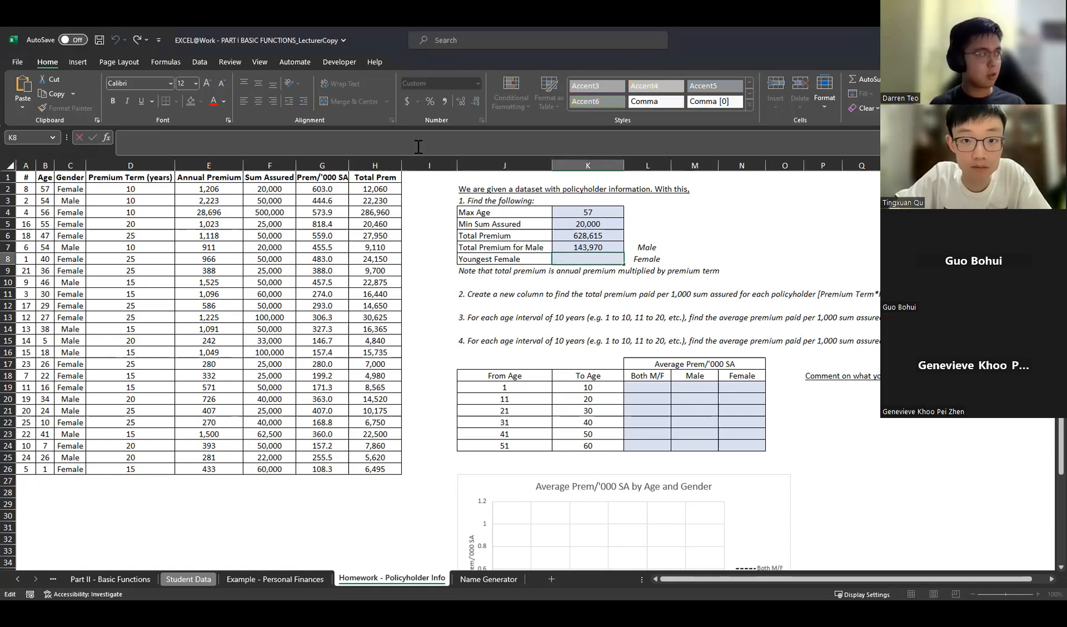
type("min(if(C2:C26 = \"Female\", B2:B26))")
left_click(123, 137)
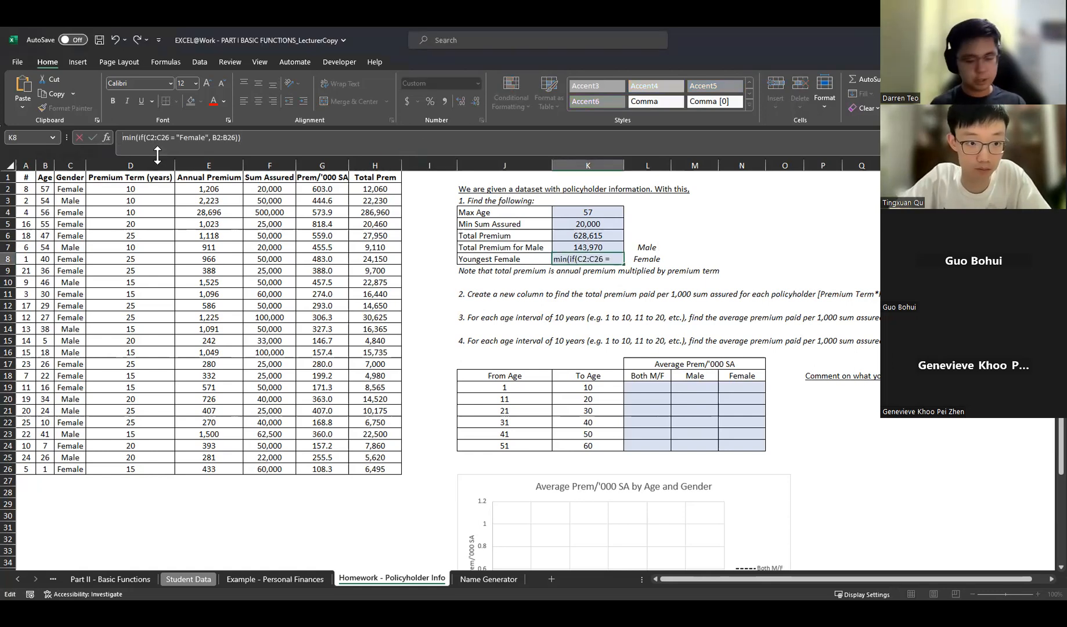
type("=")
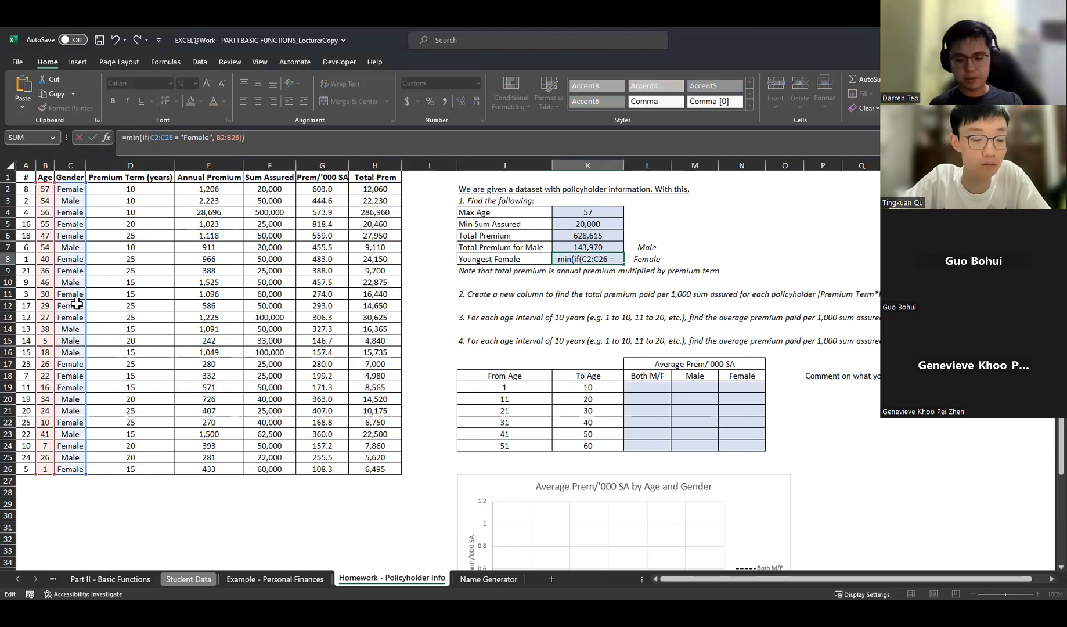
key("Return")
left_click(598, 258)
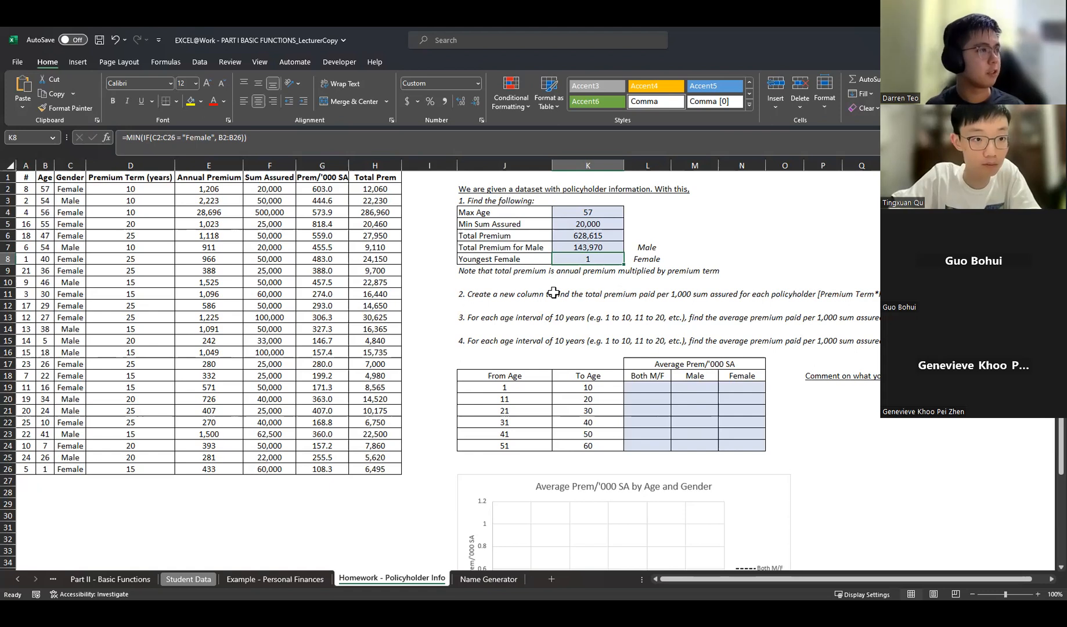
- Review homework questions 2 to 4 alongside the Prem/'000 SA column and the Average Prem/'000 SA table
left_click(511, 328)
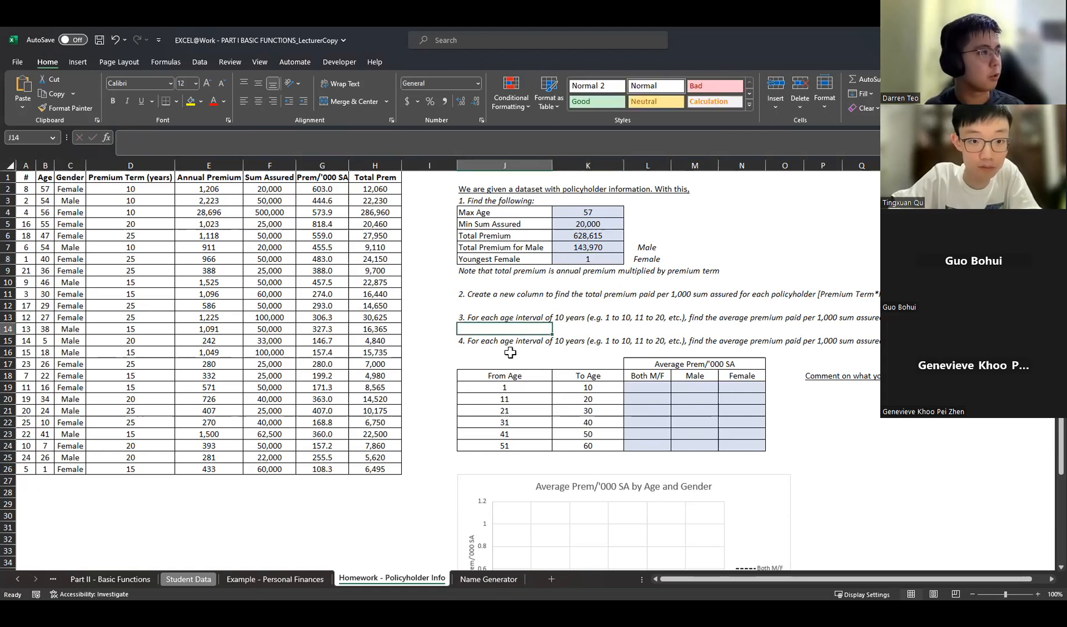
left_click(499, 294)
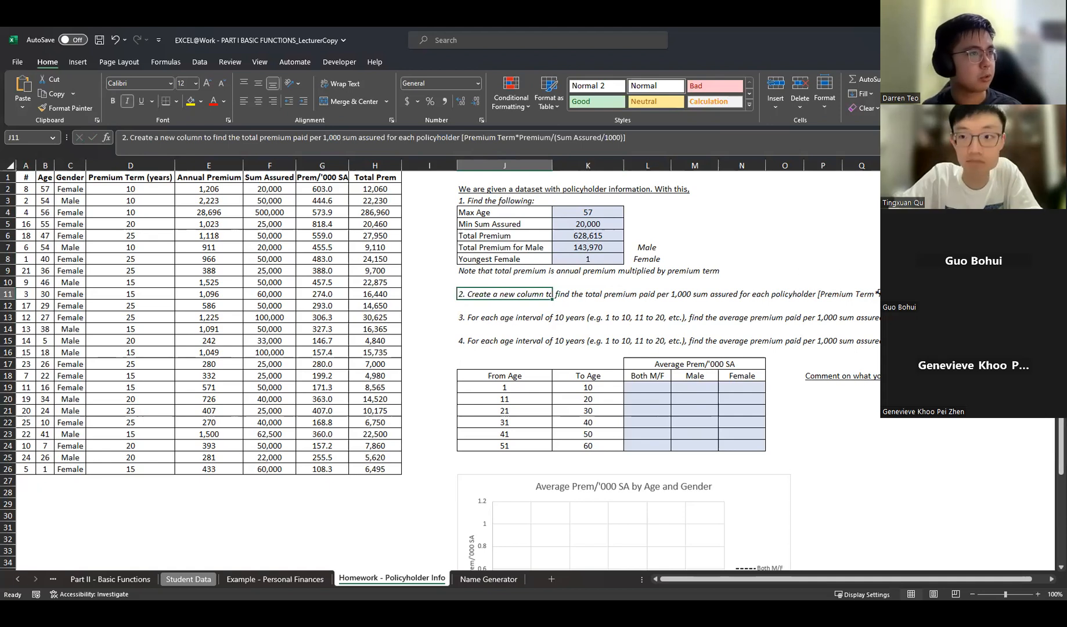
left_click(316, 168)
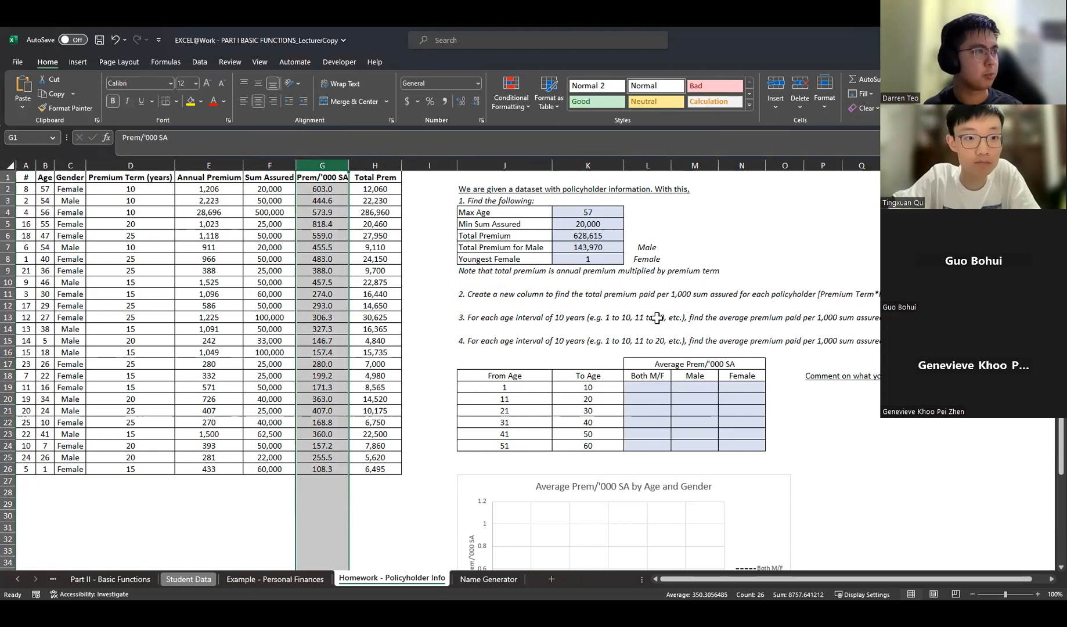
left_click(532, 299)
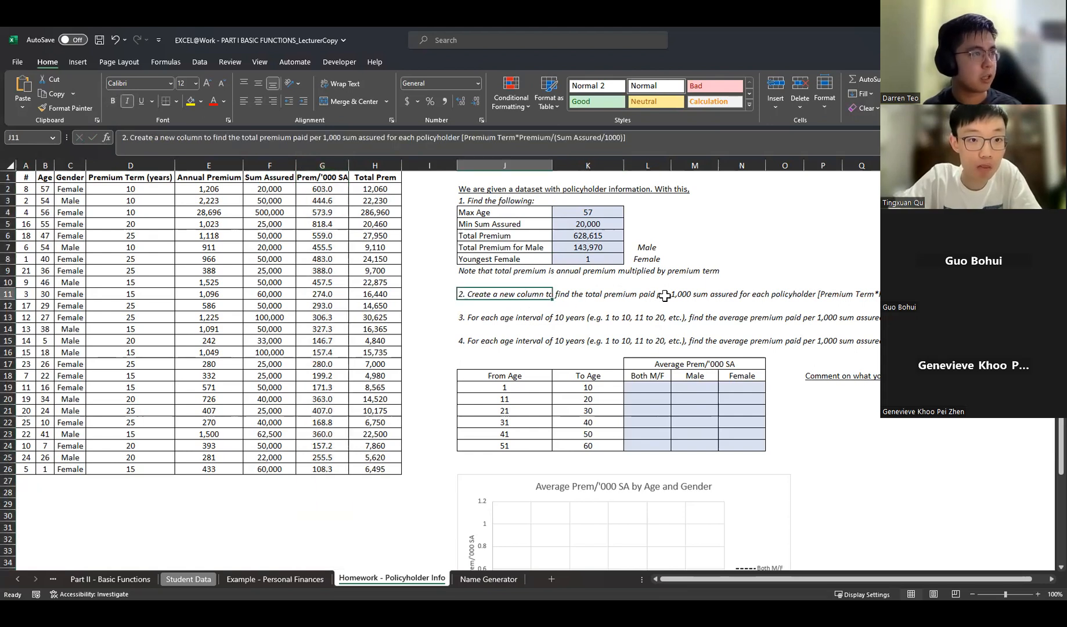
left_click_drag(473, 318, 488, 341)
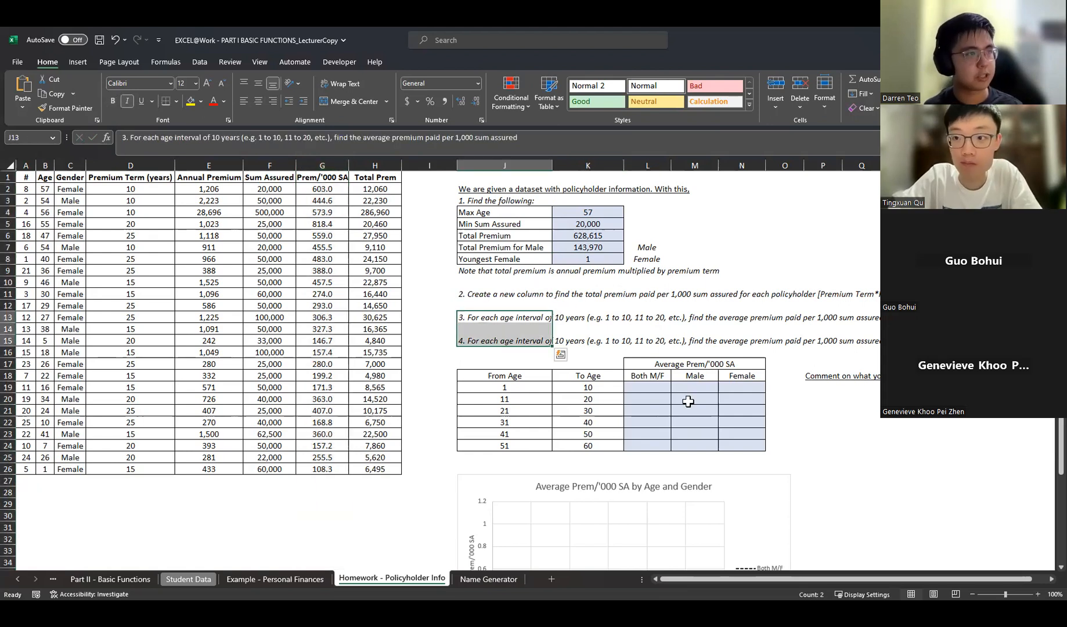
left_click(676, 386)
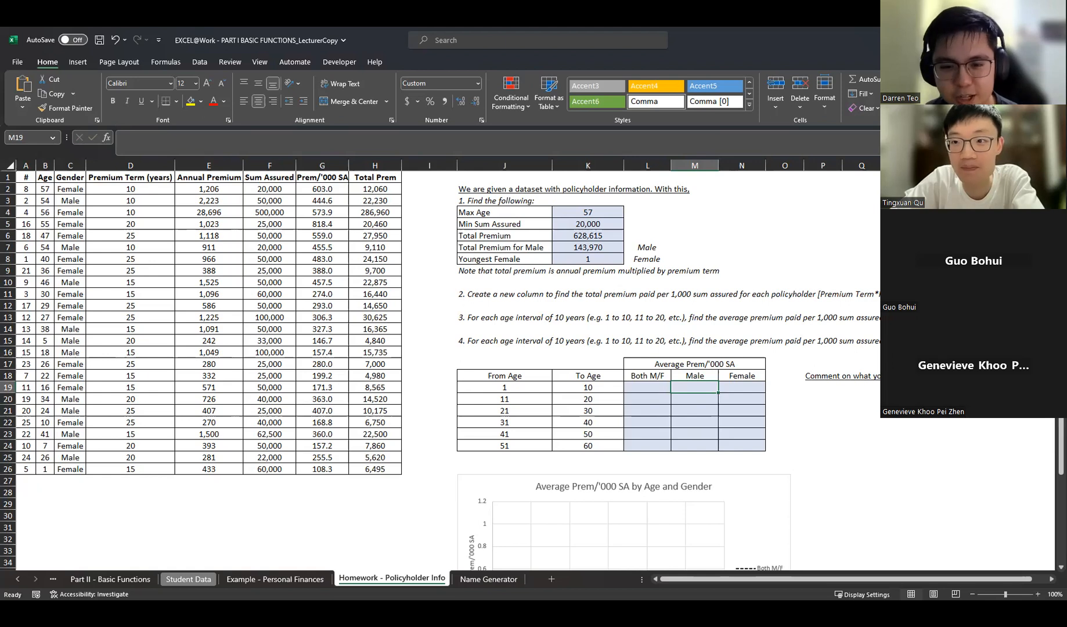
- Open the Name Generator sheet
left_click(488, 580)
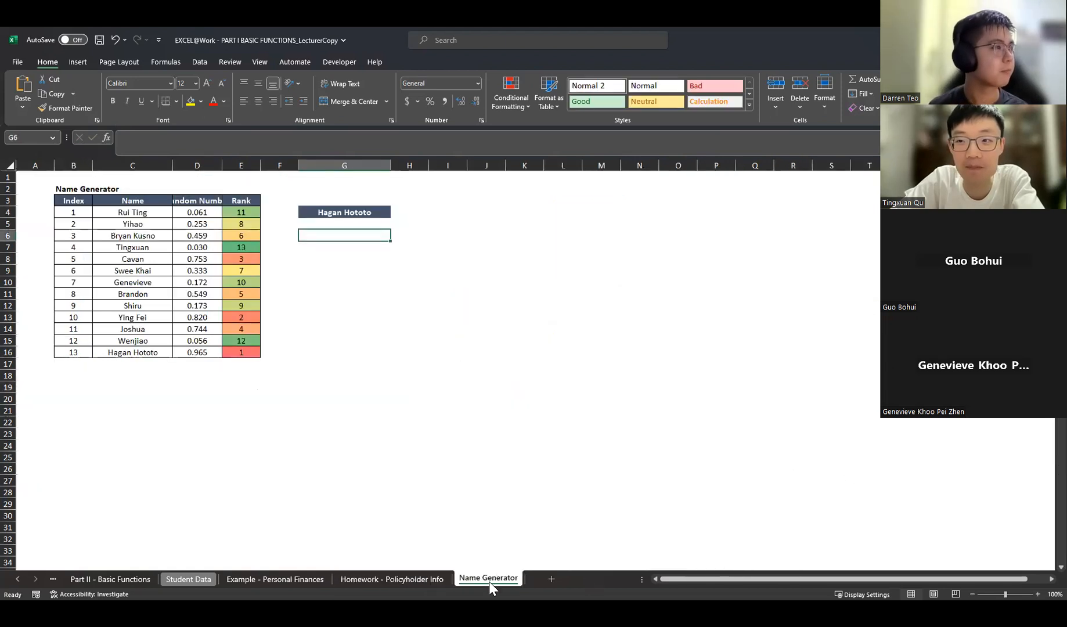
- Recalculate the Name Generator sheet repeatedly to draw a new random name in G4
left_click(355, 348)
left_click(327, 305)
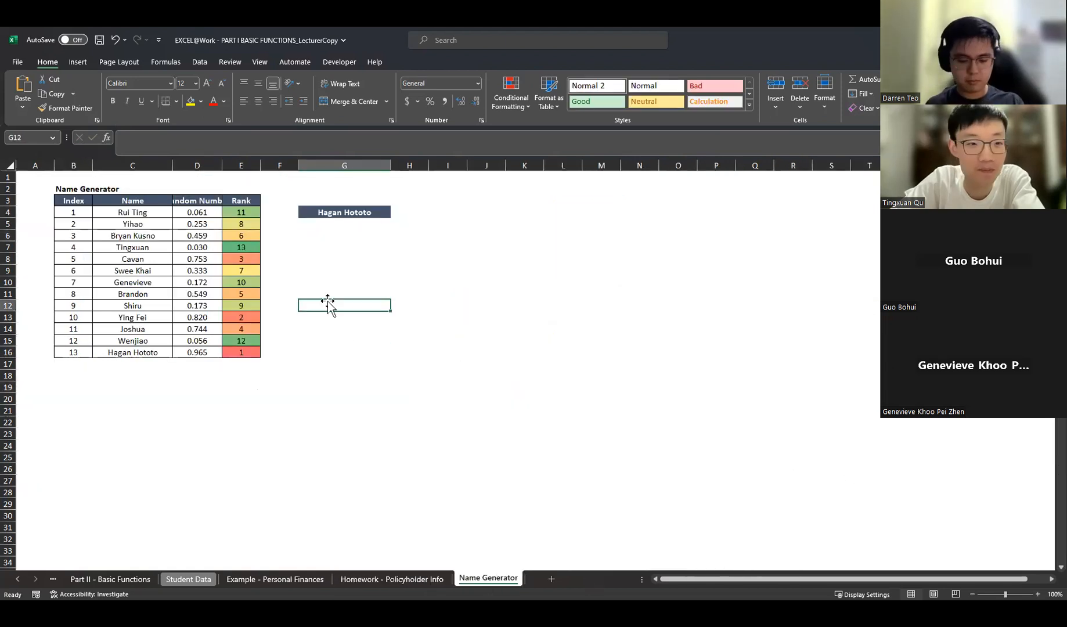
key("F9")
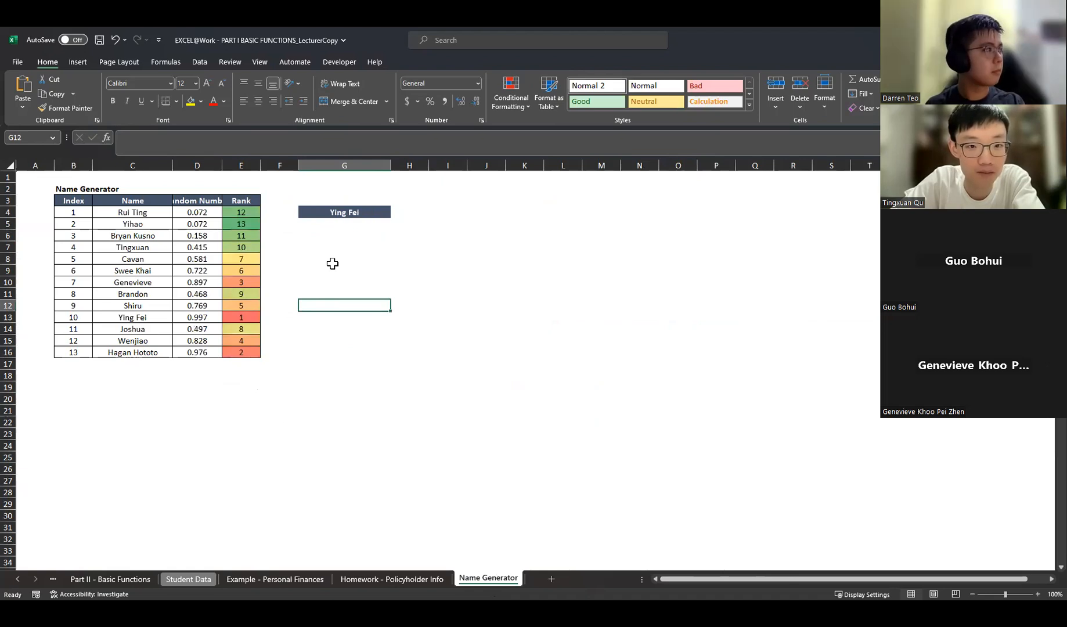
key("F9")
key("F9")
key("F9")
key("F9")
key("F9")
key("F9")
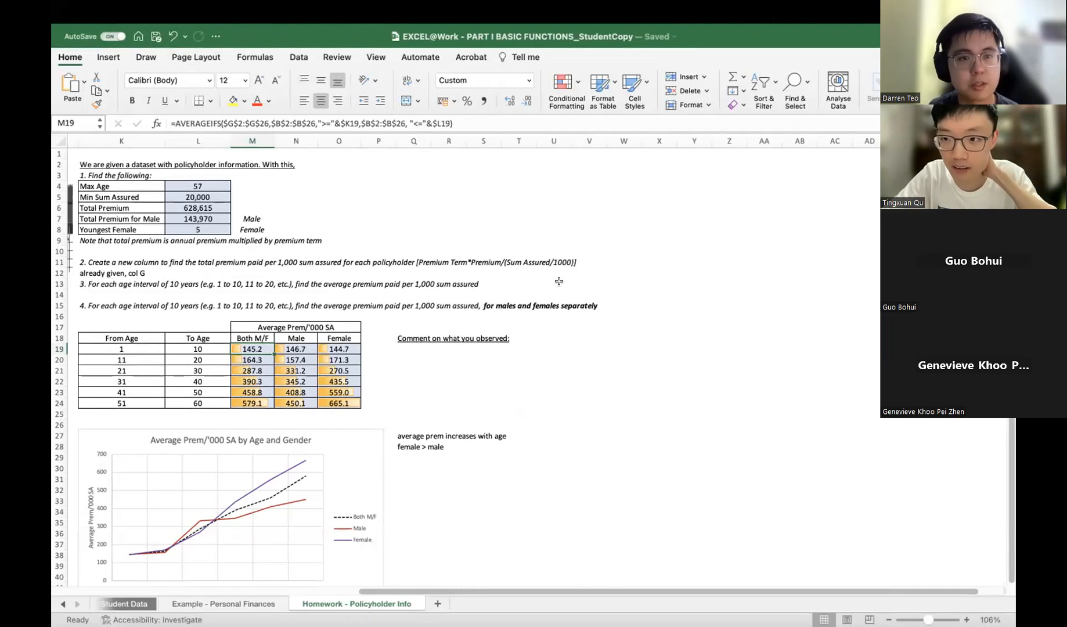
- Examine the Both M/F AVERAGEIFS formula in M19 and trace its premium, age and age-limit references in the policyholder data
scroll(296, 331, "left", 6)
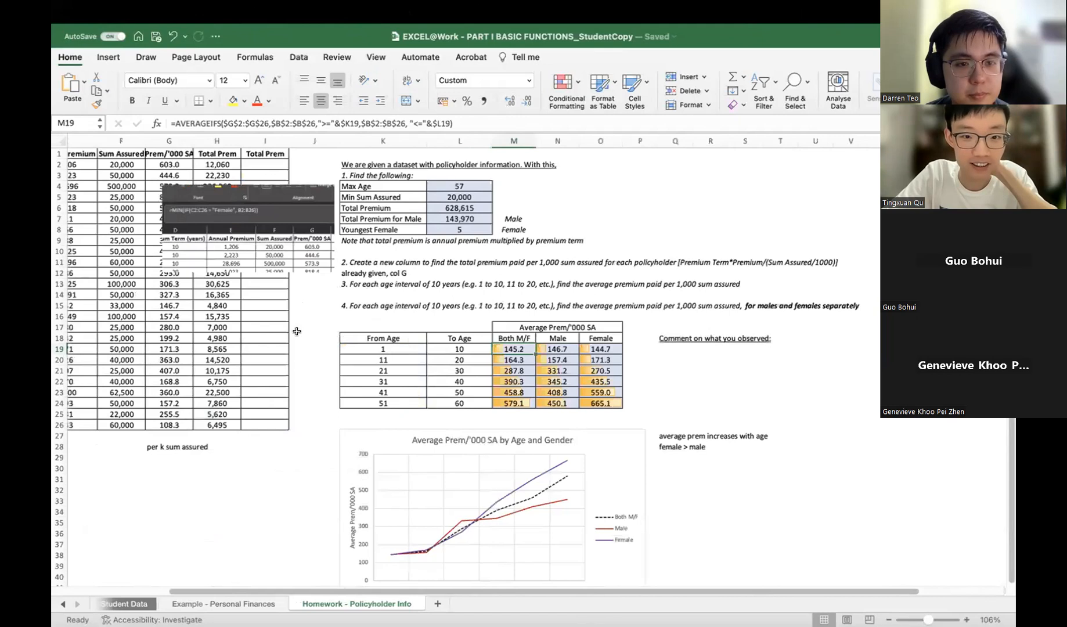
left_click(415, 282)
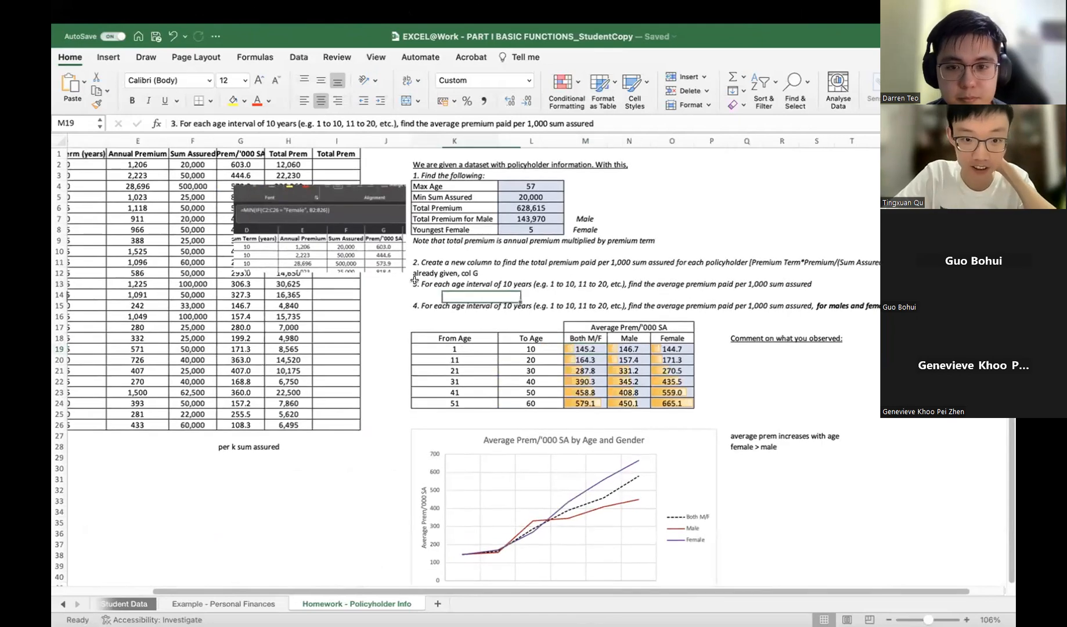
left_click_drag(576, 347, 580, 392)
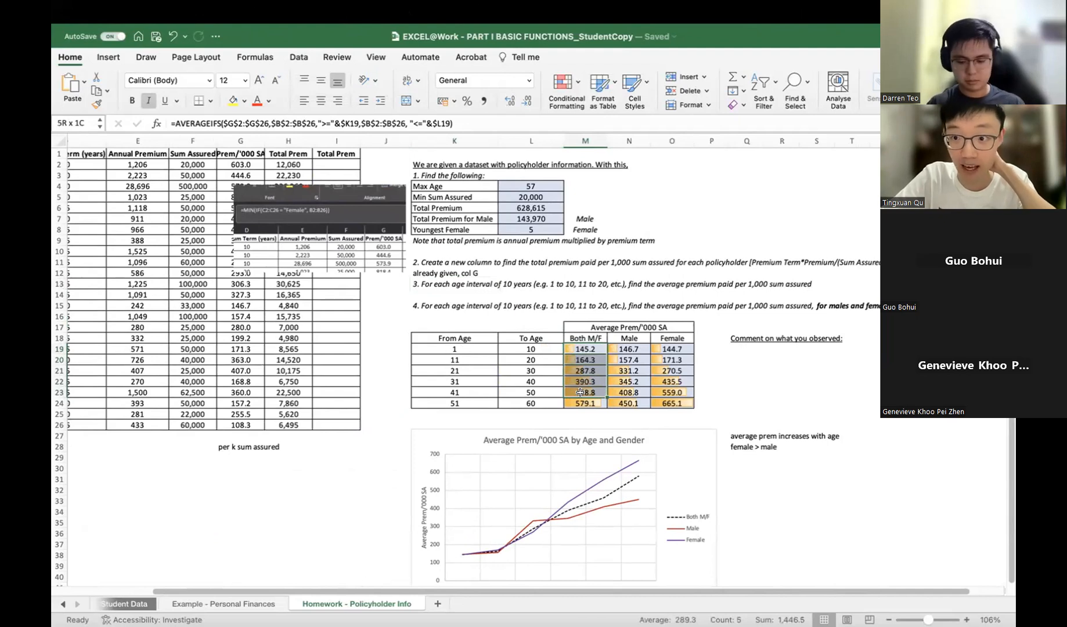
double_click(591, 347)
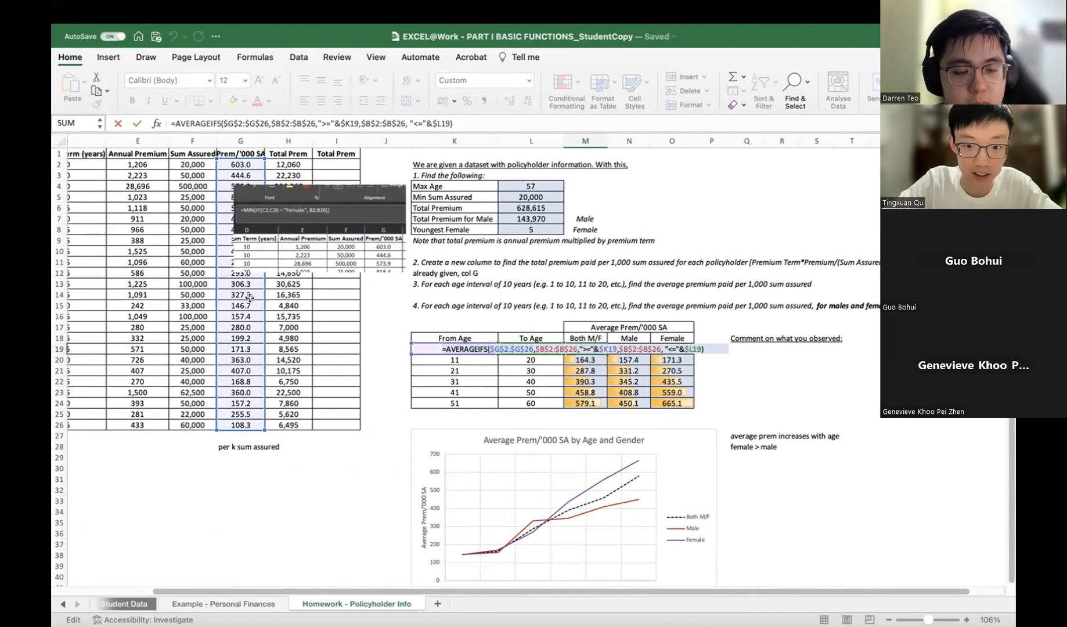
scroll(250, 298, "left", 2)
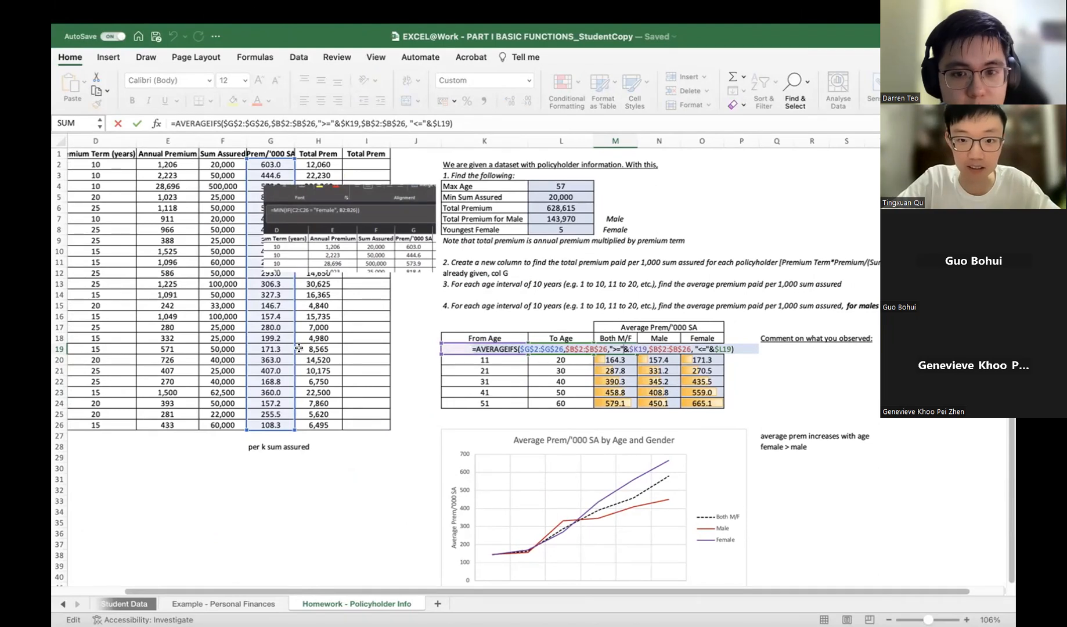
scroll(298, 347, "left", 3)
scroll(298, 348, "left", 3)
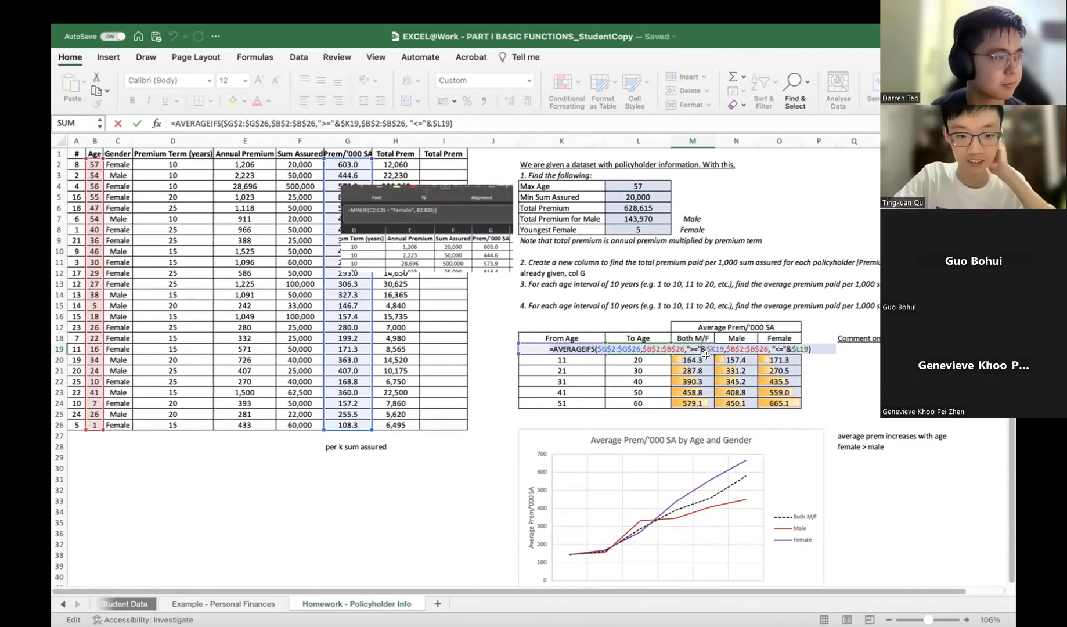
key("Escape")
- Fill the Both M/F AVERAGEIFS formula from M19 down to M24 and check the filled cells' references
left_click(704, 349)
left_click_drag(714, 354, 704, 402)
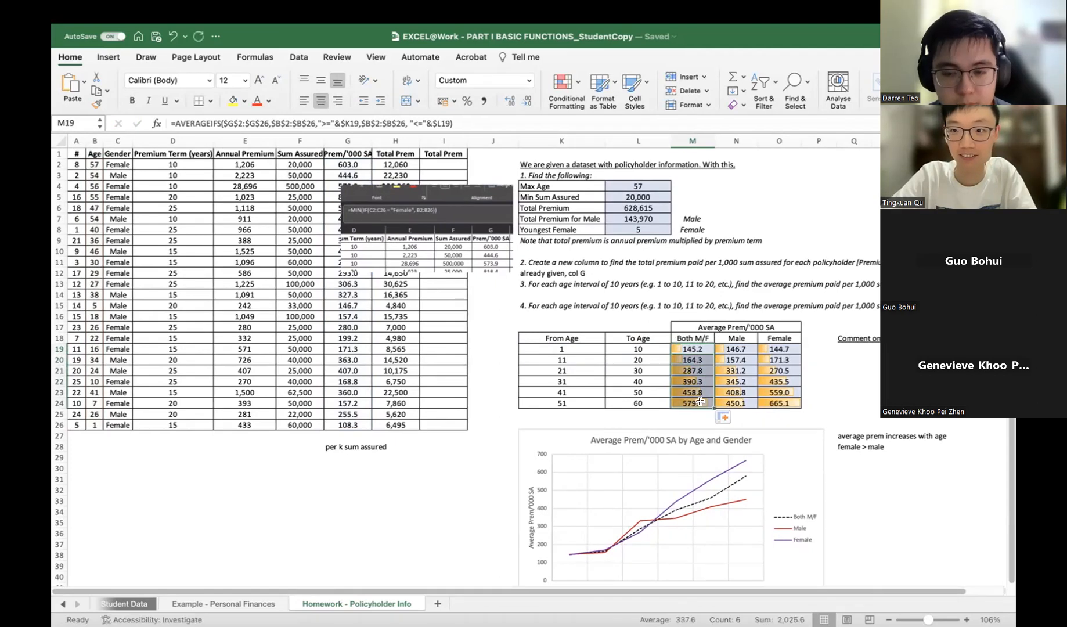
left_click(699, 402)
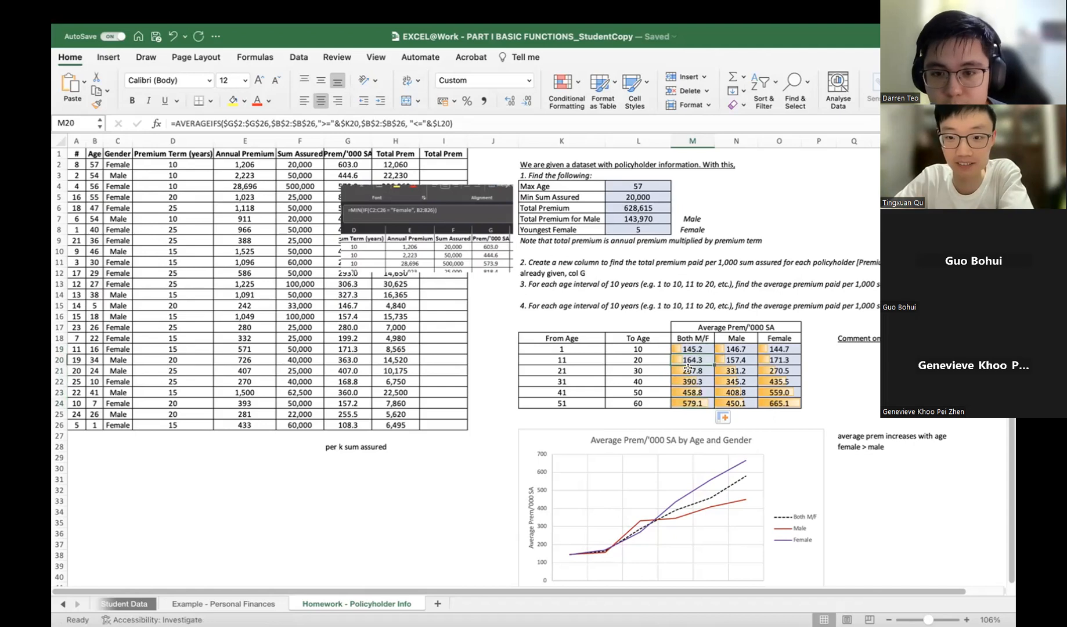
- Examine the Male AVERAGEIFS formula in N19, including its added gender criterion, and check the Male column N19:N24
scroll(749, 355, "right", 2)
scroll(751, 358, "right", 5)
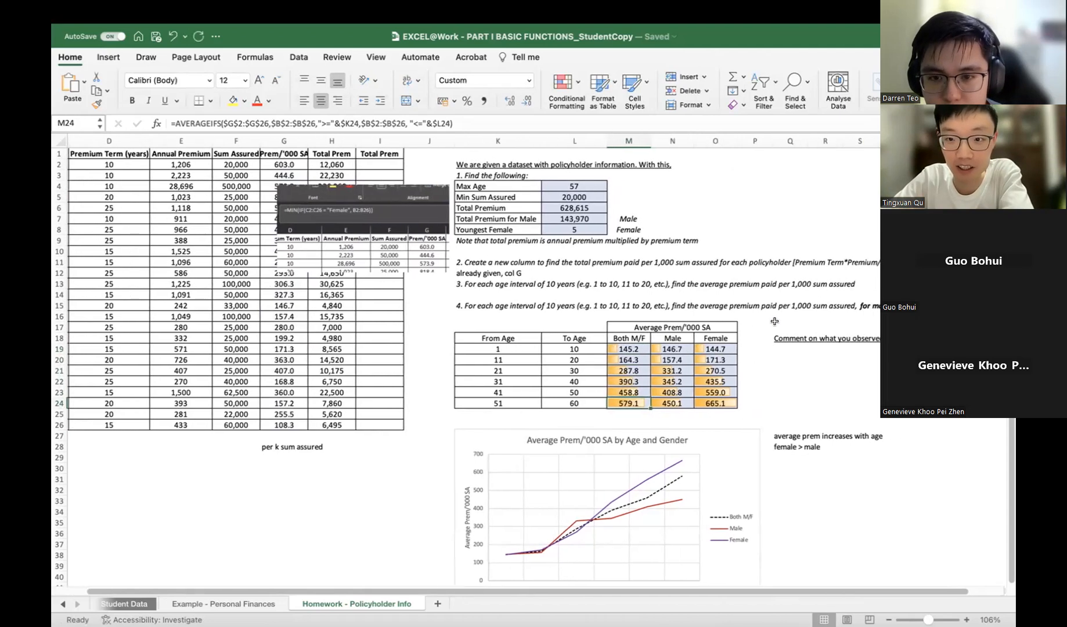
left_click(584, 348)
double_click(585, 347)
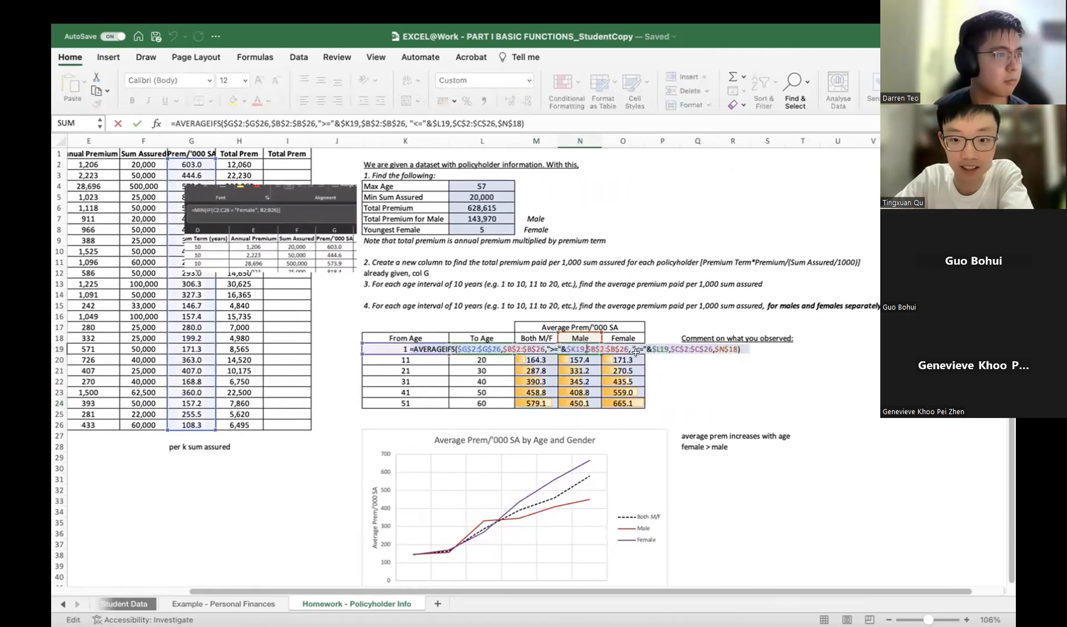
left_click(670, 348)
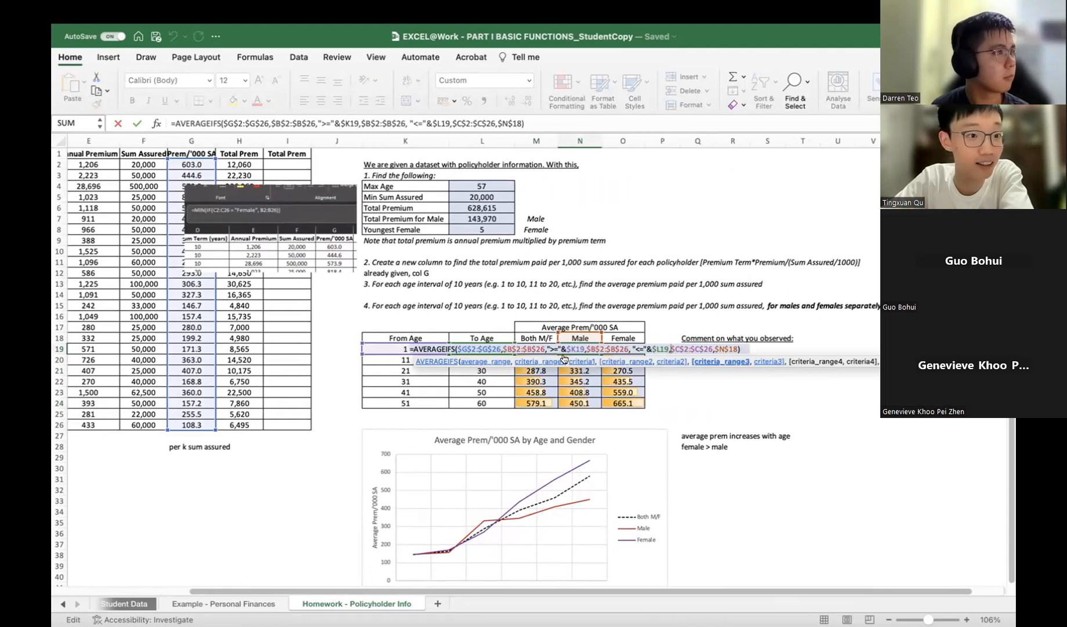
scroll(343, 331, "left", 5)
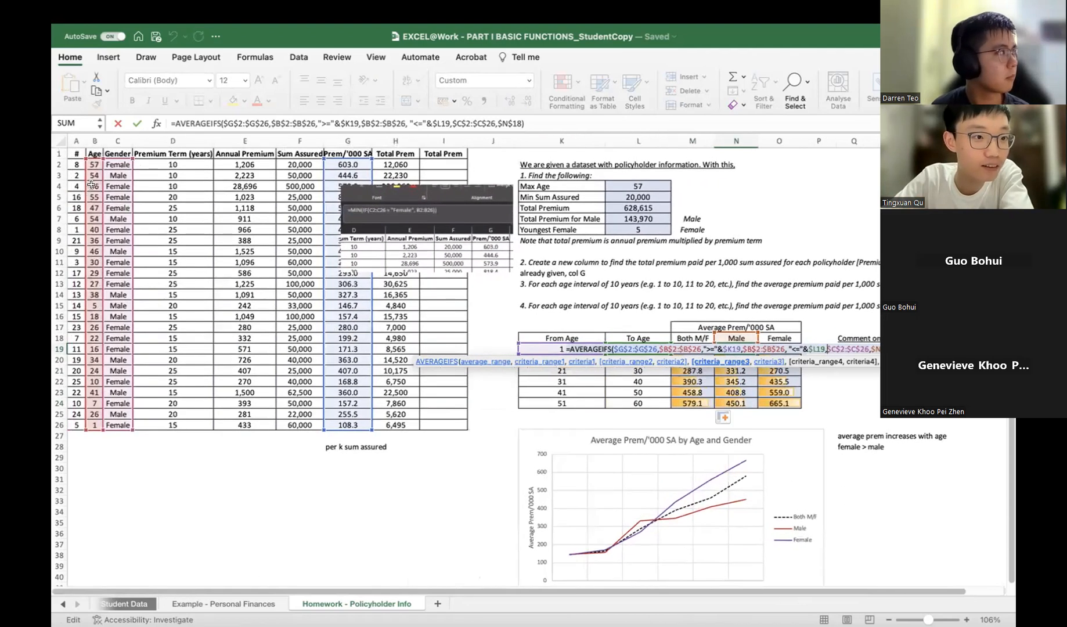
scroll(490, 346, "right", 5)
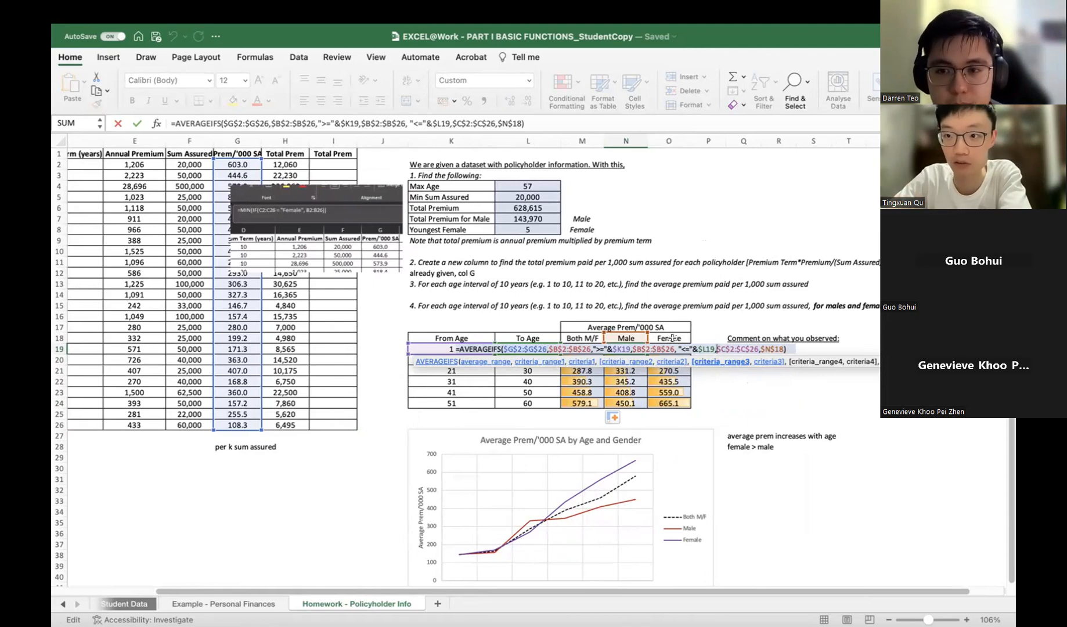
key("Return")
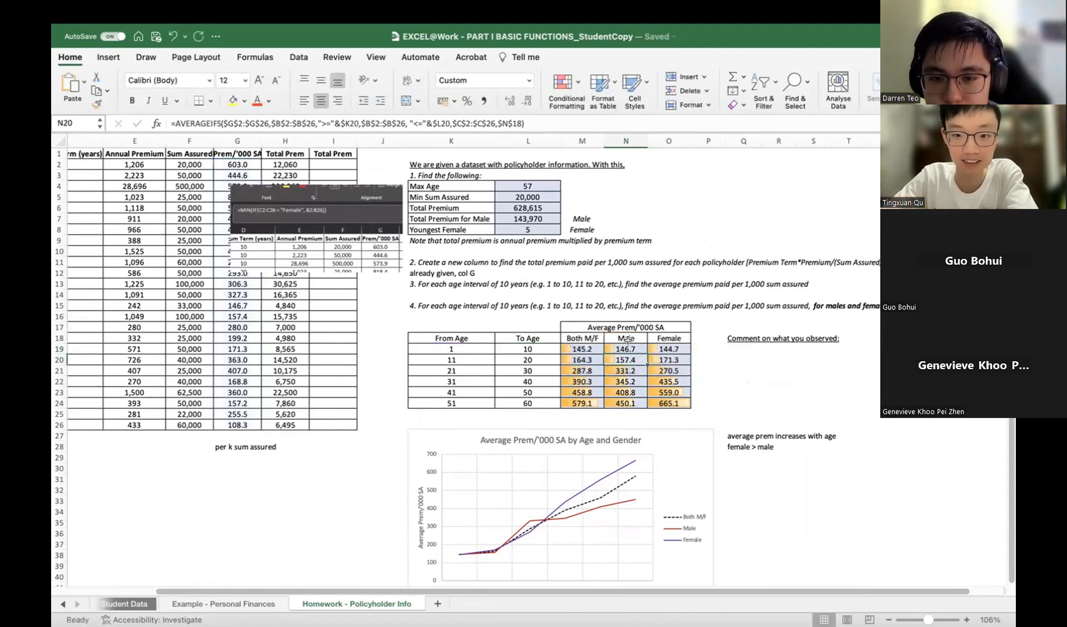
left_click_drag(627, 343, 627, 403)
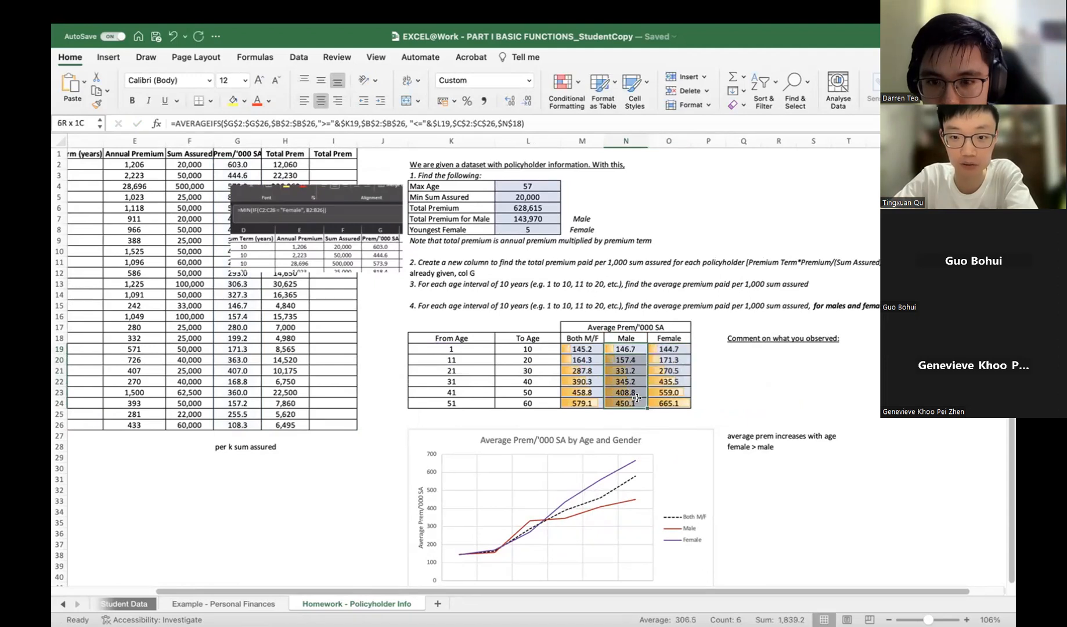
- Examine the Average Prem/'000 SA by Age and Gender chart, its source data and the comments beside it
scroll(651, 413, "down", 3)
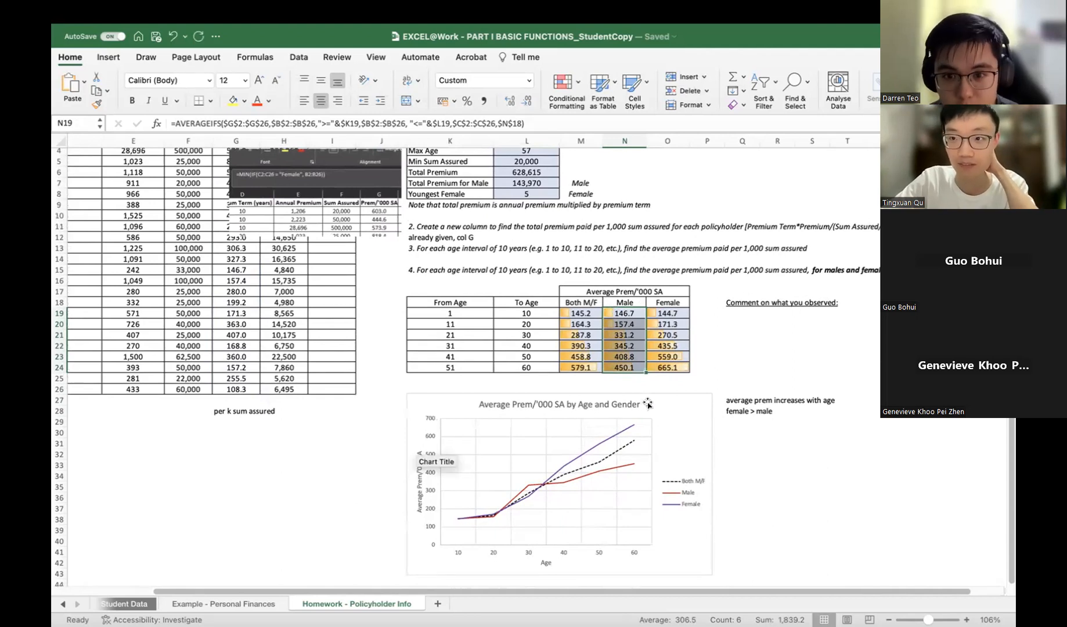
left_click(679, 458)
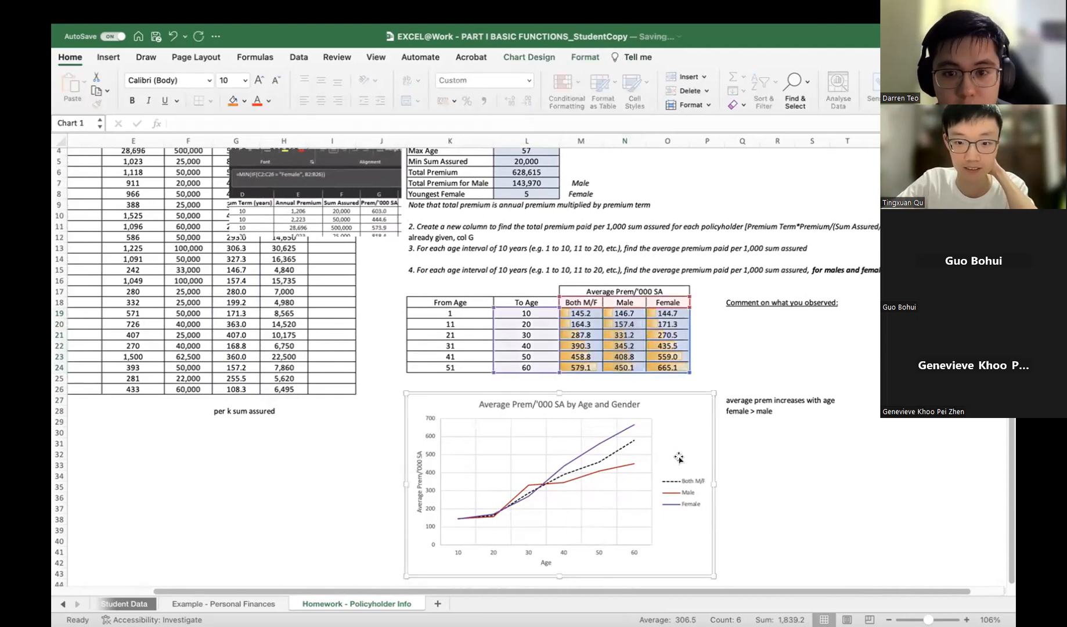
scroll(679, 458, "down", 5)
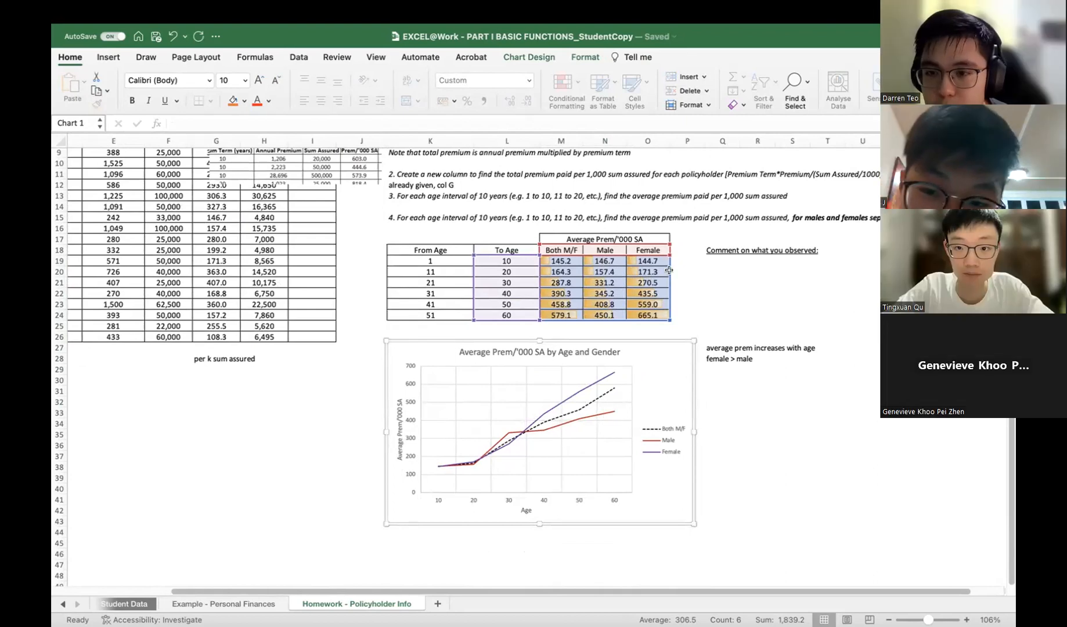
left_click(687, 278)
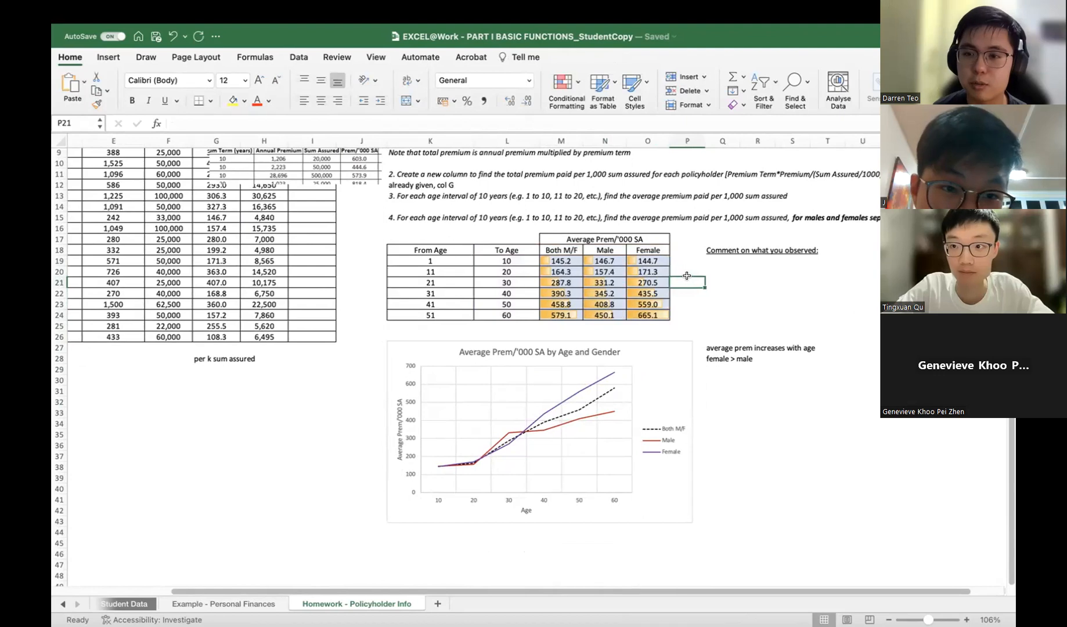
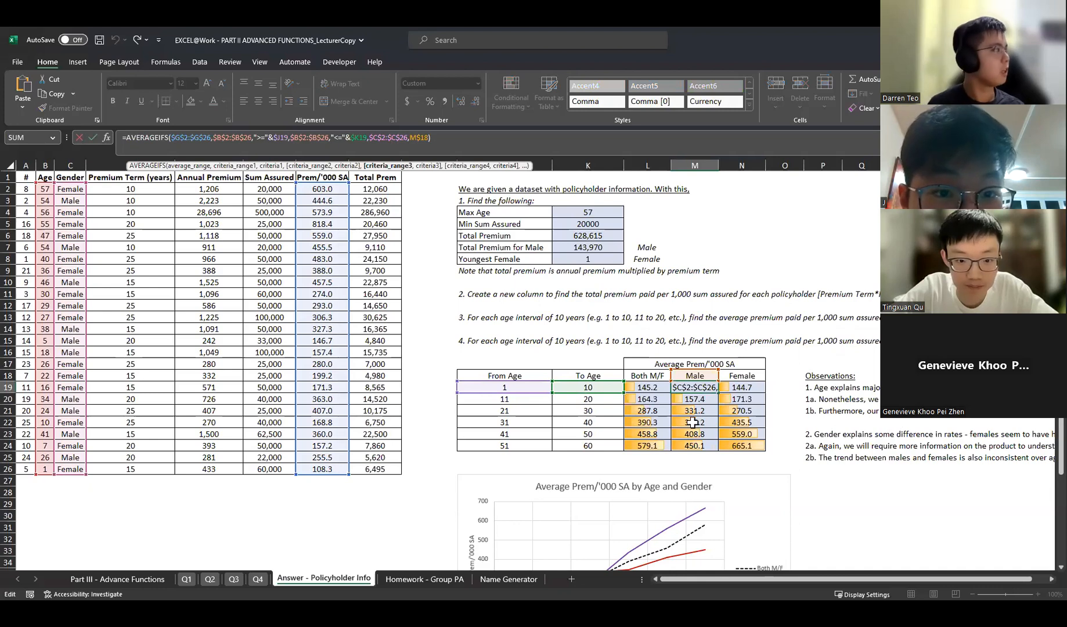
- Examine the average range, age criteria and gender criterion of the AVERAGEIFS formula in M19 on the Answer - Policyholder Info sheet
key("Escape")
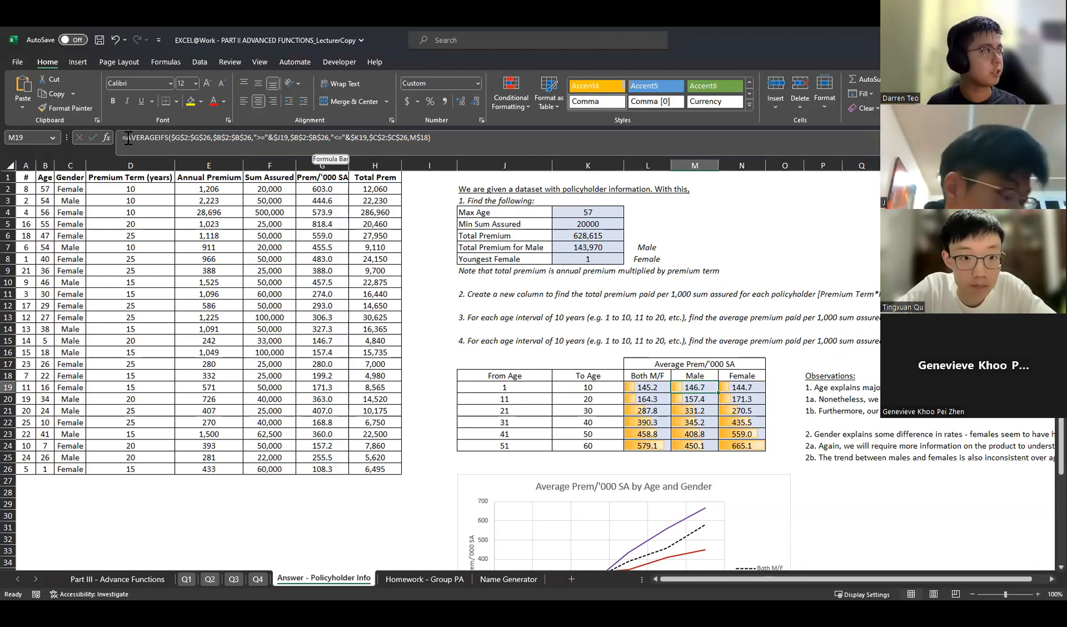
left_click(294, 145)
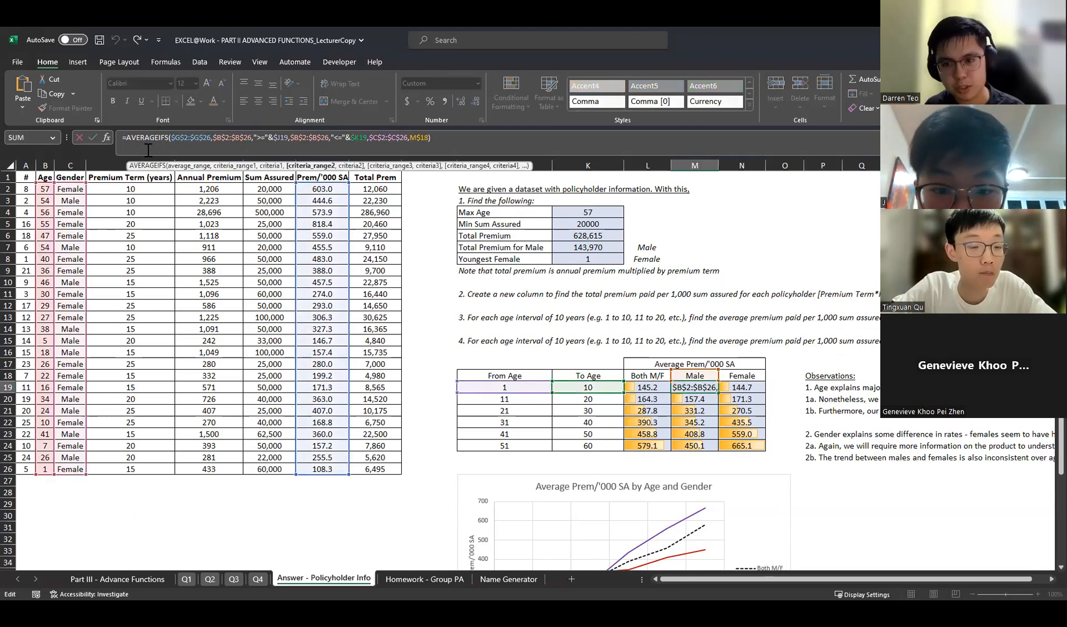
left_click(185, 137)
left_click_drag(171, 140, 213, 141)
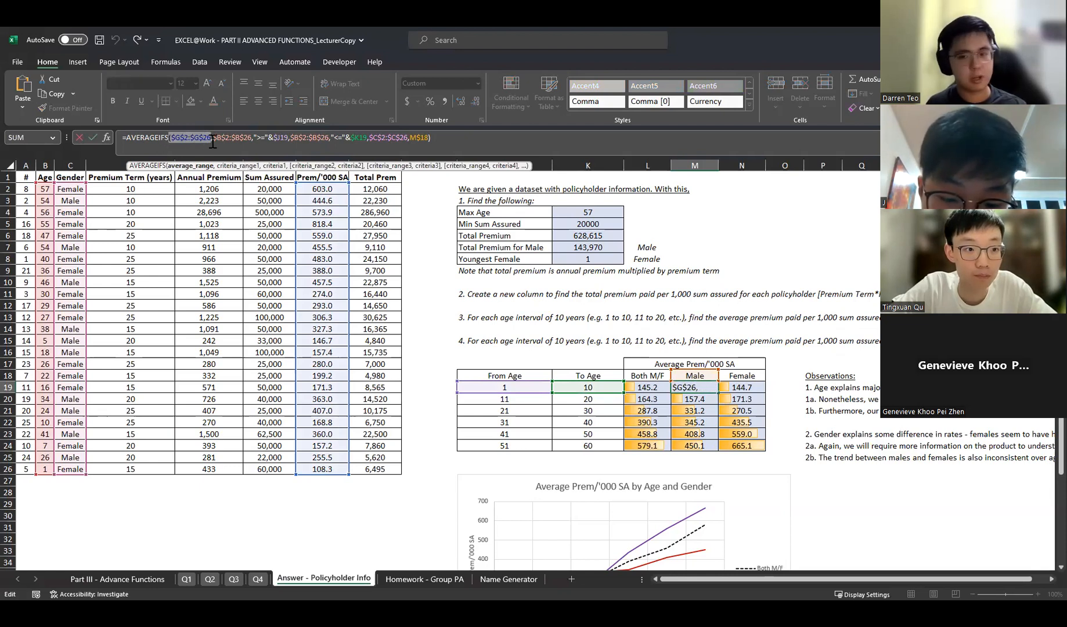
left_click_drag(214, 137, 434, 145)
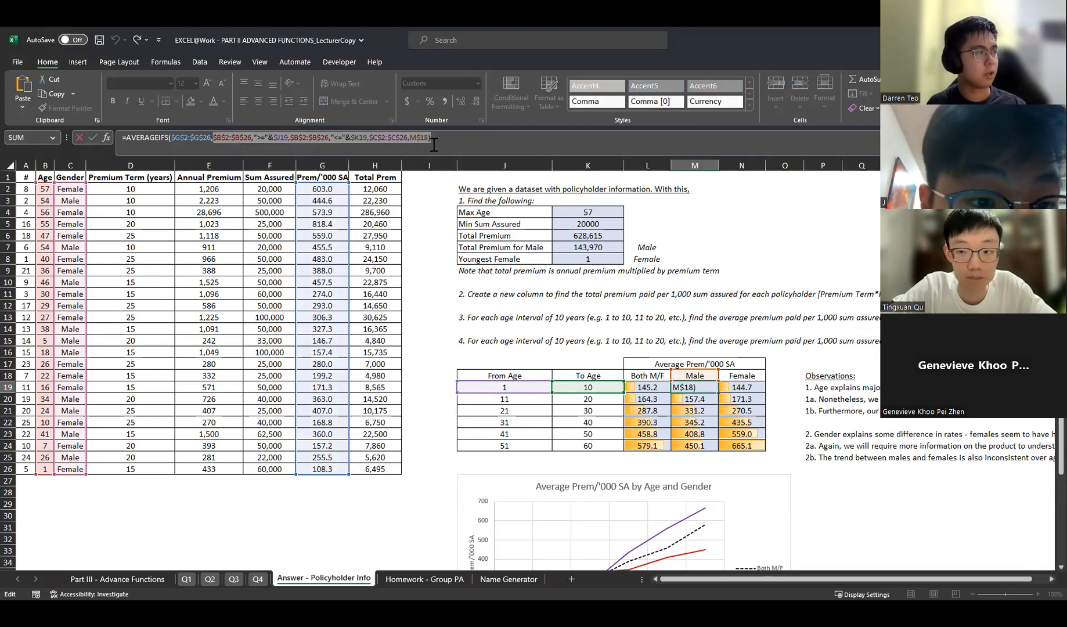
left_click(446, 142)
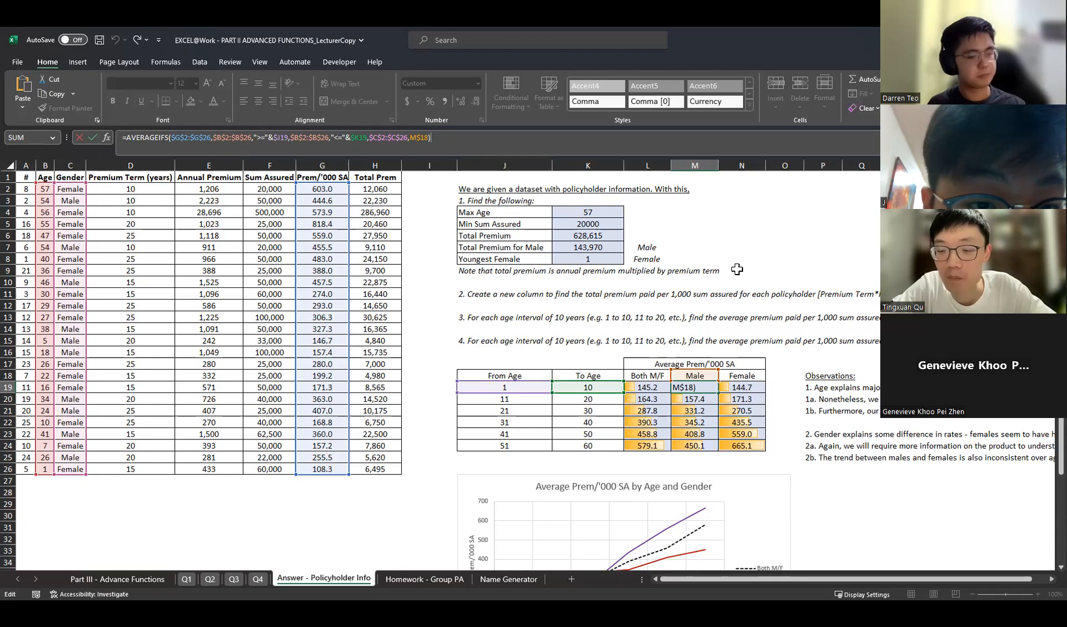
key("ctrl+Return")
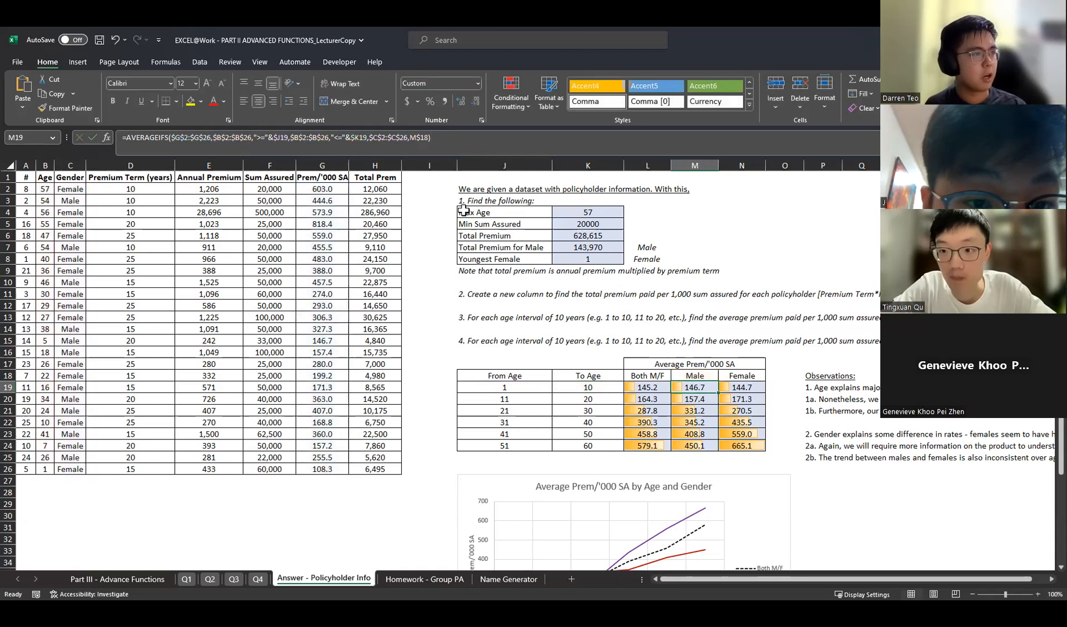
left_click(389, 137)
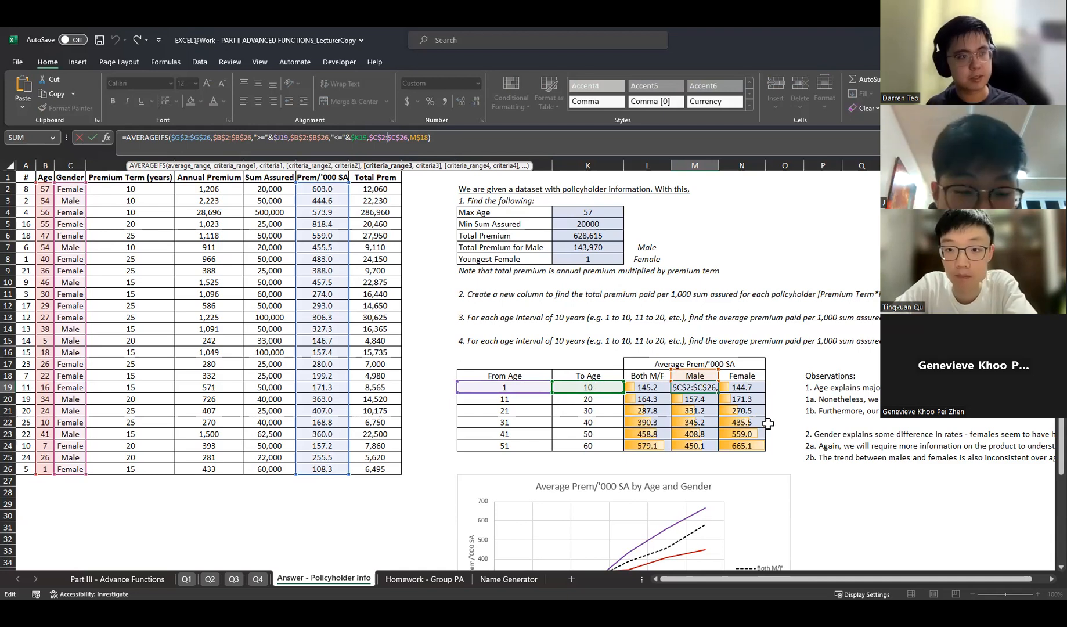
key("Escape")
- Compare the averages in L19:N24 with the Average Prem/'000 SA by Age and Gender chart and the Observations notes
scroll(761, 432, "down", 3)
scroll(761, 432, "up", 1)
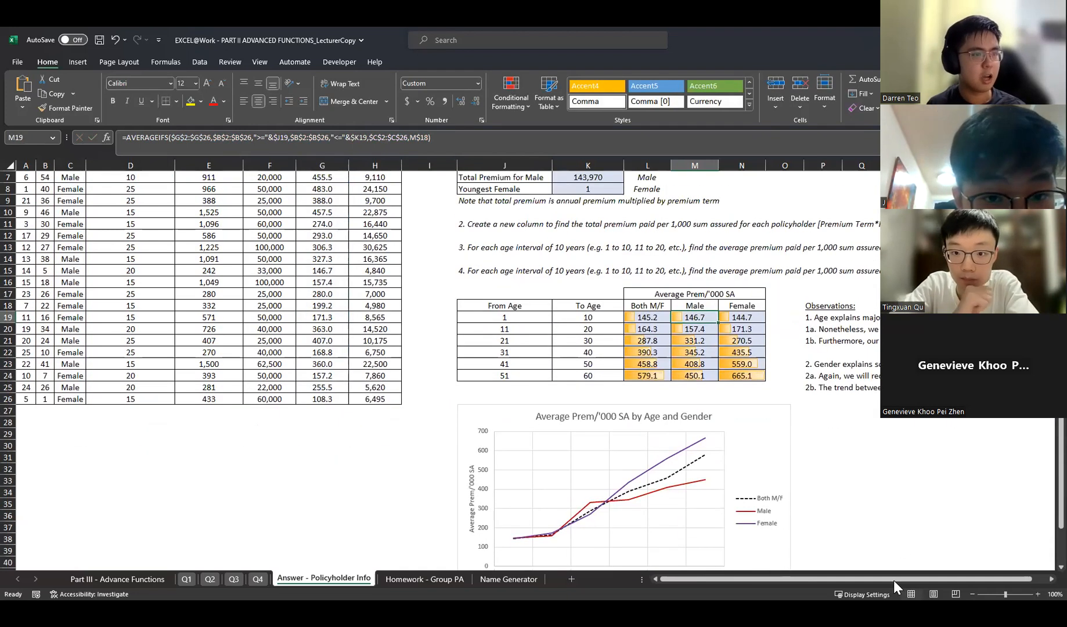
scroll(723, 333, "right", 2)
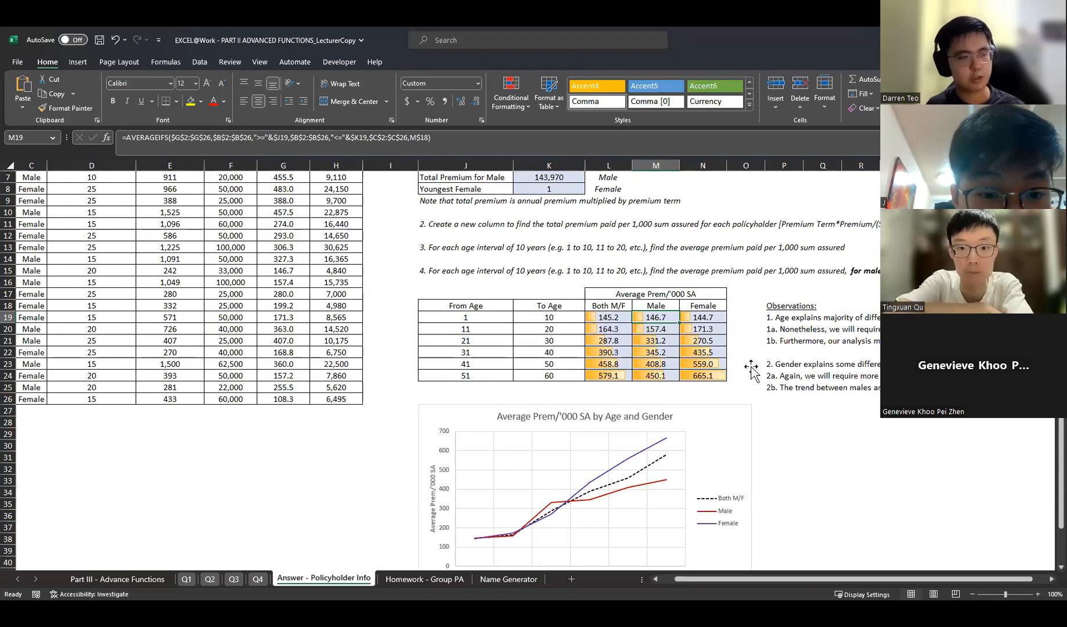
scroll(750, 374, "down", 2)
left_click_drag(607, 247, 704, 305)
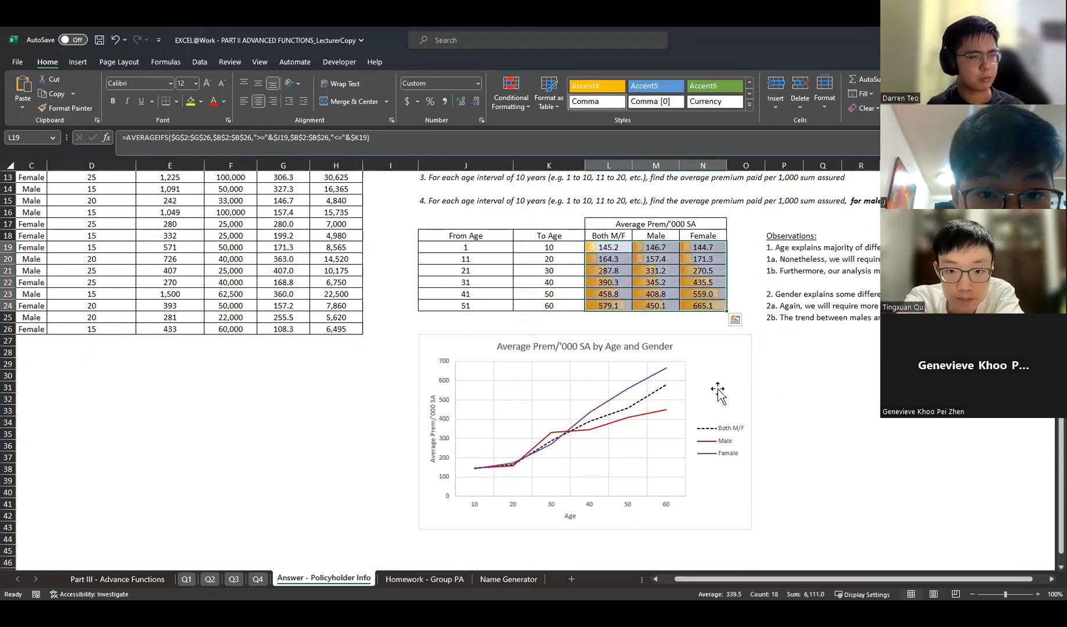
left_click(610, 388)
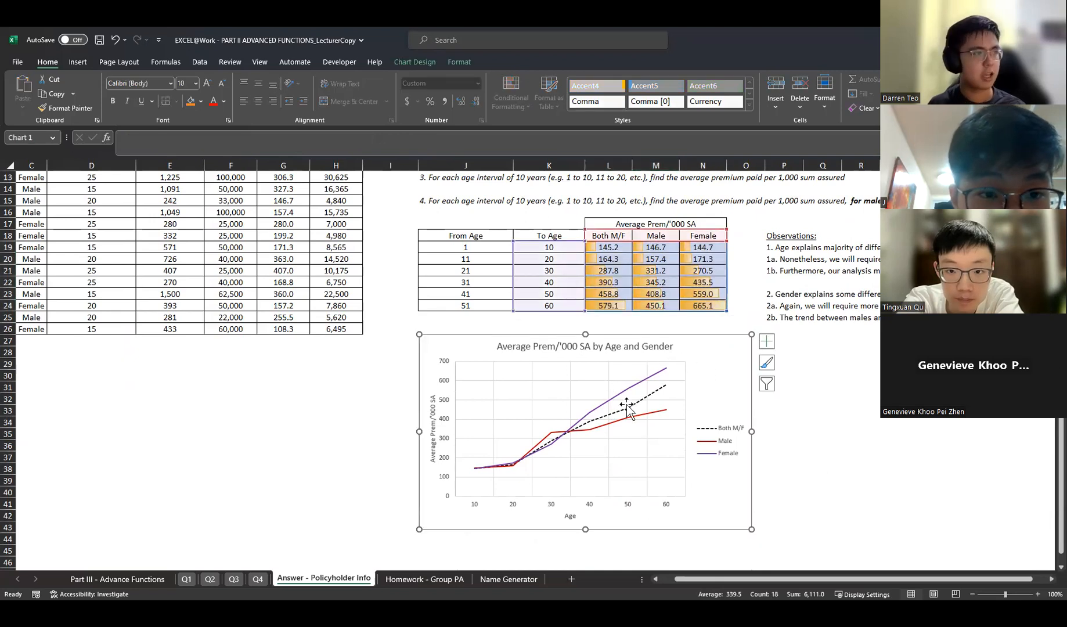
scroll(762, 404, "up", 1)
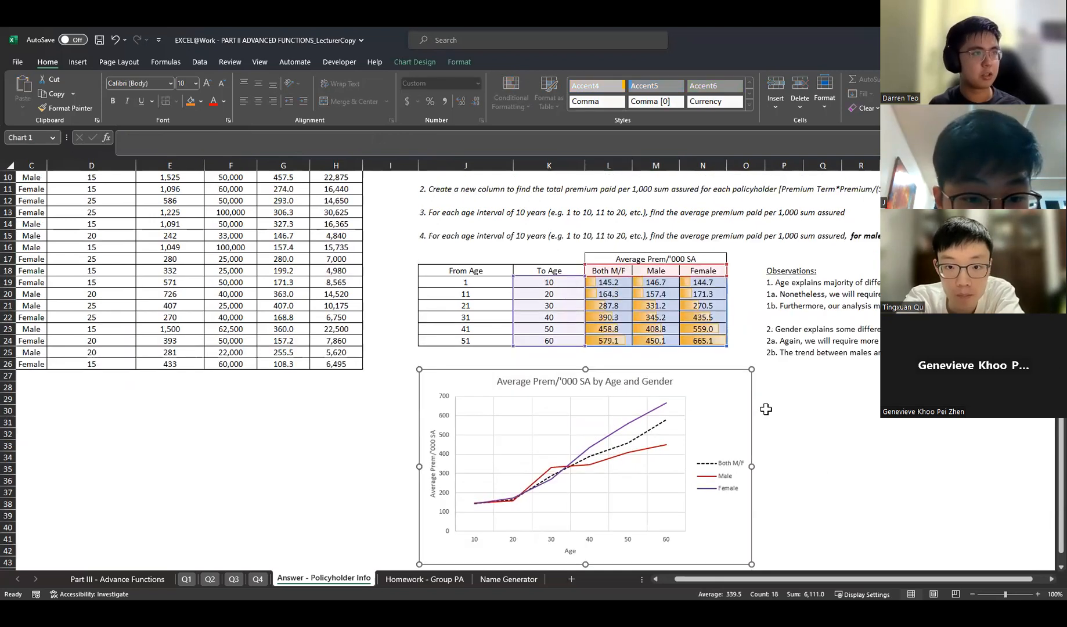
- Read the Observations notes beside the Average Prem/'000 SA chart, starting with the age observation in P19, against the averages table
scroll(865, 444, "up", 1)
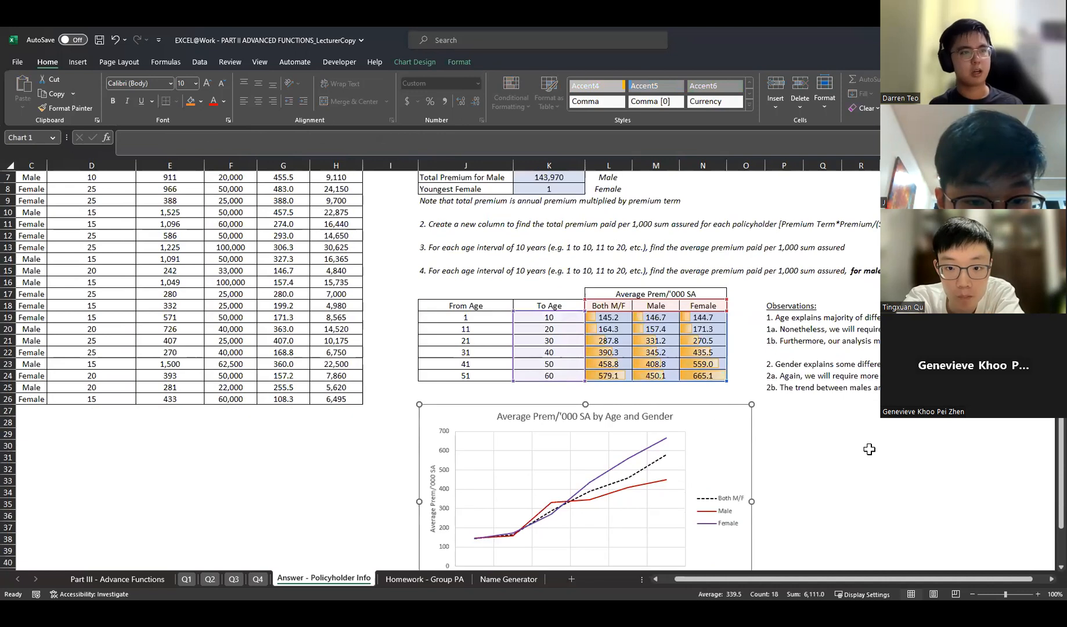
scroll(877, 511, "down", 1)
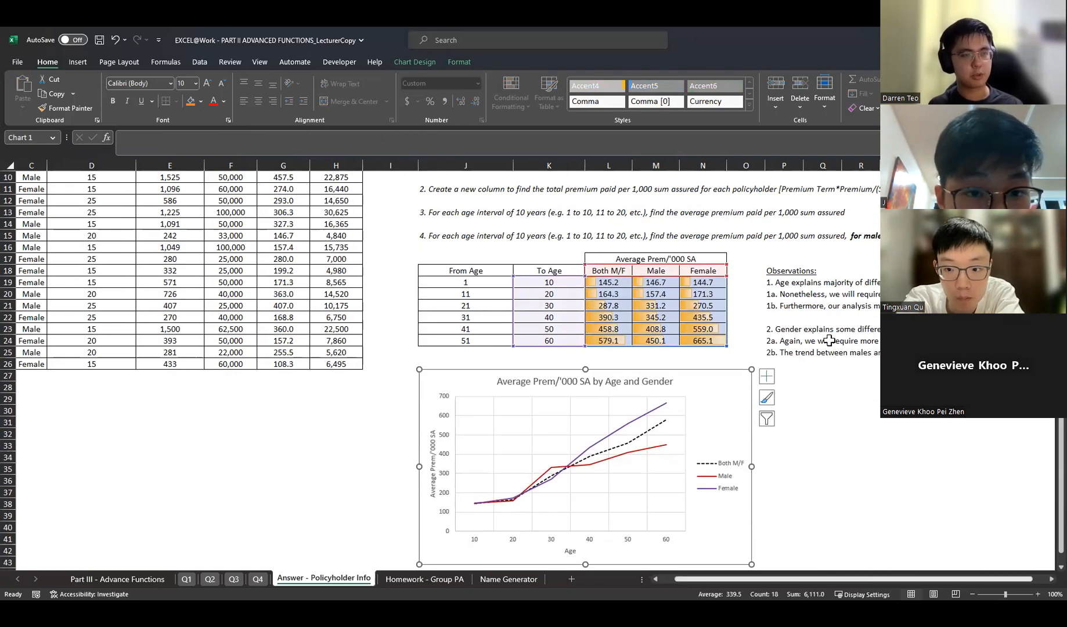
scroll(829, 341, "right", 1)
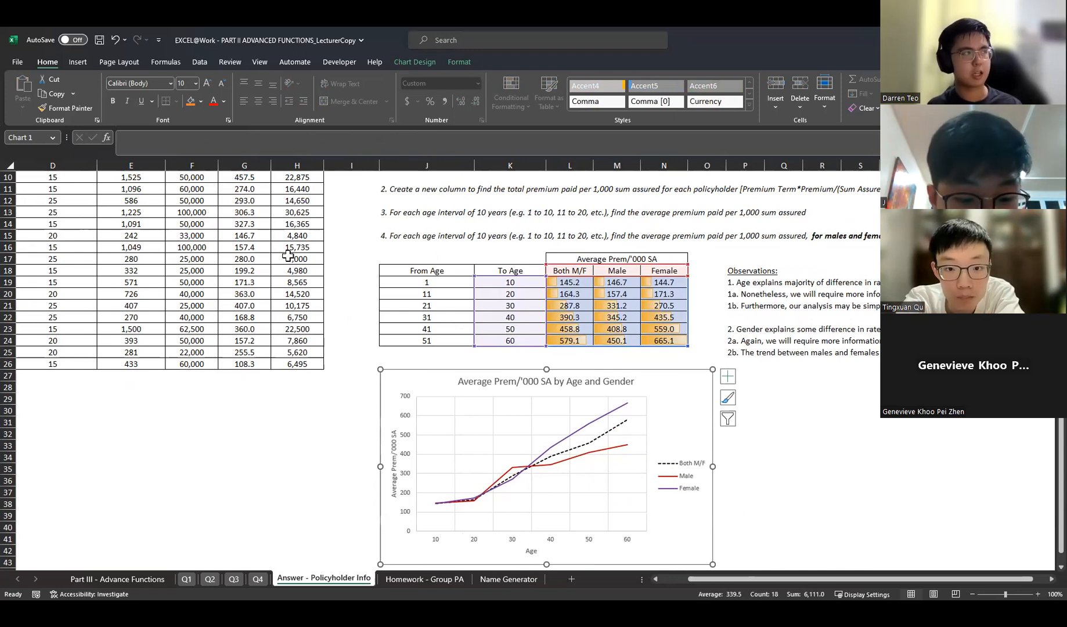
left_click(946, 445)
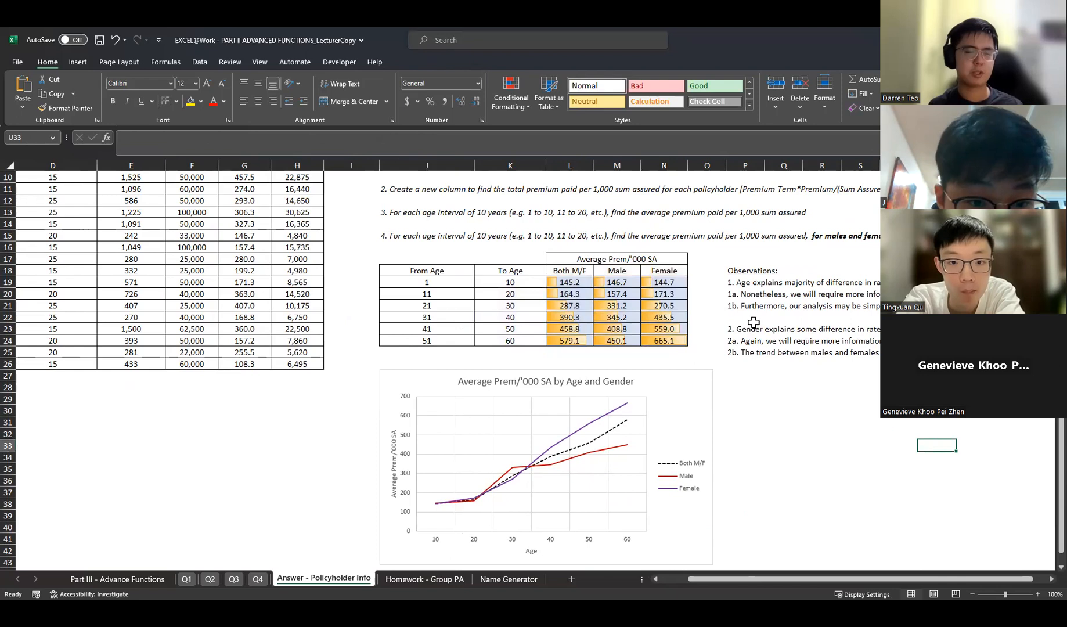
left_click(743, 283)
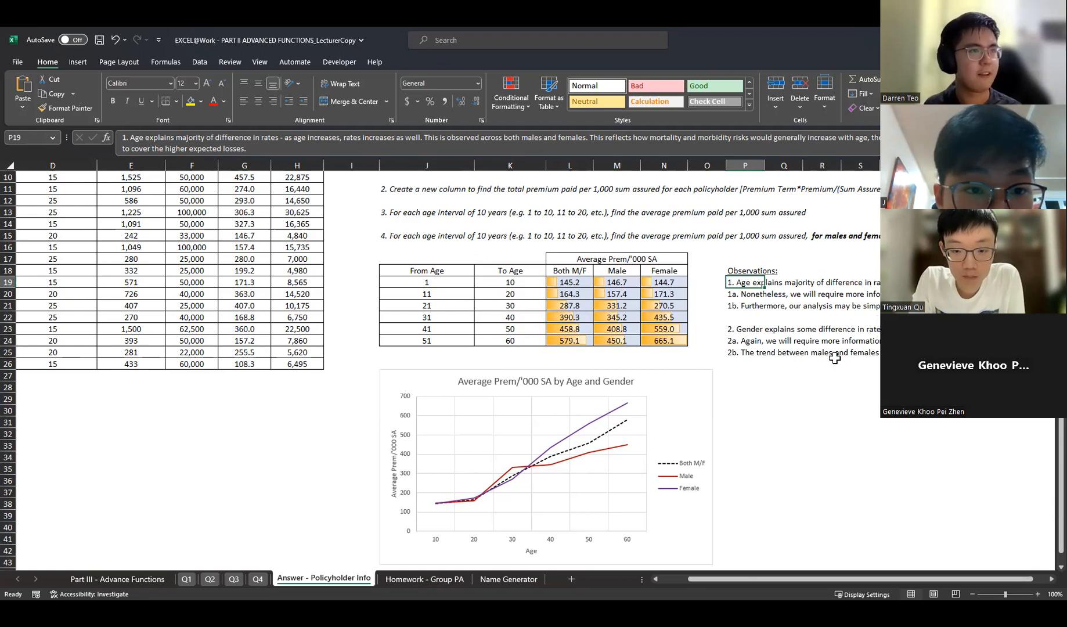
scroll(600, 412, "right", 1)
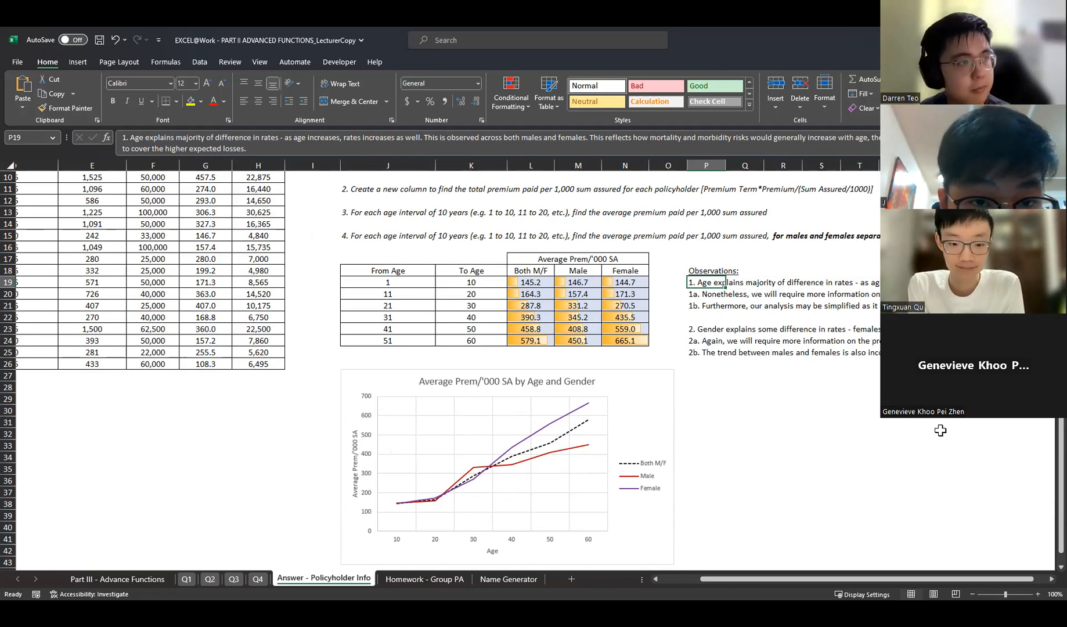
scroll(954, 580, "right", 1)
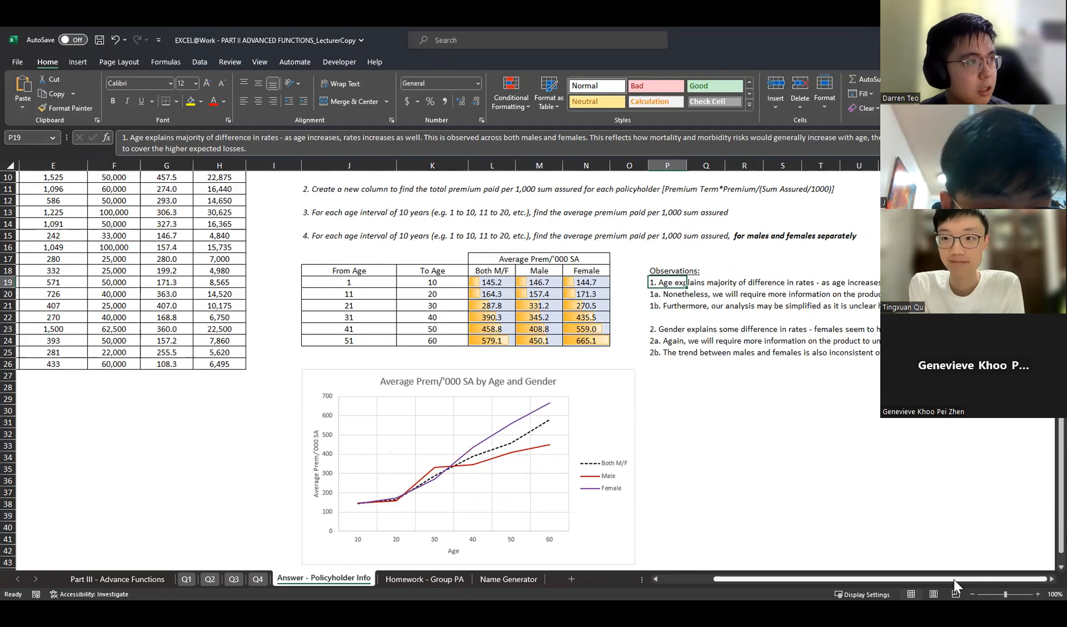
scroll(953, 579, "up", 3)
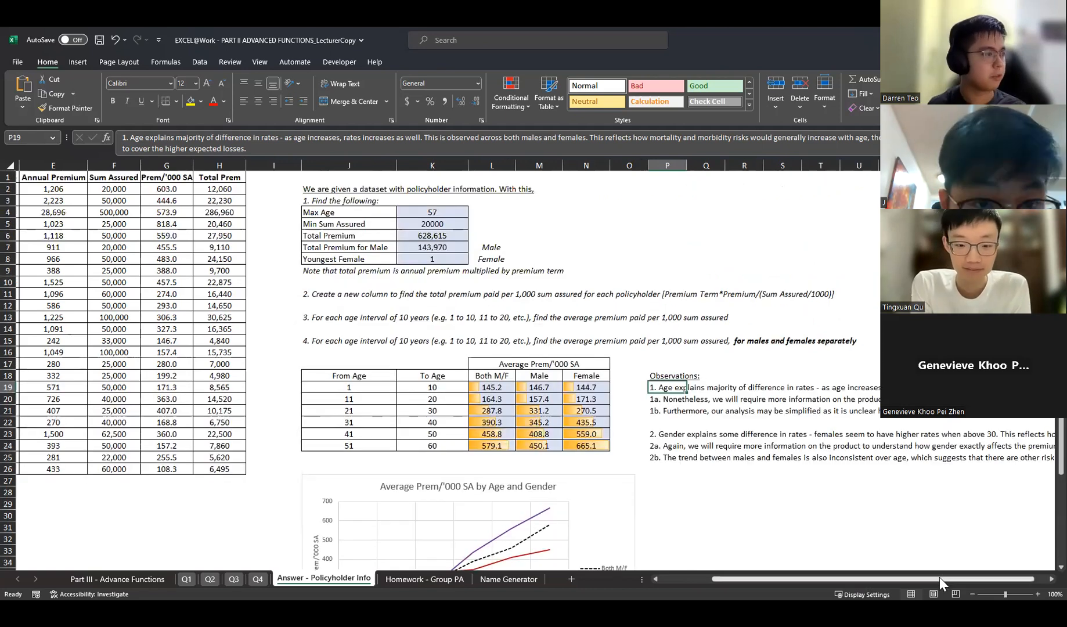
left_click_drag(939, 577, 851, 579)
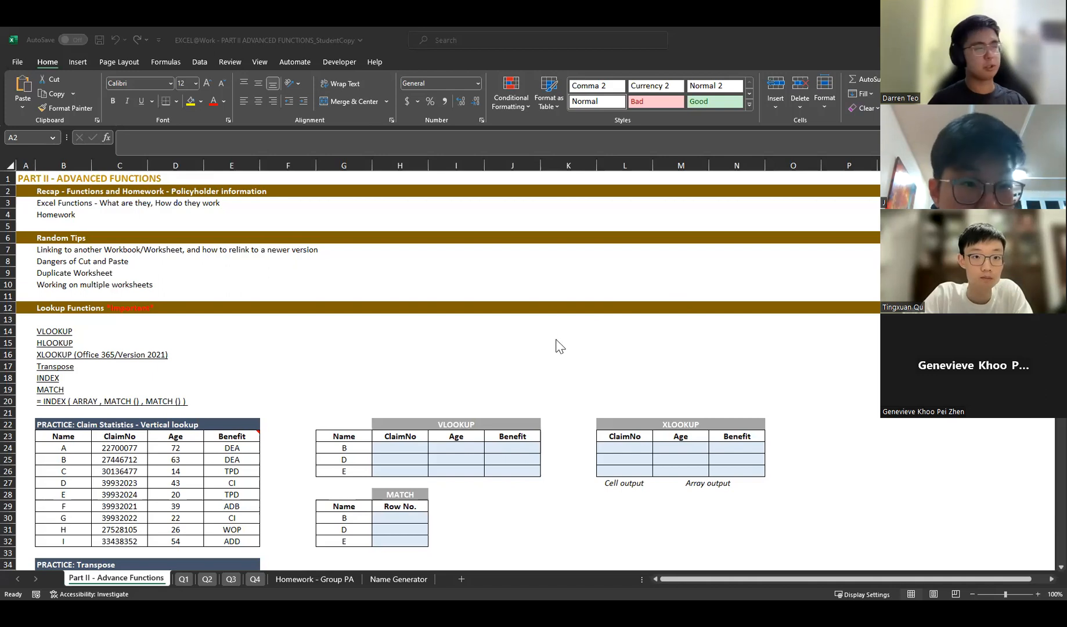
- Switch to the PART II ADVANCED FUNCTIONS_StudentCopy workbook and survey the Part II - Advance Functions sections from Lookup Functions to Course Work Overview
left_click(134, 309)
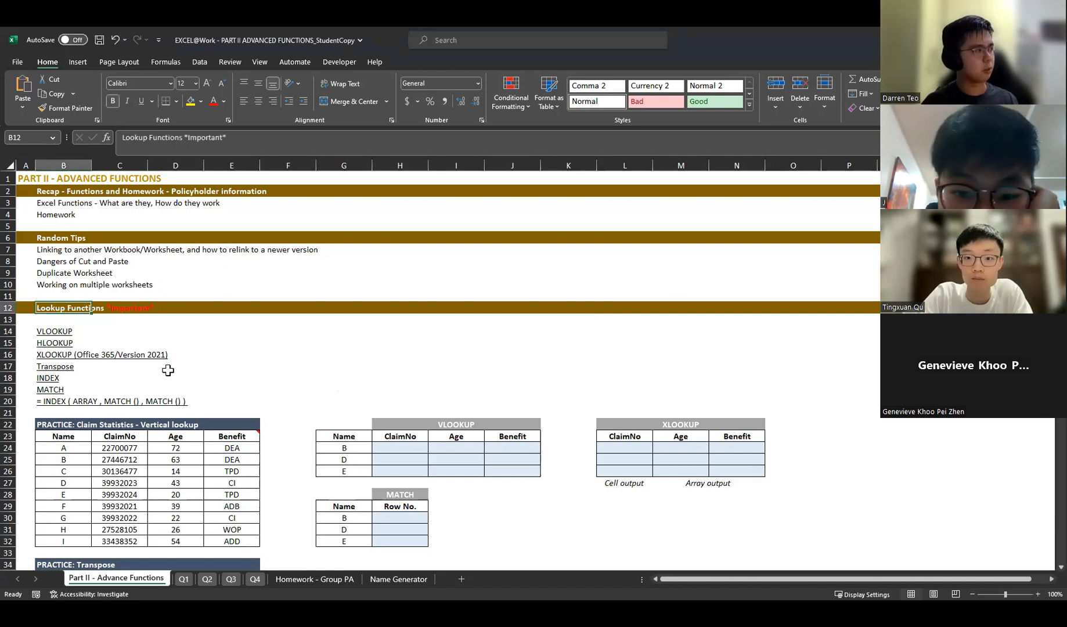
scroll(166, 365, "down", 19)
scroll(166, 366, "down", 4)
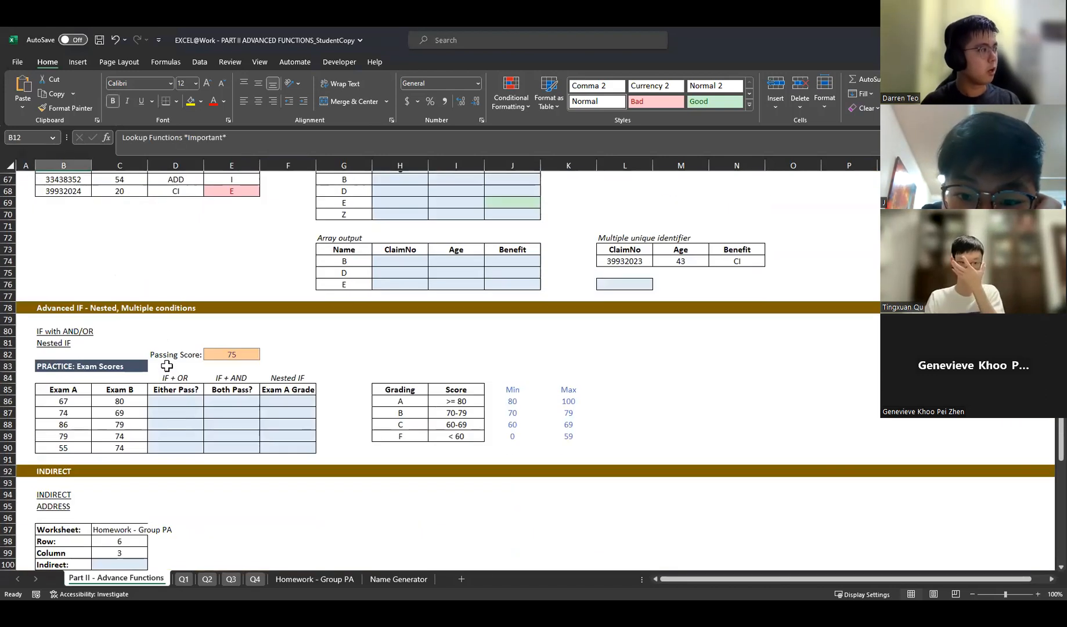
scroll(201, 560, "down", 11)
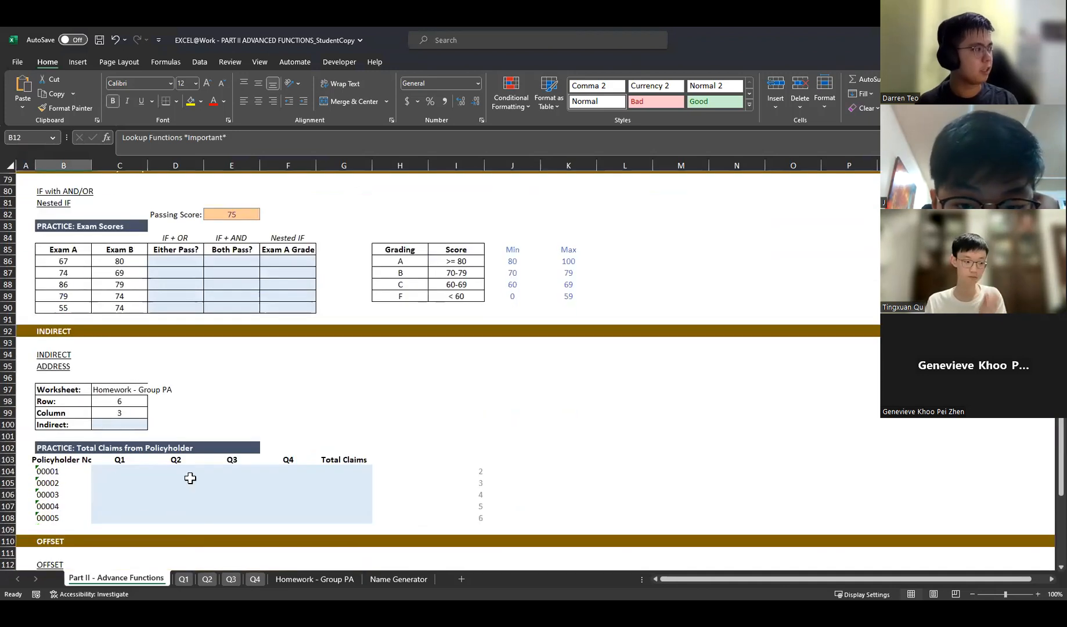
scroll(210, 537, "down", 2)
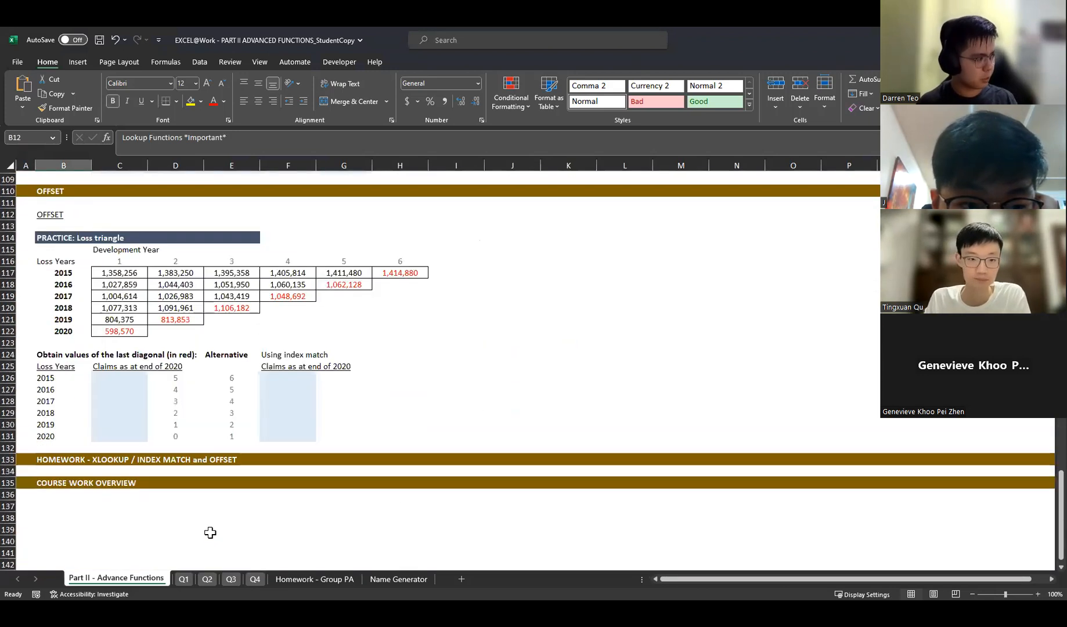
scroll(210, 533, "up", 20)
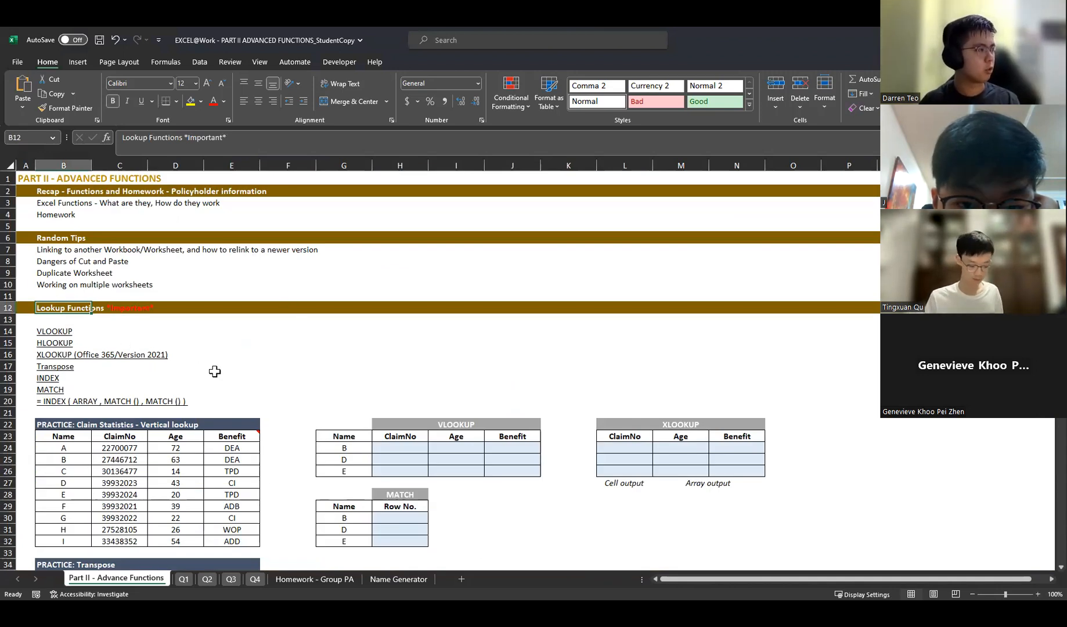
- Demonstrate the worksheet-linking tip by linking H8 to cell E8 on the Homework - Group PA sheet
left_click(74, 251)
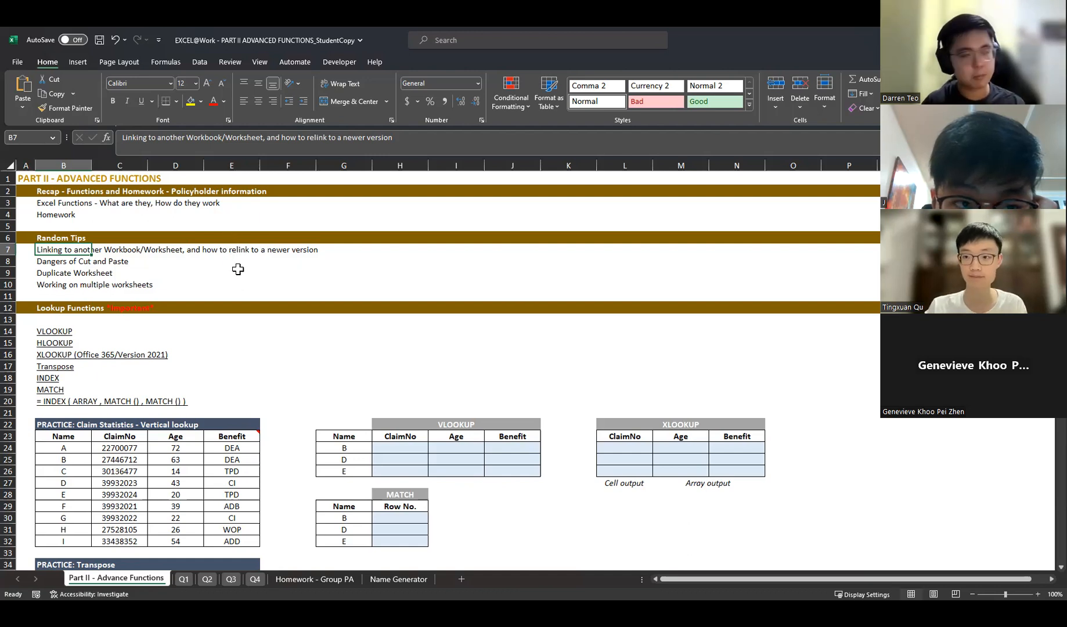
left_click(367, 260)
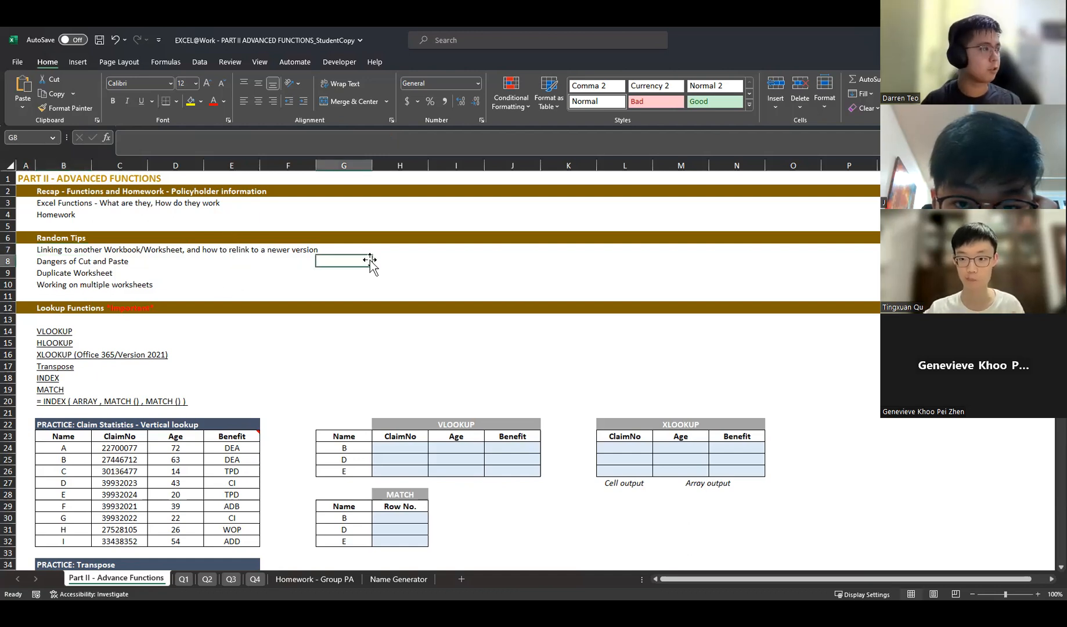
left_click(406, 259)
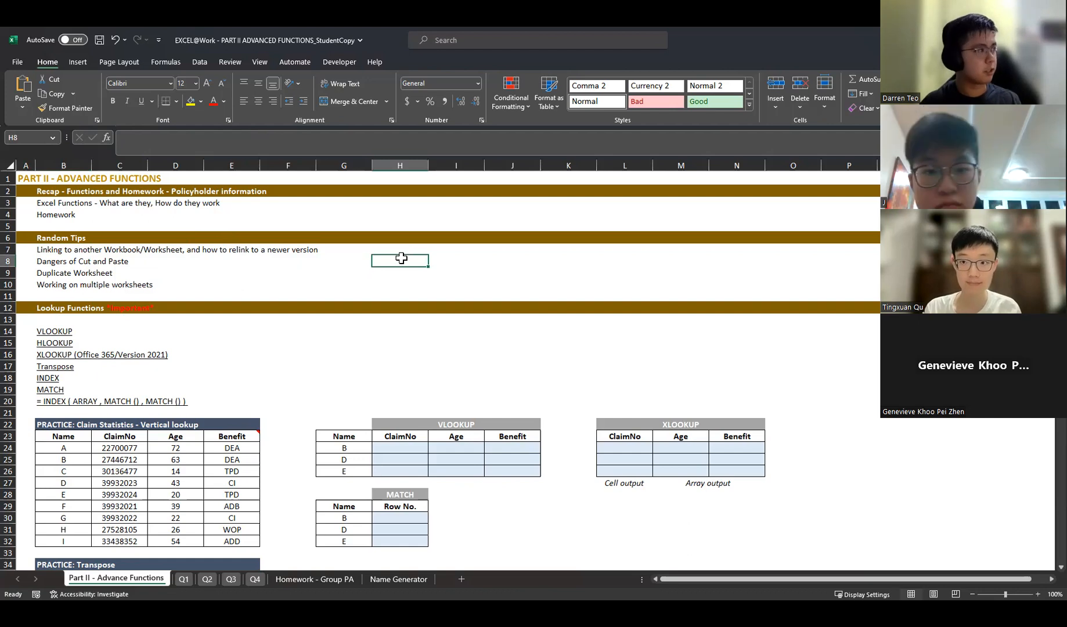
key("F2")
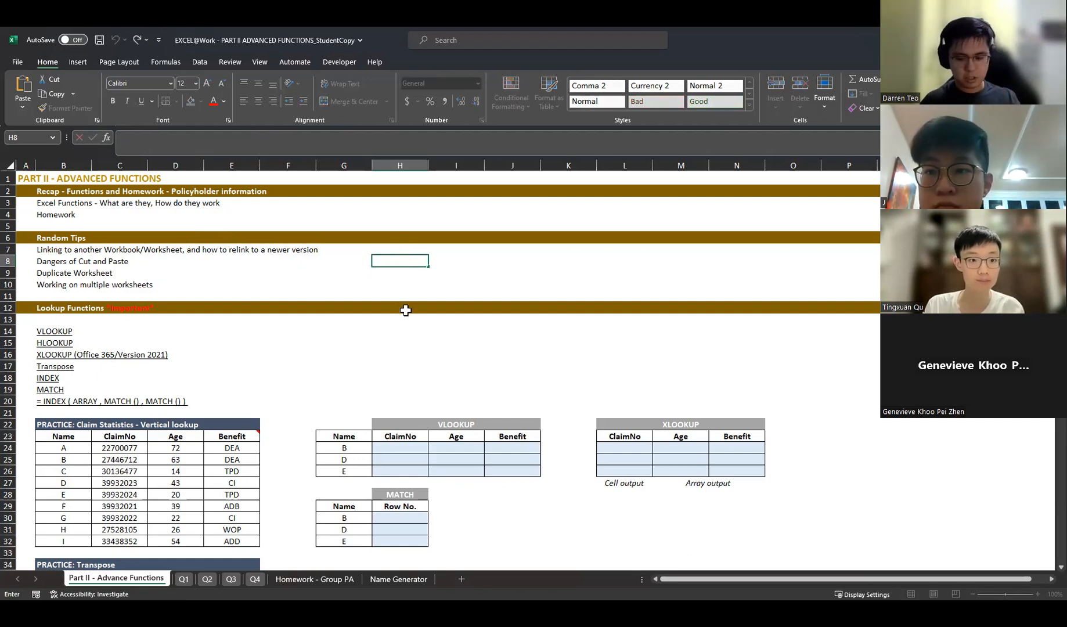
left_click(405, 282)
left_click(405, 262)
type("=")
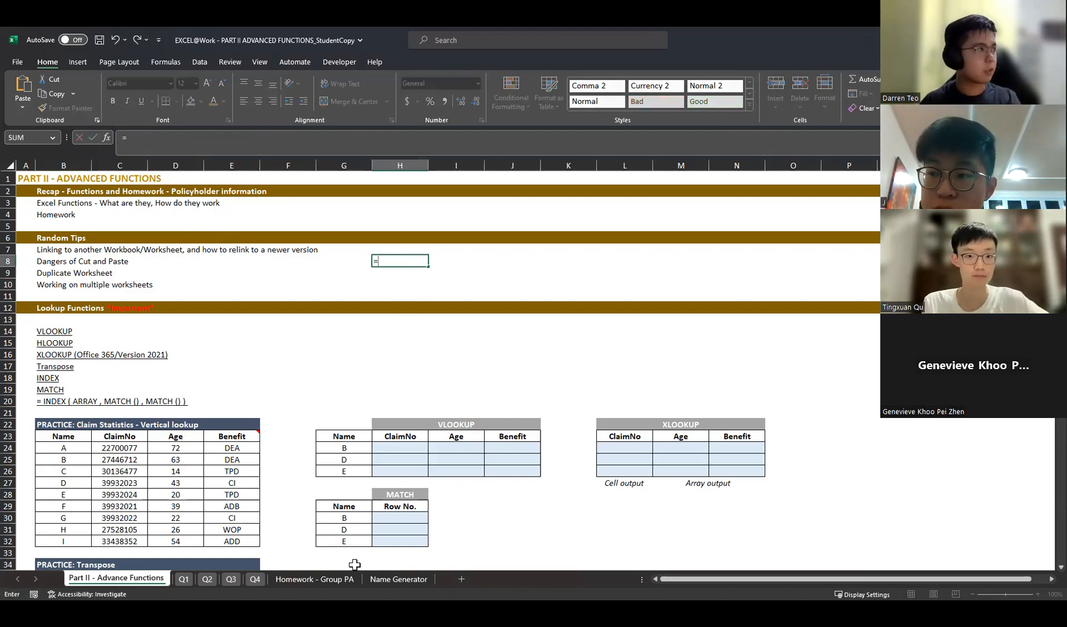
left_click(336, 578)
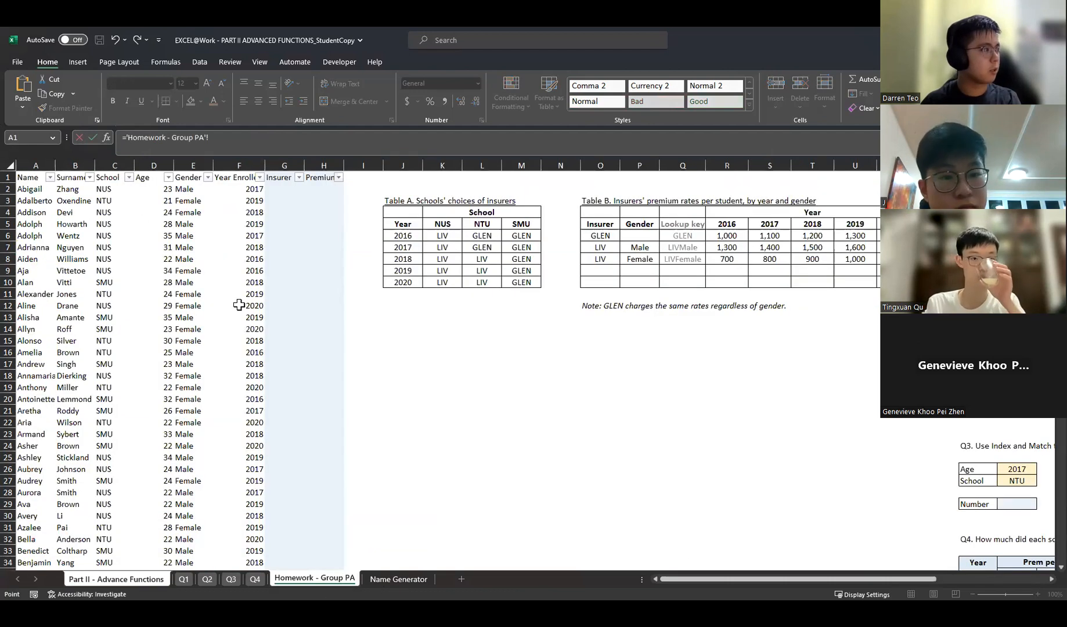
left_click(193, 259)
key("Return")
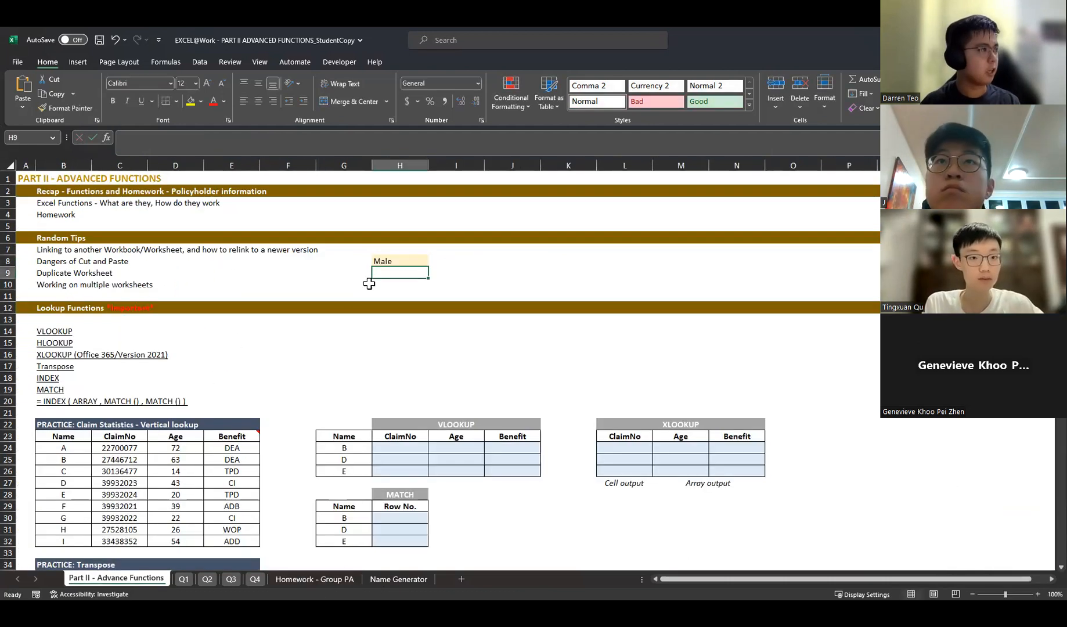
- Examine the sheet name and cell reference in the H8 link formula, leaving the formula unedited
left_click(390, 263)
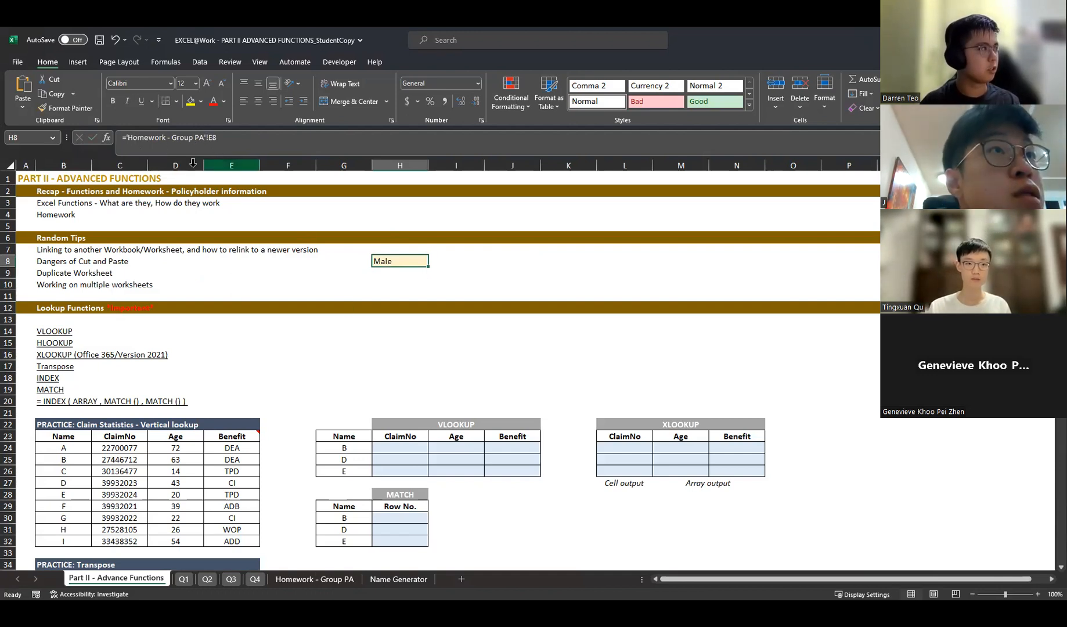
left_click(207, 140)
left_click_drag(207, 140, 127, 145)
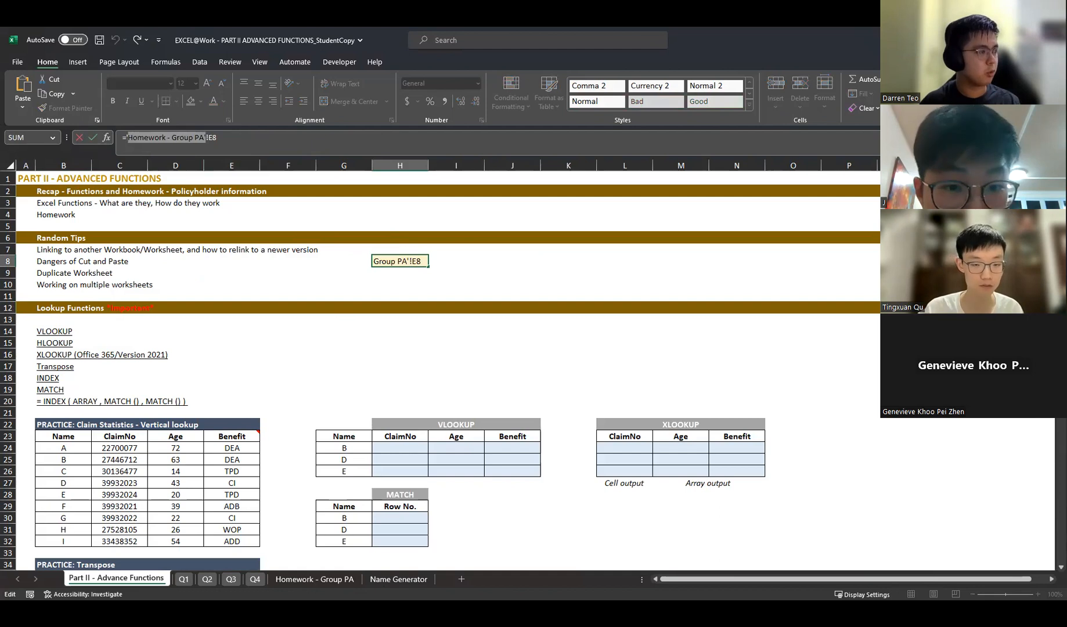
left_click(208, 140)
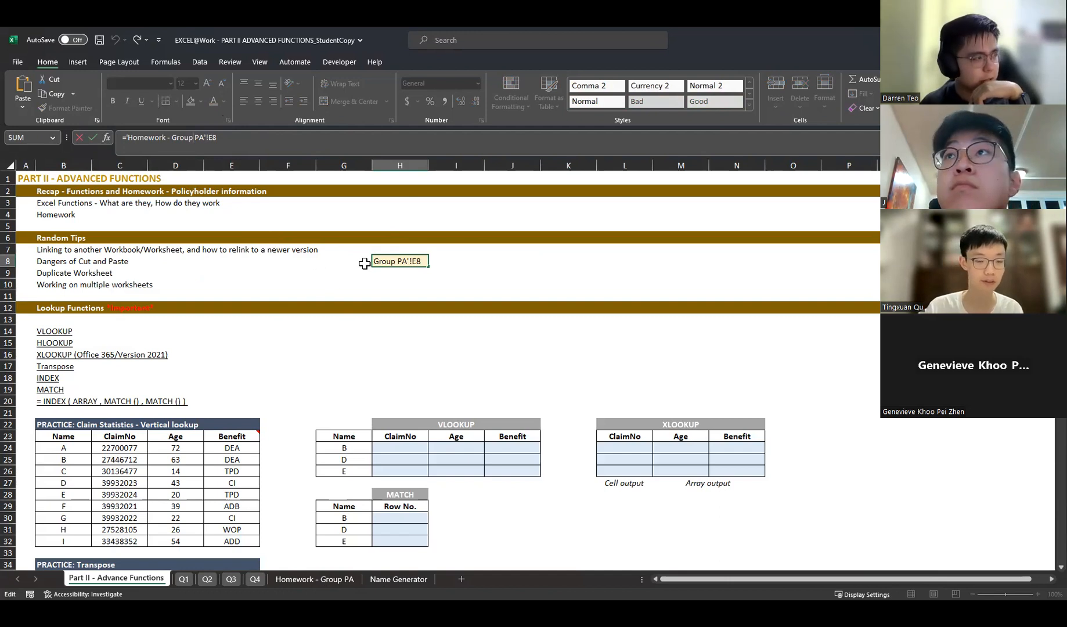
left_click(403, 277)
left_click(400, 260)
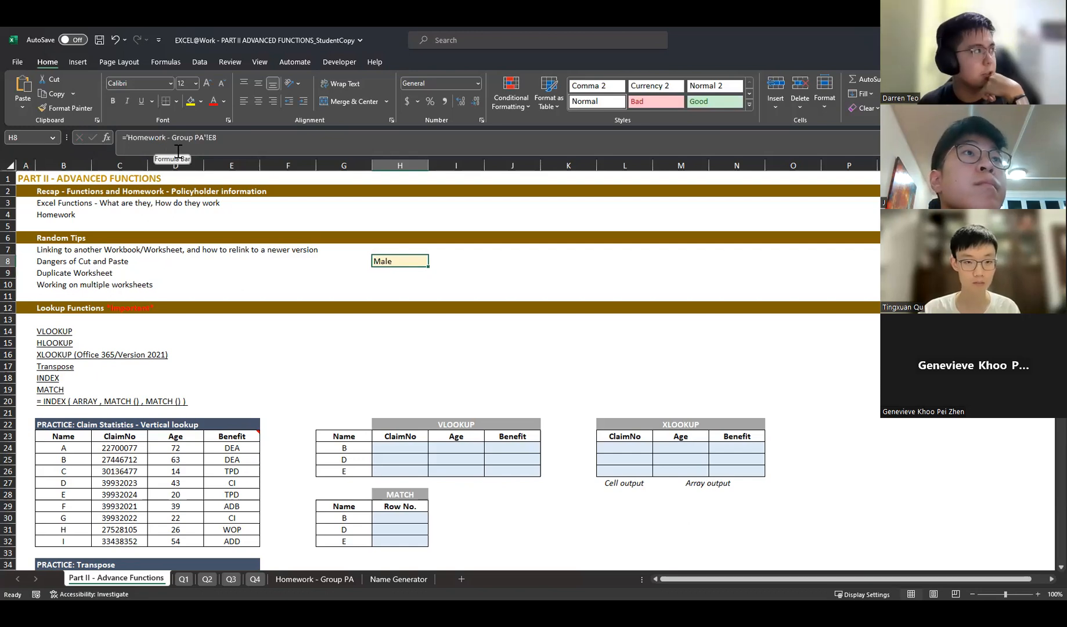
- Create a new blank workbook as the source for an external link
left_click(383, 273)
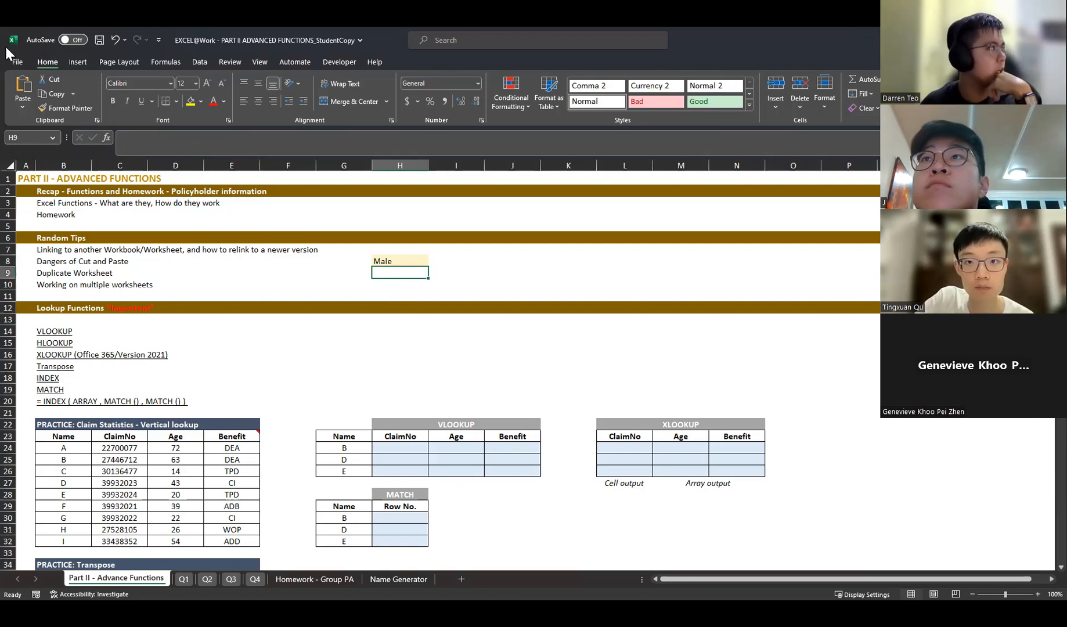
left_click(19, 63)
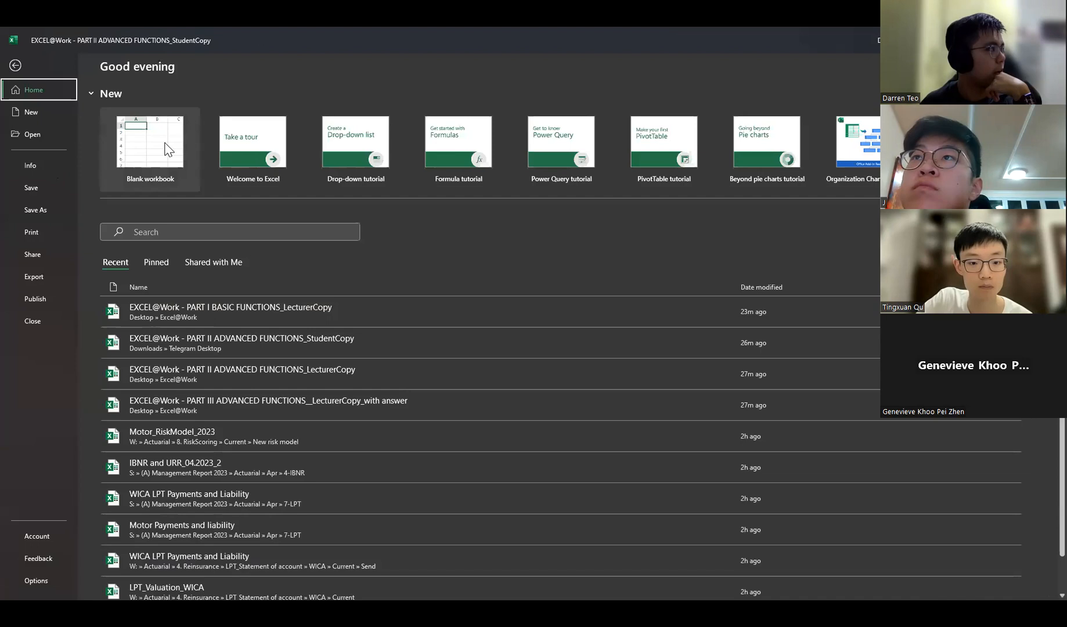
left_click(168, 150)
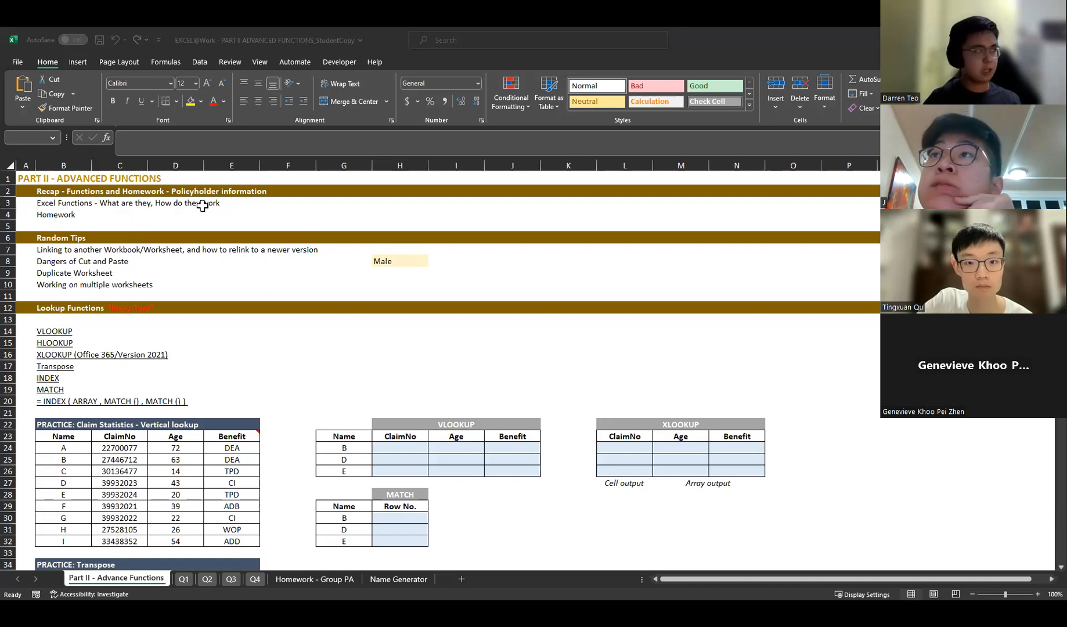
- Link H9 under Random Tips to cell D6 on Sheet1 of the Book1 workbook
left_click(445, 272)
left_click(417, 261)
left_click(426, 276)
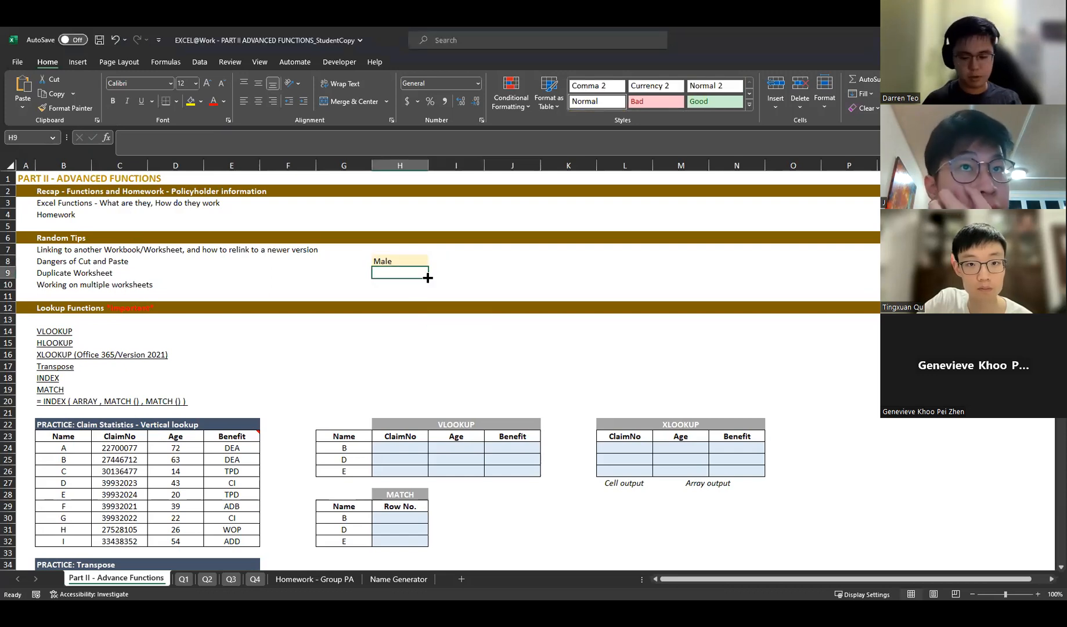
type("=")
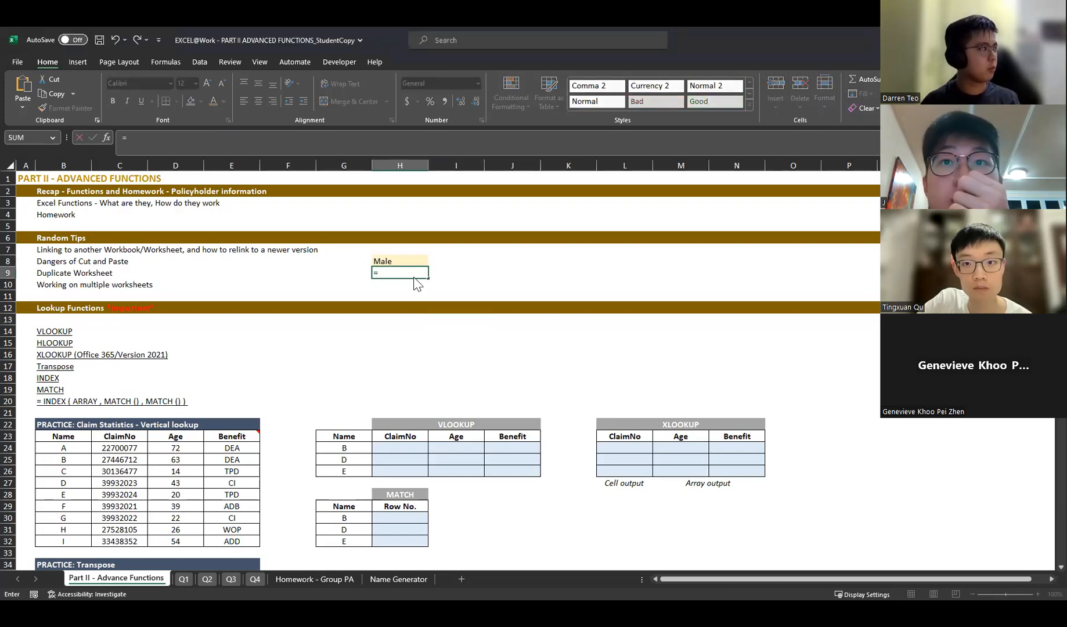
left_click(136, 231)
key("Return")
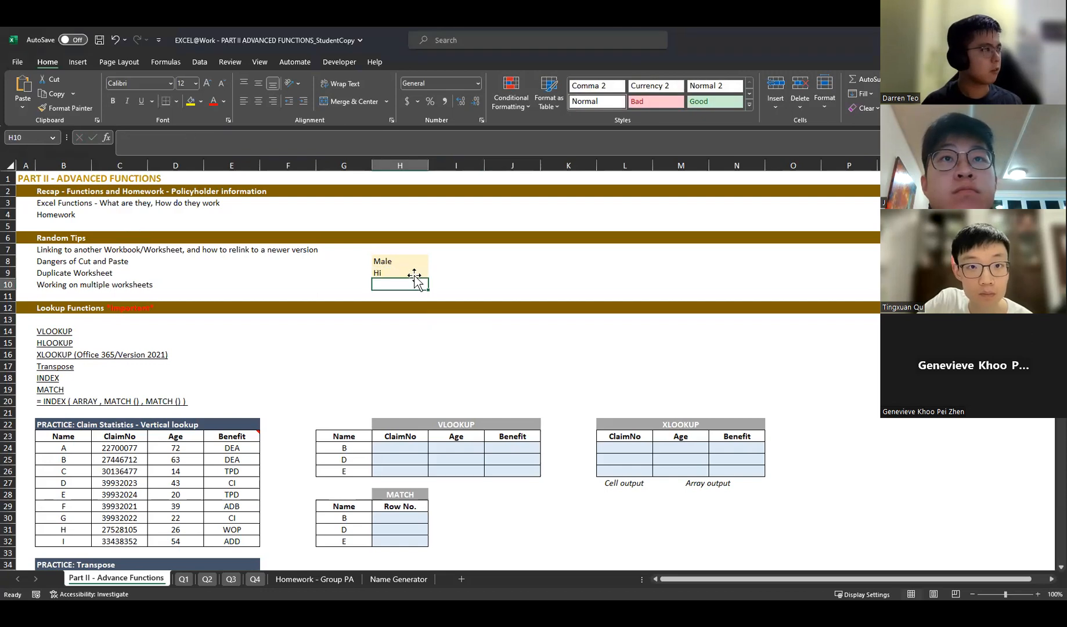
- Examine the workbook name, sheet name and absolute cell reference in the external link formula in H9
left_click(147, 142)
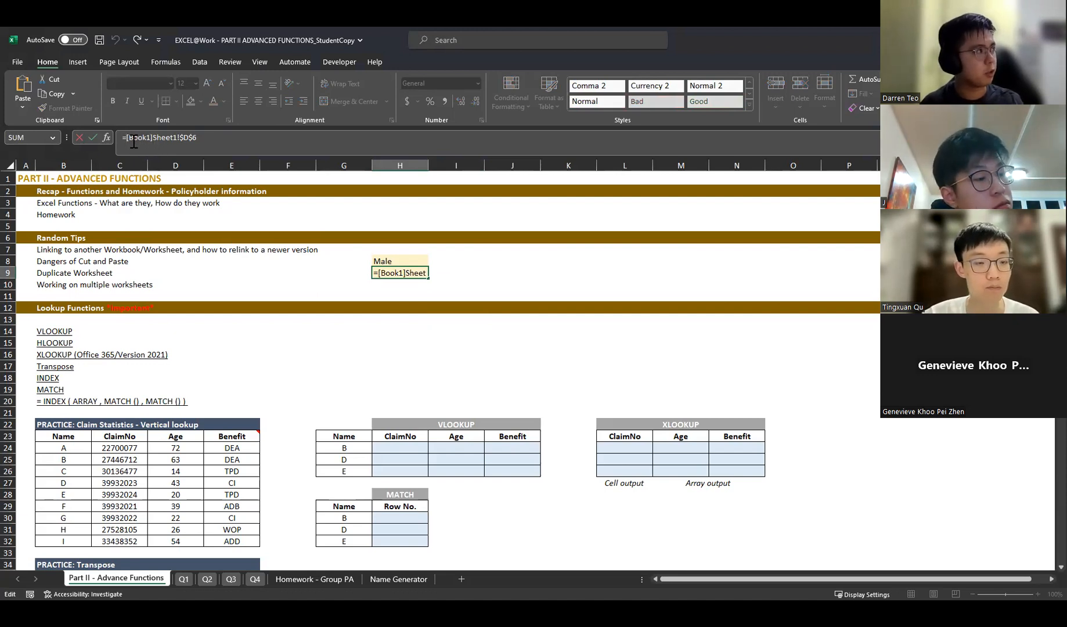
double_click(137, 140)
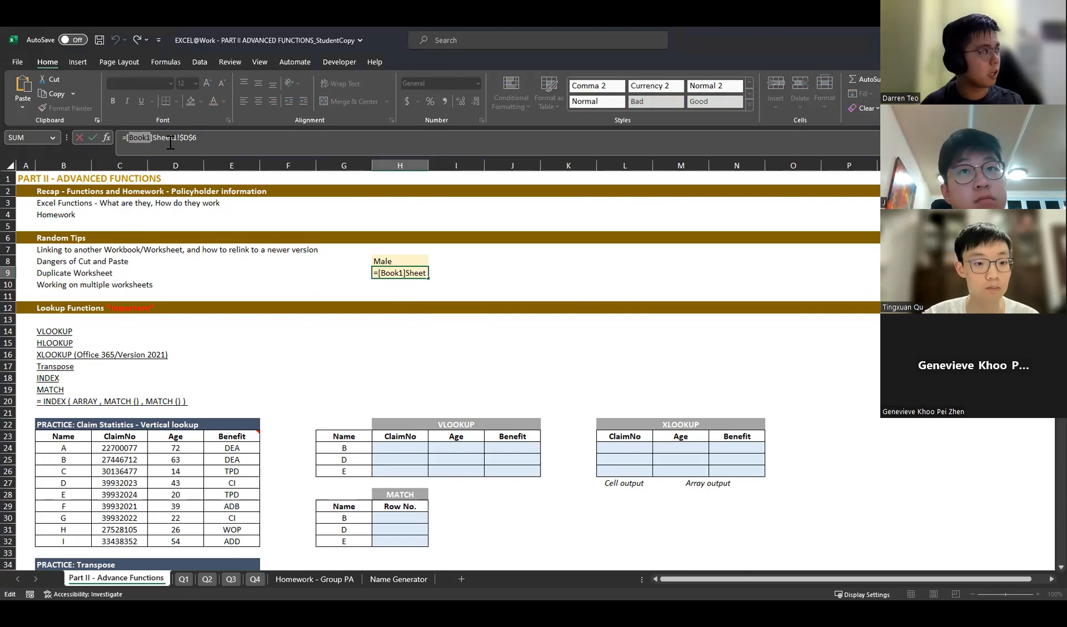
left_click_drag(157, 140, 173, 140)
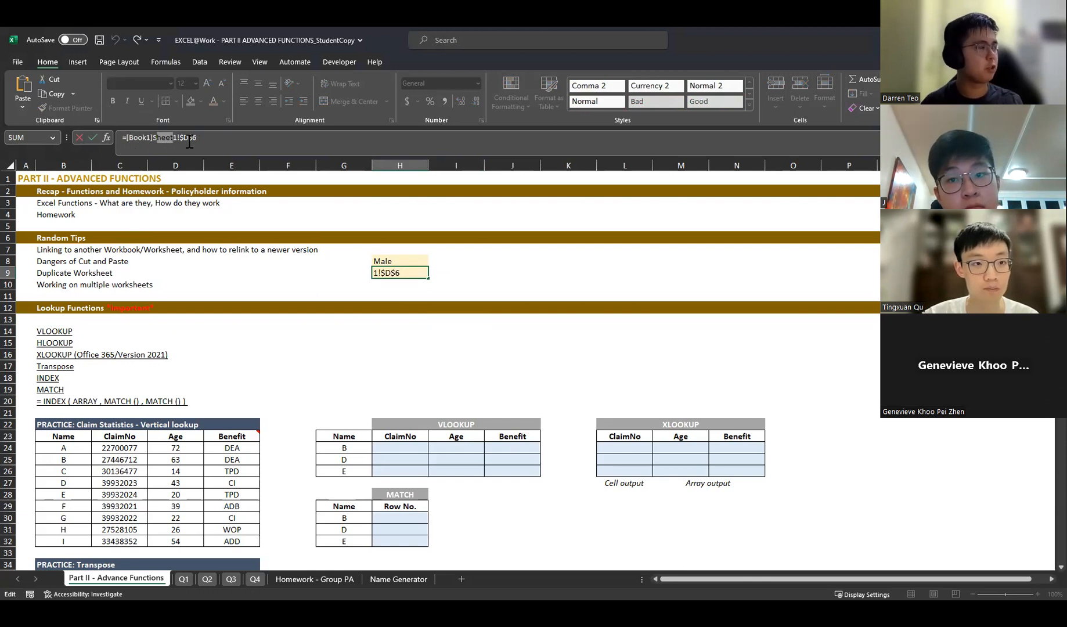
double_click(195, 139)
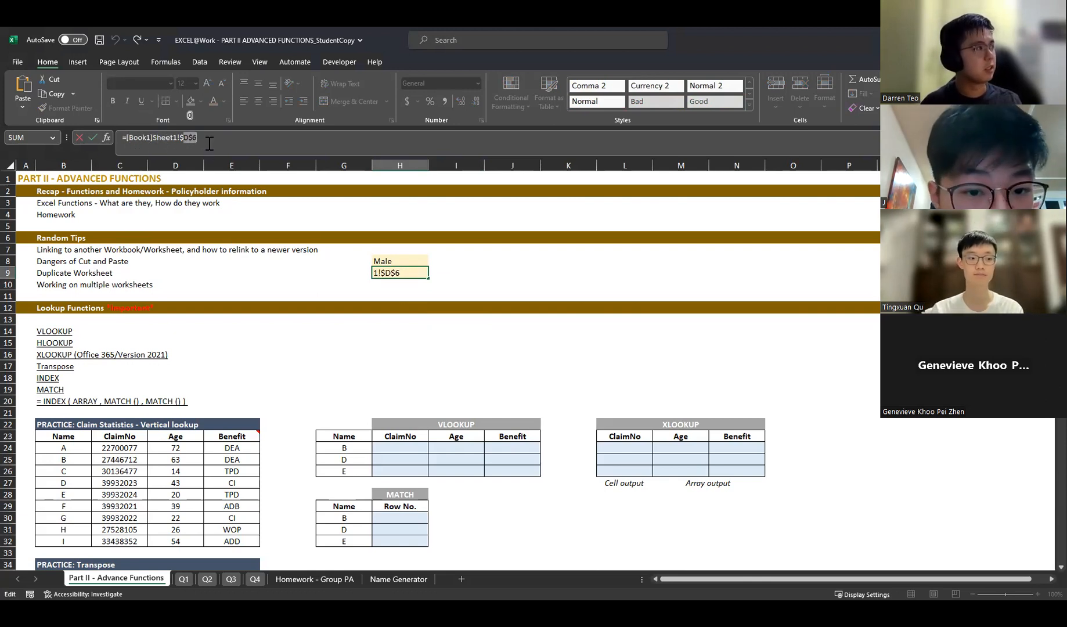
- Leave the H9 formula unedited and review the source locations of the workbook's external links in Edit Links
left_click(209, 140)
left_click(476, 273)
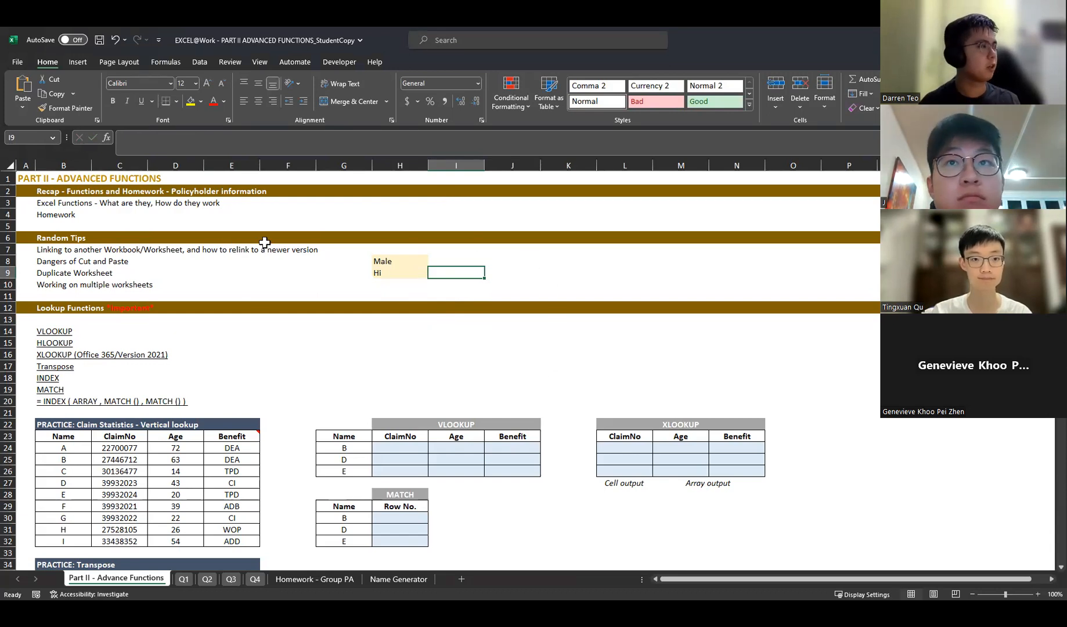
left_click(197, 61)
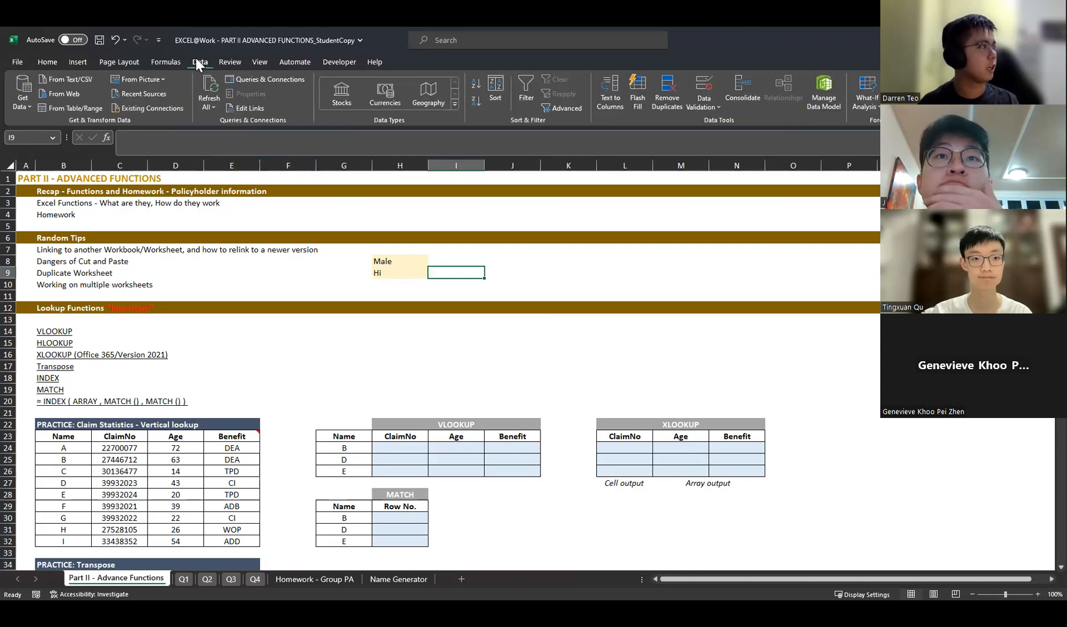
left_click(256, 111)
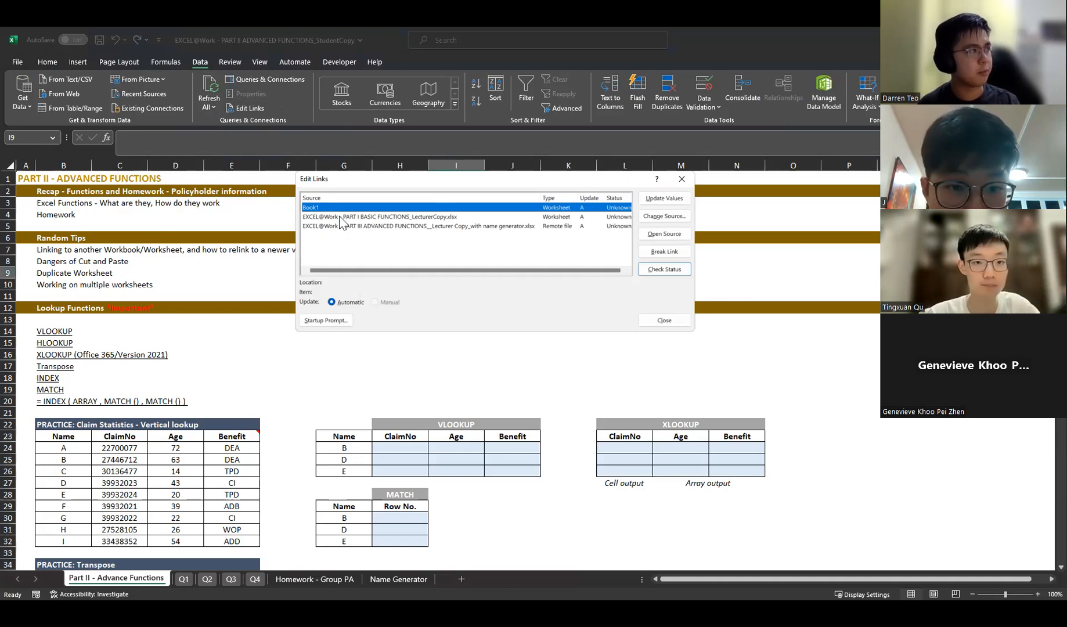
left_click_drag(391, 184, 395, 298)
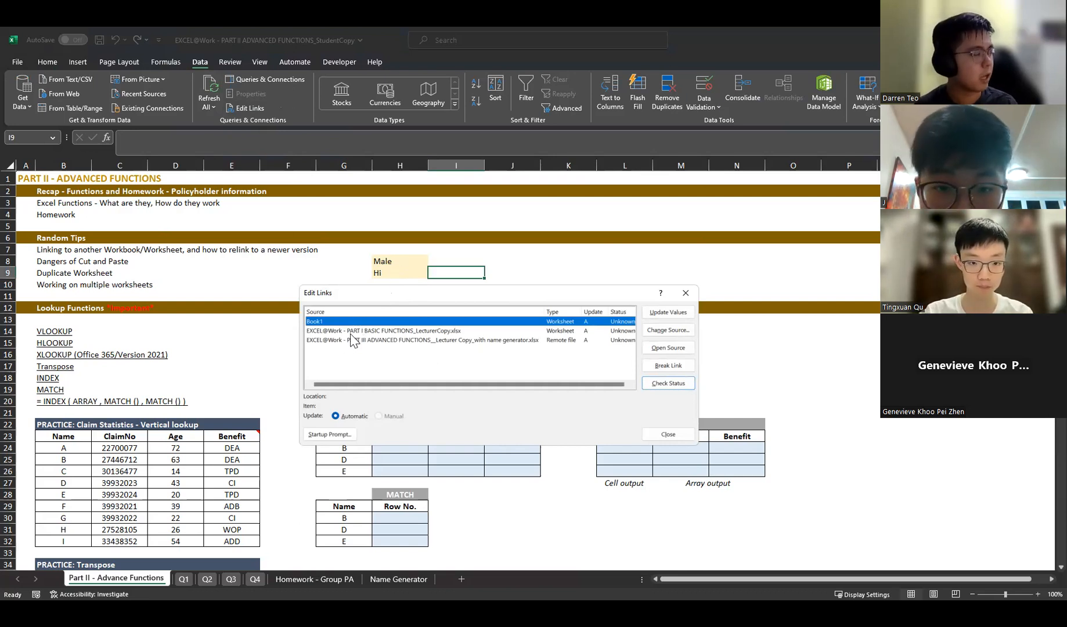
left_click(393, 338)
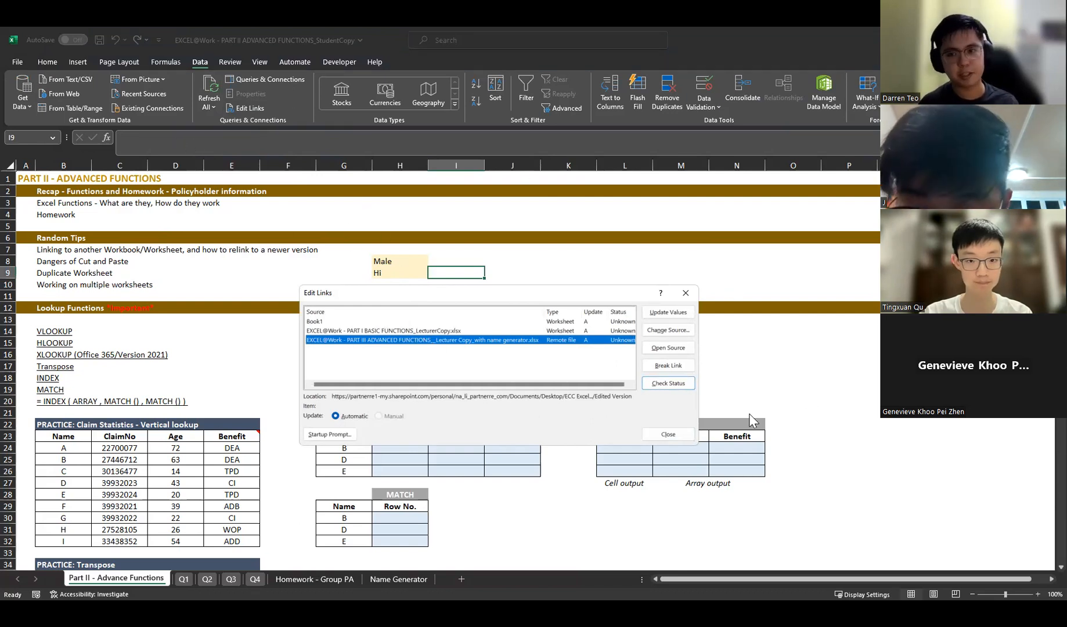
left_click(500, 332)
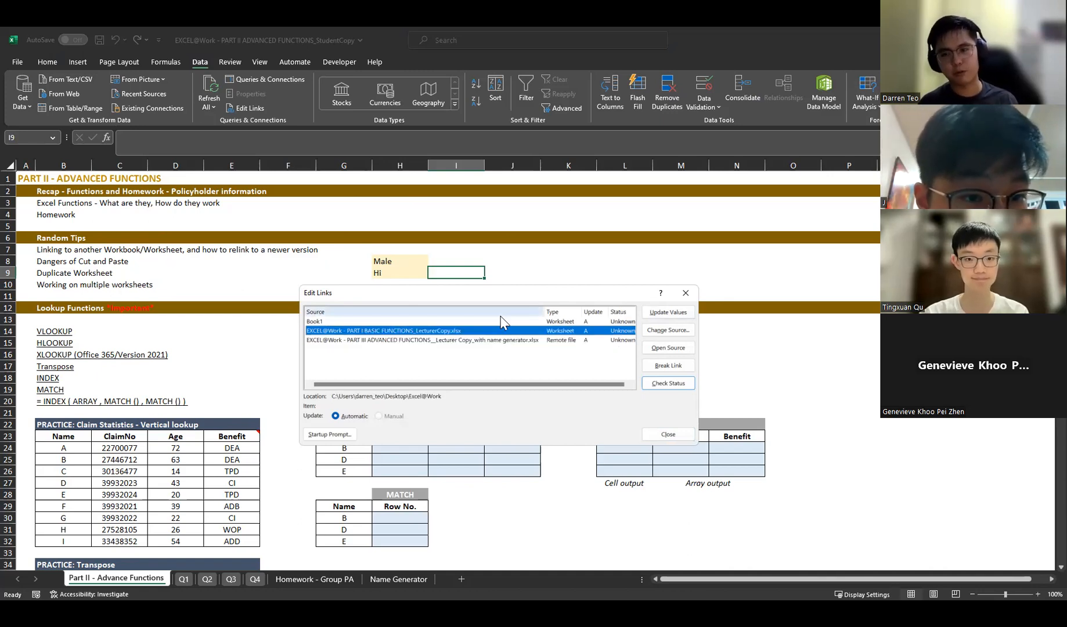
- Break the external link to Book1 and check the content of H9
left_click(494, 321)
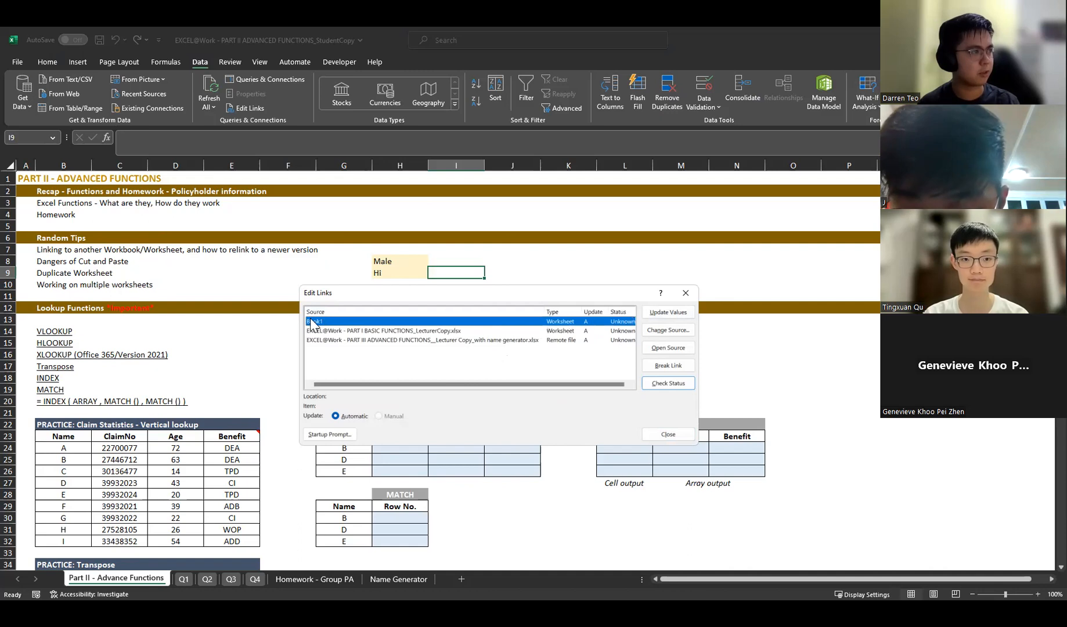
left_click(674, 371)
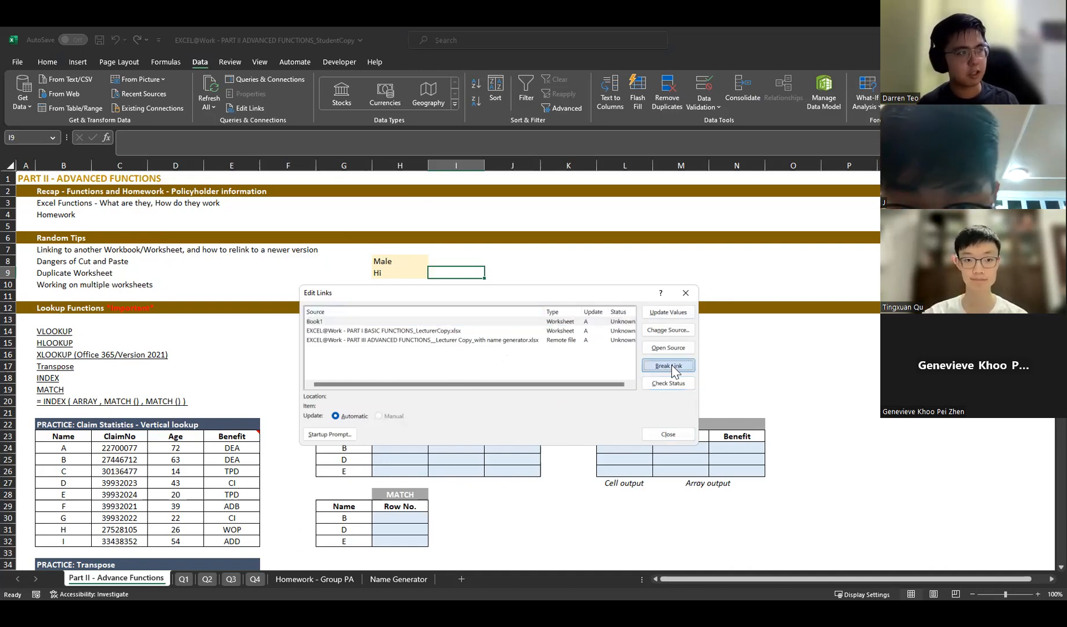
left_click(510, 350)
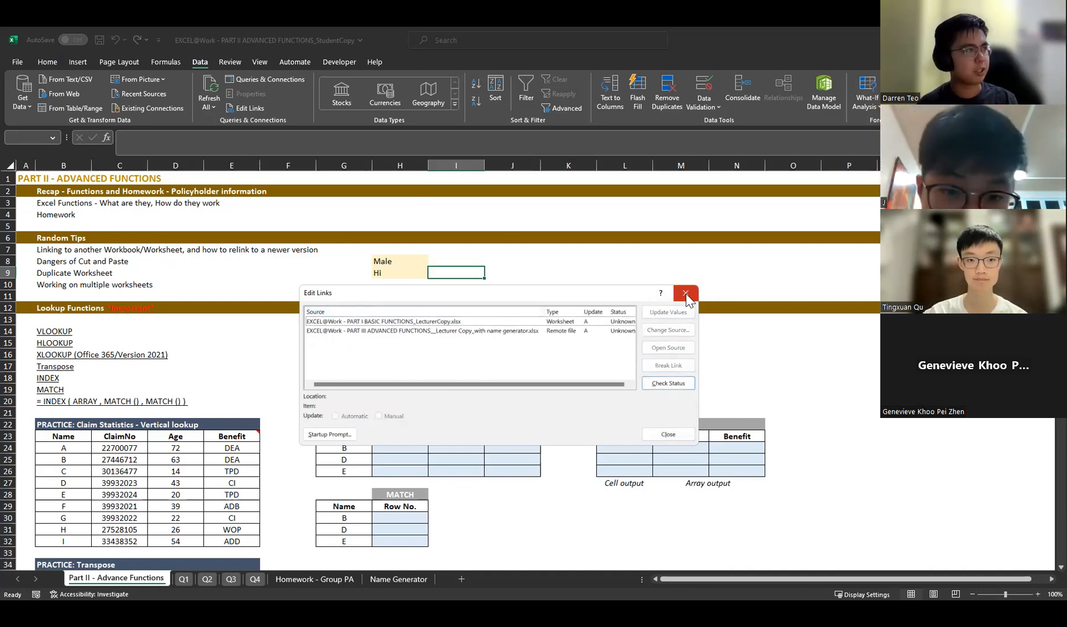
left_click(385, 274)
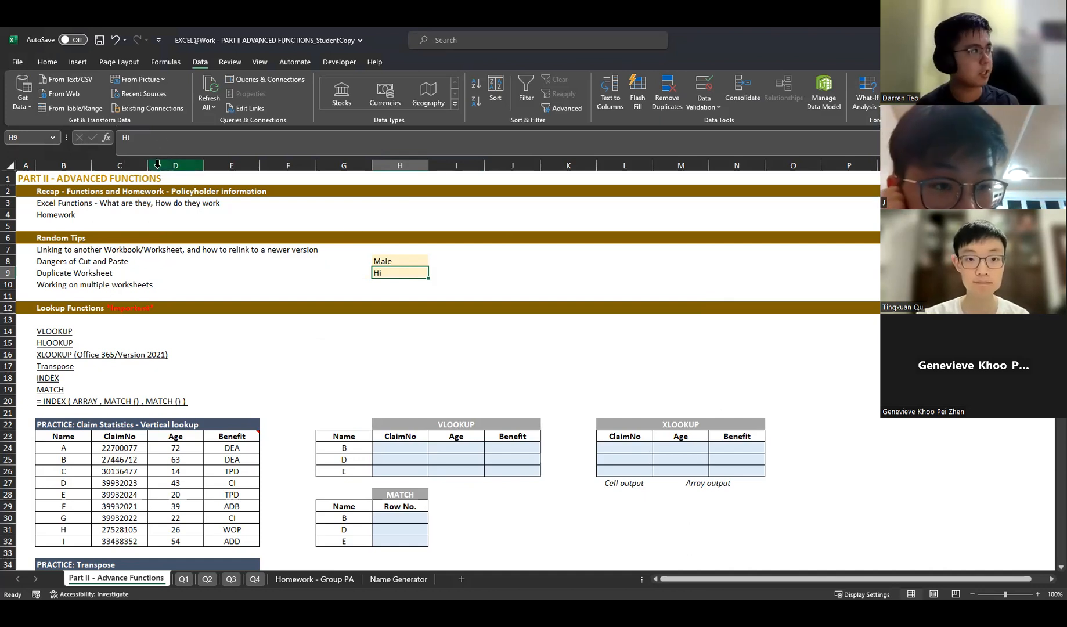
double_click(126, 138)
left_click(539, 272)
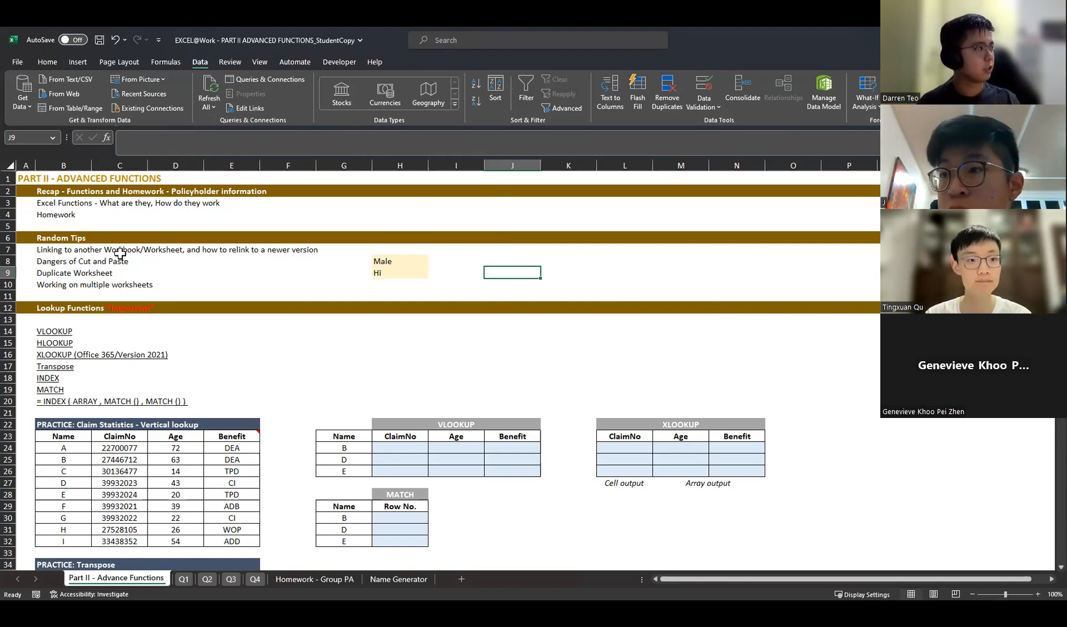
left_click(101, 253)
left_click_drag(61, 253, 345, 250)
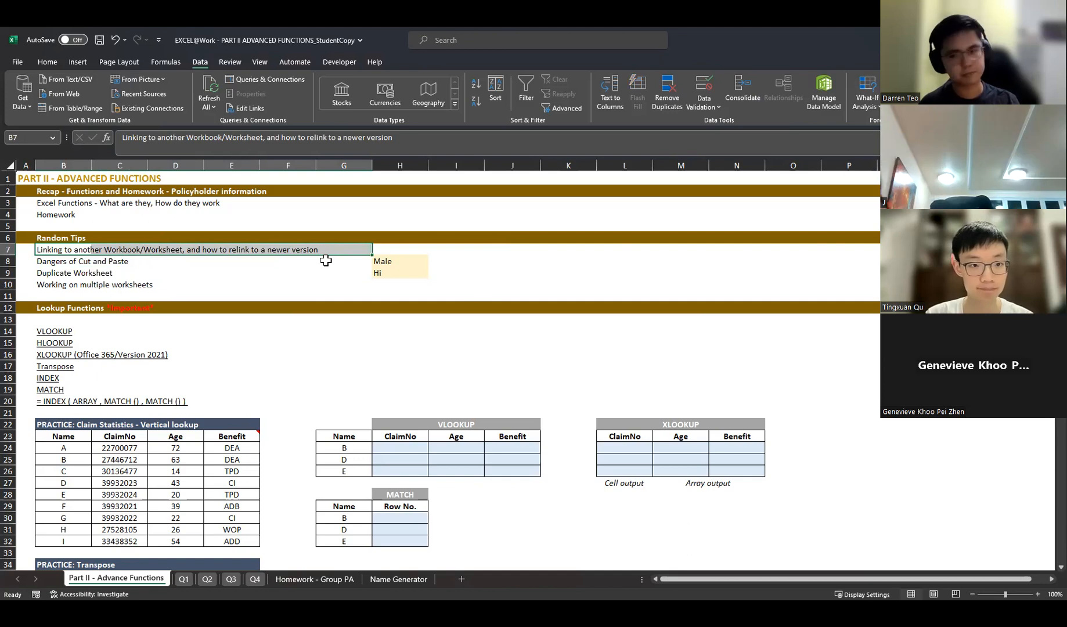
left_click(272, 268)
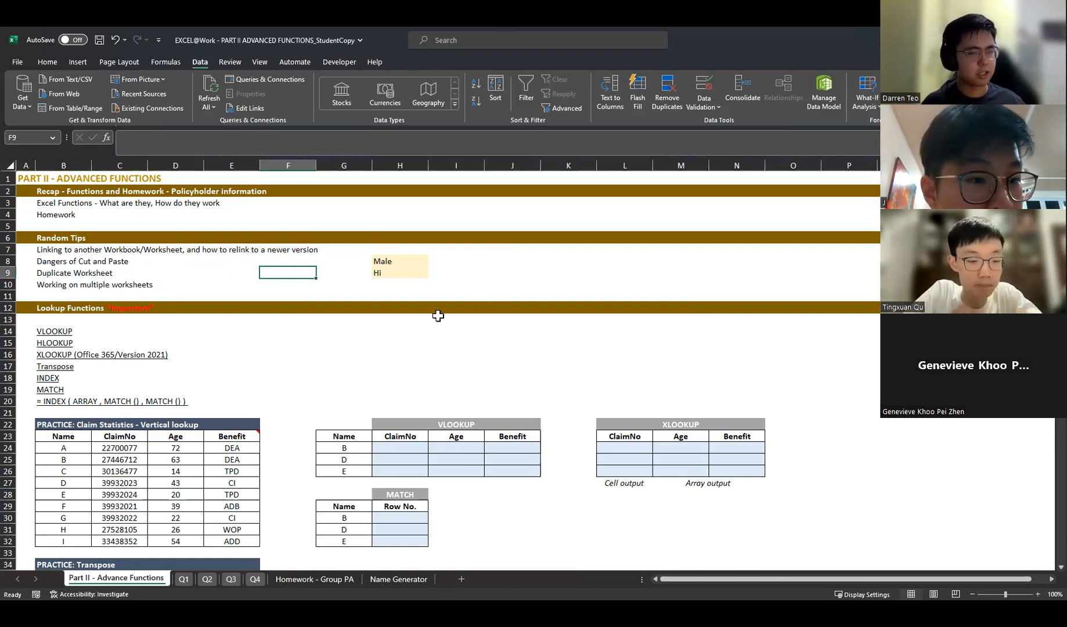
- Link H24, the first ClaimNo cell in the VLOOKUP practice table, to the name in G24
left_click(362, 448)
left_click(393, 447)
type("=")
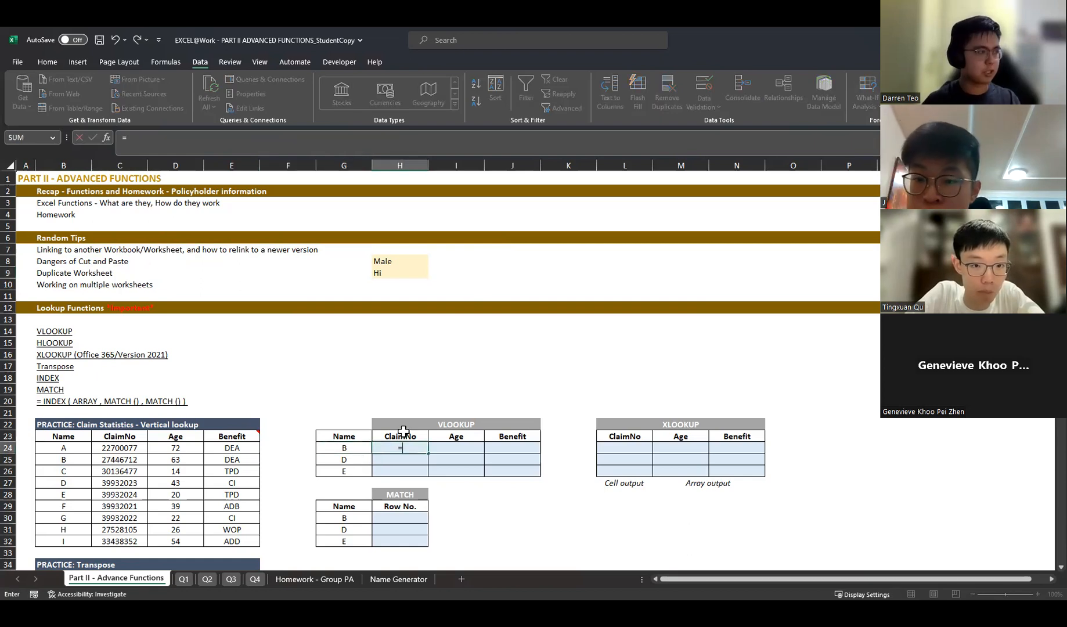
key("Left")
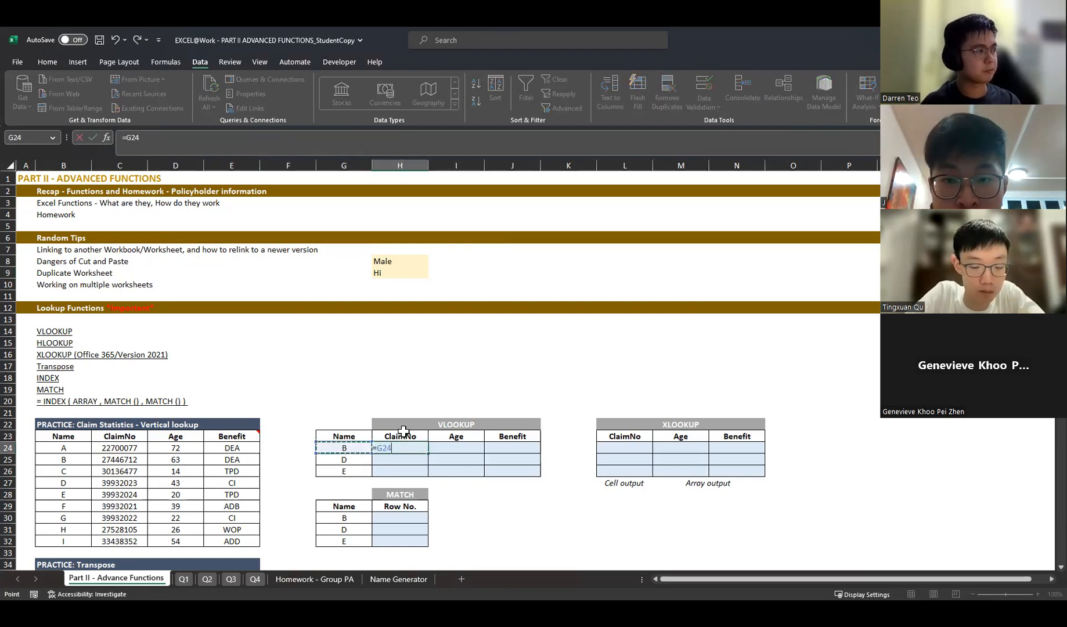
key("Return")
left_click(402, 449)
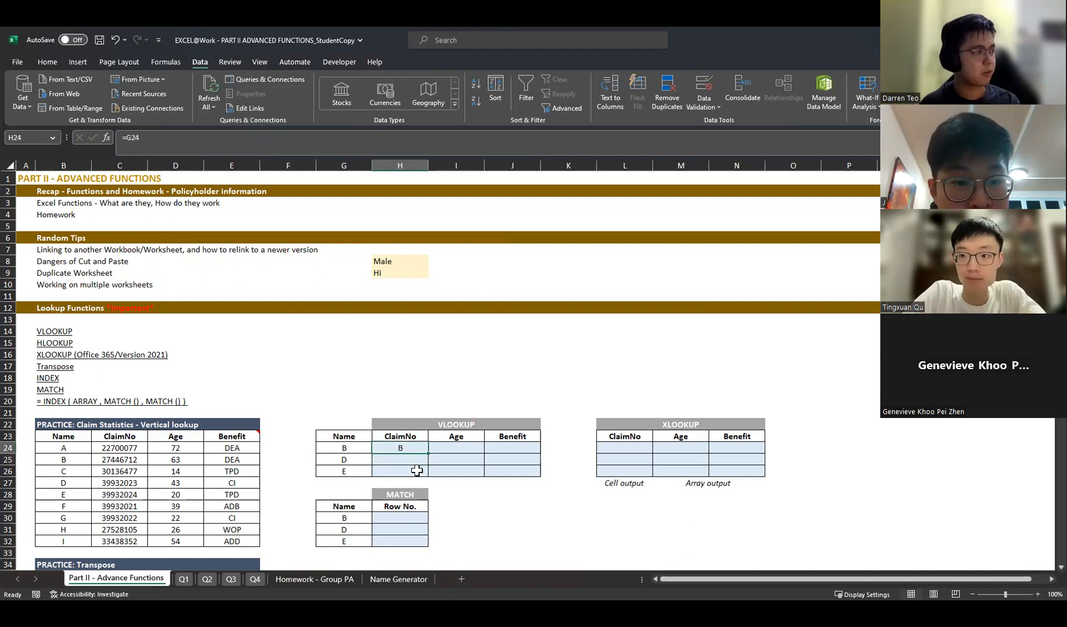
- Cut the name B from G24, paste it into I15, and examine the formula in H24
left_click(362, 449)
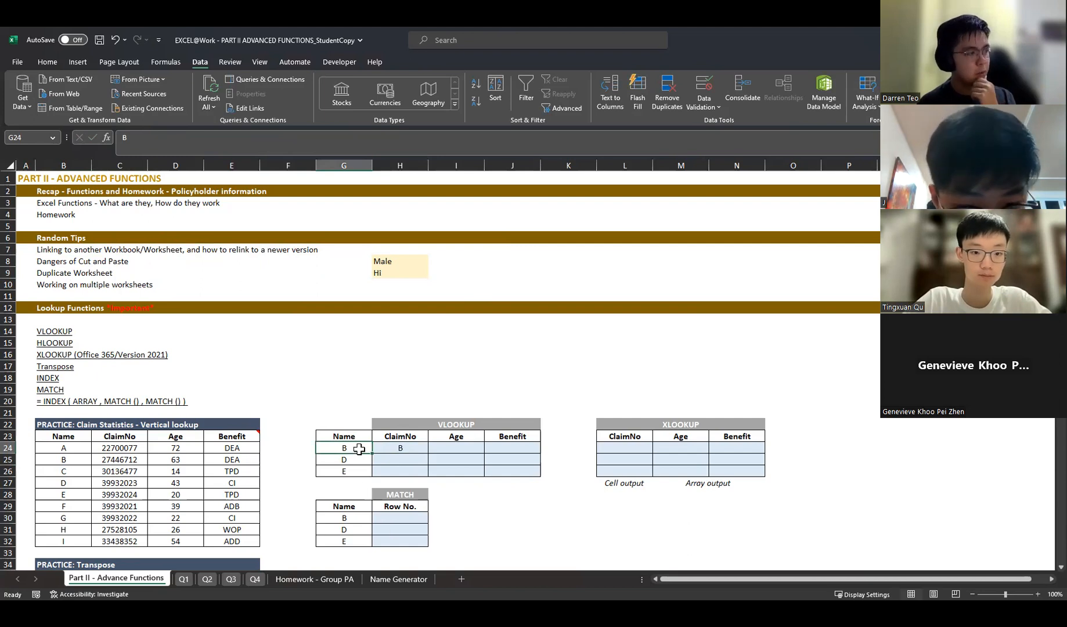
right_click(360, 444)
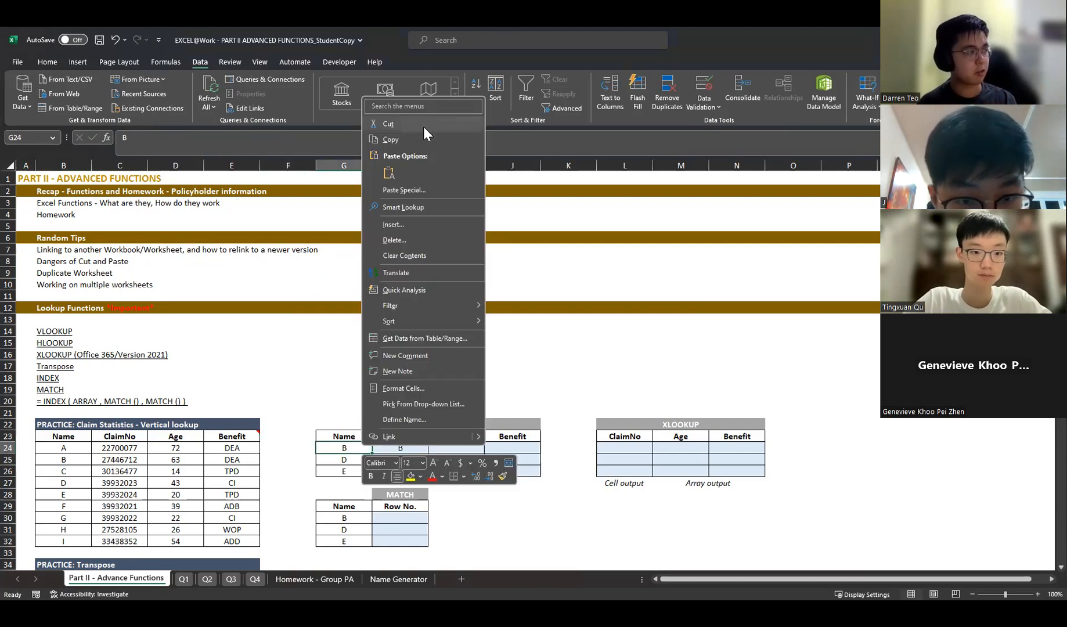
left_click(423, 124)
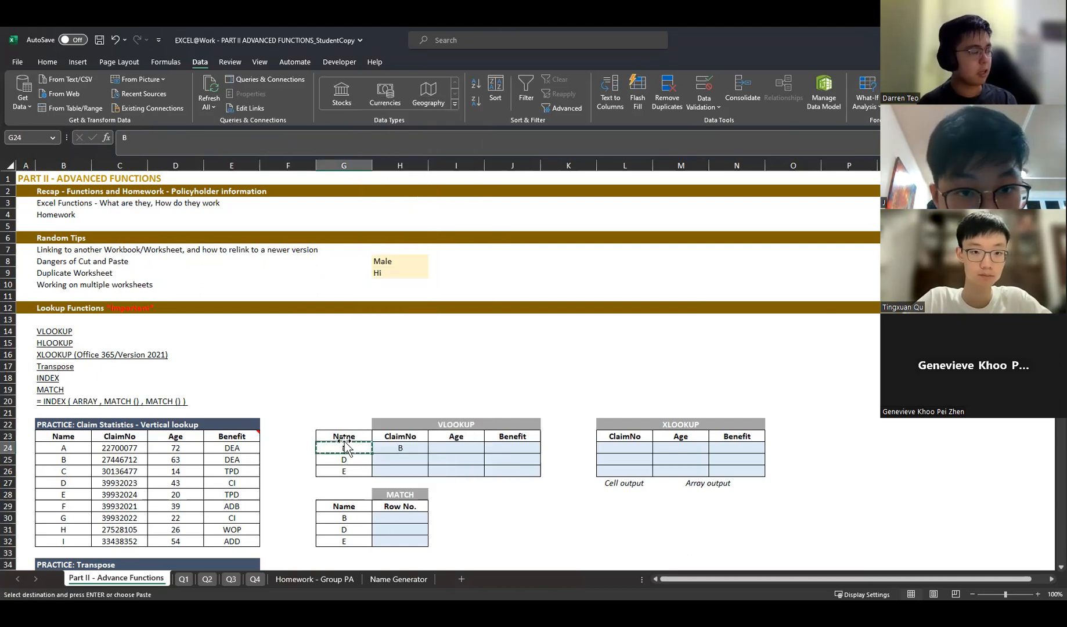
right_click(474, 338)
left_click(501, 344)
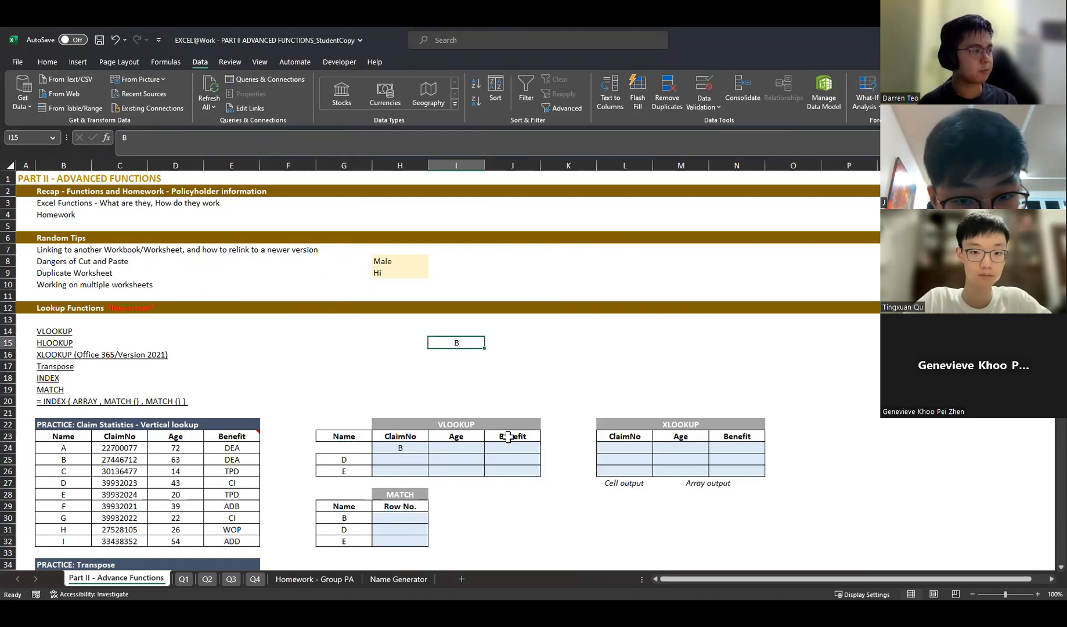
left_click(405, 448)
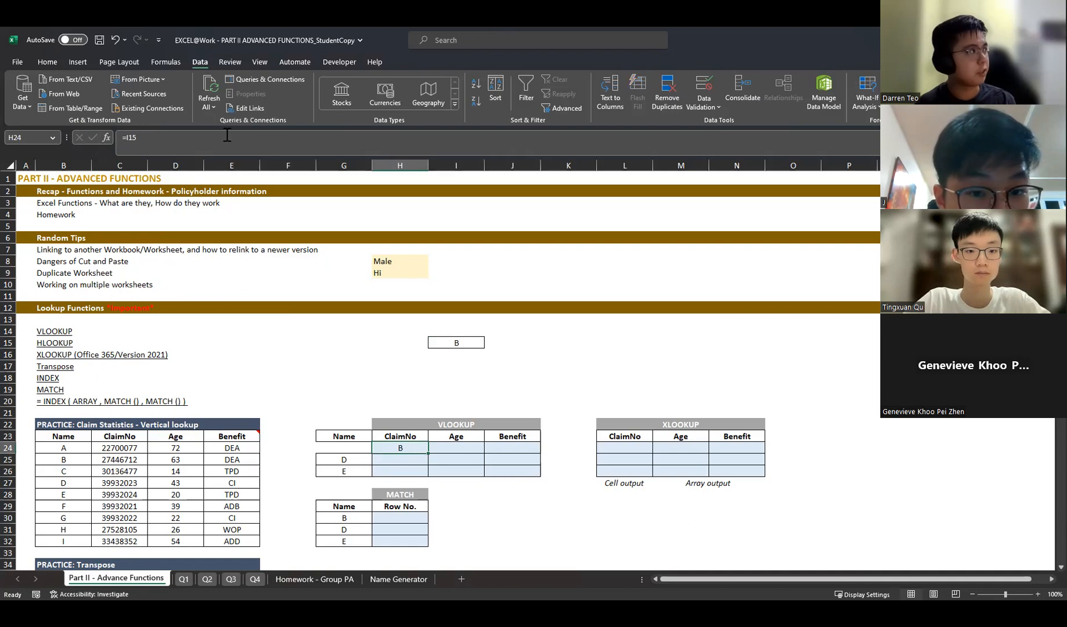
left_click(295, 141)
key("Escape")
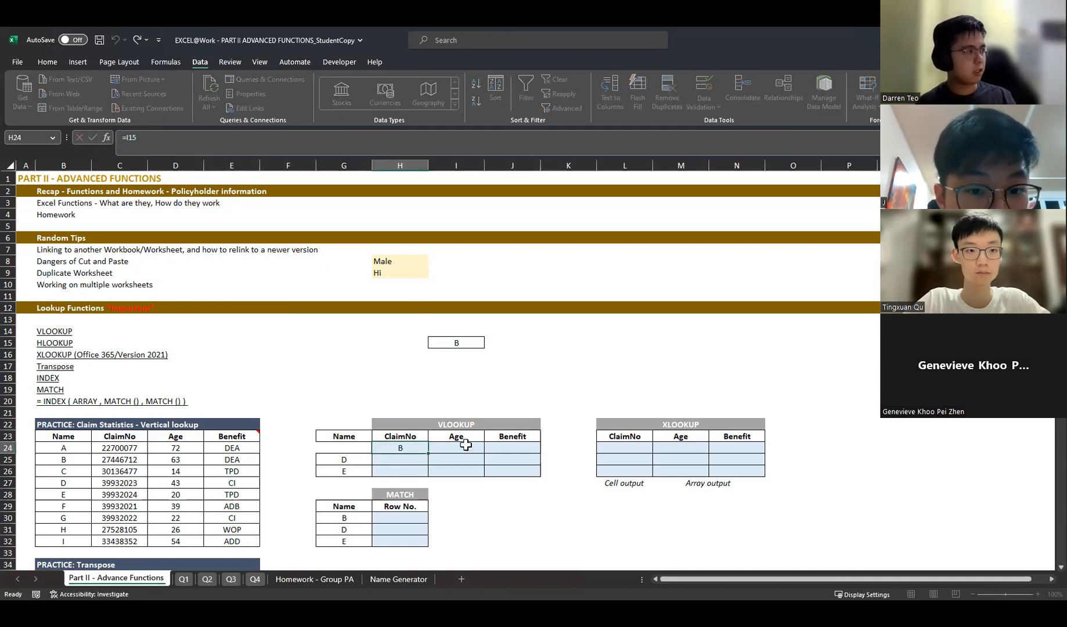
- Enter C in G24 to test the H24 link, and undo both the entry and the cut-and-paste
left_click(360, 448)
type("C")
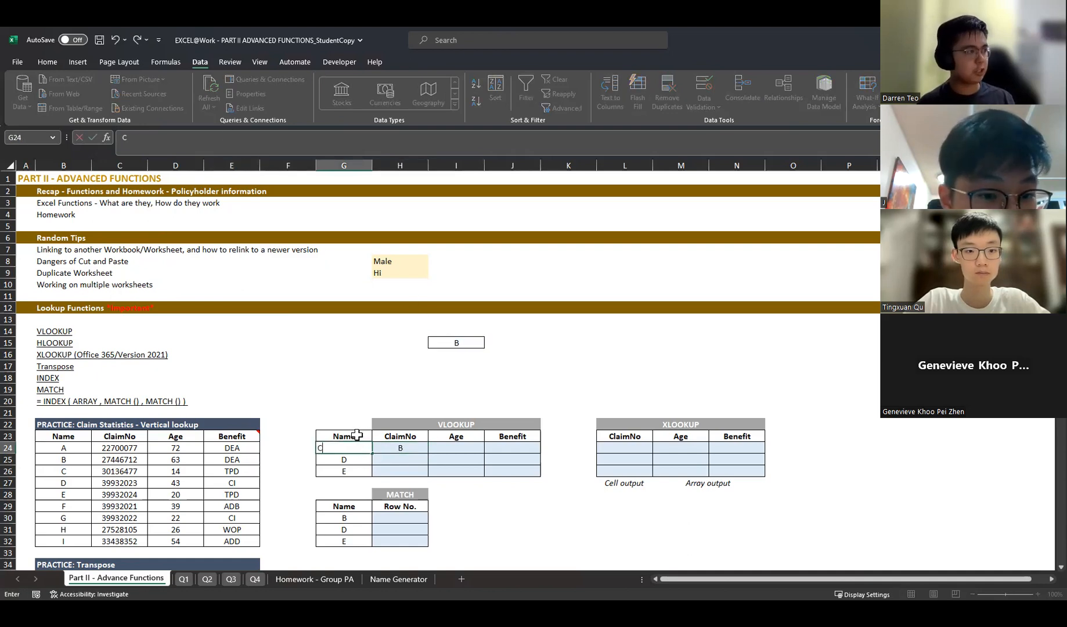
key("Return")
left_click(416, 448)
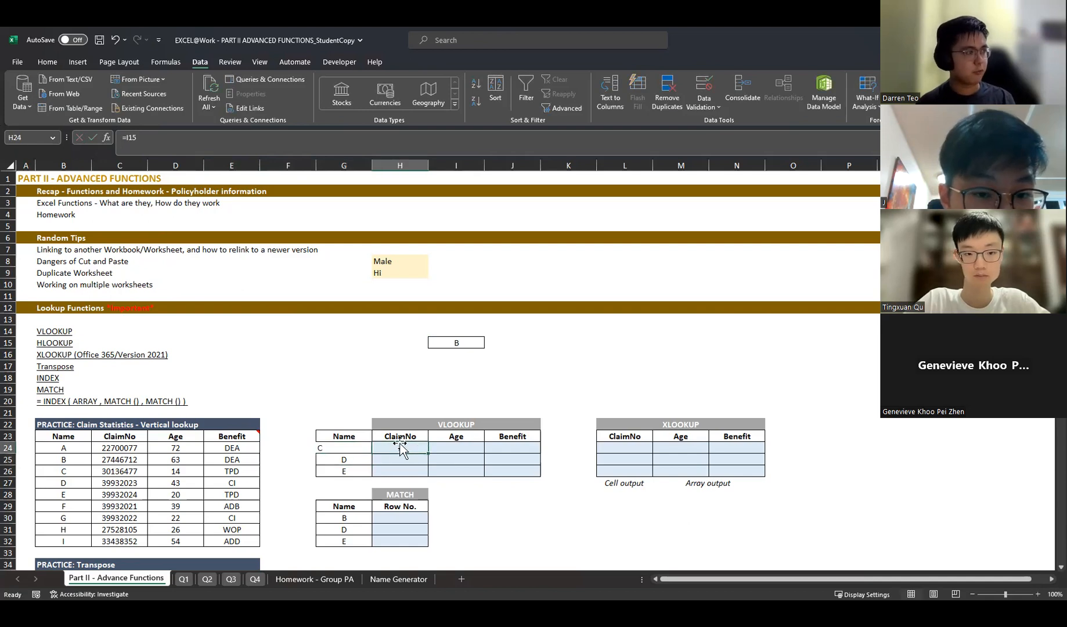
left_click(355, 447)
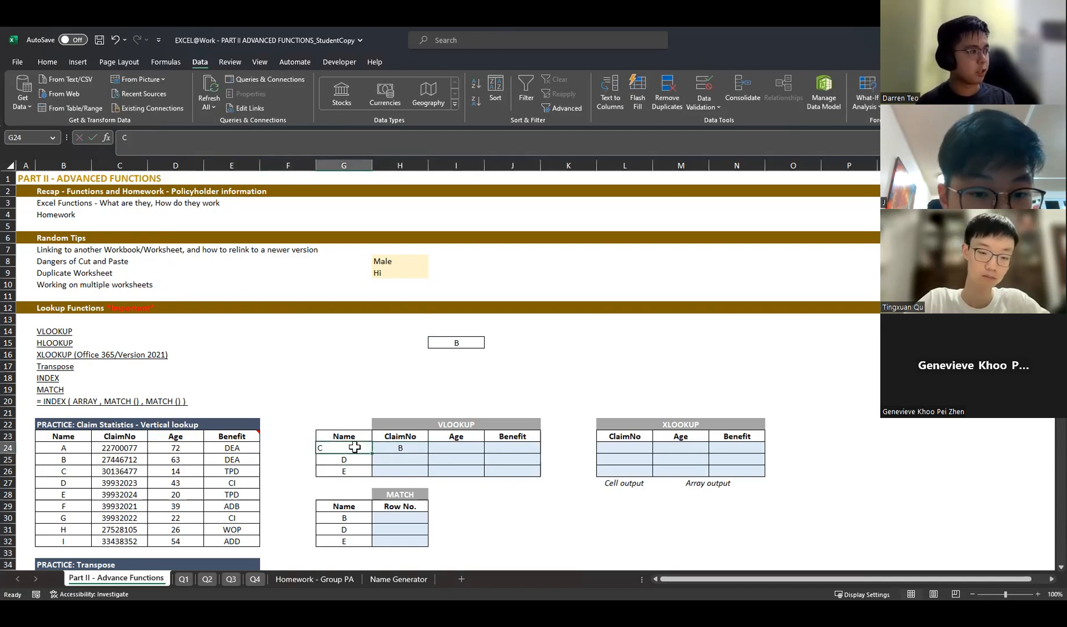
left_click(394, 447)
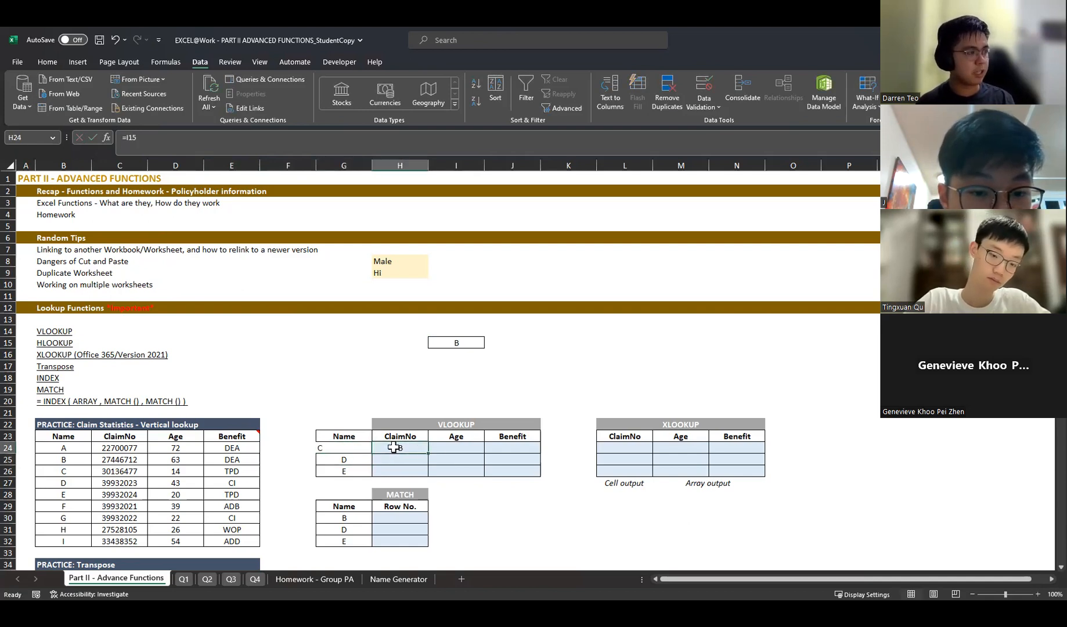
left_click(455, 343)
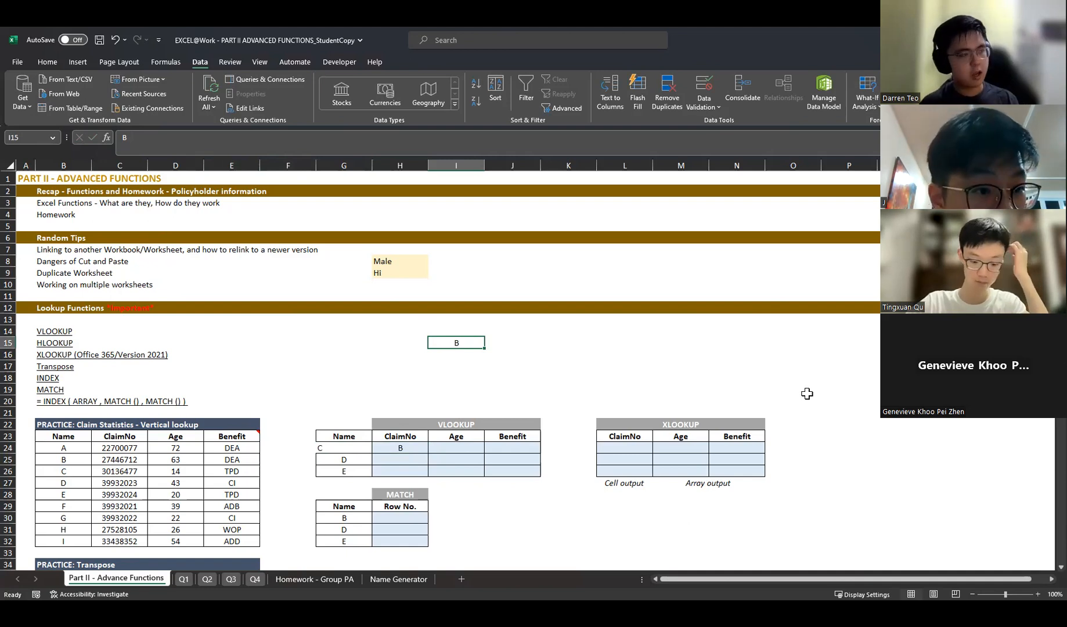
key("ctrl+z")
key("ctrl+z")
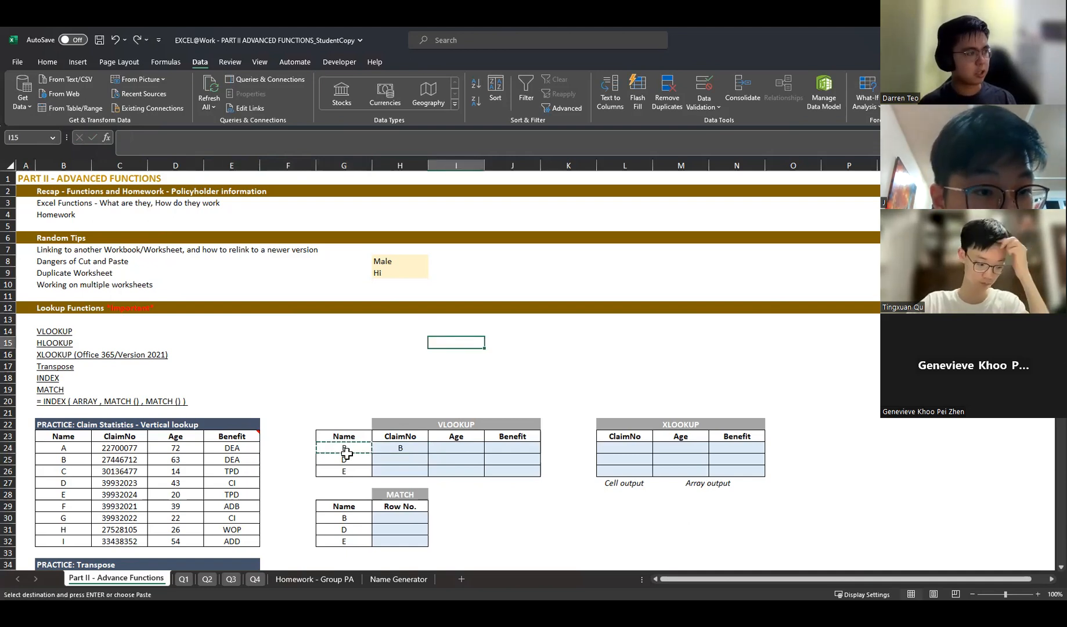
- Copy the name B from G24 into H15 and examine the formula in H24, leaving it as =G24
left_click(345, 451)
key("ctrl+c")
left_click(423, 342)
key("ctrl+v")
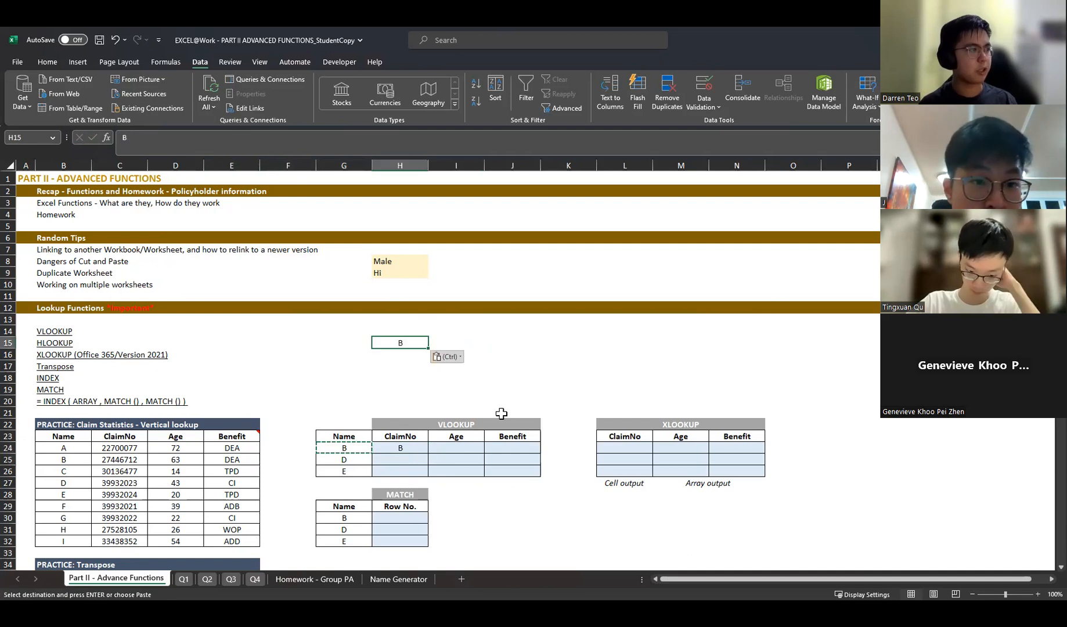
left_click(400, 453)
left_click(205, 154)
type("=G24")
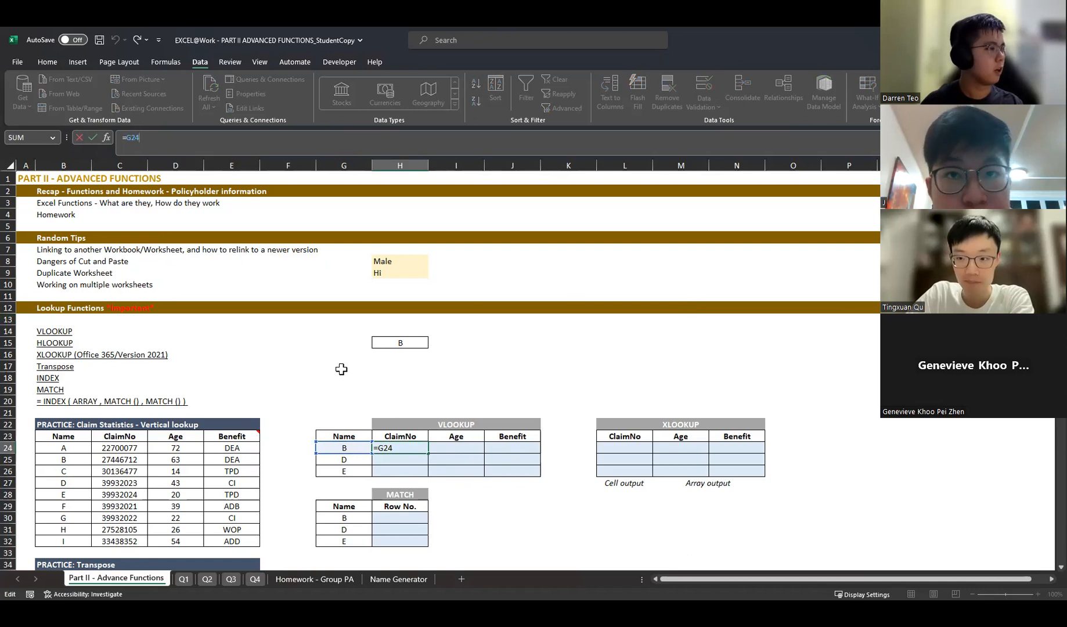
left_click(430, 388)
- Clear the pasted name from H15
left_click(413, 341)
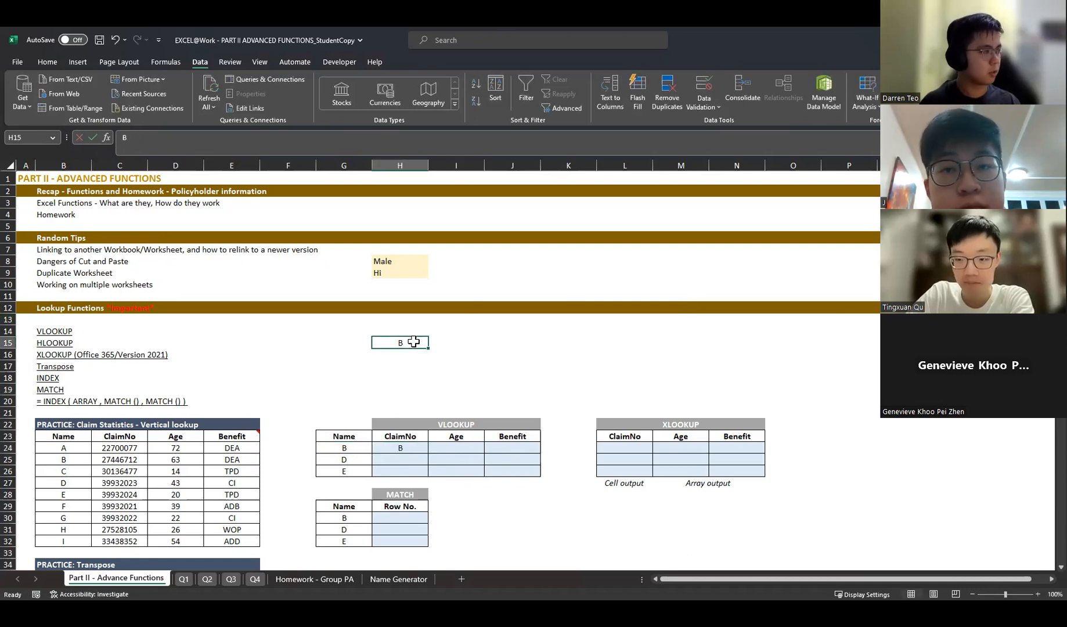
key("Delete")
left_click(402, 379)
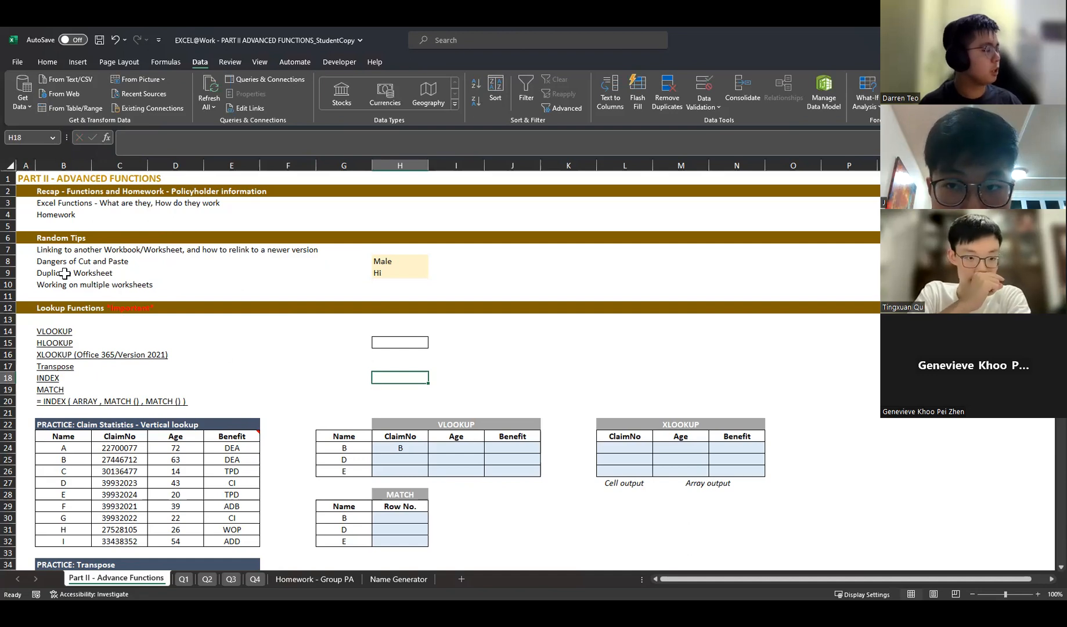
- Create a copy of worksheet Q3 within the same workbook and place the copy directly after Q3
right_click(287, 580)
left_click(133, 579)
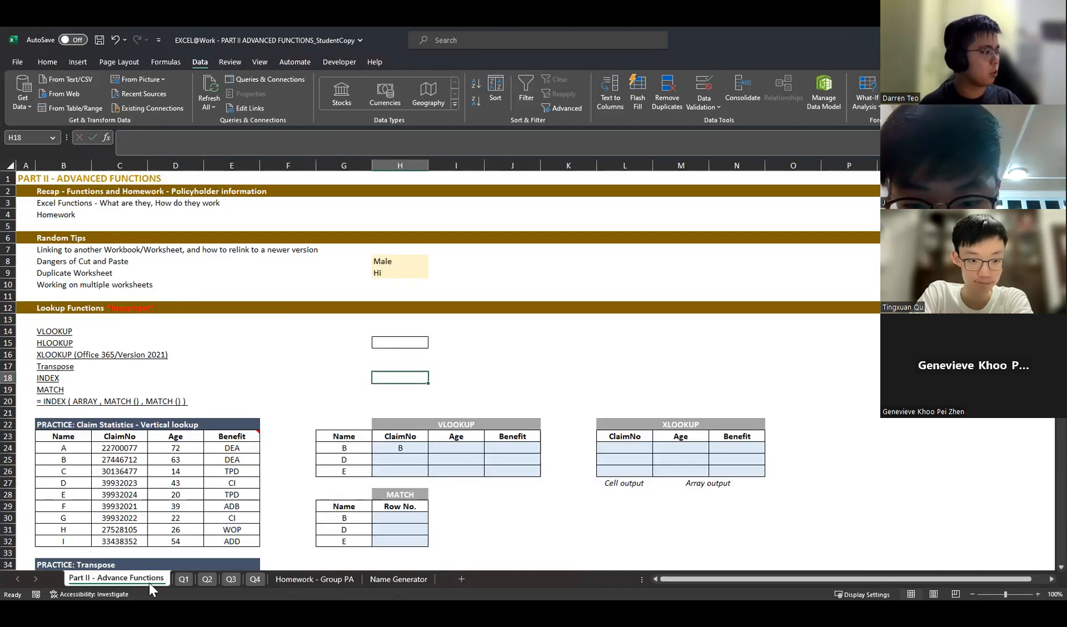
left_click(231, 580)
right_click(234, 580)
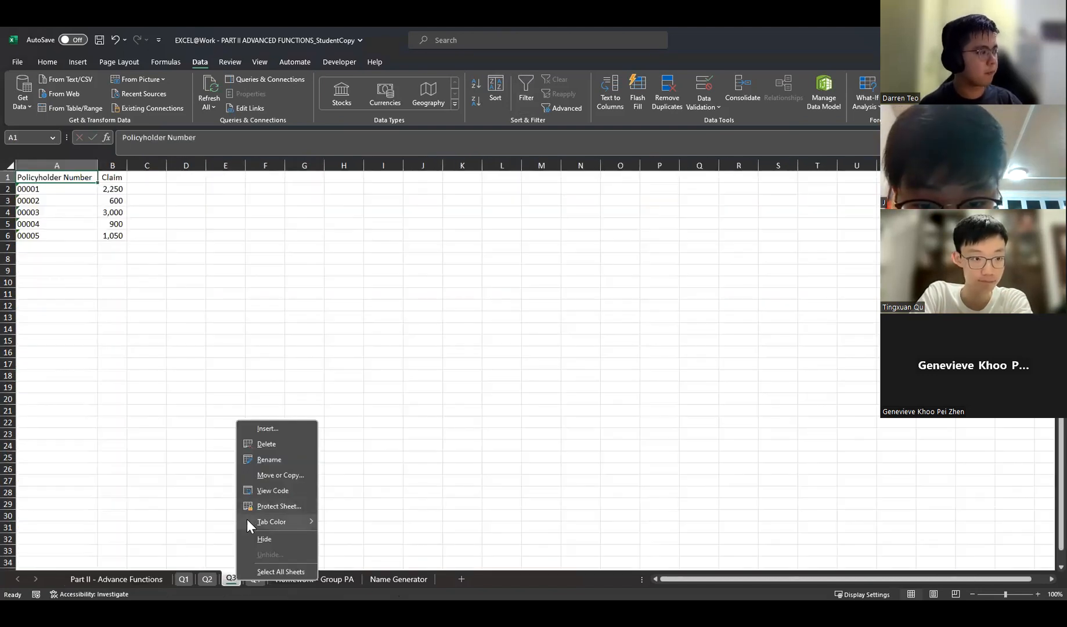
left_click(274, 477)
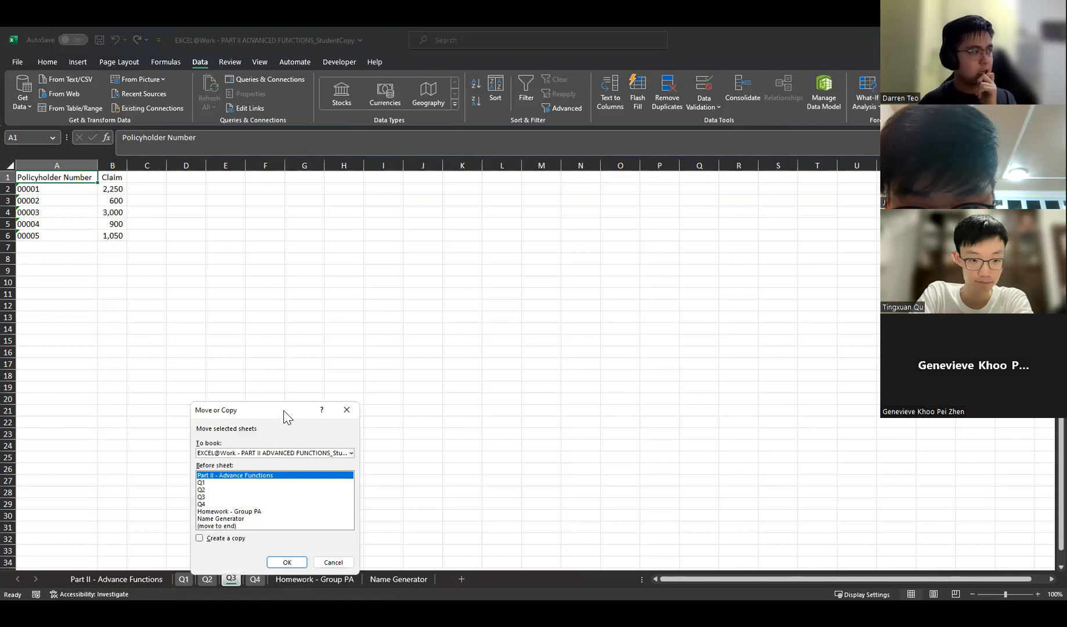
left_click(341, 367)
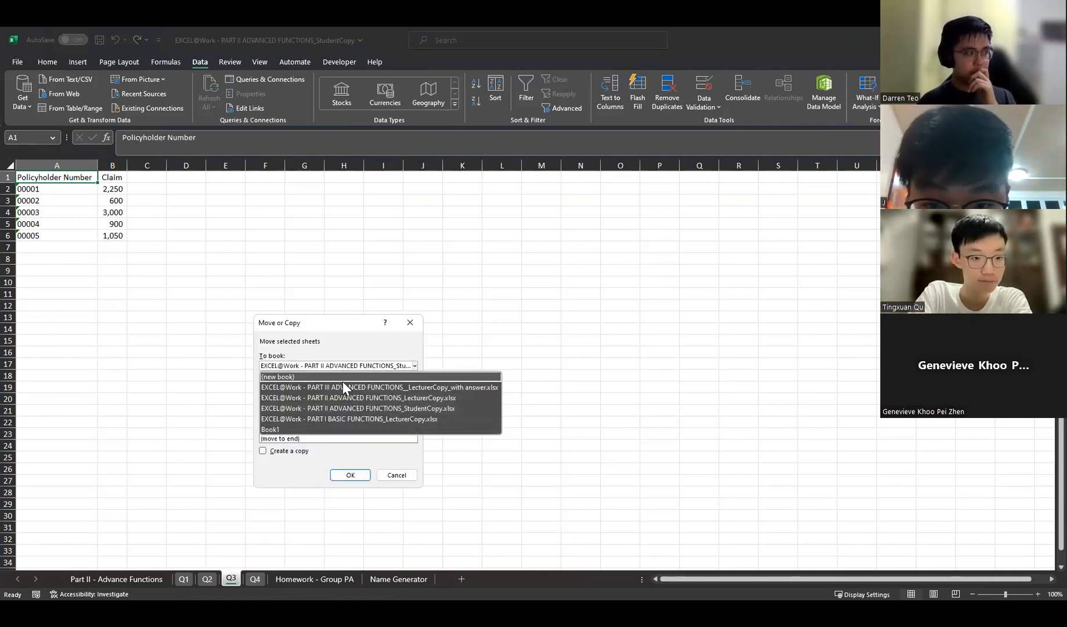
left_click(345, 365)
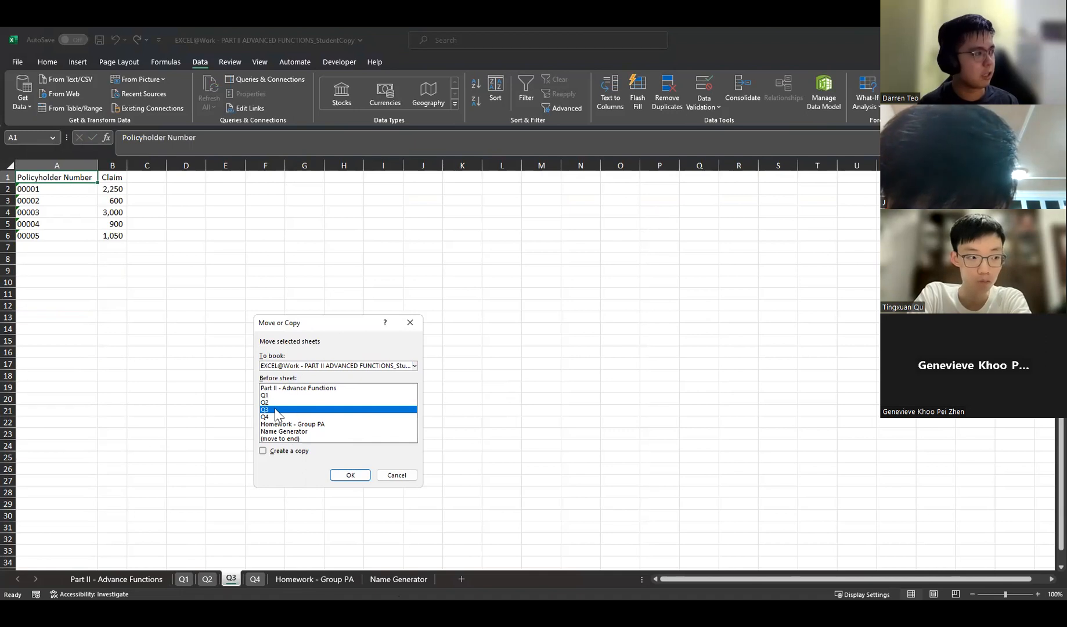
left_click(264, 452)
left_click(340, 475)
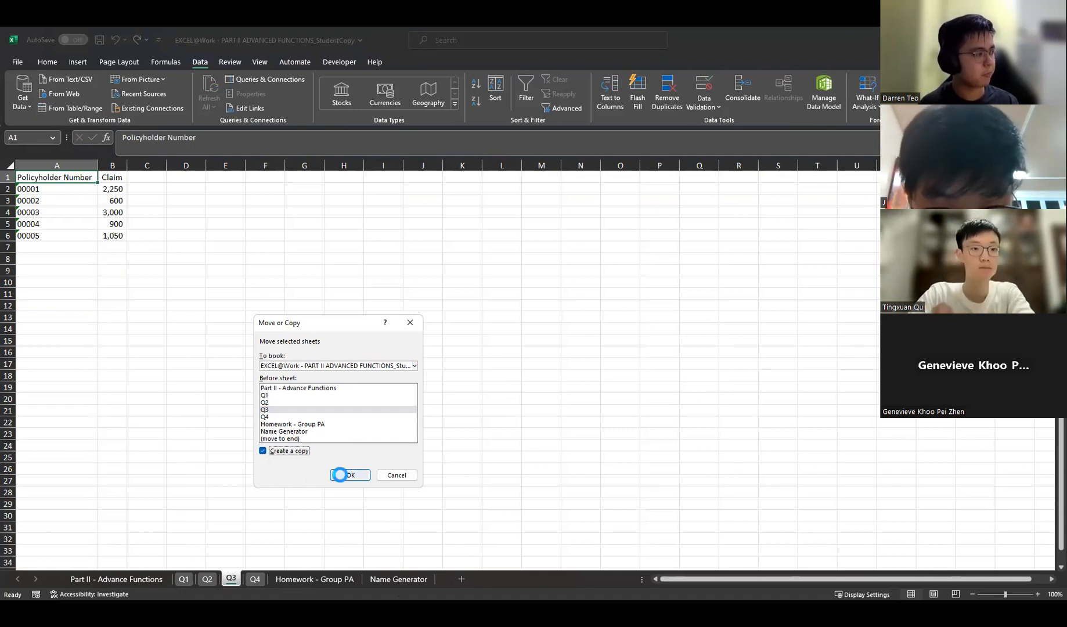
left_click(264, 579)
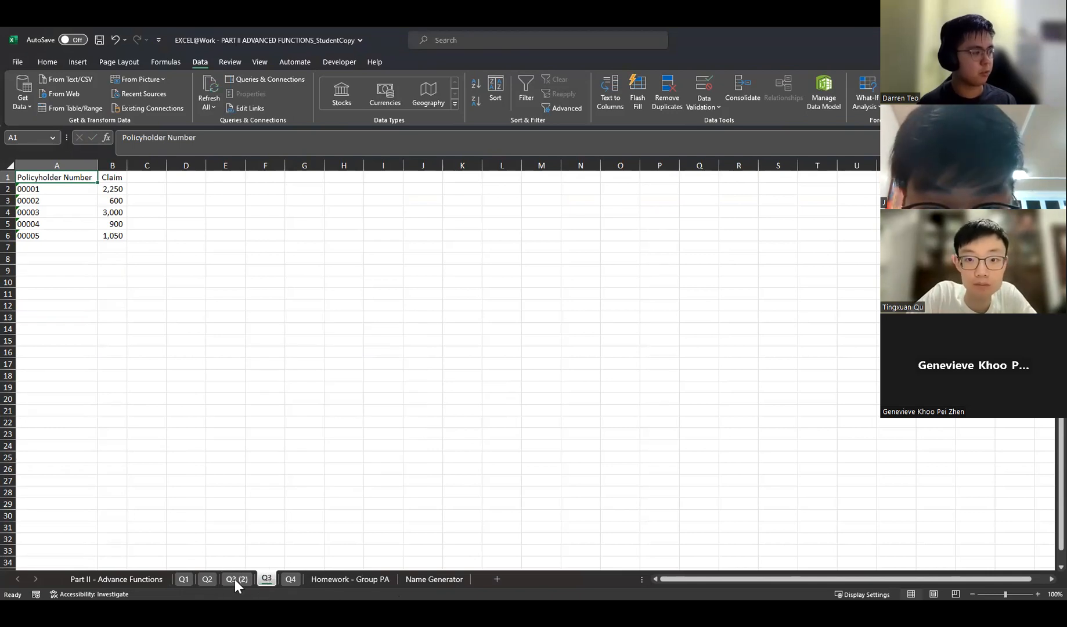
left_click(235, 581)
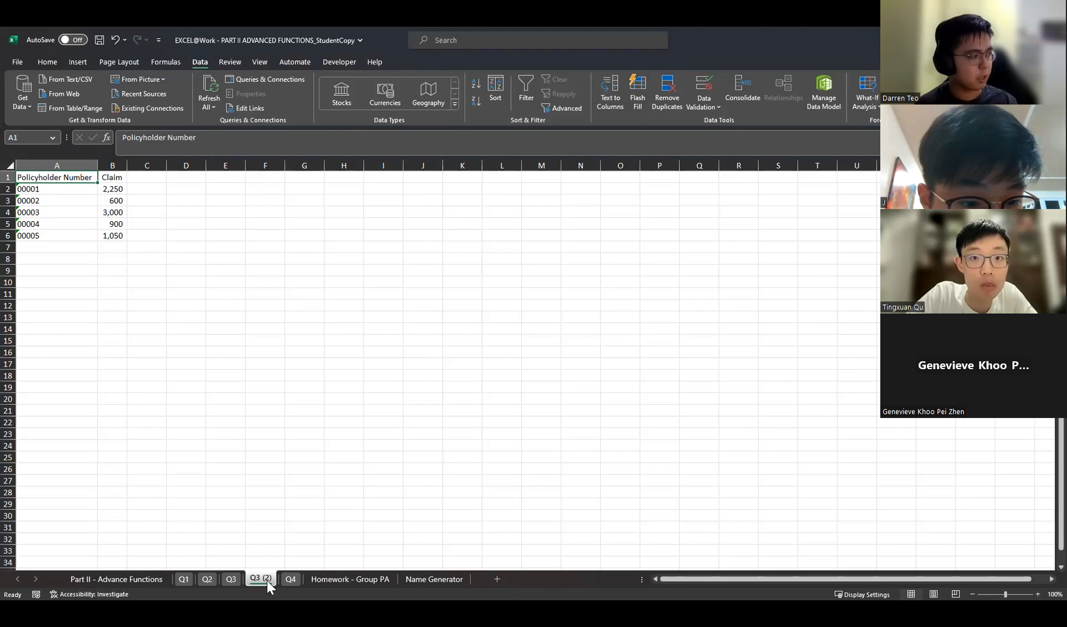
- Move the worksheet Q3 (2) into the workbook Book1, before Sheet1
right_click(267, 580)
left_click(316, 476)
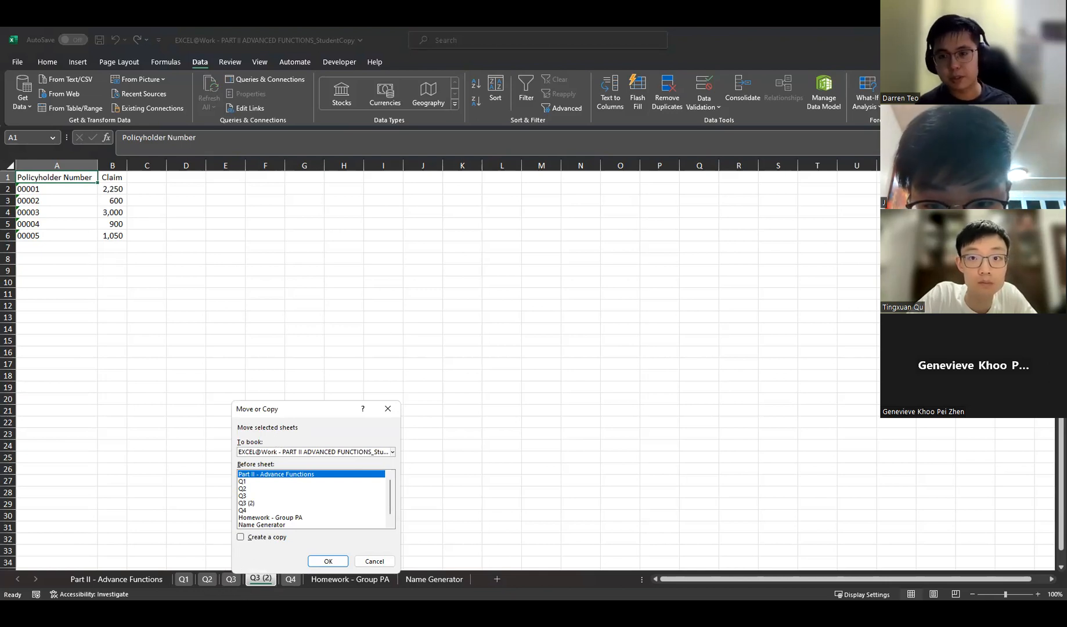
left_click(256, 503)
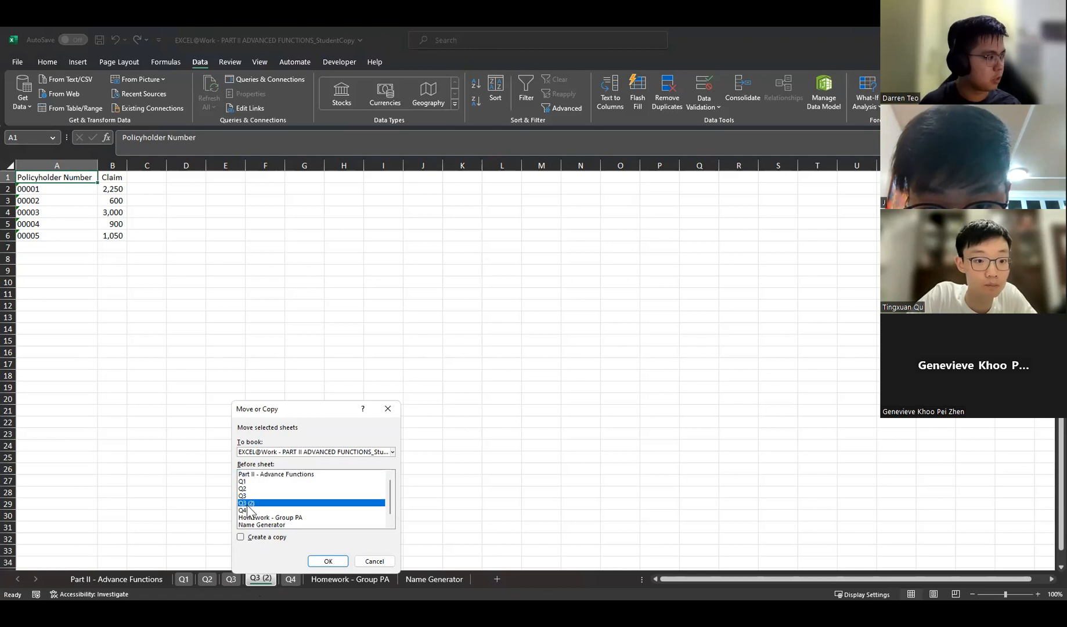
left_click(312, 452)
left_click(299, 516)
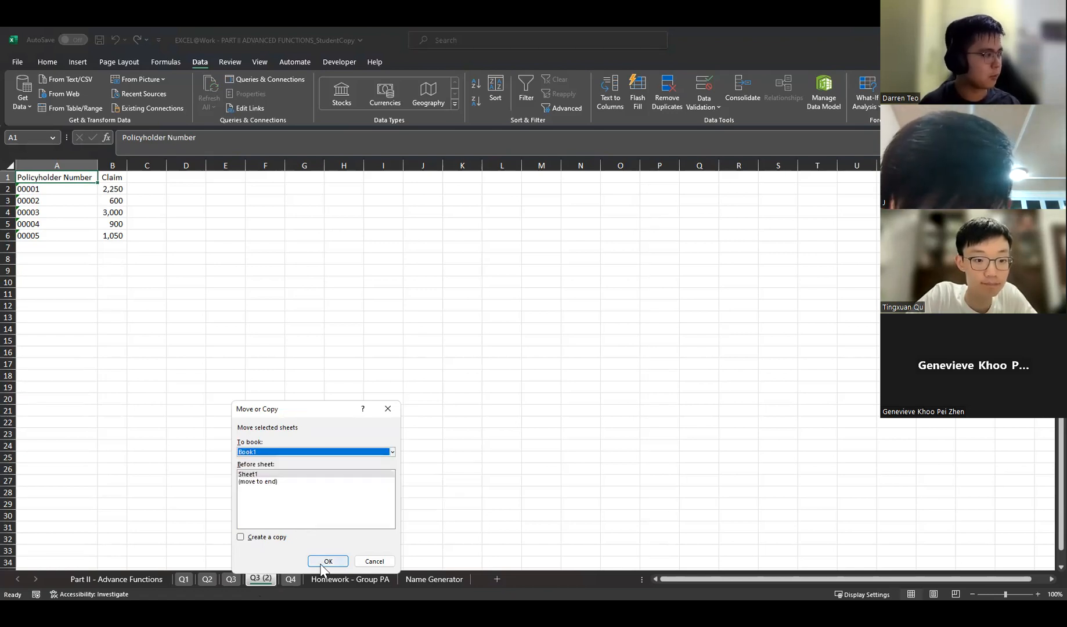
left_click(310, 475)
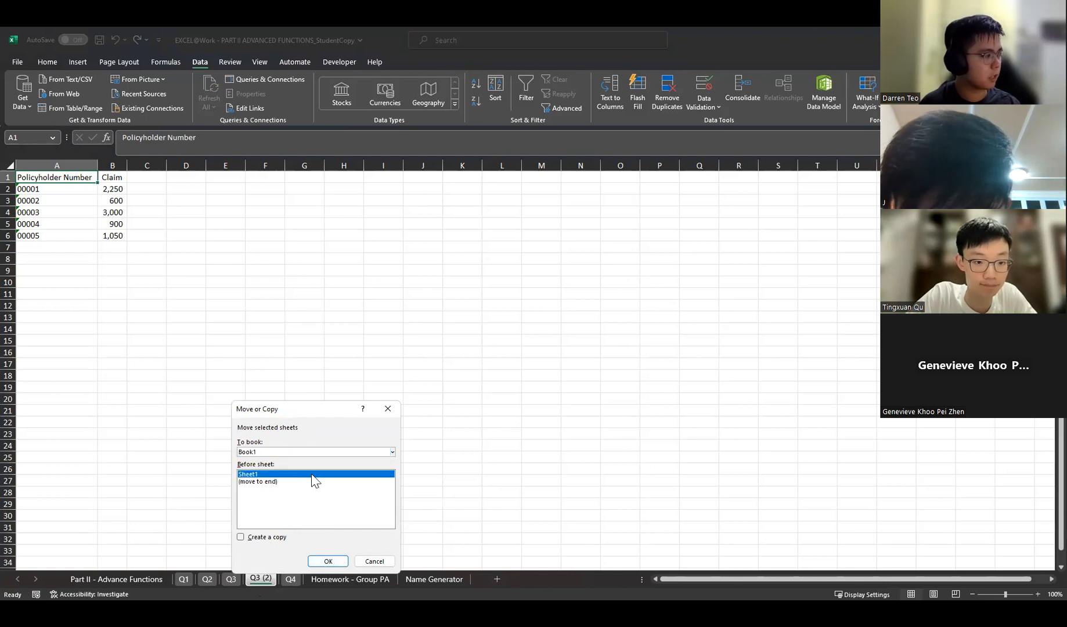
left_click(328, 561)
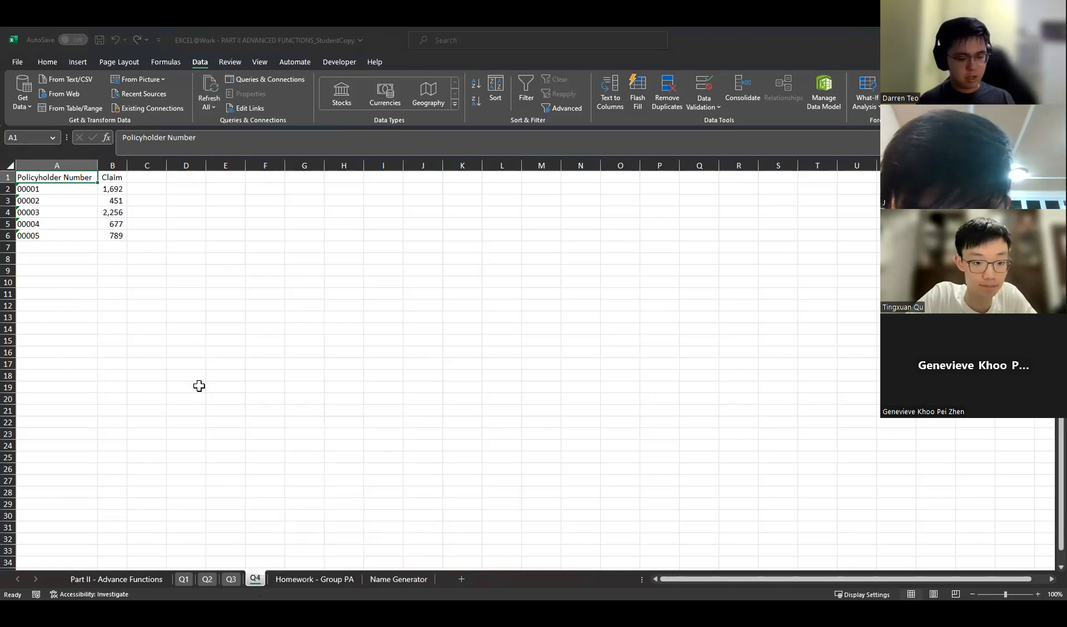
- Look over the Q3 and Q4 worksheets and view the workbook's list of external links without changing it
left_click(231, 579)
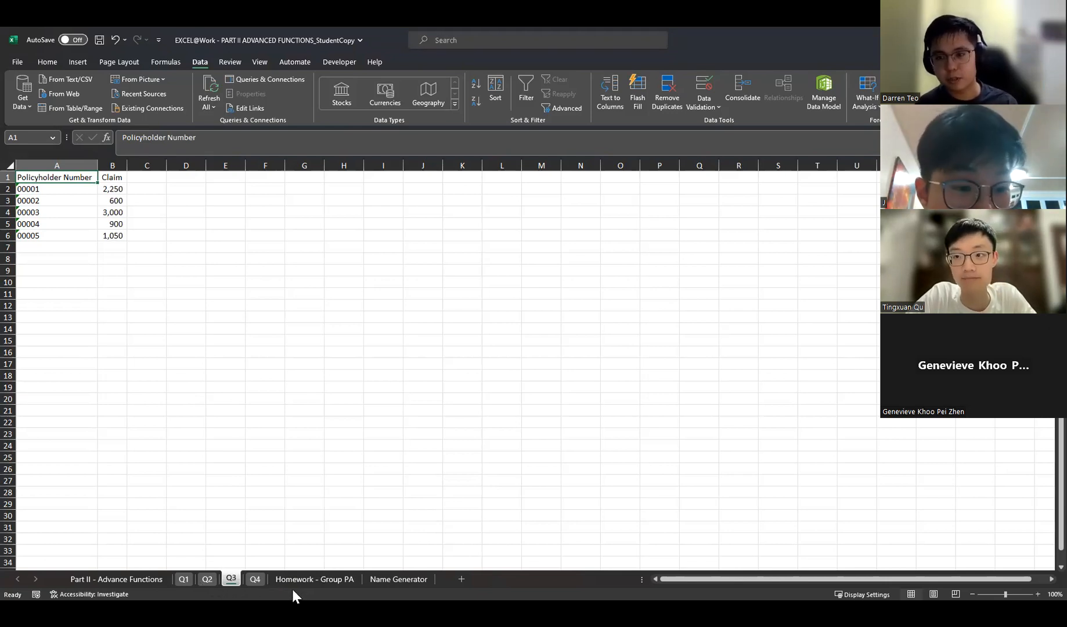
left_click(255, 580)
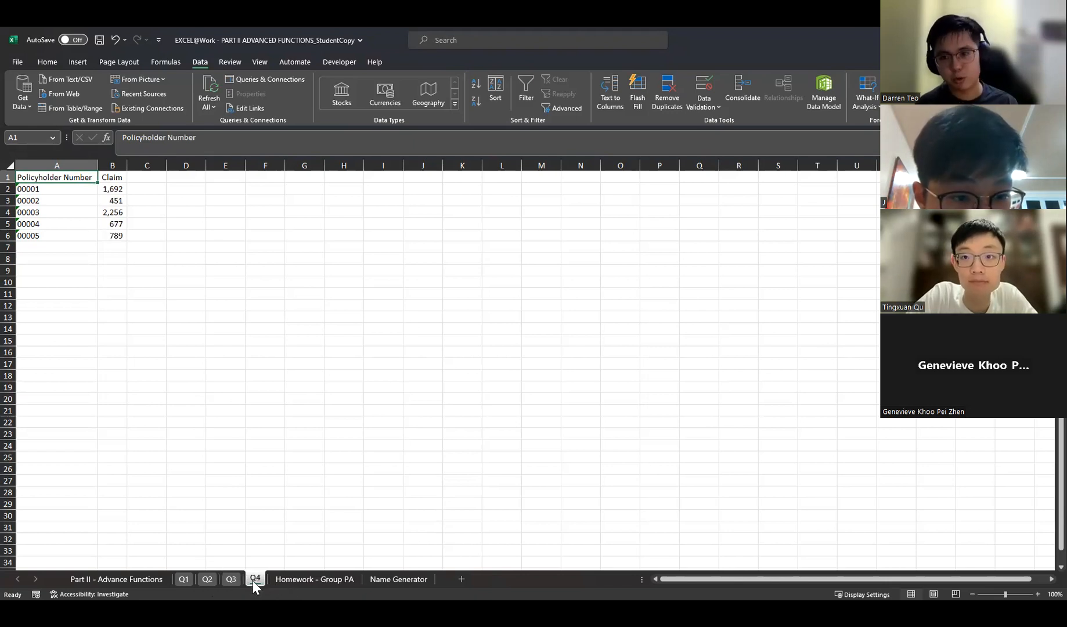
left_click(118, 271)
left_click(239, 579)
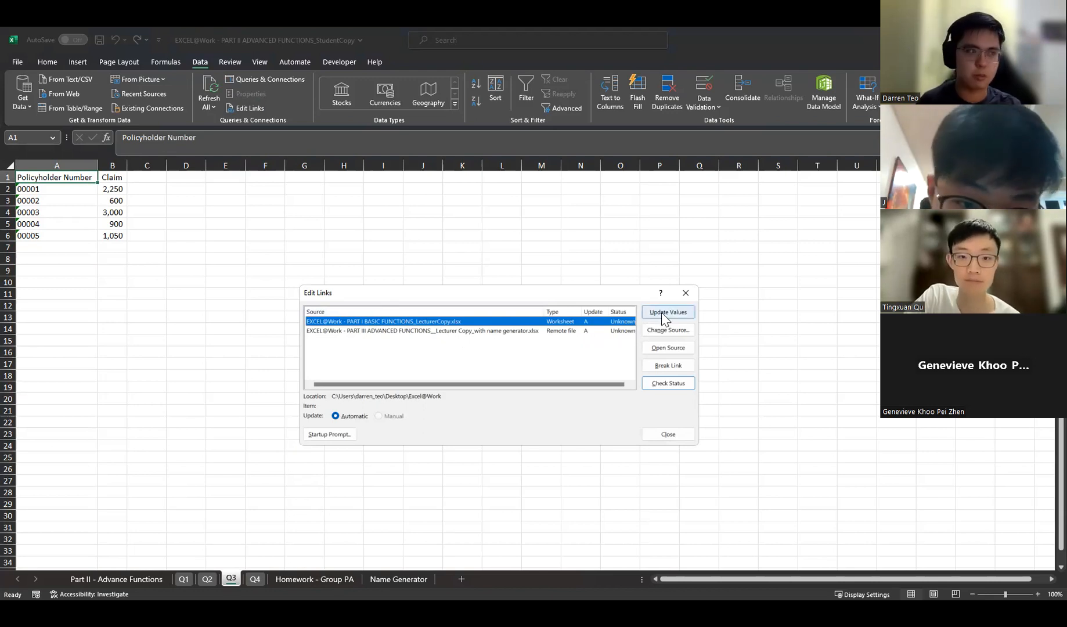
left_click(688, 294)
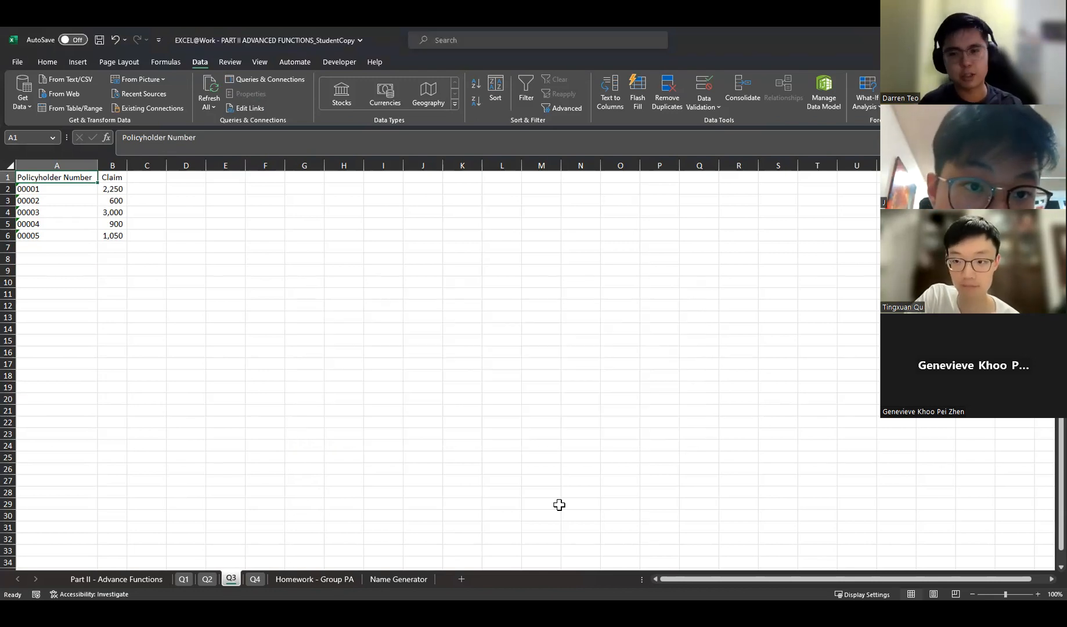
- Return to the Part II - Advance Functions worksheet and review the tip on multiple worksheets and the Lookup Functions heading
left_click(152, 579)
left_click(413, 342)
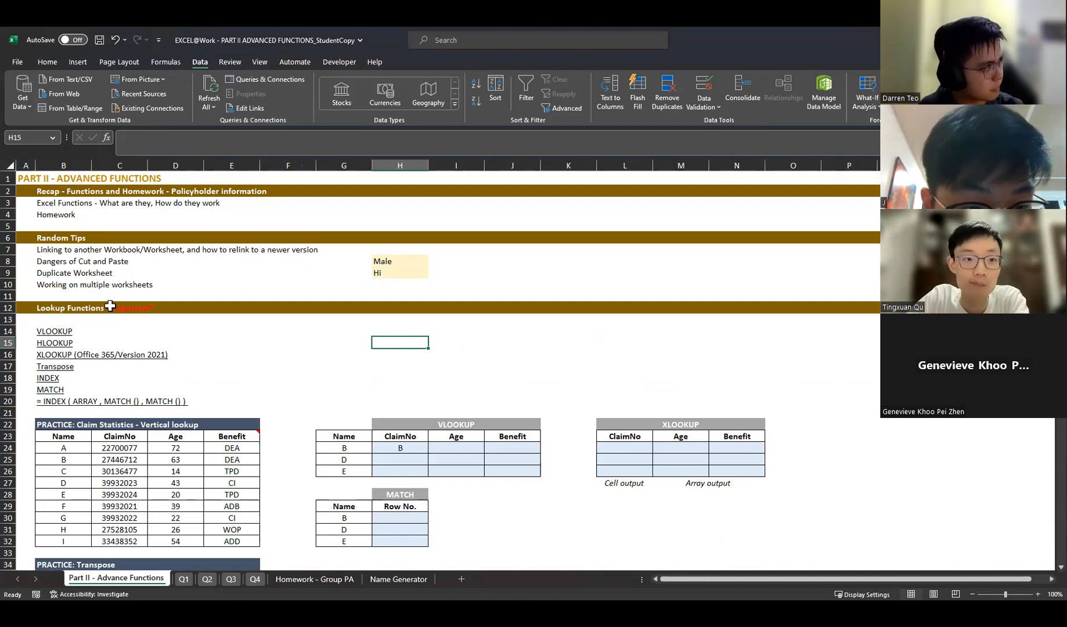
left_click(66, 286)
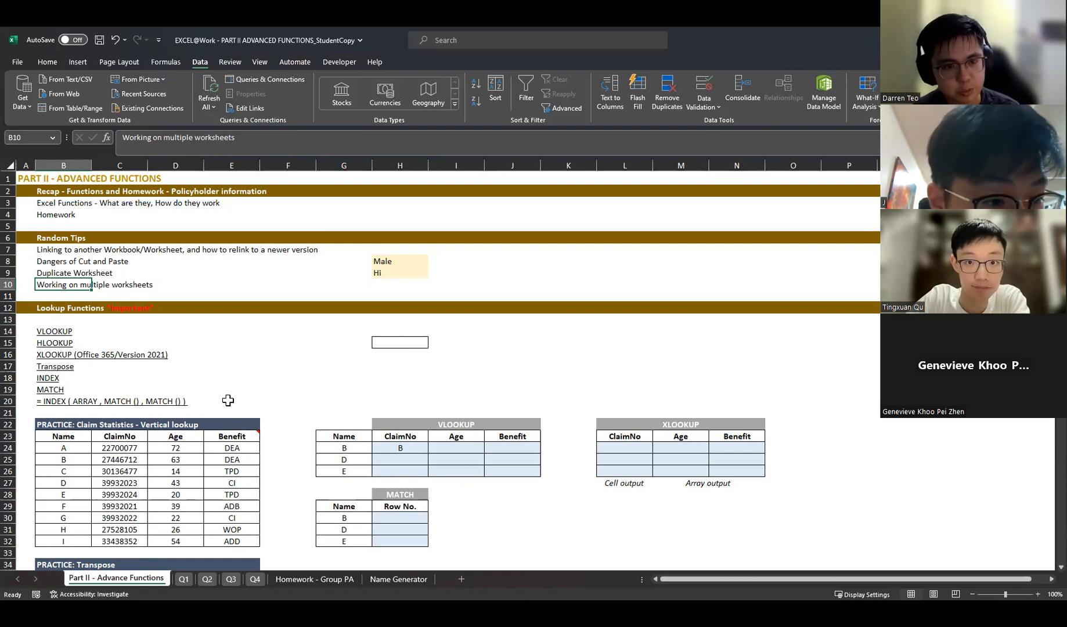
left_click(54, 306)
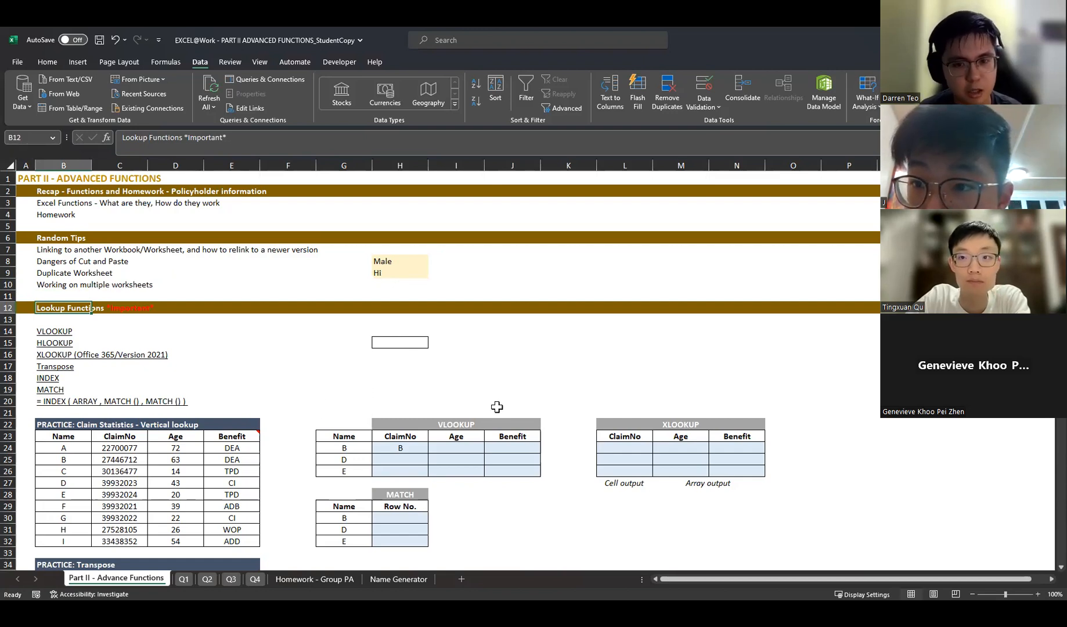
- Enter the notes "vertical lookup" in C14 beside VLOOKUP and "horizontal lookup" in C15 beside HLOOKUP
scroll(498, 409, "down", 1)
left_click(61, 297)
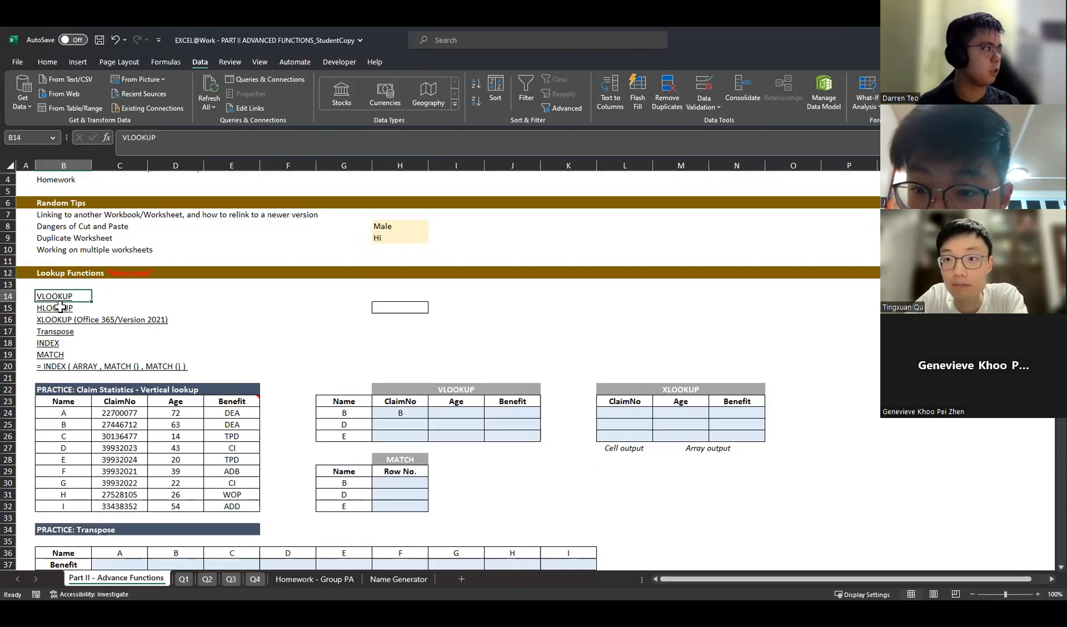
left_click(105, 298)
type("vertical lookup")
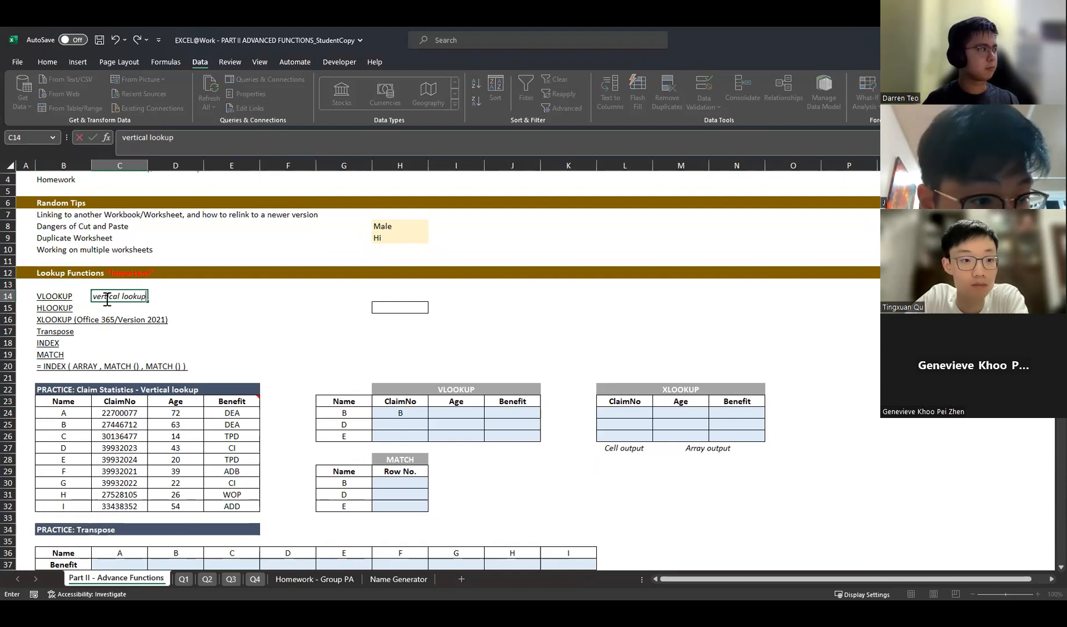
key("Return")
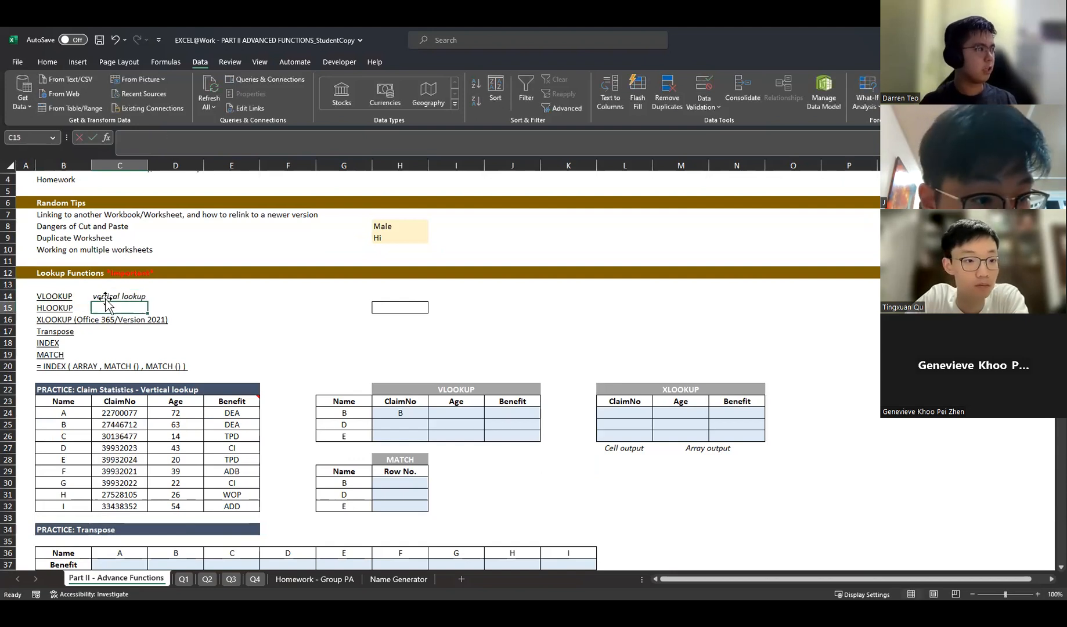
type("horizontal l")
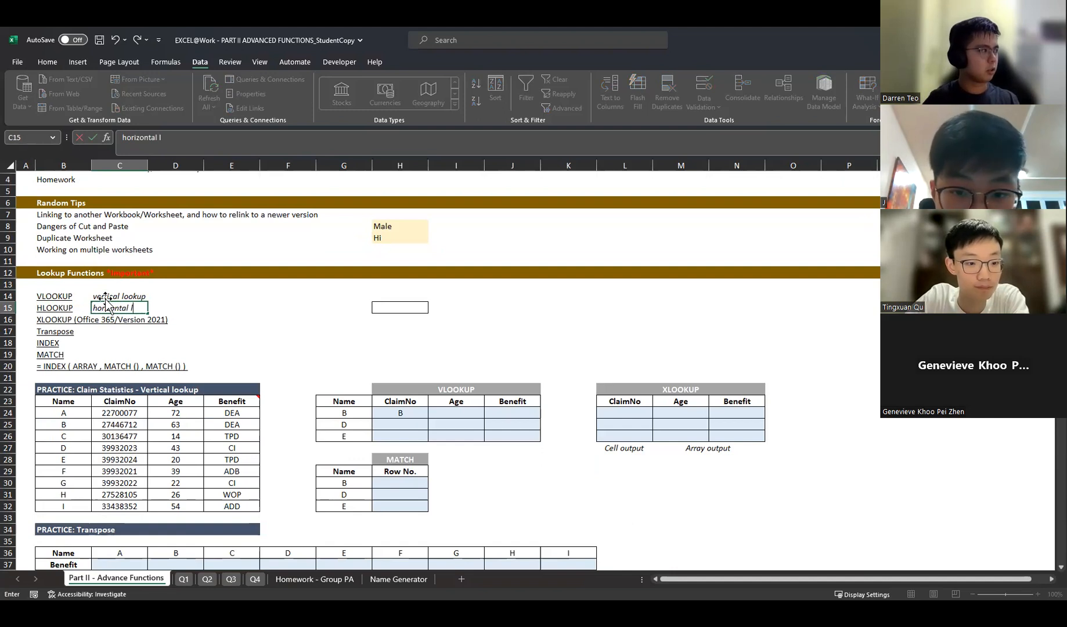
type("ookup")
key("Return")
- Examine the XLOOKUP entry and its version requirement in row 16
key("Right")
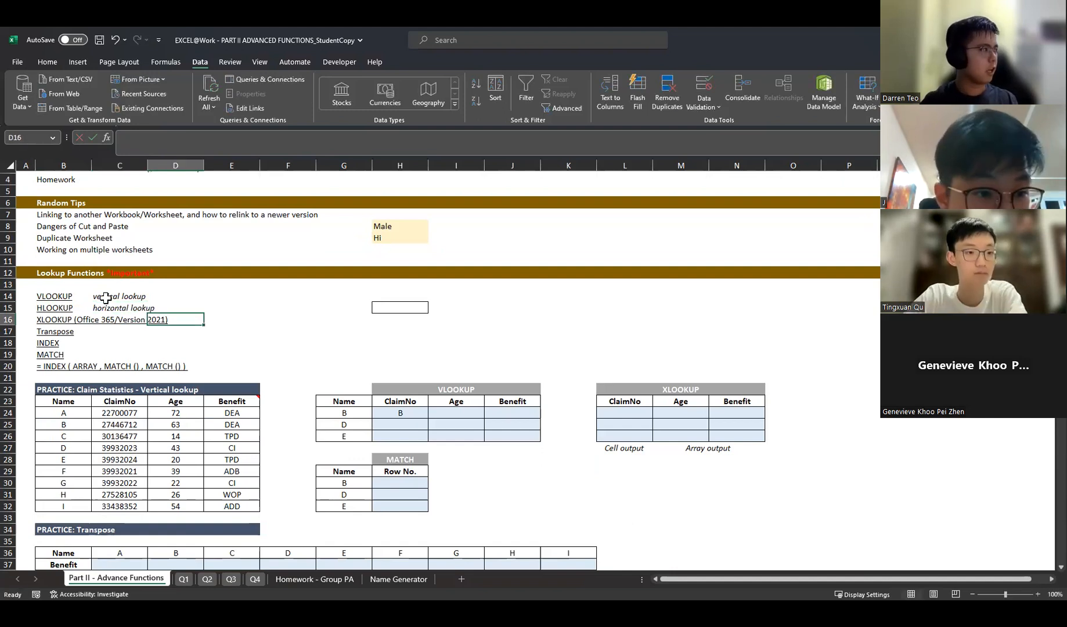
key("Right")
key("Left")
key("Left")
key("Left")
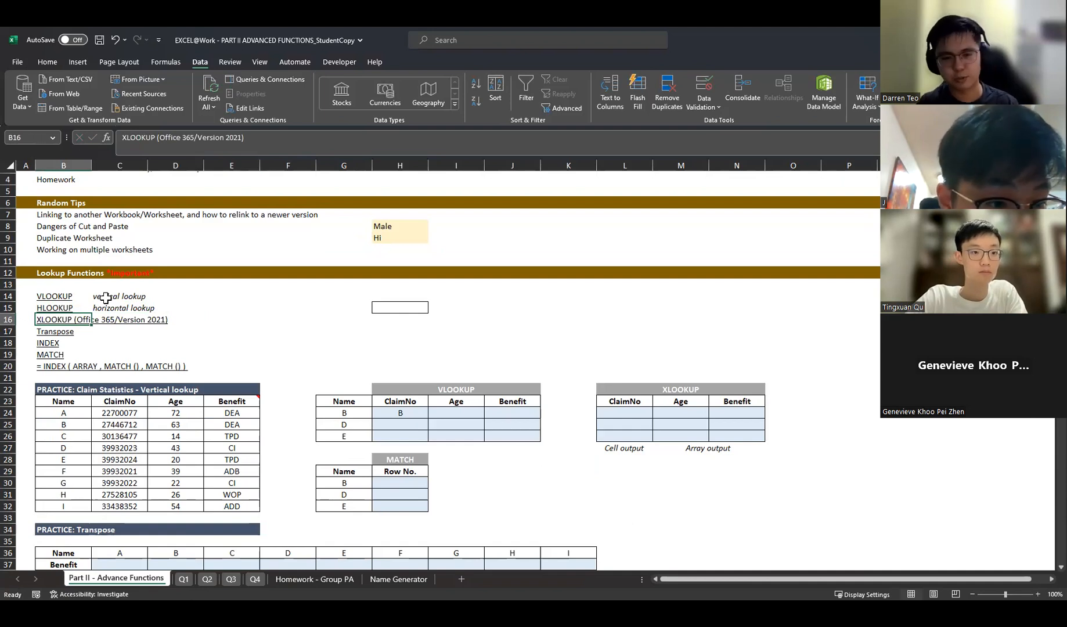
key("Right")
key("Right")
key("Right")
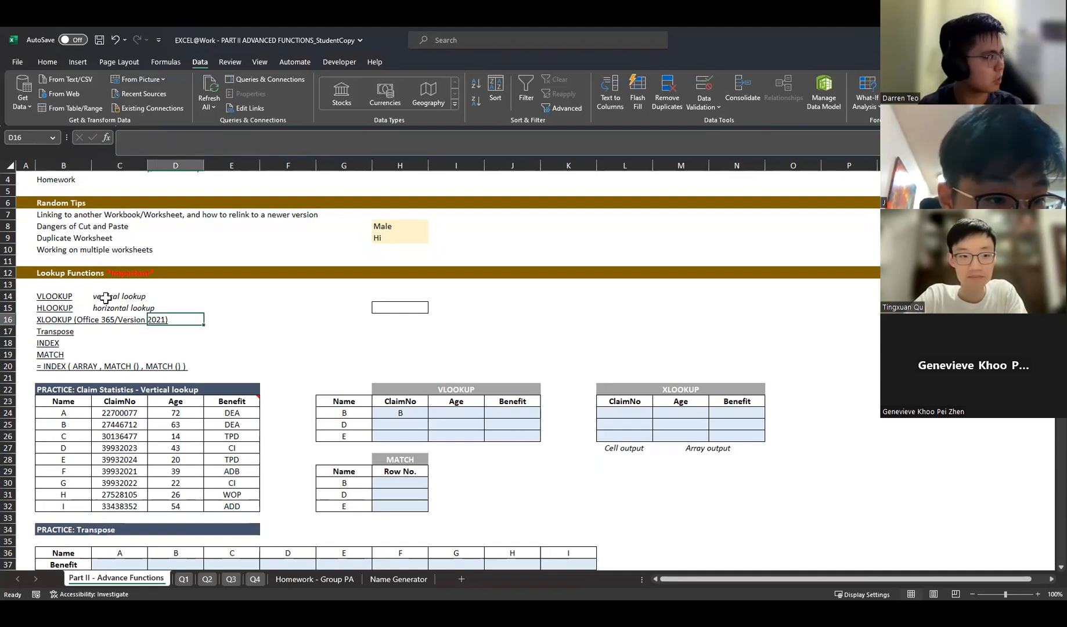
key("Left")
key("Left")
key("Left")
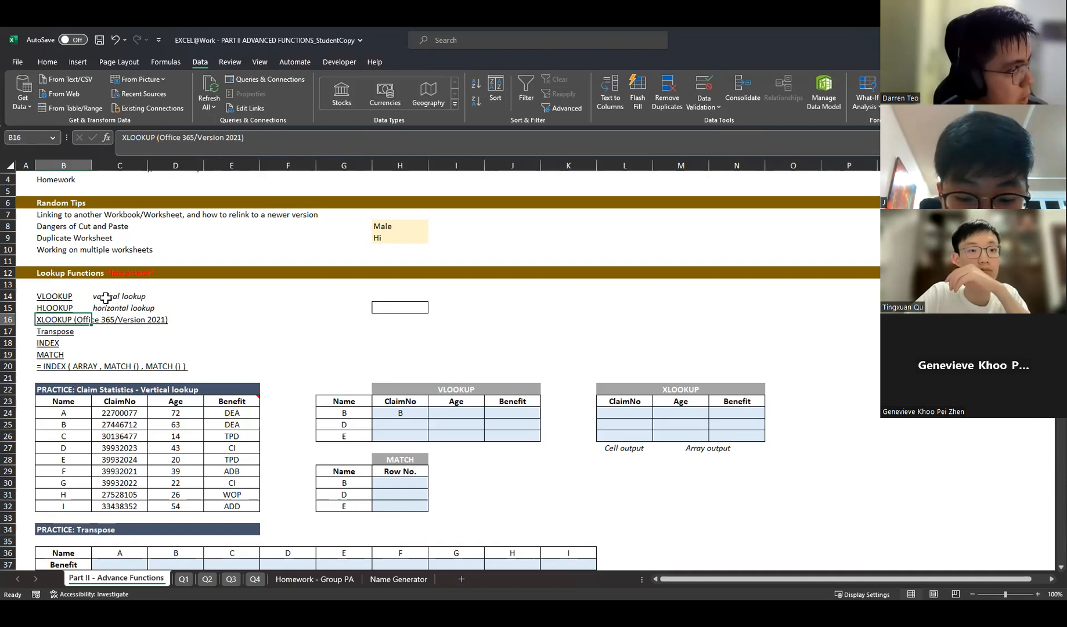
- Check in E14 whether XLOOKUP is offered as a function, and discard the unfinished formula
key("Right")
key("Right")
key("Up")
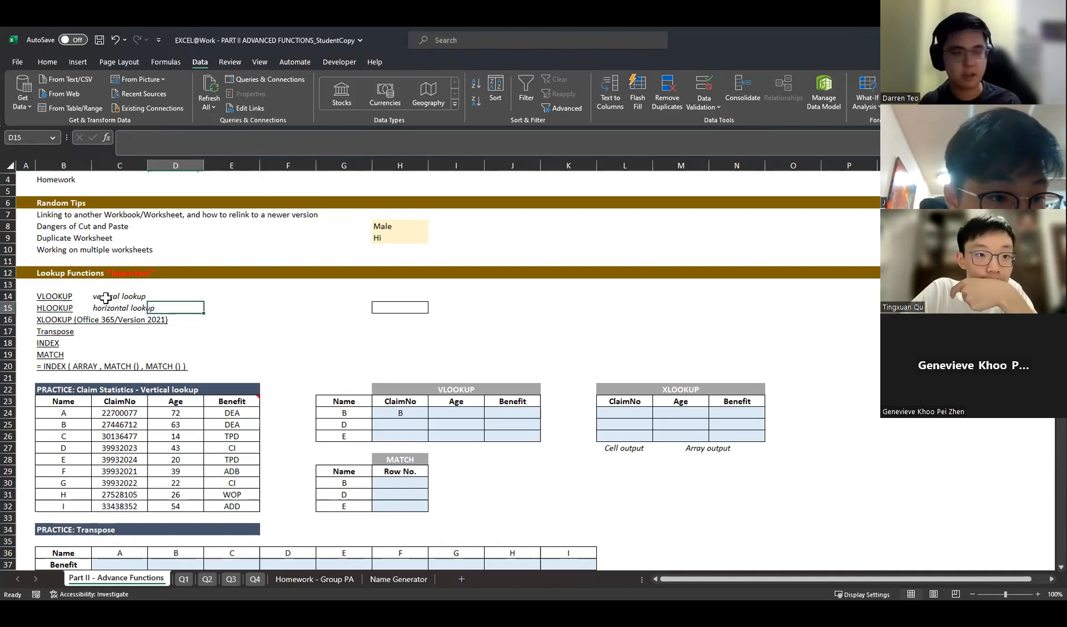
key("Right")
key("Up")
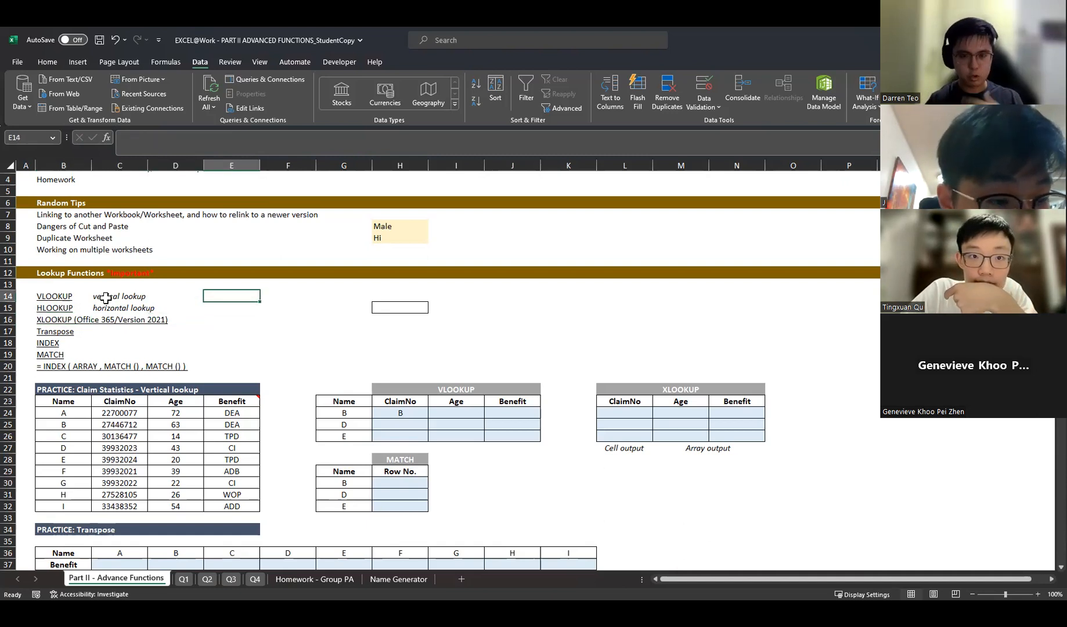
type("=")
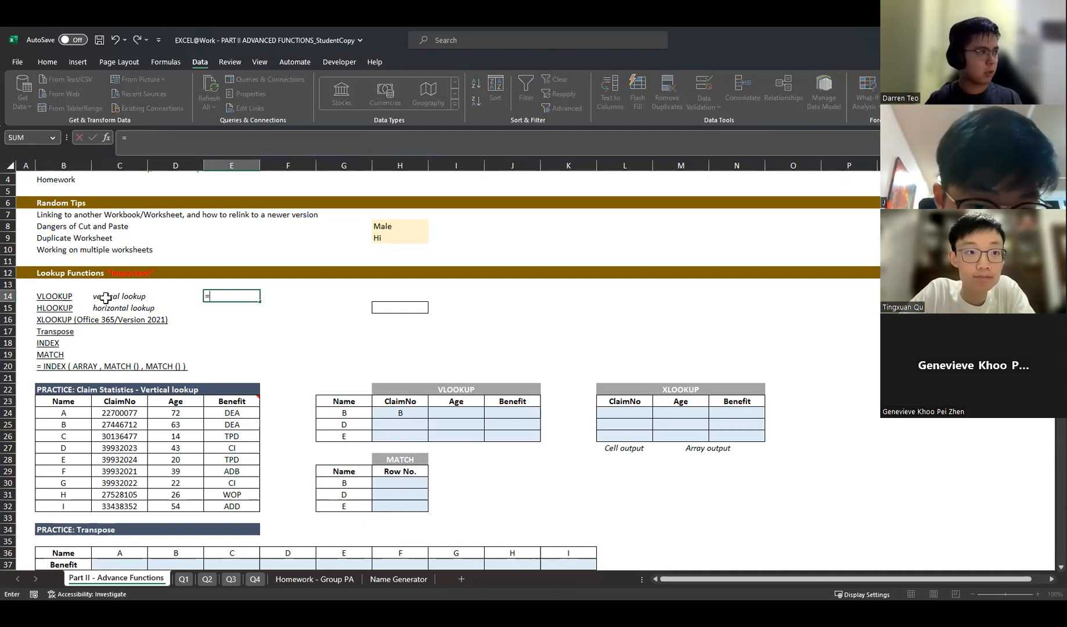
type("xloo")
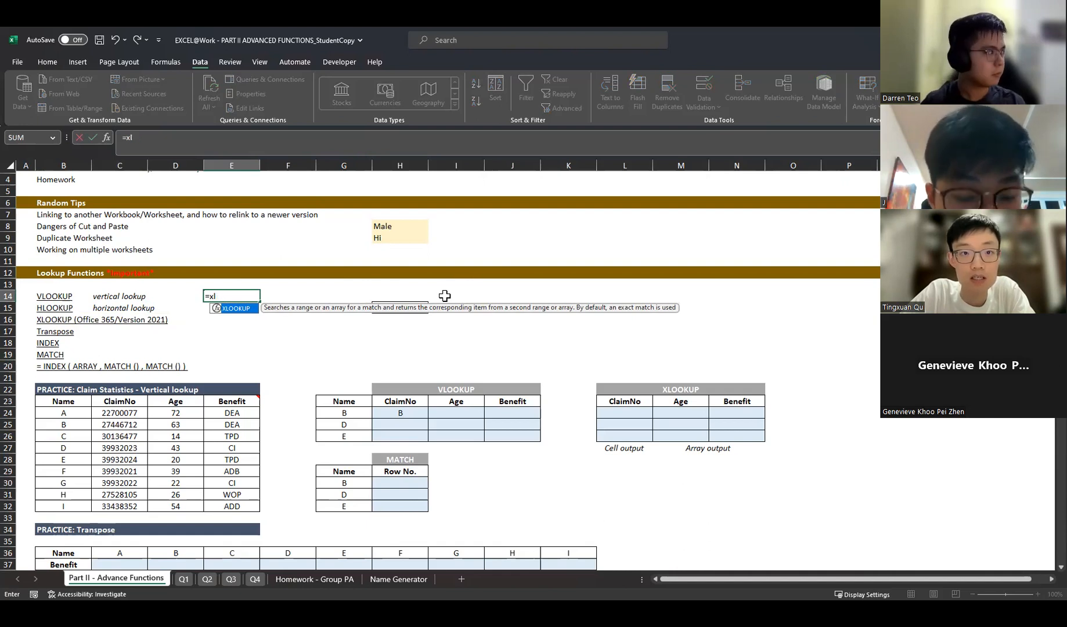
key("BackSpace")
key("BackSpace")
key("BackSpace")
key("Return")
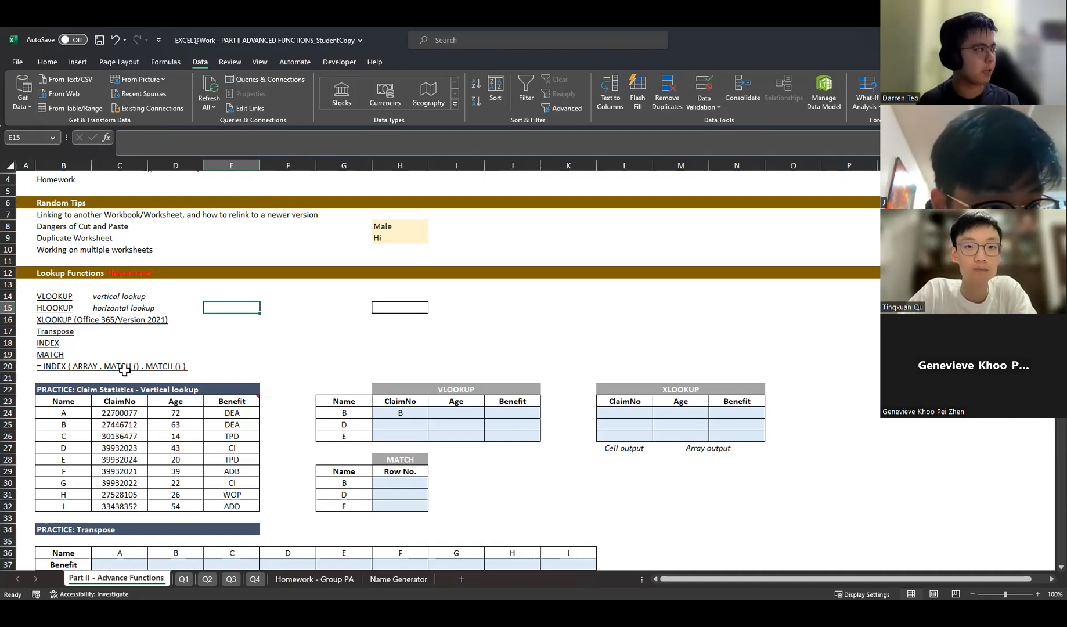
- Highlight the INDEX, MATCH and combined INDEX/MATCH entries in B18:B20 for review
left_click_drag(55, 342, 55, 366)
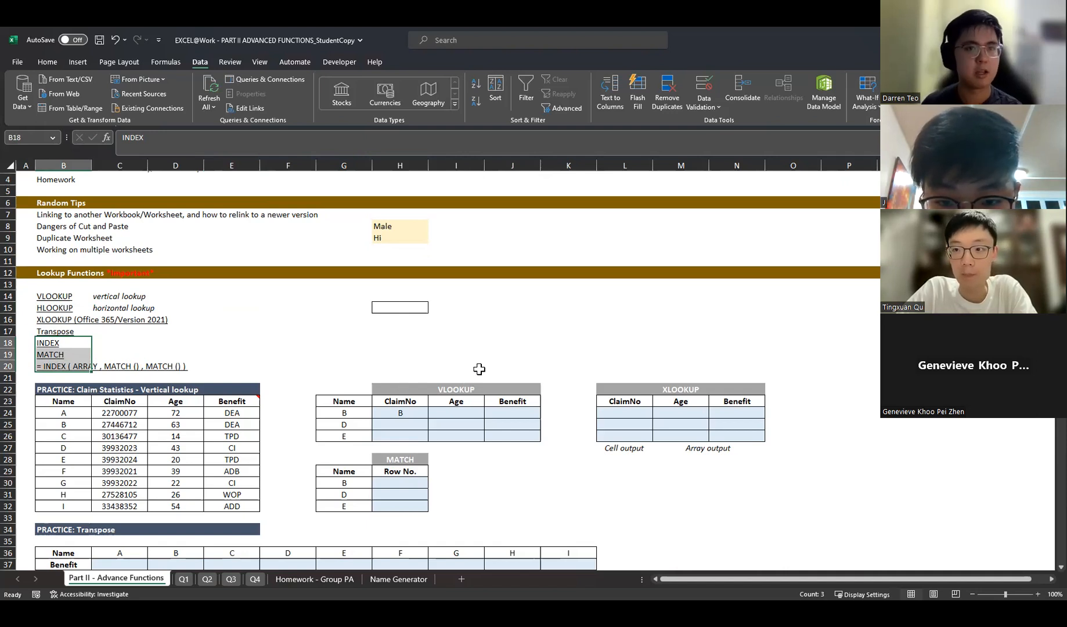
left_click(334, 355)
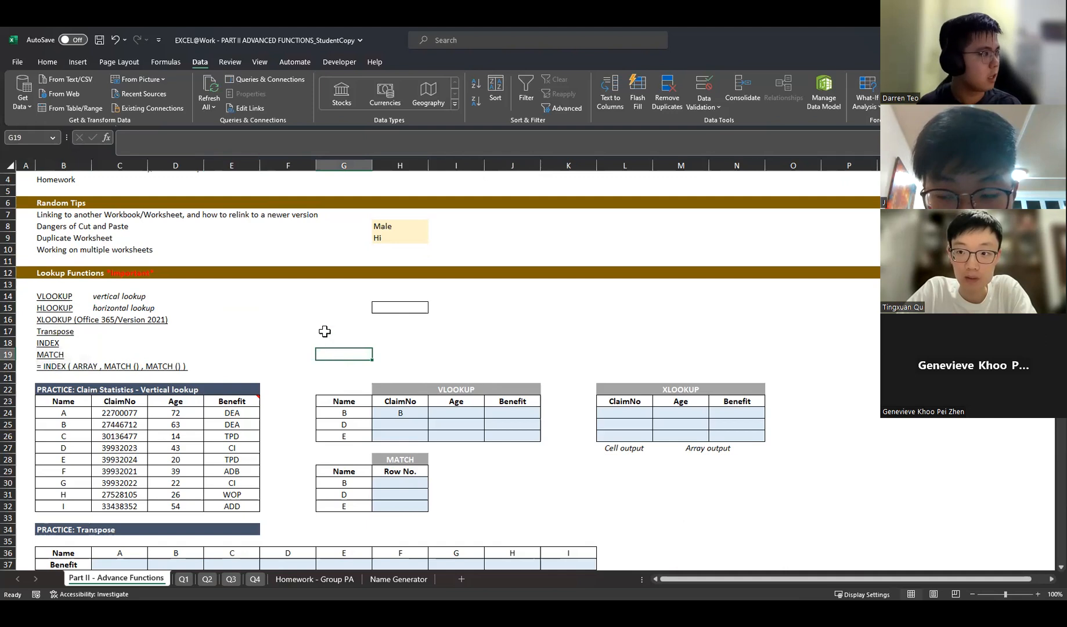
- Clear the existing formula from the ClaimNo cell H24 in the VLOOKUP practice table
left_click(397, 414)
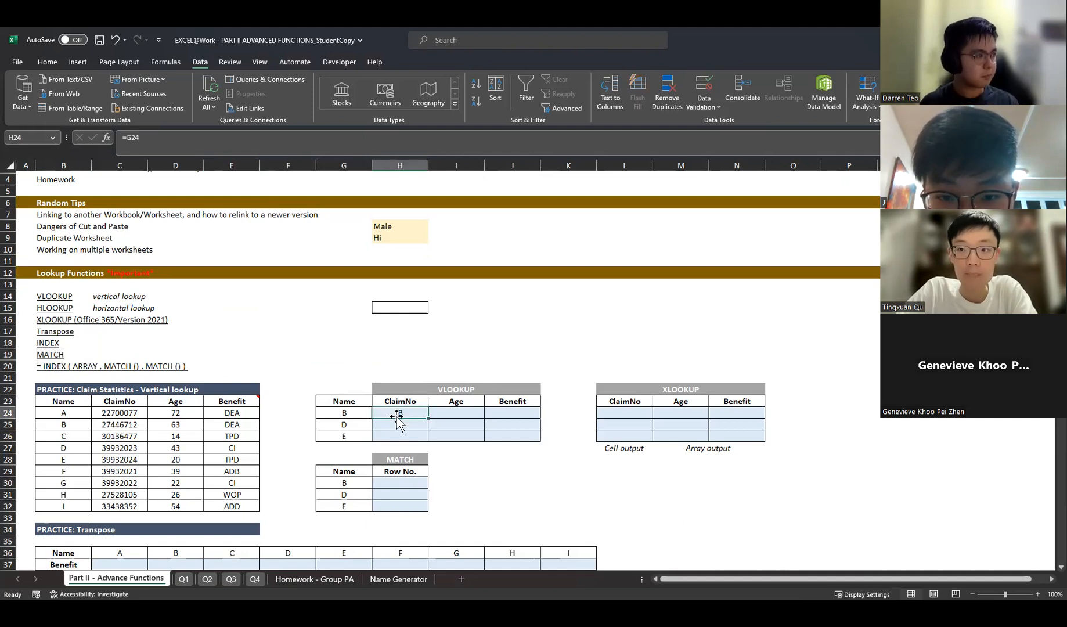
scroll(319, 348, "down", 1)
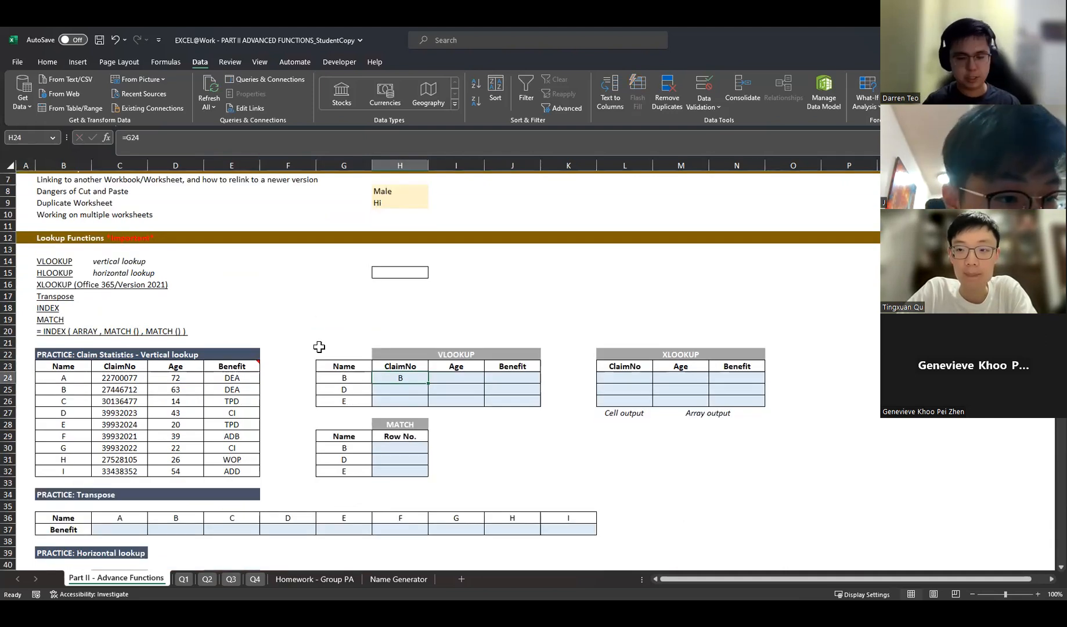
key("Delete")
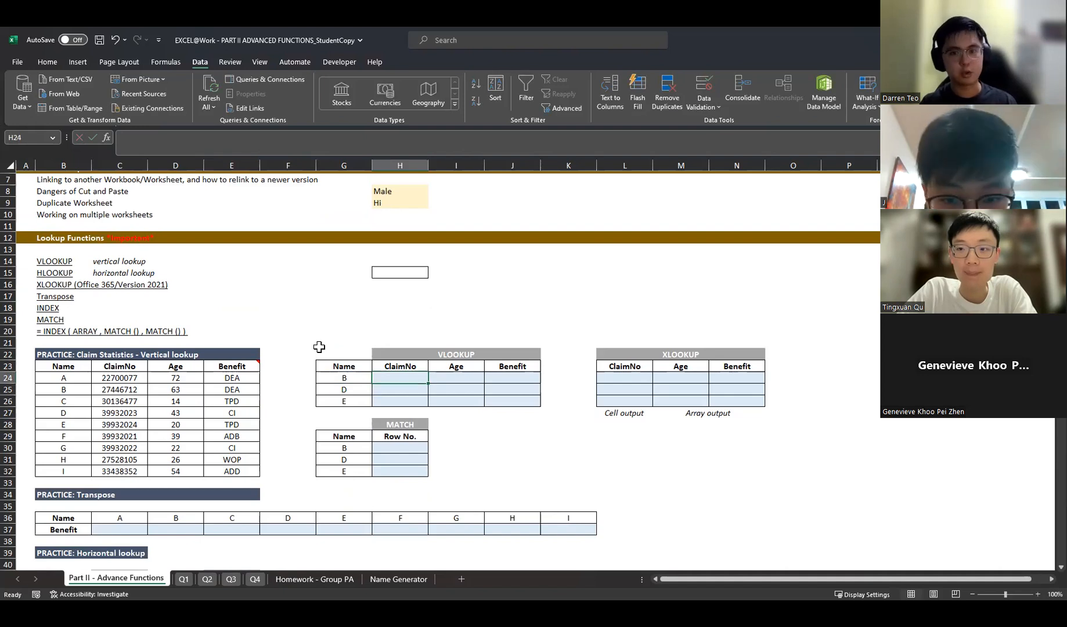
- Examine how name B and the ClaimNo header in the VLOOKUP table correspond to the Name and ClaimNo columns of the Claim Statistics table
left_click(365, 378)
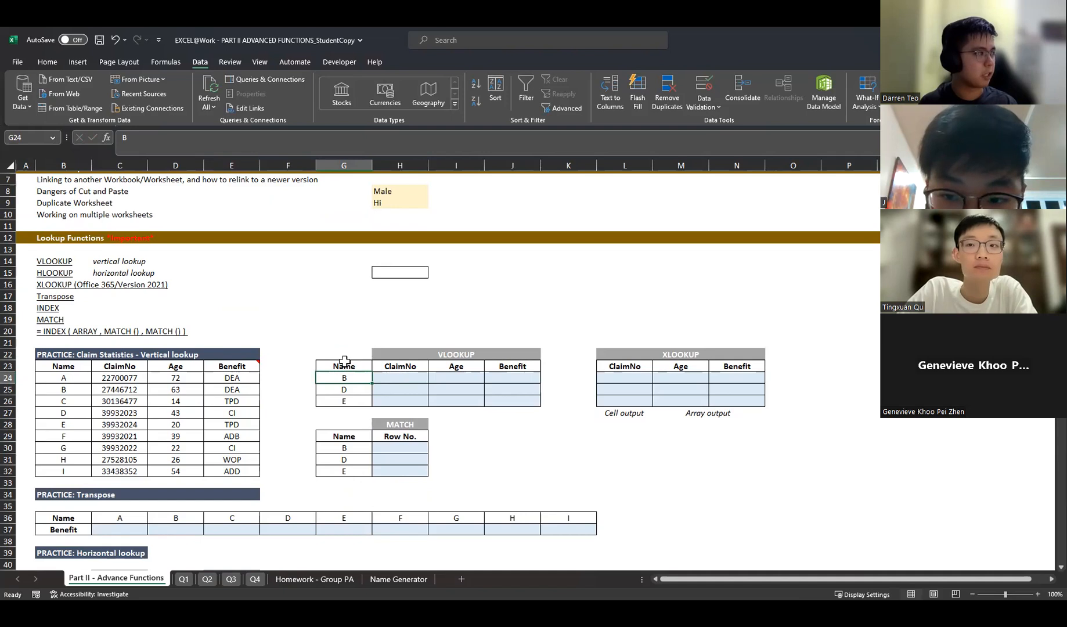
left_click(416, 378)
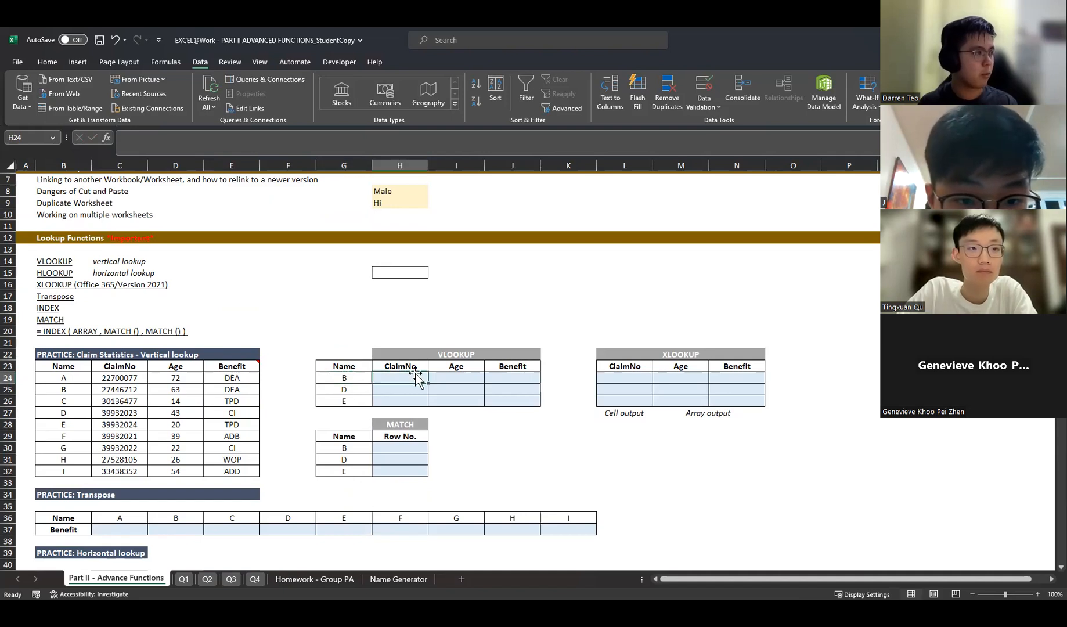
left_click(395, 366)
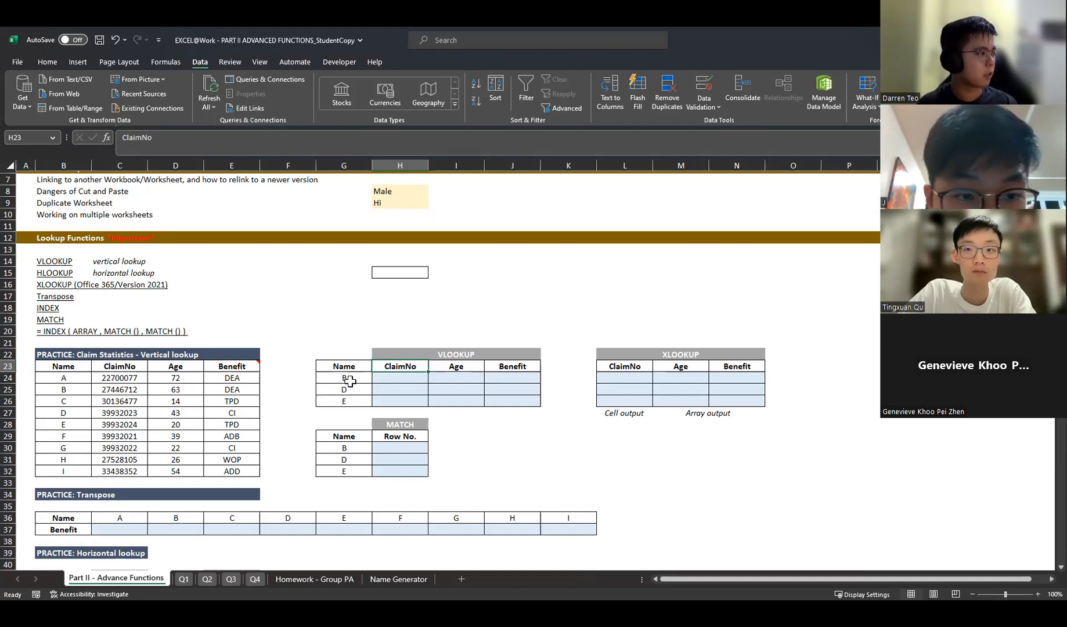
left_click_drag(82, 379, 112, 471)
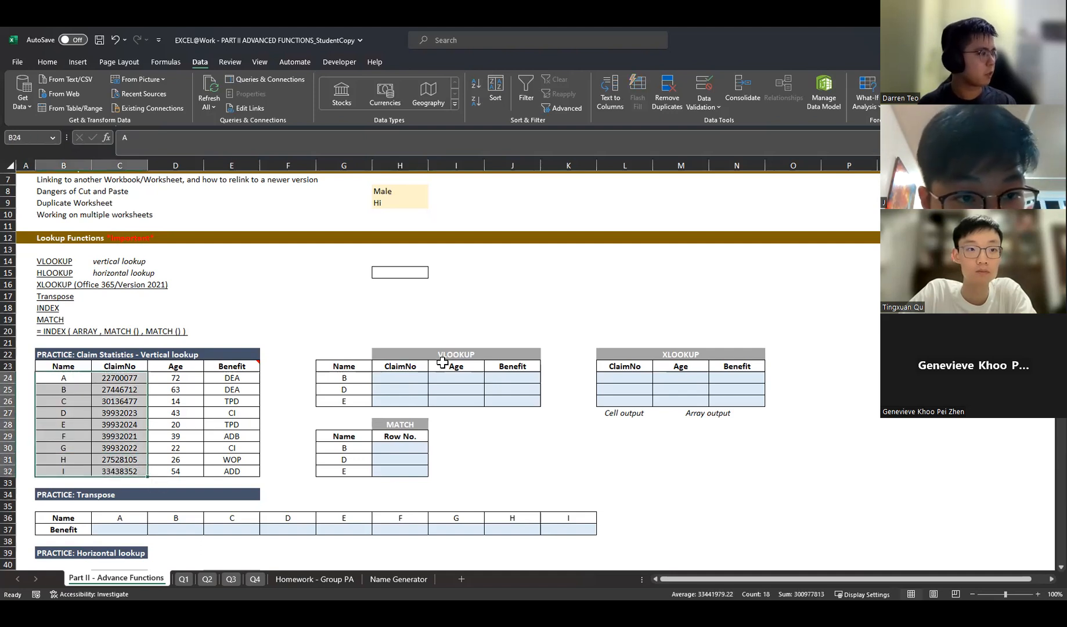
left_click(419, 375)
left_click(71, 400)
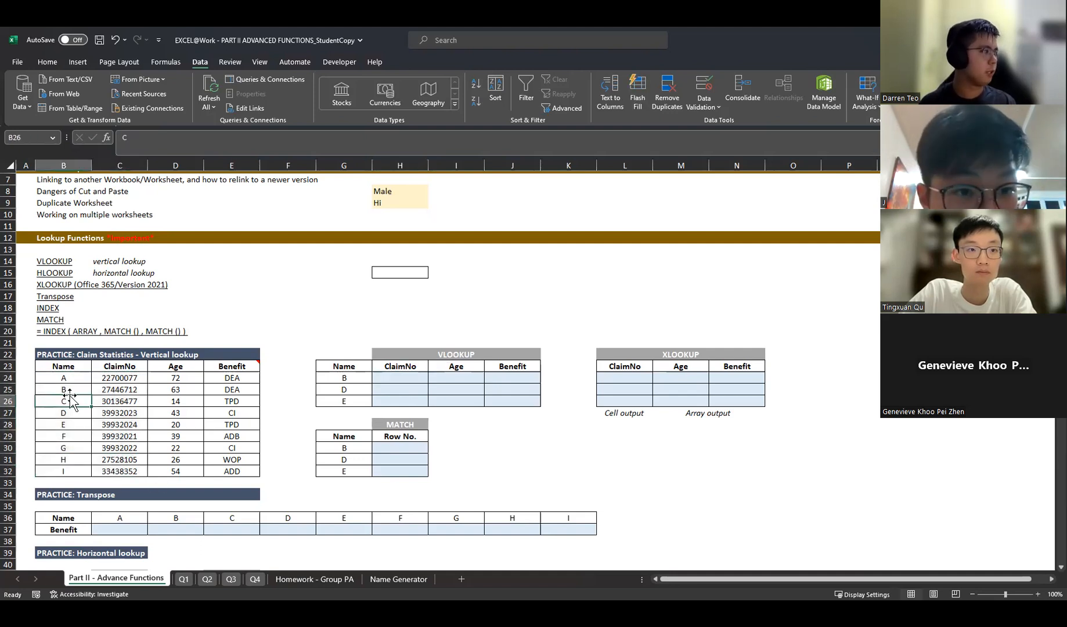
left_click(129, 388)
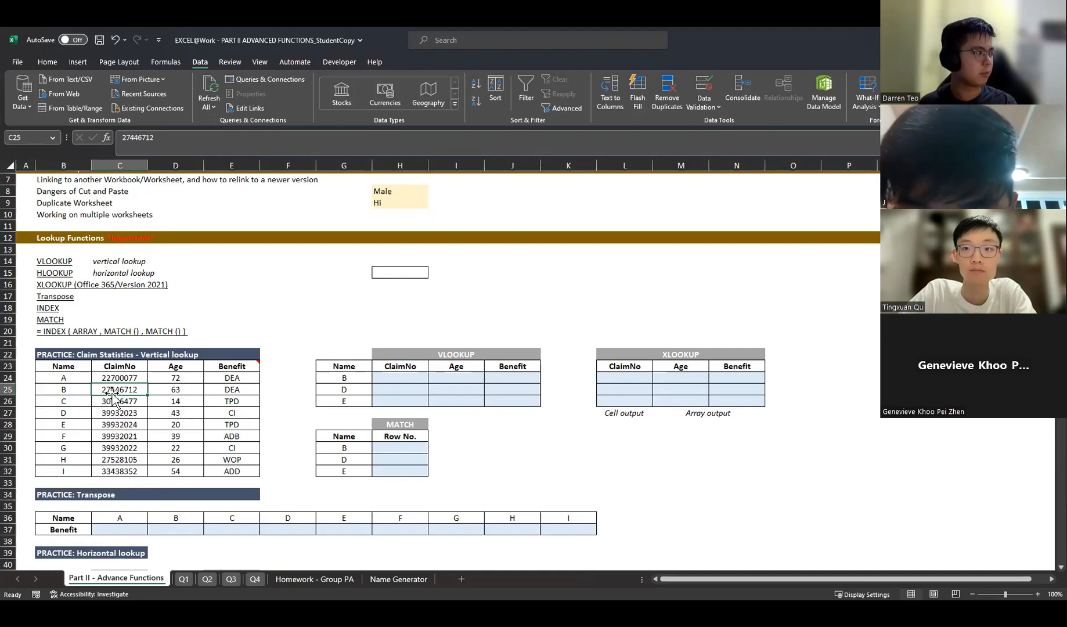
- Link H24, H25 and H26 directly to the matching claim numbers in C25, C27 and C28
left_click(389, 378)
type("=")
left_click(126, 389)
key("Return")
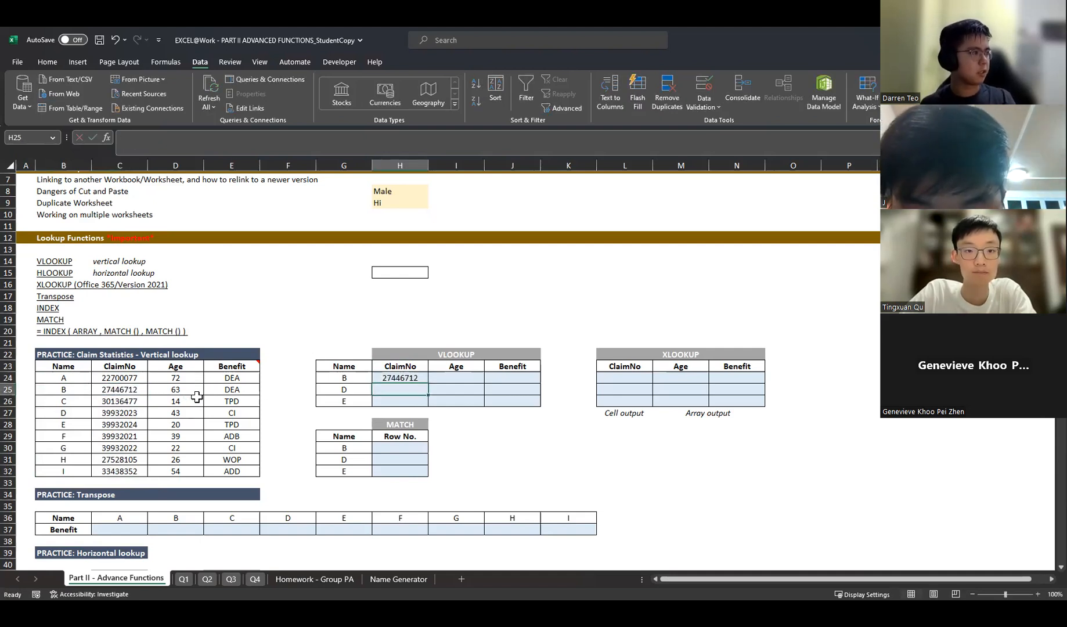
type("=")
left_click(138, 412)
key("Return")
type("=")
left_click(131, 423)
key("Return")
- Review the linked cells H24:H26 against the source names in B24:B32 and the lookup name in G24
left_click_drag(399, 377, 402, 400)
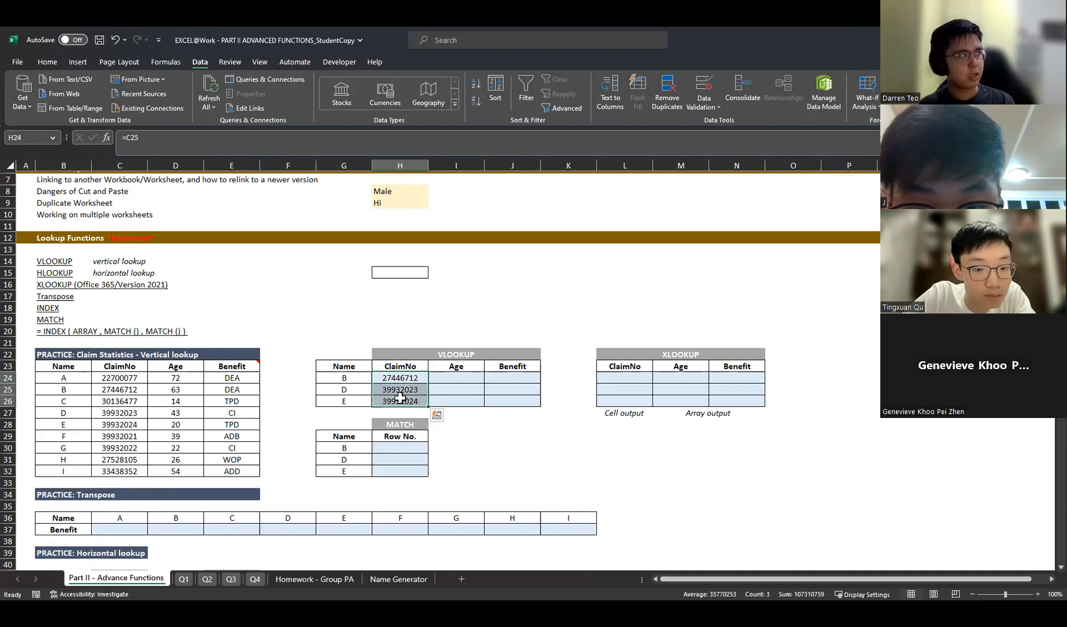
left_click(401, 377)
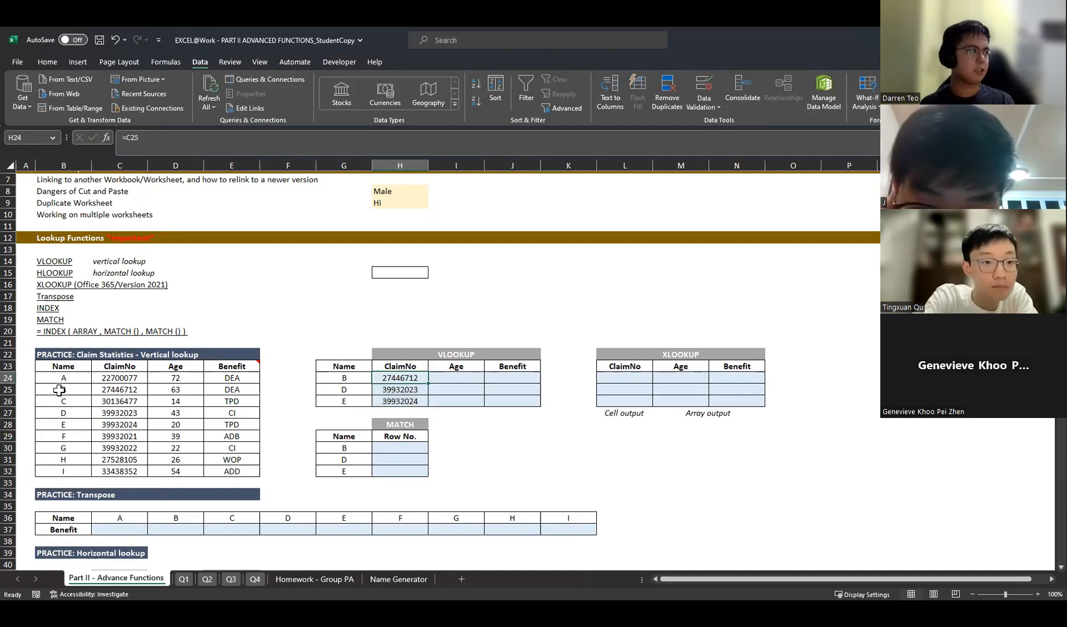
left_click_drag(60, 378, 65, 470)
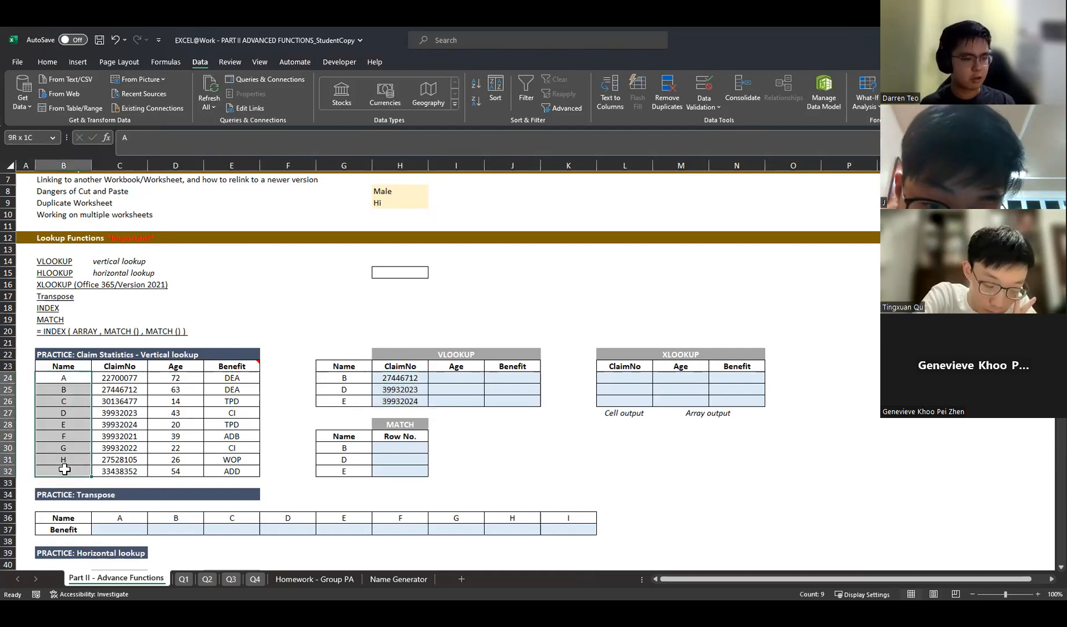
left_click(81, 377)
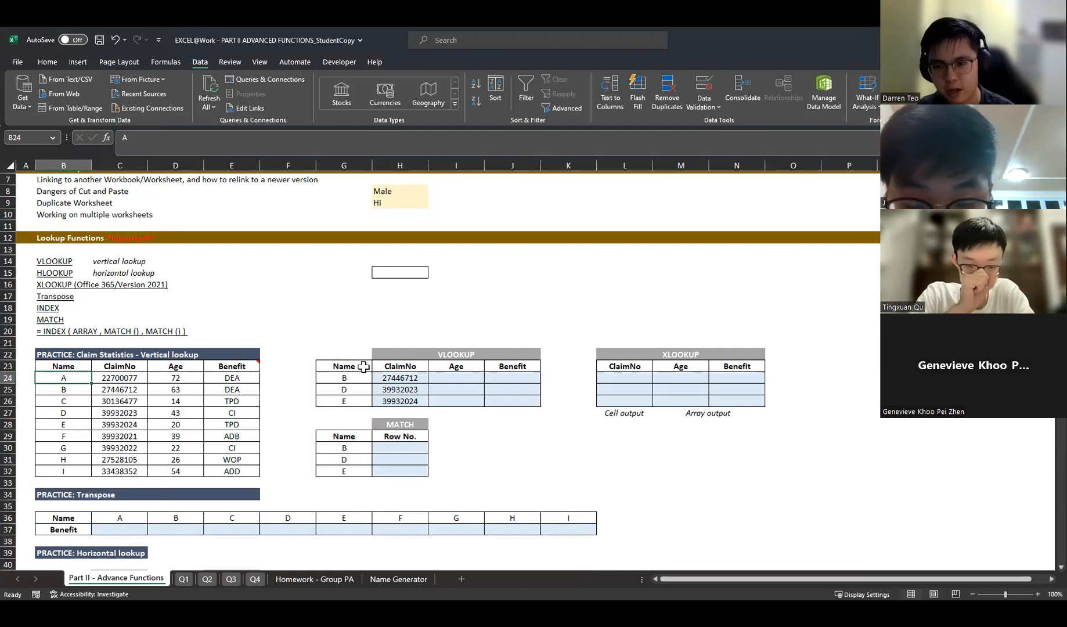
left_click_drag(340, 369, 367, 376)
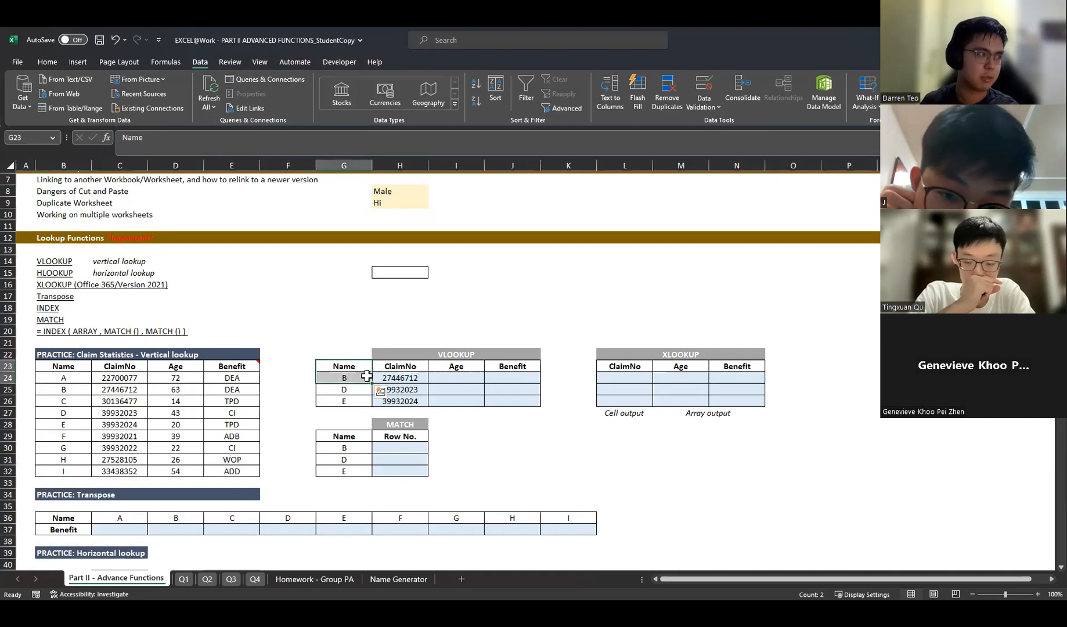
left_click(366, 377)
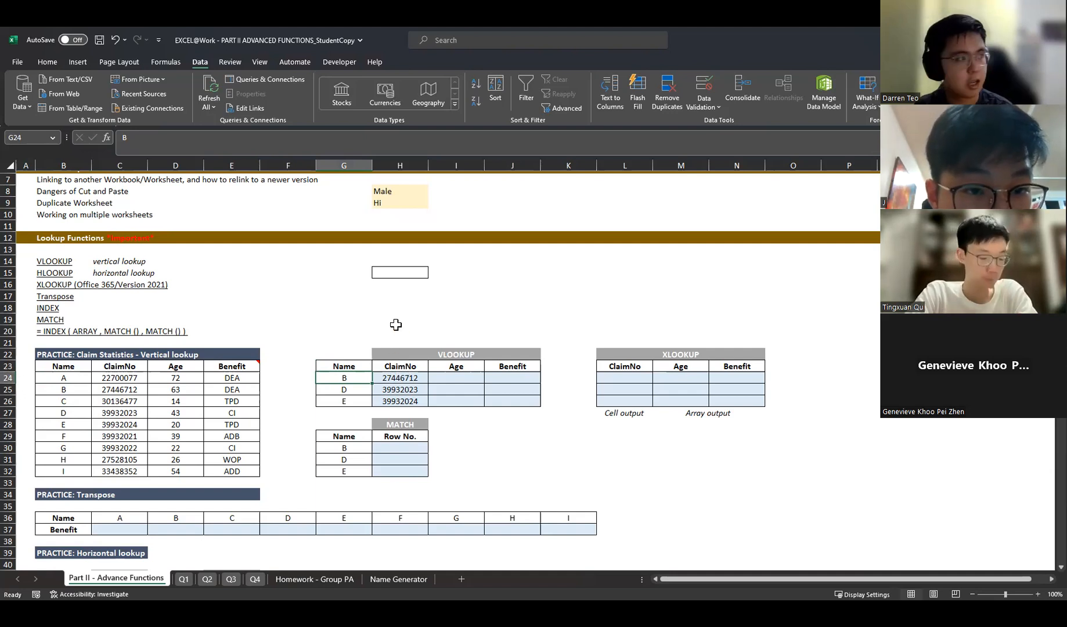
- Clear the direct cell references from H24:H26 and return to H24
left_click(420, 376)
key("BackSpace")
key("Down")
key("BackSpace")
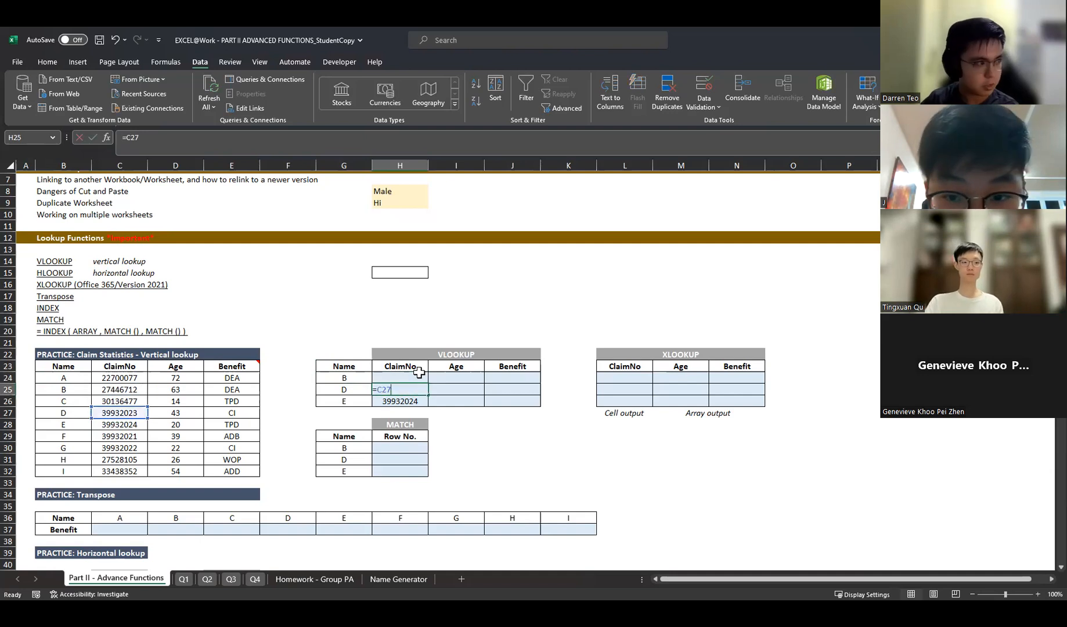
key("Down")
key("BackSpace")
key("Up")
key("Up")
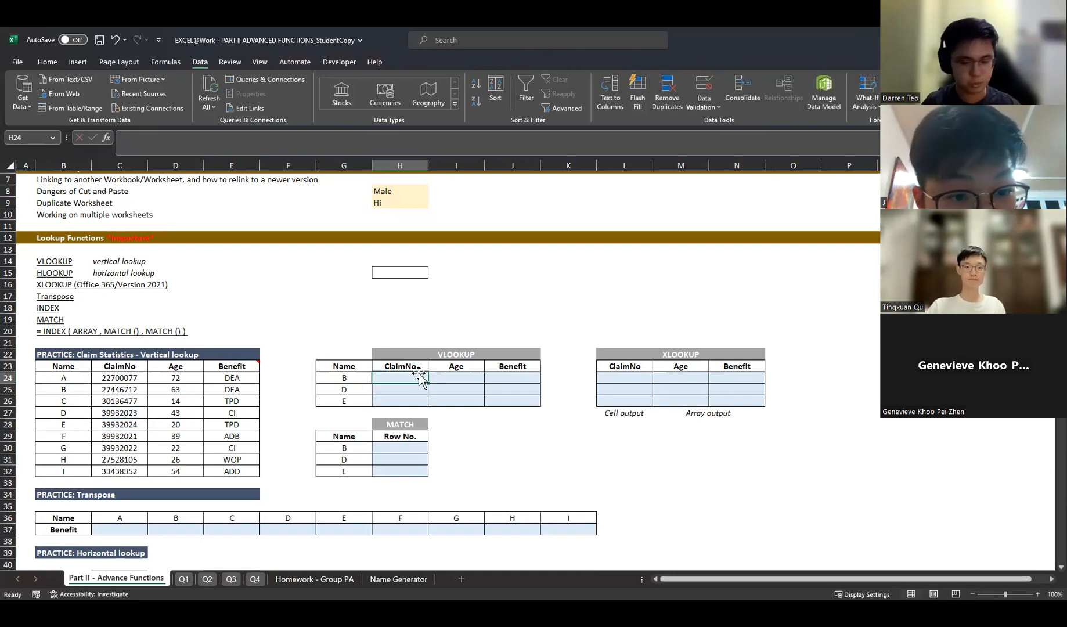
- Enter =VLOOKUP(G24,B24:E32,2,FALSE) in H24 to find the claim number for name B by exact match
type("=")
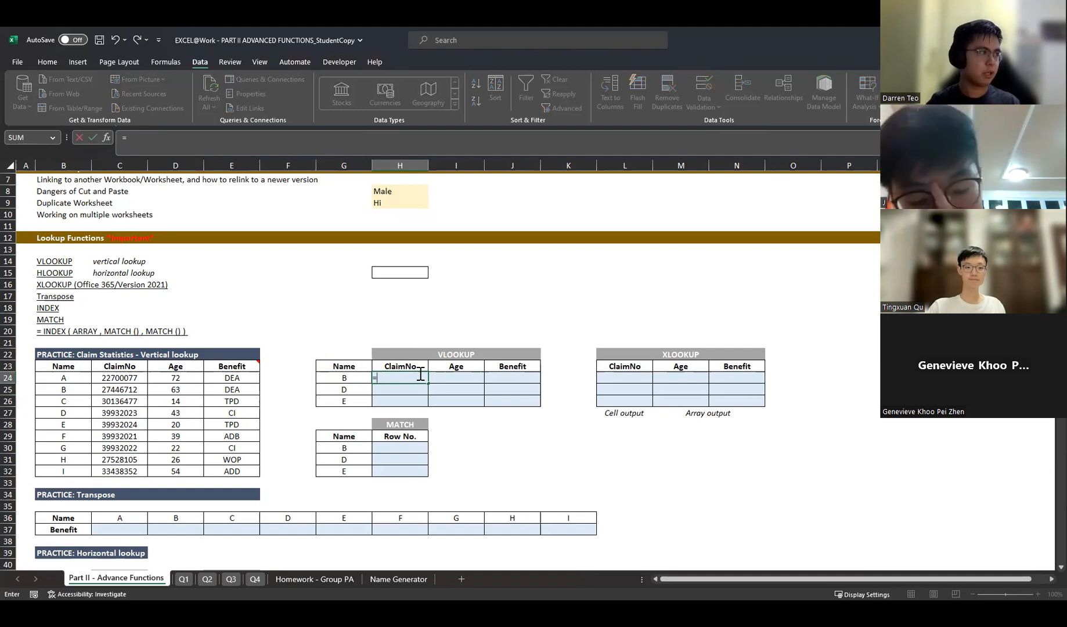
type("vloo")
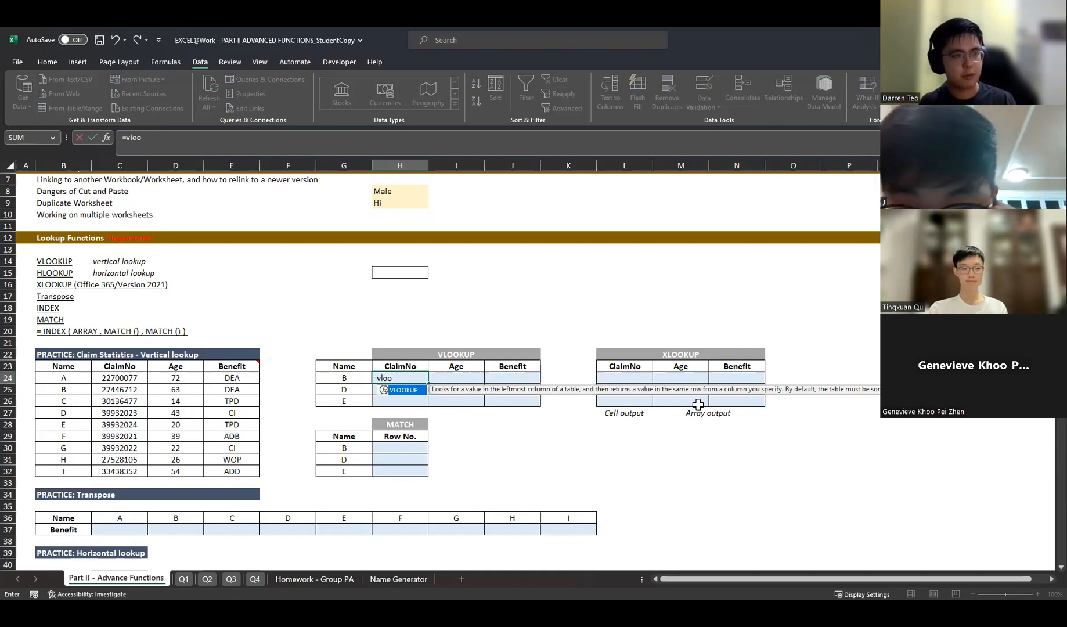
key("Tab")
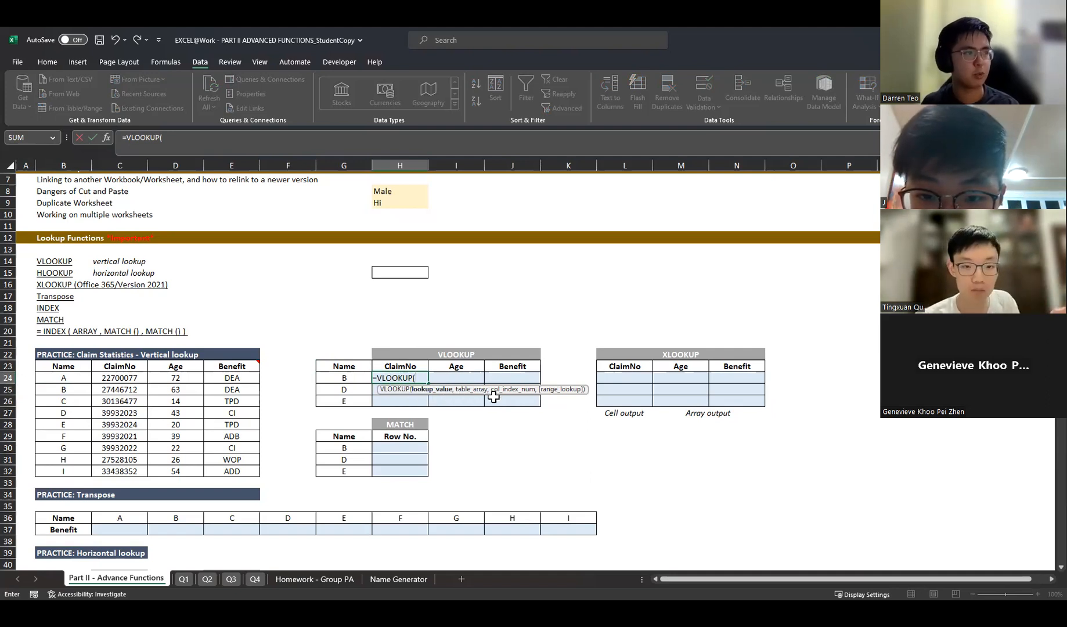
left_click(357, 378)
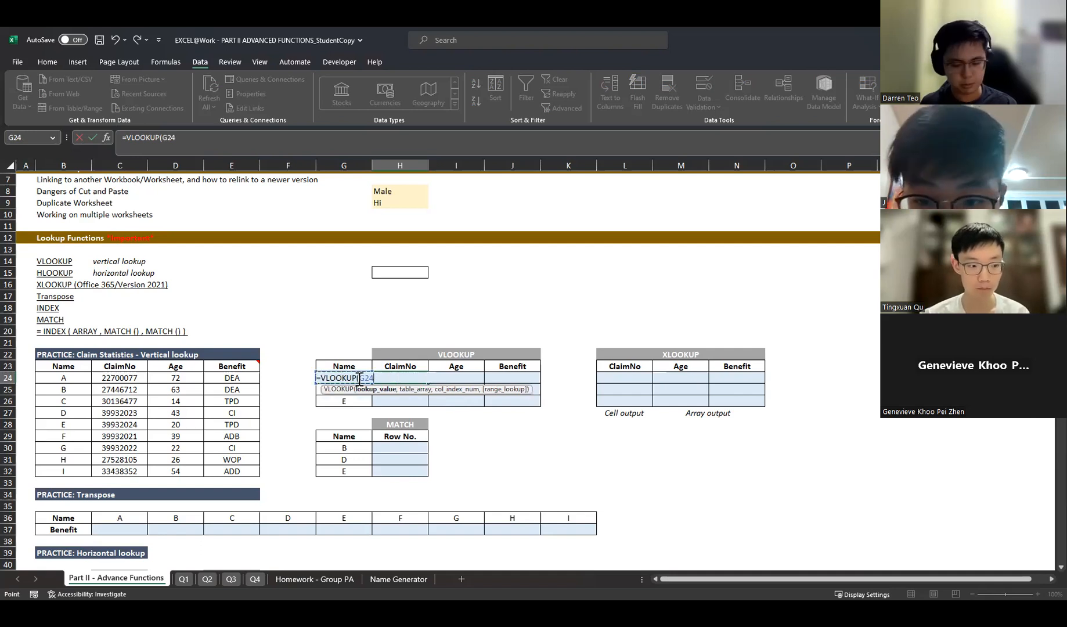
type(",.")
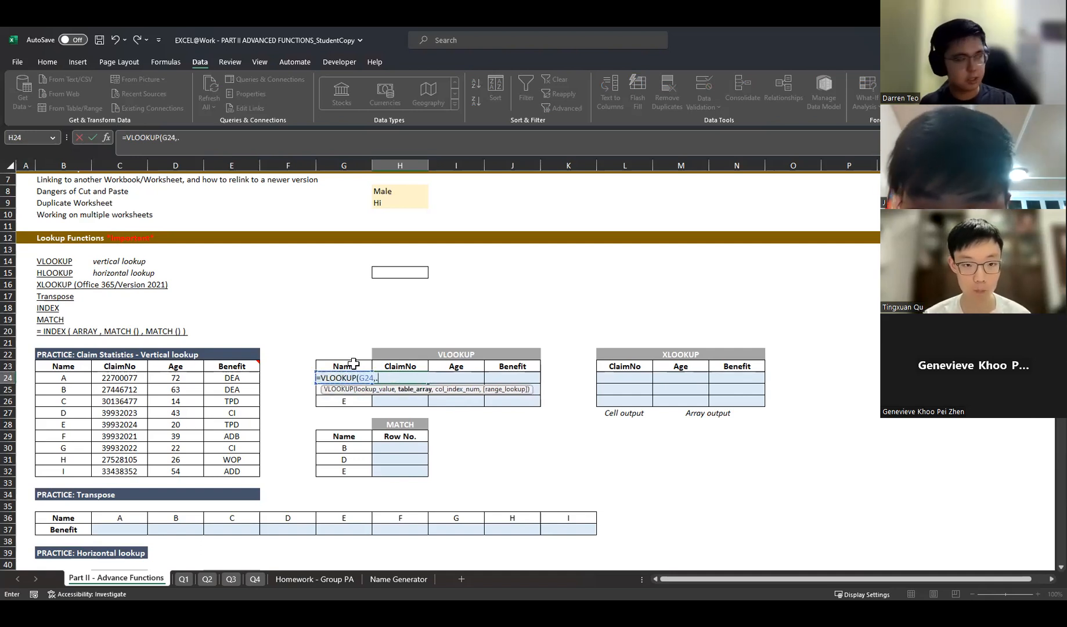
key("BackSpace")
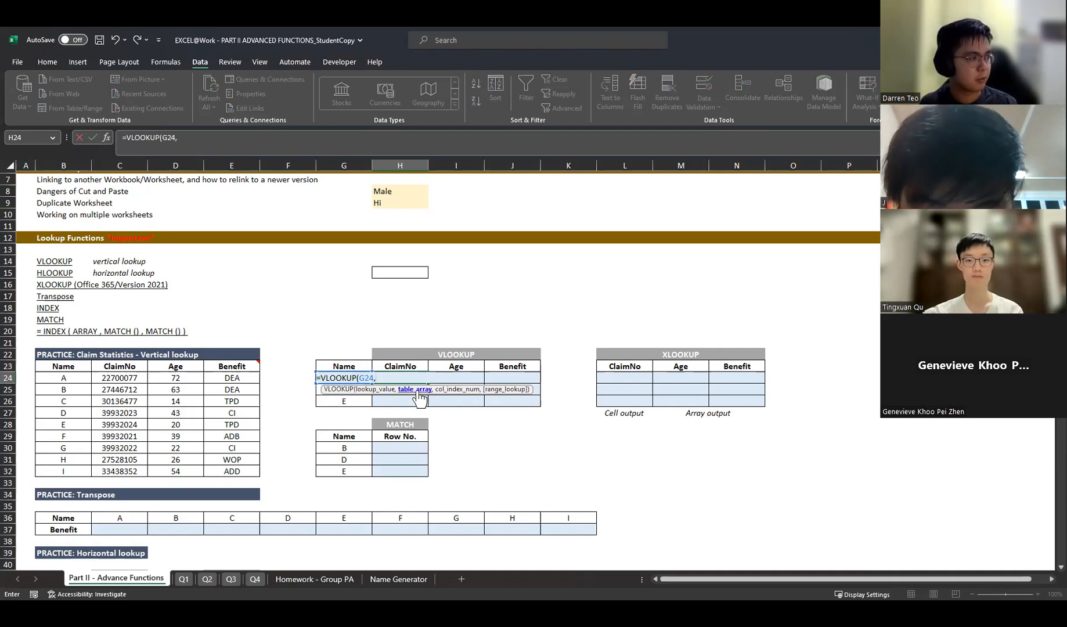
left_click(65, 379)
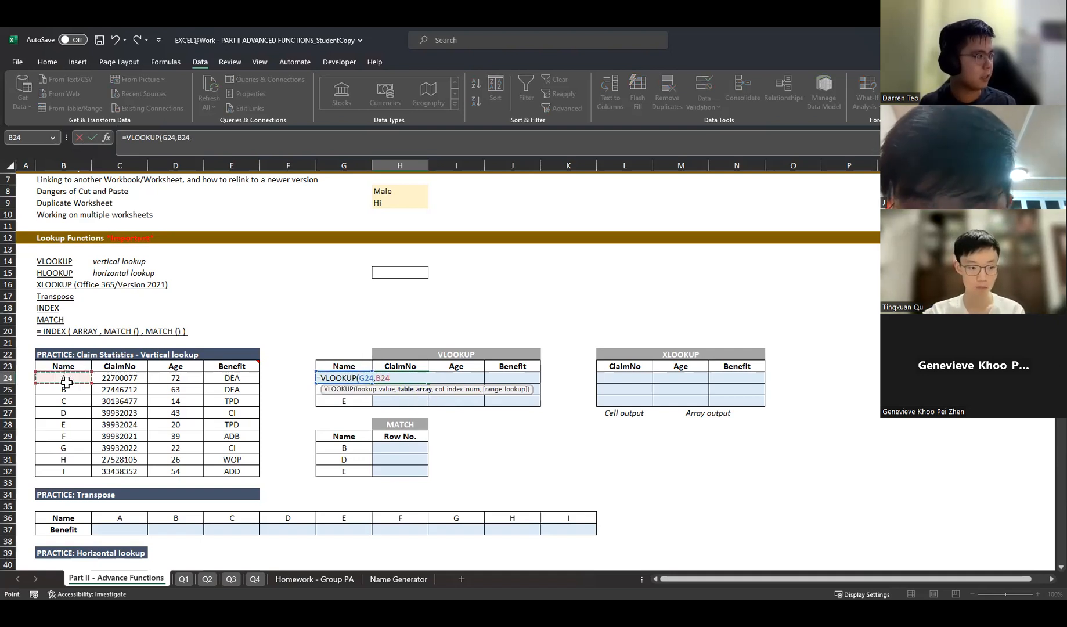
left_click_drag(65, 384, 250, 470)
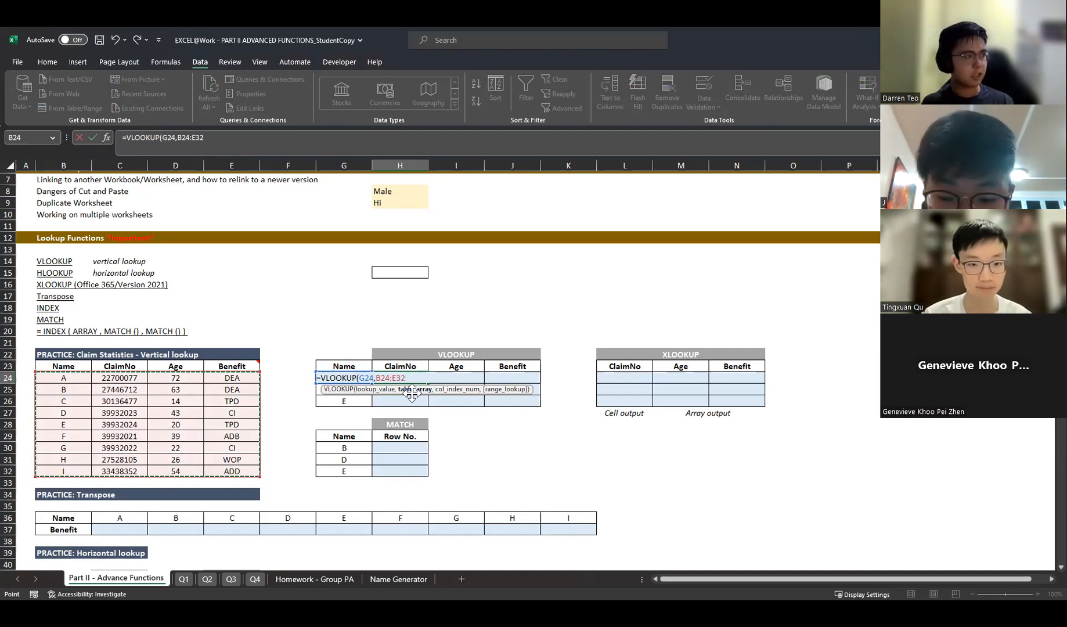
type(",")
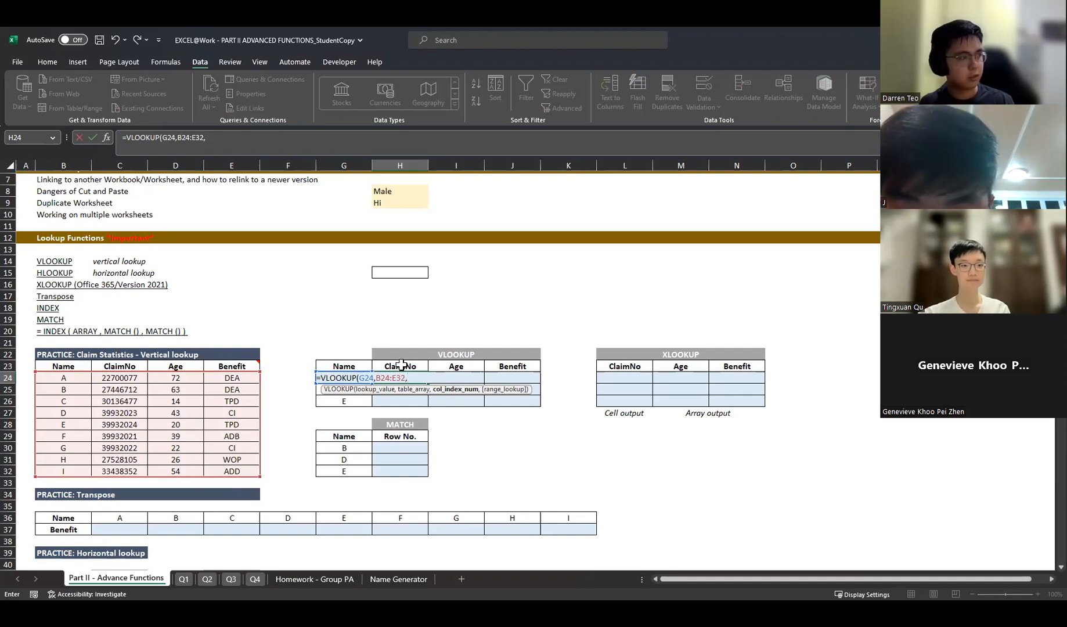
left_click(251, 137)
type("2")
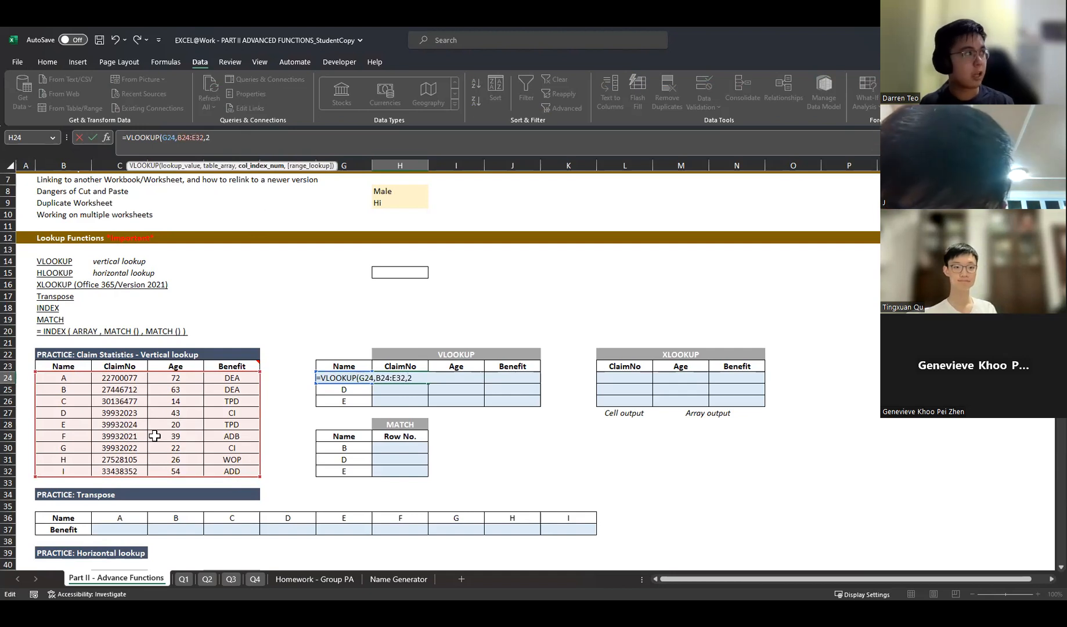
type(",false")
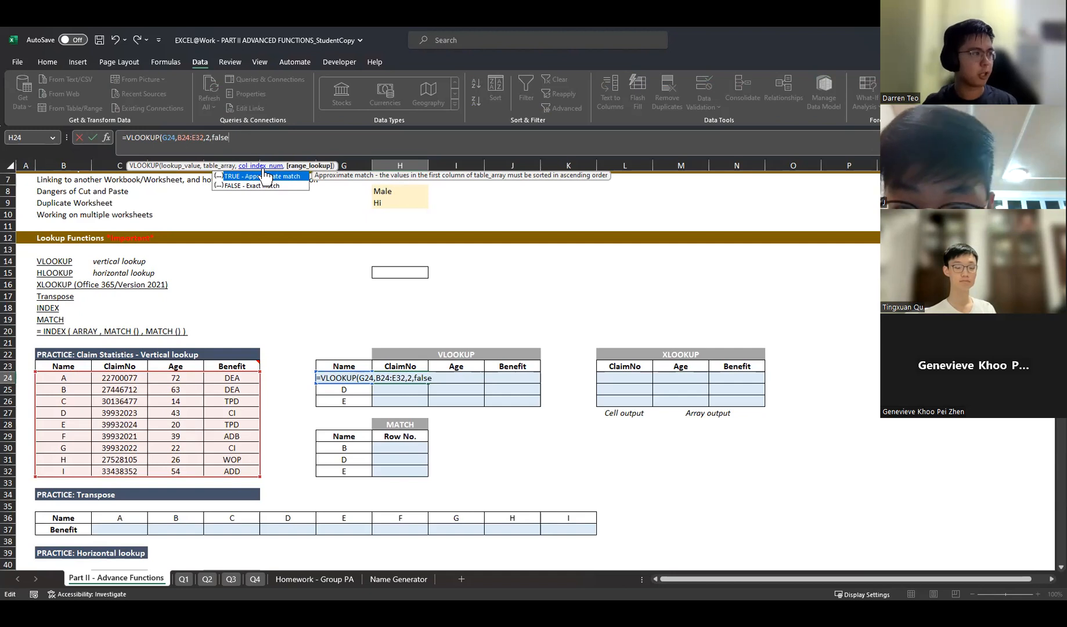
key("Return")
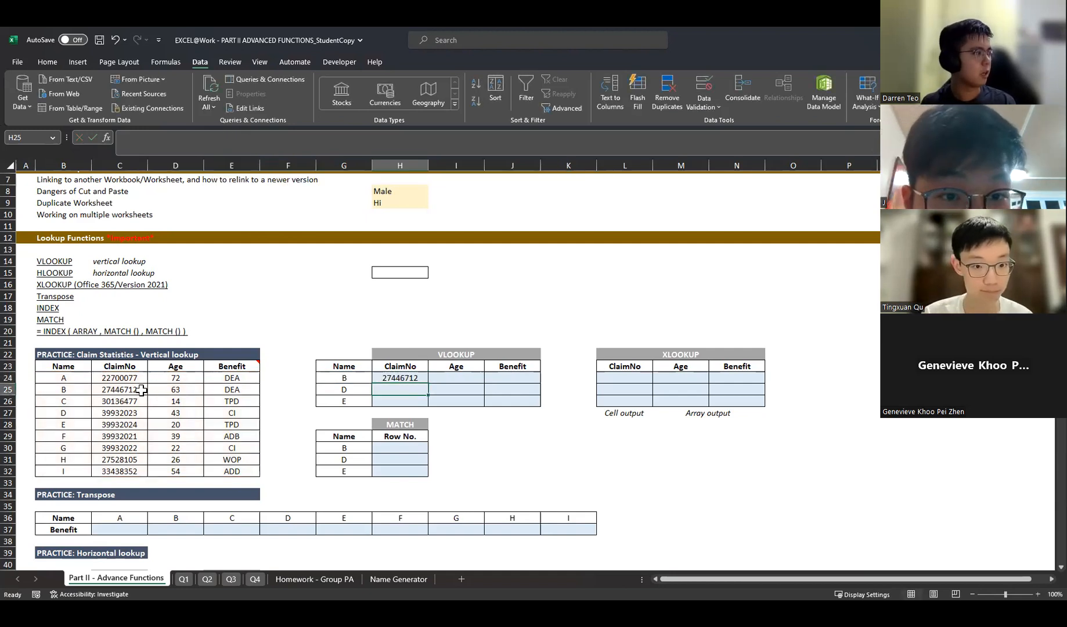
- Fill the VLOOKUP formula from H24 down to H26 and inspect the references copied into H25
left_click(423, 378)
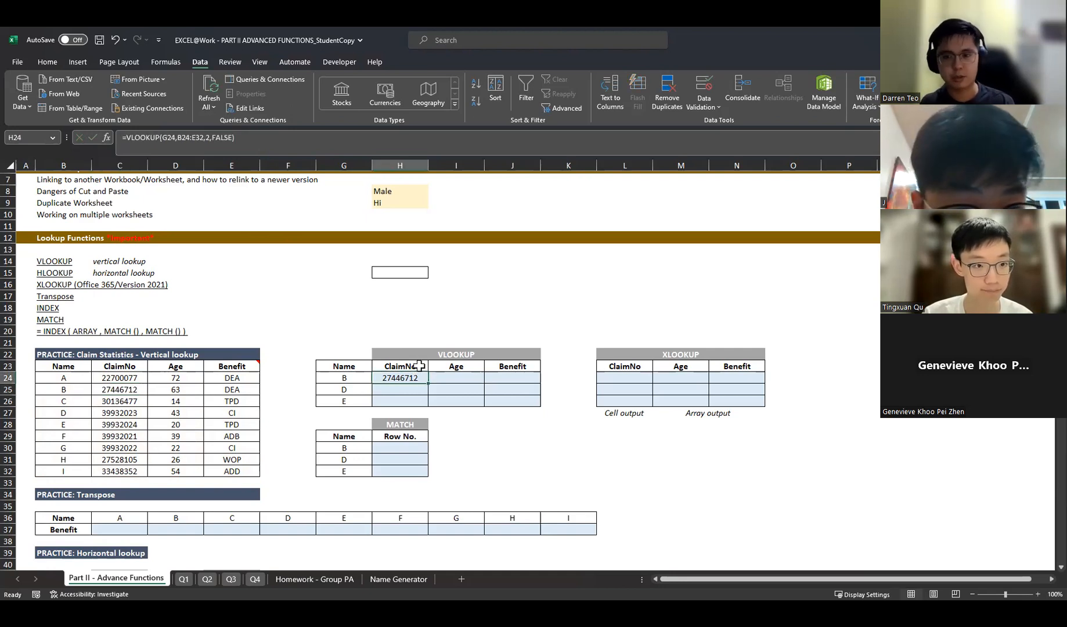
left_click_drag(431, 383, 431, 406)
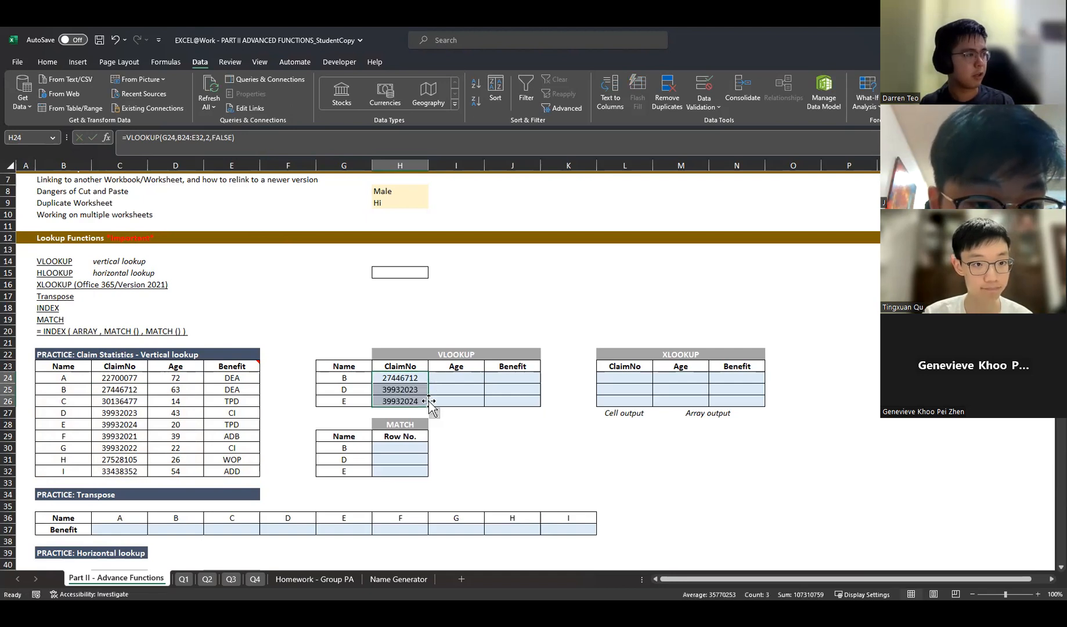
left_click(414, 390)
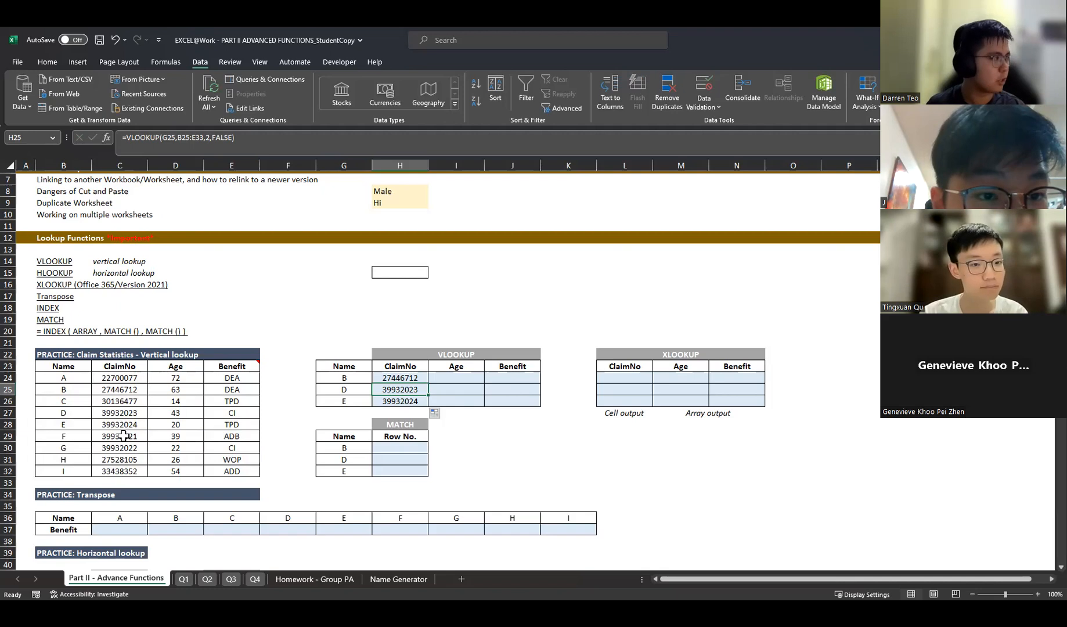
left_click(274, 145)
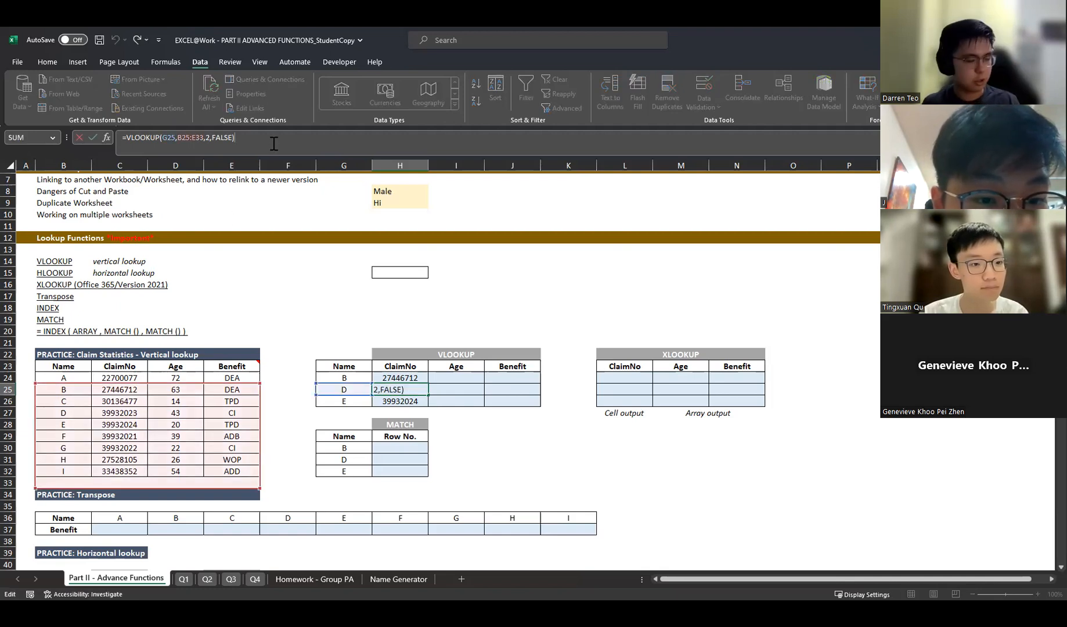
key("ctrl+Return")
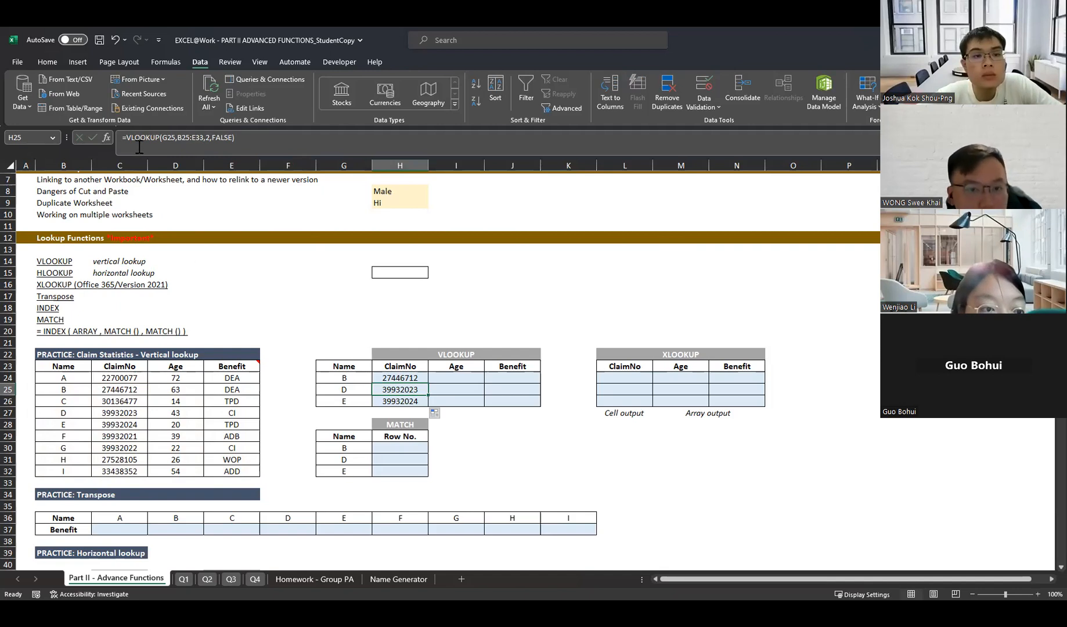
- Test the relative table reference in H25 by entering A in G25, and undo the entry
key("F2")
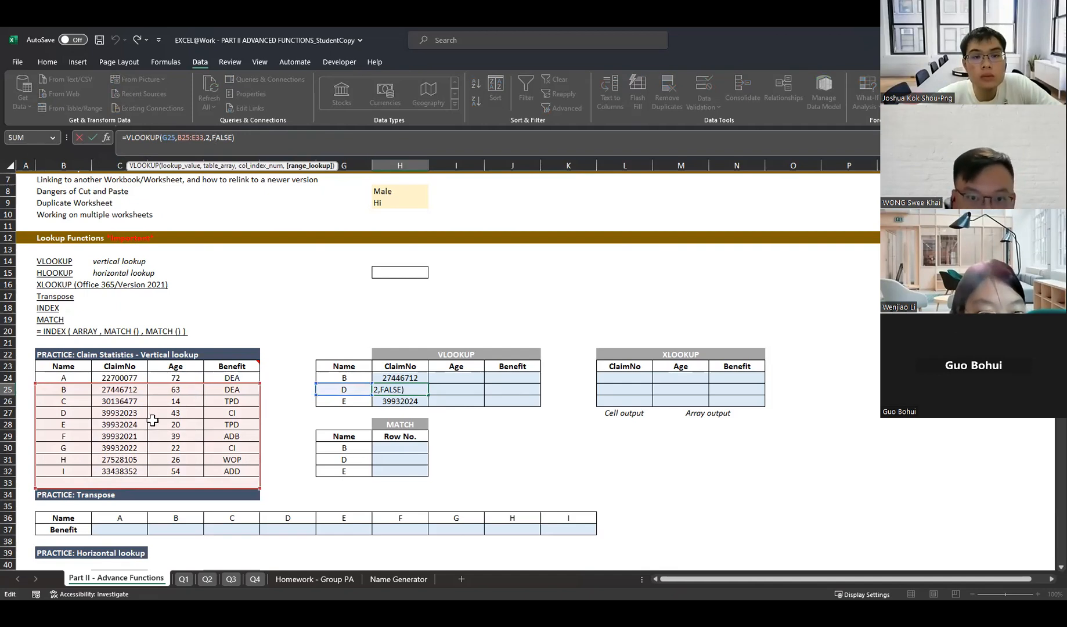
left_click(343, 388)
type("A")
key("Return")
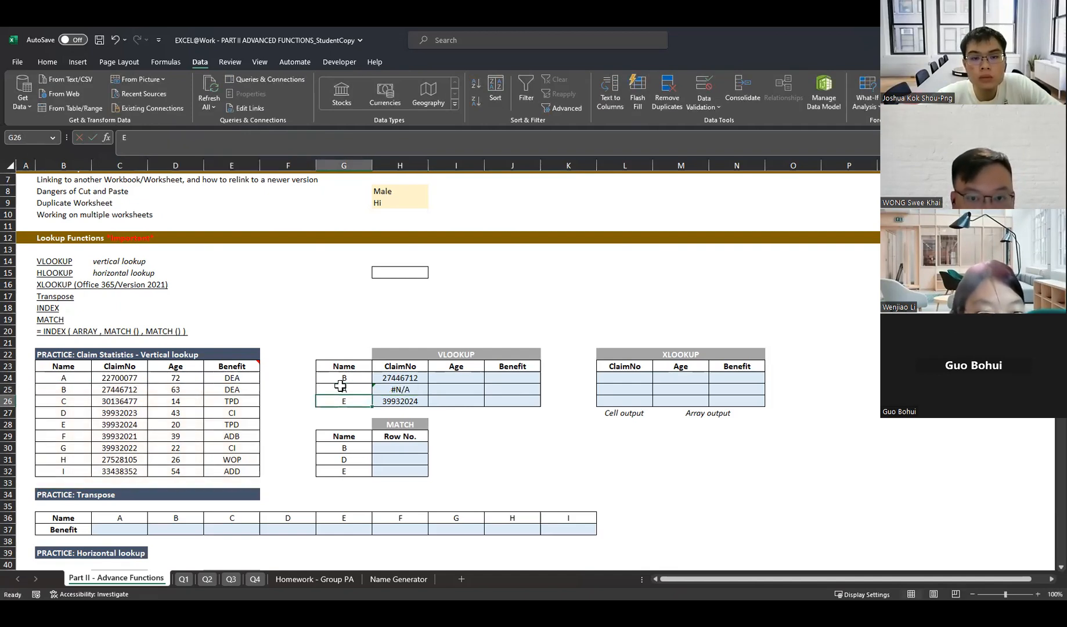
key("ctrl+z")
- Make the table array in H24's VLOOKUP formula absolute as $B$24:$E$32
left_click(400, 378)
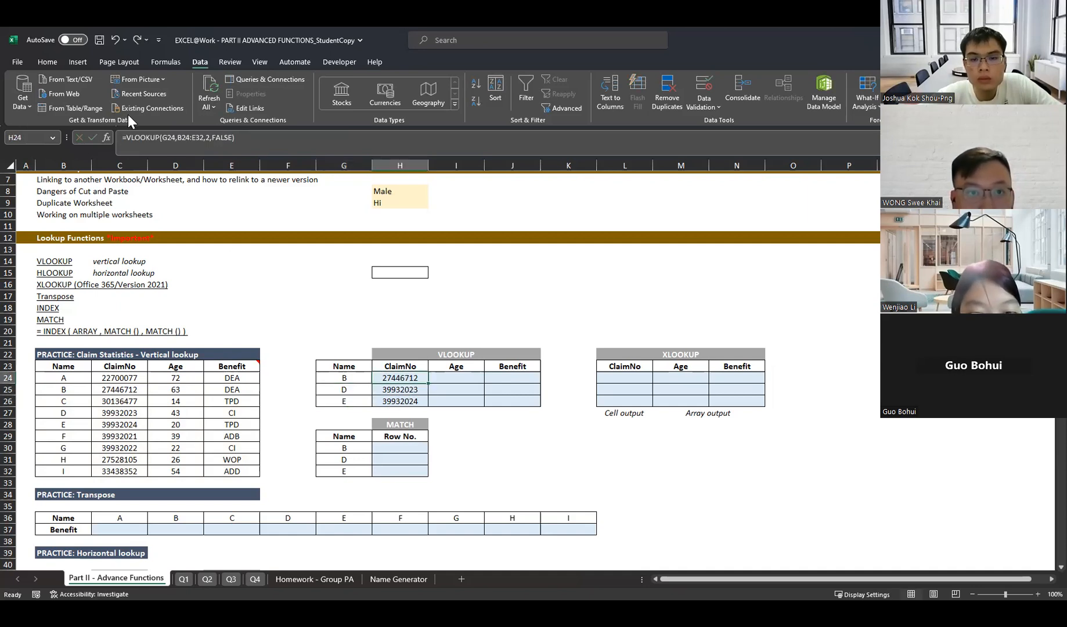
left_click(176, 137)
left_click(196, 140)
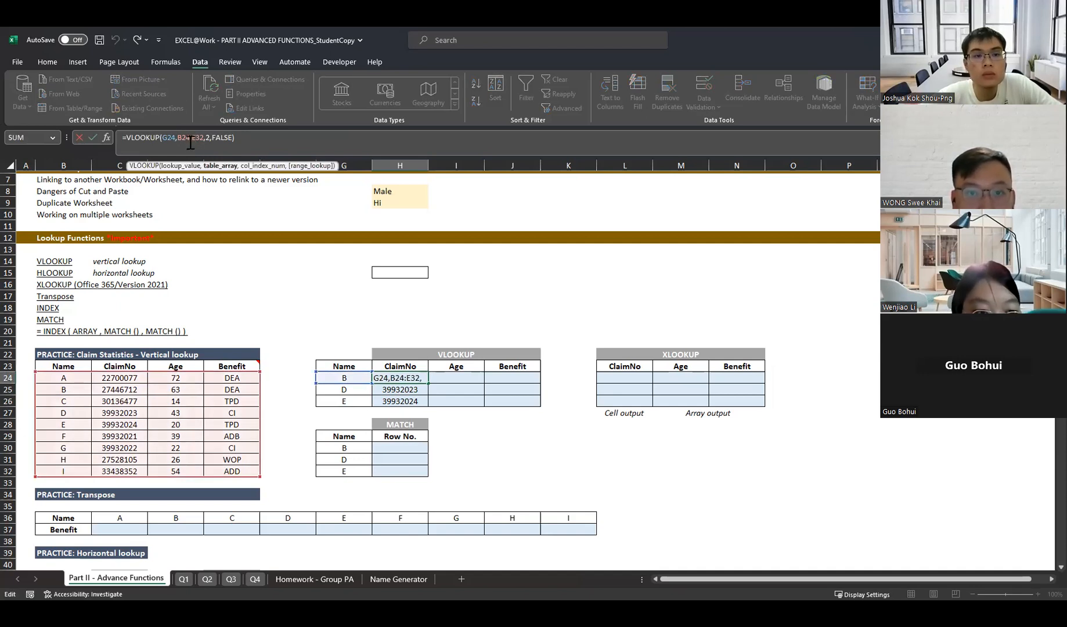
double_click(199, 139)
key("F4")
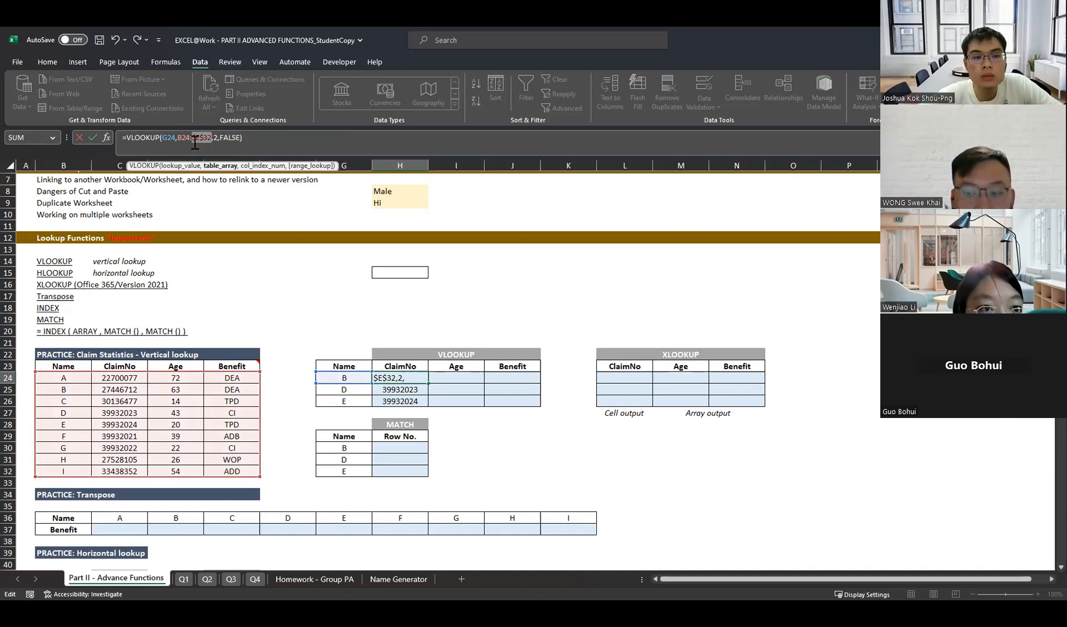
double_click(187, 139)
key("F4")
- Lock the lookup column in H24's VLOOKUP as $G24 and fill the formula down to H26
left_click(208, 143)
left_click(170, 140)
key("F4")
key("F4")
key("F4")
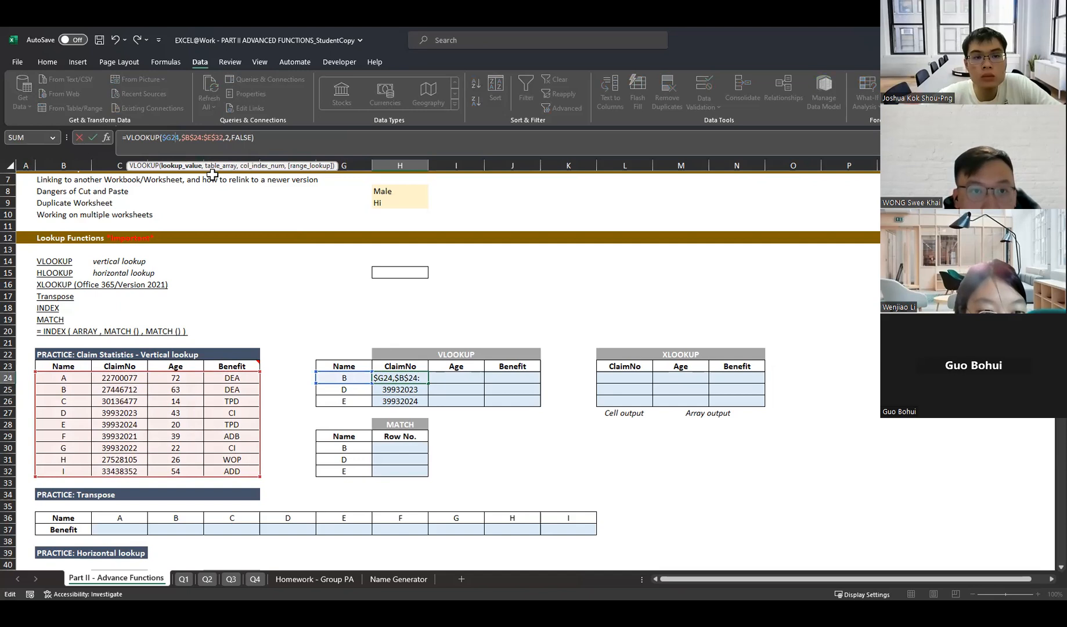
key("Return")
left_click(409, 374)
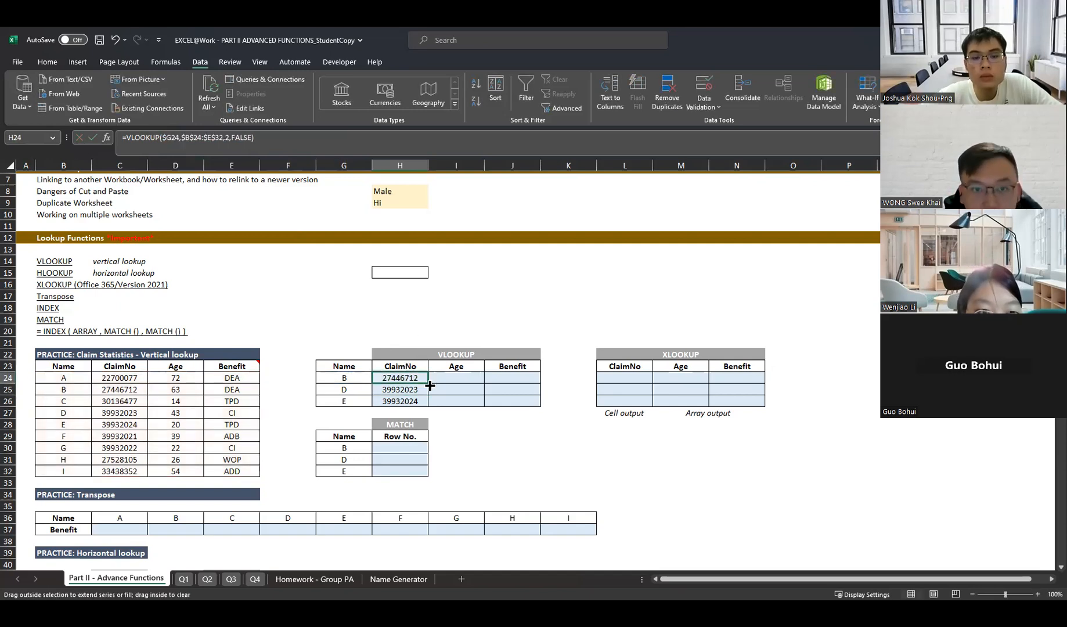
left_click_drag(430, 393, 429, 400)
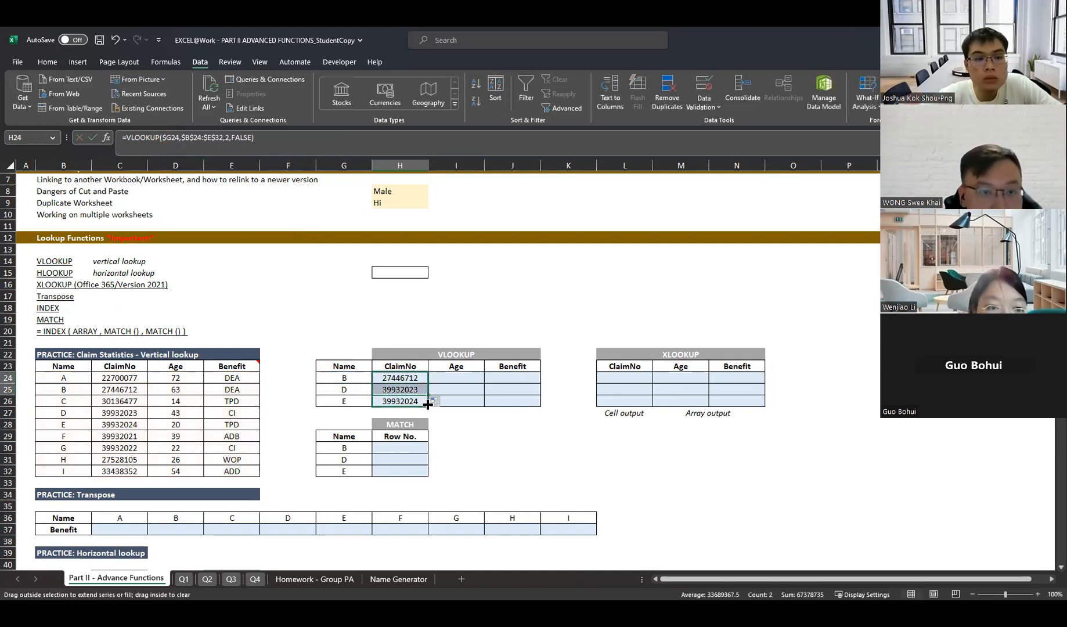
- Enter A in G25 and check the references of the filled formulas in H25 and H26
left_click(356, 391)
type("A")
key("Return")
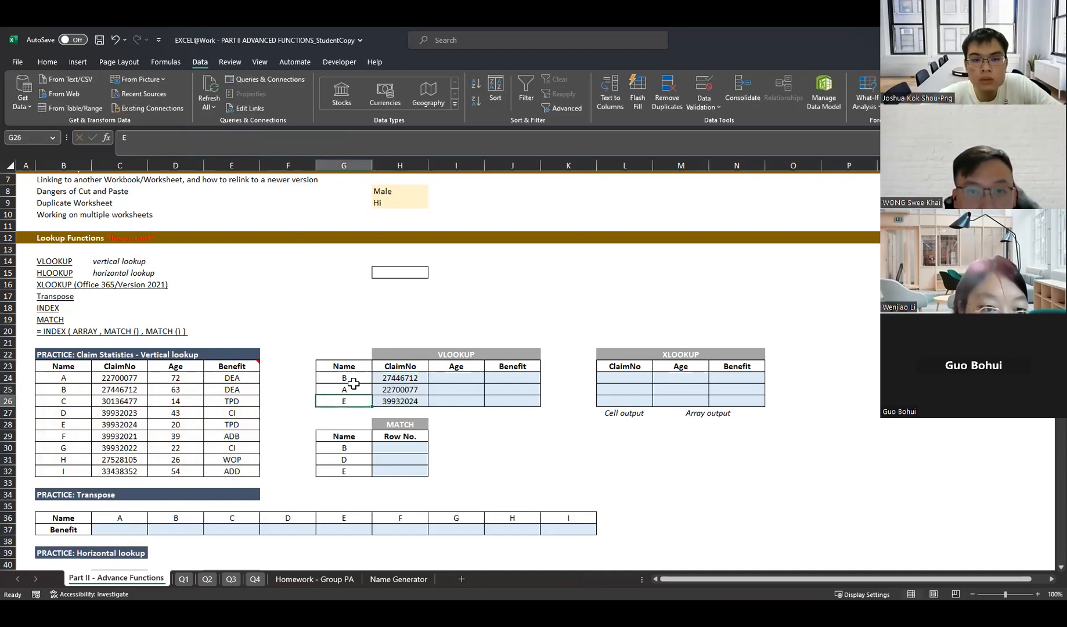
left_click(400, 390)
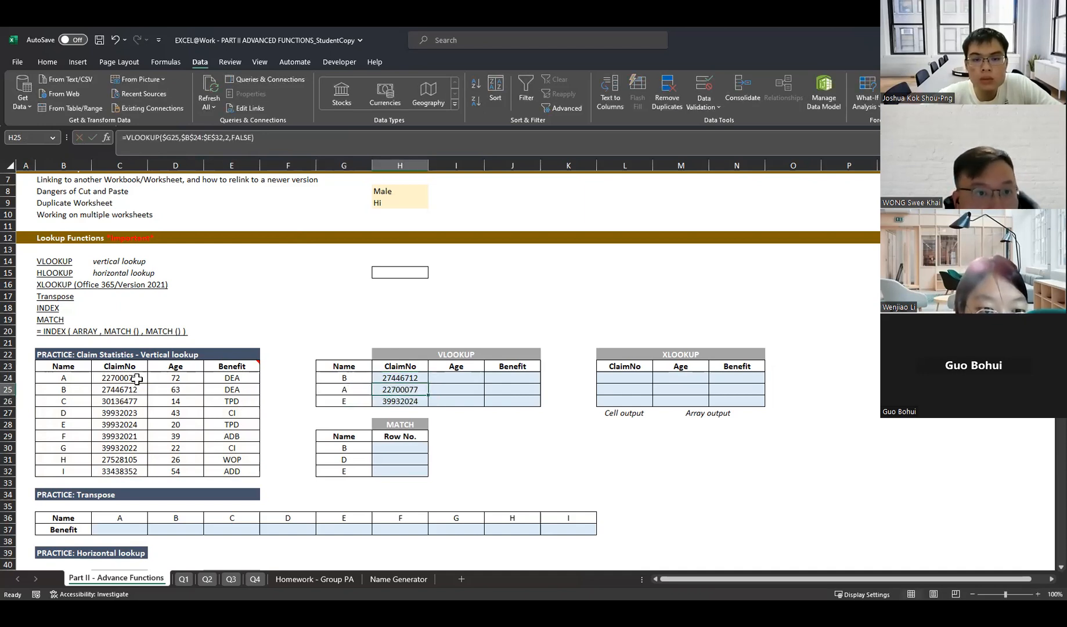
double_click(395, 402)
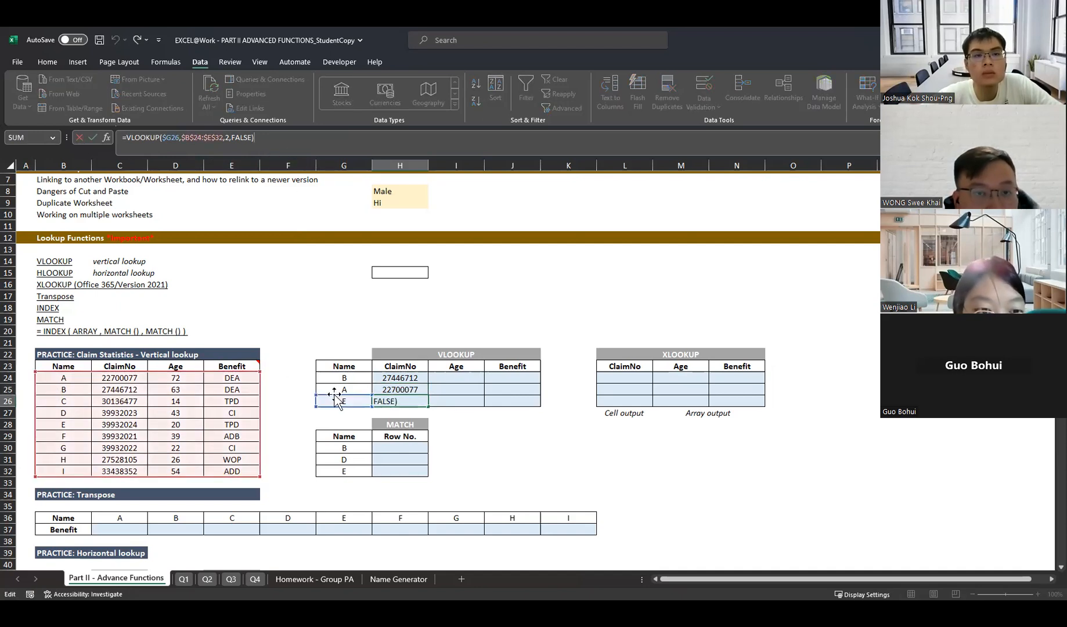
key("Escape")
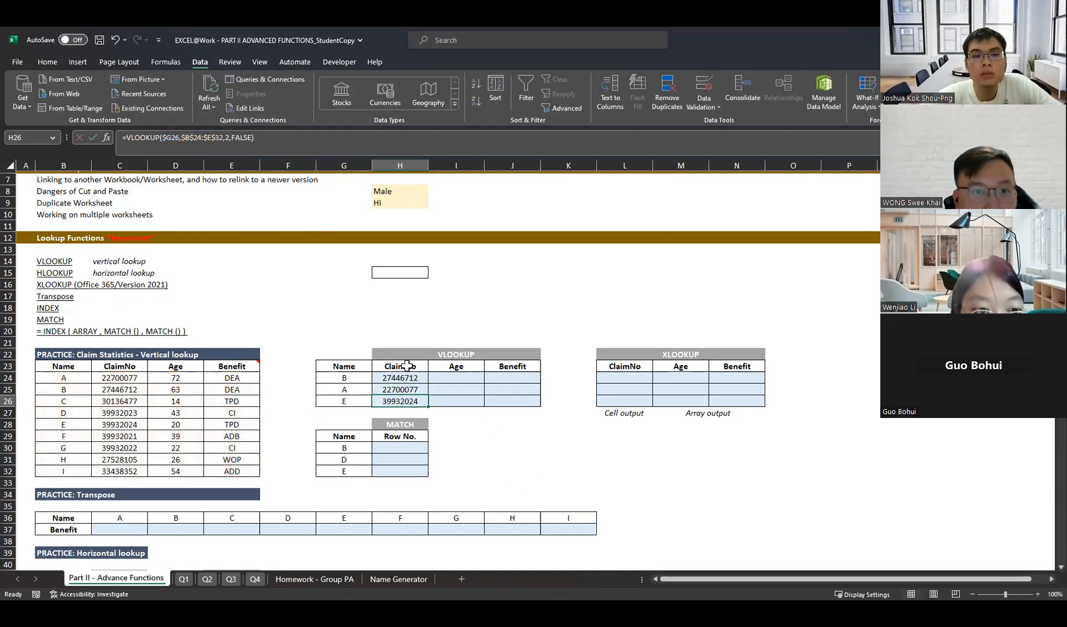
- Fill the VLOOKUP formula from H24 across to J24 and set the column index in I24 to 3 for Age
left_click(409, 378)
left_click_drag(428, 383, 529, 384)
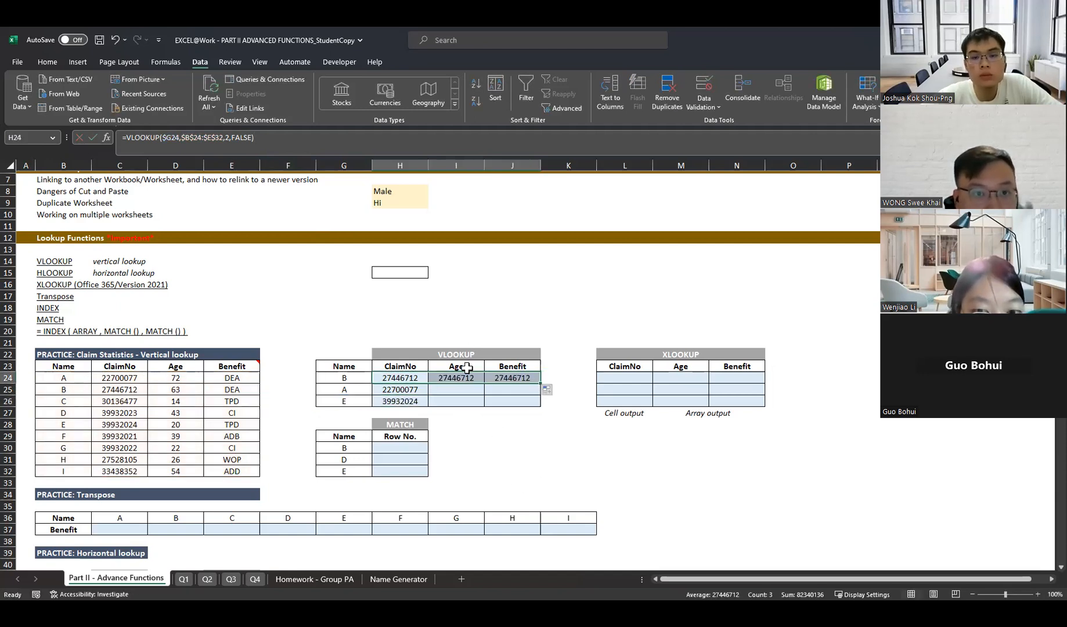
left_click(469, 377)
left_click(229, 139)
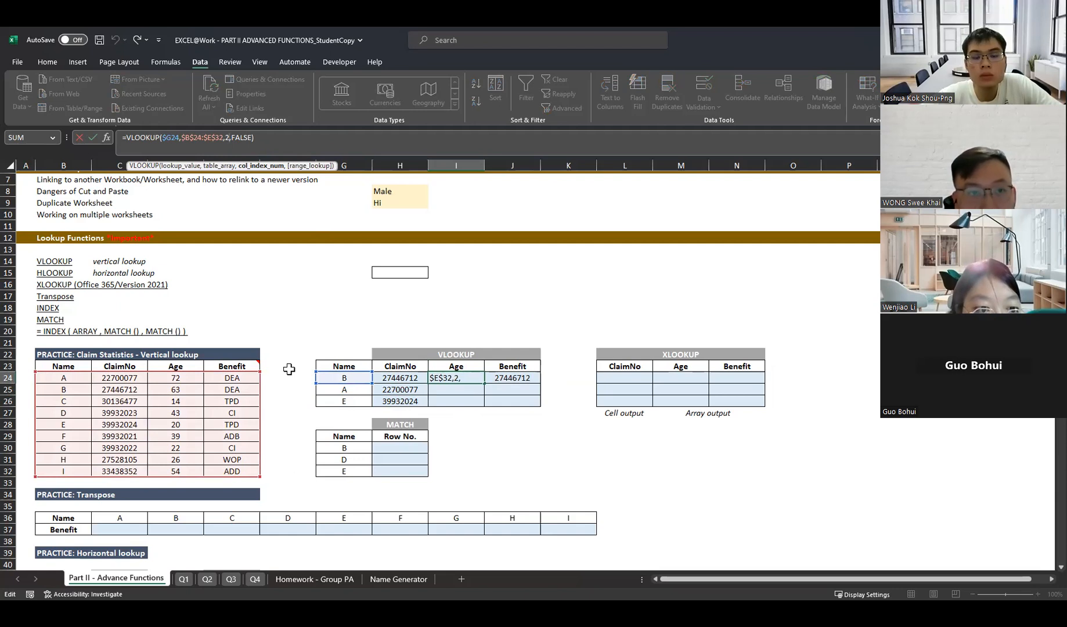
key("BackSpace")
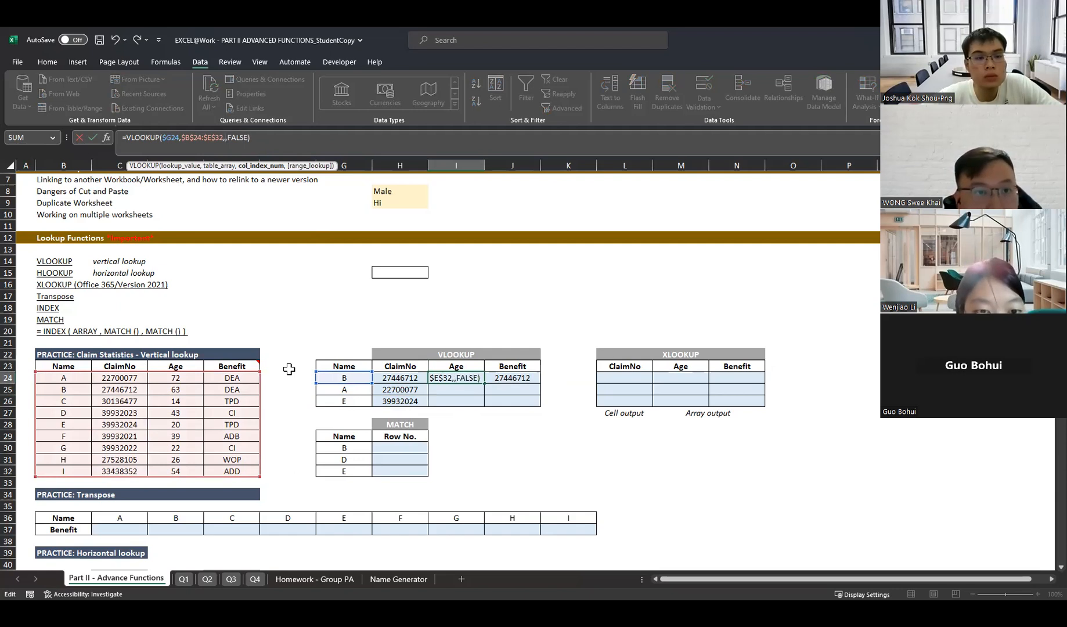
type("3")
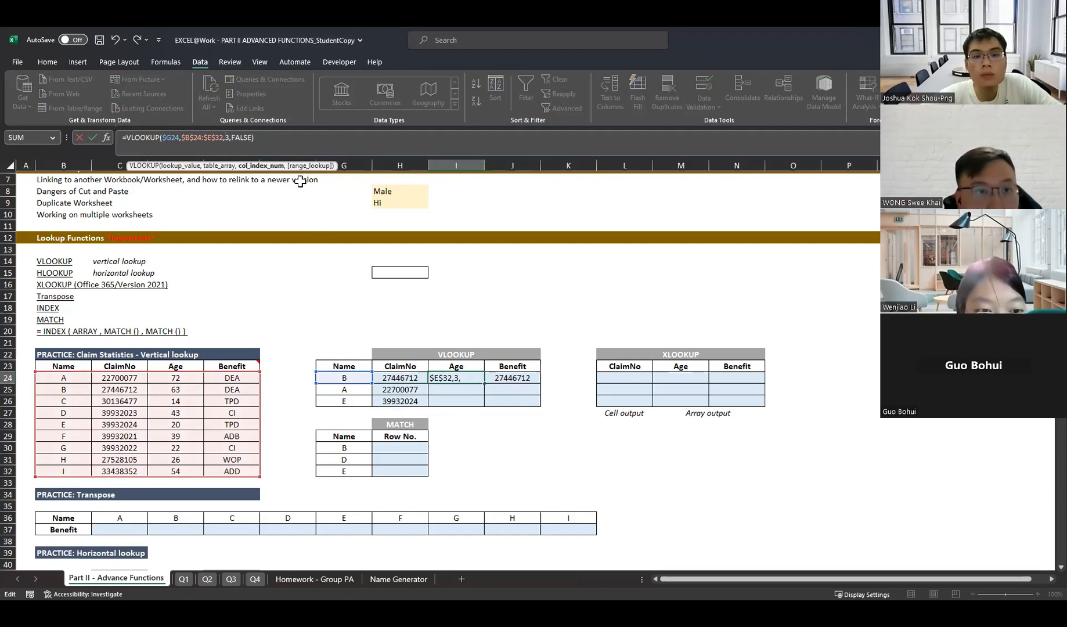
key("ctrl+Return")
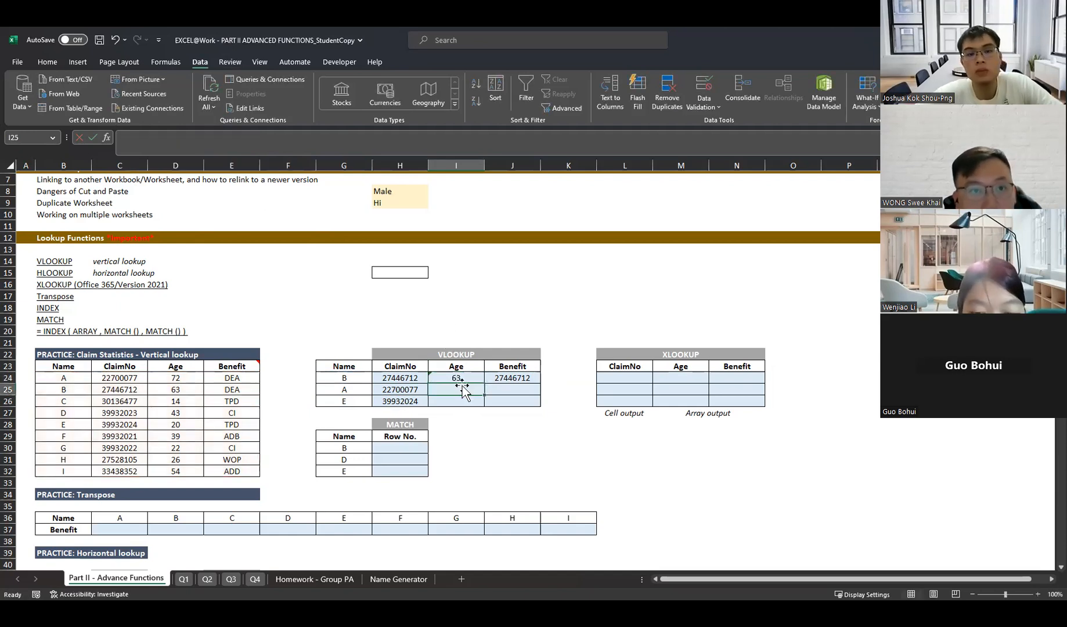
- Set the column index in J24 to 4 for Benefit and fill I24:J24 down to row 26
left_click(529, 380)
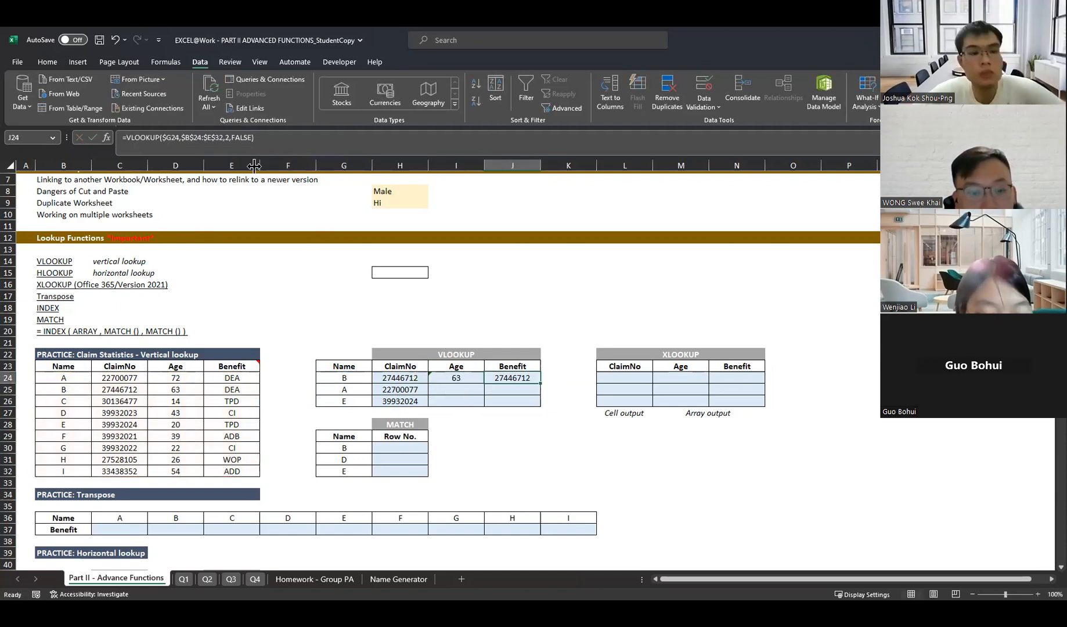
left_click(232, 138)
key("BackSpace")
type("4")
key("Return")
left_click_drag(441, 378, 543, 408)
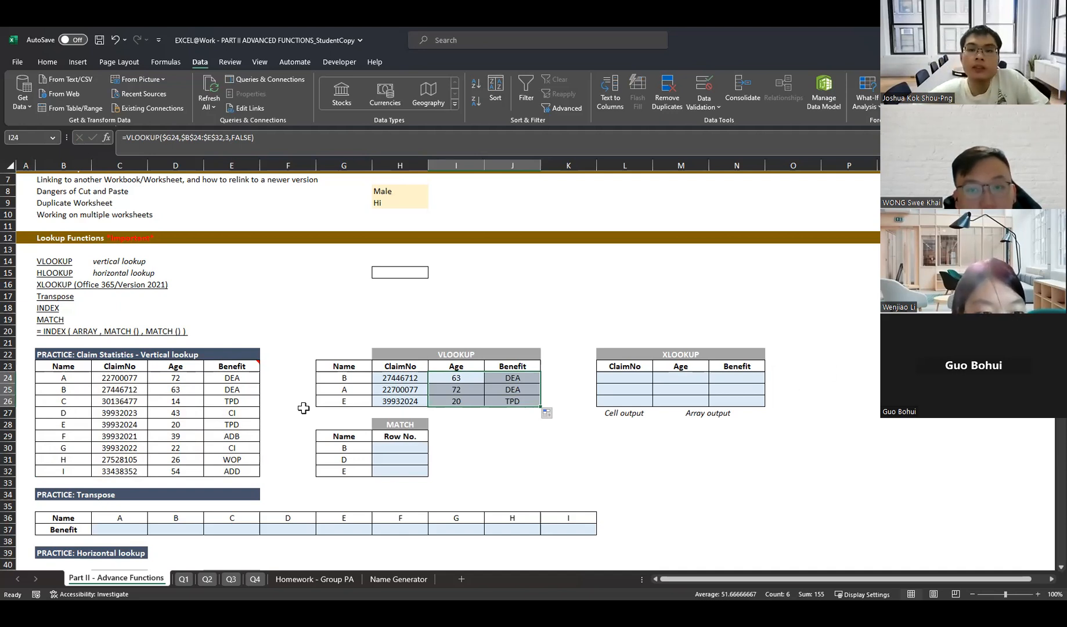
- Try a duplicate source name by entering A in B26, and undo the entry
left_click(63, 424)
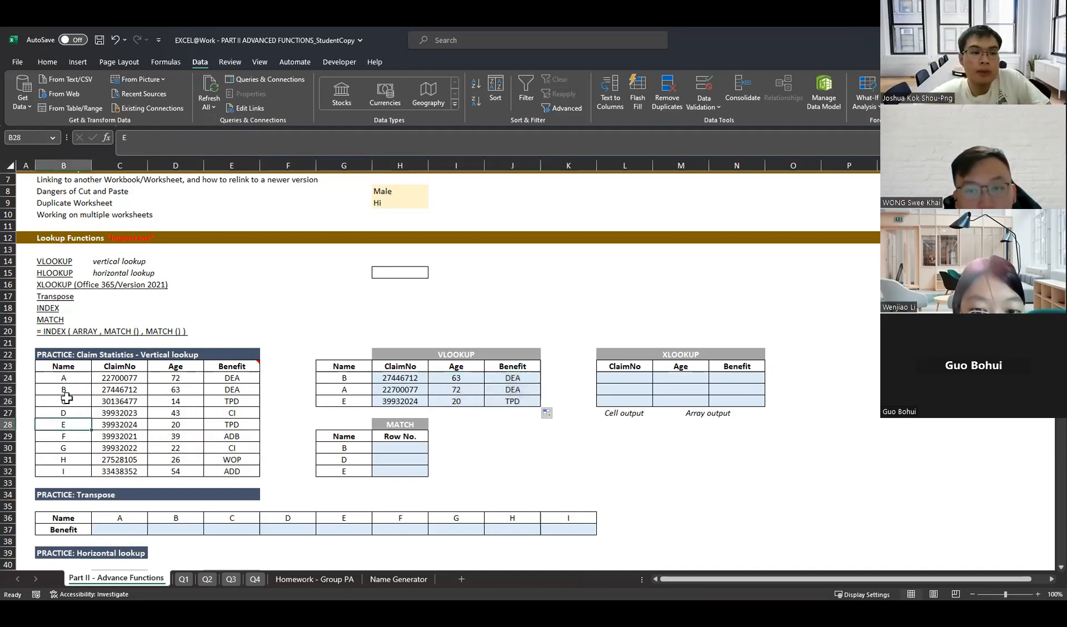
left_click(68, 400)
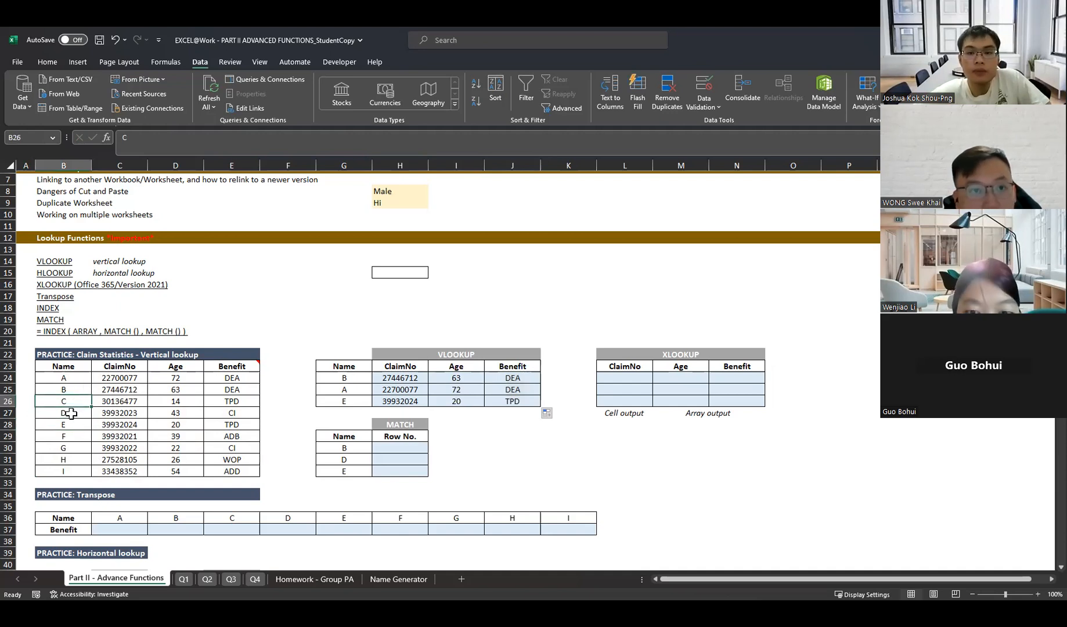
type("A")
left_click(239, 415)
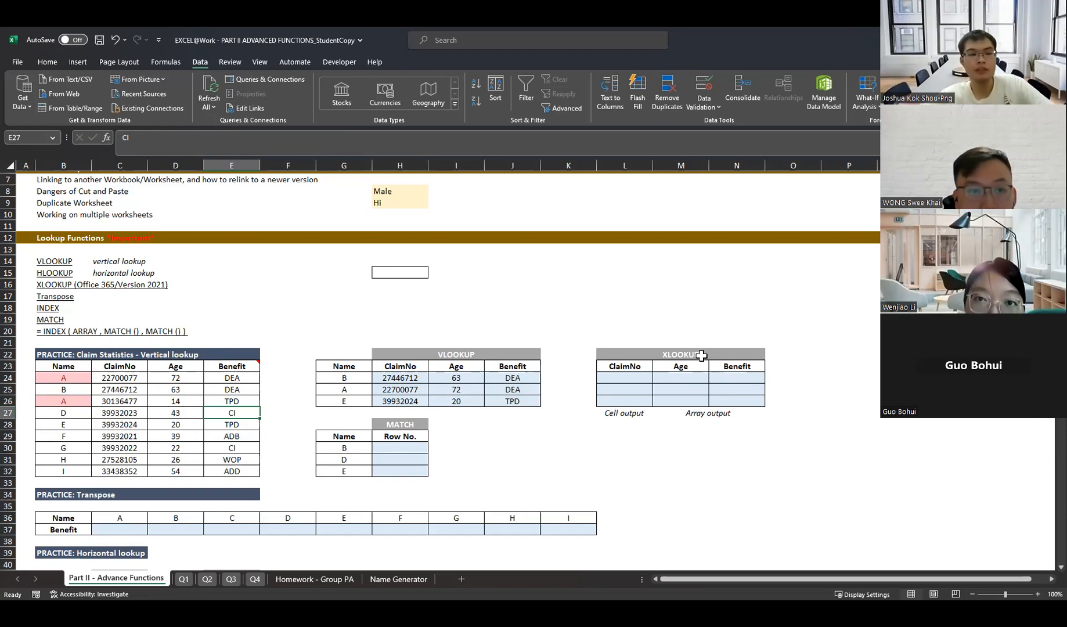
left_click(699, 353)
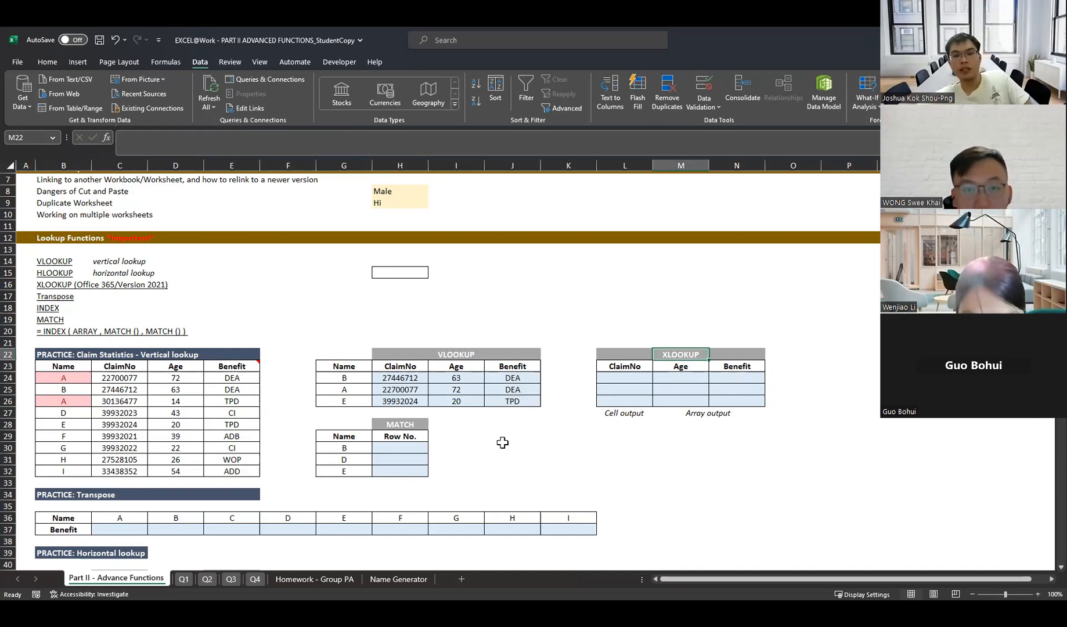
key("ctrl+z")
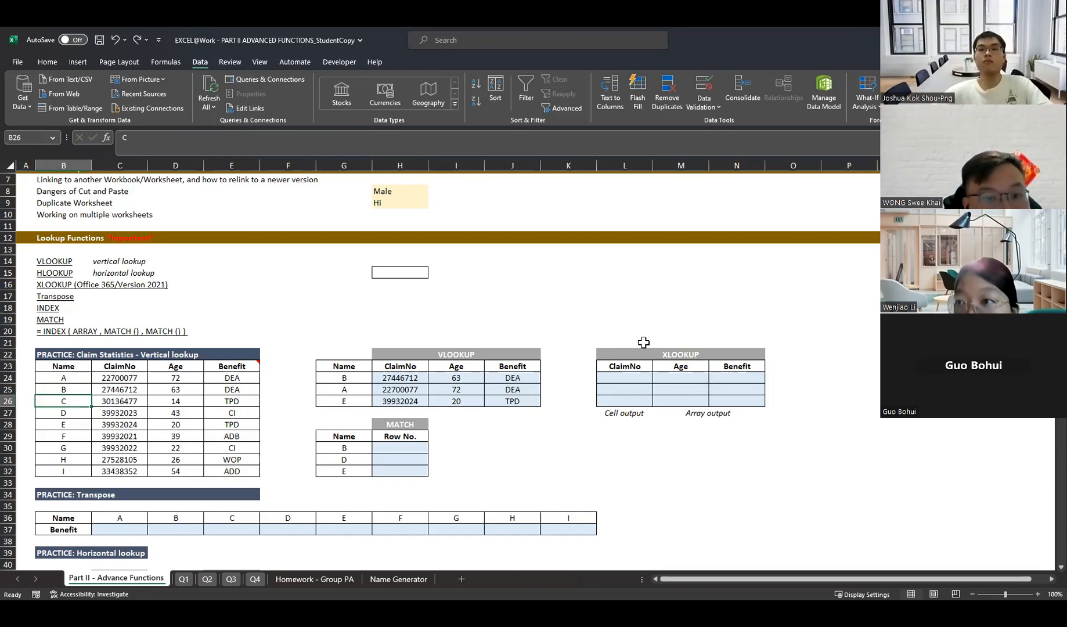
- Review the VLOOKUP formulas in I25 and H24, focusing on the hardcoded column index number in H24
left_click(407, 368)
left_click(473, 401)
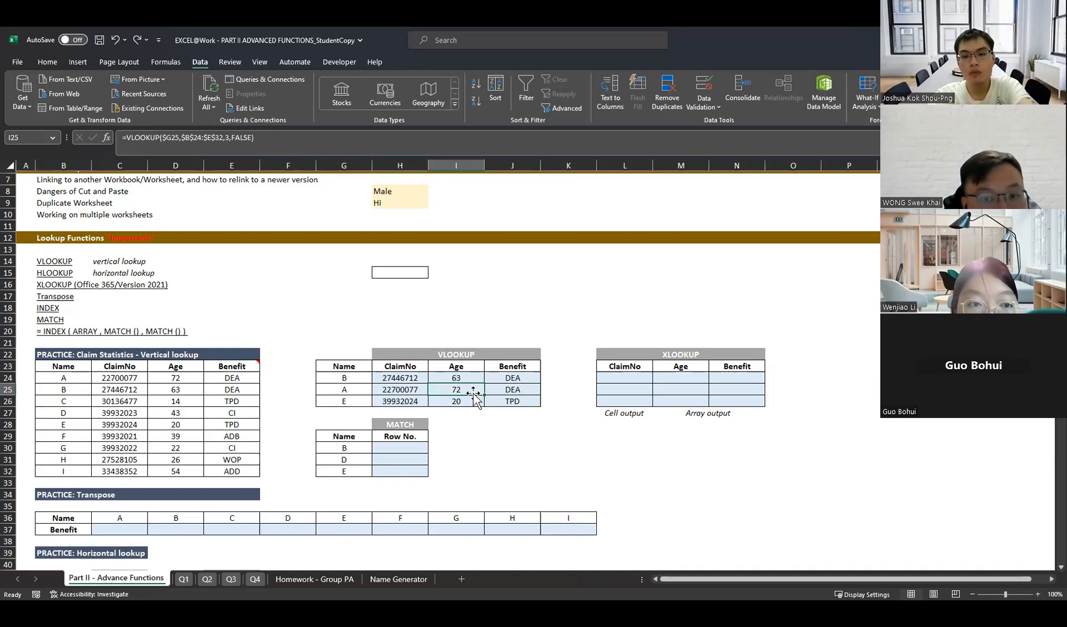
left_click(413, 380)
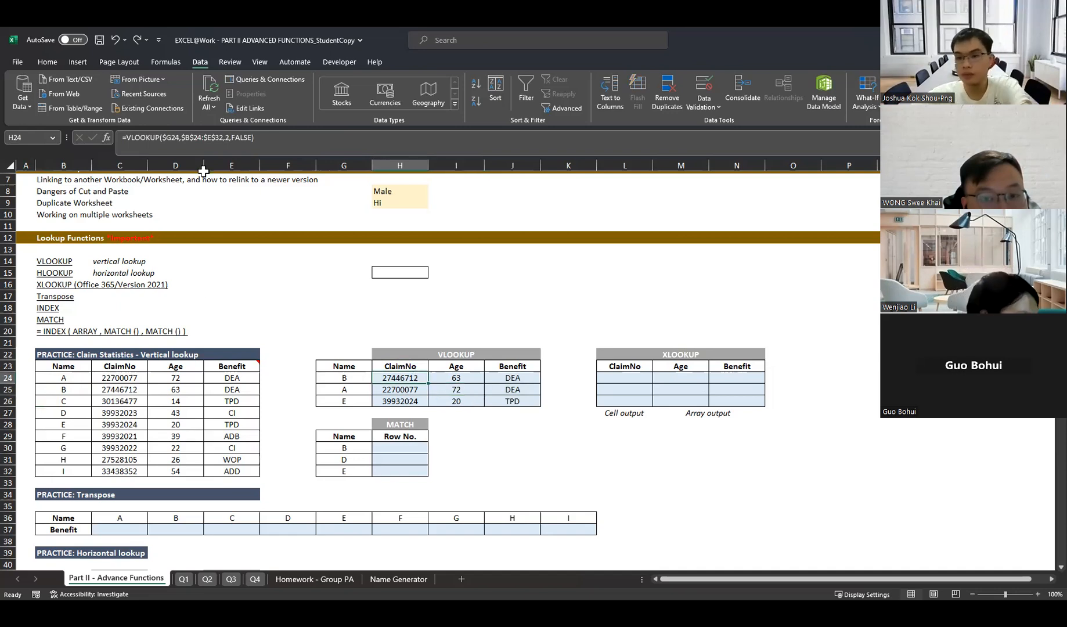
left_click(229, 145)
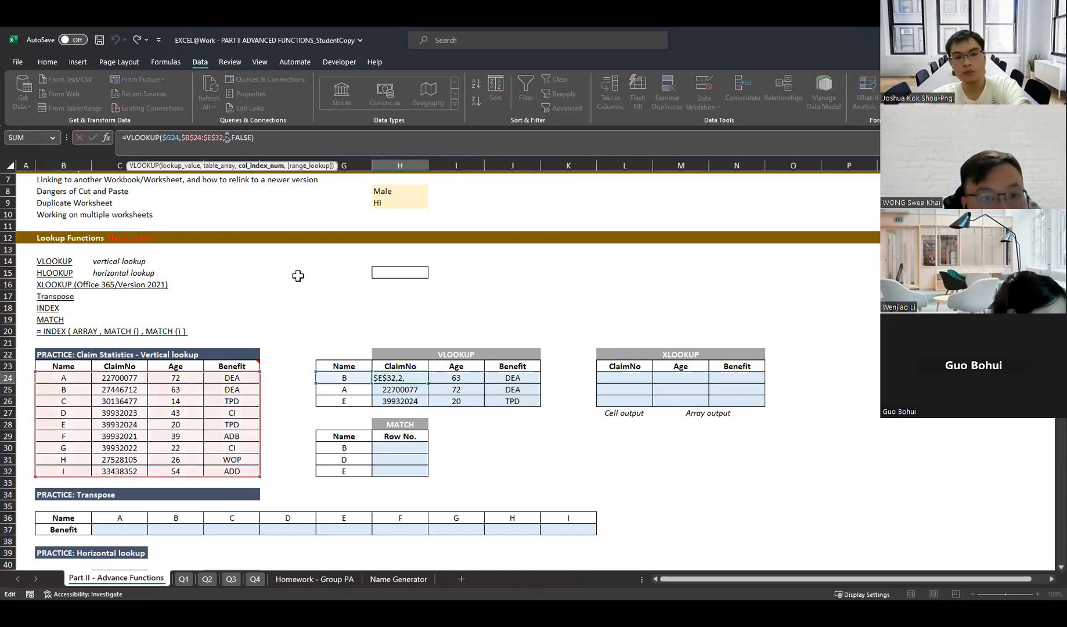
key("Escape")
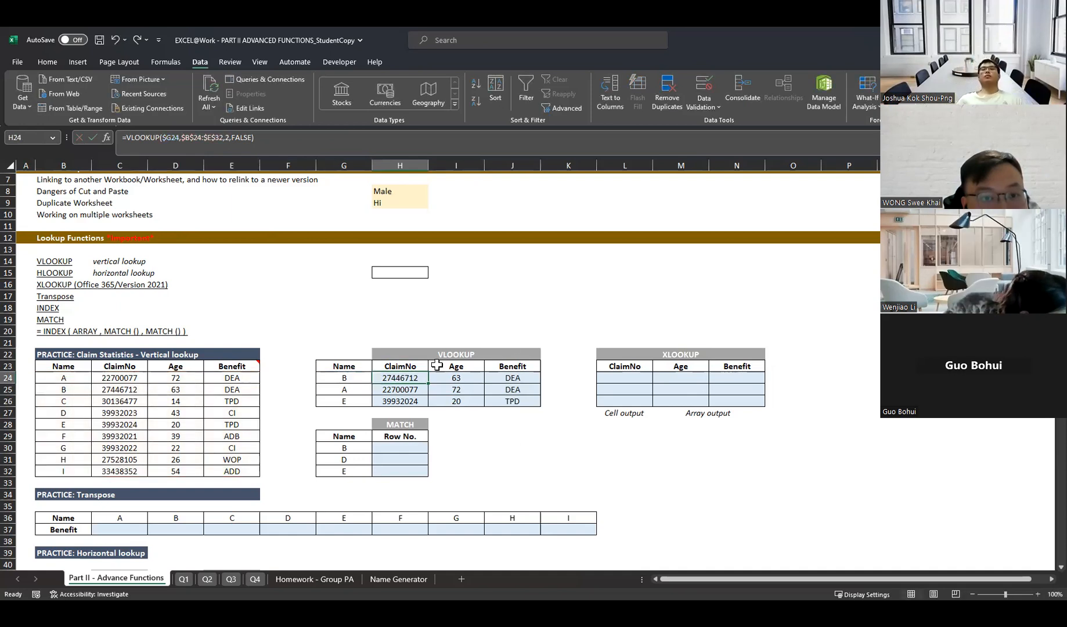
- Start an XLOOKUP formula in L24 with $G24 as the lookup value
left_click(645, 378)
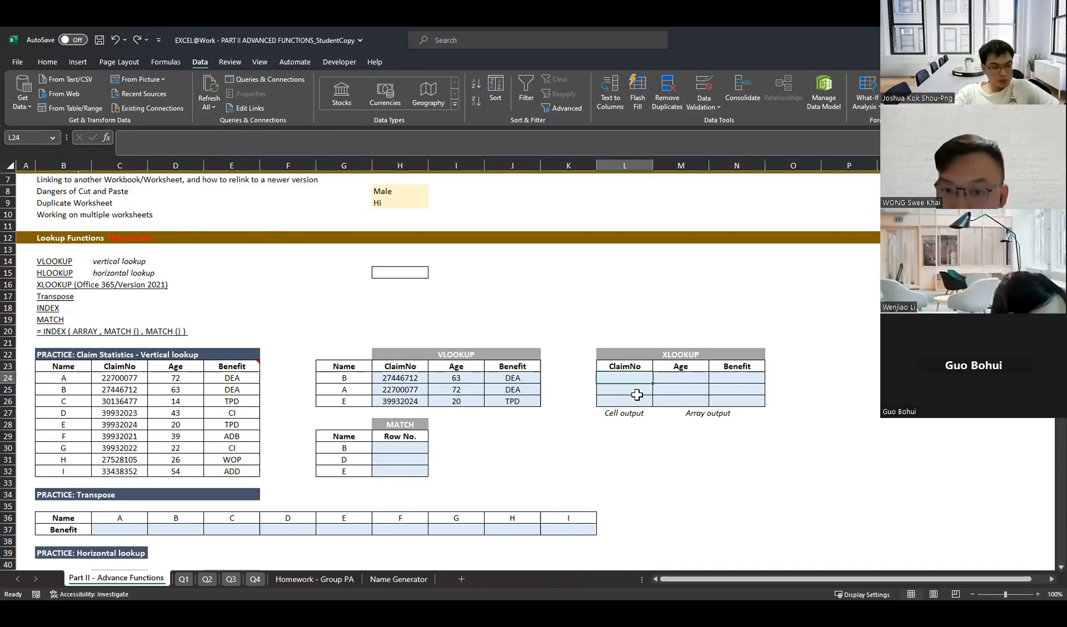
left_click(632, 368)
left_click(633, 378)
type("=")
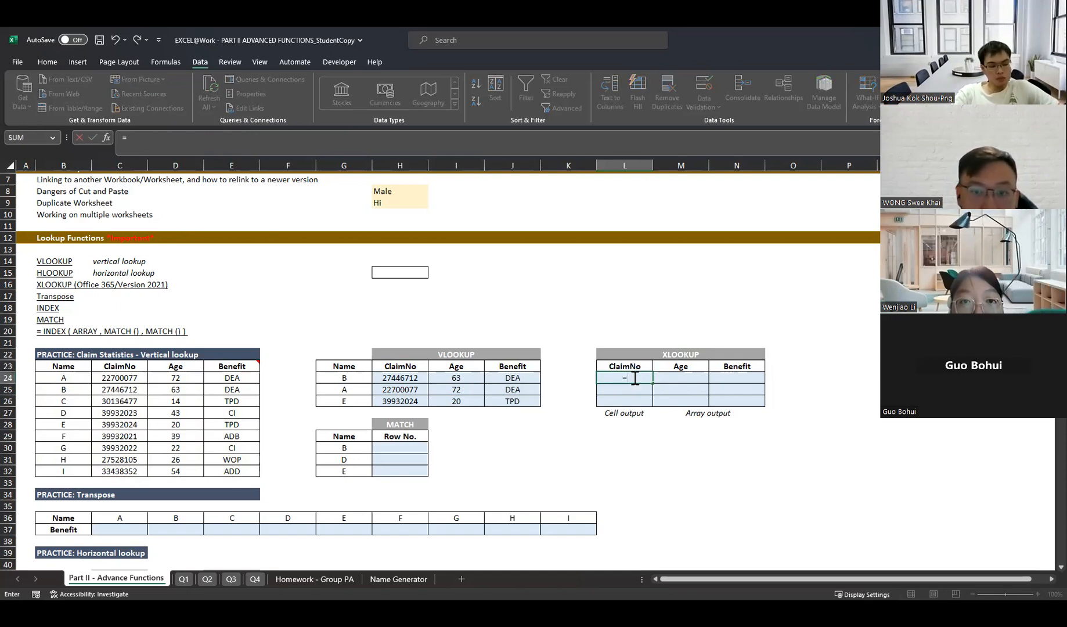
type("x")
key("Down")
key("Tab")
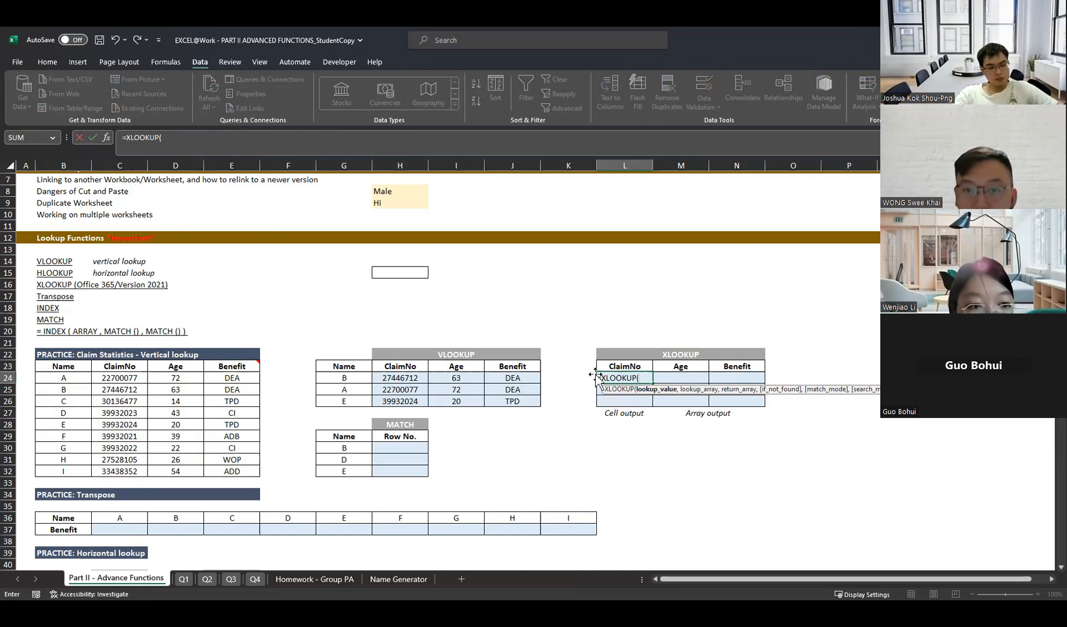
left_click(349, 377)
key("F4")
key("F4")
key("F4")
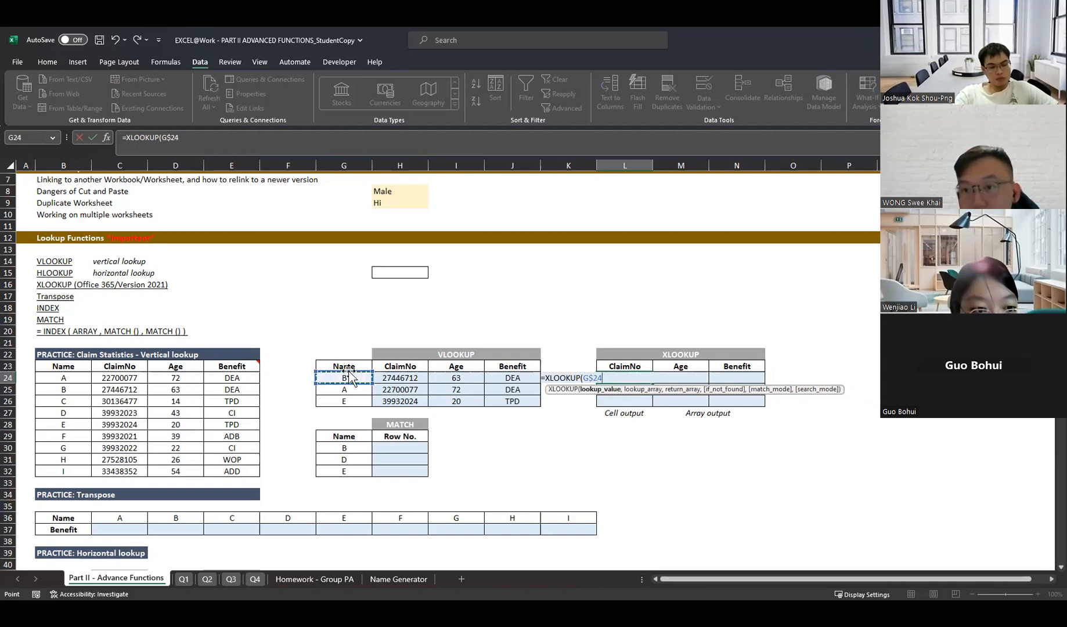
- Set the lookup array of the L24 XLOOKUP to the absolute Name range $B$24:$B$32
type(",")
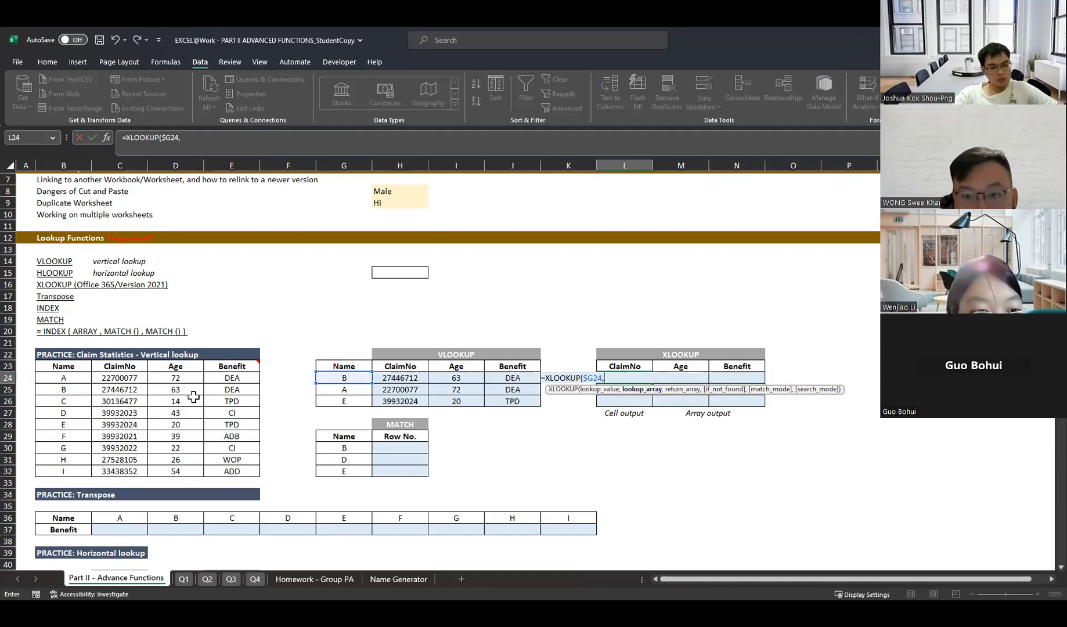
left_click(73, 377)
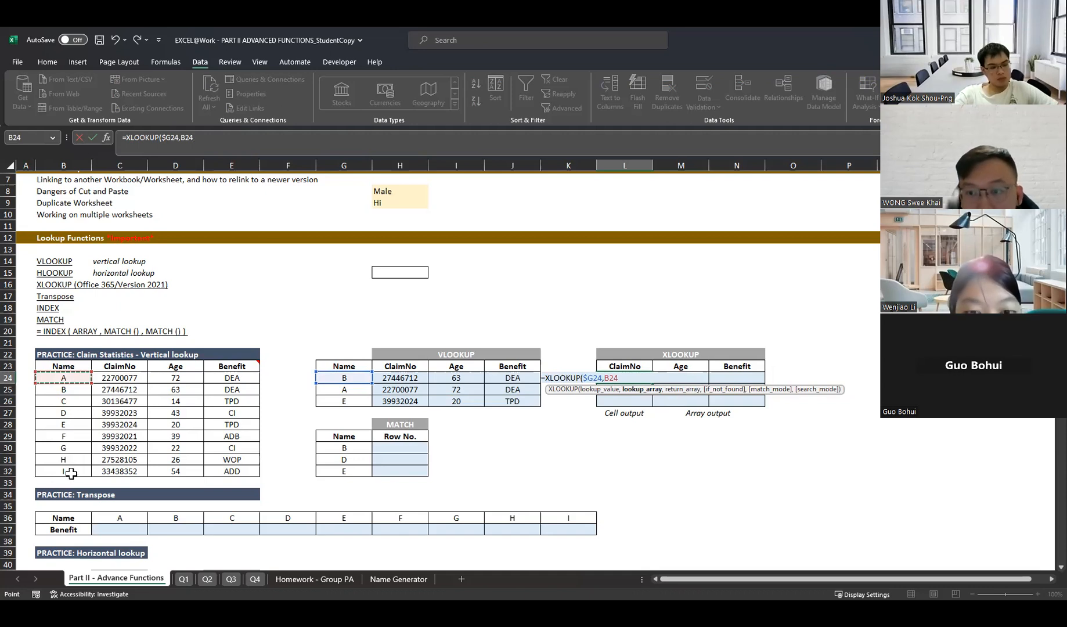
key("ctrl+shift+Down")
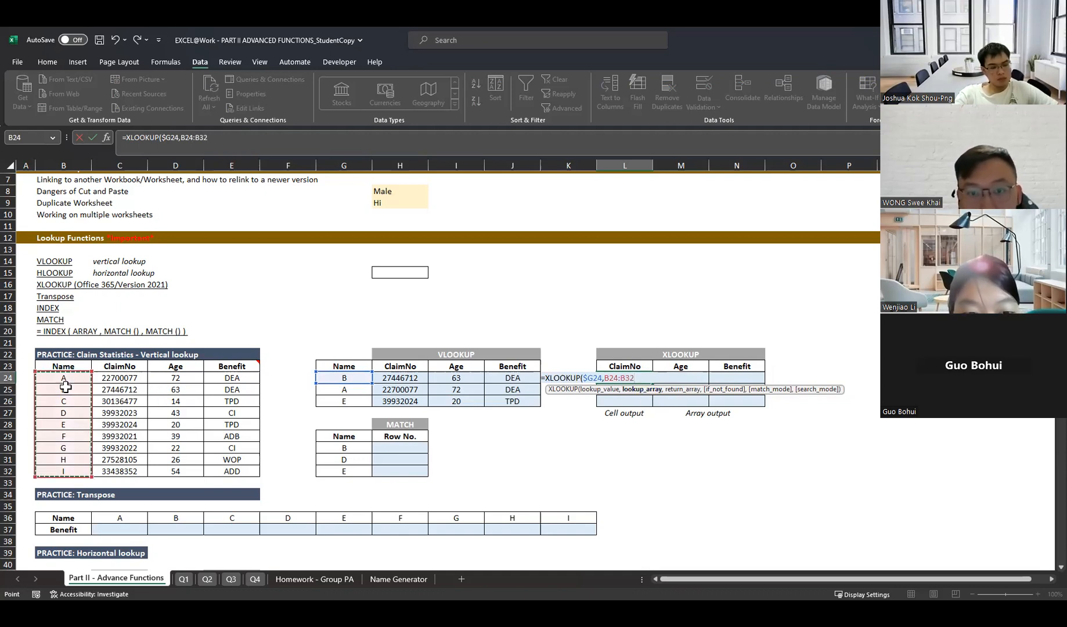
key("F4")
type(",")
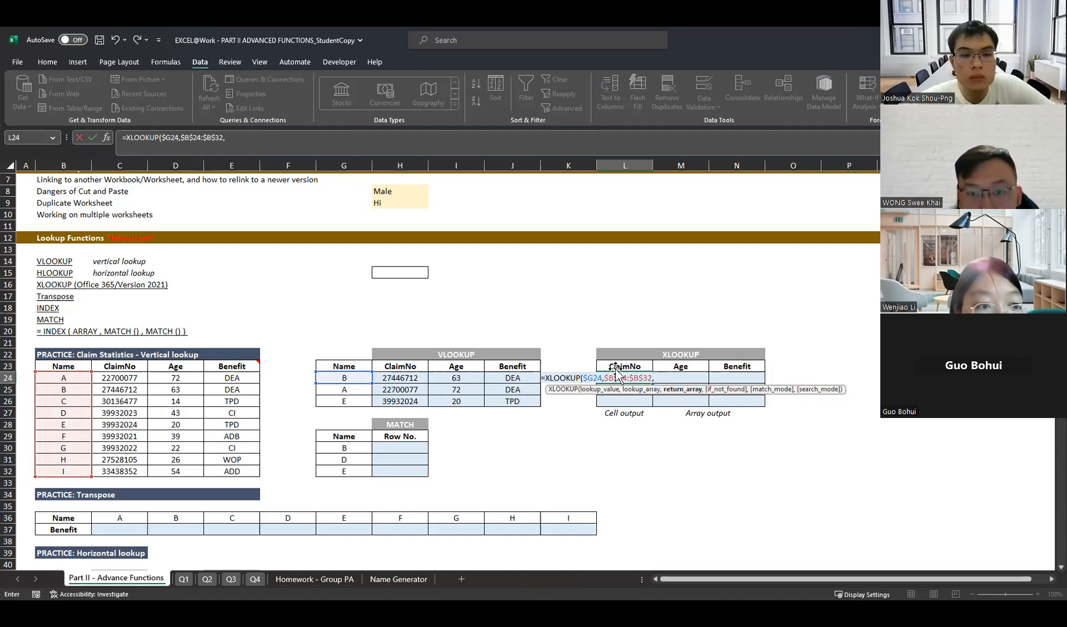
- Set the return array of the L24 XLOOKUP to the absolute ClaimNo range $C$24:$C$32 and commit the formula
left_click(134, 379)
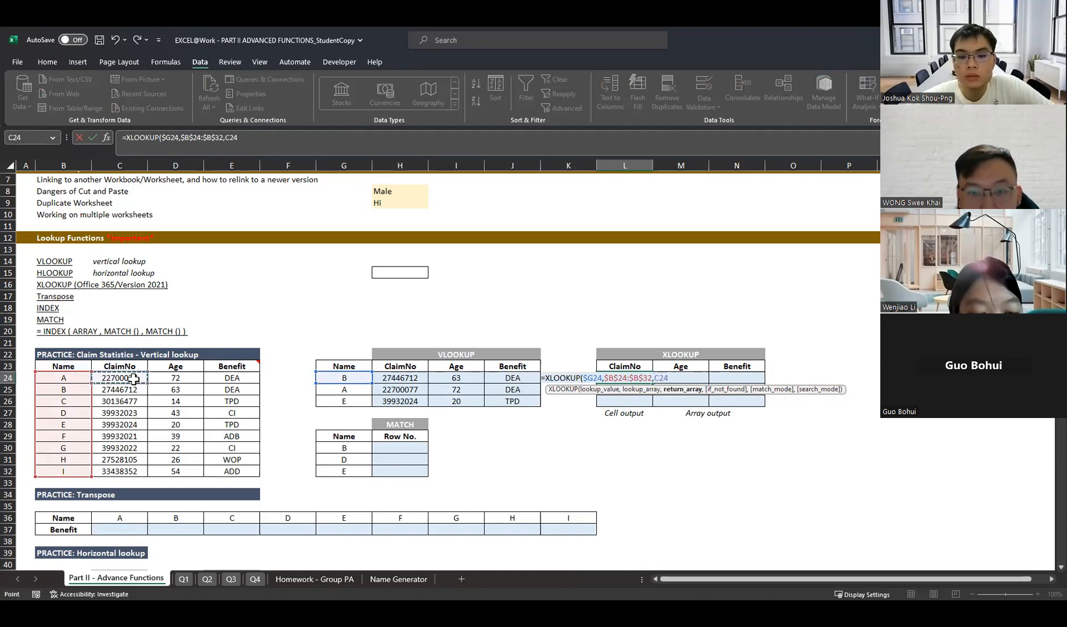
left_click_drag(133, 475, 133, 474)
key("F4")
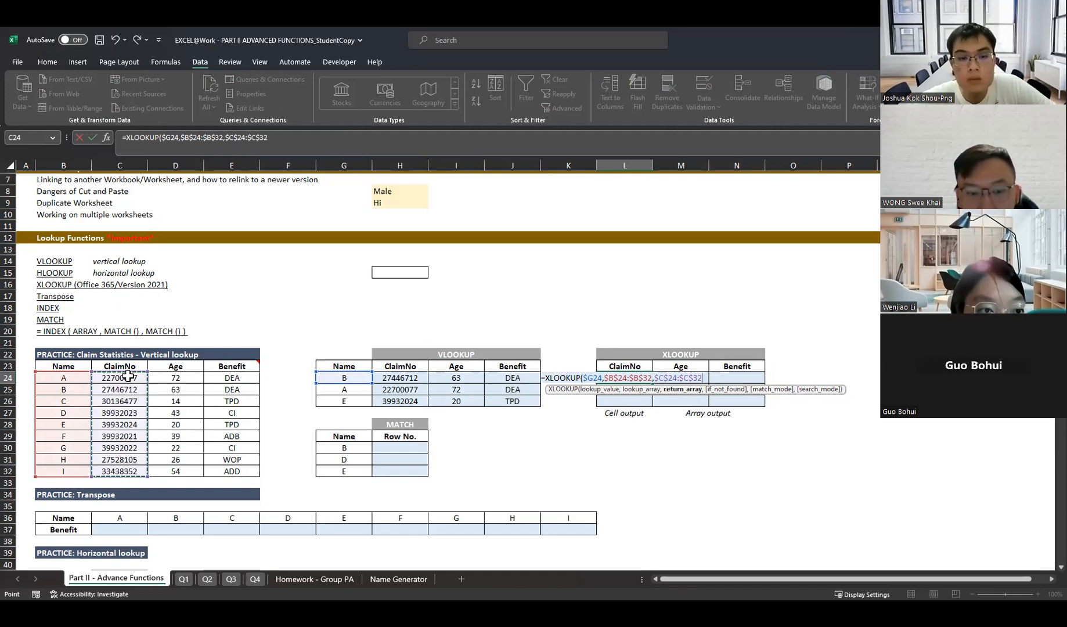
type(",")
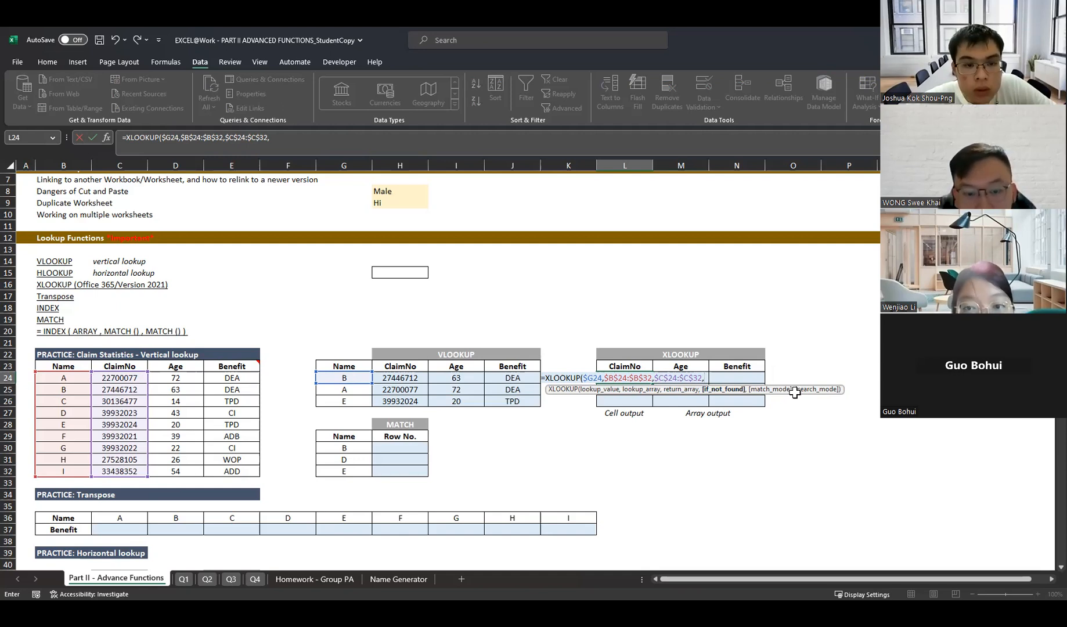
key("Return")
key("Up")
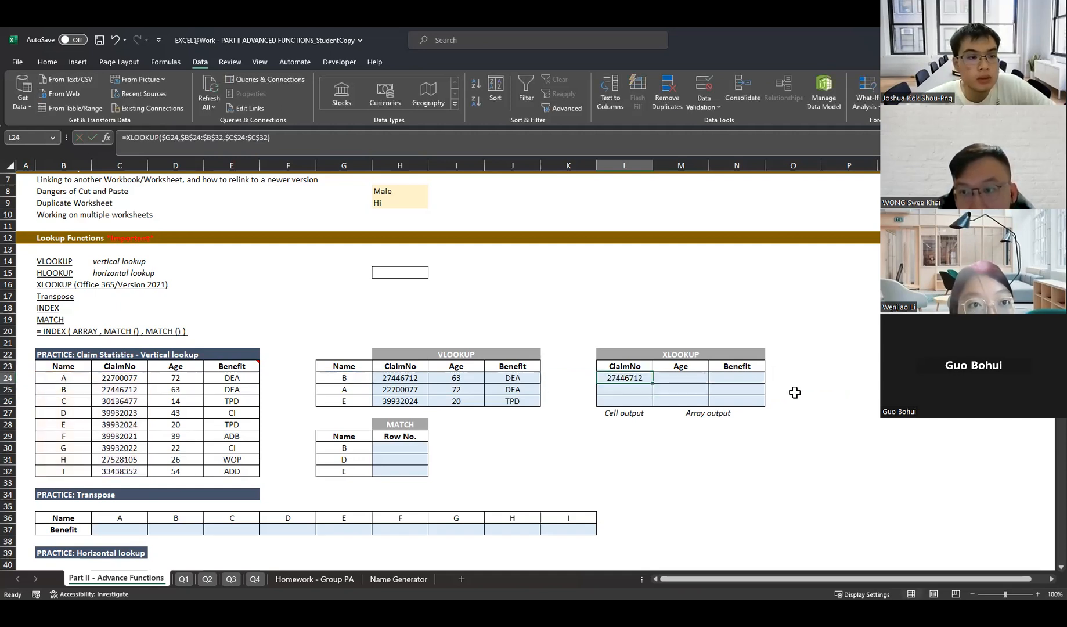
- Extend the XLOOKUP in L24 with an empty if_not_found argument, match mode 0 for exact match and search mode 1 for first-to-last
left_click(322, 141)
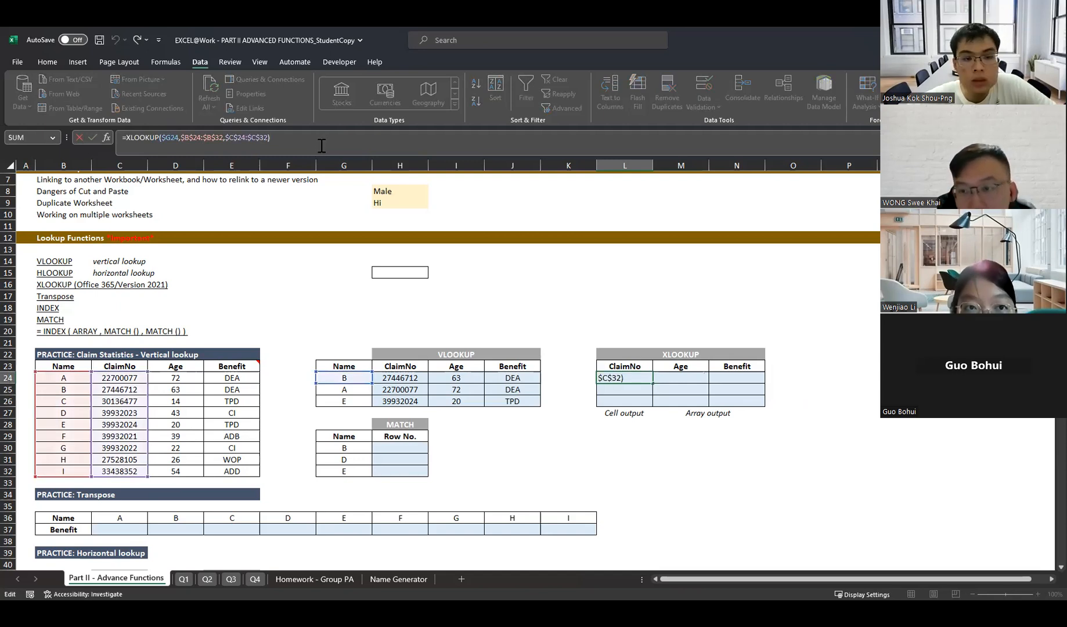
key("BackSpace")
key("BackSpace")
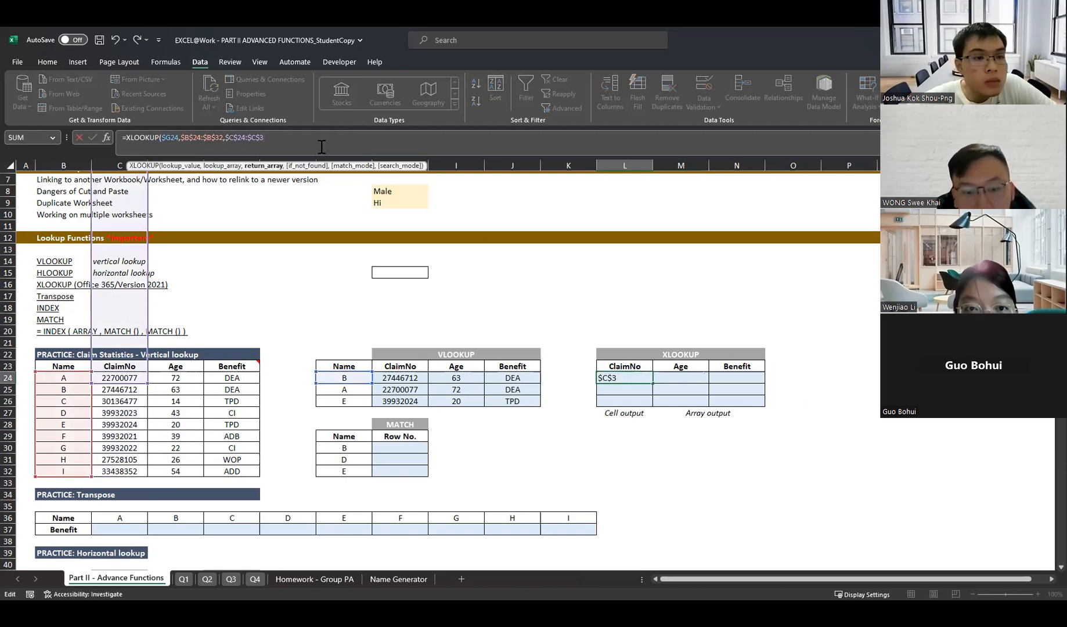
type("3")
key("BackSpace")
type("2")
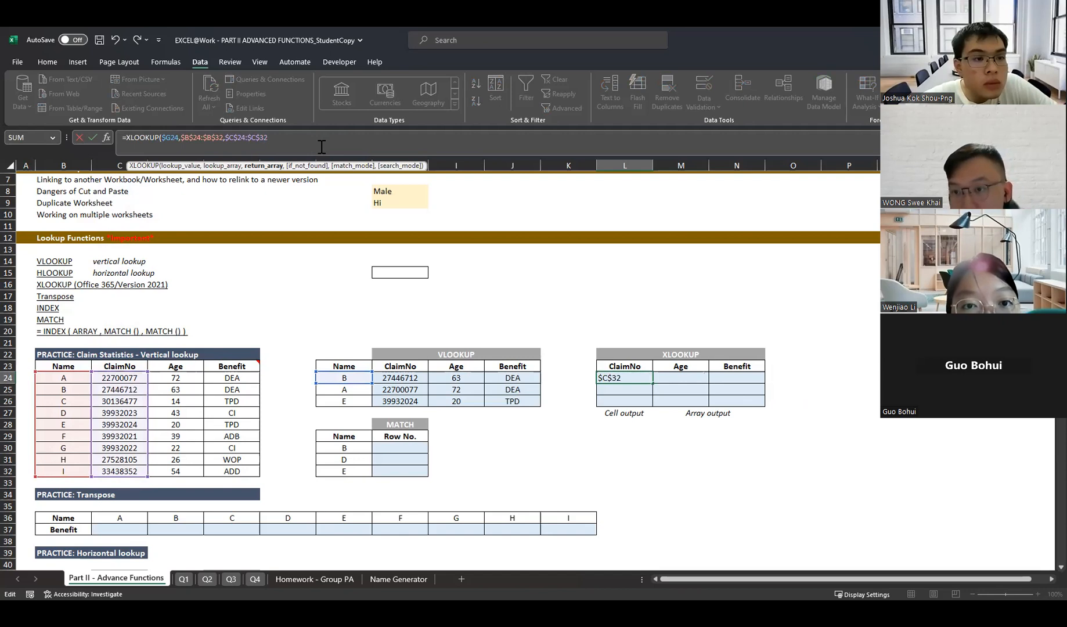
type(",")
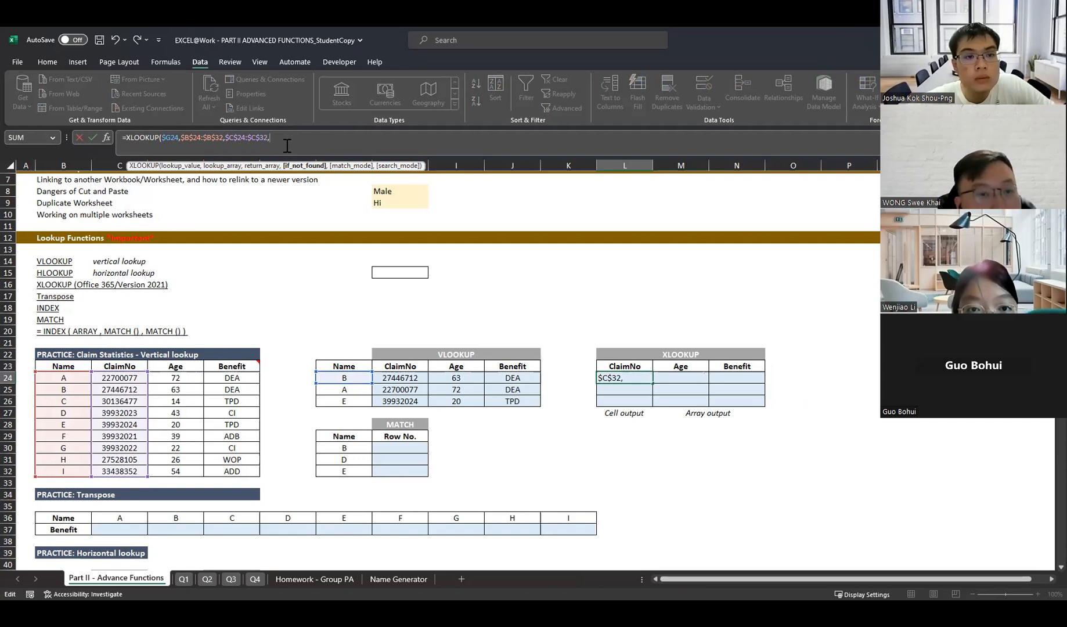
type(",")
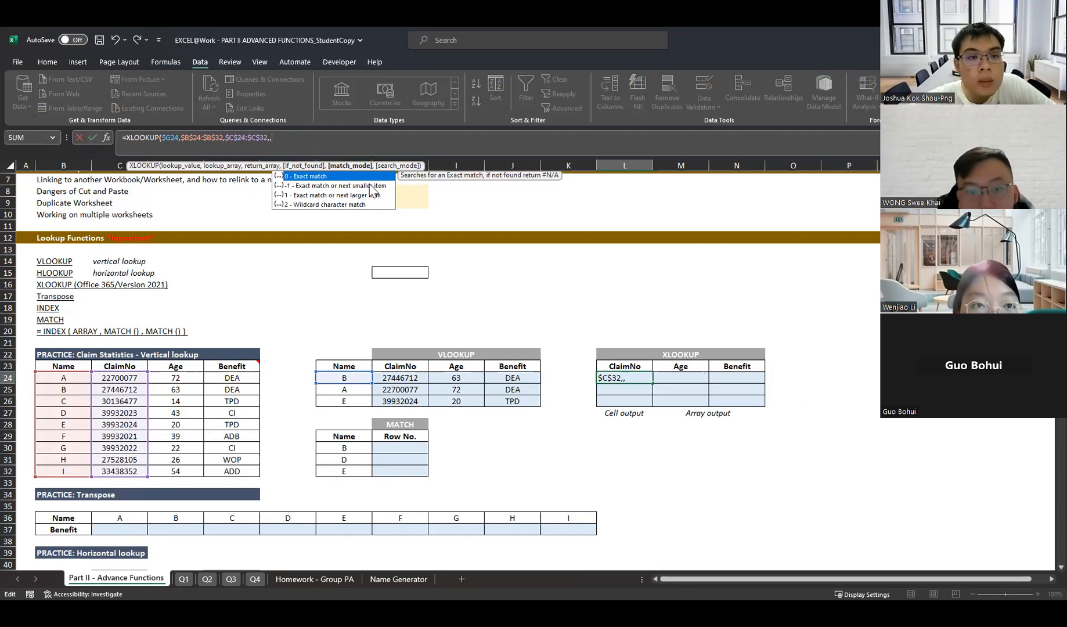
type("0")
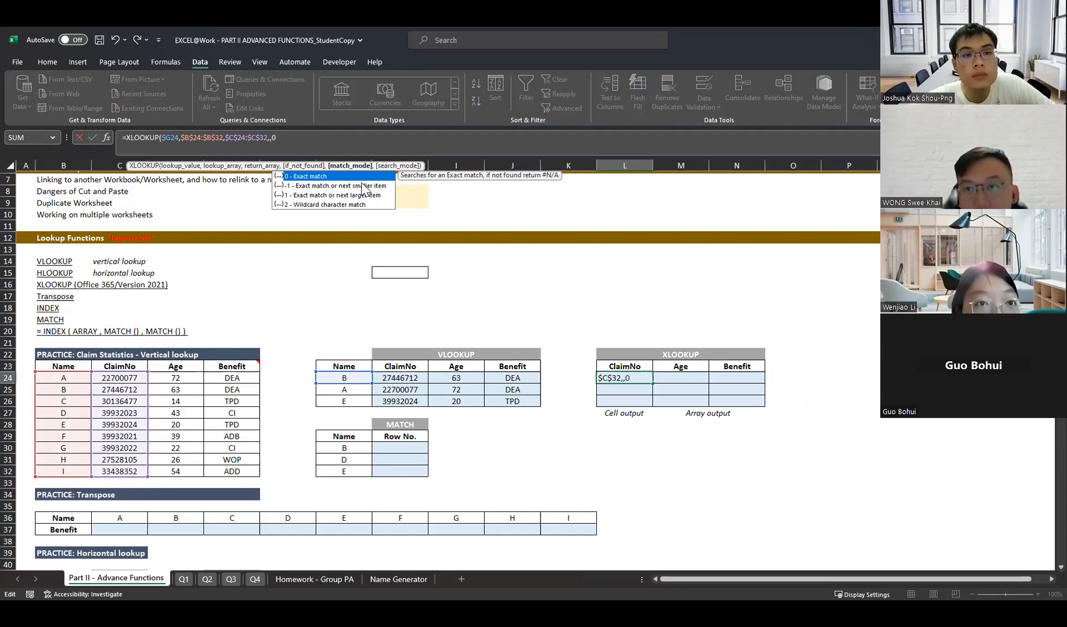
type(",")
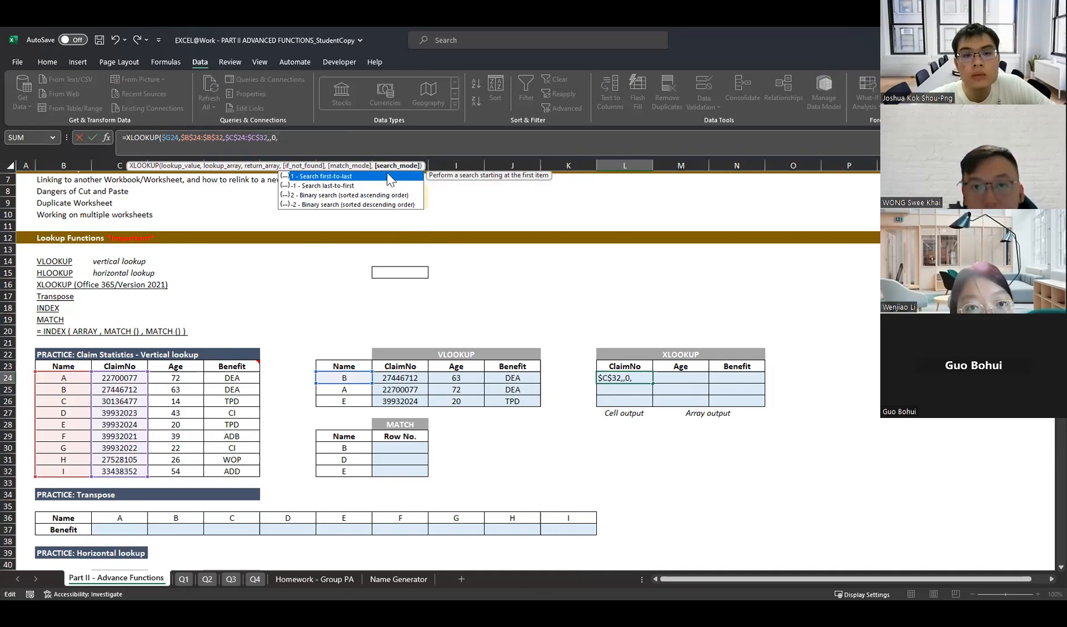
left_click(371, 152)
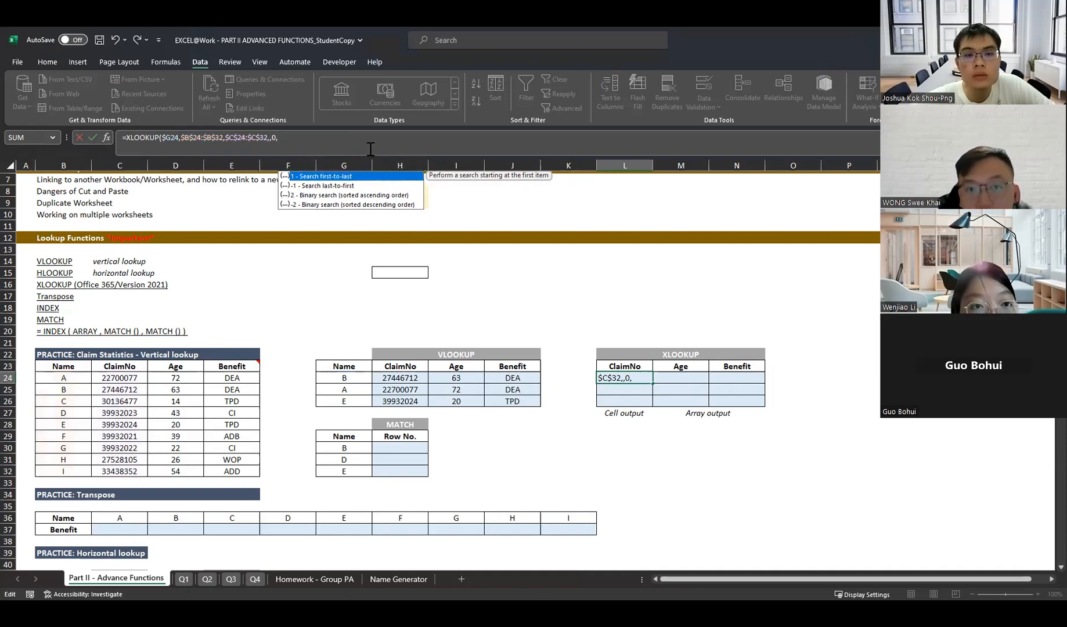
left_click(370, 137)
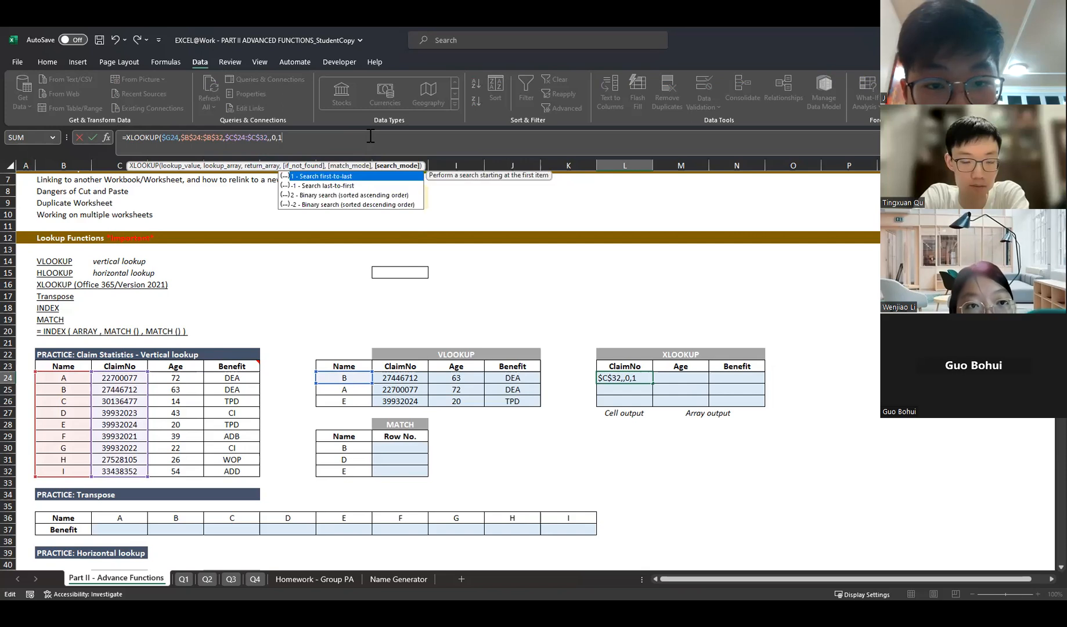
key("Return")
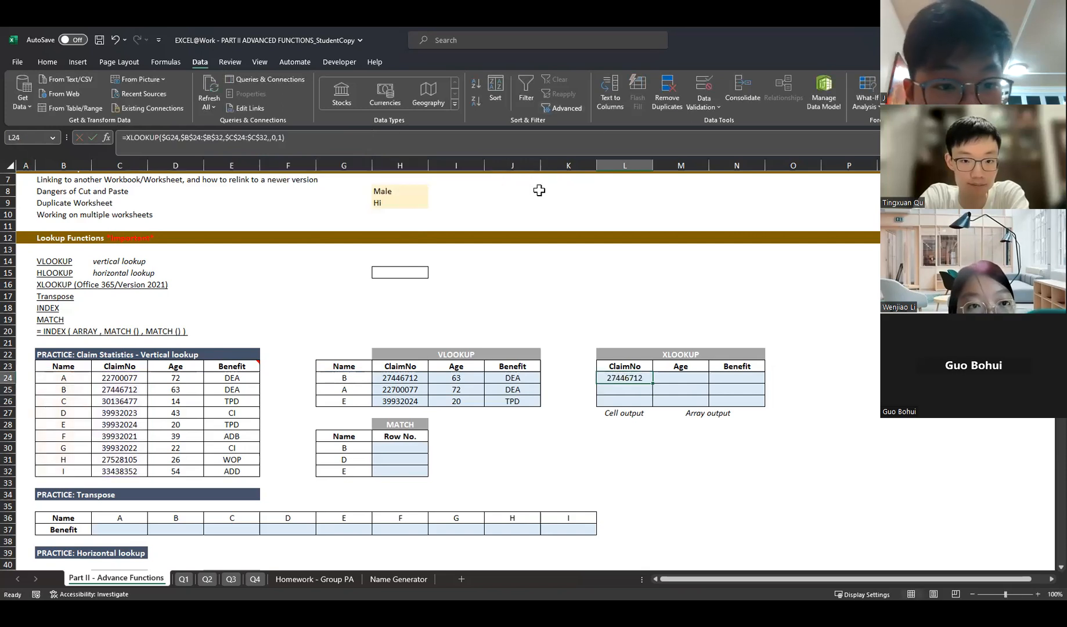
- Fill the ClaimNo XLOOKUP from L24 down to L26
left_click(410, 380)
left_click(617, 378)
left_click_drag(657, 383, 655, 407)
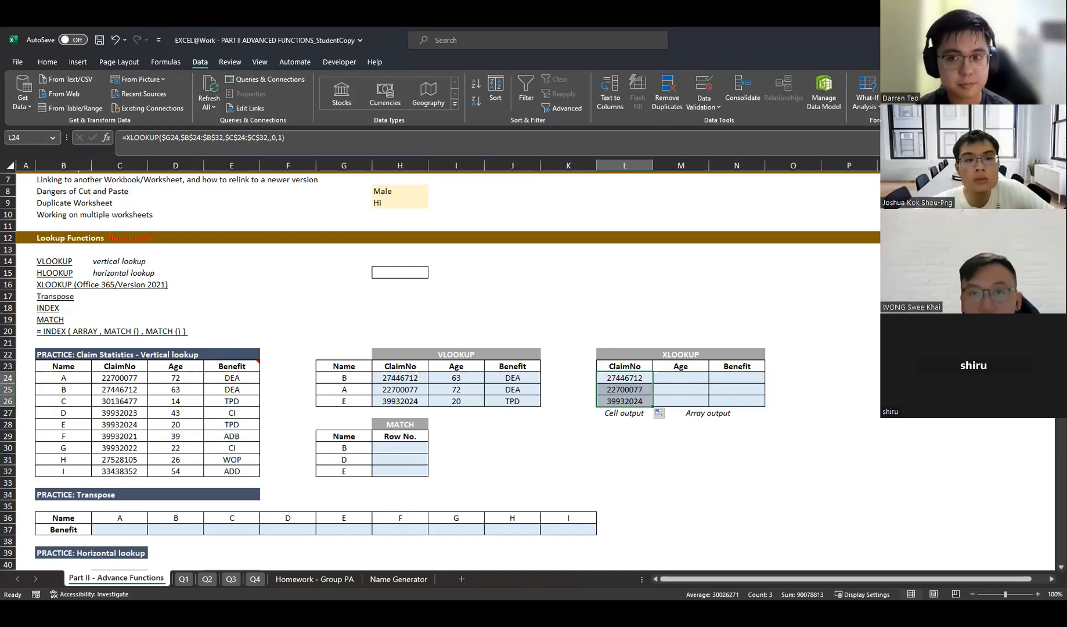
- Start an XLOOKUP formula in M24 with G24 as the lookup value and B24:B32 as the lookup array
left_click(699, 380)
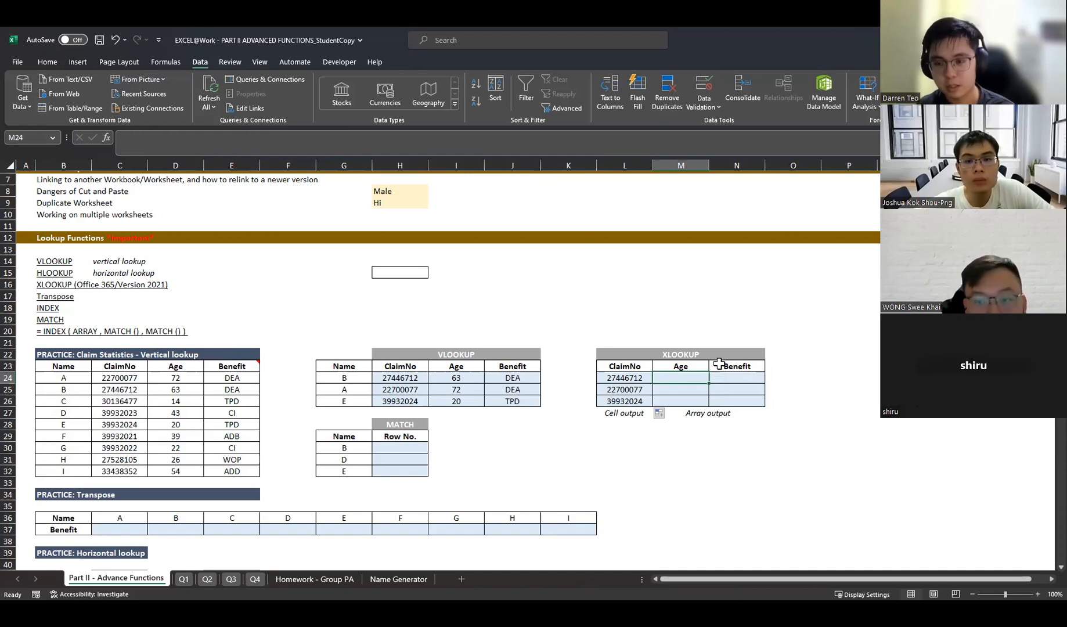
type("=")
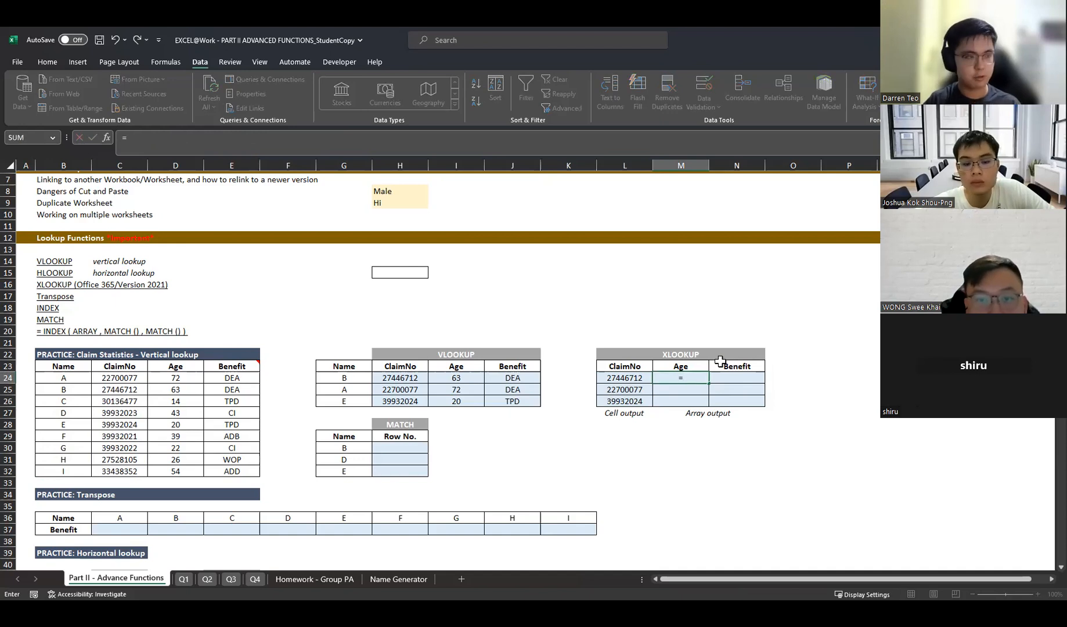
type("XLOOKUP(")
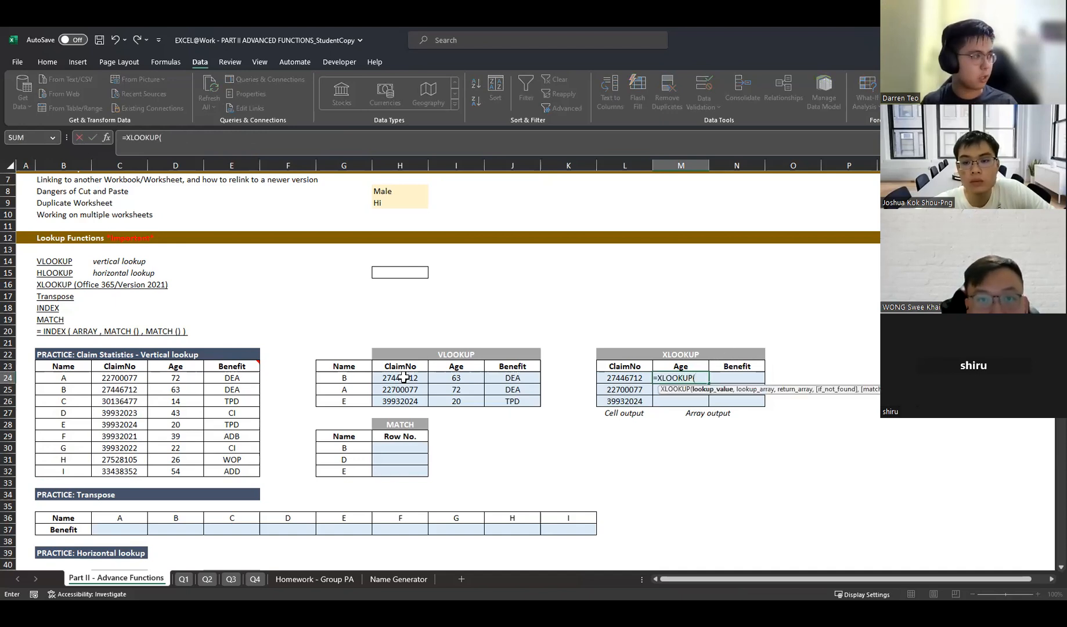
left_click(343, 378)
type(",")
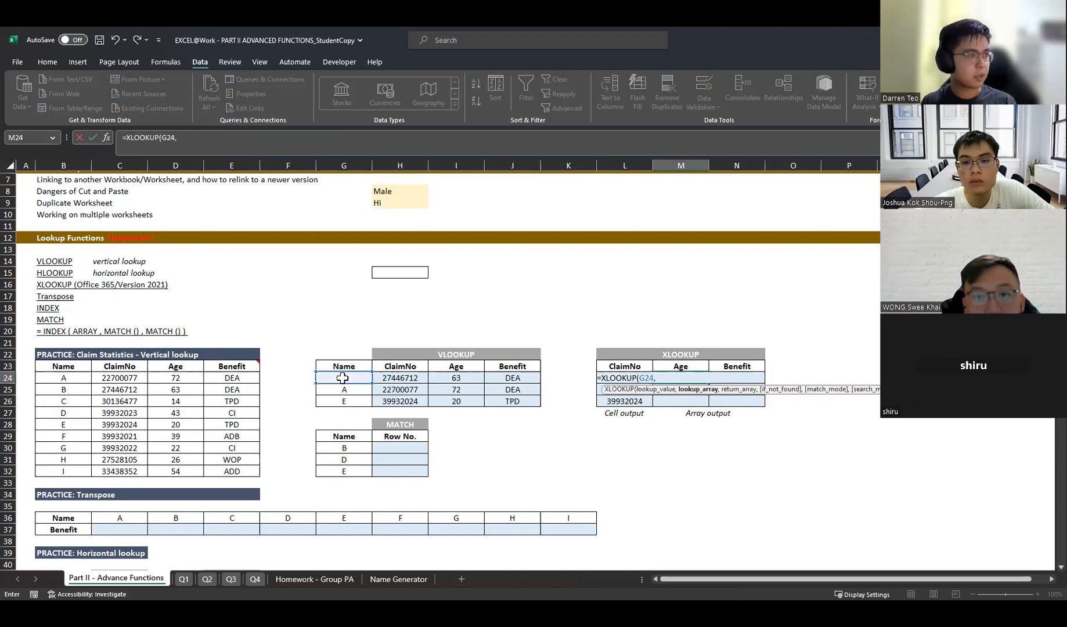
left_click(62, 378)
left_click(61, 469, "shift")
type(",")
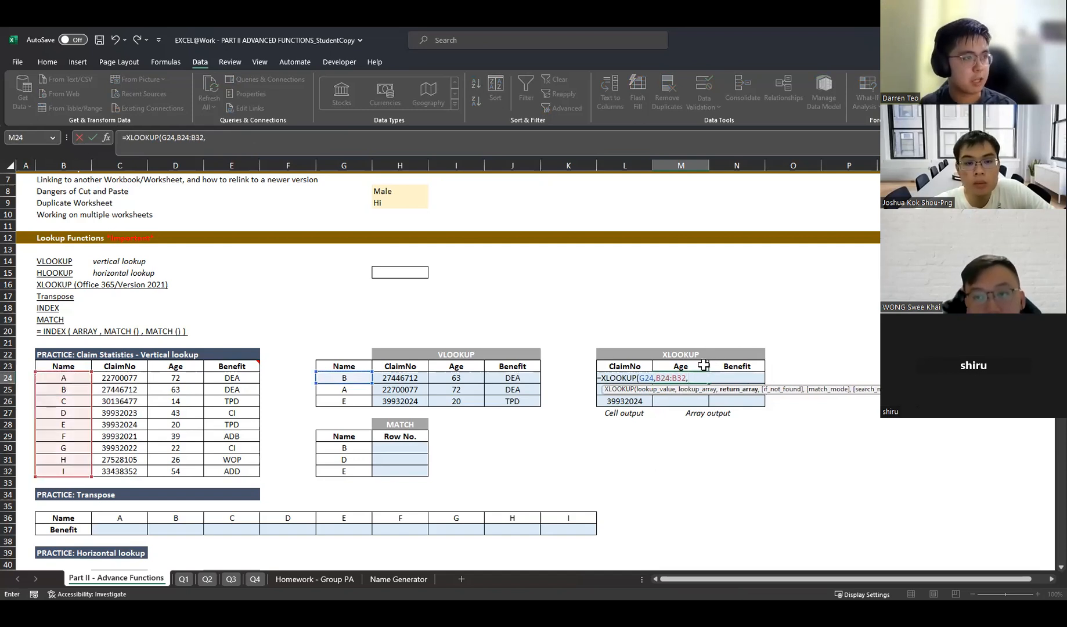
- Complete the M24 XLOOKUP with the two-column return array D24:E32 and check the array output in N24
left_click(187, 379)
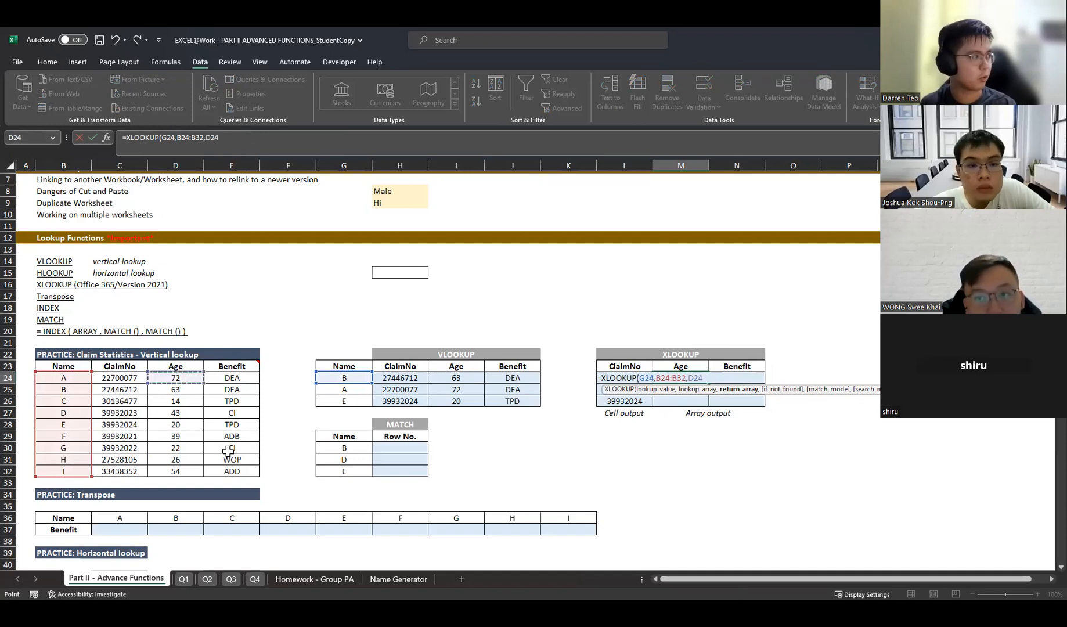
left_click(230, 471, "shift")
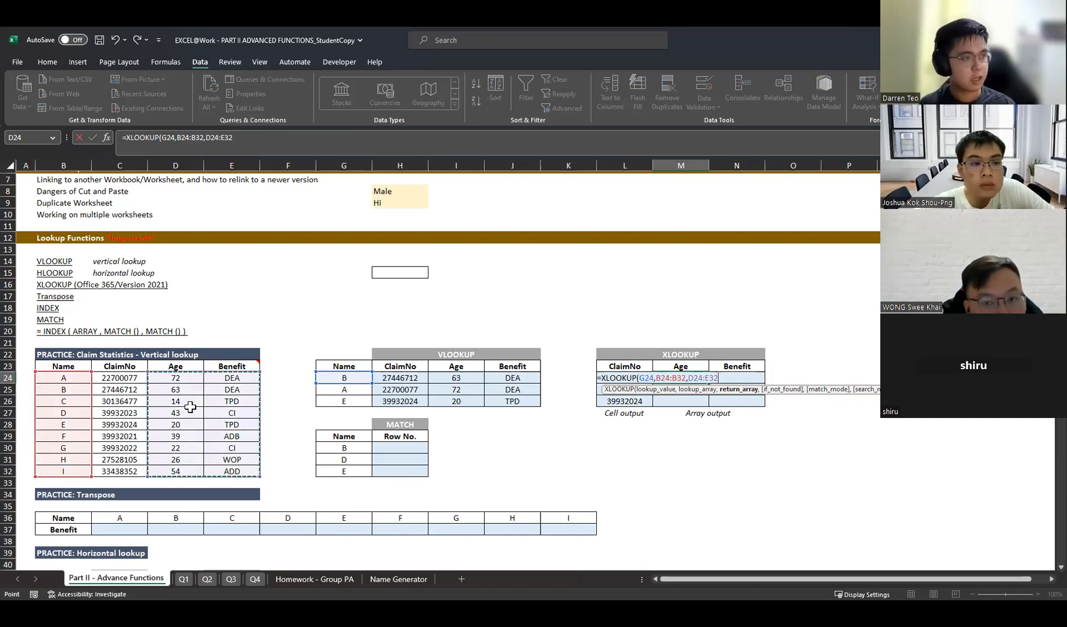
type(")")
key("ctrl+Return")
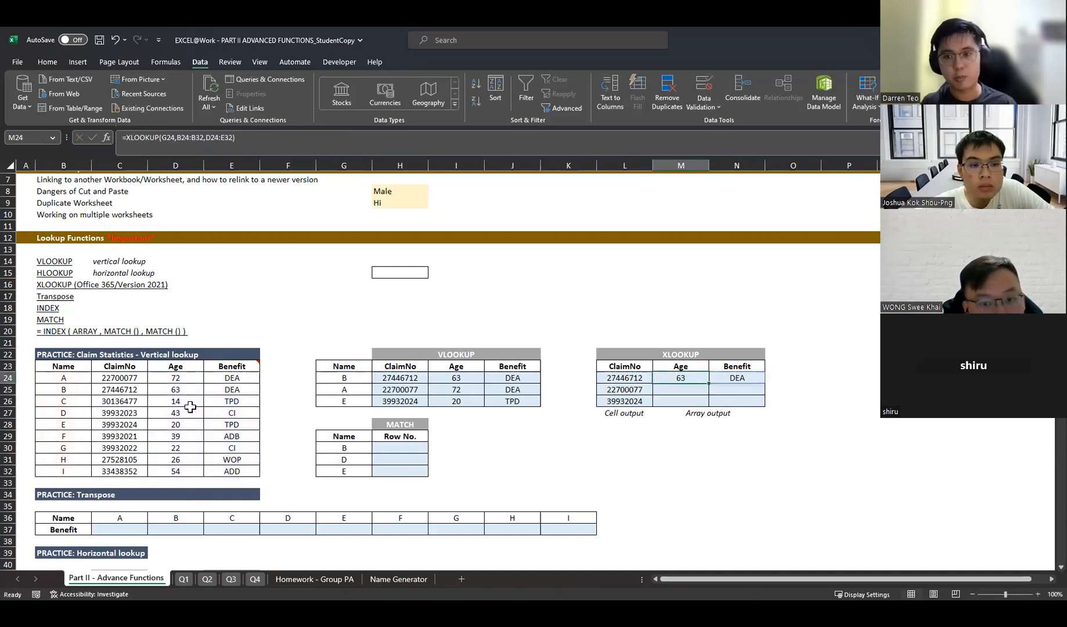
scroll(498, 453, "right", 2)
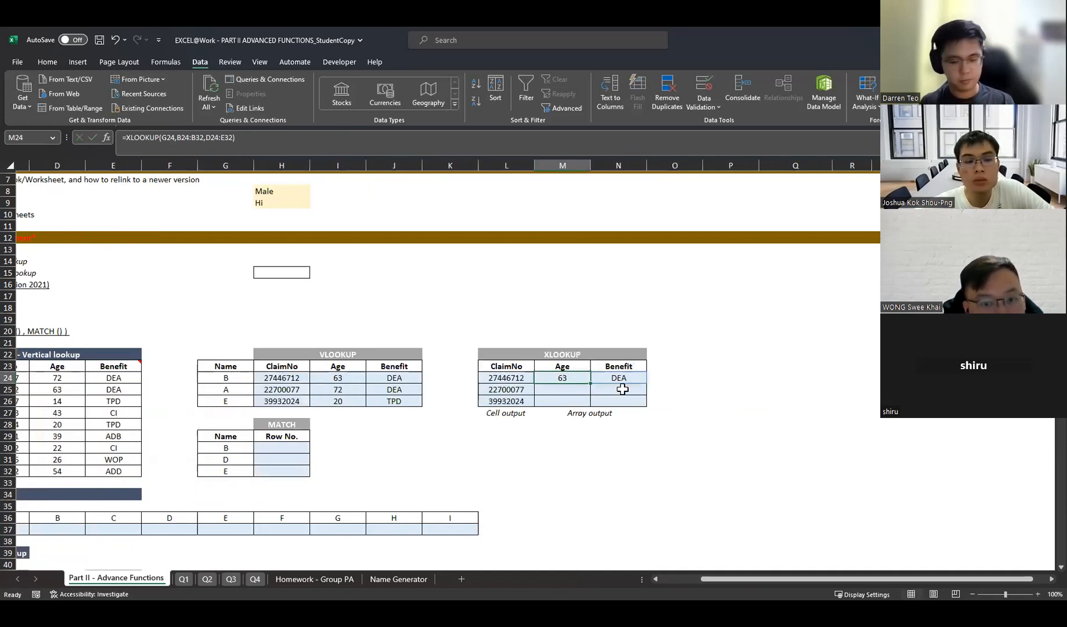
key("Right")
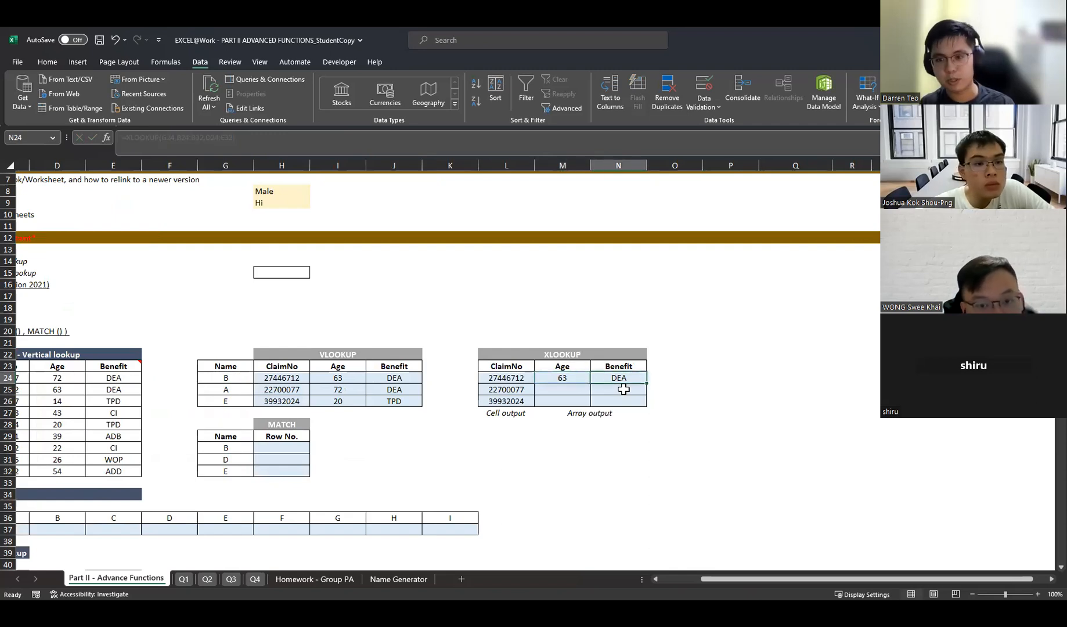
left_click(579, 381)
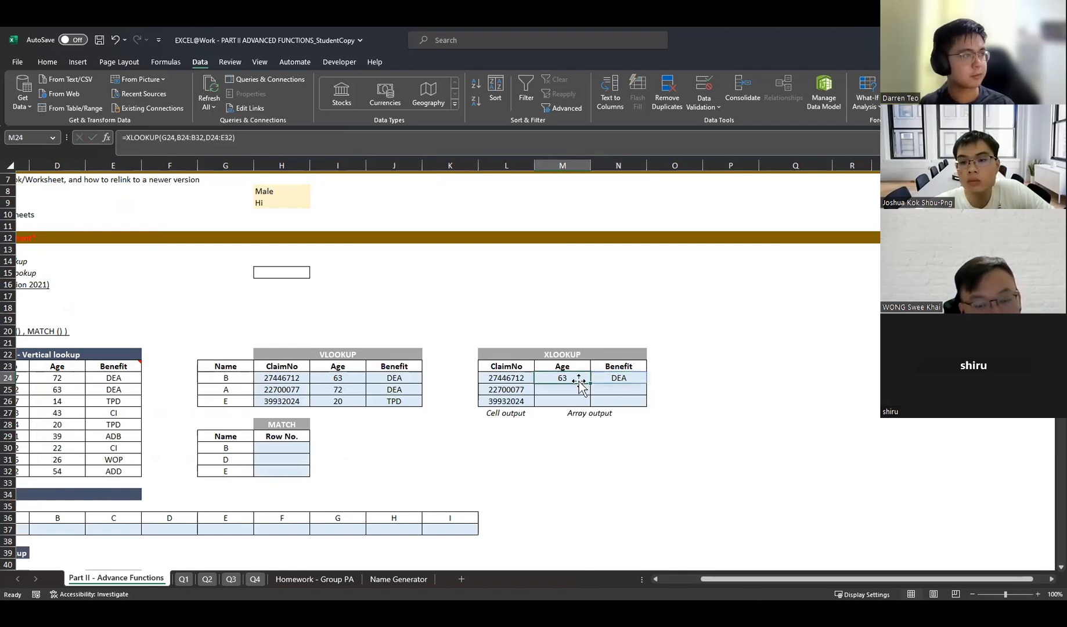
- Lock the column of the lookup value in the M24 XLOOKUP as $G24
left_click_drag(581, 378, 612, 377)
left_click(581, 378)
left_click(168, 142)
double_click(171, 138)
key("F4")
key("F4")
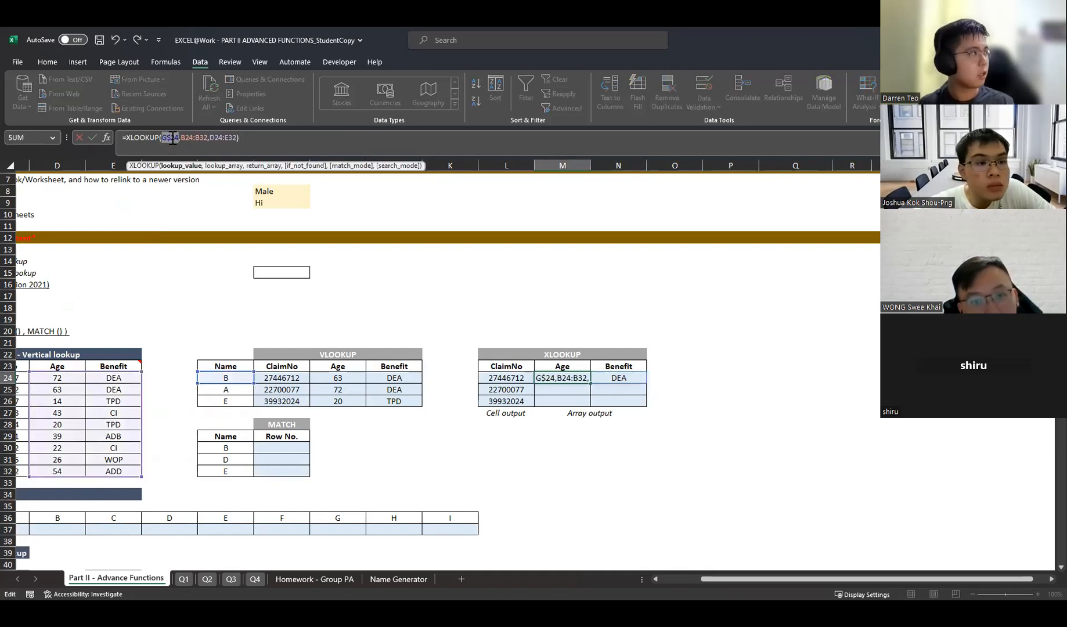
key("F4")
- Make the lookup and return arrays in the M24 XLOOKUP absolute as $B$24:$B$32 and $D$24:$E$32
left_click(203, 137)
key("F4")
left_click(178, 137)
left_click(186, 139)
key("F4")
key("F4")
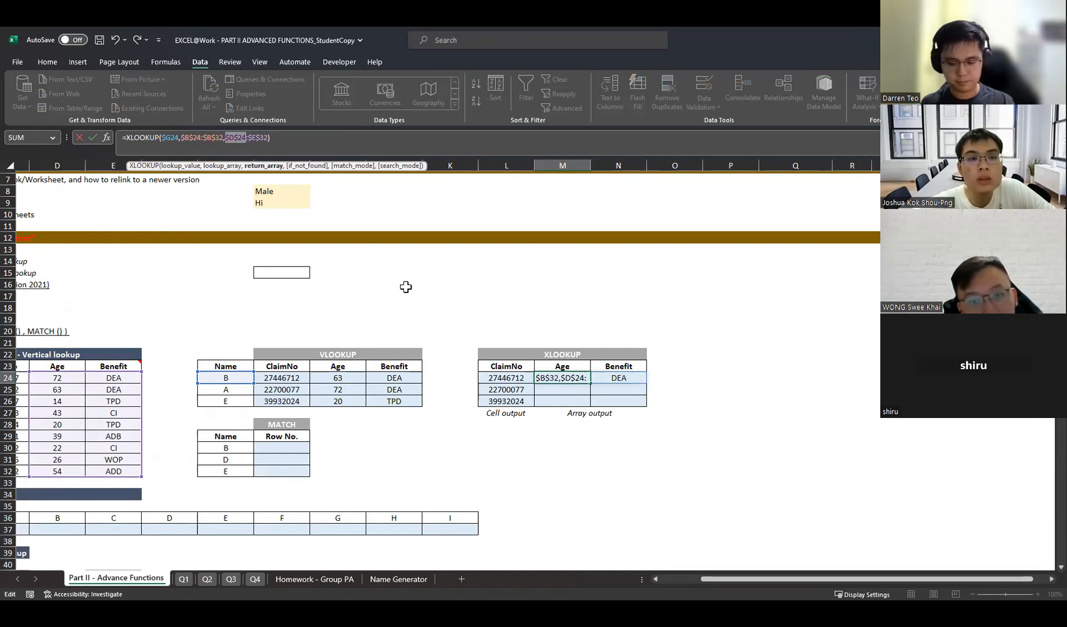
key("Return")
- Fill the Age and Benefit array XLOOKUP from M24 down to M26 and check the spilled cells
left_click(566, 378)
left_click_drag(590, 384, 590, 402)
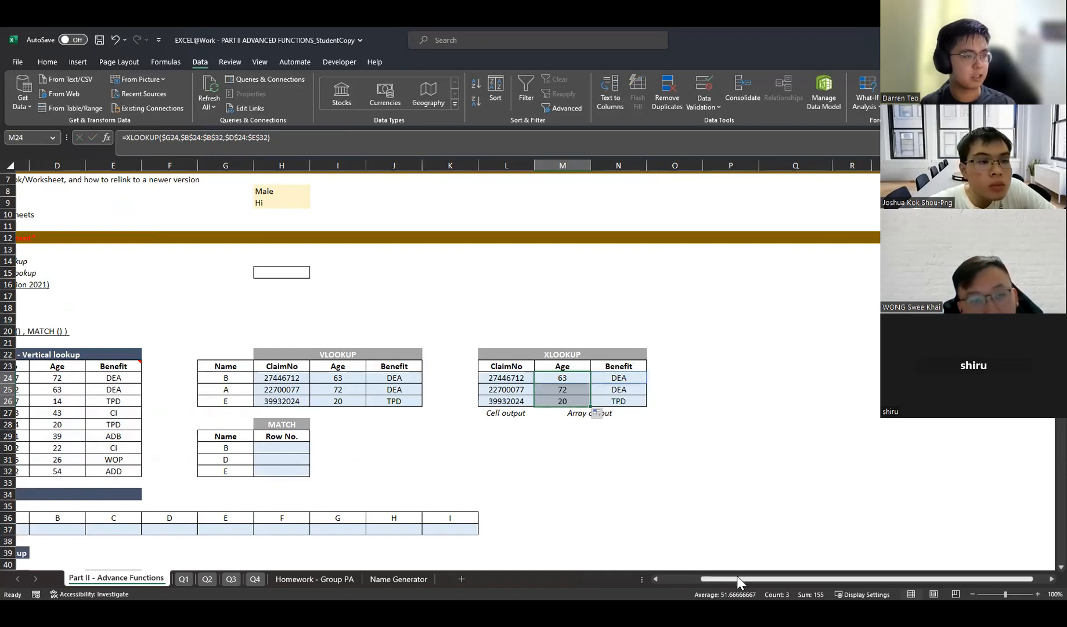
scroll(463, 378, "left", 2)
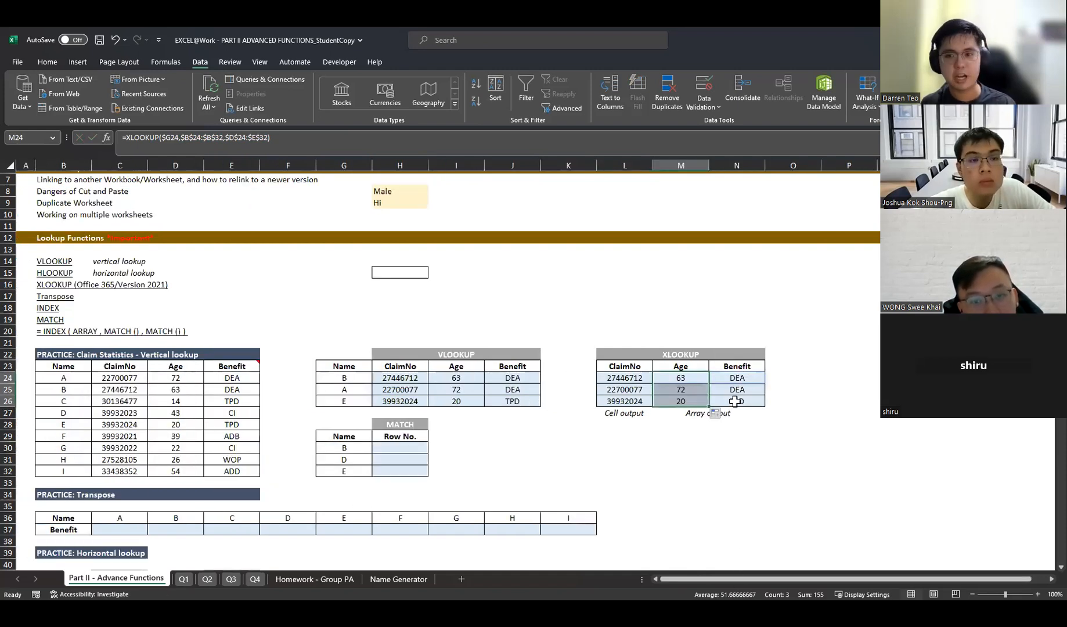
left_click(736, 401)
left_click(706, 388)
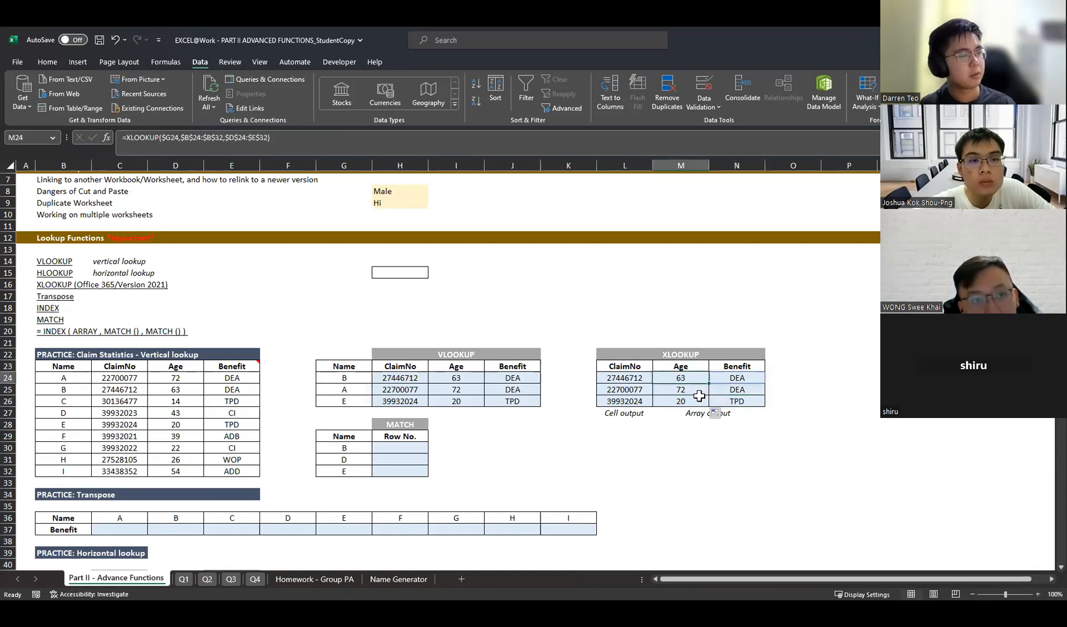
- Re-enter the Age and Benefit XLOOKUP in M24 as a braced array formula
left_click(702, 377)
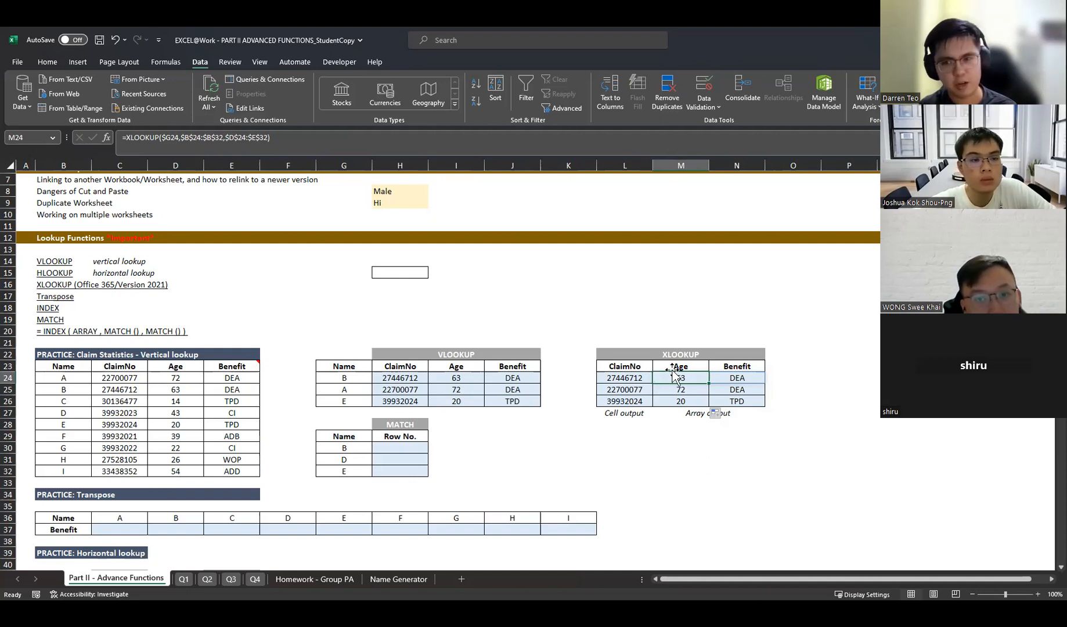
left_click(425, 140)
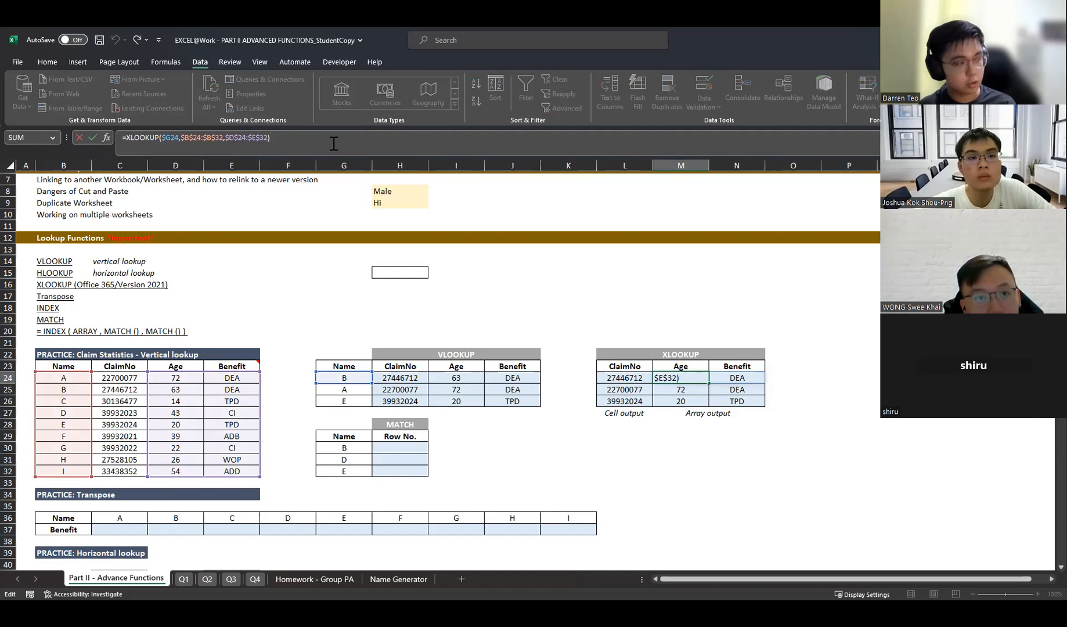
key("ctrl+shift+Return")
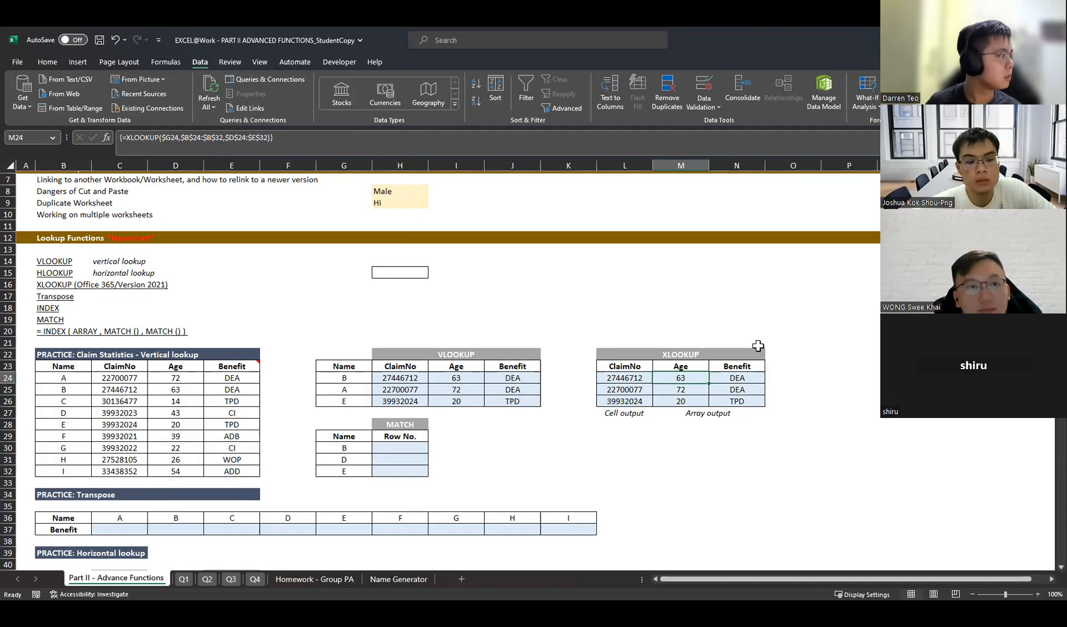
- Compare the ClaimNo cell output in L24 with the Age and Benefit array output in M24:N24
scroll(758, 344, "down", 3)
scroll(758, 344, "up", 3)
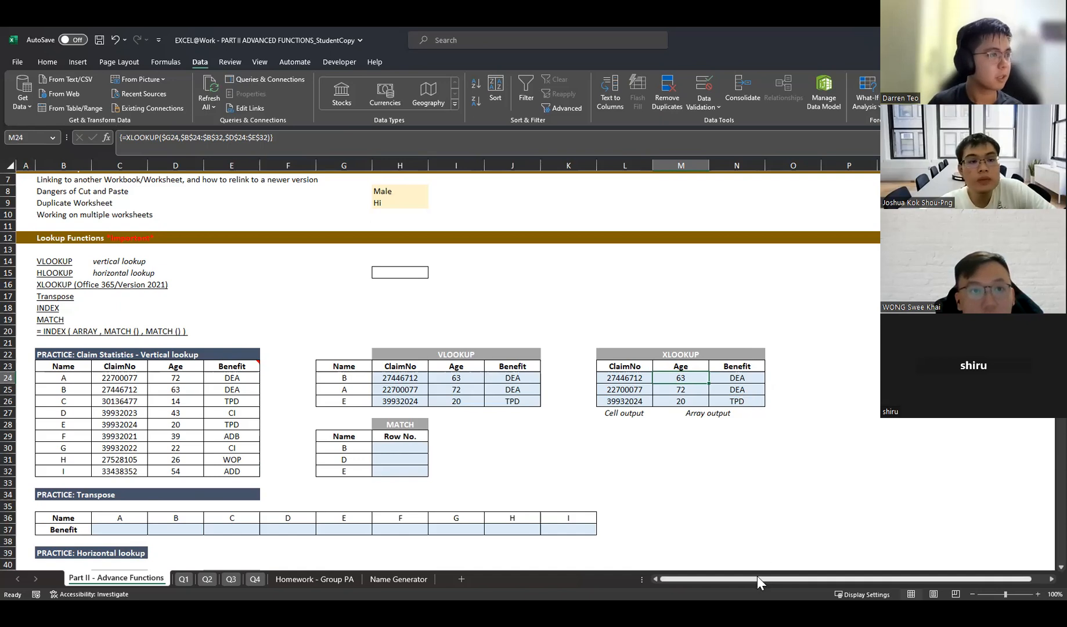
scroll(679, 393, "down", 1)
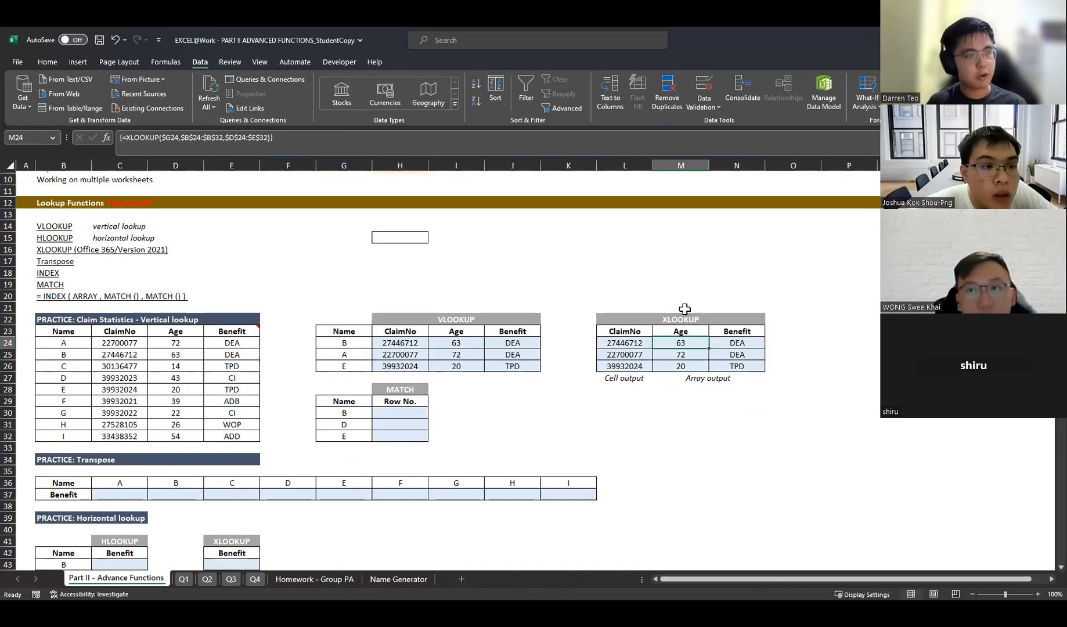
left_click(637, 341)
left_click_drag(697, 344, 733, 344)
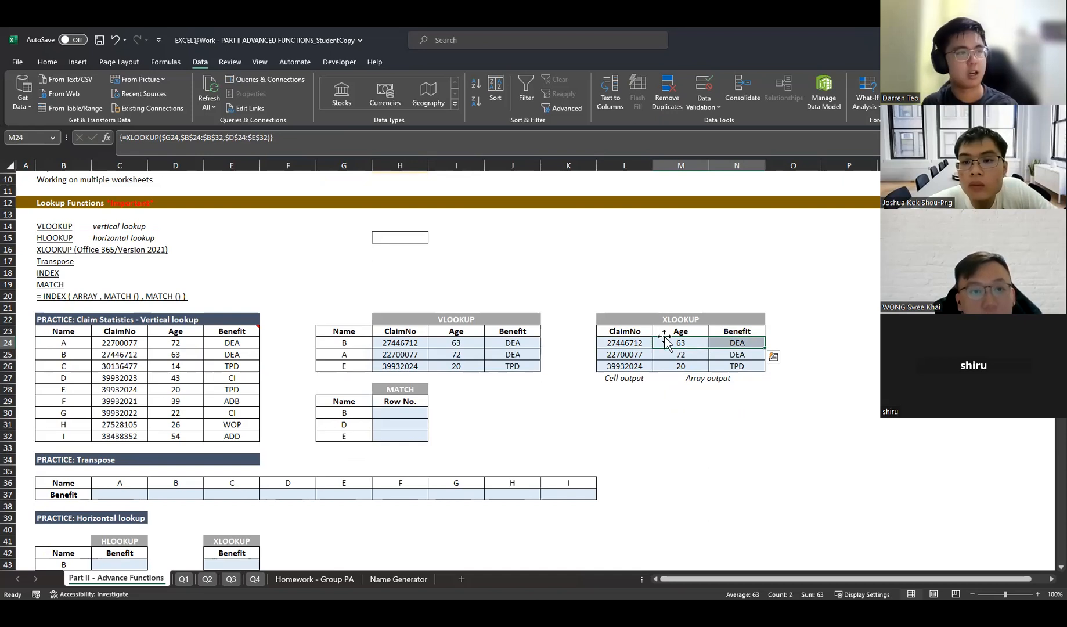
left_click(690, 343)
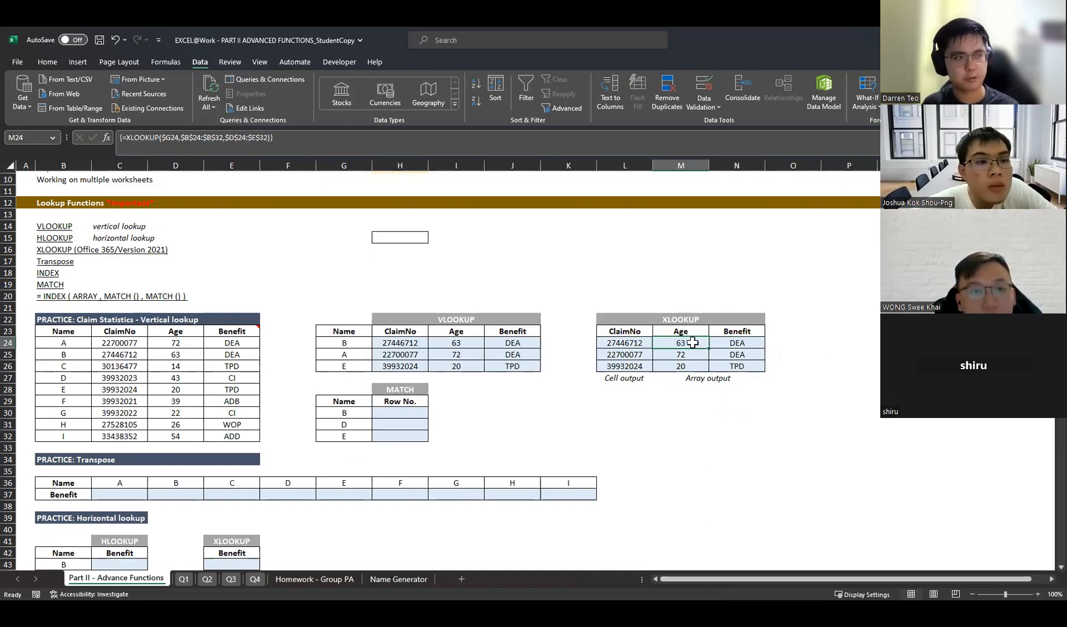
left_click_drag(692, 342, 726, 340)
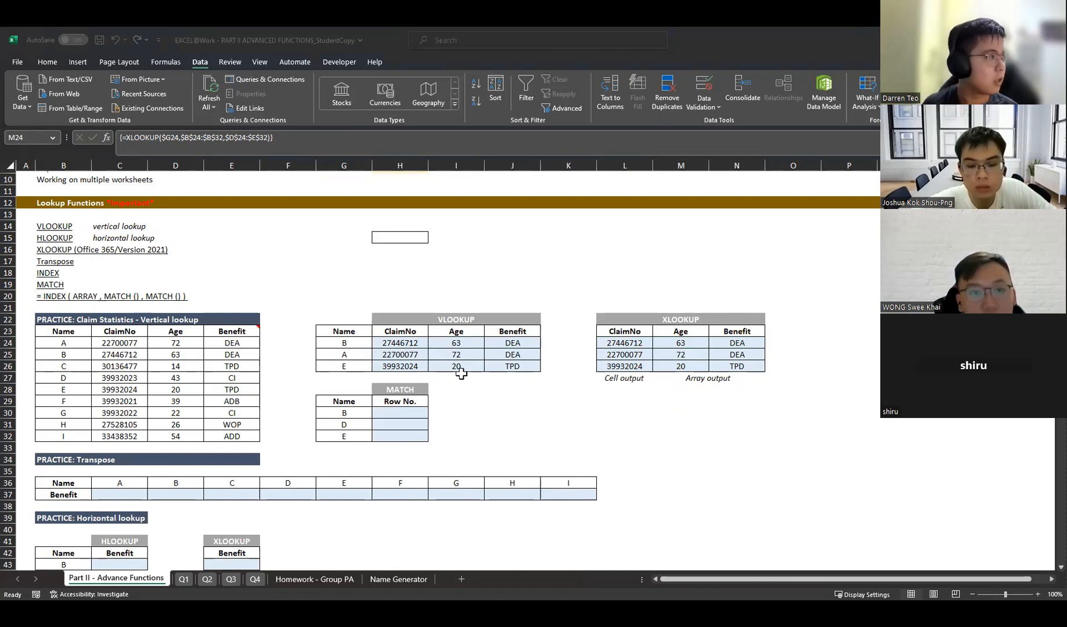
scroll(459, 369, "down", 1)
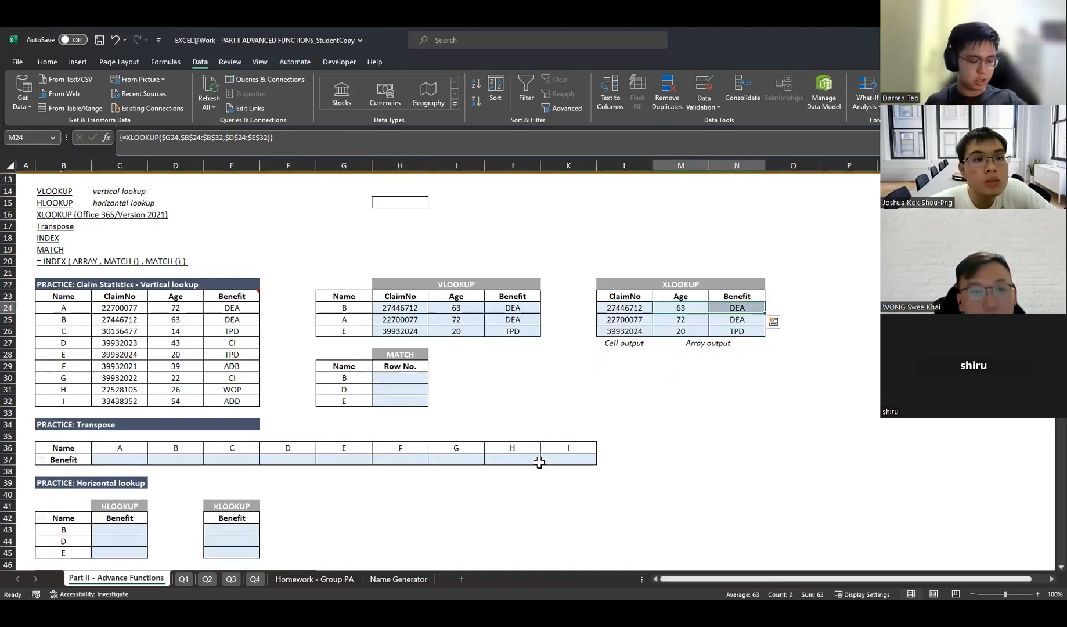
left_click(401, 376)
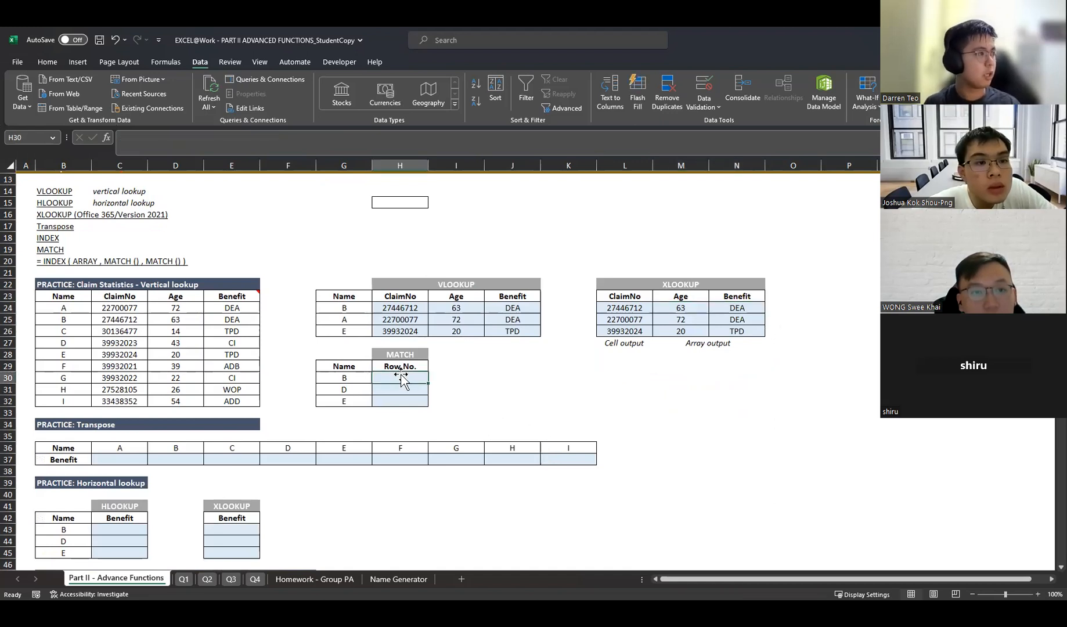
scroll(399, 388, "up", 1)
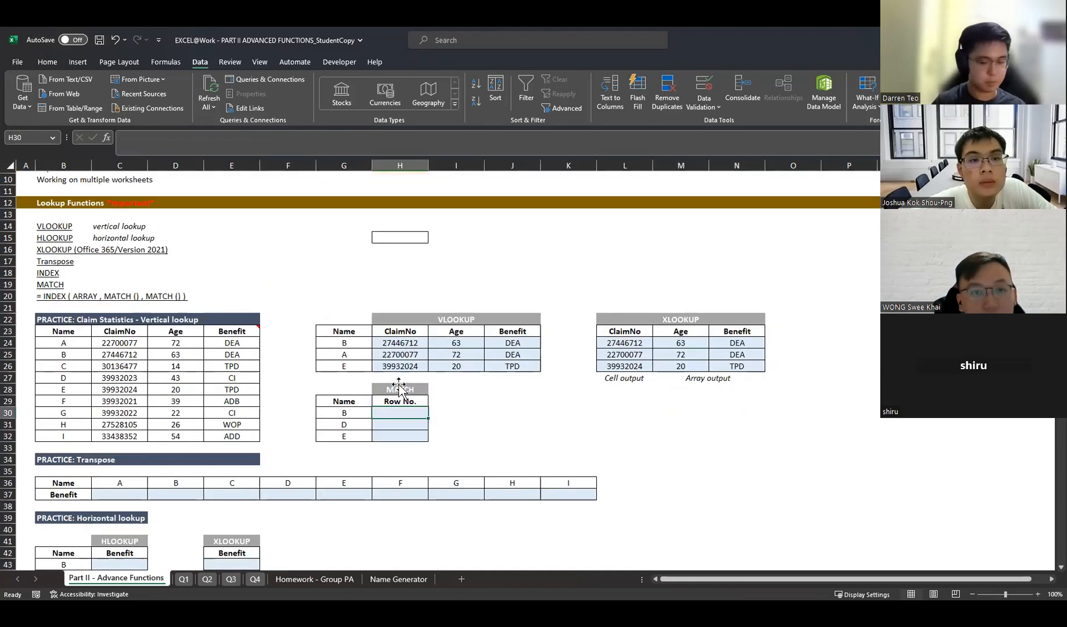
type("=")
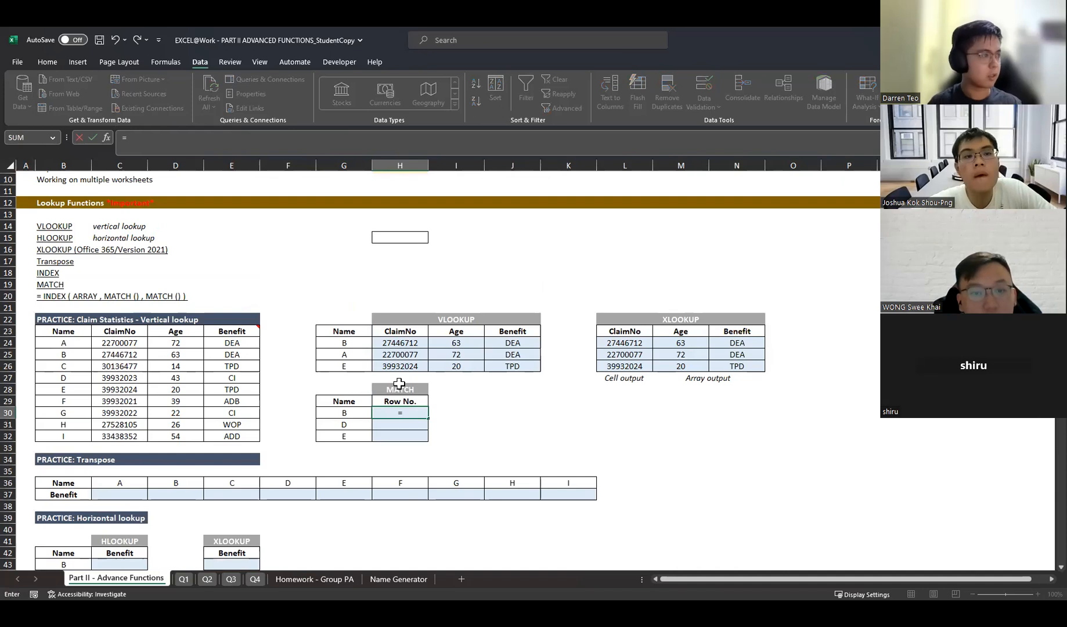
type("match")
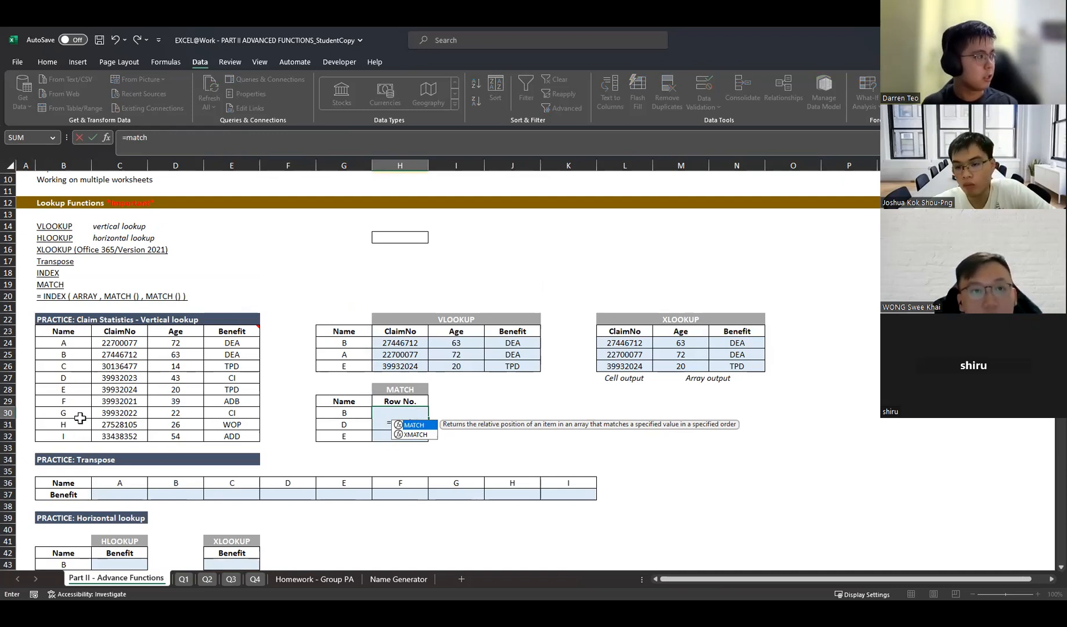
key("Escape")
key("Escape")
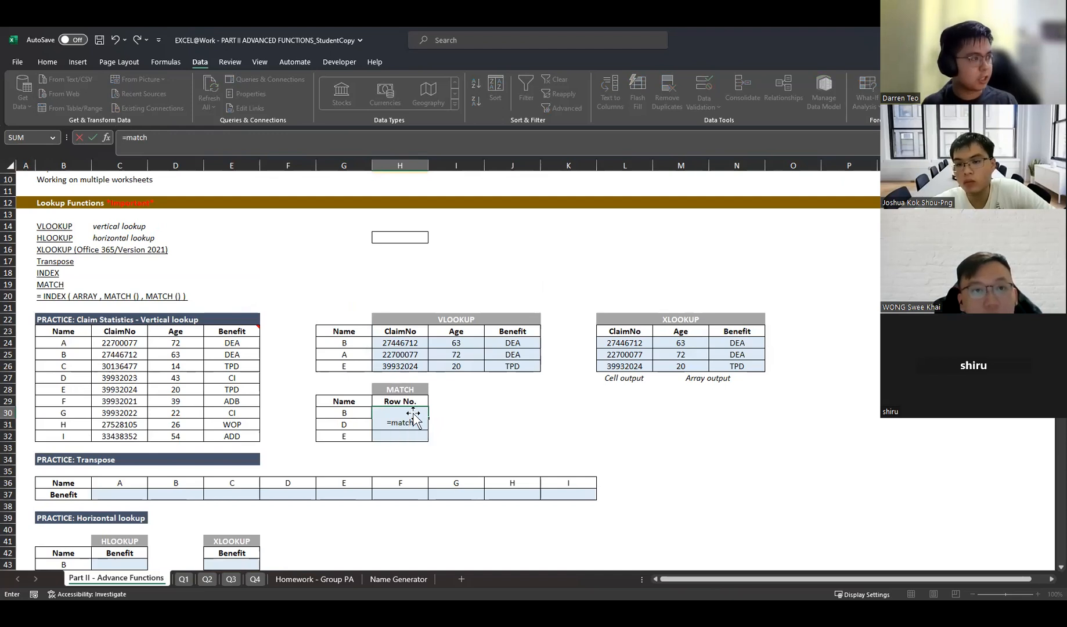
- Number the claim records 1 to 9 in cells A24:A32, beside the Name column of the vertical lookup table
left_click(28, 336)
left_click(29, 344)
left_click_drag(61, 332, 65, 439)
left_click(26, 333)
left_click(28, 344)
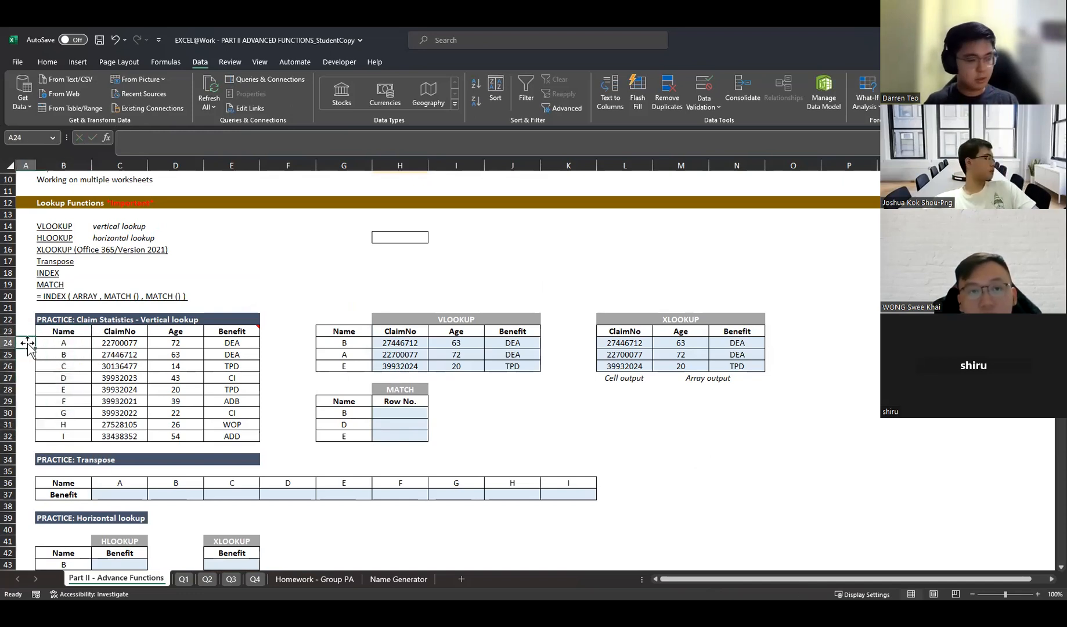
type("1")
key("Return")
type("2")
key("Return")
type("3")
key("Return")
type("4")
key("Return")
type("5")
key("Return")
type("6")
key("Return")
type("7")
key("Return")
type("8")
key("Return")
type("0")
key("Tab")
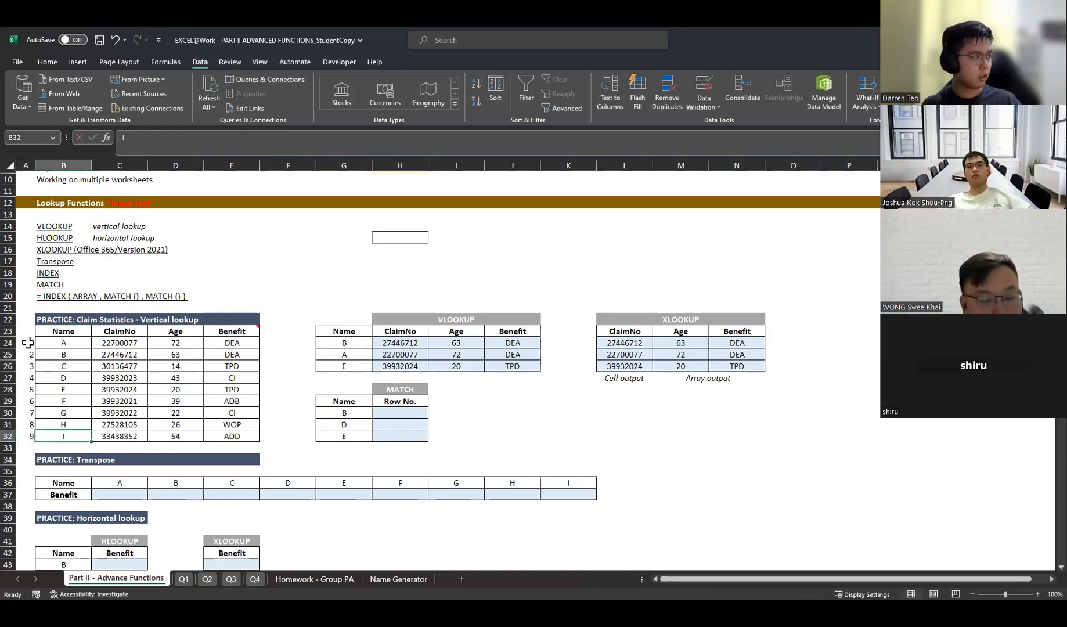
key("Tab")
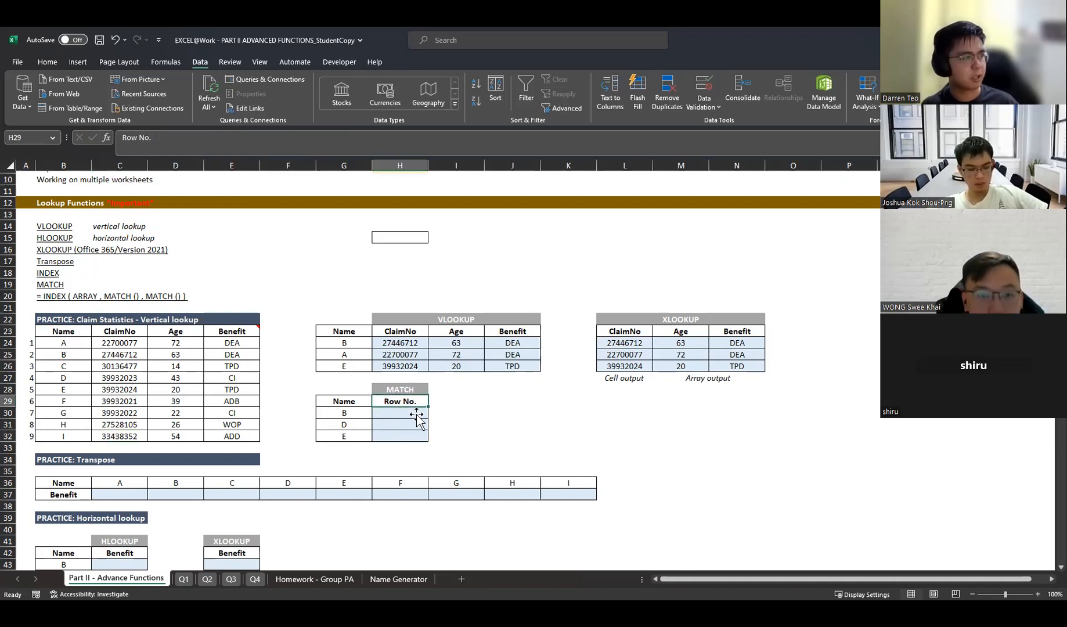
- Enter =MATCH($G30,$B$24:$B$32,0) in H30 to find the exact-match row number for name B
left_click(414, 415)
type("=")
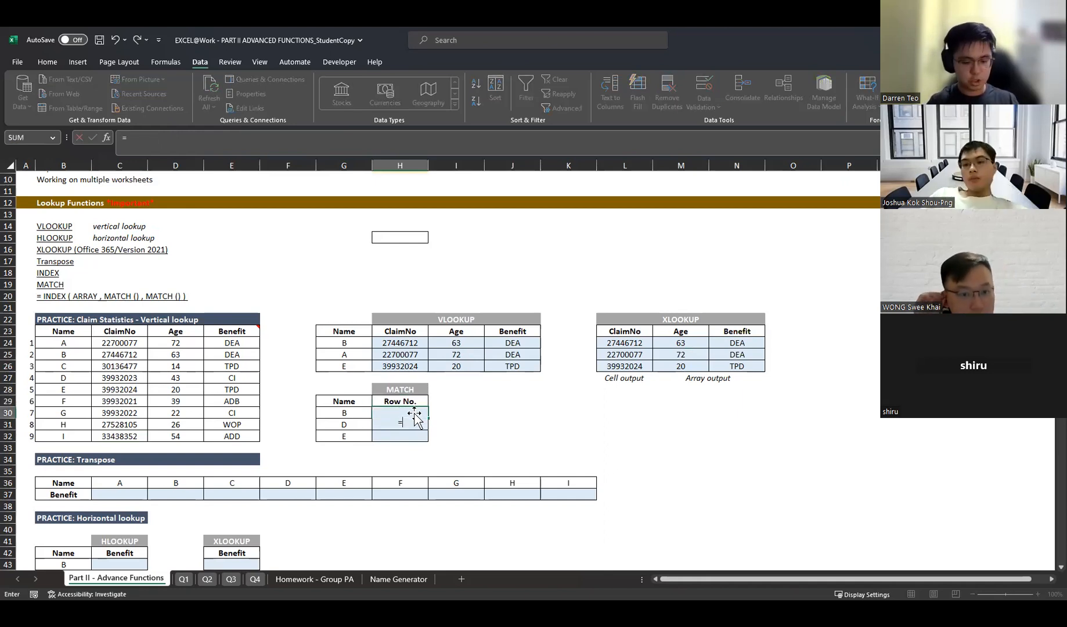
type("match")
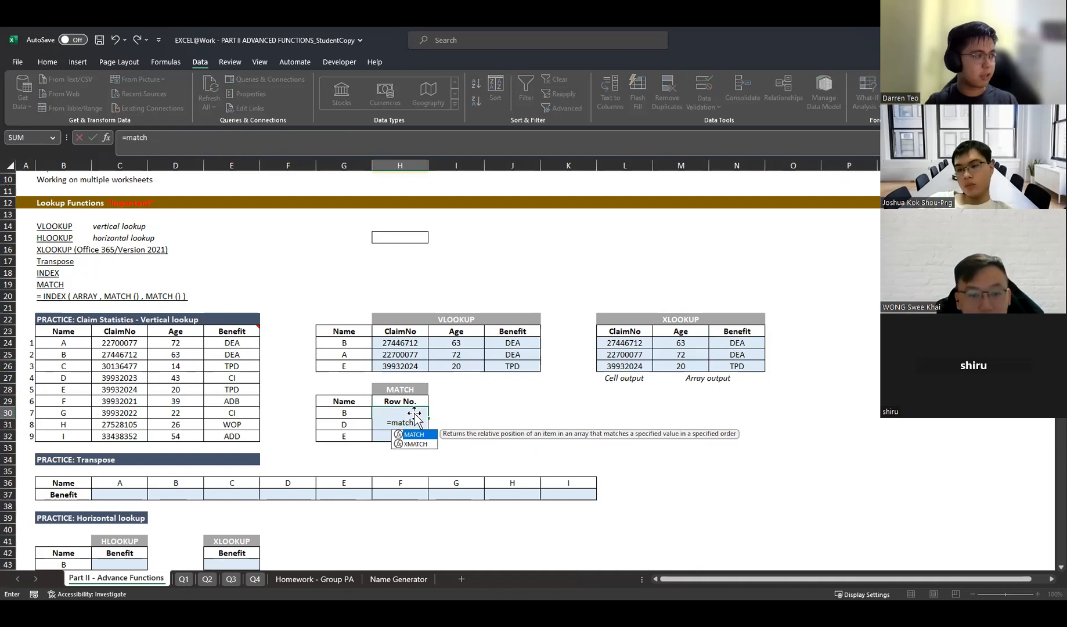
type("(")
key("Left")
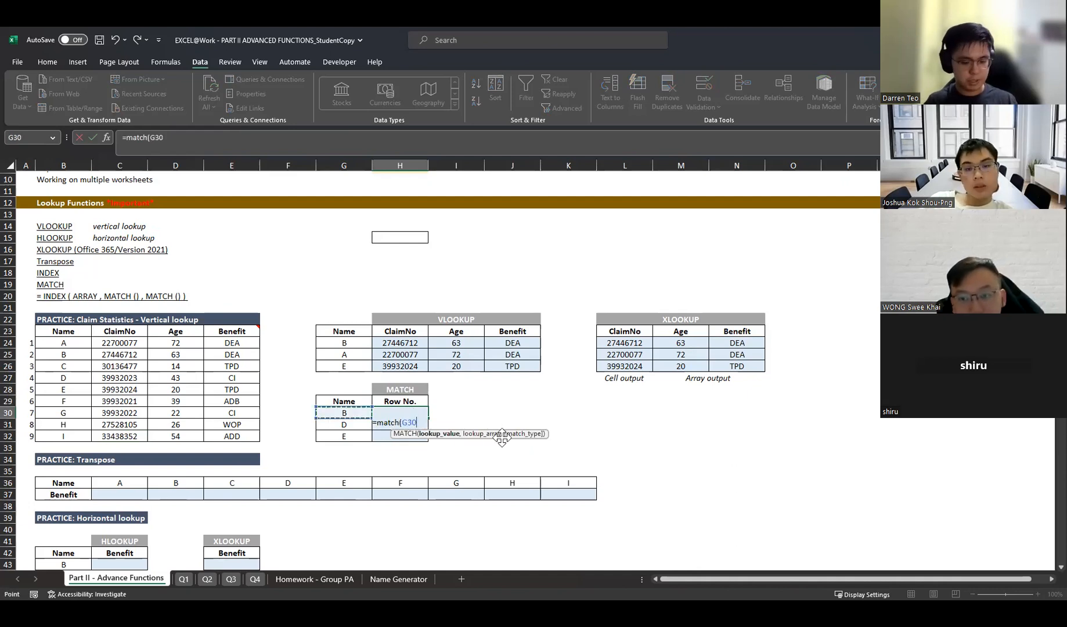
key("F4")
key("F4")
type(",")
left_click_drag(85, 334, 85, 346)
left_click(84, 342)
key("ctrl+shift+Down")
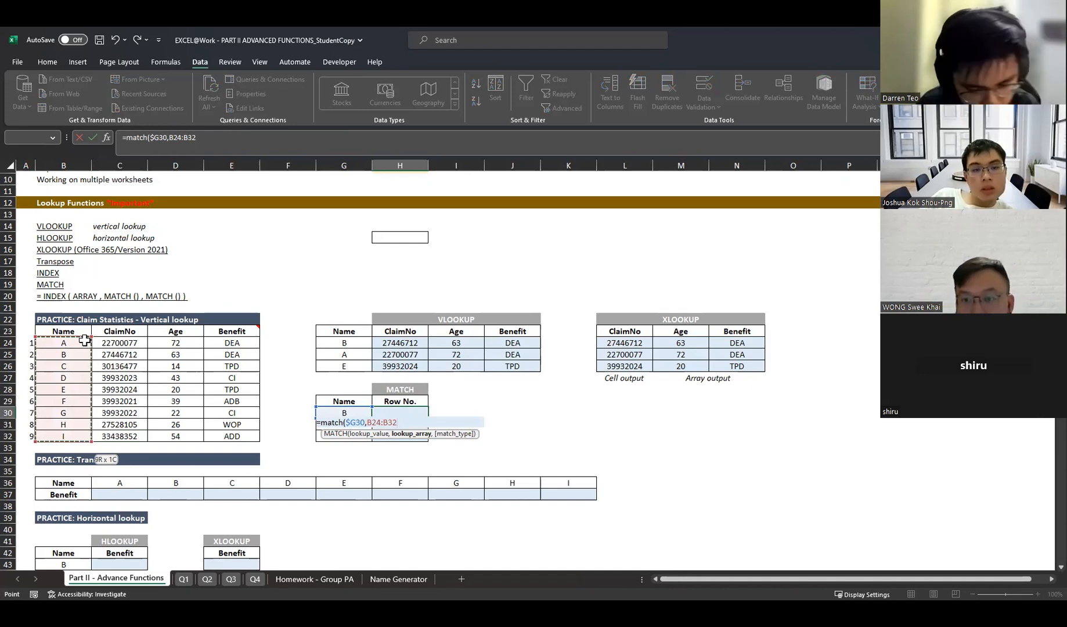
key("F4")
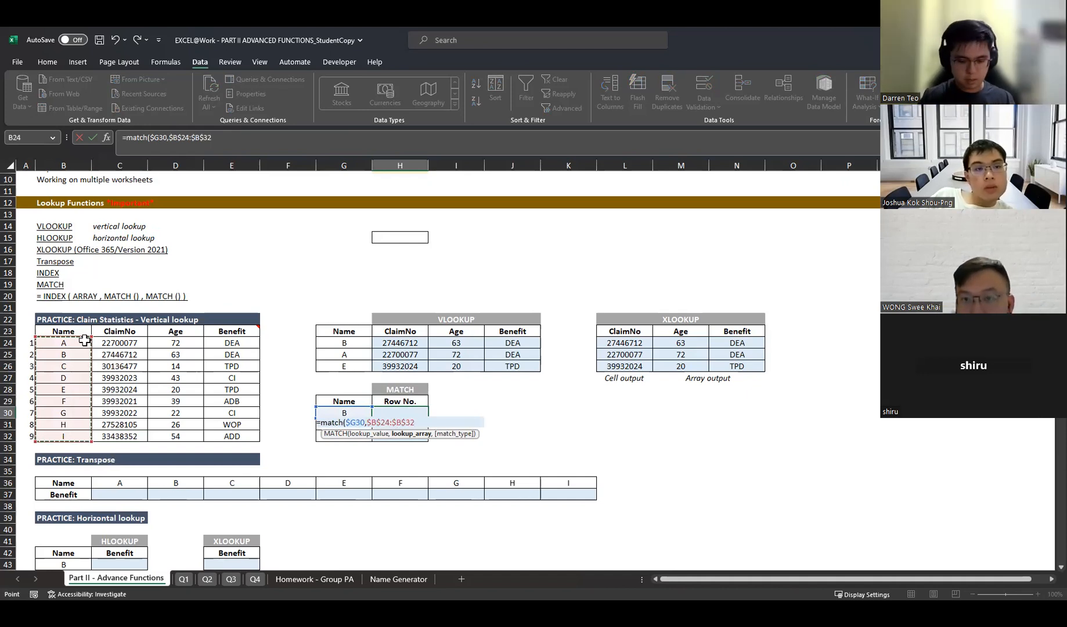
type(",")
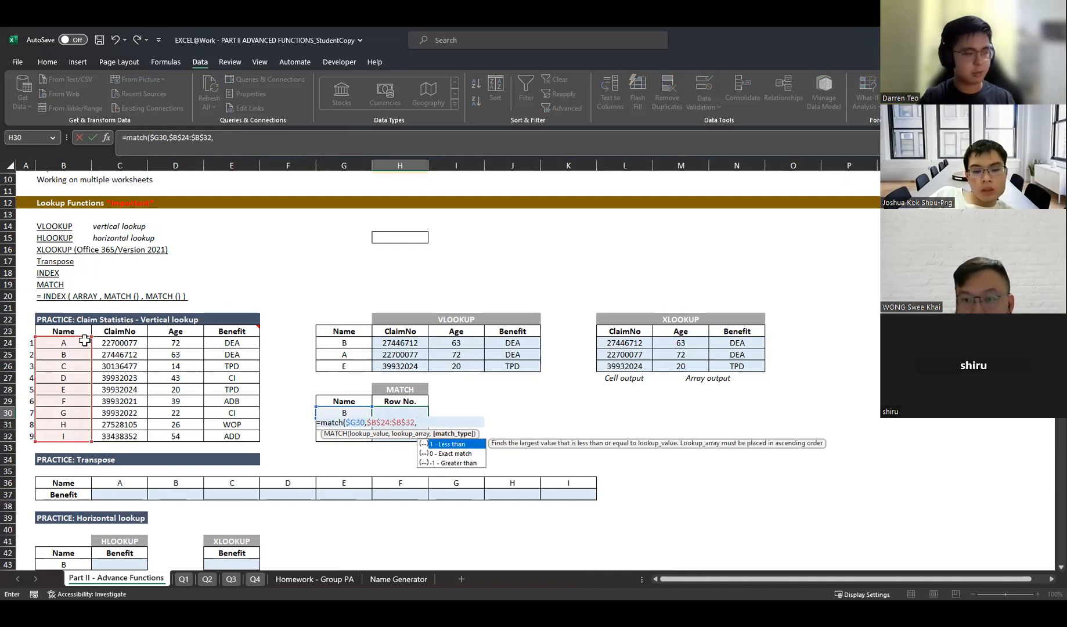
type("0)")
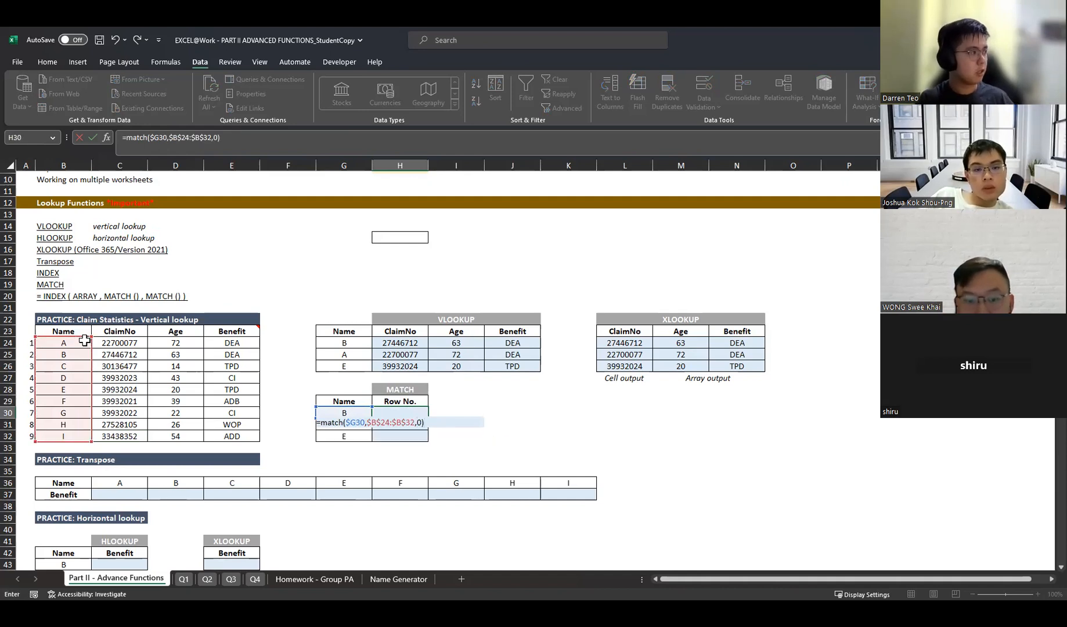
key("Return")
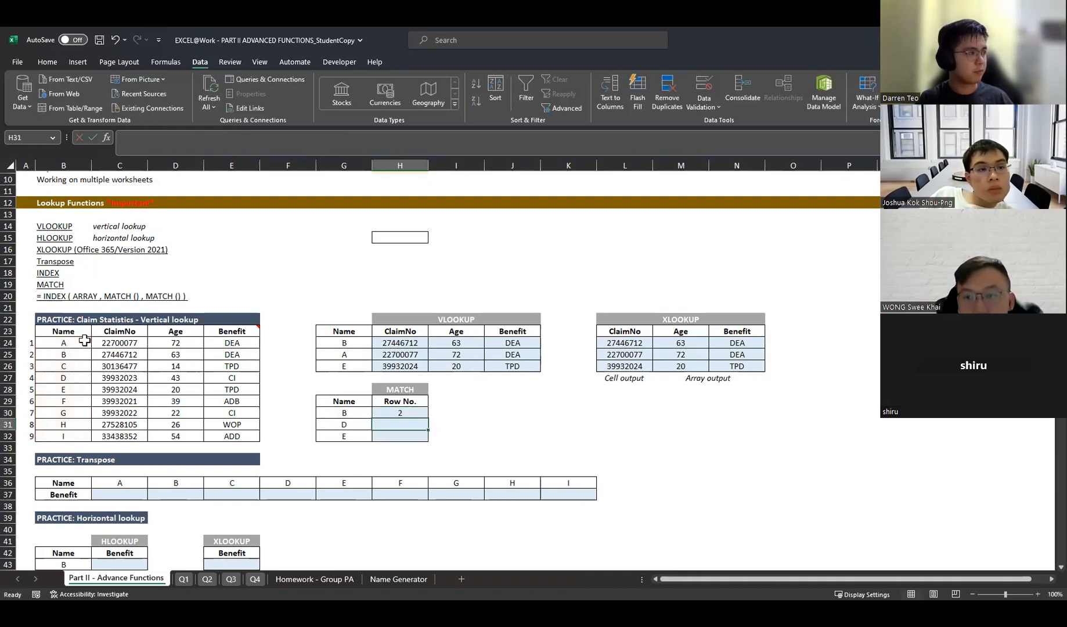
- Compare H30's result with the numbered names and fill the MATCH formula down through H32 for names D and E
left_click(422, 412)
left_click(79, 345)
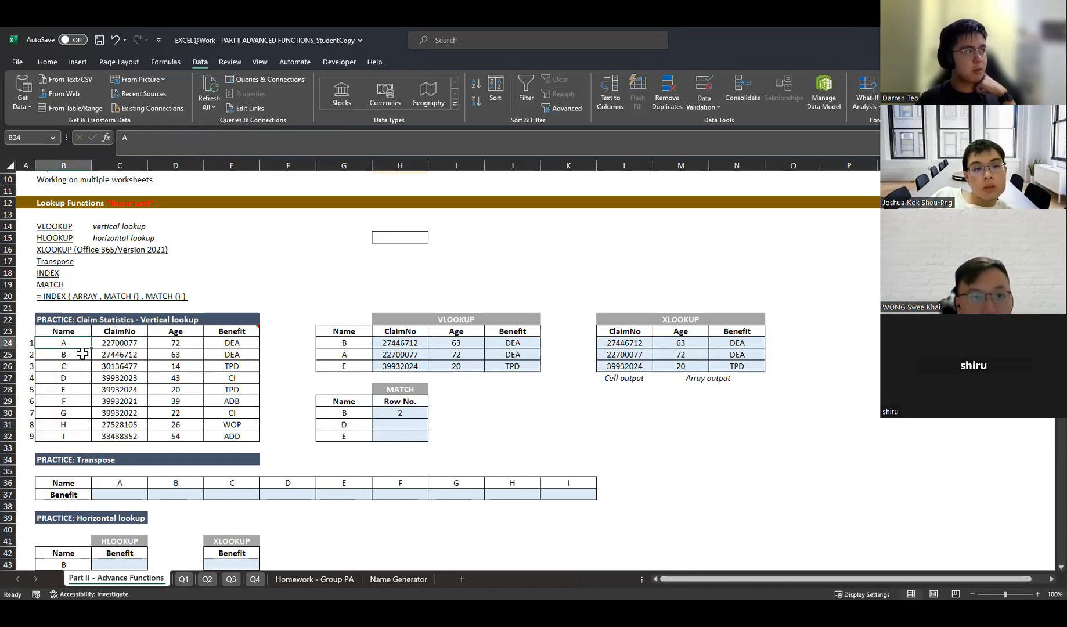
left_click(85, 359)
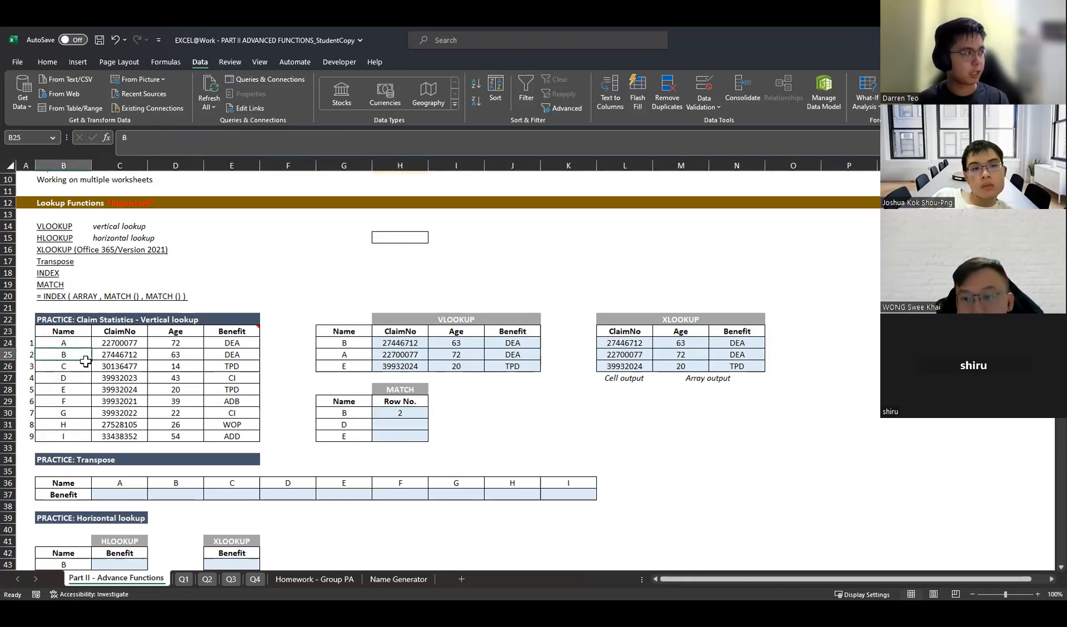
left_click(410, 413)
left_click_drag(428, 420, 429, 450)
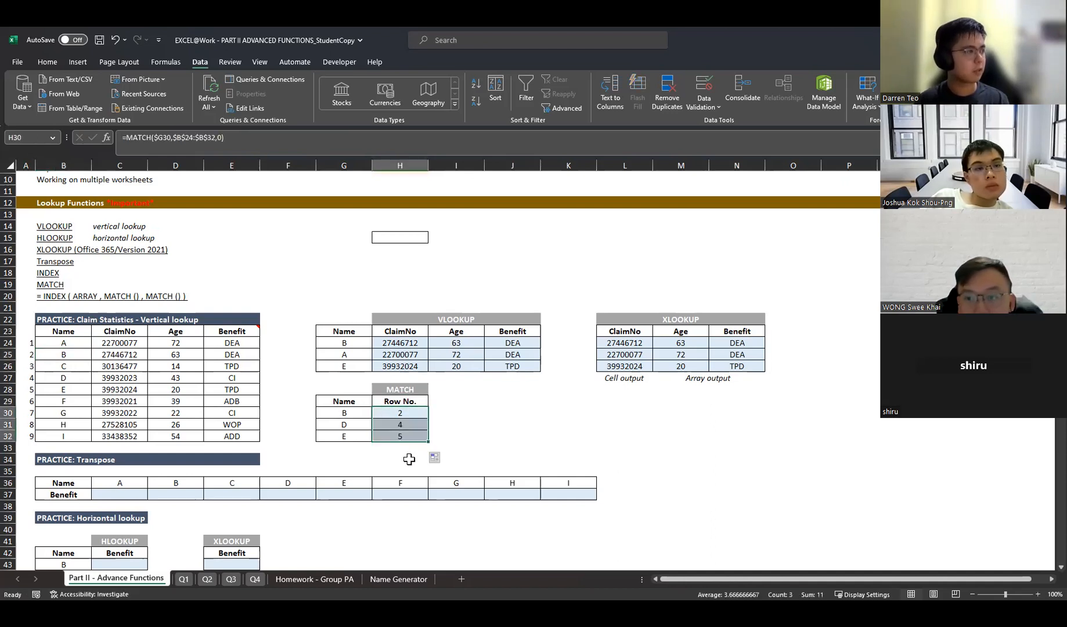
left_click(72, 389)
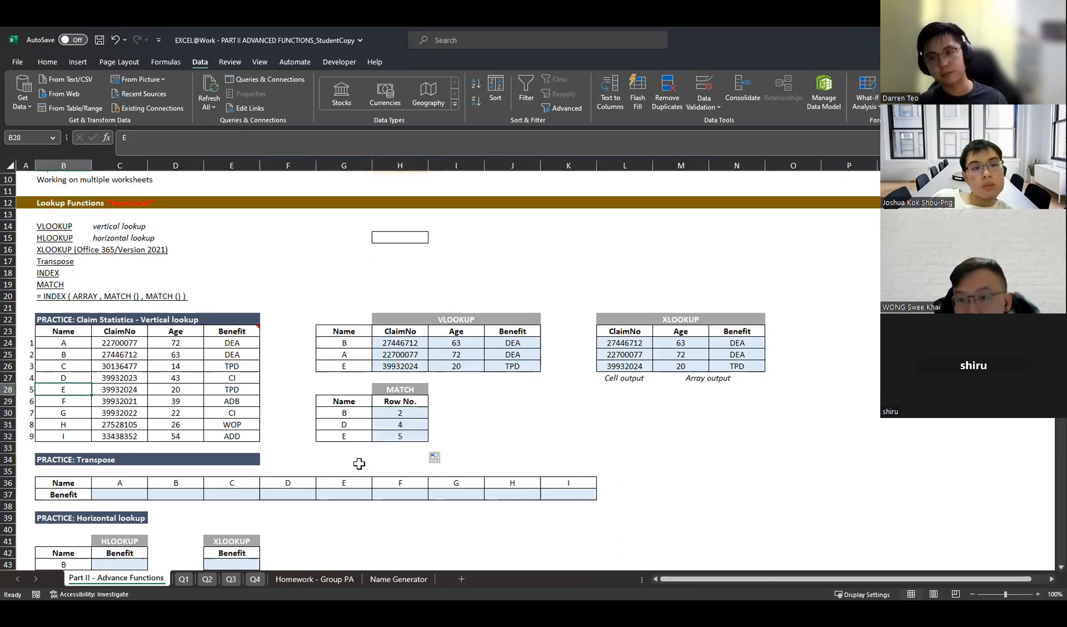
left_click(394, 400)
left_click(395, 377)
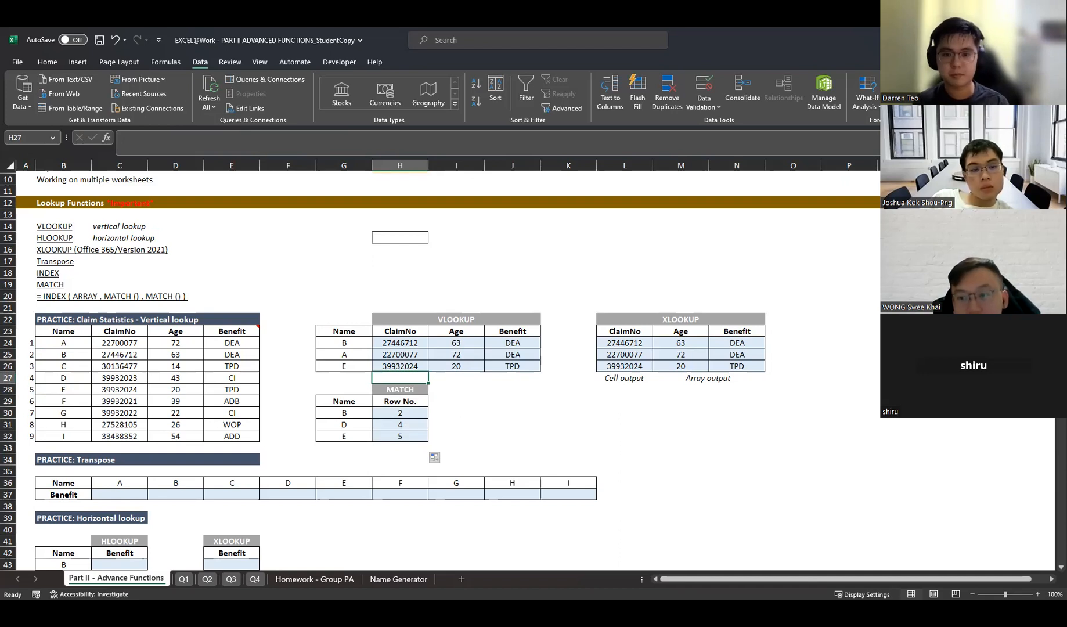
key("alt+Tab")
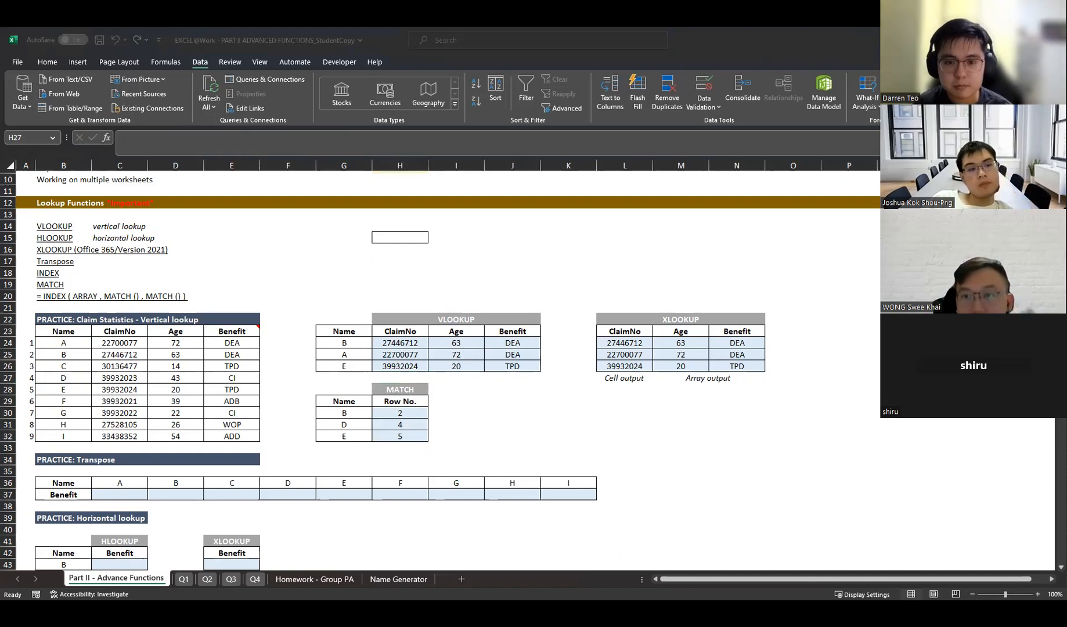
left_click(411, 459)
scroll(285, 428, "down", 1)
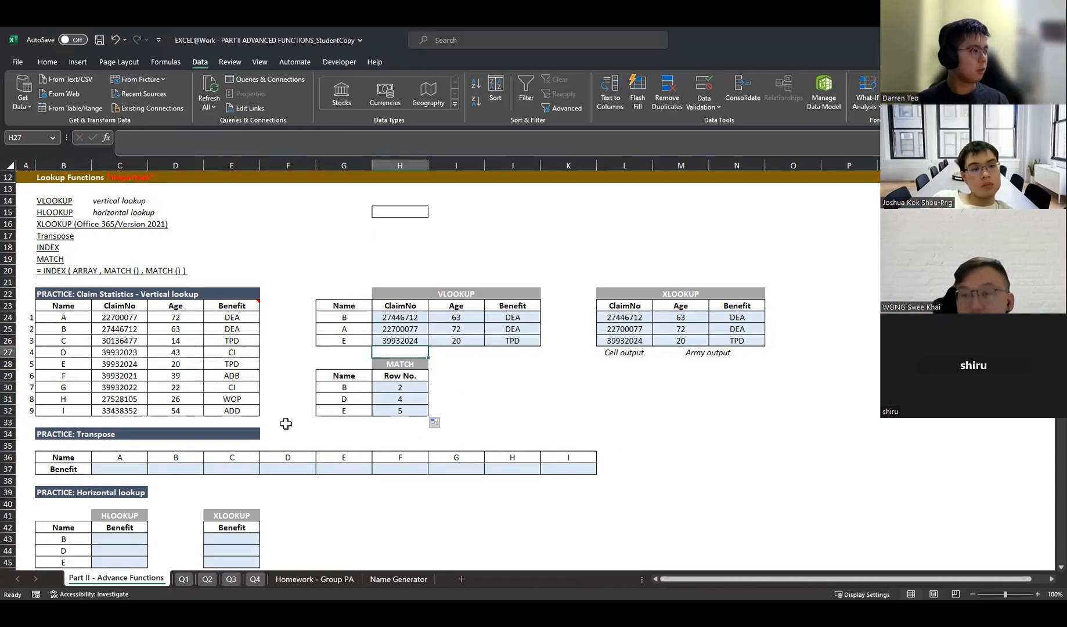
- Enter =TRANSPOSE(E24:E32) in C37 to lay the Benefit column out horizontally in the Transpose practice table
left_click(142, 473)
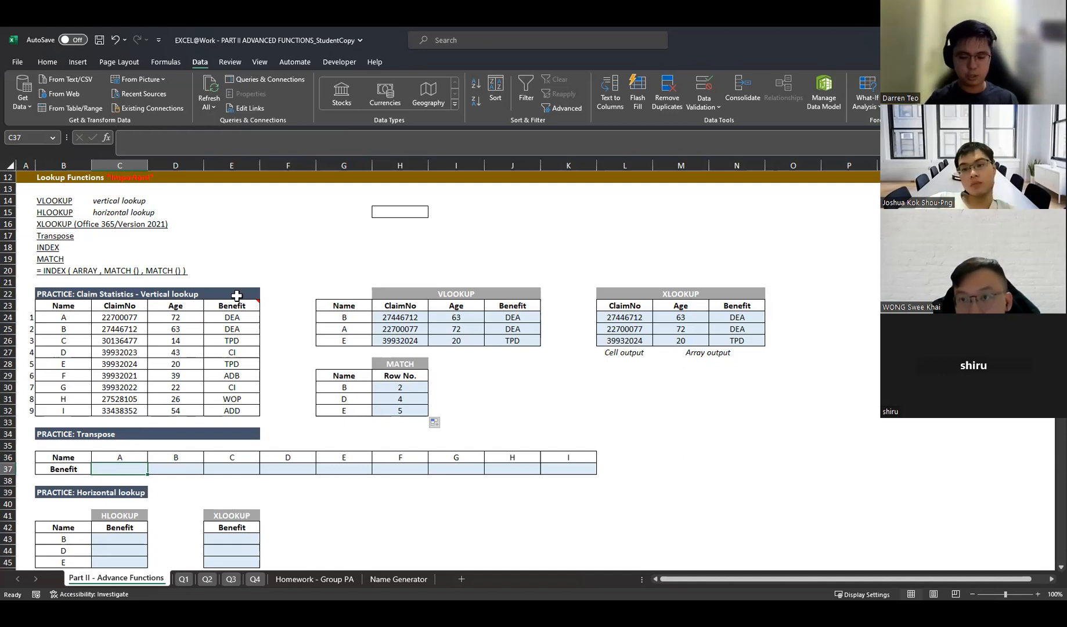
type("=")
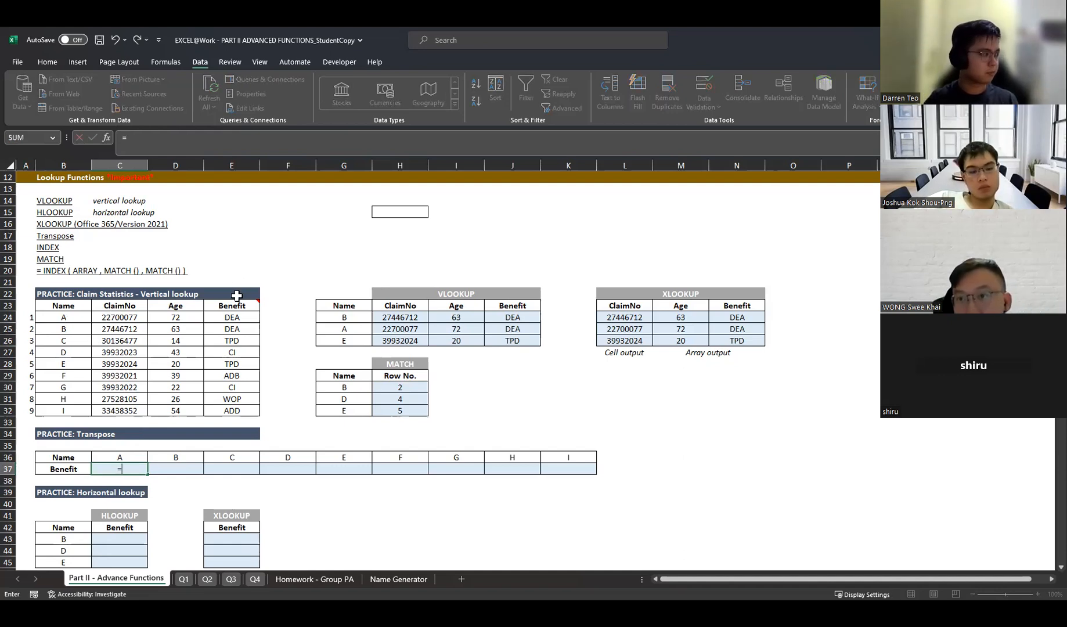
type("TRANSPOSE(")
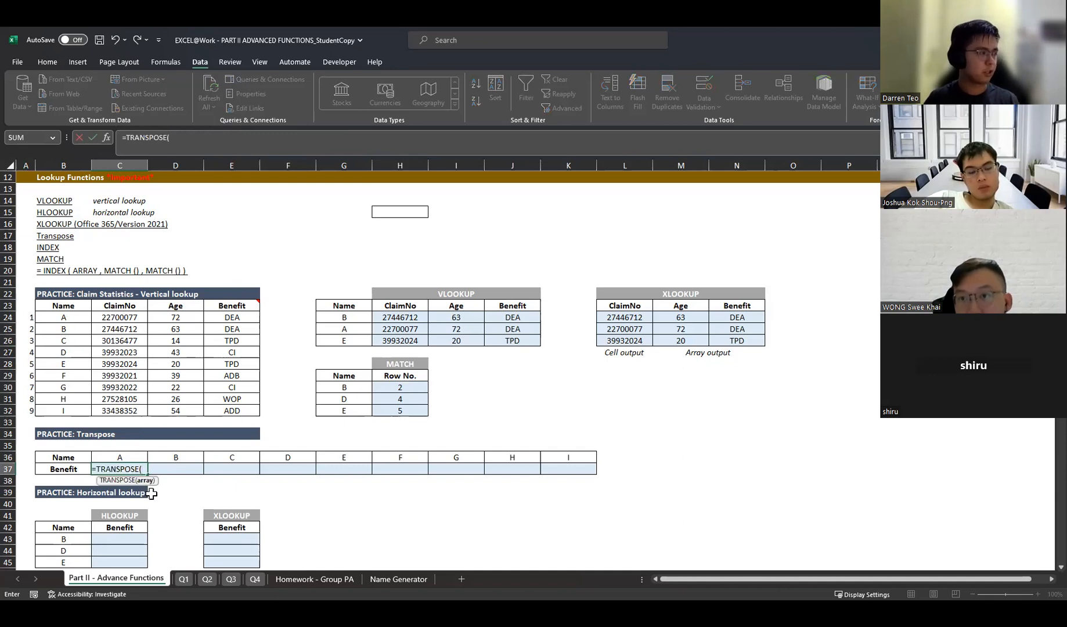
left_click_drag(235, 320, 246, 411)
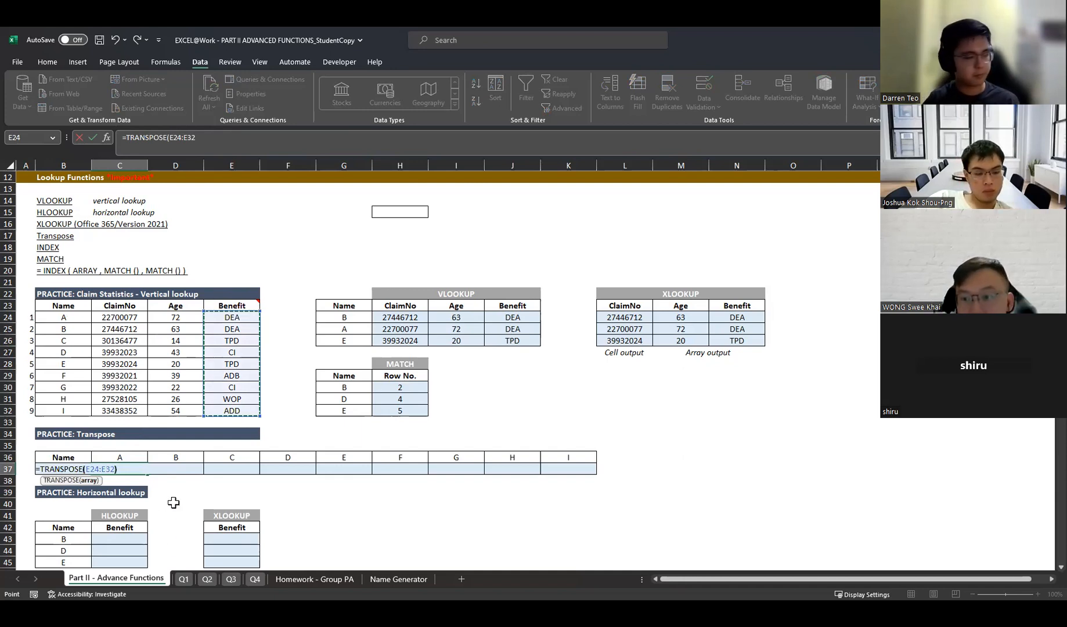
key("Return")
- Examine the formula behind each cell of the transposed Benefit row
key("Up")
key("Right")
key("Right")
key("Right")
key("Right")
key("Right")
key("Right")
key("Right")
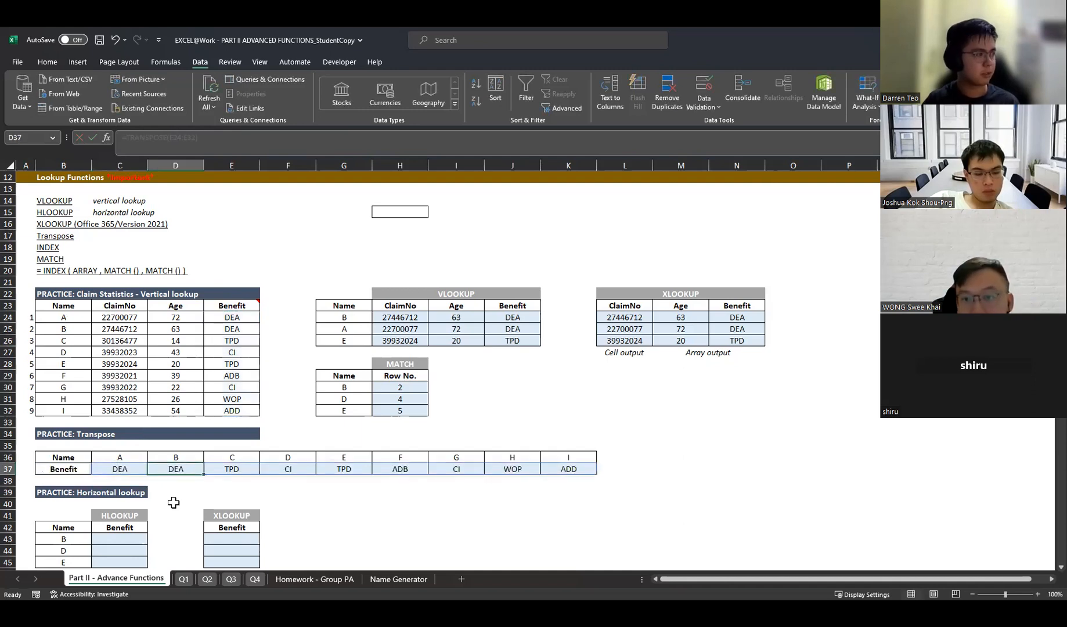
key("Right")
key("Right")
key("Left")
key("Left")
key("Left")
key("Left")
key("Left")
key("Left")
key("Left")
key("Left")
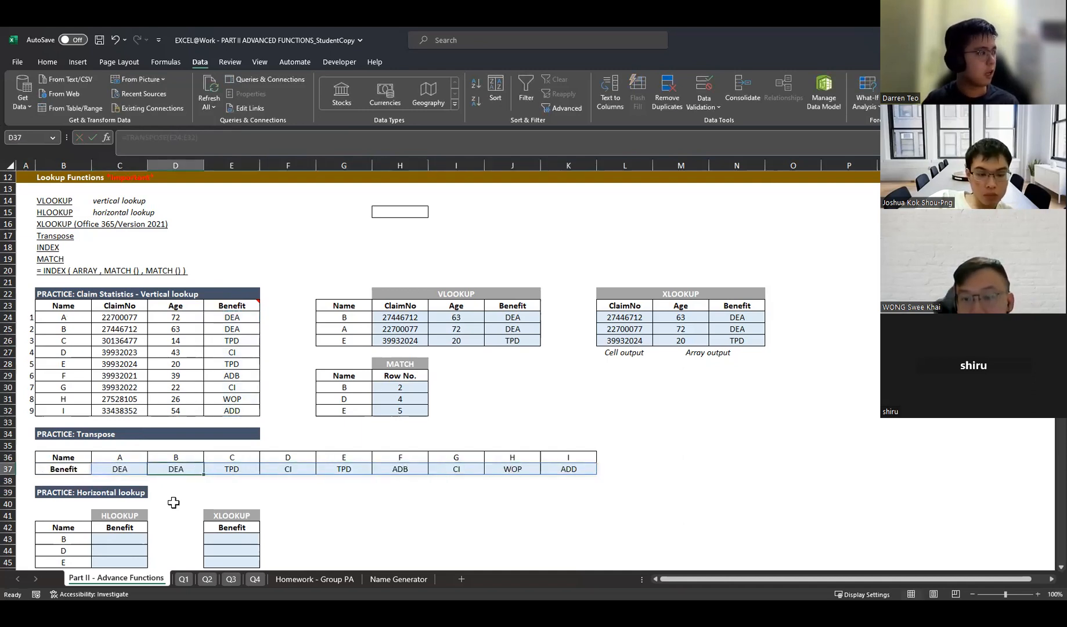
- Convert the TRANSPOSE formula in C37 into an array formula, {=TRANSPOSE(E24:E32)}
left_click(230, 146)
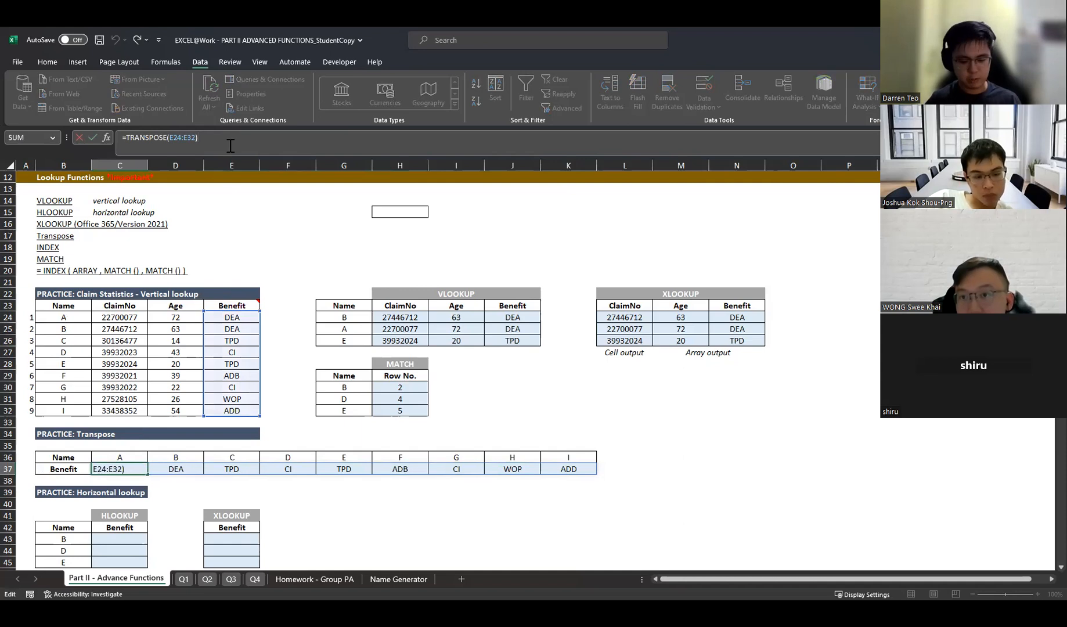
key("ctrl+shift+Return")
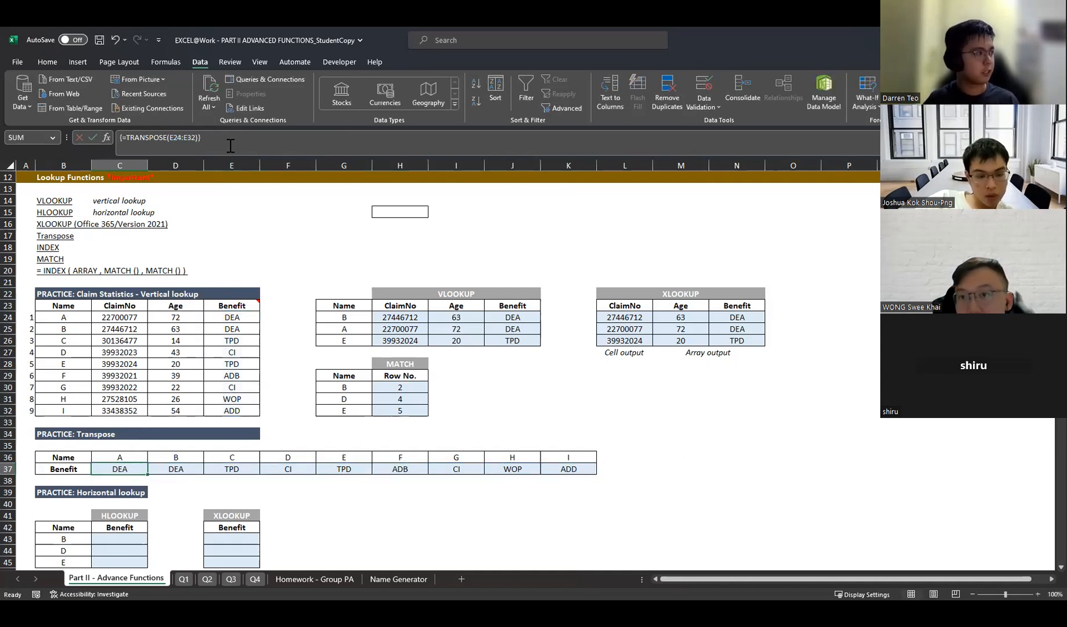
- Check the array formula across the Benefit row from C37 to K37
key("Right")
key("Right")
key("Right")
key("Right")
key("Right")
key("Right")
key("Right")
key("Right")
key("Right")
key("Right")
key("Right")
key("Left")
key("Left")
key("Left")
key("Left")
key("Left")
key("Left")
key("Left")
key("Left")
key("Left")
key("Left")
key("Left")
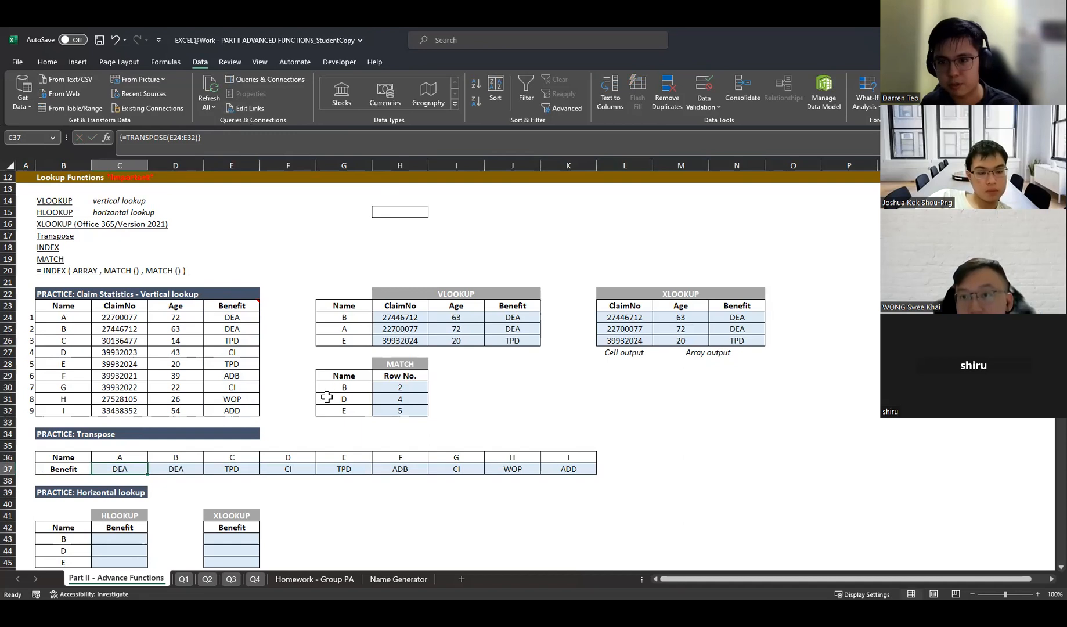
left_click(305, 412)
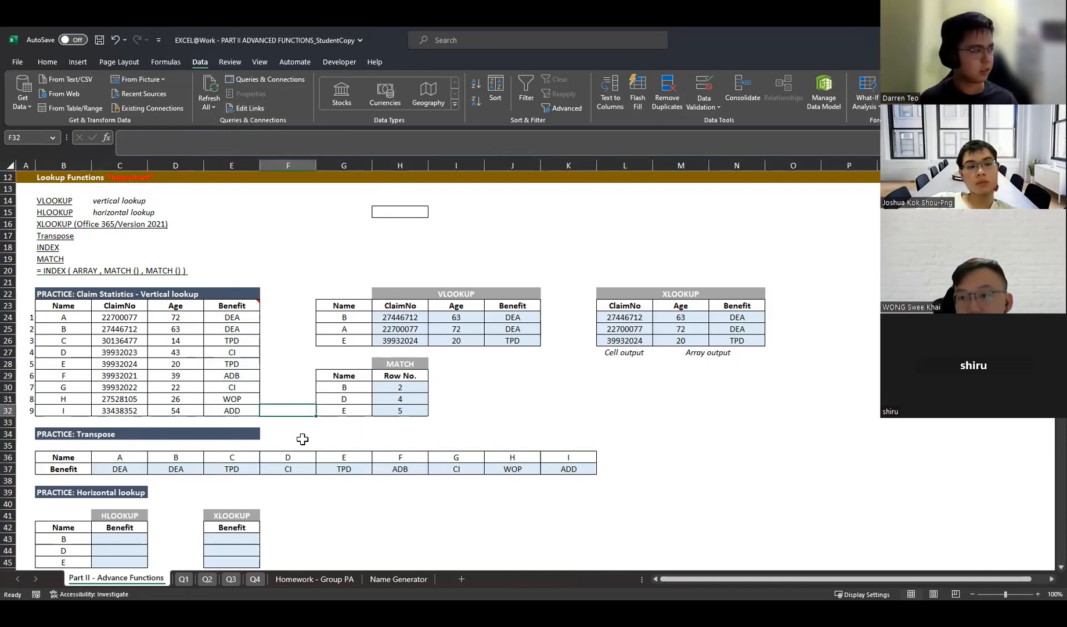
- Start an HLOOKUP formula in C43 of the Horizontal lookup table with $B43 as the lookup value
scroll(303, 436, "down", 2)
scroll(295, 445, "down", 1)
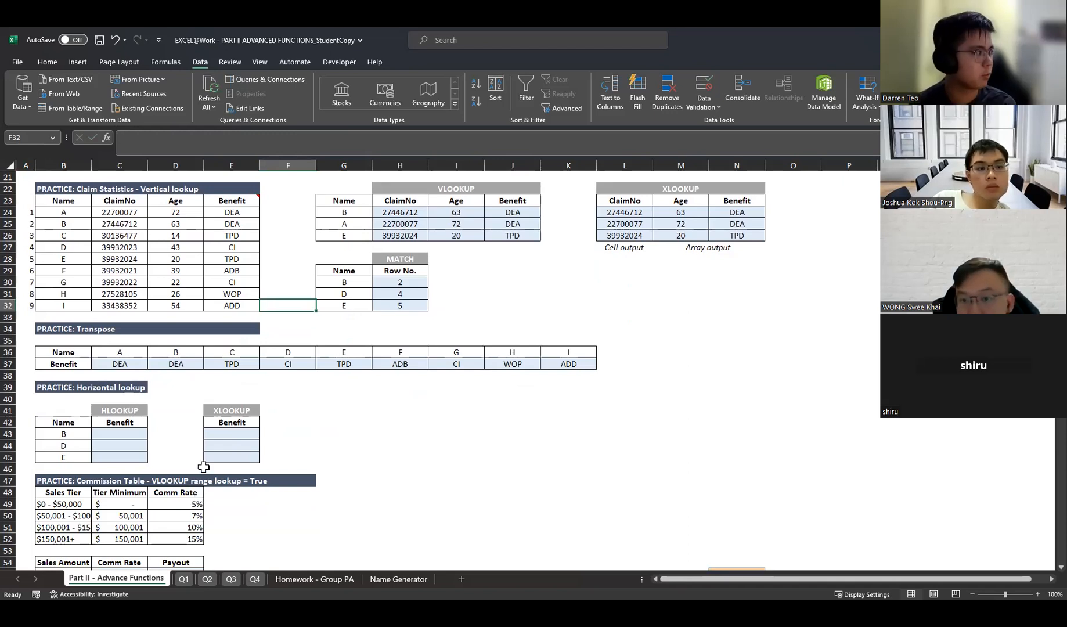
scroll(203, 468, "up", 1)
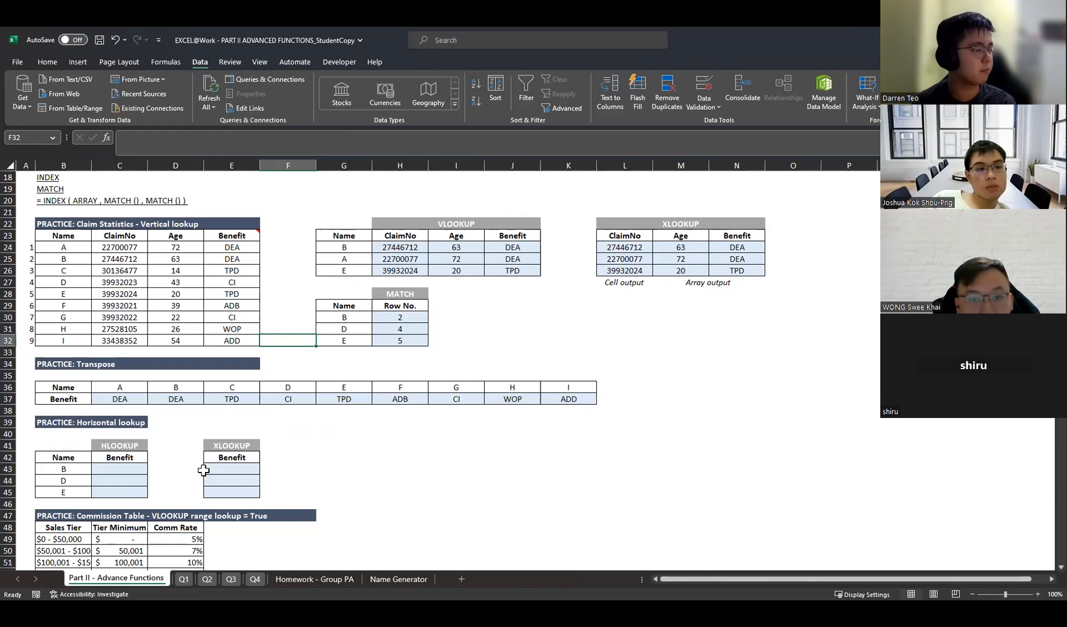
left_click(125, 447)
scroll(142, 484, "up", 1)
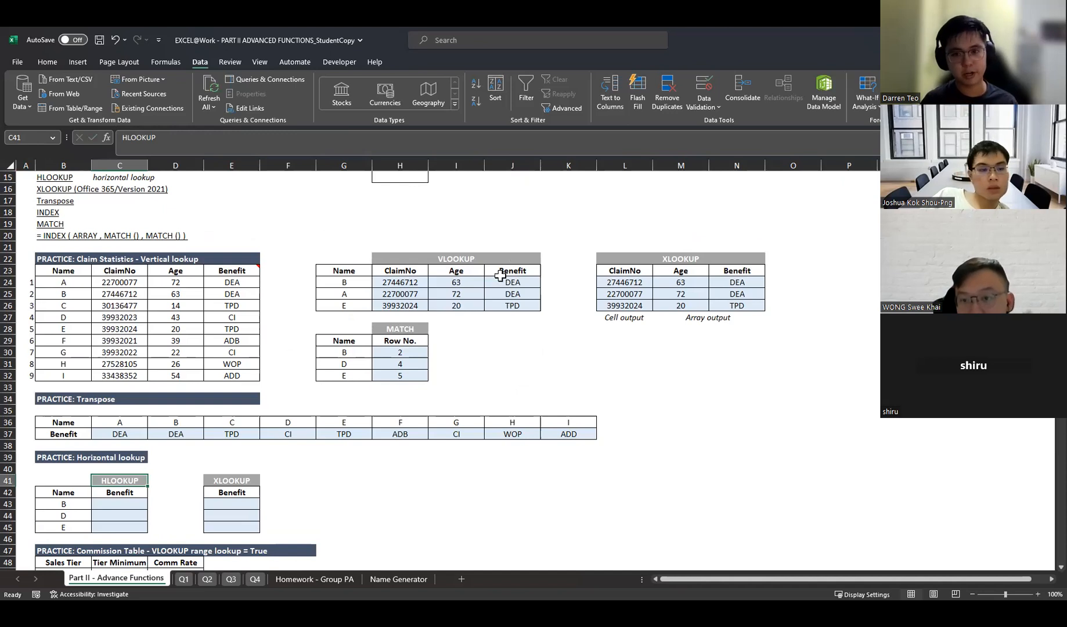
left_click(106, 503)
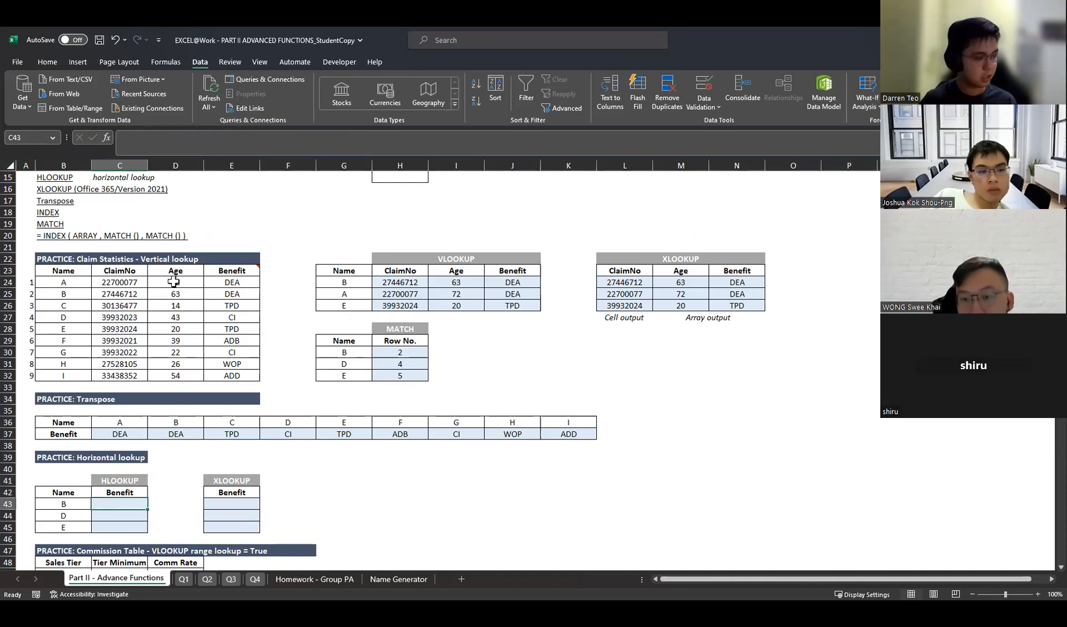
type("=")
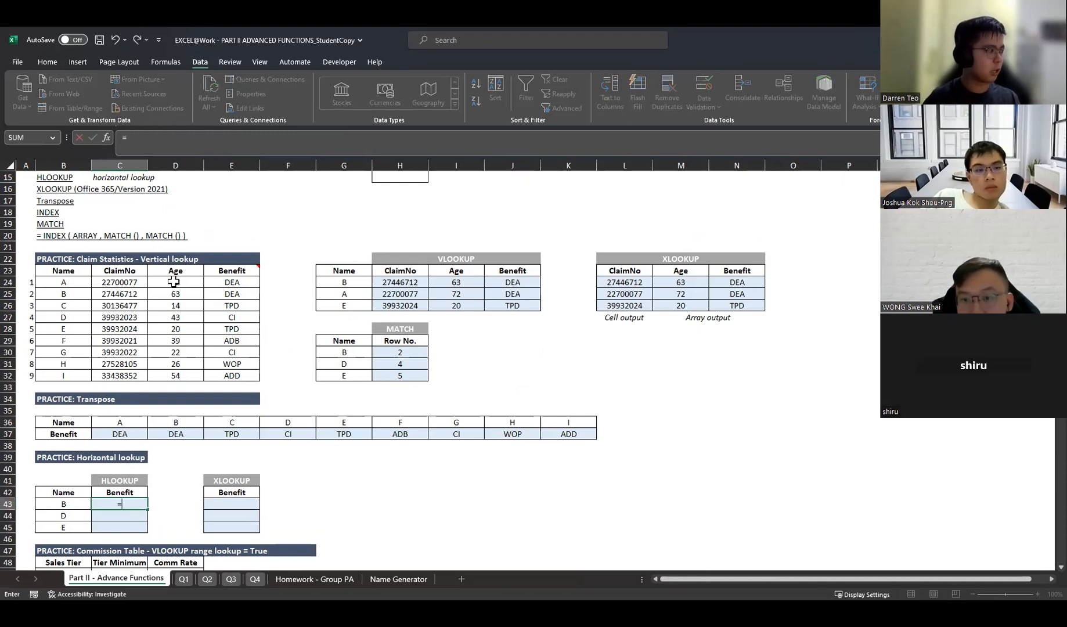
left_click(194, 468)
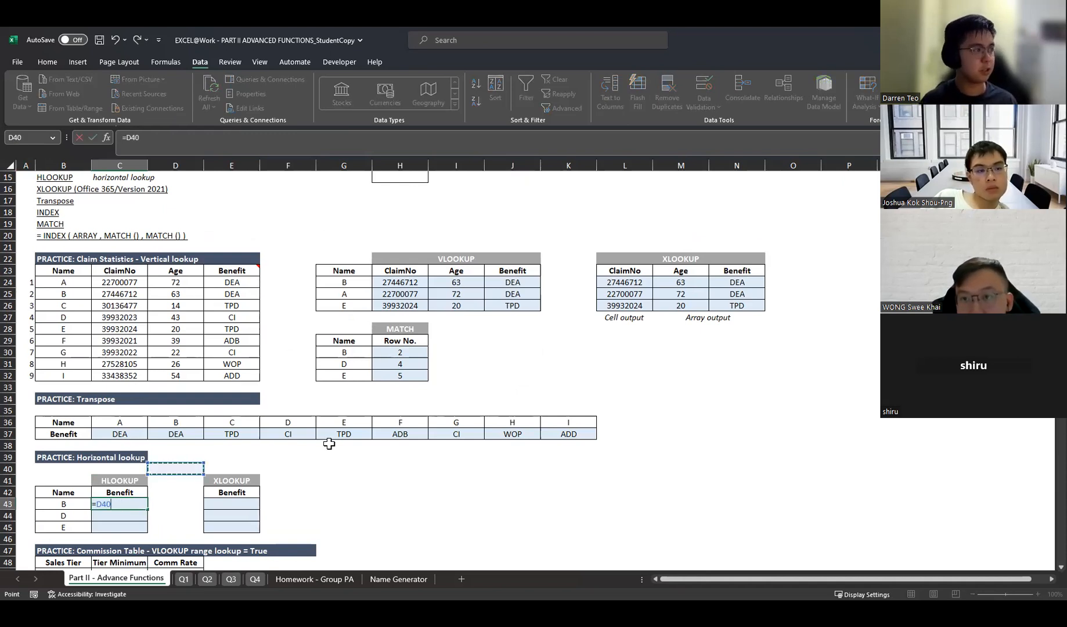
key("BackSpace")
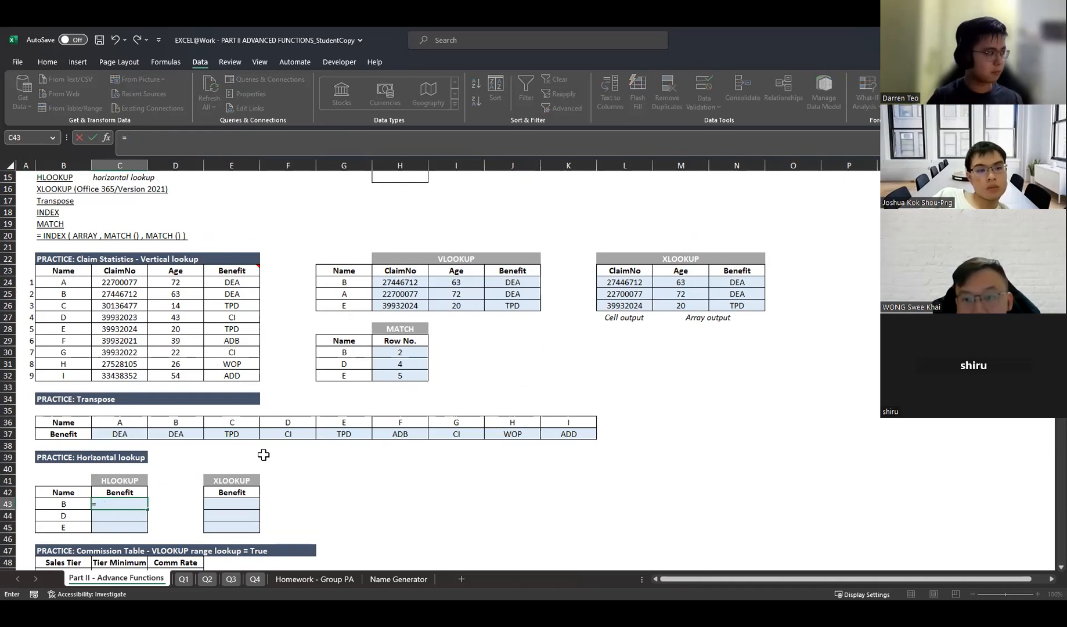
type("HLOOKUP(")
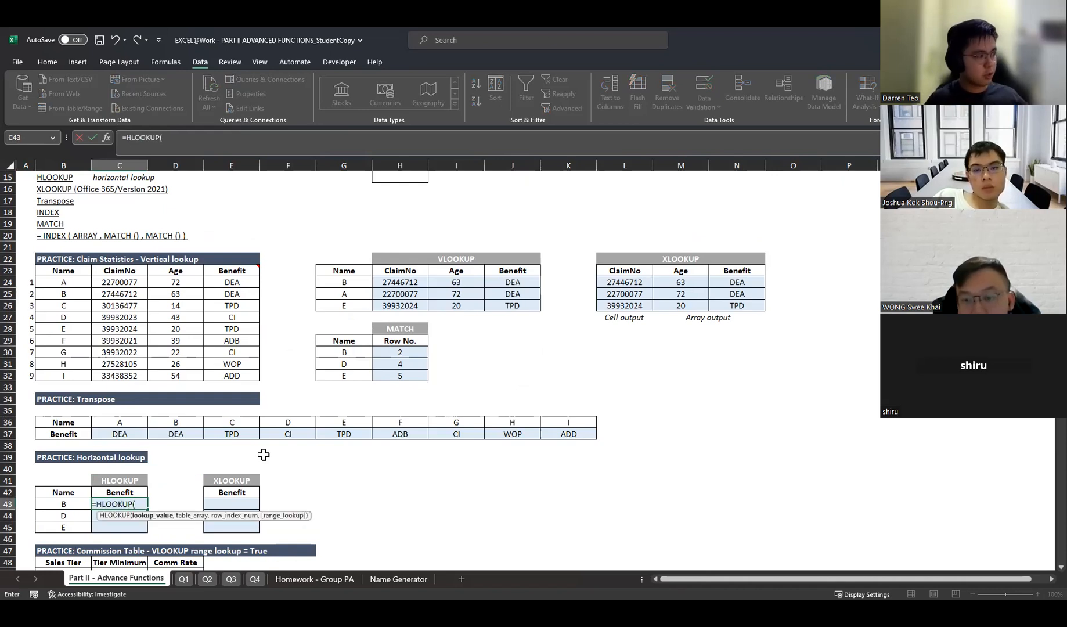
key("Left")
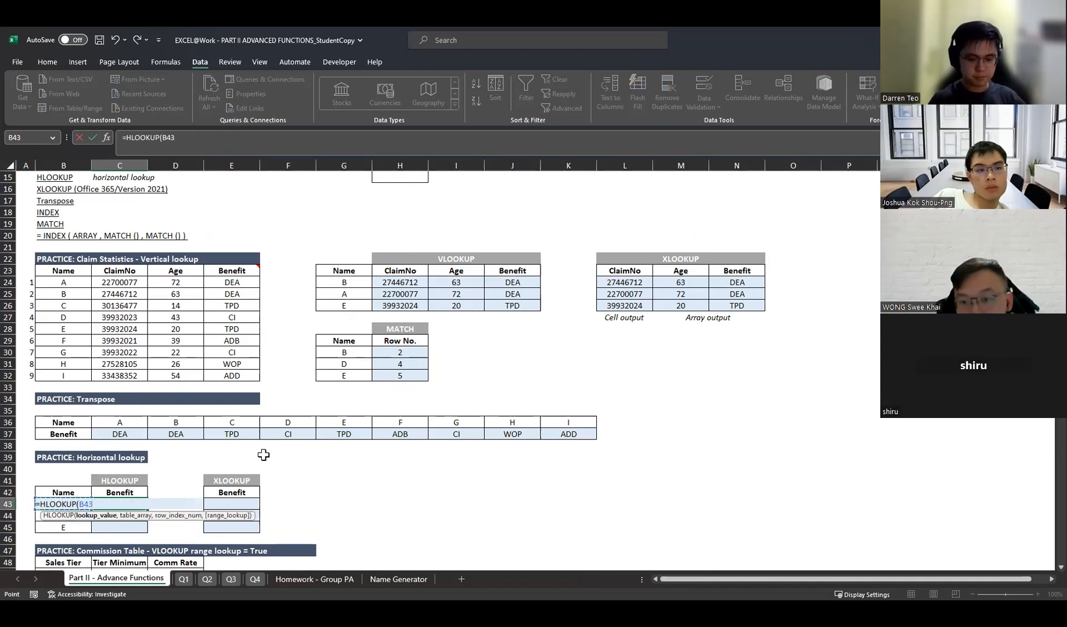
key("F4")
type(",")
key("BackSpace")
key("BackSpace")
key("BackSpace")
key("BackSpace")
key("BackSpace")
key("BackSpace")
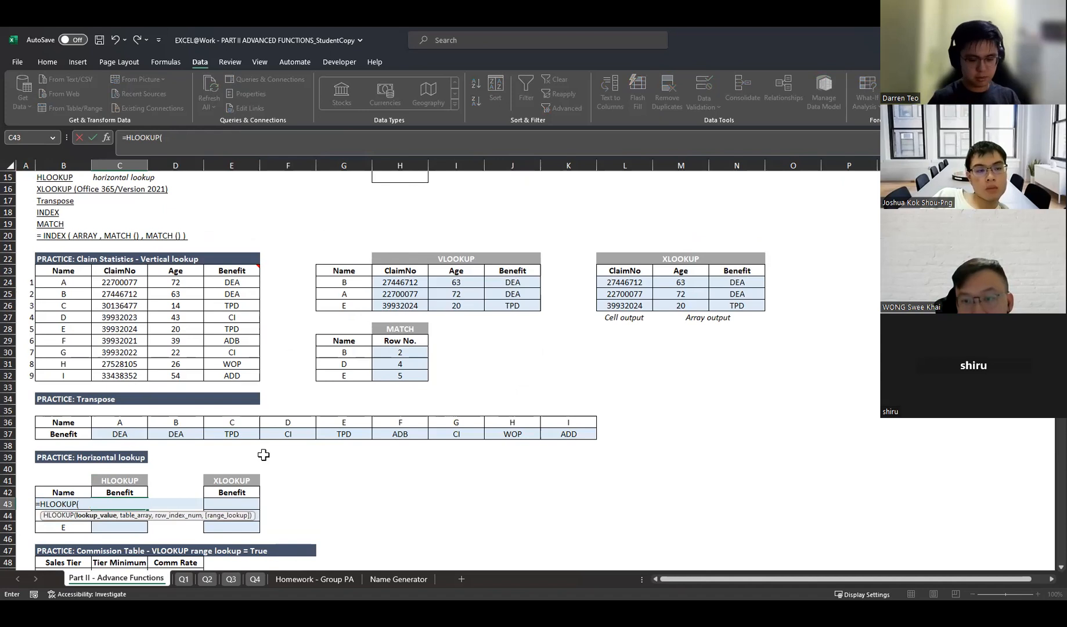
type("$B$43")
key("F4")
key("F4")
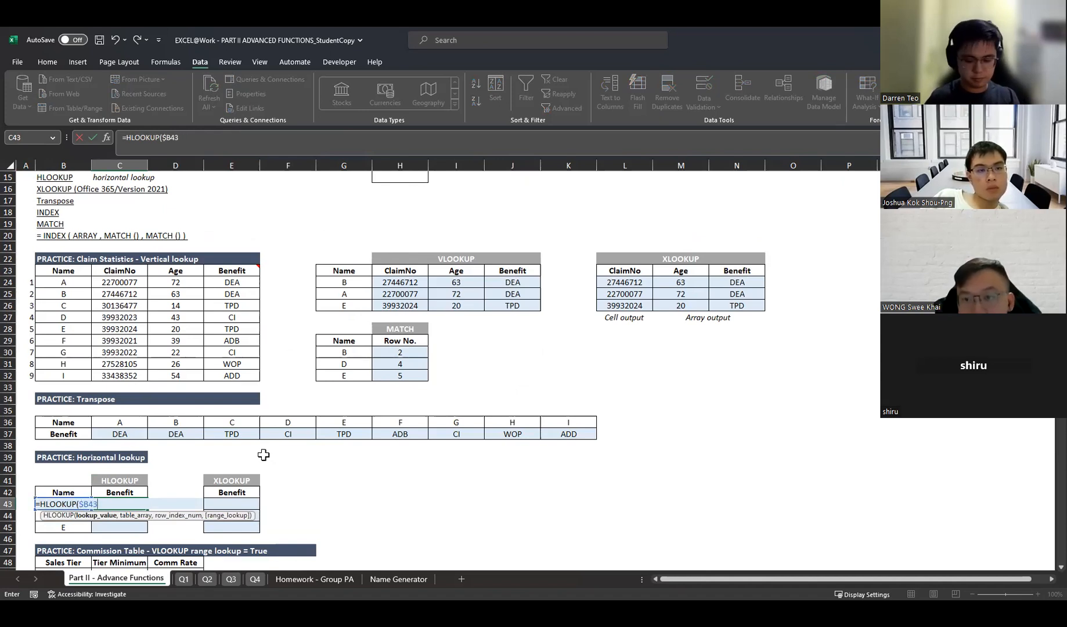
type(",")
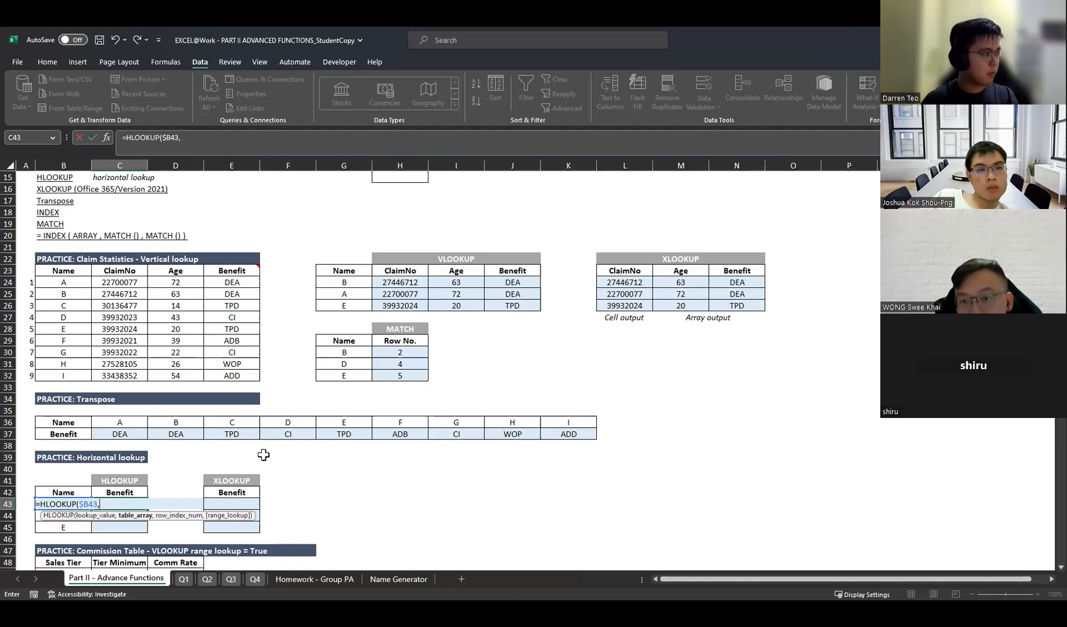
- Complete the HLOOKUP in C43 with table array $B$36:$K$37, row index 2 and FALSE for an exact match
mouse_move(103, 422)
left_mouse_down()
mouse_move(106, 430)
mouse_move(97, 425)
left_mouse_up()
left_click(81, 427)
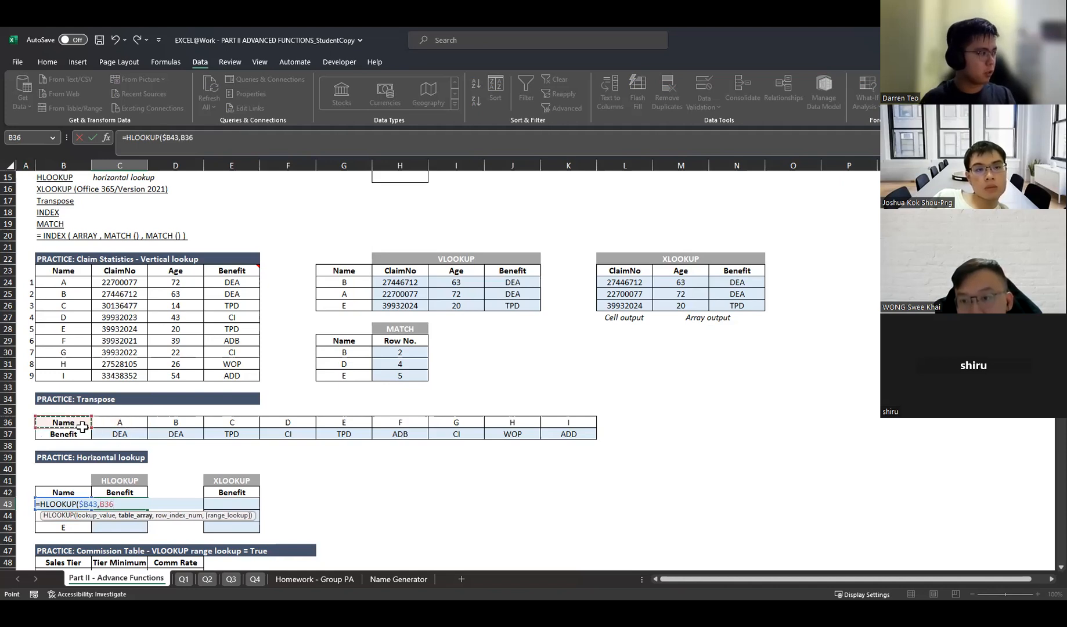
left_click(563, 431, "shift")
key("F4")
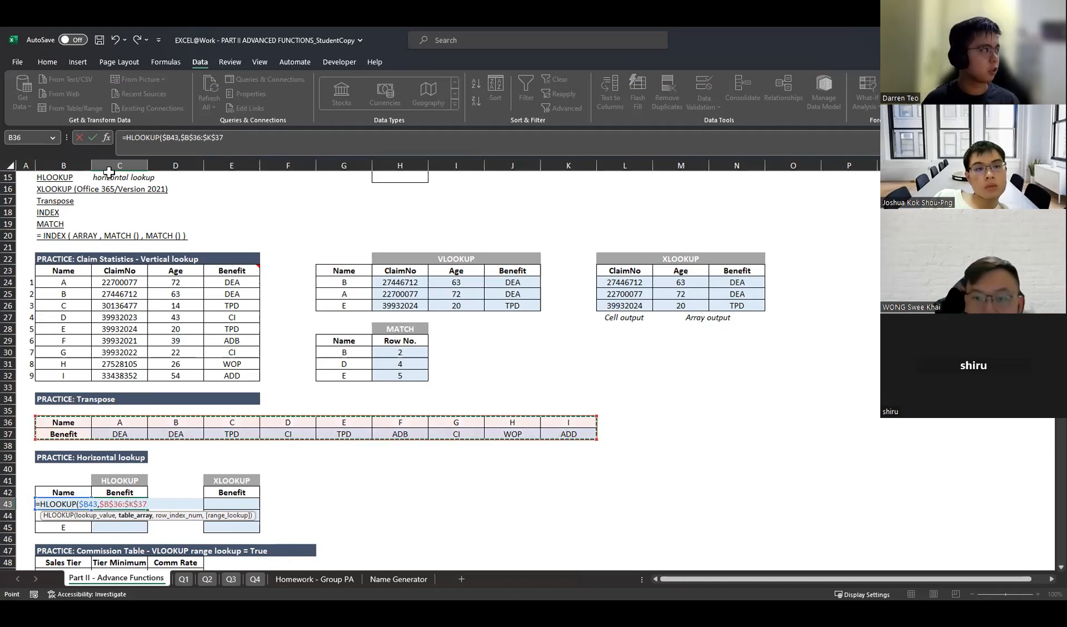
left_click(225, 137)
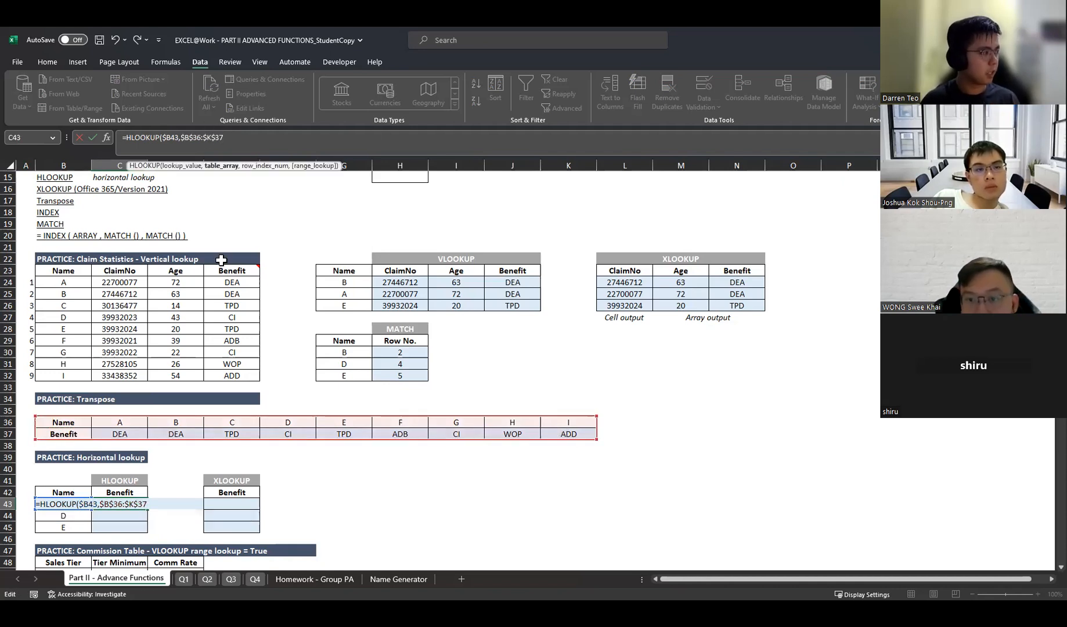
type(",2,false")
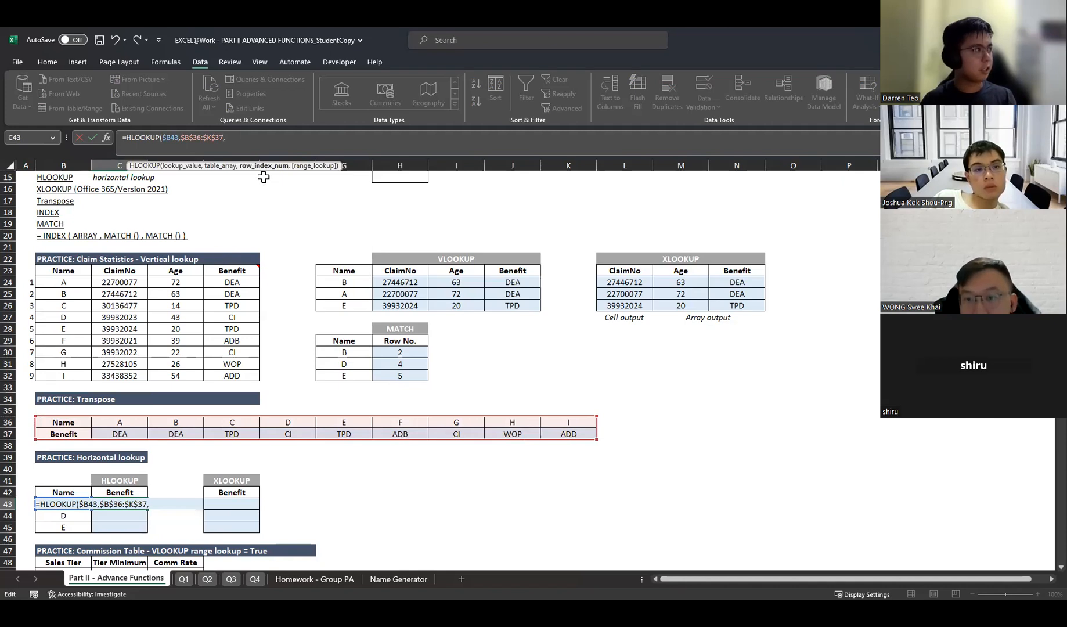
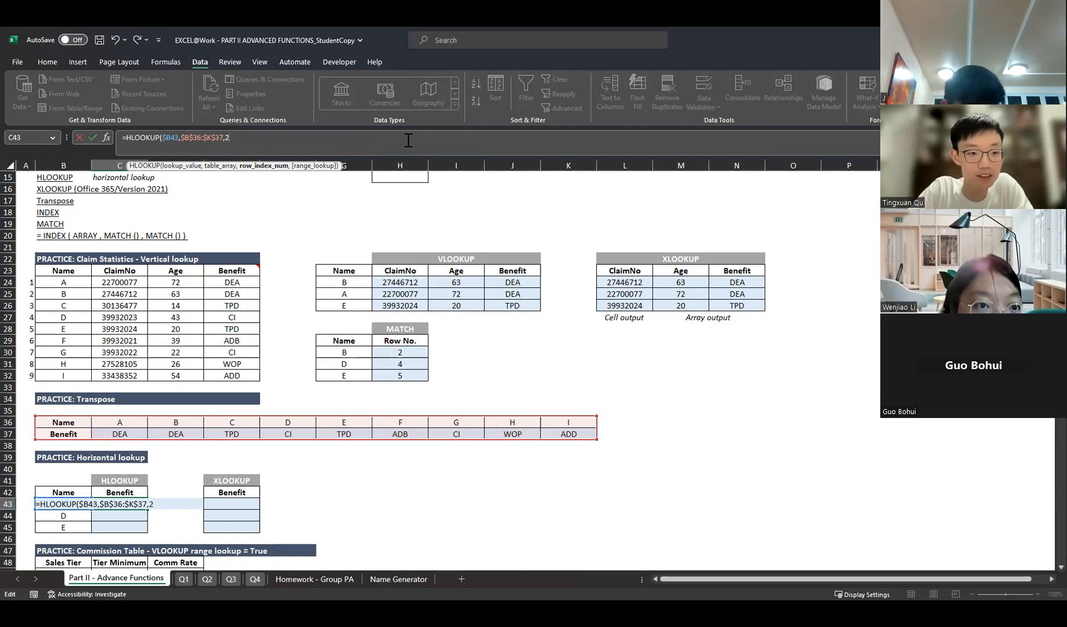
type(",")
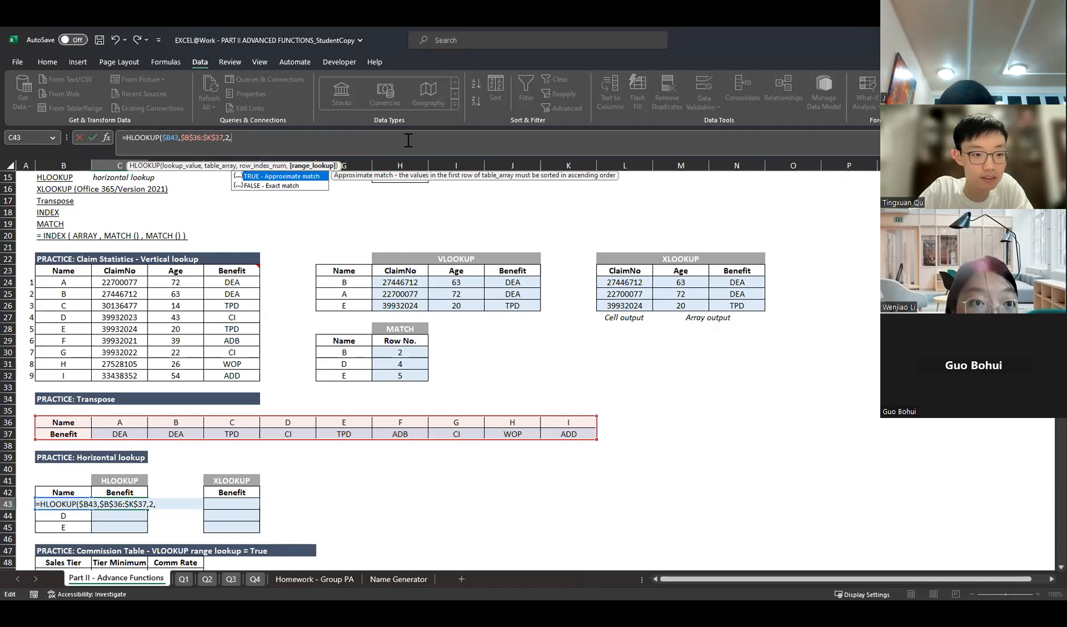
type("false)")
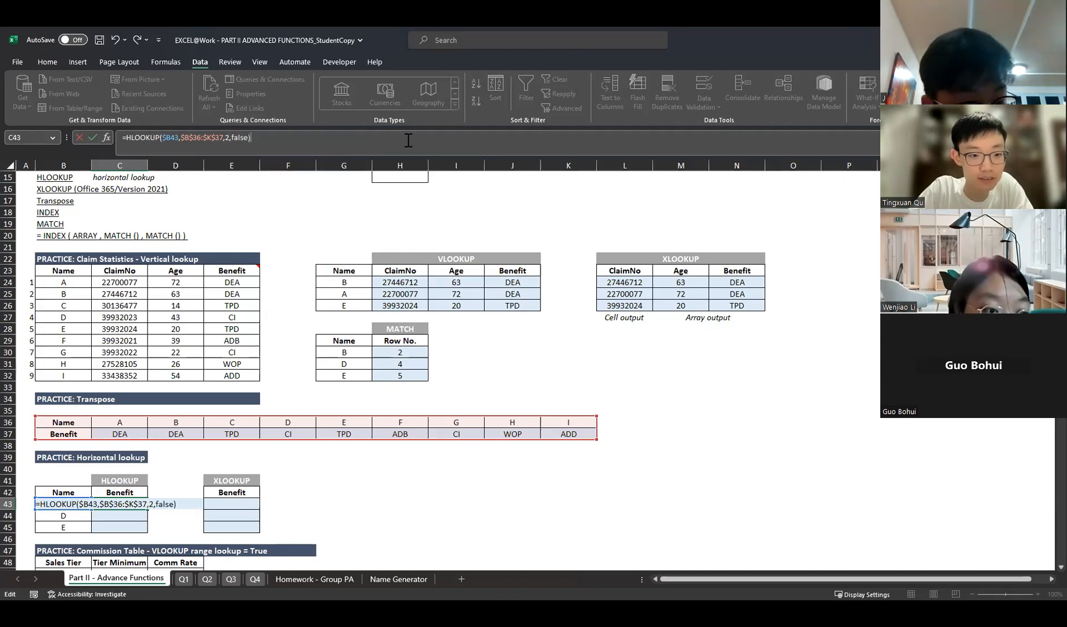
key("Return")
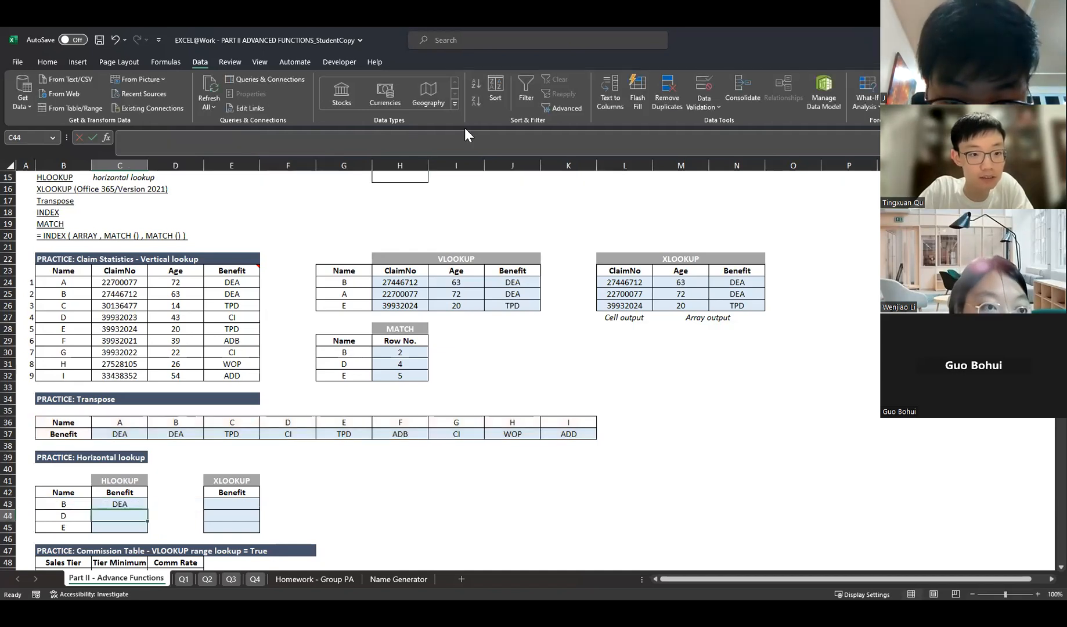
- Fill the HLOOKUP formula from C43 down to C45 for names D and E
scroll(156, 374, "down", 1)
left_click(123, 468)
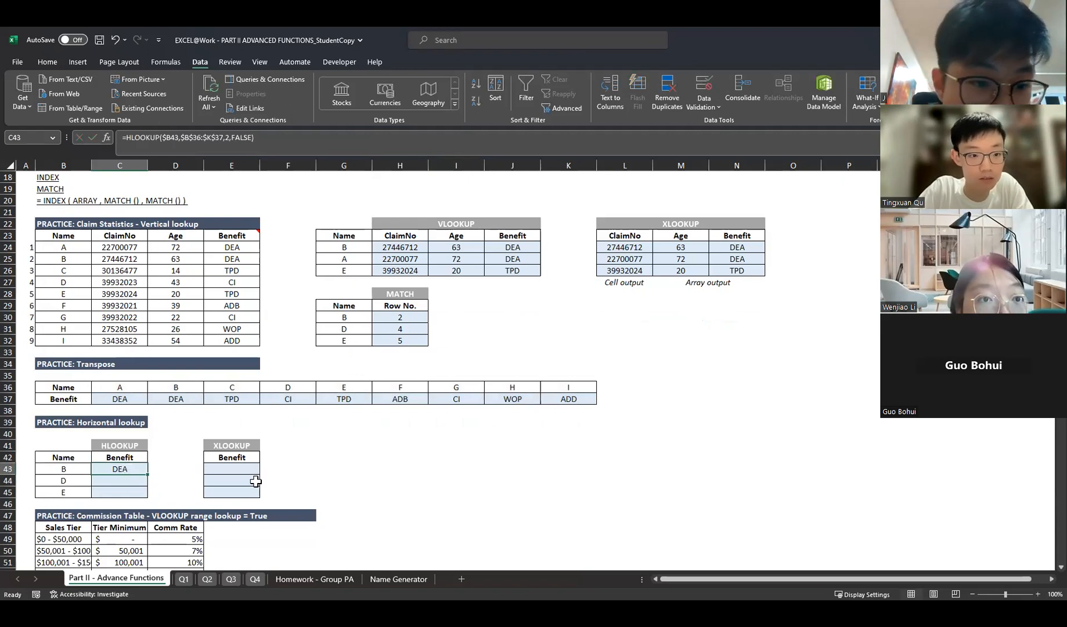
left_click_drag(150, 475, 150, 495)
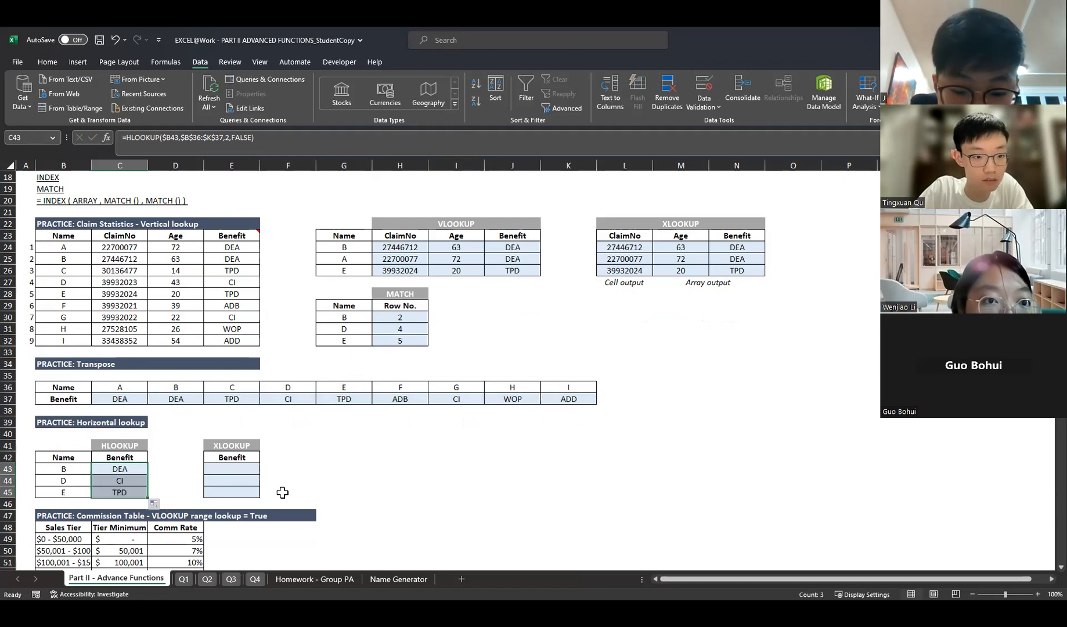
- Check the cell references in the copied HLOOKUP formulas in C44 and C45
left_click(117, 482)
left_click(185, 153)
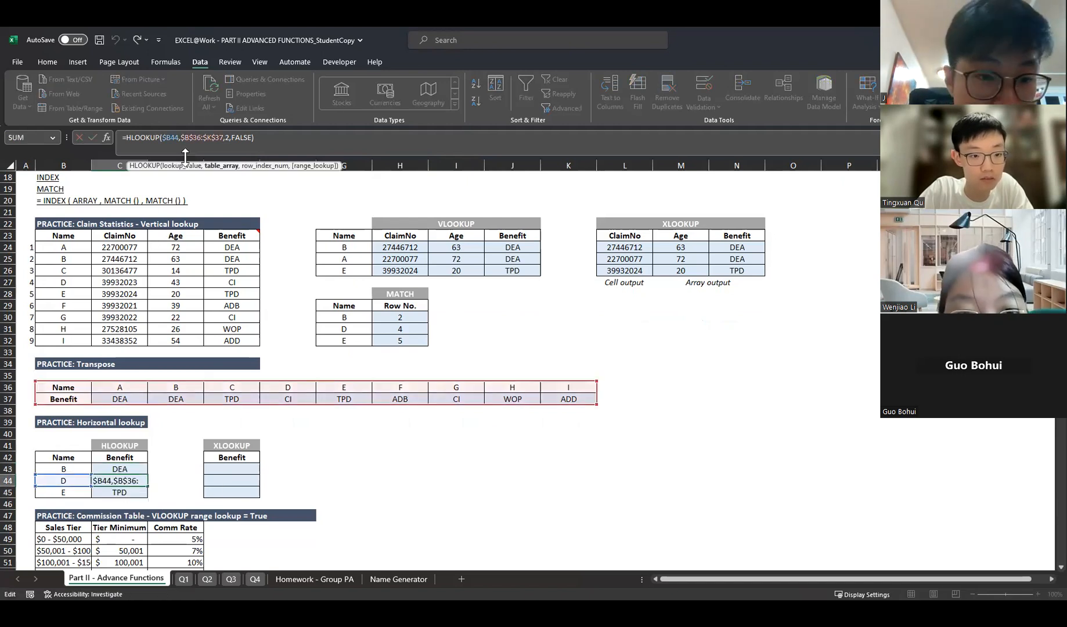
key("Return")
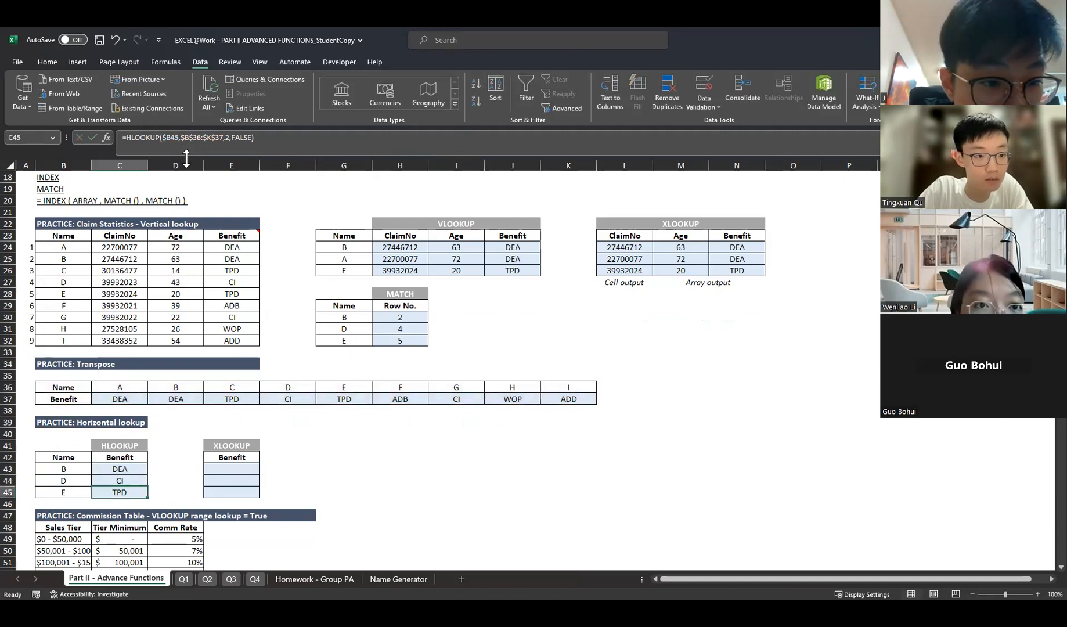
left_click(186, 153)
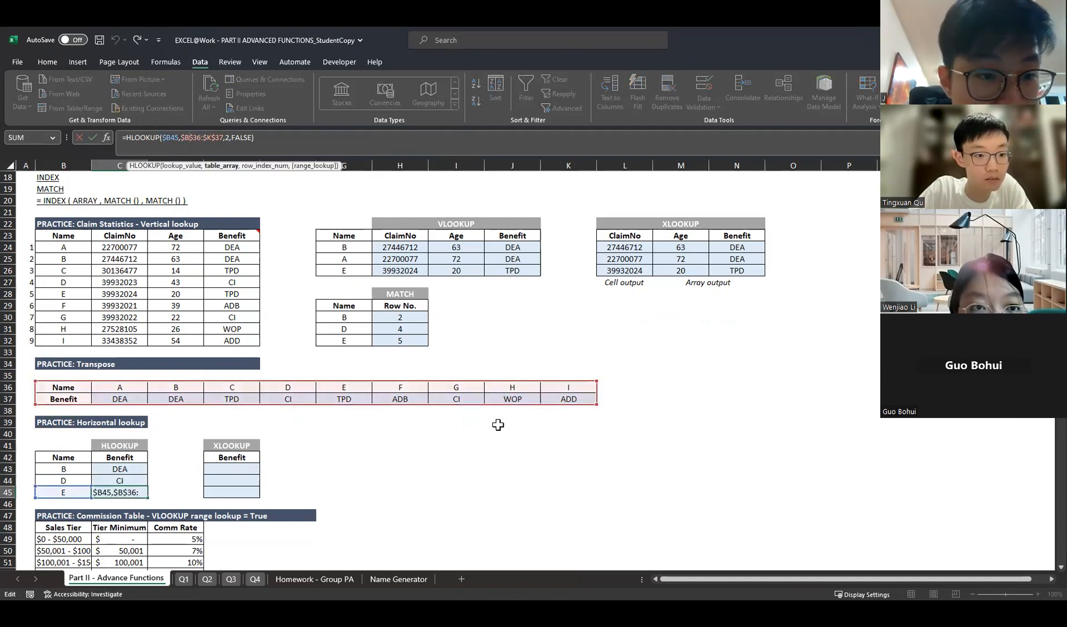
key("Return")
key("Up")
key("Up")
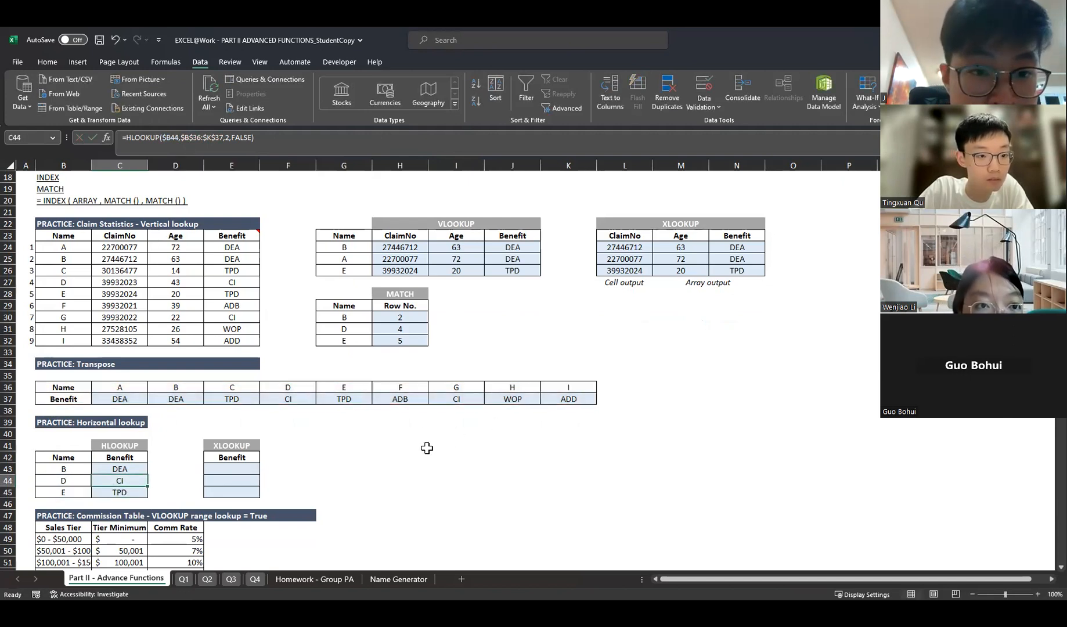
- Compare the horizontal Name and Benefit table B36:K37 with the vertical Name column B23:B32, and review the formula in C43
left_click_drag(58, 385, 600, 403)
left_click(423, 469)
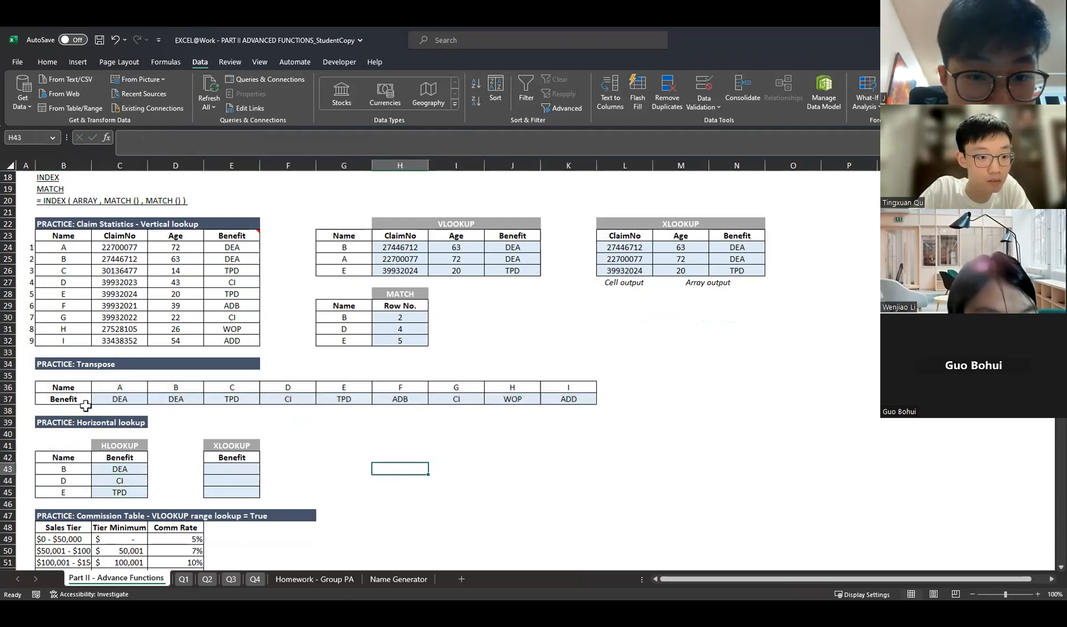
left_click_drag(64, 239, 66, 340)
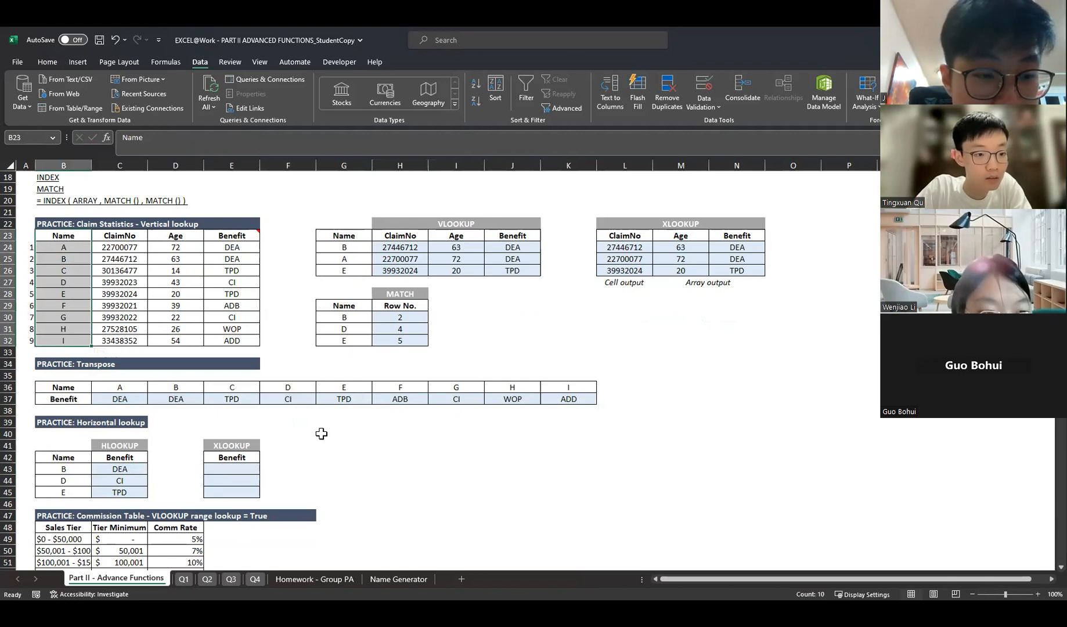
left_click(127, 472)
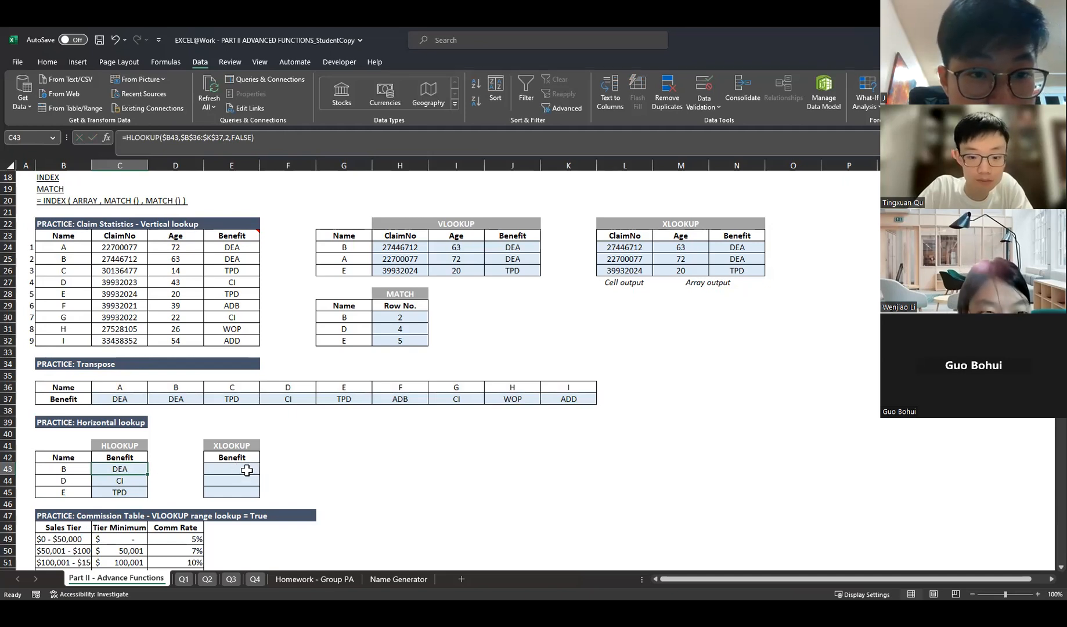
- Start an XLOOKUP formula in E43 of the Horizontal lookup table with $B43 as the lookup value
left_click(246, 471)
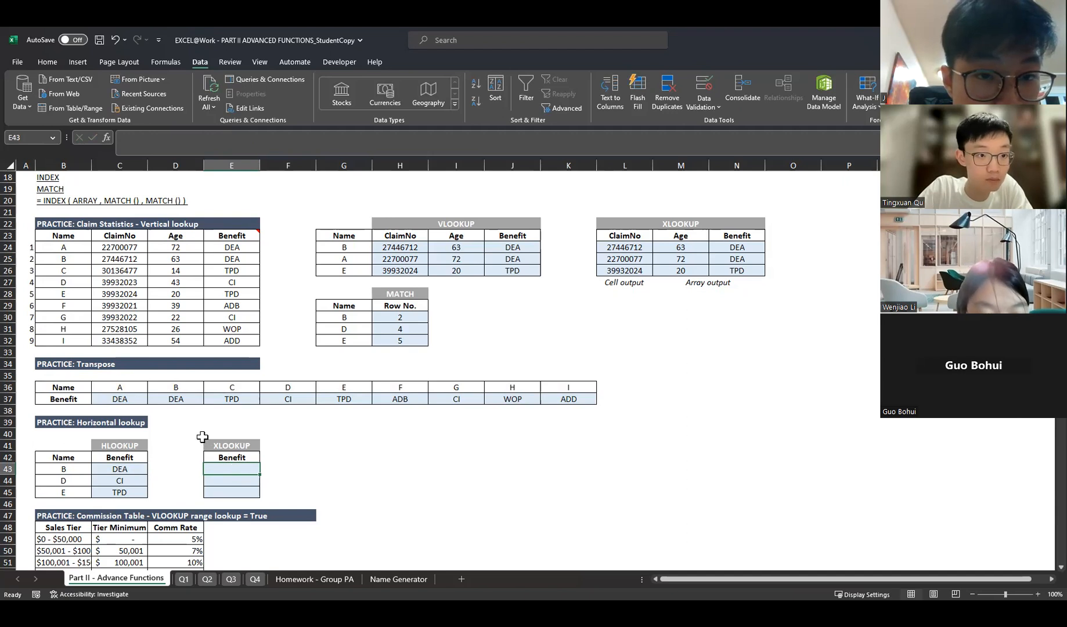
type("=")
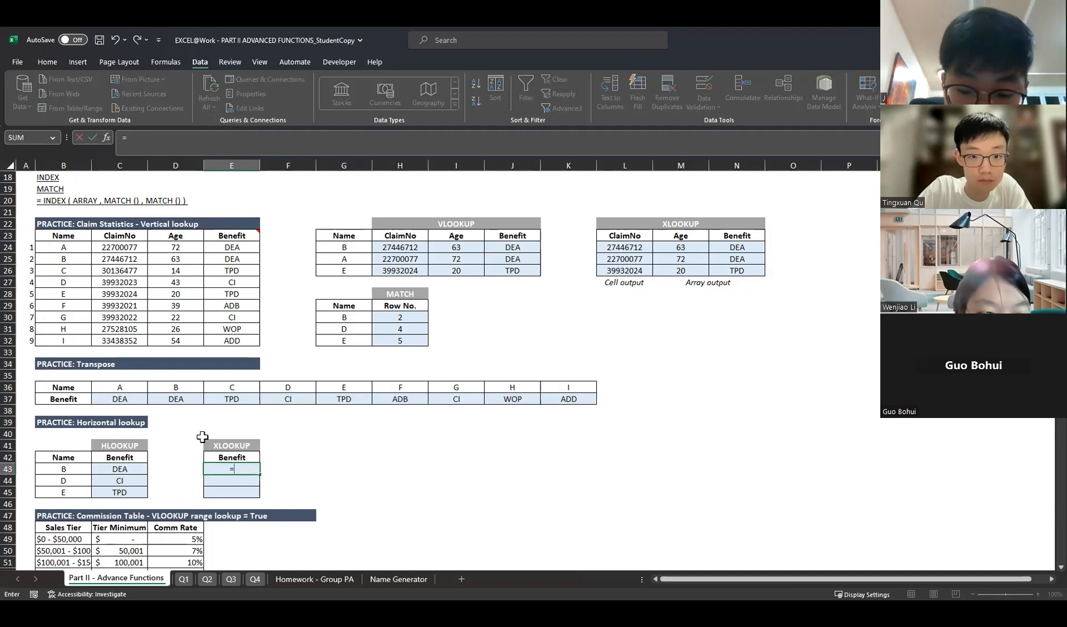
type("xlook")
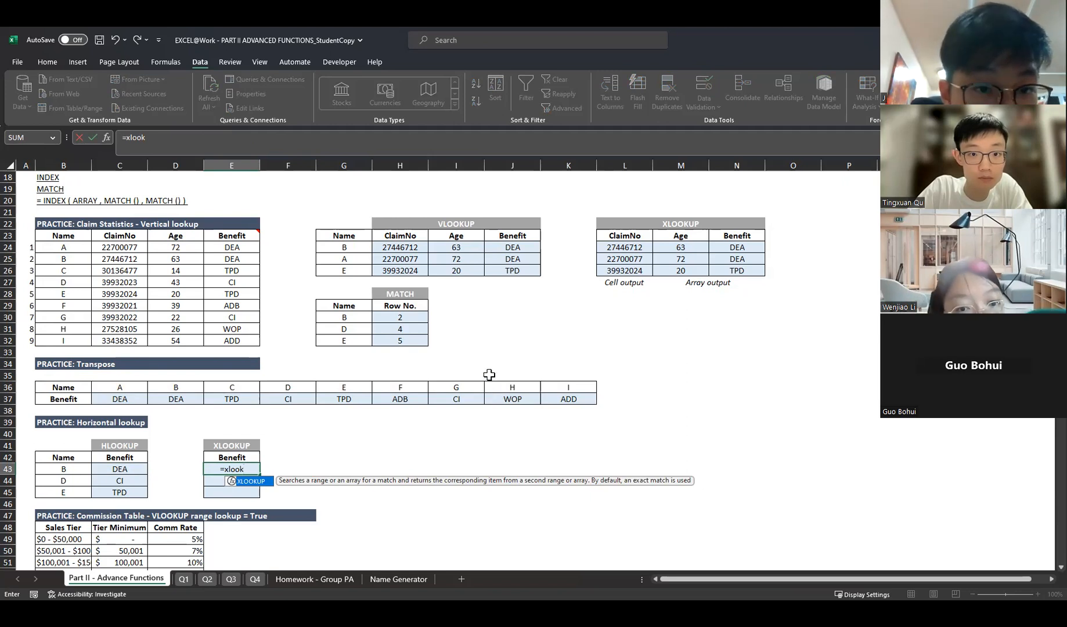
key("Tab")
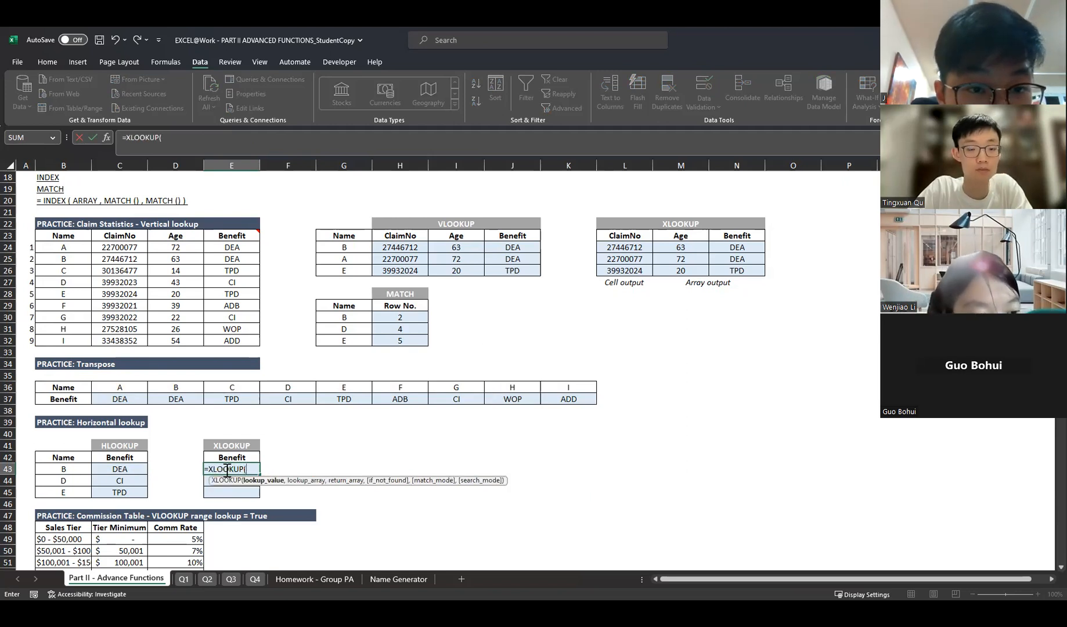
left_click(63, 468)
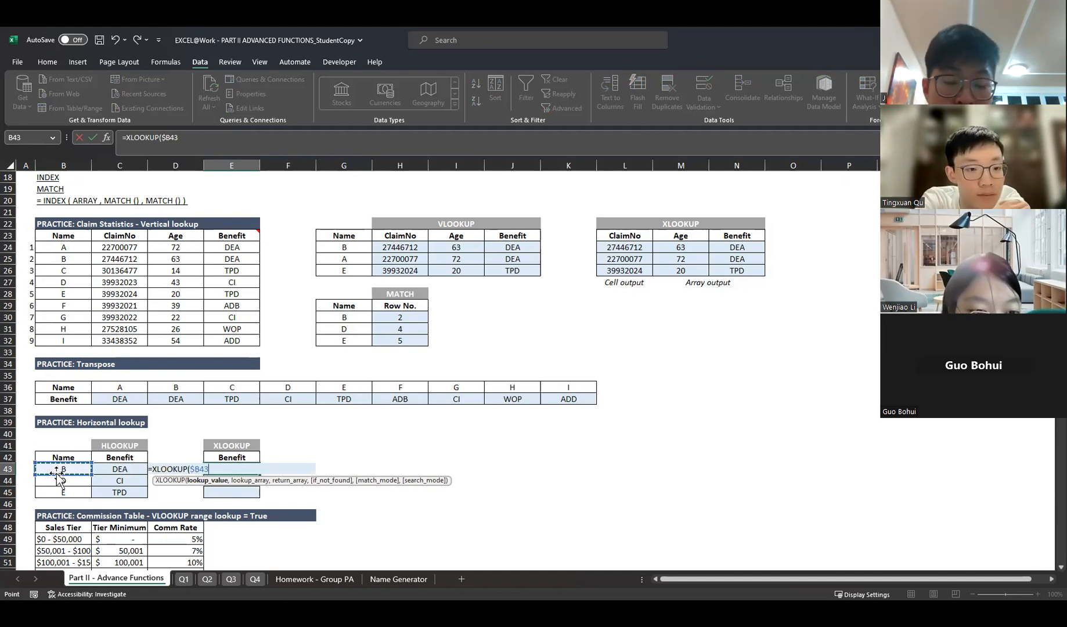
type(",")
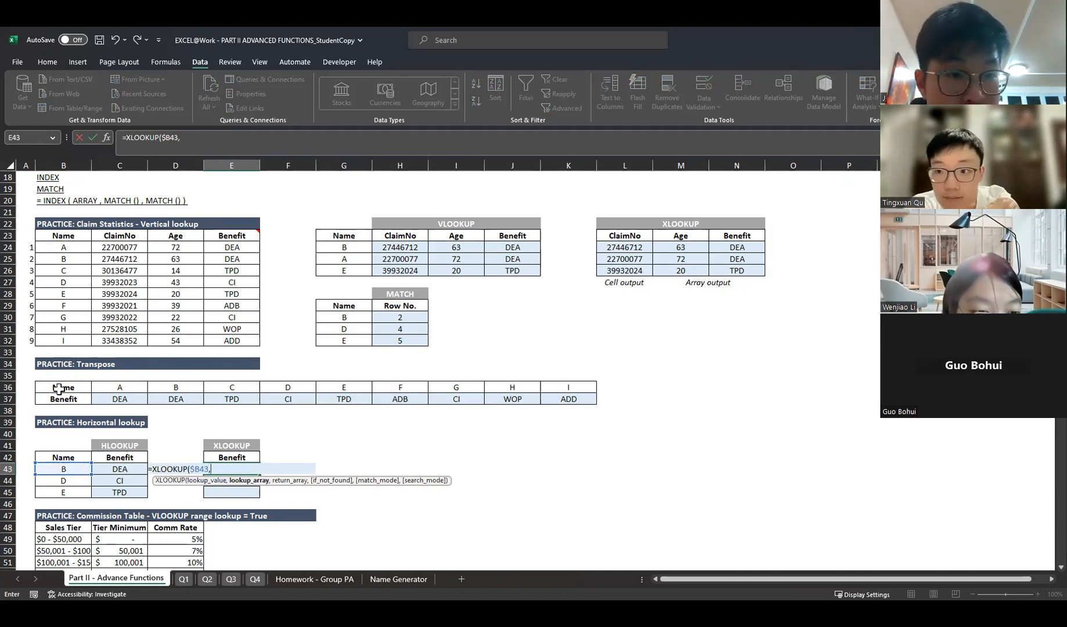
- Complete the XLOOKUP in E43 with lookup array $C$36:$K$36 and return array $C$37:$K$37
left_click(115, 388)
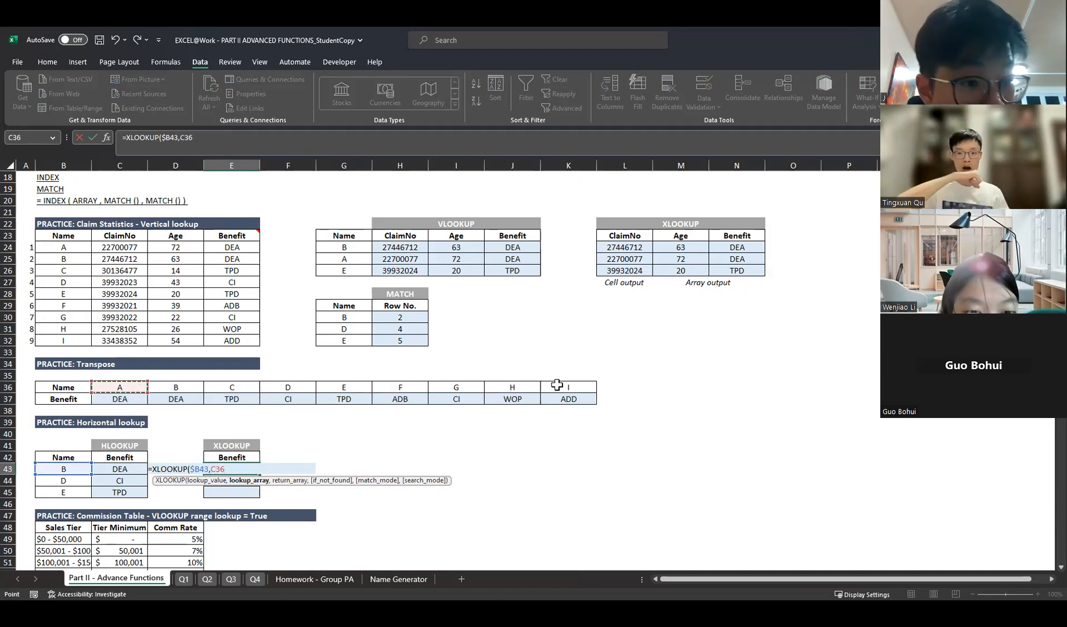
left_click(581, 387, "shift")
key("F4")
type(",")
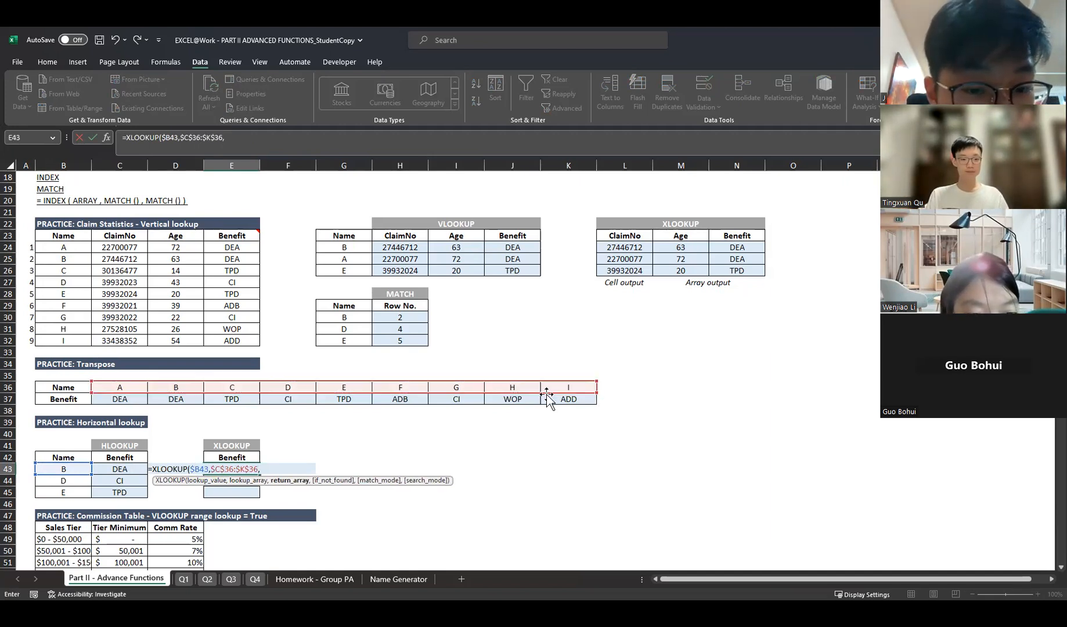
left_click(110, 399)
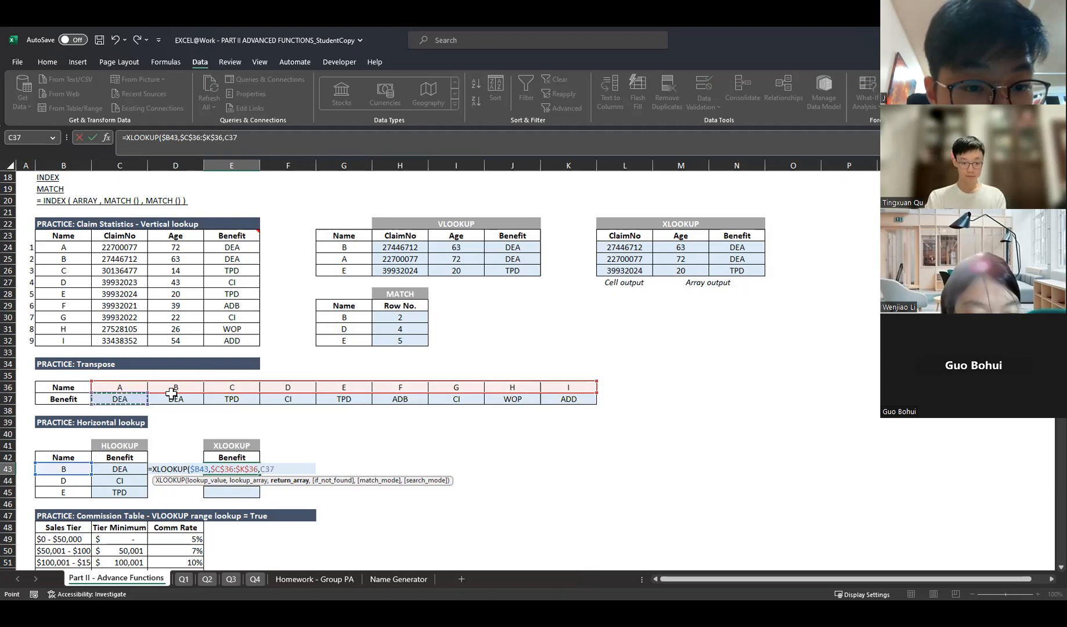
left_click(576, 397, "shift")
key("F4")
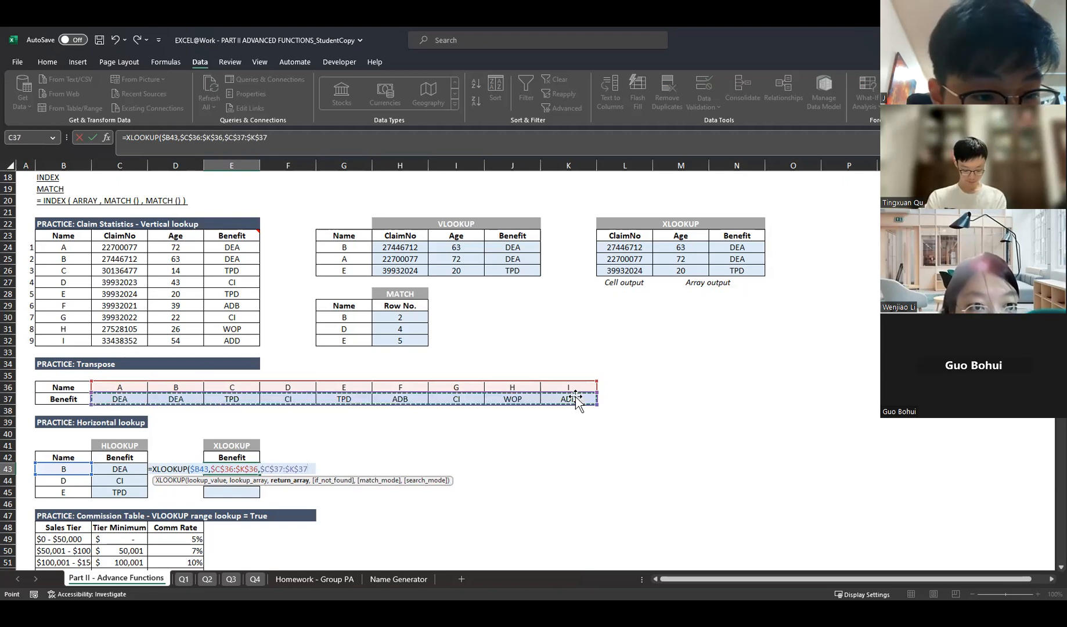
type(",)")
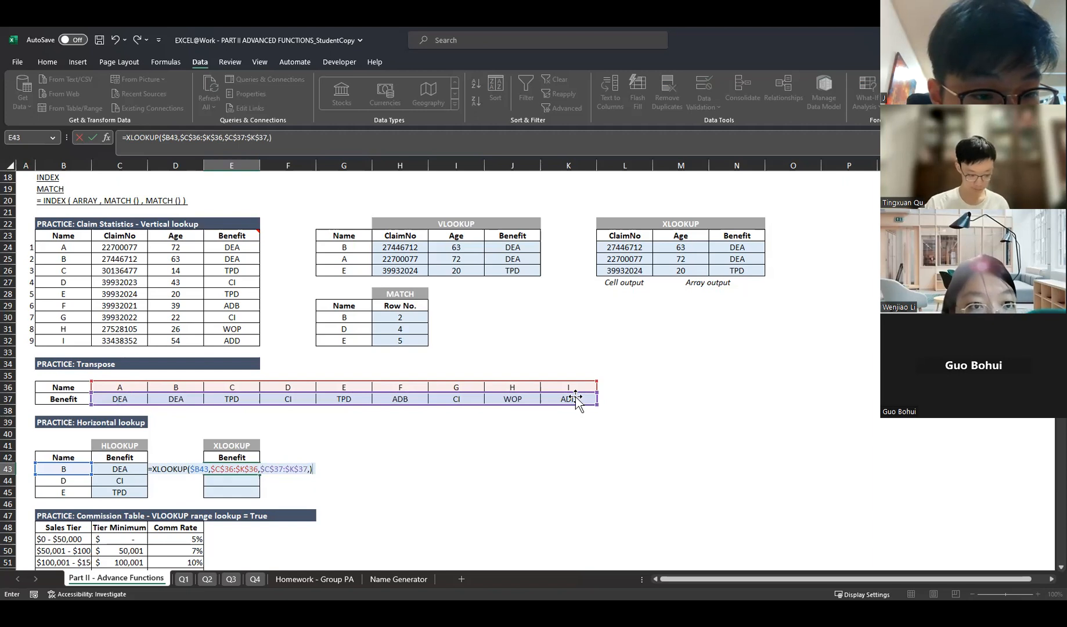
key("ctrl+Return")
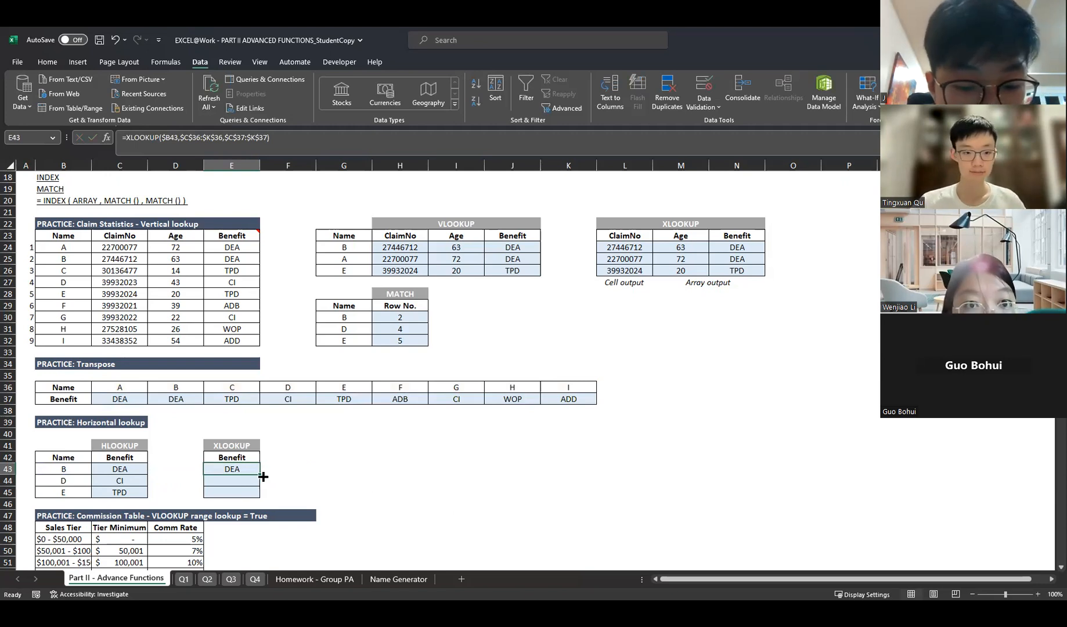
- Fill the XLOOKUP formula from E43 down to E45 for names D and E
left_click_drag(263, 477, 263, 497)
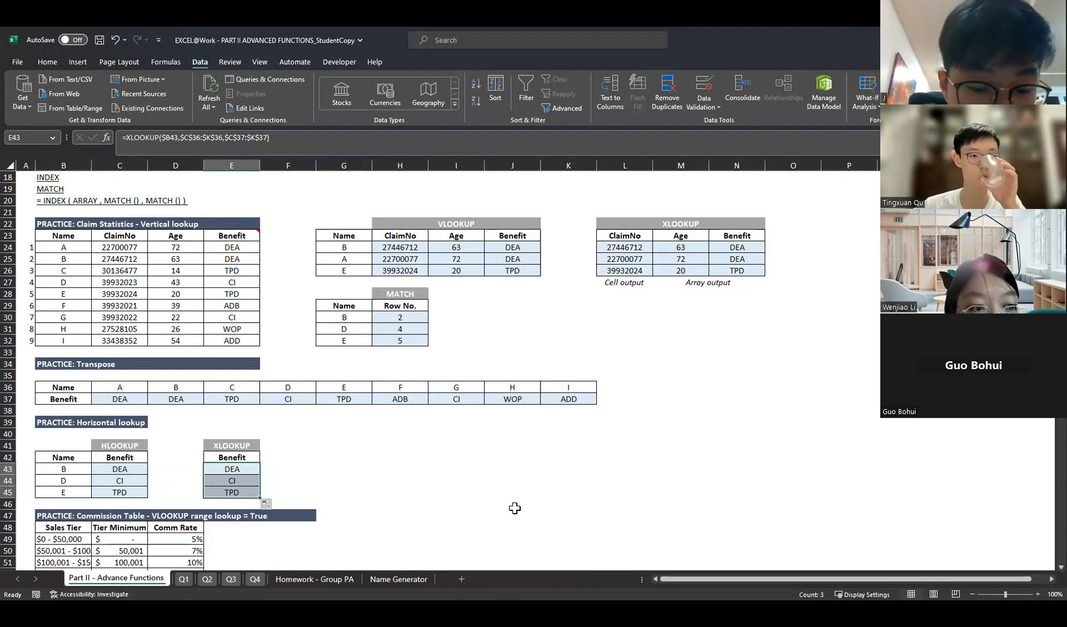
left_click(514, 514)
left_click(244, 446)
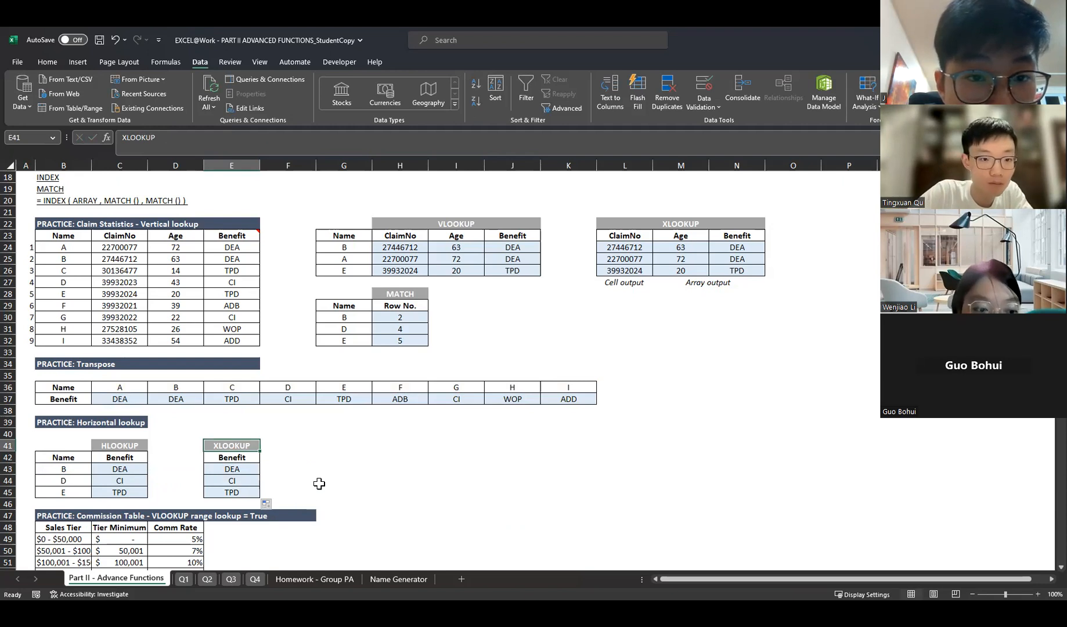
scroll(316, 483, "down", 1)
left_click(250, 434)
left_click_drag(249, 434, 251, 453)
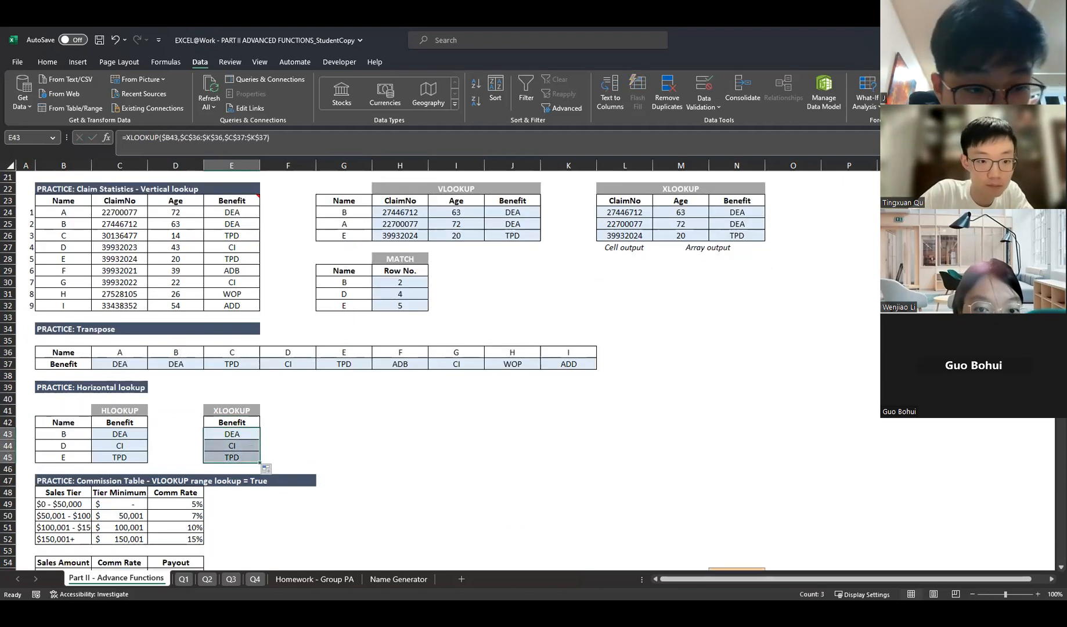
key("alt+Tab")
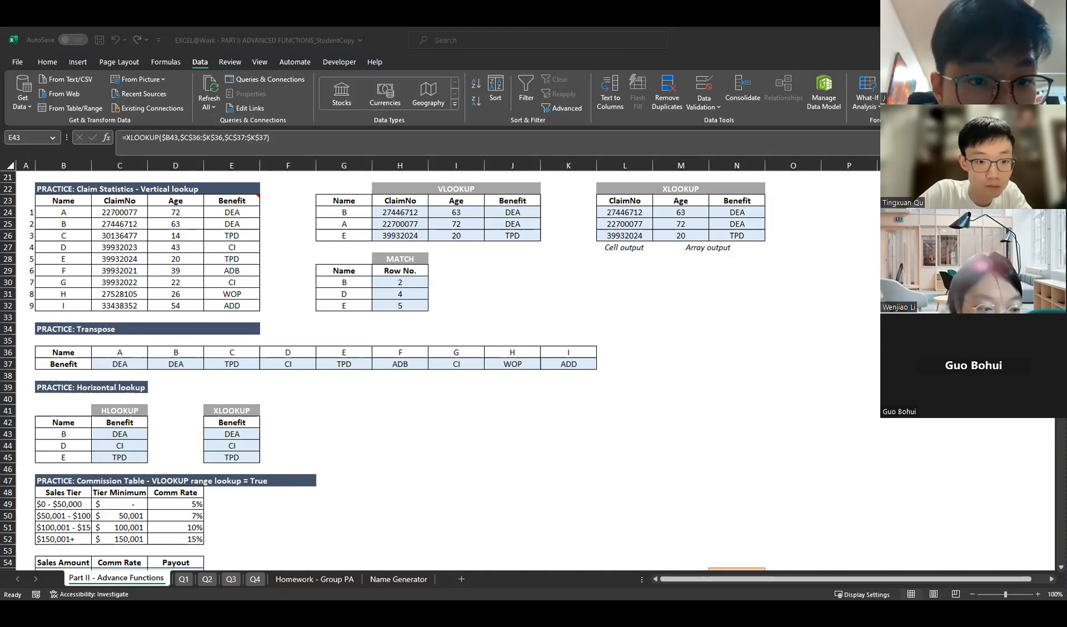
scroll(424, 396, "down", 1)
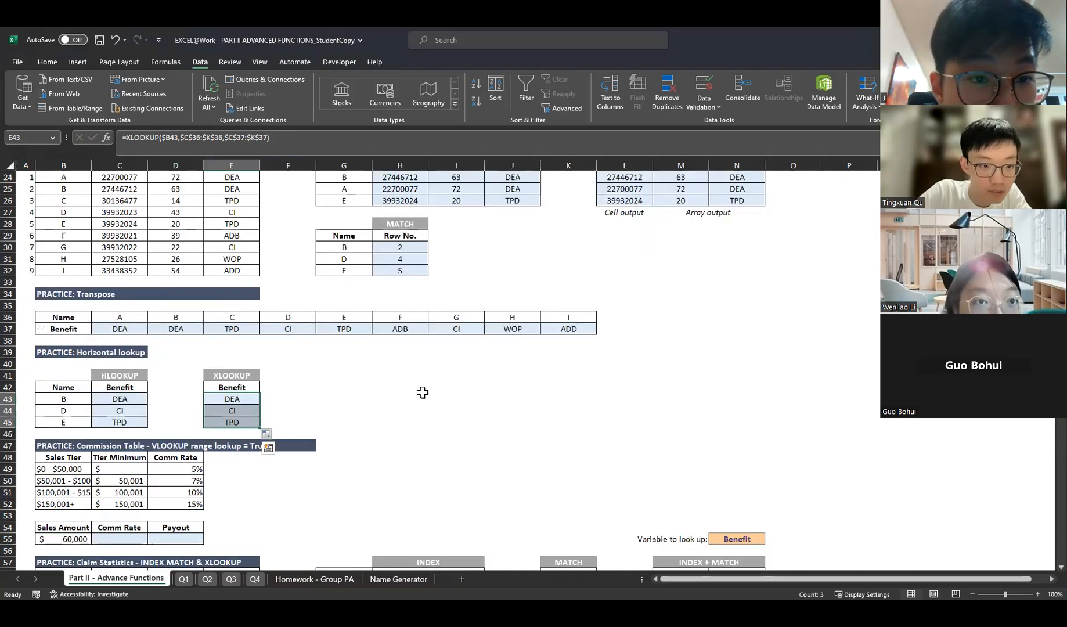
scroll(422, 392, "down", 2)
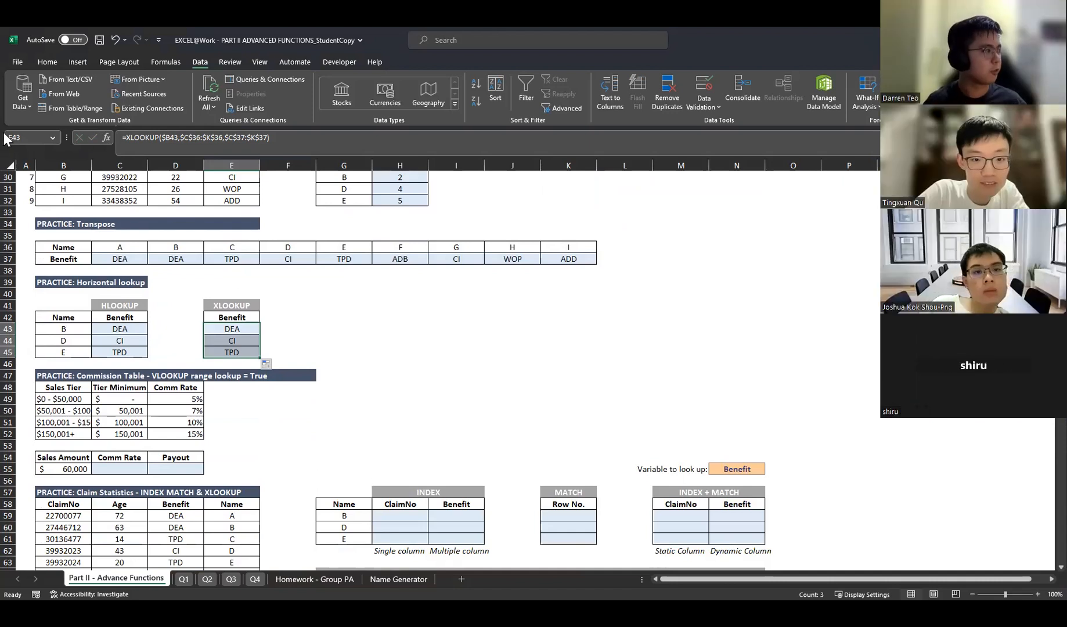
left_click(254, 432)
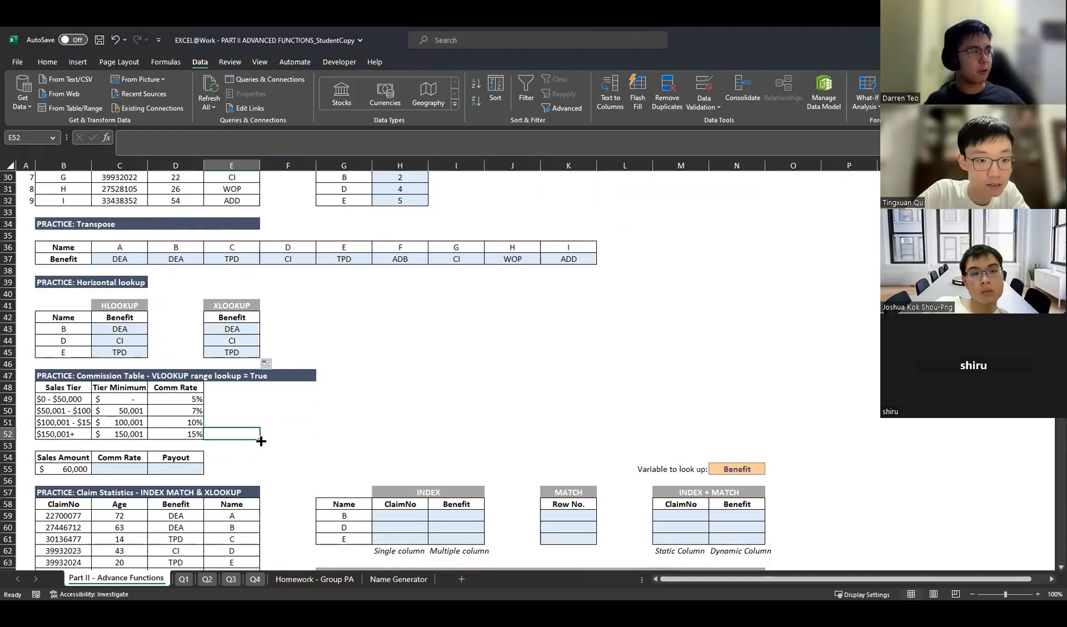
- Review the FALSE exact-match argument in the HLOOKUP formula in C43, leaving the formula as it is
left_click(117, 326)
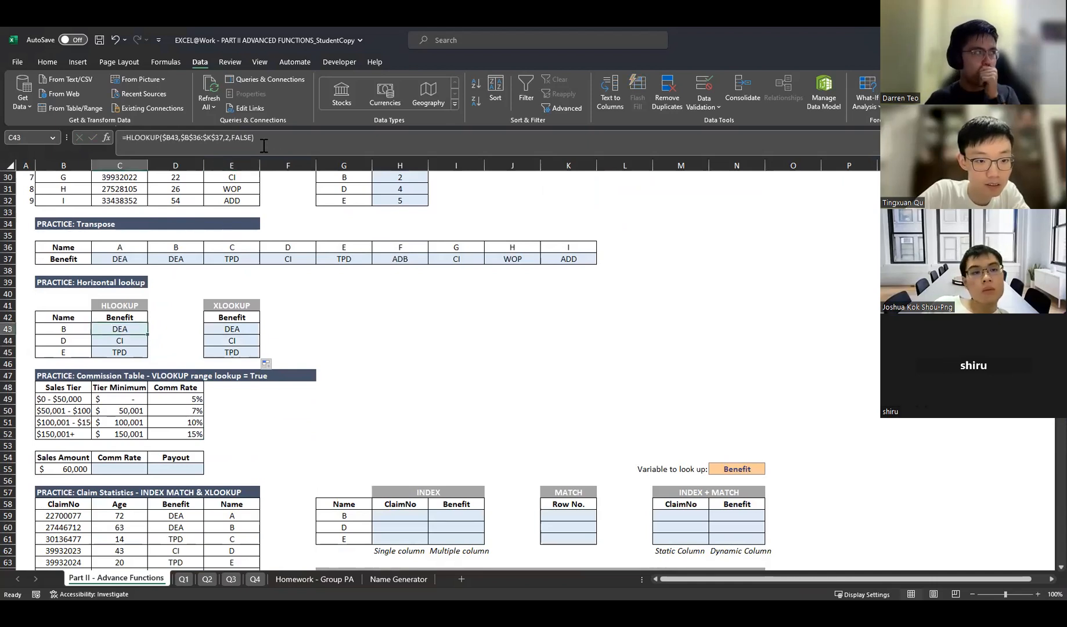
scroll(250, 141, "up", 1)
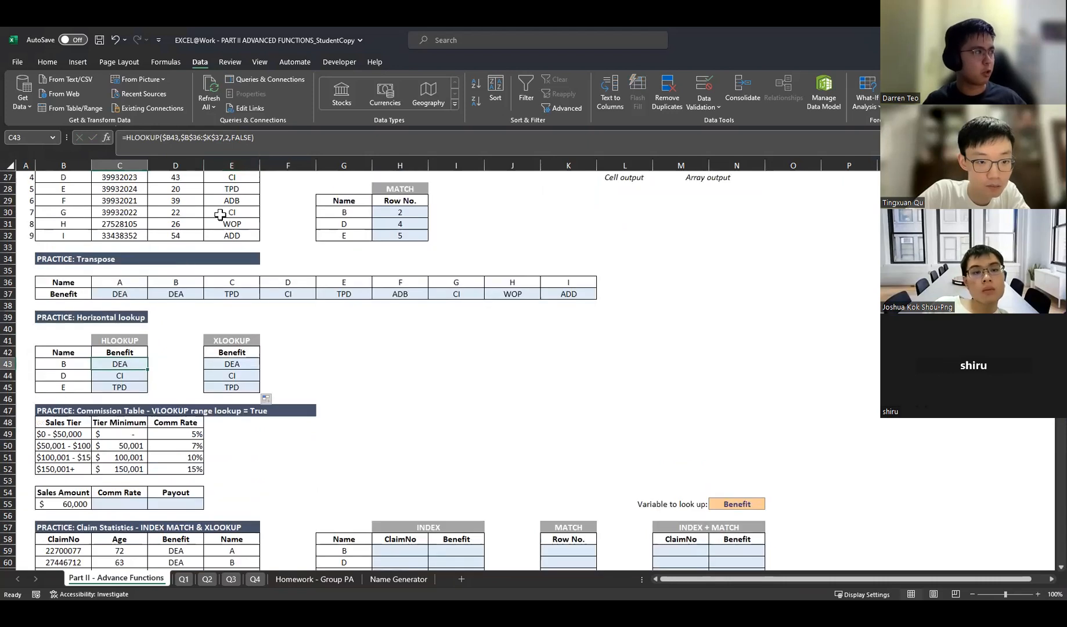
left_click(244, 140)
left_click_drag(253, 140, 231, 144)
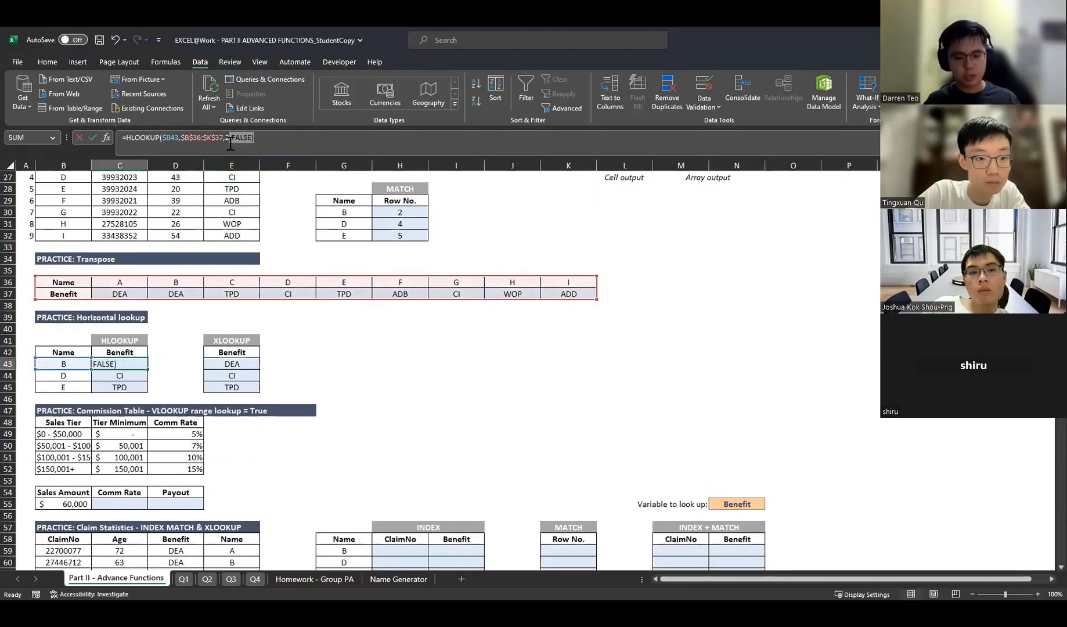
key("Escape")
- Examine the Commission Table practice, going through the sales tiers in B49:B52
scroll(357, 377, "down", 1)
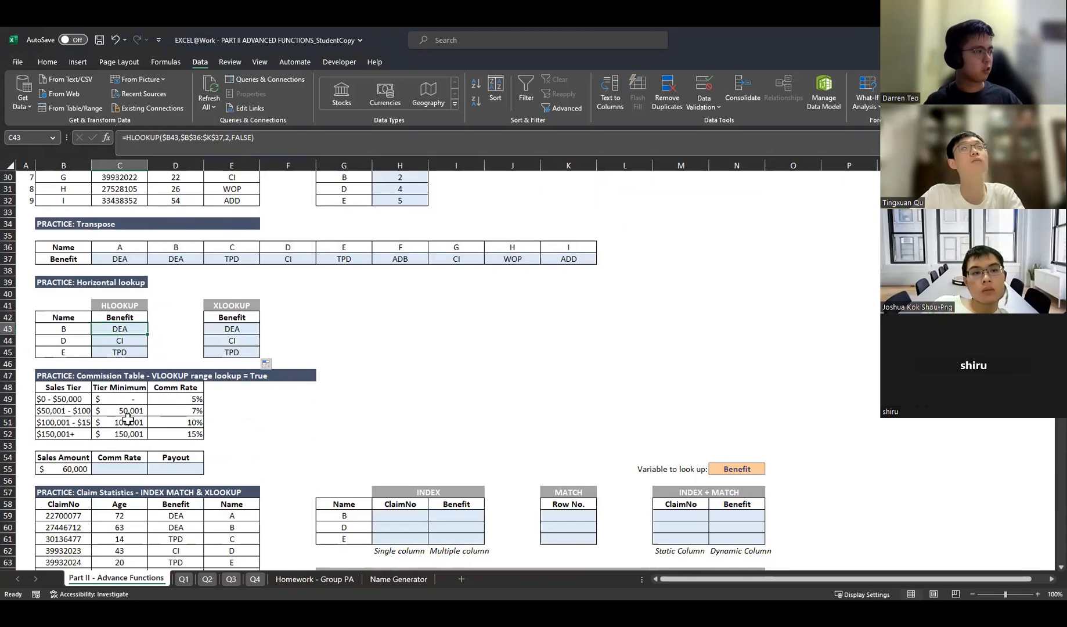
left_click_drag(68, 400, 194, 402)
left_click(244, 402)
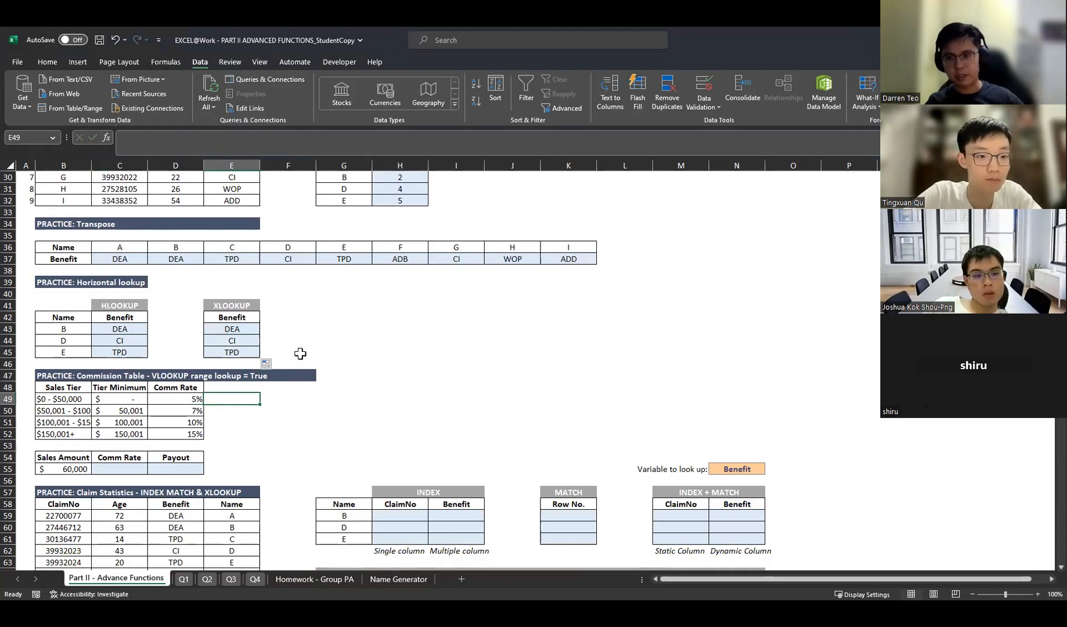
scroll(397, 398, "down", 1)
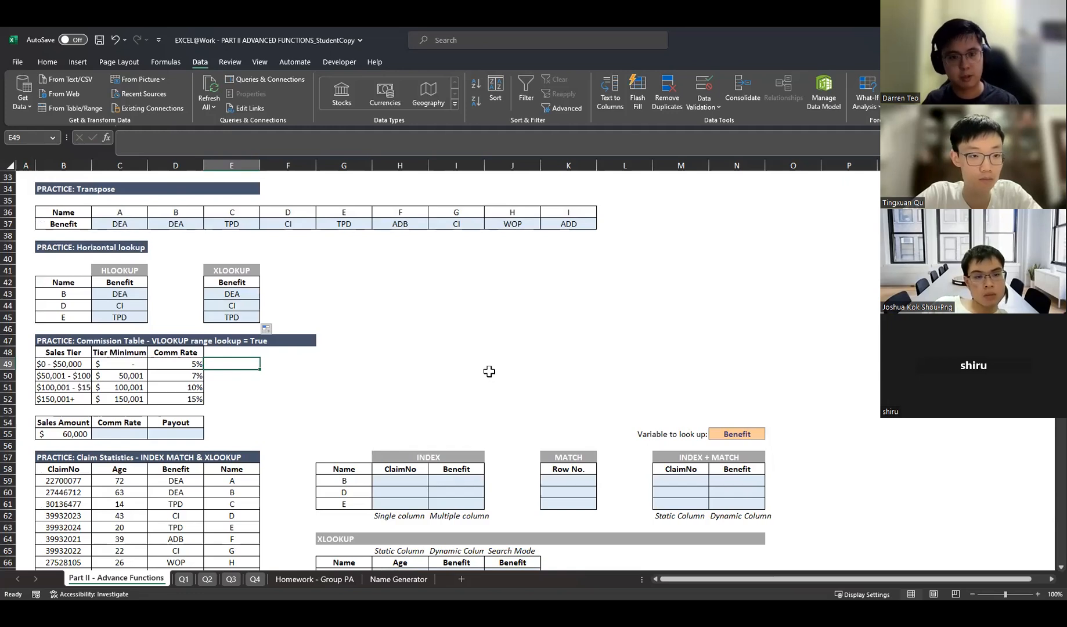
left_click(206, 377)
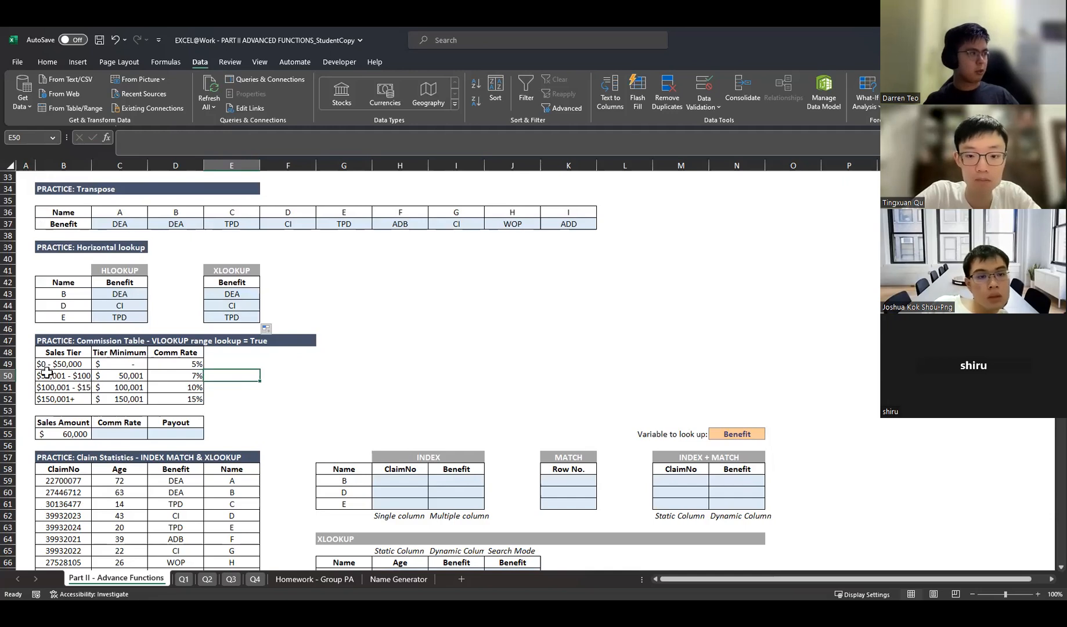
left_click_drag(69, 363, 77, 400)
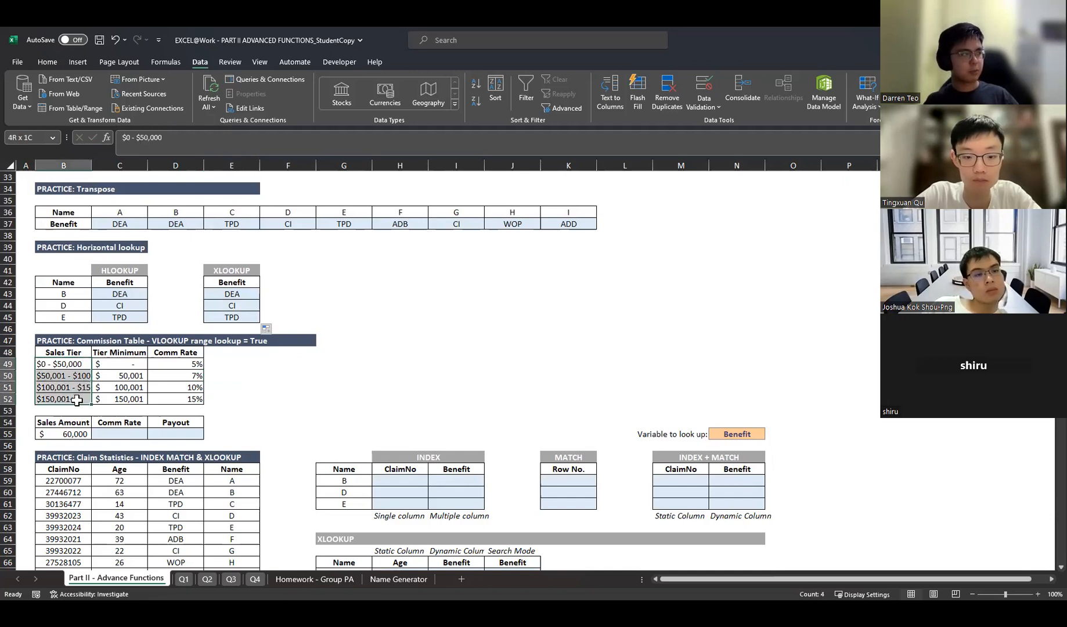
left_click(68, 364)
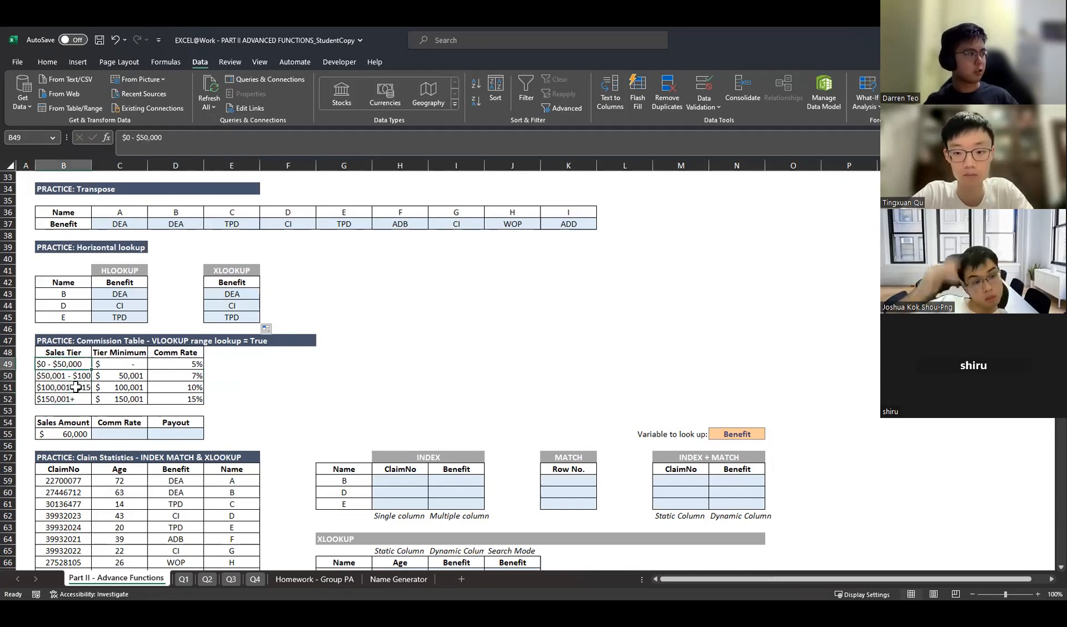
left_click(63, 387)
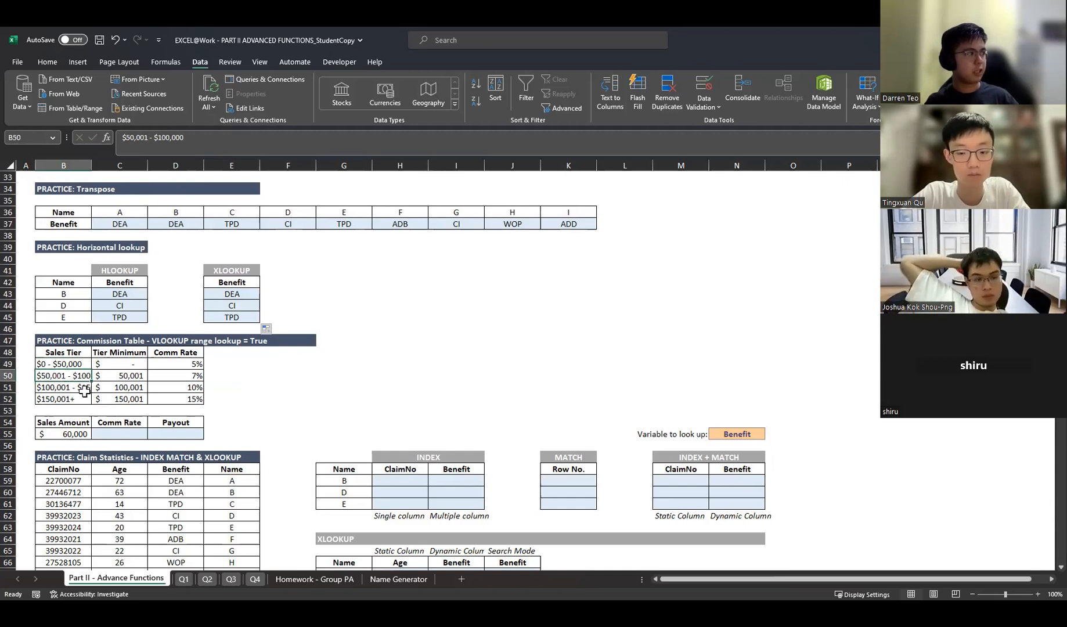
left_click(73, 401)
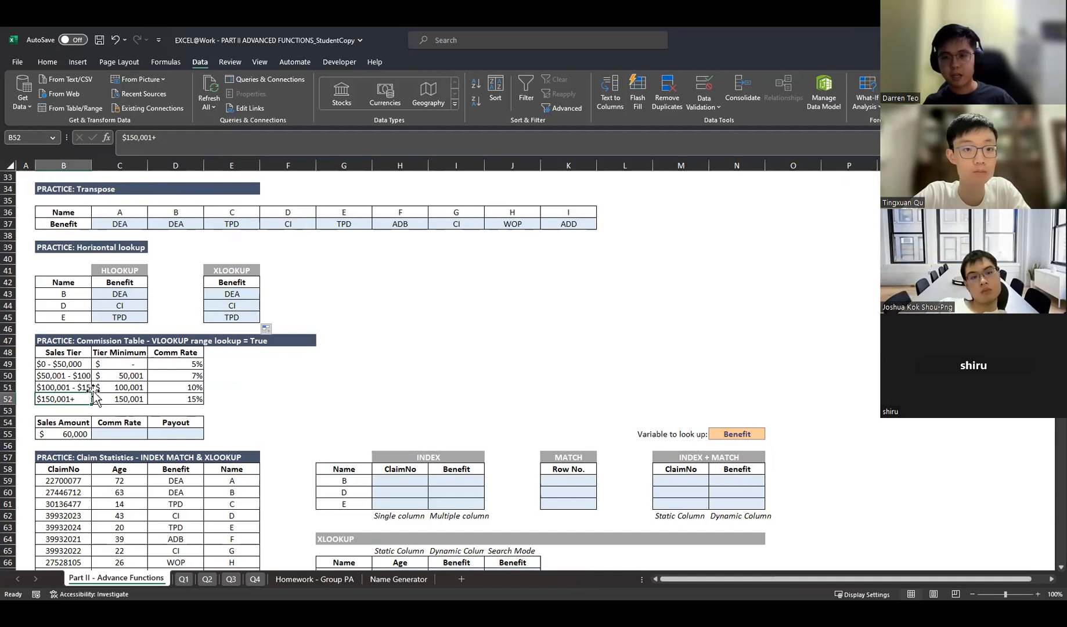
- Examine the commission rates in D49:D52 and which sales tier applies to the Comm Rate lookup in C55
left_click(191, 364)
left_click(190, 376)
left_click(189, 387)
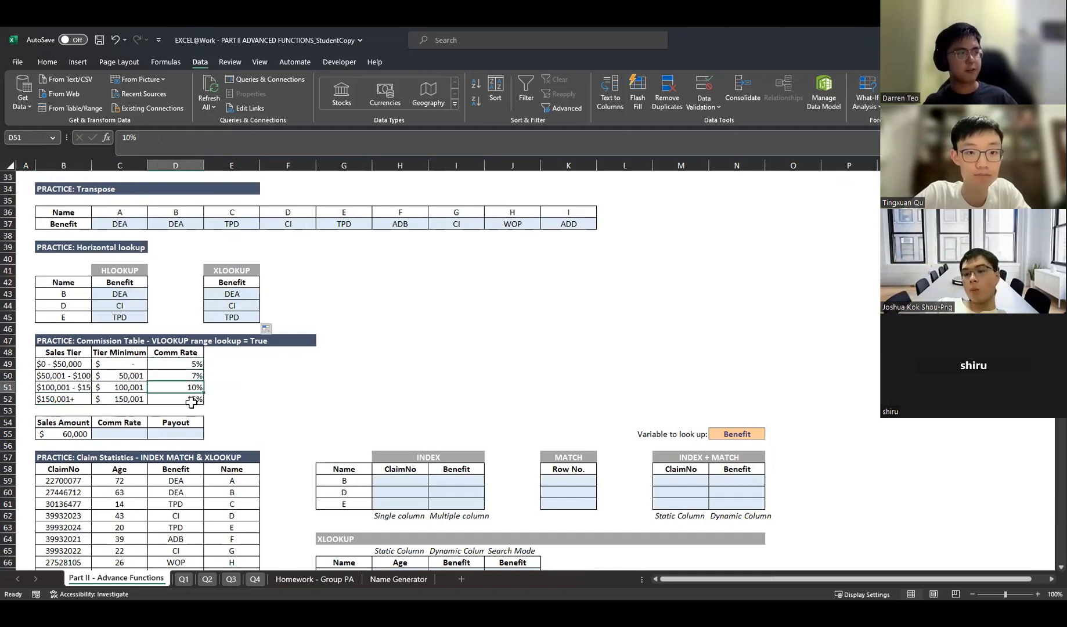
left_click(182, 400)
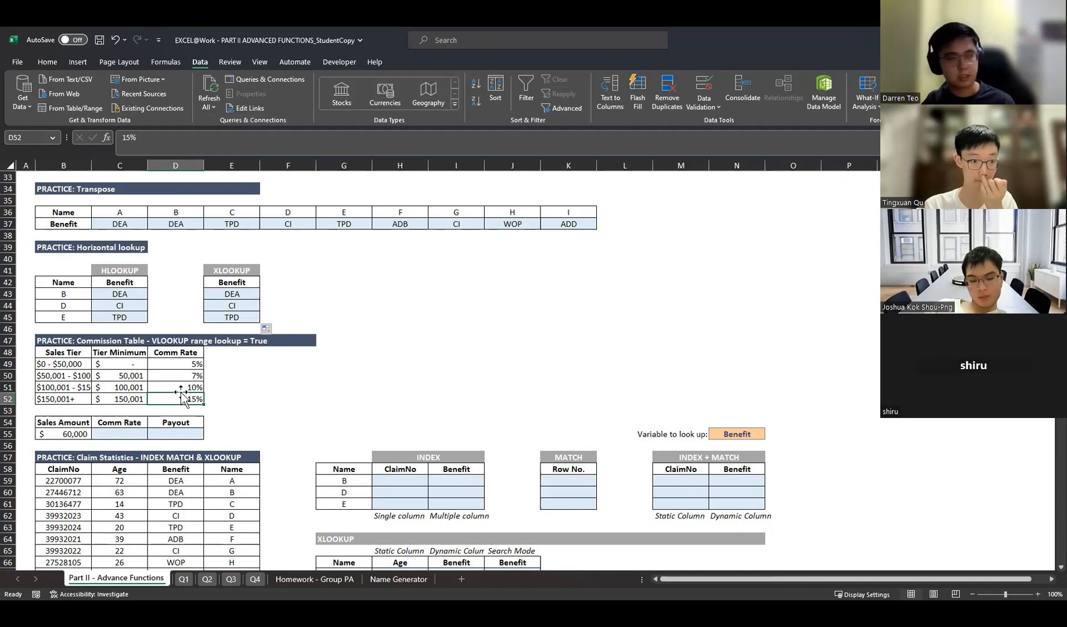
left_click_drag(191, 364, 186, 399)
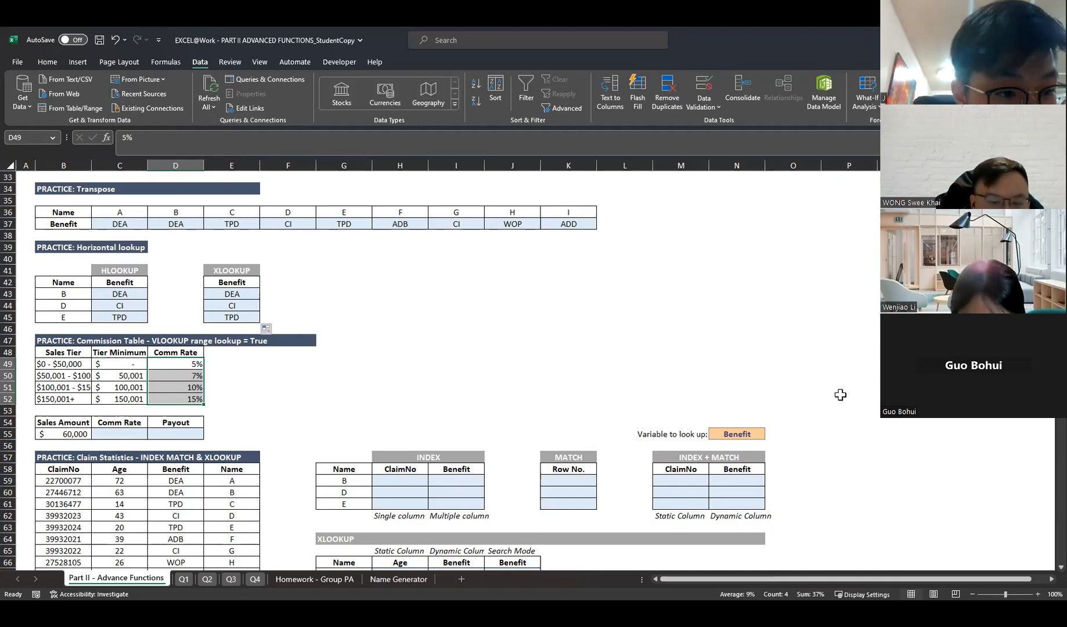
left_click(138, 434)
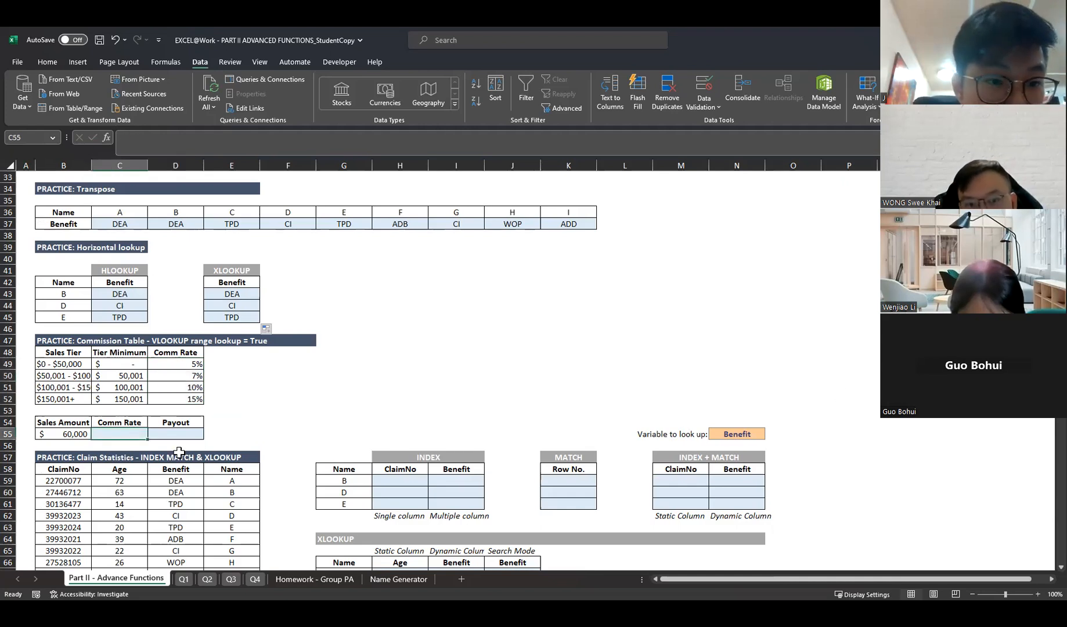
left_click(68, 375)
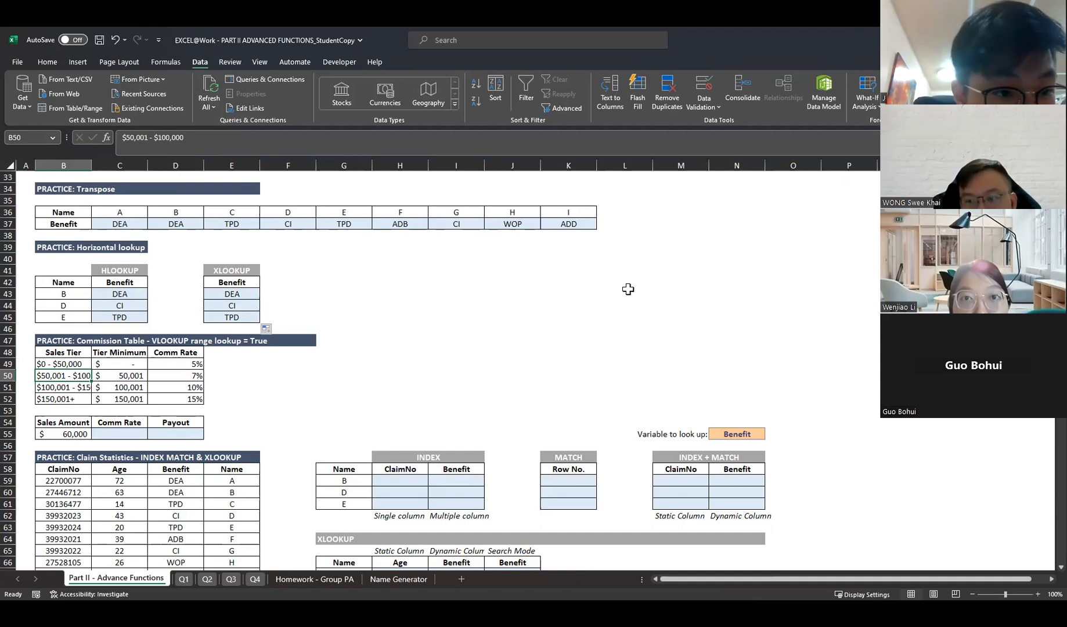
left_click(265, 421)
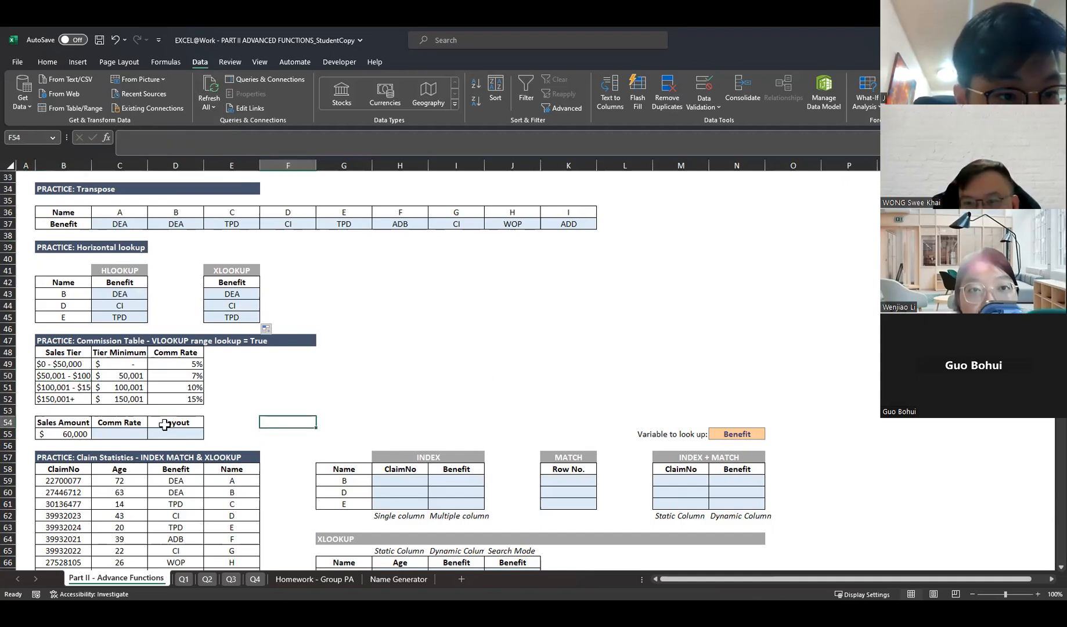
left_click(132, 436)
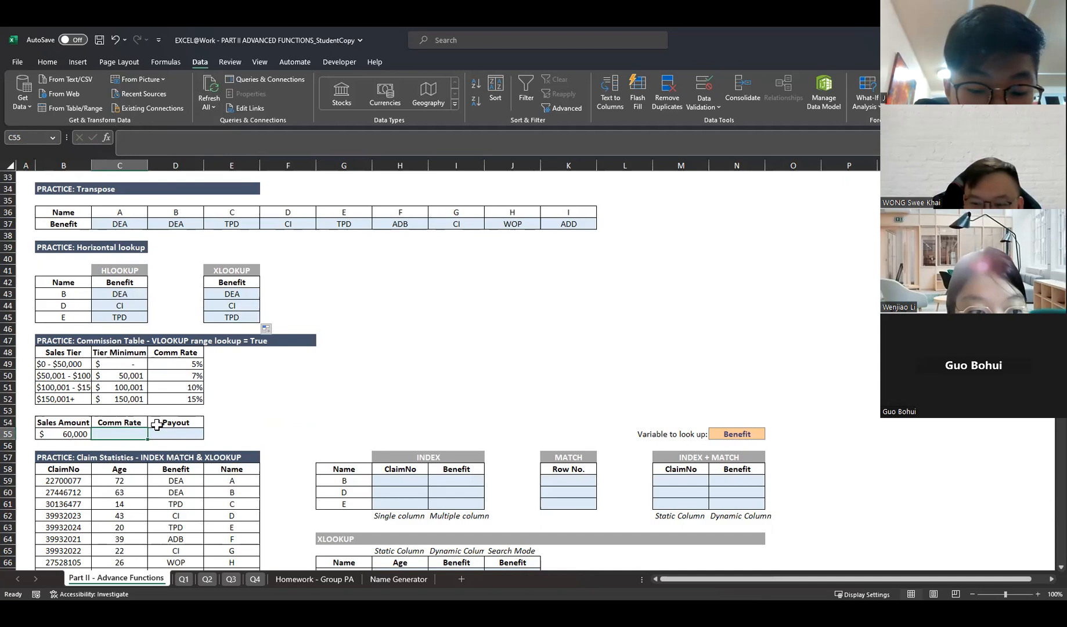
left_click(196, 375)
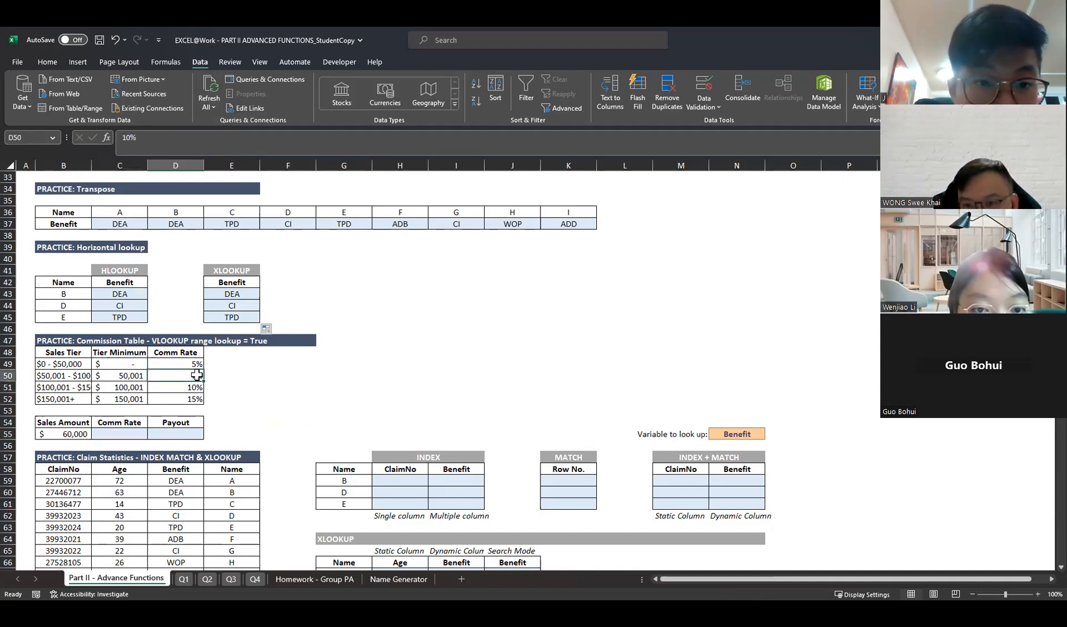
left_click(137, 432)
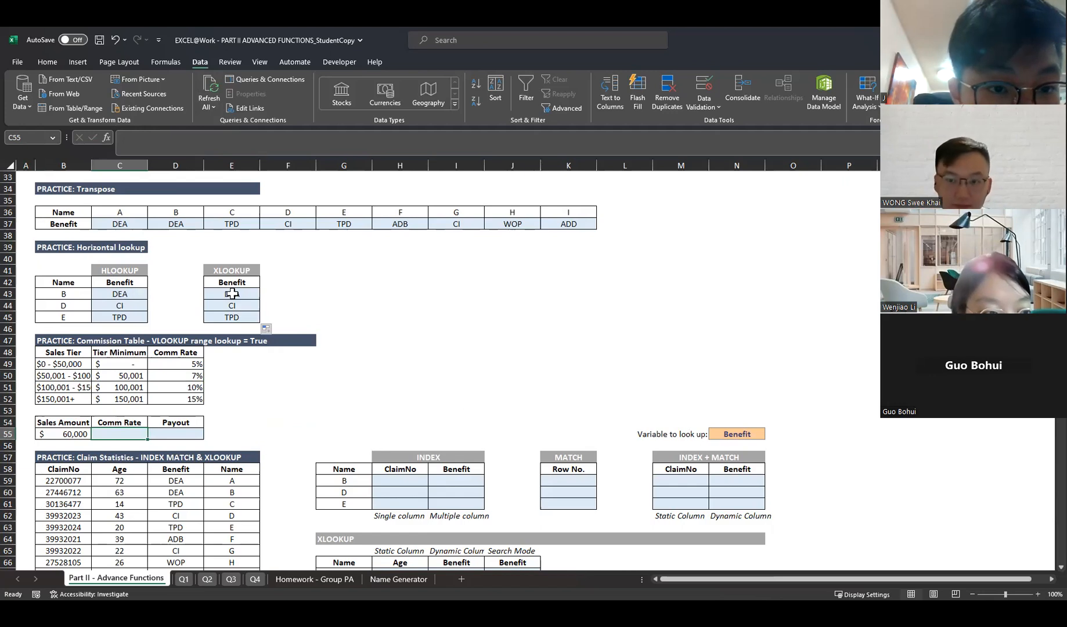
type("=")
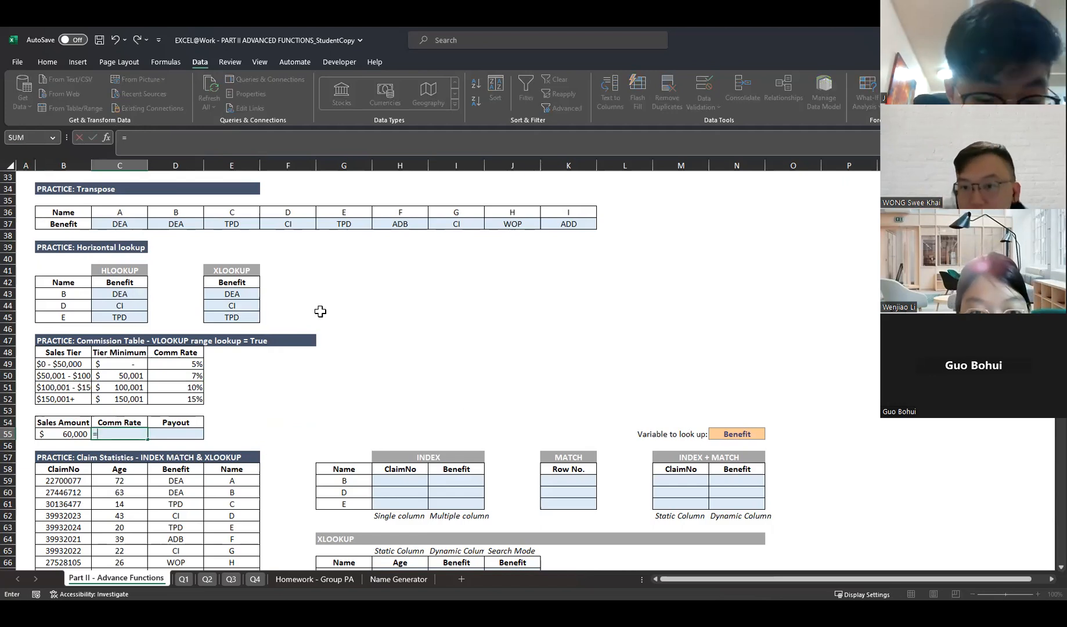
type("VLOOKUP(")
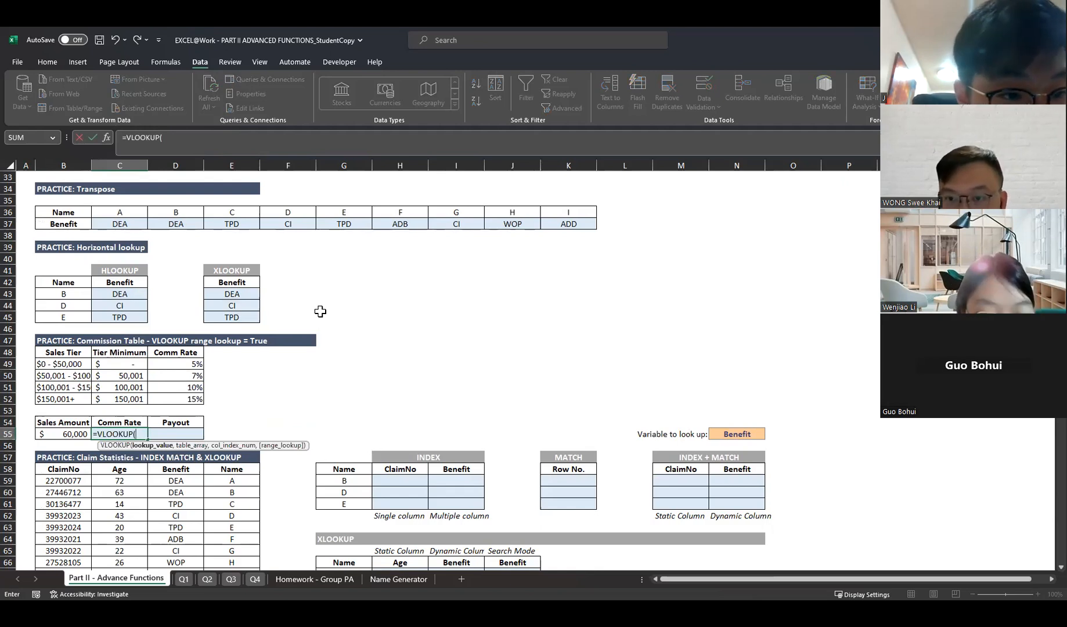
key("Left")
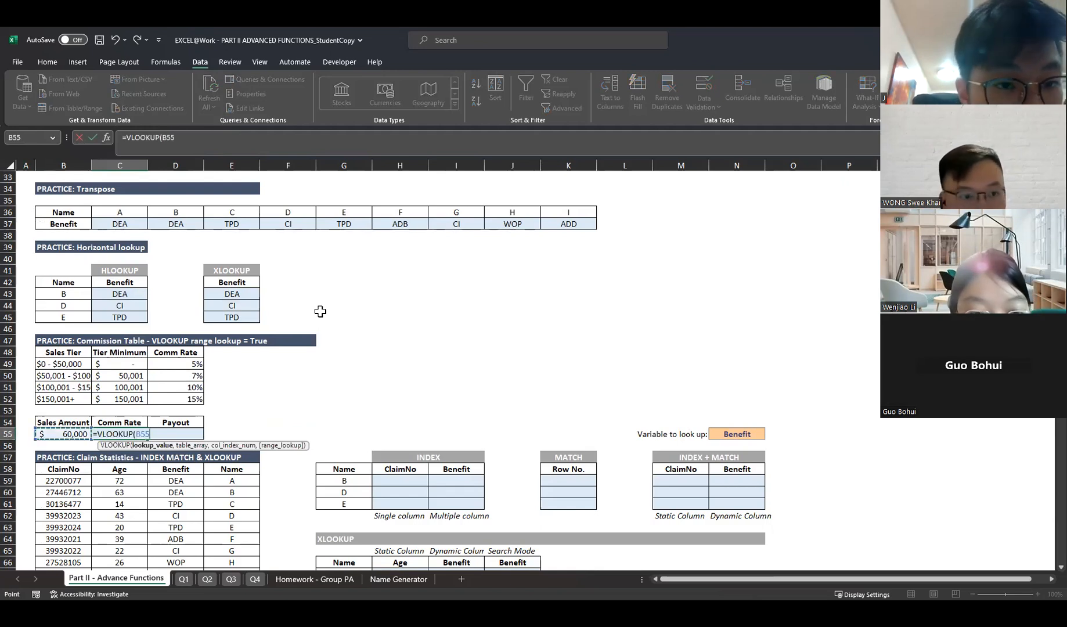
key("Escape")
- Compare the Sales Tier ranges in B49:B52 with the numeric Tier Minimum values in C49:C52
left_click_drag(58, 366, 63, 396)
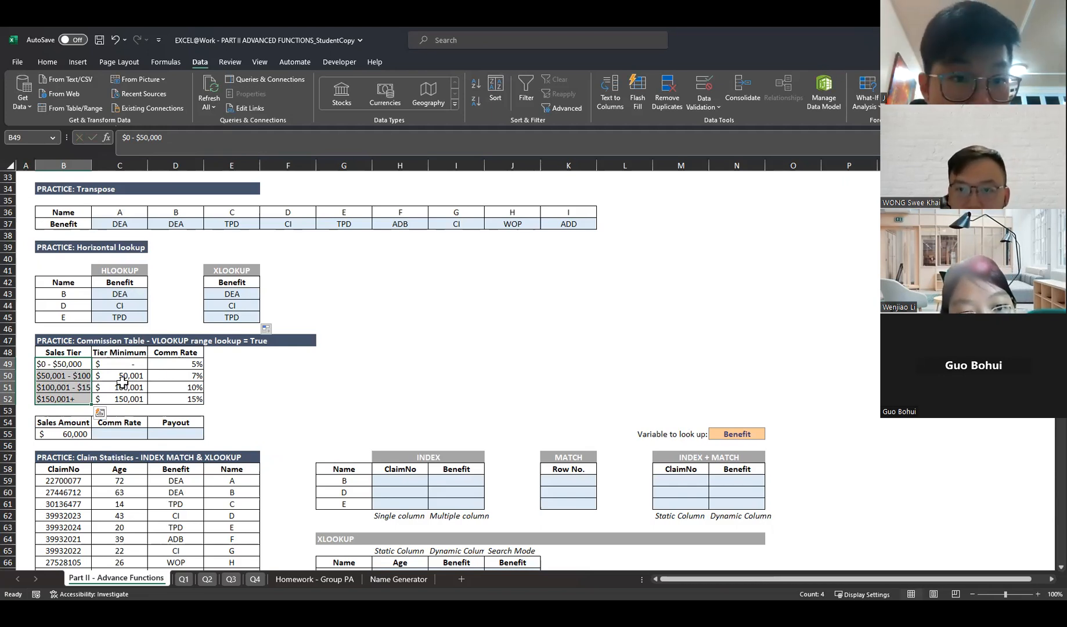
left_click(117, 355)
left_click_drag(118, 375, 119, 398)
left_click(120, 366)
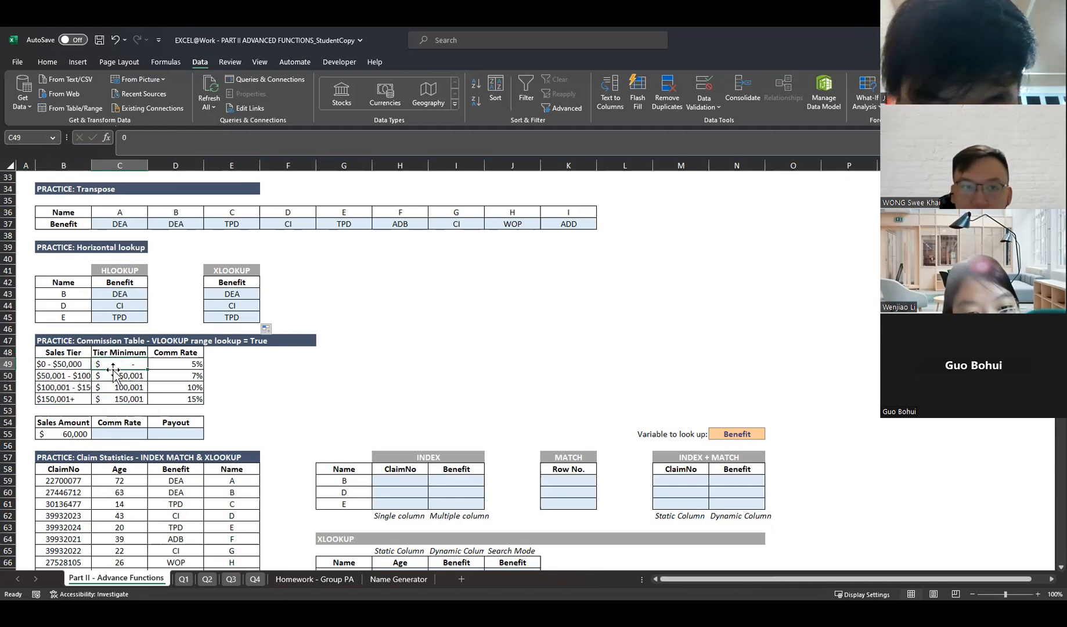
left_click(58, 364)
left_click(132, 363)
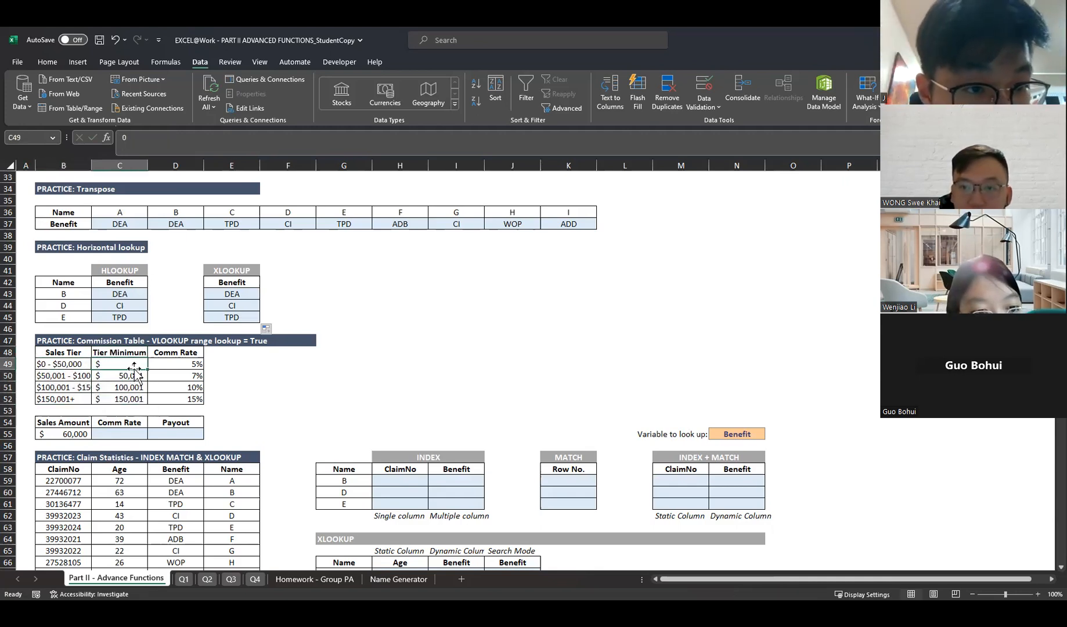
left_click(135, 377)
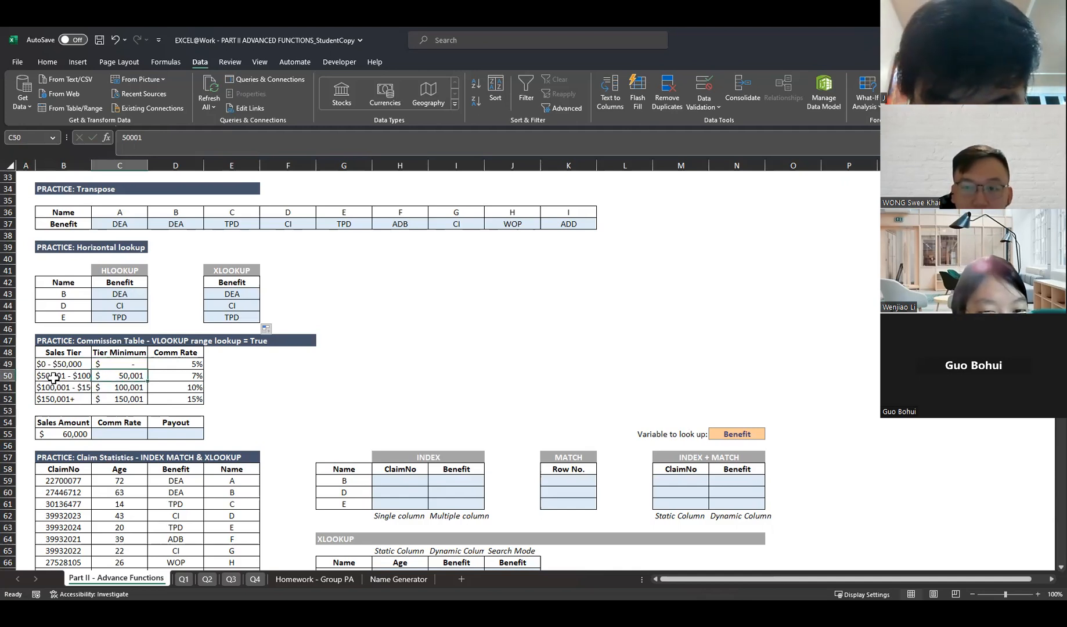
left_click_drag(132, 365, 128, 394)
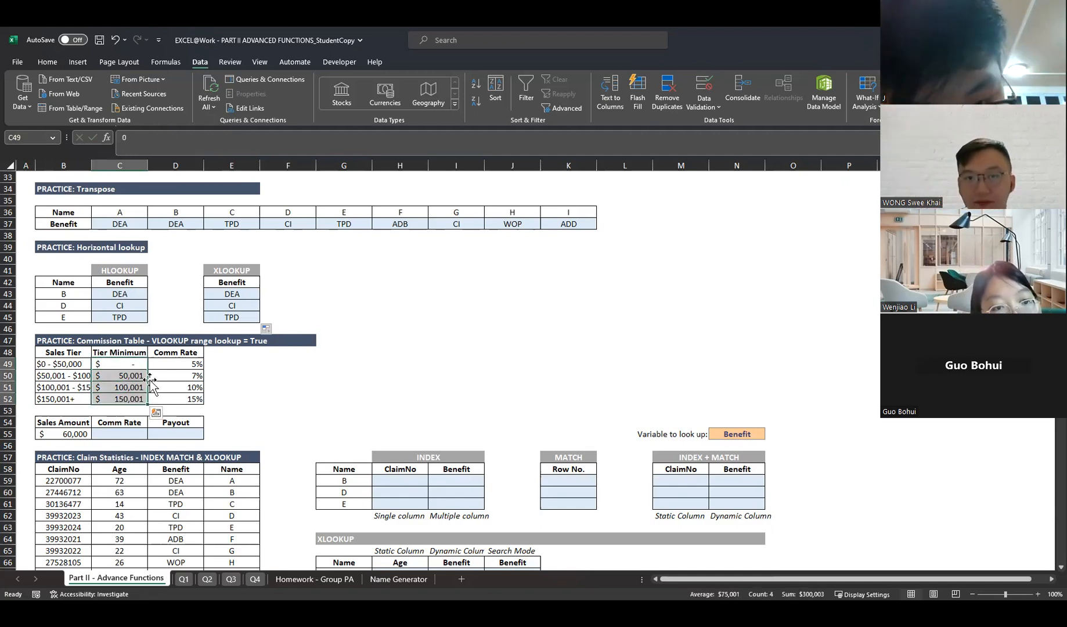
- Start a VLOOKUP formula in Comm Rate cell C55 with the sales amount, column-locked as $B55, as lookup value
left_click(110, 434)
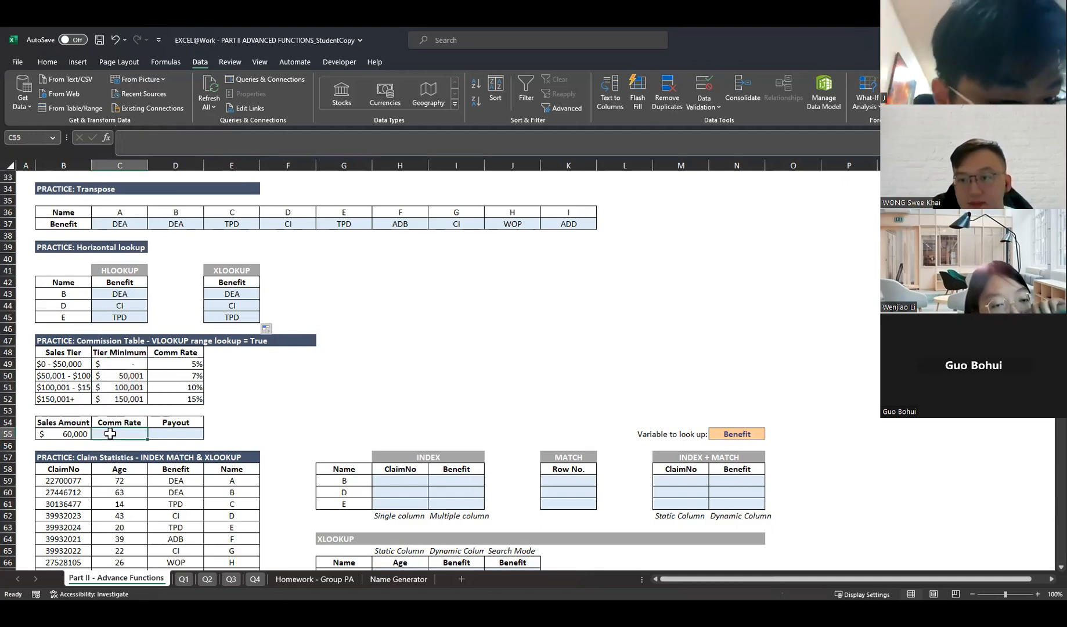
type("=")
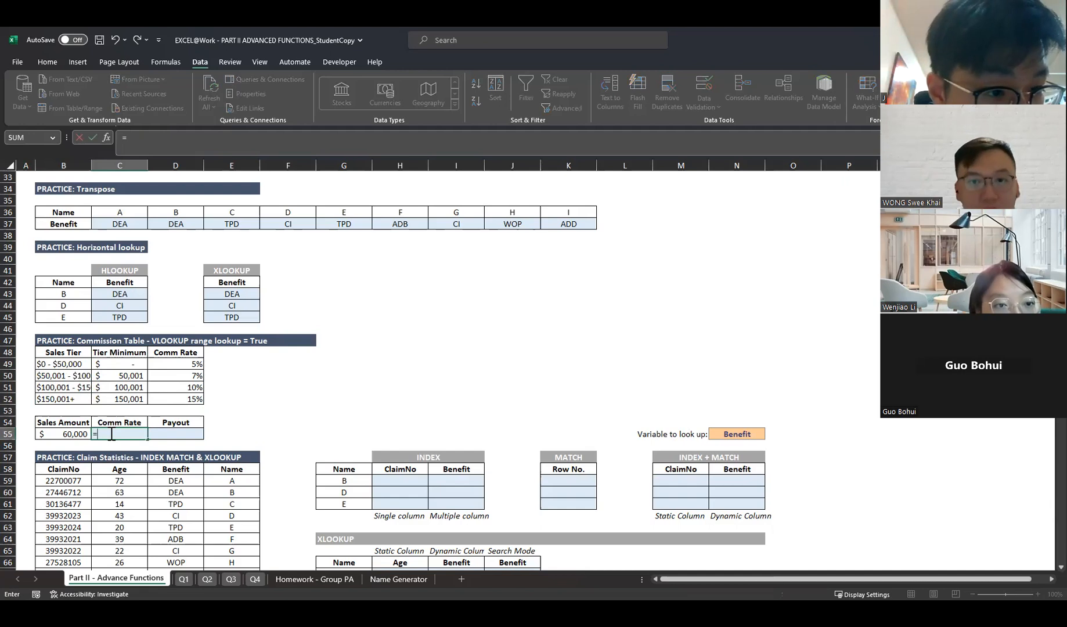
type("VLOOKUP(")
key("Left")
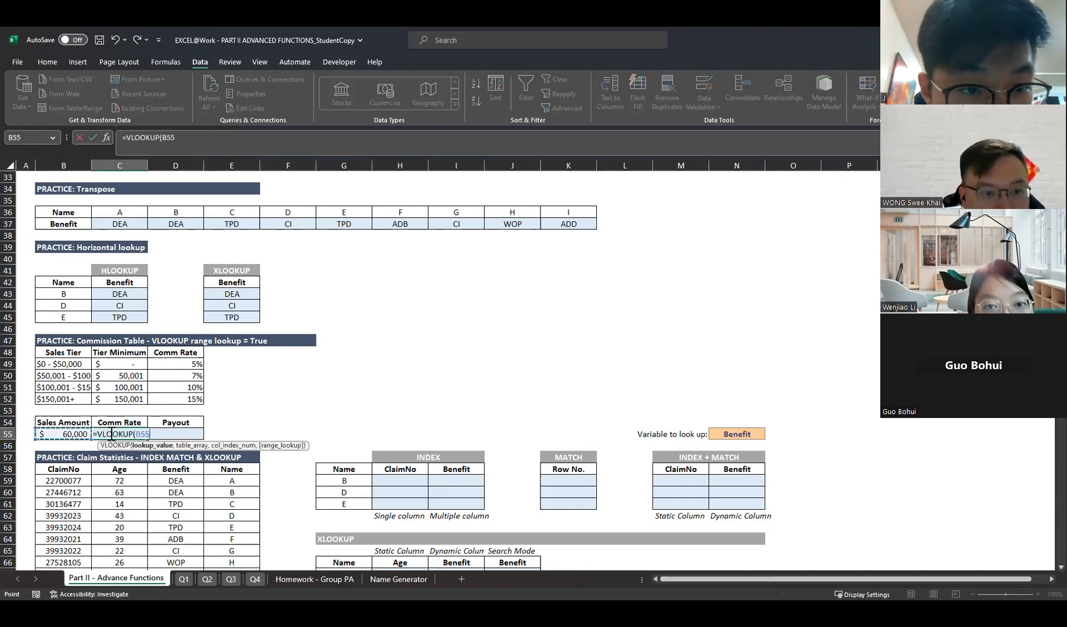
key("F4")
key("F4")
key("F4")
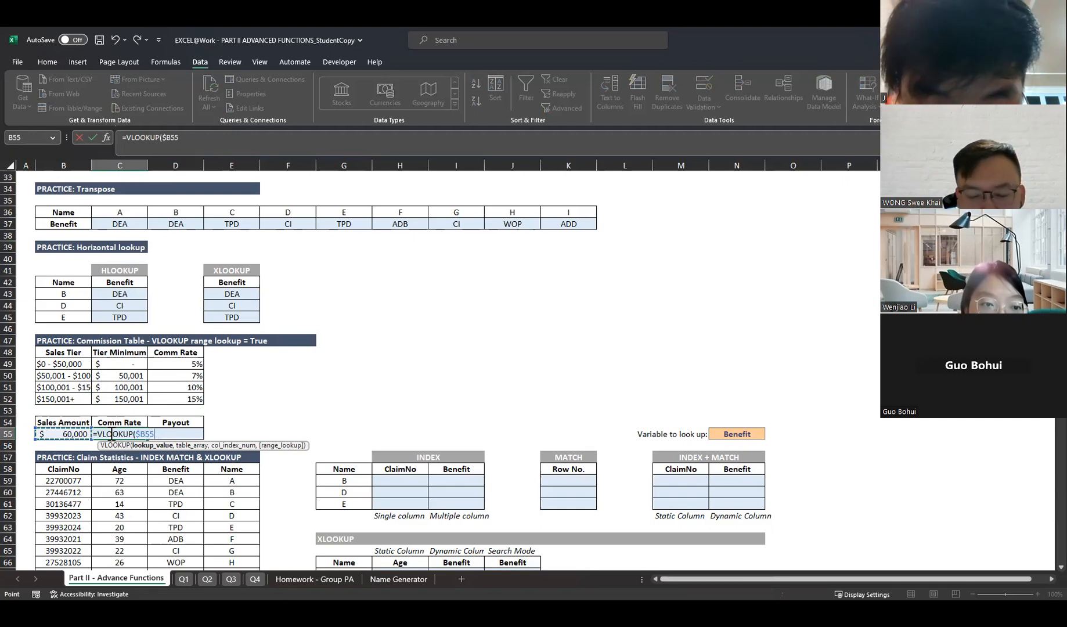
- Add the Tier Minimum and Comm Rate columns as the VLOOKUP table array, with absolute references $C$49:$D$52
type(",")
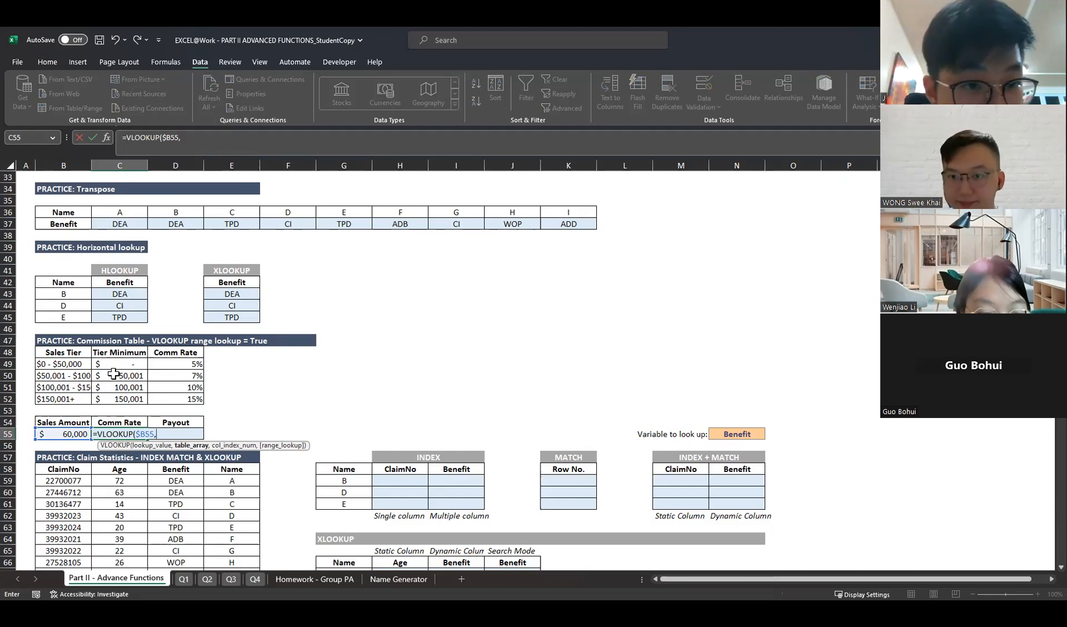
left_click(140, 366)
left_click_drag(143, 367, 175, 398)
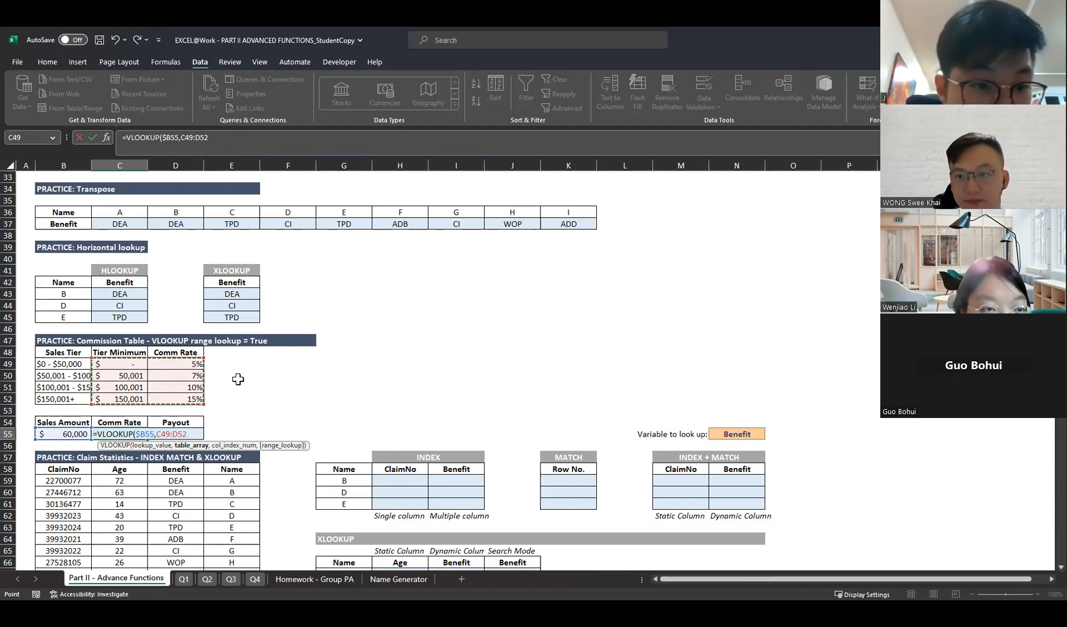
key("F4")
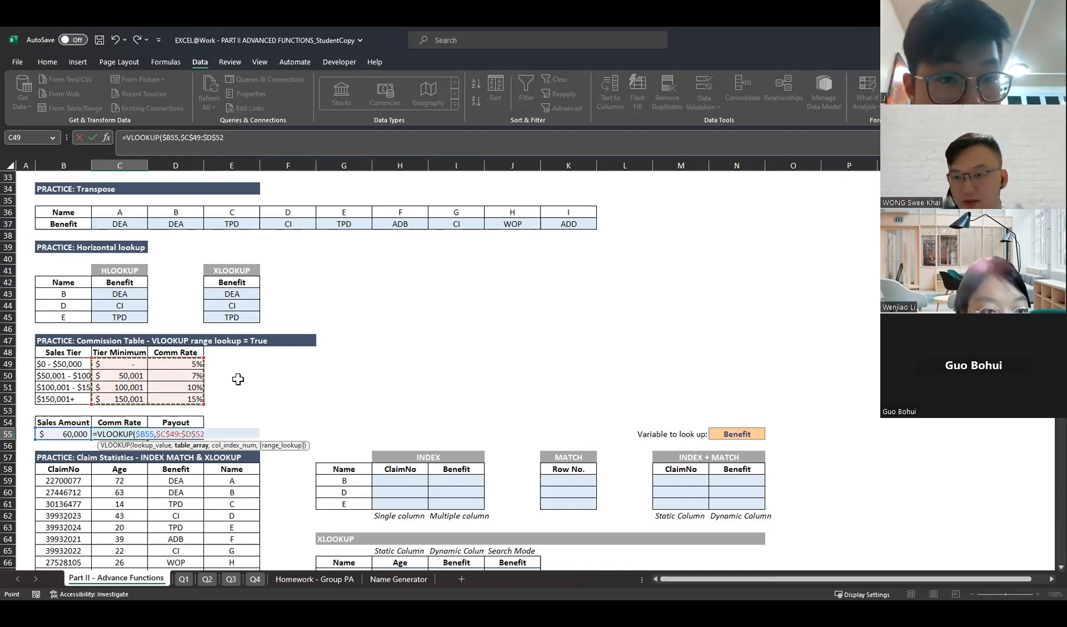
type(",")
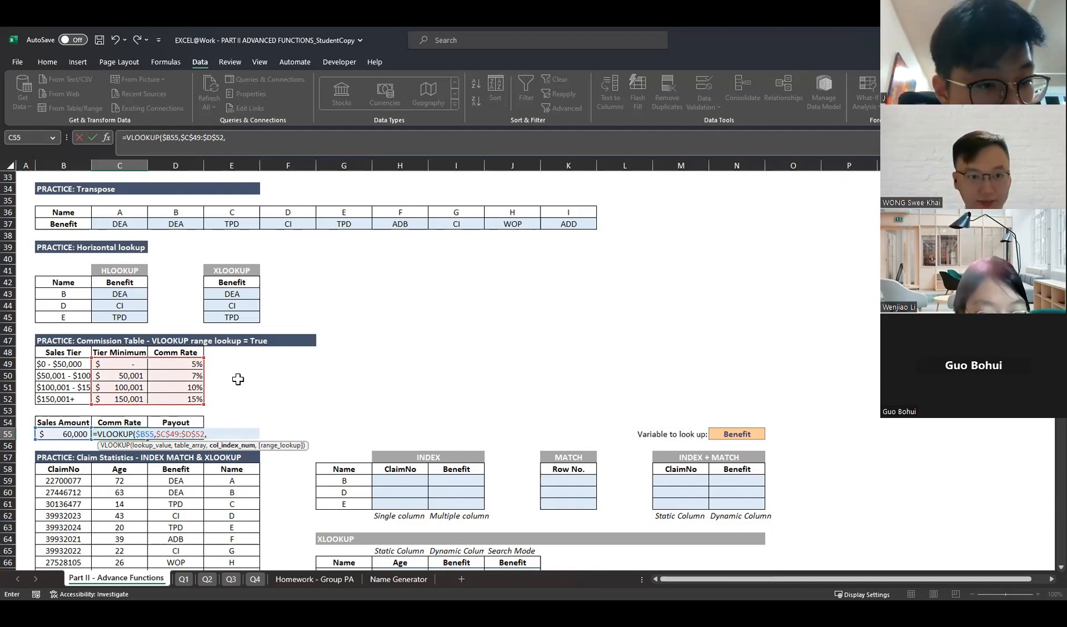
- Complete the VLOOKUP in C55 with column index 2 and range lookup TRUE for an approximate match
type("2")
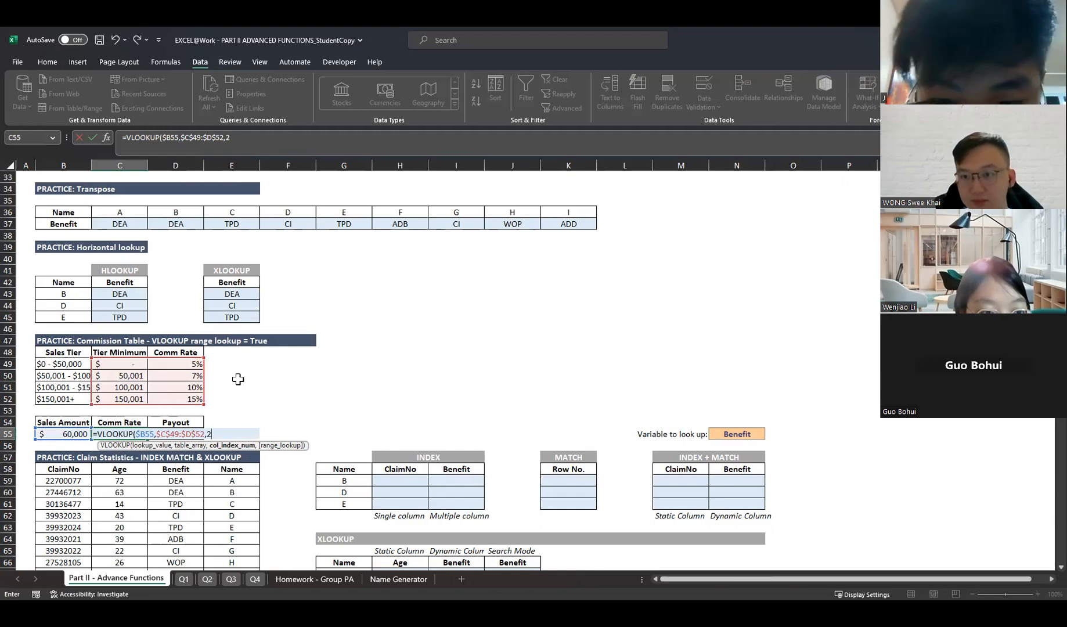
type(",")
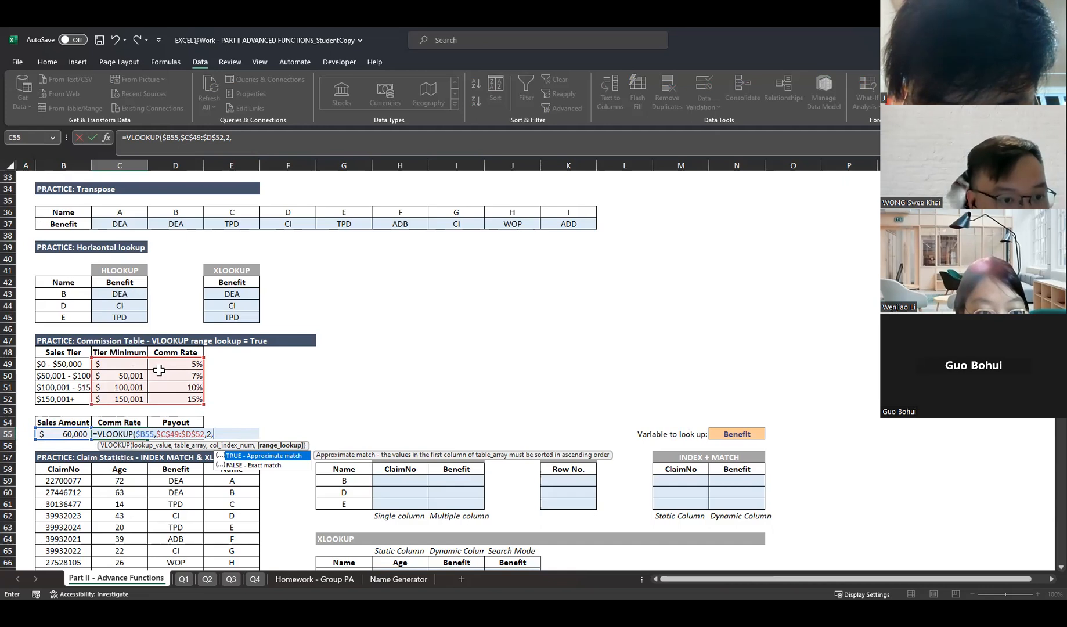
type("true")
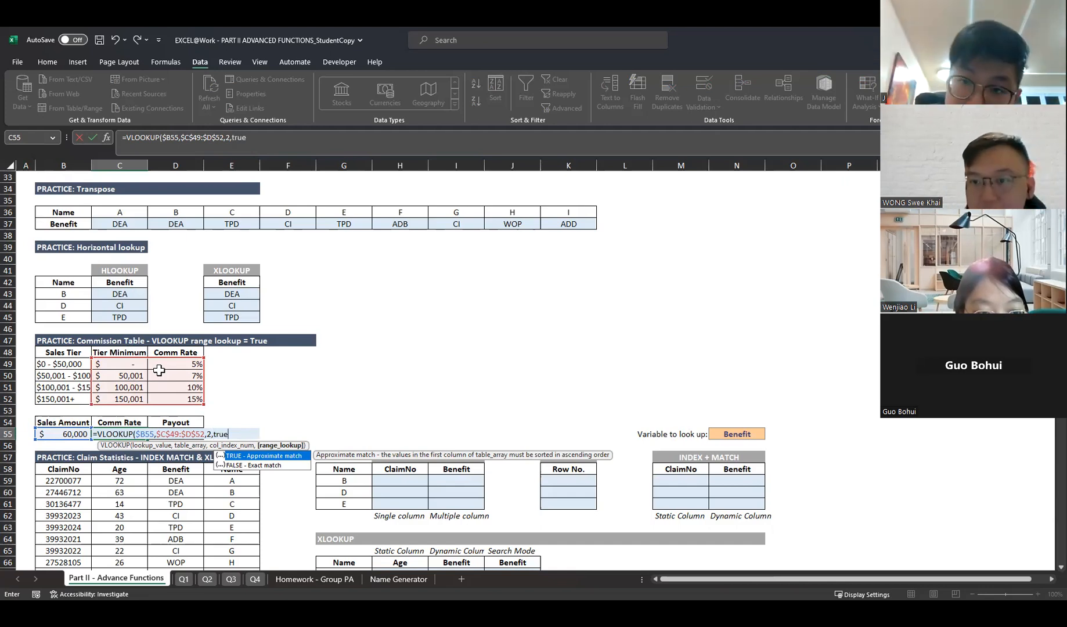
type(")")
key("ctrl+Return")
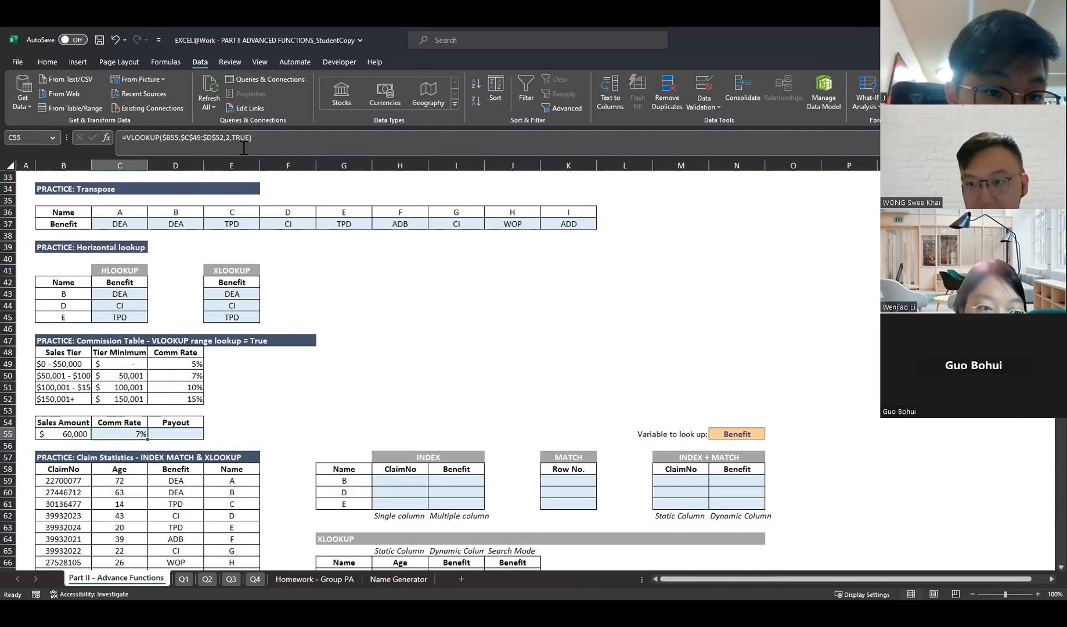
left_click(236, 413)
left_click(237, 423)
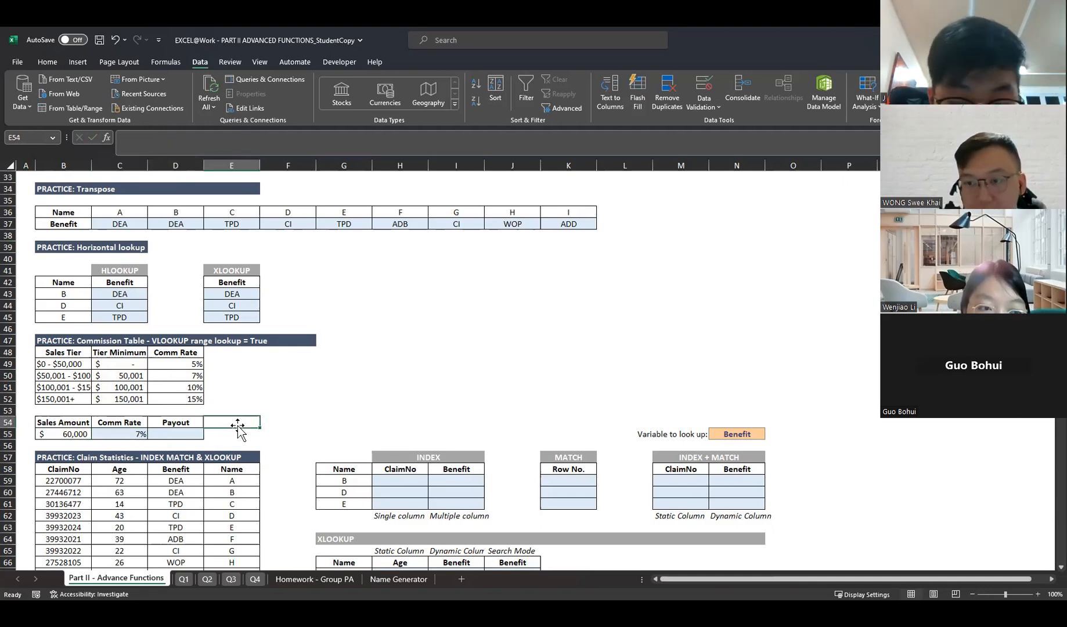
type("T")
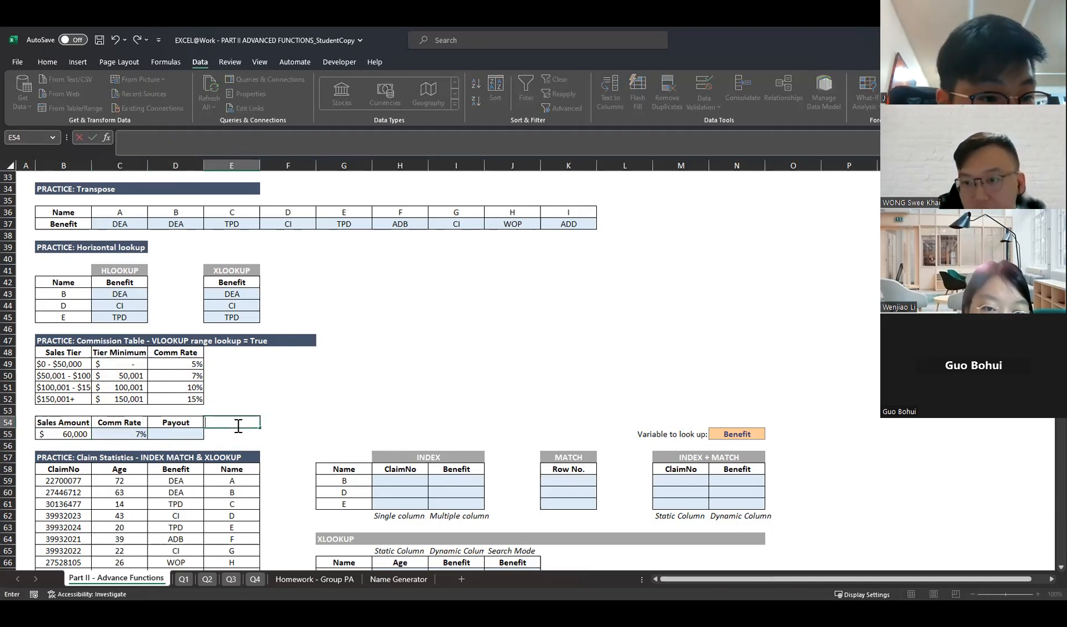
left_click(112, 435)
left_click(249, 141)
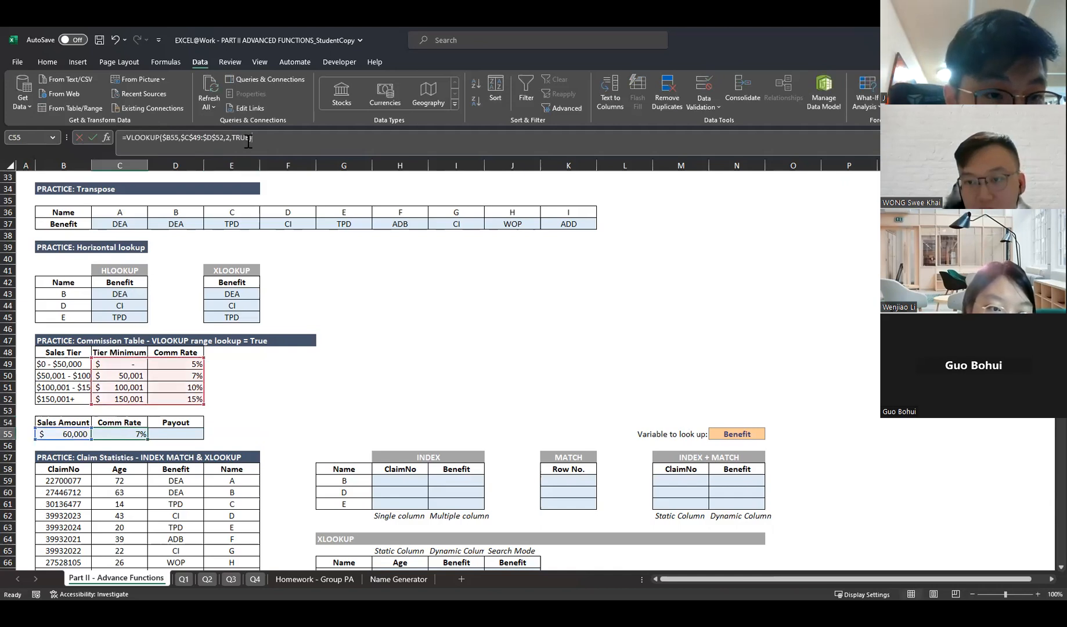
- Enter the note "for lookup = TRUE, it will always output the lower value" in E54
left_click(243, 421)
type("range")
key("BackSpace")
key("BackSpace")
key("BackSpace")
key("BackSpace")
type("for")
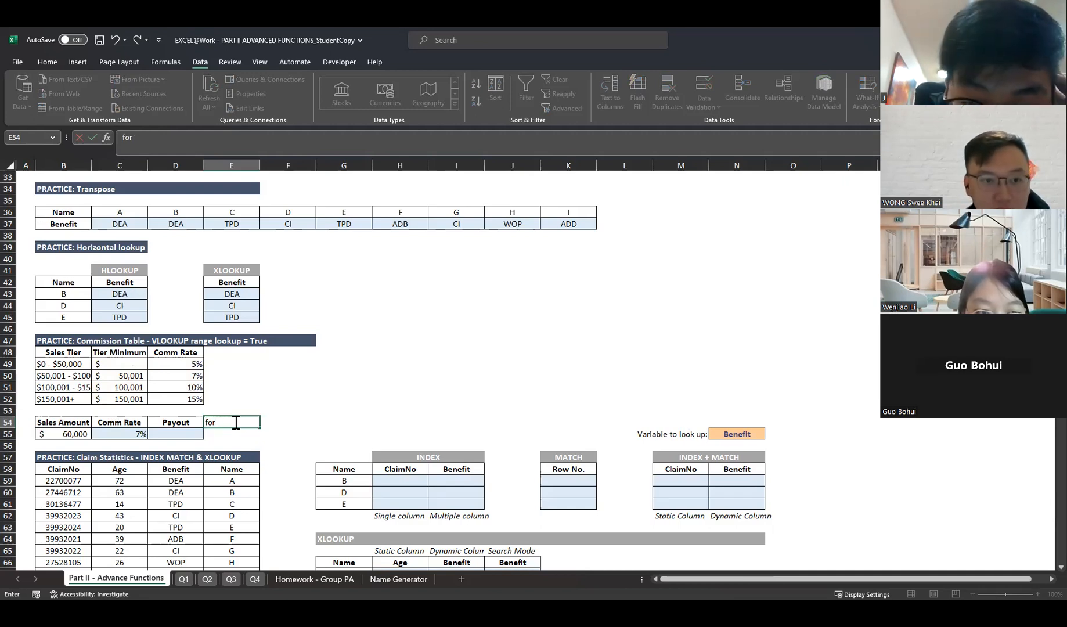
type(" lookup = TRUE, it will alwat")
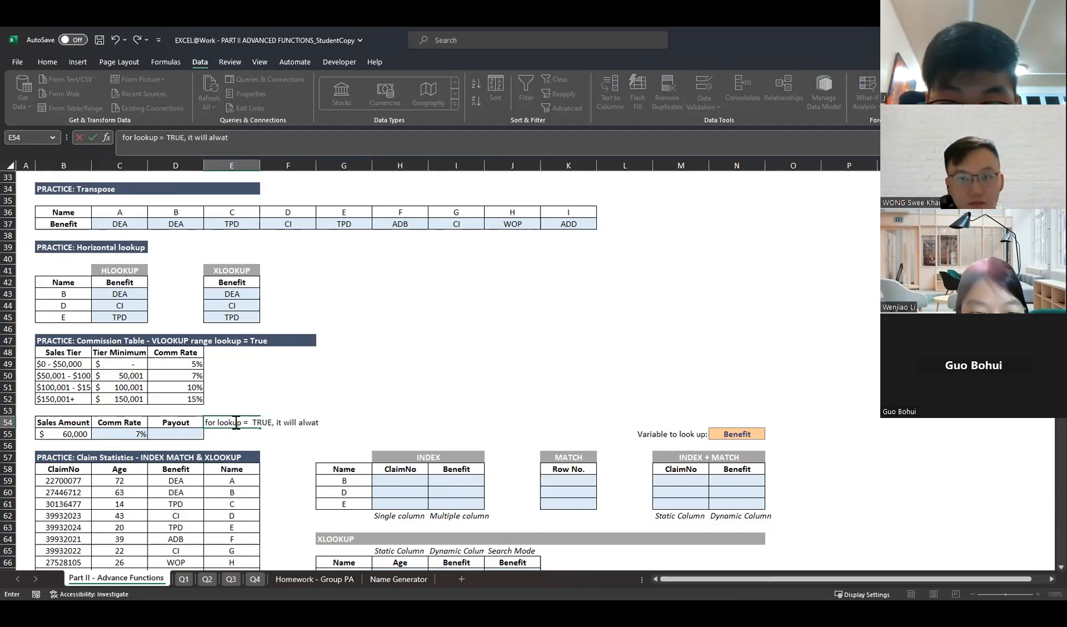
key("BackSpace")
type("ys output the ")
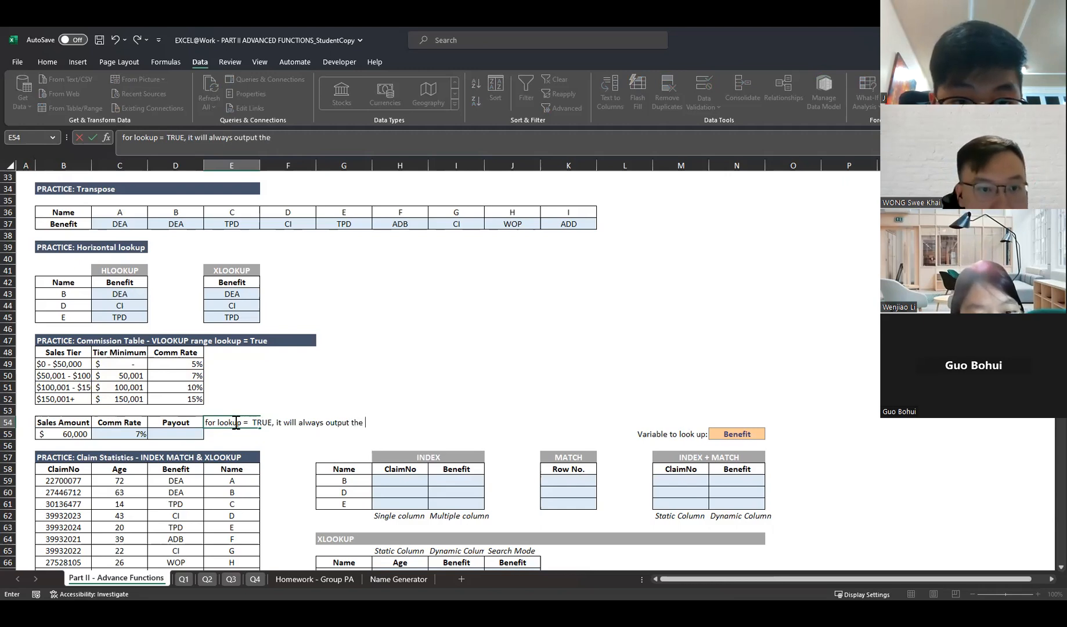
type("lower vb")
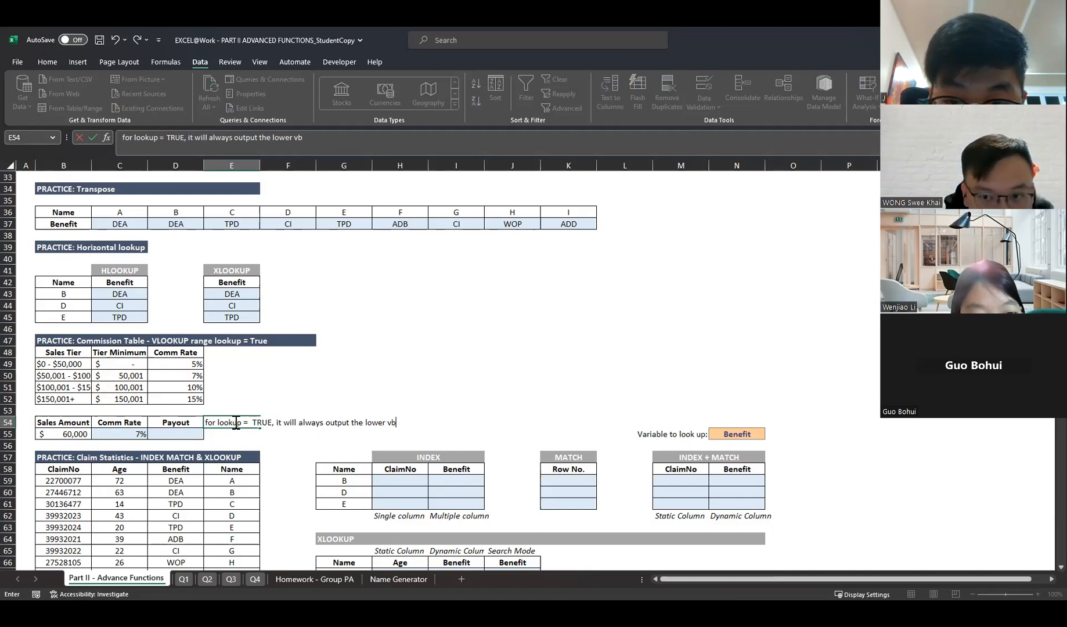
key("BackSpace")
type("alue")
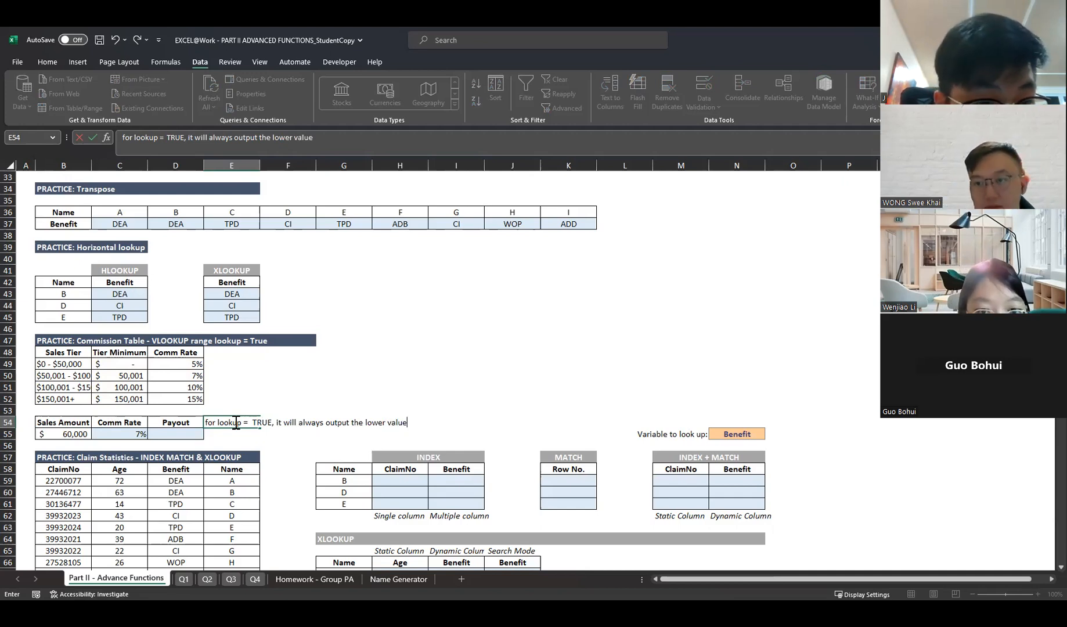
key("Left")
key("Left")
key("Left")
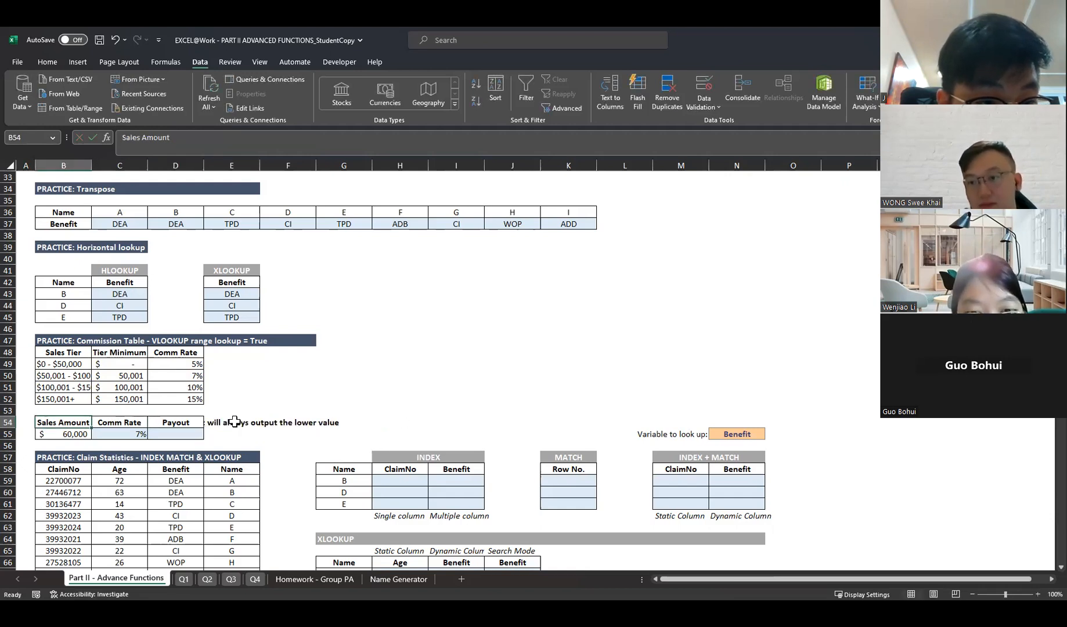
- Move the lookup = TRUE note from E54 to G54, left-align it and remove its bold formatting
left_click(237, 425)
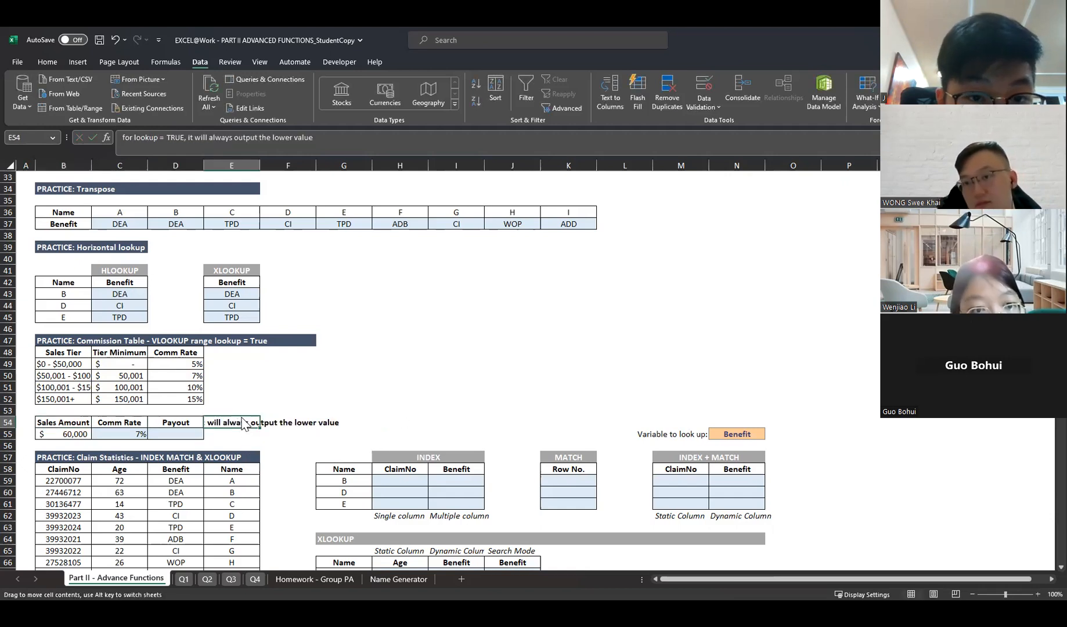
left_click(47, 62)
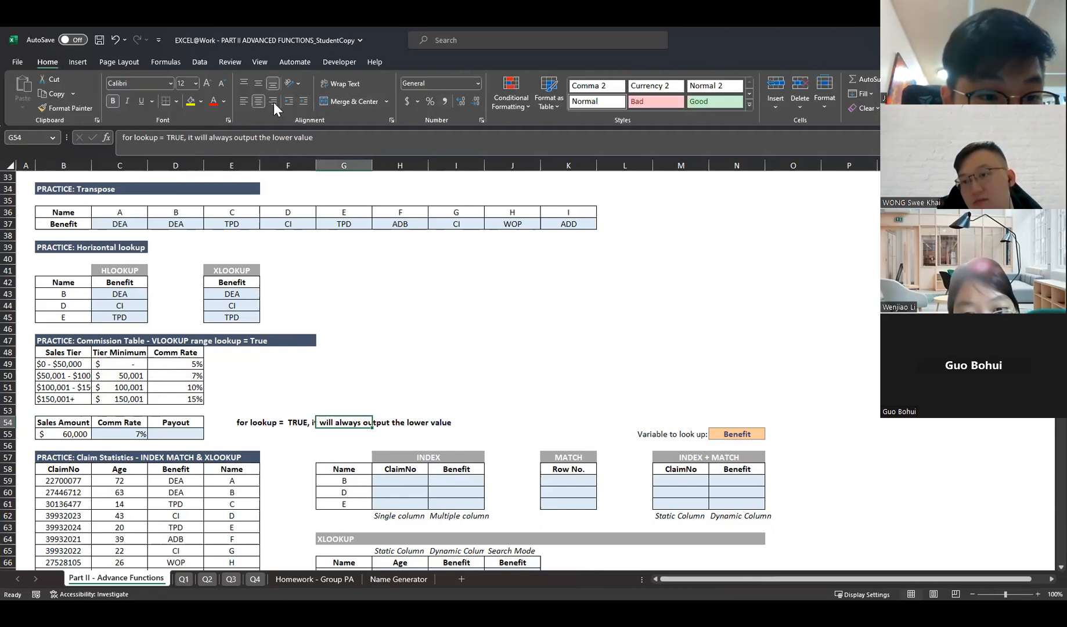
left_click(245, 100)
left_click(113, 101)
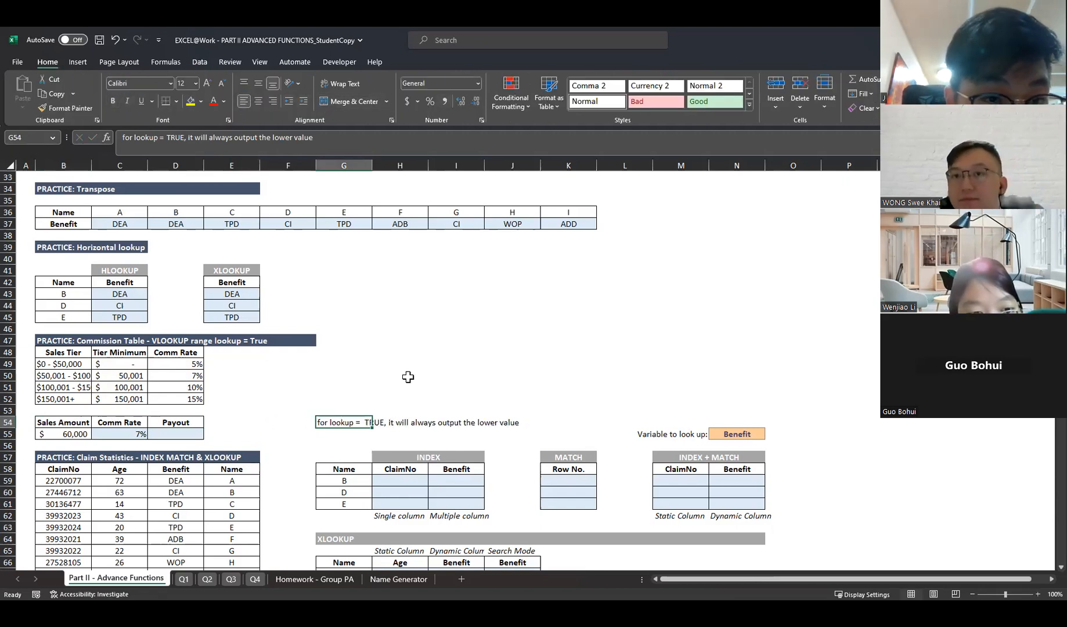
- Insert the word "searched" before "value" in the note in G54
left_click(285, 138)
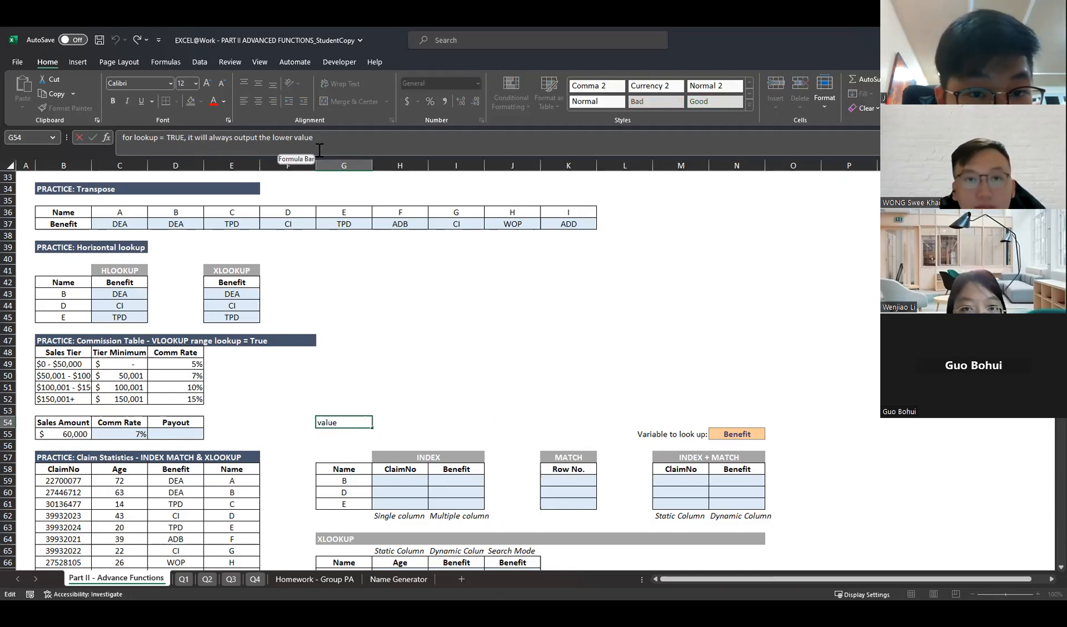
type("searched")
key("Return")
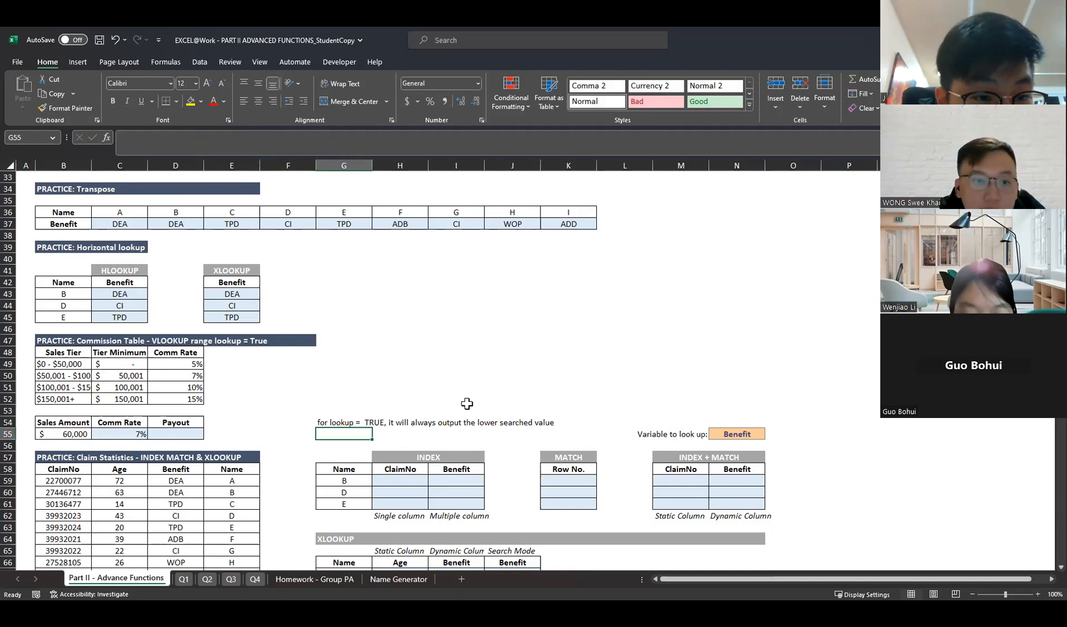
- Test the Comm Rate lookup by setting the Sales Amount in B55 to 120000
left_click(65, 437)
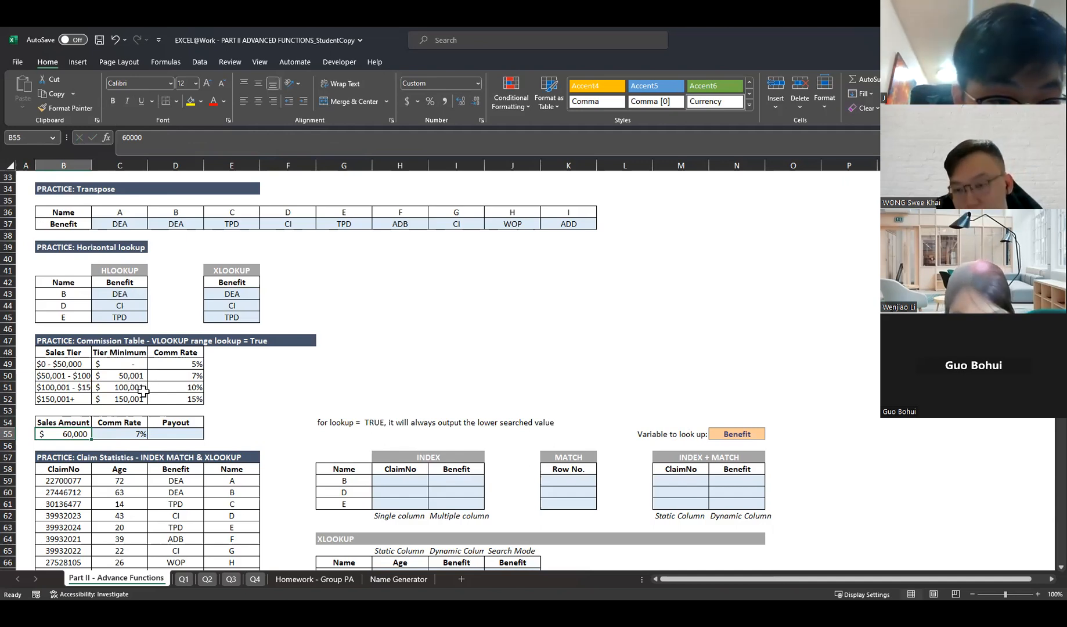
left_click(135, 376)
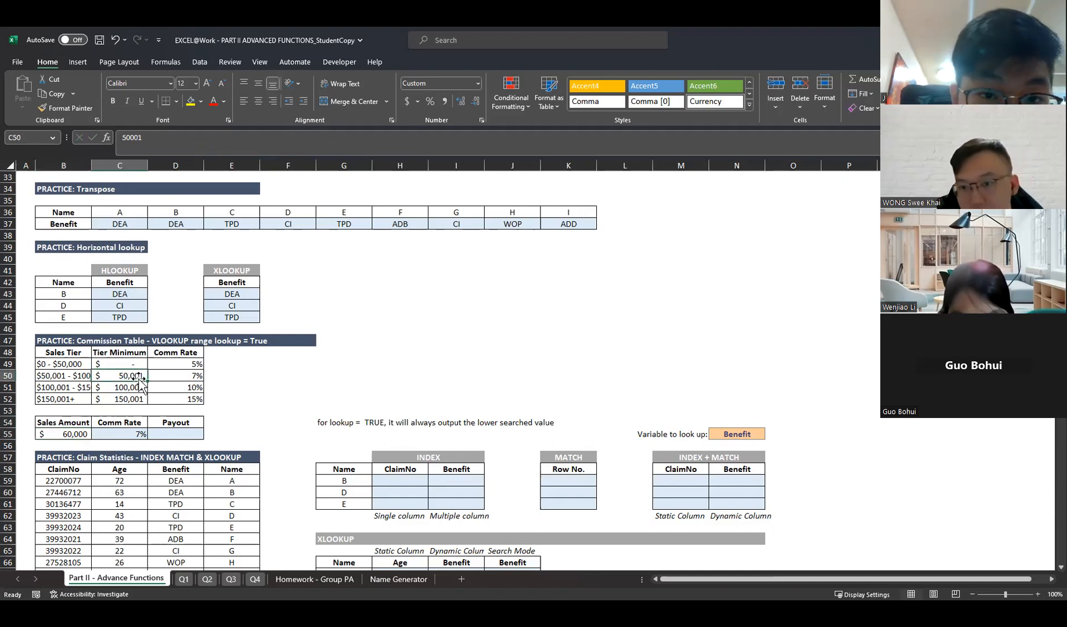
left_click_drag(152, 377, 159, 378)
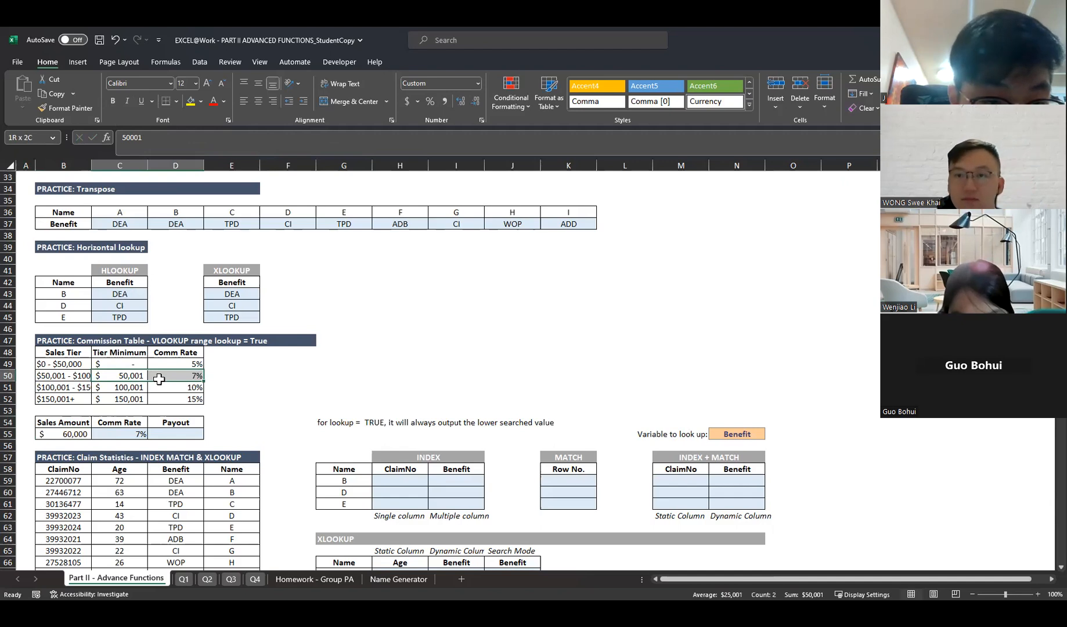
left_click(78, 435)
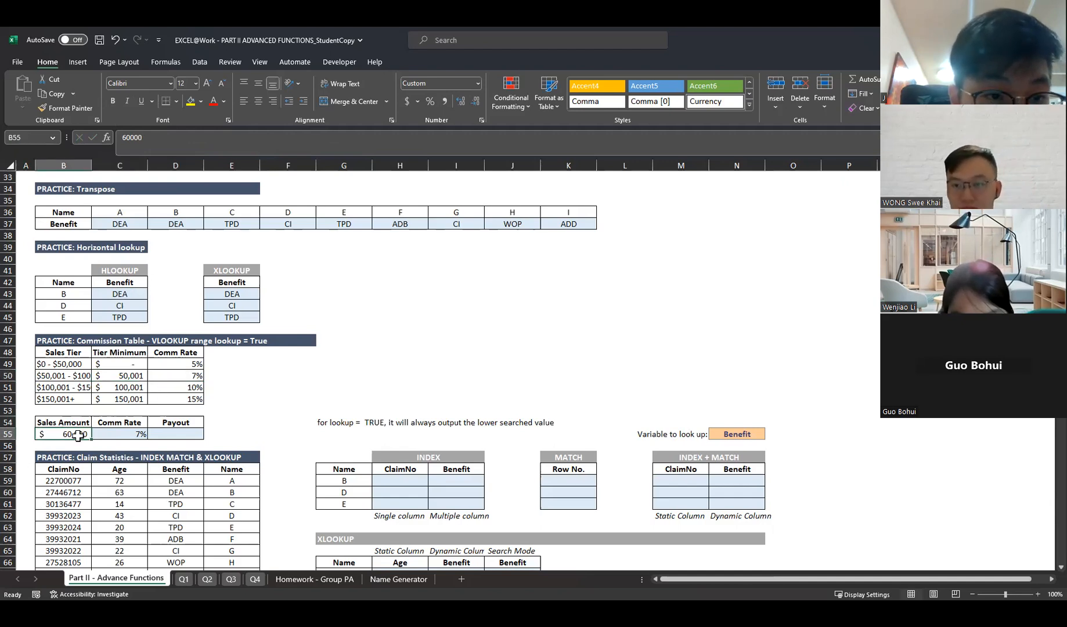
type("120000")
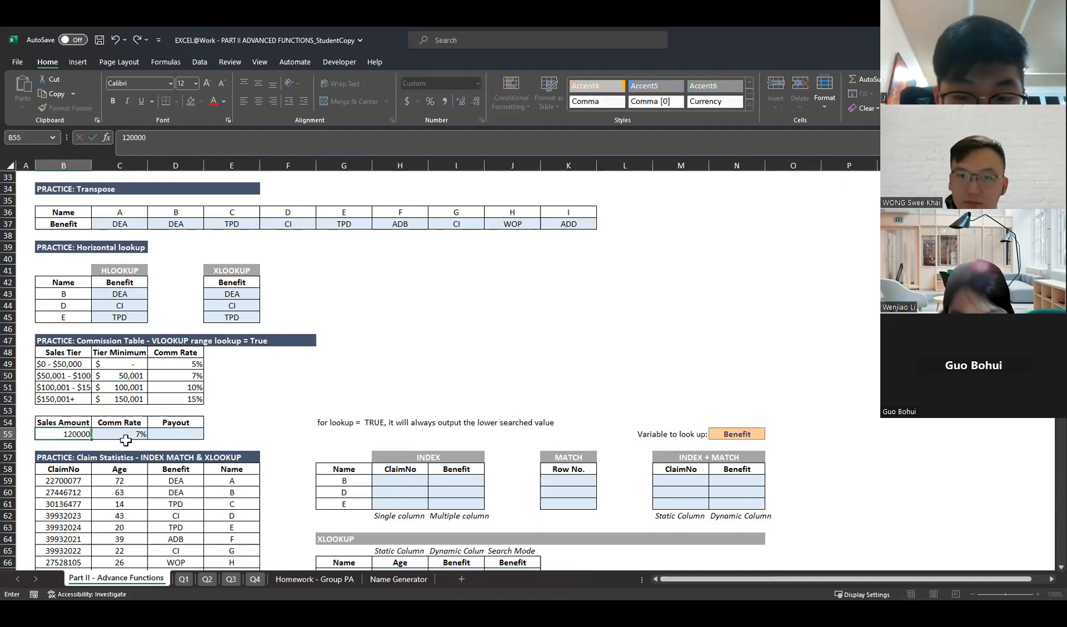
key("Return")
left_click(125, 438)
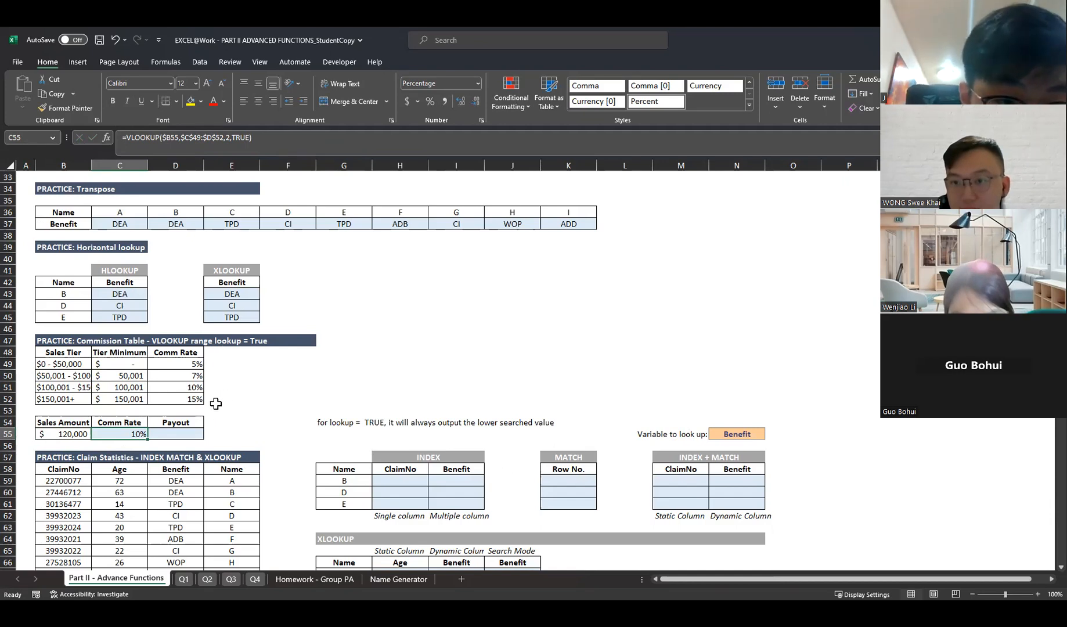
- Test the upper end of the third tier by setting the Sales Amount to 149999 and compare the Comm Rate with the table
left_click(81, 432)
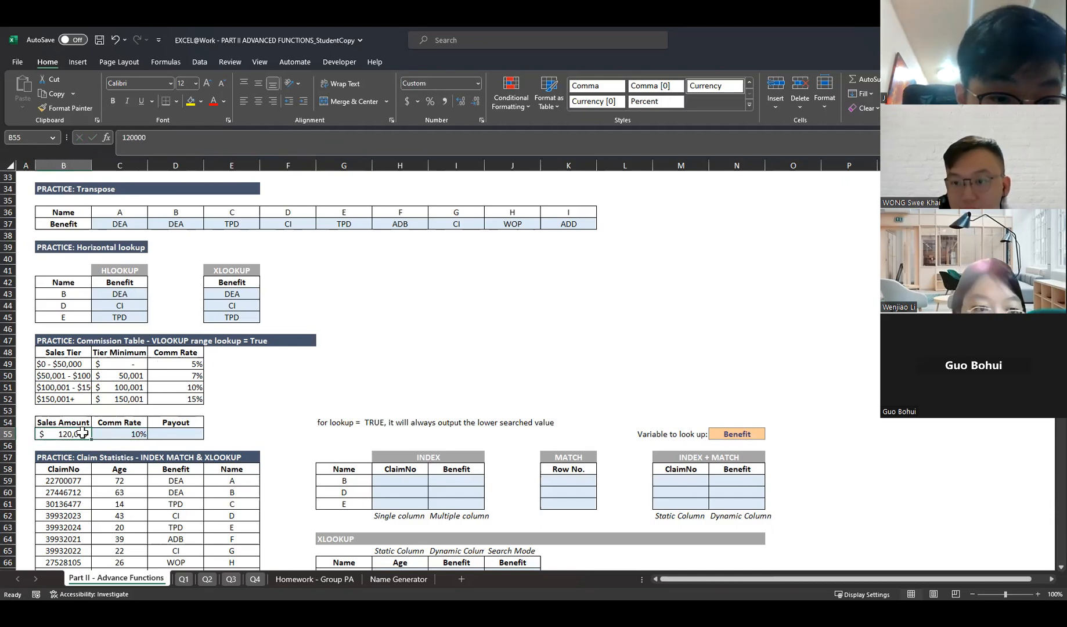
type("149999")
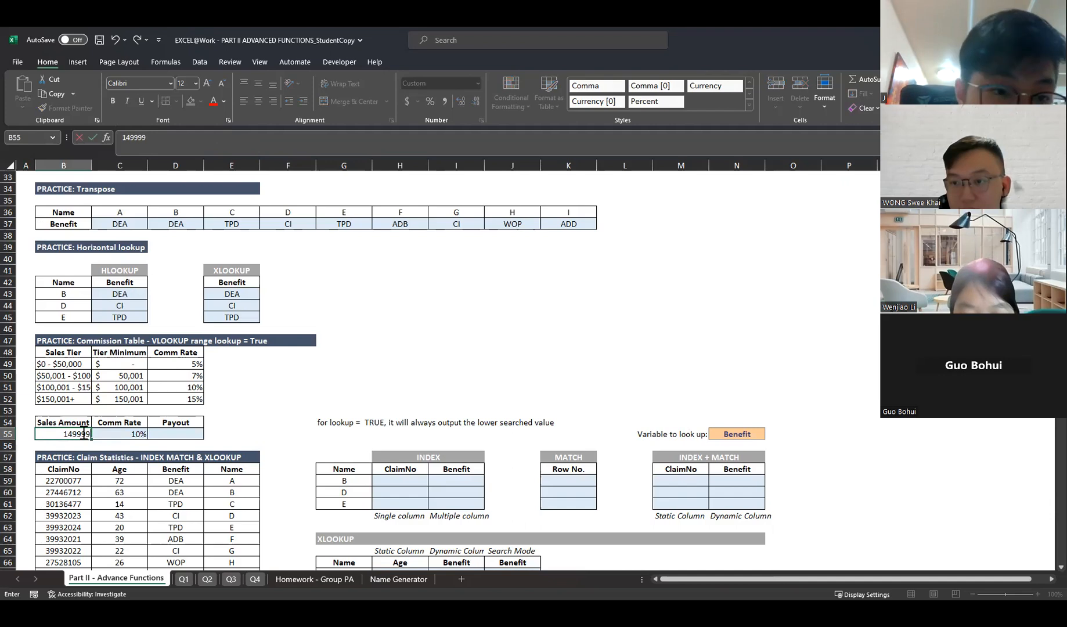
key("Return")
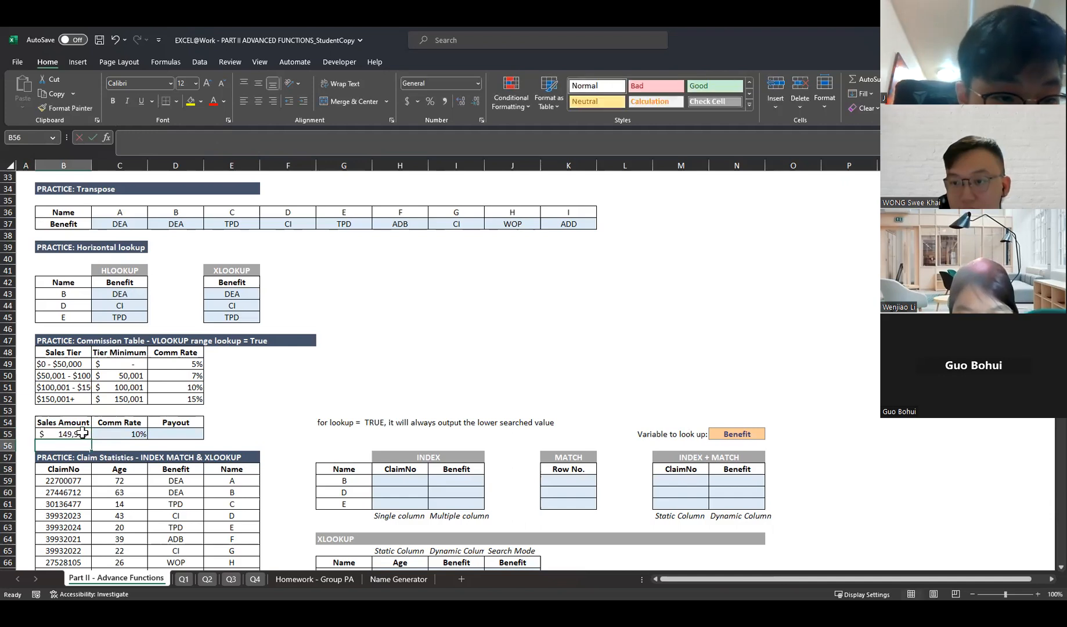
left_click(124, 434)
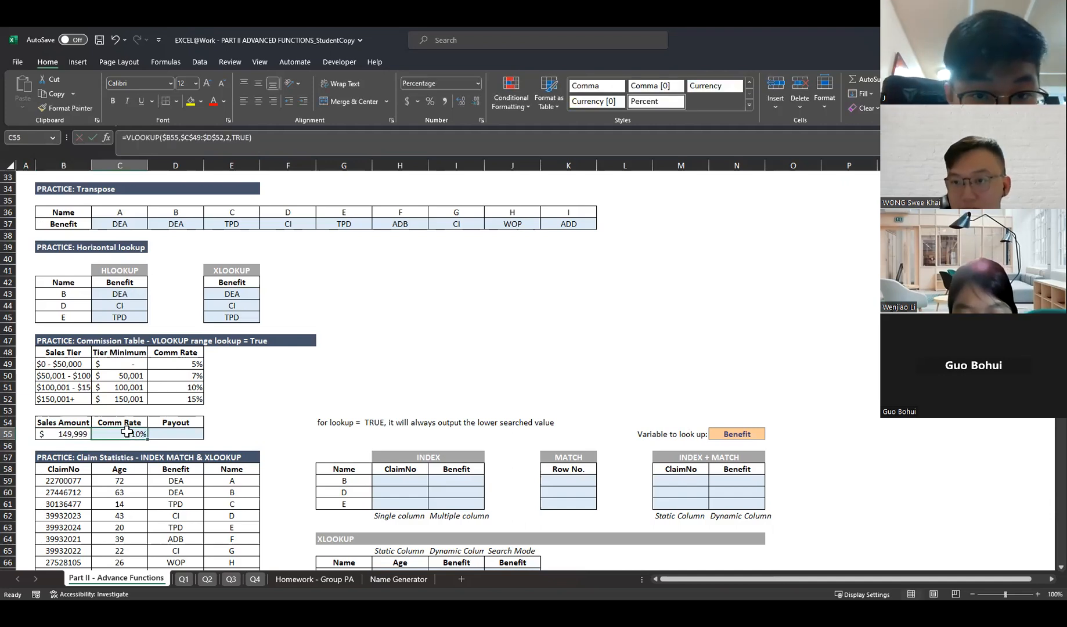
left_click(138, 389)
left_click(71, 389)
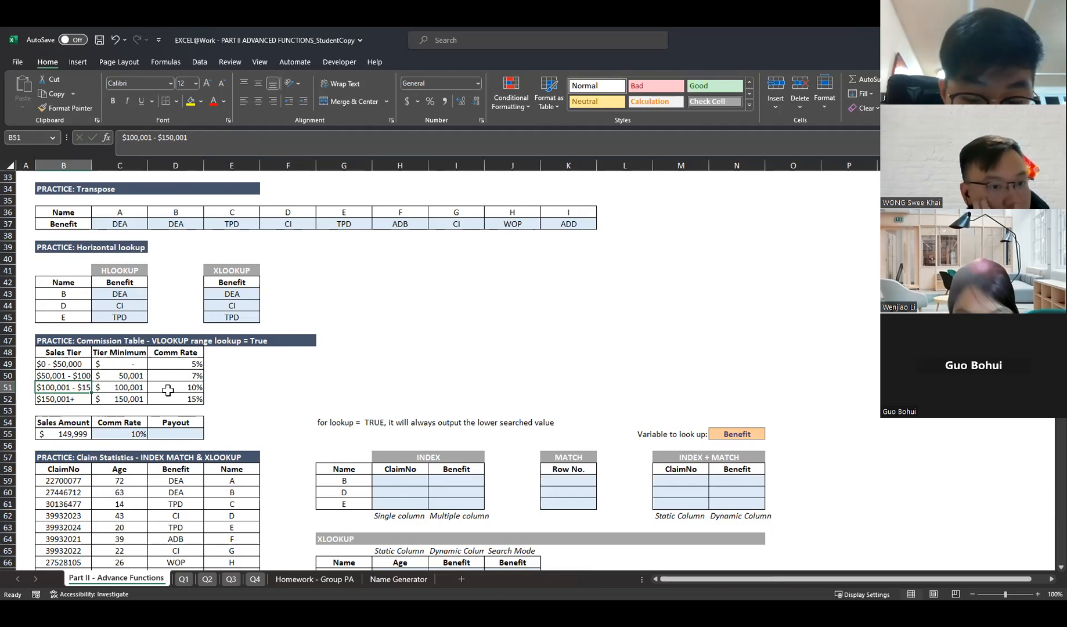
- Calculate the Payout in D55 by multiplying the Sales Amount by the Comm Rate with =B55*C55
left_click(173, 433)
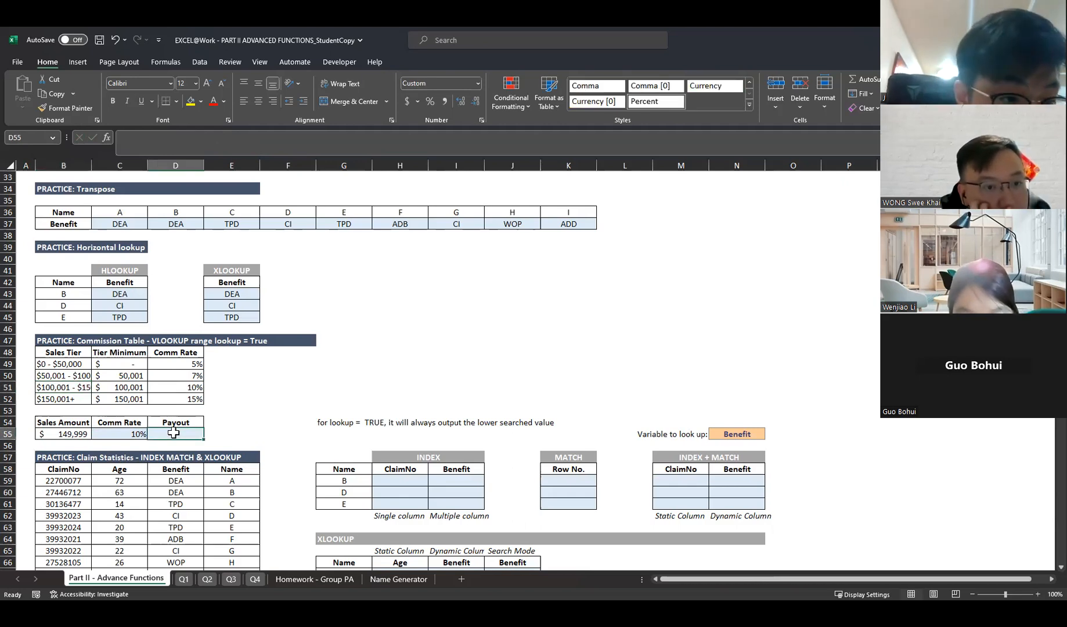
type("=")
key("Left")
key("Left")
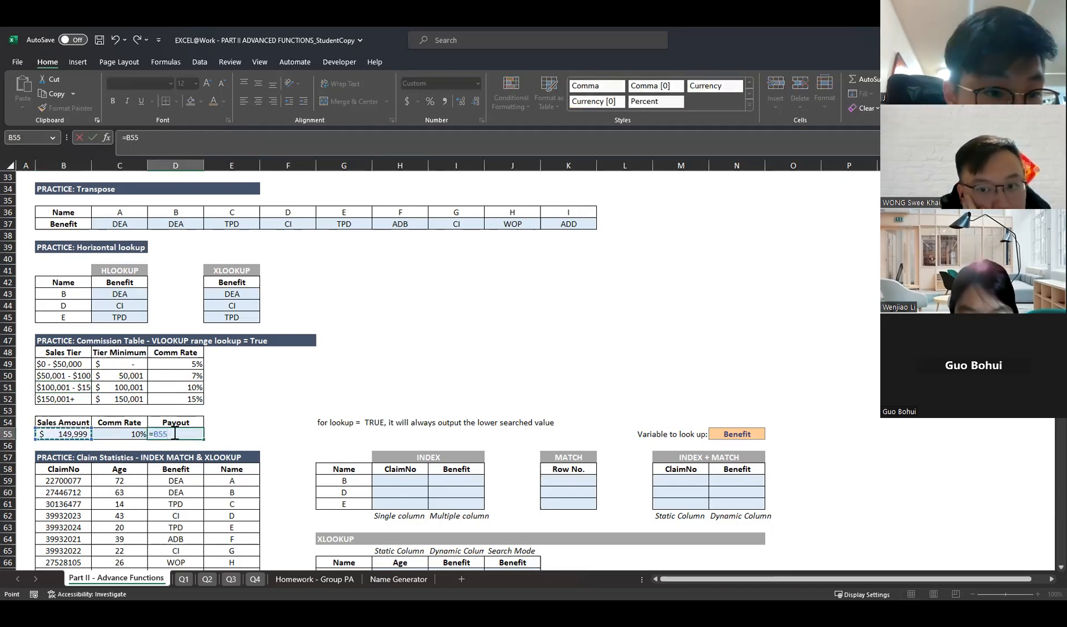
type("*")
key("Left")
key("Return")
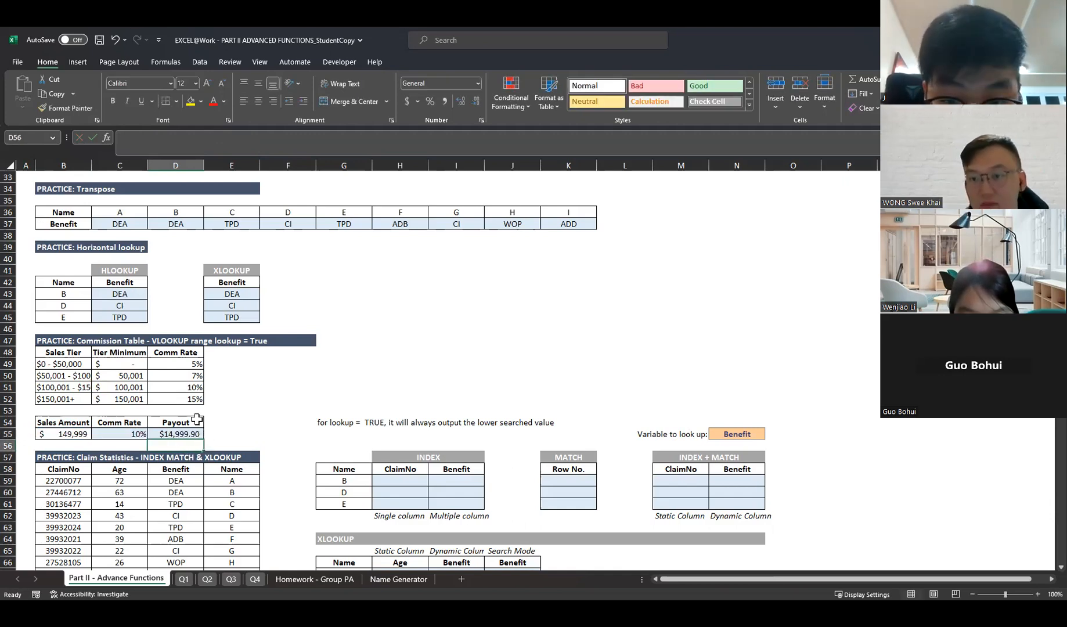
- Set the Sales Amount in B55 back to 60000
left_click(54, 435)
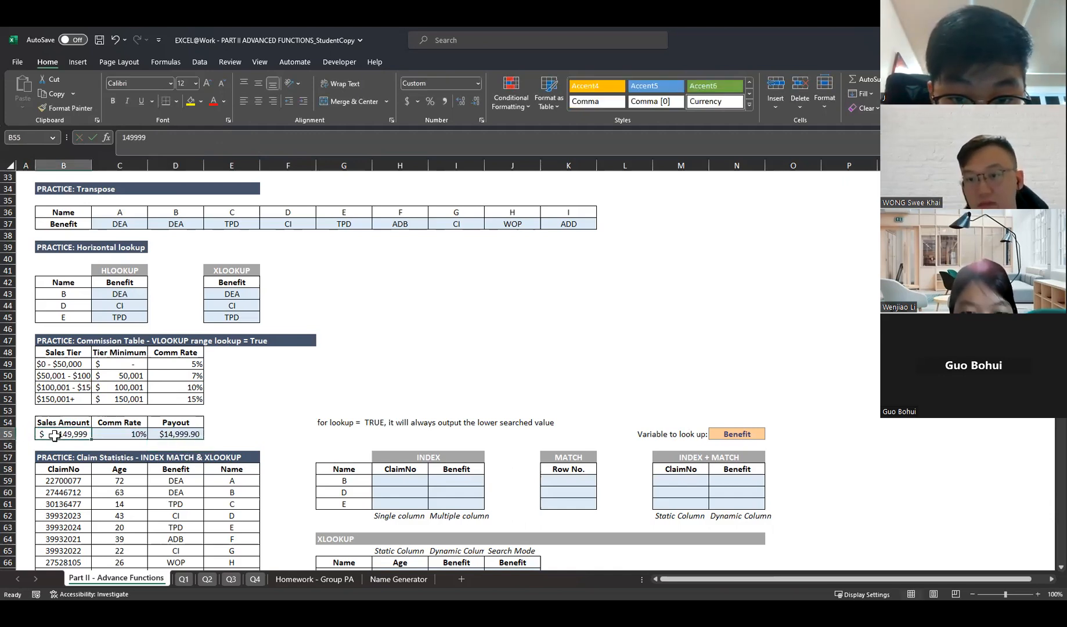
type("60000")
key("Return")
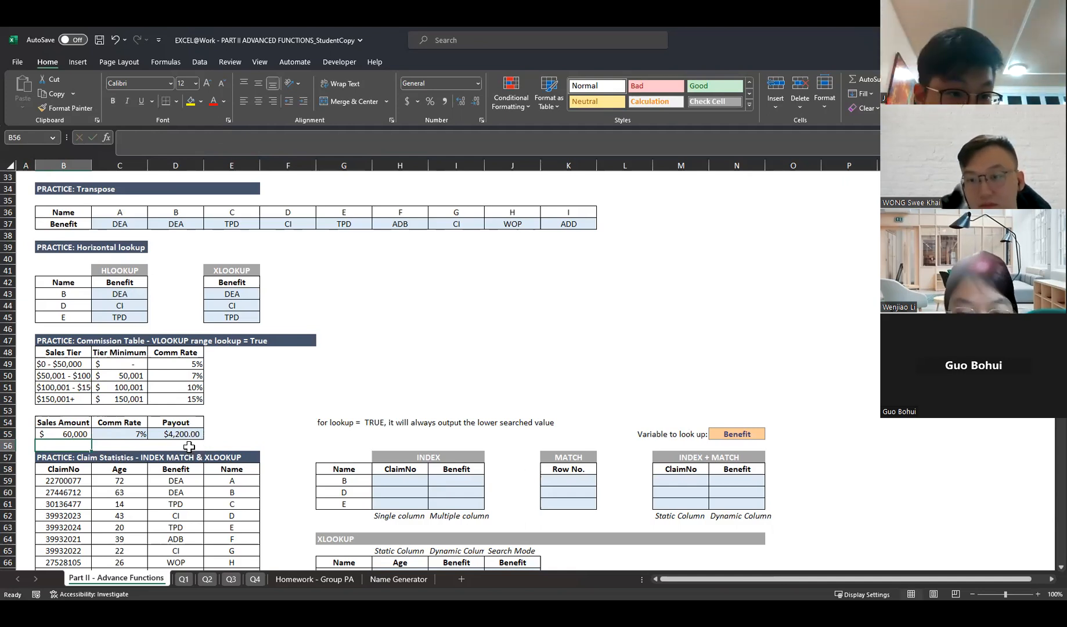
left_click(343, 422)
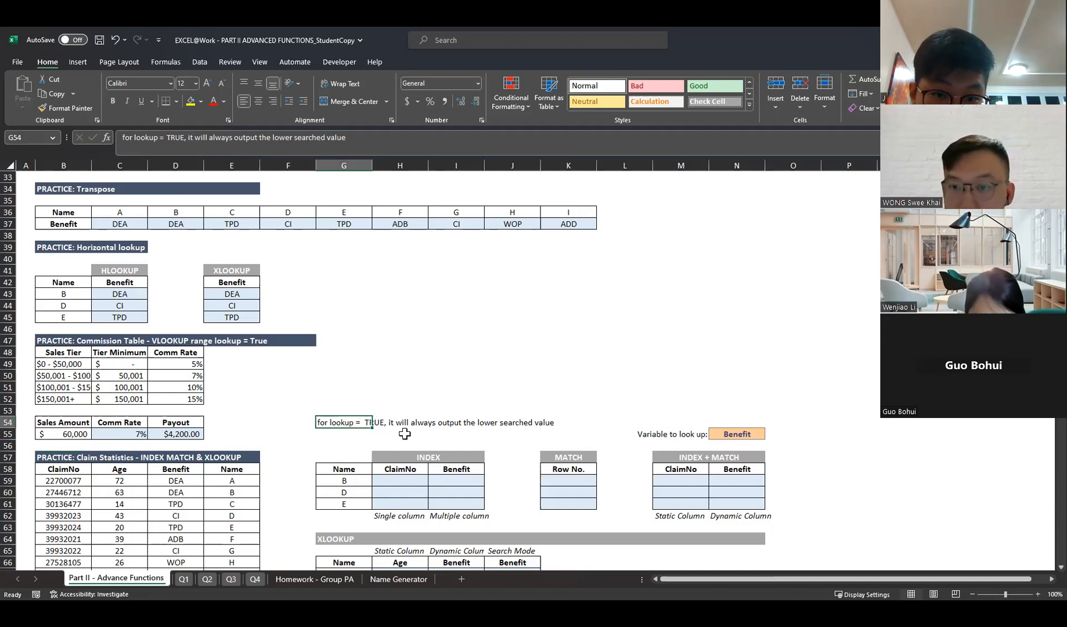
key("alt+Tab")
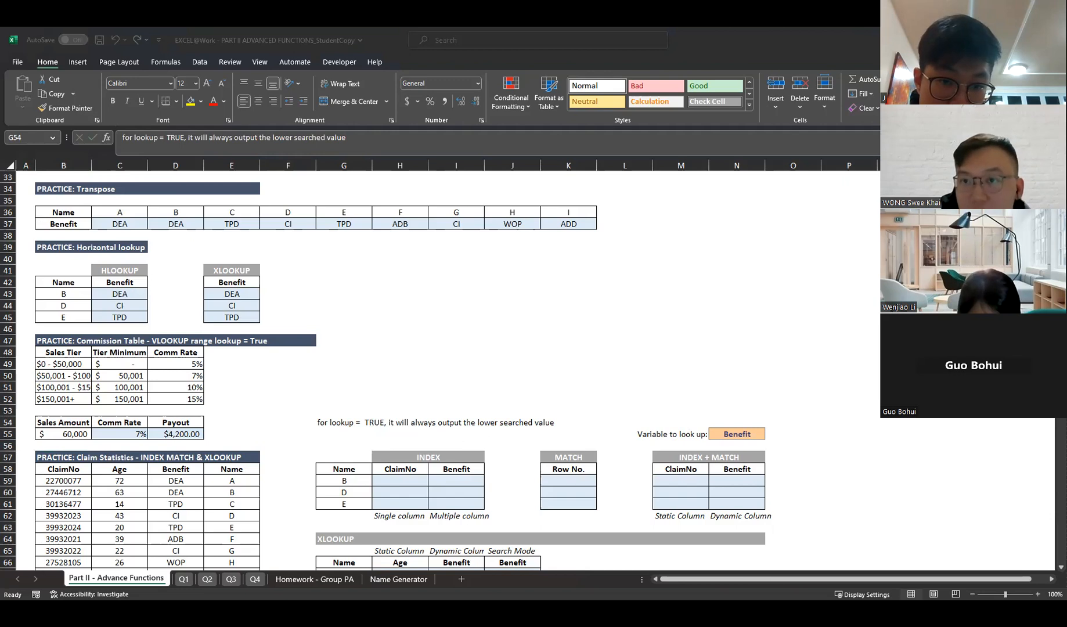
left_click(345, 408)
- Enter the note "working column will always have to be in ascending order" in G53, above the lookup = TRUE note
left_click_drag(116, 363, 117, 396)
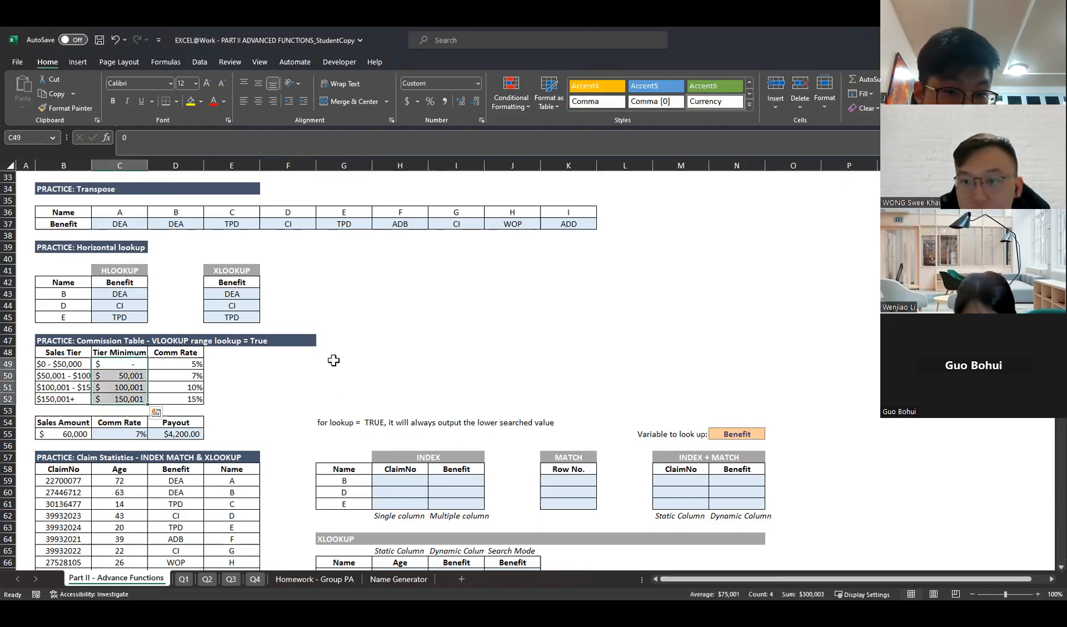
left_click(343, 389)
left_click(343, 410)
type("workuing column will alwa")
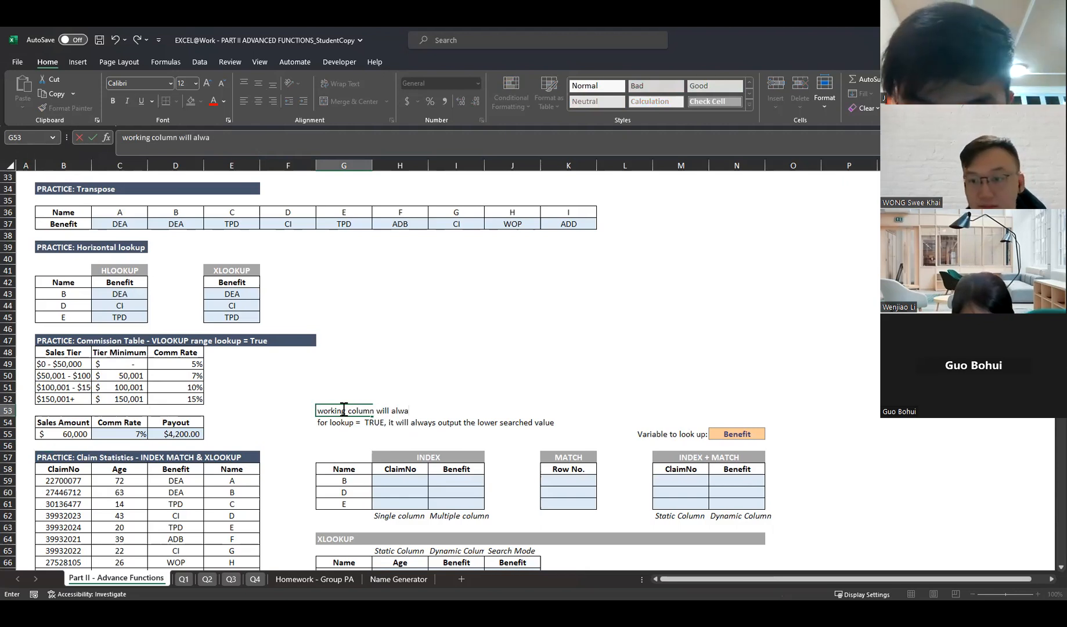
key("BackSpace")
key("BackSpace")
type("have to b")
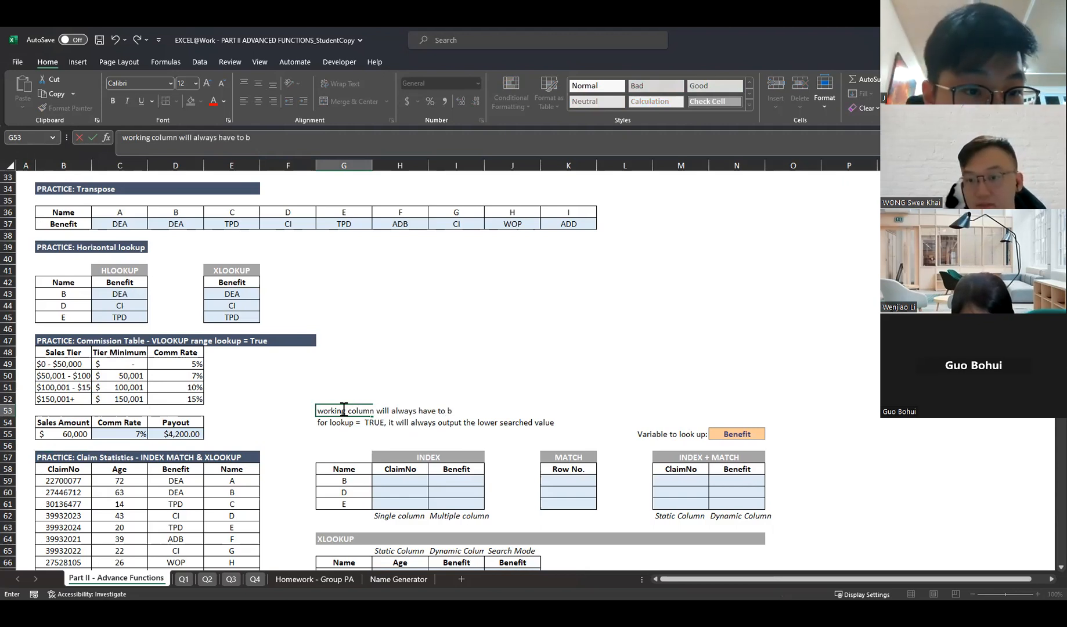
type("e in ascending")
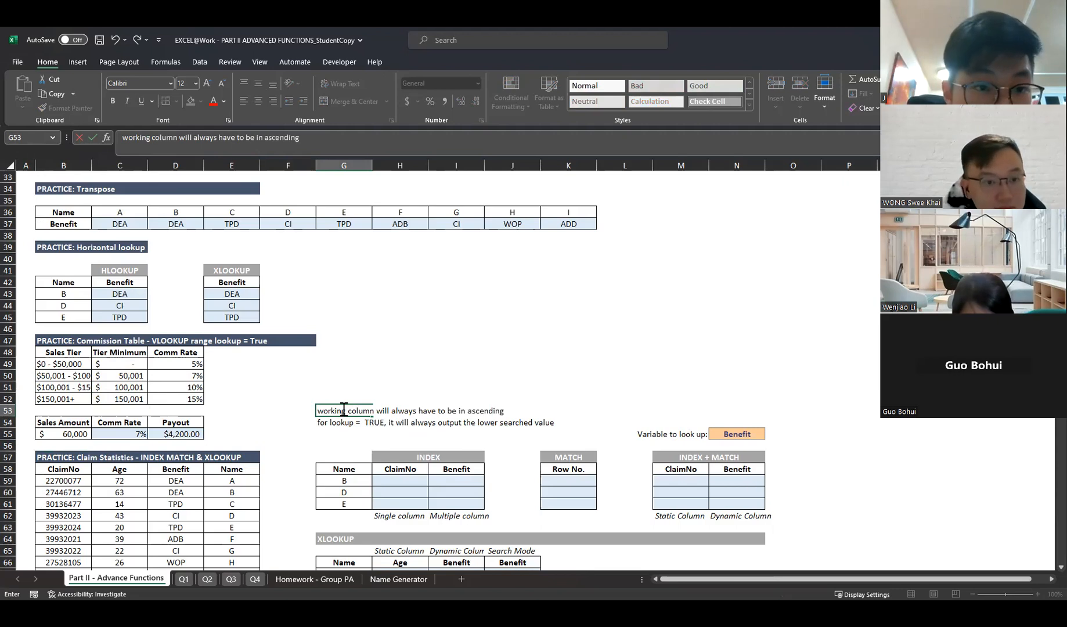
type(" order")
key("Return")
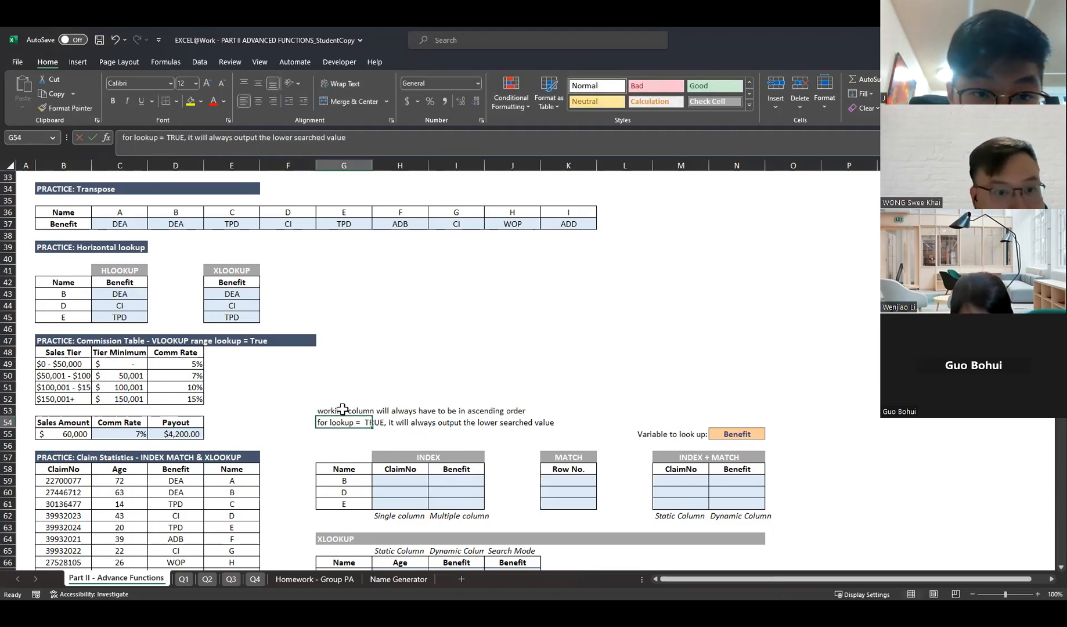
left_click(369, 411)
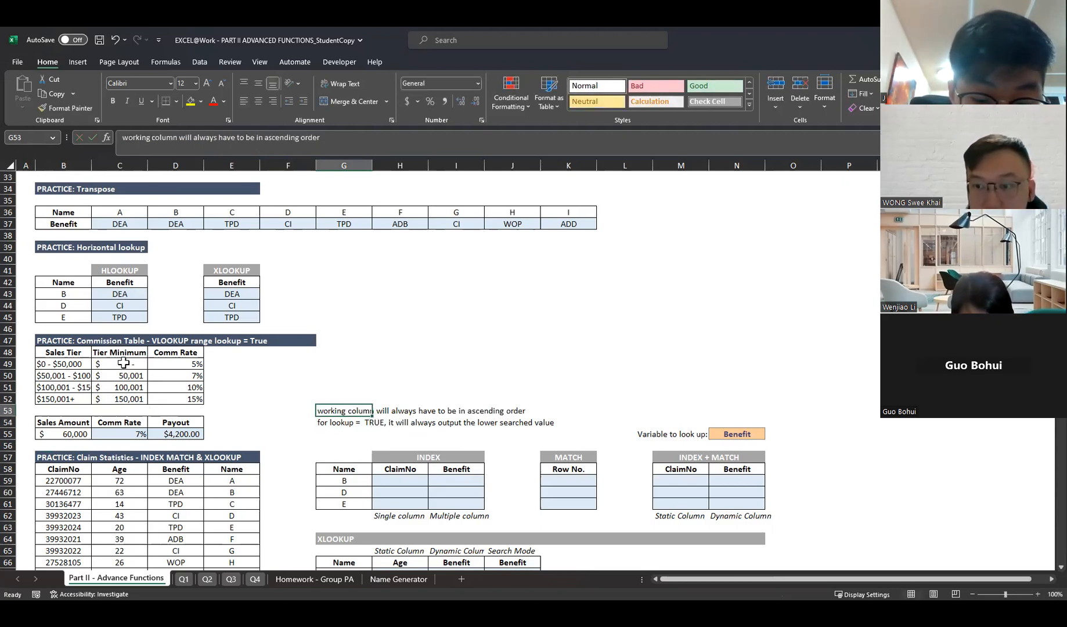
left_click_drag(124, 363, 125, 396)
left_click_drag(121, 351, 122, 399)
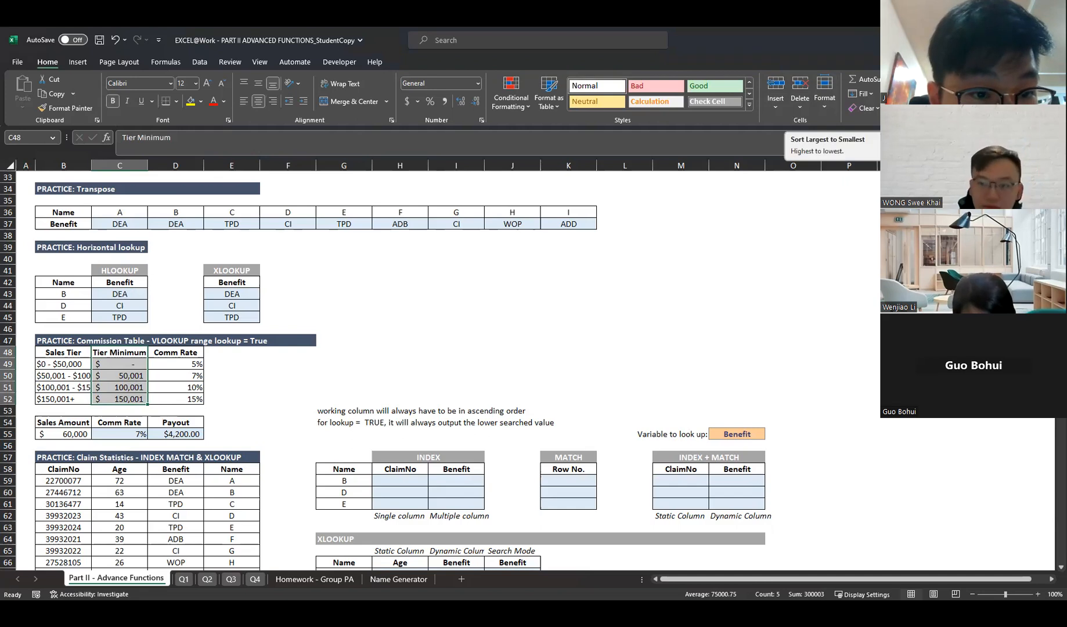
left_click(929, 139)
key("Escape")
- Sort the Tier Minimum values C49:C52 from largest to smallest within the current selection only, and check the Comm Rate lookup
left_click_drag(119, 364, 121, 397)
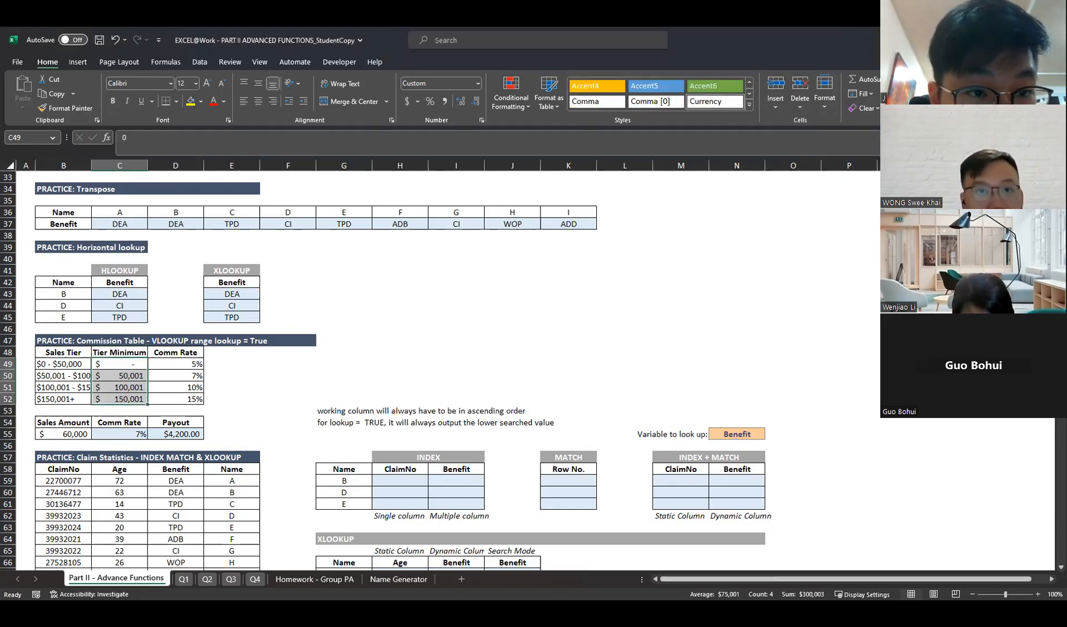
left_click(929, 140)
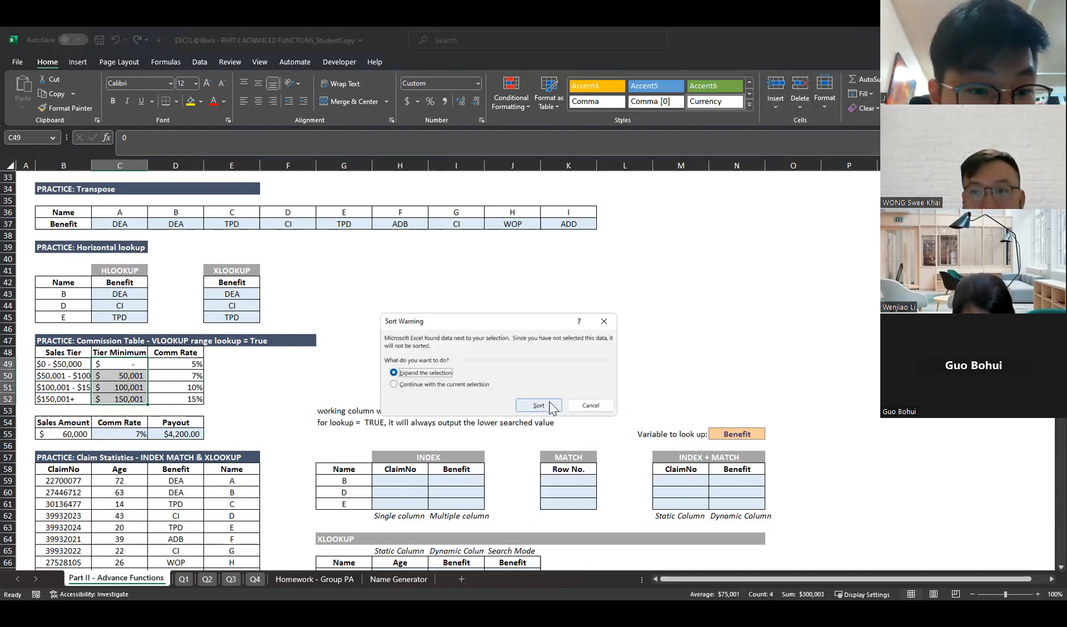
left_click(458, 387)
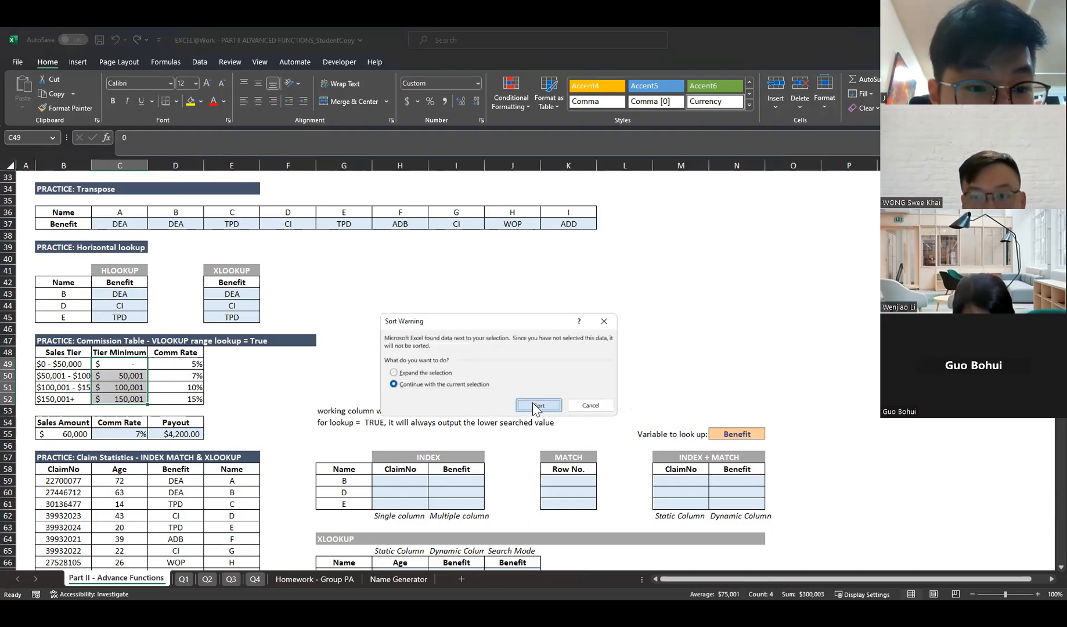
left_click(537, 405)
left_click(112, 434)
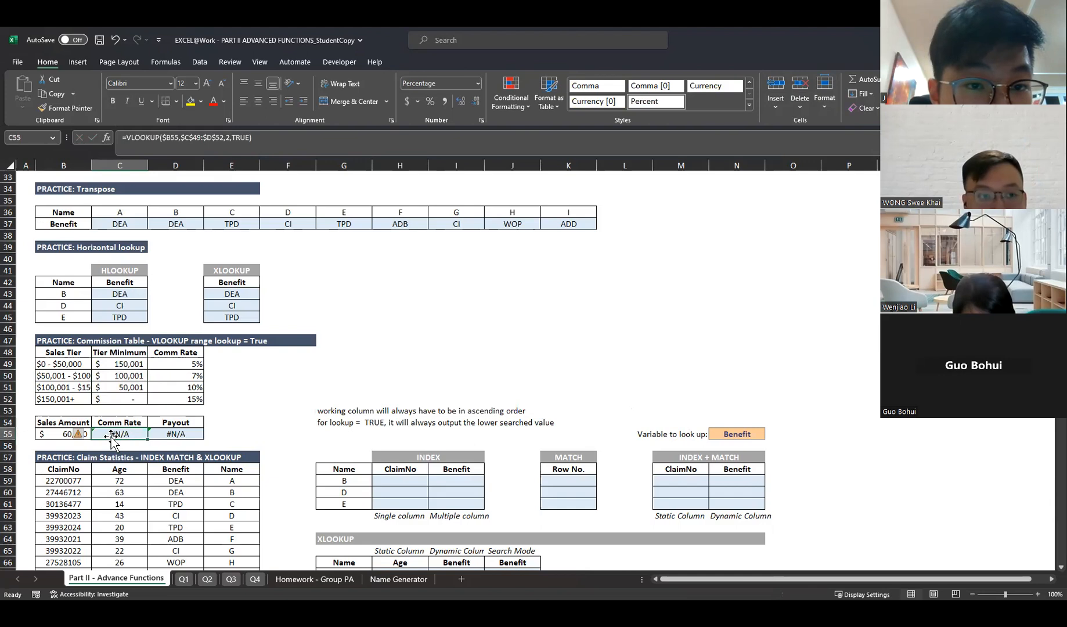
left_click_drag(112, 365, 112, 396)
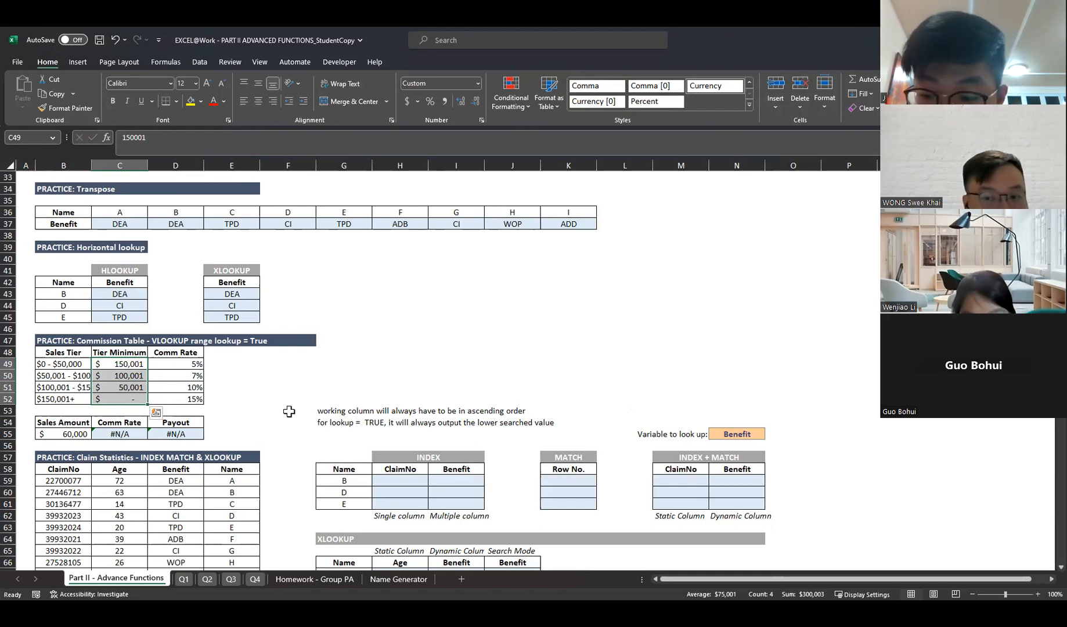
- Undo the largest-to-smallest sort of the Tier Minimum values C49:C52 in the Commission Table
left_click_drag(109, 365, 124, 396)
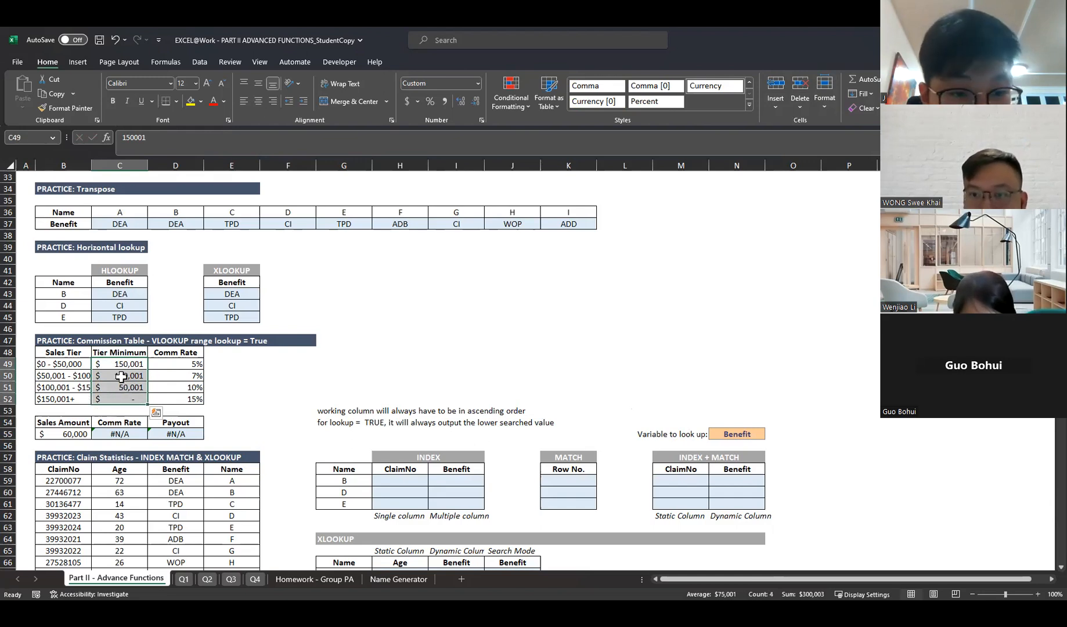
left_click(177, 435)
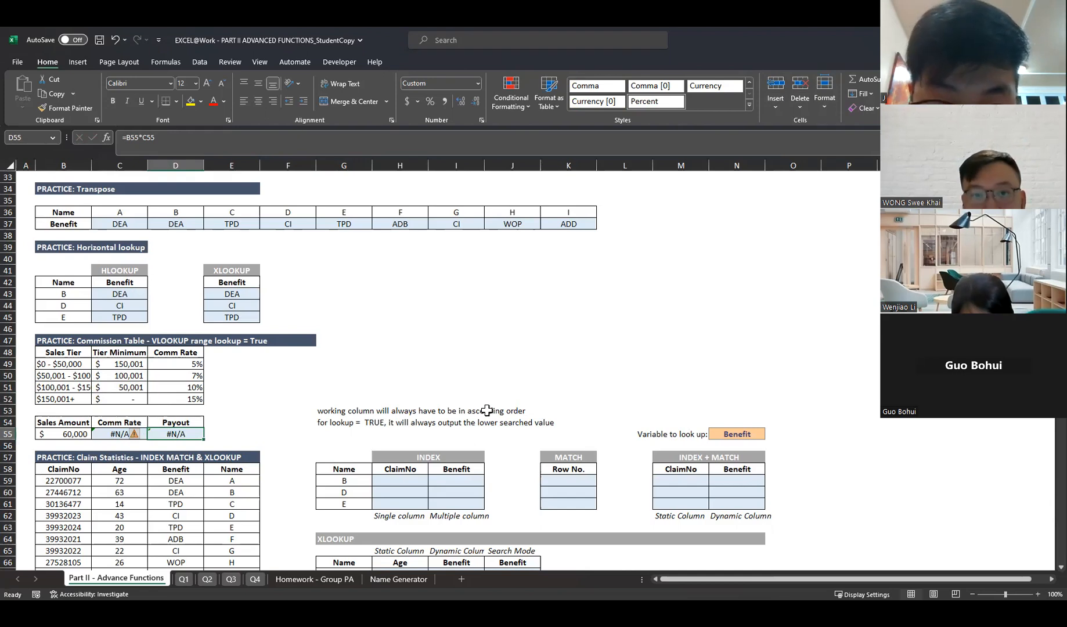
key("ctrl+z")
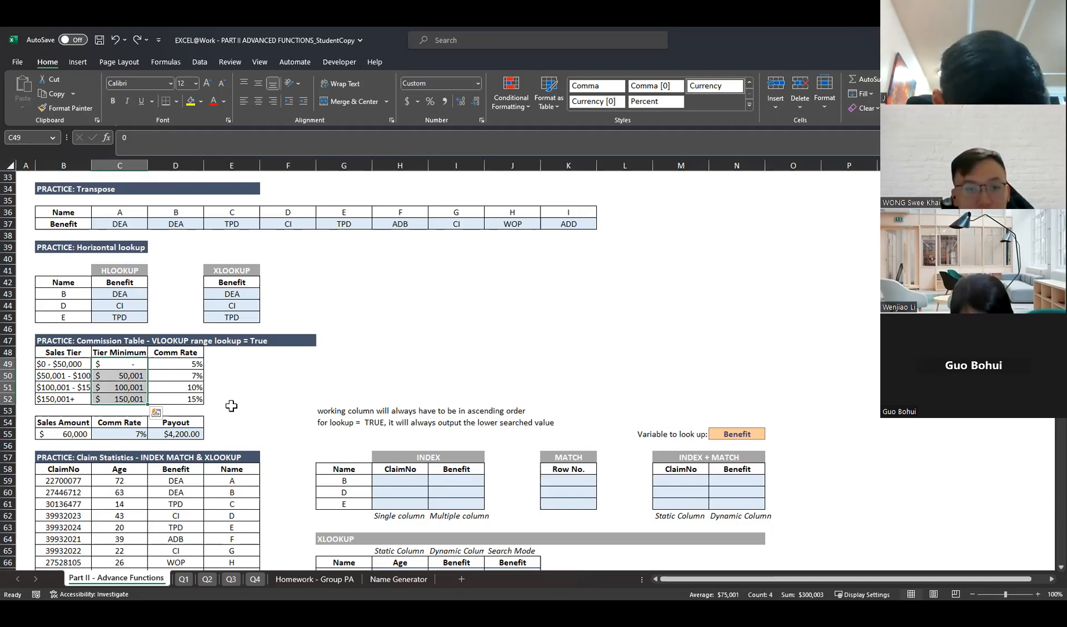
left_click(325, 409)
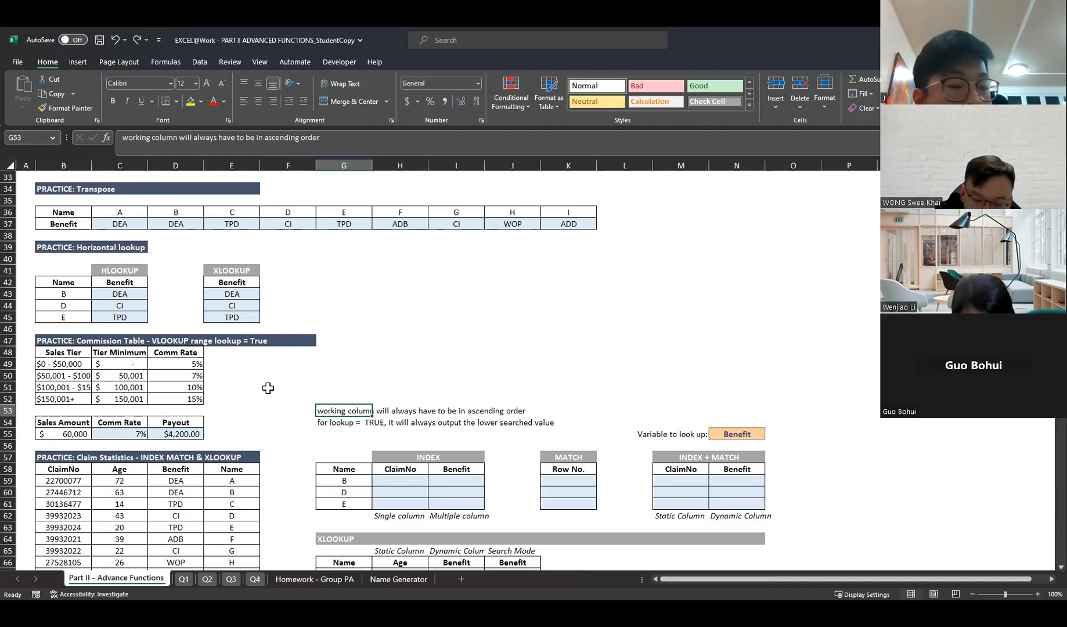
- Examine the INDEX practice table in G57:I61, including its Name values and the empty ClaimNo cells
scroll(281, 389, "down", 1)
scroll(280, 389, "down", 1)
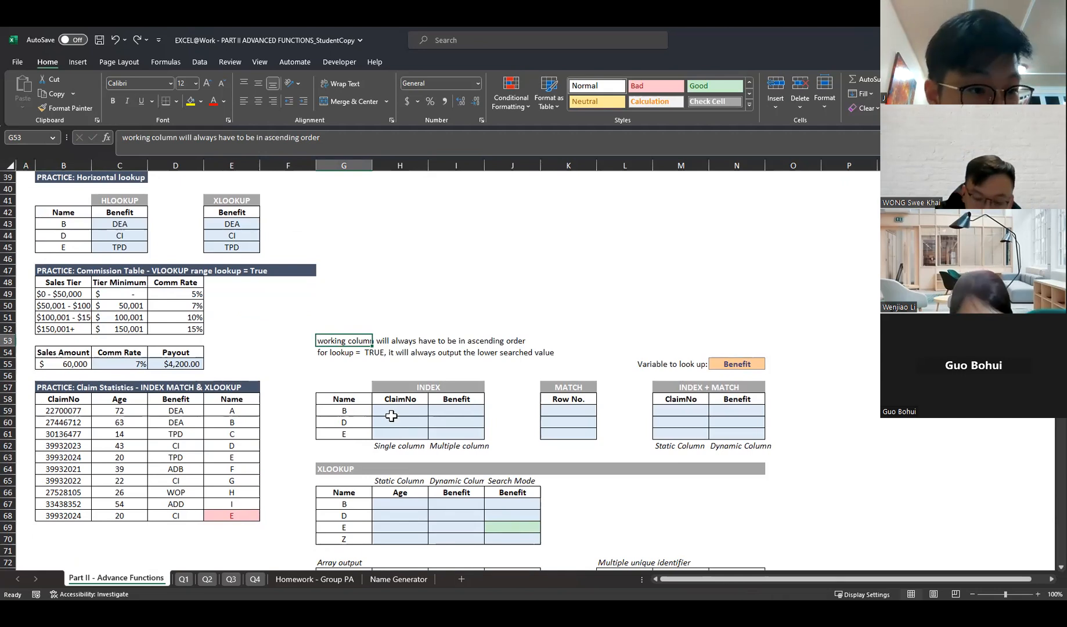
scroll(391, 416, "down", 1)
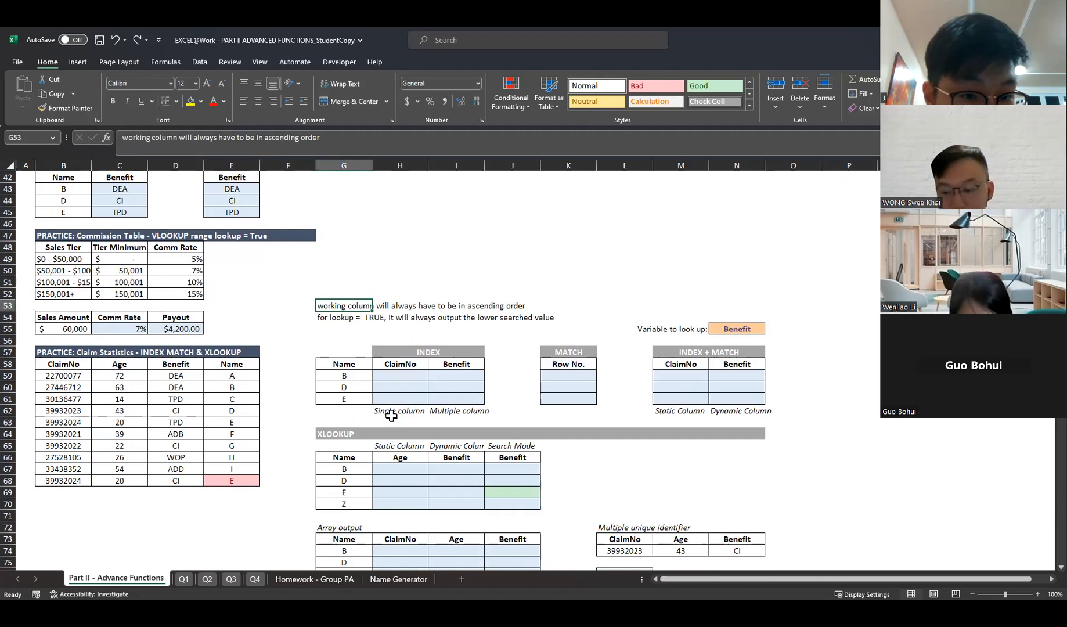
scroll(391, 416, "down", 1)
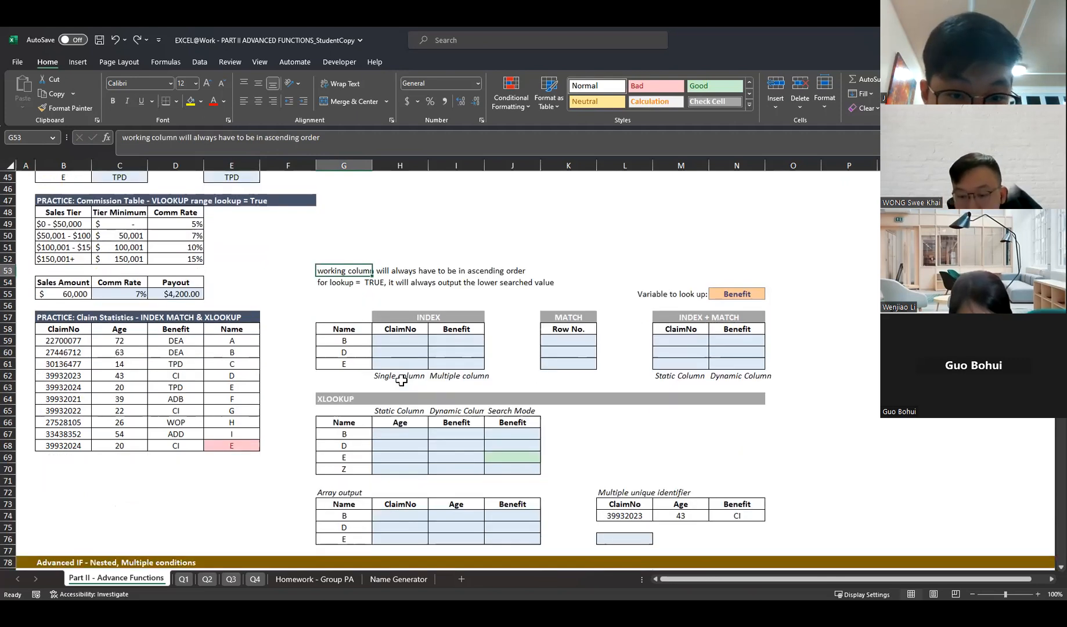
left_click(403, 340)
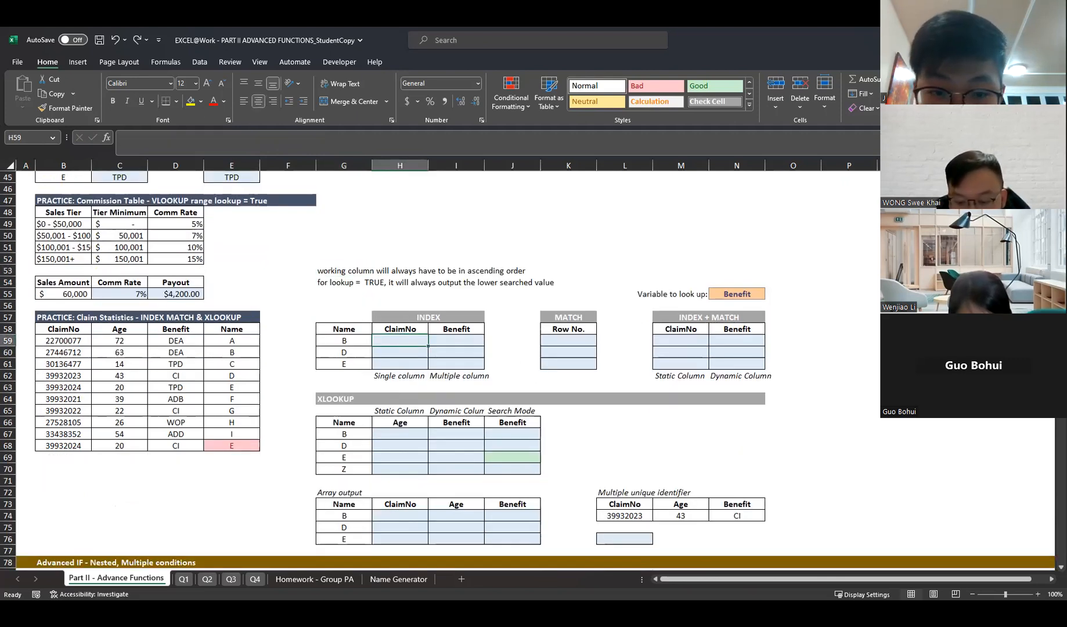
key("alt+Tab")
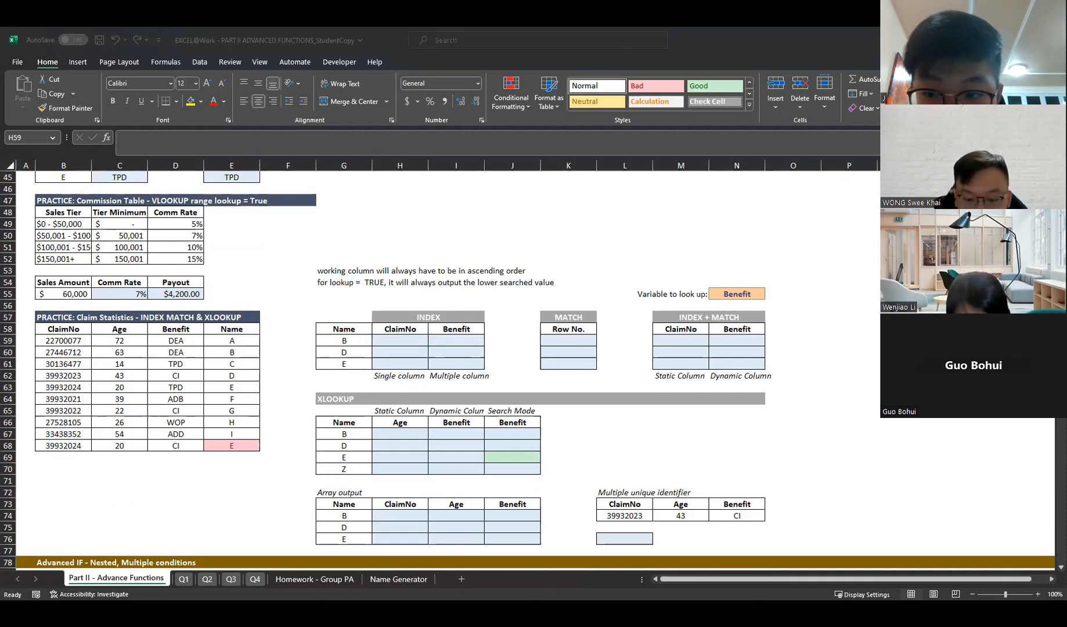
key("F2")
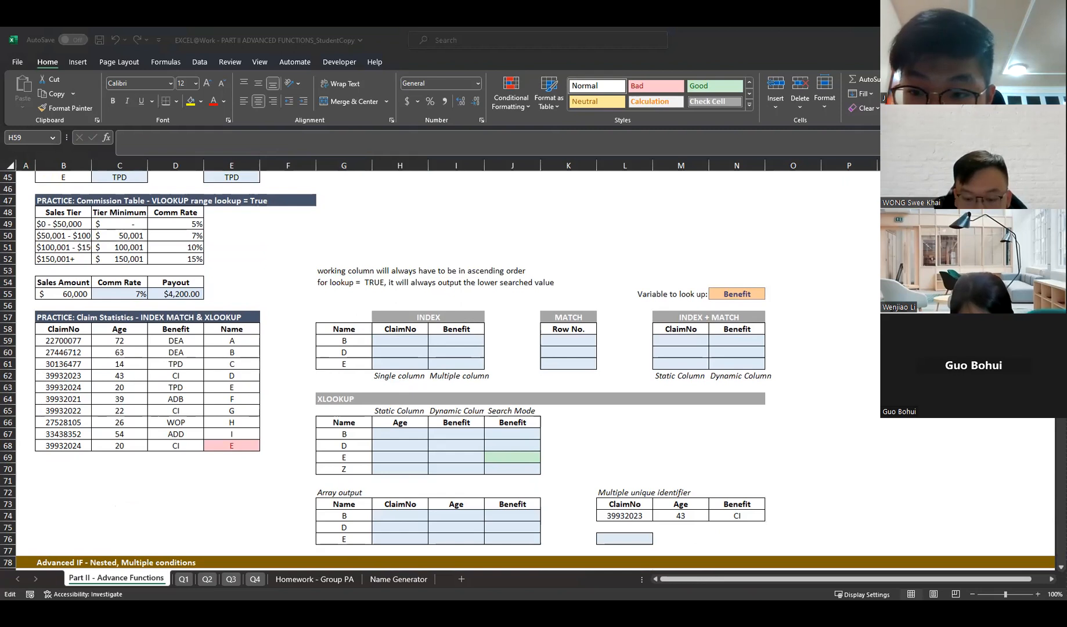
key("Escape")
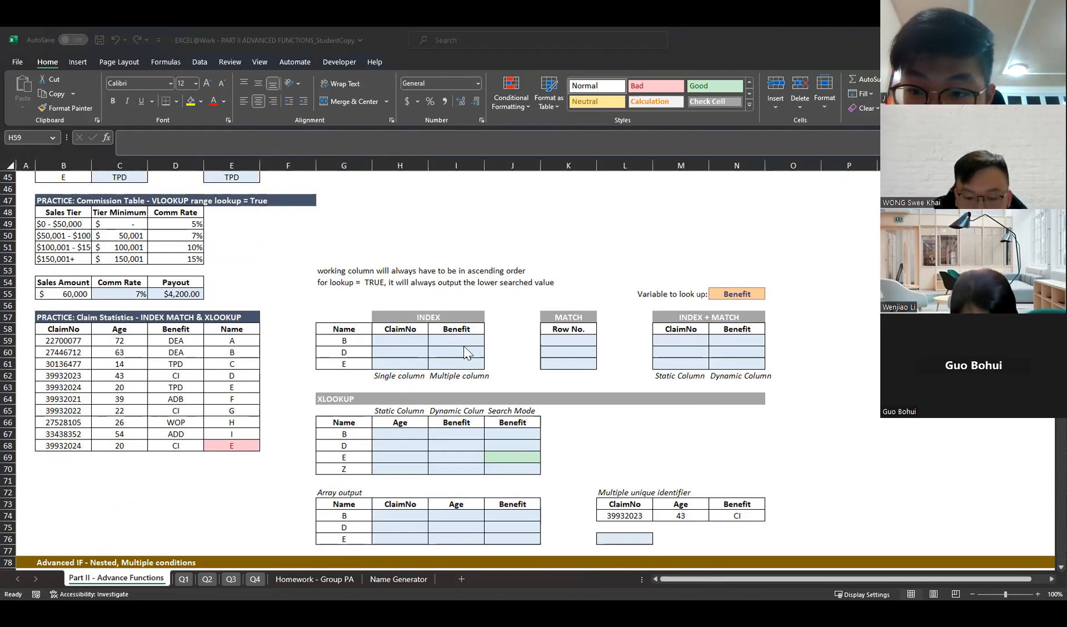
left_click(392, 339)
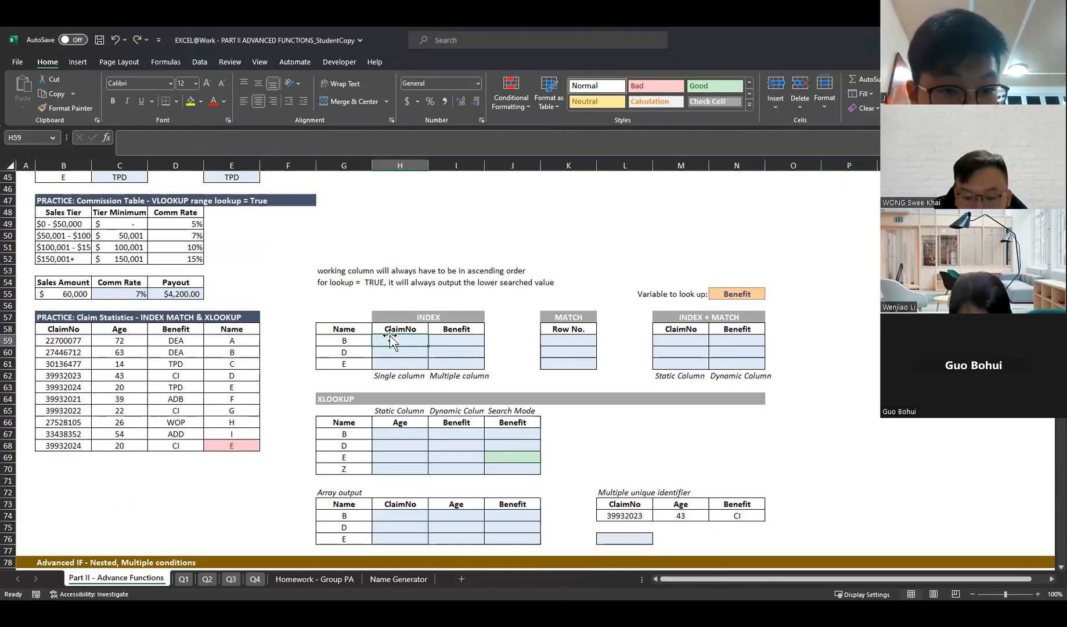
left_click(348, 341)
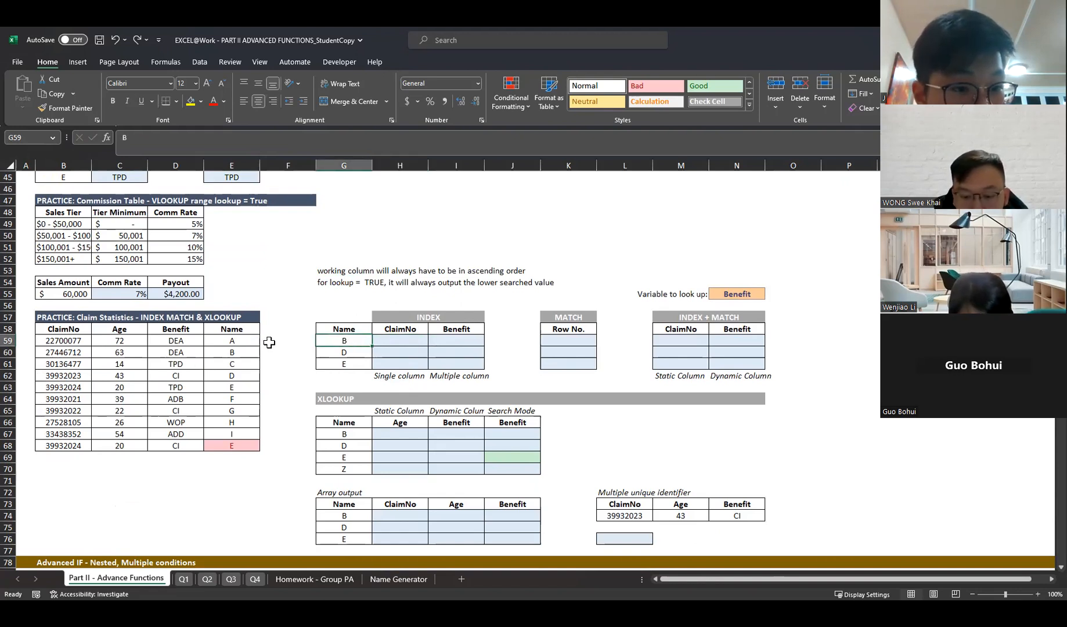
left_click(428, 316)
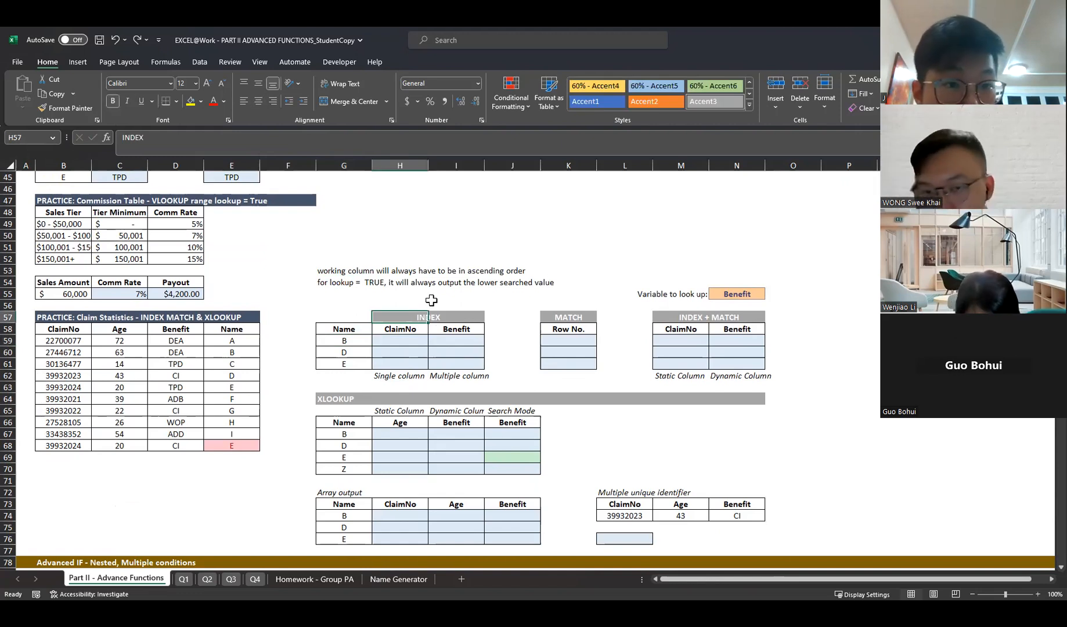
left_click(416, 340)
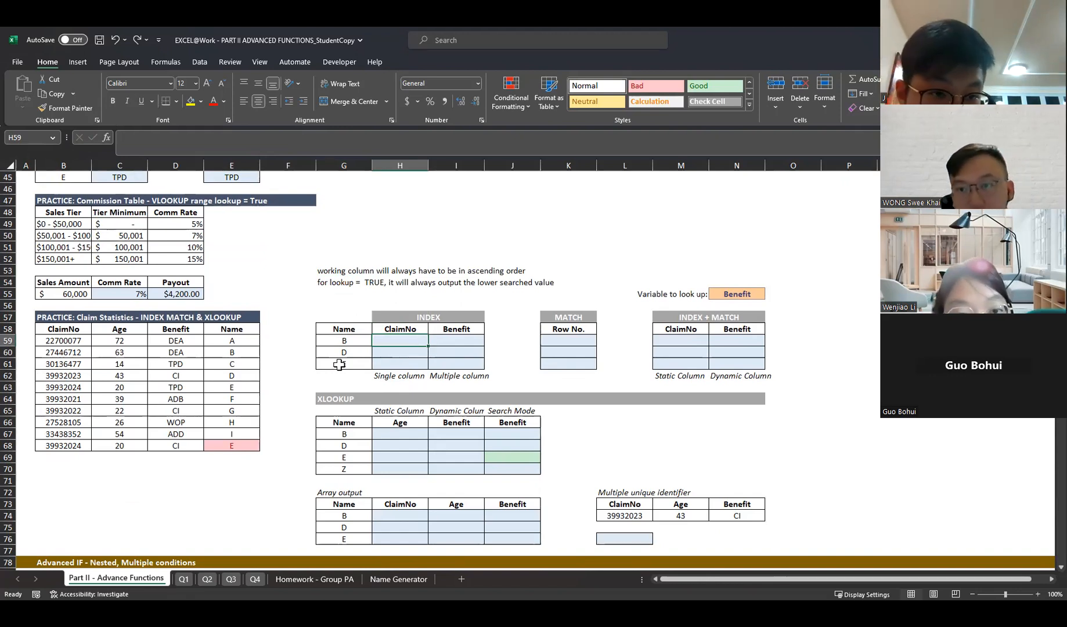
- Compare the Name column's position in the INDEX MATCH & XLOOKUP claim table with its position in the Vertical lookup claim table
left_click(239, 342)
left_click_drag(246, 376, 242, 443)
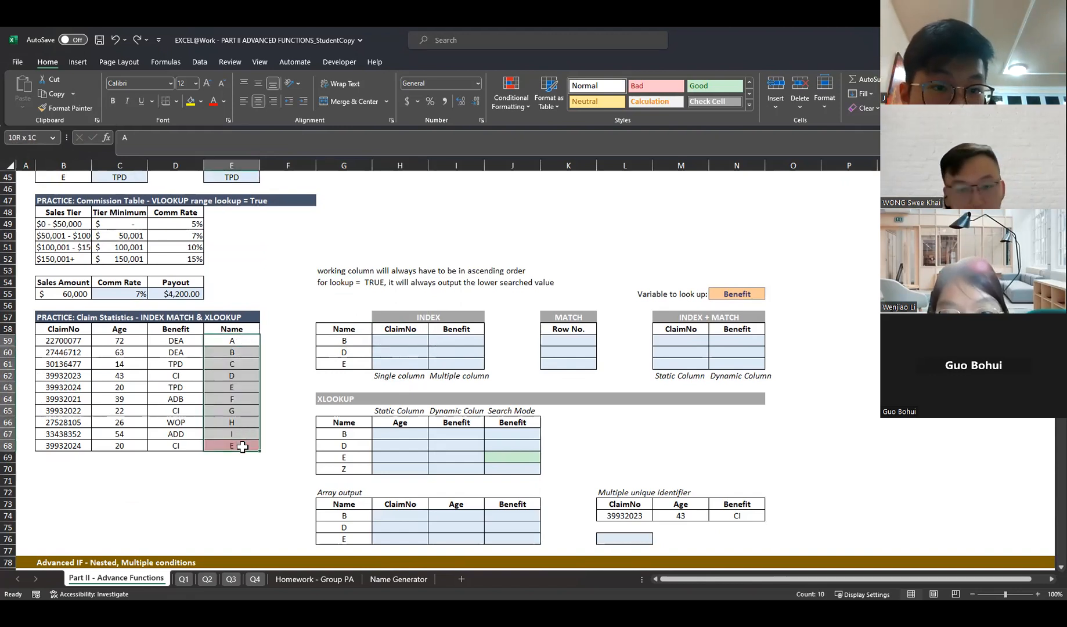
scroll(257, 419, "up", 9)
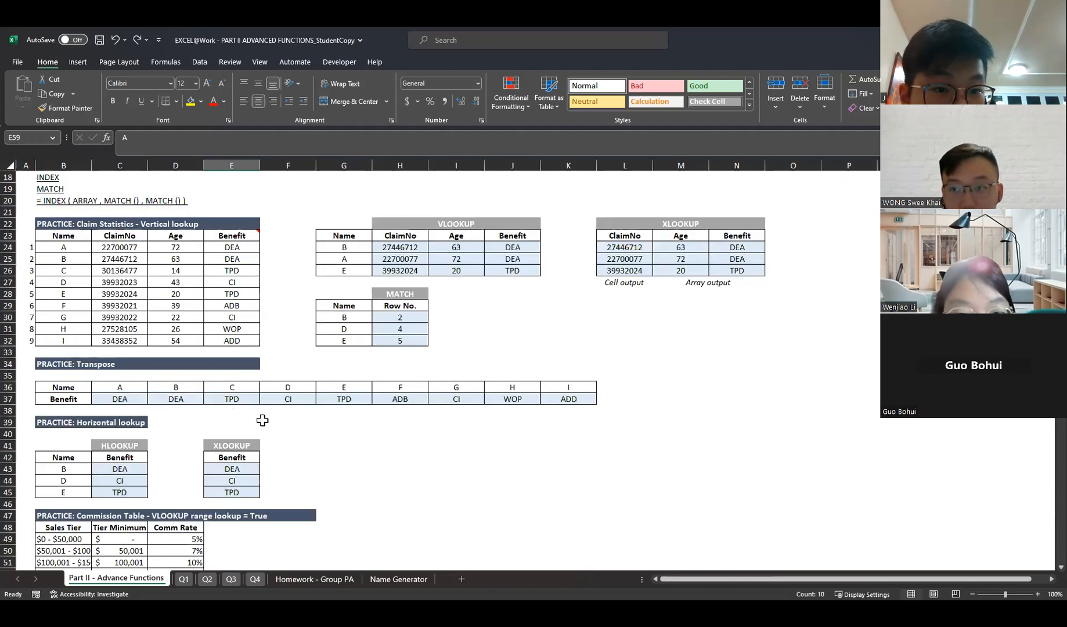
left_click(58, 248)
scroll(398, 342, "up", 3)
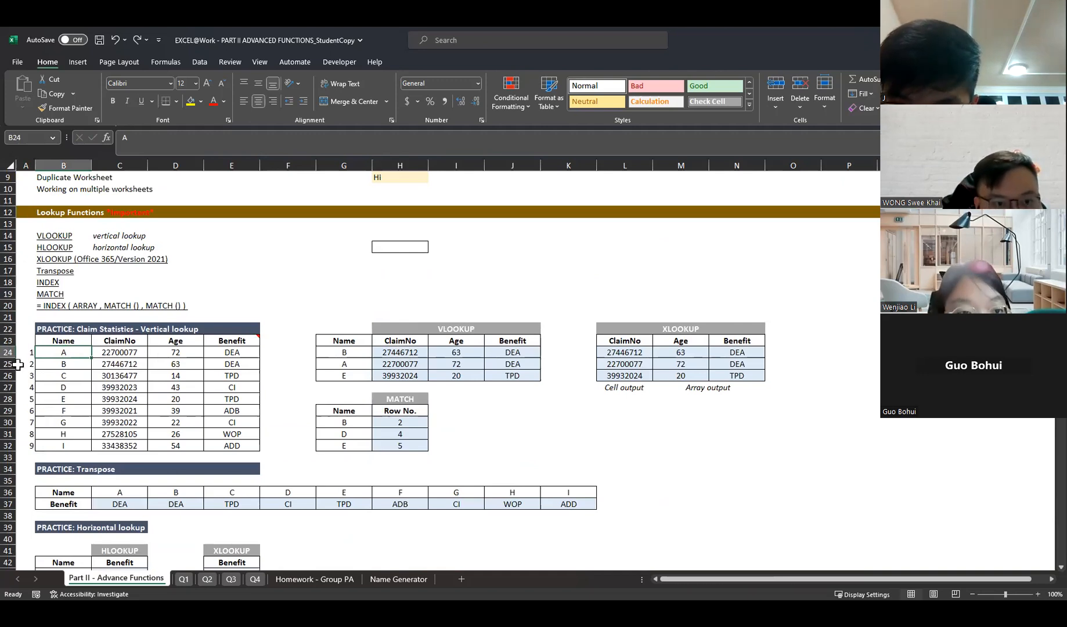
left_click_drag(62, 352, 64, 449)
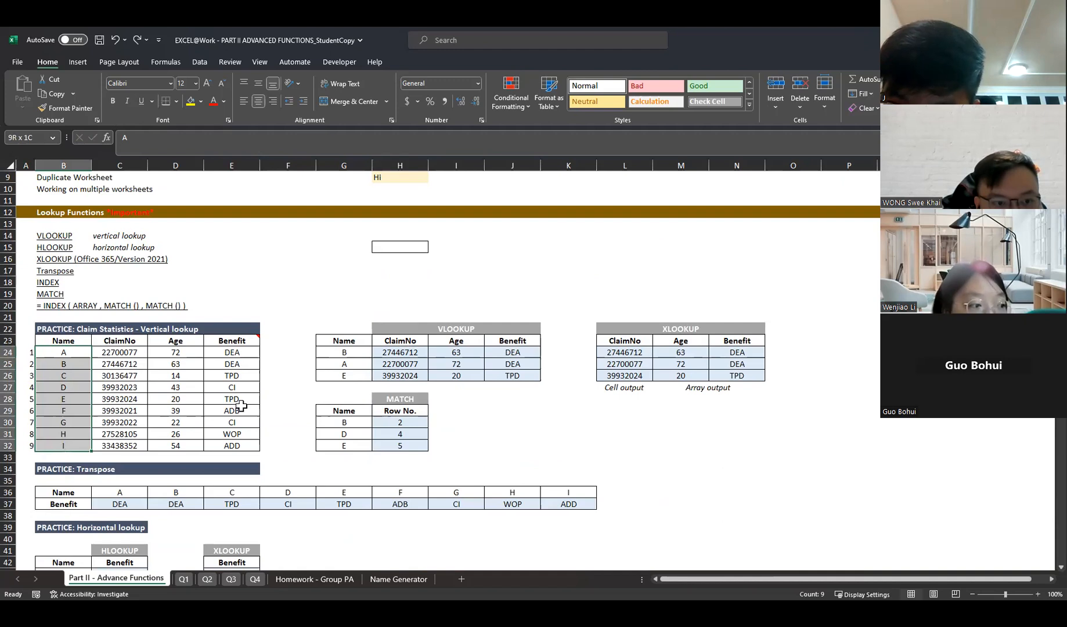
scroll(241, 405, "down", 11)
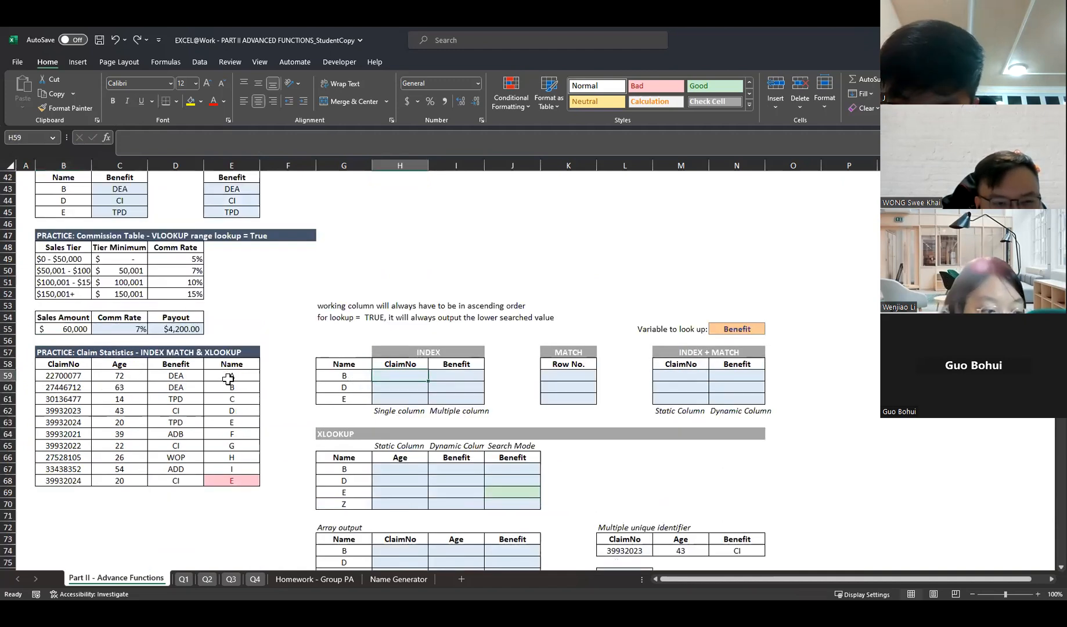
left_click_drag(232, 375, 232, 475)
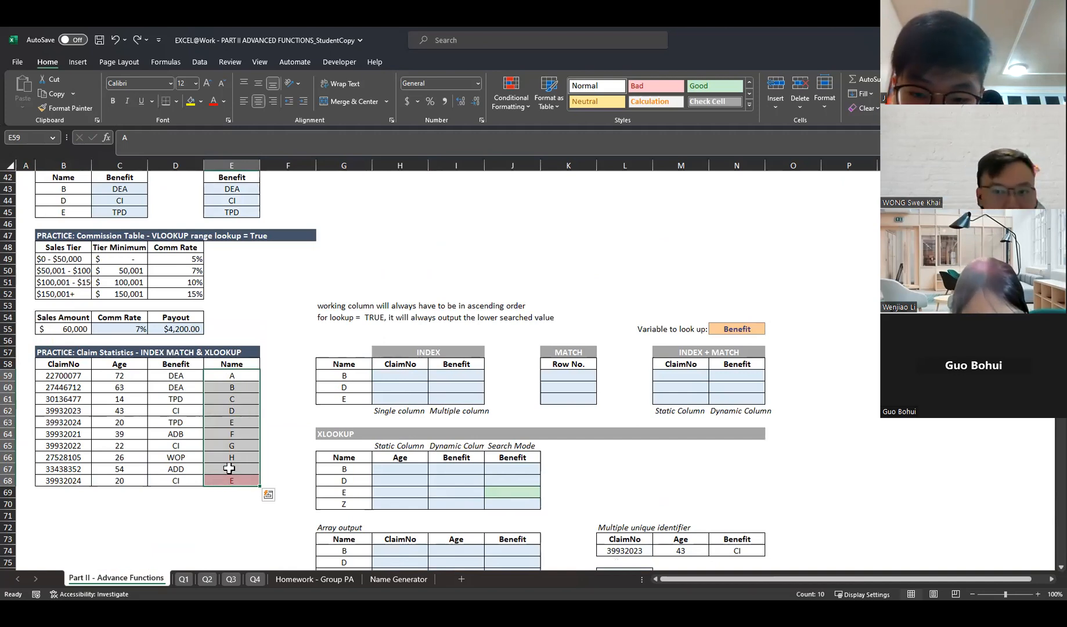
- Enter the note "vlookup - column has to be on the leftmost" in G21, above the VLOOKUP practice table
scroll(299, 446, "up", 8)
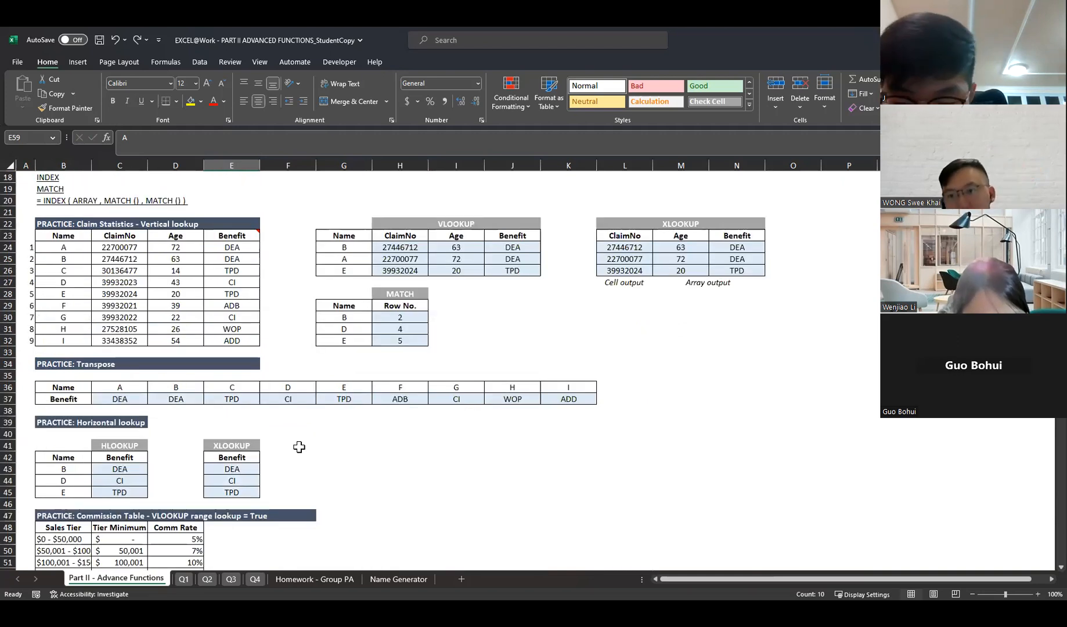
scroll(299, 446, "up", 1)
left_click(325, 245)
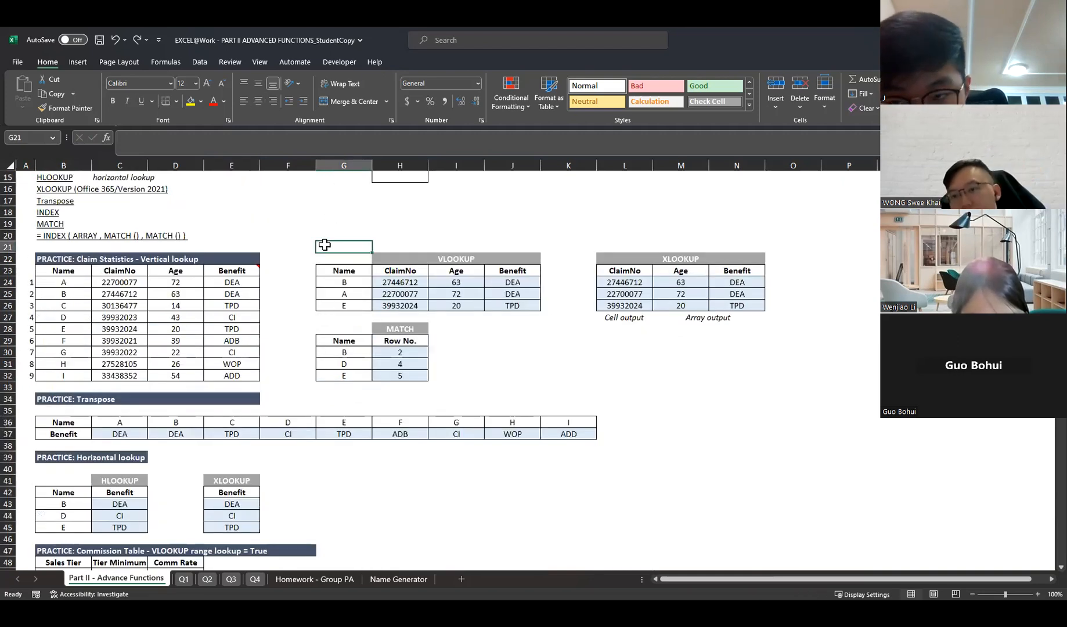
type("vlookup - column has to be")
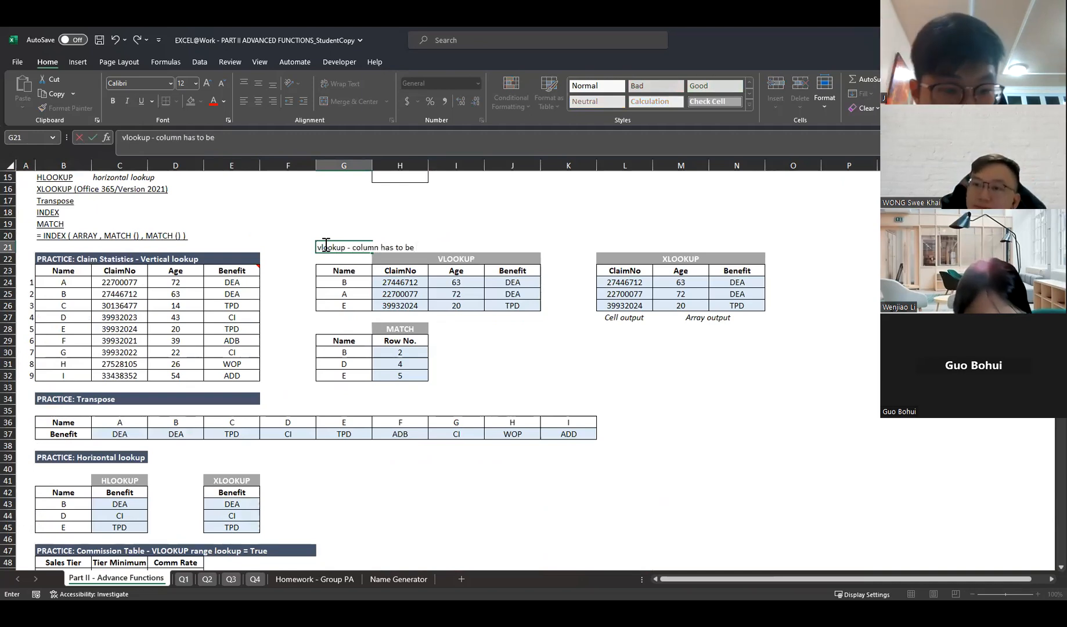
type(" on the leftmost")
key("Return")
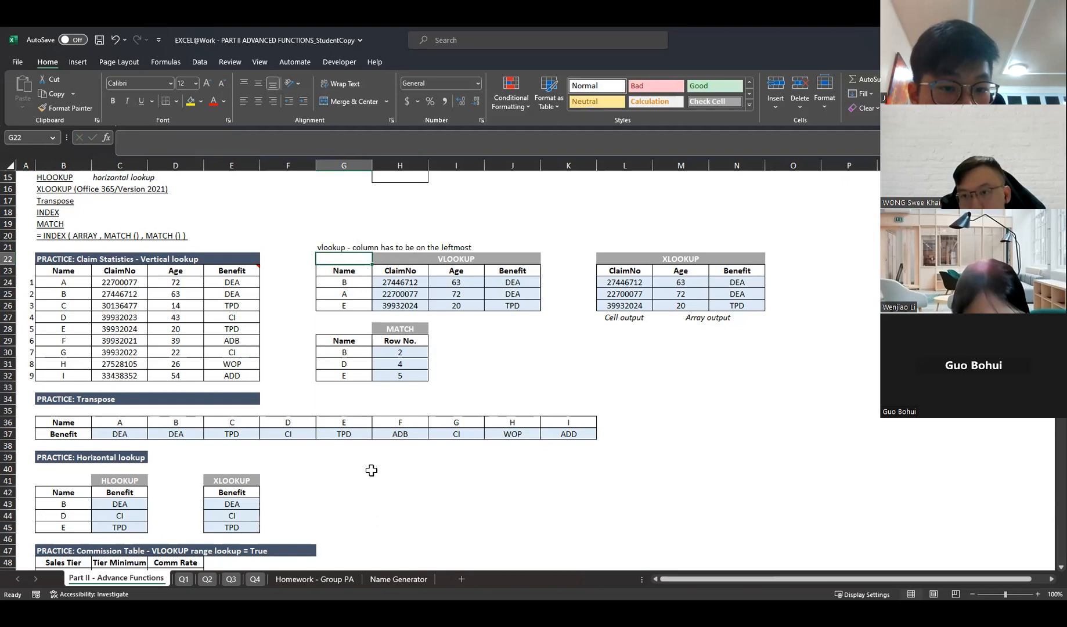
left_click(369, 247)
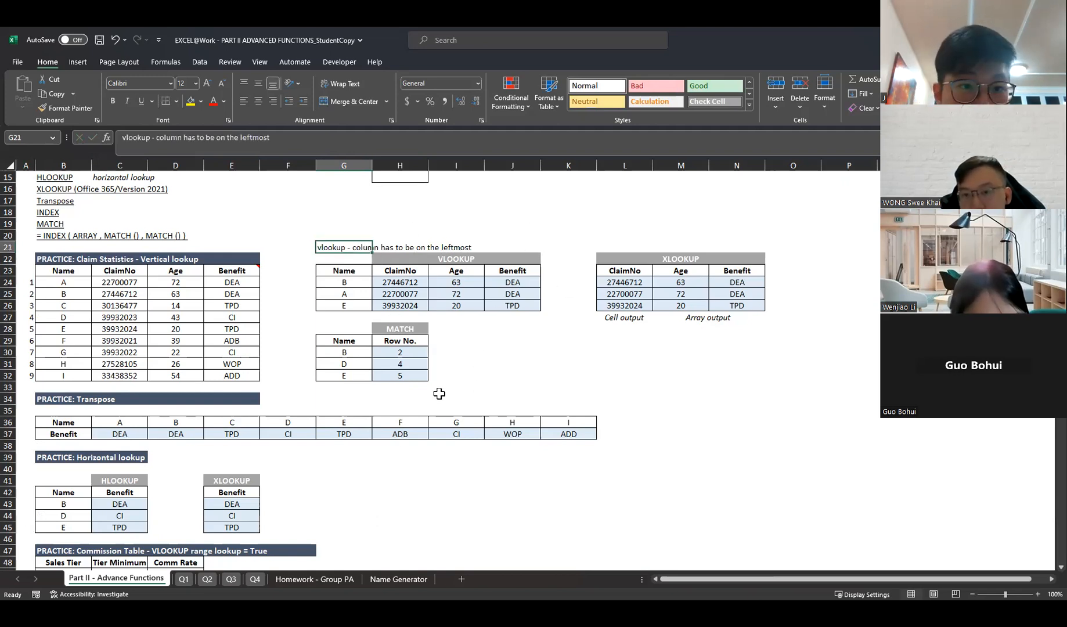
- Review the Name column E58:E68 of the INDEX MATCH & XLOOKUP claim table and select the first INDEX ClaimNo cell, H59
scroll(211, 393, "down", 1)
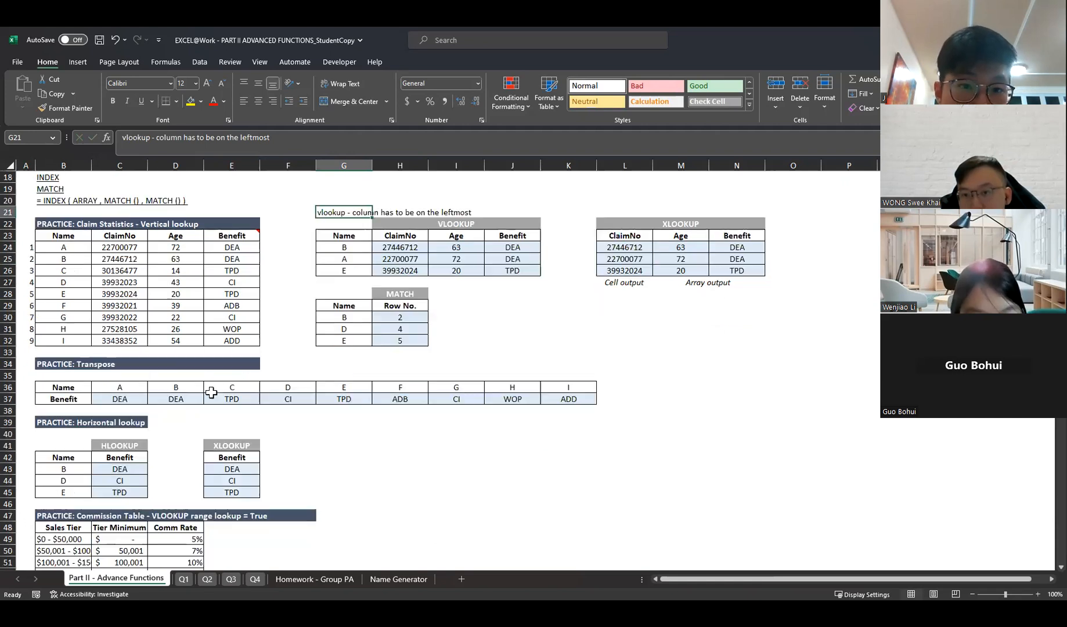
scroll(439, 459, "down", 5)
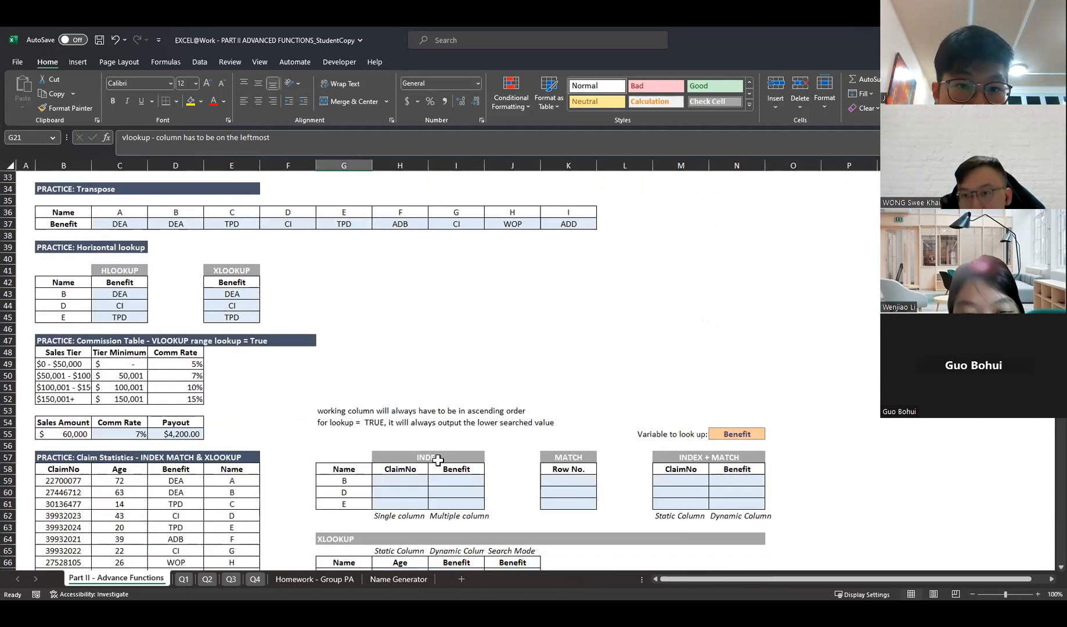
scroll(438, 459, "down", 2)
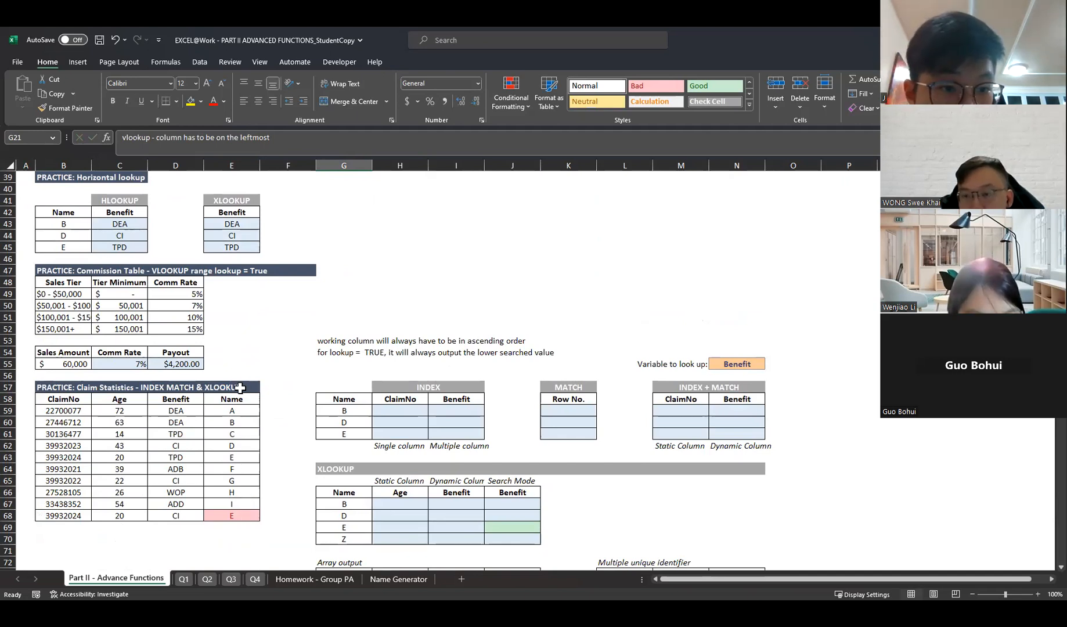
left_click_drag(240, 399, 233, 515)
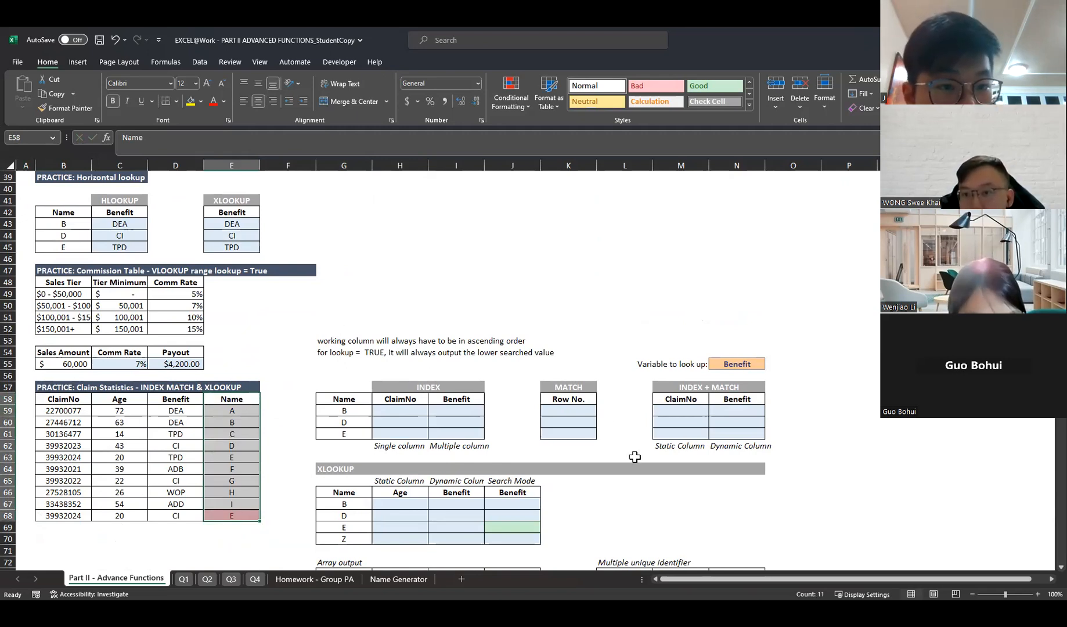
left_click(424, 416)
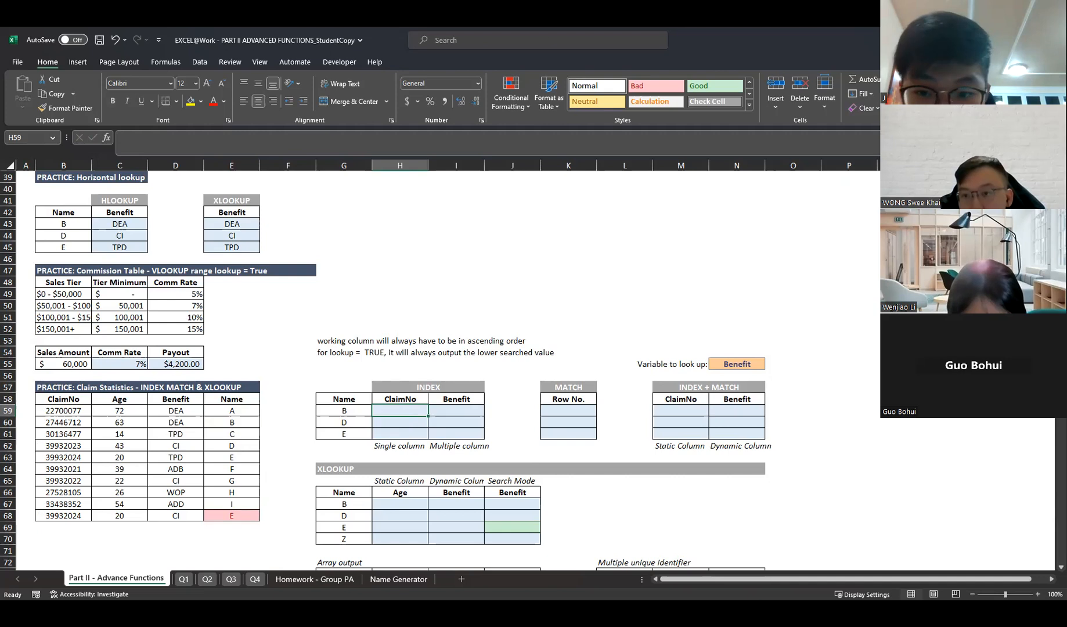
left_click(832, 439)
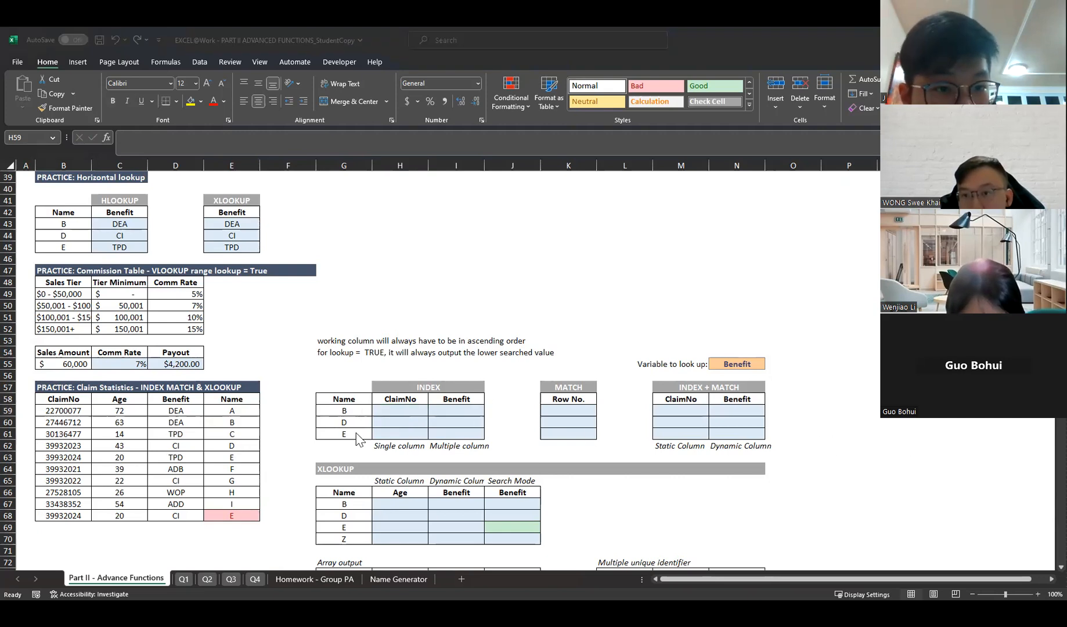
key("F2")
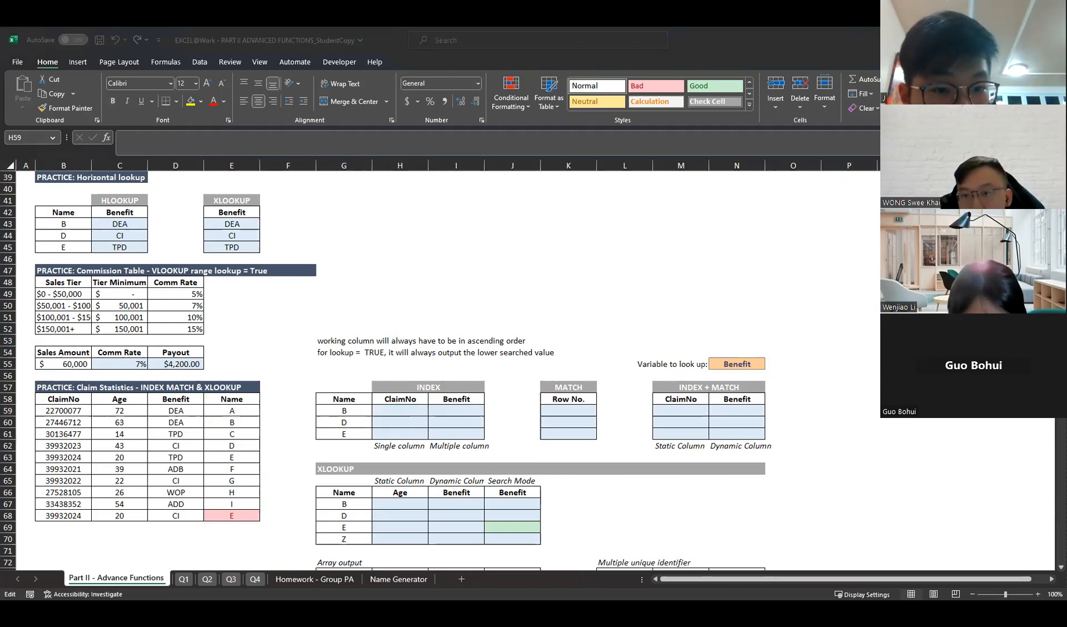
key("Escape")
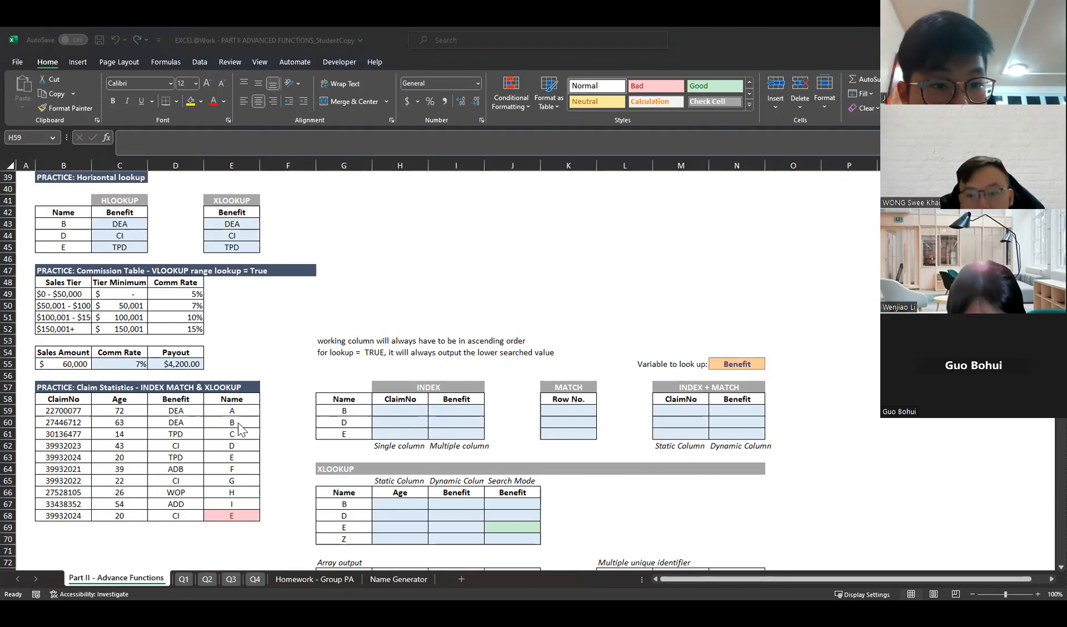
left_click(389, 410)
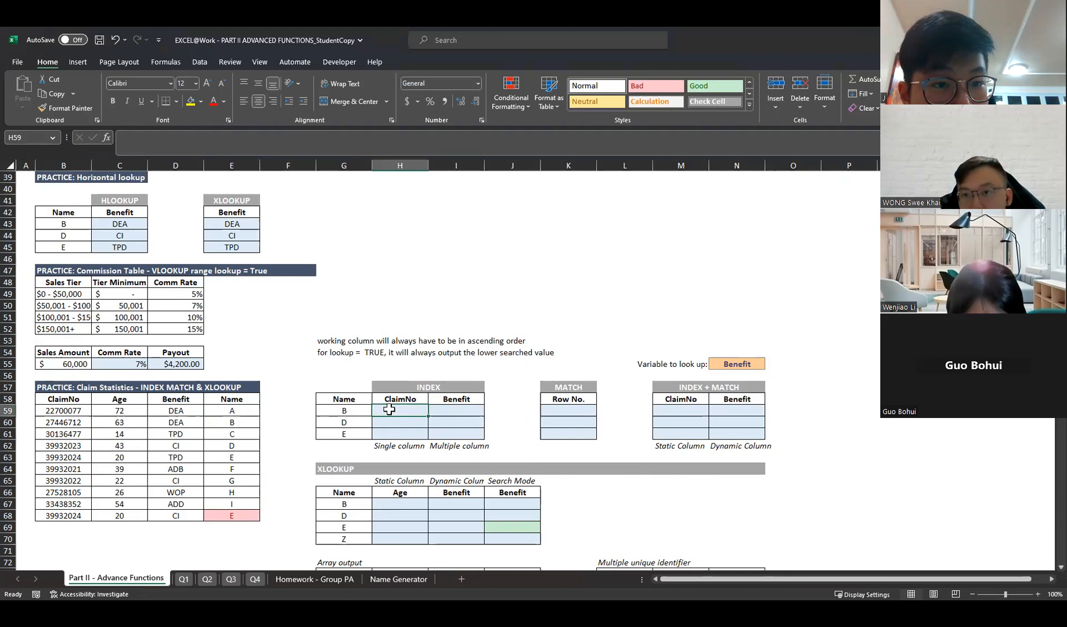
- Enter =INDEX($B$59:$B$68,2) in the first INDEX ClaimNo cell, H59, and fill it down to H61
type("=")
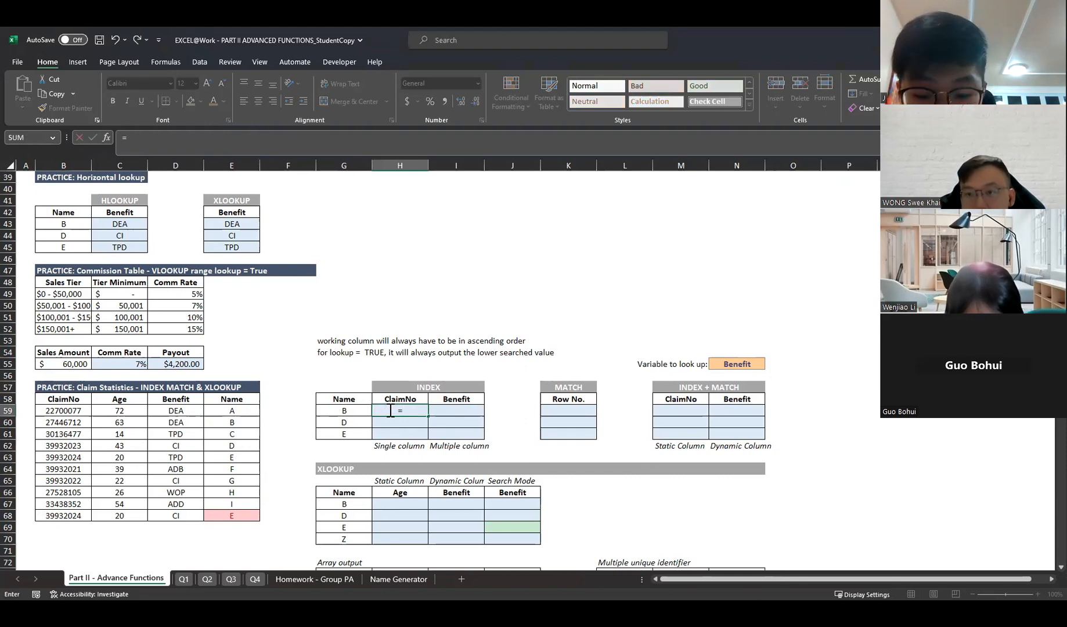
type("index")
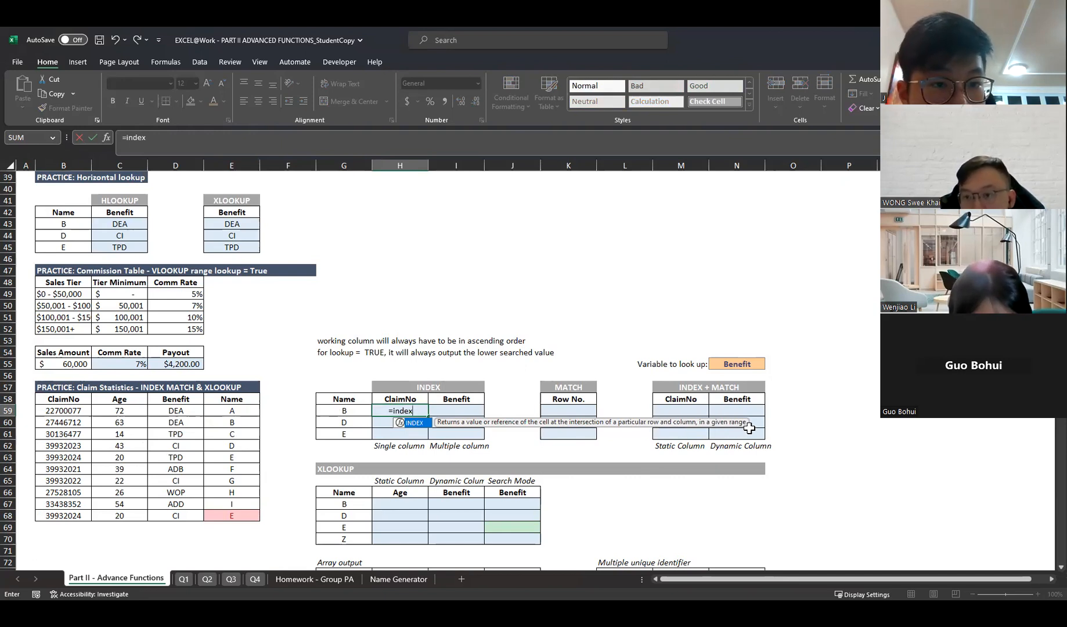
type("(")
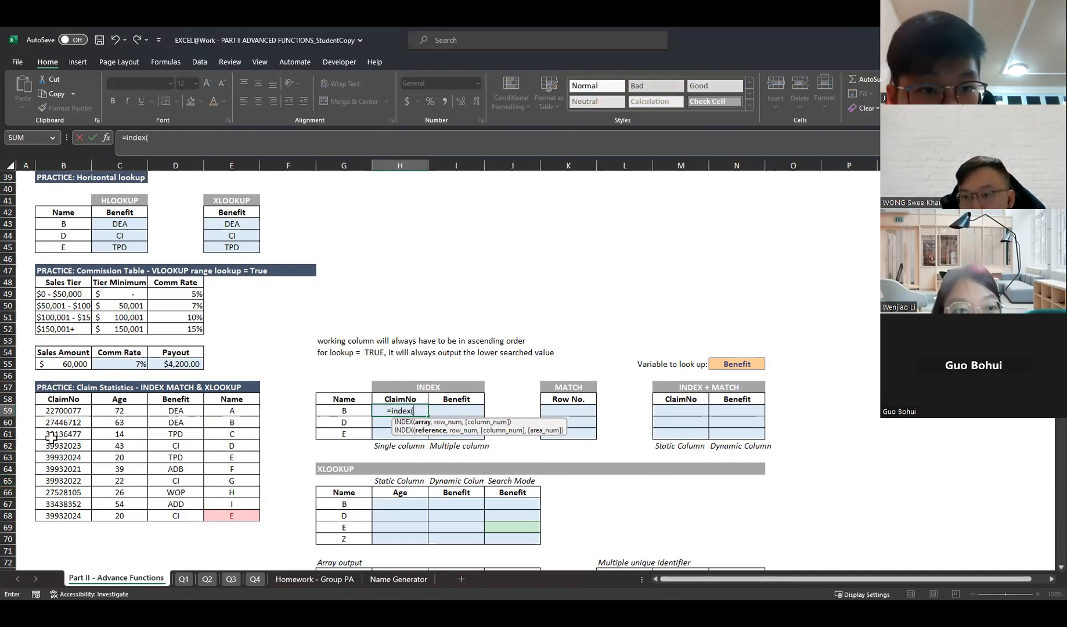
left_click(71, 411)
left_click_drag(71, 411, 76, 513)
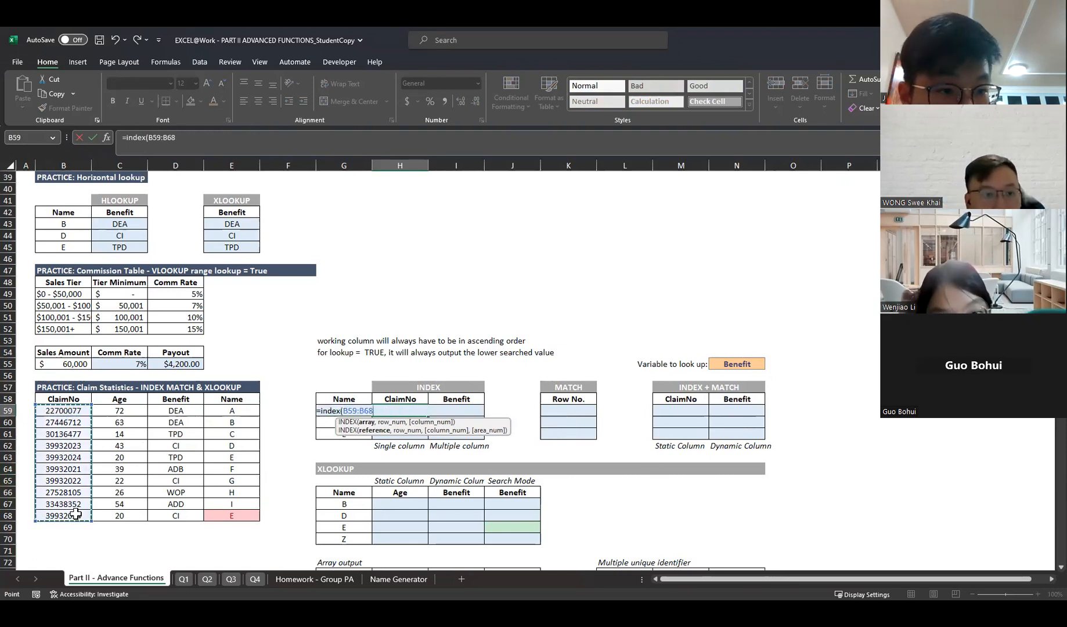
key("F4")
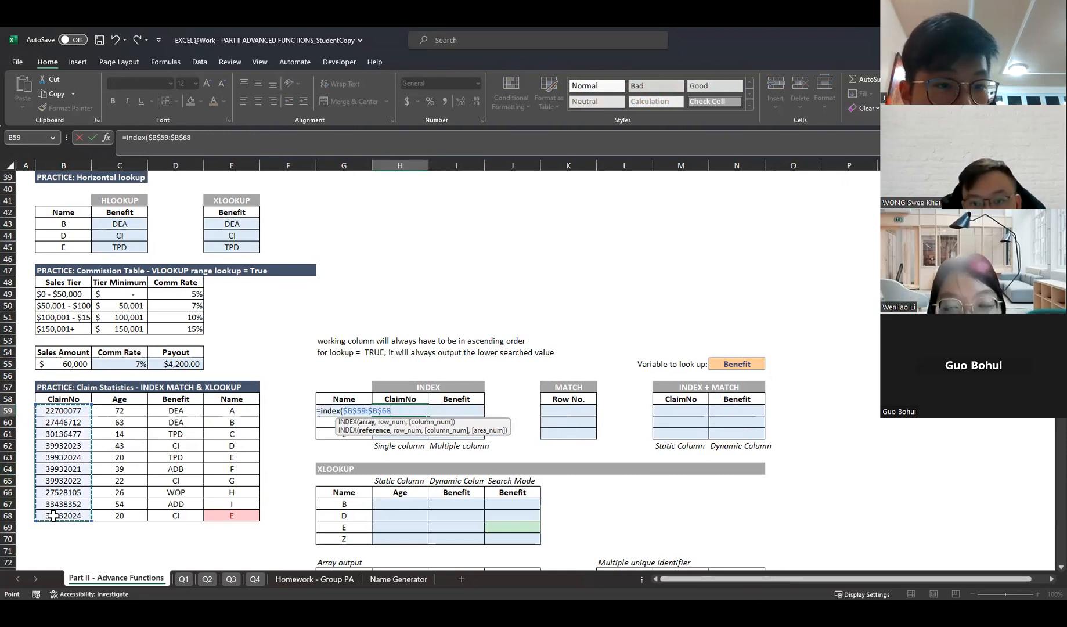
type(",")
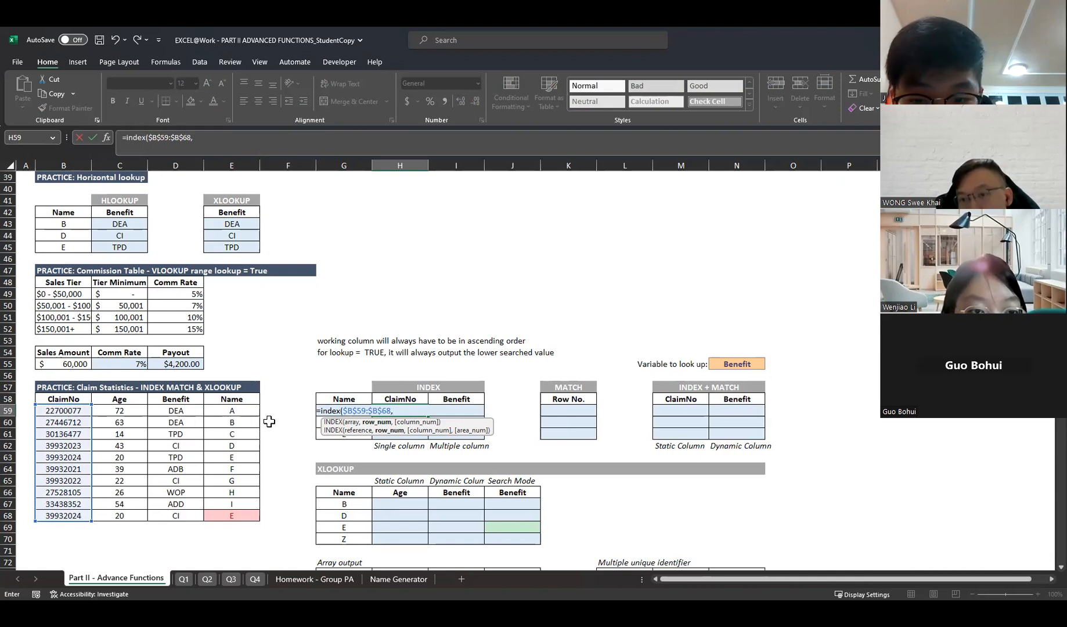
type("2")
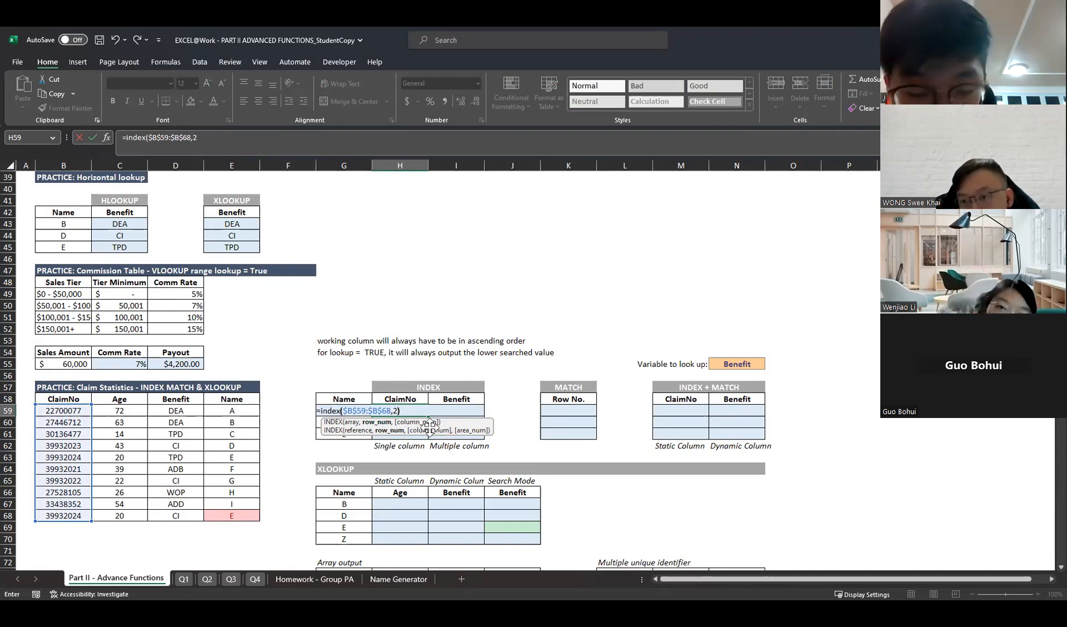
type(")")
key("Return")
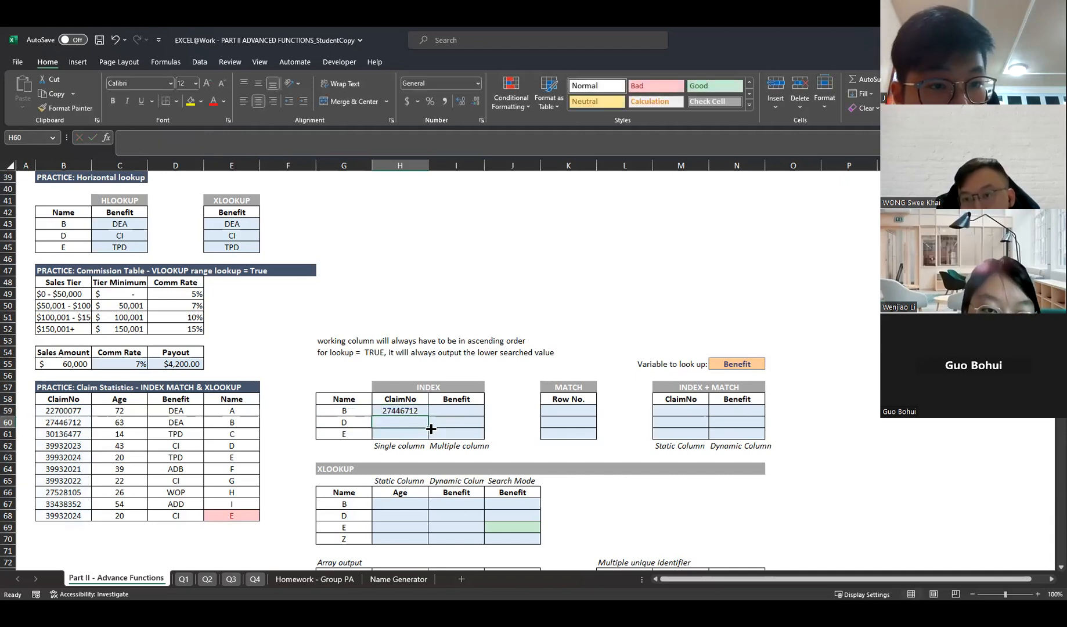
left_click(418, 411)
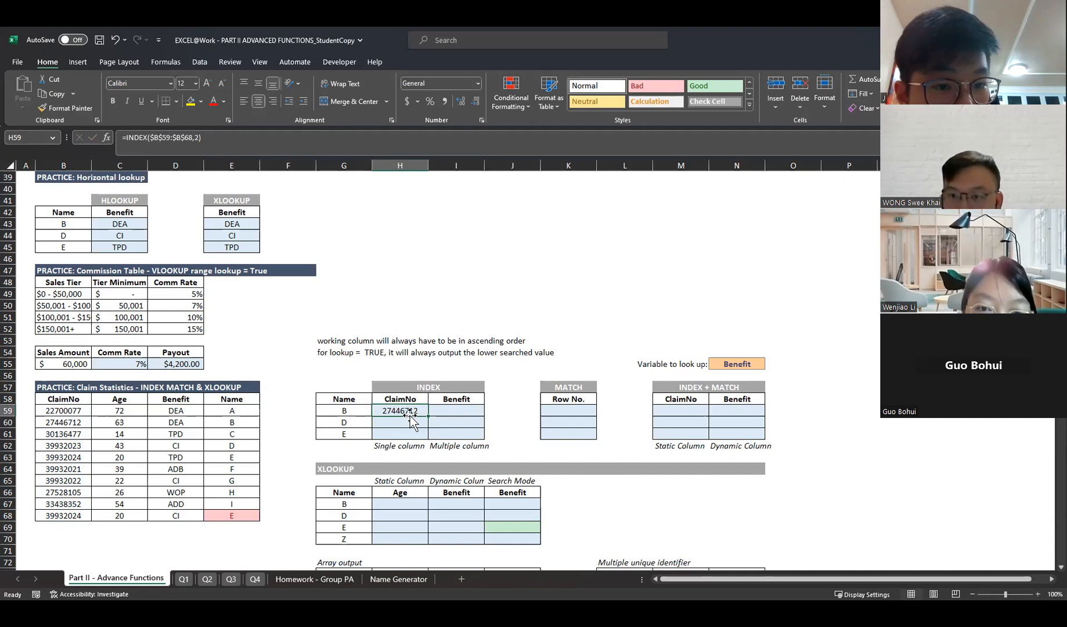
left_click_drag(430, 417, 430, 437)
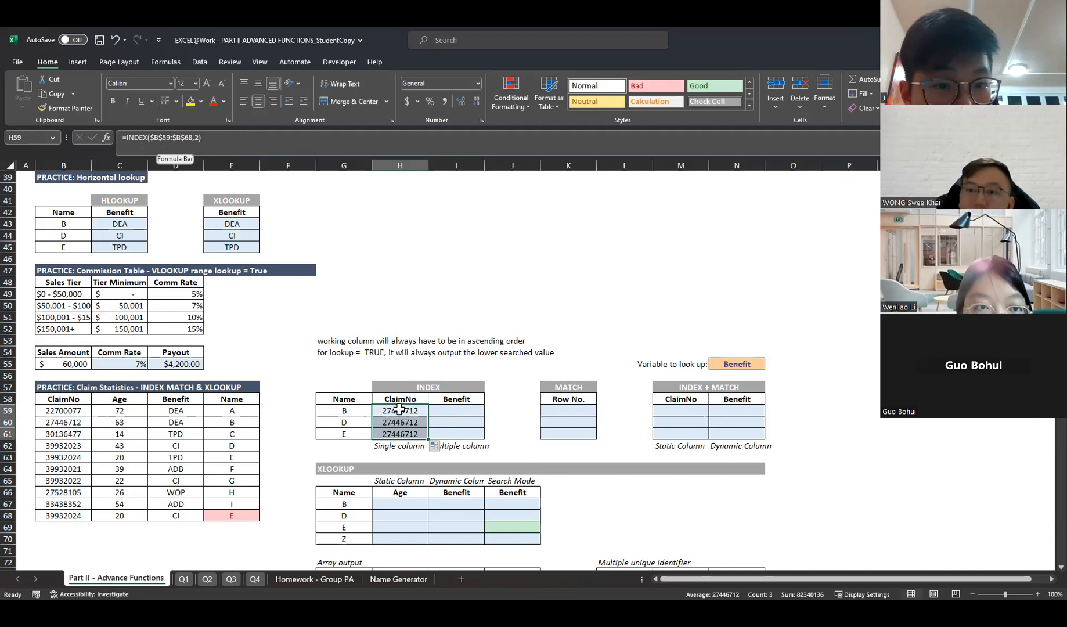
left_click(397, 420)
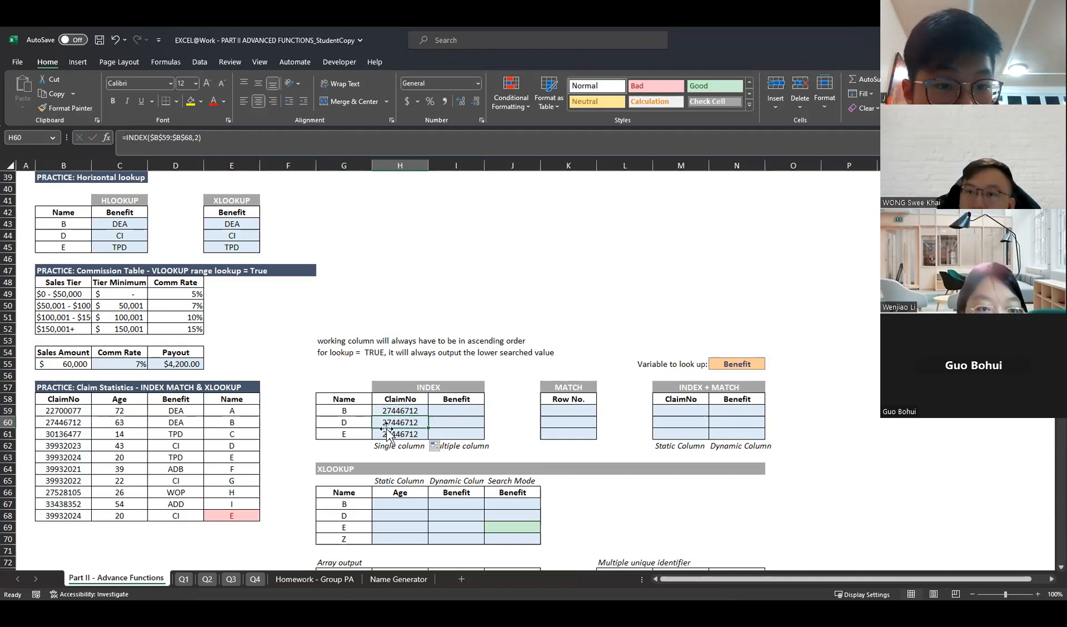
left_click(198, 138)
key("BackSpace")
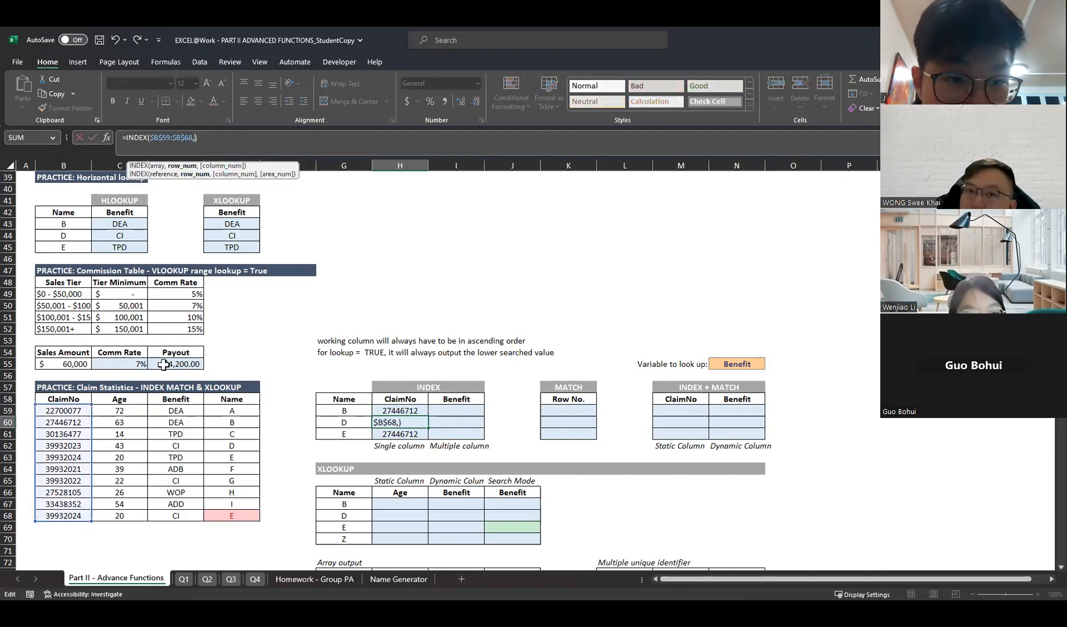
key("Escape")
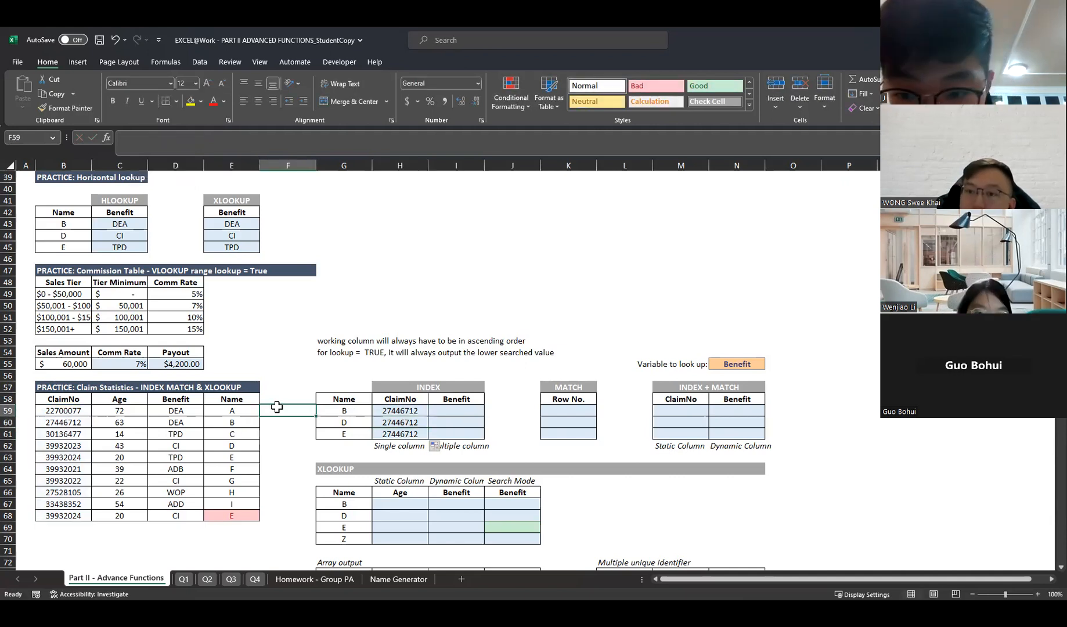
- Number the rows of the INDEX MATCH & XLOOKUP claim table from 1 to 10 in F59:F68
left_click(277, 407)
type("1")
key("Return")
type("2")
key("Return")
type("3")
key("Return")
type("4 5 6 7 8")
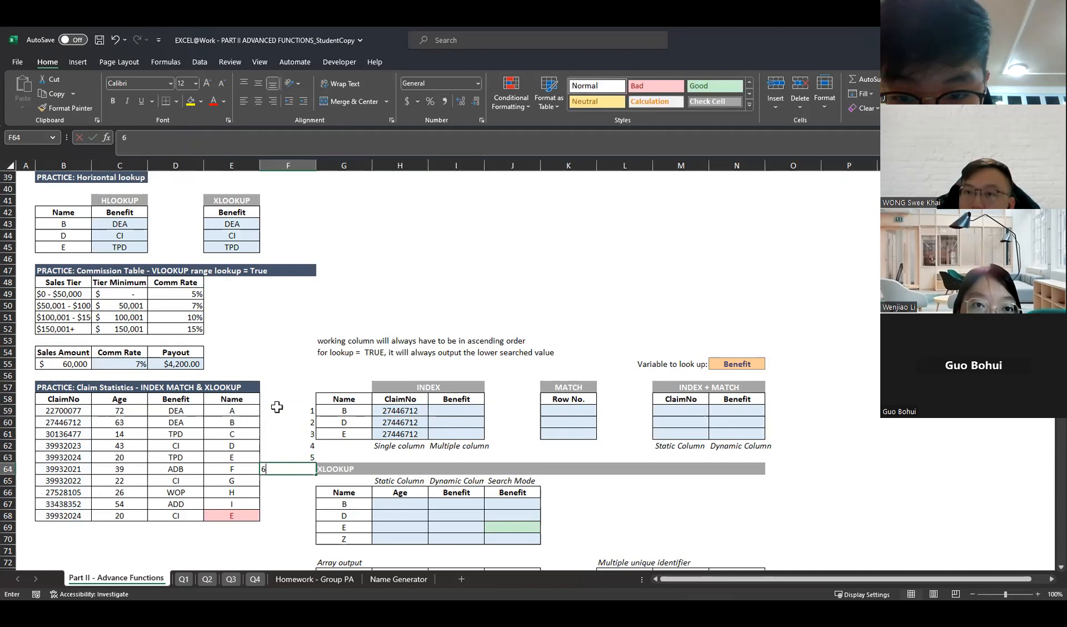
key("Return")
type("9")
key("ctrl+Return")
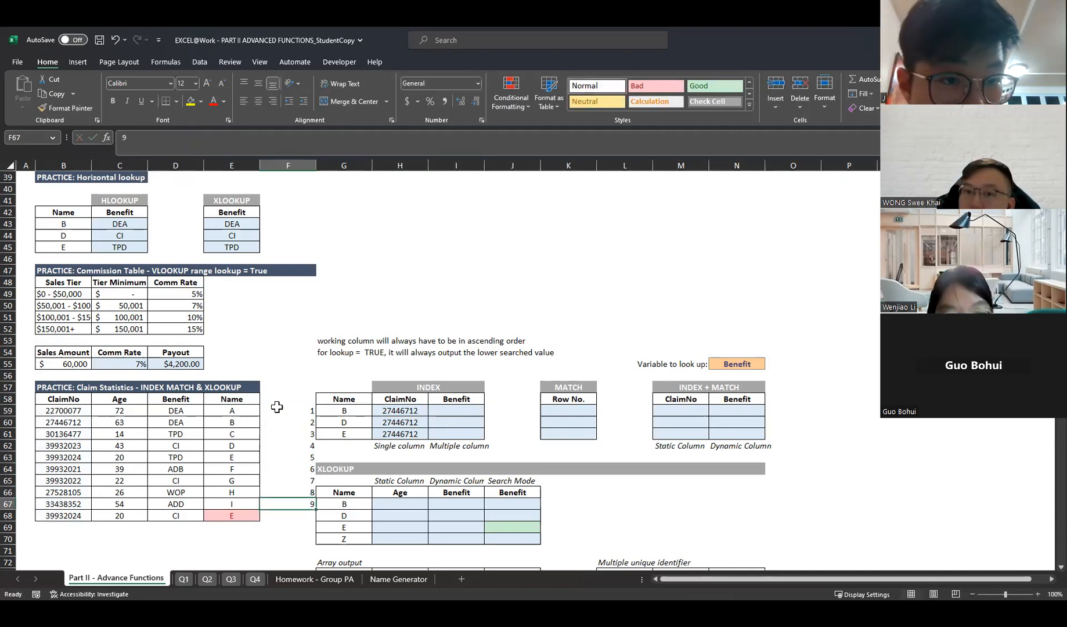
key("Return")
type("10")
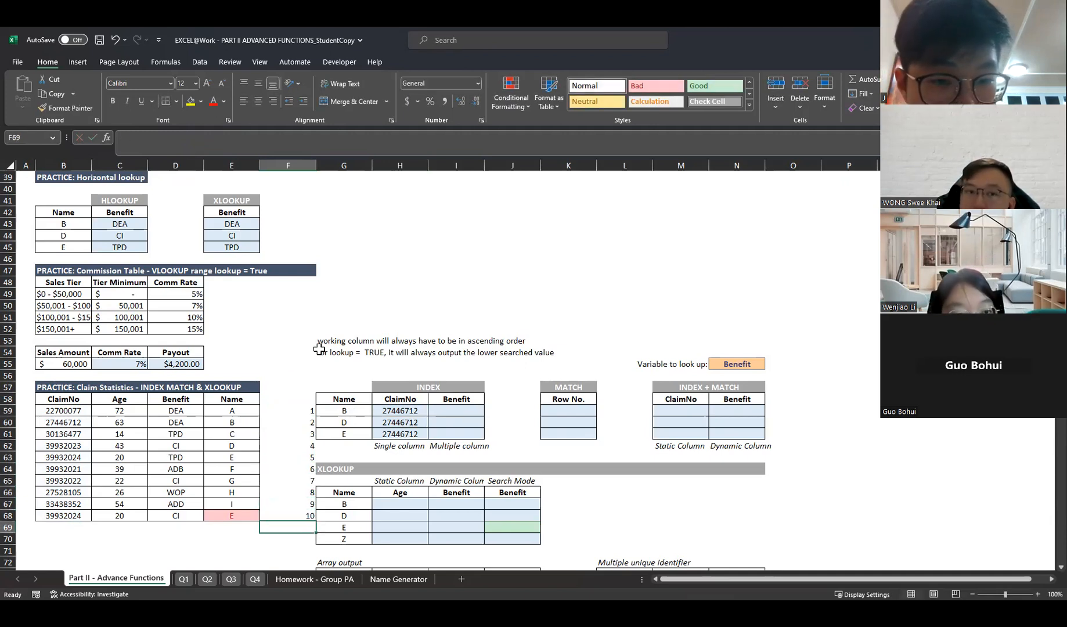
- Set the row number in the INDEX ClaimNo formula for Name D, H60, to 4
left_click(392, 424)
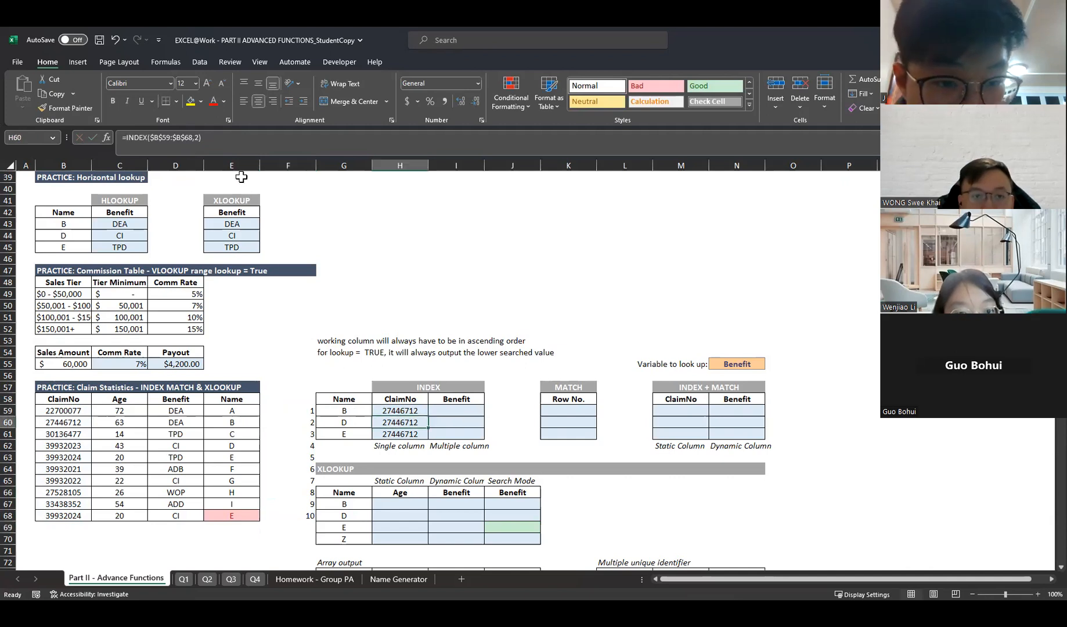
left_click(203, 139)
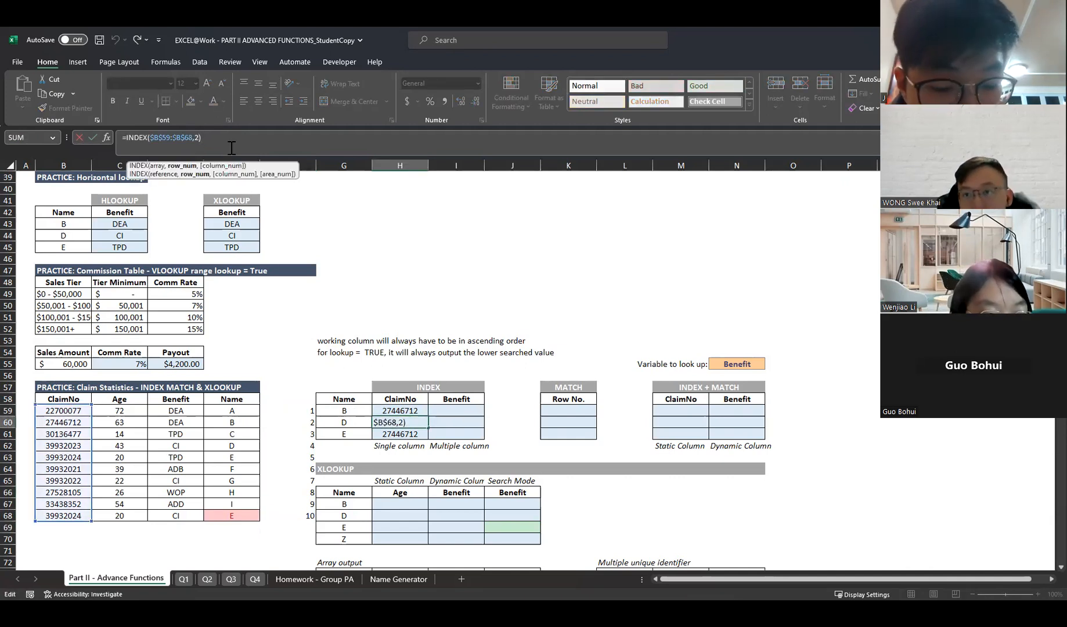
key("Return")
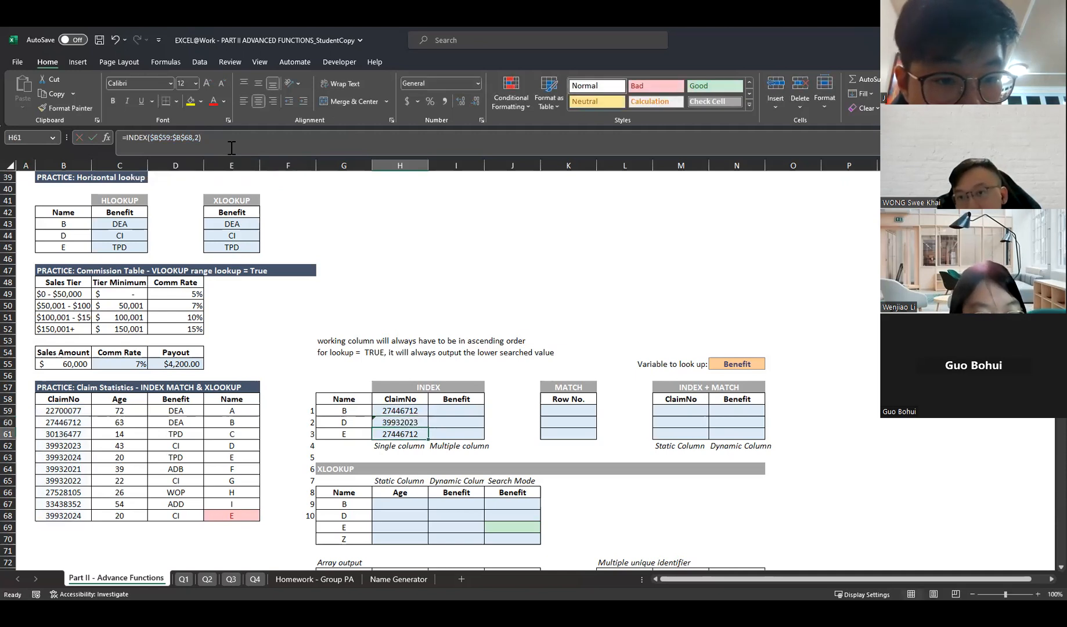
- Set the row number in the INDEX ClaimNo formula for Name E, H61, to 10
left_click(202, 138)
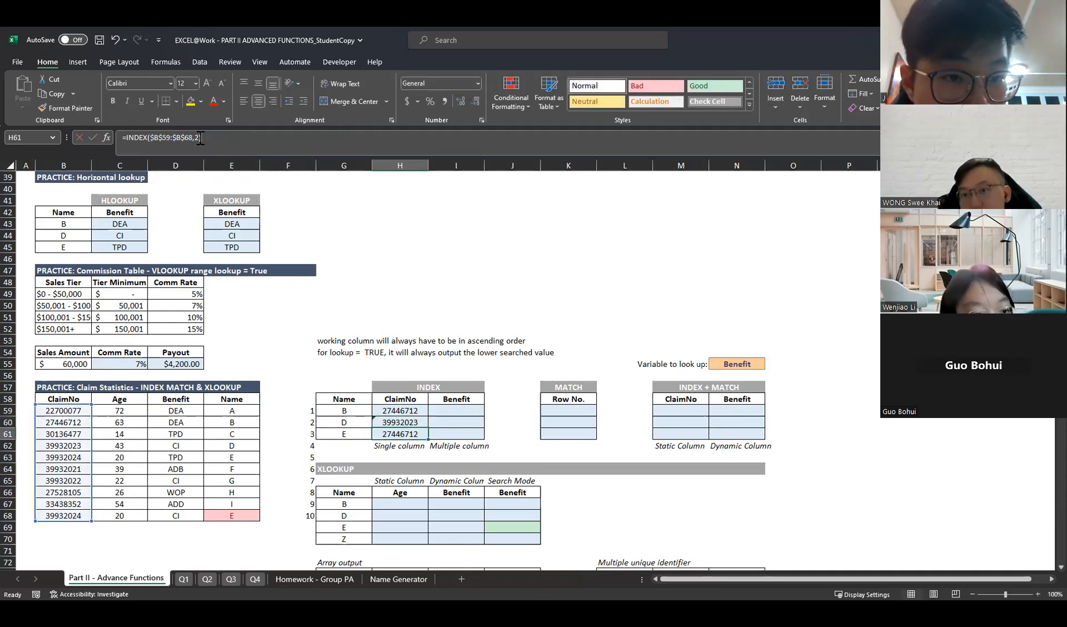
key("BackSpace")
type("10")
key("Return")
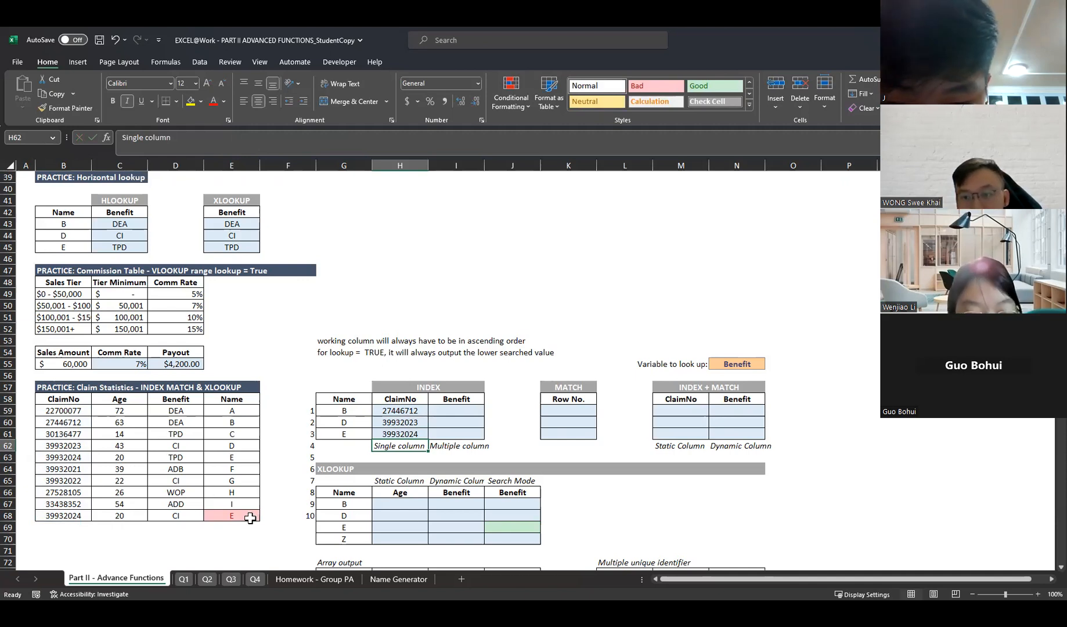
- Check the claim table rows for Name E and set the row number in the ClaimNo formula in H61 to 5
left_click(250, 515)
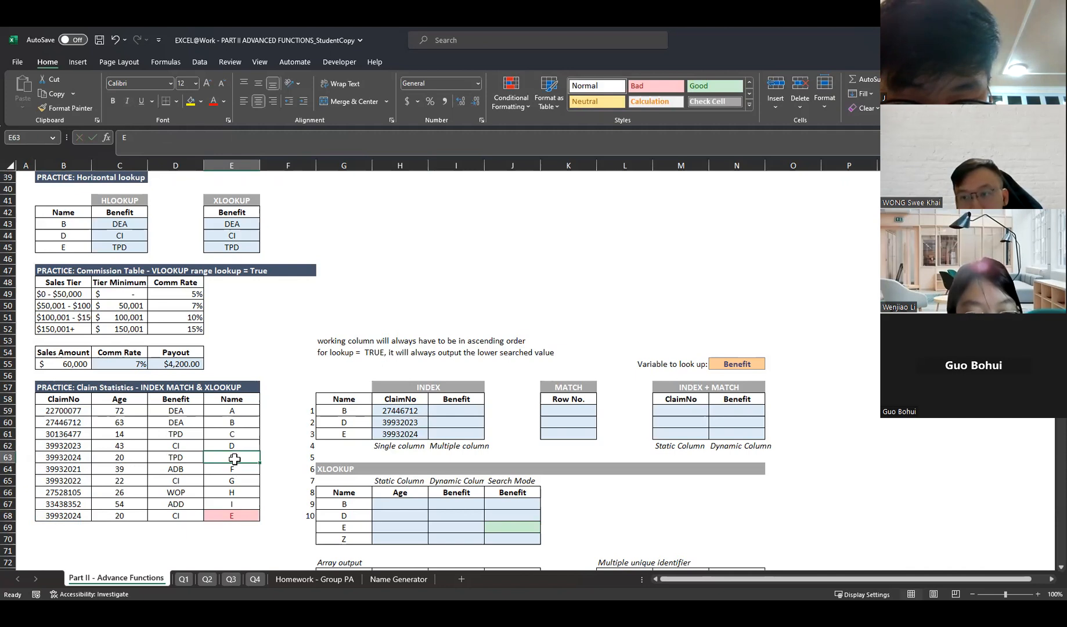
left_click(82, 466)
left_click(80, 457)
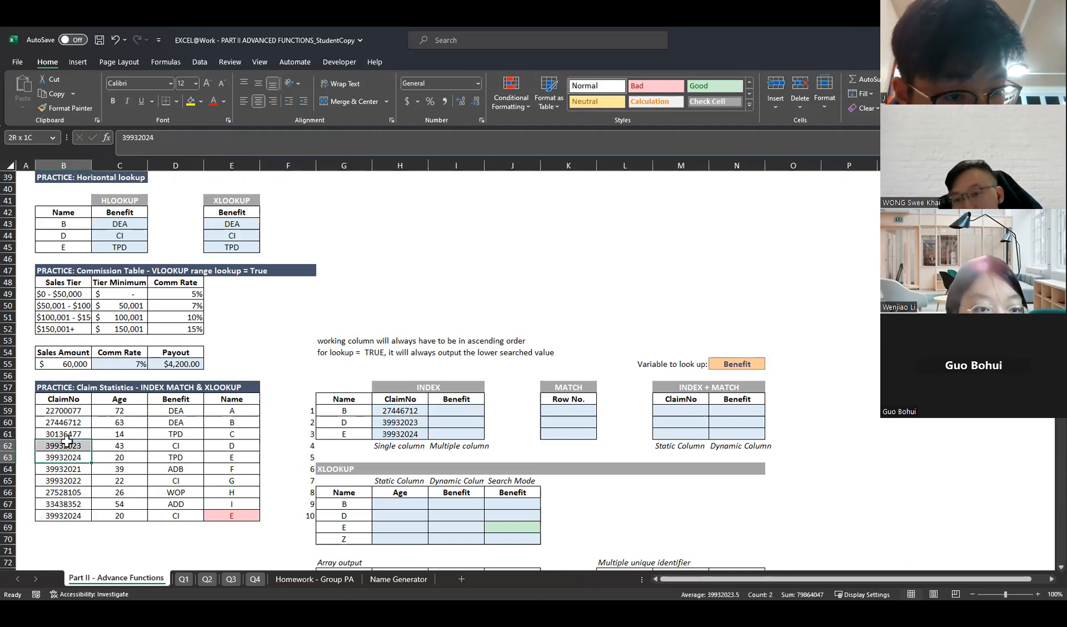
left_click(389, 434)
left_click(198, 140)
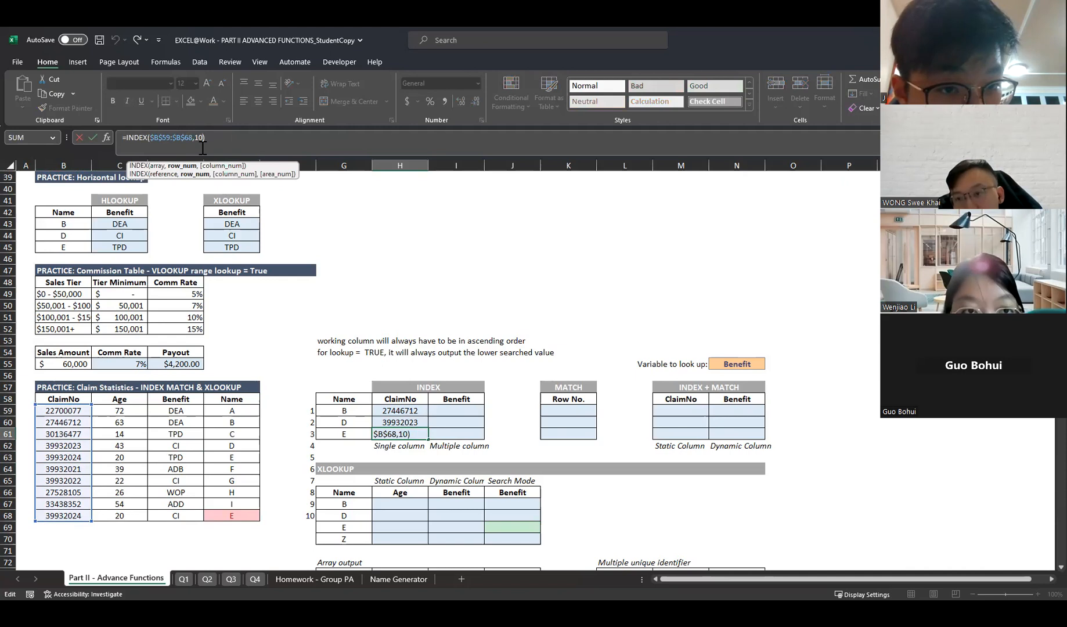
key("BackSpace")
key("BackSpace")
type("5")
key("Return")
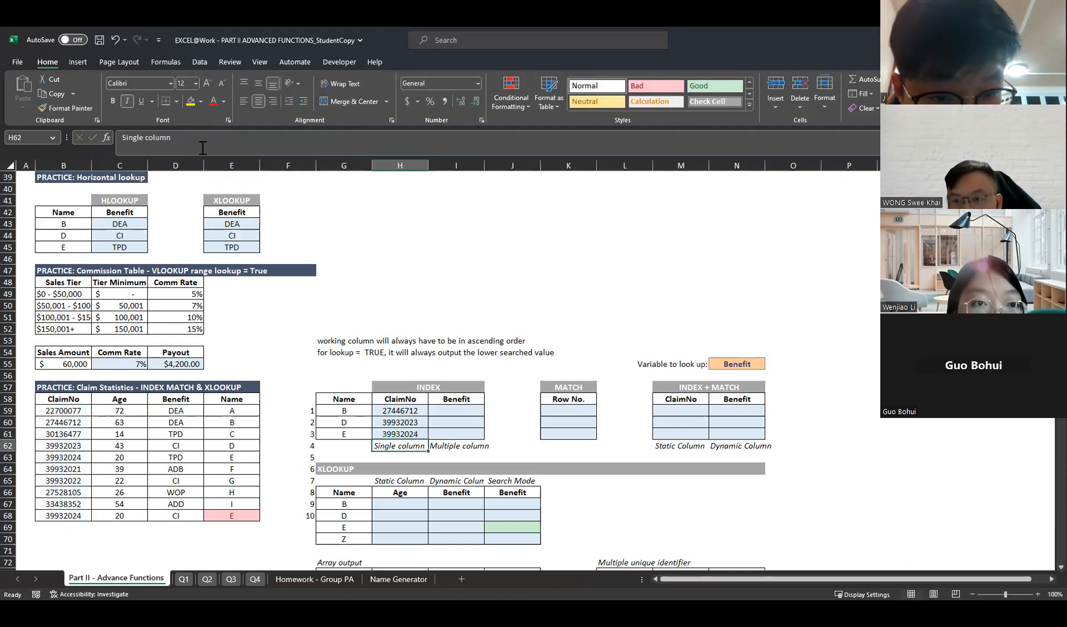
key("Up")
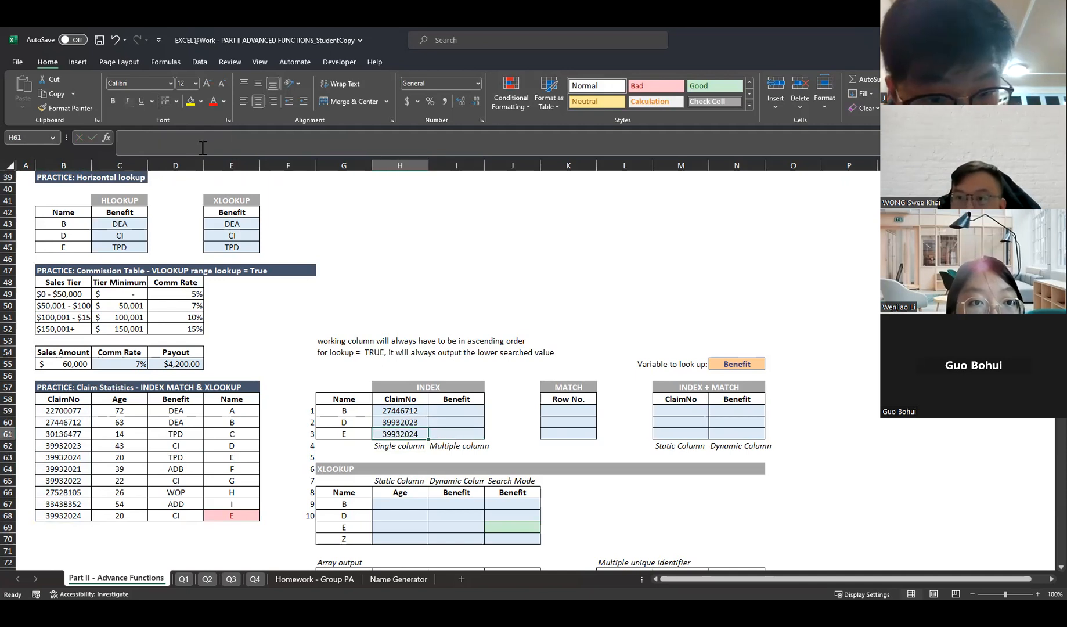
key("Up")
key("Up")
key("Right")
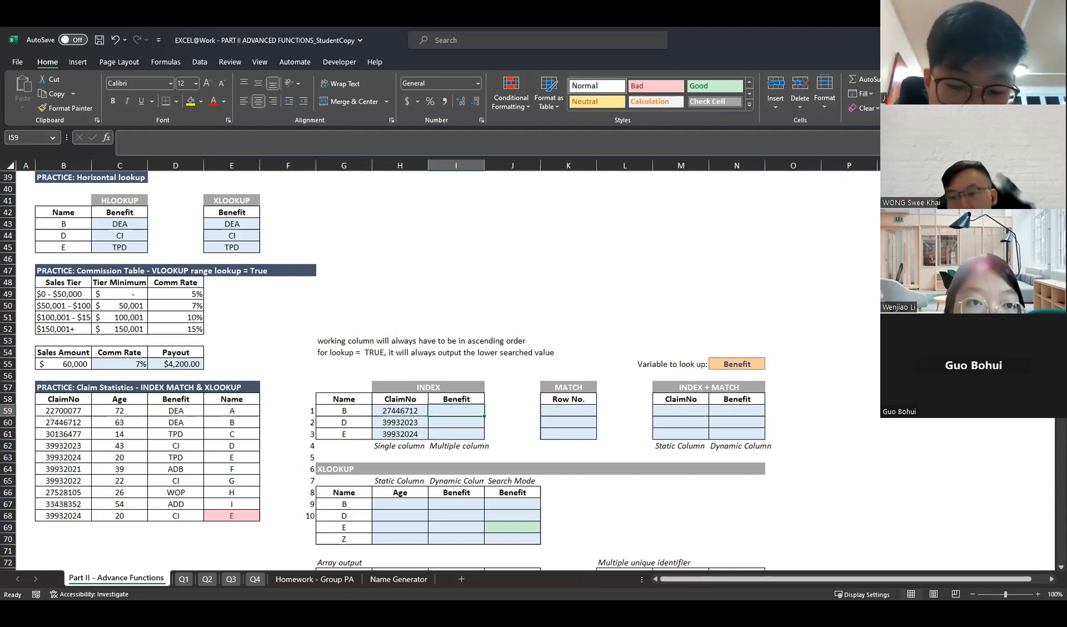
key("alt+Tab")
key("F2")
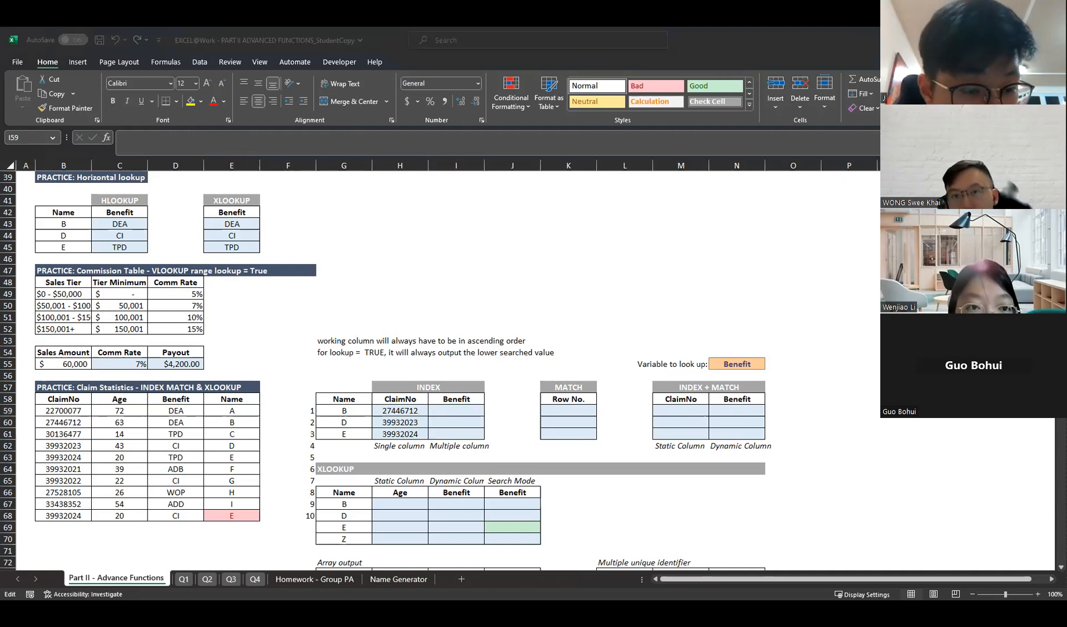
key("Escape")
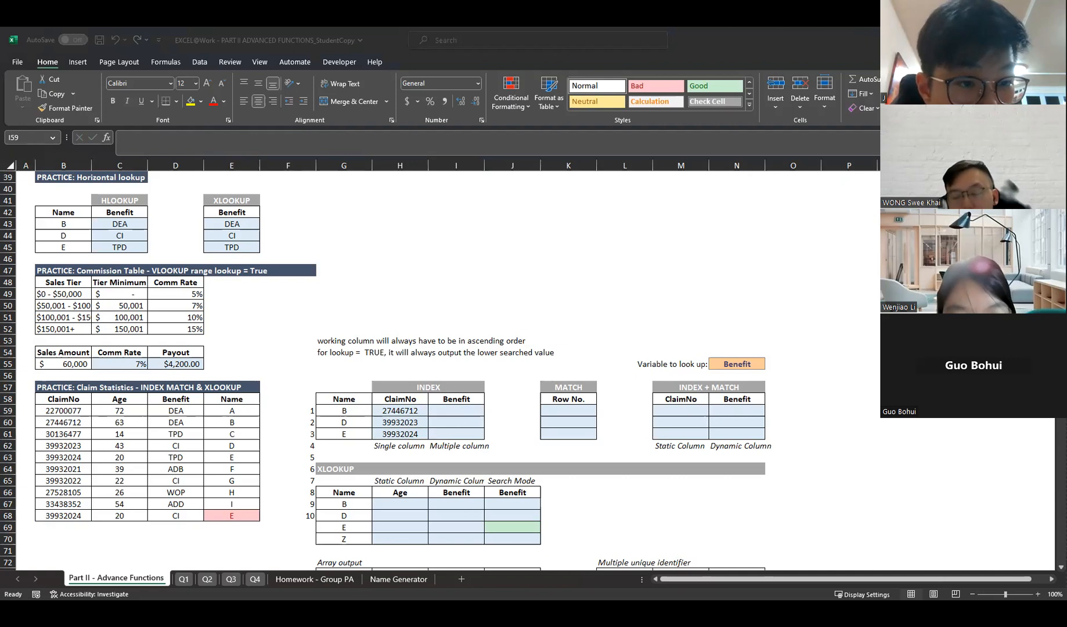
- Enter the multiple-column Benefit formula for Name B in I59 as =INDEX($B$59:$D$68,2,3)
left_click(469, 416)
type("=")
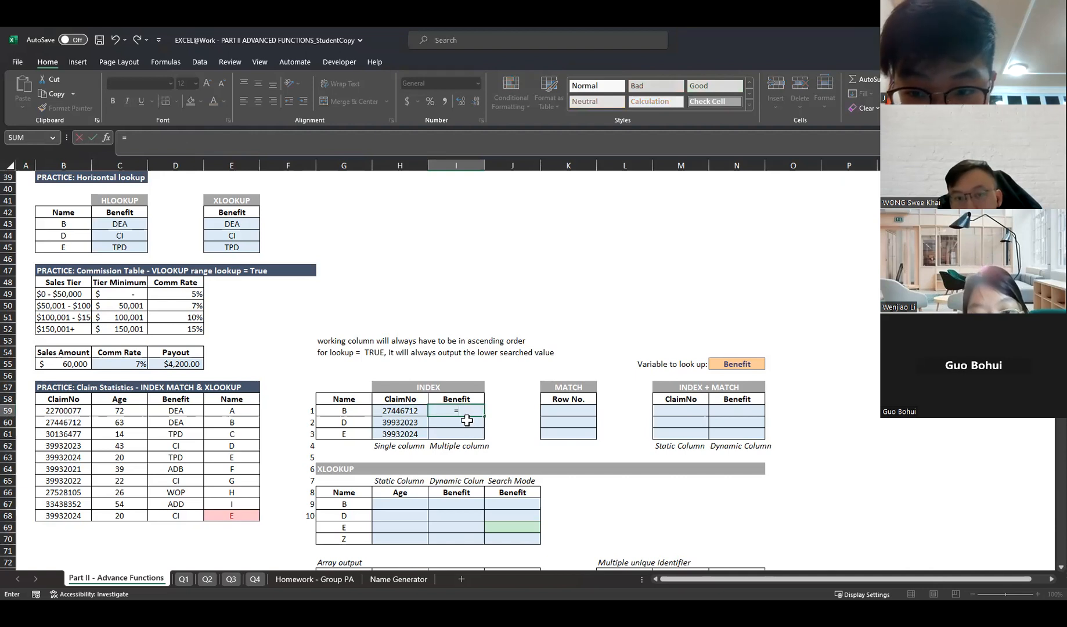
type("INDEX(")
left_click(65, 409)
left_click_drag(65, 406, 155, 513)
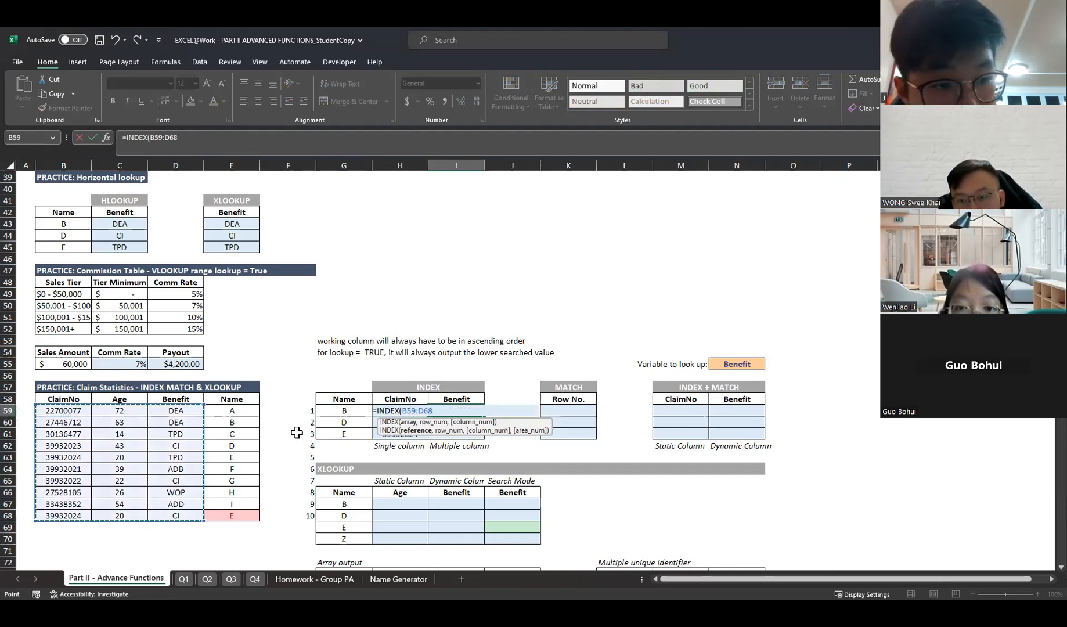
key("F4")
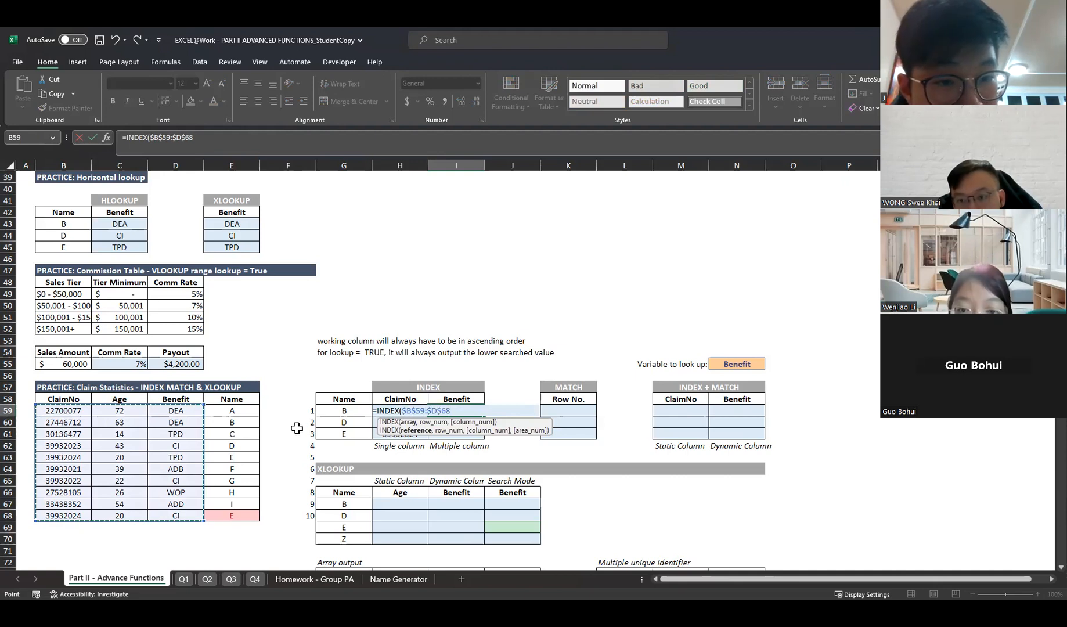
type(",")
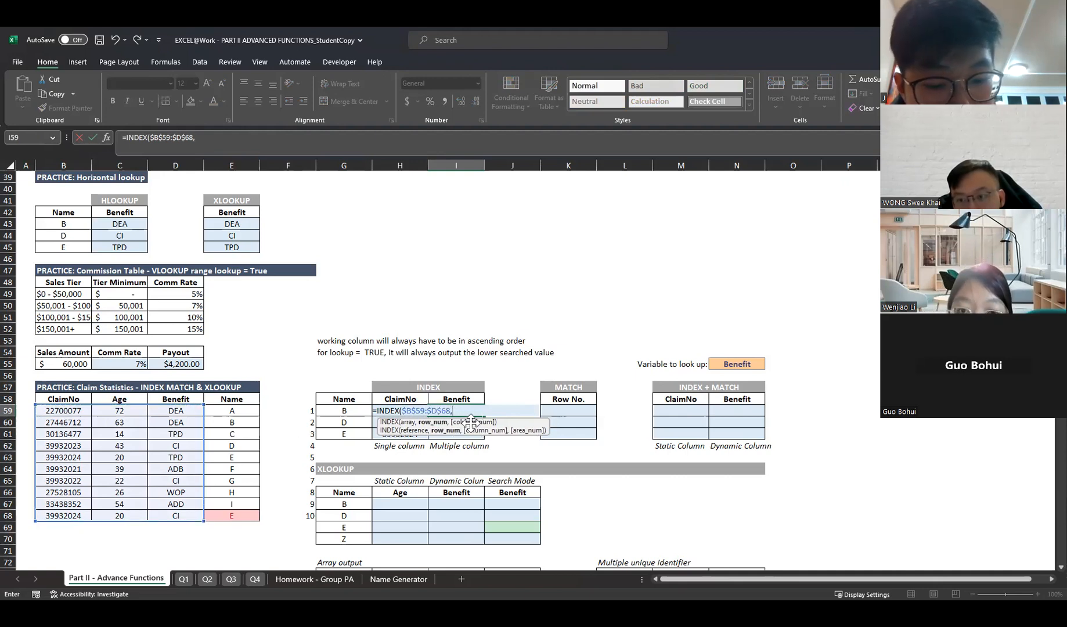
type("2")
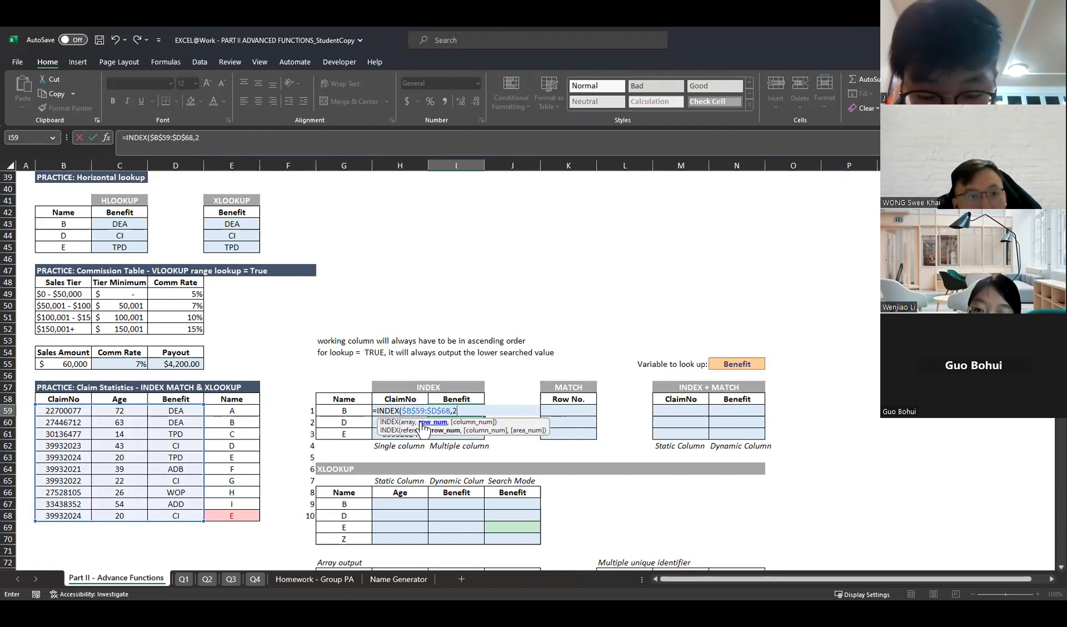
type(",")
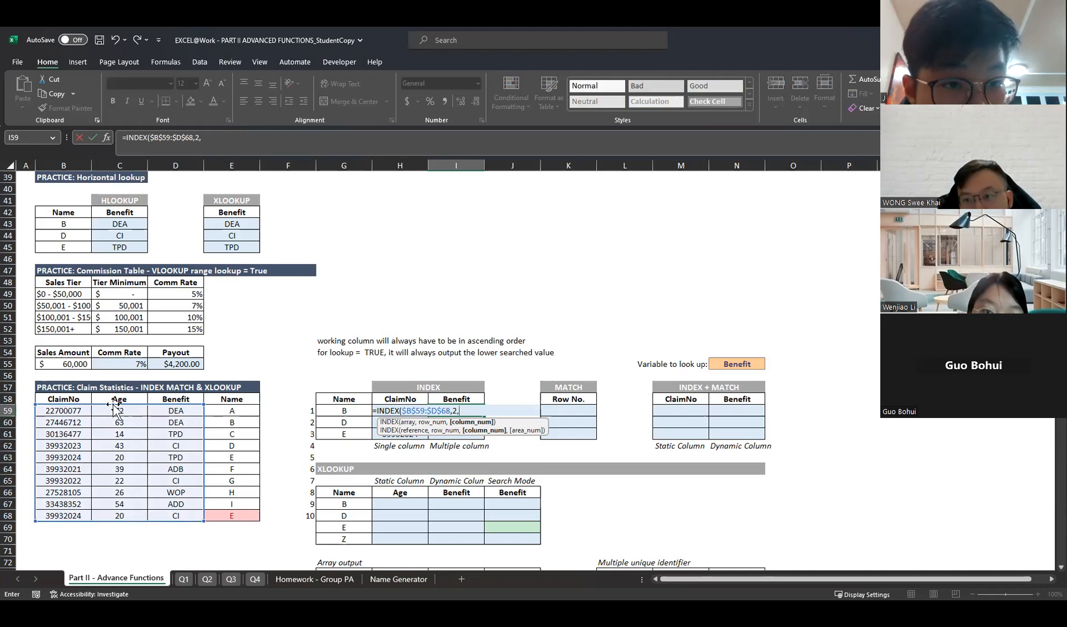
type("3")
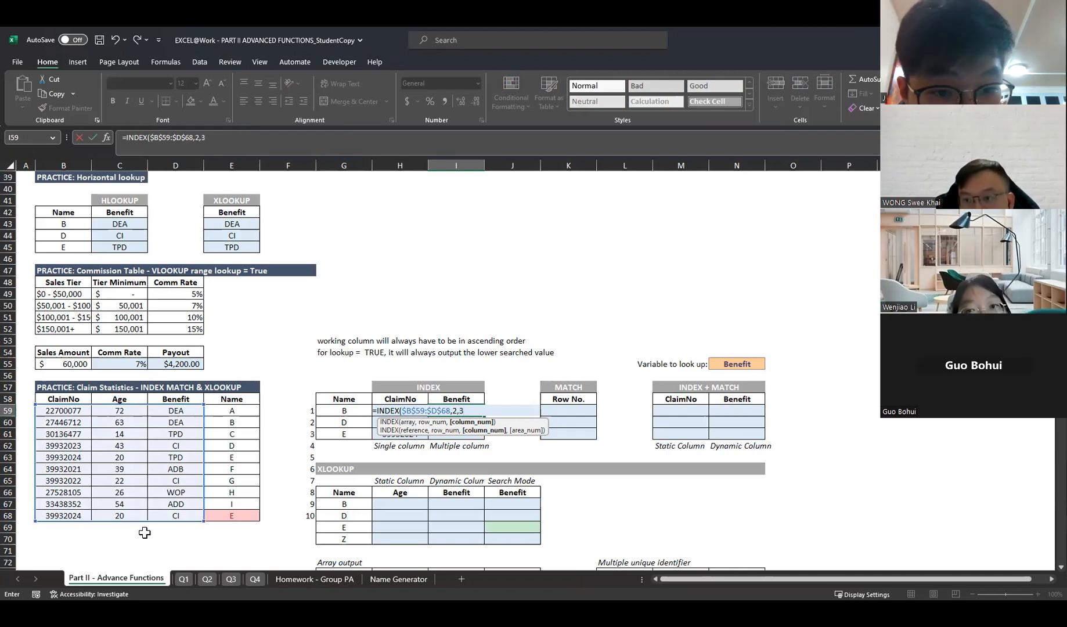
key("Return")
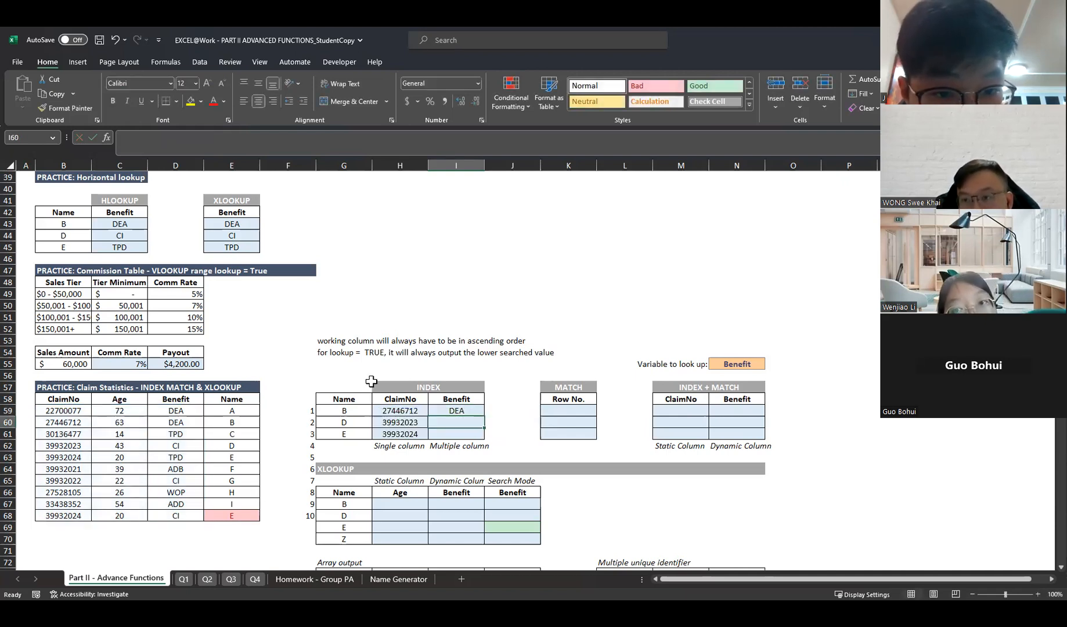
- Copy the Benefit INDEX formula from I59 down to I61
left_click(457, 411)
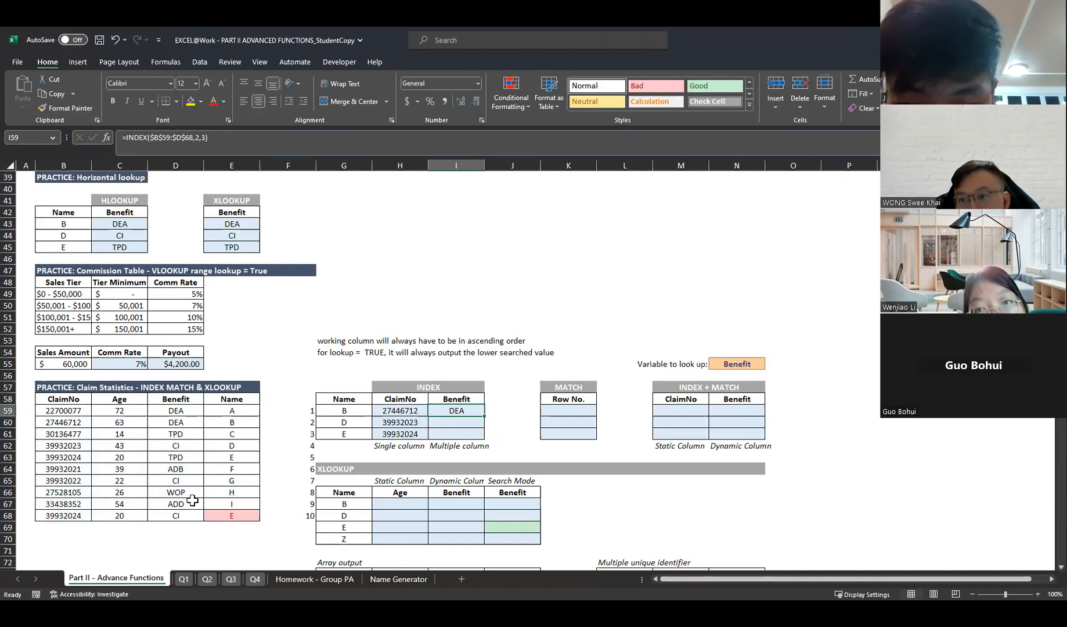
scroll(187, 510, "up", 1)
scroll(188, 510, "up", 7)
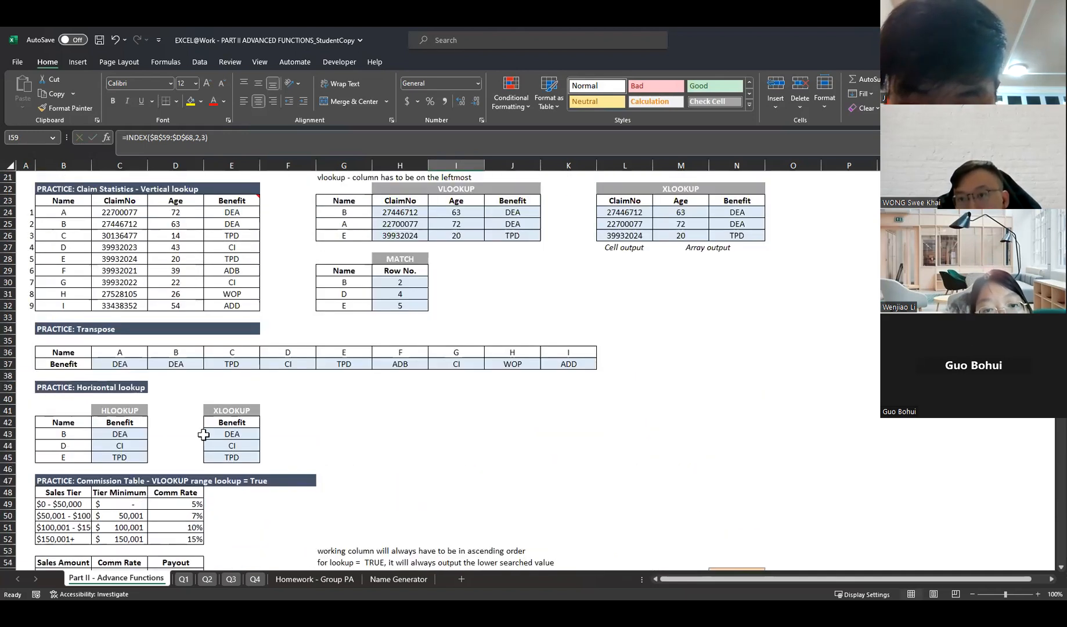
left_click(258, 267)
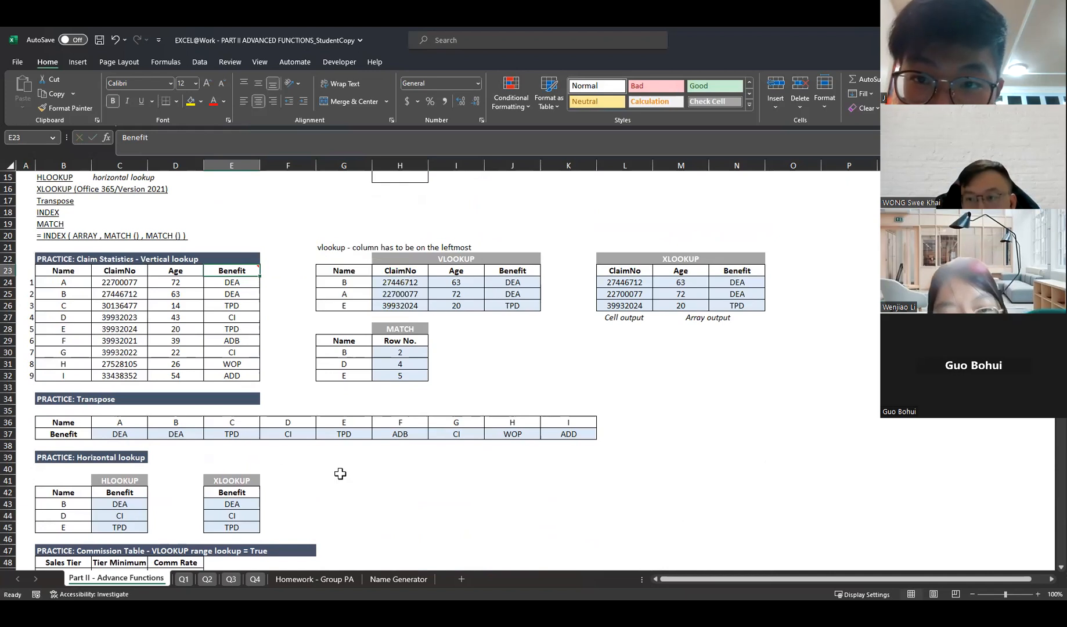
scroll(349, 471, "down", 7)
left_click(478, 446)
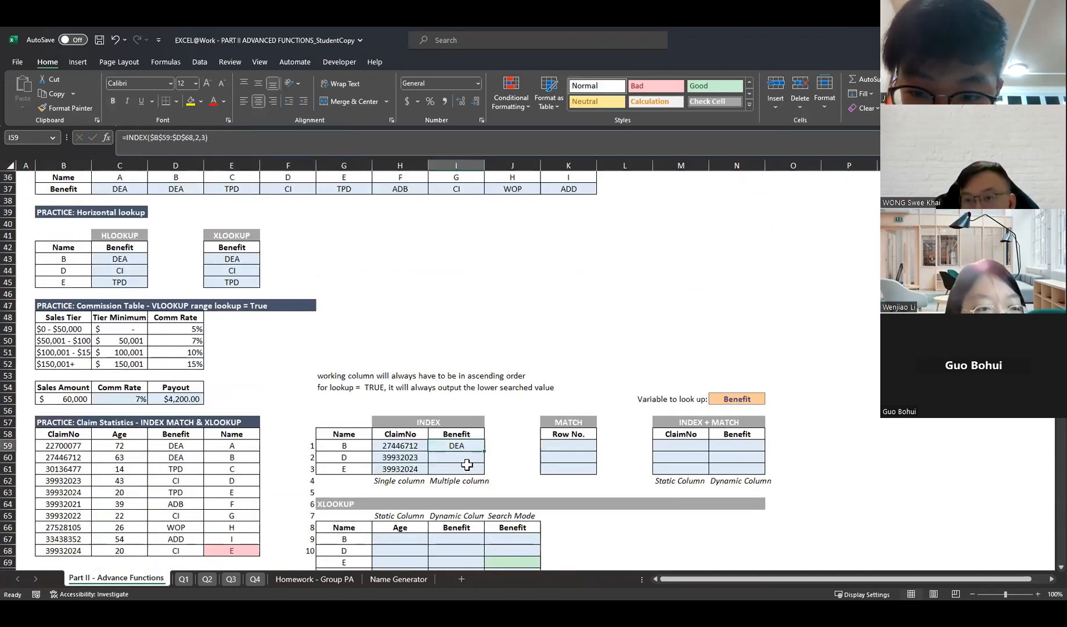
scroll(464, 465, "down", 2)
left_click_drag(489, 382, 488, 401)
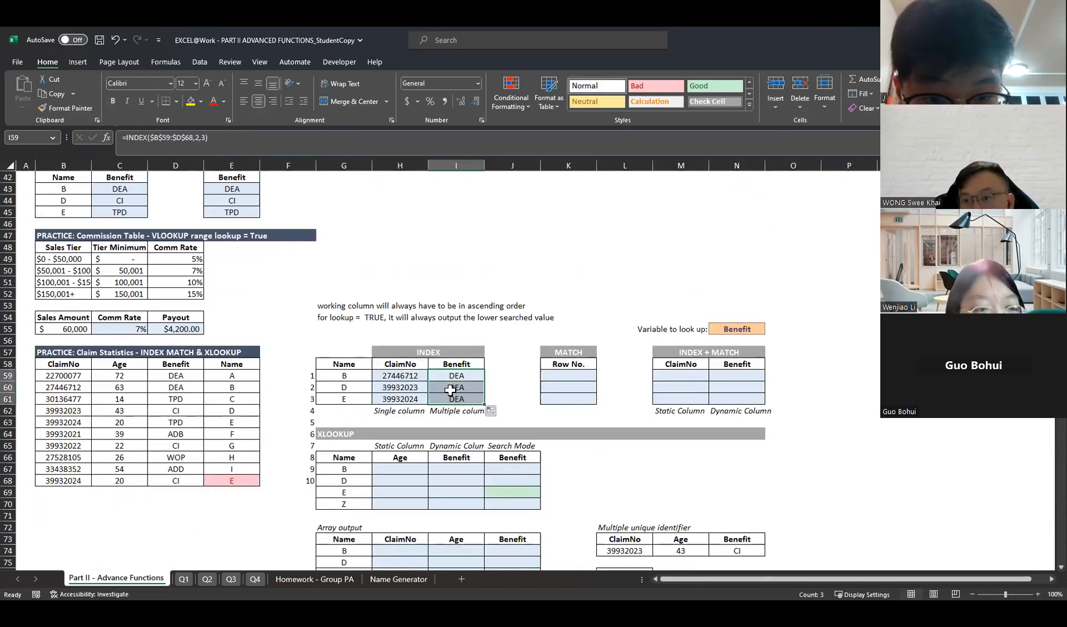
- Set the row number in the INDEX Benefit formula for Name D, I60, to 4
left_click(451, 388)
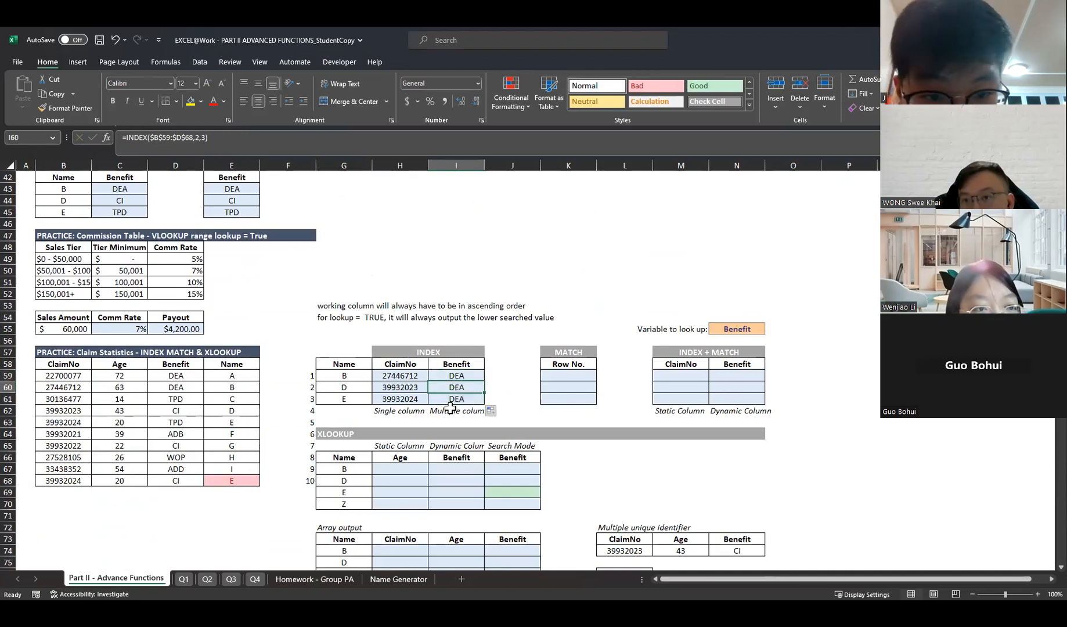
left_click(197, 138)
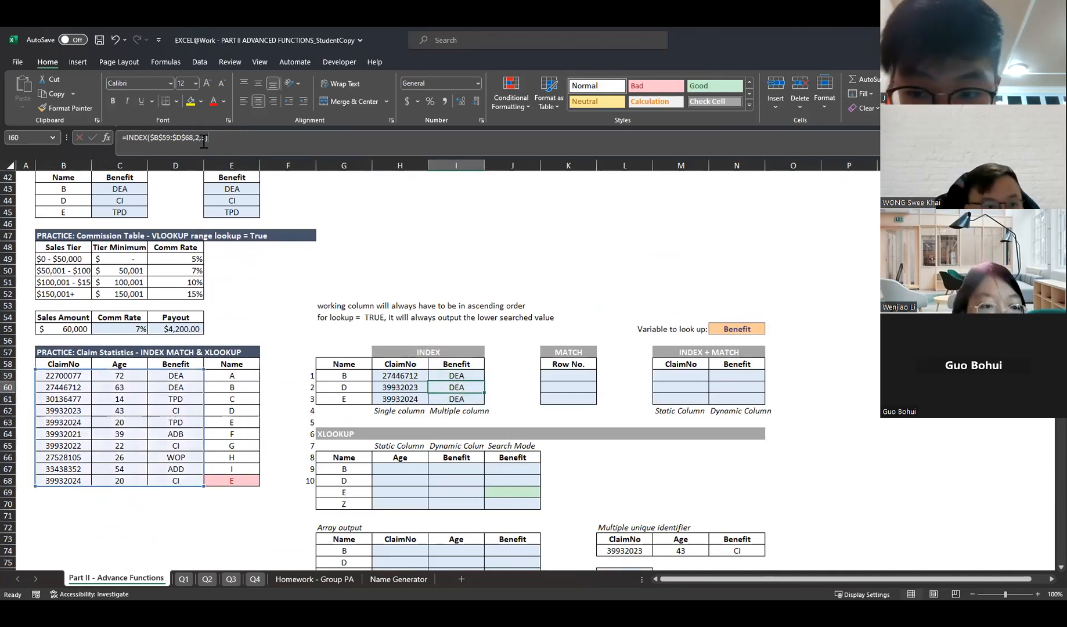
left_click(198, 139)
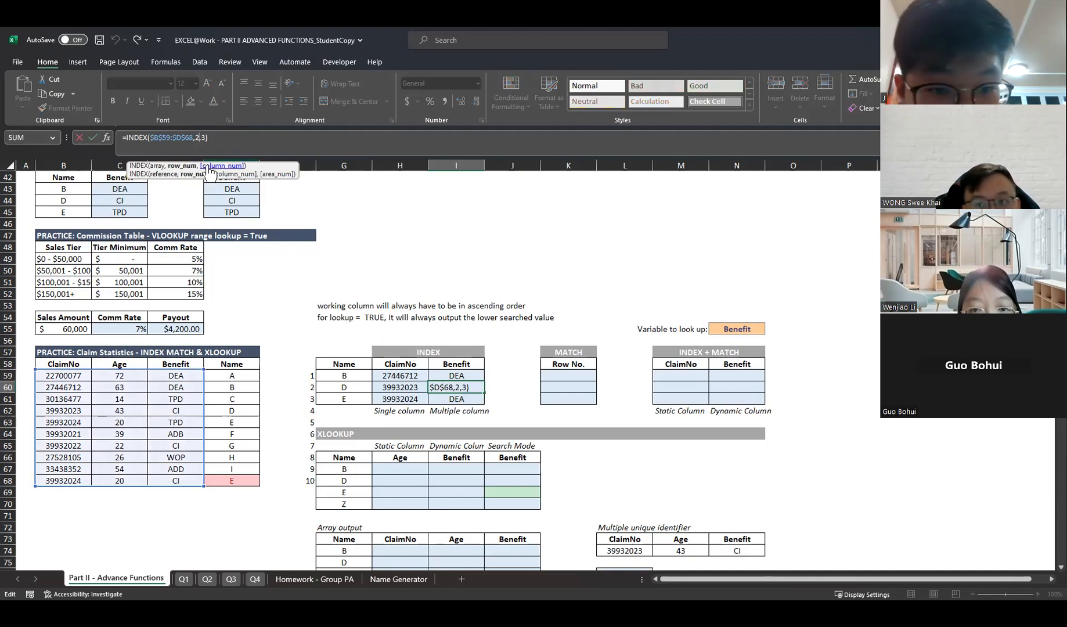
key("BackSpace")
type("4")
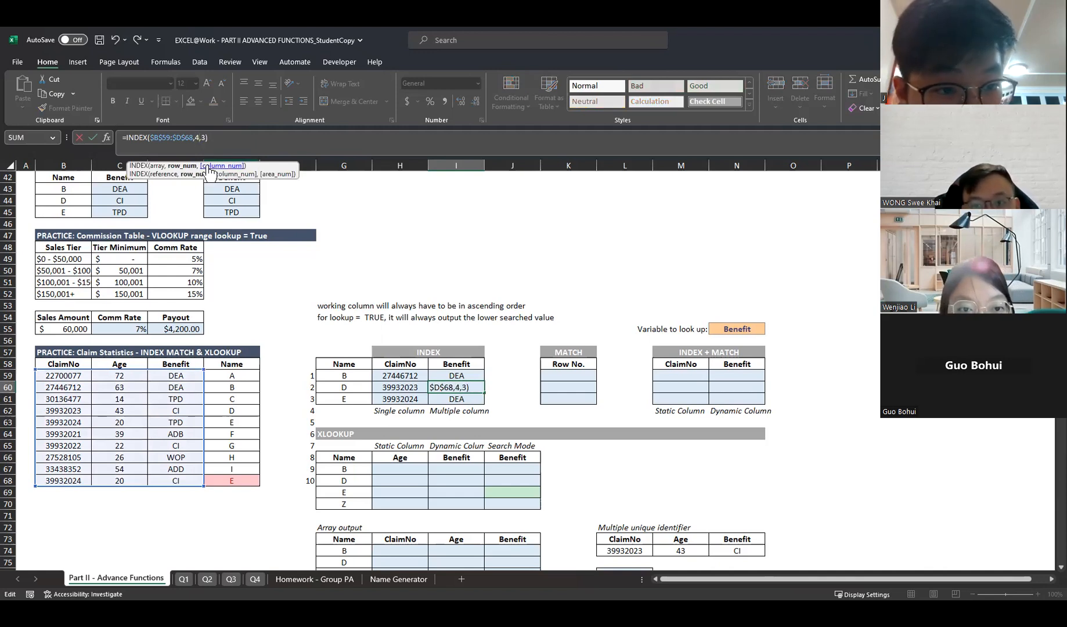
key("ctrl+Return")
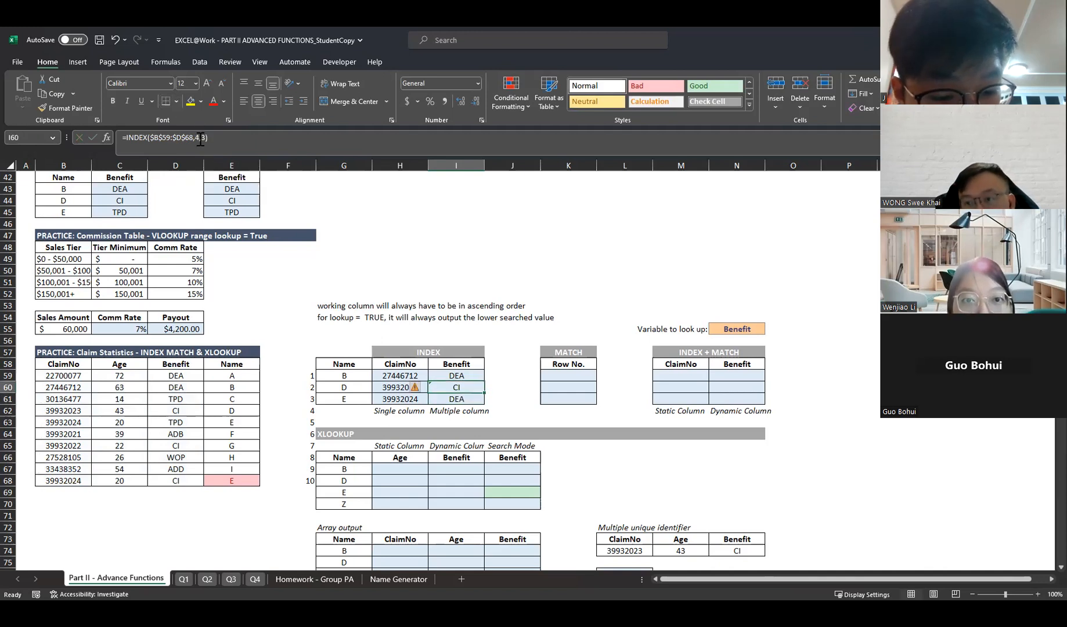
- Set the row number in the INDEX Benefit formula for Name E, I61, to 5, and review the arguments of the formula in I59
key("Down")
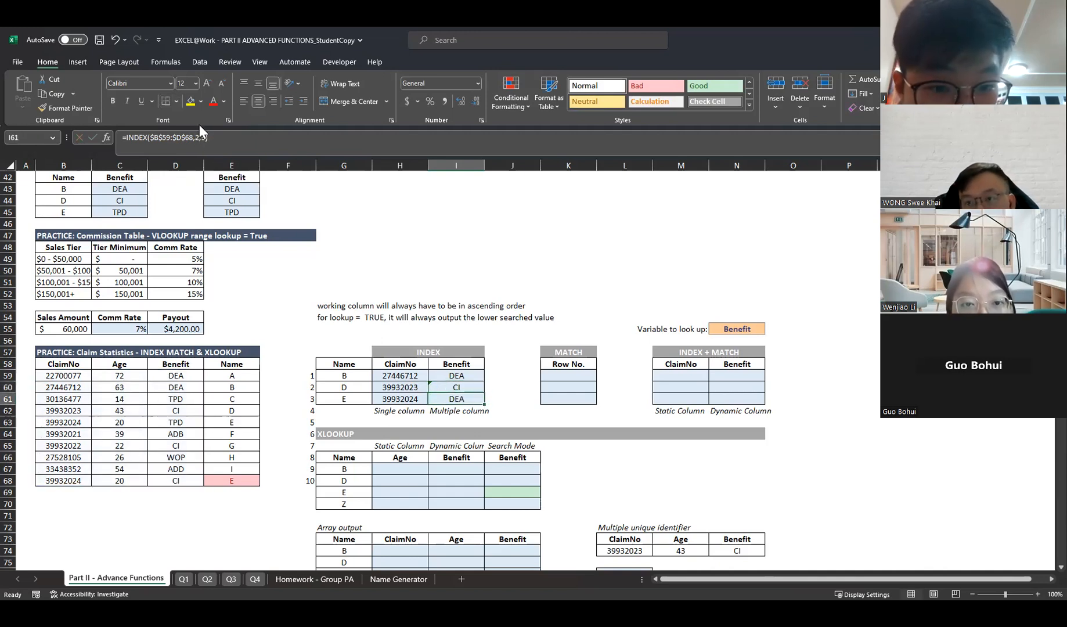
left_click(200, 137)
key("BackSpace")
type("3")
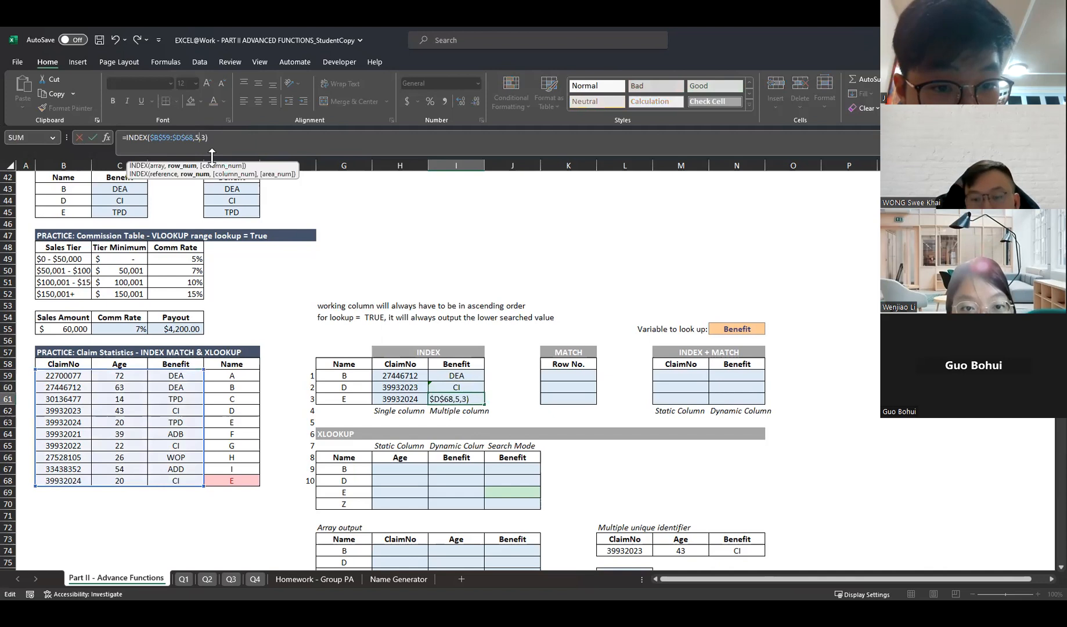
key("Return")
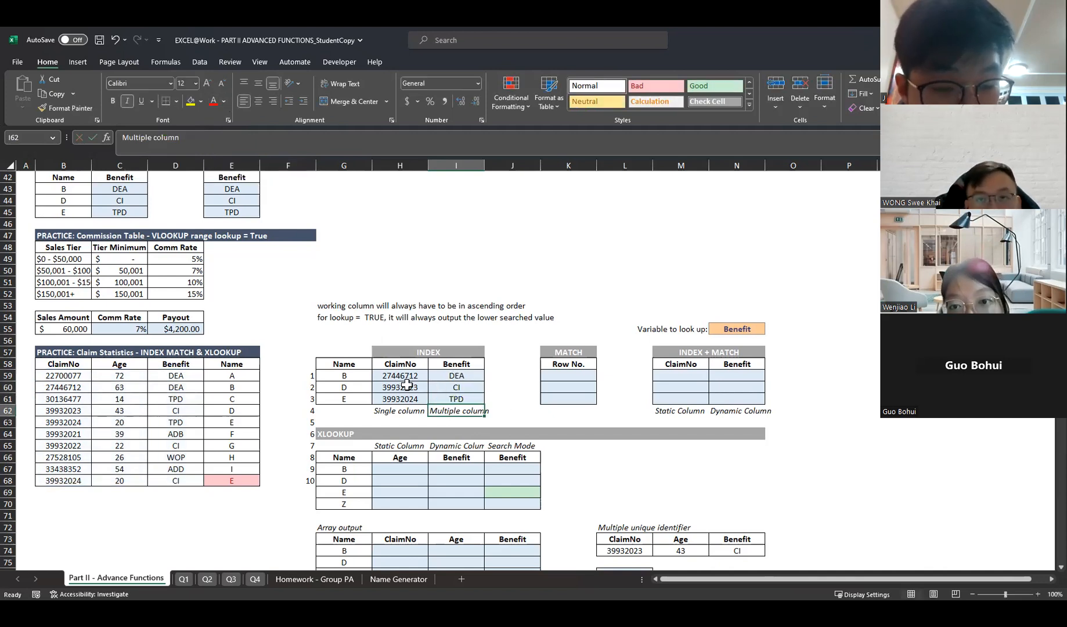
left_click(457, 375)
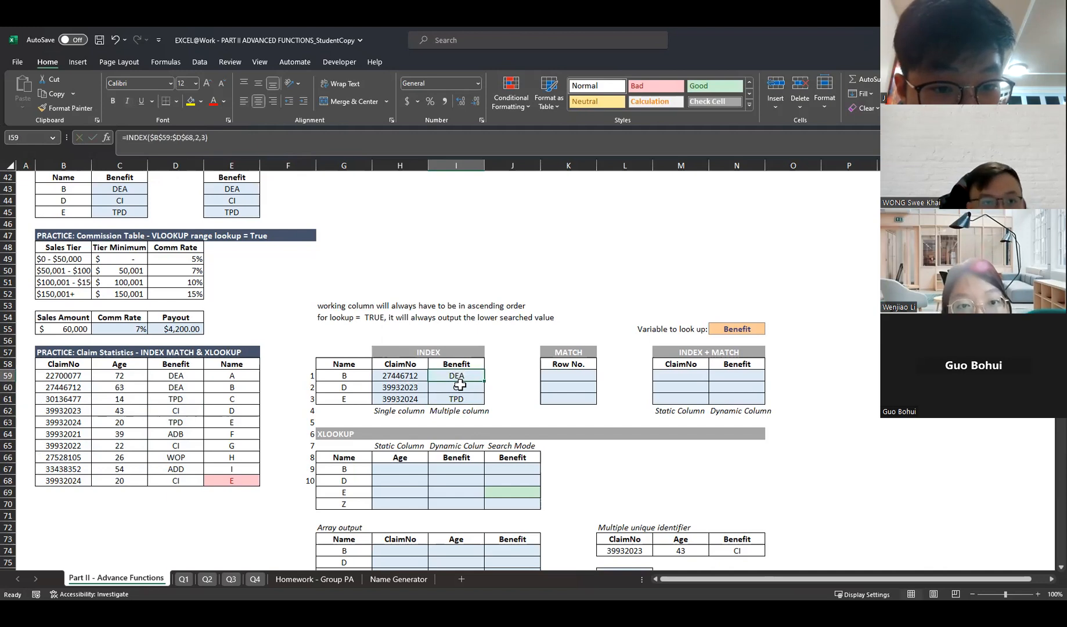
left_click(200, 137)
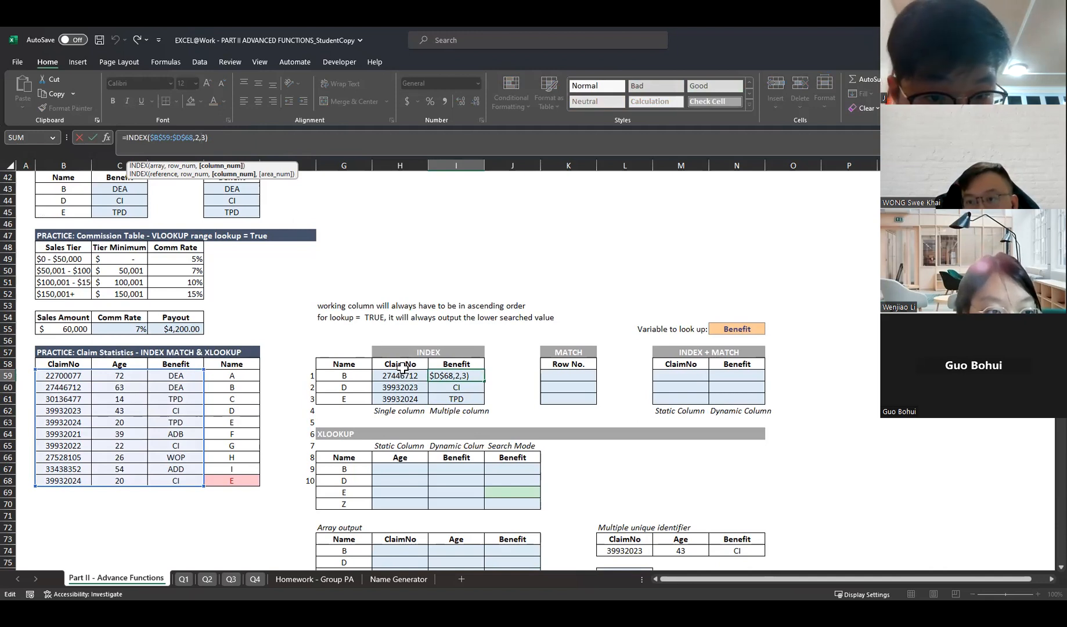
key("ctrl+Return")
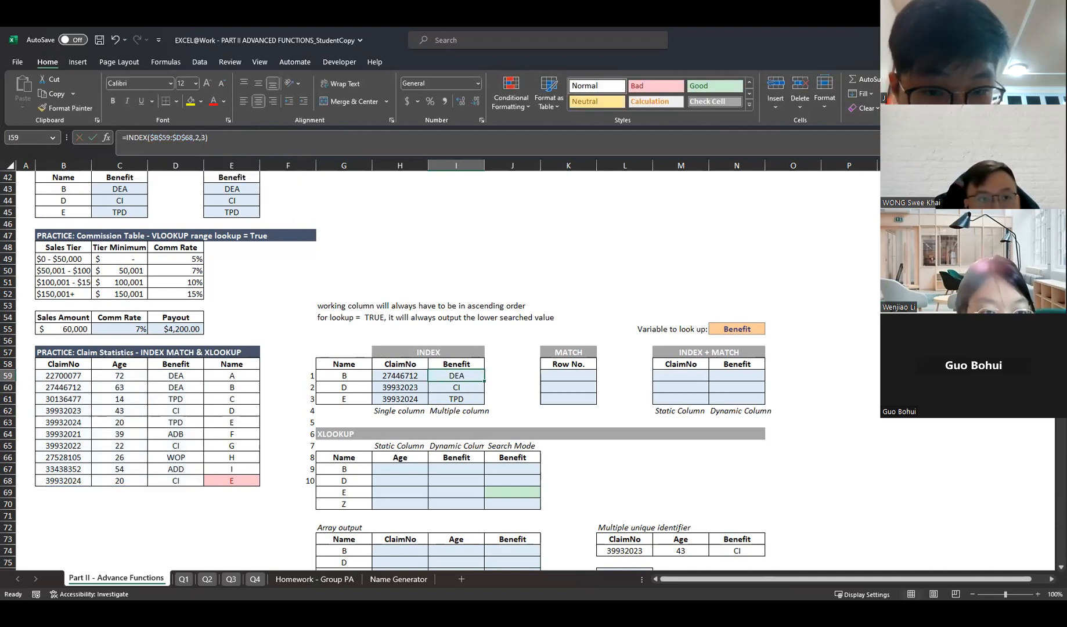
- Begin a MATCH formula in K59, the first Row No. cell, with $G59 as the lookup value
left_click(555, 375)
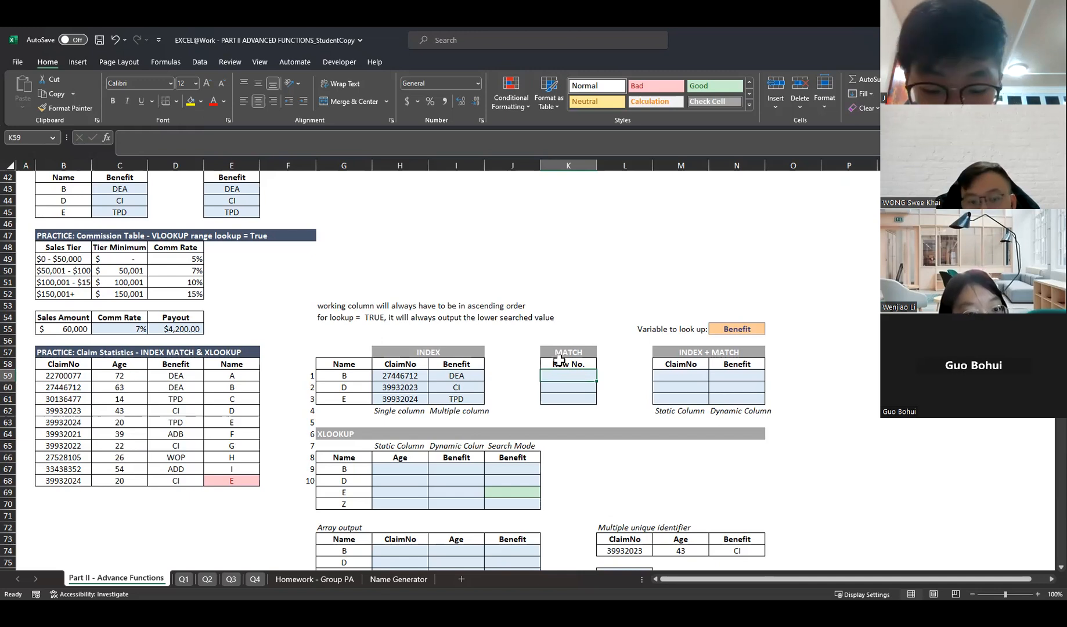
type("=")
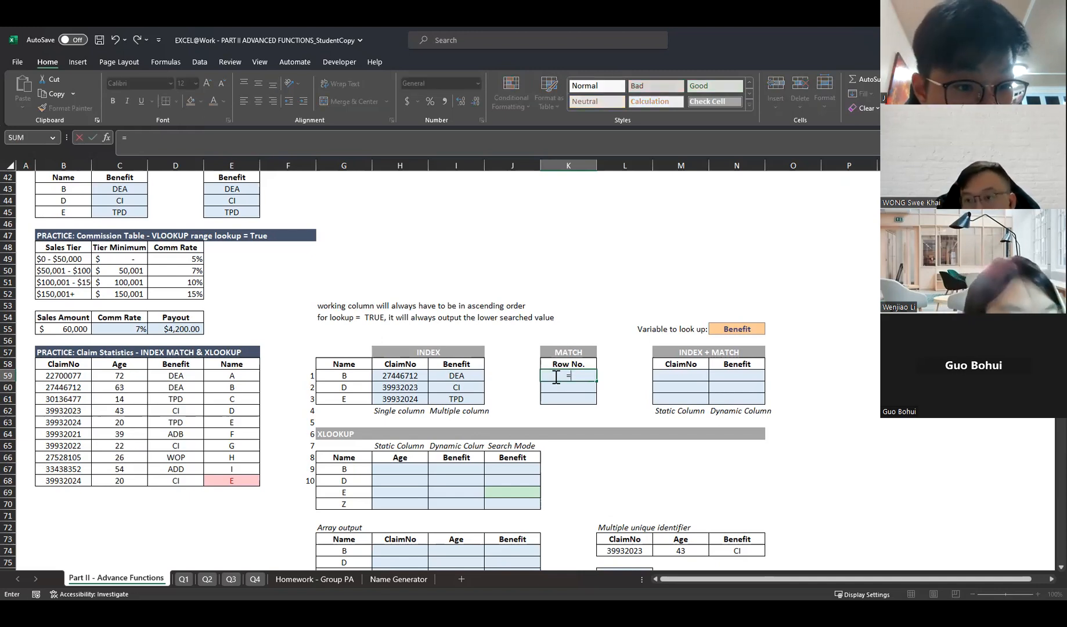
type("match(")
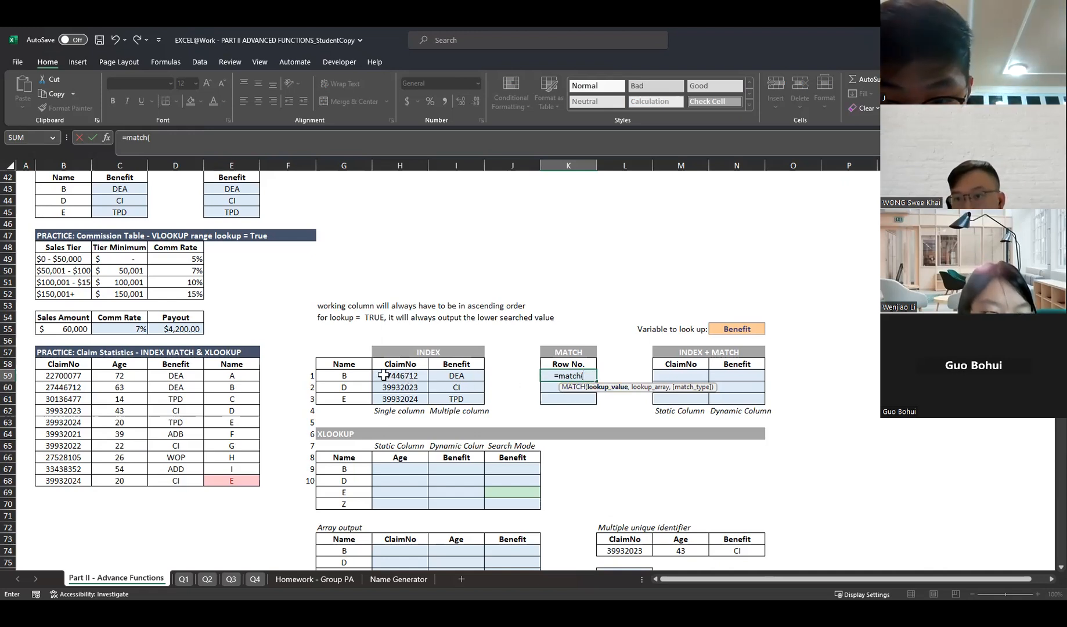
left_click(356, 375)
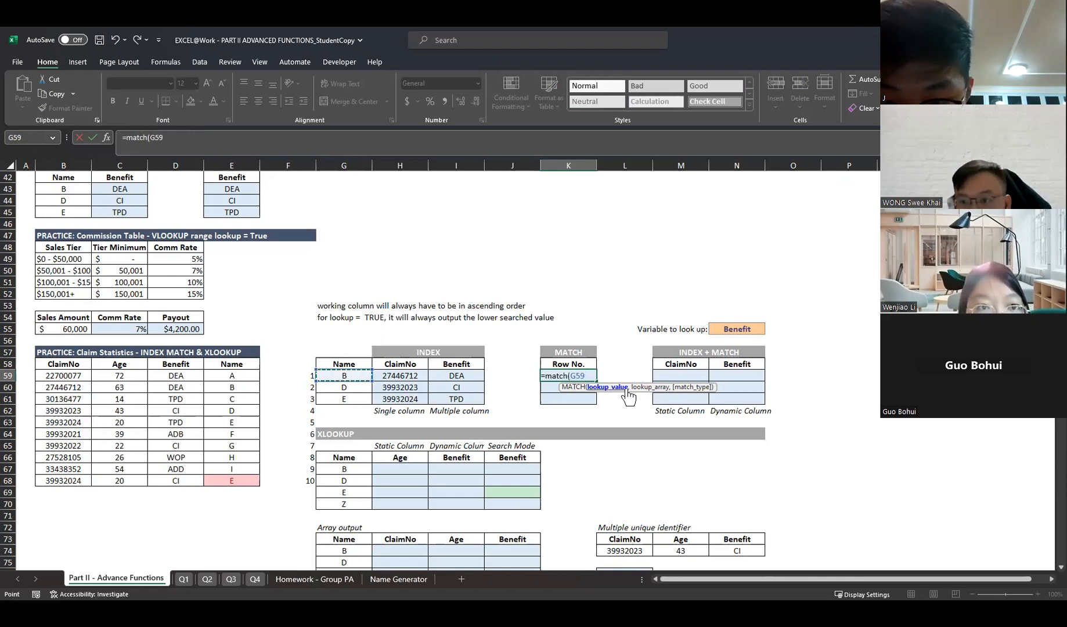
key("F4")
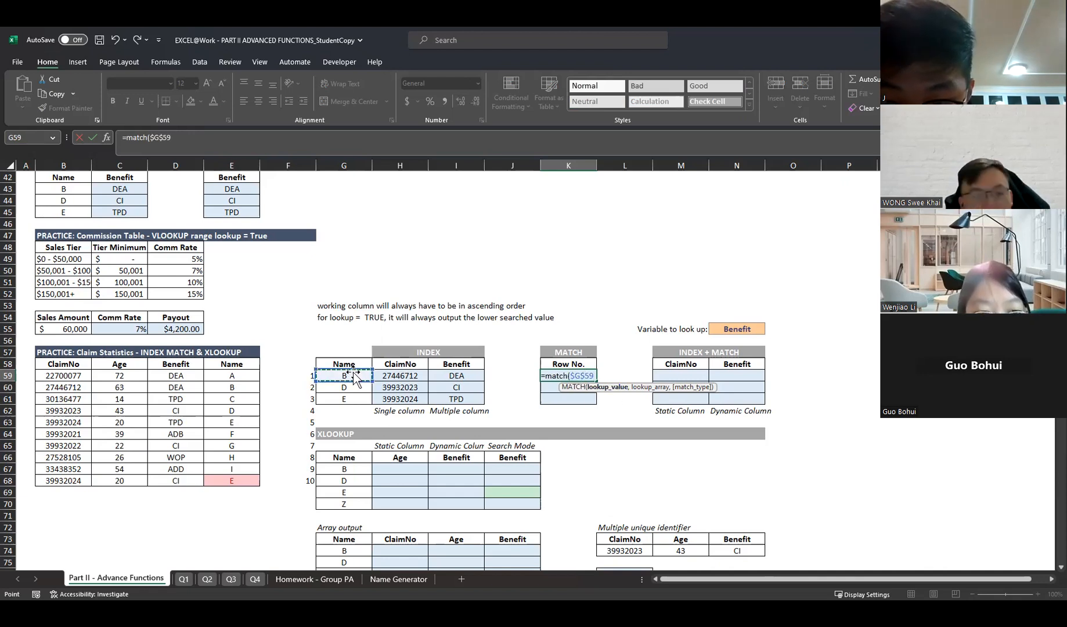
key("F4")
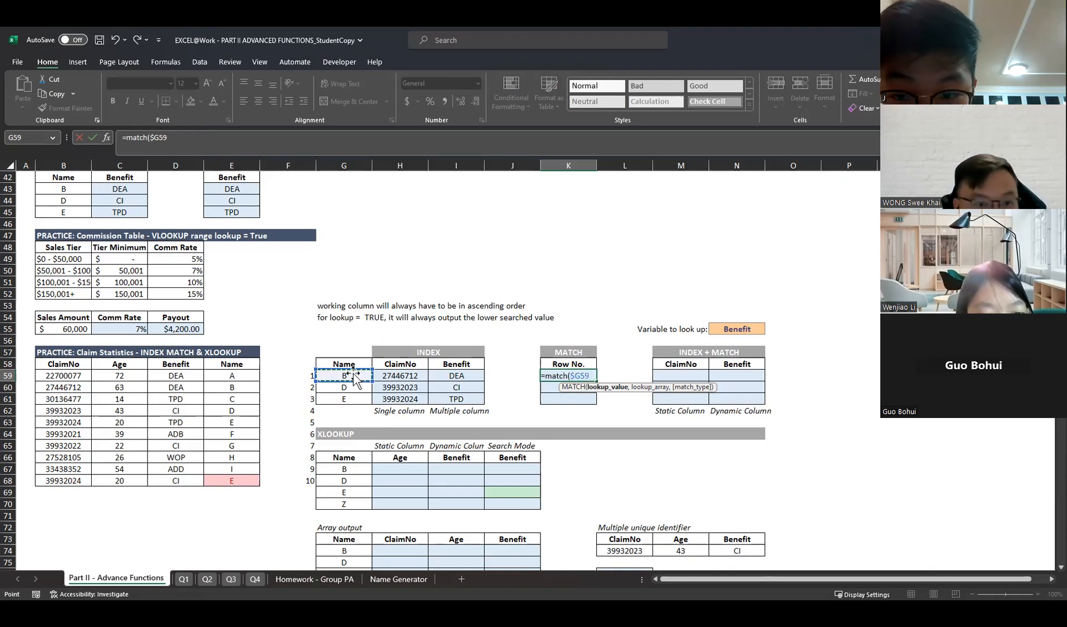
type(",")
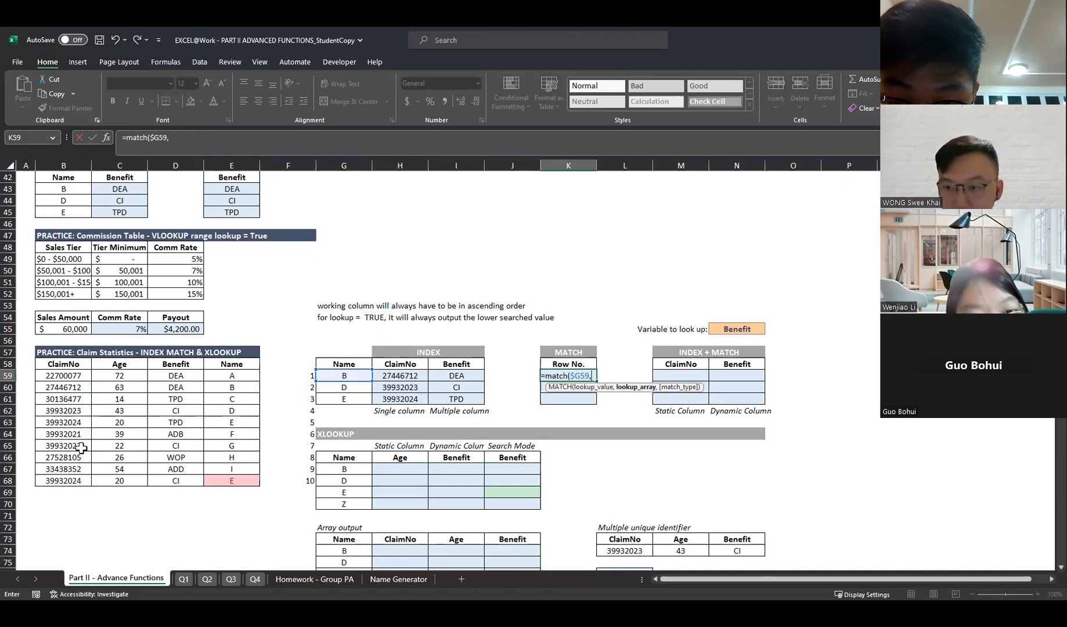
- Complete the K59 MATCH formula with the ClaimNo range $B$59:$B$68 as lookup array and no match type
left_click(64, 376)
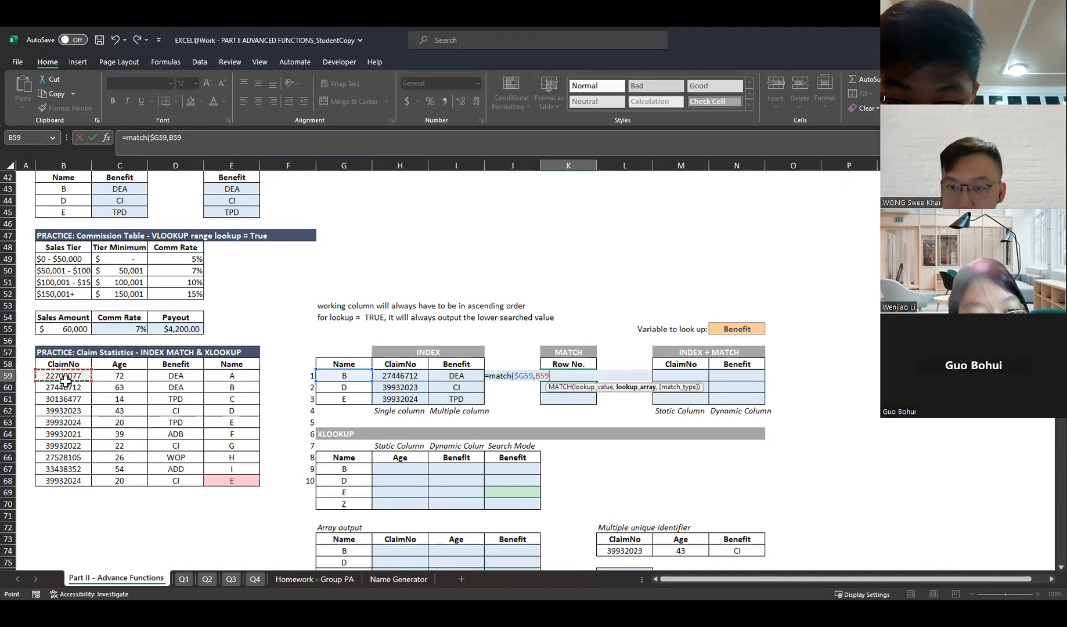
left_click_drag(58, 476, 58, 478)
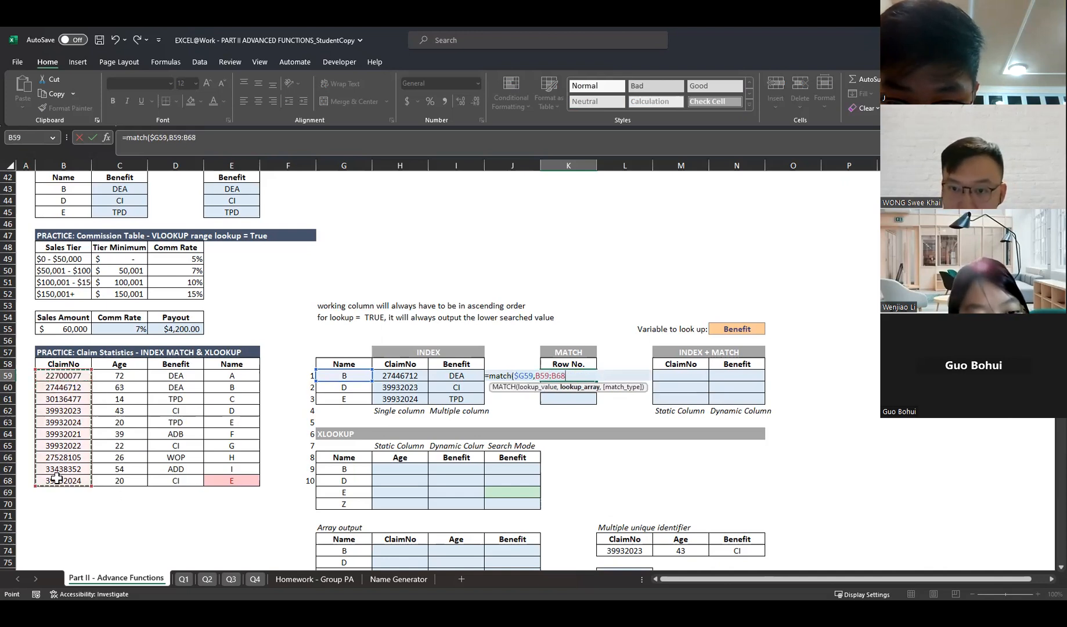
key("F4")
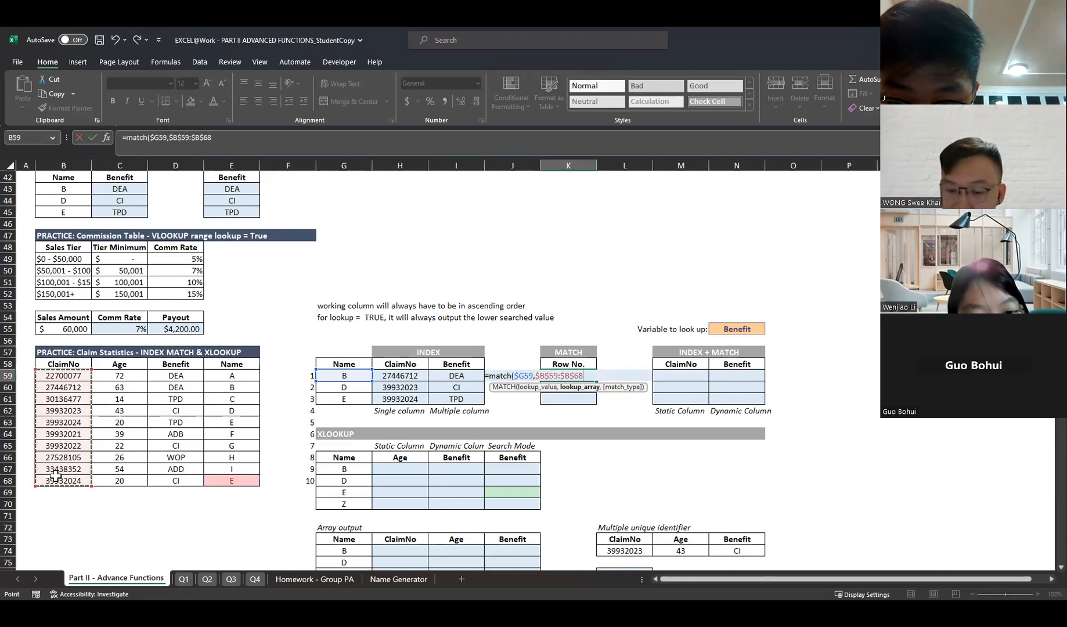
type(",")
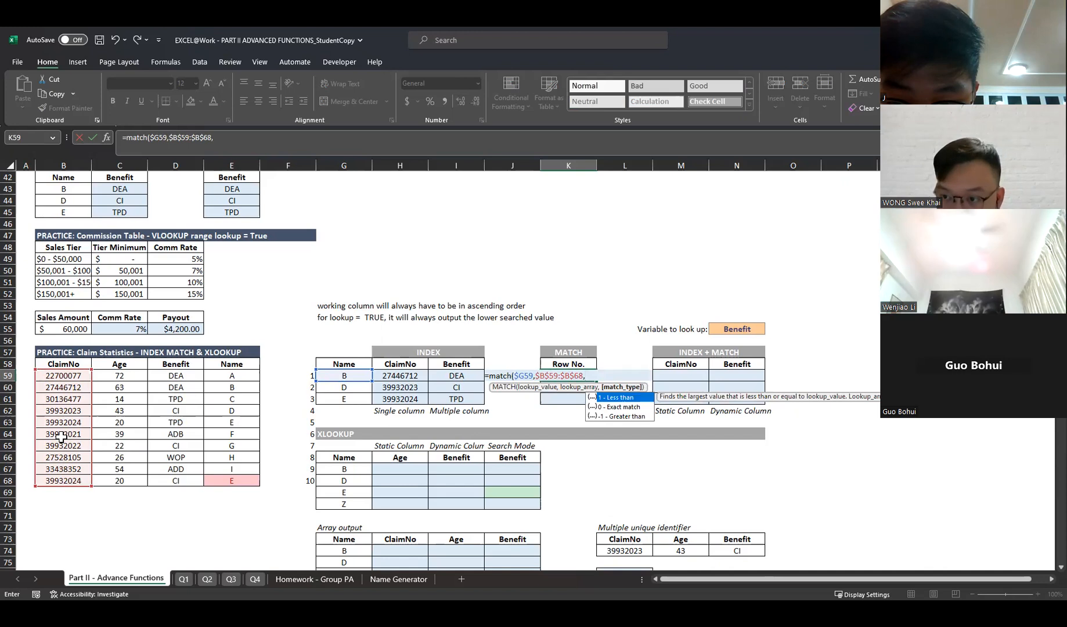
key("BackSpace")
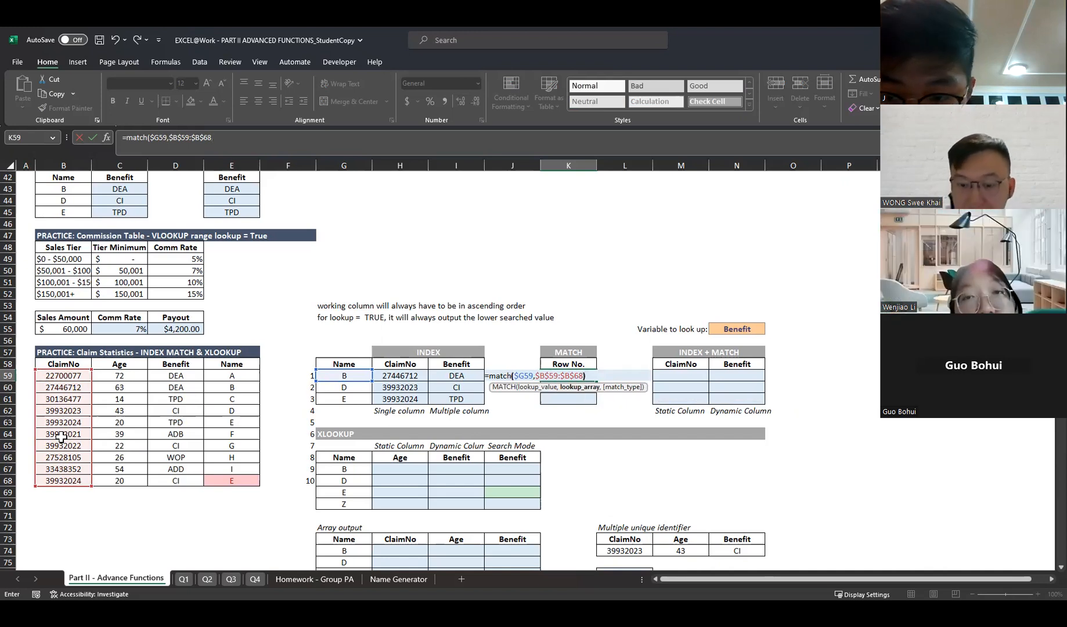
type(")")
key("BackSpace")
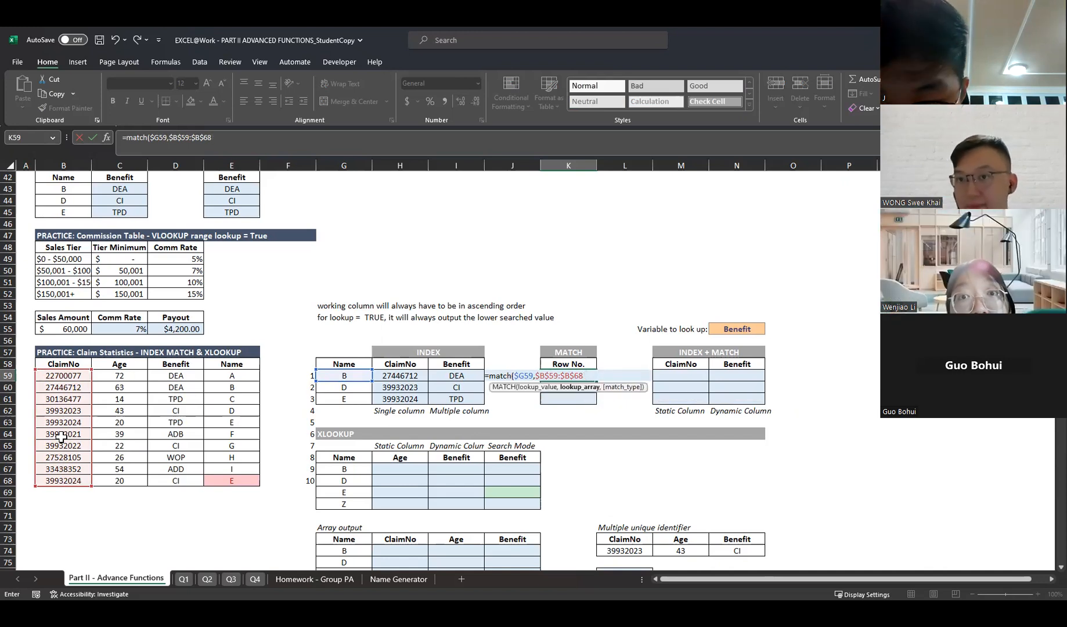
key("ctrl+Return")
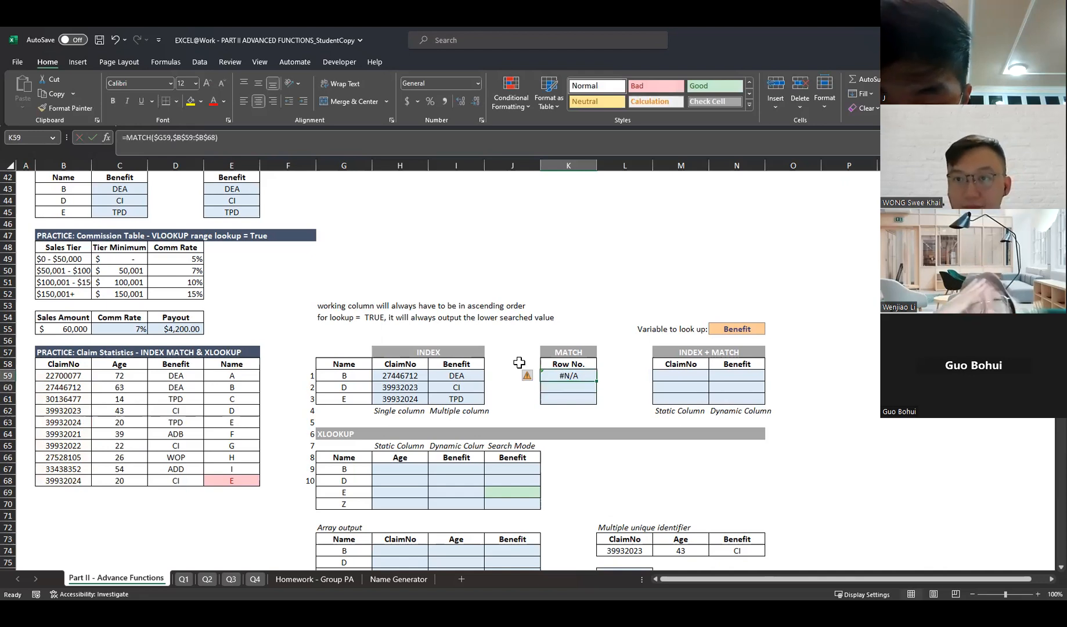
- Add the exact match type 0 to the MATCH formula in K59
left_click(221, 142)
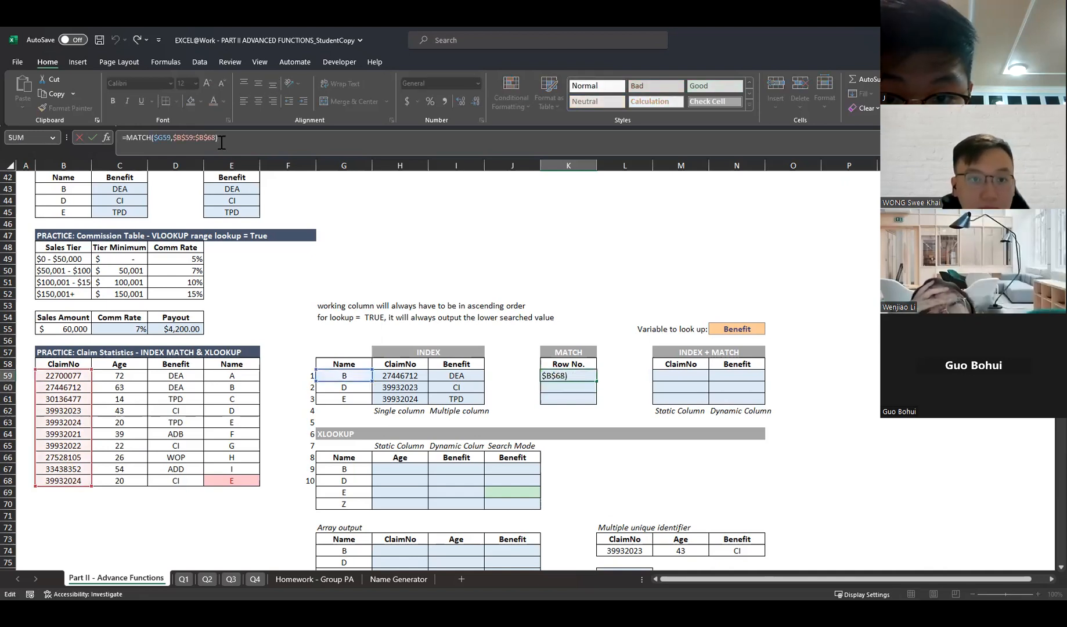
key("BackSpace")
type(",0")
key("Return")
- Shift the K59 MATCH lookup array to the Name column, $E$59:$E$68, and remove the match type argument
left_click(565, 375)
left_click(266, 139)
left_click_drag(91, 406, 268, 407)
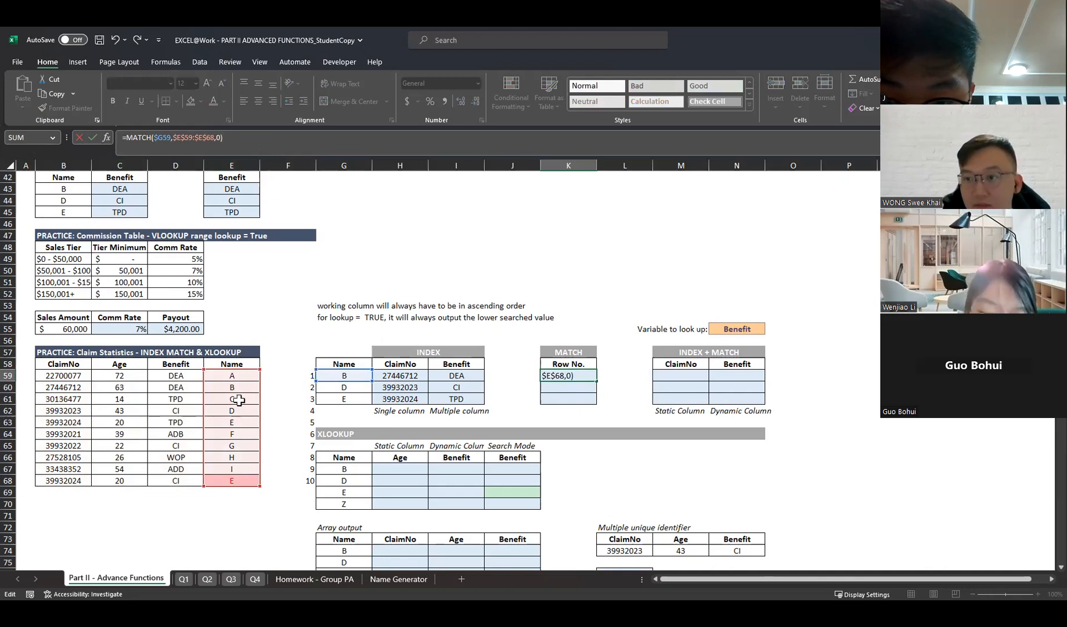
left_click(221, 142)
key("BackSpace")
key("BackSpace")
key("Return")
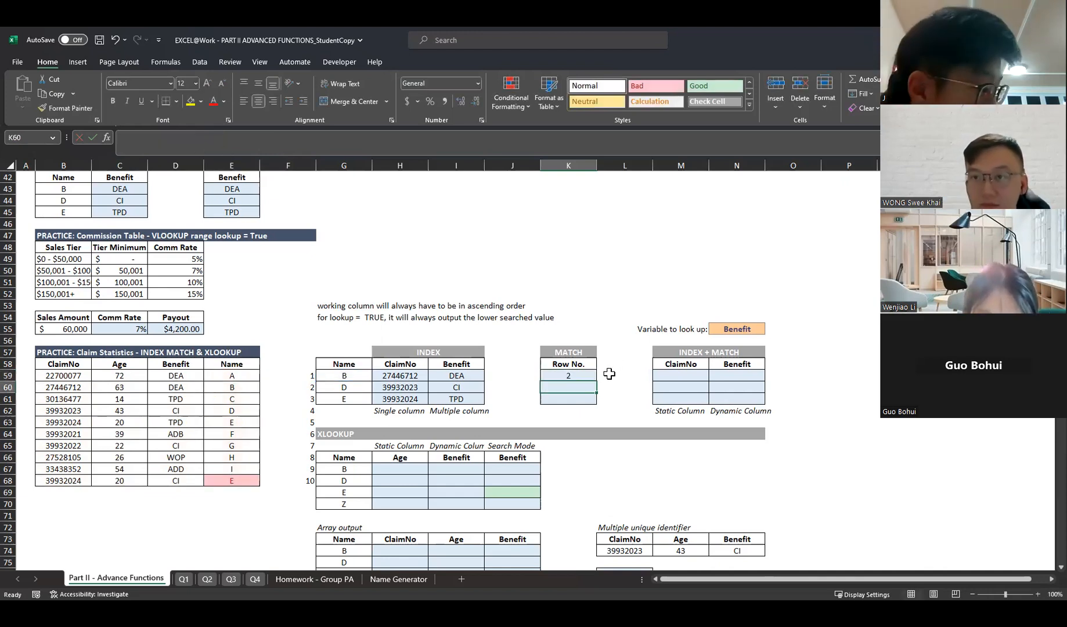
- Review the MATCH formula in K59 and copy it down to K61 for Names D and E
left_click(588, 378)
left_click(223, 142)
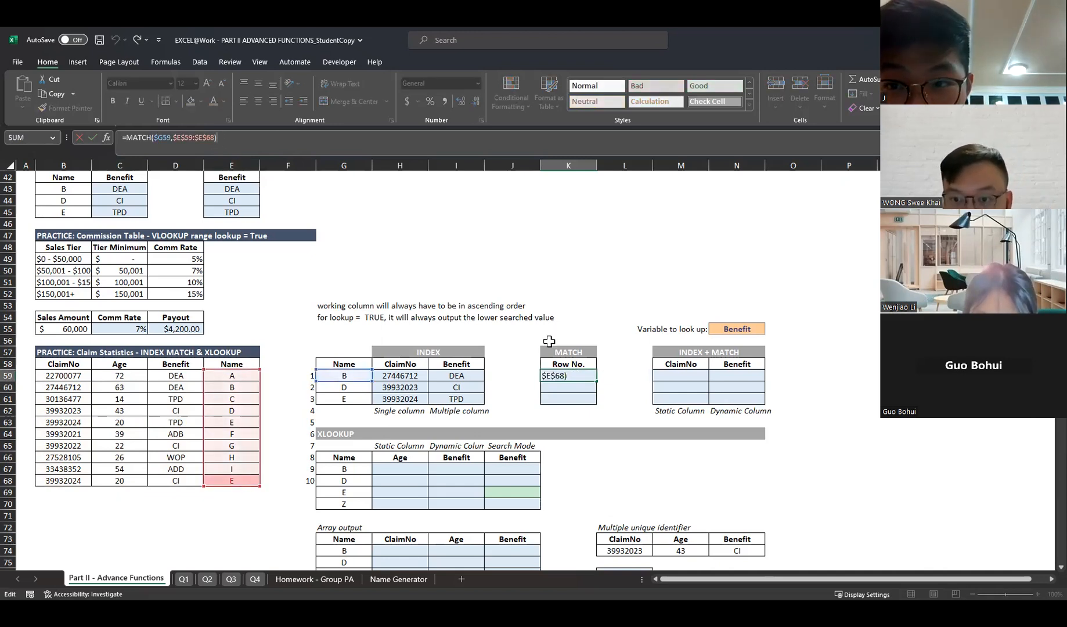
key("Escape")
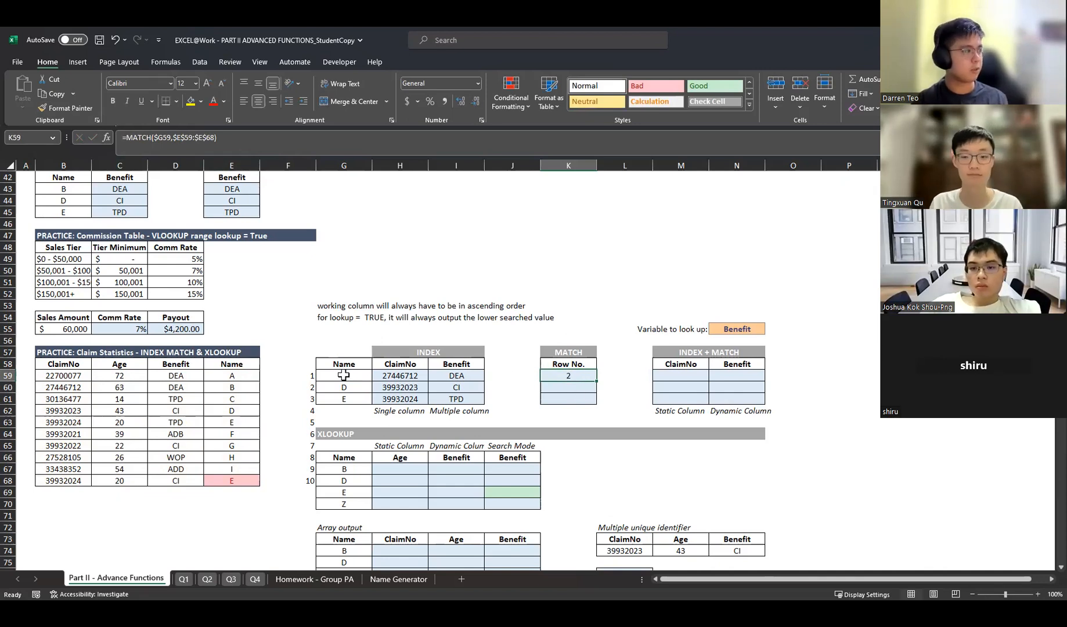
left_click_drag(597, 382, 598, 401)
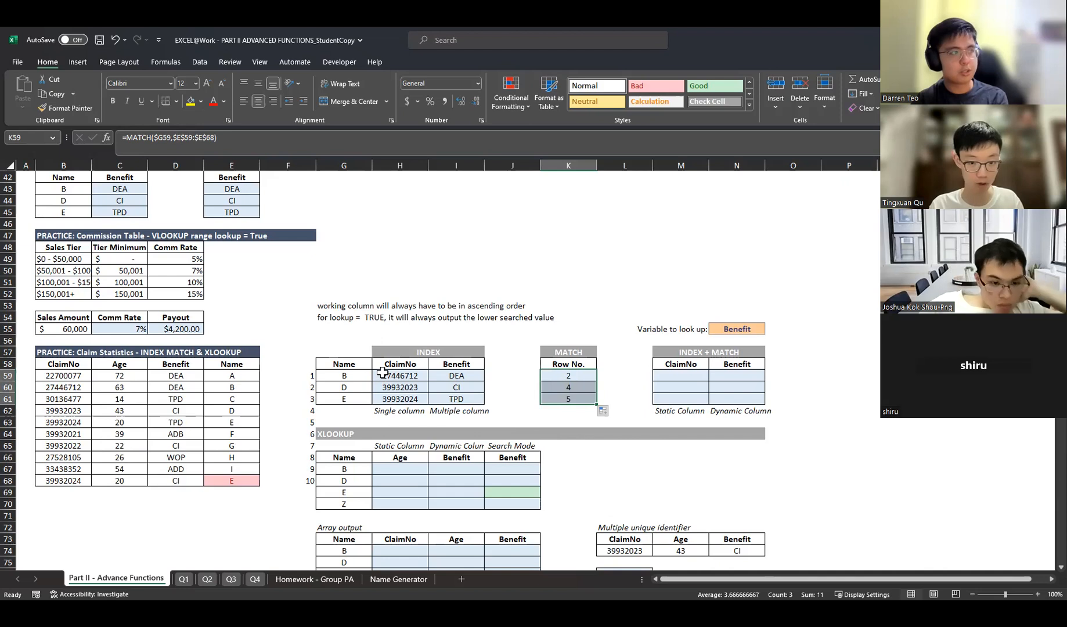
- Examine the row number arguments of the ClaimNo INDEX formulas in H59 and H60
left_click(426, 375)
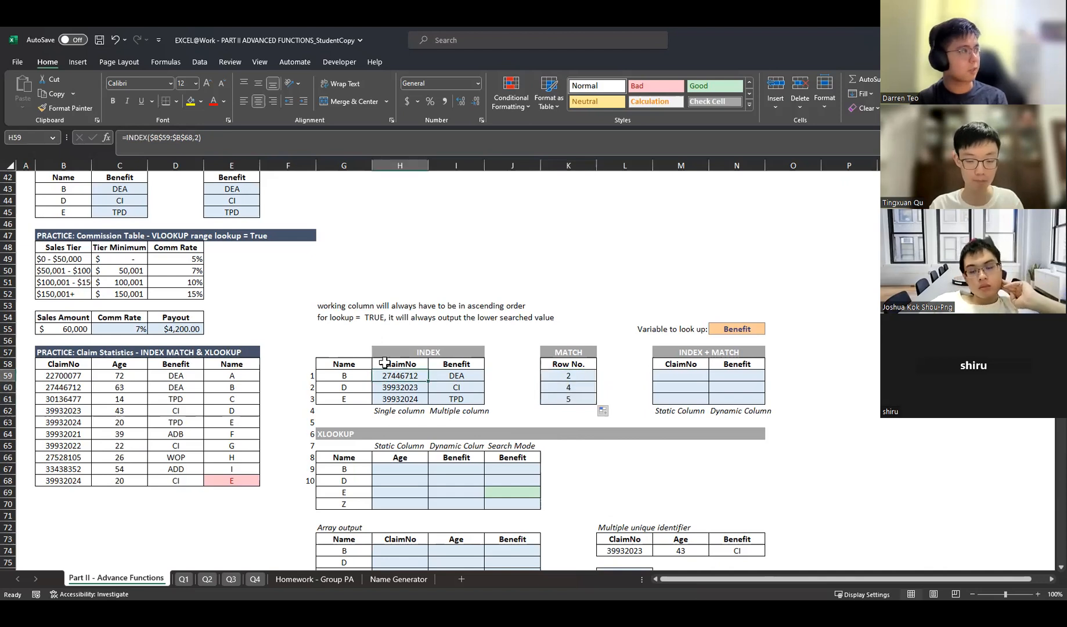
left_click(196, 142)
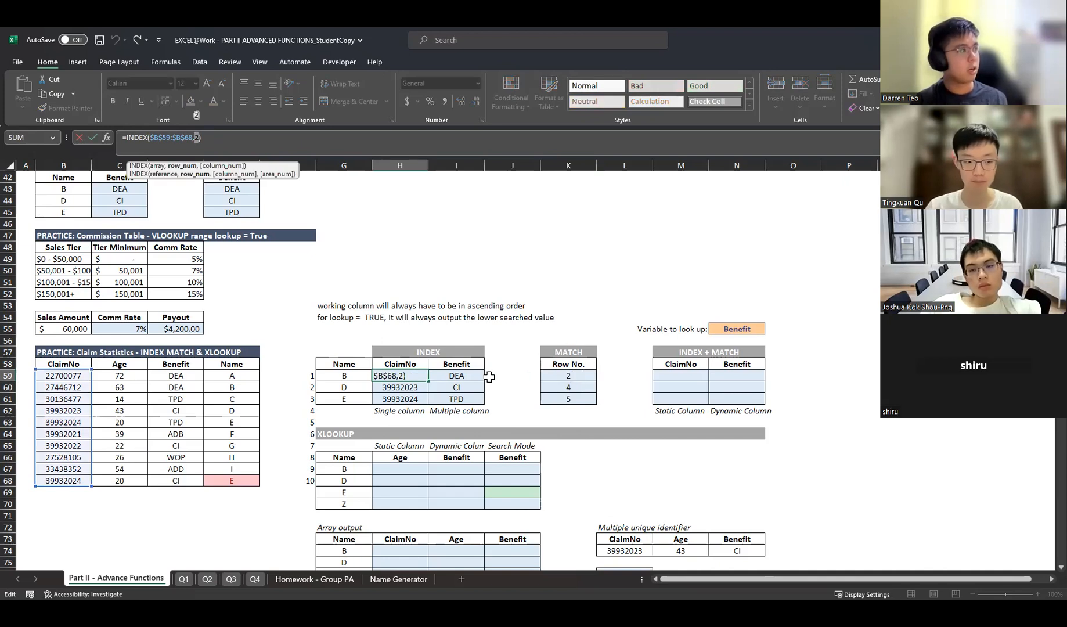
key("Return")
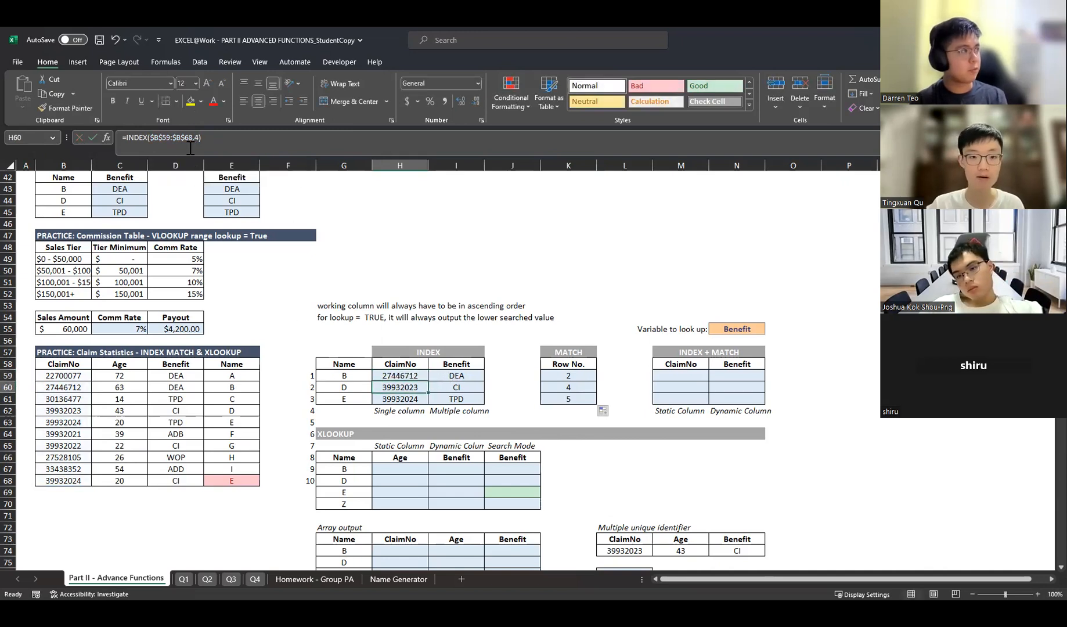
key("F2")
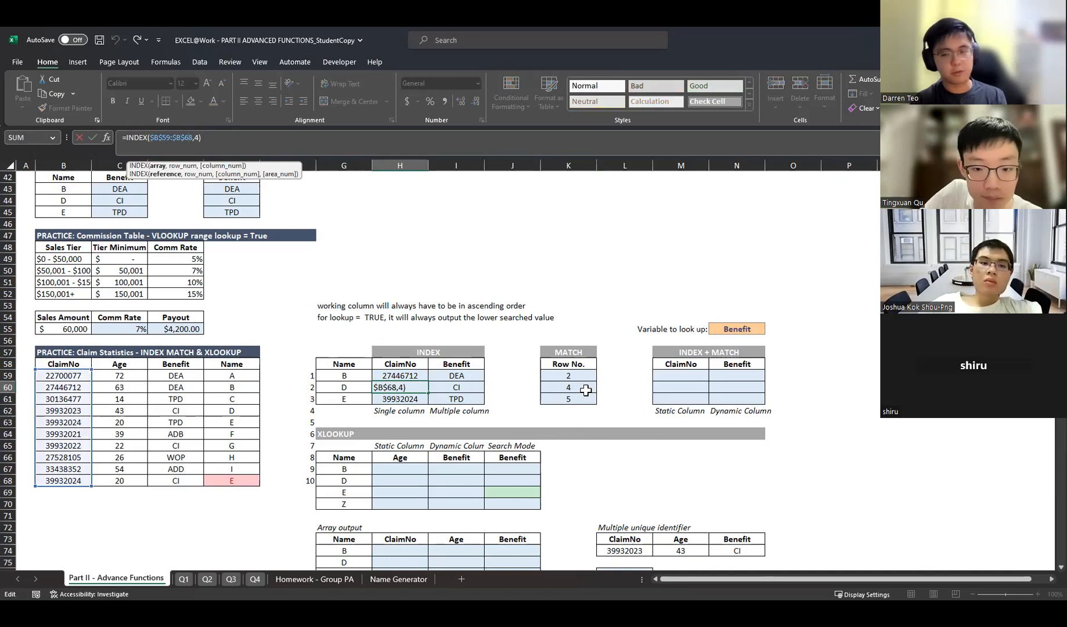
key("ctrl+Return")
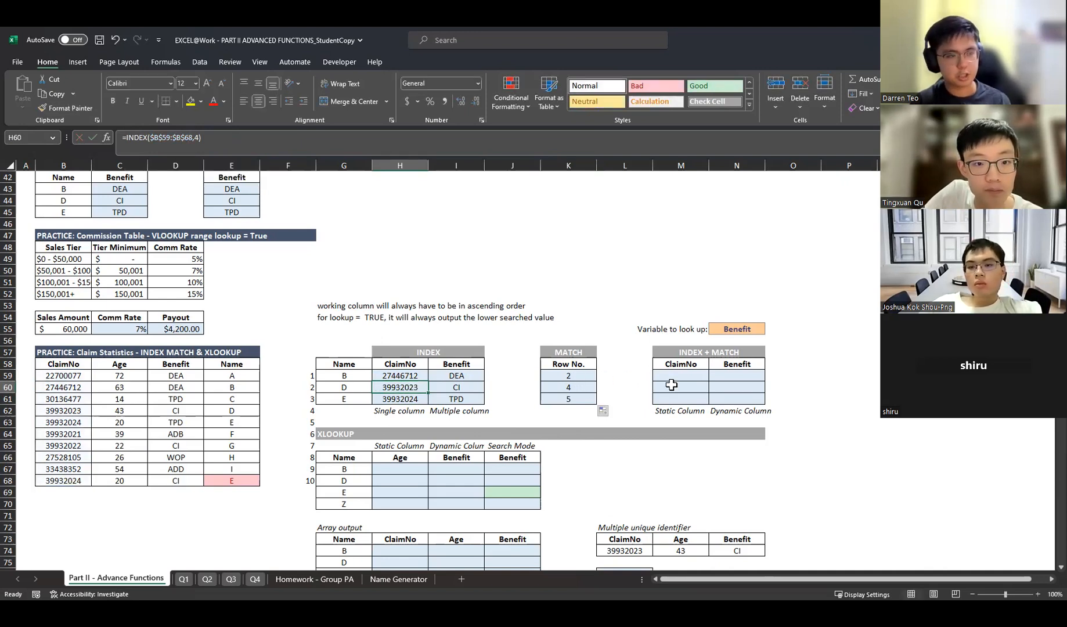
- Enter =INDEX($B$59:$B$68,2) in M59, the first ClaimNo cell of the INDEX + MATCH table
left_click(677, 375)
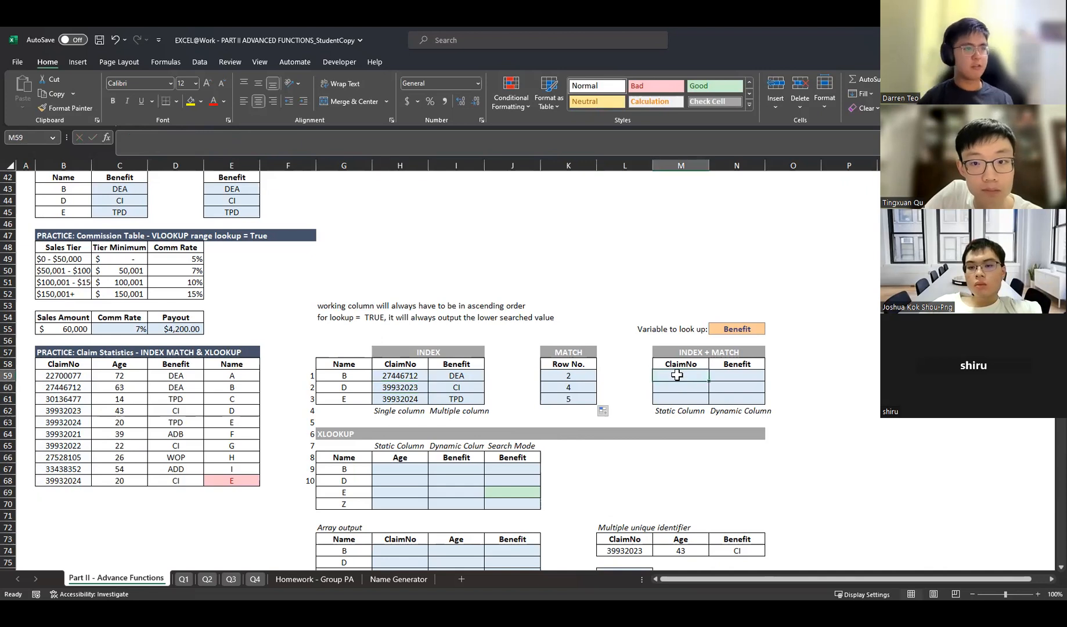
type("=")
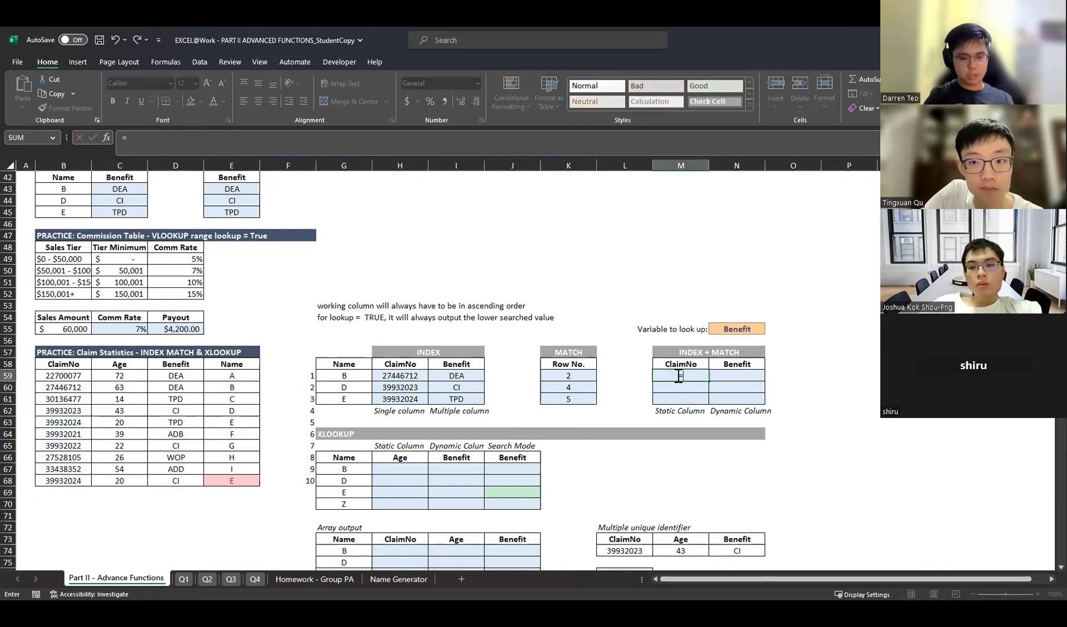
type("index(")
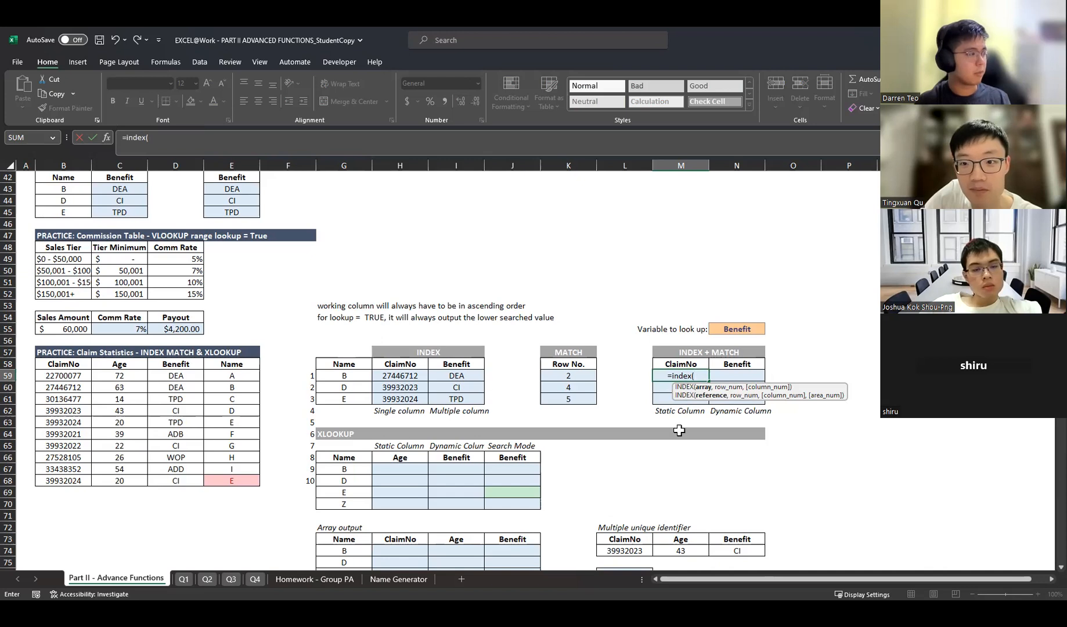
left_click(87, 377)
left_click(79, 476, "shift")
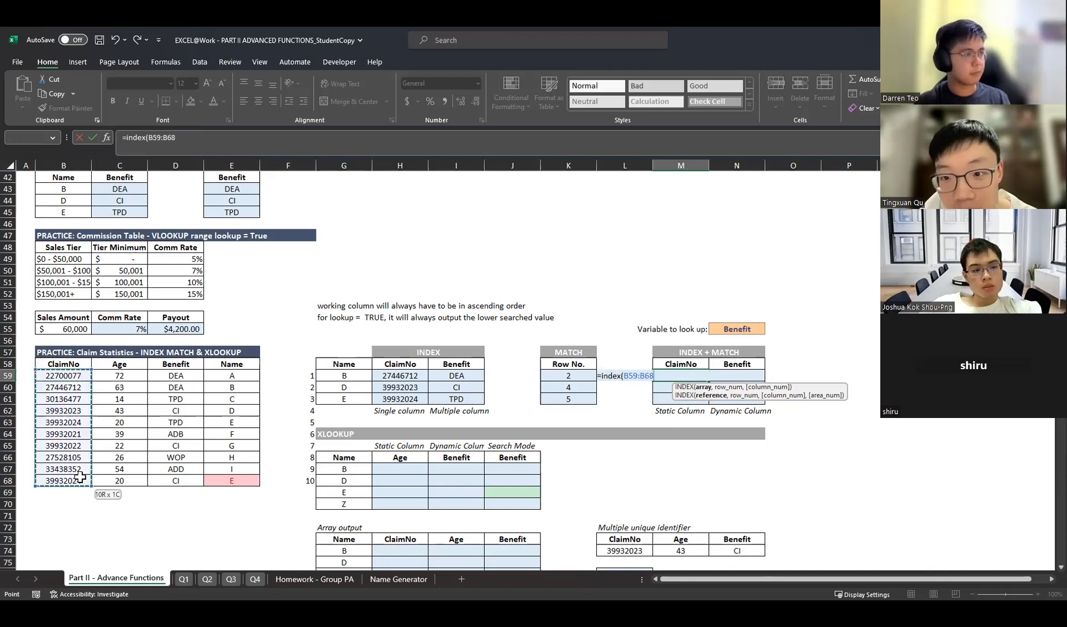
key("F4")
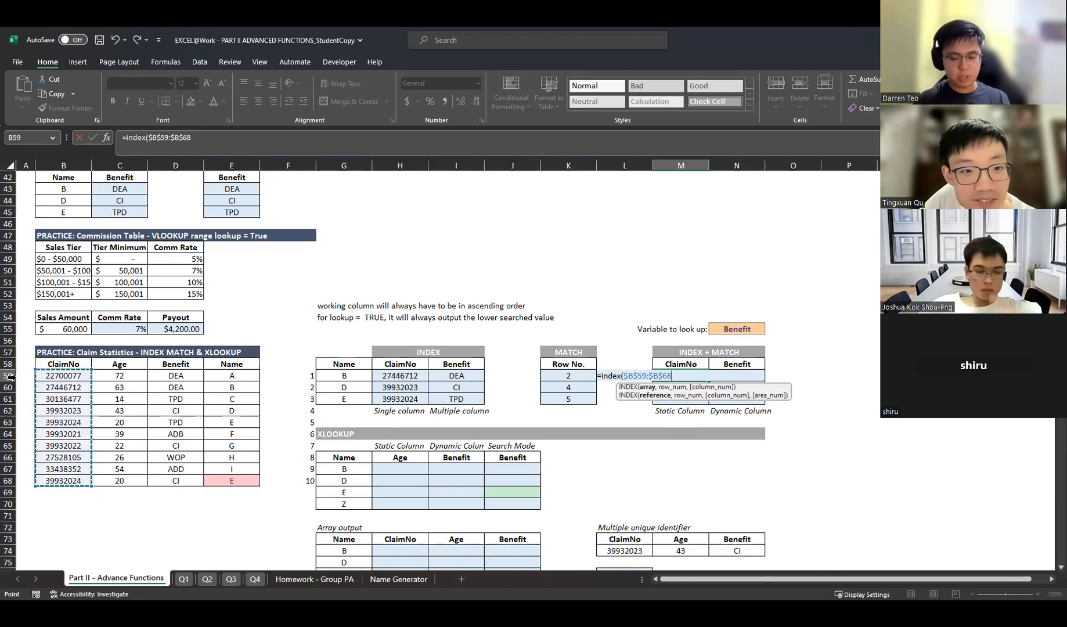
type(",")
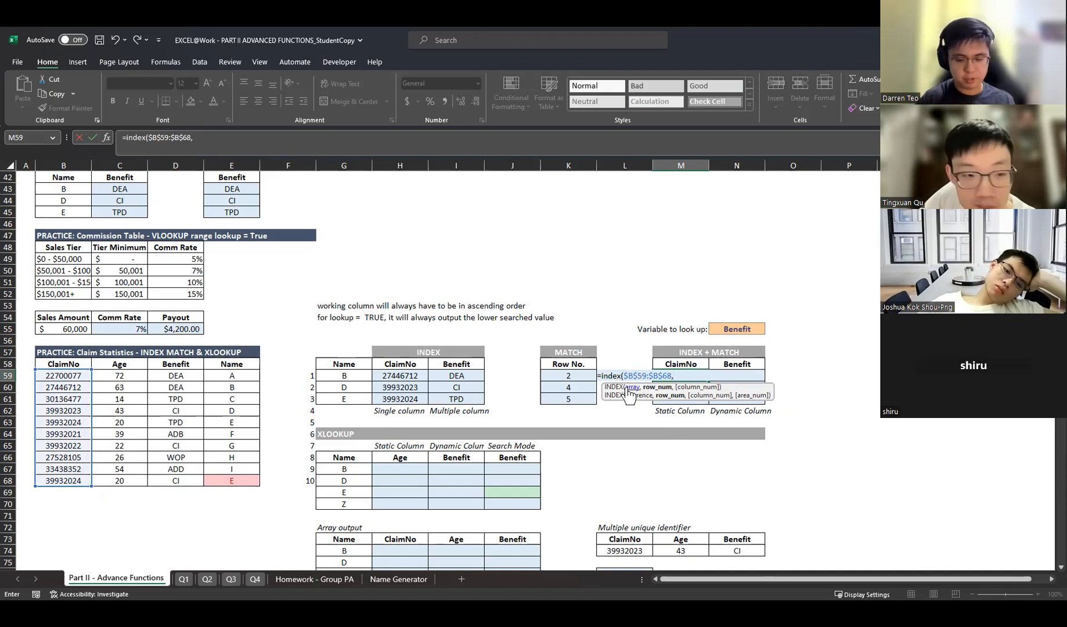
type("2")
key("ctrl+Return")
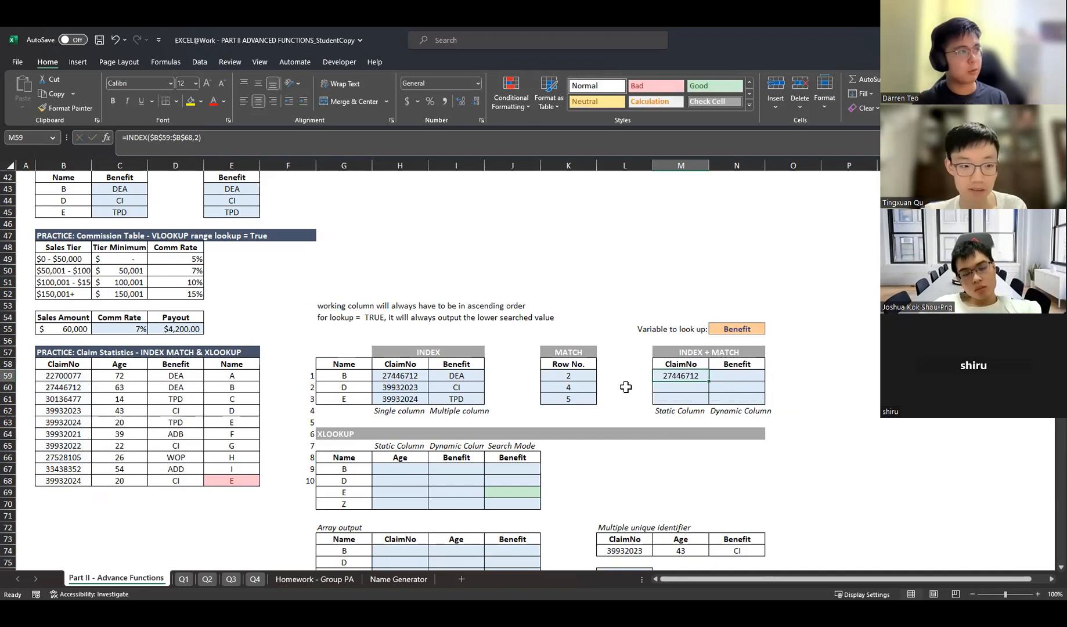
- Replace the fixed row number in M59's INDEX formula with MATCH($G59,$E$59:$E$68,0)
left_click(201, 143)
key("BackSpace")
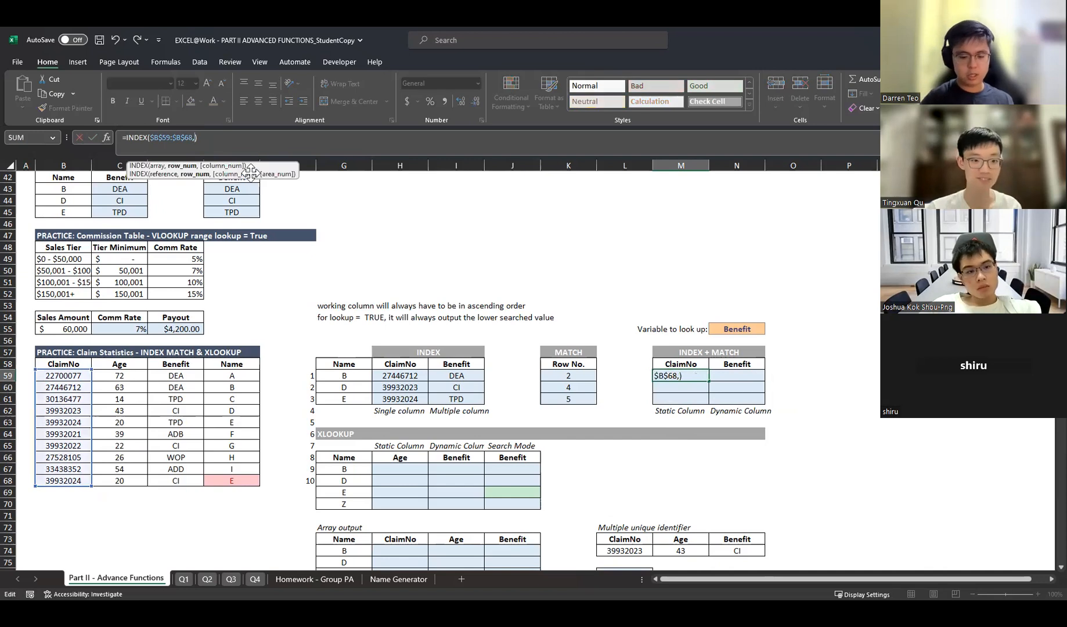
type("match(")
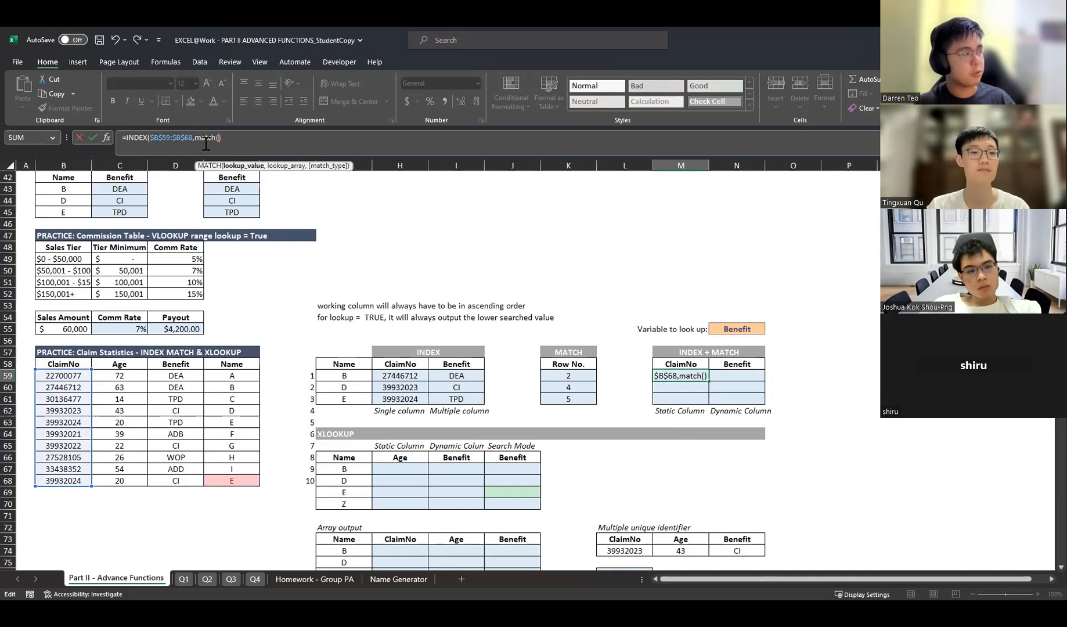
left_click(329, 376)
key("F4")
key("F4")
key("F4")
type(",")
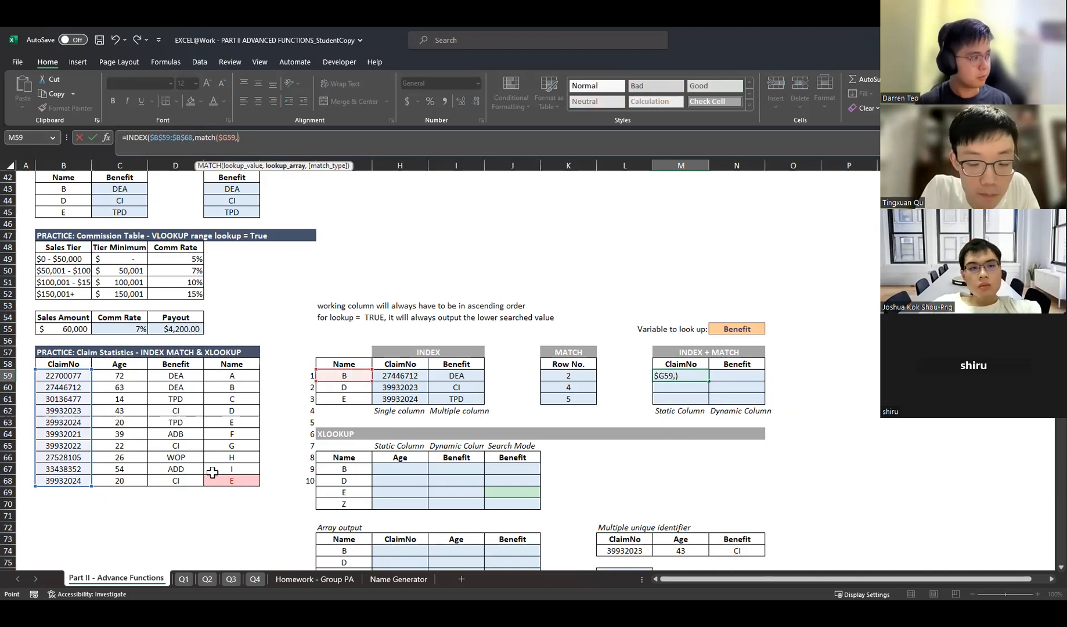
left_click_drag(213, 376, 212, 481)
key("F4")
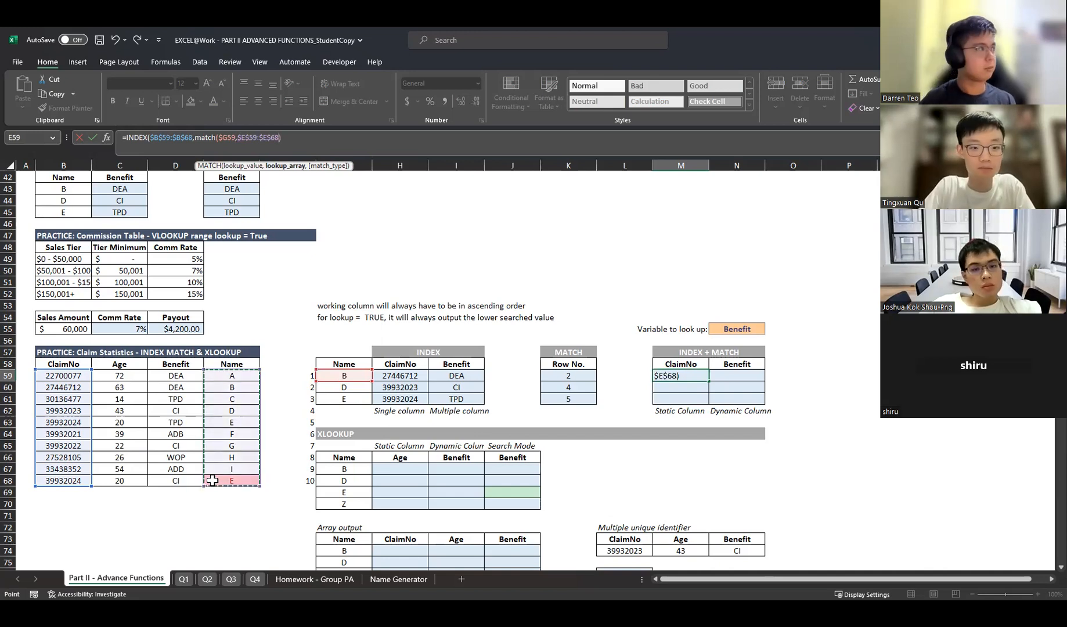
type(",0)")
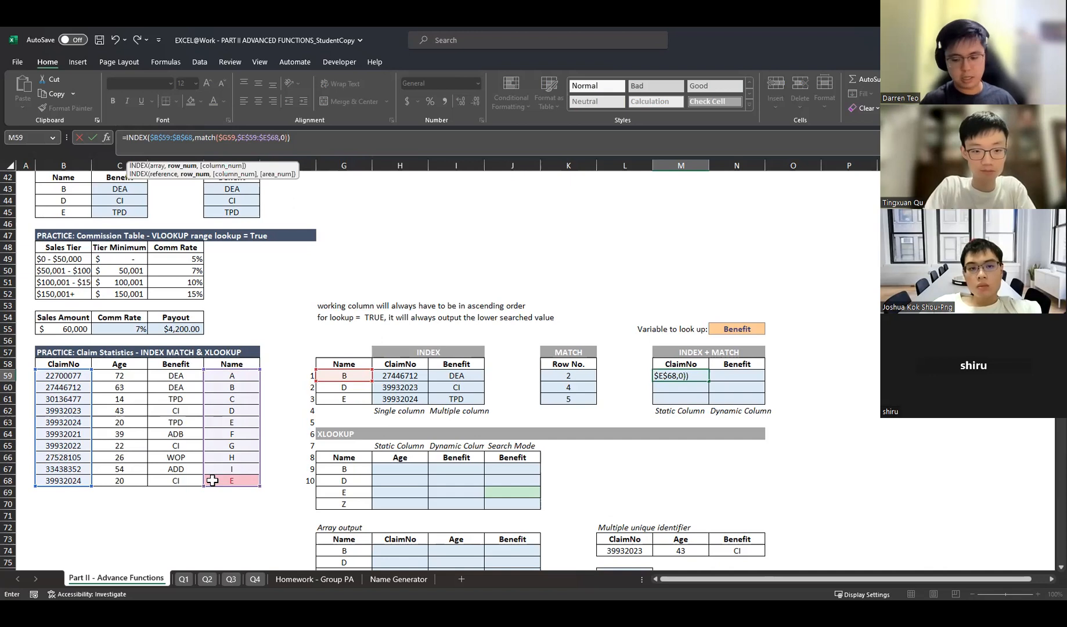
key("Return")
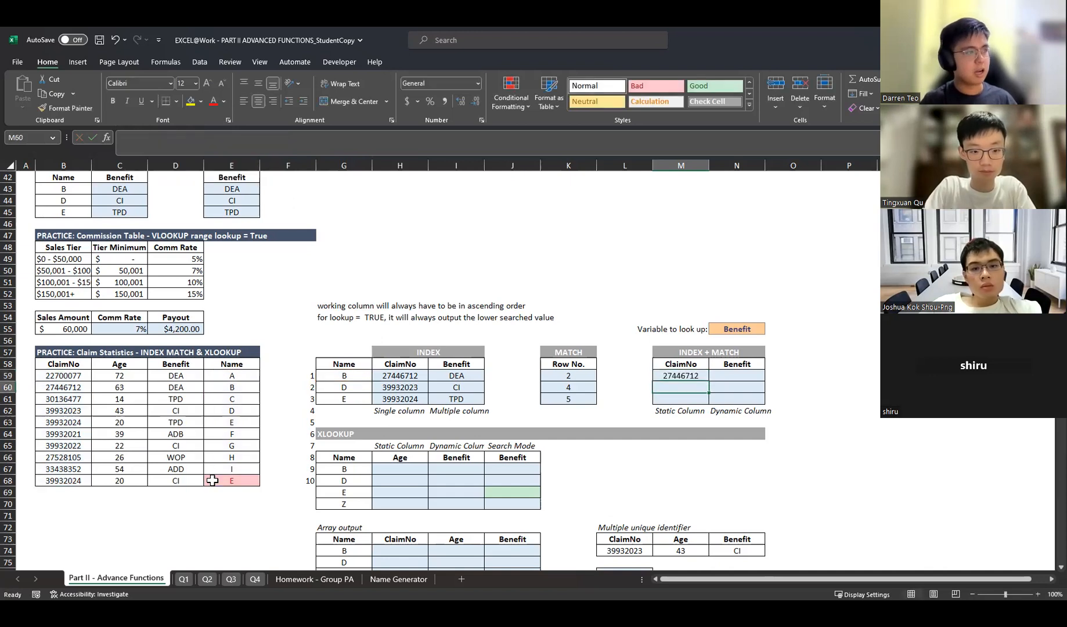
- Compare the M59 formula with the plain INDEX in H59, and copy M59 down to M61
left_click(665, 376)
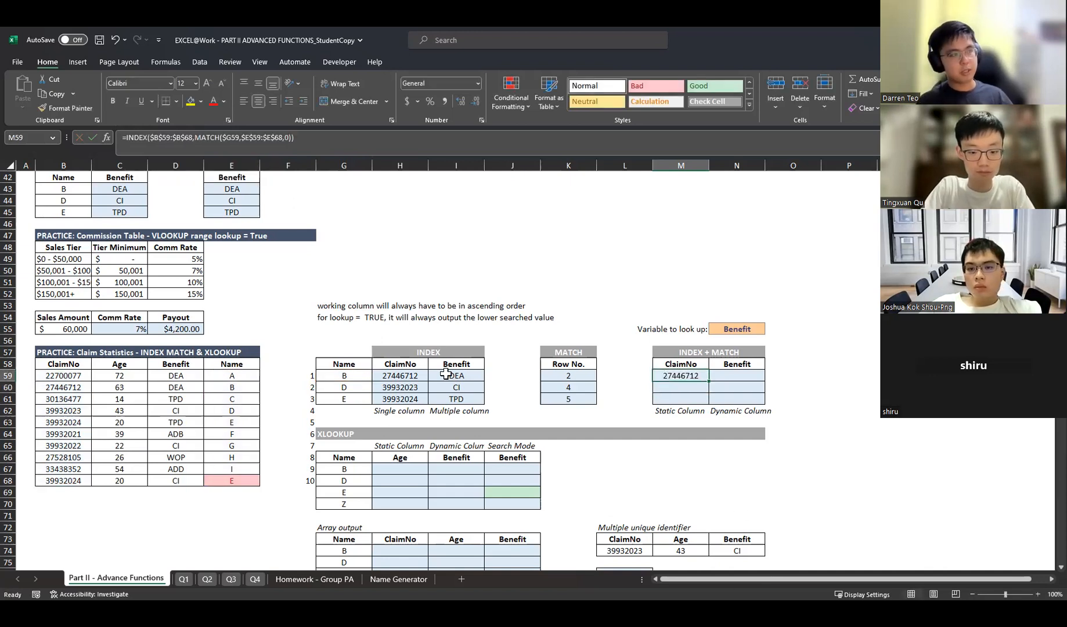
left_click(419, 376)
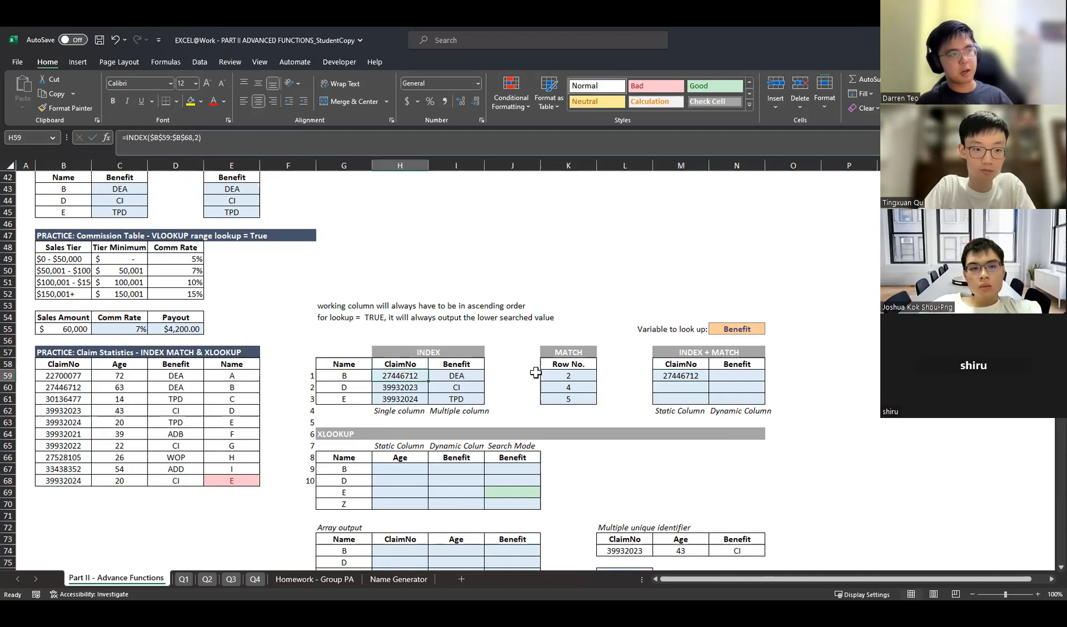
left_click(674, 376)
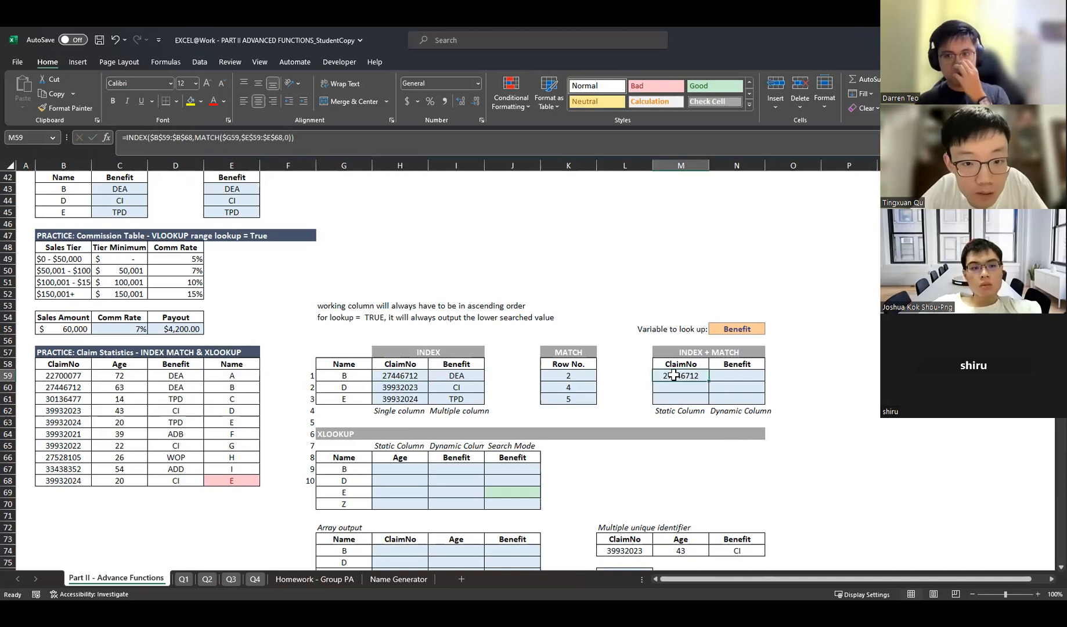
left_click_drag(709, 381, 711, 402)
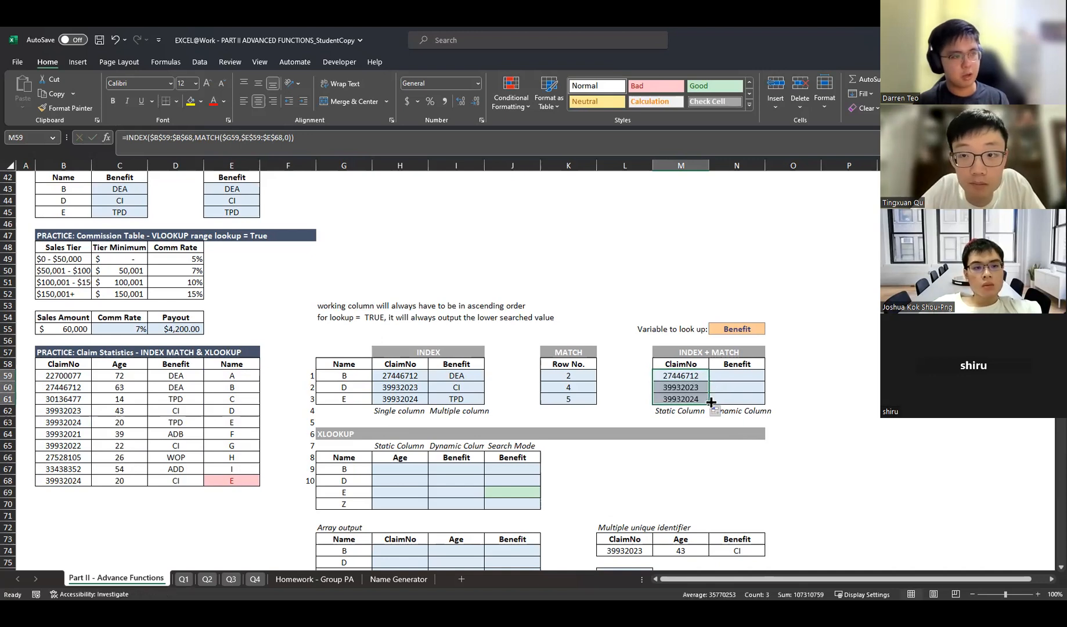
- Compare the INDEX + MATCH formulas in M59 and M60 with the hard-coded INDEX formulas in H60 and H61
left_click(665, 387)
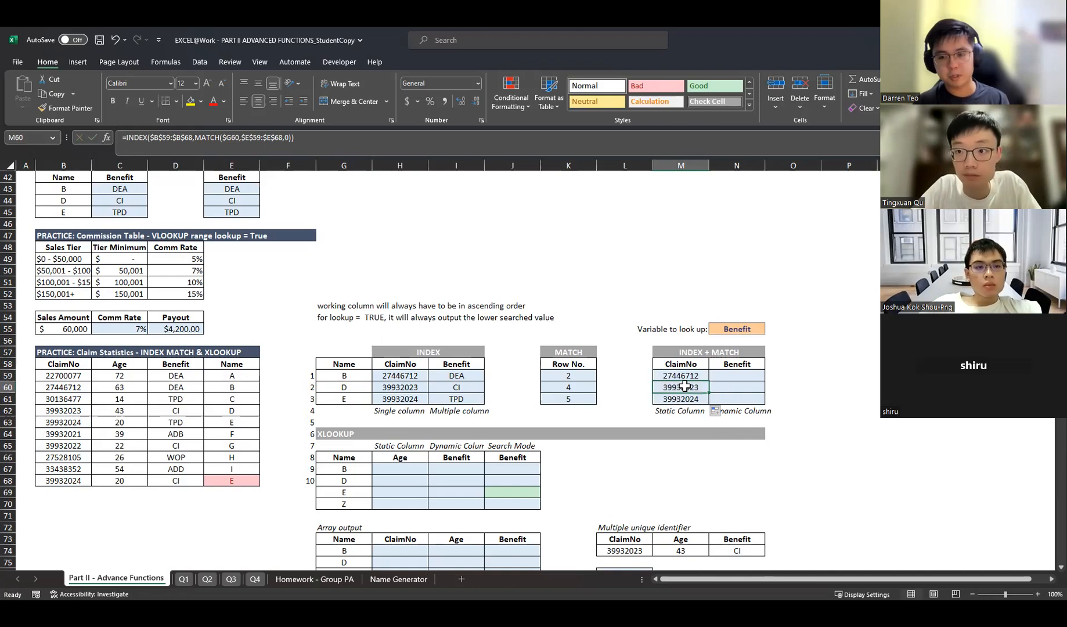
left_click(409, 387)
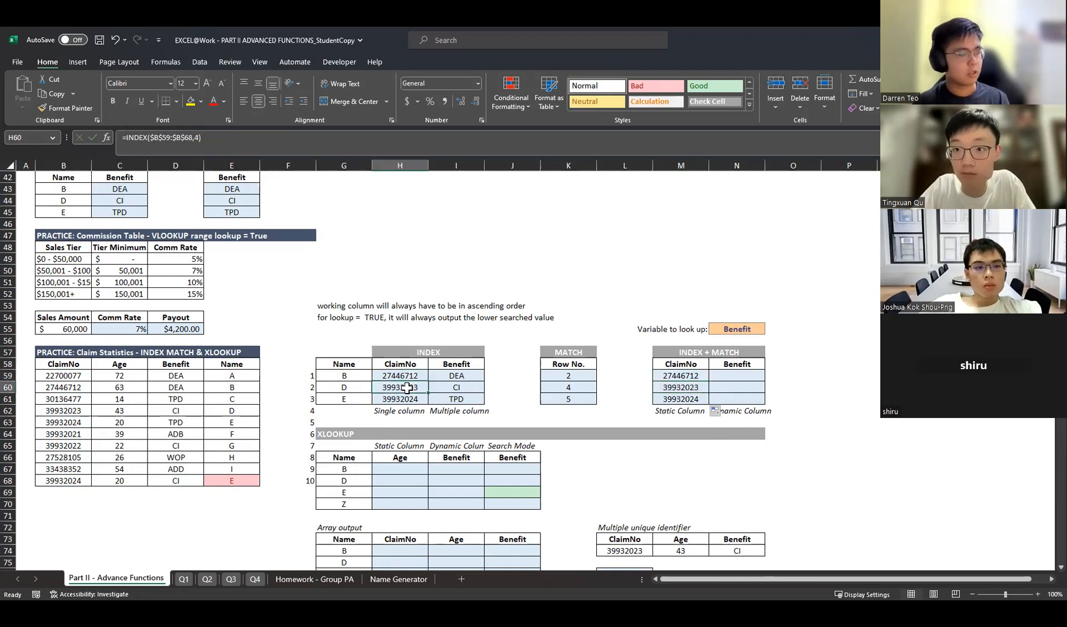
left_click(409, 399)
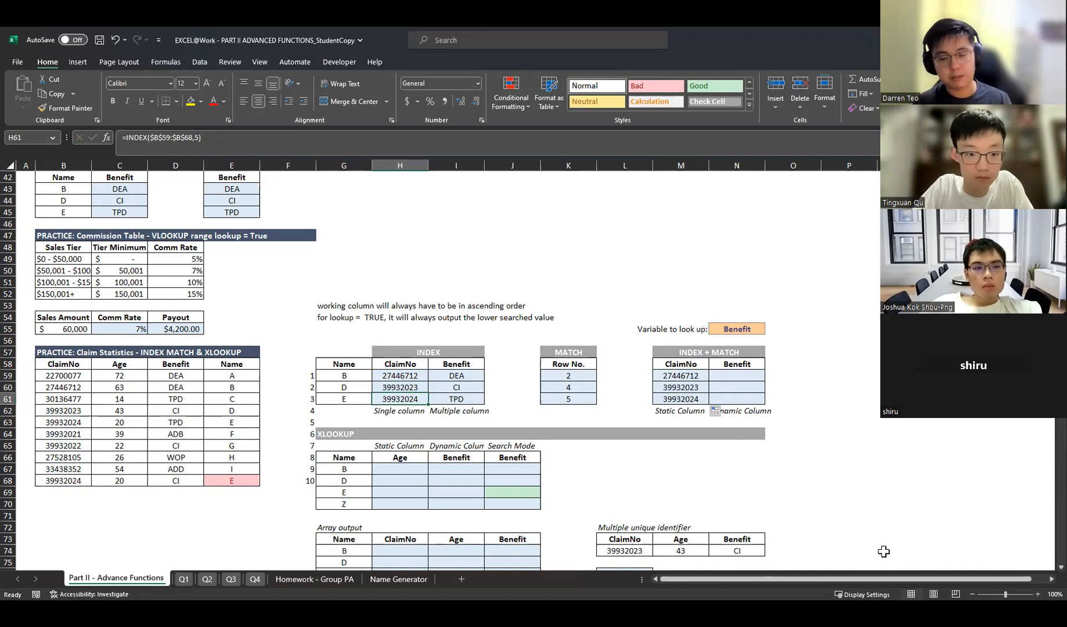
left_click(661, 375)
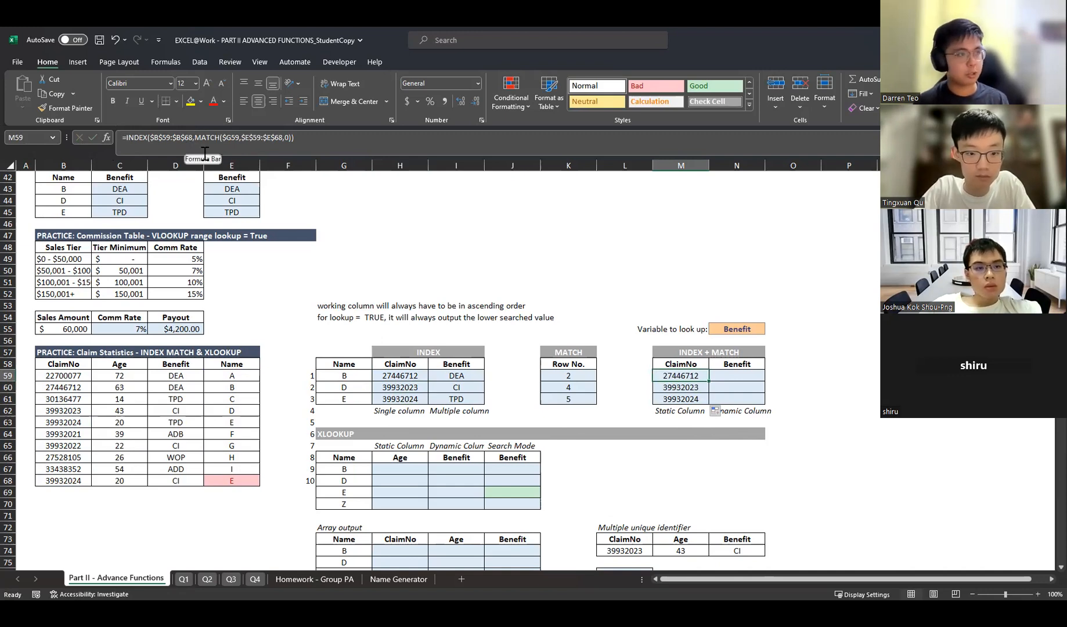
left_click(685, 306)
type("=")
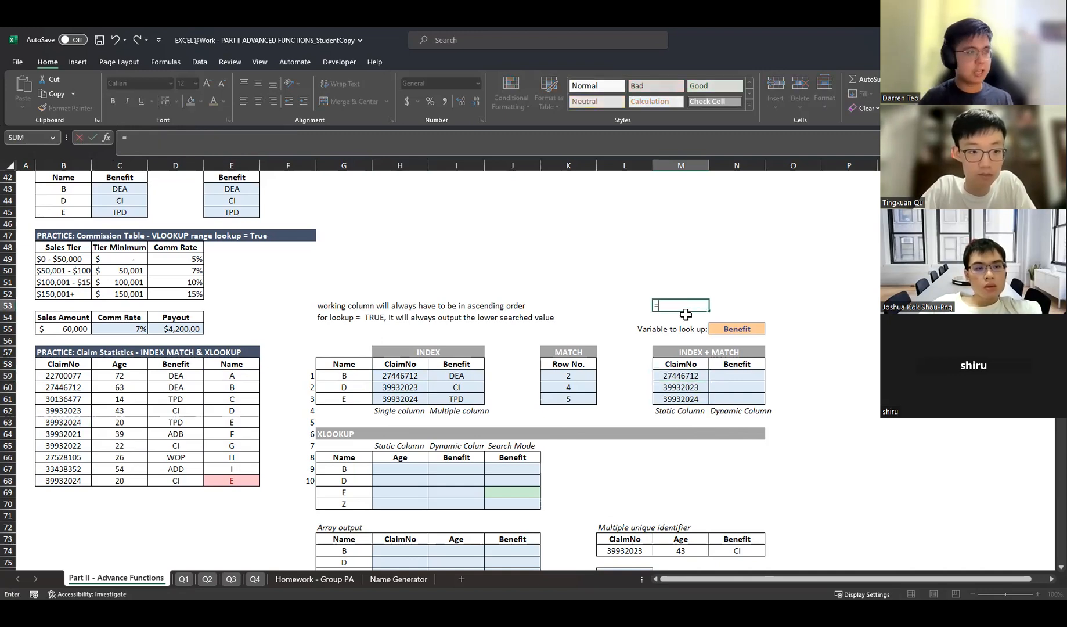
type("INDEX(")
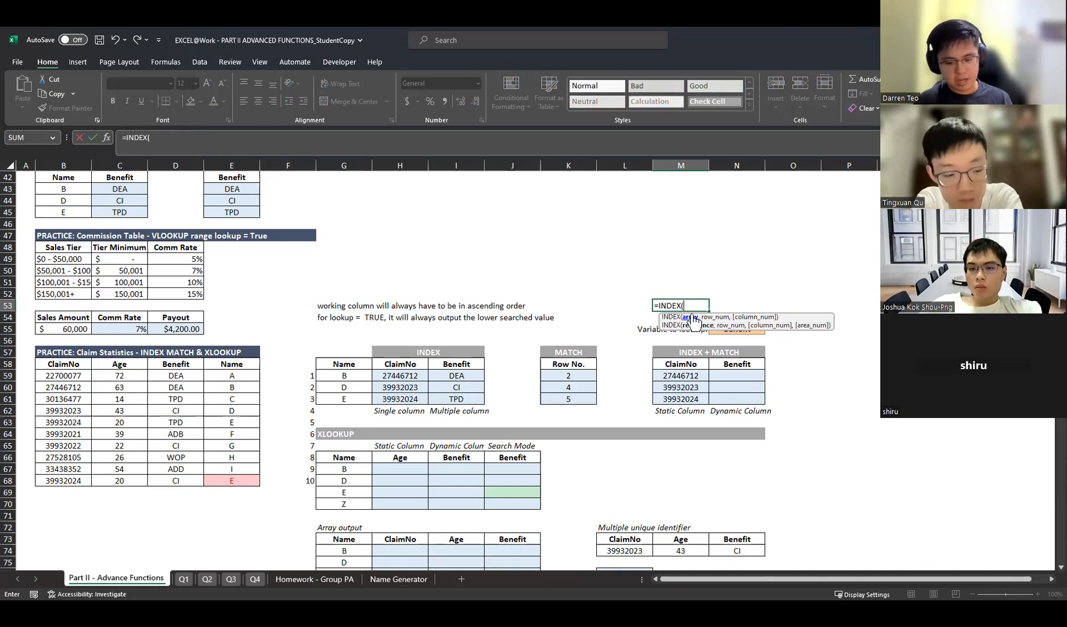
type(",")
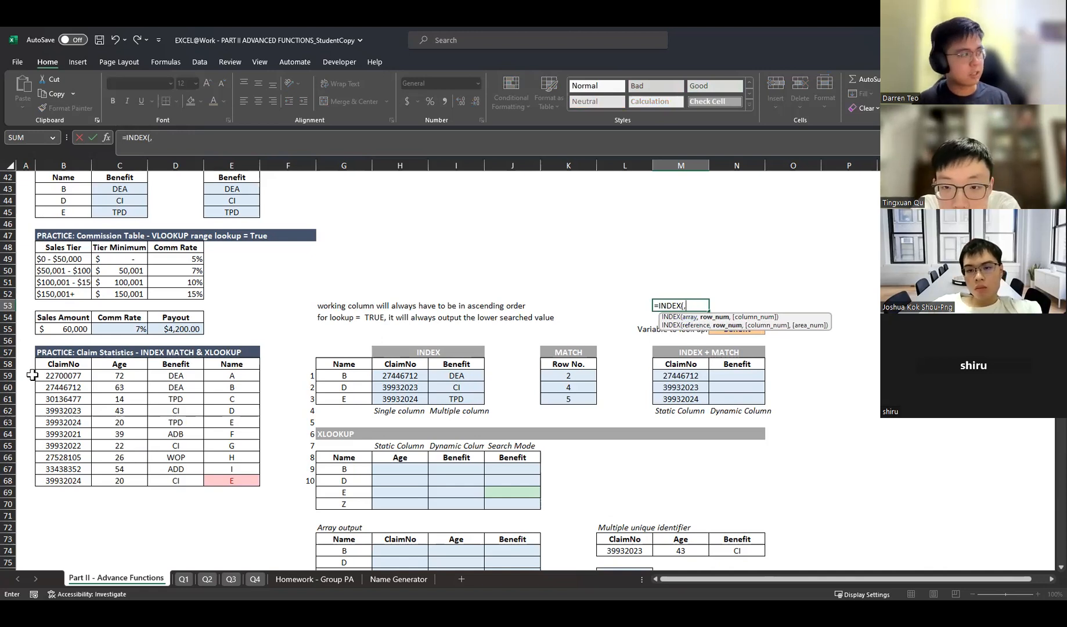
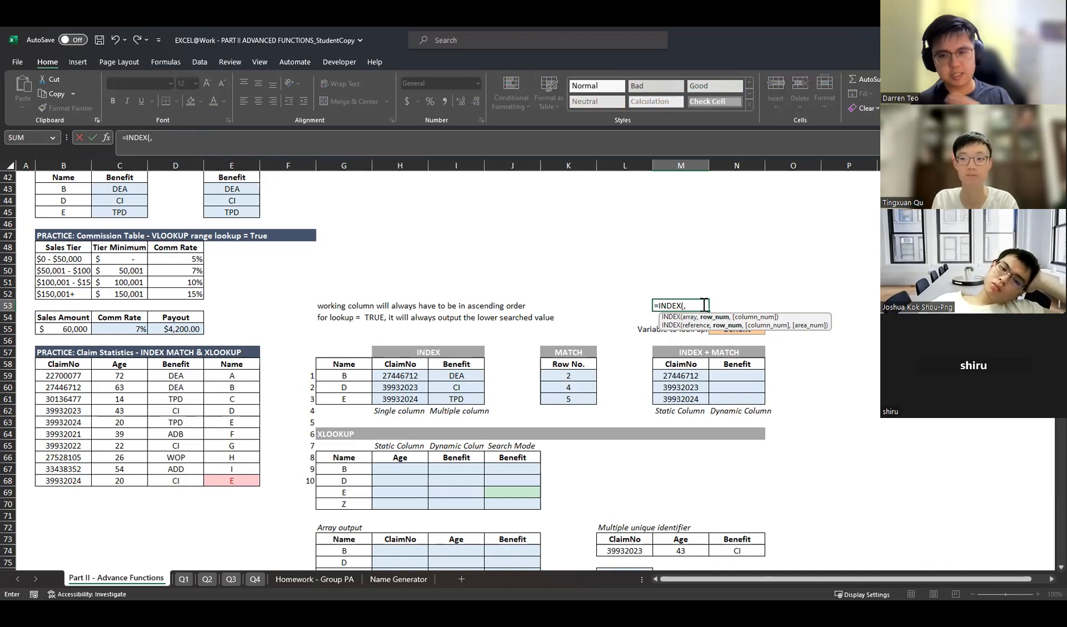
key("Escape")
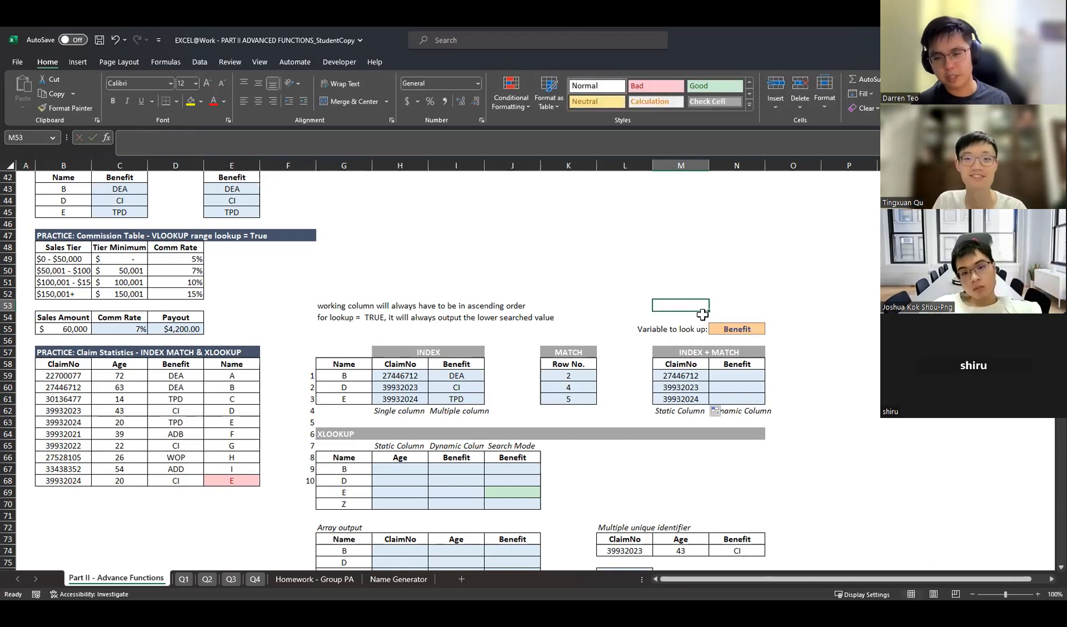
- Inspect the ranges referenced by the M59 formula and the cell reference behind the N58 column header
left_click(738, 373)
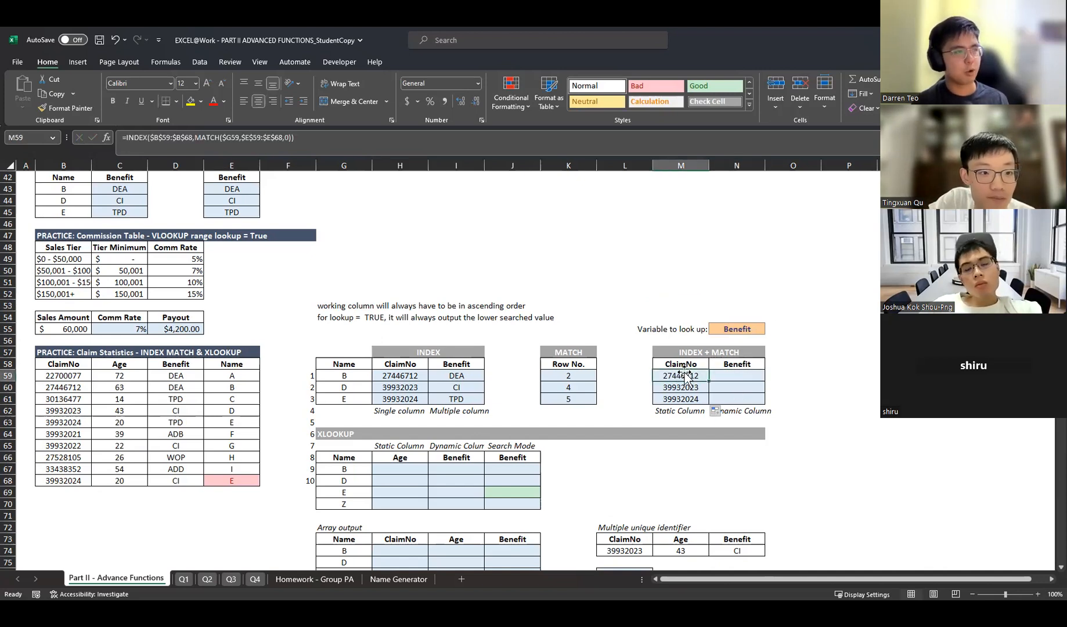
left_click(315, 147)
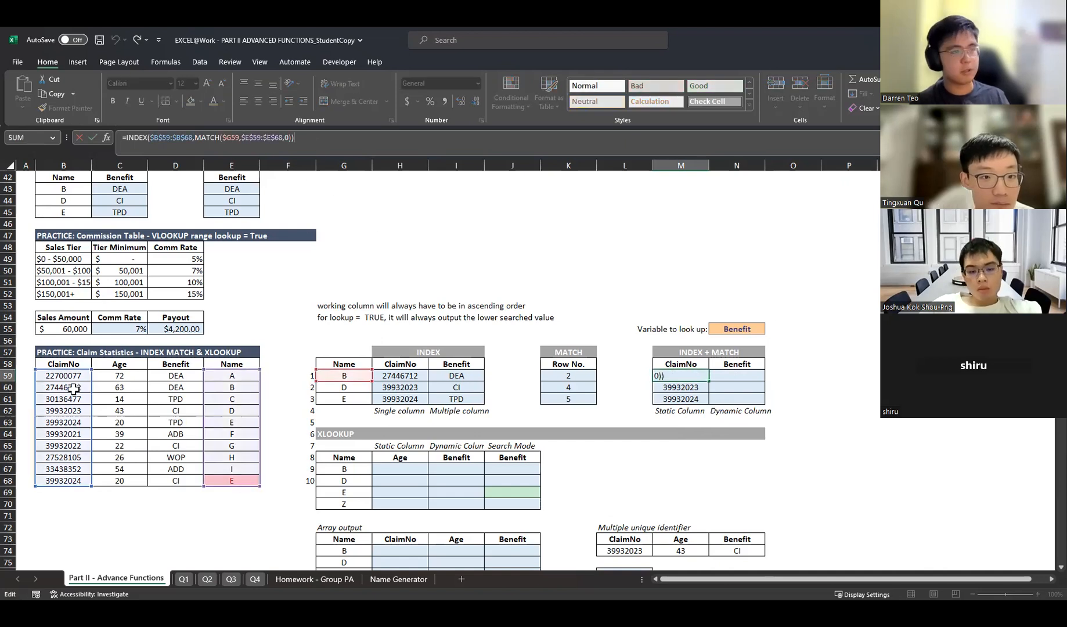
key("Escape")
left_click(727, 363)
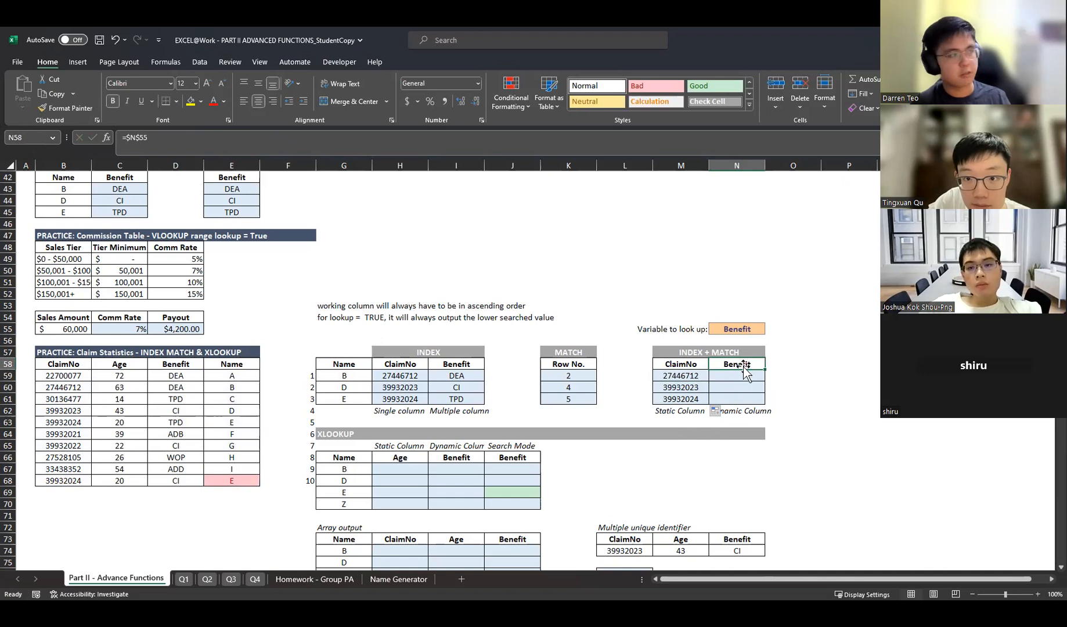
- Set the variable to look up in N55 to Age and check the dynamic column header in N58
left_click(734, 330)
type("Age")
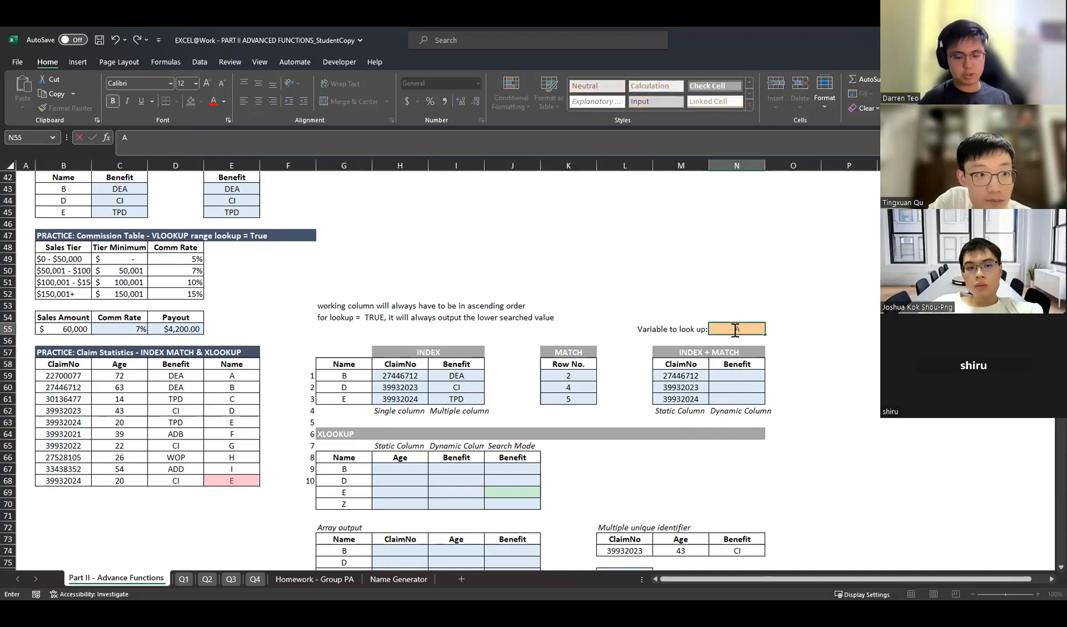
key("Return")
key("Down")
key("Down")
key("Down")
key("Down")
key("Up")
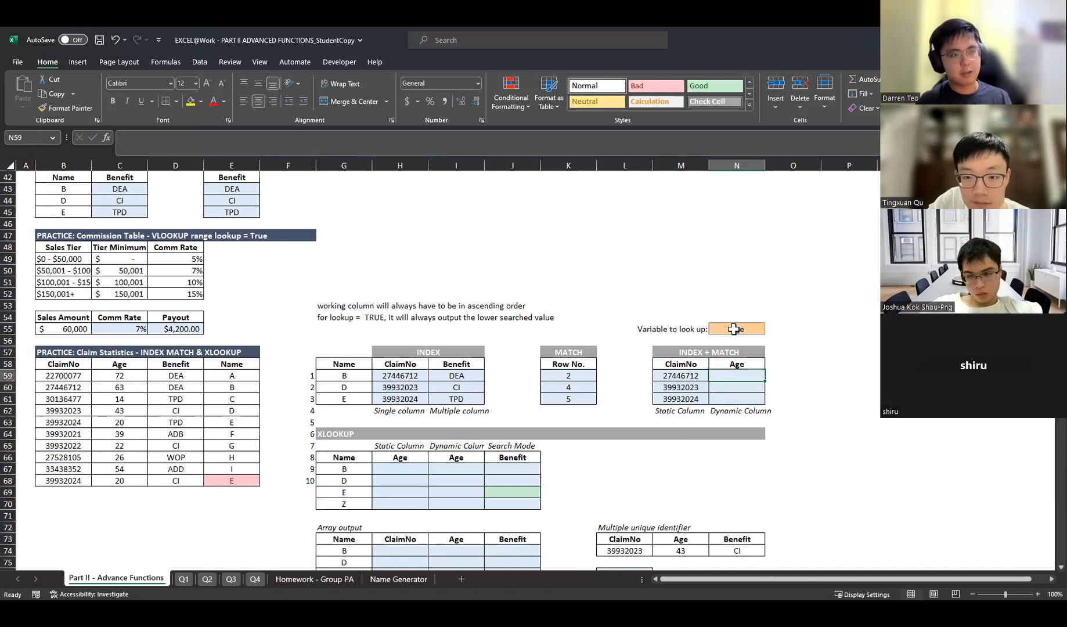
- Set the variable to look up in N55 back to Benefit
left_click(734, 329)
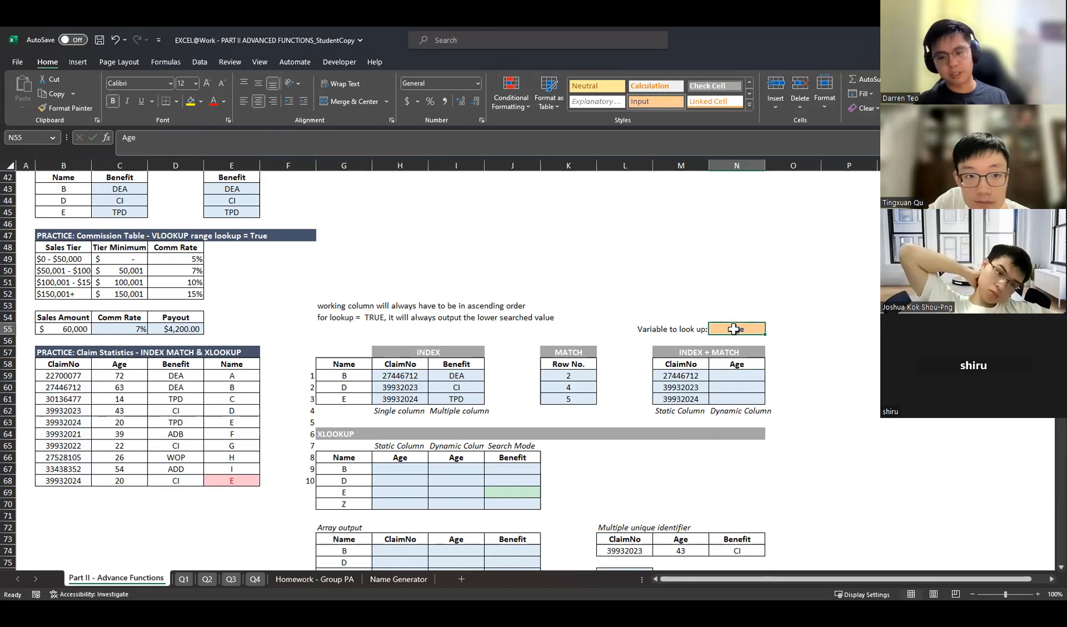
type("Benefit")
key("Return")
- Start an INDEX formula in N59, the first dynamic column cell, with B59:D68 as its array
key("Down")
key("Down")
key("Down")
type("=")
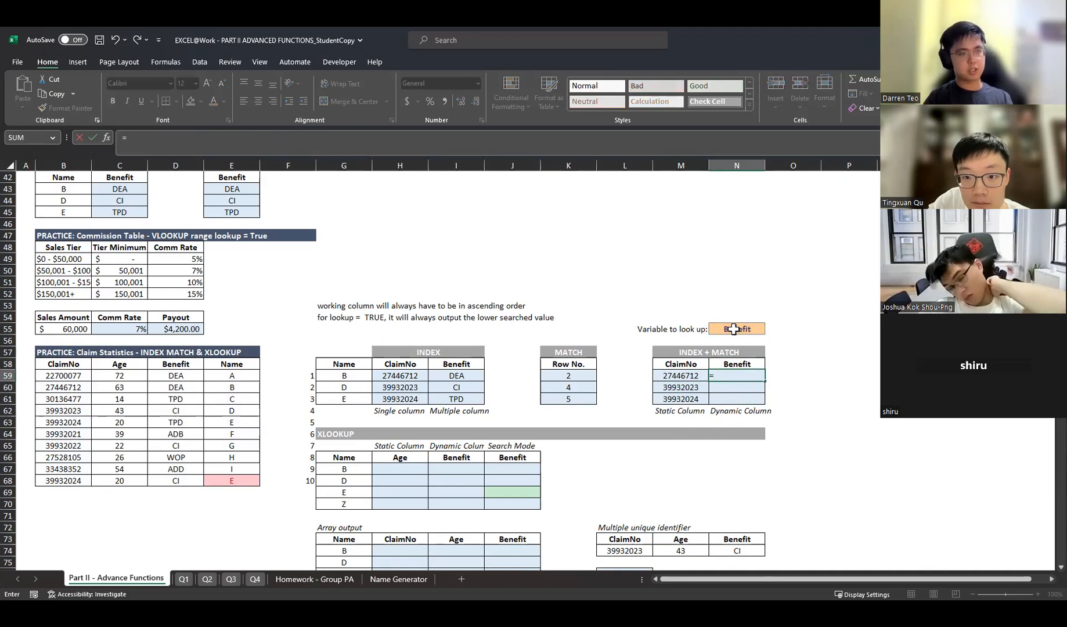
type("index(")
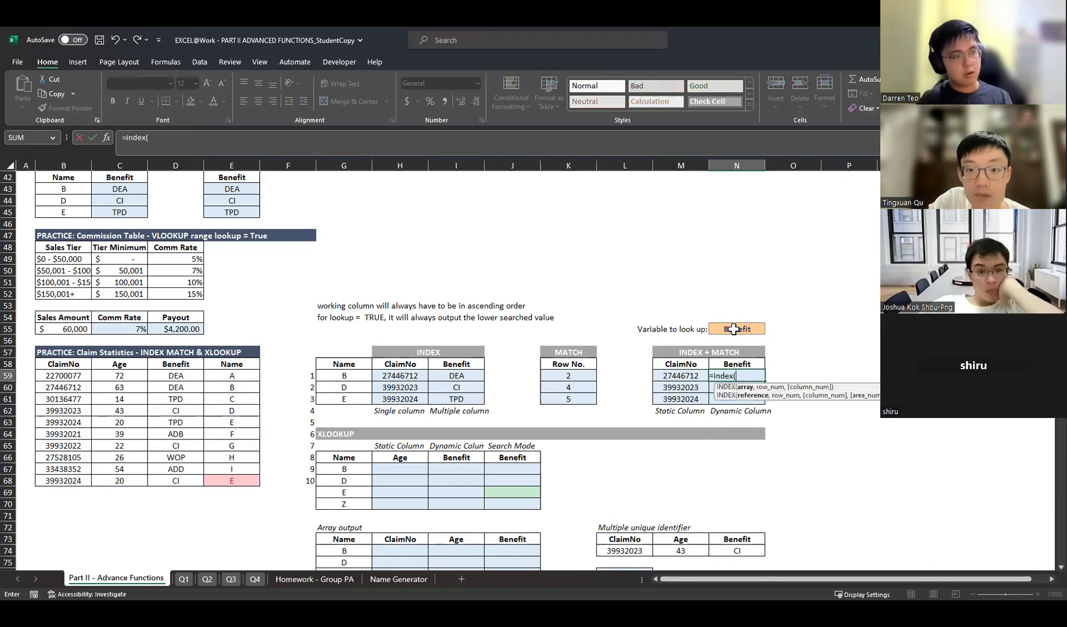
left_click(72, 381)
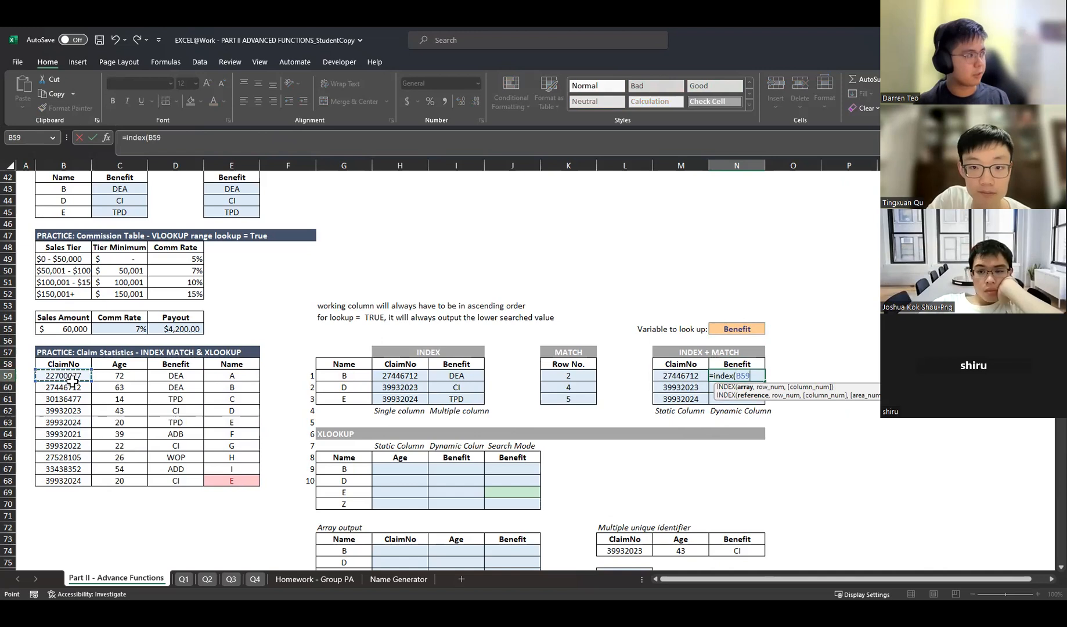
left_click(164, 474, "shift")
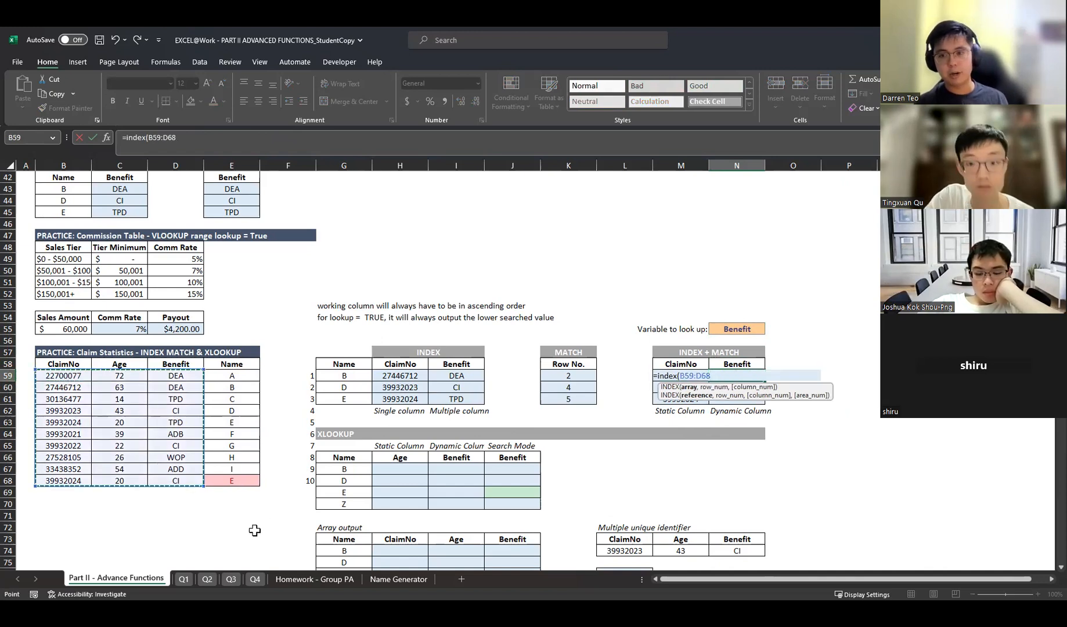
- Make the INDEX array in N59 absolute as $B$59:$D$68 and proceed to the row argument
left_click(191, 150)
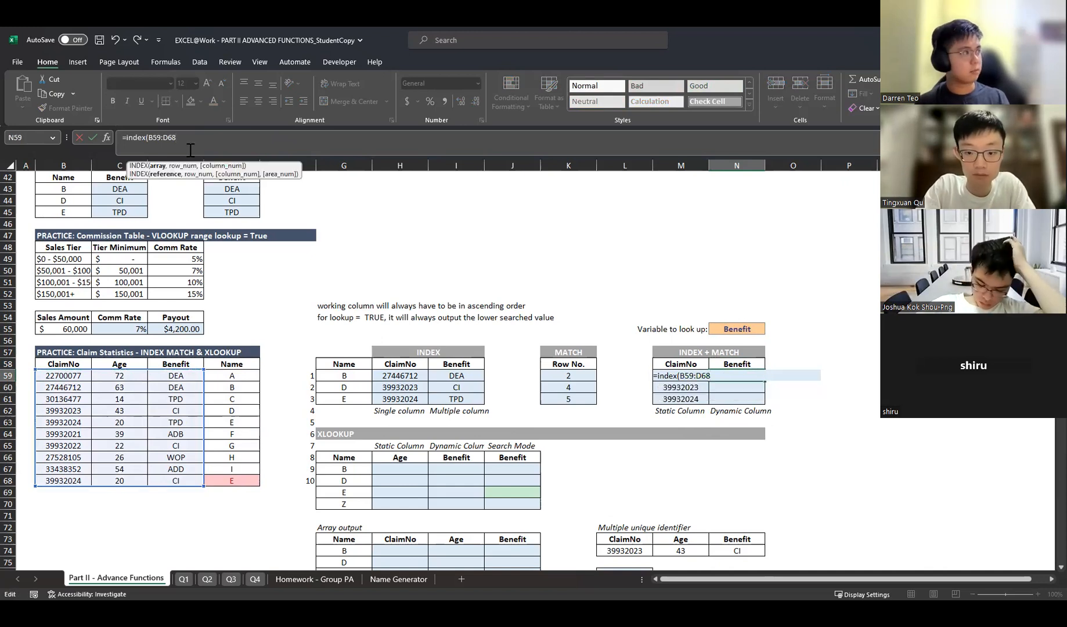
key("F4")
type("m,")
key("BackSpace")
key("BackSpace")
type(",")
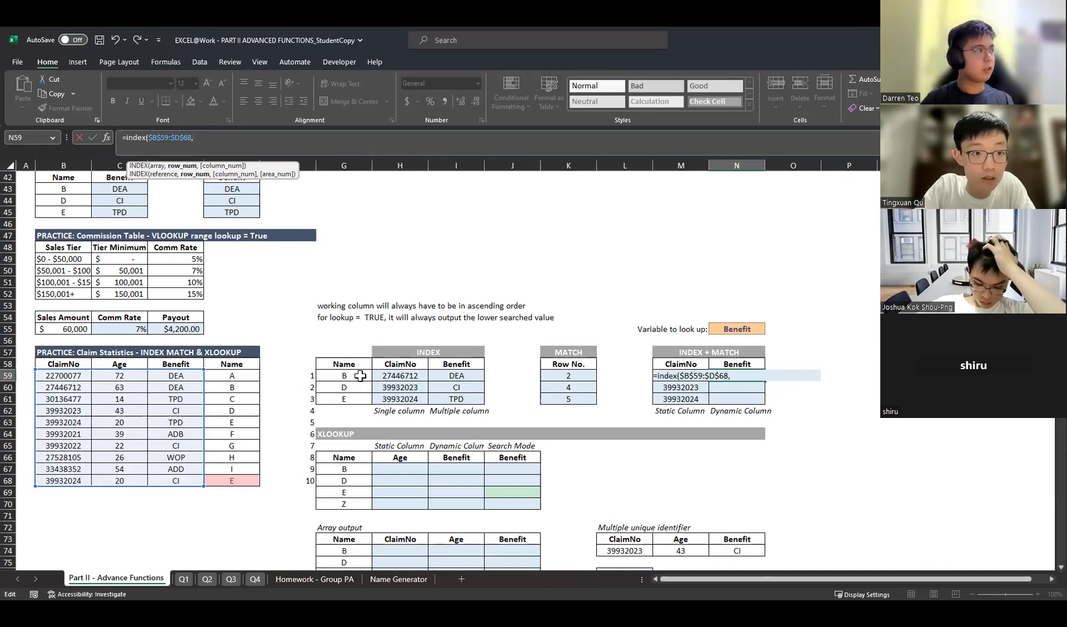
- Add MATCH($G59,$E$59:$E$68,0) as the row argument of the INDEX formula in N59
type("match(")
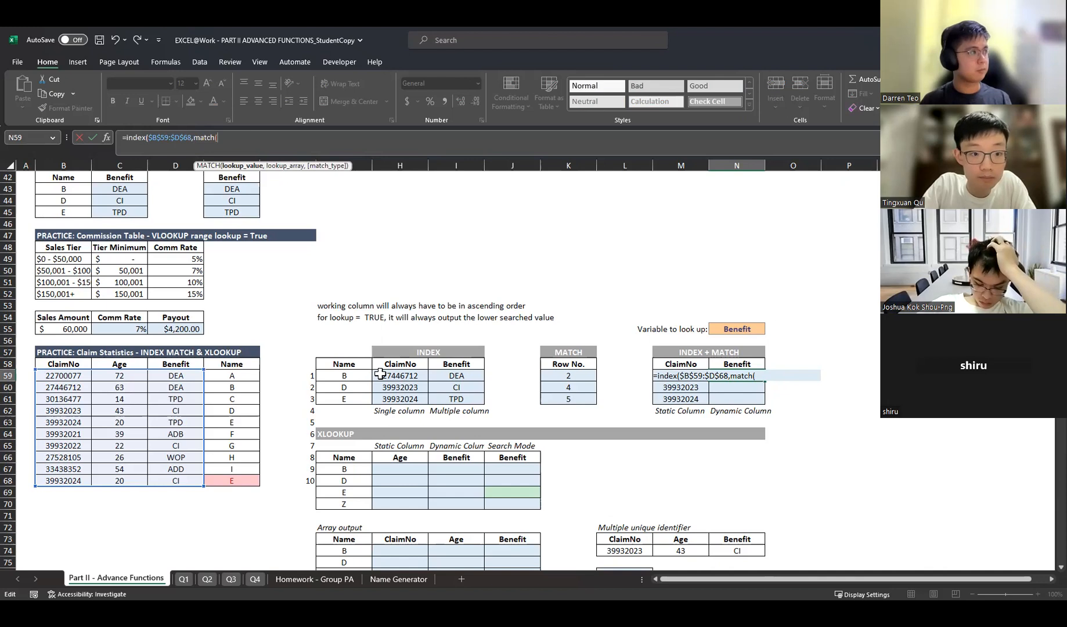
left_click(352, 376)
key("F4")
key("F4")
key("F4")
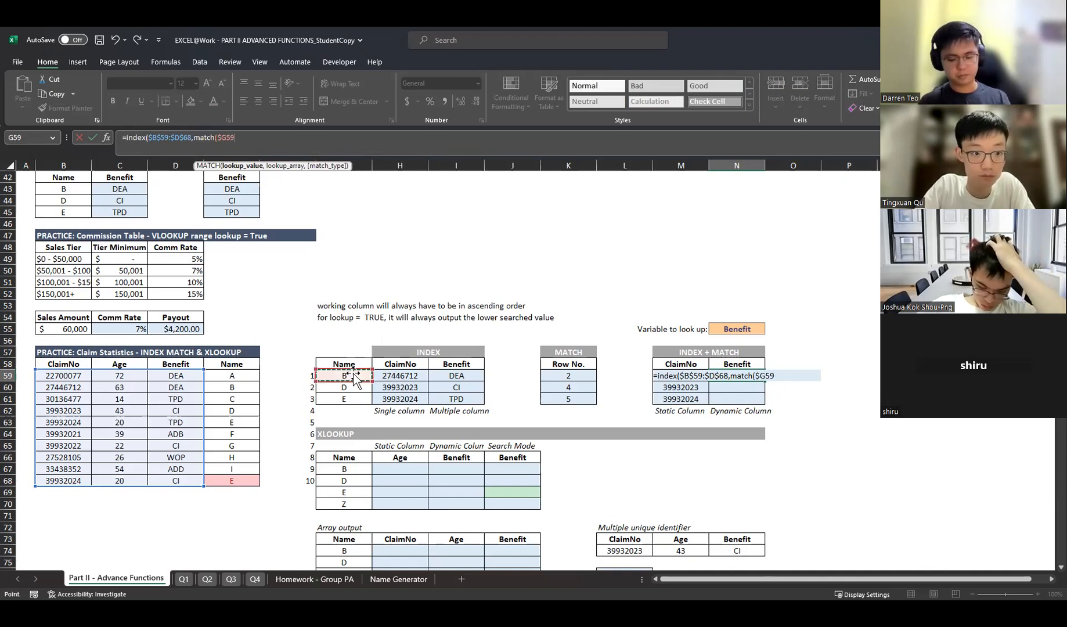
type(",")
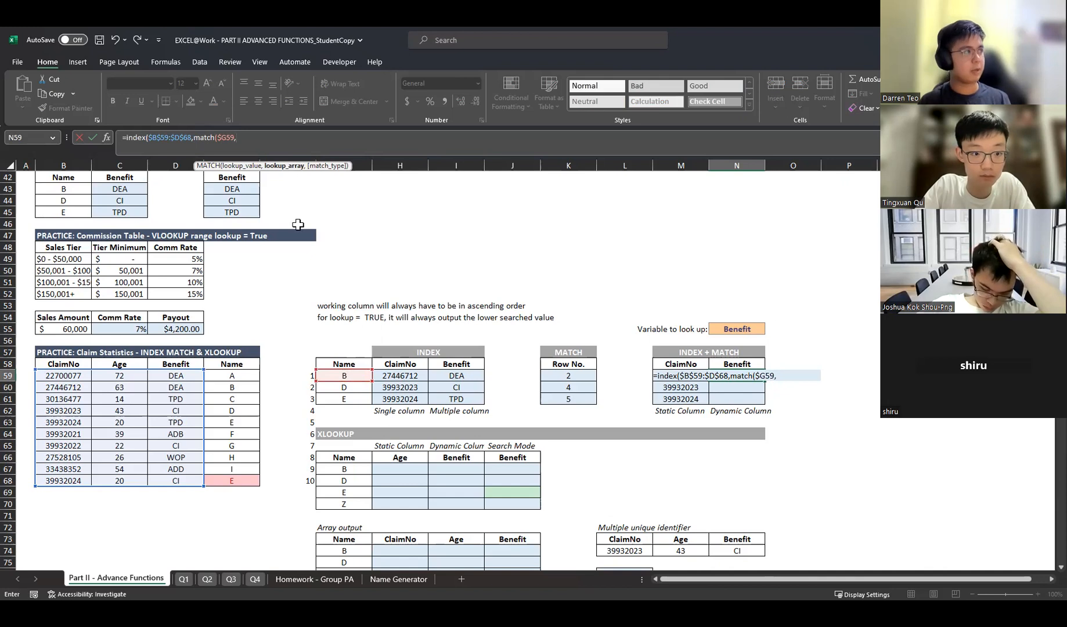
left_click(230, 377)
left_click(233, 480, "shift")
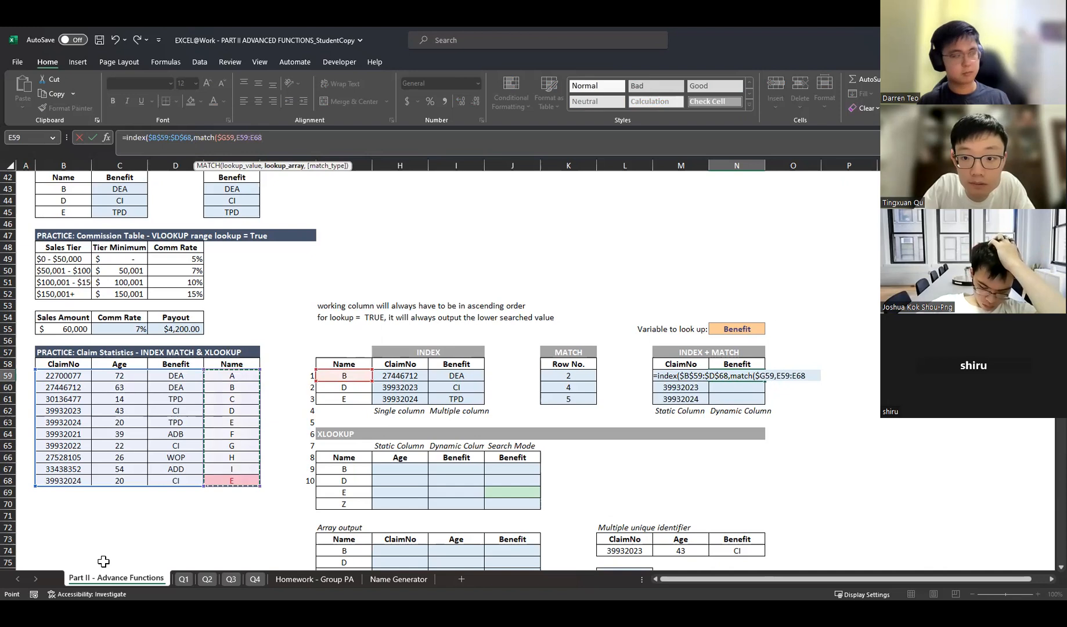
key("F4")
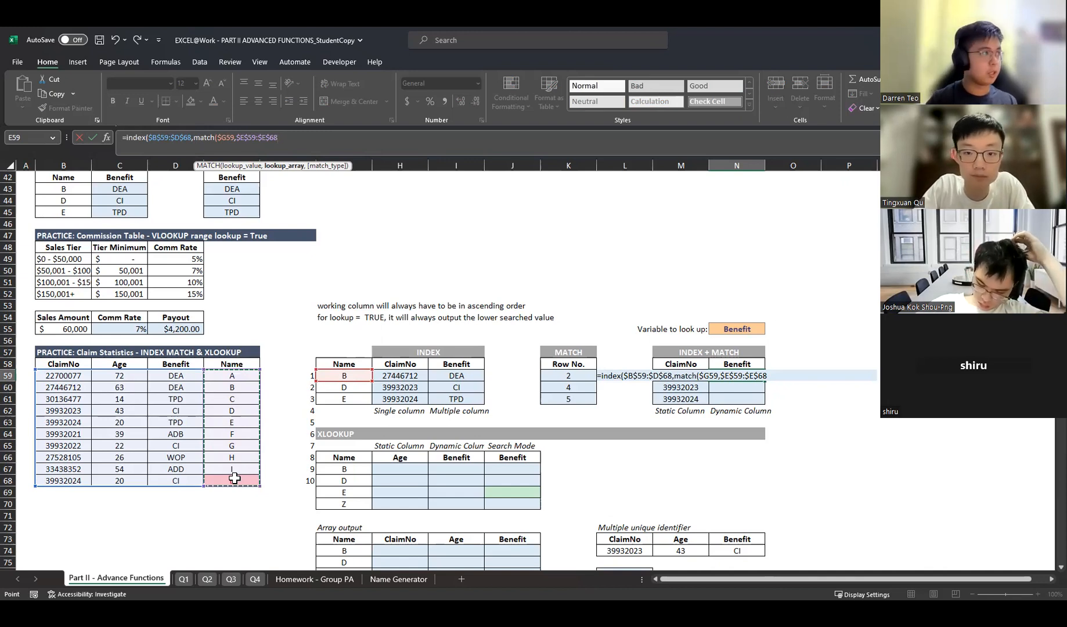
type(",0)")
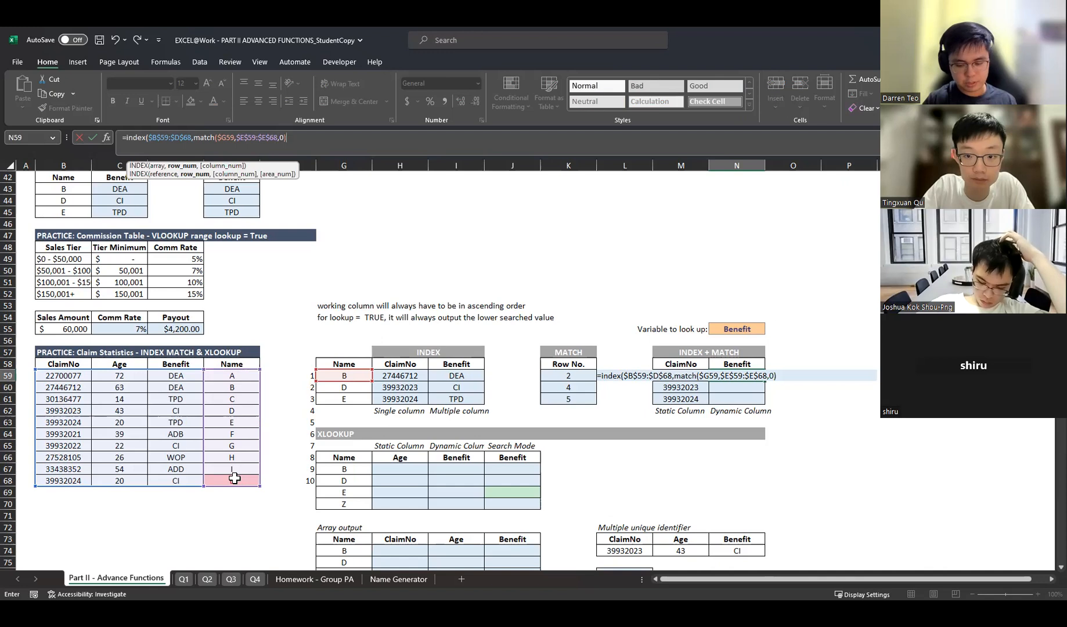
type(",")
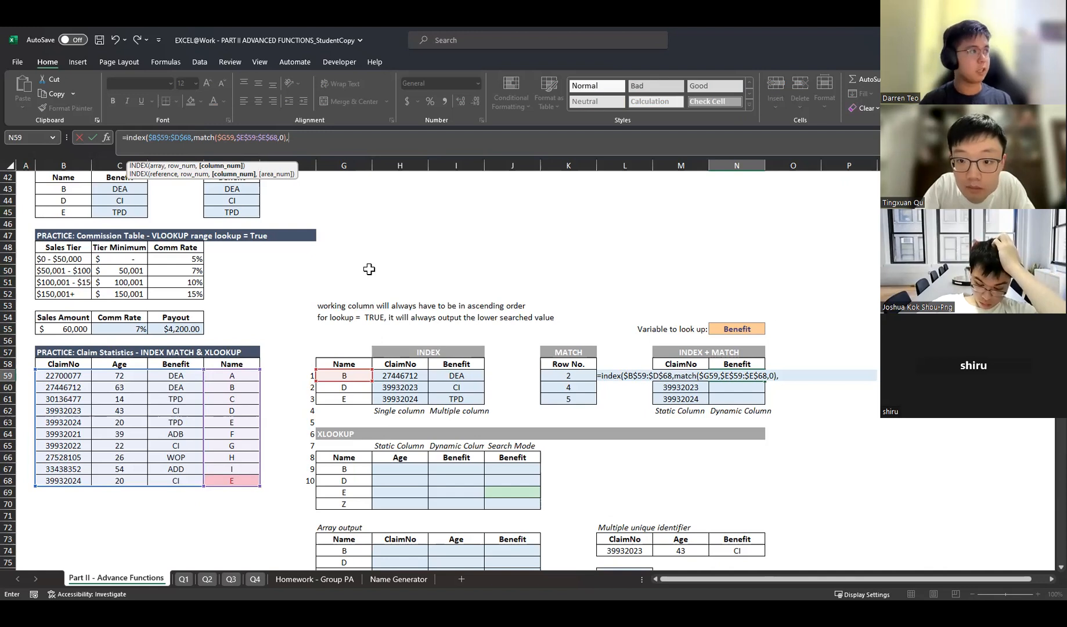
- Complete the N59 formula with MATCH($N$58,$B$58:$D$58,0) as the column argument and commit it
type("match(")
left_click(728, 364)
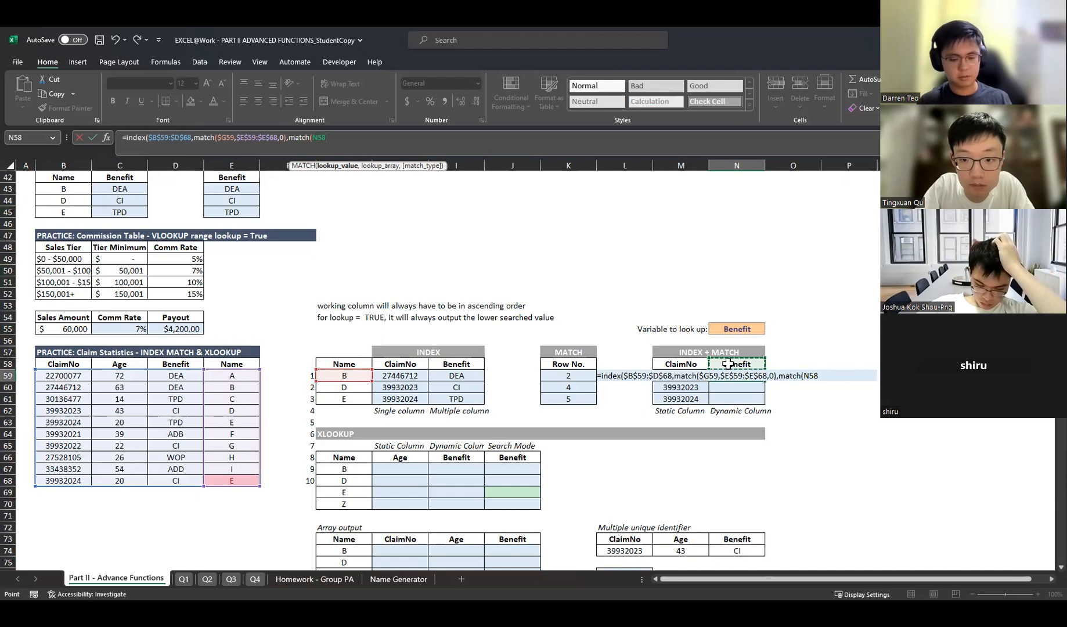
key("F4")
type(",")
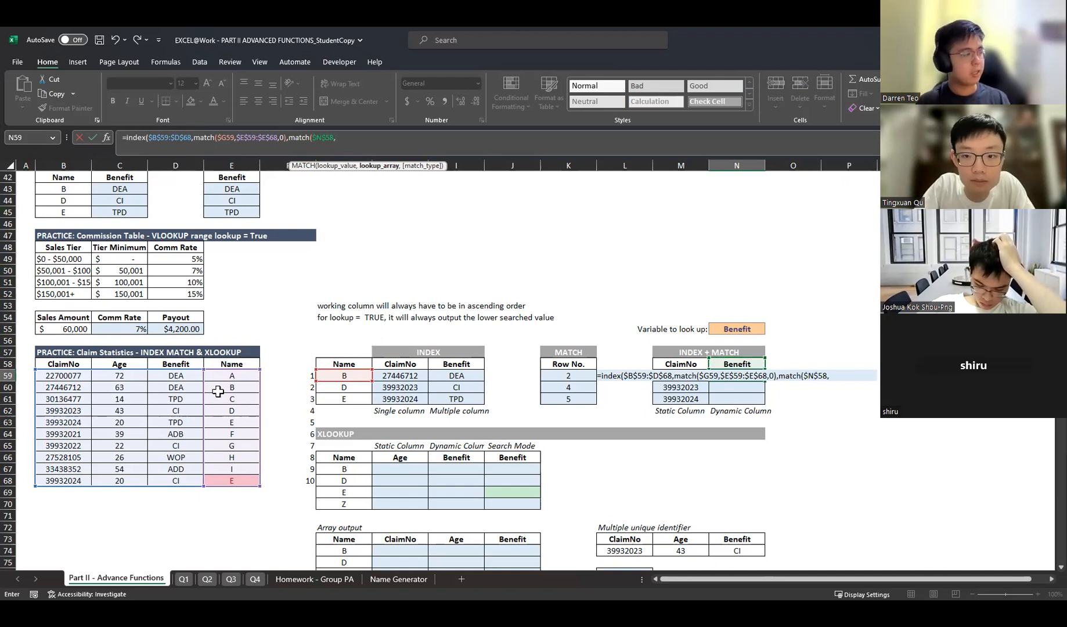
left_click(51, 364)
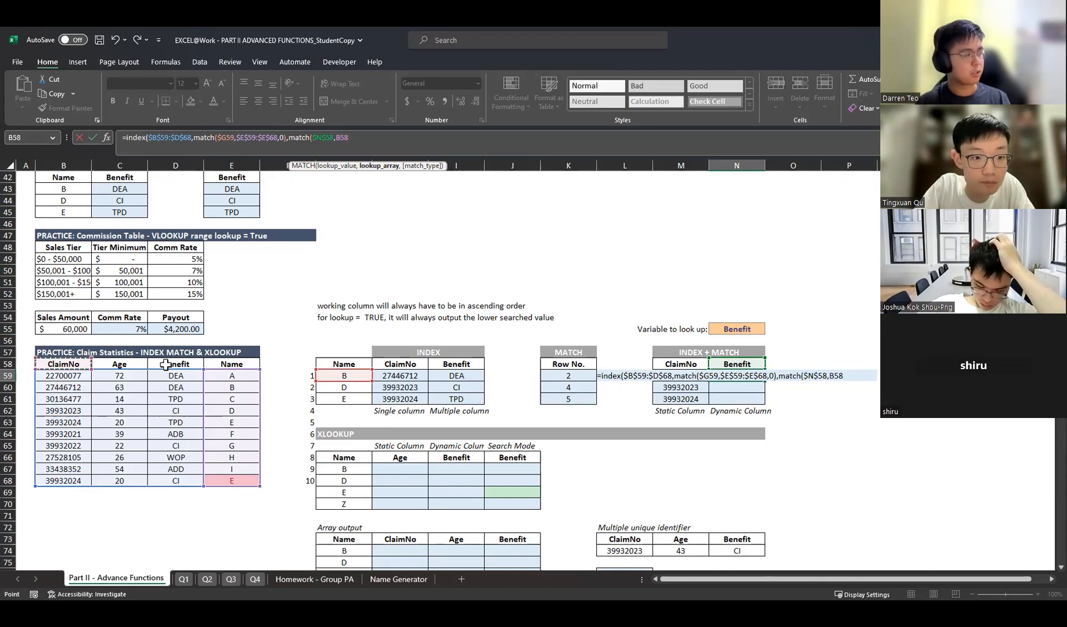
left_click_drag(76, 366, 150, 364)
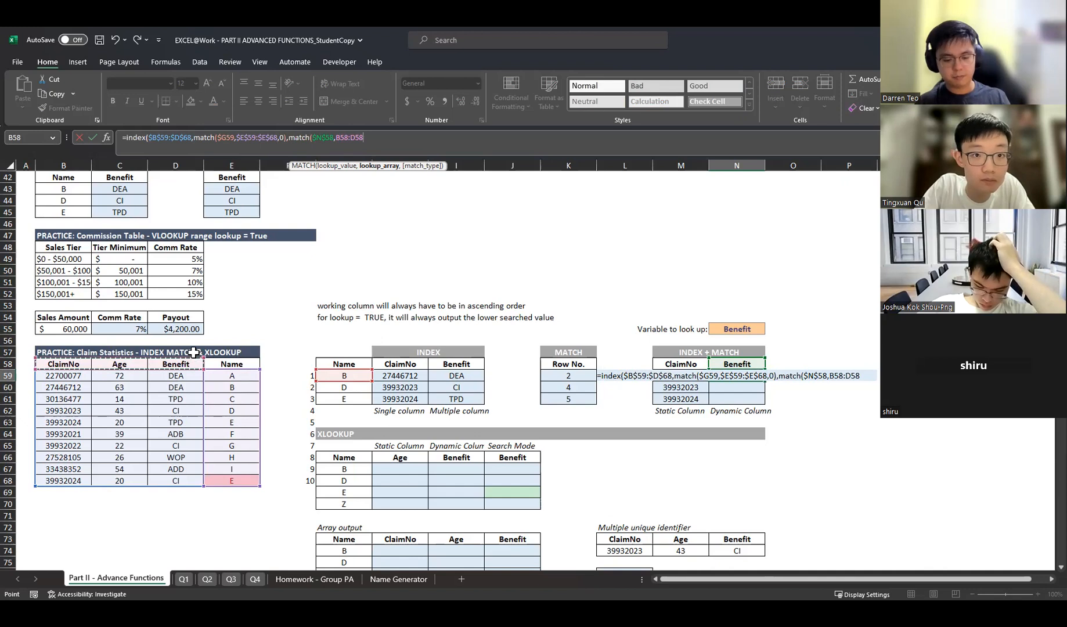
key("F4")
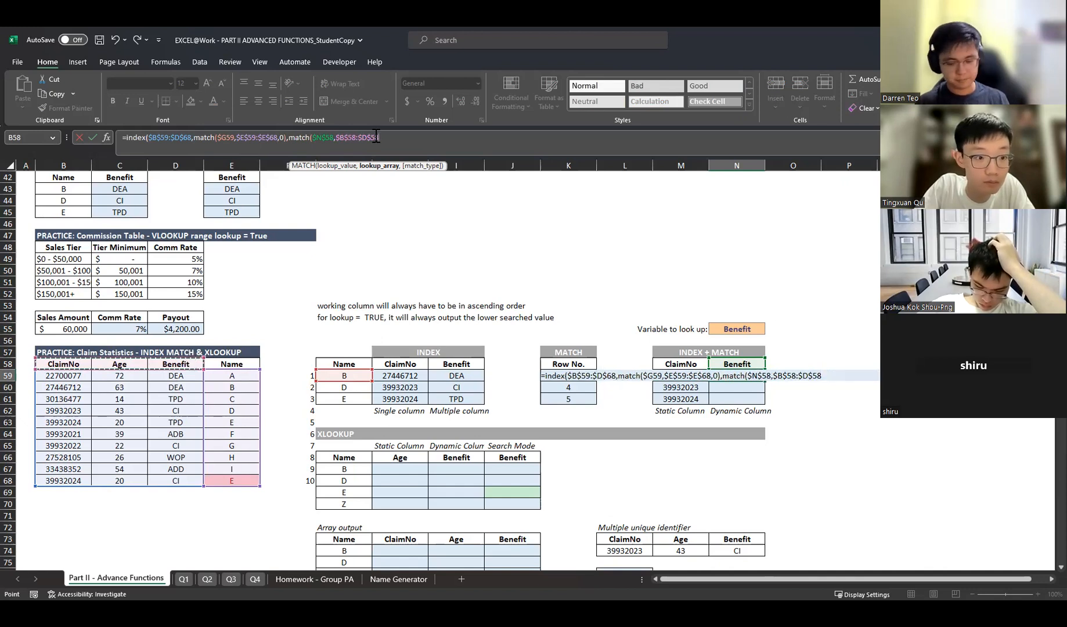
type(",0")
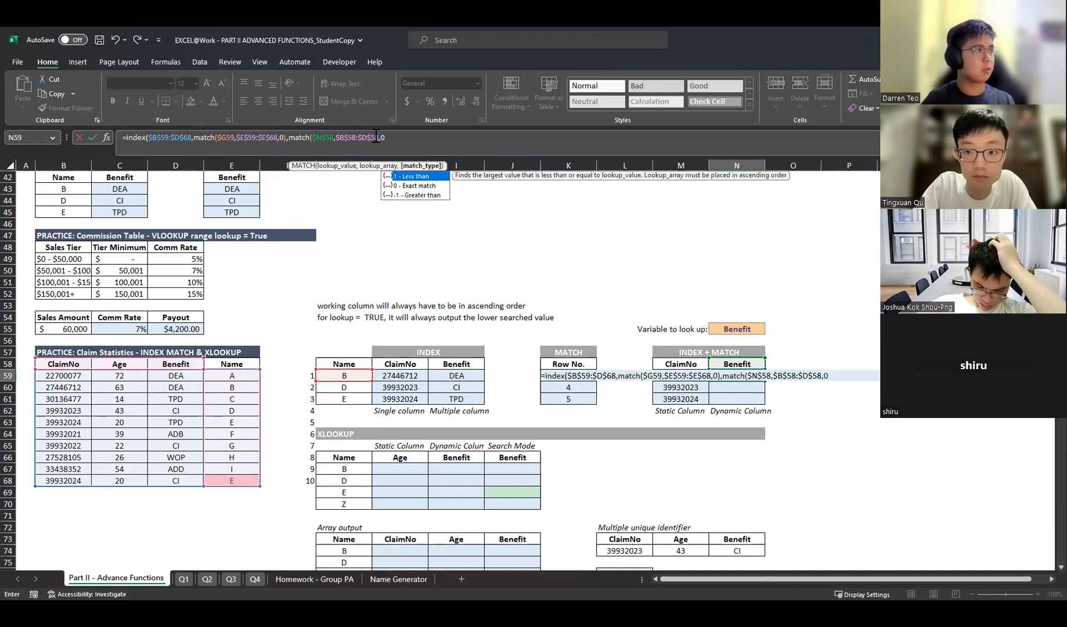
type("))")
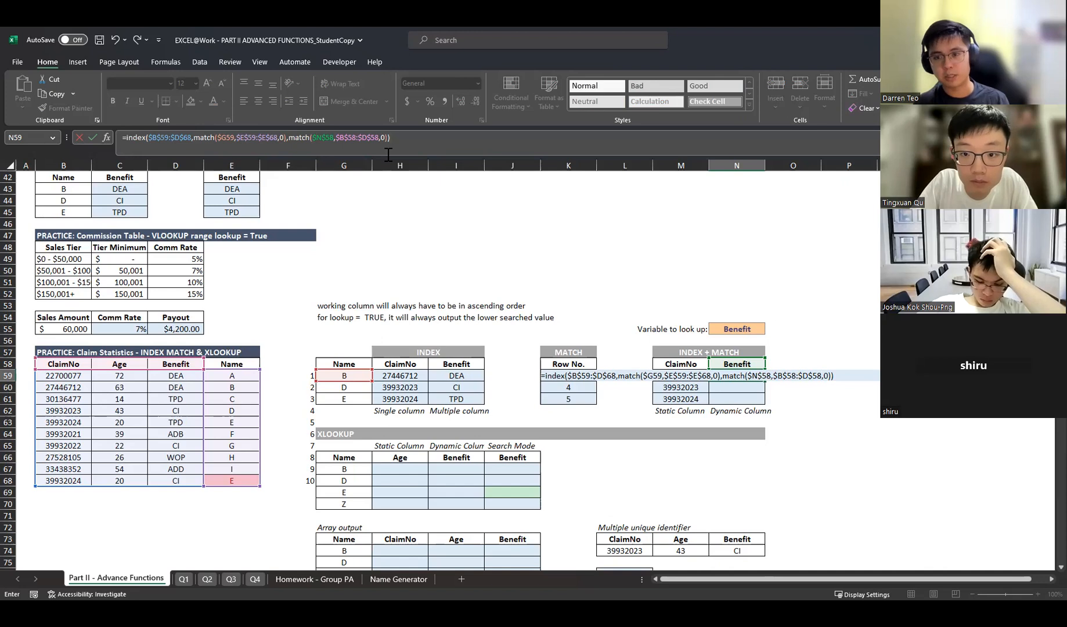
left_click_drag(284, 140, 206, 142)
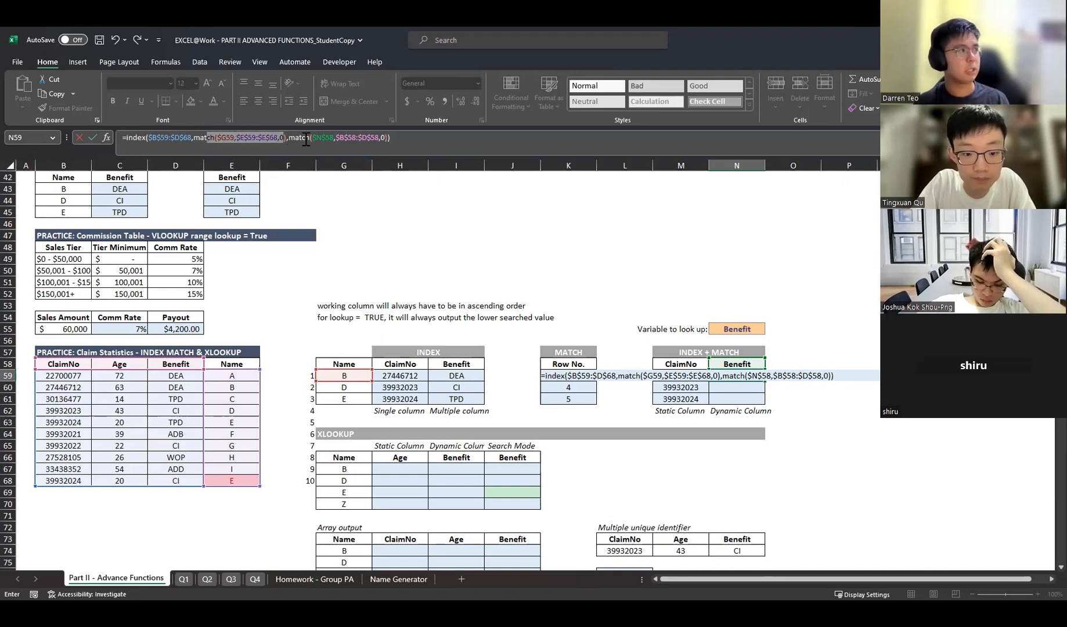
left_click_drag(289, 140, 389, 142)
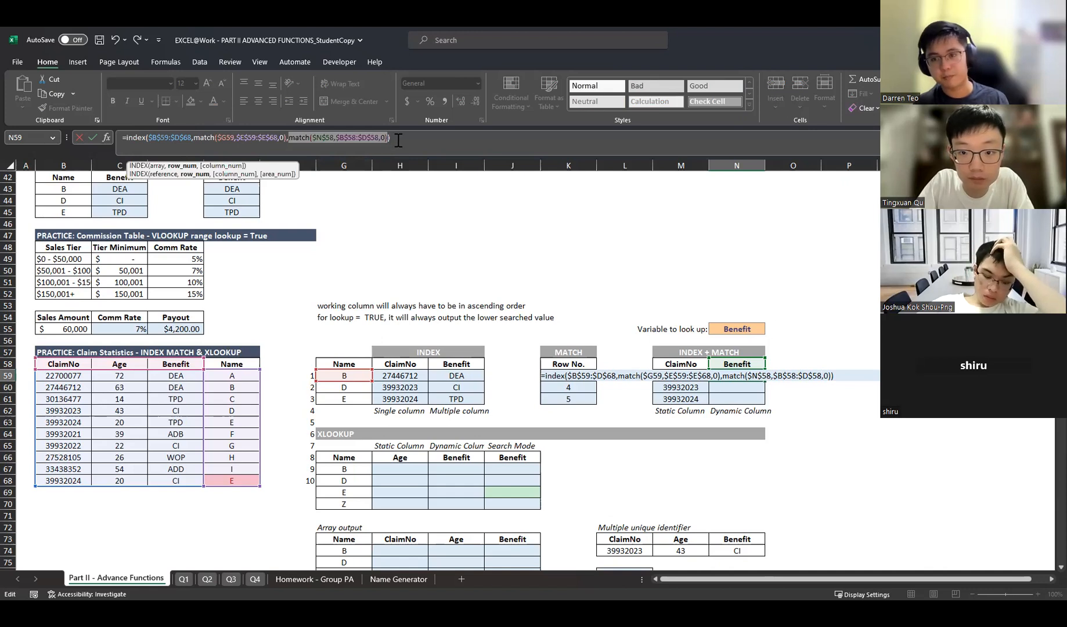
key("Return")
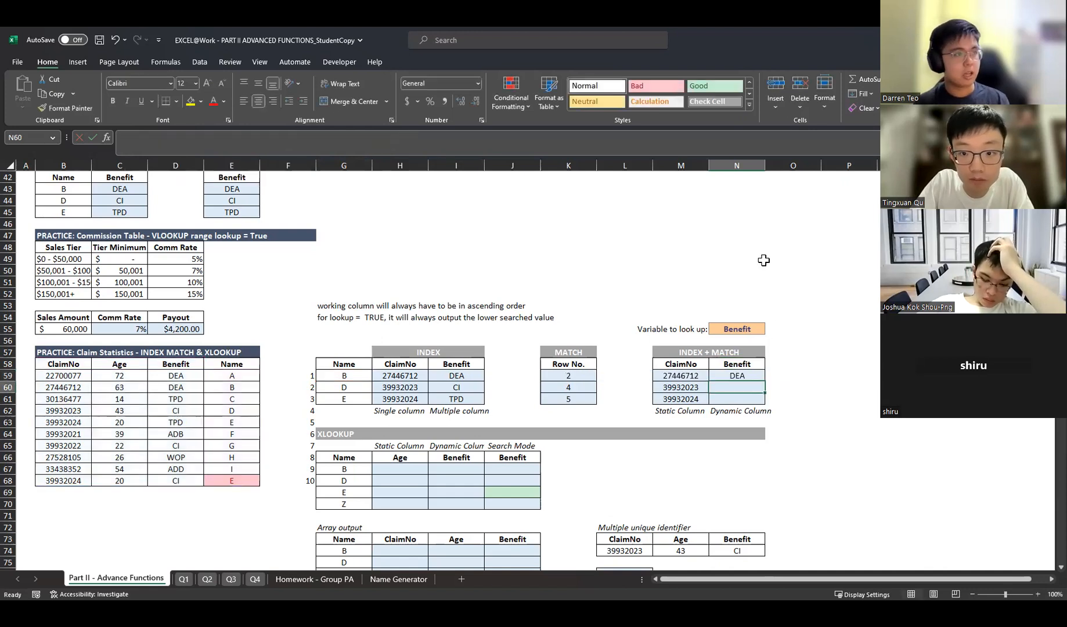
left_click(734, 376)
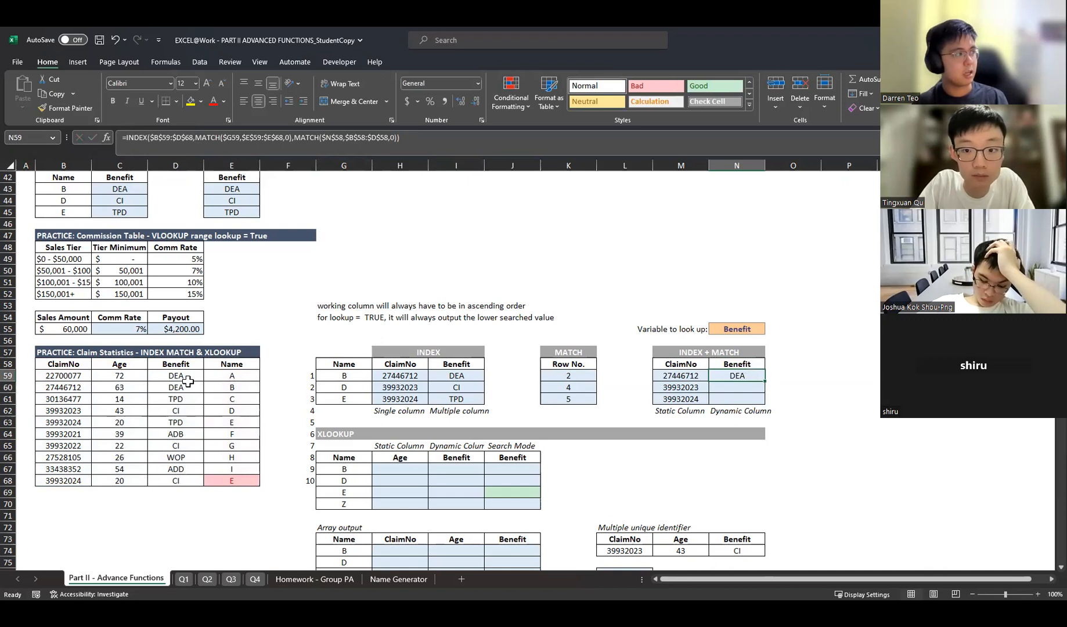
- Number the ClaimNo, Age and Benefit columns 1, 2 and 3 in cells B56 to D56
left_click(75, 342)
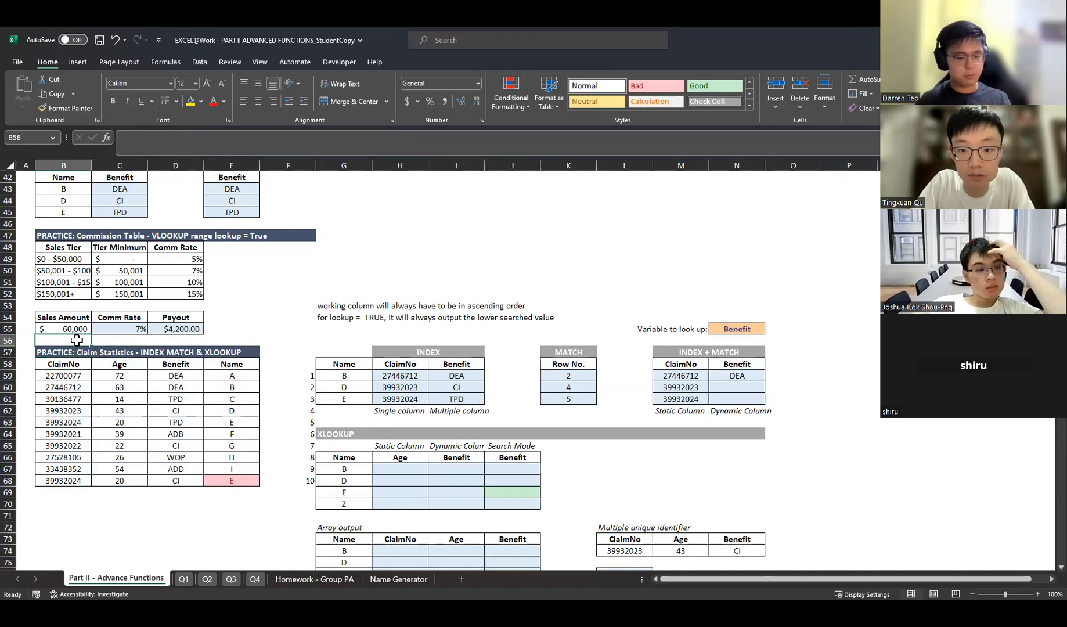
type("1")
key("Tab")
type("2")
key("Tab")
type("3")
key("Tab")
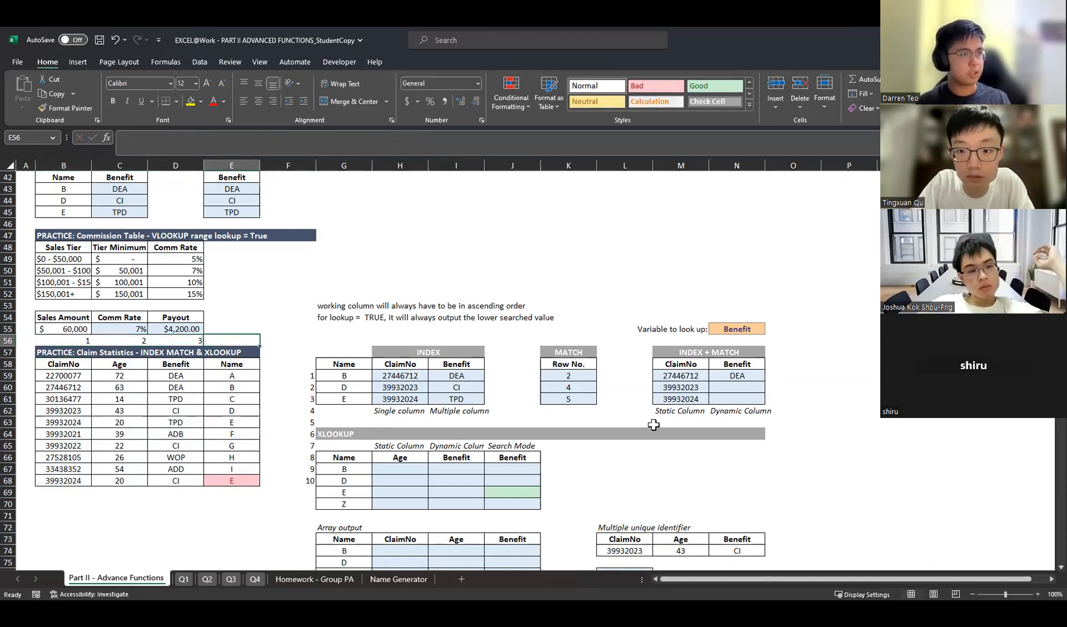
left_click(299, 339)
type("=")
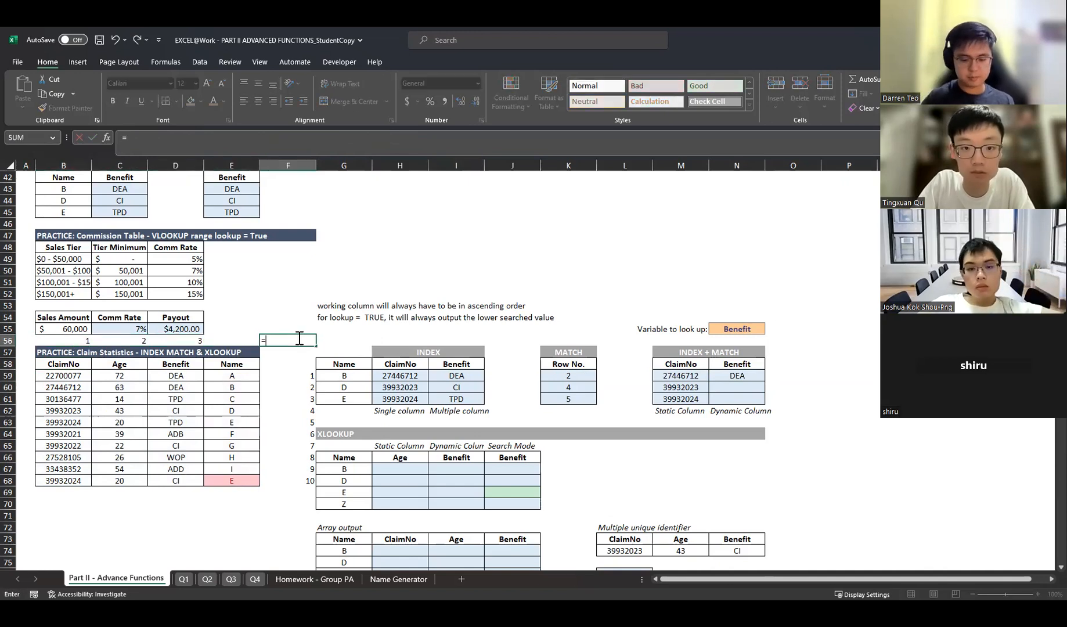
type("index(")
key("Left")
key("Left")
key("Down")
key("Down")
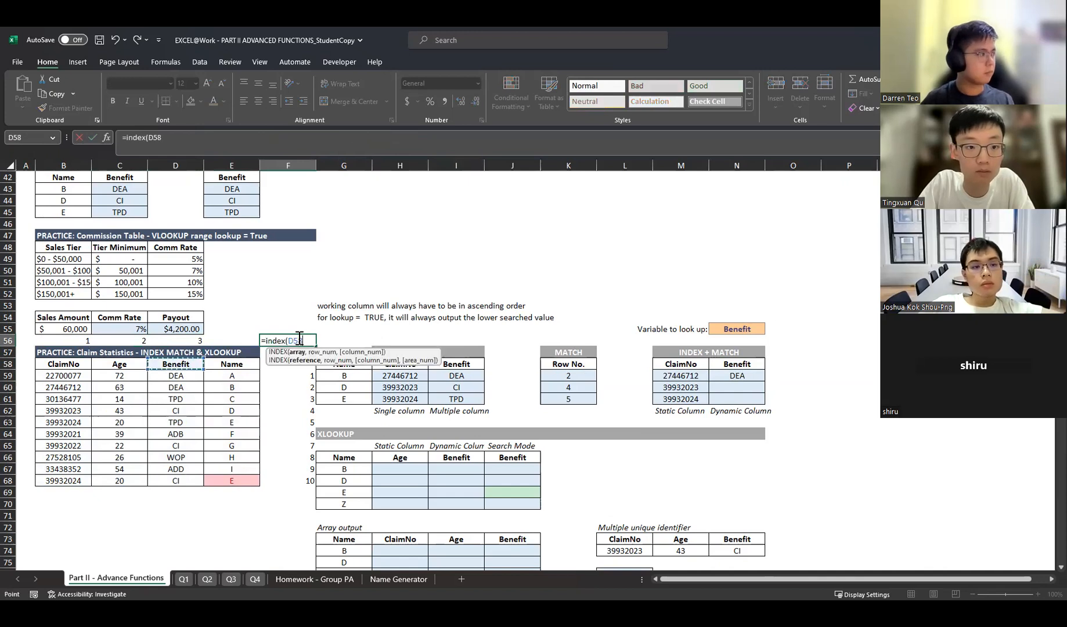
key("shift+Left")
key("shift+Left")
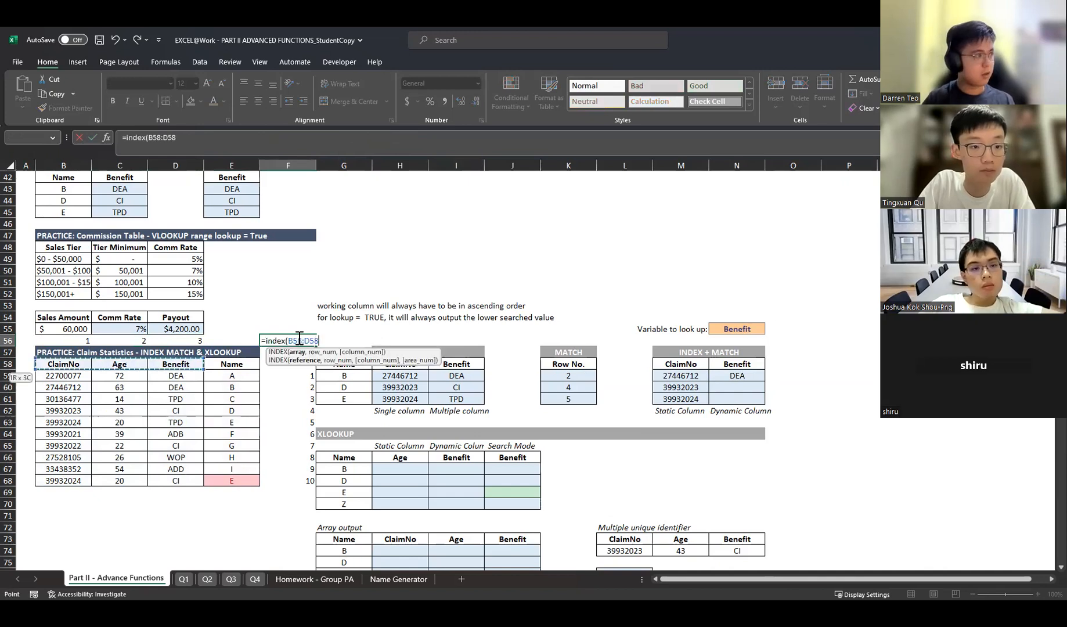
type(",")
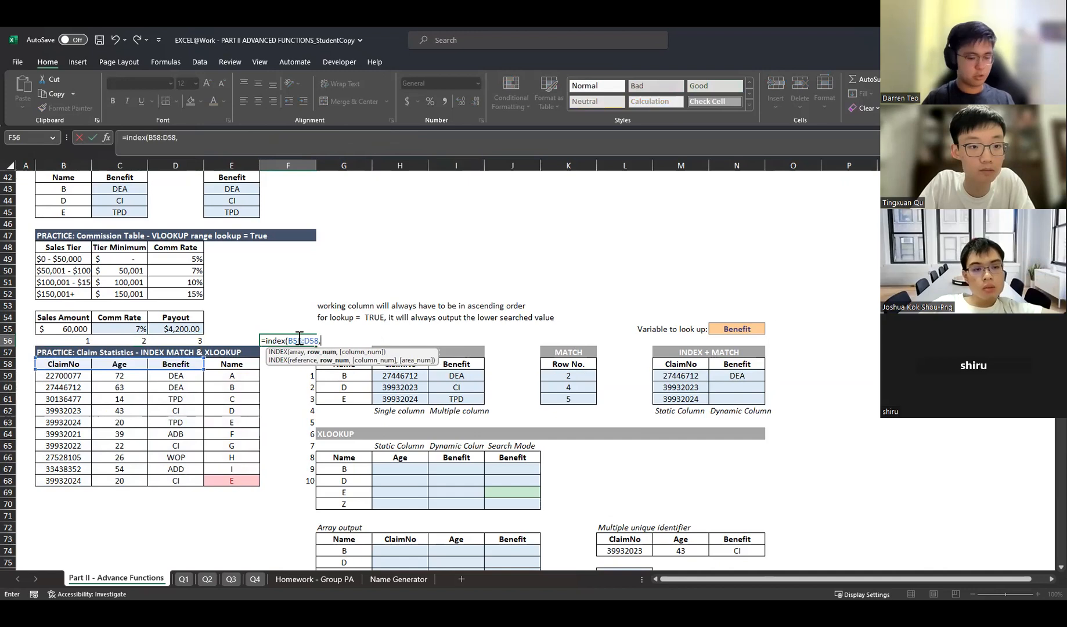
key("Escape")
- Enter a test formula in F56 matching "ClaimNo" against $B$58:$D$58 without a match type
type("=")
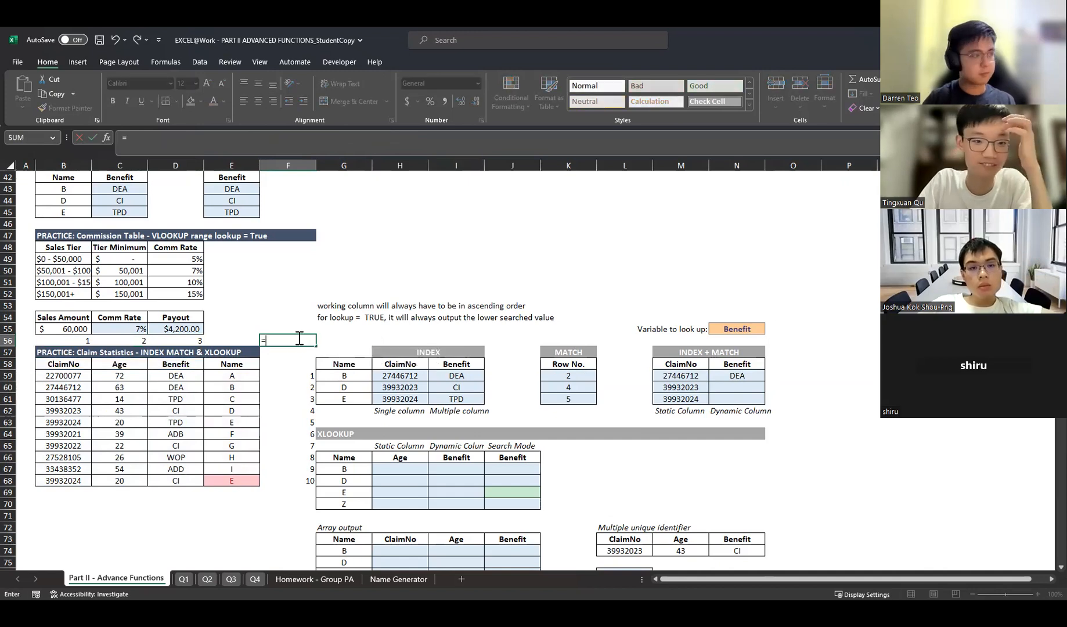
type("match(")
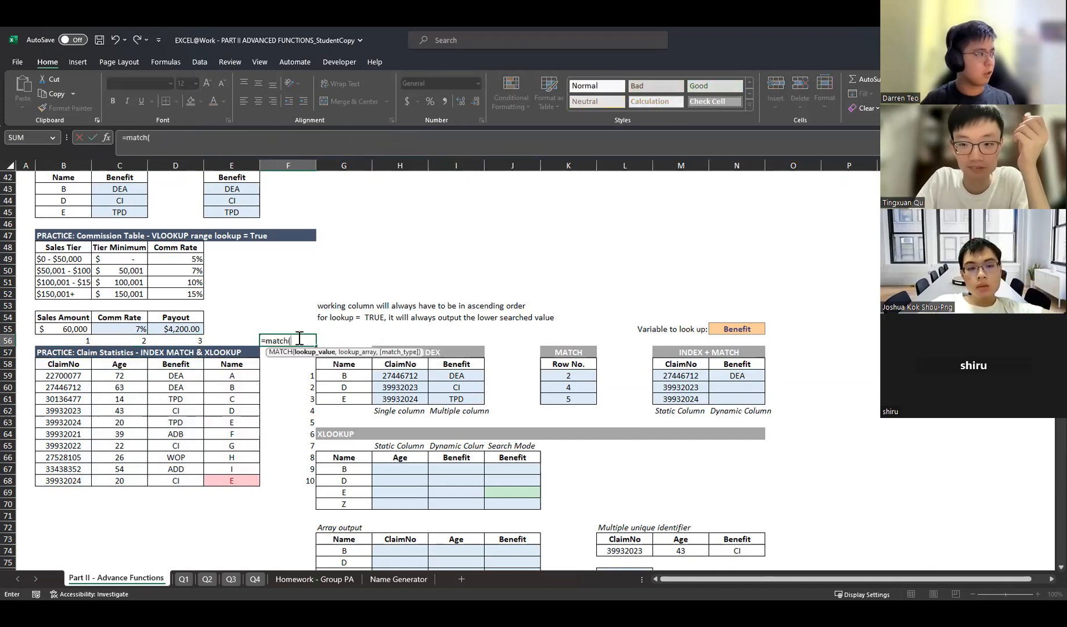
type("\"ClaimNo\",")
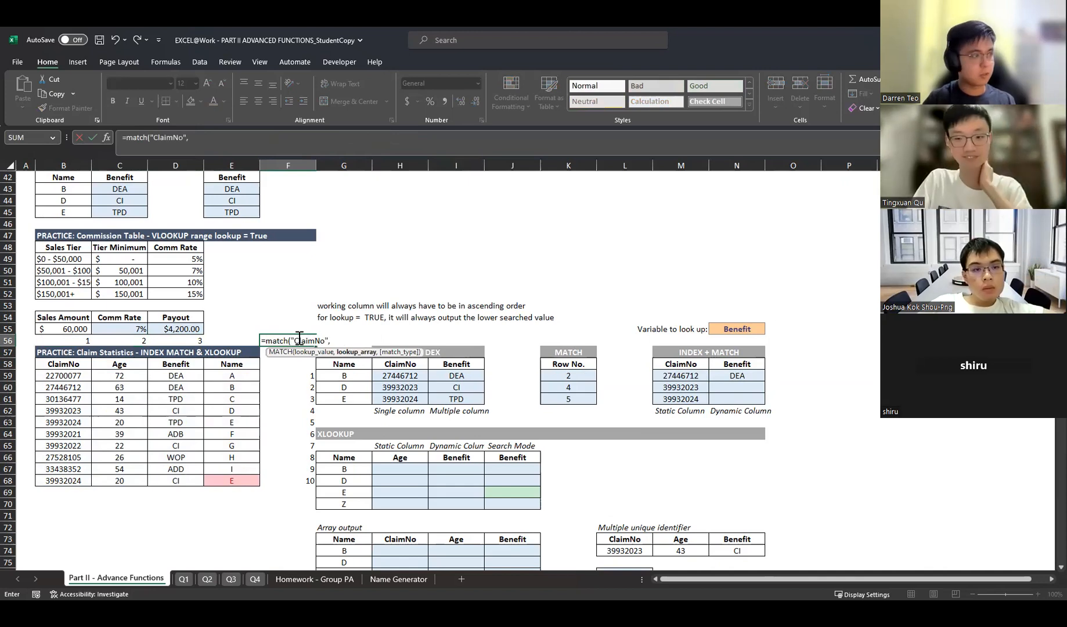
left_click(84, 364)
left_click(154, 370, "shift")
key("F4")
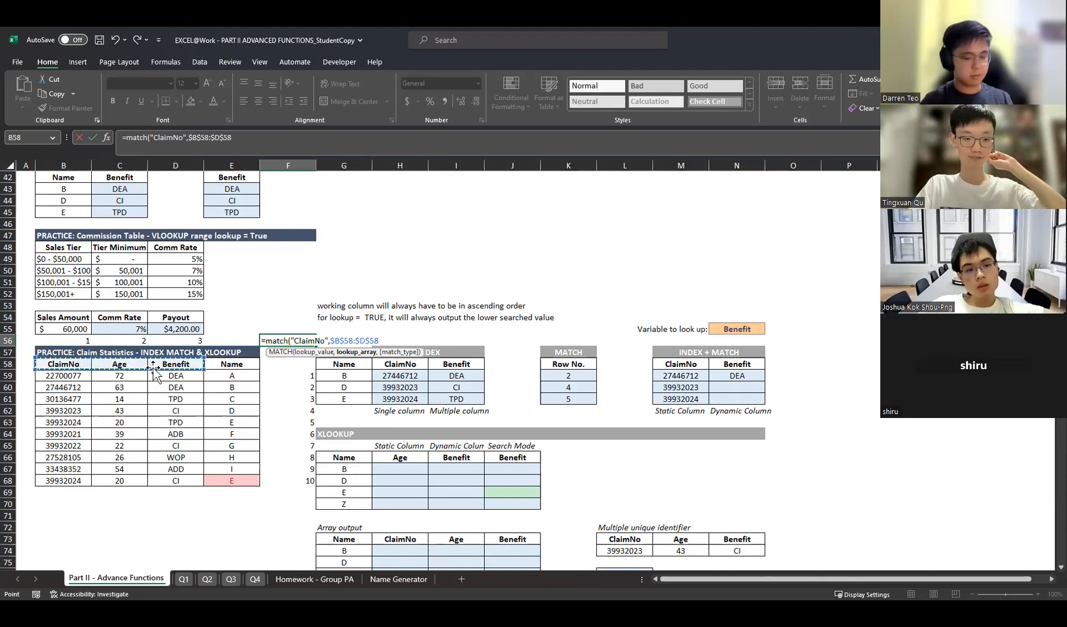
key("ctrl+Return")
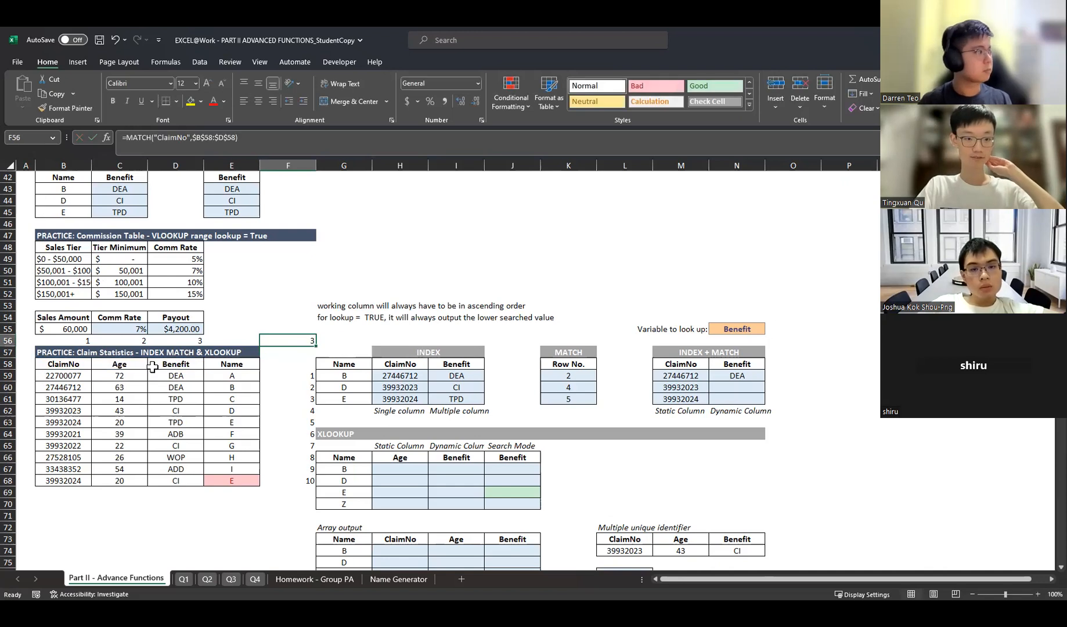
- Compare the test MATCH formula in F56 with the column MATCH argument inside the INDEX formula in N59
left_click(240, 137)
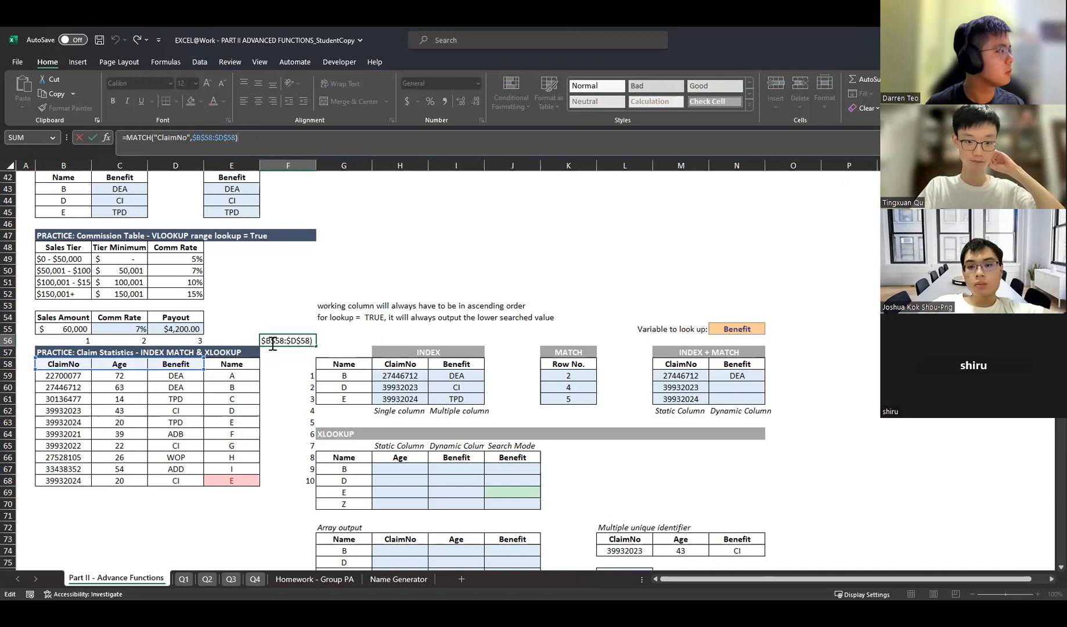
left_click(720, 375)
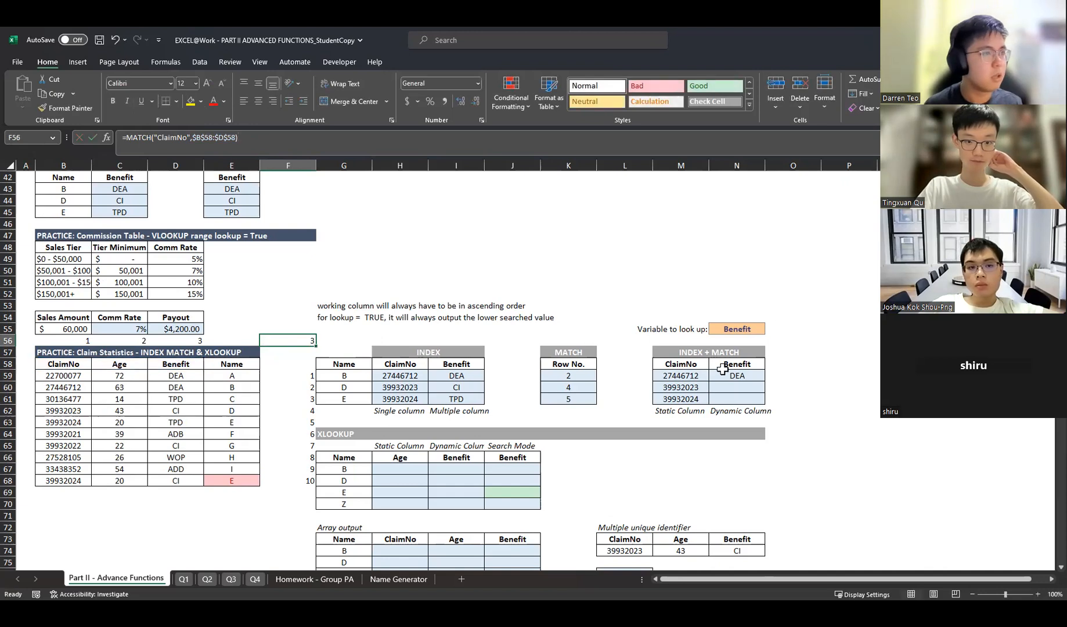
left_click(380, 146)
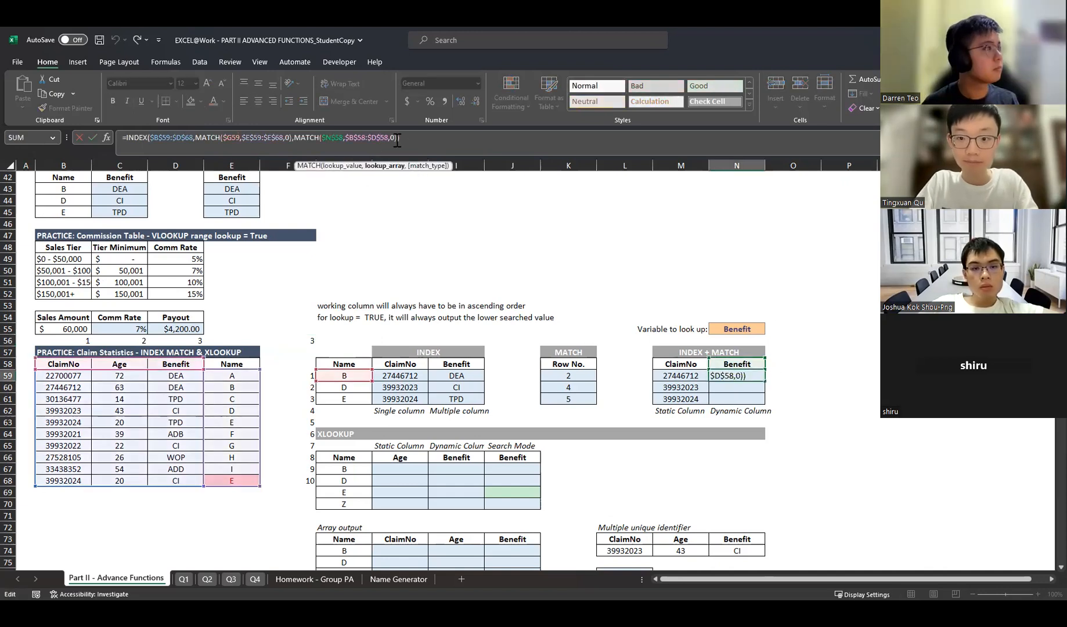
left_click(363, 137)
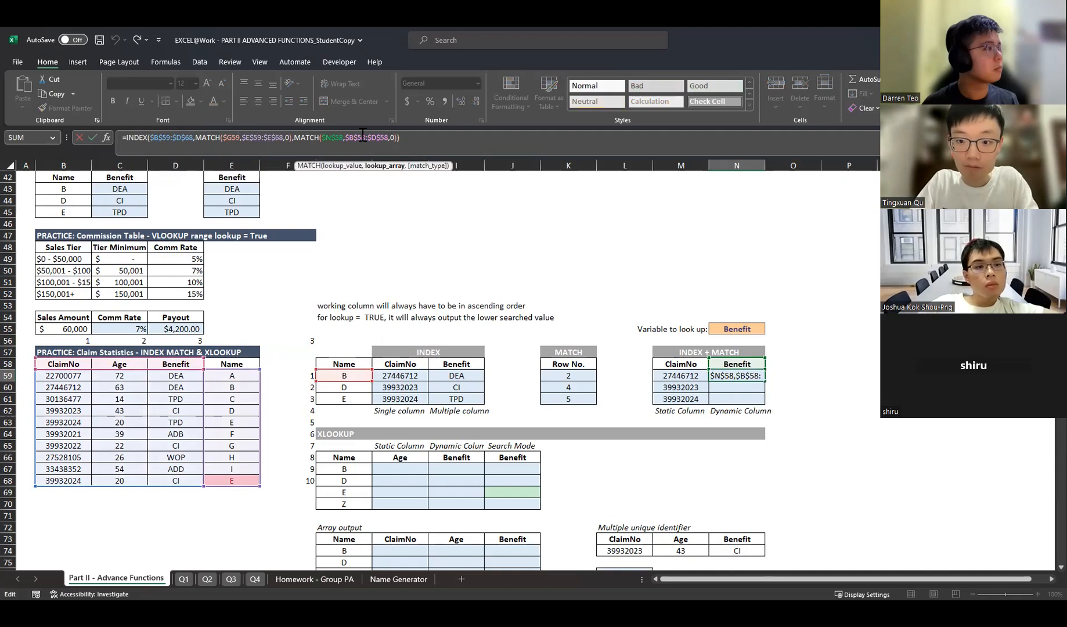
left_click(333, 139)
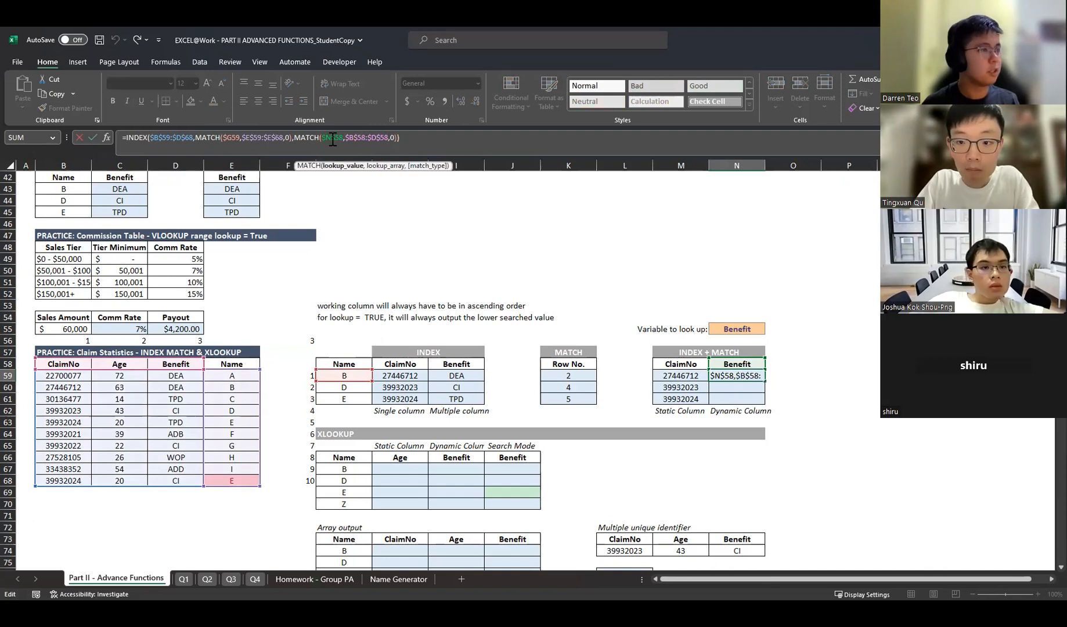
left_click(302, 340)
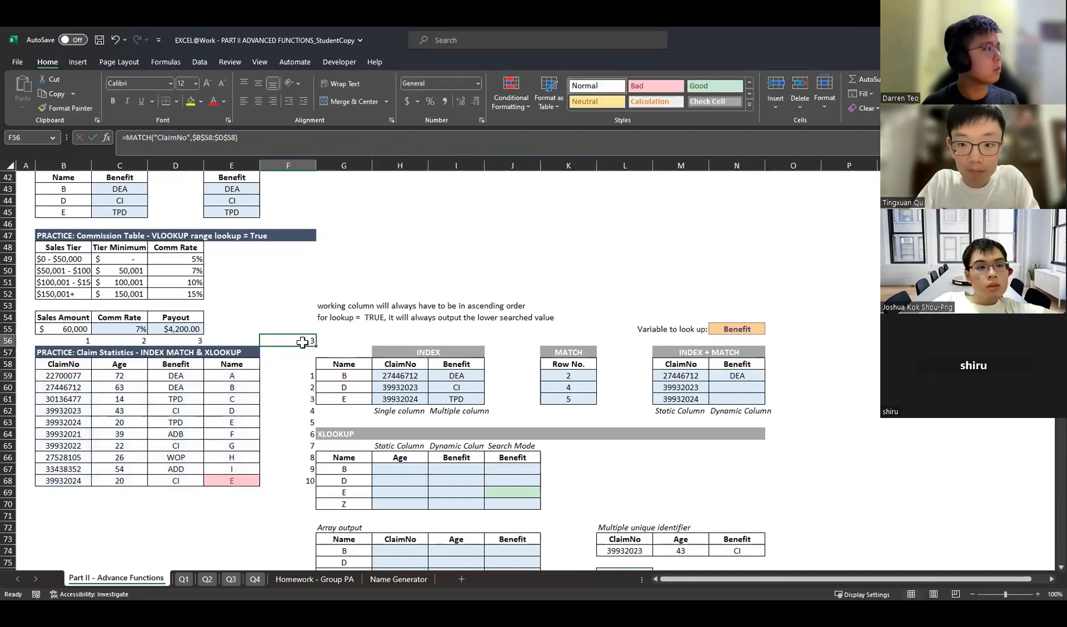
left_click(196, 145)
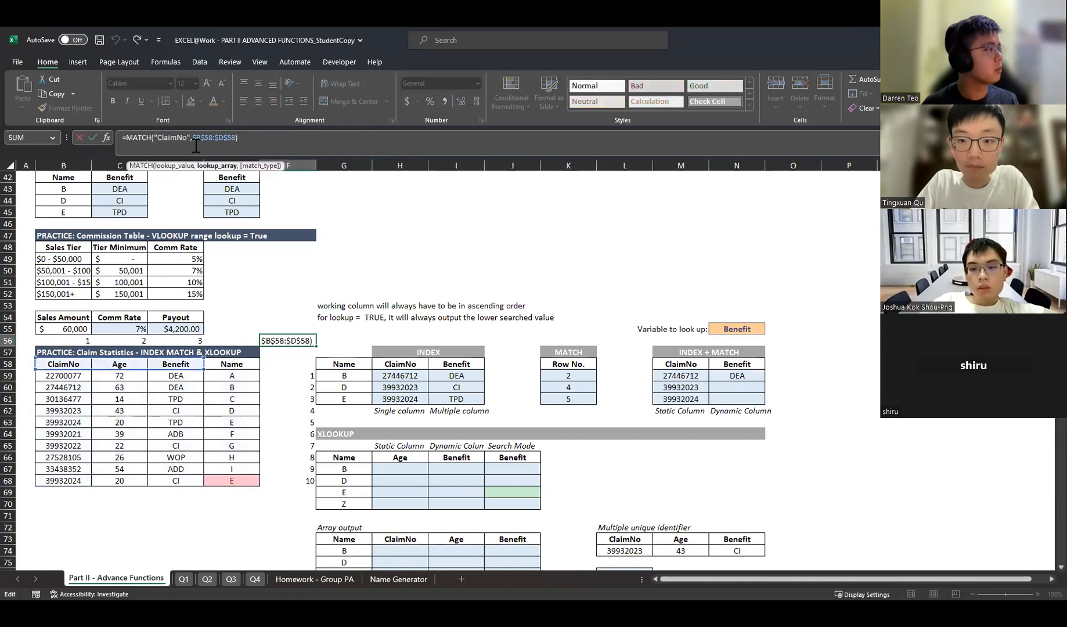
key("Return")
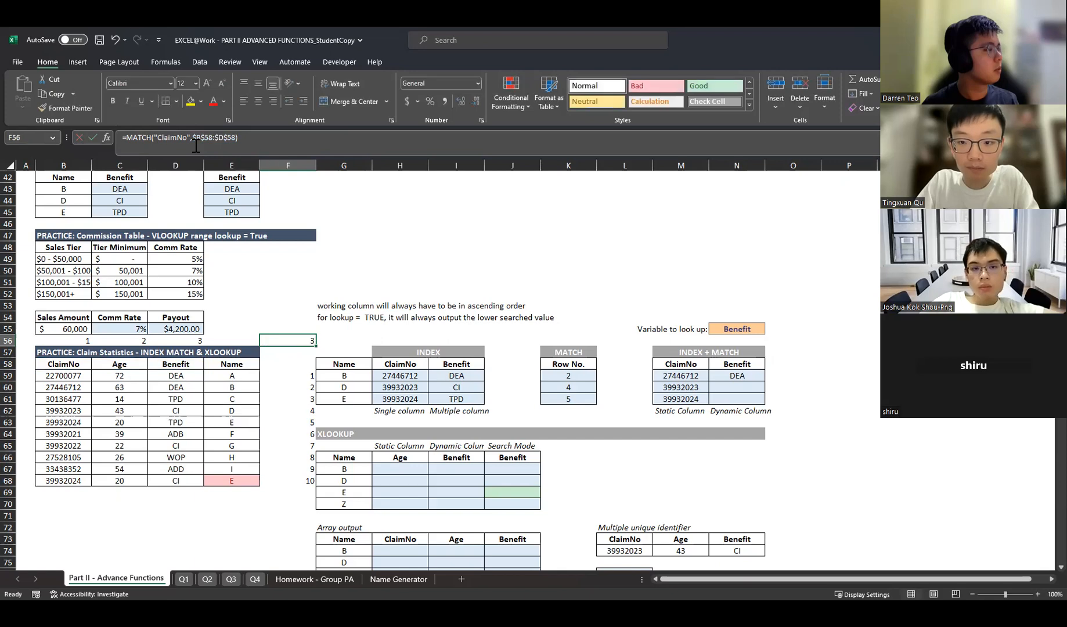
left_click(746, 376)
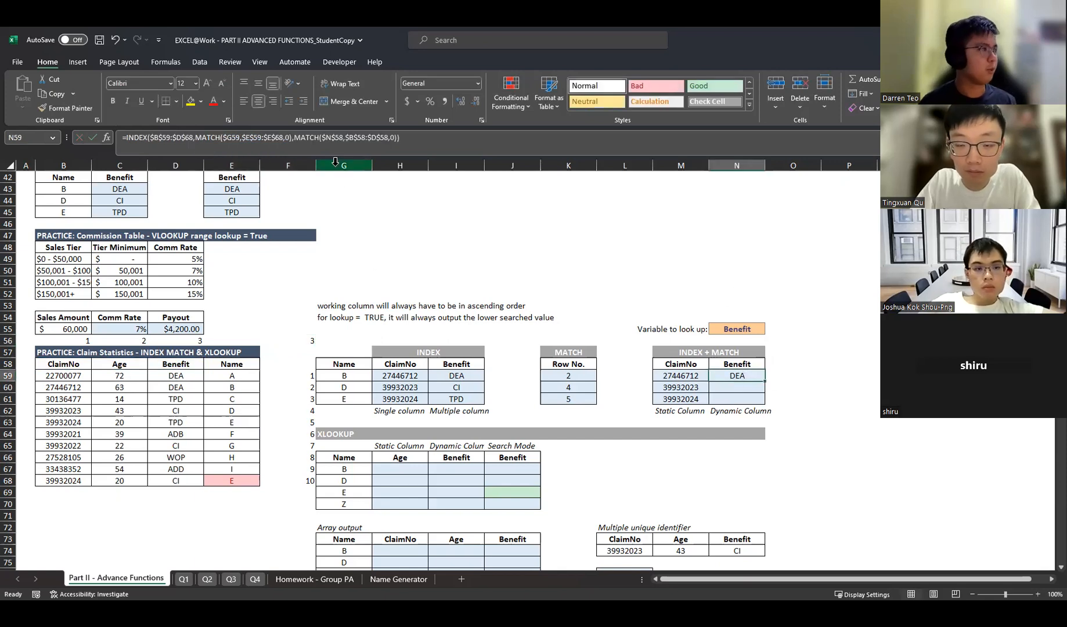
left_click_drag(304, 137, 365, 145)
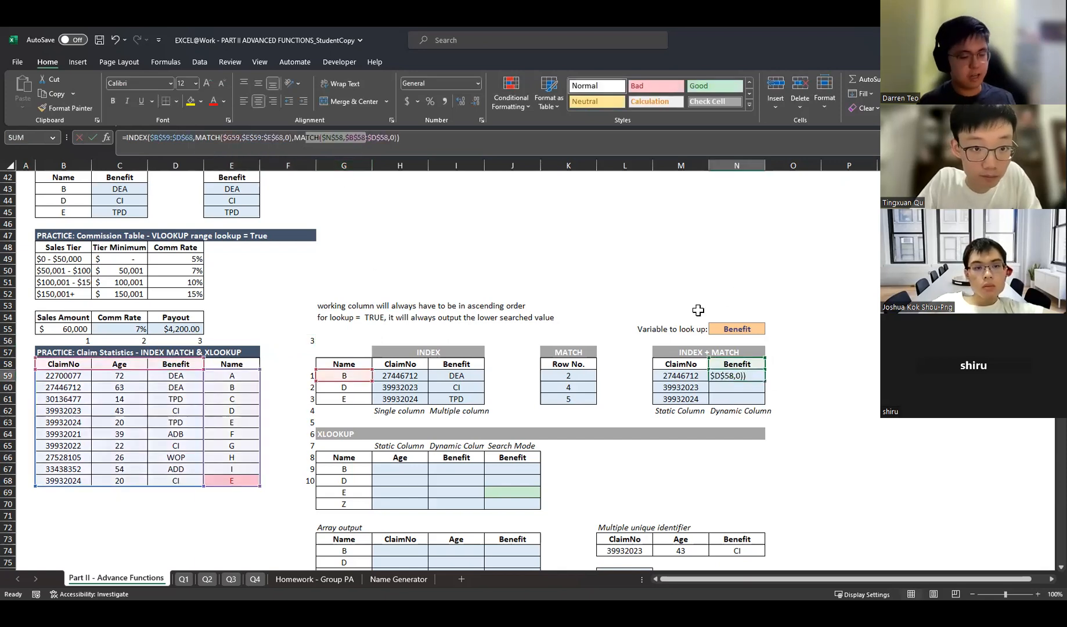
- Try Age as the variable to look up in N55, and undo the change
left_click(726, 329)
type("Age")
key("Return")
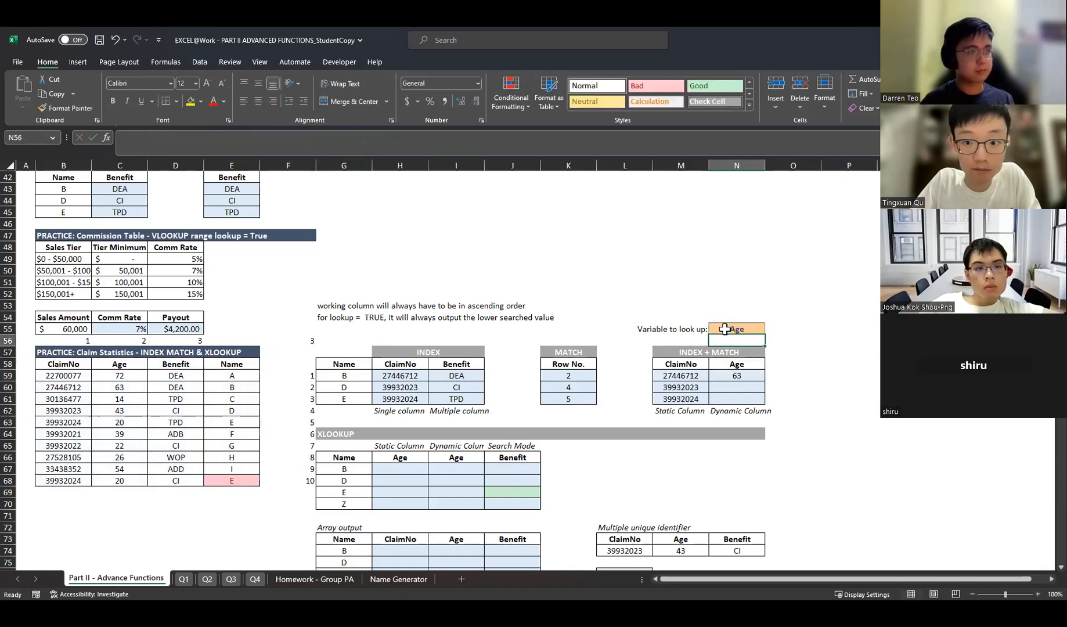
key("ctrl+z")
- Fill the INDEX + MATCH formula from N59 down to N61 and check the copied formulas
left_click(762, 376)
left_click_drag(766, 381, 750, 409)
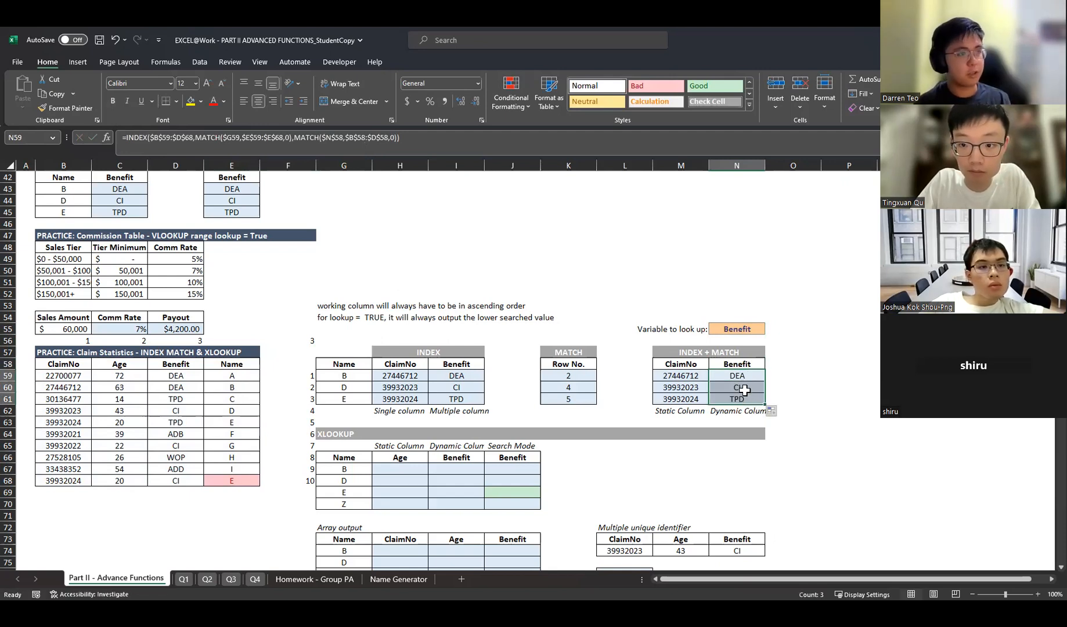
left_click(750, 398)
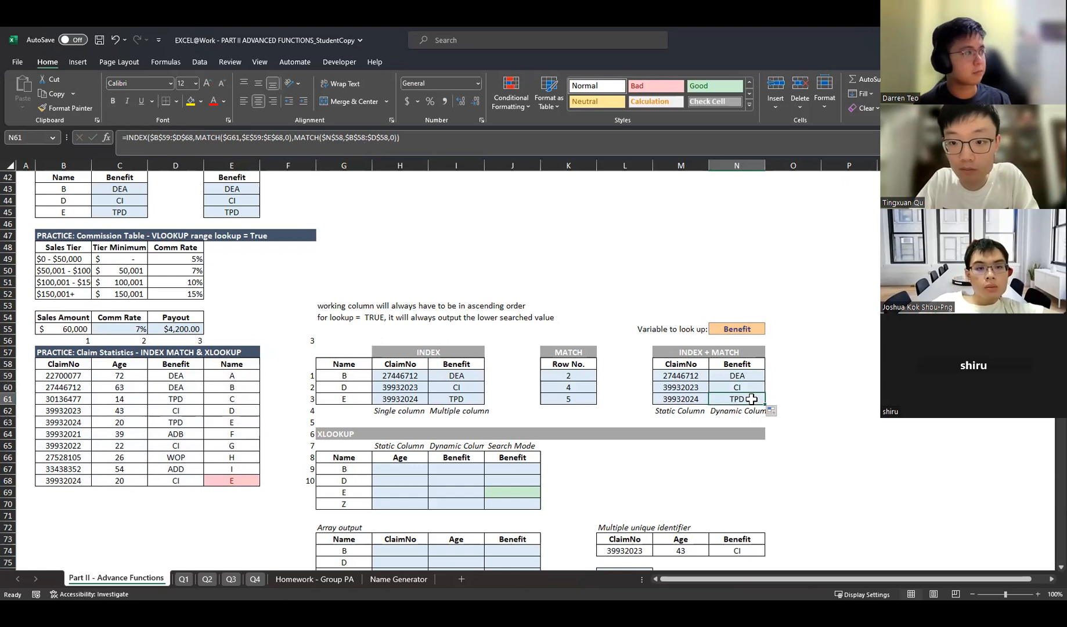
left_click_drag(748, 375, 745, 396)
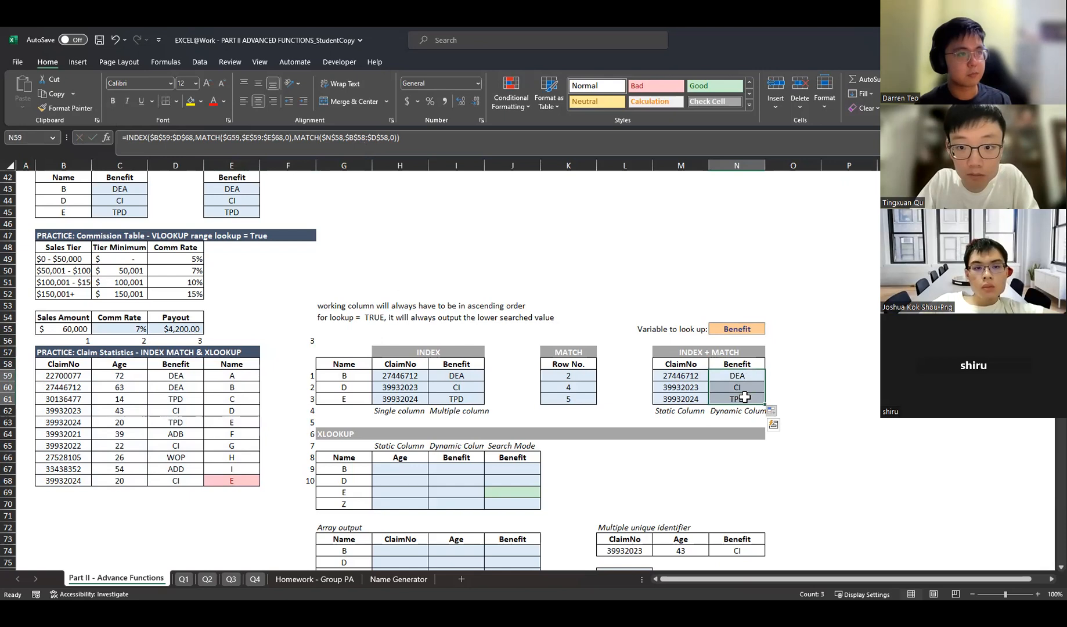
left_click(743, 387)
left_click(744, 375)
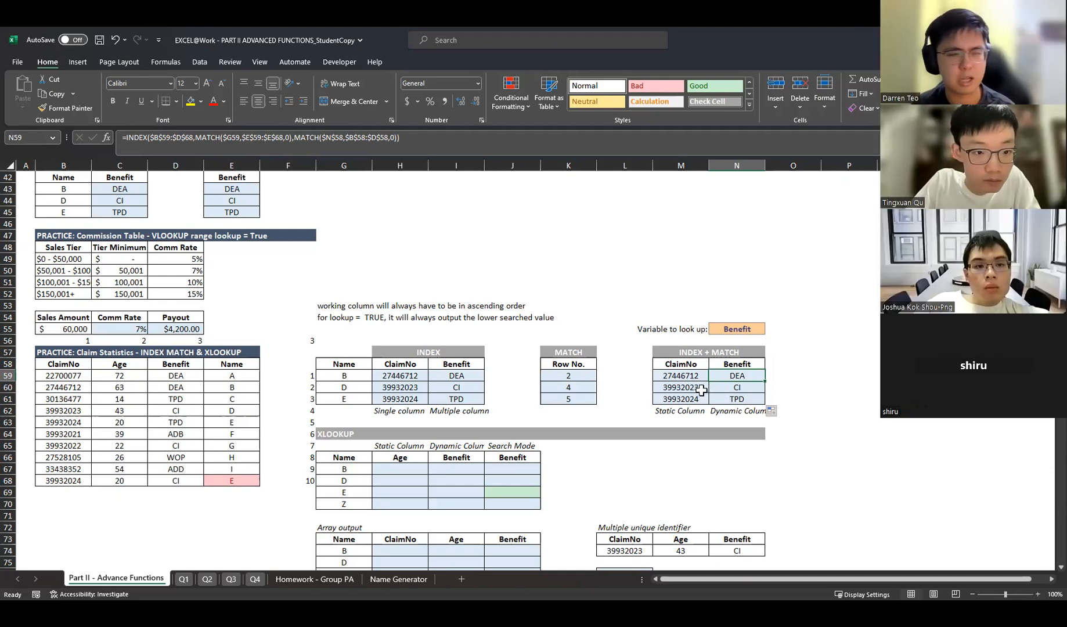
- Compare the static column lookups in M59:M61 with the dynamic column lookups in N59:N61
left_click_drag(663, 375, 666, 397)
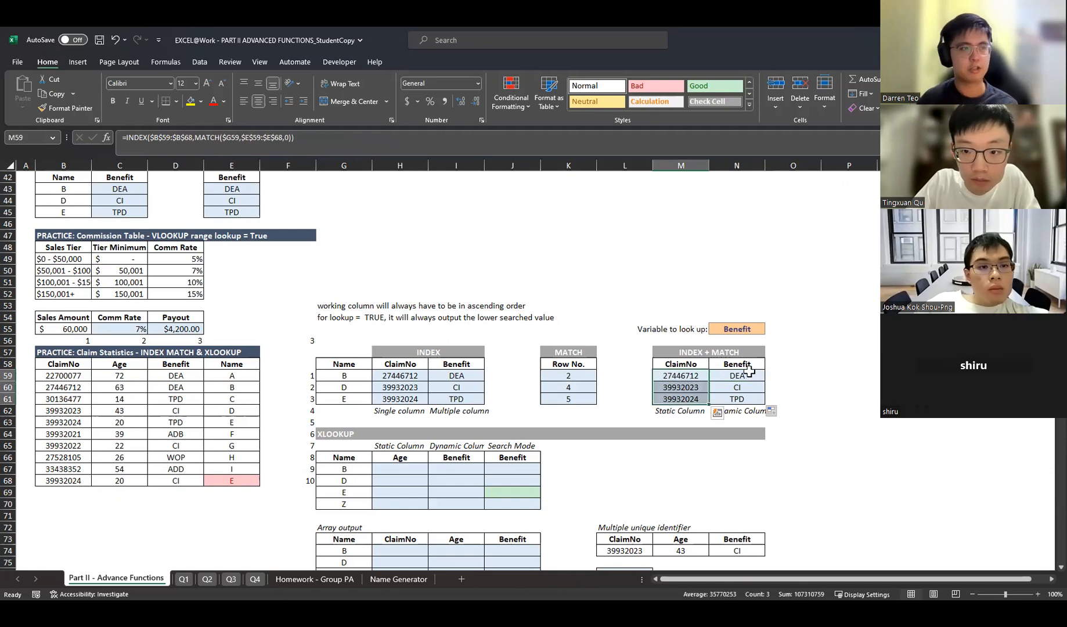
left_click(748, 375)
left_click_drag(751, 399, 750, 400)
left_click_drag(748, 448, 748, 453)
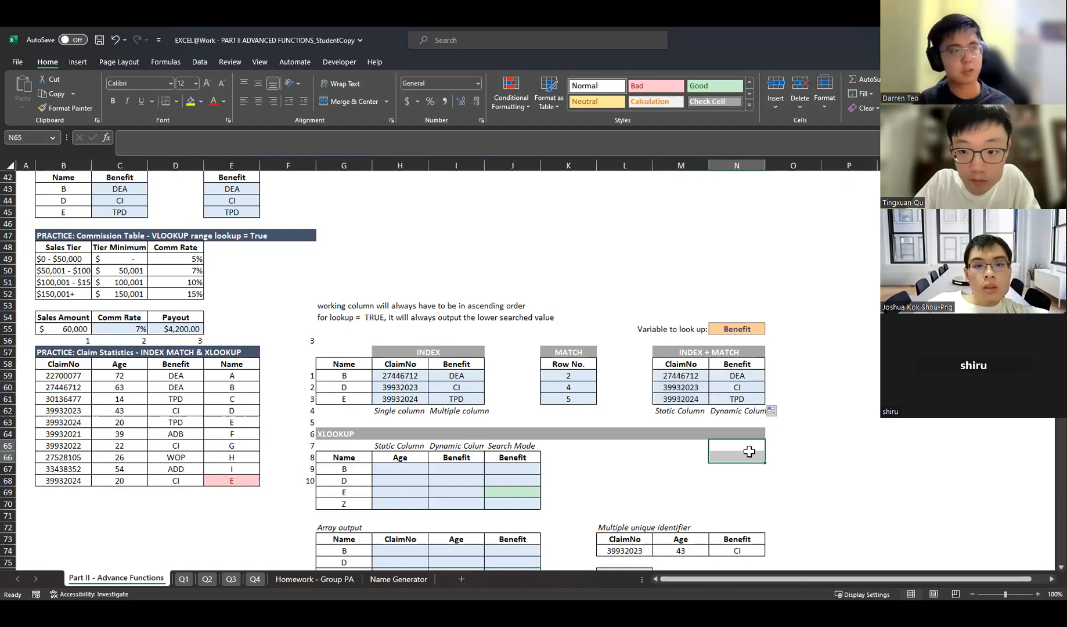
left_click(727, 410)
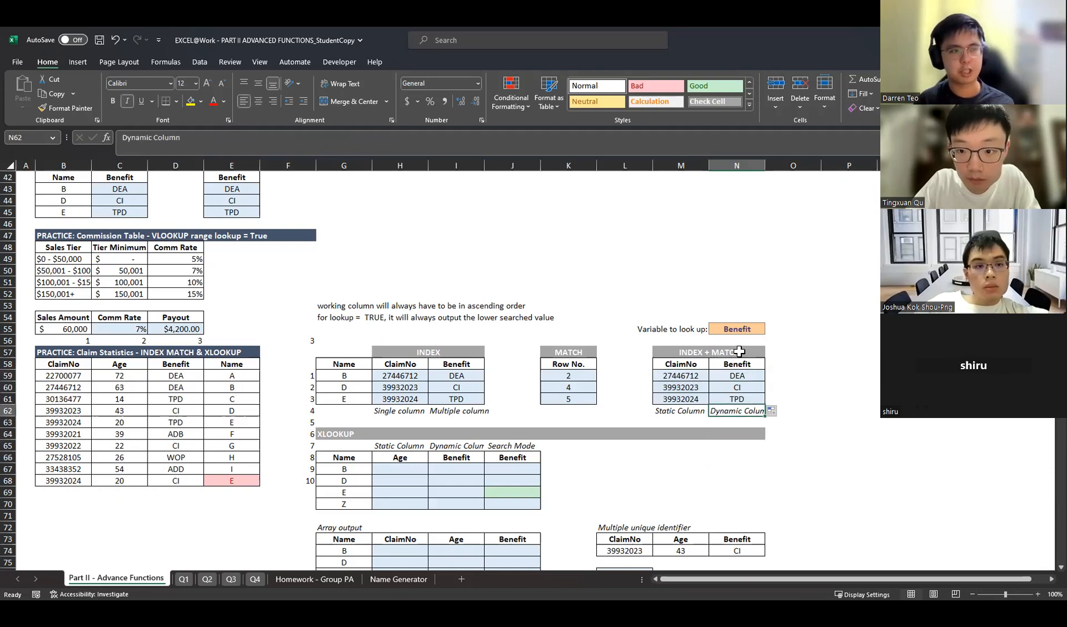
- Try ClaimNo as the variable to look up in N55, and undo the change
left_click(740, 332)
type("ClaimNo")
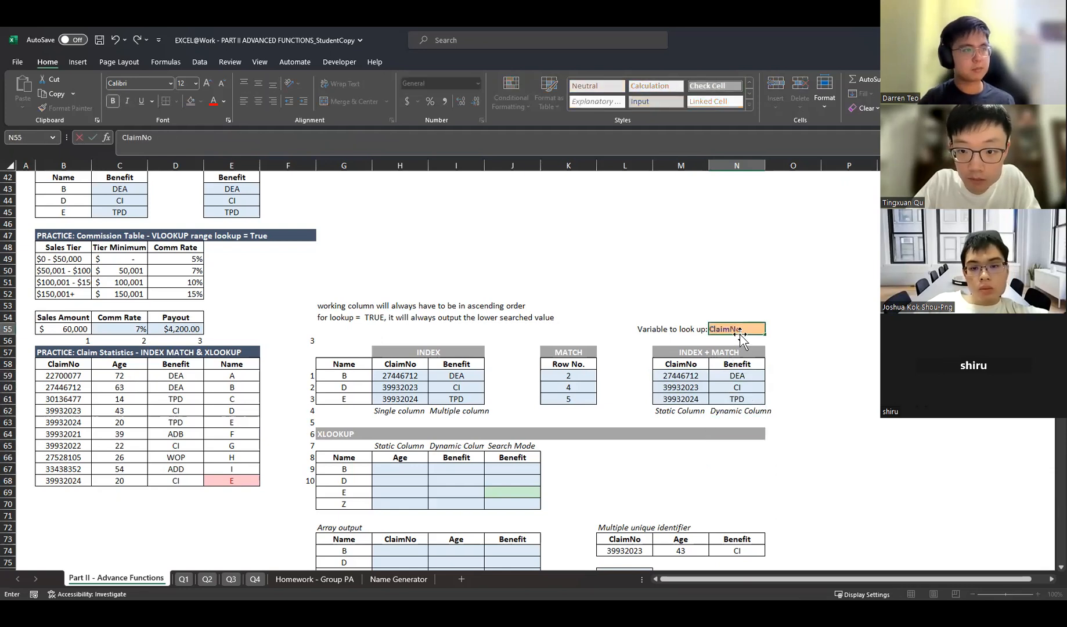
key("Return")
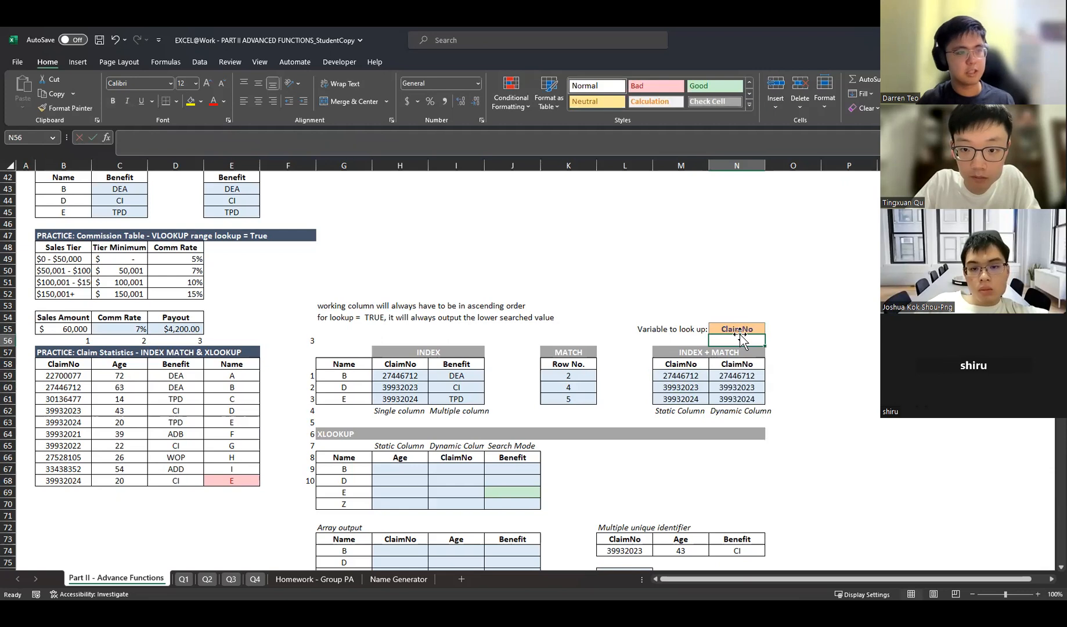
key("ctrl+z")
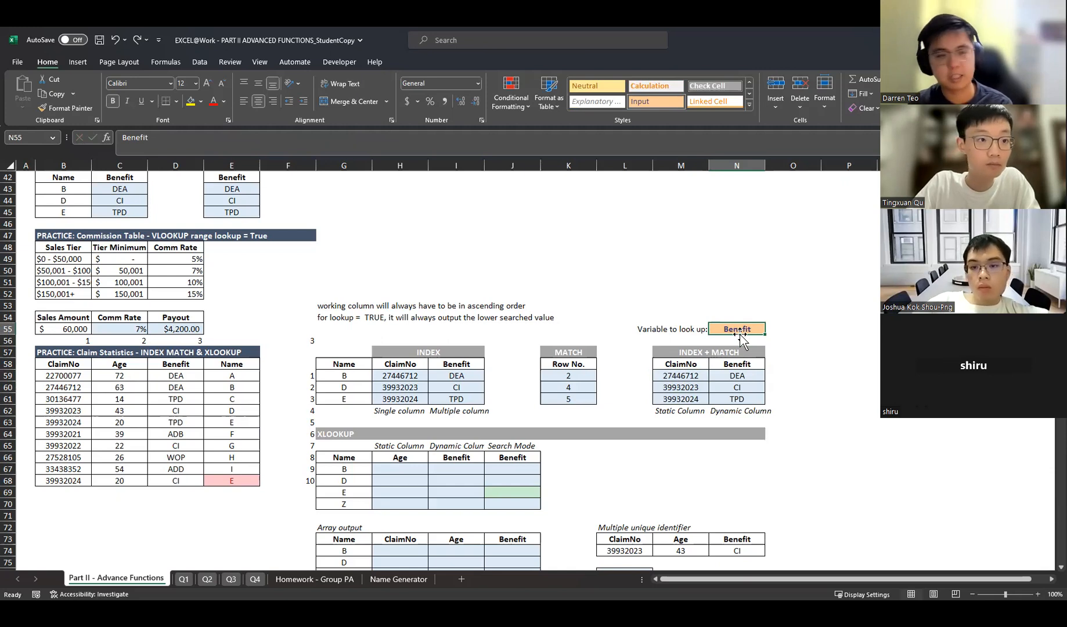
key("Left")
key("Down")
key("Down")
key("Down")
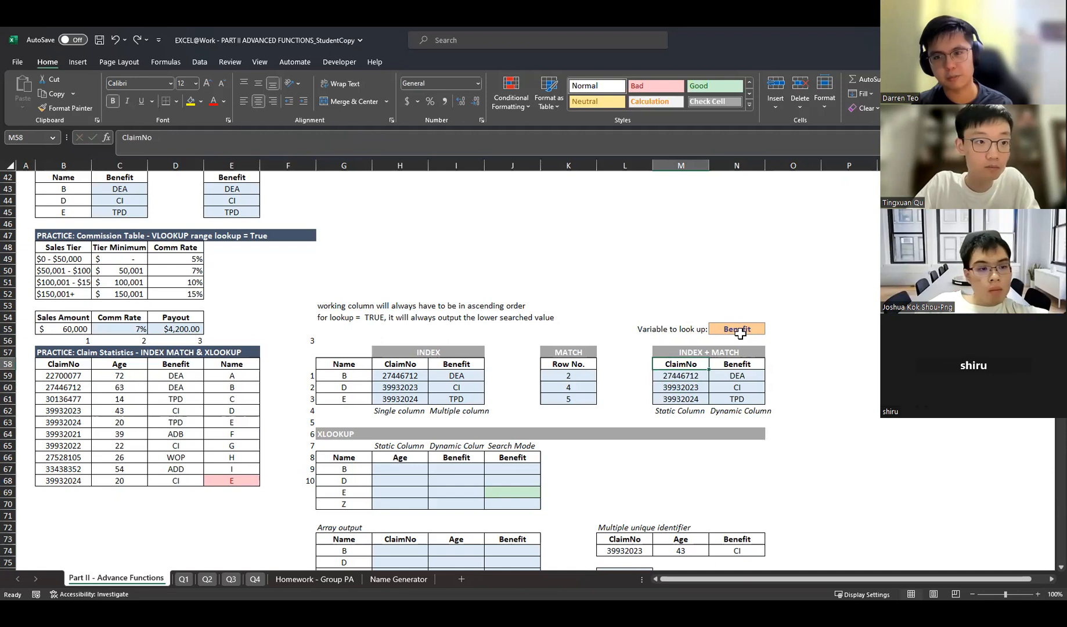
key("Down")
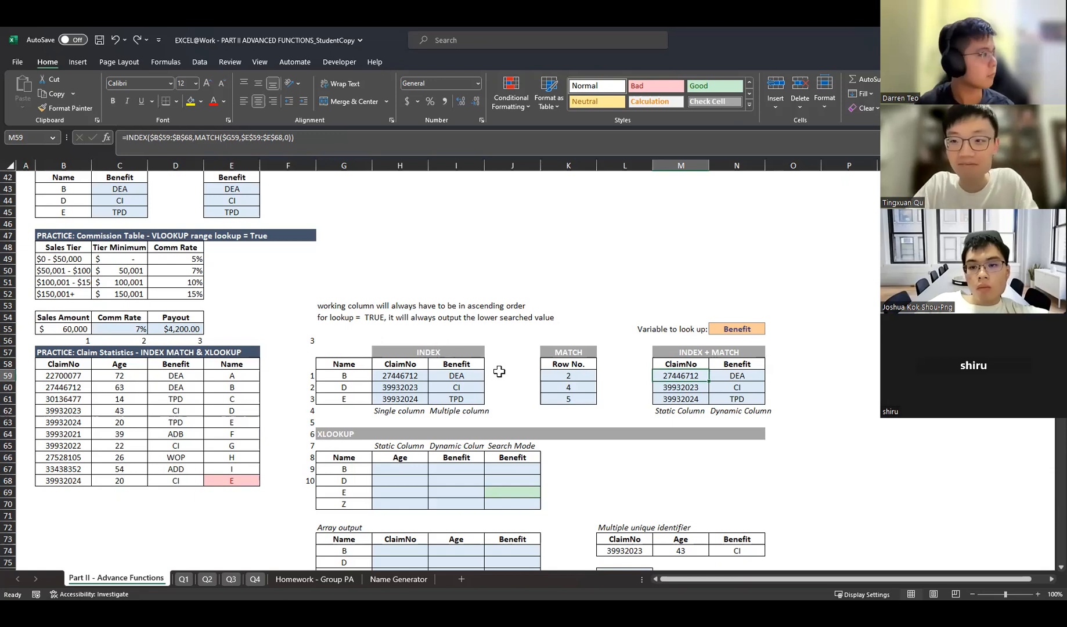
scroll(499, 372, "down", 1)
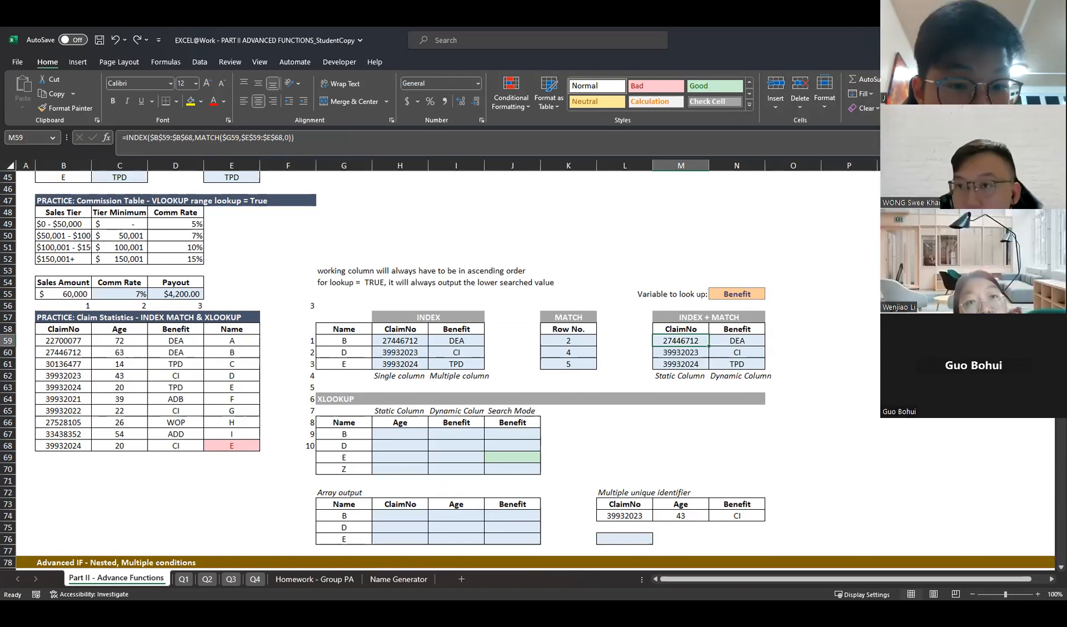
scroll(527, 370, "down", 1)
scroll(527, 370, "up", 1)
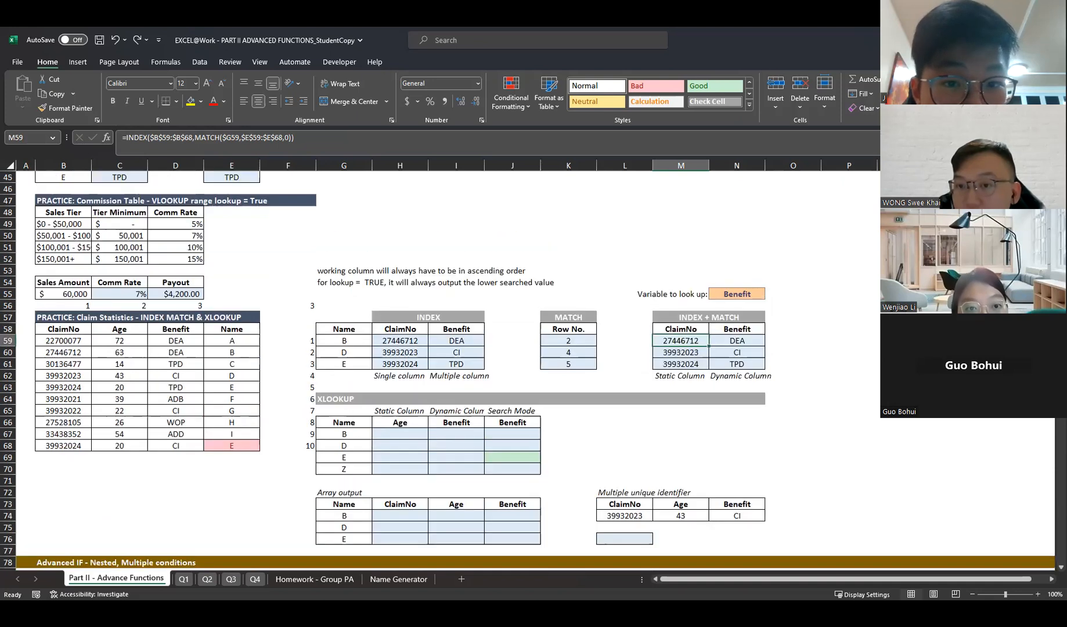
key("alt+Tab")
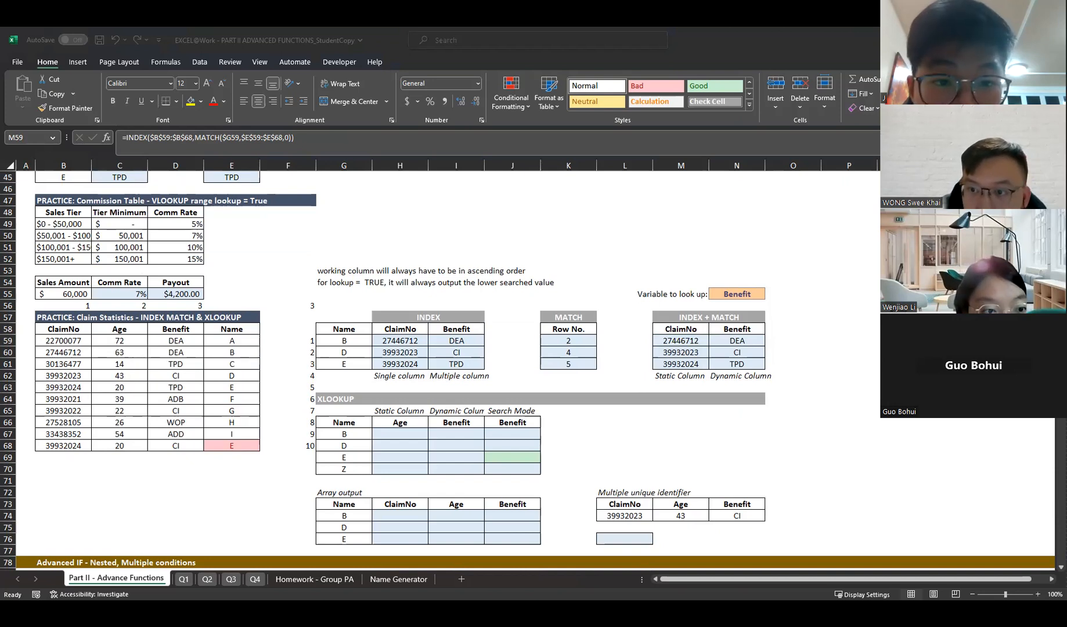
- Start an XLOOKUP formula in H67 under the static Age column, with $G67 as the lookup value
left_click(413, 436)
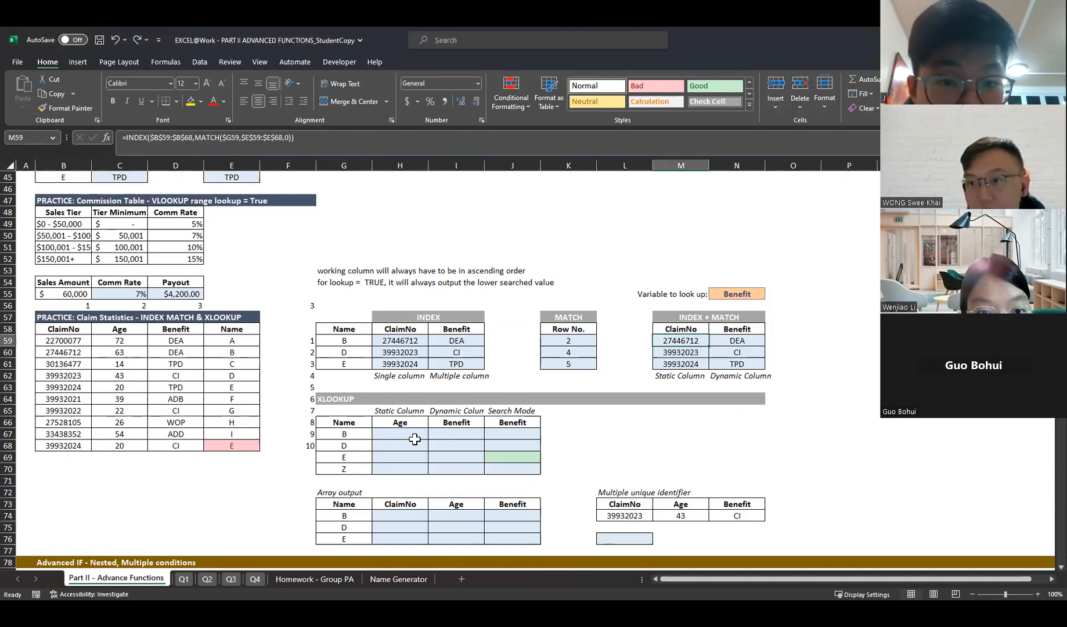
scroll(435, 432, "down", 1)
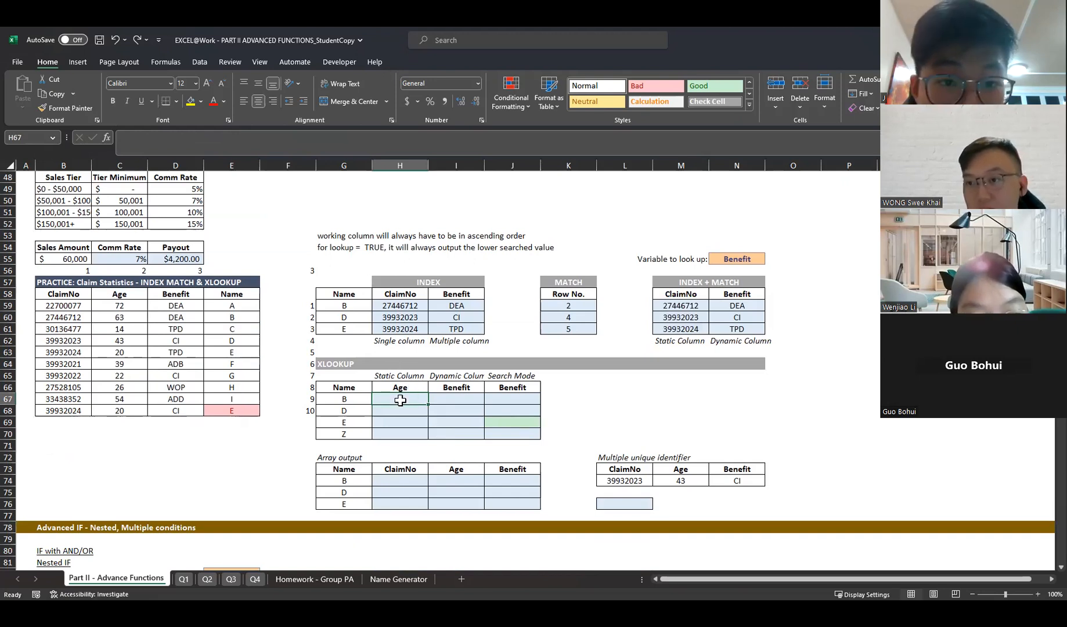
type("=")
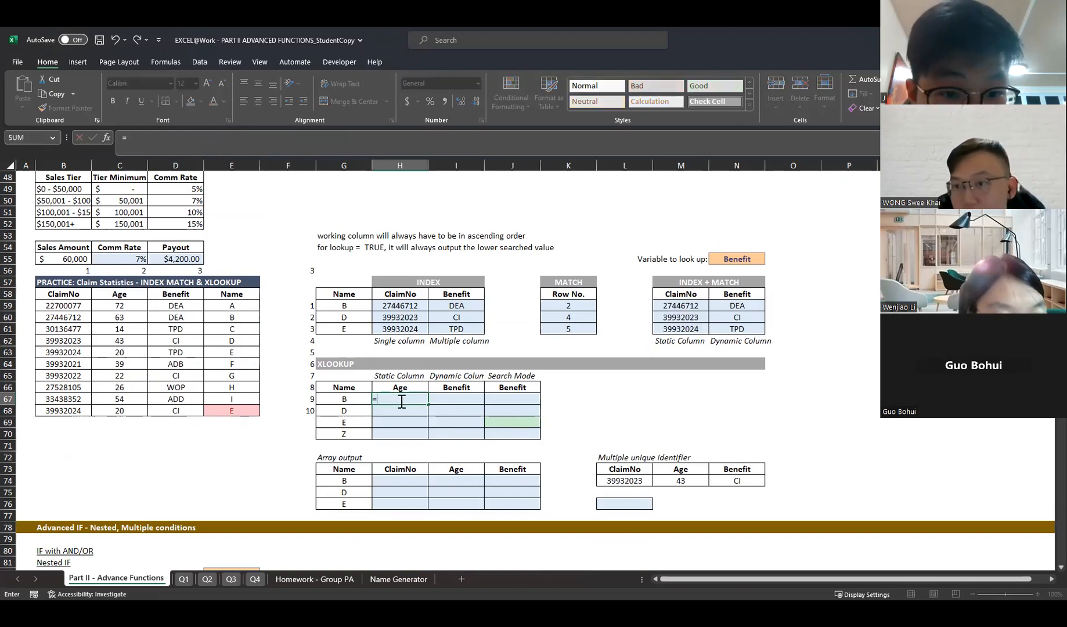
type("XLOOKUP(")
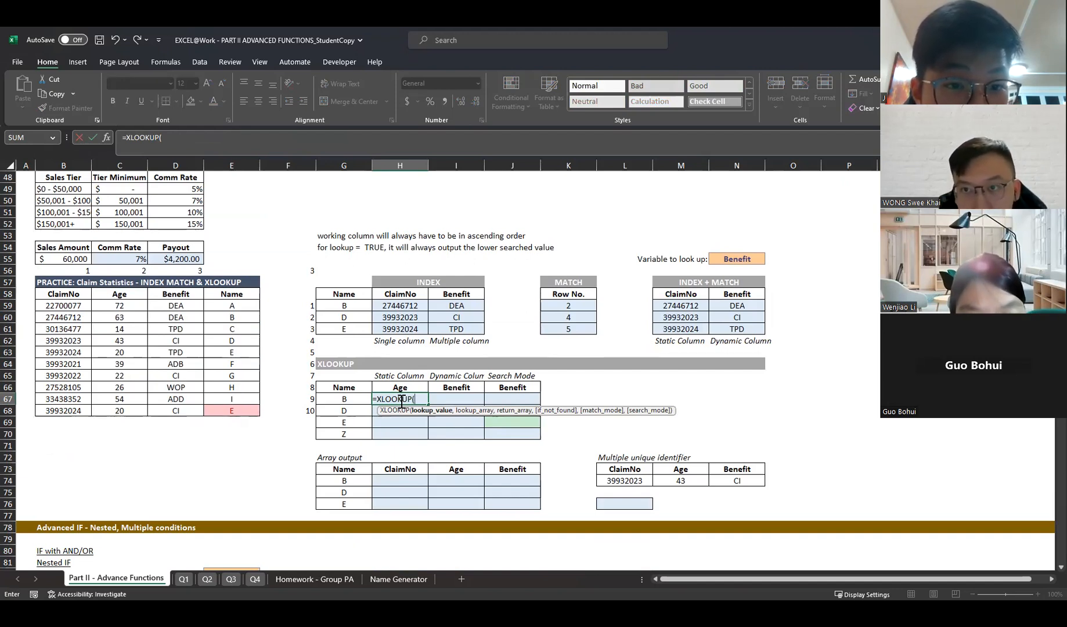
key("Left")
key("F4")
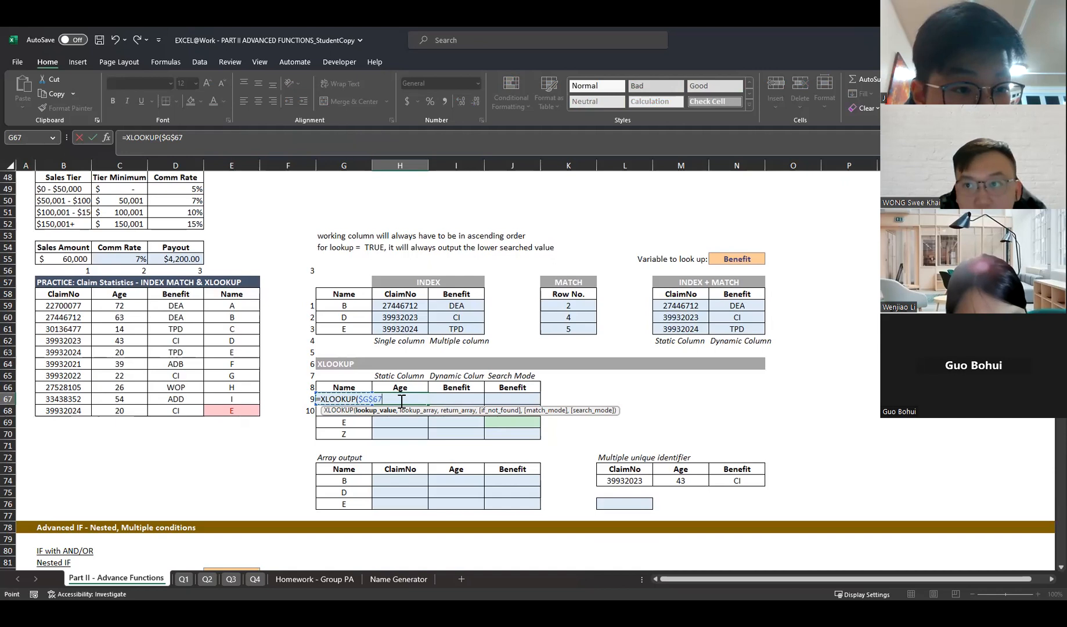
key("F4")
key("F4")
type(",")
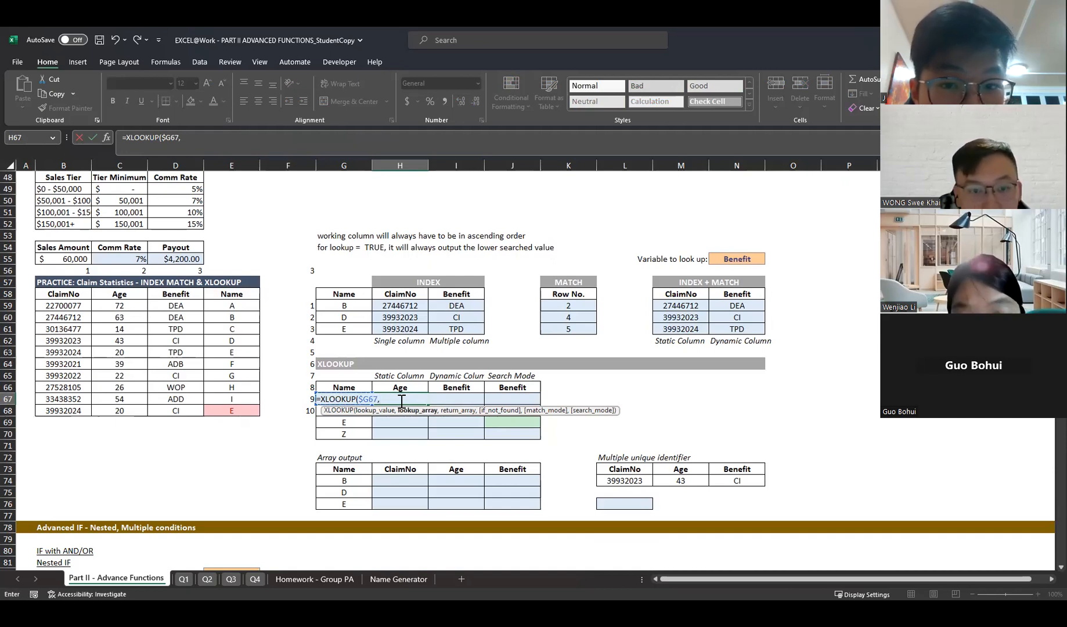
- Add the Name range $E$59:$E$68 as the fully absolute lookup array of the XLOOKUP formula in H67
left_click(224, 308)
left_click(238, 409, "shift")
key("F4")
key("F4")
key("F4")
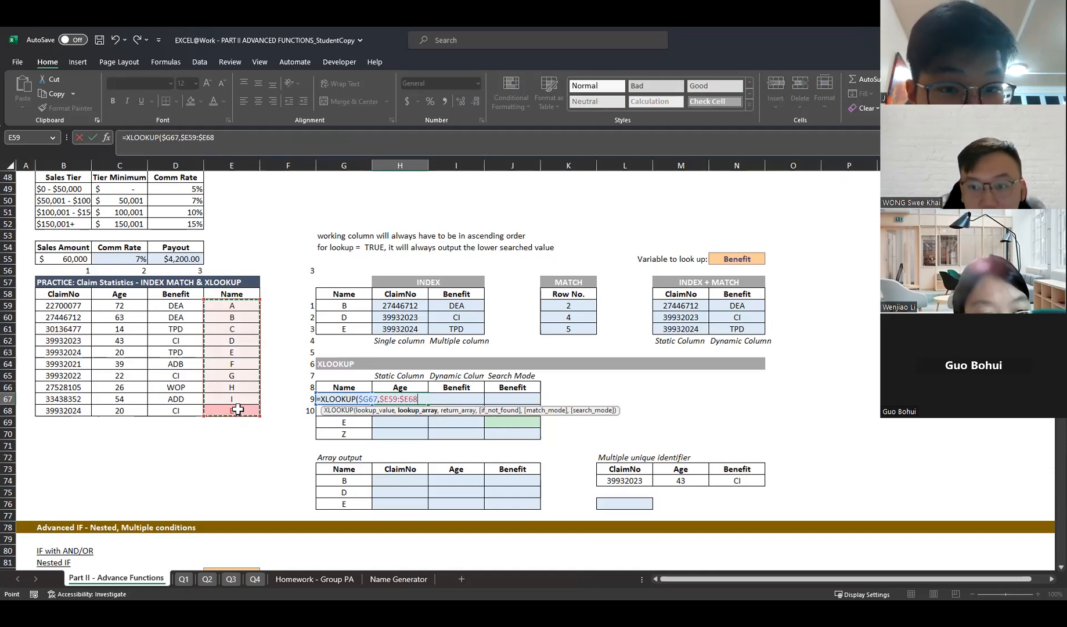
type(",")
left_click(415, 399)
key("F4")
key("F4")
left_click(395, 399)
key("F4")
key("F4")
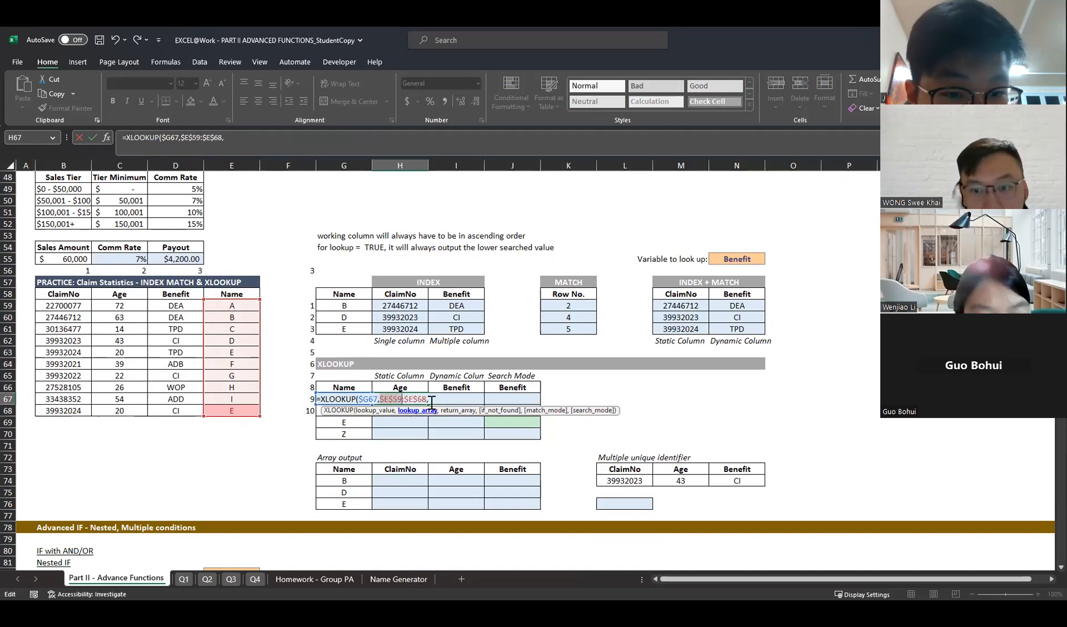
left_click(431, 400)
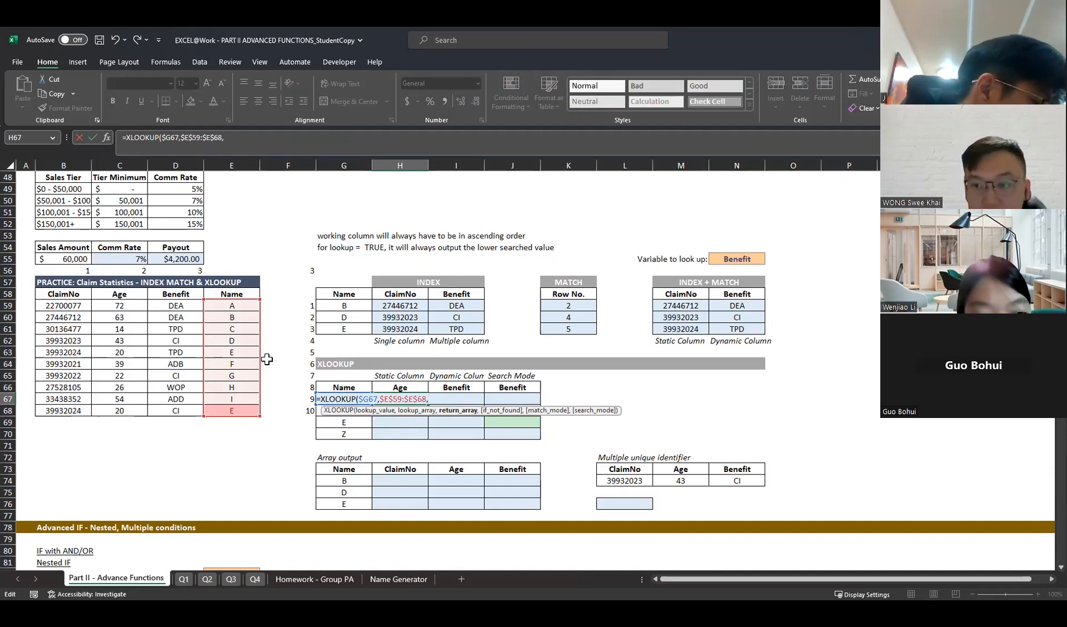
- Add the Age range $C$59:$C$68 as the fully absolute return array of the XLOOKUP formula in H67
left_click(132, 306)
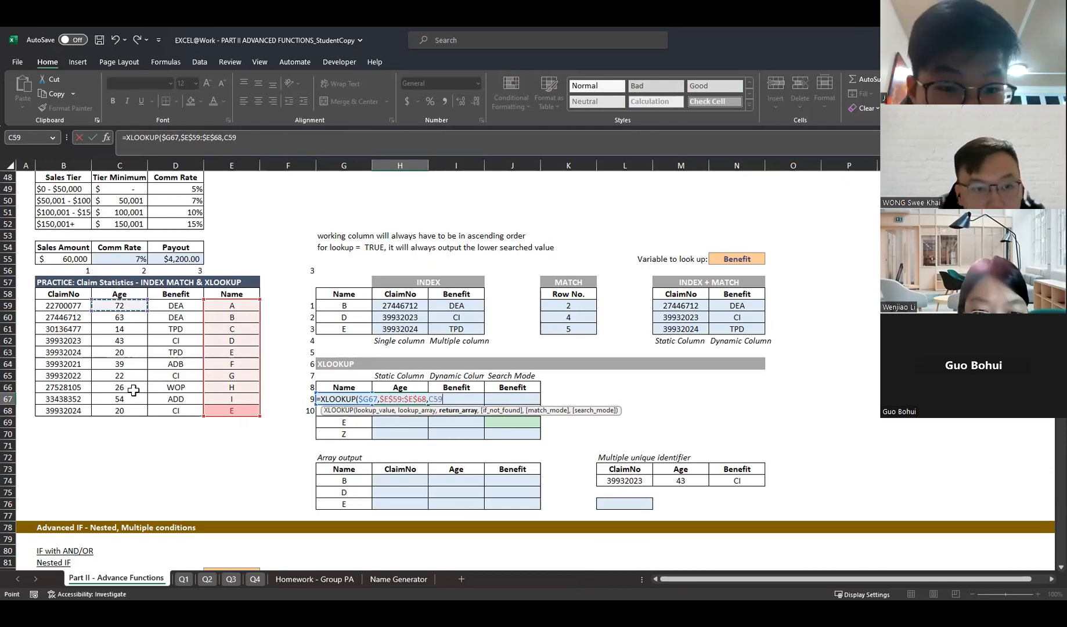
left_click(133, 408, "shift")
key("F4")
type(",")
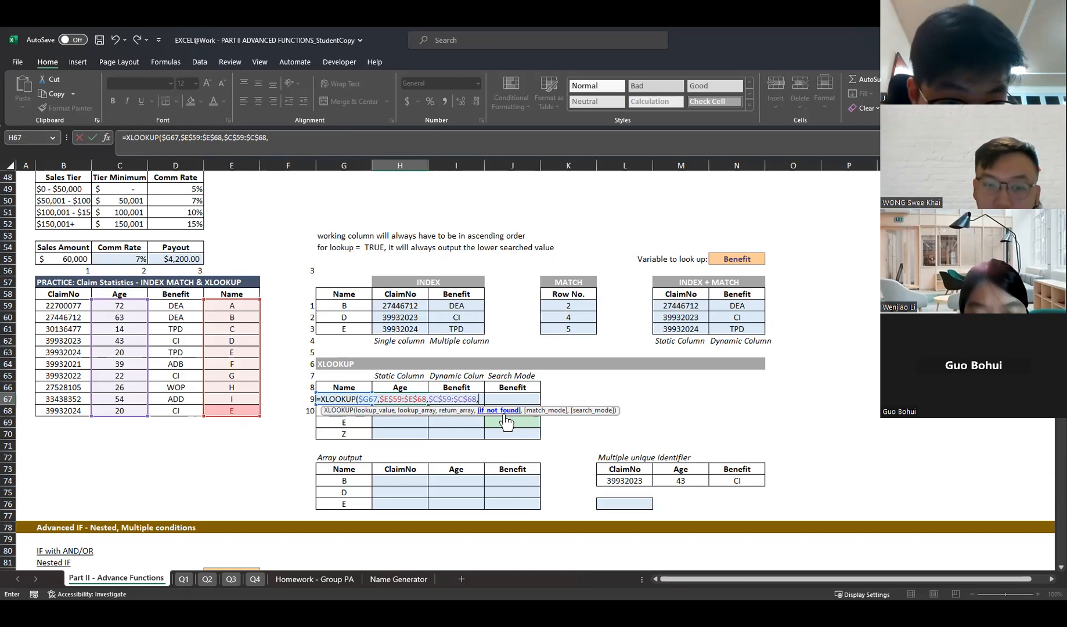
- Set the if_not_found argument of the XLOOKUP formula in H67 to "Error!"
left_click(329, 146)
type("\"\"")
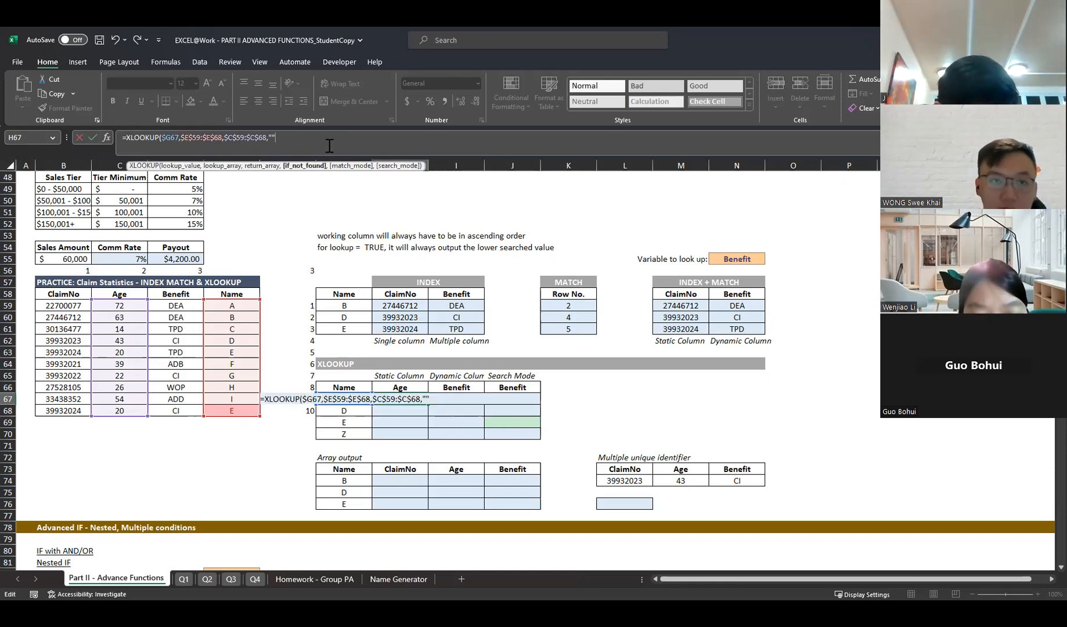
type("Error!")
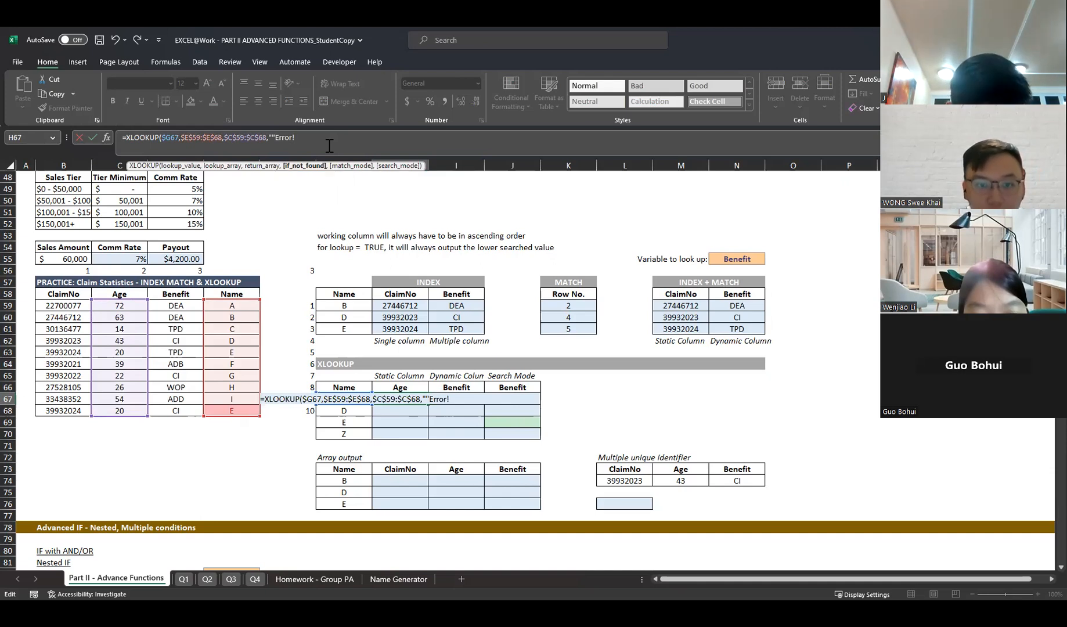
type("\"")
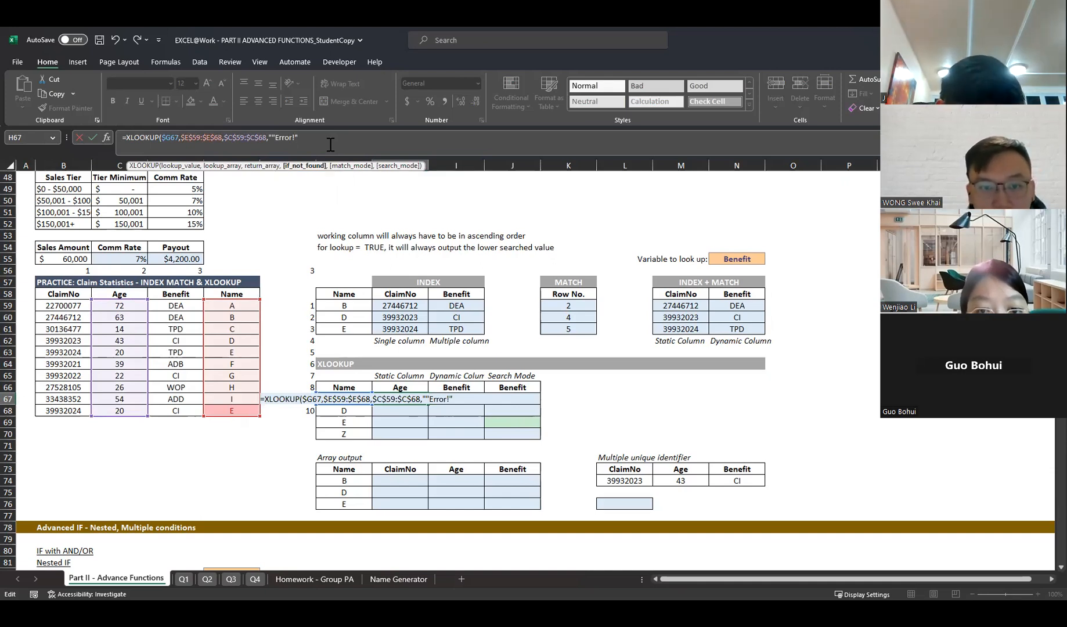
left_click(272, 137)
key("BackSpace")
left_click(322, 141)
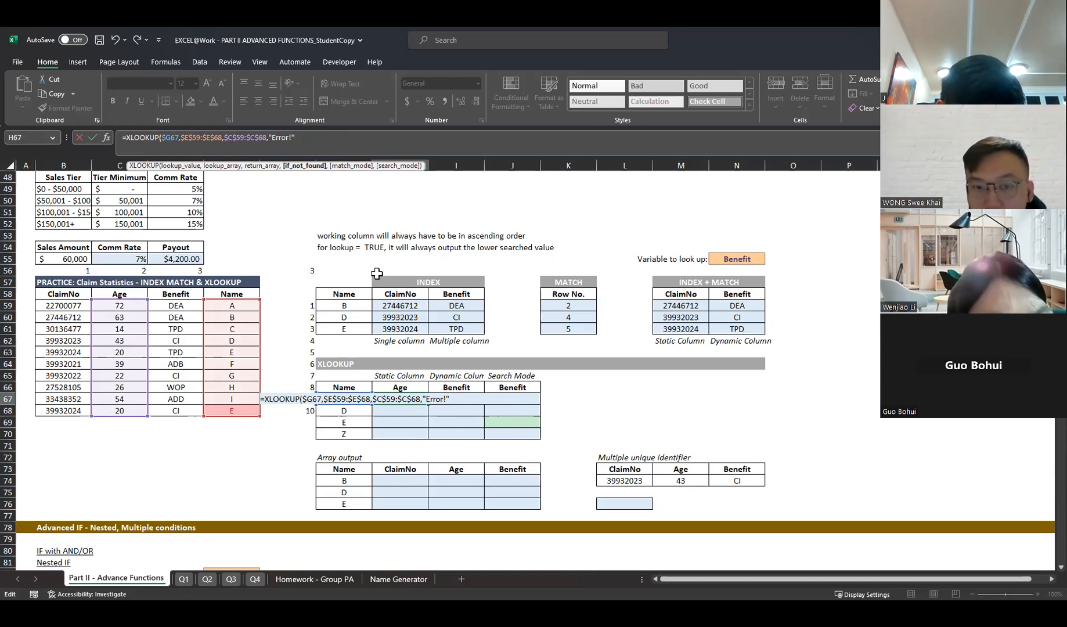
- Complete the XLOOKUP formula in H67 with match mode 0 for an exact match and search mode 1 for first-to-last
type(",")
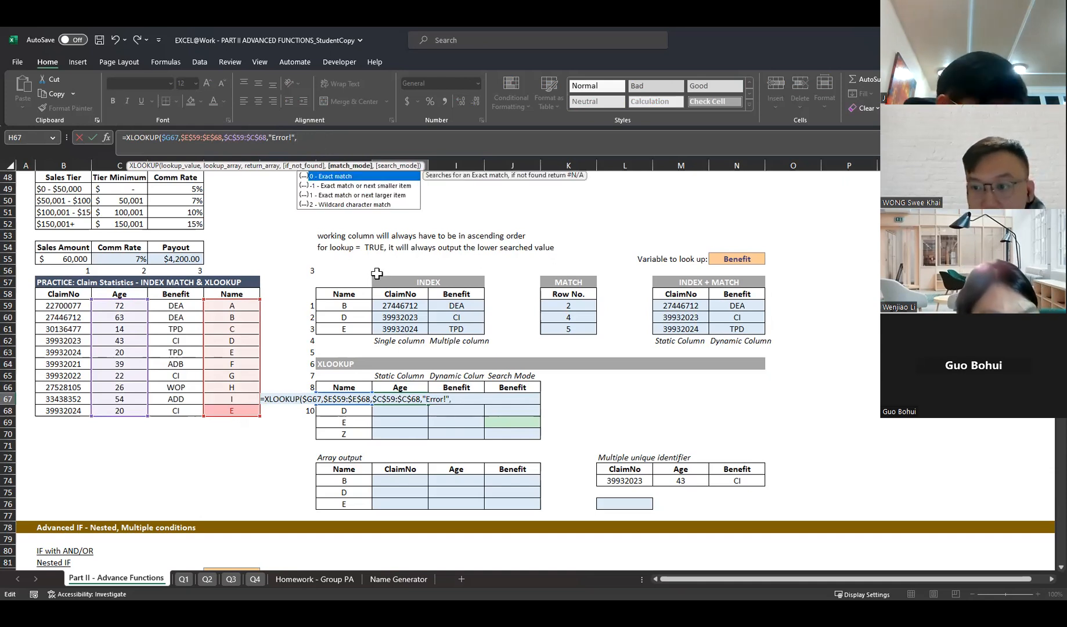
type("0")
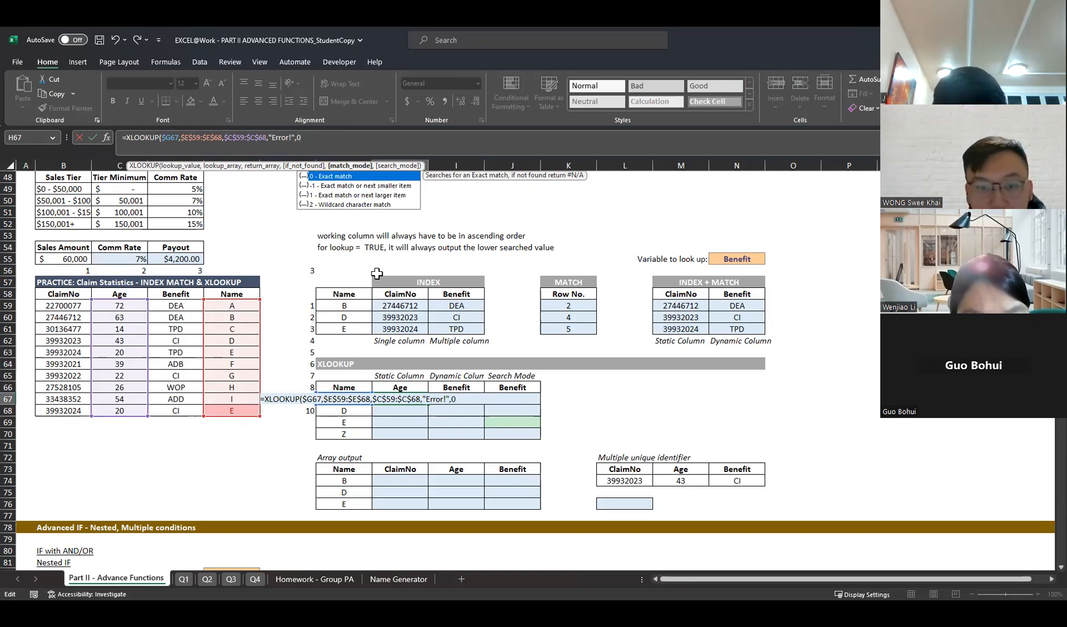
type(",1")
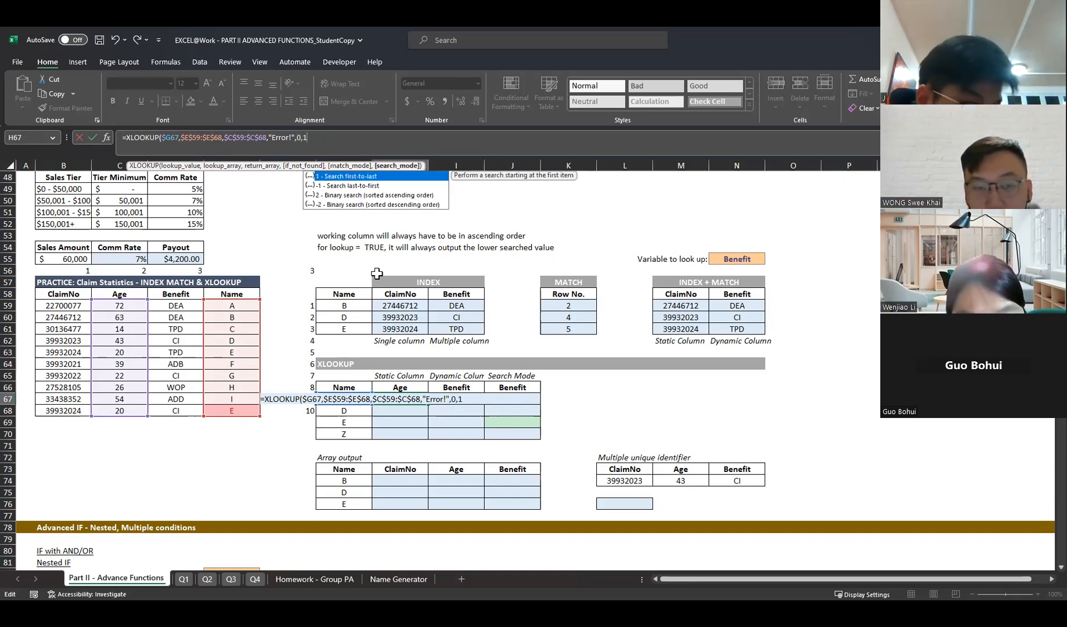
key("Return")
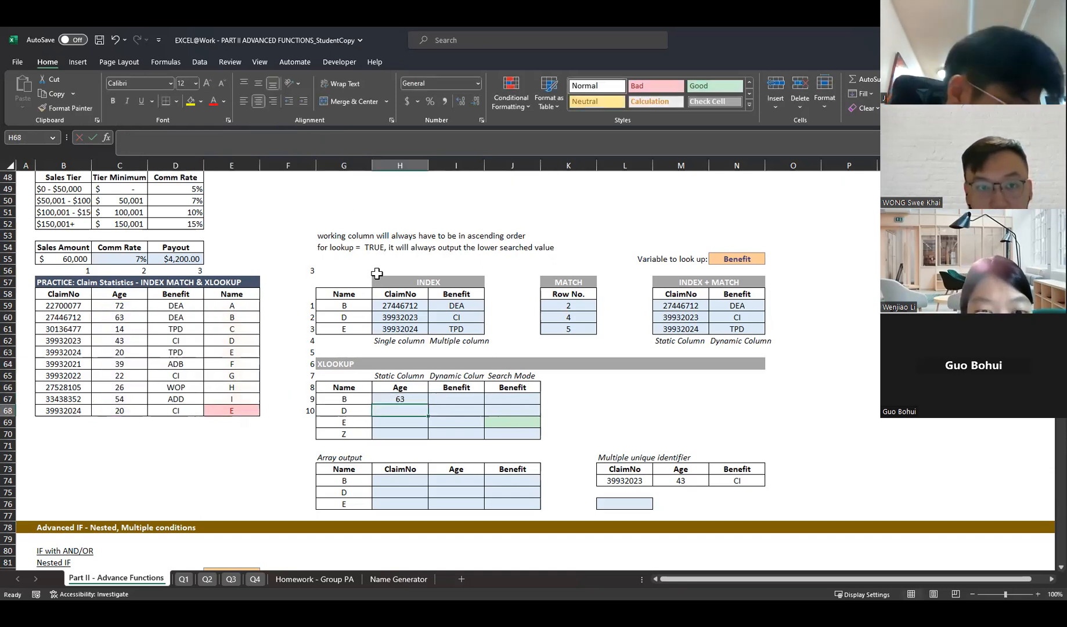
- Fill the Age XLOOKUP formula from H67 down to H70
left_click(406, 399)
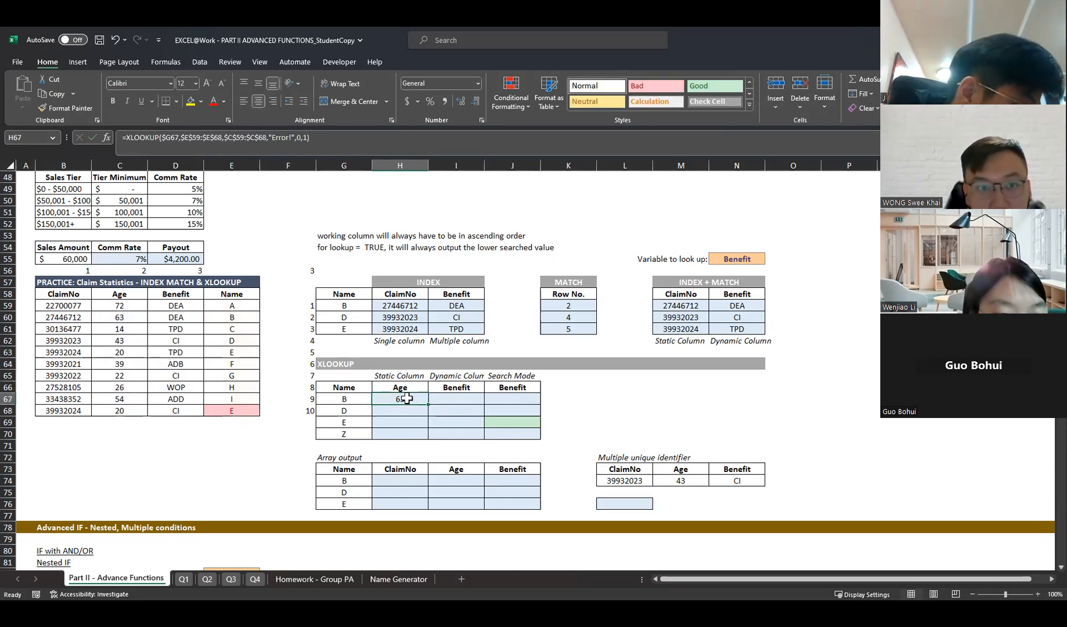
left_click_drag(429, 405, 428, 426)
left_click_drag(428, 440, 426, 441)
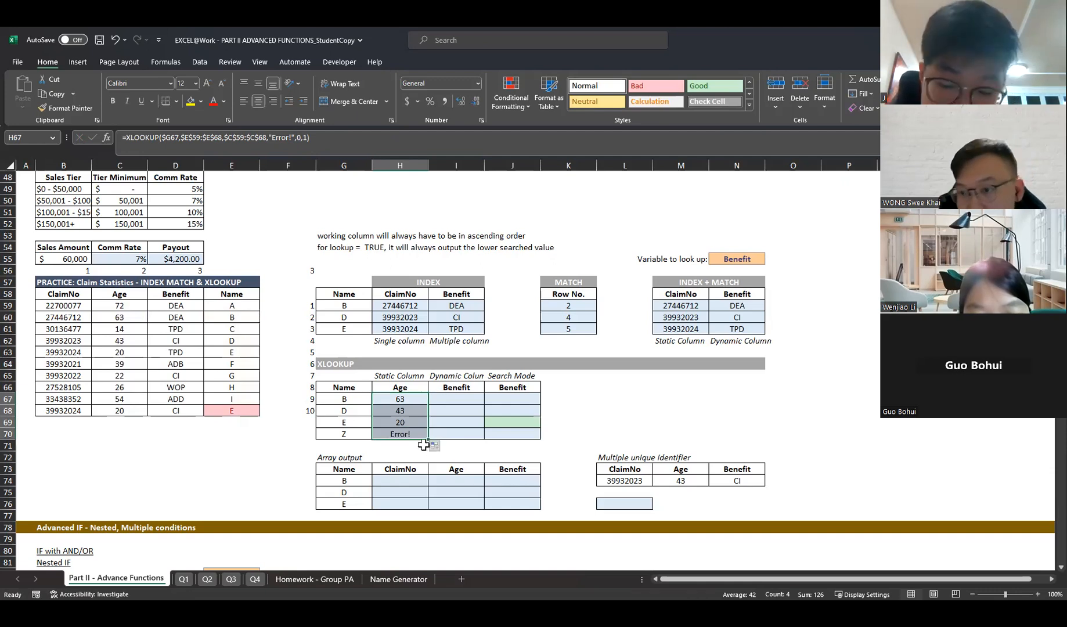
- Check the lookup result for name Z in H70 against the Name column and the formula's if_not_found argument
left_click(411, 433)
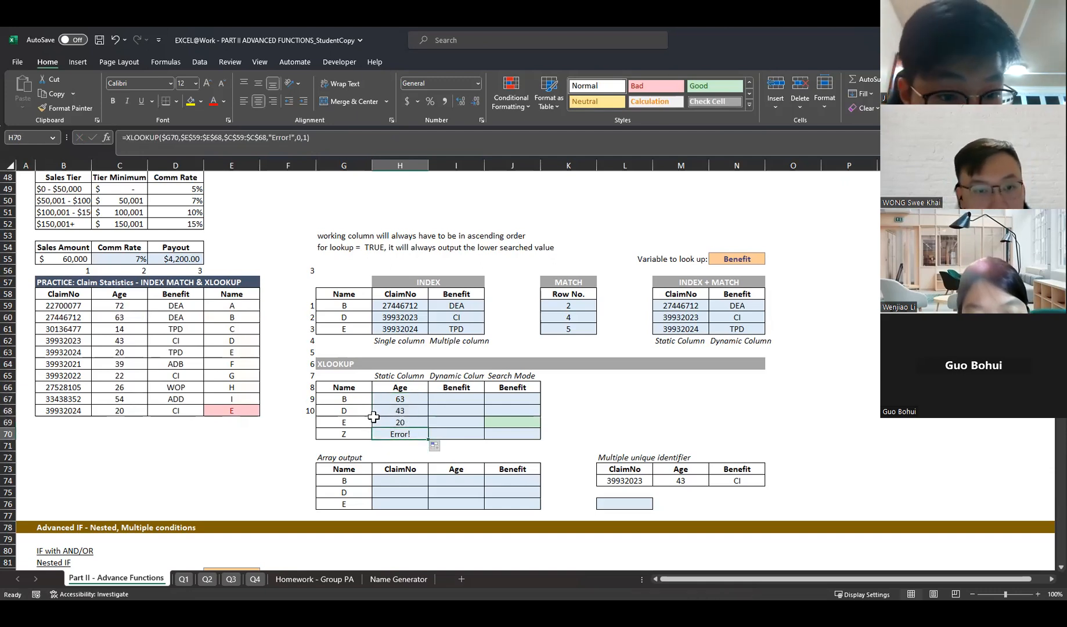
left_click(334, 434)
left_click_drag(221, 312, 227, 411)
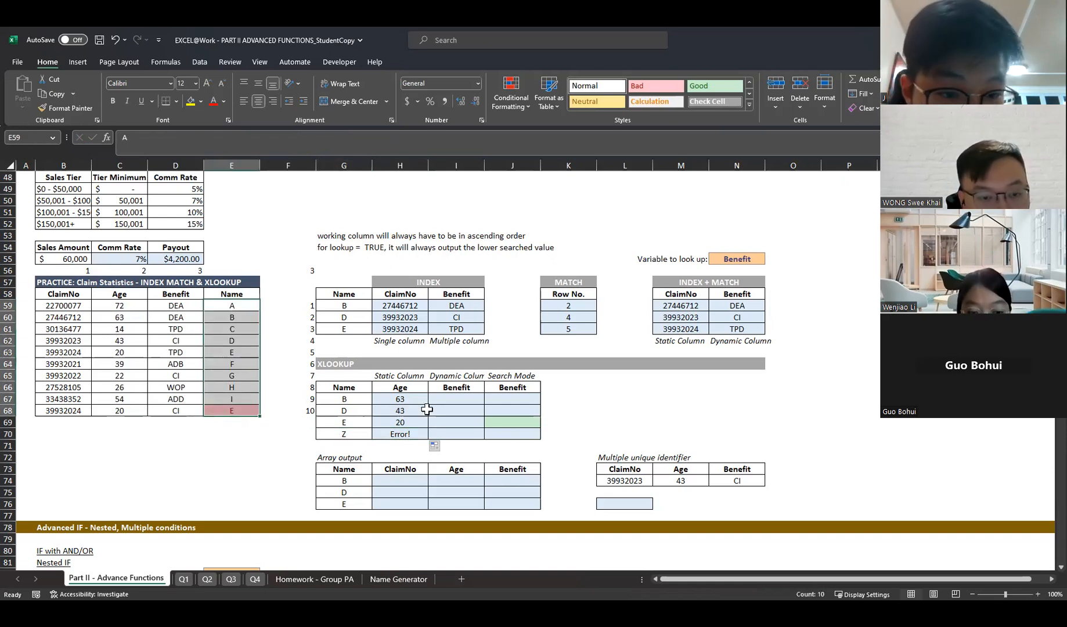
left_click(392, 433)
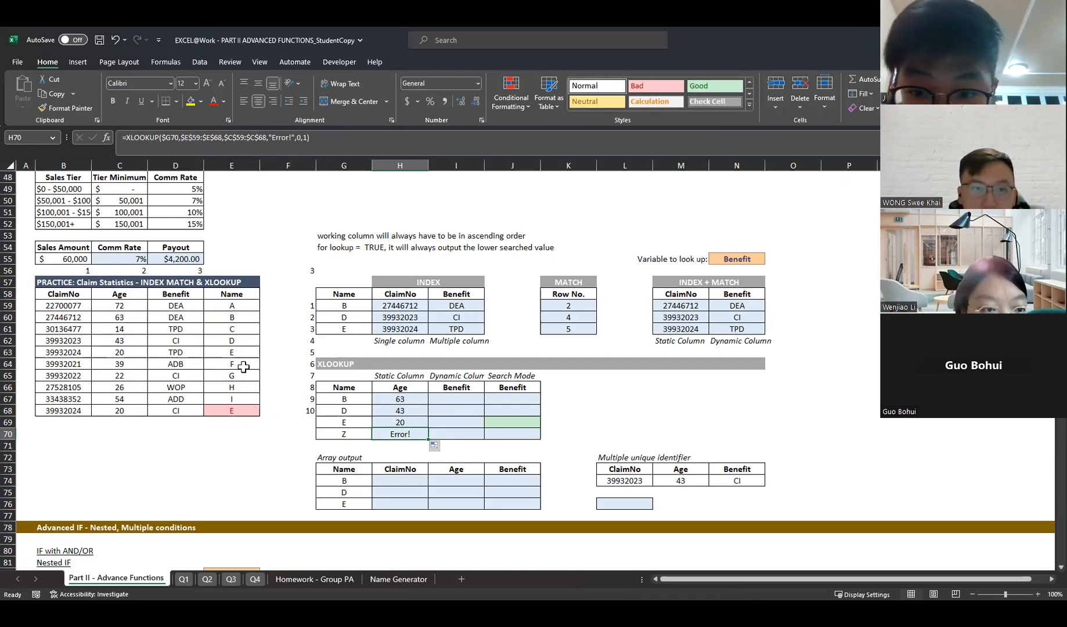
left_click(278, 140)
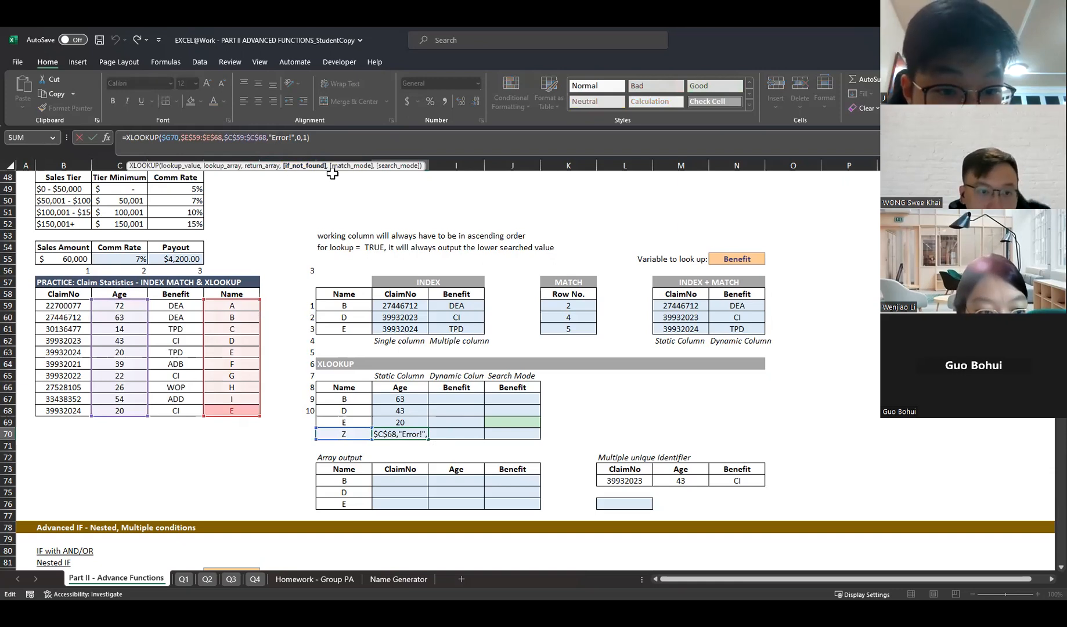
key("ctrl+Return")
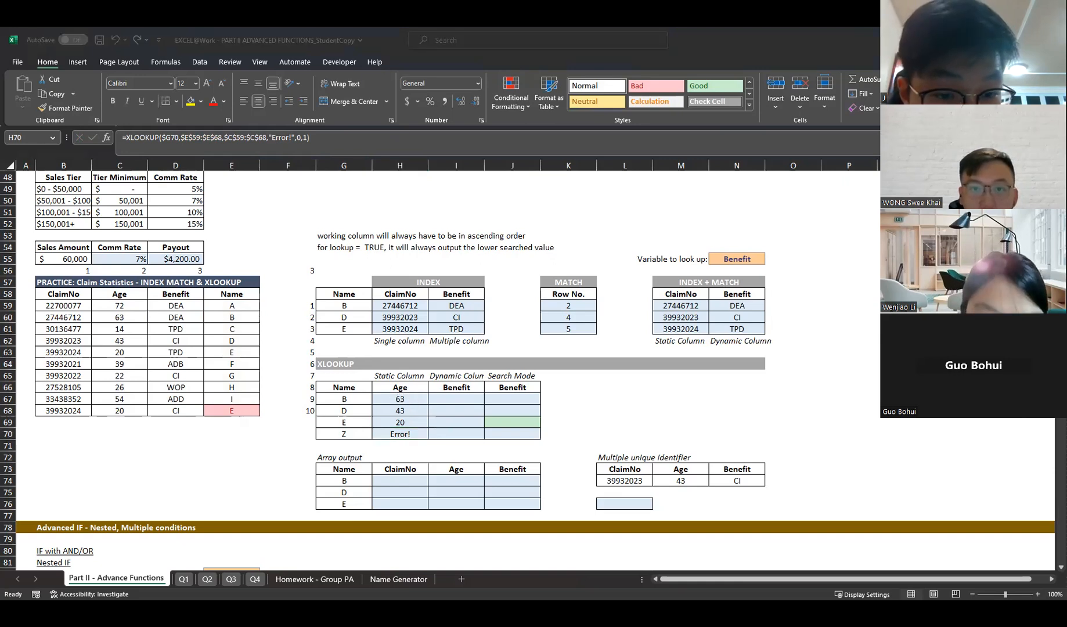
- Start an XLOOKUP formula in I67 under the dynamic Benefit column, with $G67 as the lookup value
left_click(466, 392)
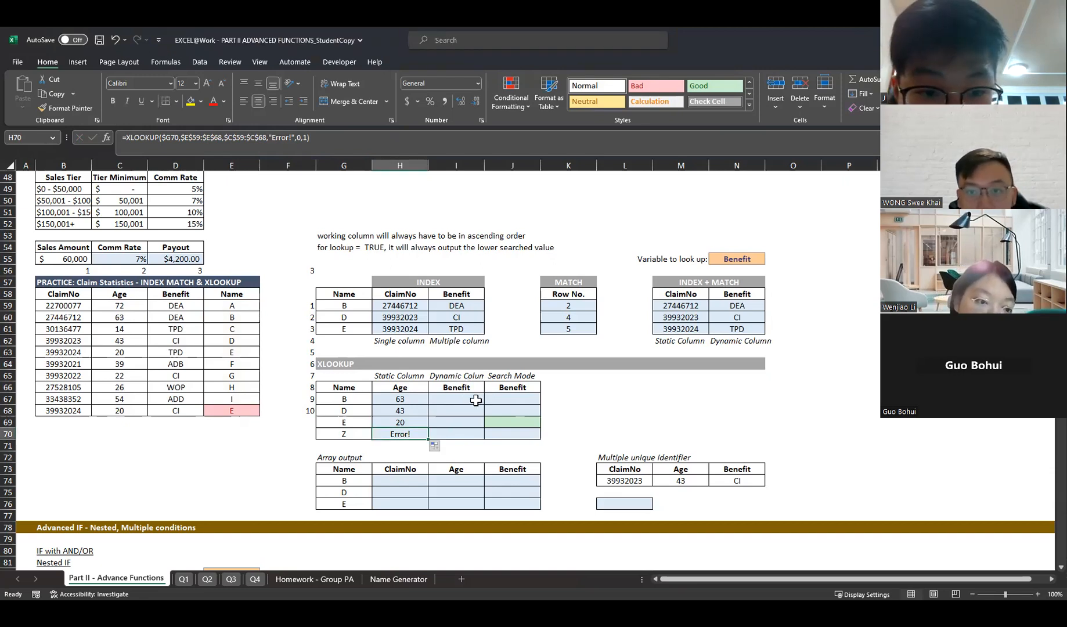
left_click(457, 398)
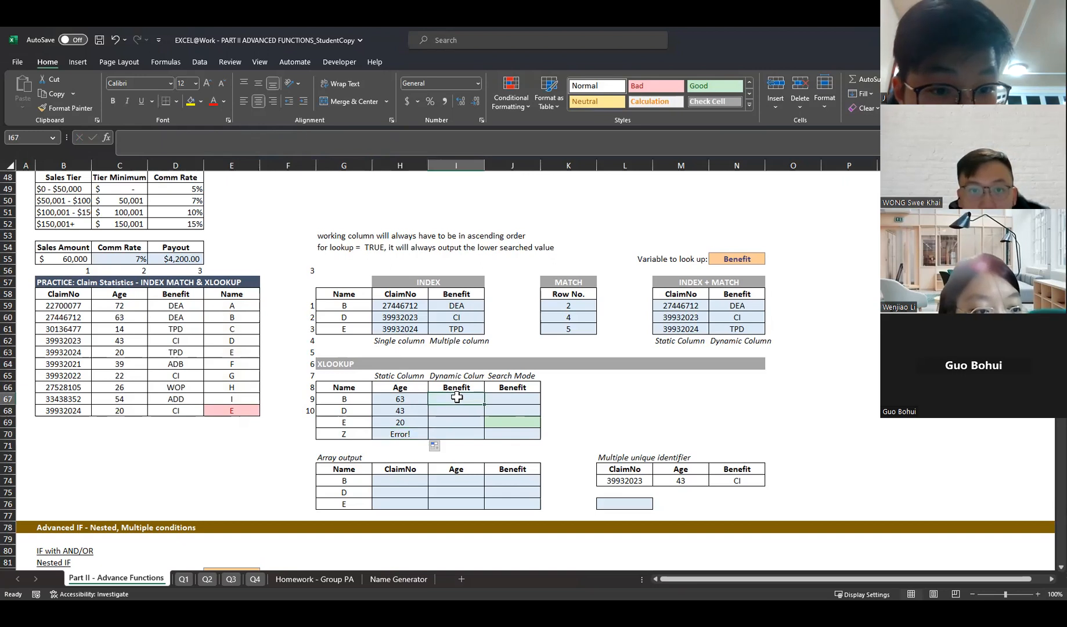
type("=")
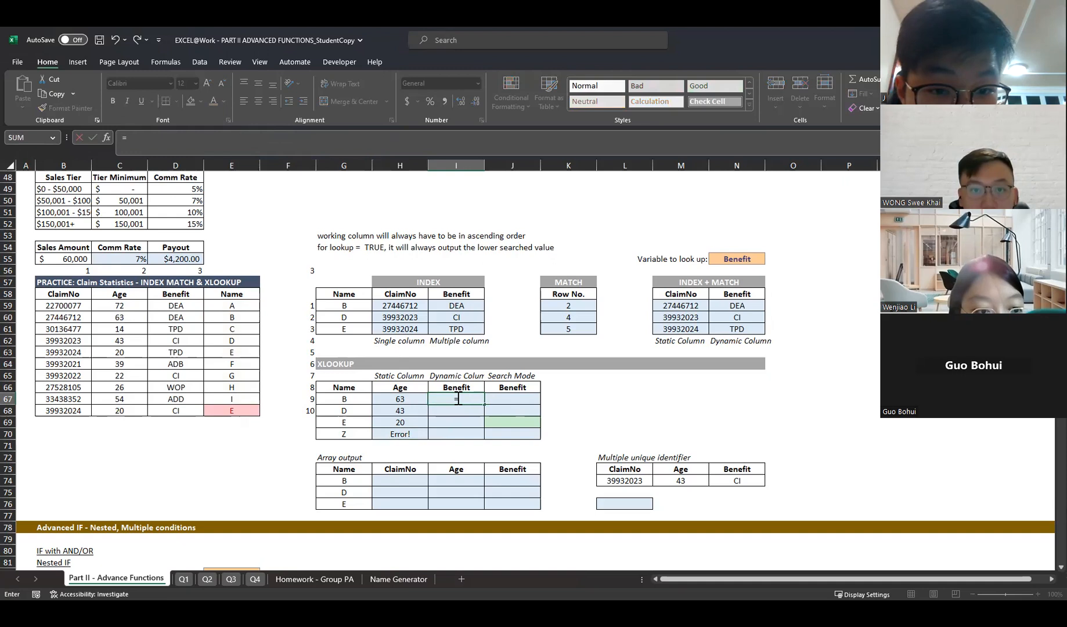
type("XLOOKUP(")
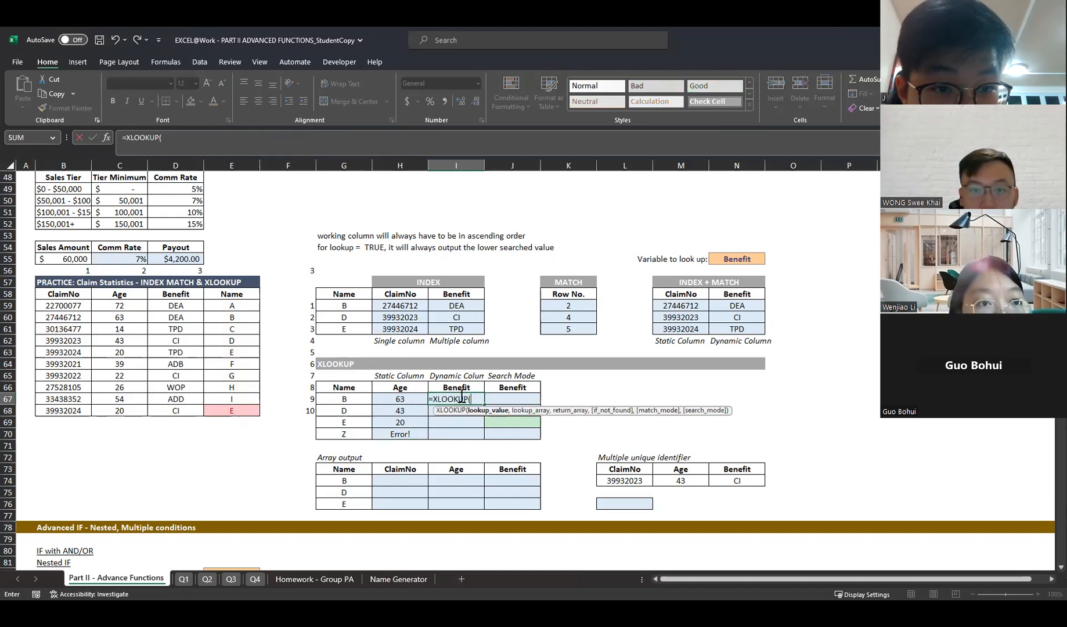
left_click(362, 400)
key("F4")
key("F4")
key("F4")
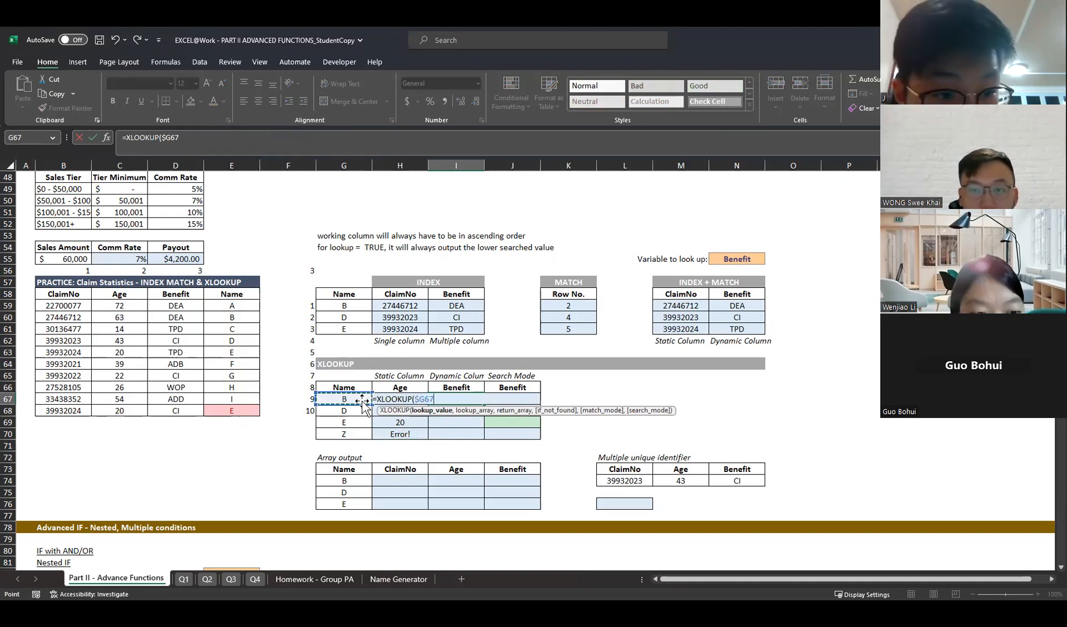
type(",")
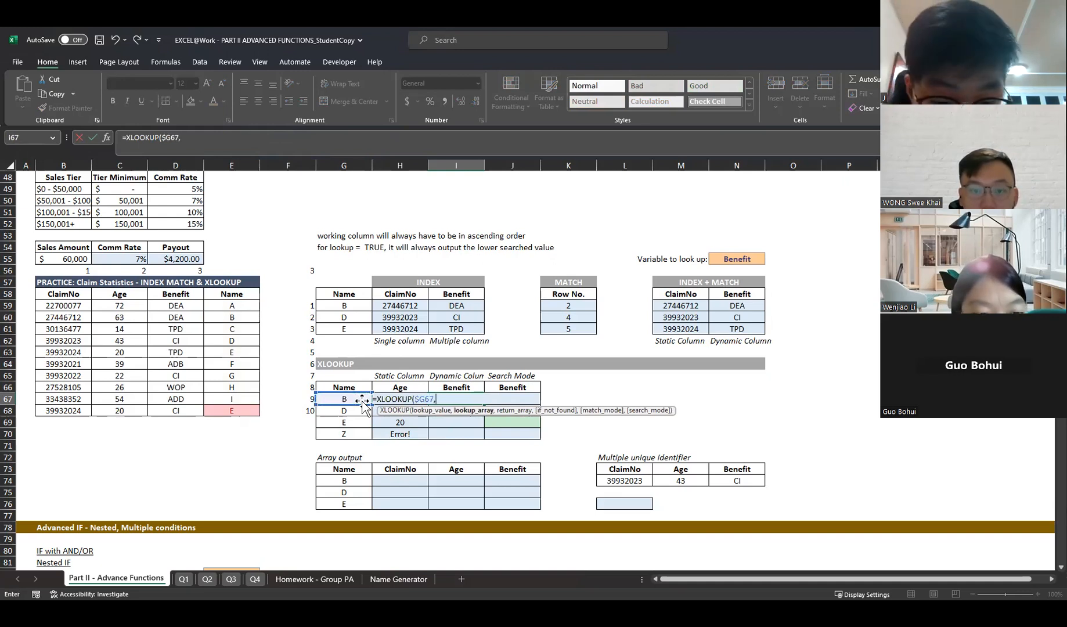
- Add the Name range $E$59:$E$68 as the fully absolute lookup array of the XLOOKUP formula in I67
left_click(223, 306)
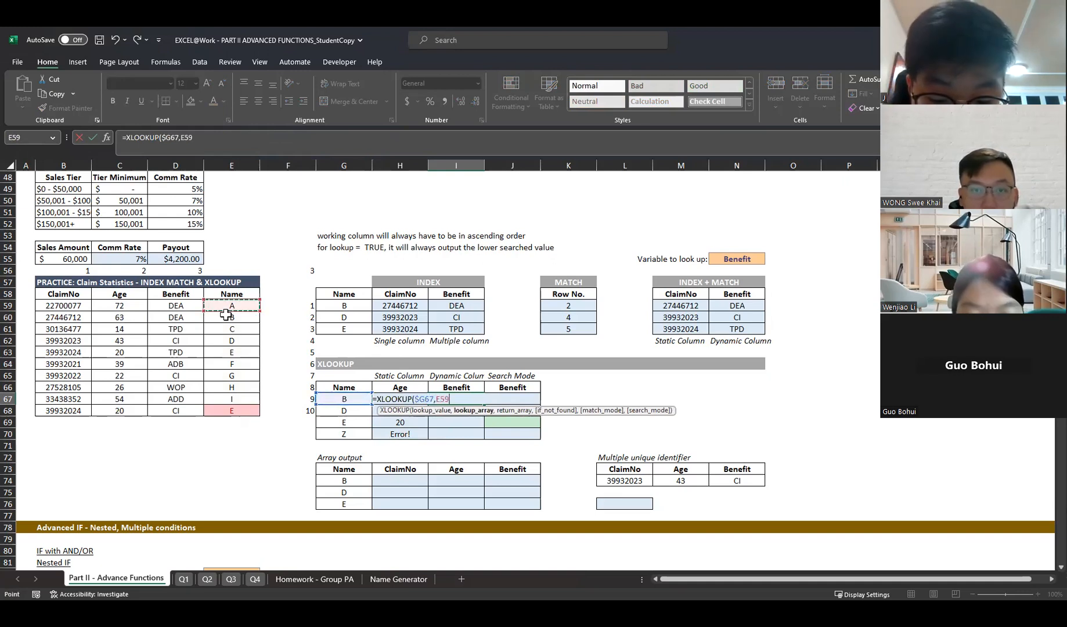
left_click(229, 411, "shift")
key("F4")
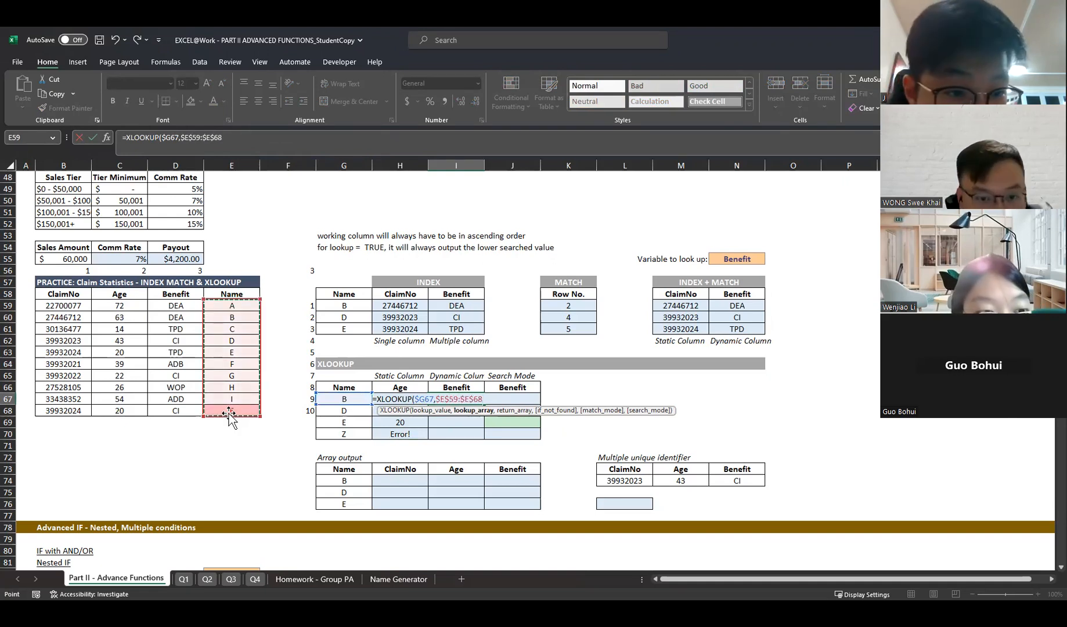
type(",")
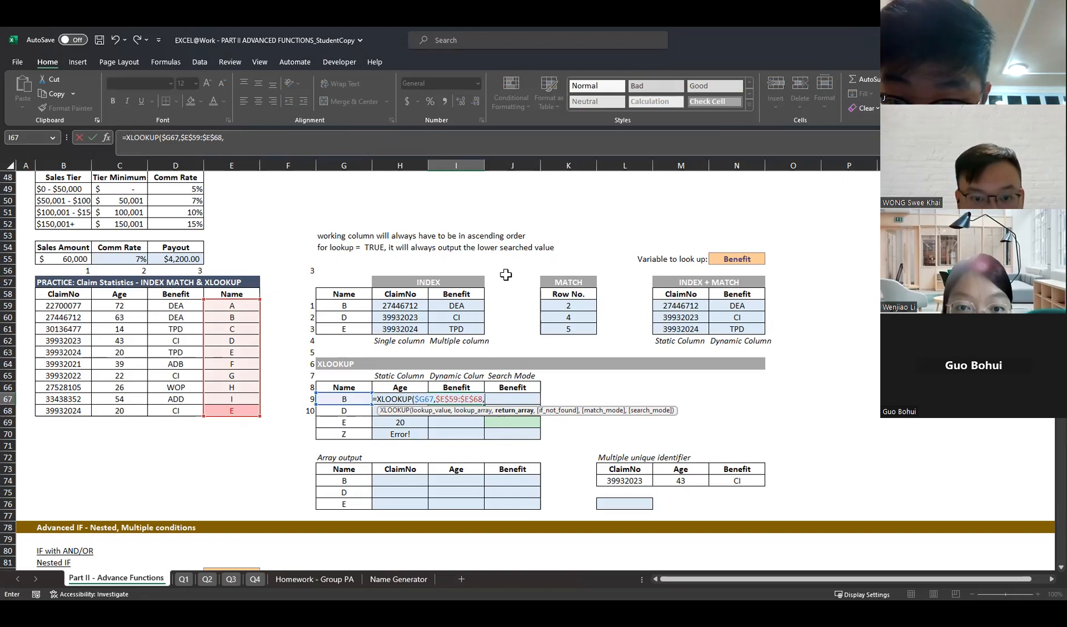
- Nest a second XLOOKUP as the return array in I67, with the row-locked Benefit header I$66 as its lookup value
type("XLOOKUP(")
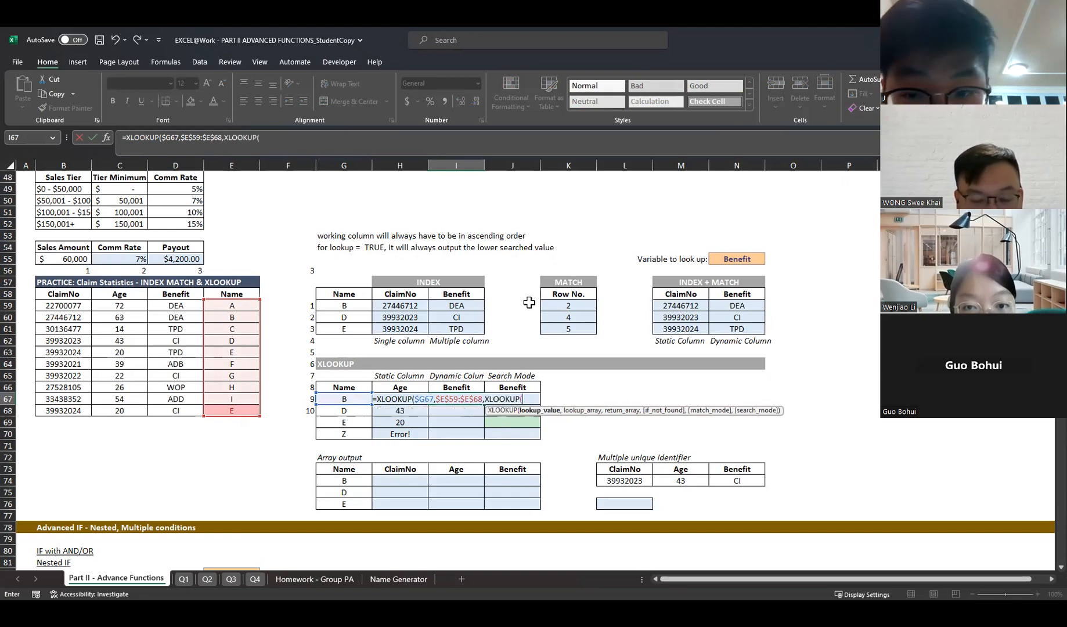
left_click(474, 386)
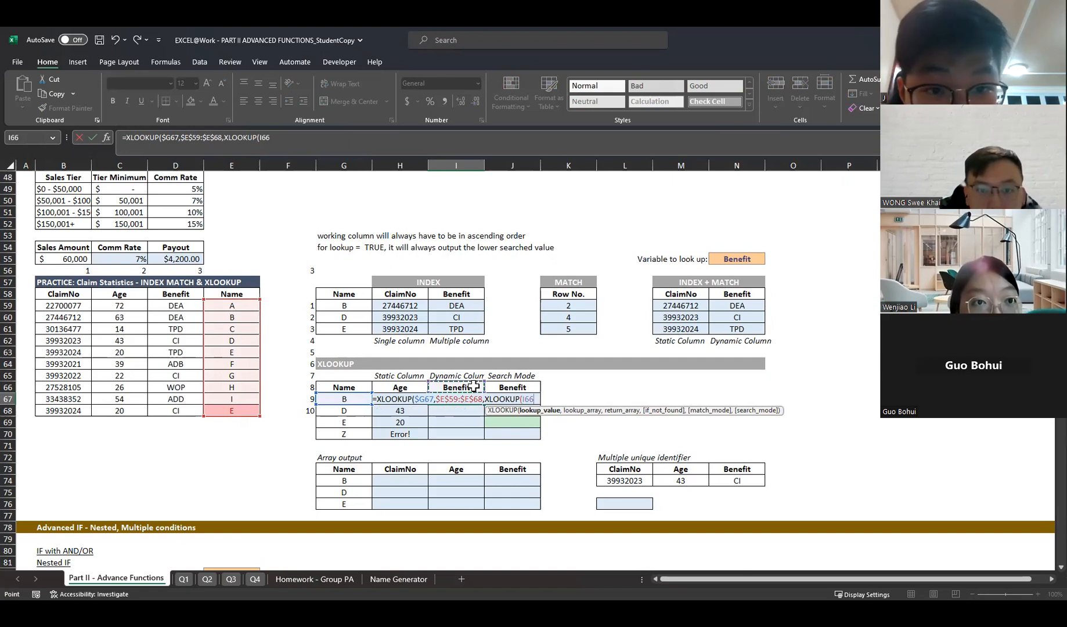
key("F4")
key("F4")
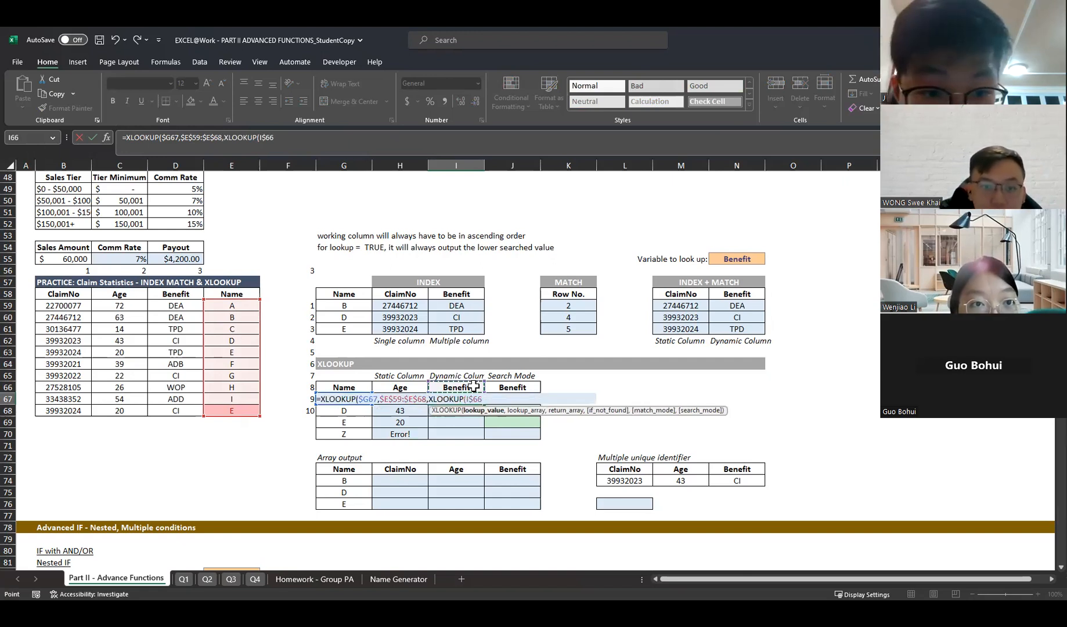
type(",")
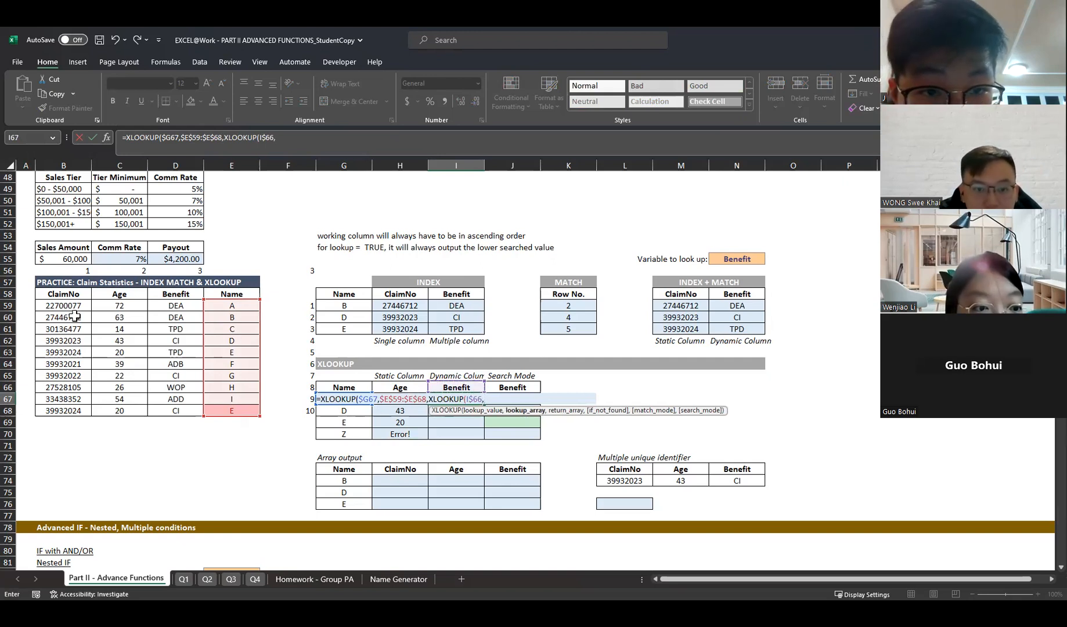
- Add the header range $B$58:$D$58 as the fully absolute lookup array of the nested XLOOKUP in I67
left_click(73, 294)
left_click_drag(163, 388, 167, 414)
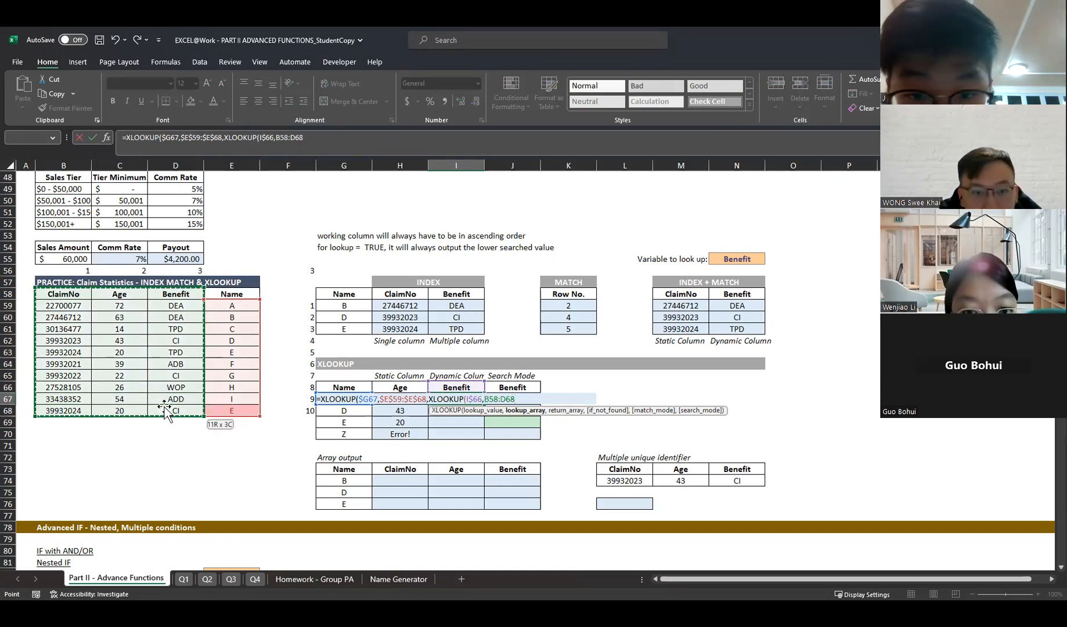
left_click_drag(165, 409, 151, 294)
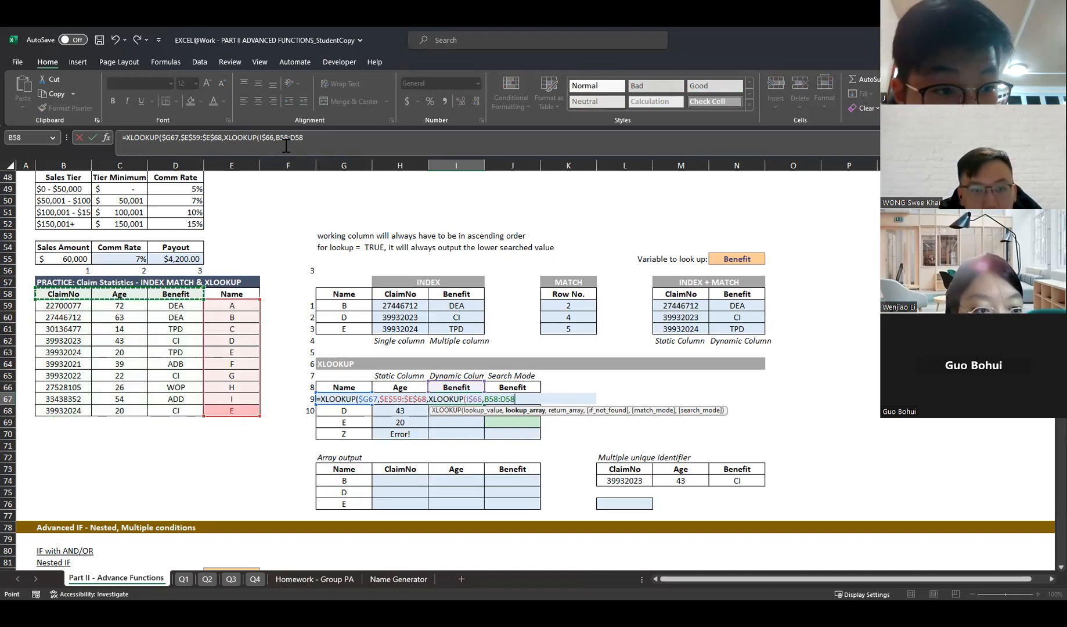
key("F4")
type(",")
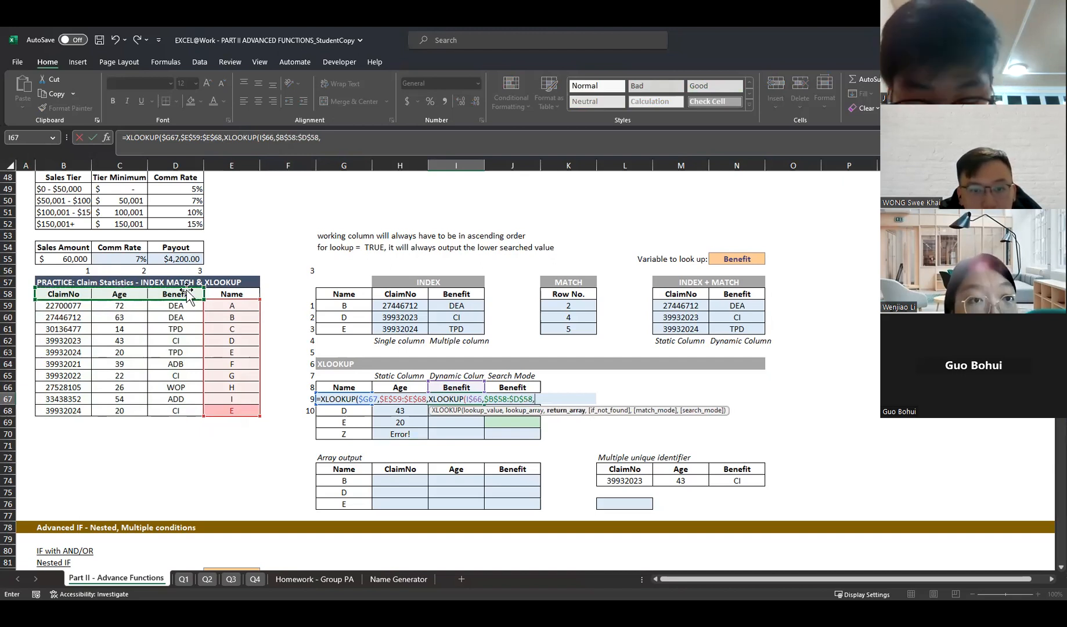
- Add the data range $B$59:$D$68 as the fully absolute return array of the nested XLOOKUP in I67
left_click(64, 309)
left_click_drag(166, 309, 64, 410)
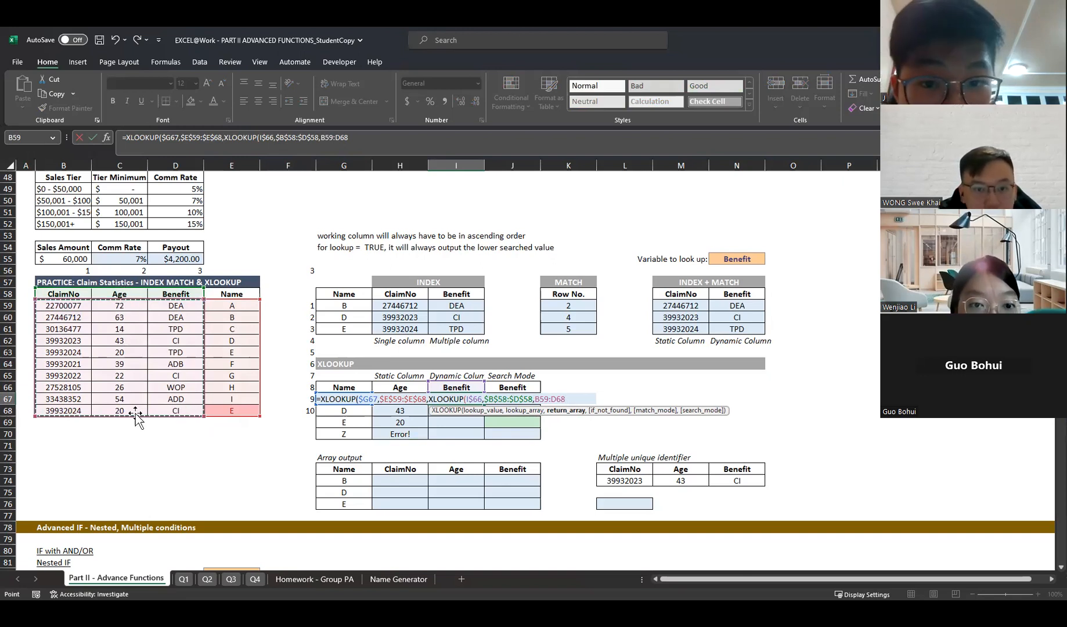
key("F4")
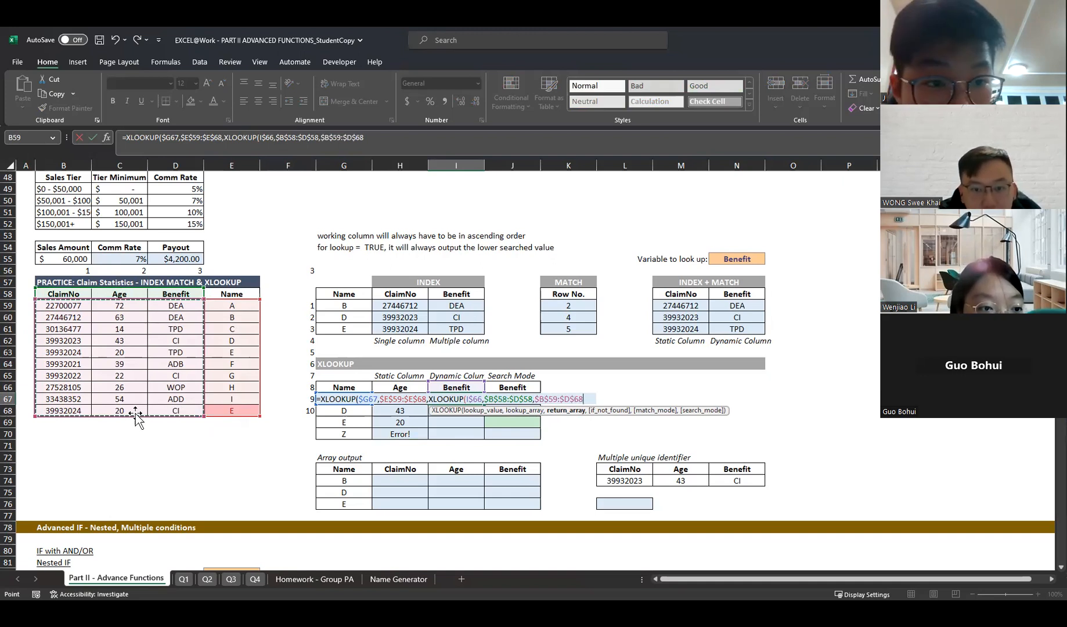
- Close the nested XLOOKUP in I67 and add "Errror!" as the outer formula's if-not-found value
type("),\"E")
key("BackSpace")
key("BackSpace")
key("BackSpace")
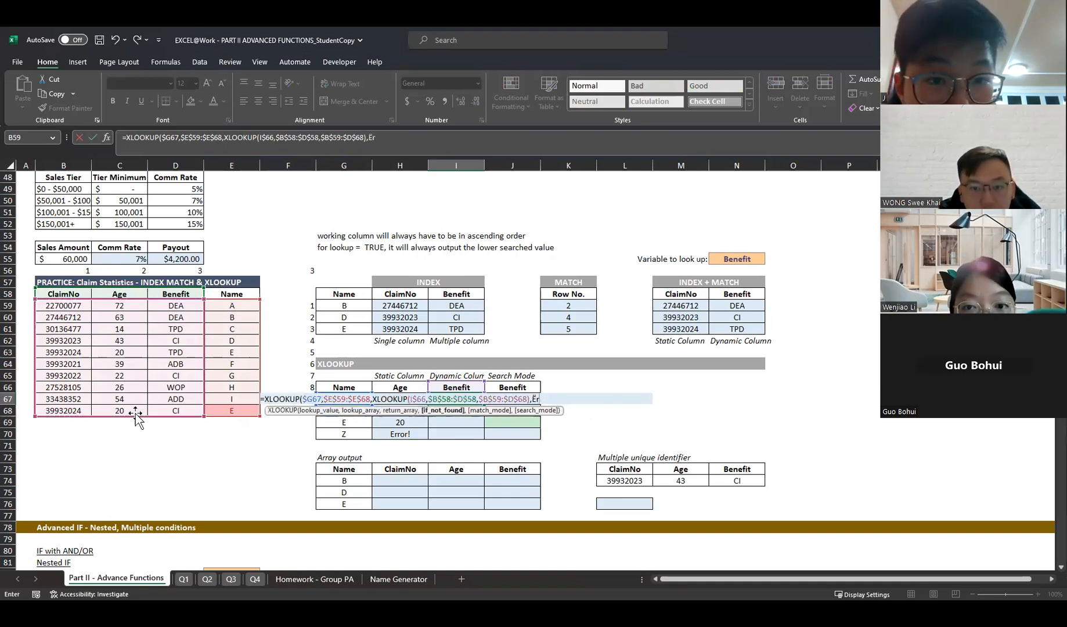
type("\"er")
key("BackSpace")
key("BackSpace")
type("Errror")
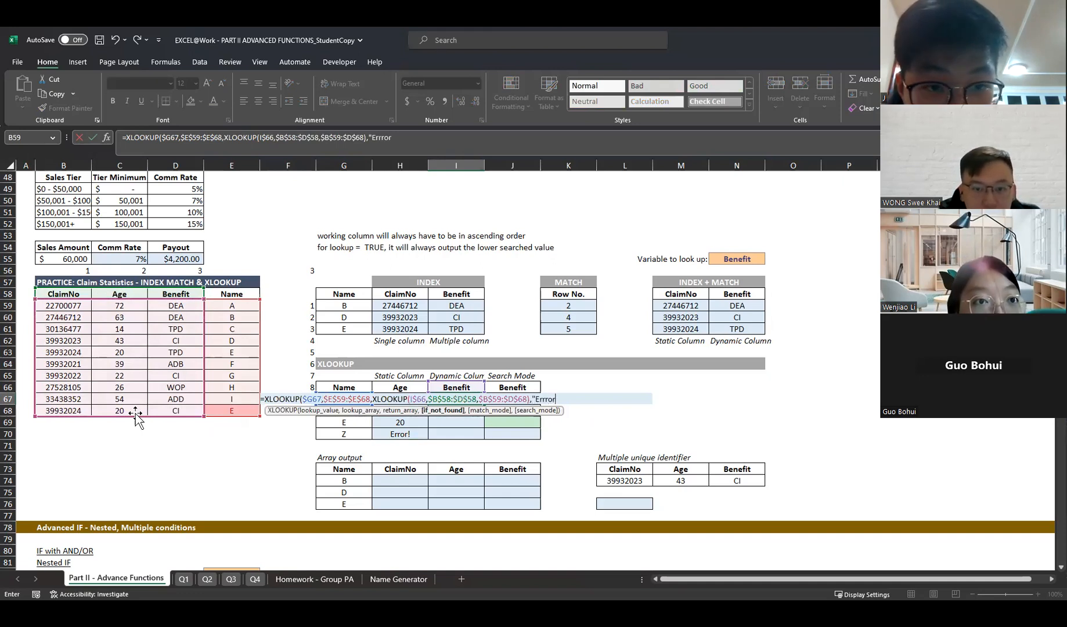
type("!\"")
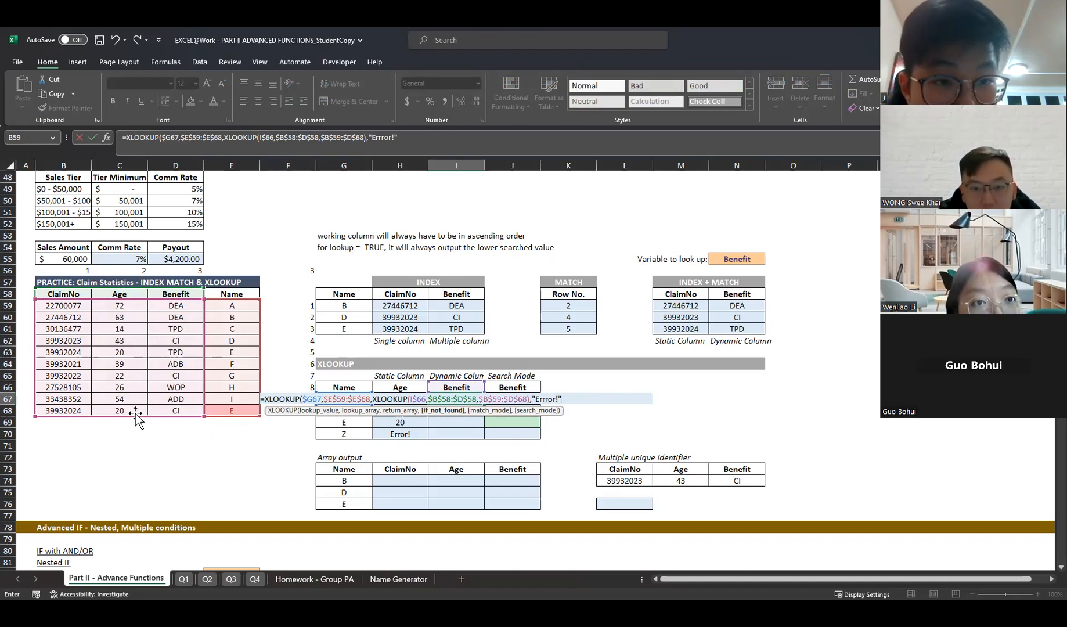
- Complete the I67 formula with match mode 0 and search mode 1, and copy it down to I70
type(",0,1")
key("Return")
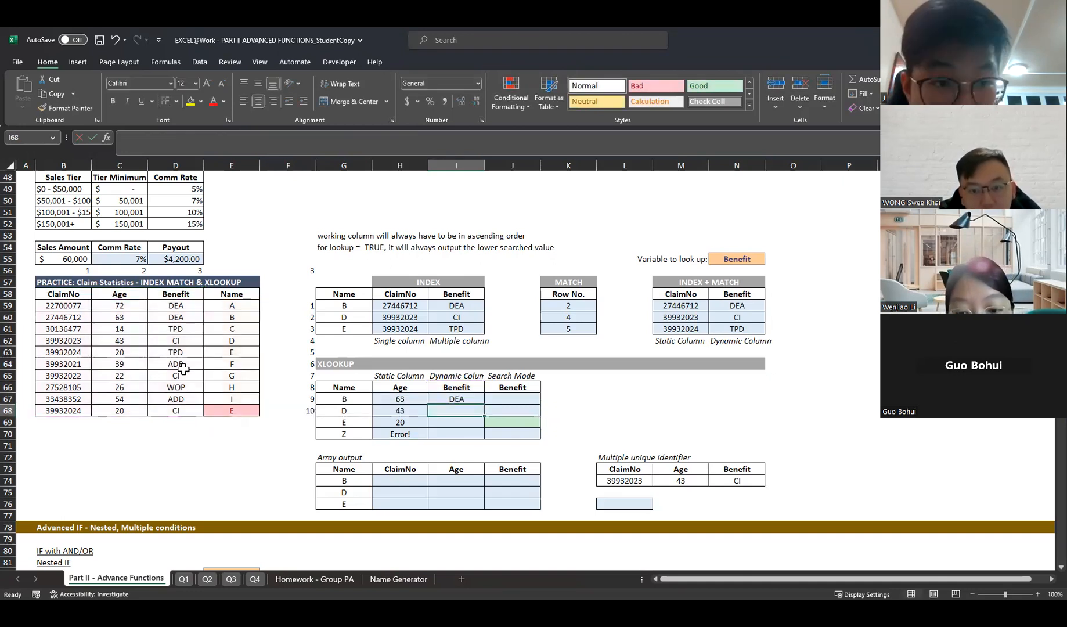
left_click(464, 398)
left_click_drag(484, 402, 484, 437)
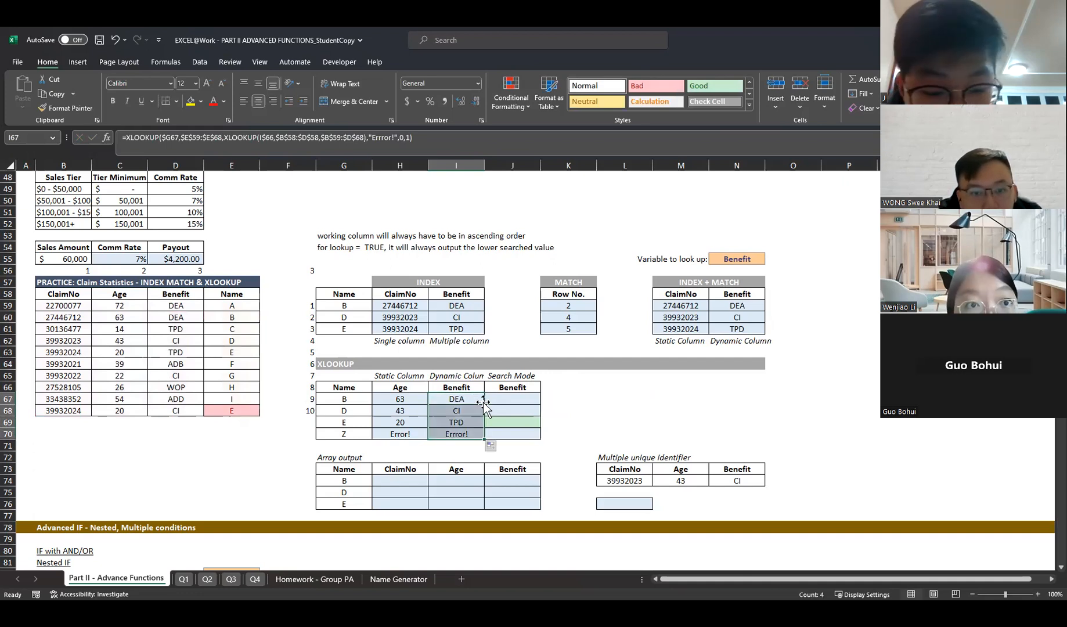
- Set the variable to look up in N55 to Age to test the dynamic lookup columns
left_click(749, 259)
type("Age")
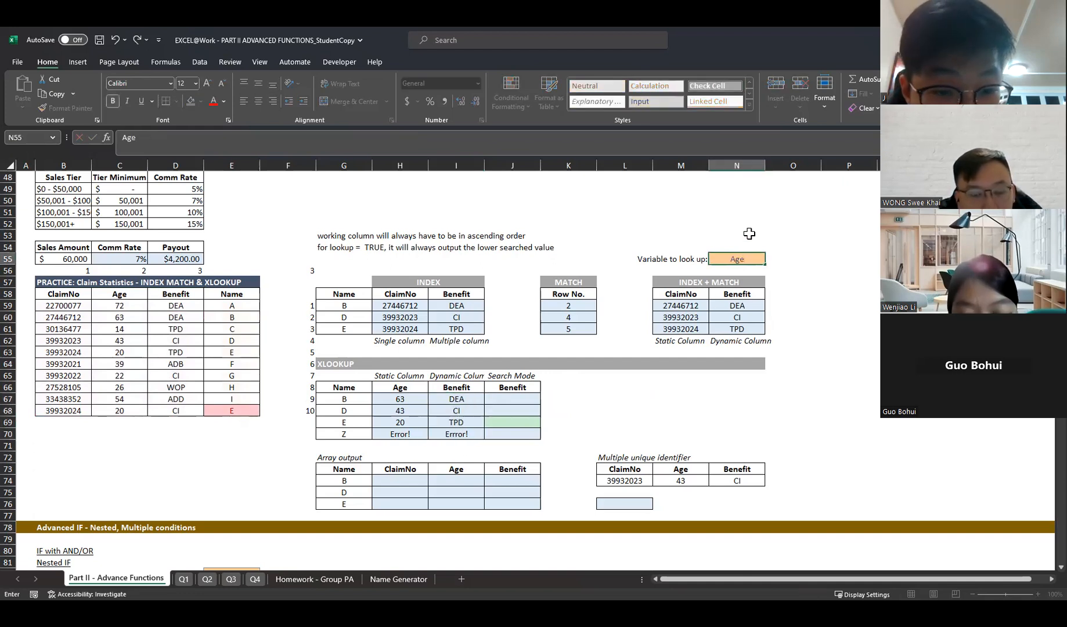
key("Return")
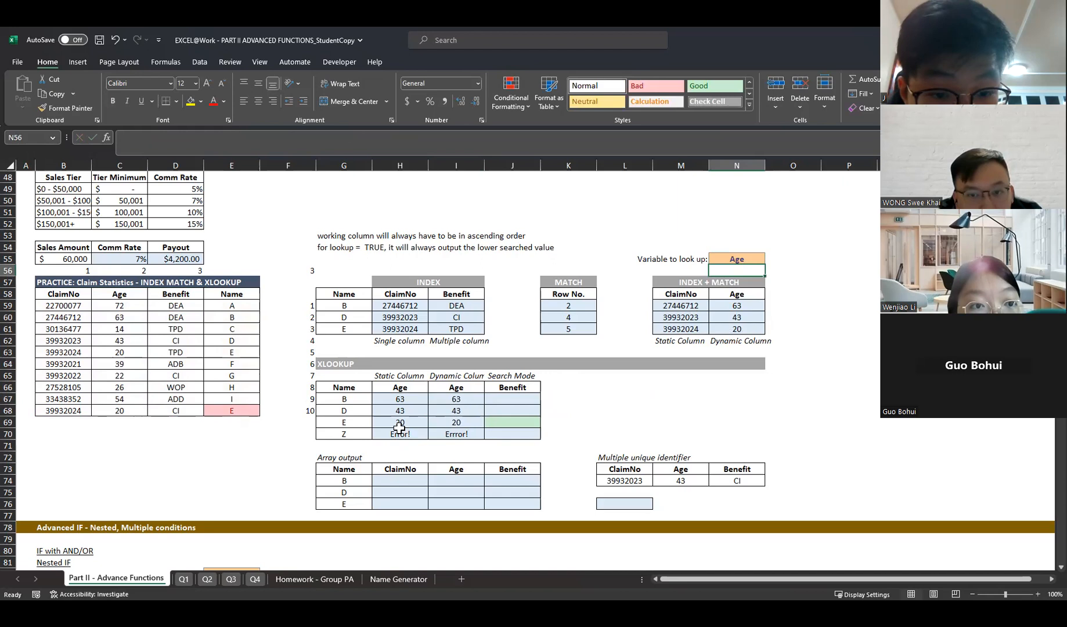
- Set the variable to look up in N55 to ClaimNo to test the dynamic lookup columns
left_click(733, 259)
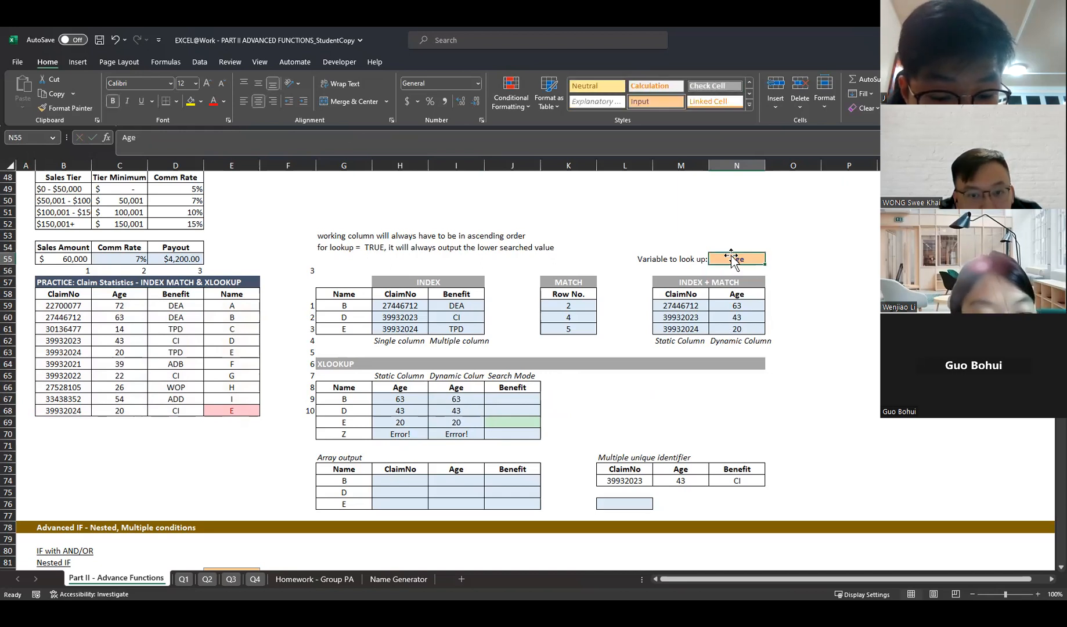
type("Claiom")
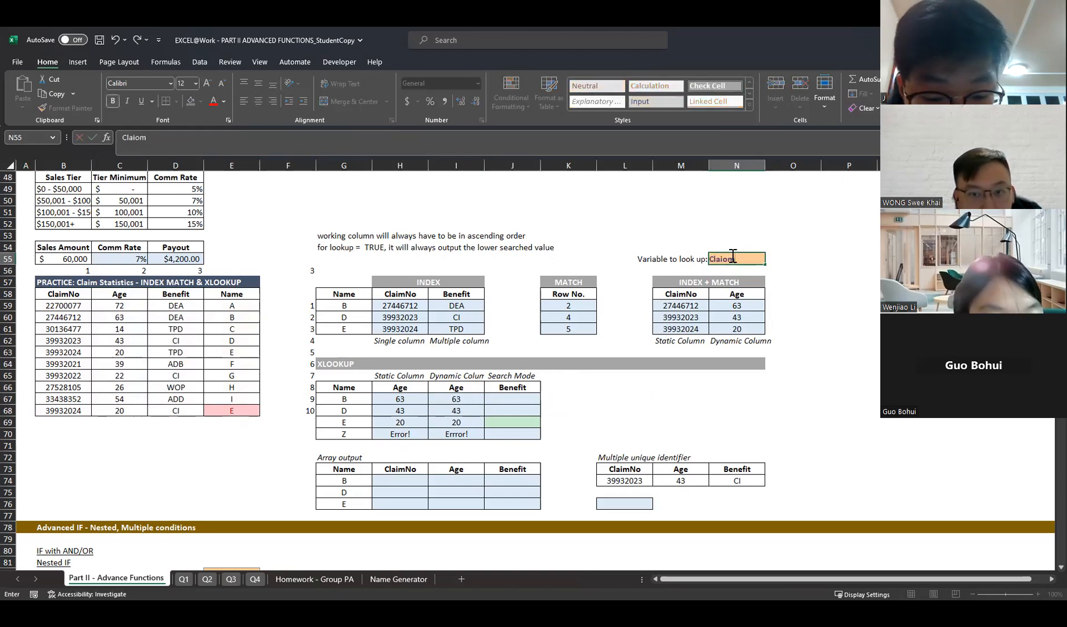
key("BackSpace")
key("BackSpace")
type("mNo")
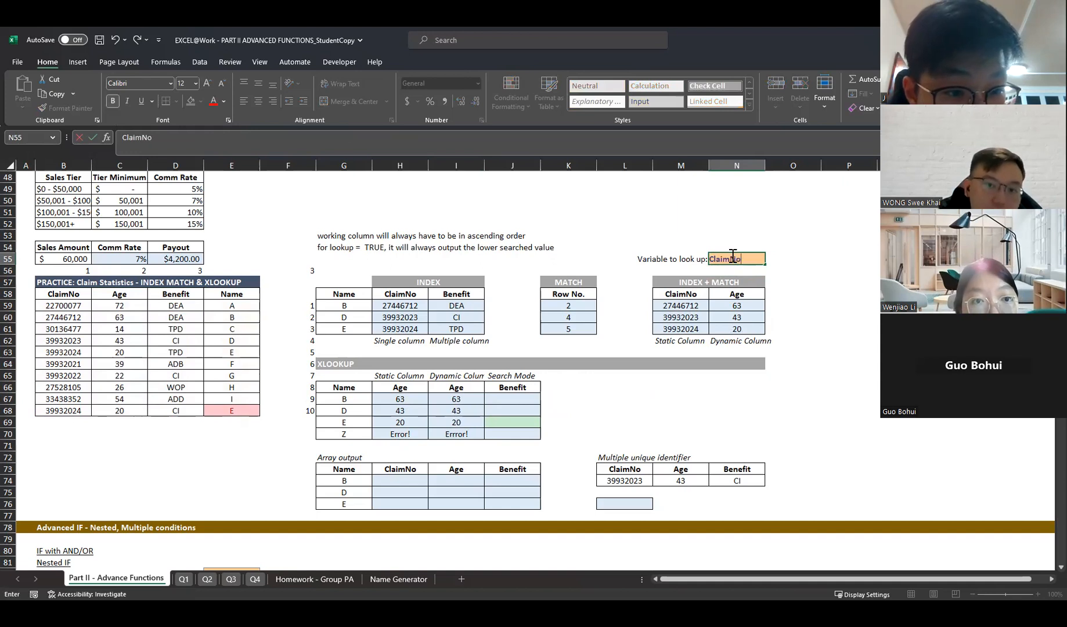
key("Return")
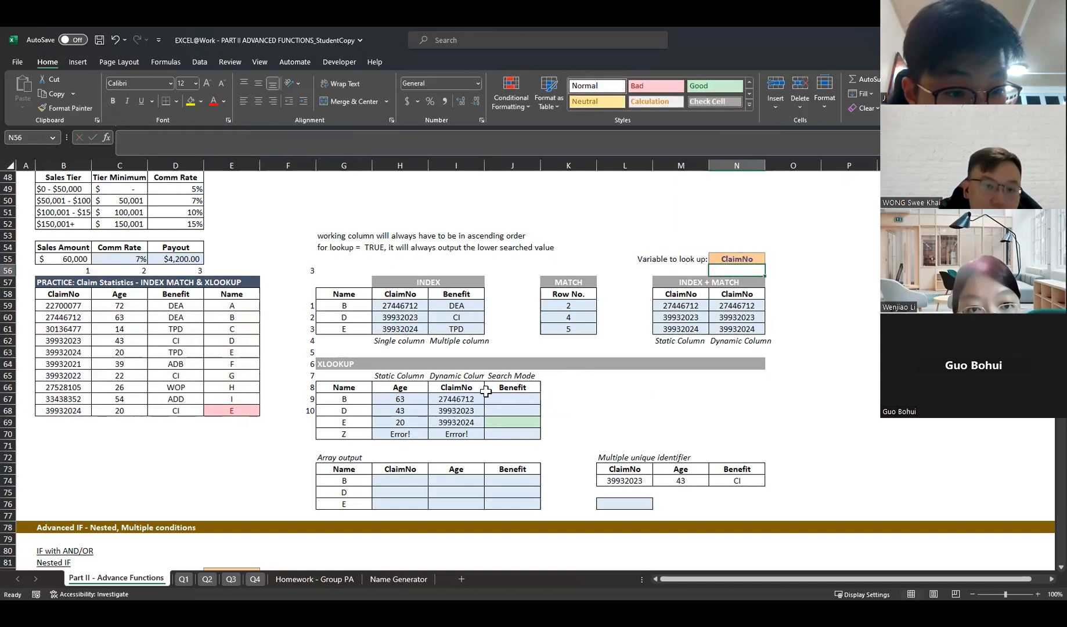
- Undo the test entries in N55 to restore Benefit as the variable to look up, and select I67
key("ctrl+z")
key("ctrl+z")
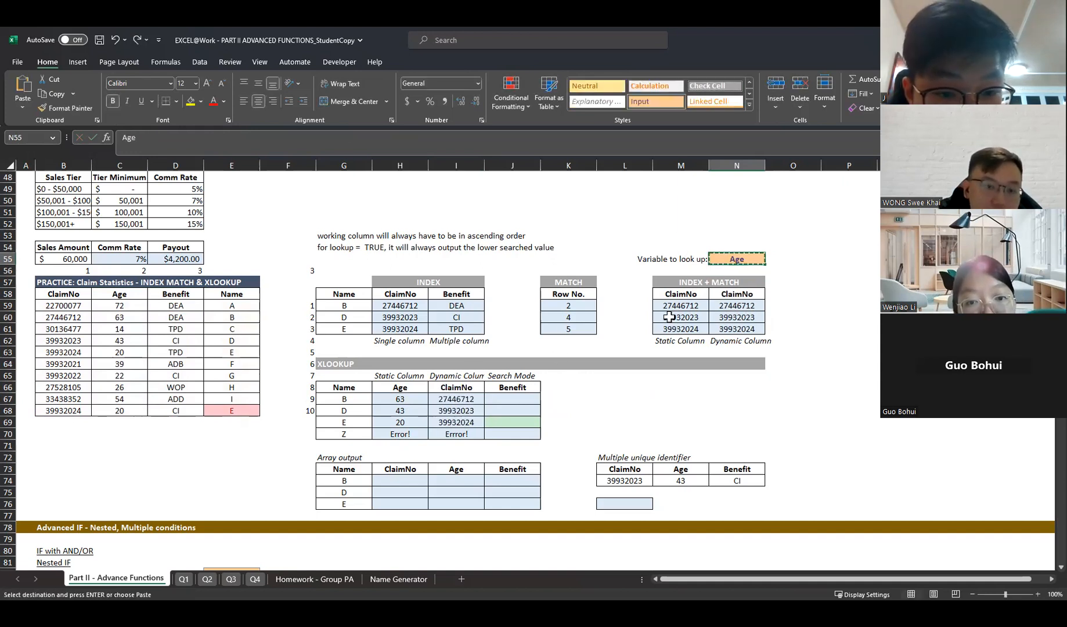
key("ctrl+c")
left_click(465, 400)
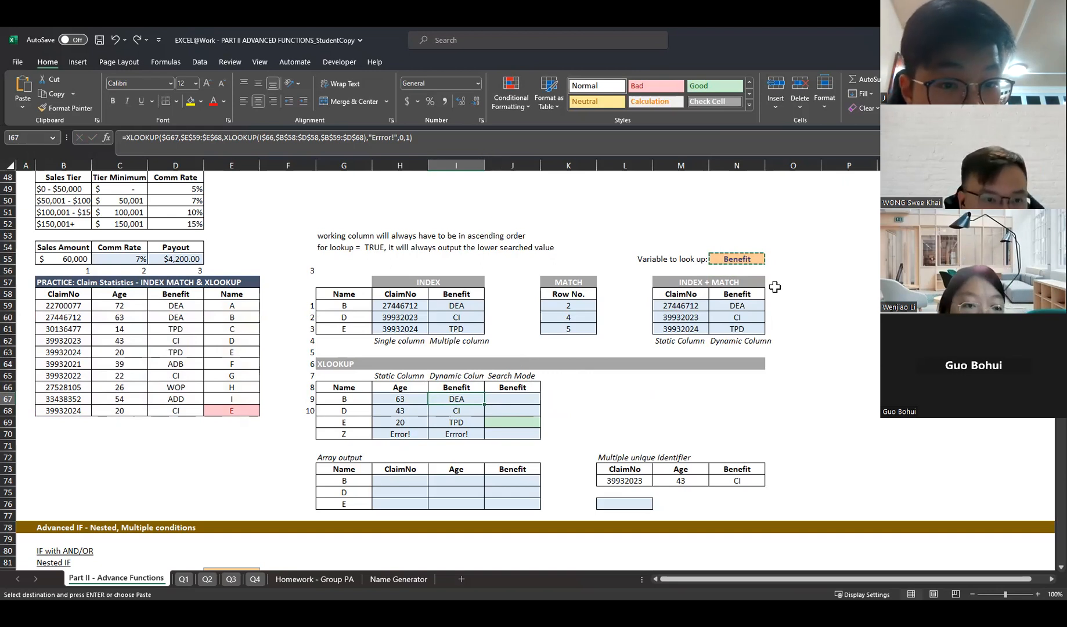
scroll(658, 394, "down", 2)
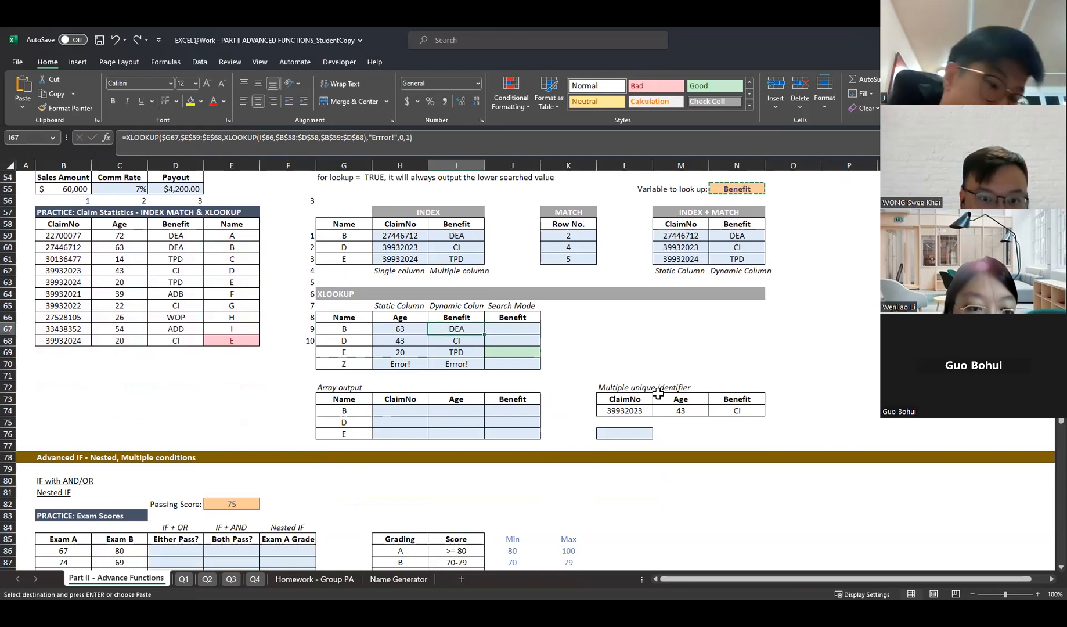
scroll(657, 394, "up", 2)
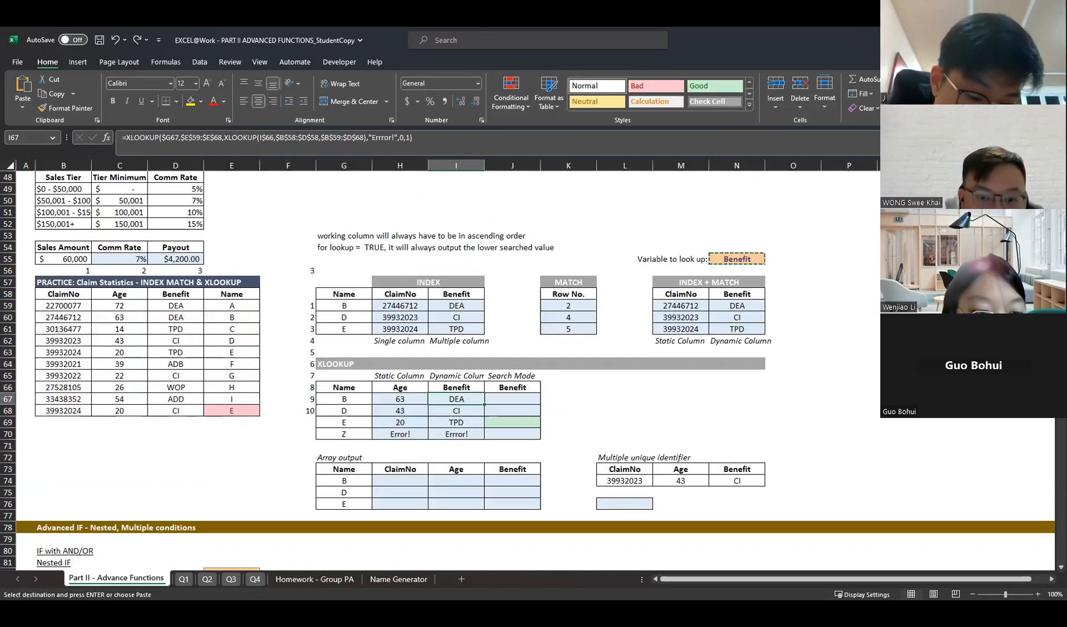
scroll(527, 373, "down", 1)
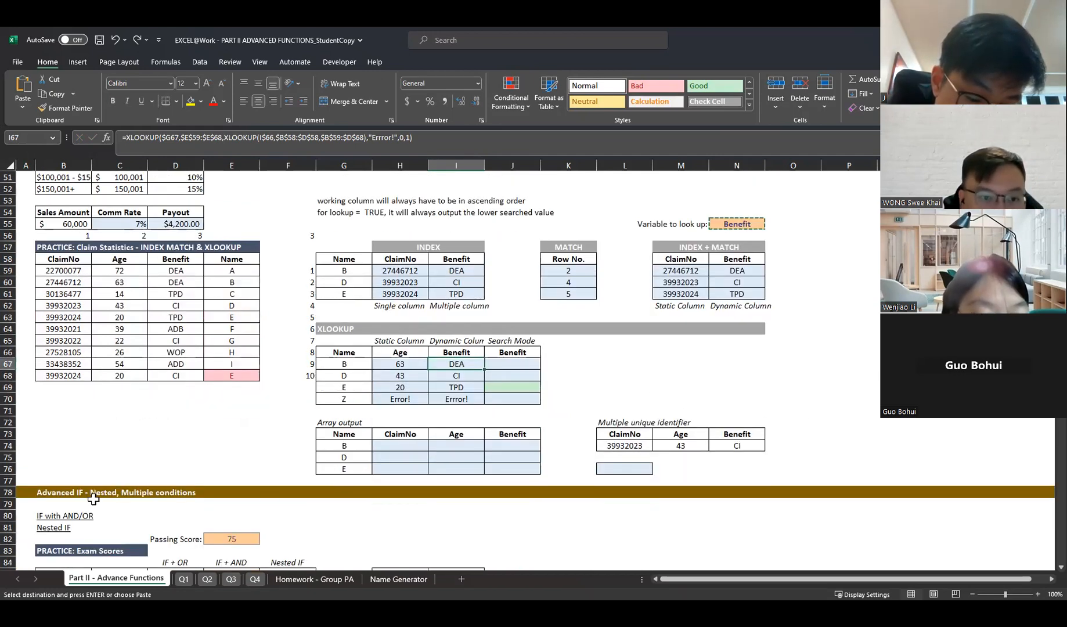
scroll(466, 459, "up", 2)
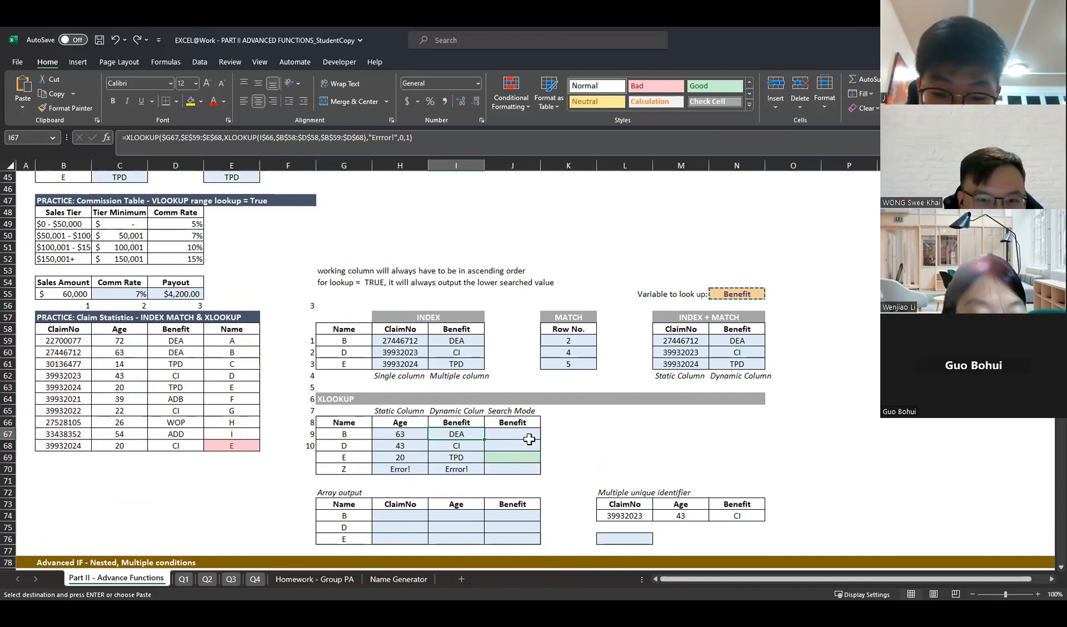
left_click(528, 435)
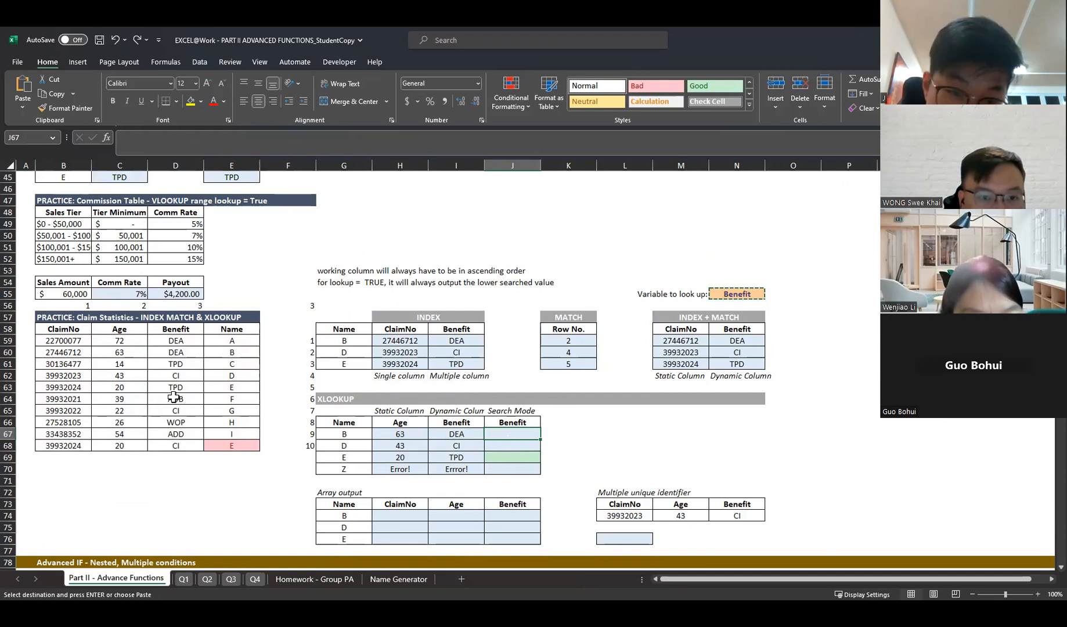
- Try replacing the name in E63 with A, and undo the change
left_click(242, 386)
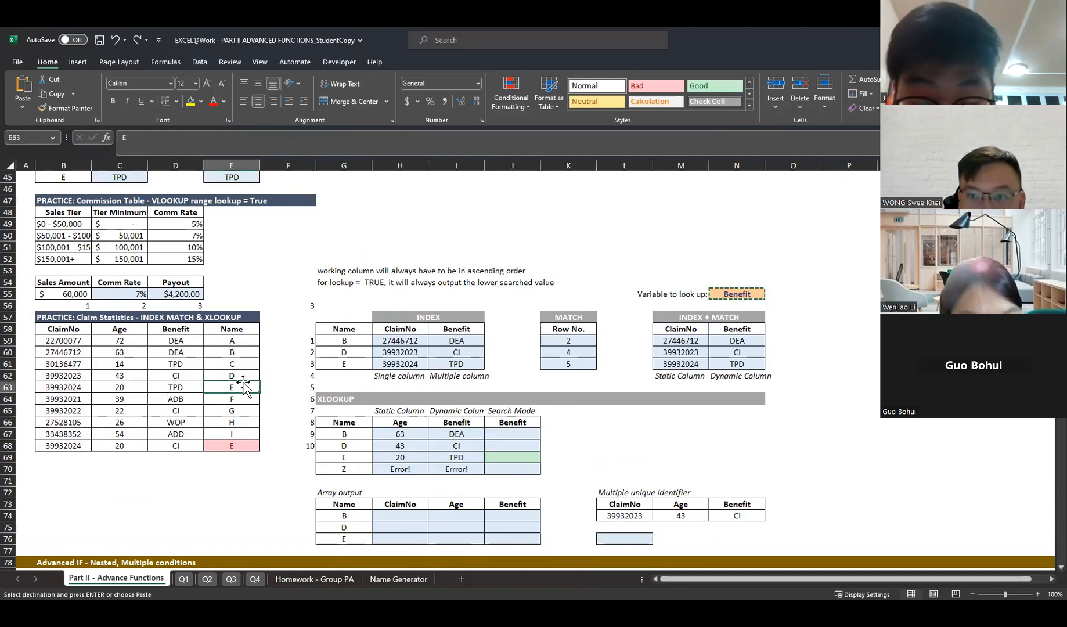
type("A")
left_click(256, 410)
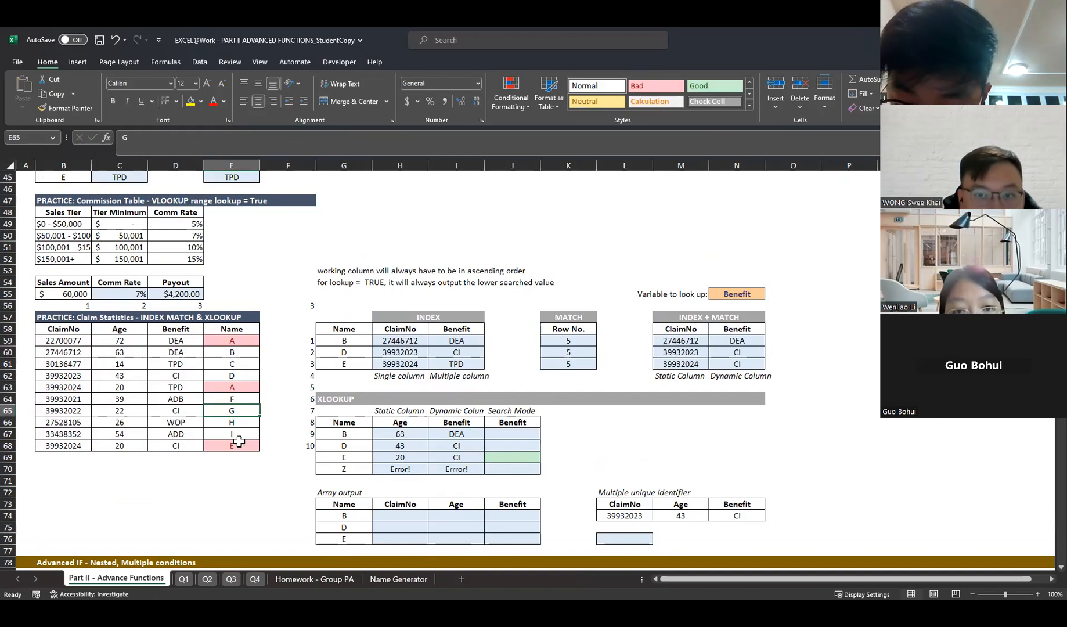
key("ctrl+z")
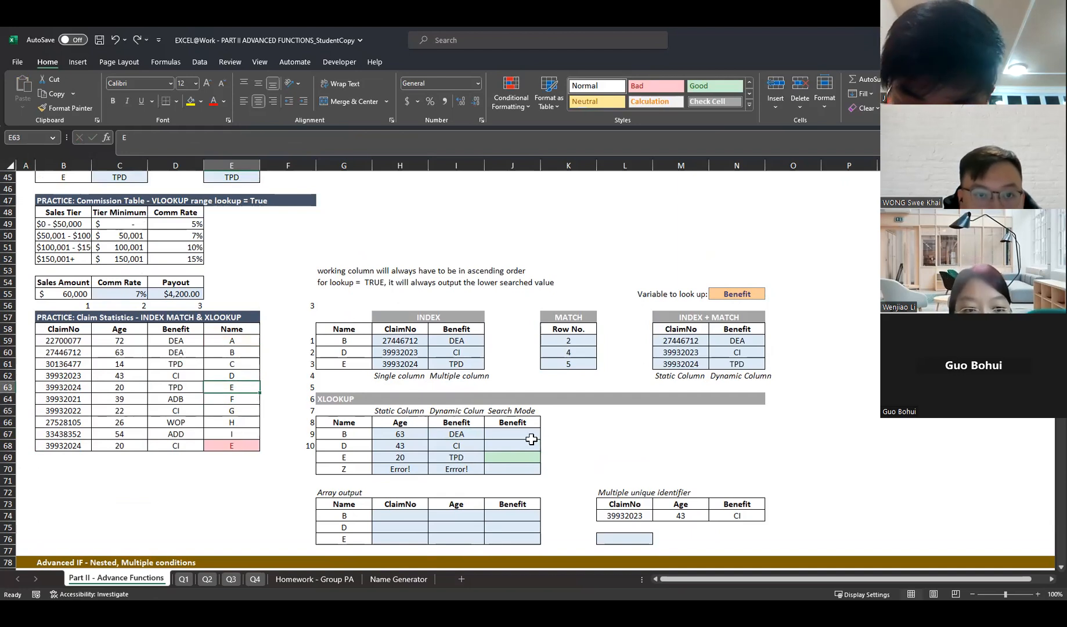
left_click(511, 434)
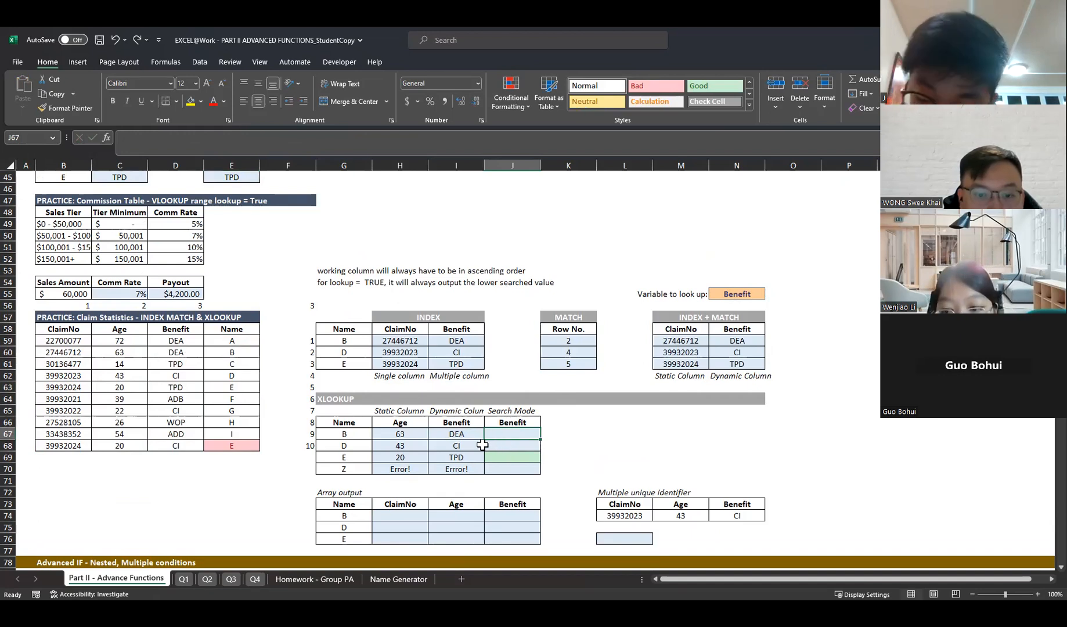
type("=")
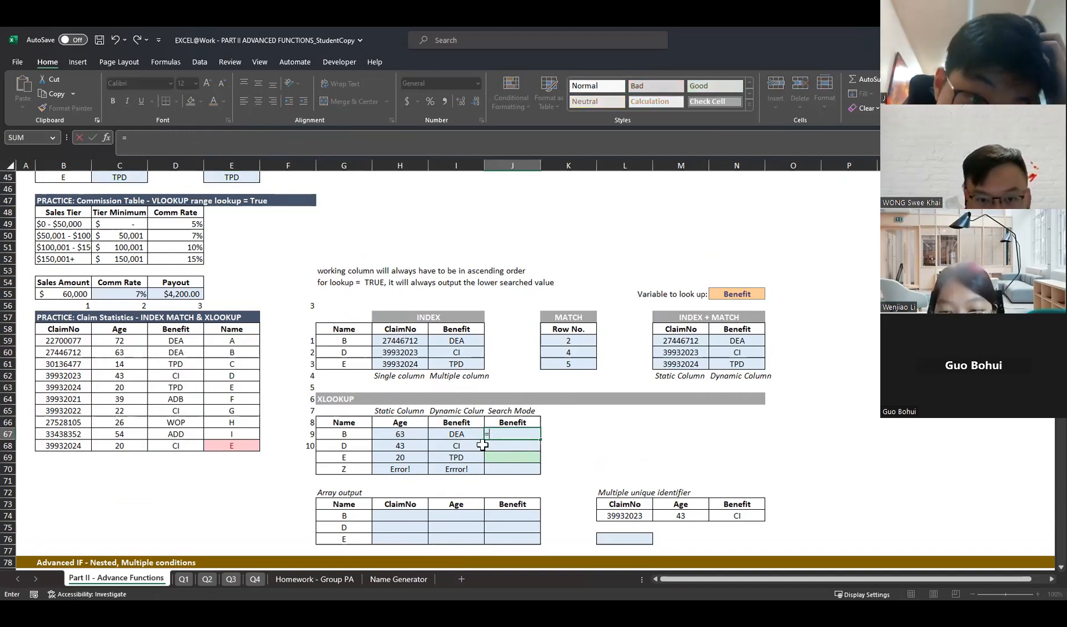
type("VLOOKUP(")
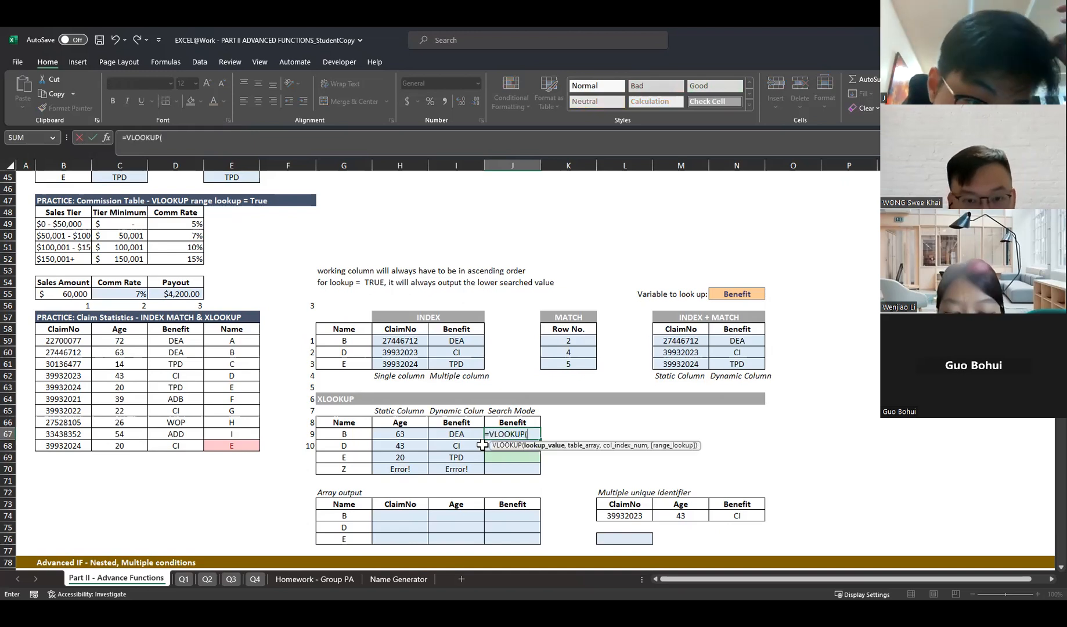
left_click(334, 432)
key("F4")
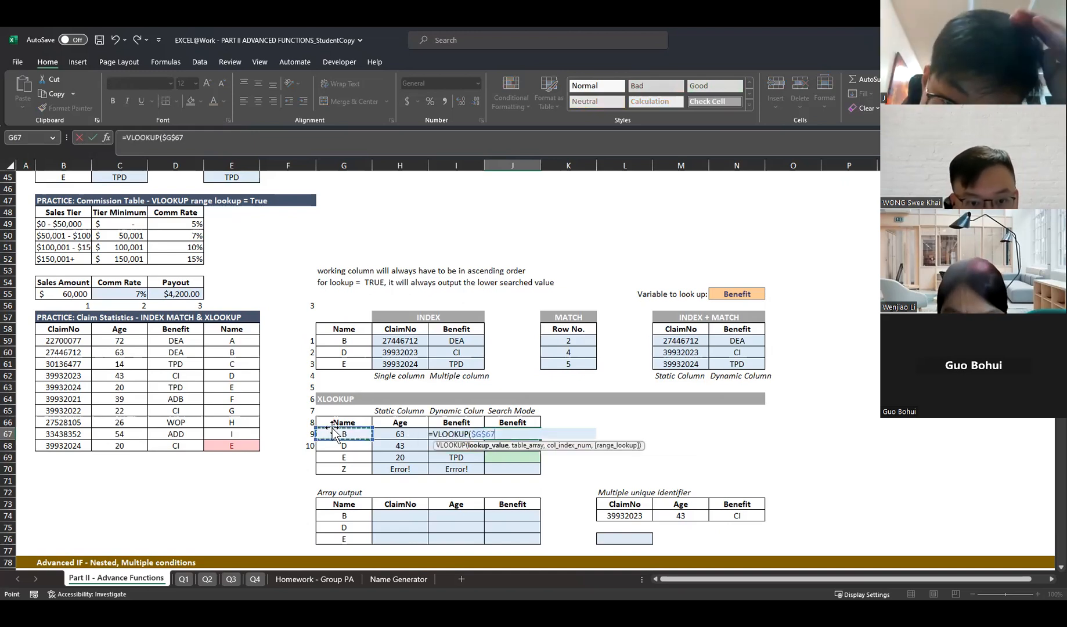
key("F4")
key("F4")
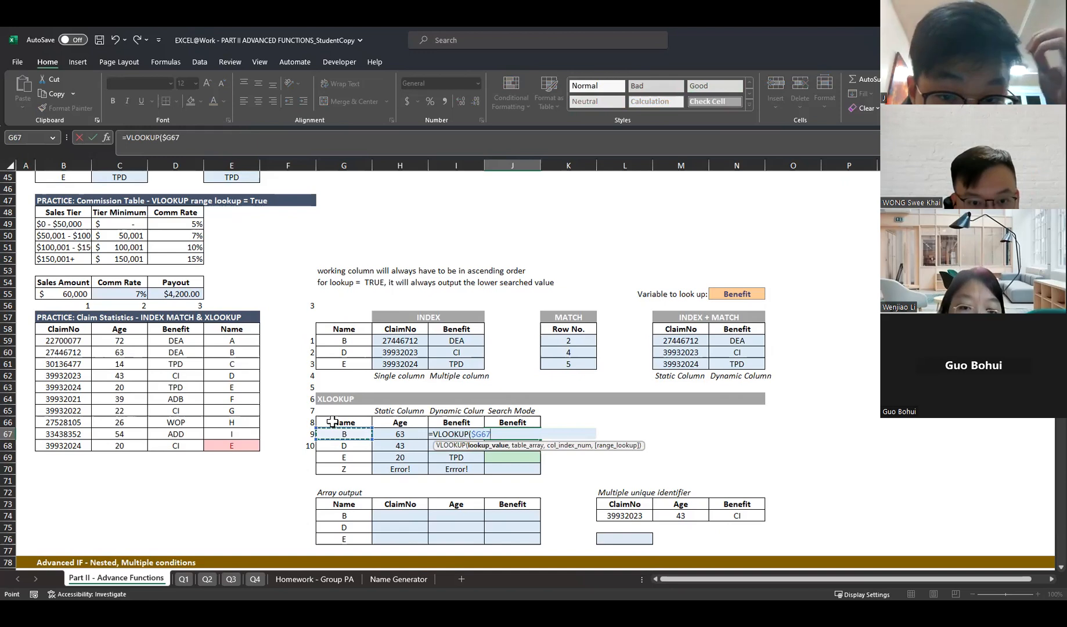
type(",")
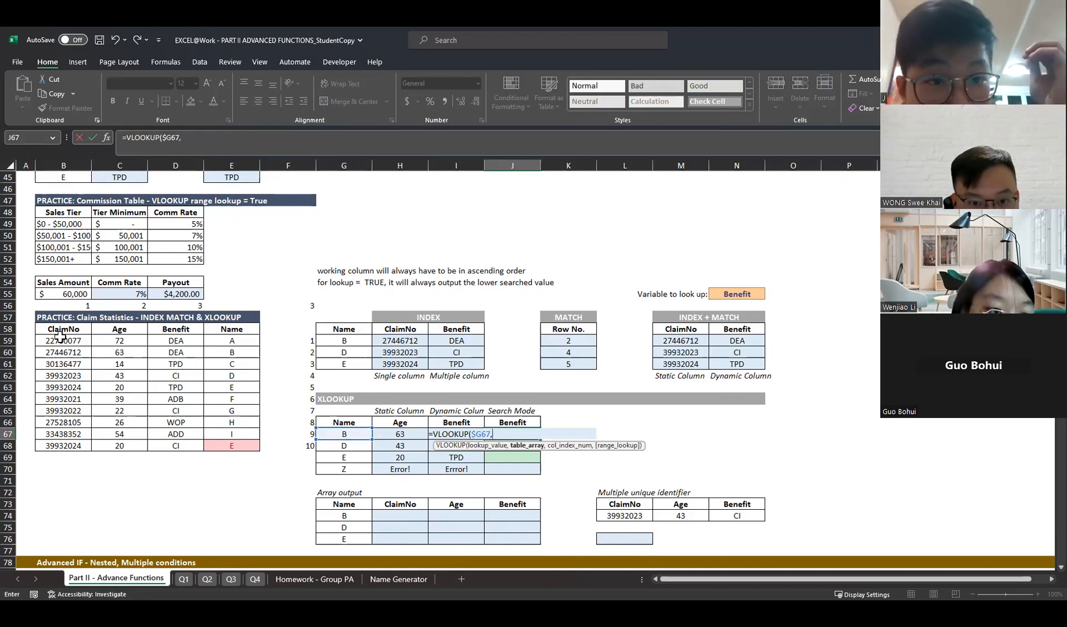
left_click_drag(231, 344, 222, 443)
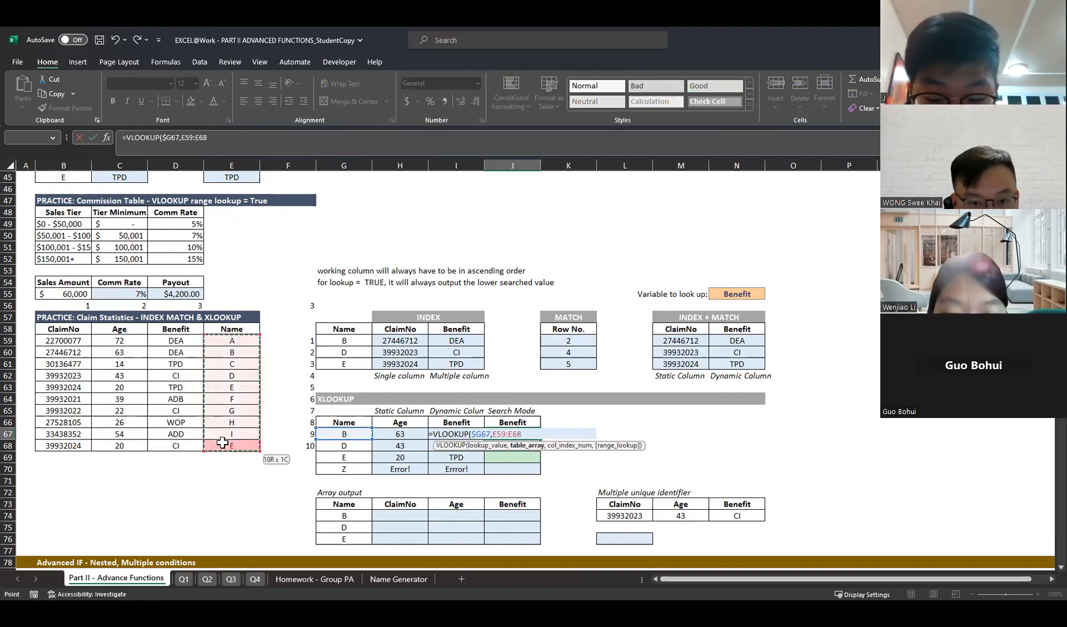
key("Escape")
- Start an XLOOKUP formula in J67 under Search Mode with the column-locked name $G67 as the lookup value
type("=")
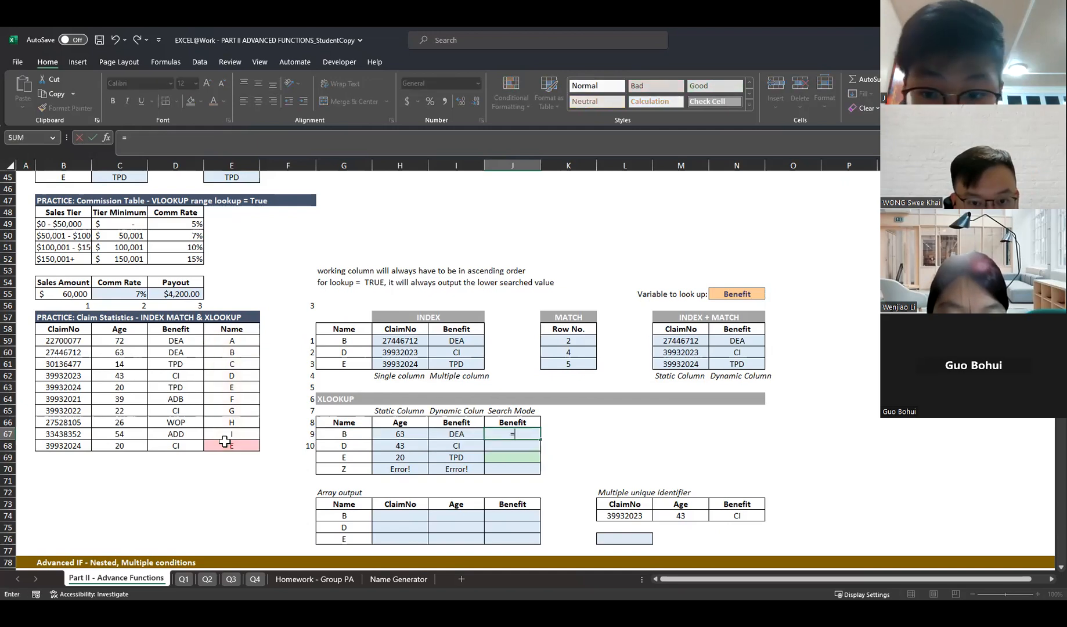
type("XLOOKUP(")
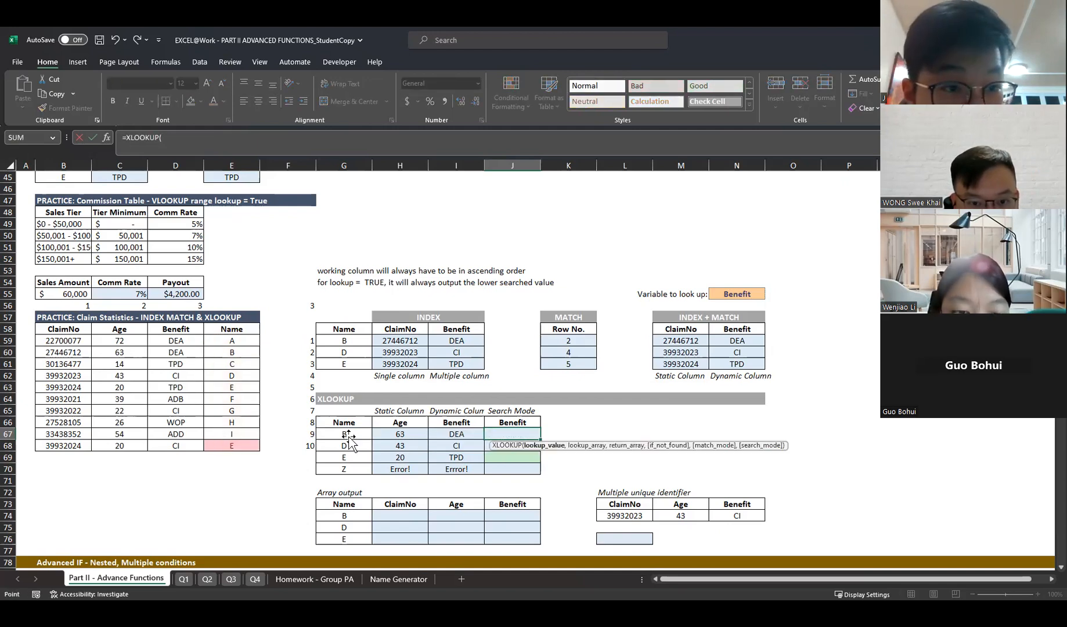
left_click(347, 436)
key("F4")
key("F4")
key("F4")
type(",")
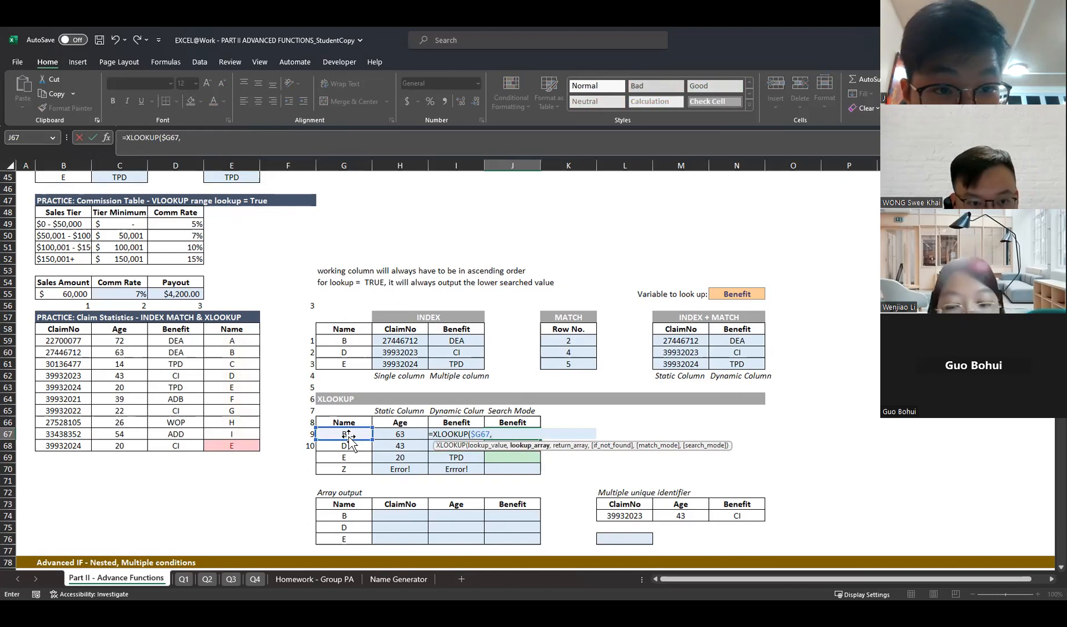
- Add the Name range $E$59:$E$68 as the fully absolute lookup array of the XLOOKUP formula in J67
left_click(232, 343)
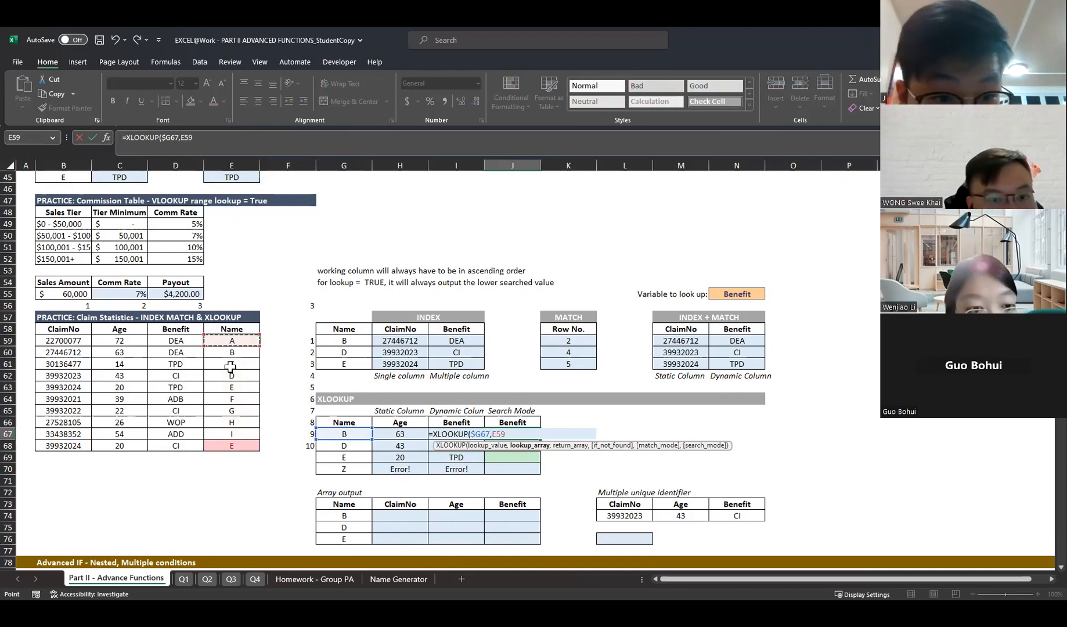
left_click(225, 446, "shift")
key("F4")
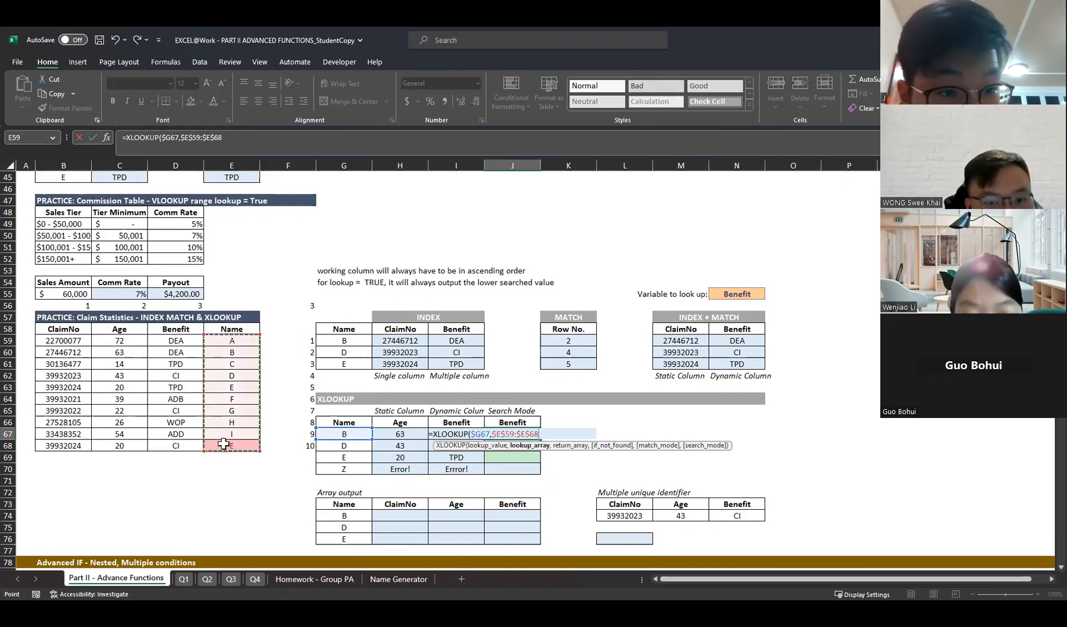
type(",")
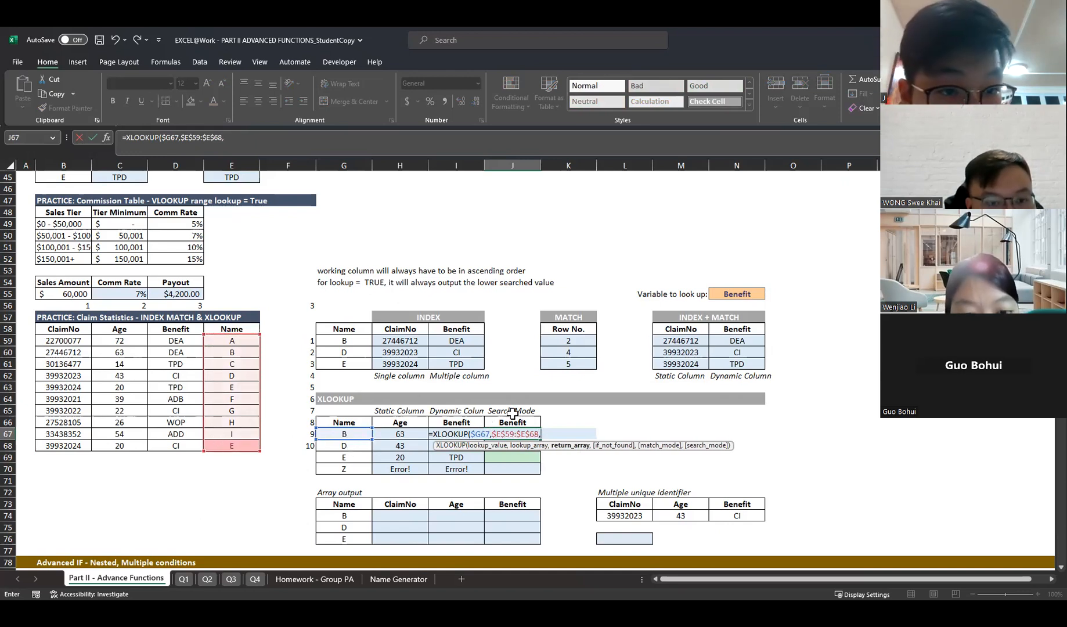
- Add the Benefit range $D$59:$D$68 as the fully absolute return array of the XLOOKUP formula in J67
left_click(180, 342)
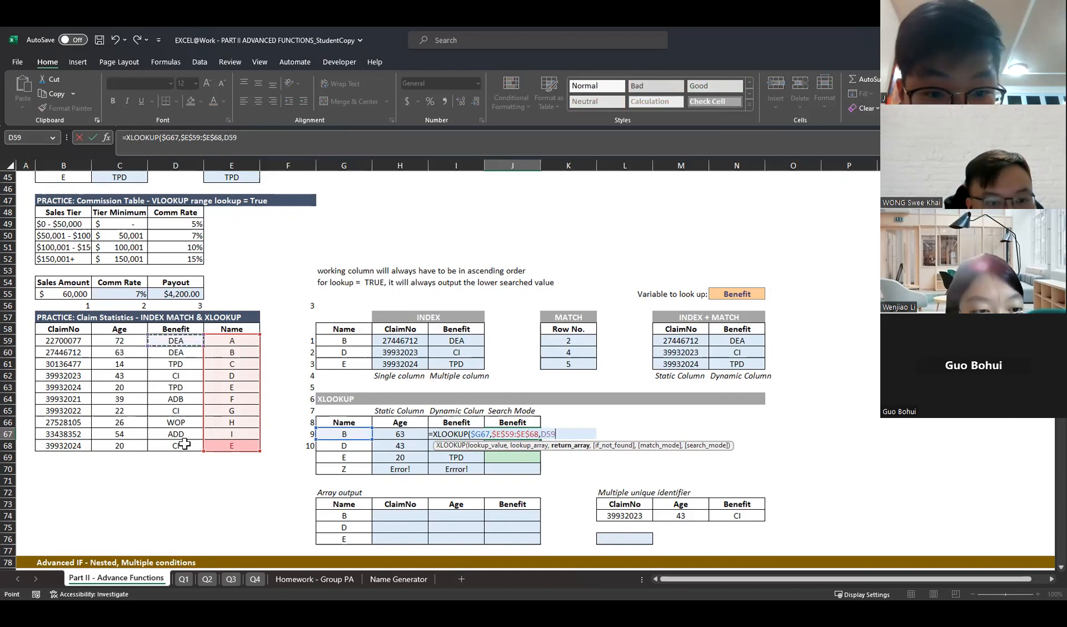
left_click(184, 444, "shift")
key("F4")
type(",")
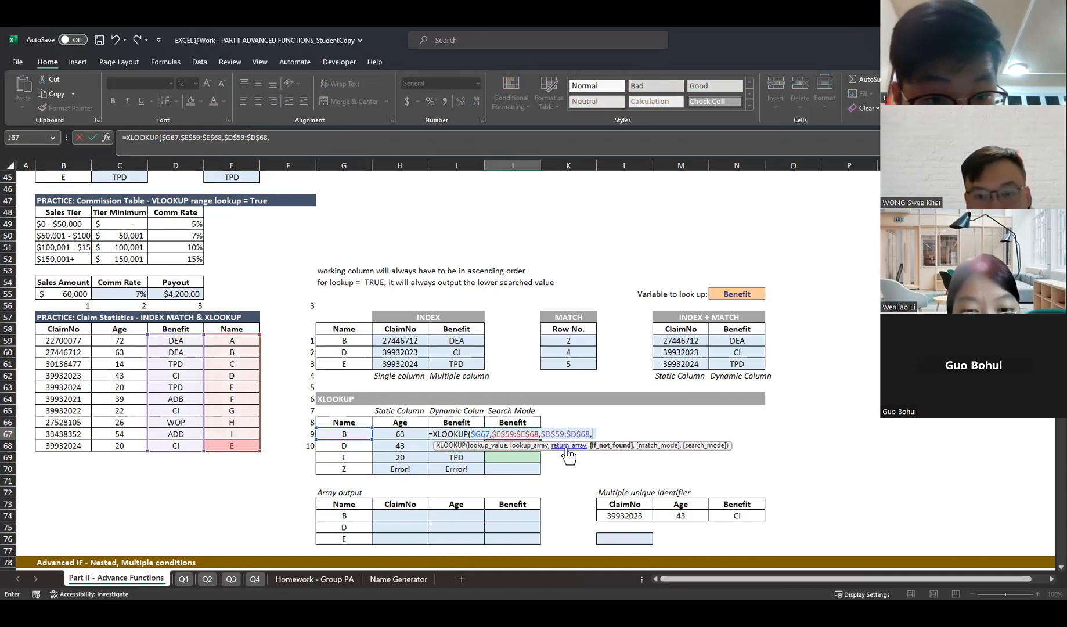
- Complete the J67 XLOOKUP with an empty if_not_found argument, match mode 0 and last-to-first search mode -1, and review the formula
type(",")
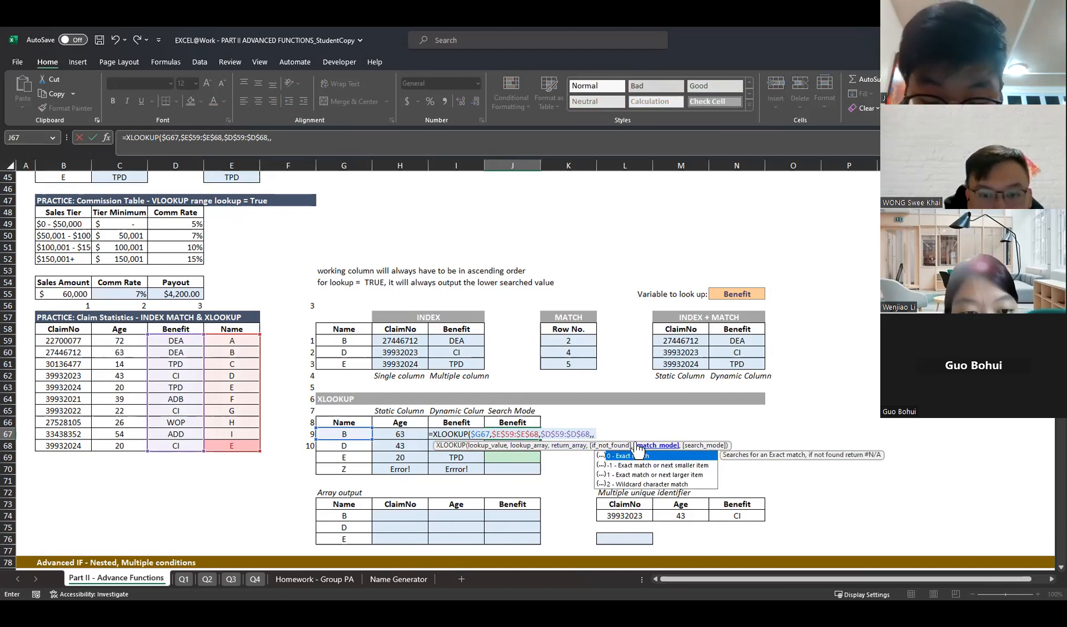
type("0,")
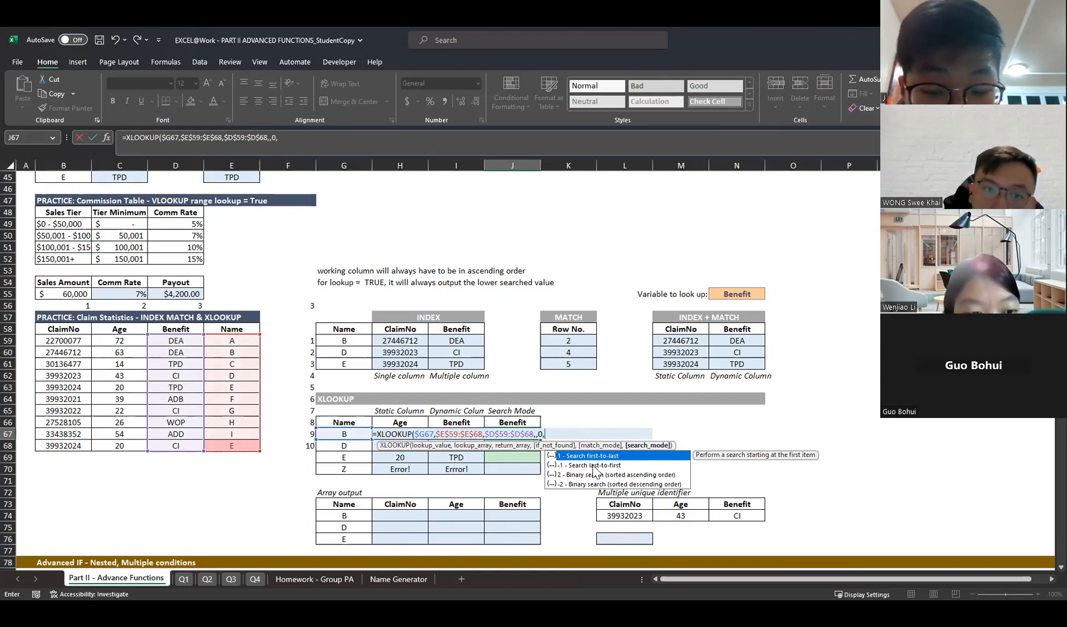
type("1")
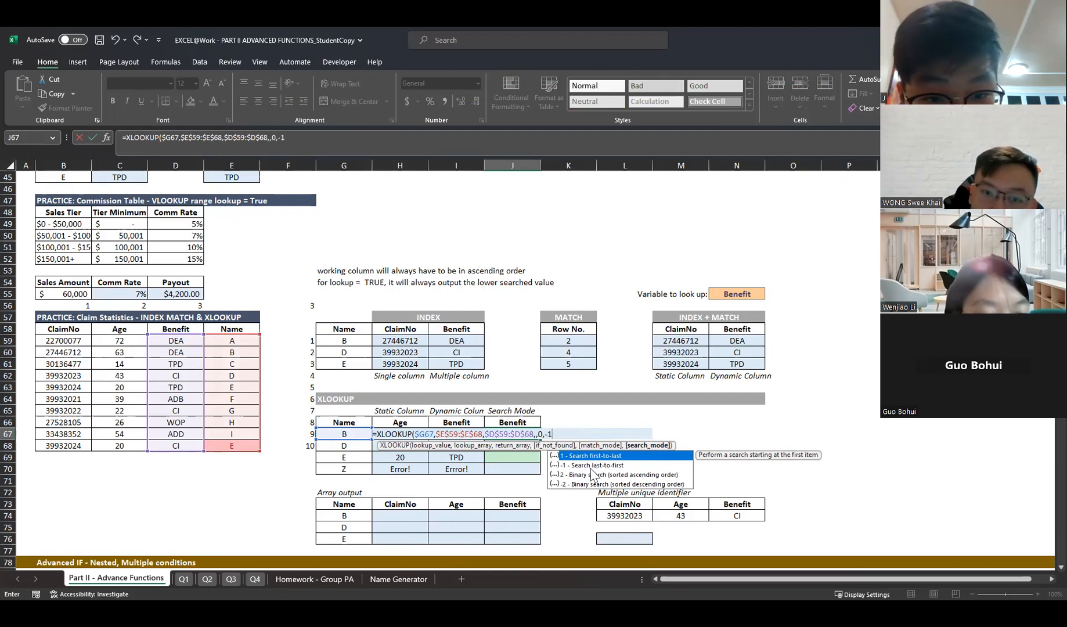
key("Return")
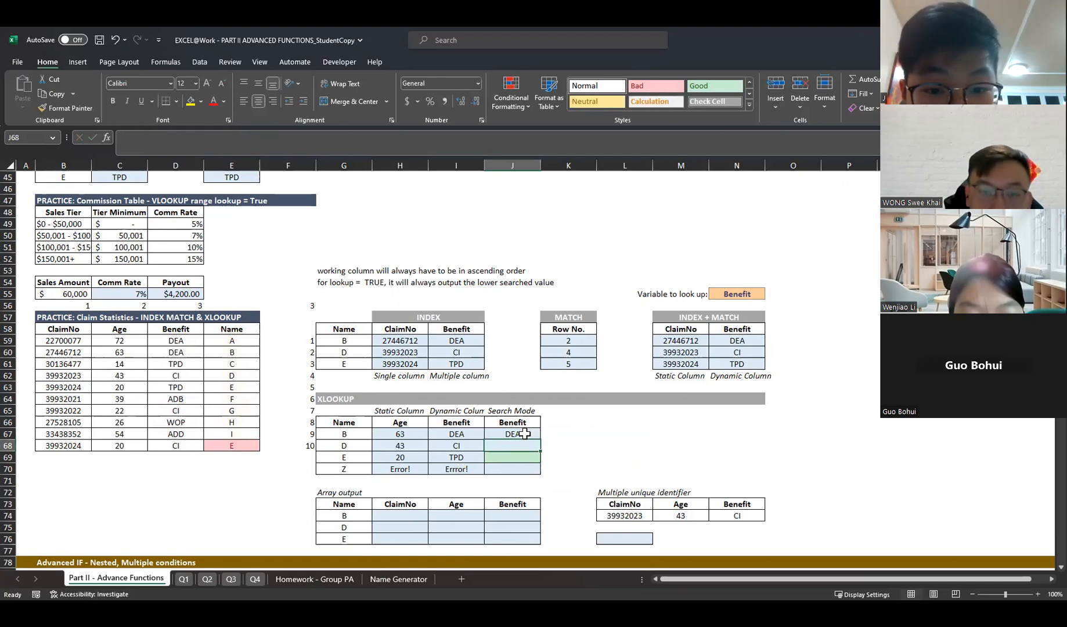
left_click(524, 434)
left_click(292, 154)
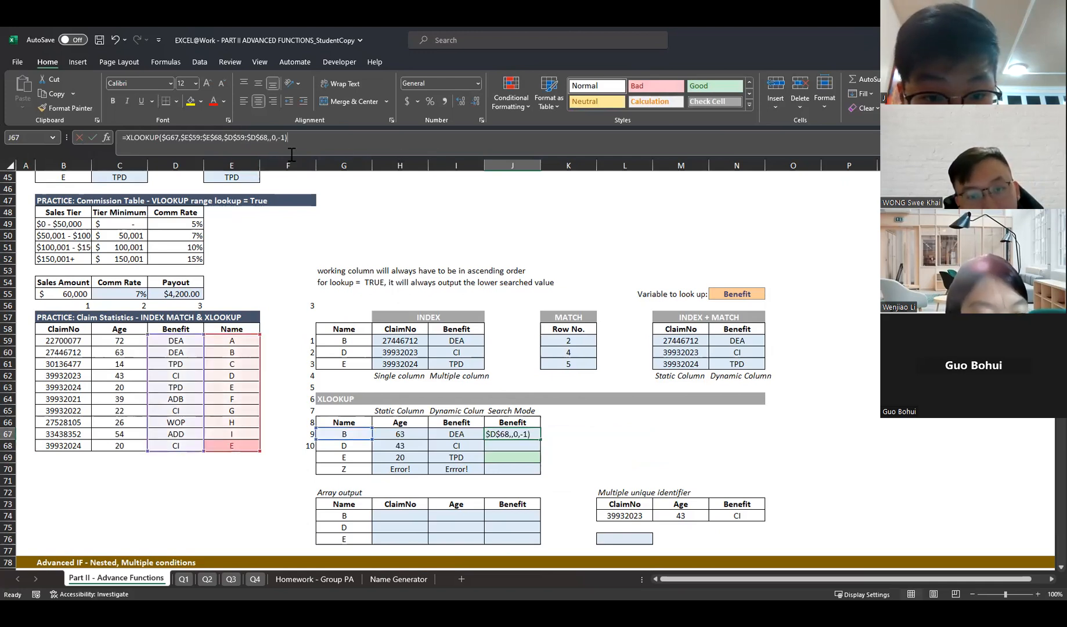
key("Escape")
left_click(248, 352)
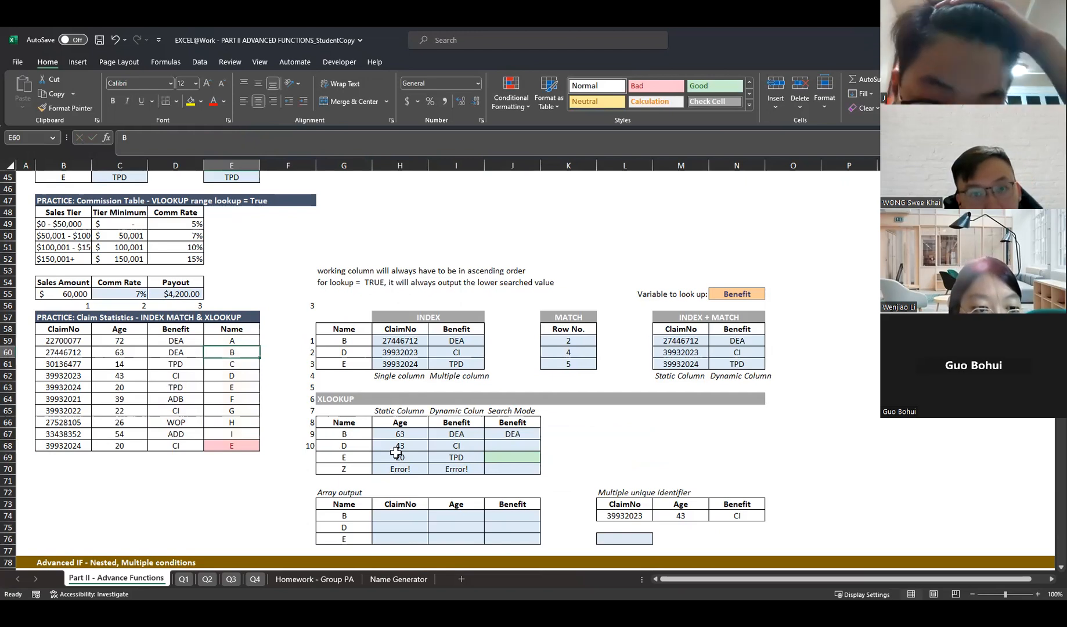
- Try filling the J67 formula down to J70, and undo the fill and the stray entry in J67
left_click(511, 436)
left_click_drag(541, 439, 540, 475)
key("ctrl+z")
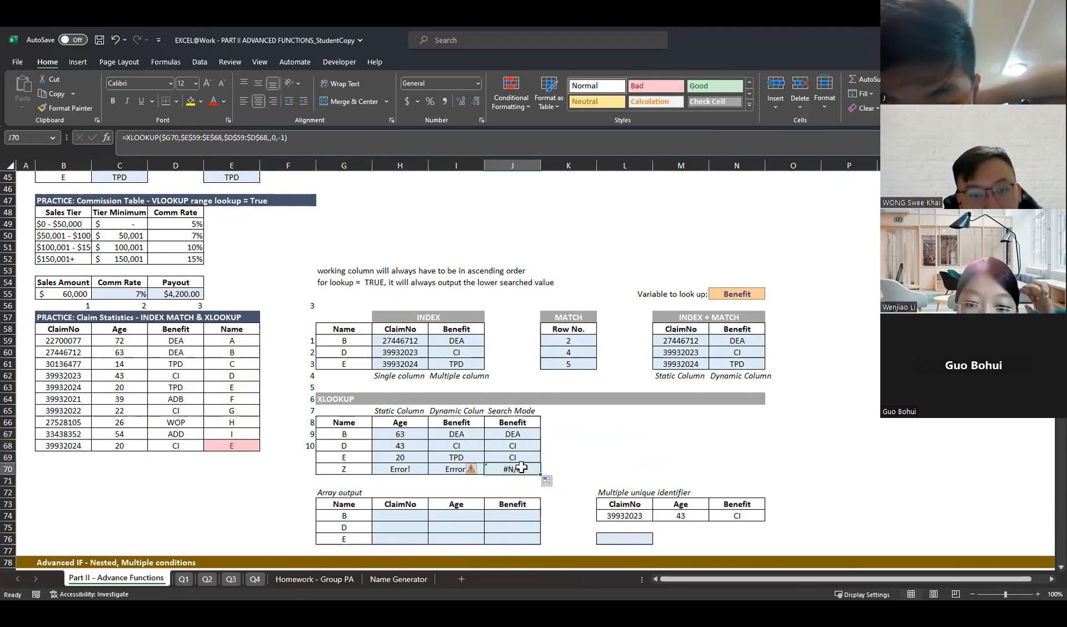
type("v")
left_click(519, 460)
key("Up")
key("Up")
key("ctrl+c")
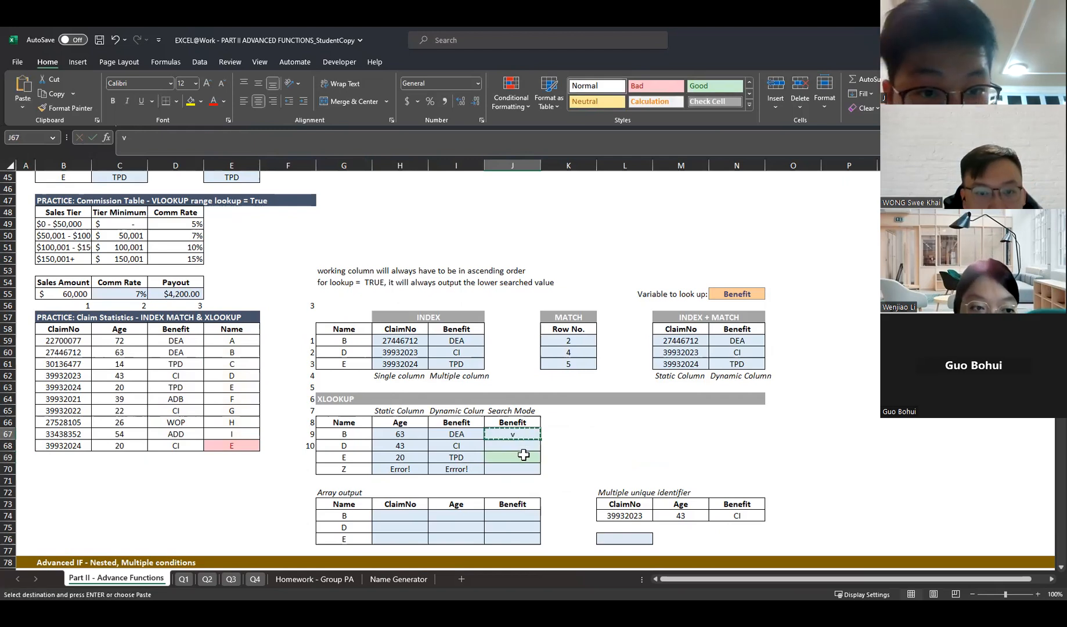
key("ctrl+z")
- Copy the J67 XLOOKUP formula to J69 for name E
key("ctrl+c")
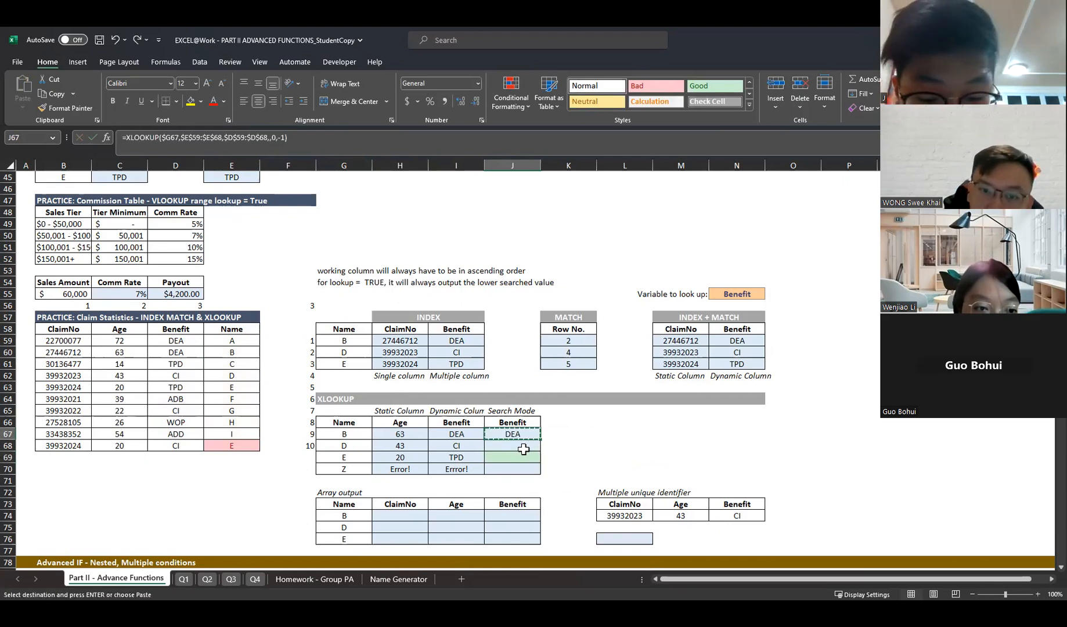
left_click(523, 457)
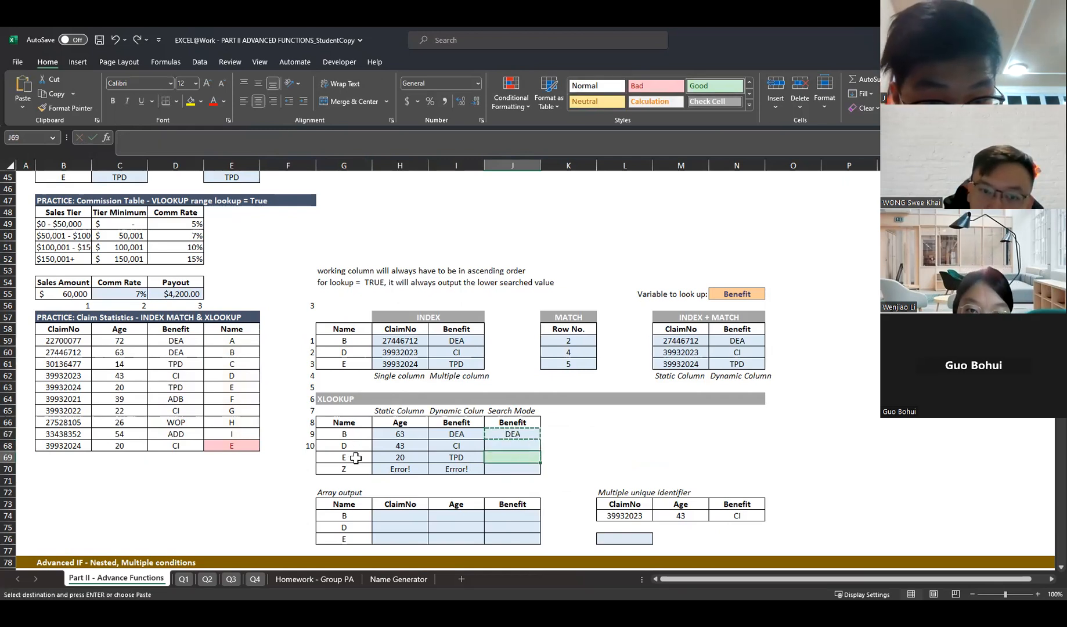
key("ctrl+v")
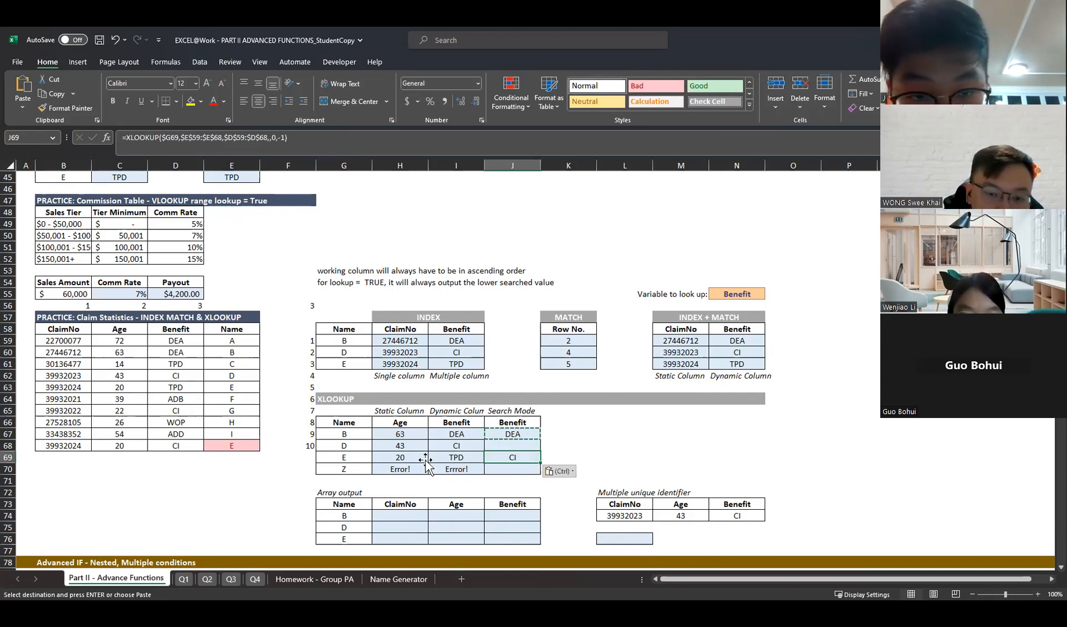
- Highlight the Benefit and Name cells of both E records, D63:E63 and D68:E68, with yellow fill
left_click_drag(176, 387, 231, 389)
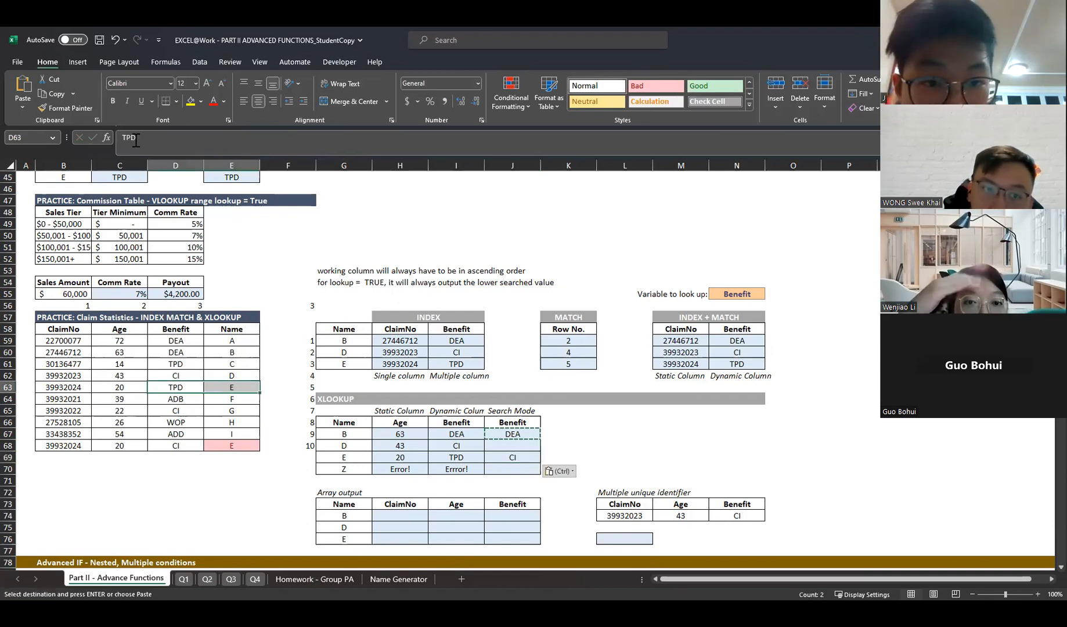
left_click(189, 101)
left_click_drag(176, 445, 252, 445)
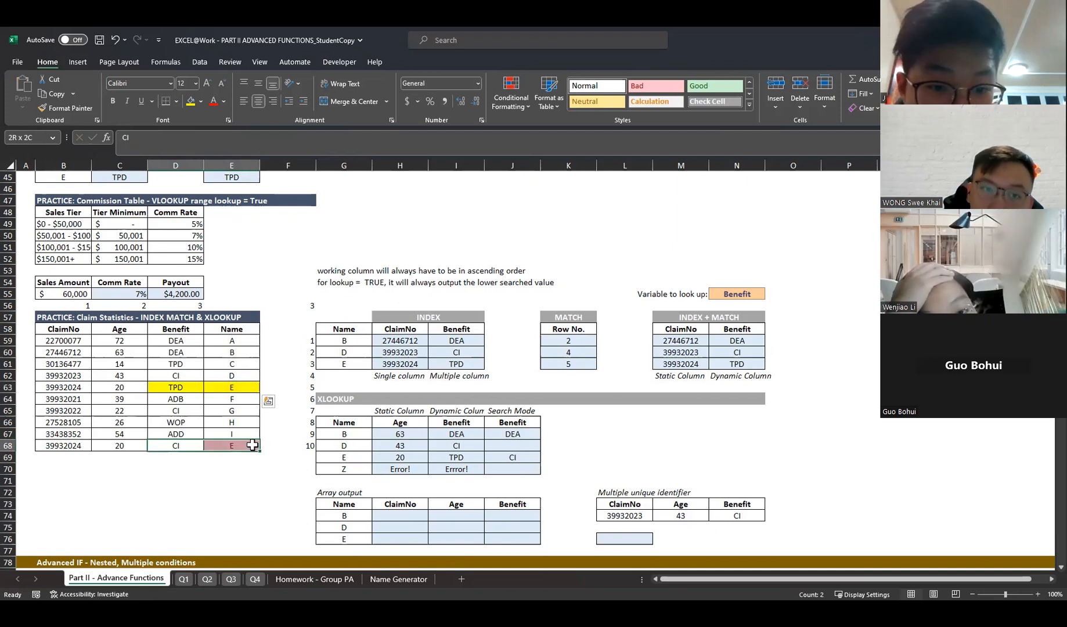
left_click(190, 102)
left_click(239, 457)
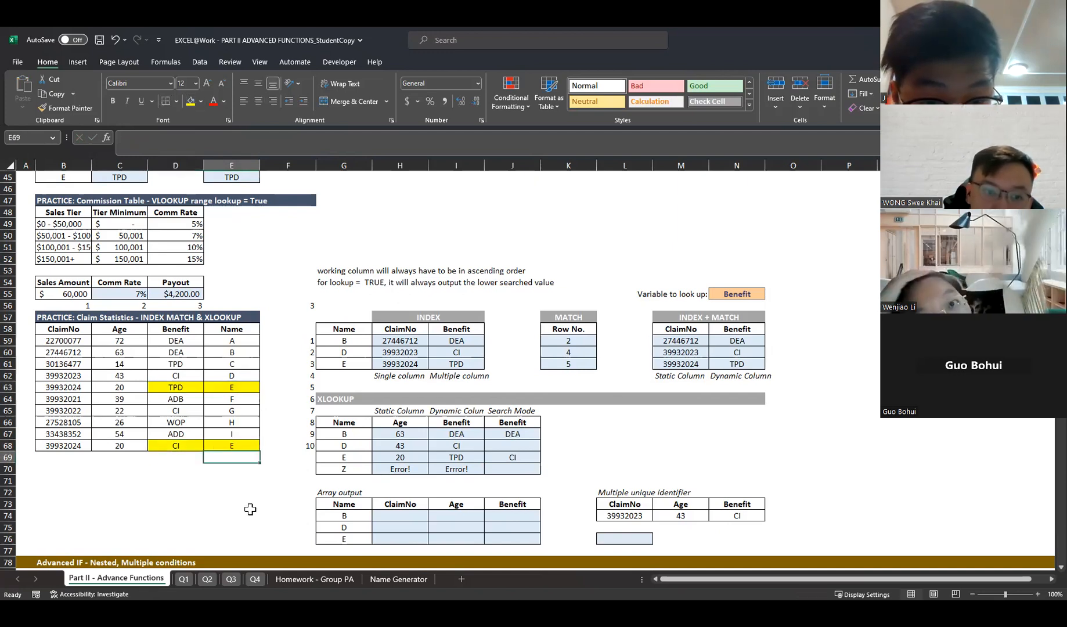
- Examine the search-mode formula in J69 against the name in G69 and the last E record in D68
left_click(360, 458)
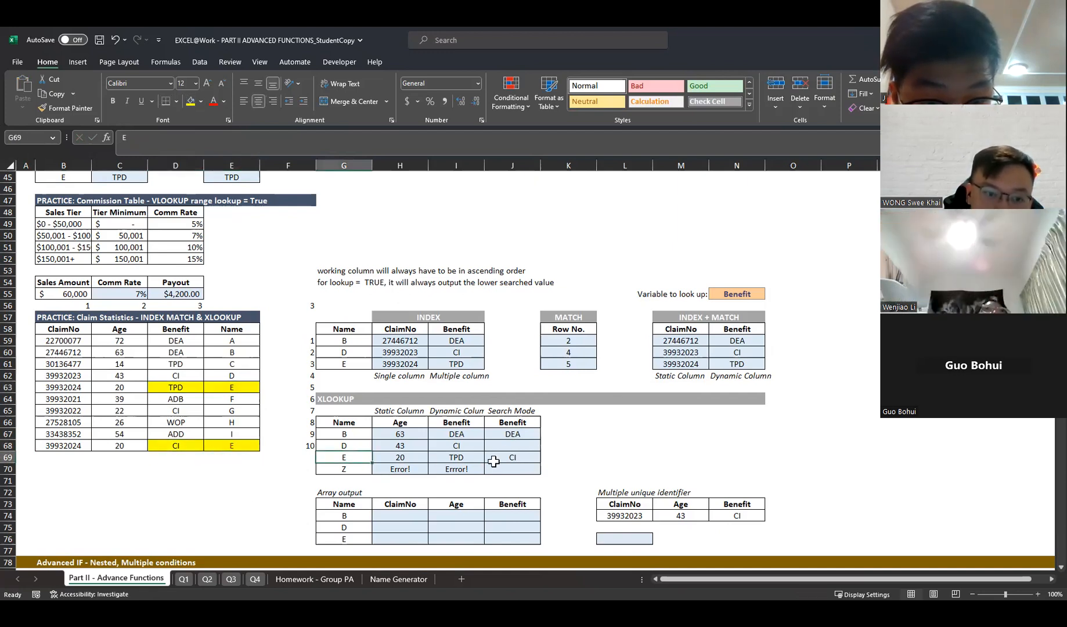
left_click(516, 459)
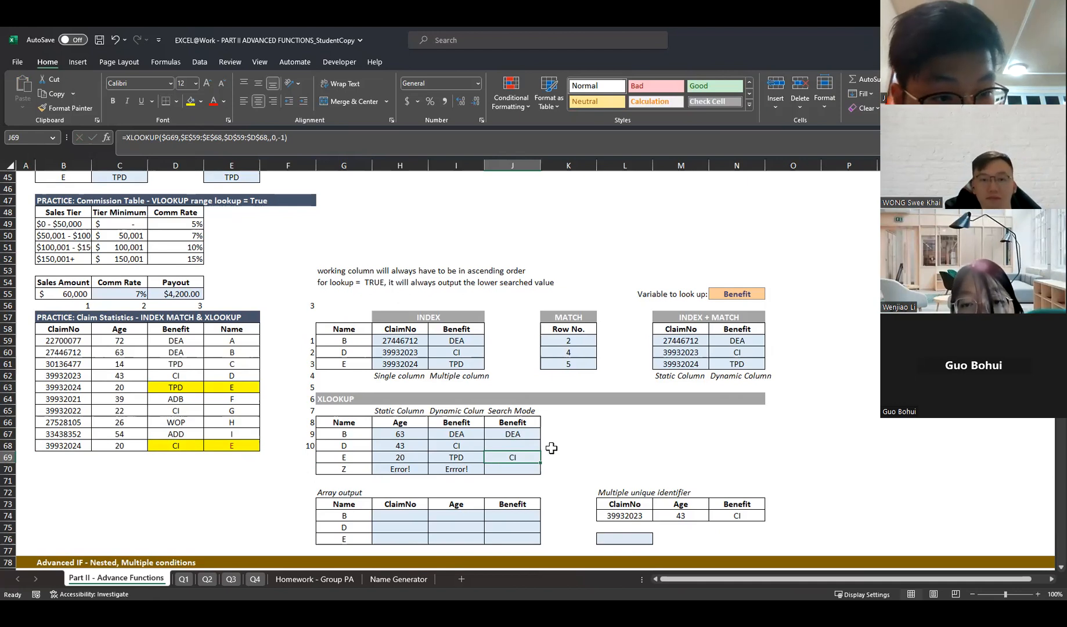
left_click(295, 140)
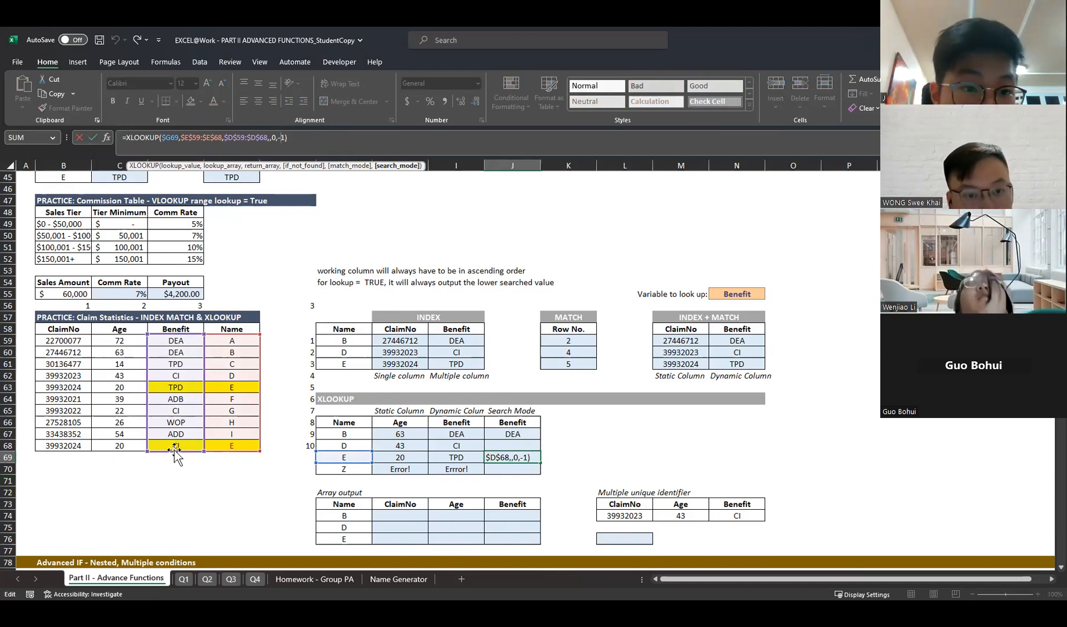
key("ctrl+Return")
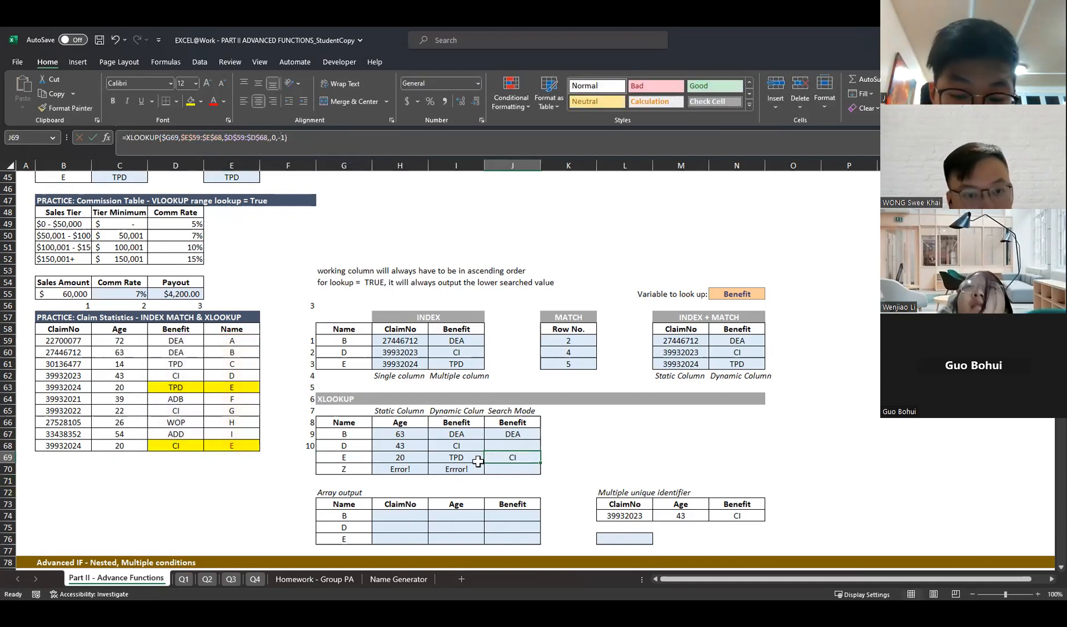
left_click(174, 447)
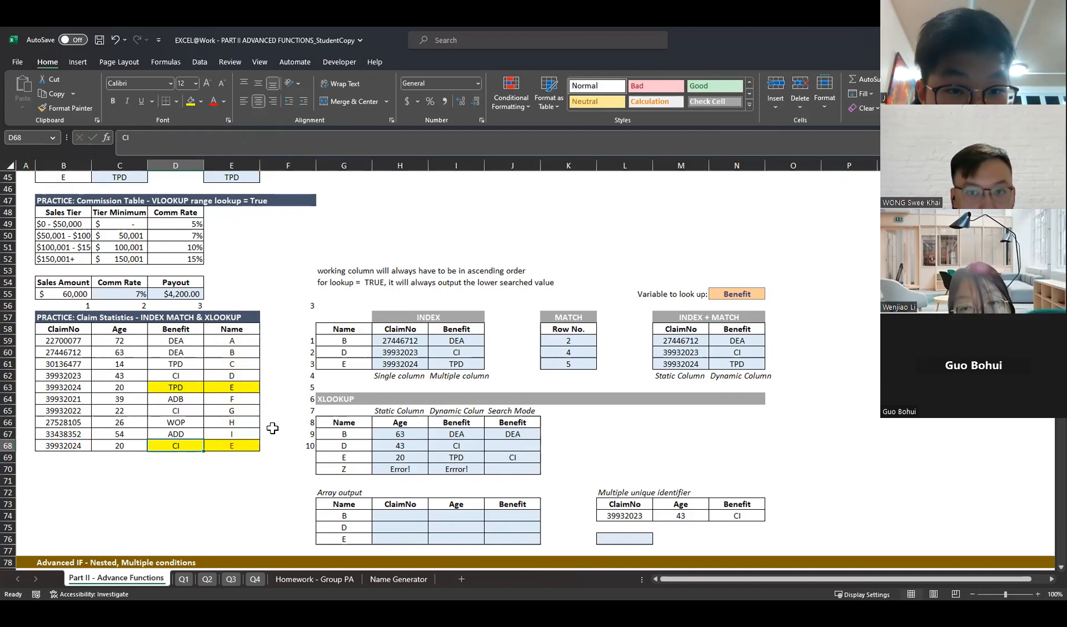
left_click(528, 456)
left_click(523, 445)
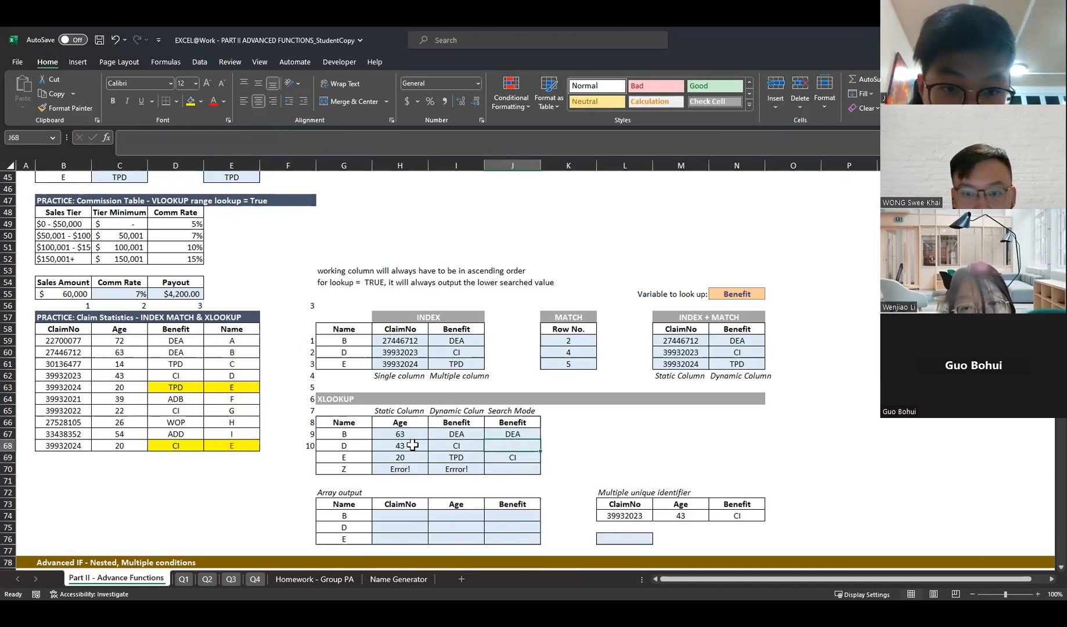
left_click(353, 443)
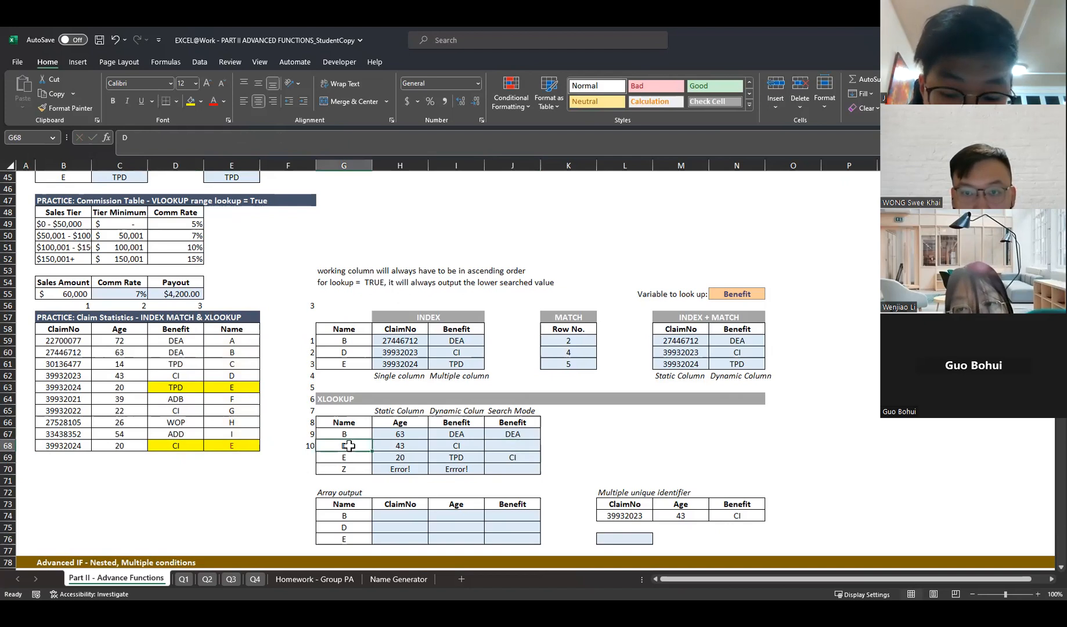
- Fill the Search Mode XLOOKUP formula from J67 down to J70 and check the copy for name Z
left_click(506, 445)
left_click(513, 435)
left_click_drag(539, 440, 537, 472)
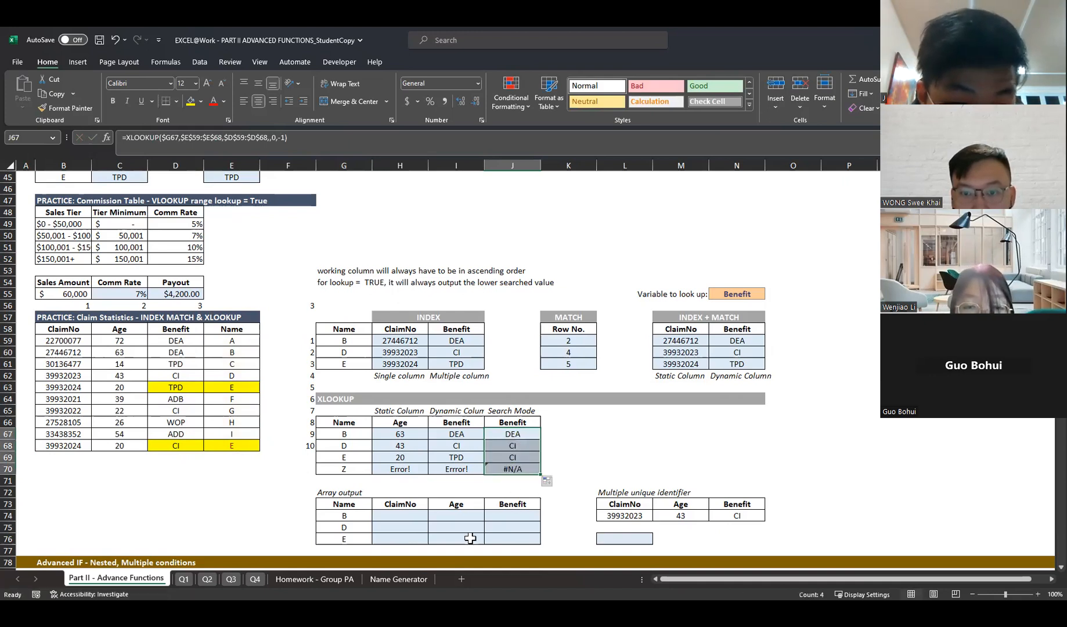
left_click(505, 468)
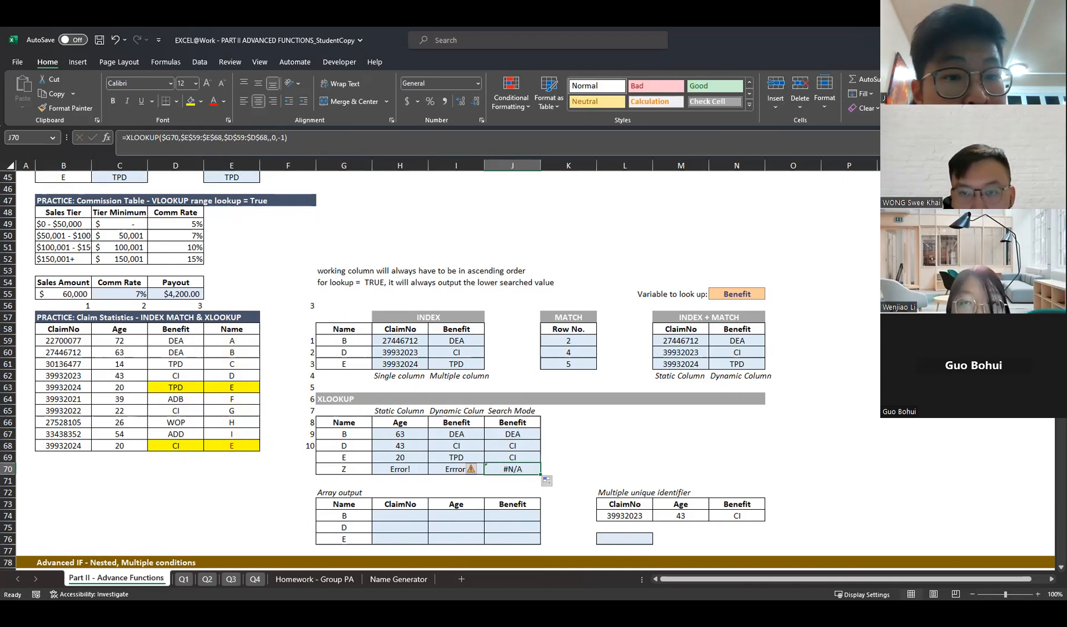
- Start a small example beside the XLOOKUP table by entering 123 in L67, L68 and L69
left_click(575, 434)
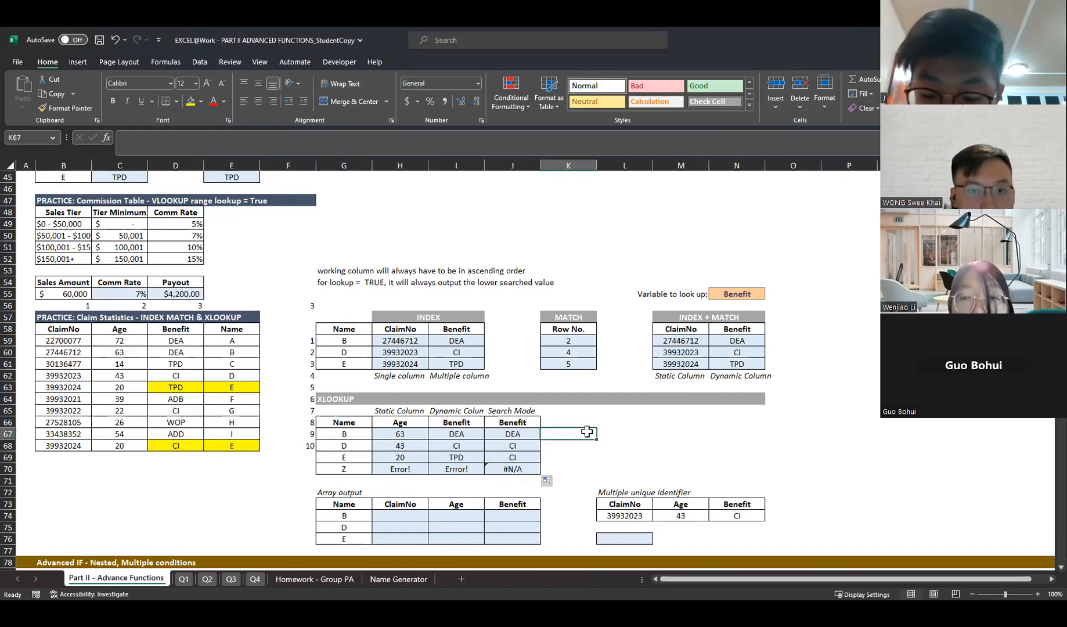
left_click(610, 434)
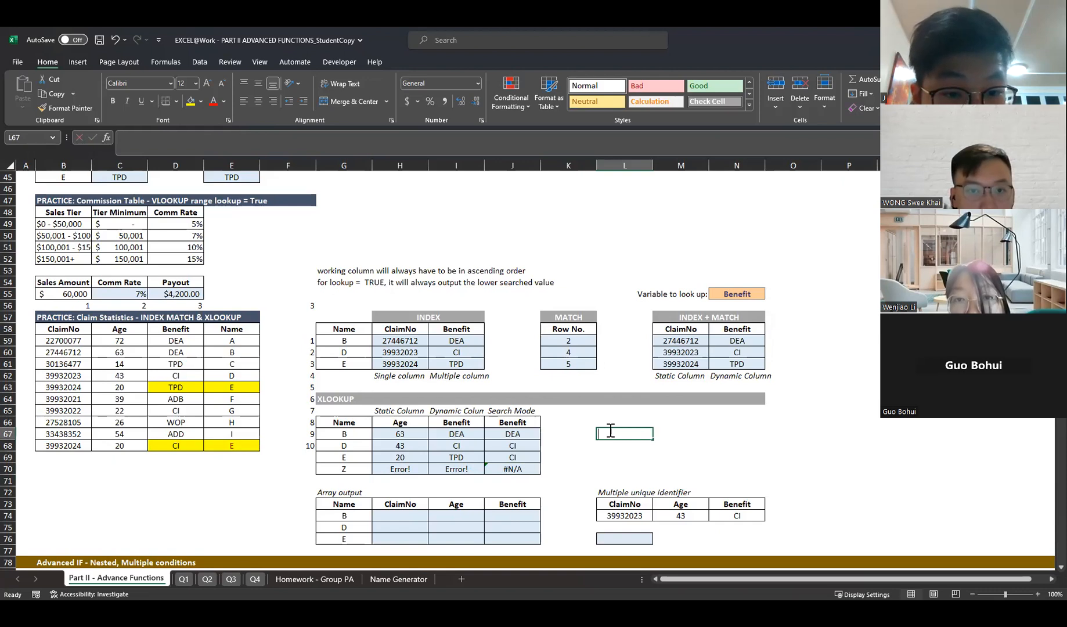
type("123")
key("Return")
key("Return")
type("123")
key("Tab")
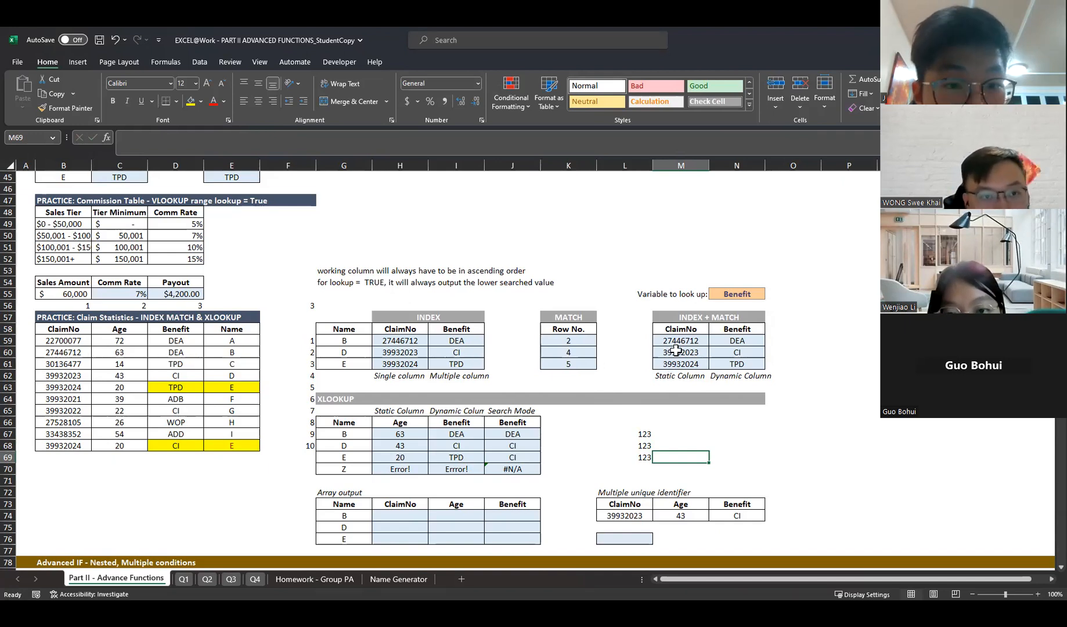
- Enter Jan in M67 and 1 in N67 for the first example record
left_click(687, 433)
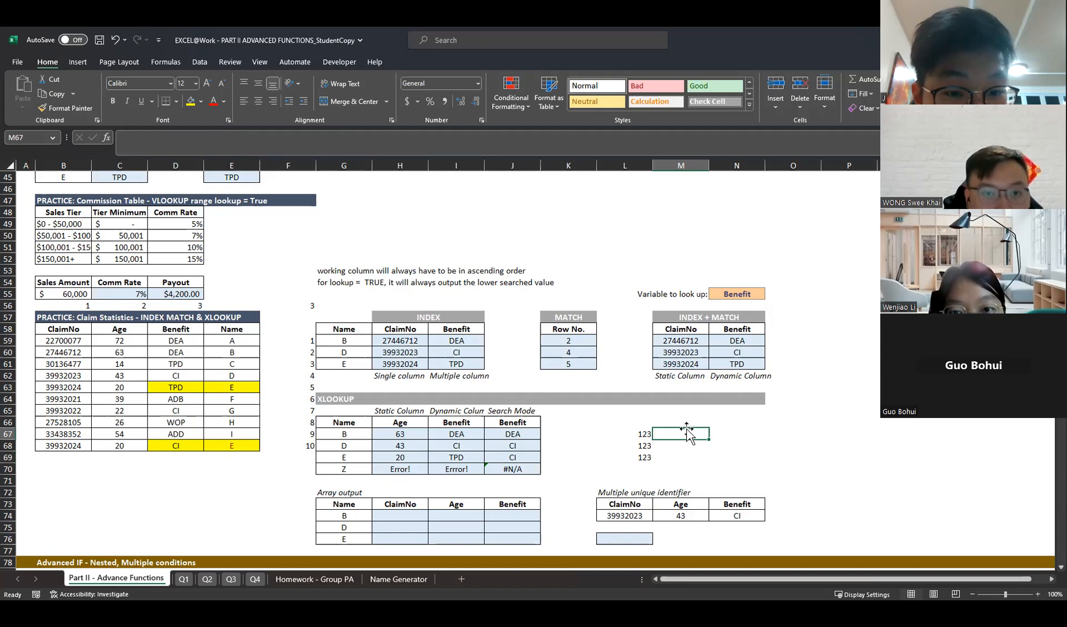
type("j")
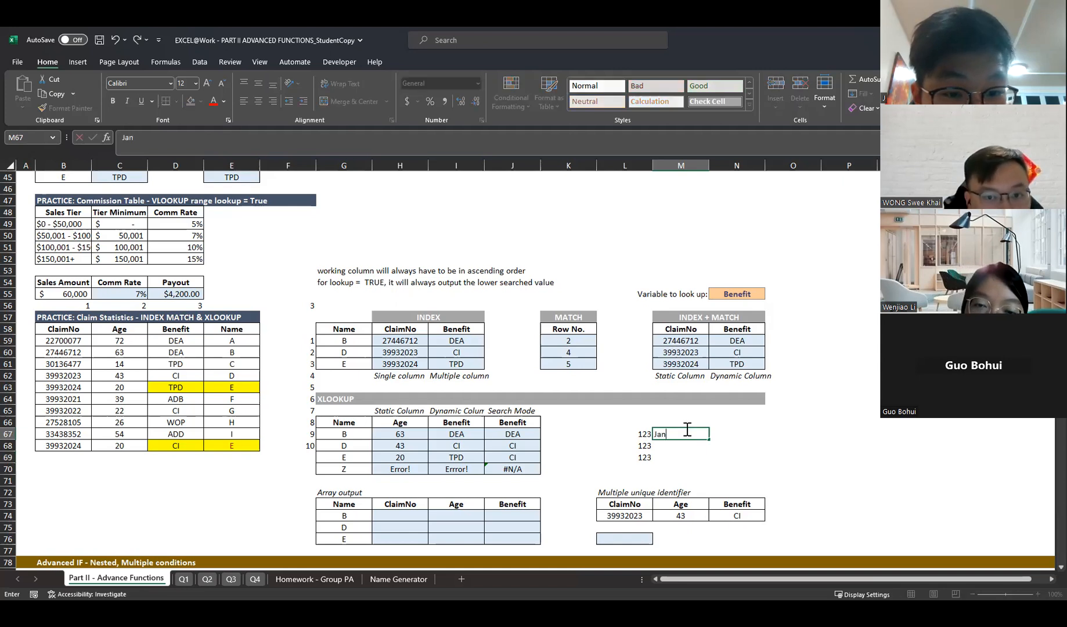
type("an")
key("Tab")
type("1")
key("Return")
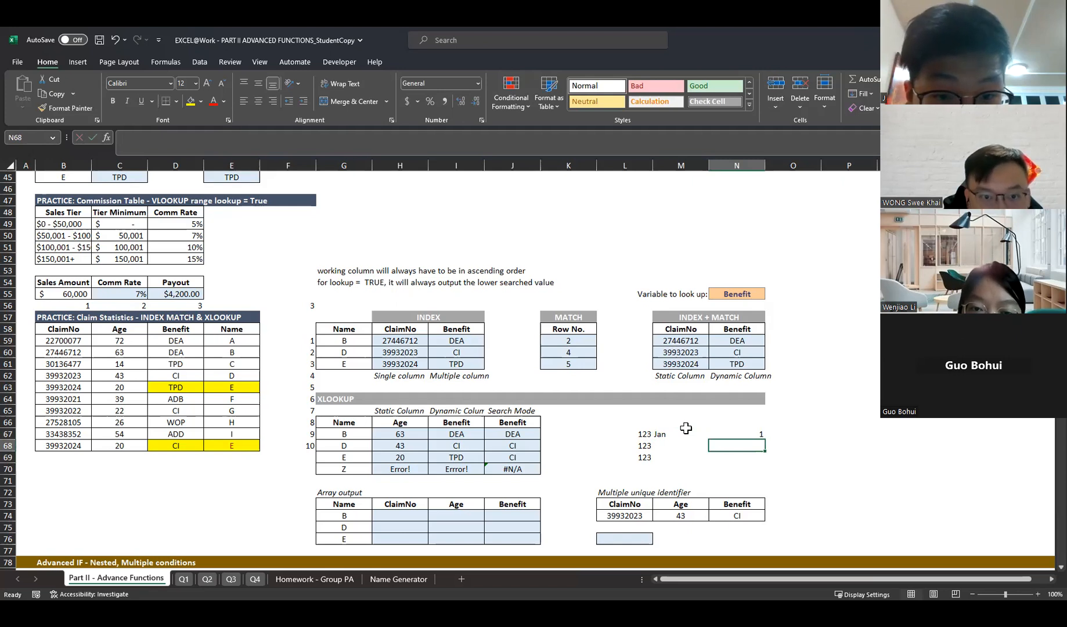
- Enter Feb in M68 and 10 in N68 for the second example record
key("Left")
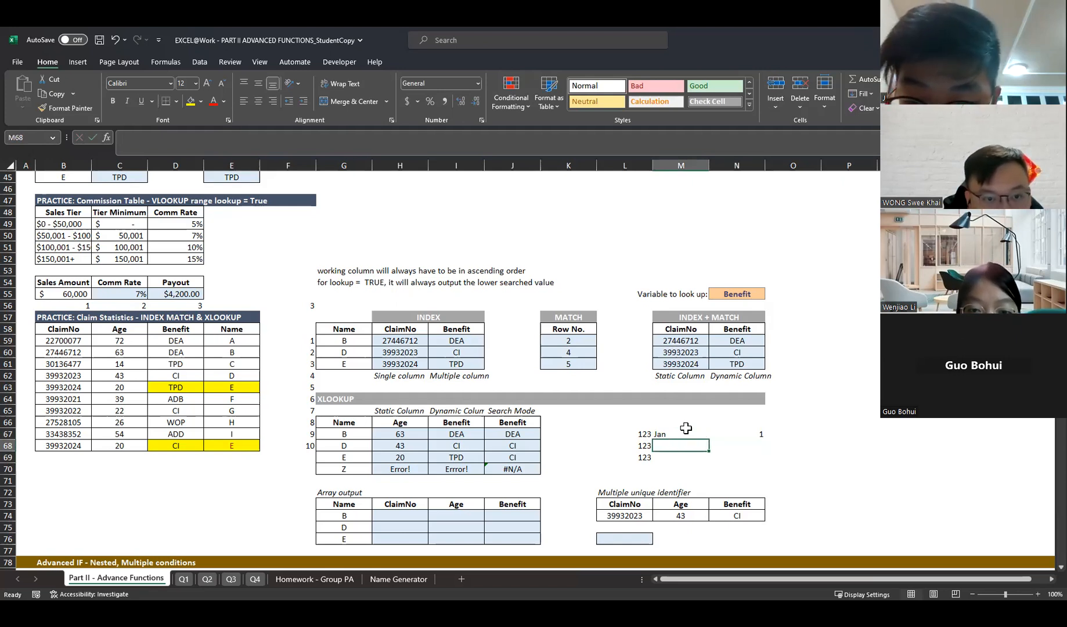
type("Fev")
key("Right")
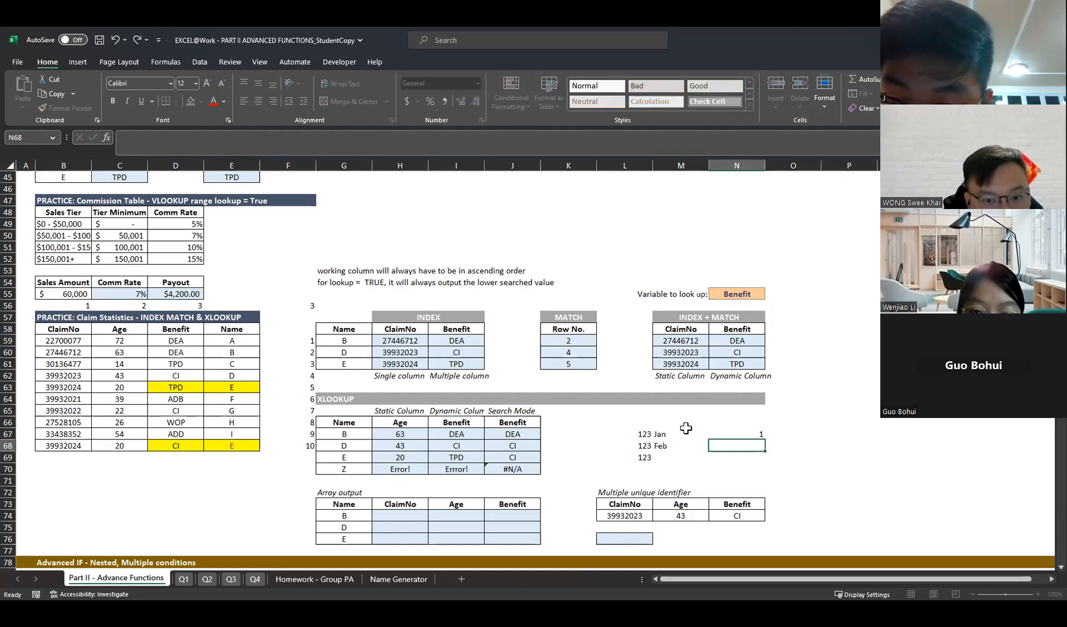
type("10")
key("Up")
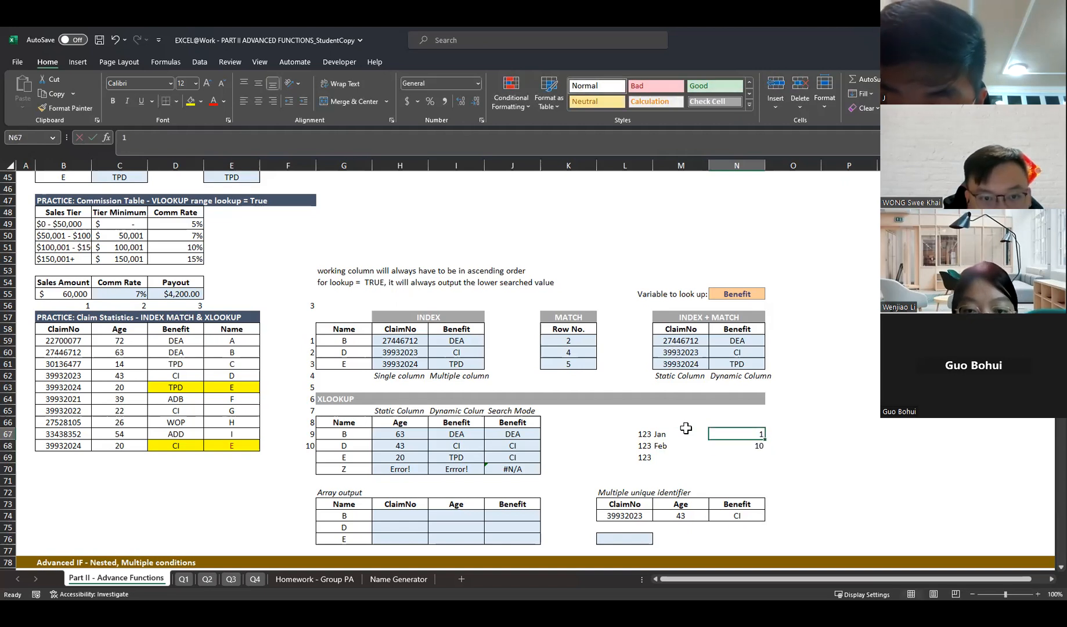
key("Down")
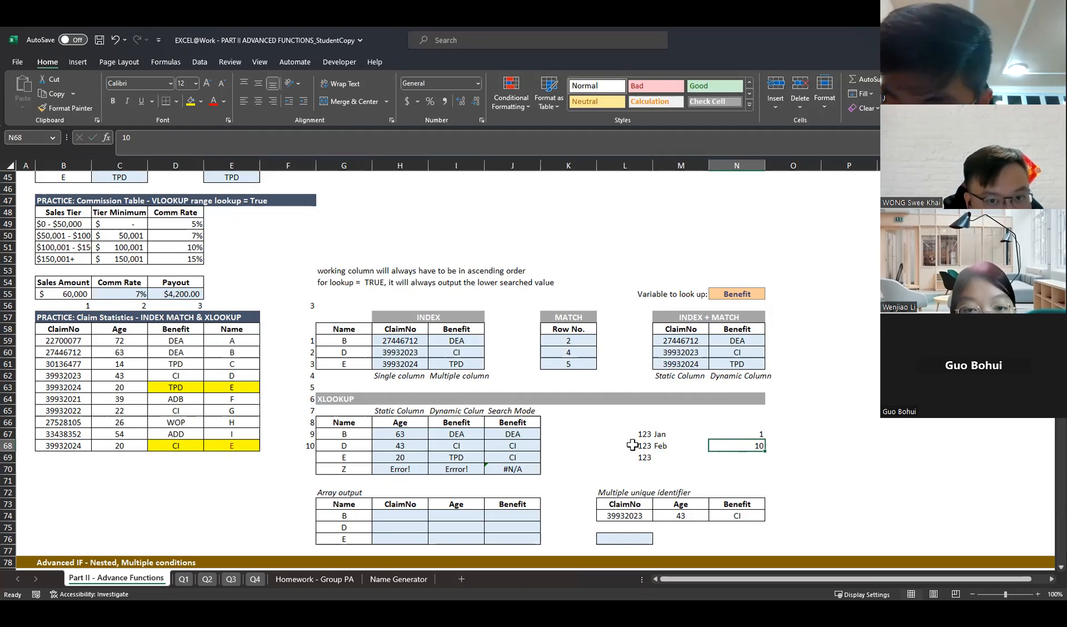
- Enter Mar in M69 and 100 in N69 for the third example record
left_click(702, 455)
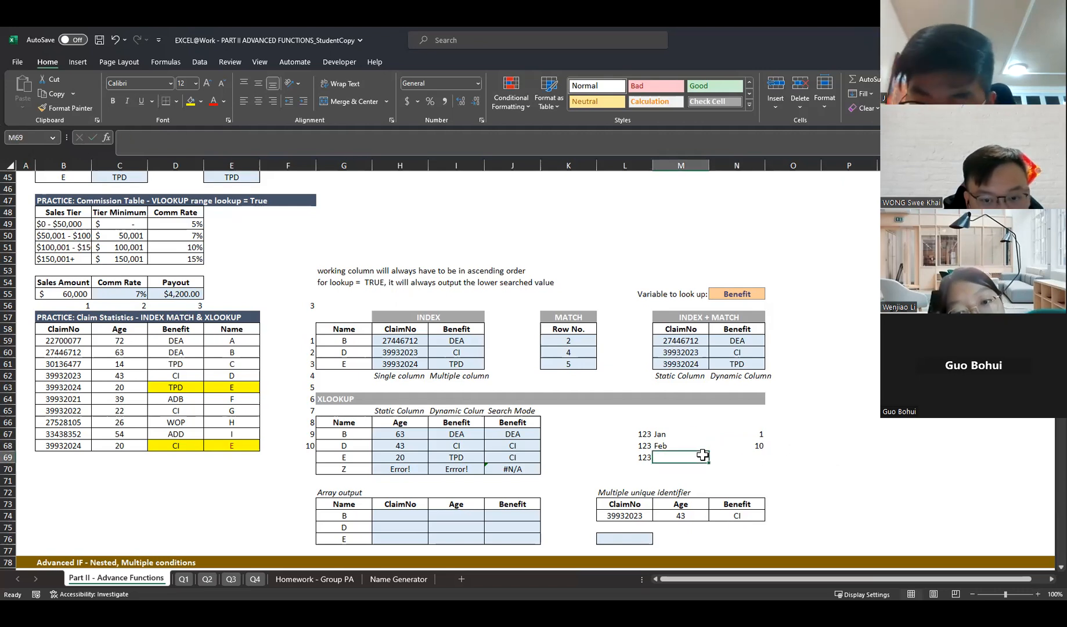
type("Mar")
key("Tab")
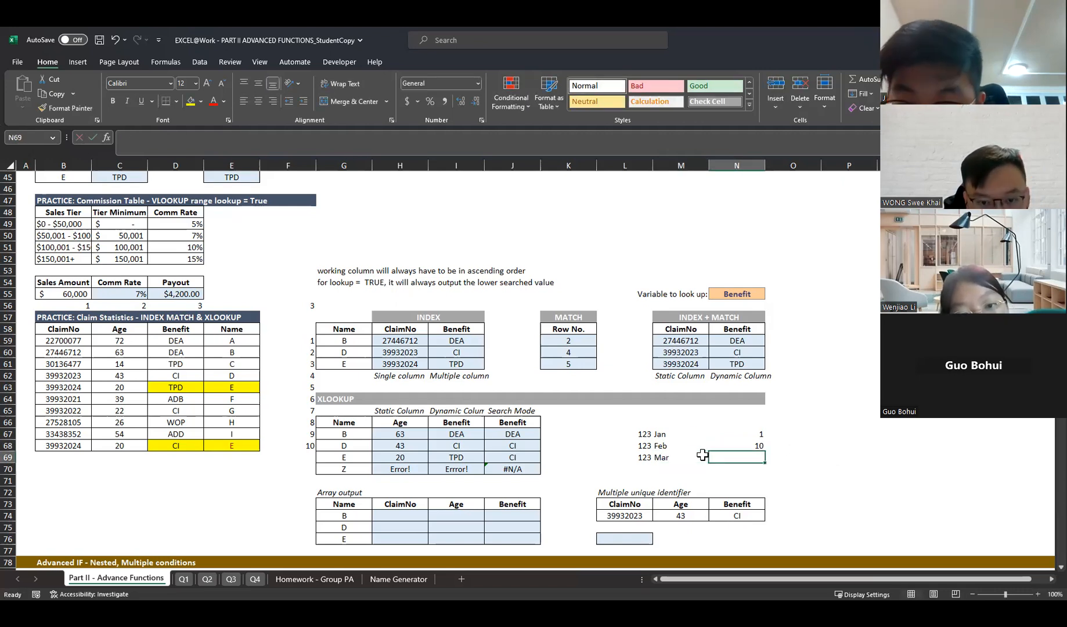
type("100")
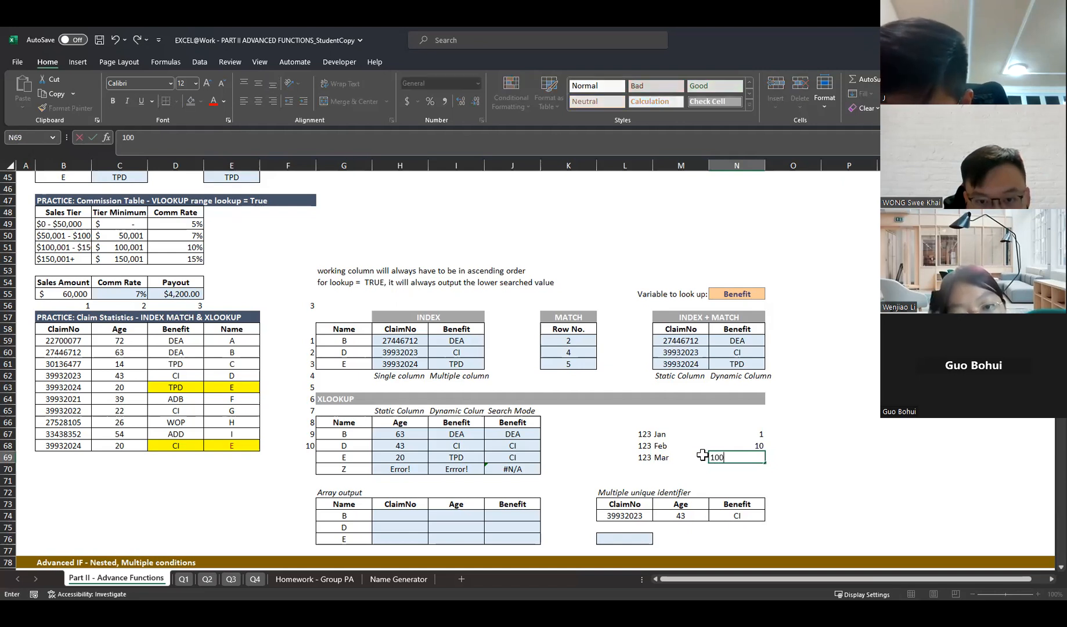
key("ctrl+Return")
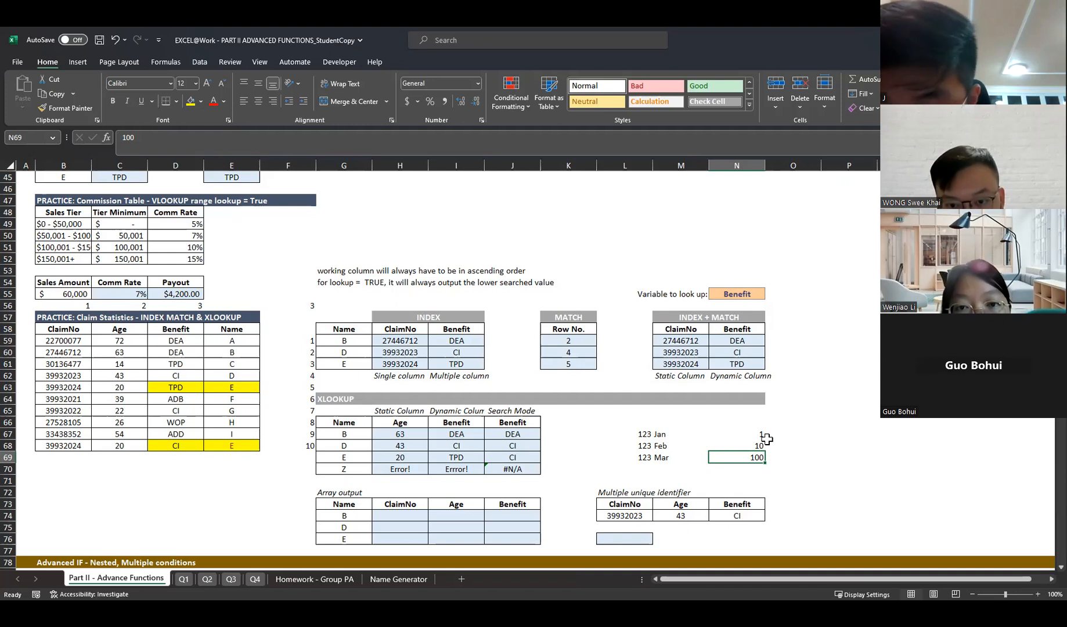
- Compare the first and last records of the repeated-ID example in L67:N69, checking each month against its value
left_click_drag(758, 435, 756, 454)
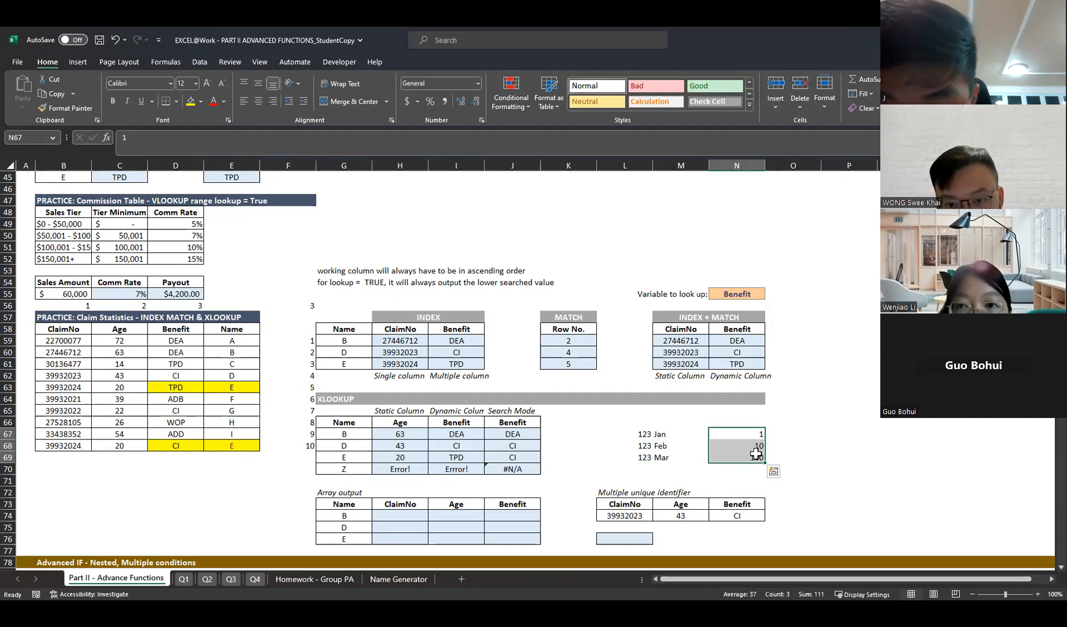
left_click(748, 457)
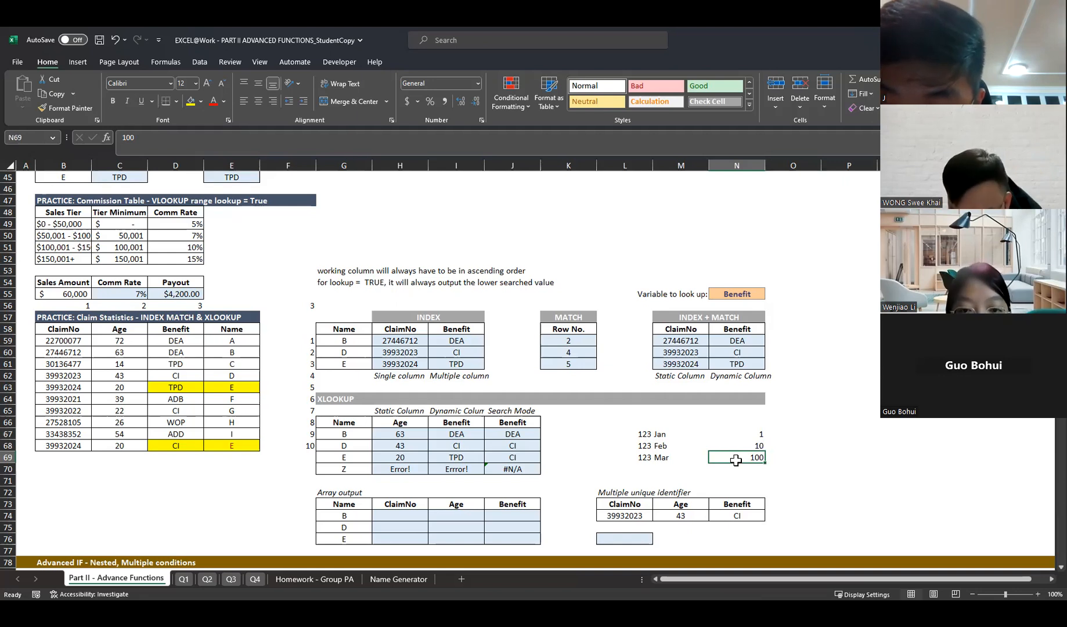
left_click(745, 432)
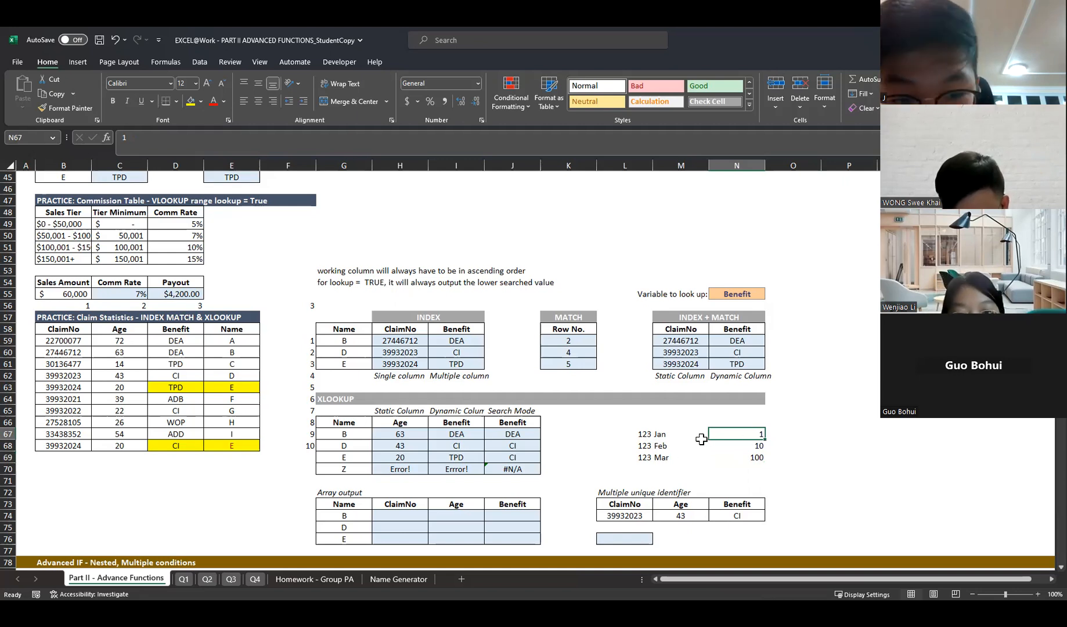
left_click(755, 457)
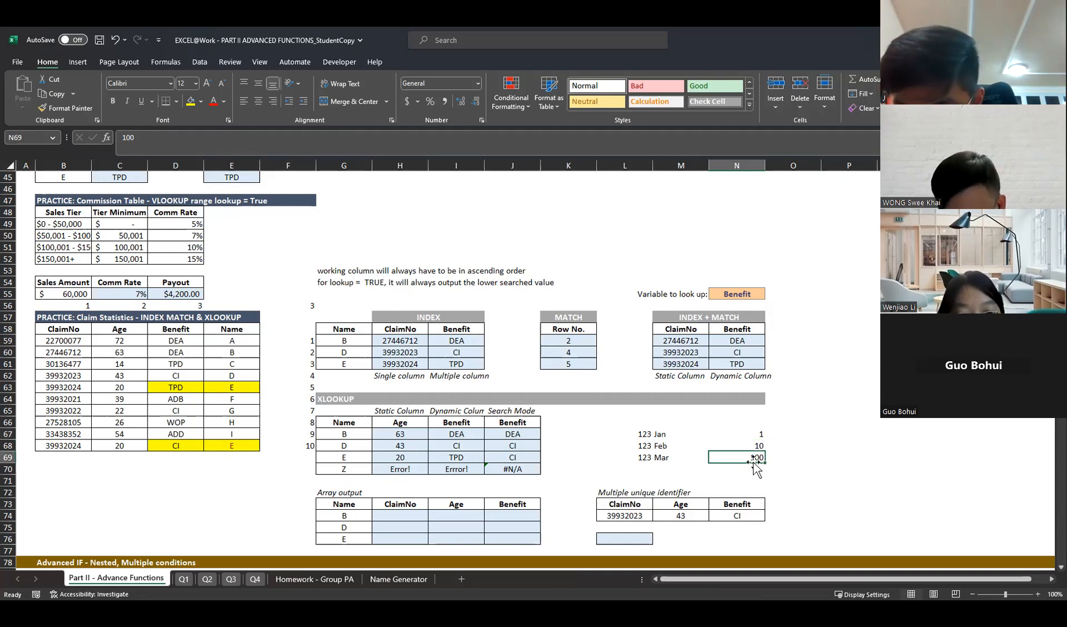
left_click(727, 434)
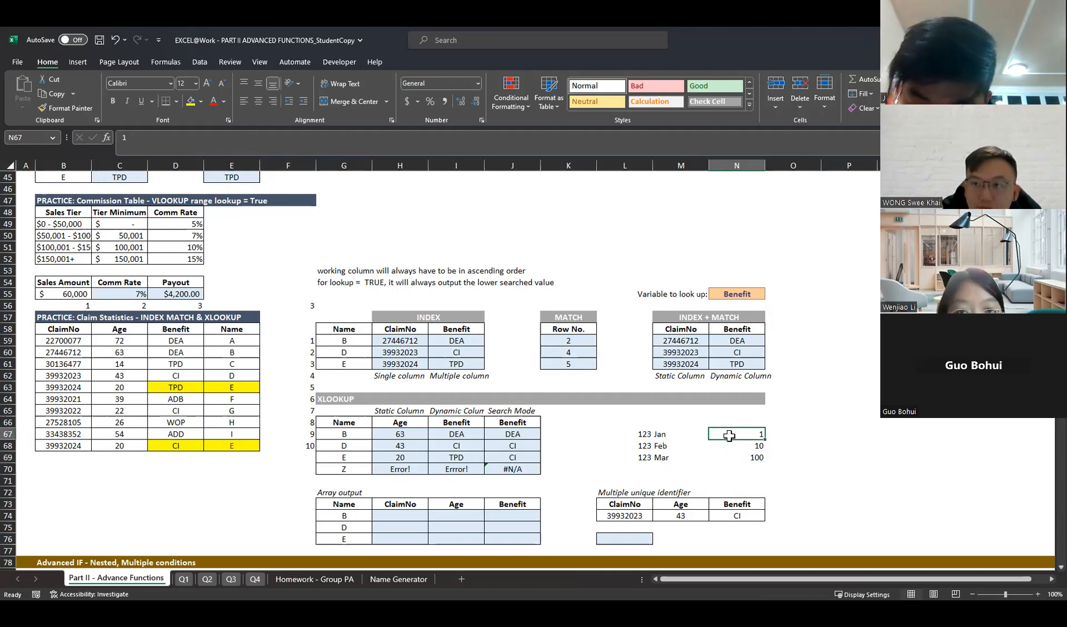
left_click(688, 458)
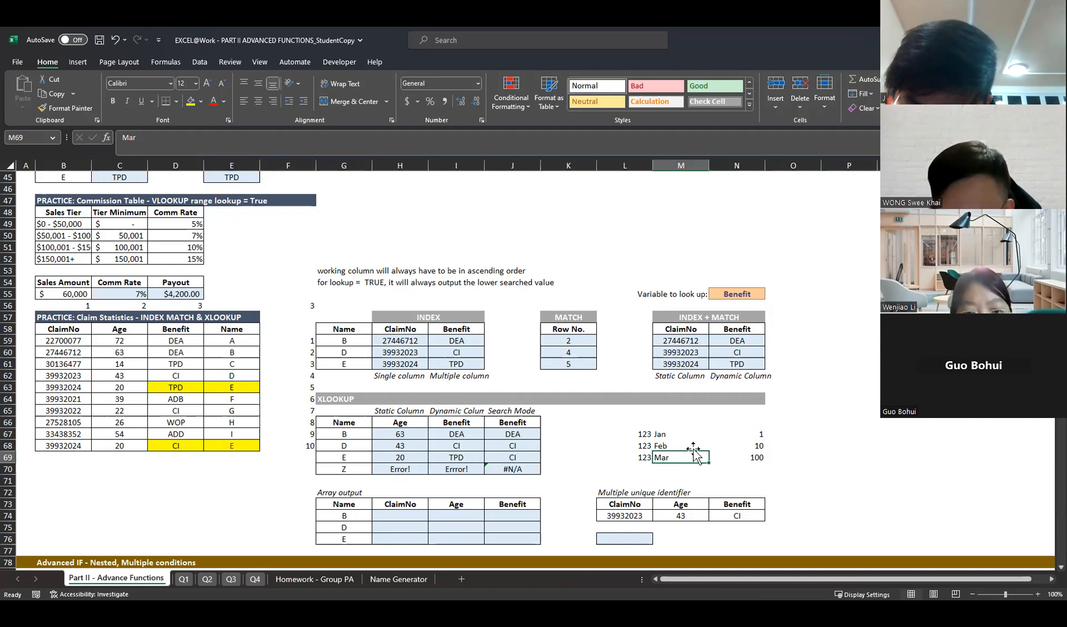
left_click_drag(639, 435, 685, 453)
left_click_drag(756, 434, 755, 457)
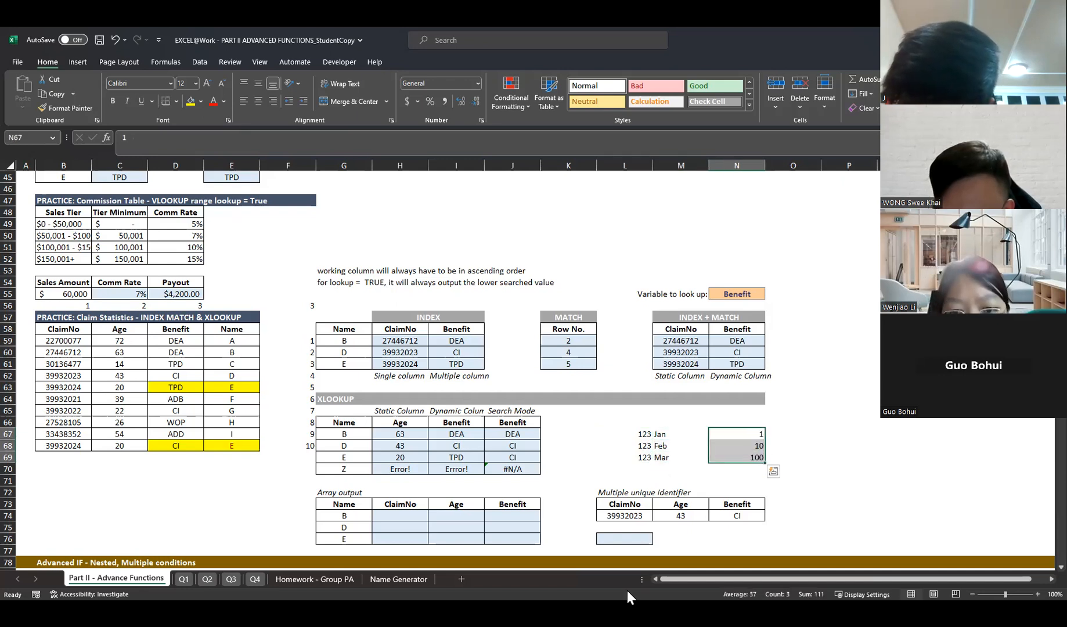
left_click(835, 456)
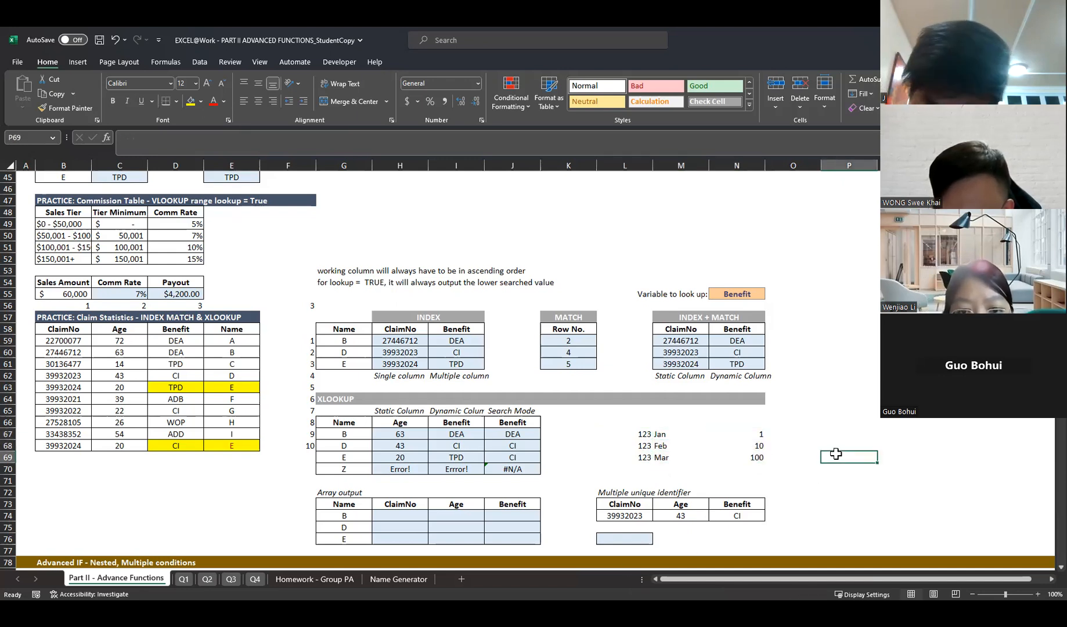
left_click(644, 433)
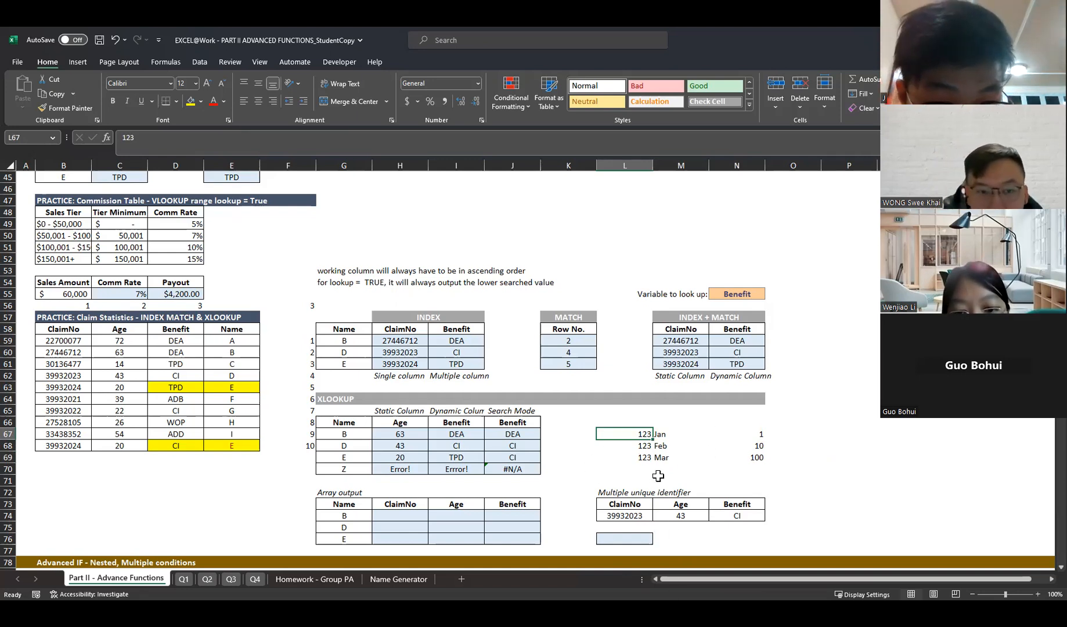
- Start an XLOOKUP formula in H74 of the Array output table with $G74 as the lookup value
scroll(662, 475, "down", 1)
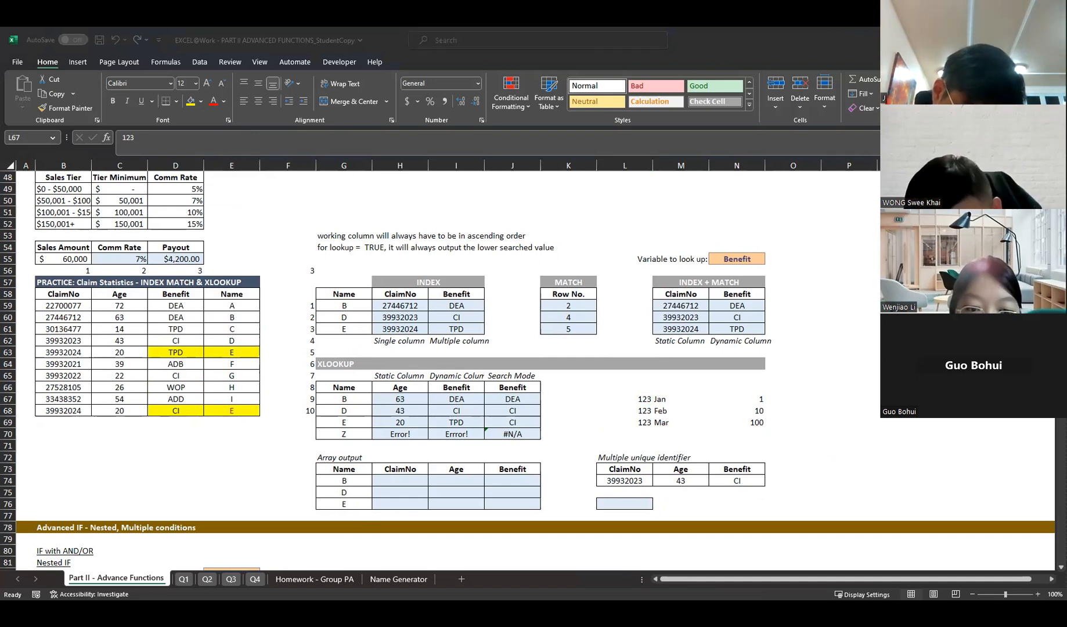
left_click(425, 481)
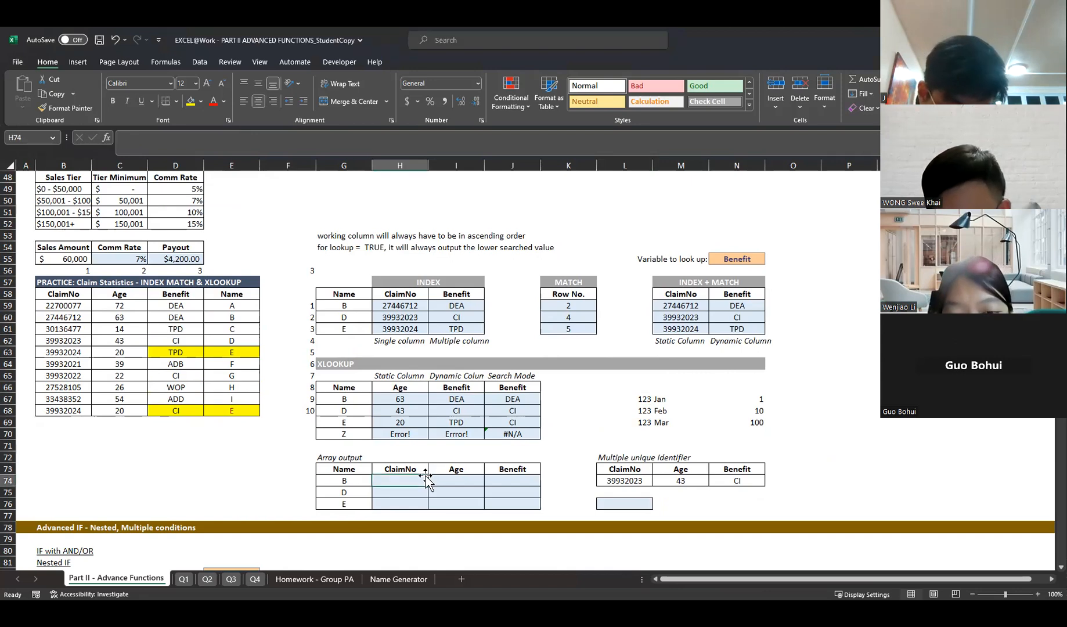
type("=")
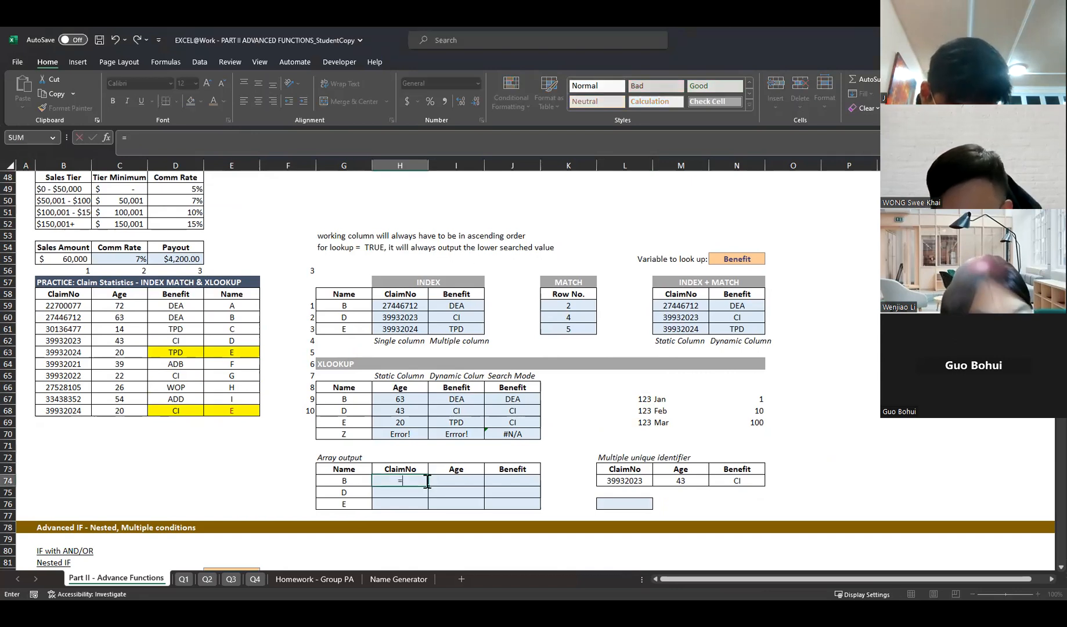
type("XLOOKUP(")
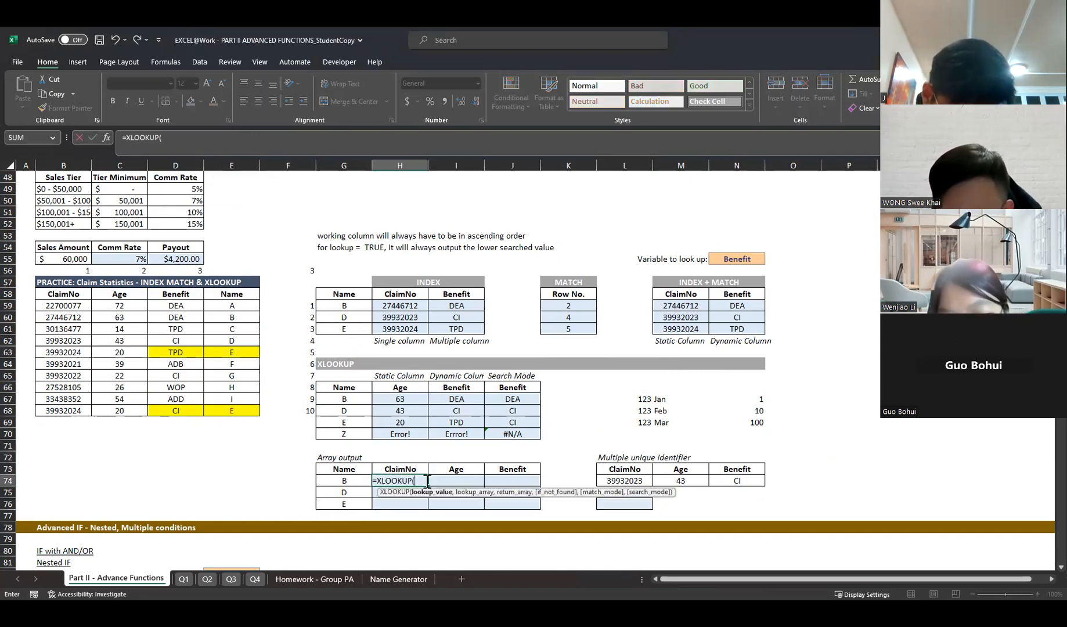
key("Left")
key("F4")
key("F4")
key("F4")
type(",")
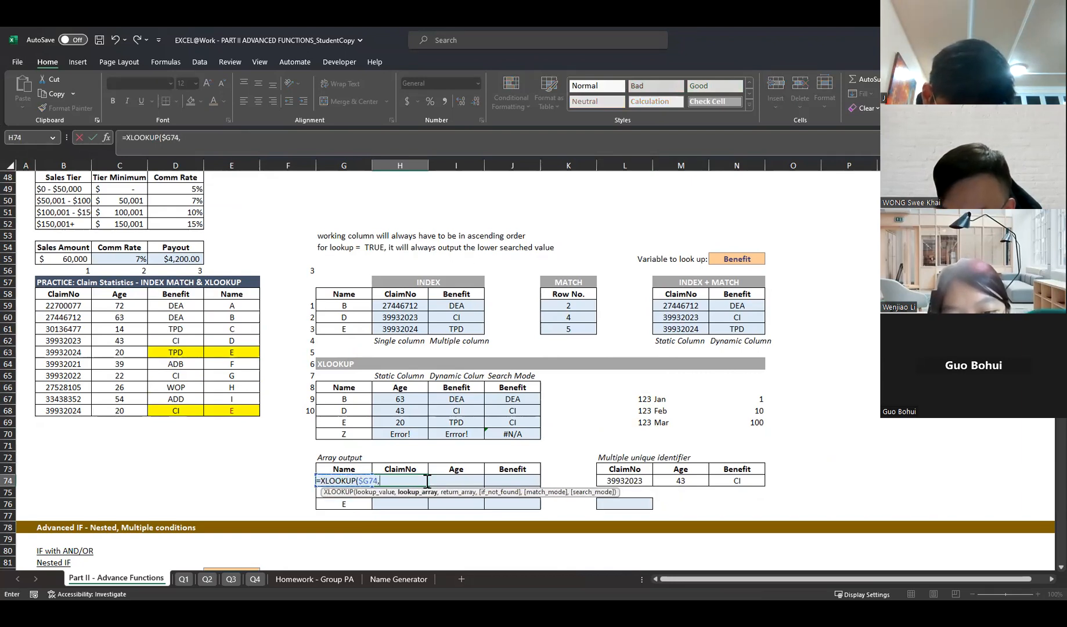
- Set the lookup array to $E$59:$E$68 and the return array to the three columns $B$59:$D$68
left_click(232, 306)
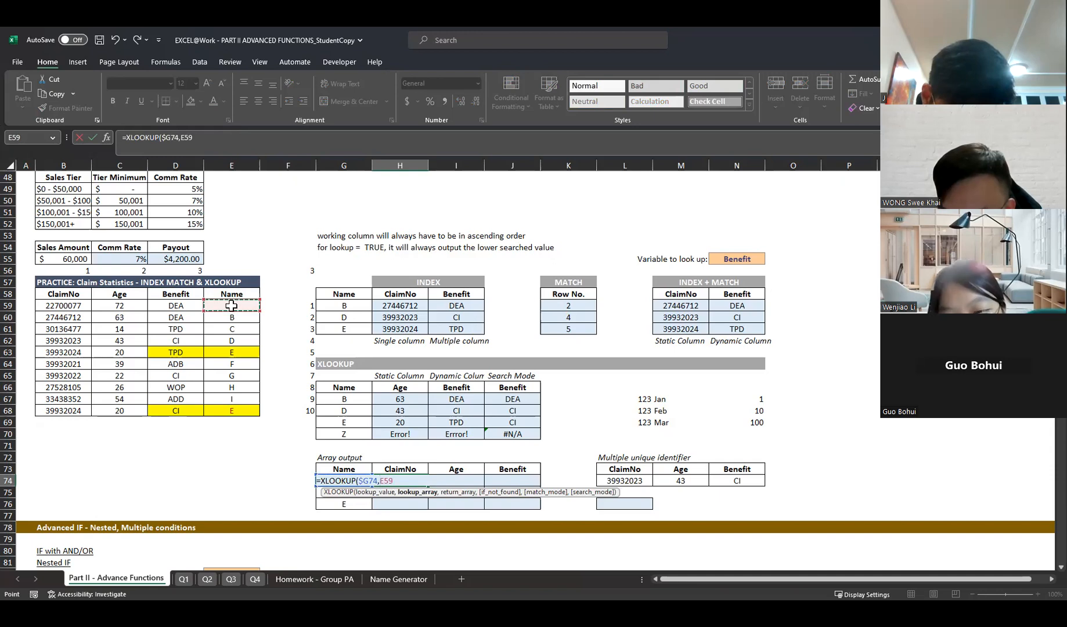
left_click(228, 409, "shift")
key("F4")
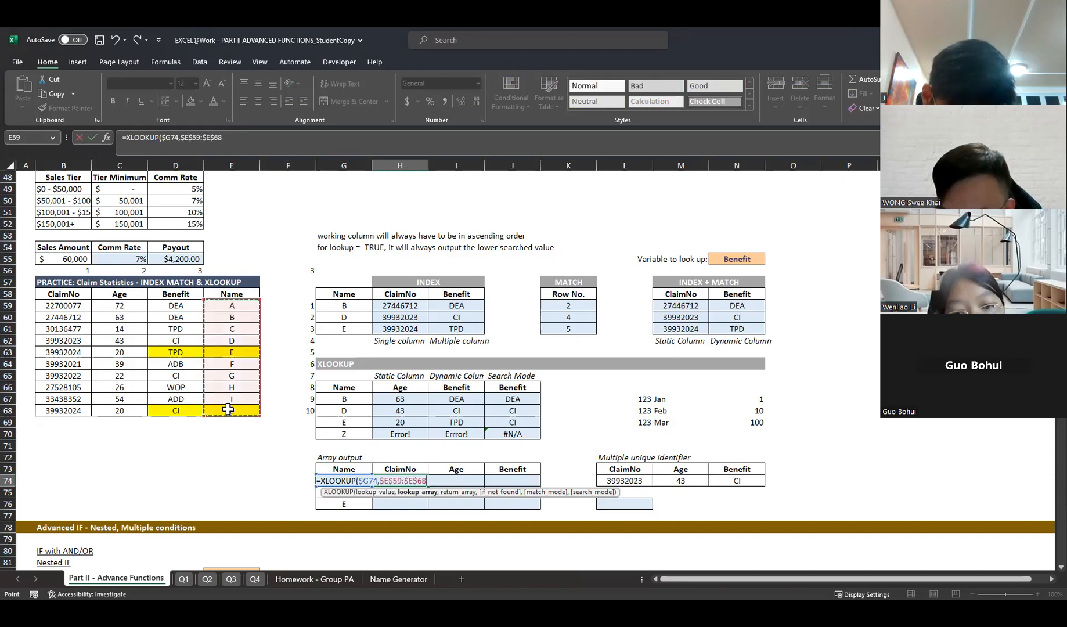
type(",")
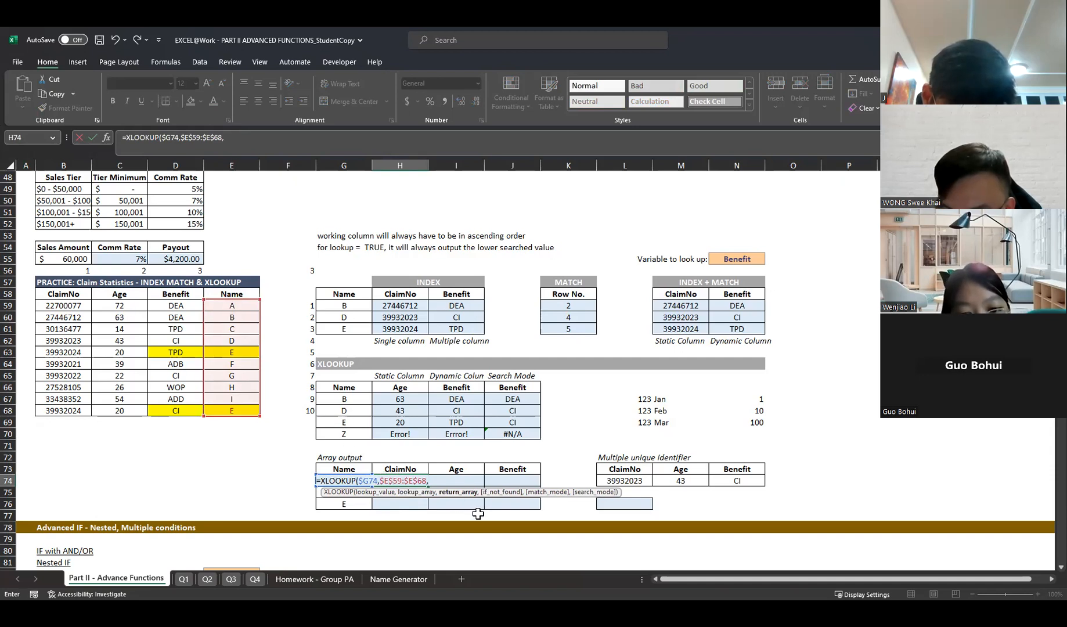
left_click(65, 306)
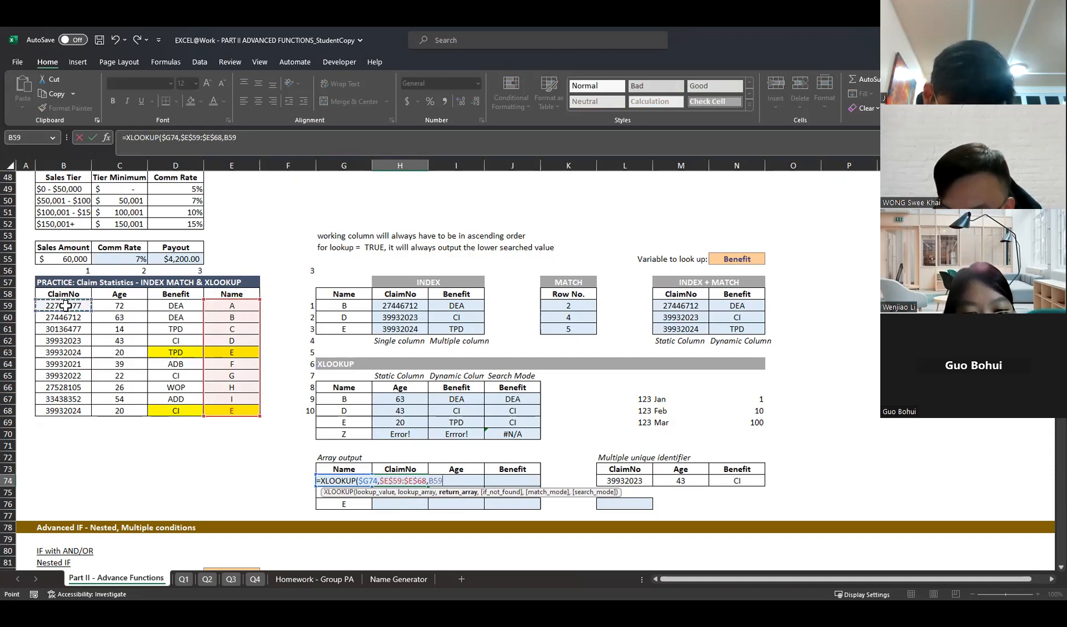
left_click(161, 410, "shift")
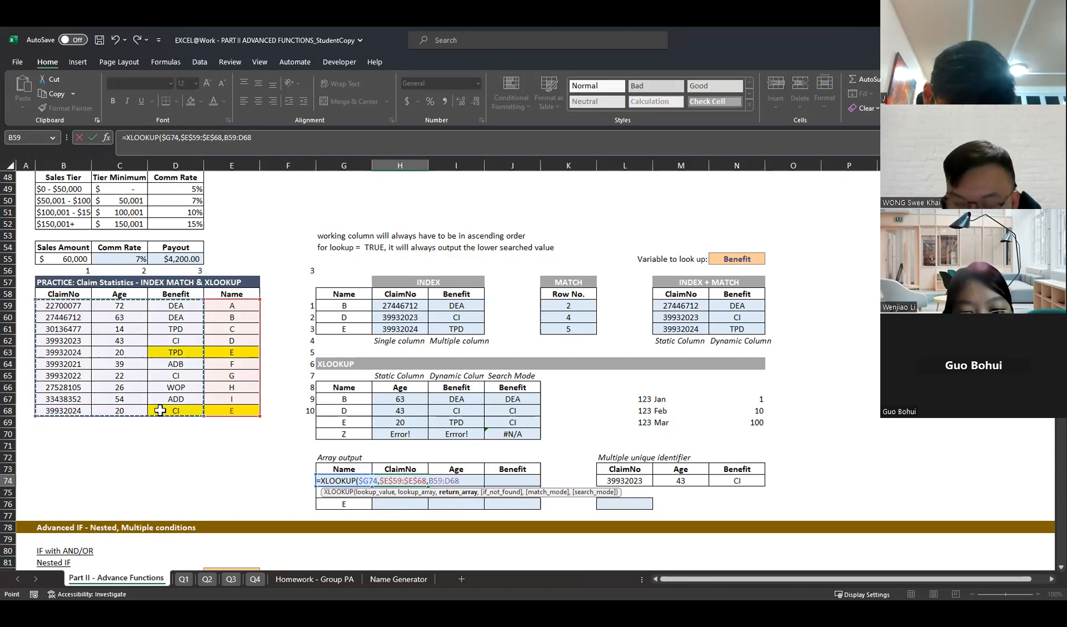
key("F4")
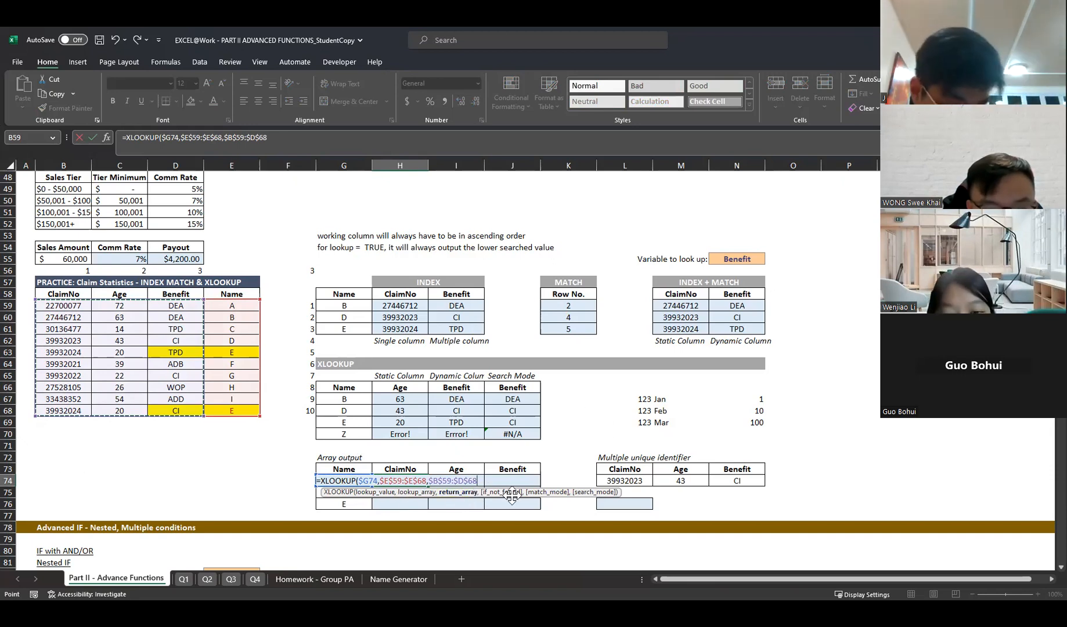
- Complete the H74 formula with an empty if_not_found argument, match mode 0 and search mode 1
type(",")
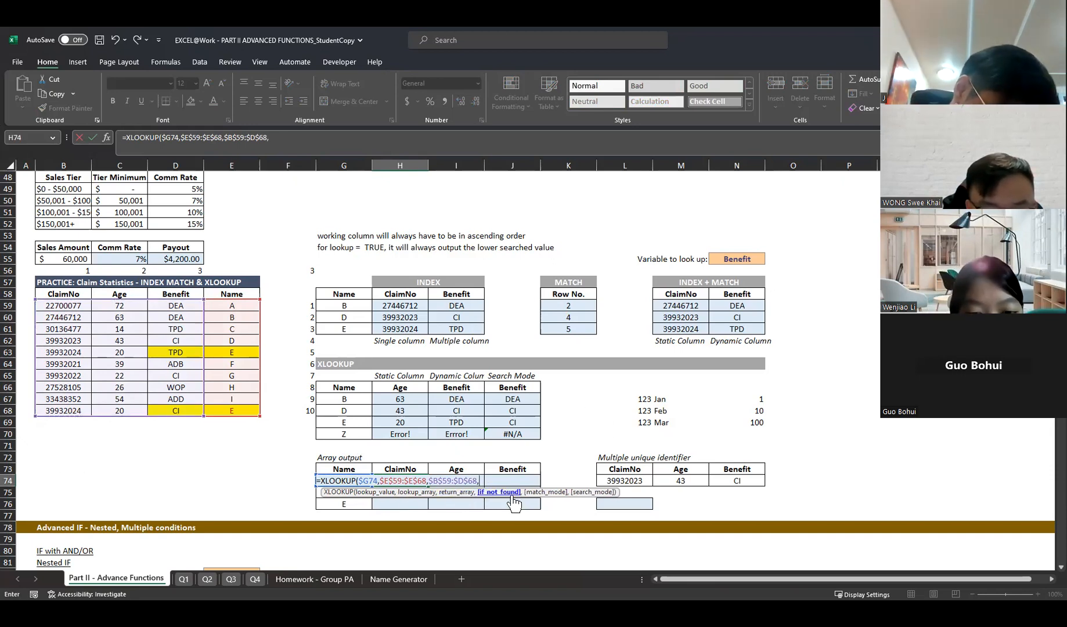
type(",0")
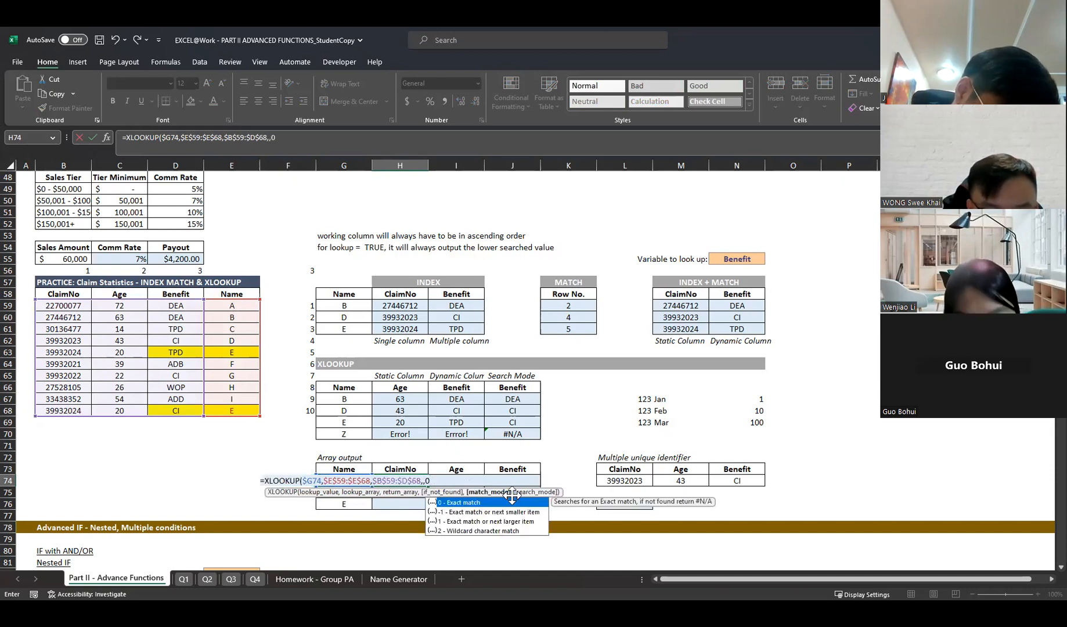
type(",1")
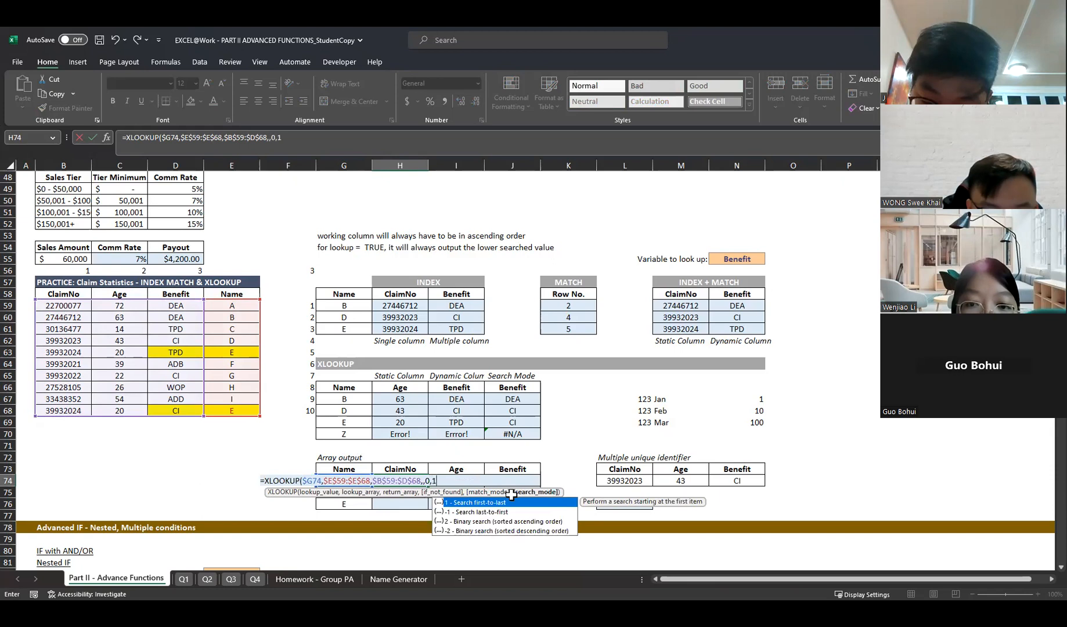
key("Return")
- Enter the XLOOKUP as an array formula across H74:J74 and fill it down to row 76
left_click_drag(421, 481, 535, 483)
left_click(354, 145)
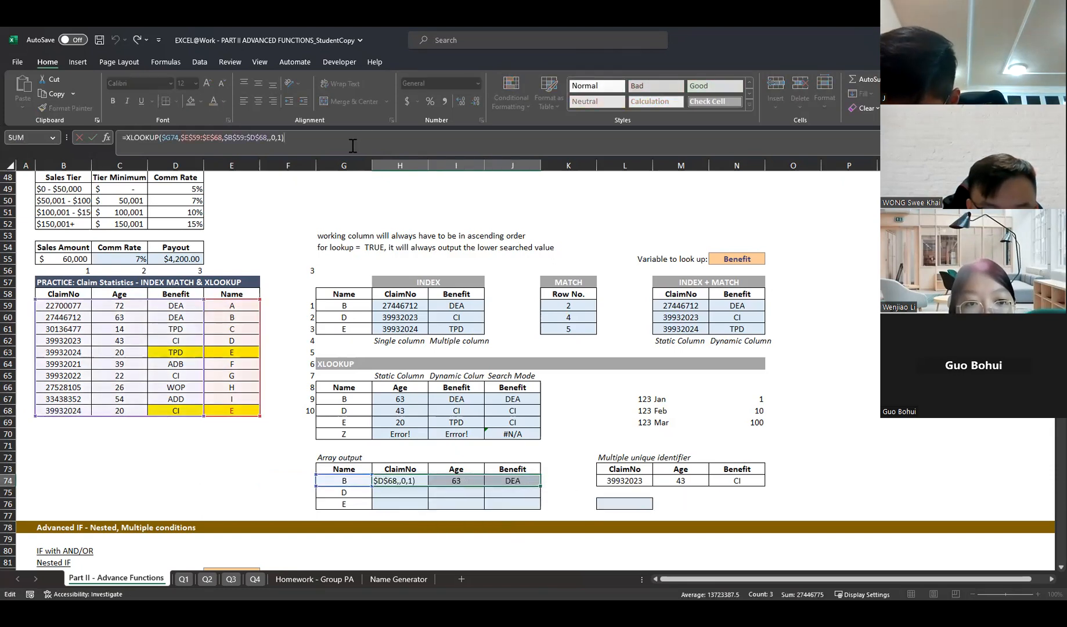
key("ctrl+shift+Return")
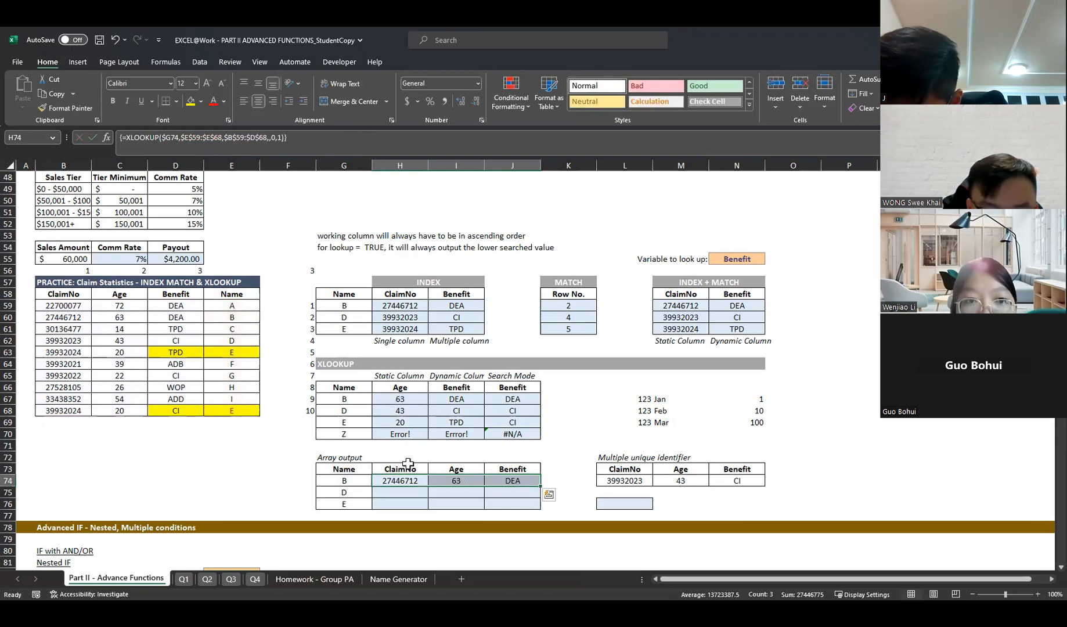
left_click_drag(539, 486, 540, 506)
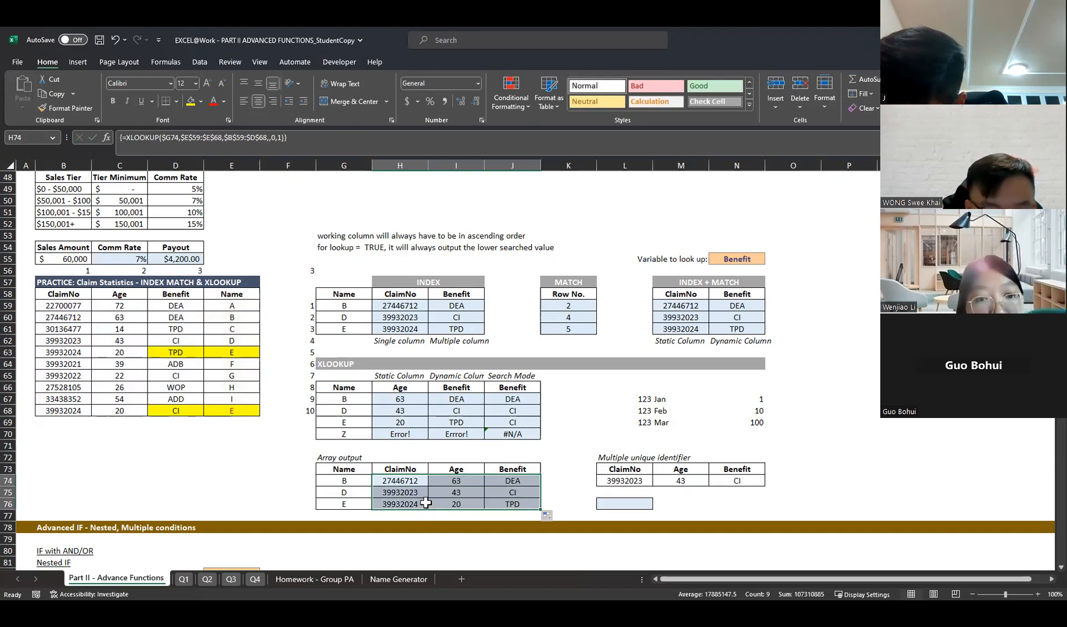
left_click(425, 481)
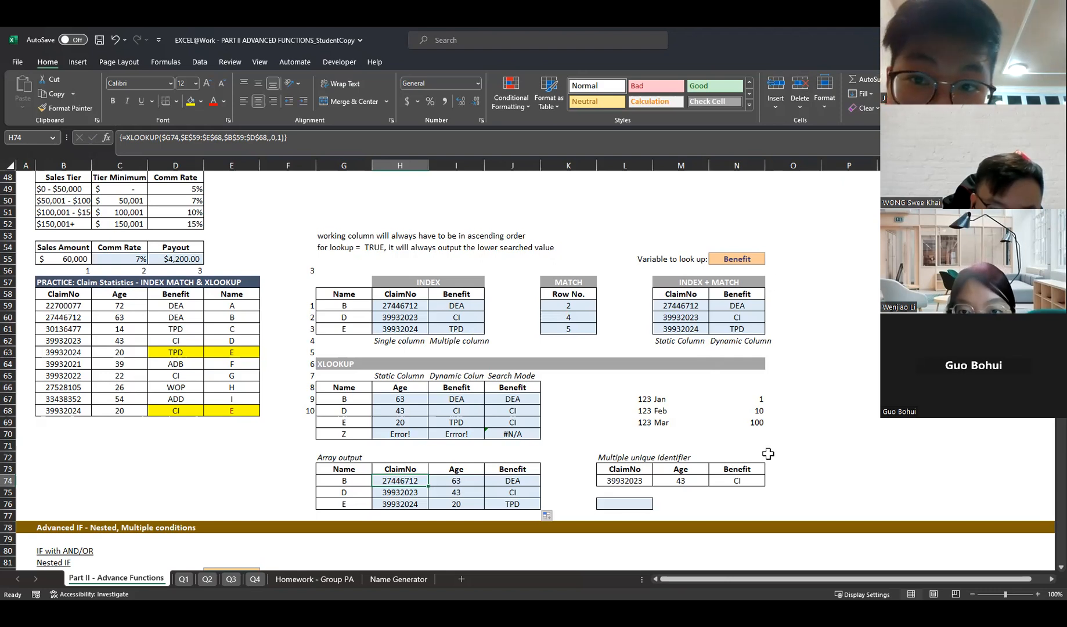
- Examine the Multiple unique identifier criteria in L73:N74 against the claim table and its Name column, ending on result cell L76
left_click(622, 505)
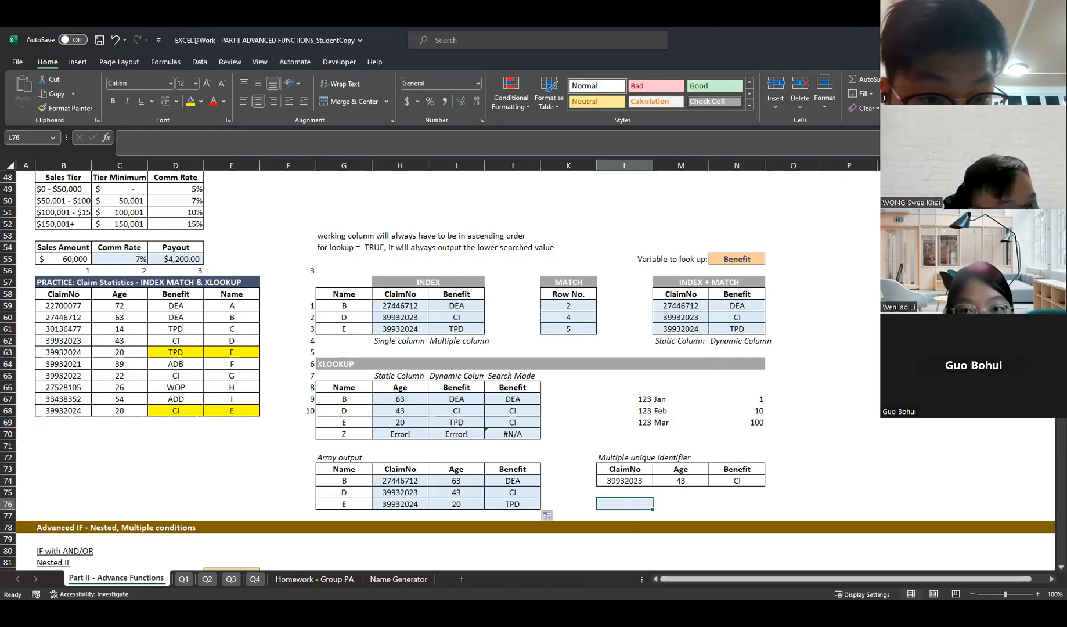
left_click_drag(636, 469, 749, 482)
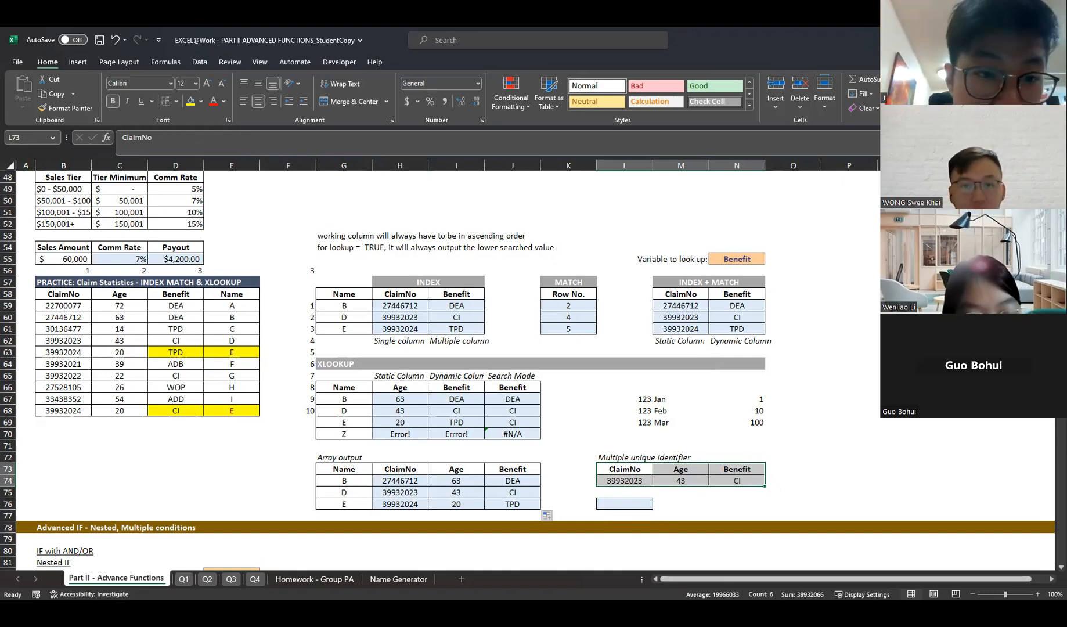
left_click_drag(58, 294, 175, 410)
left_click_drag(241, 304, 248, 411)
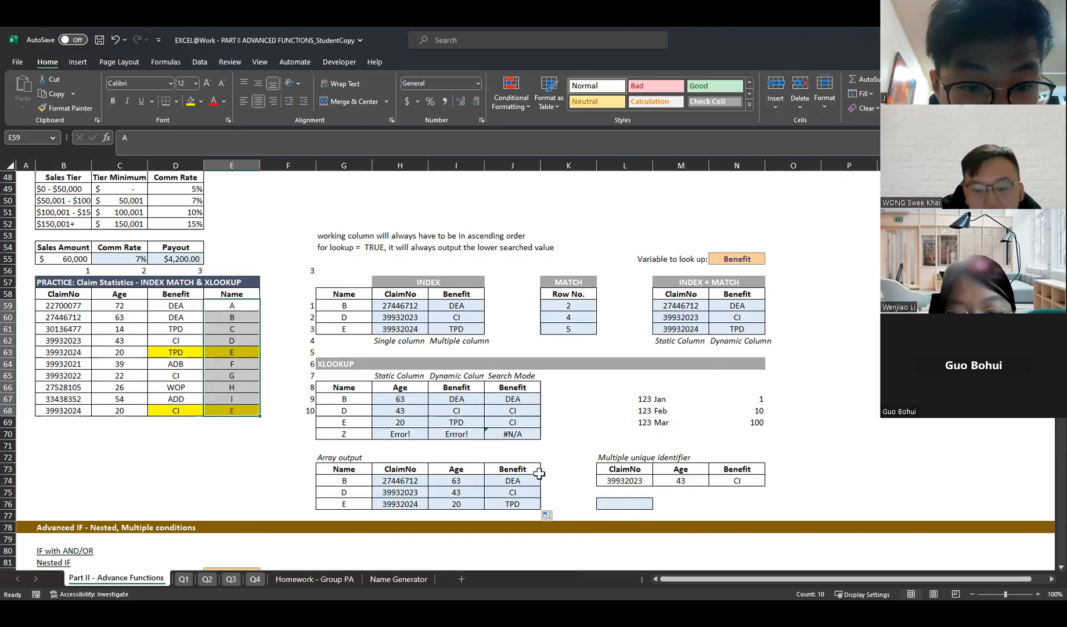
left_click(633, 503)
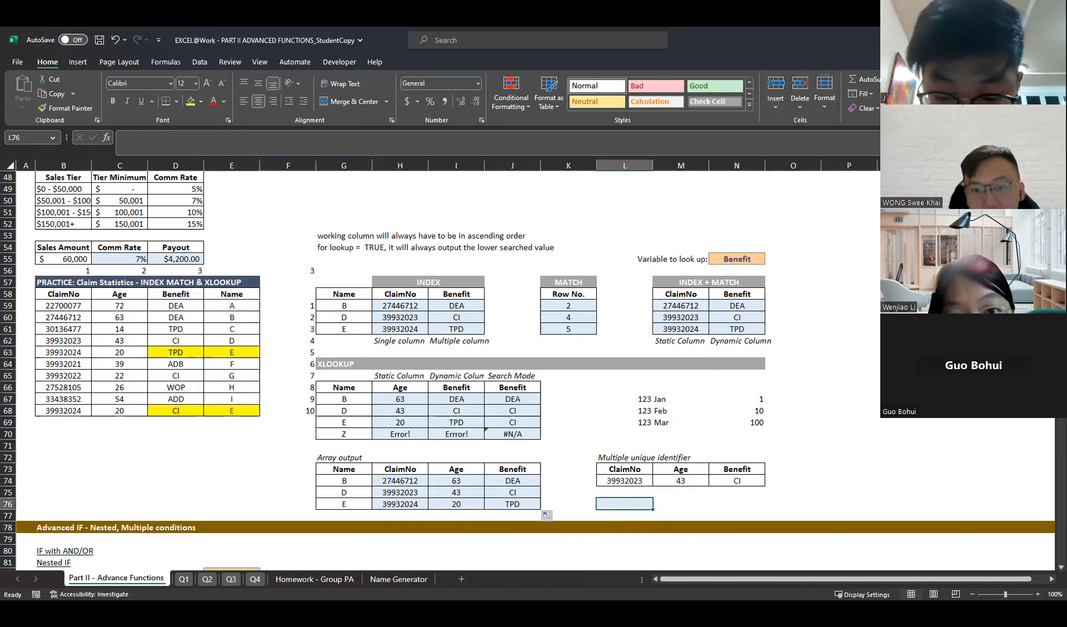
- Start an XLOOKUP in L76 with the three criteria joined as the lookup value, L74&M74&N74
key("alt+Tab")
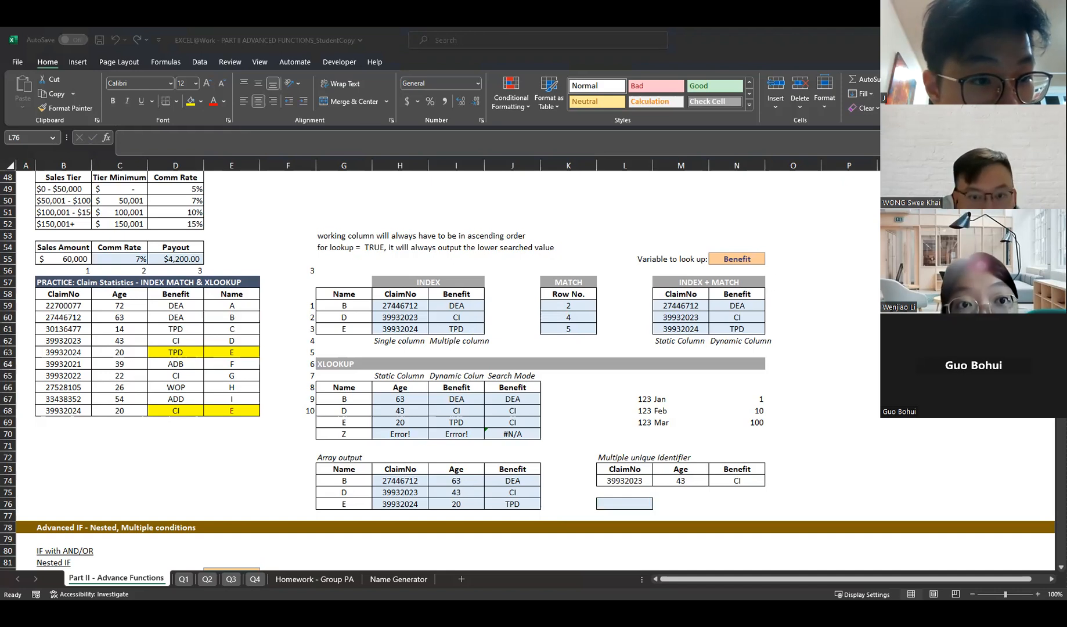
left_click(643, 504)
type("=")
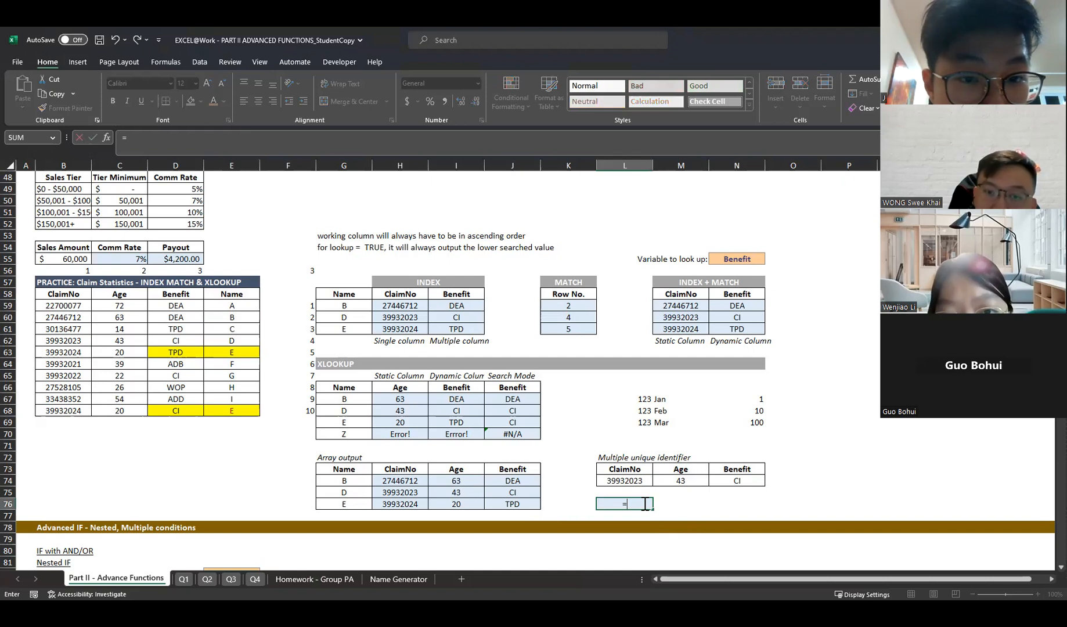
type("XLOOKUP(")
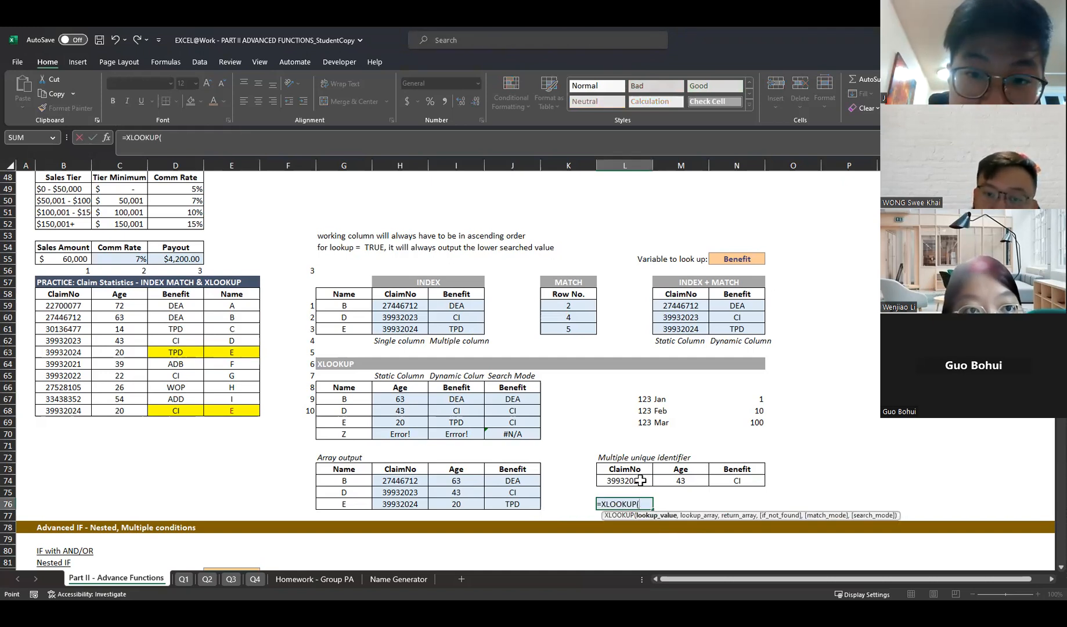
left_click(640, 480)
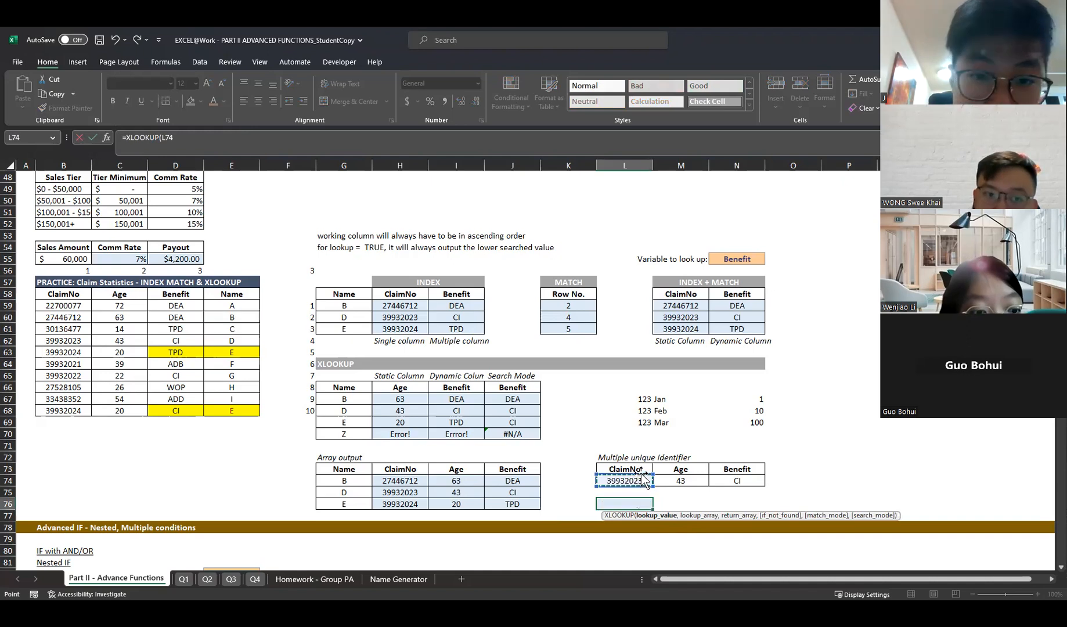
type("&")
left_click(684, 481)
type("&")
left_click(729, 483)
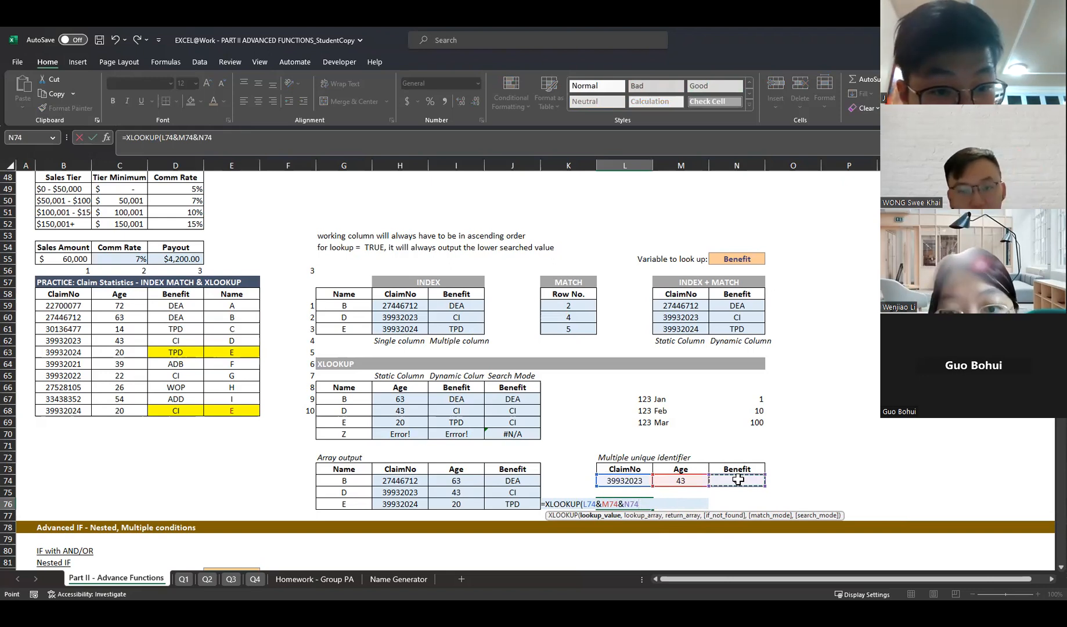
type(",")
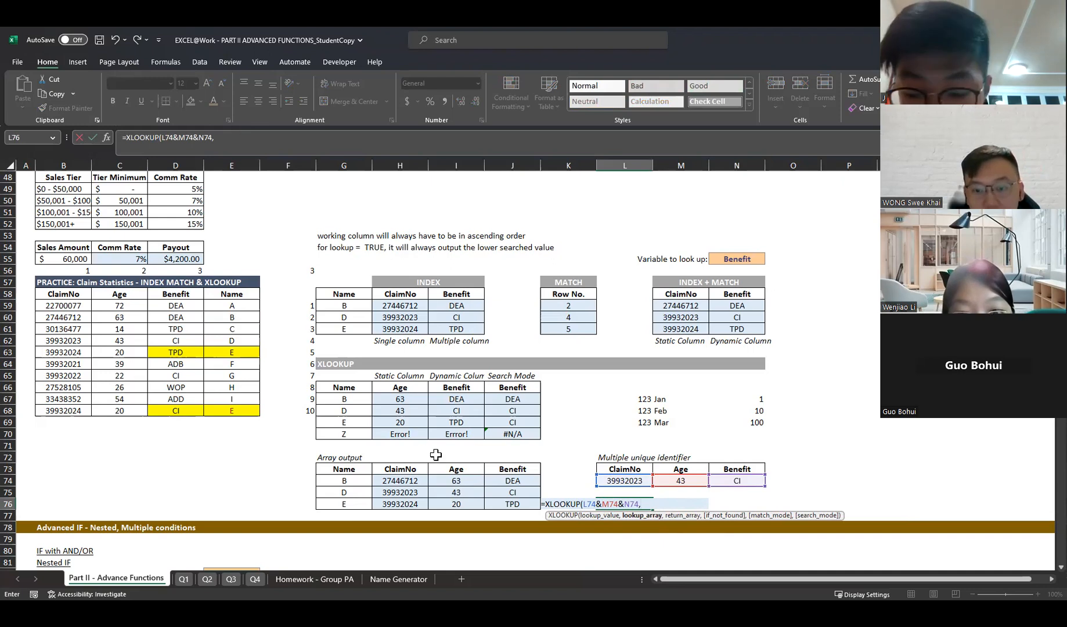
- Set the lookup array to the joined ClaimNo, Age and Benefit columns, B59:B68&C59:C68&D59:D68
left_click(70, 307)
left_click_drag(70, 307, 56, 409)
type("&")
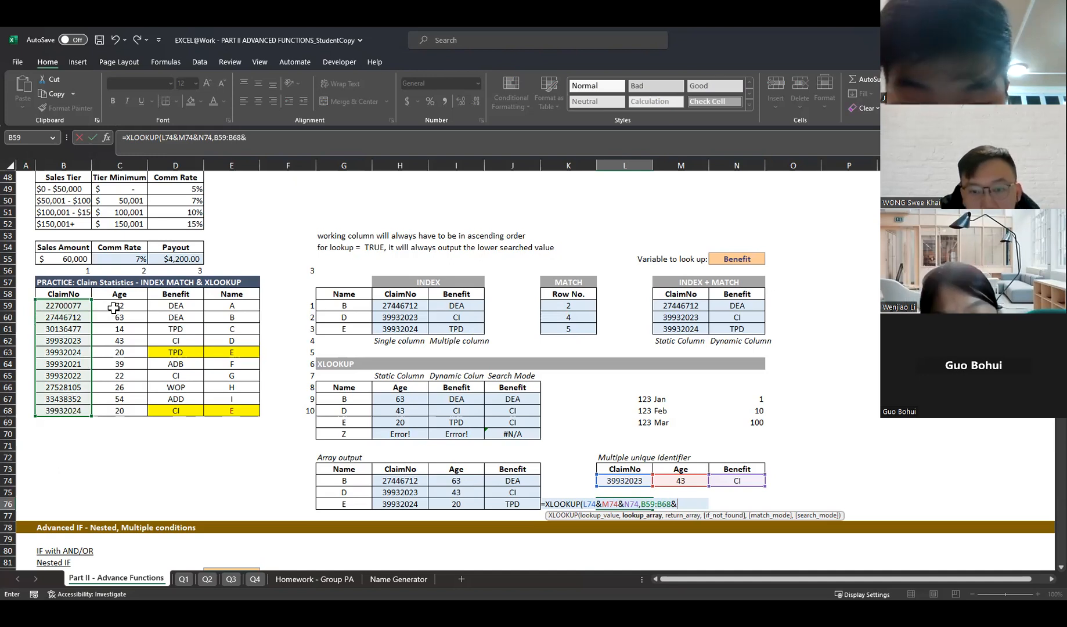
left_click_drag(113, 306, 107, 407)
type("&")
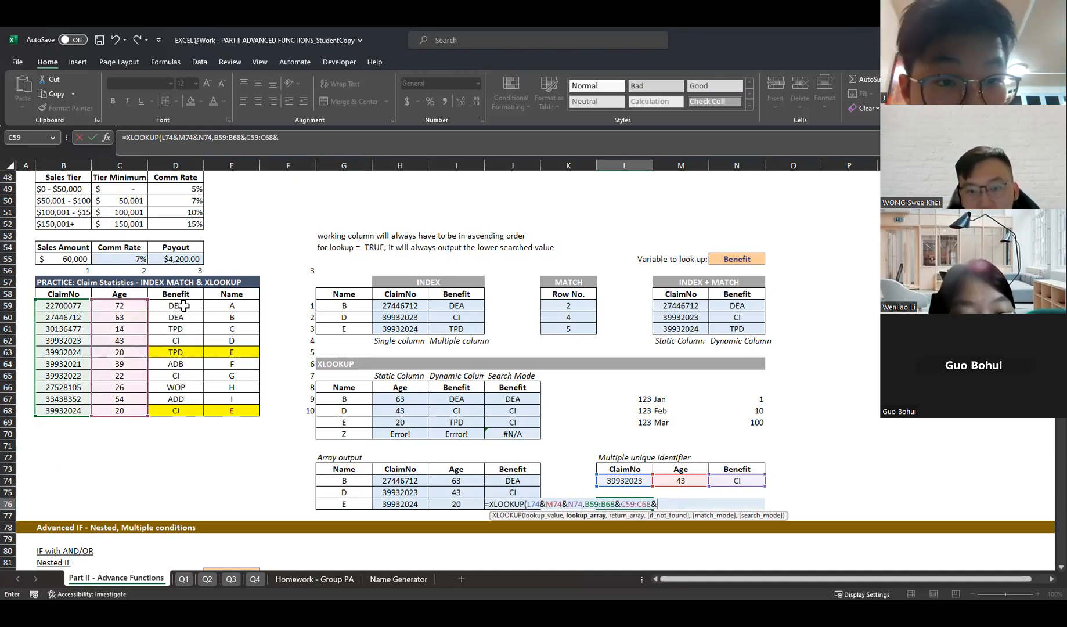
left_click_drag(183, 306, 177, 413)
type("&N74")
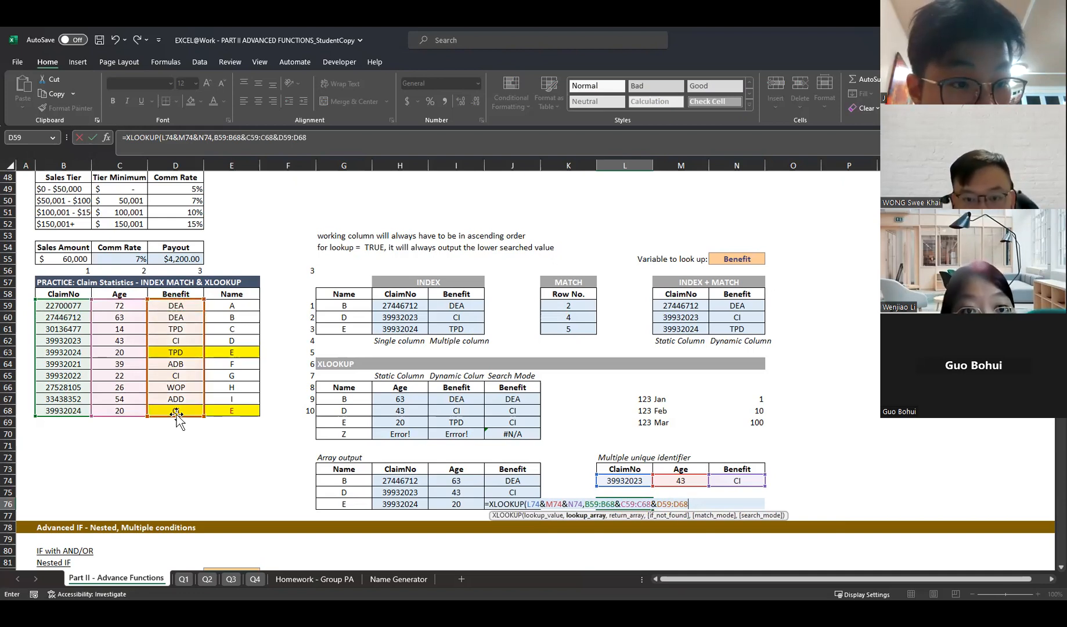
type(",")
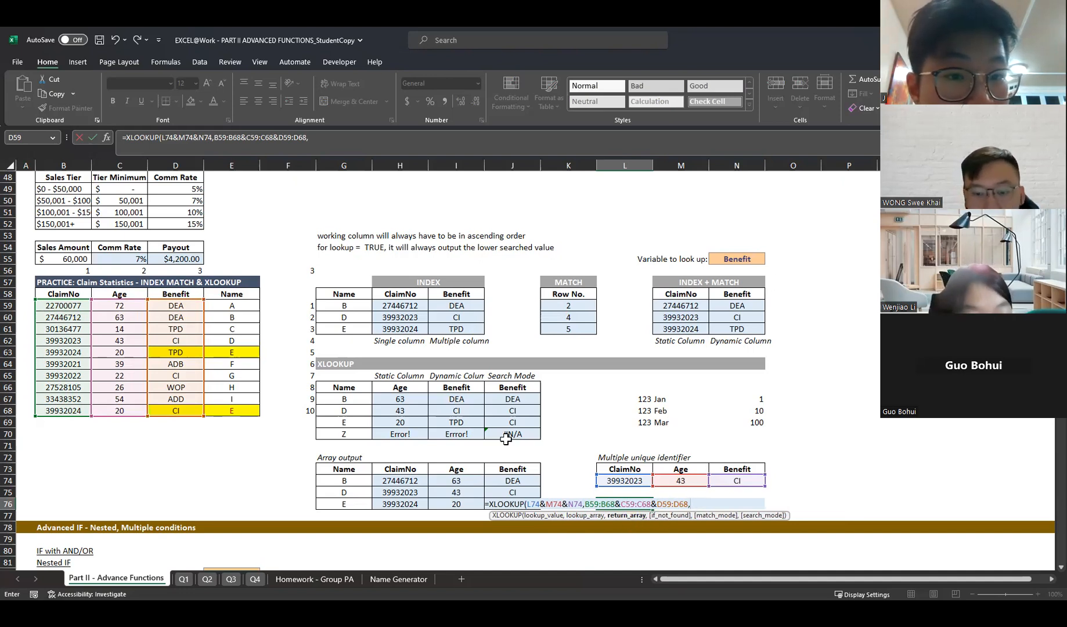
- Set the return array to the Name column E59:E68 and enter the L76 formula
left_click(232, 307)
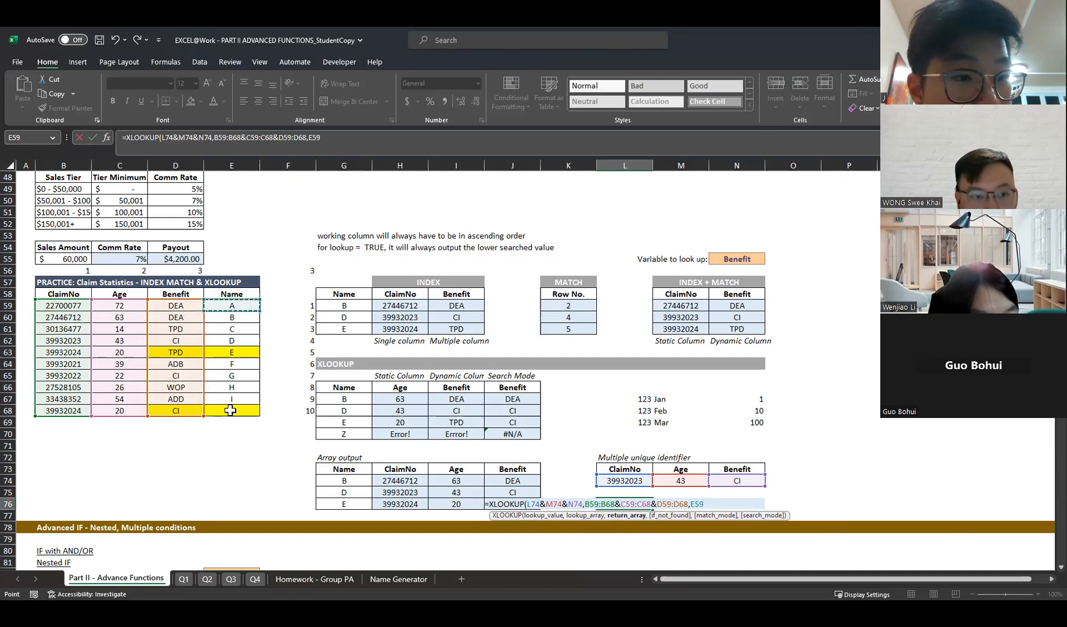
left_click(230, 413)
left_click(227, 310, "shift")
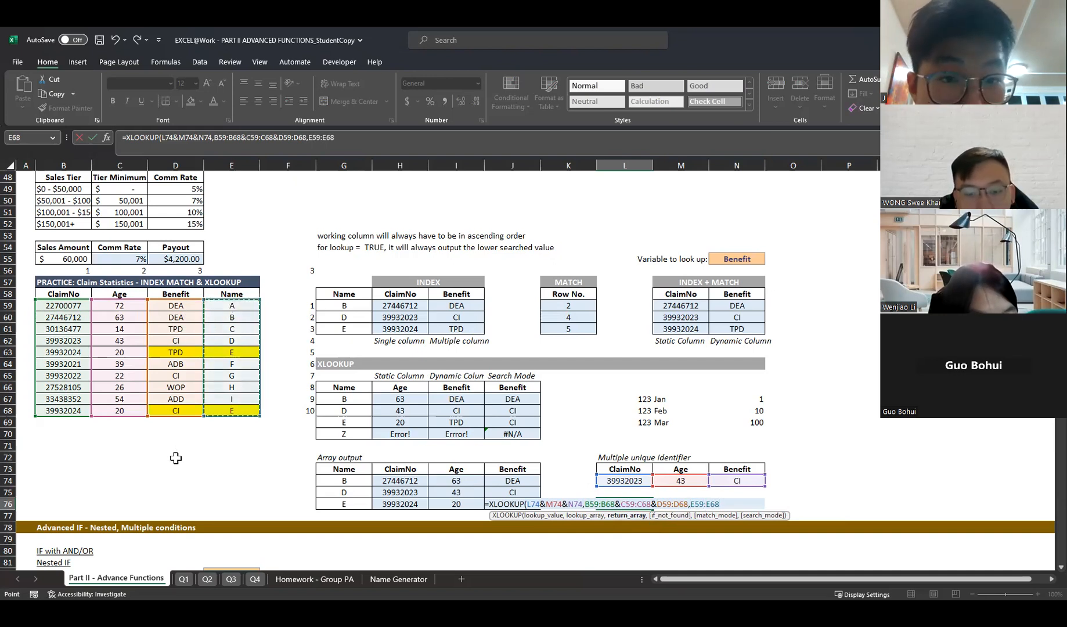
key("Return")
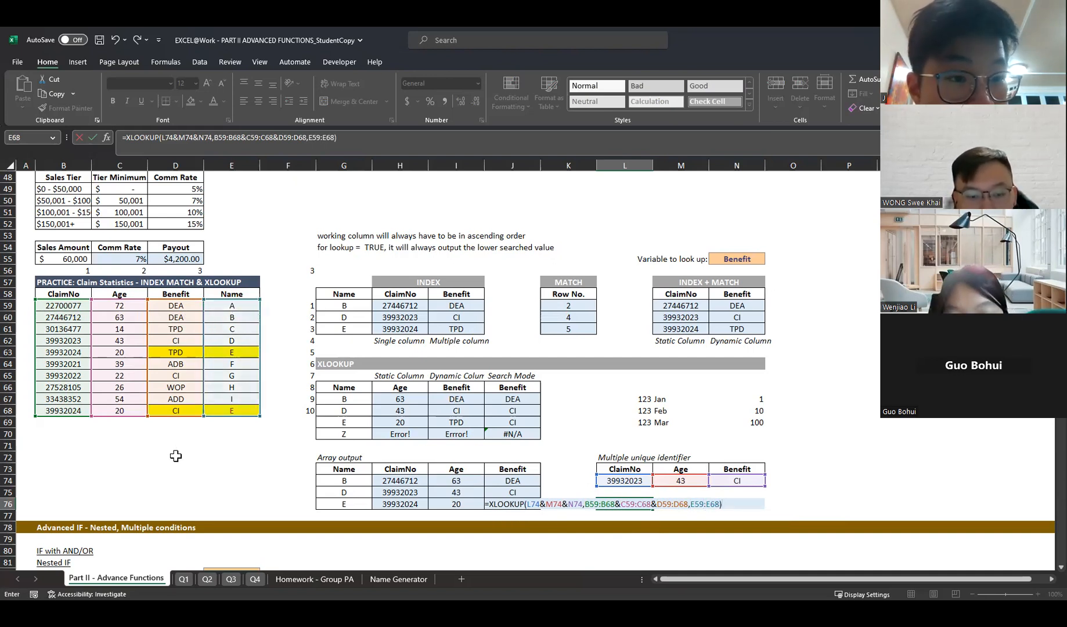
key("Up")
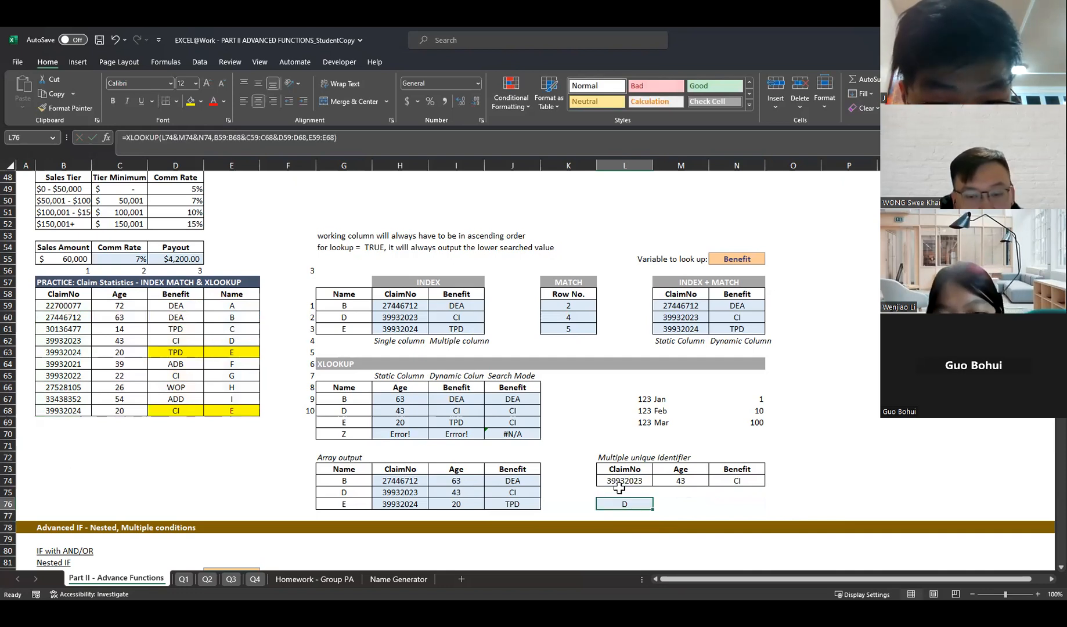
- Check the L76 result and its formula references against the criteria in L74:N74 and the claim table, especially row 62
left_click_drag(78, 343, 237, 341)
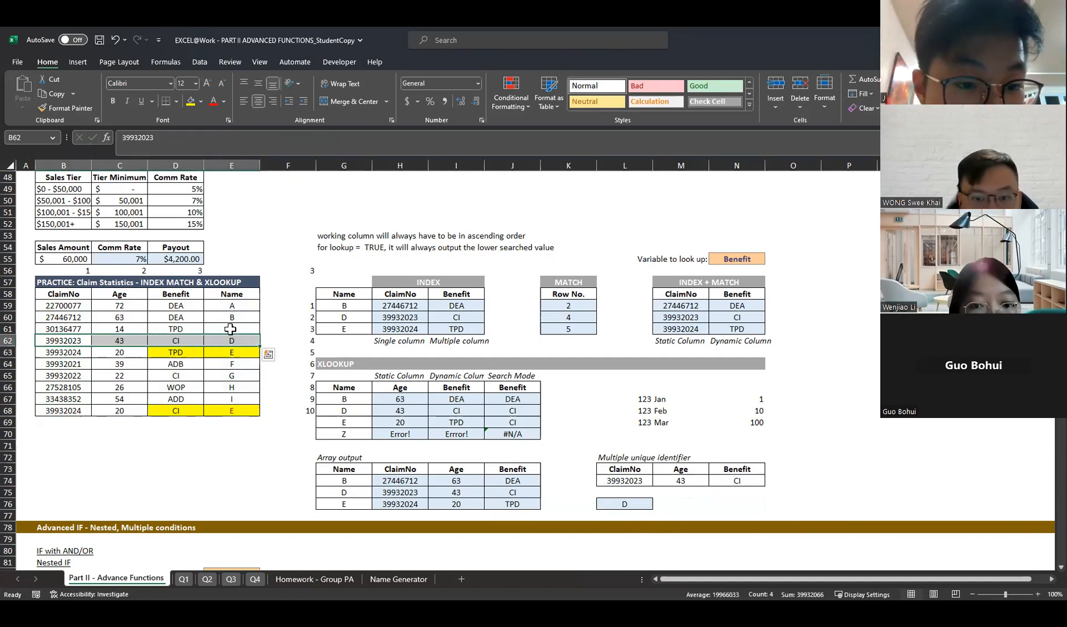
left_click(613, 503)
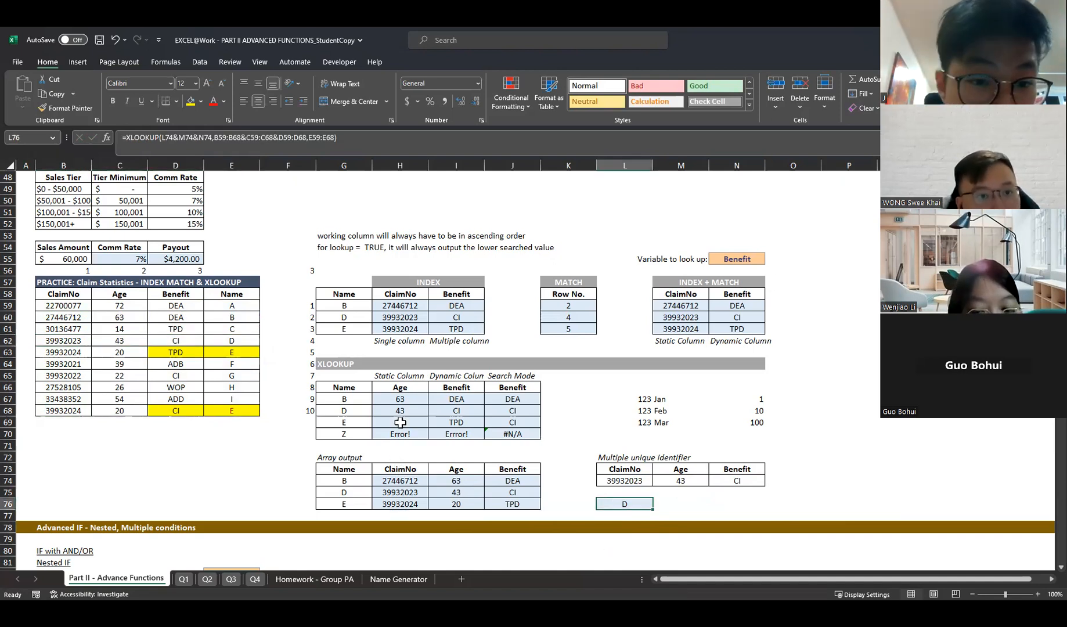
left_click_drag(619, 481, 756, 484)
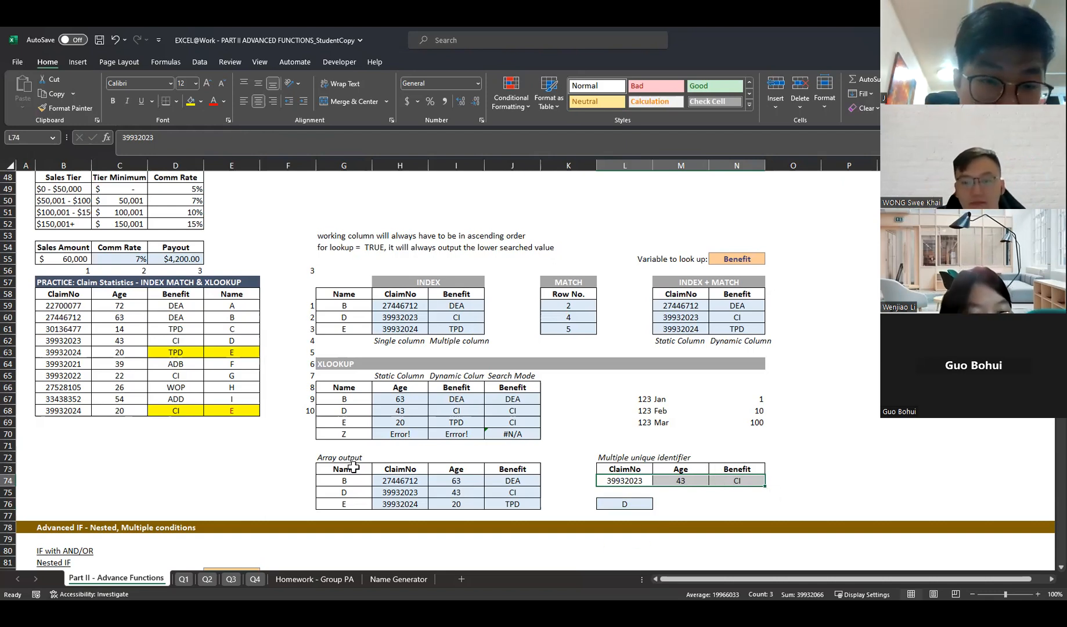
left_click_drag(80, 306, 166, 415)
left_click_drag(81, 306, 184, 413)
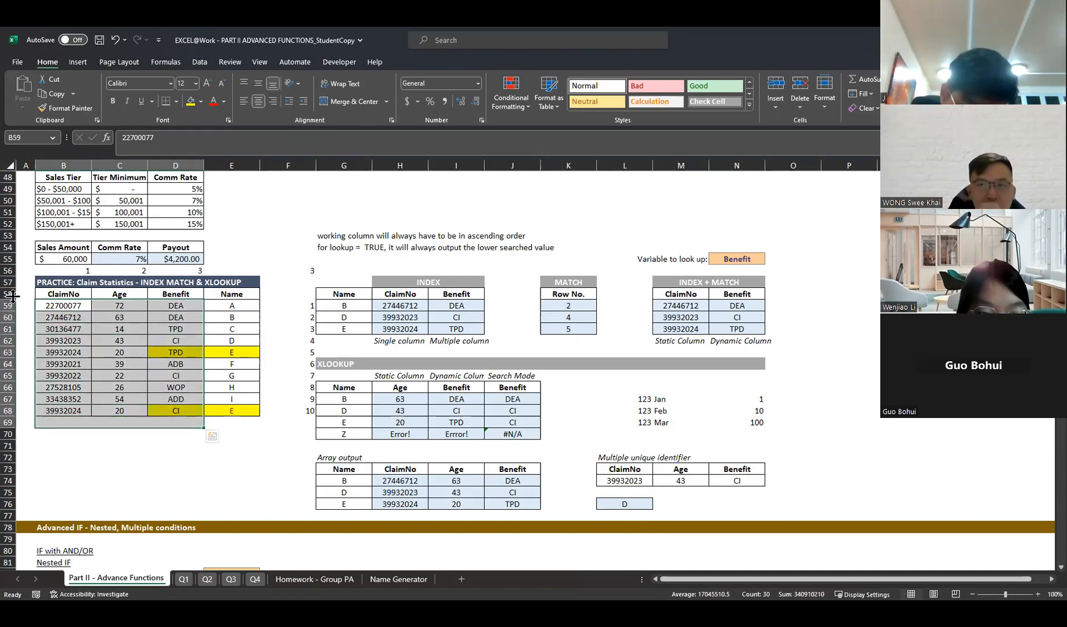
left_click_drag(59, 290, 183, 408)
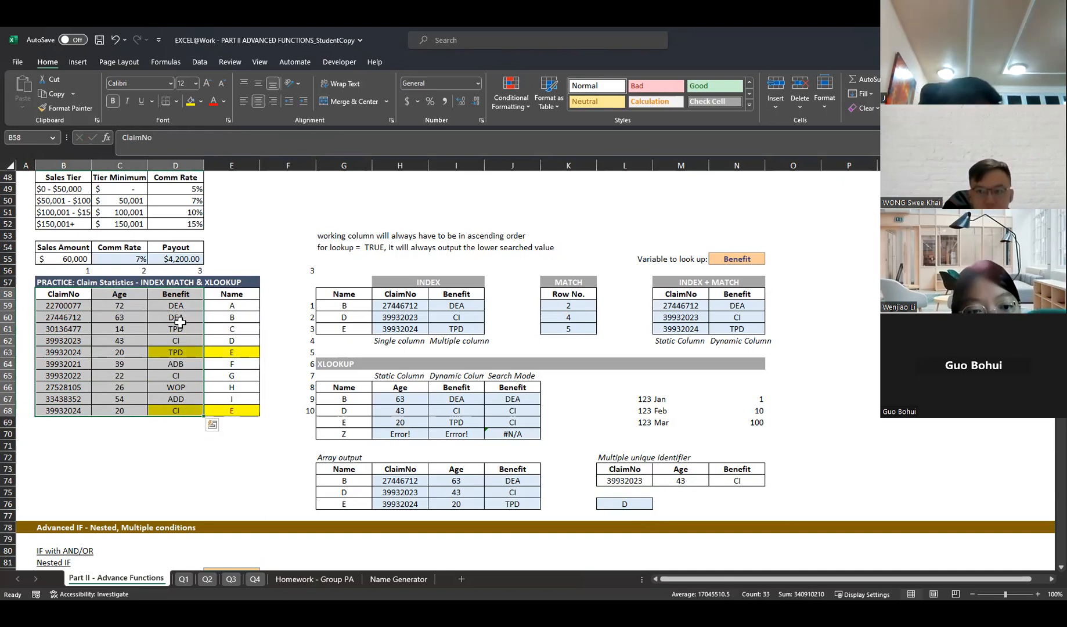
left_click(616, 481)
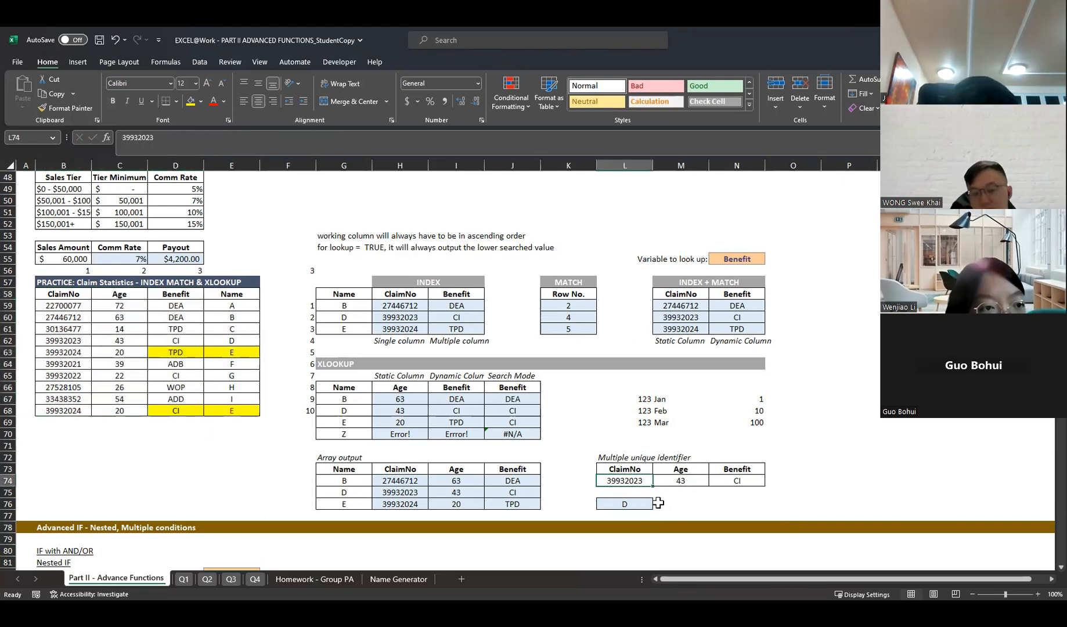
left_click(649, 495)
left_click(643, 502)
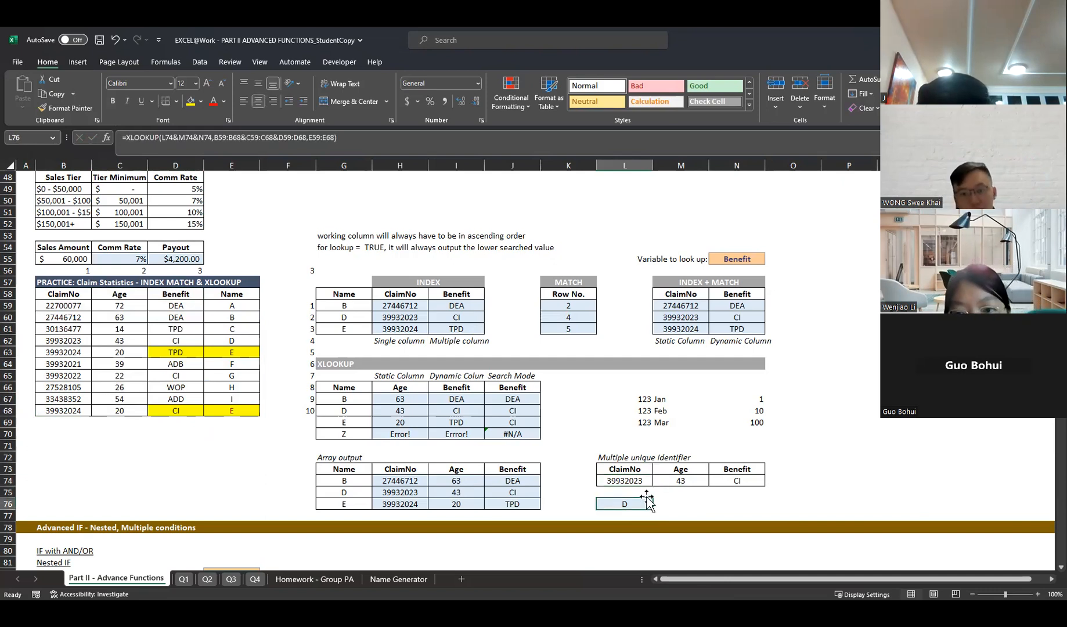
left_click(184, 138)
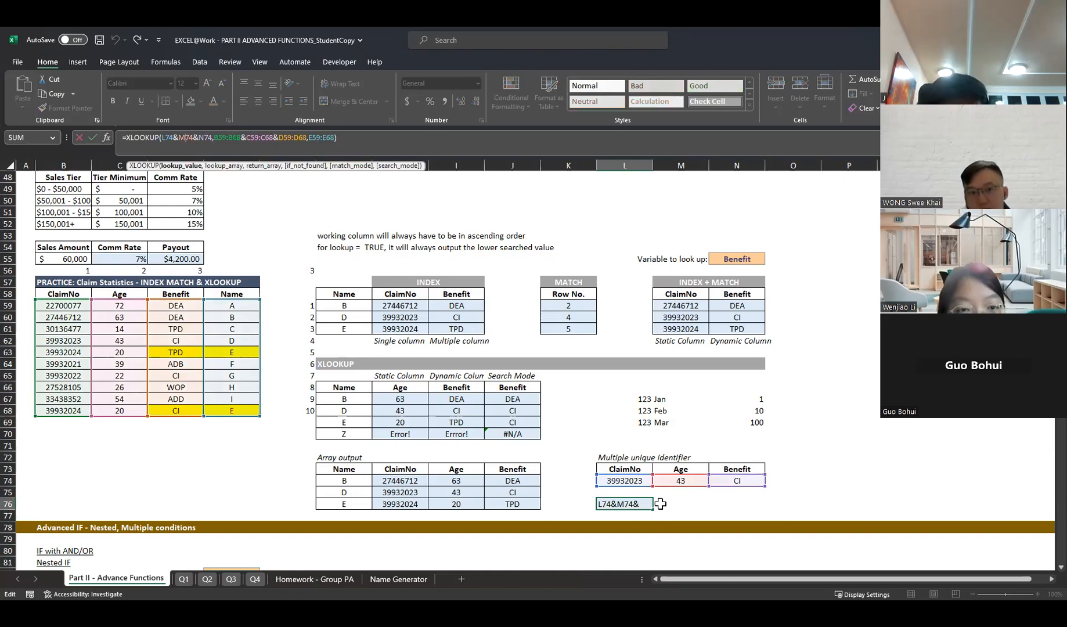
key("Escape")
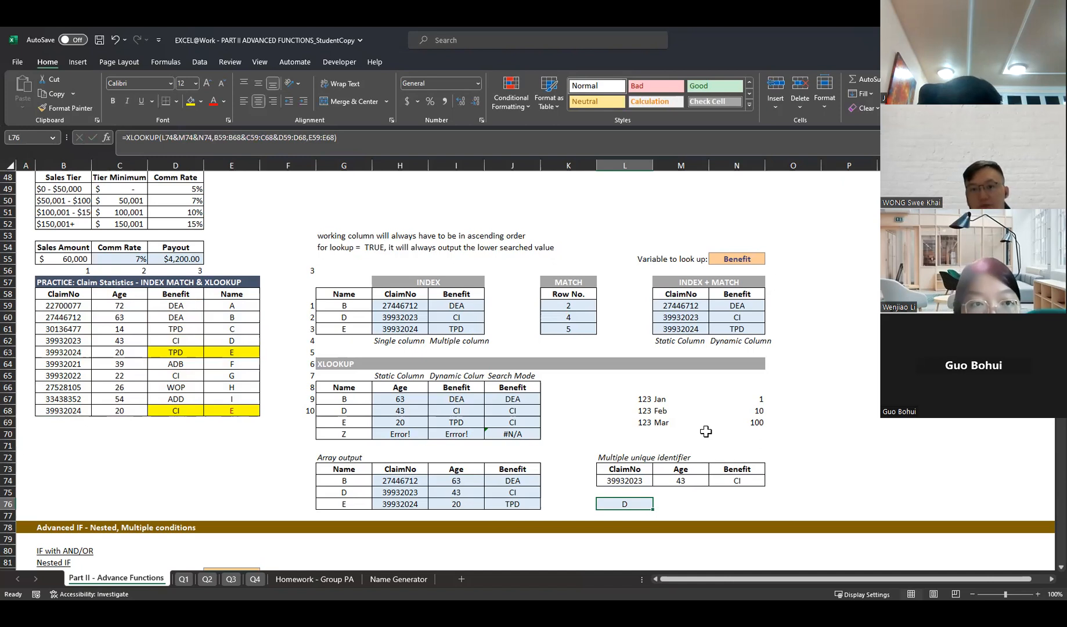
- Review the lookup practice sections and examine the monthly sample in L67:N69, including its repeated identifier and amount columns
scroll(669, 452, "down", 1)
scroll(670, 452, "up", 2)
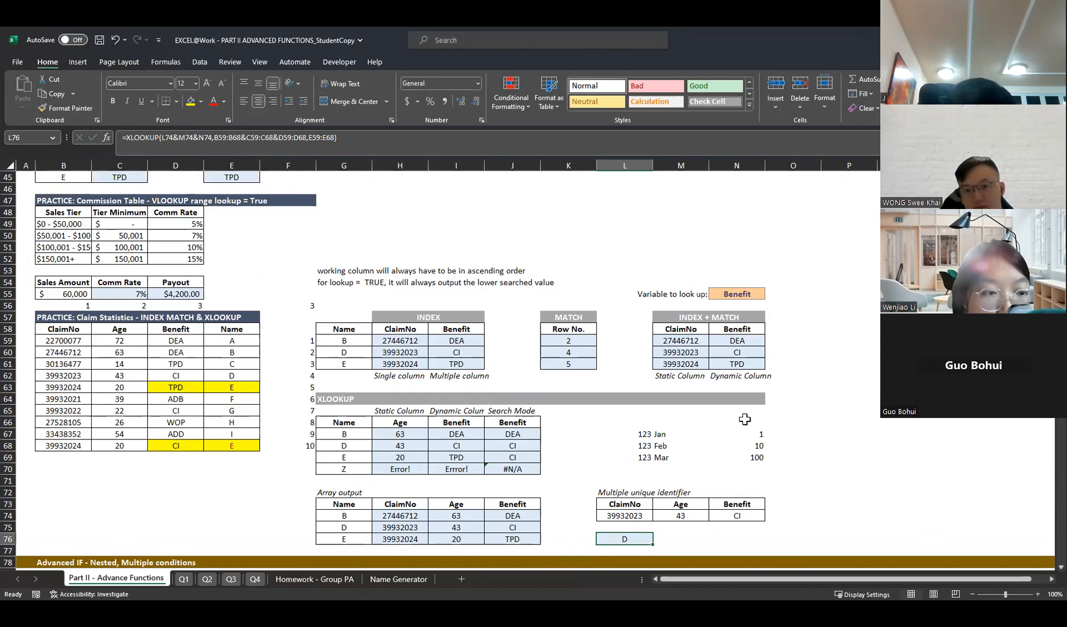
scroll(745, 418, "up", 15)
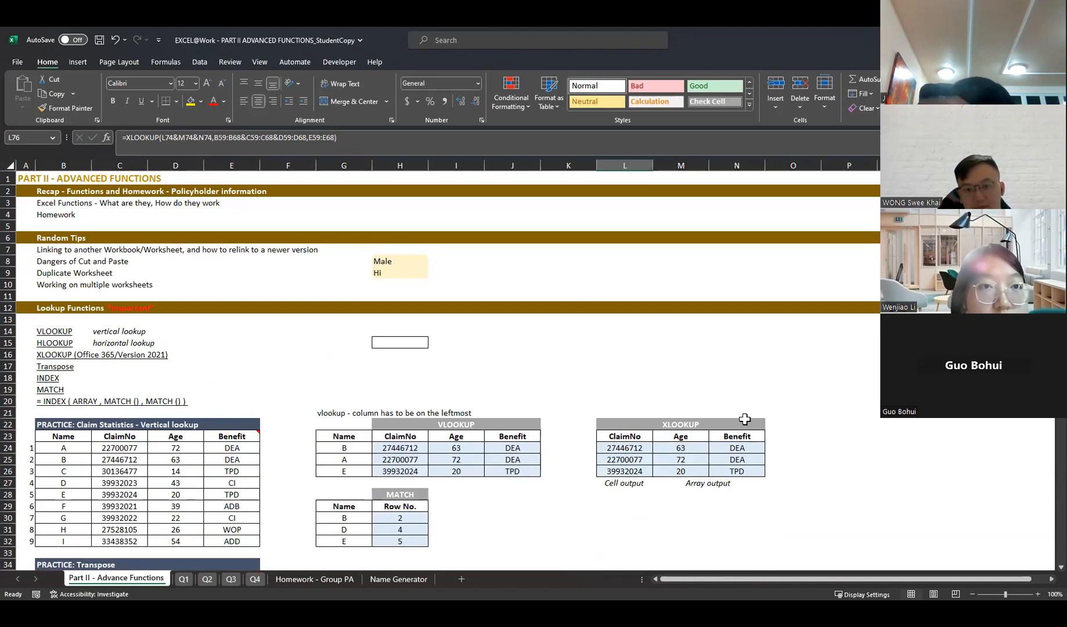
scroll(745, 418, "down", 12)
scroll(745, 418, "down", 4)
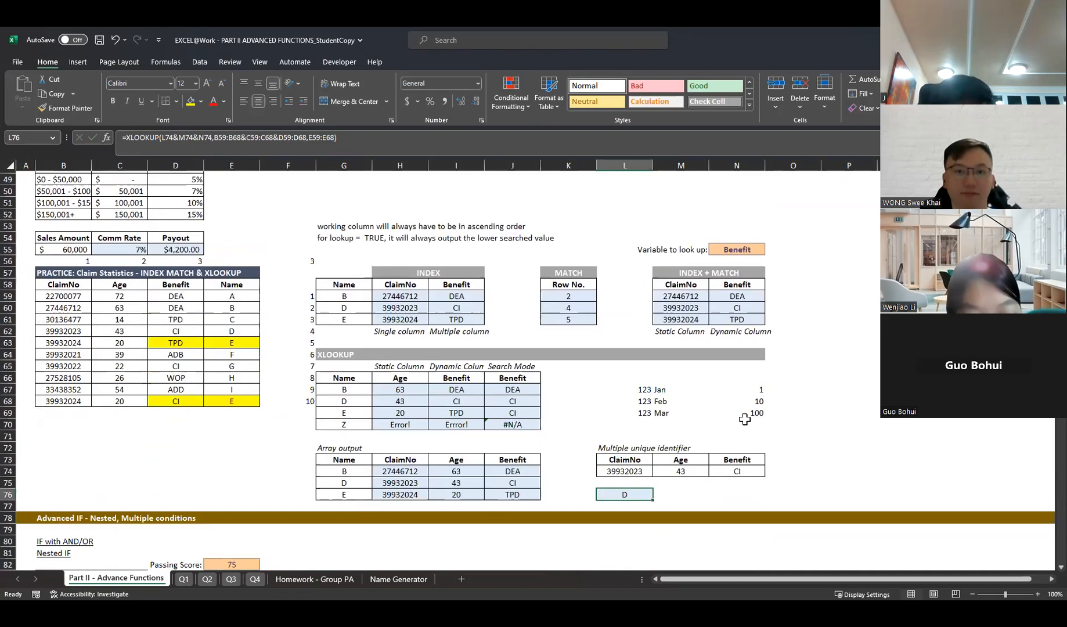
scroll(745, 418, "up", 2)
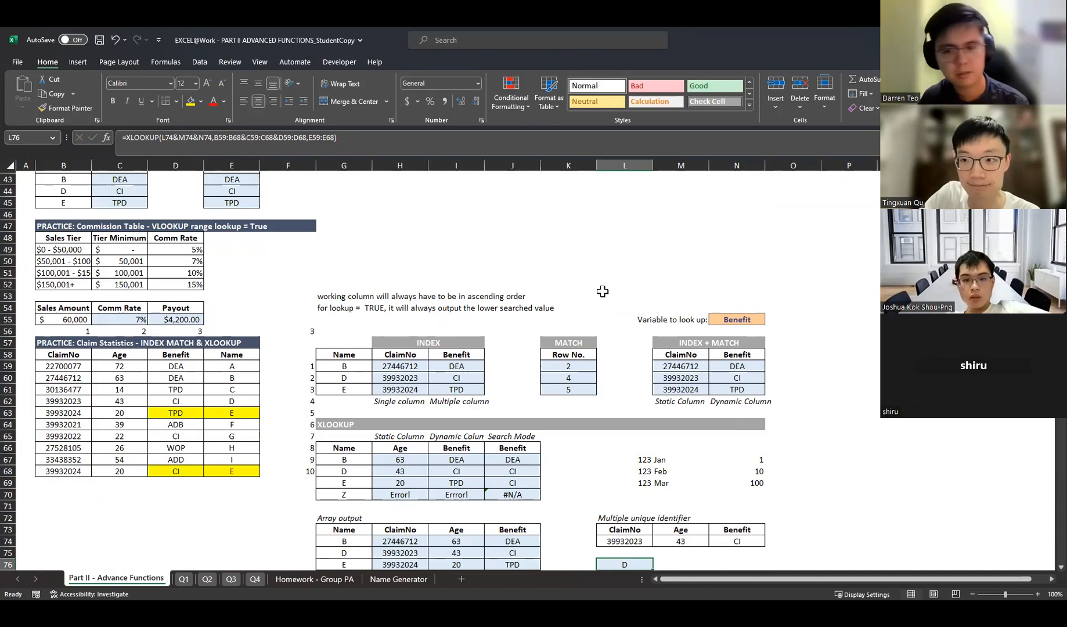
scroll(587, 397, "down", 5)
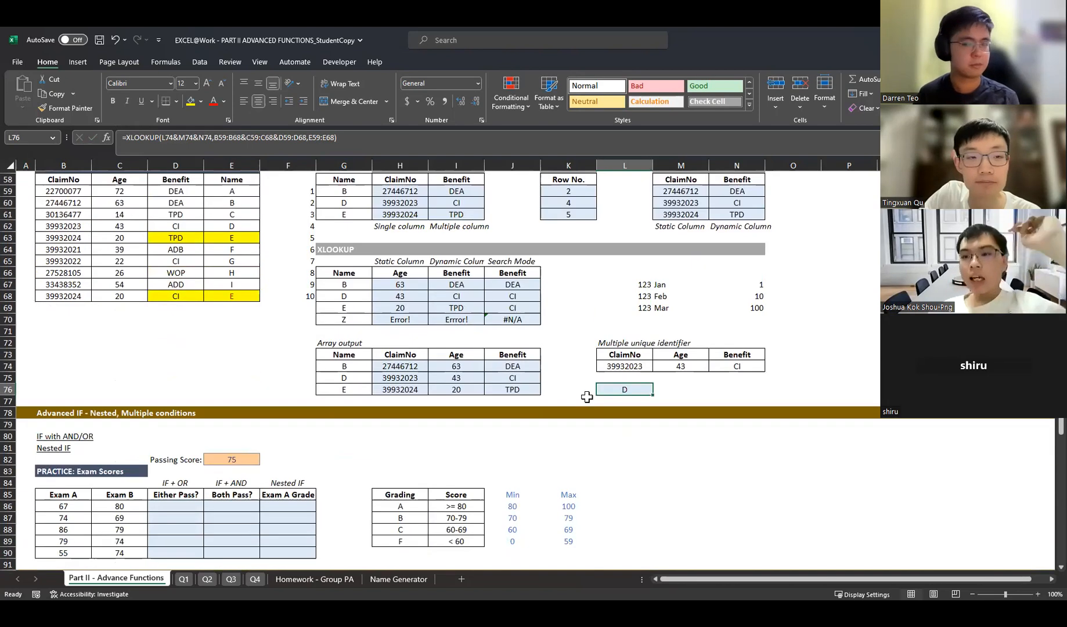
scroll(587, 397, "up", 3)
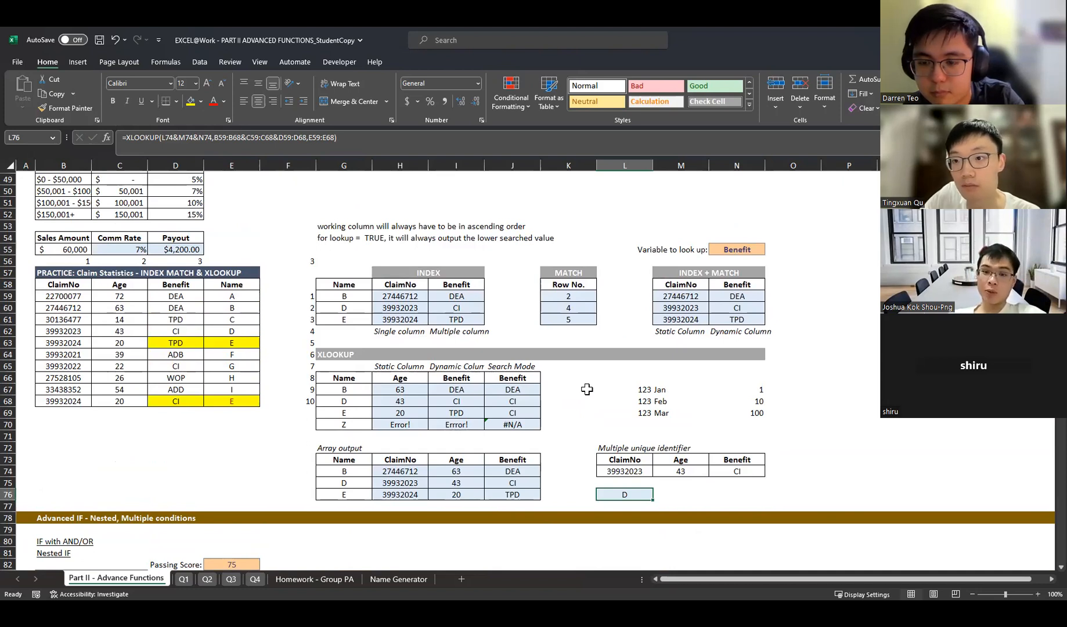
left_click_drag(645, 390, 755, 413)
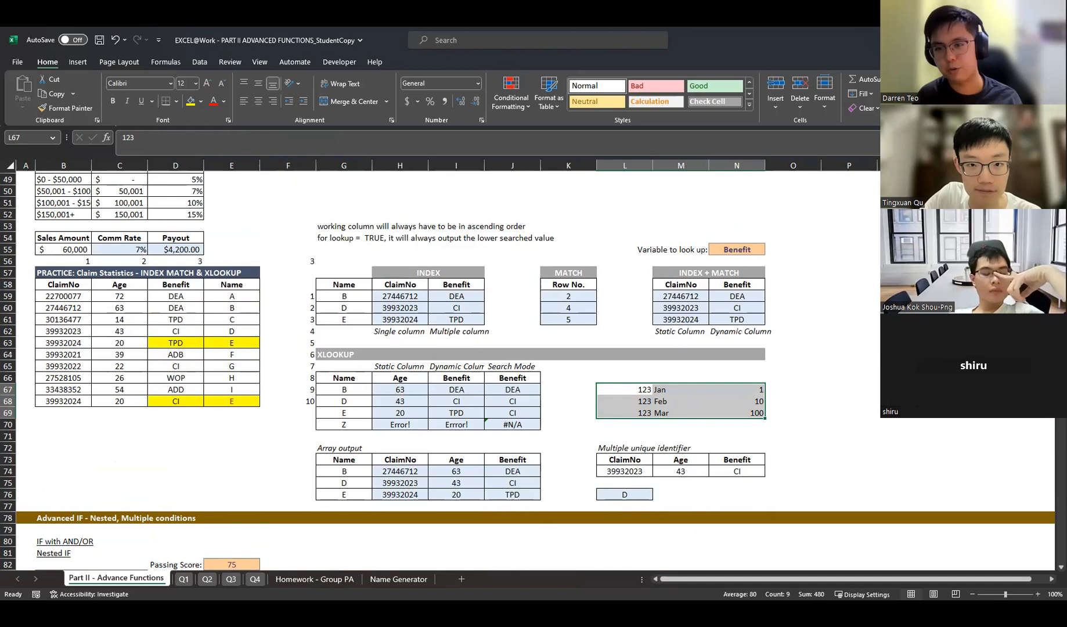
left_click(809, 409)
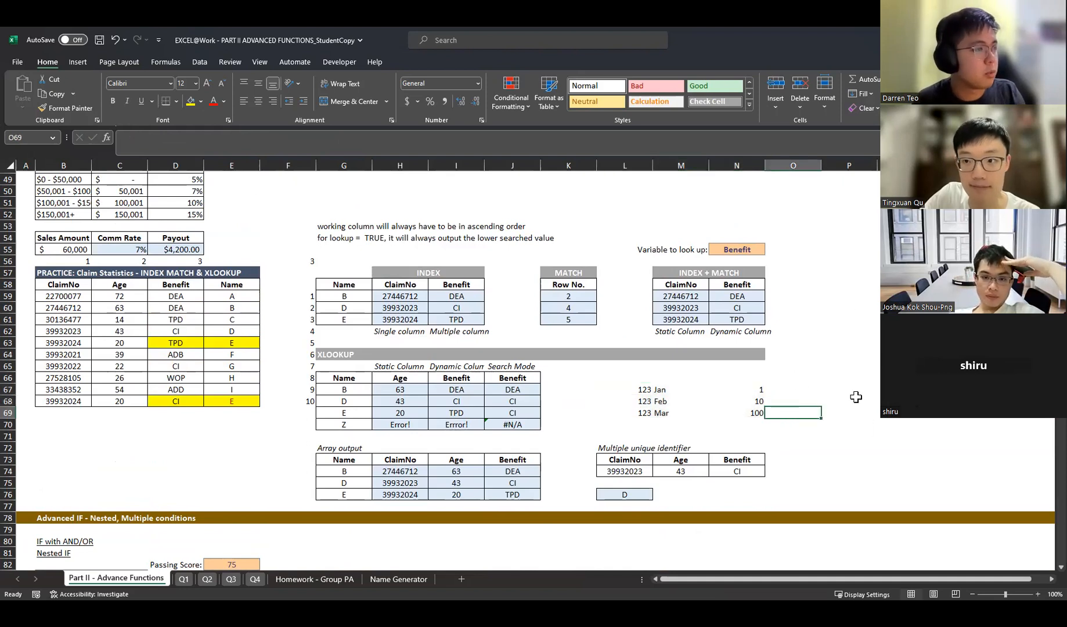
left_click_drag(629, 390, 632, 412)
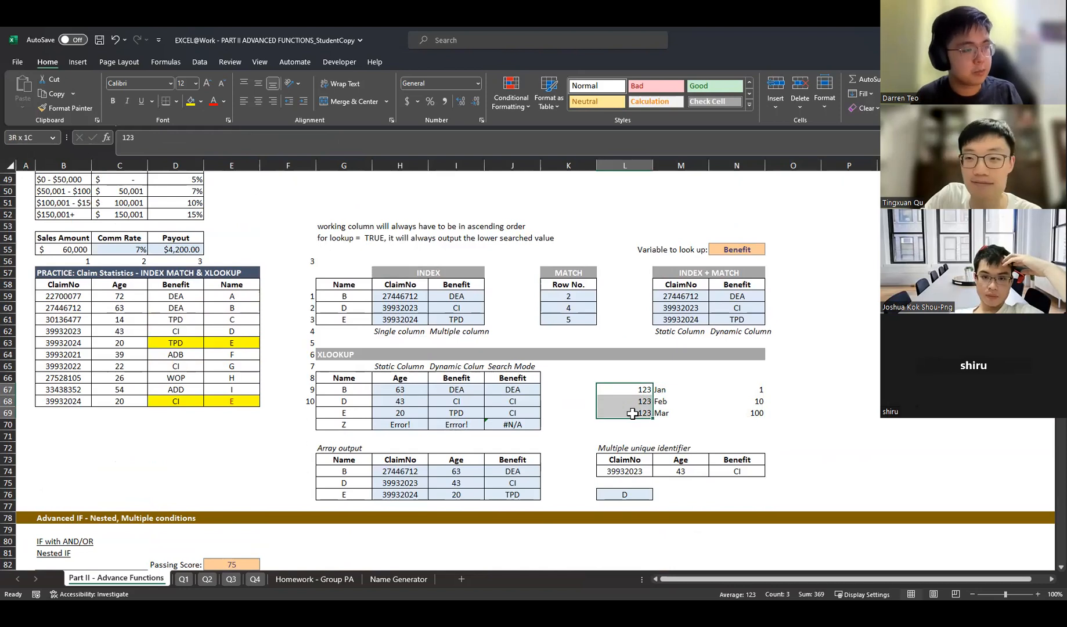
left_click_drag(745, 389, 746, 414)
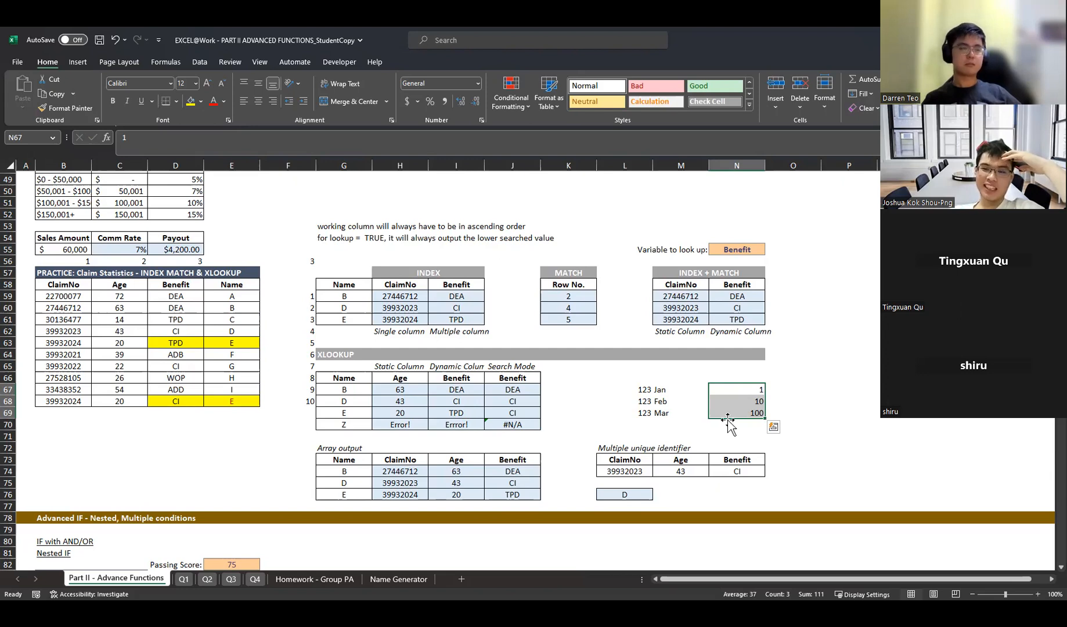
left_click(802, 389)
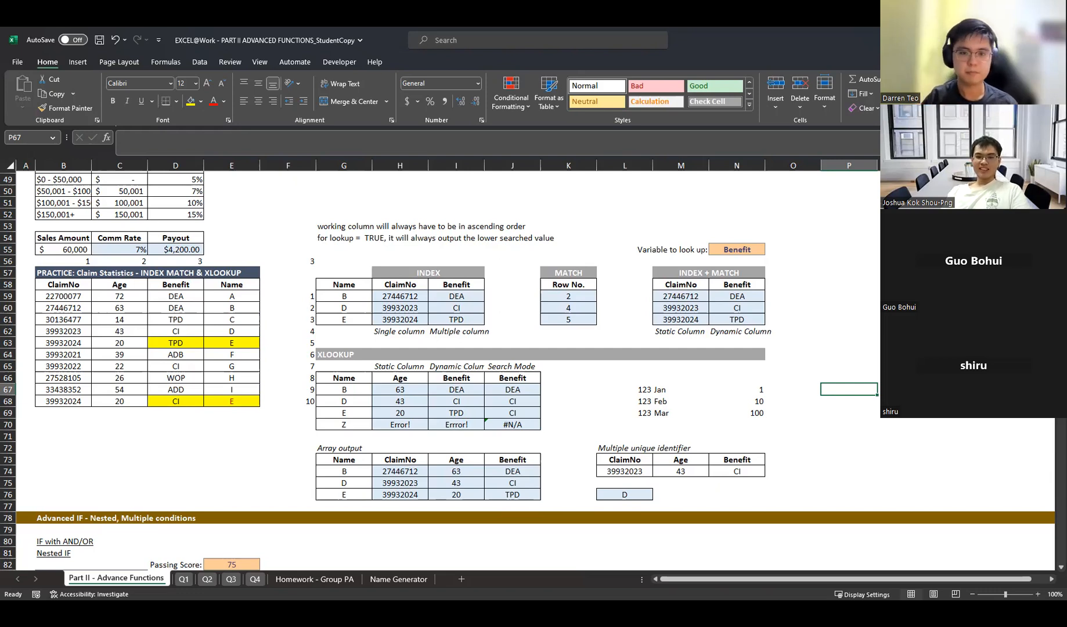
key("alt+Tab")
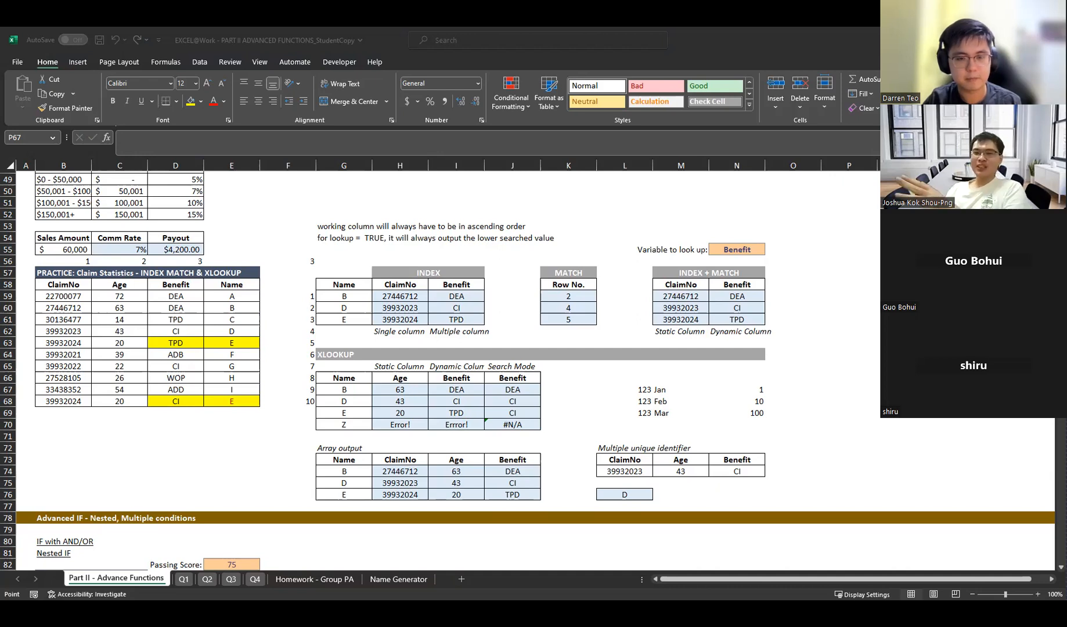
key("Return")
type("=")
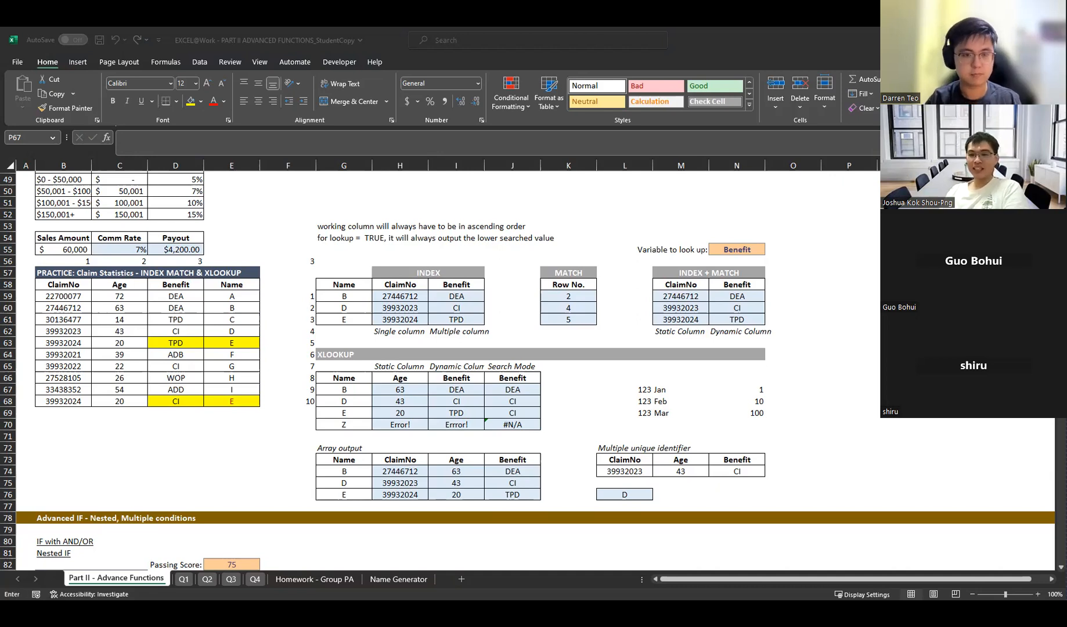
key("Left")
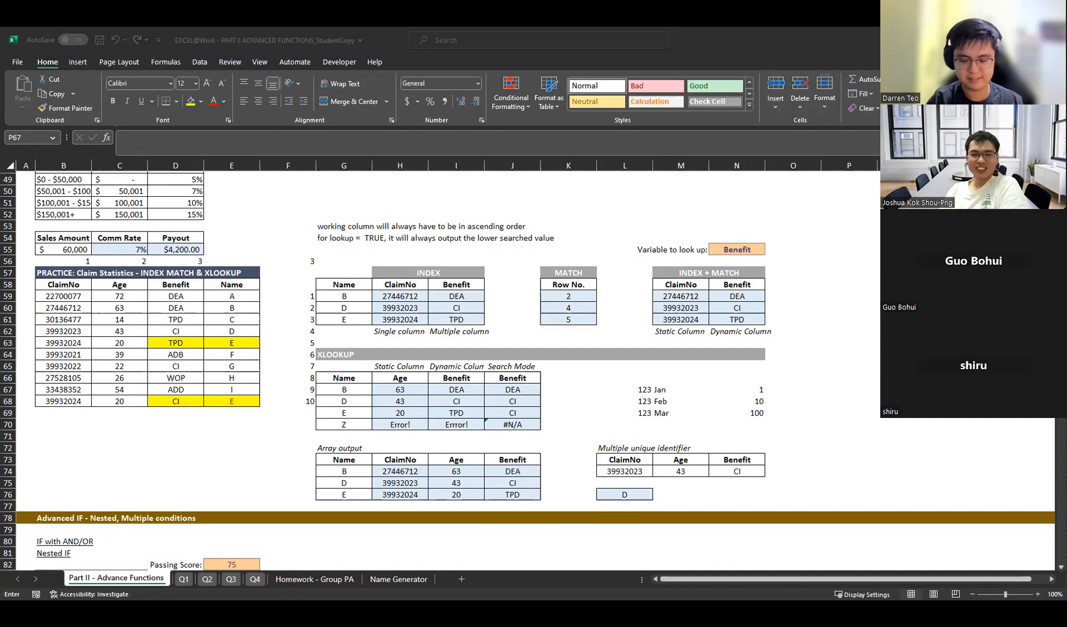
key("Escape")
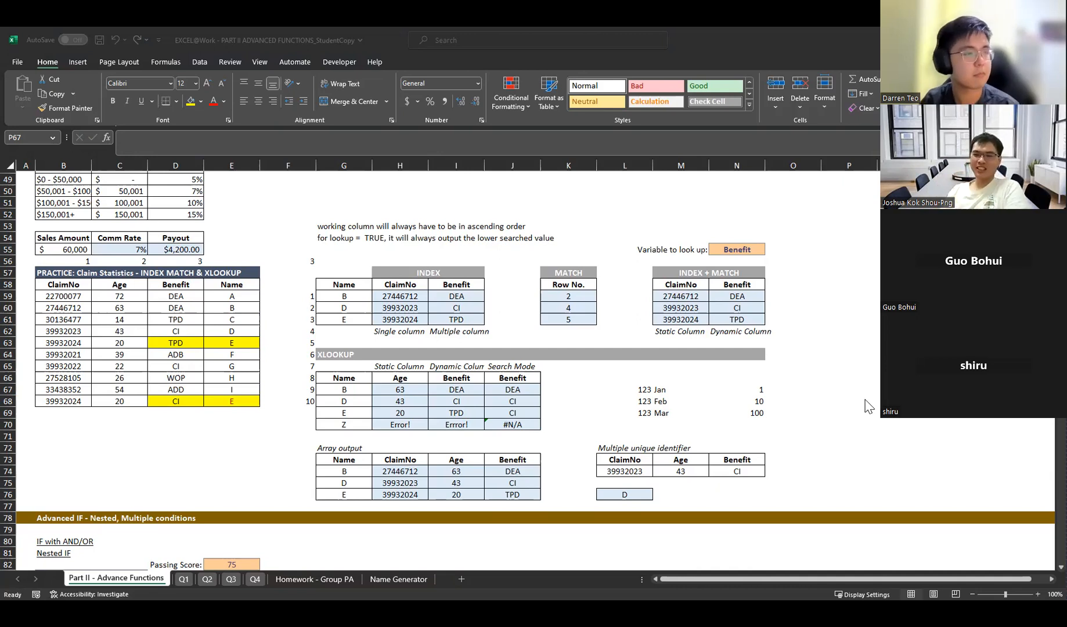
- Extend the monthly sample upward with the identifiers 145 in L66 and 274 in L65
left_click(638, 378)
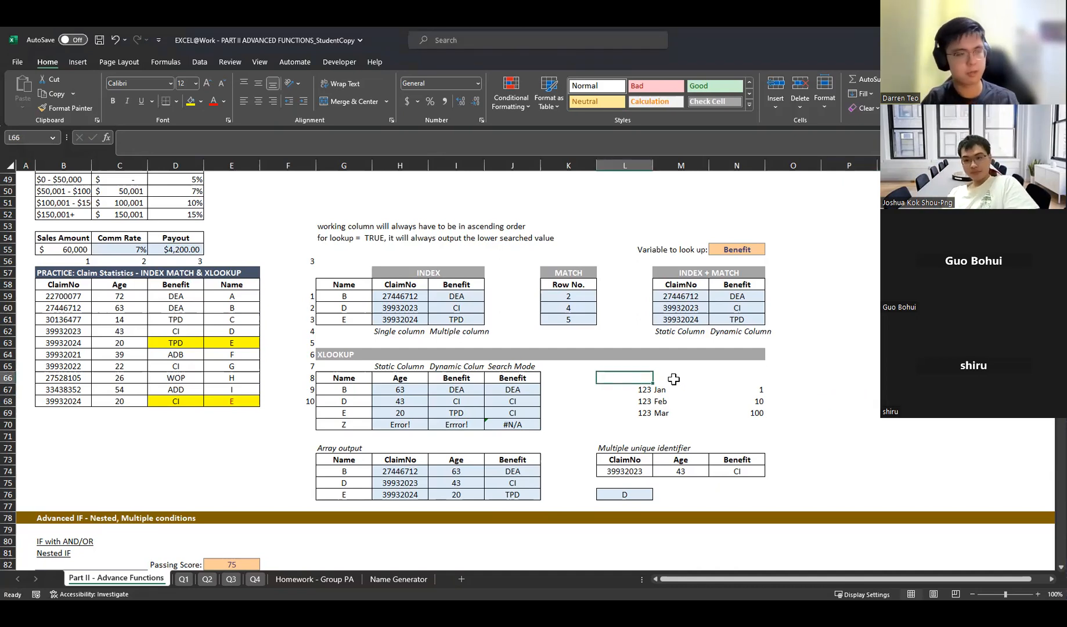
type("145")
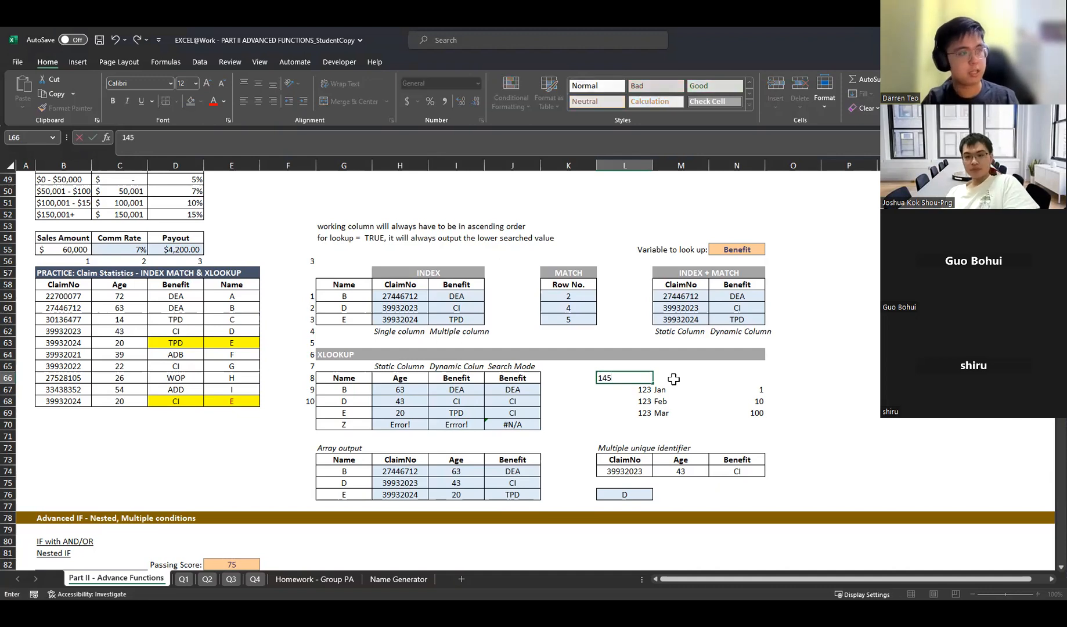
key("Up")
type("123")
key("Return")
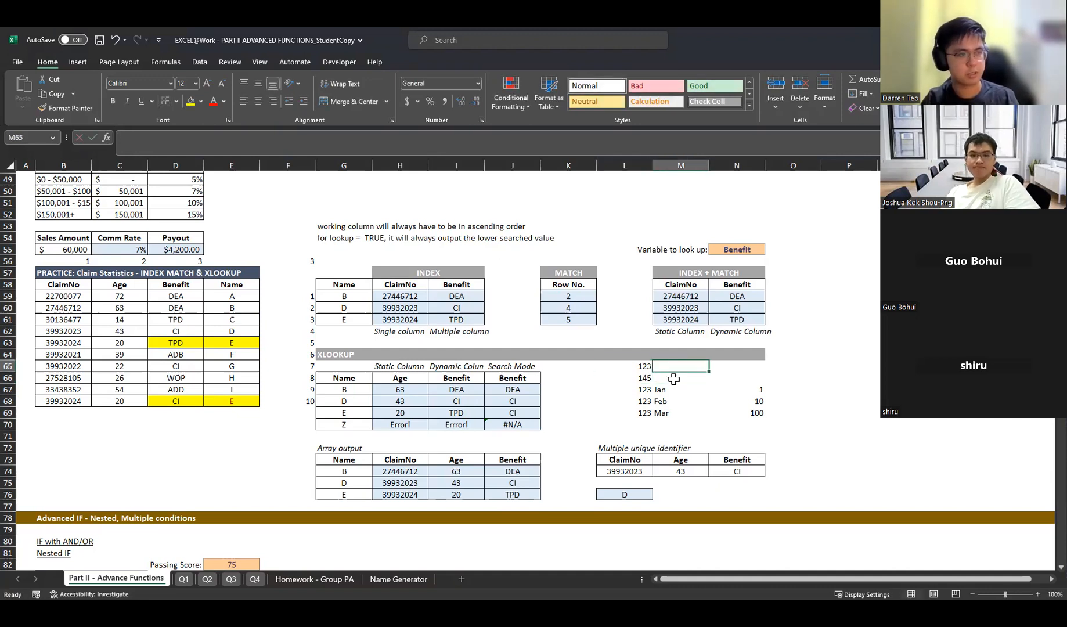
key("Up")
type("274")
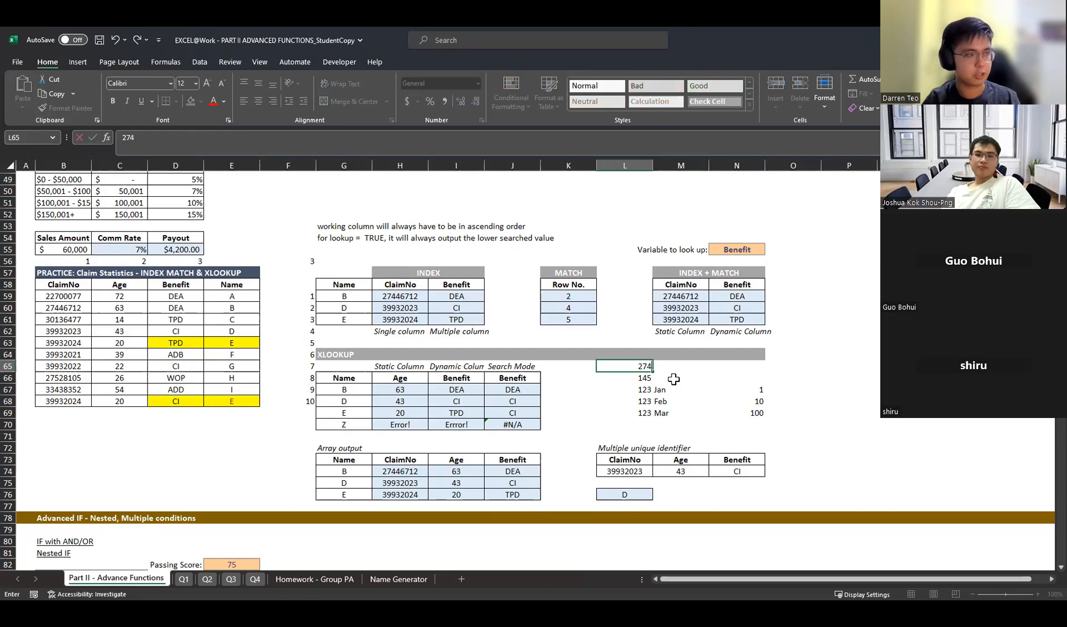
key("Tab")
- Enter the amounts 4 in N65 and 5 in N66 for the two added sample rows
key("Right")
type("123")
key("Return")
type("1")
key("Up")
type("4")
key("Return")
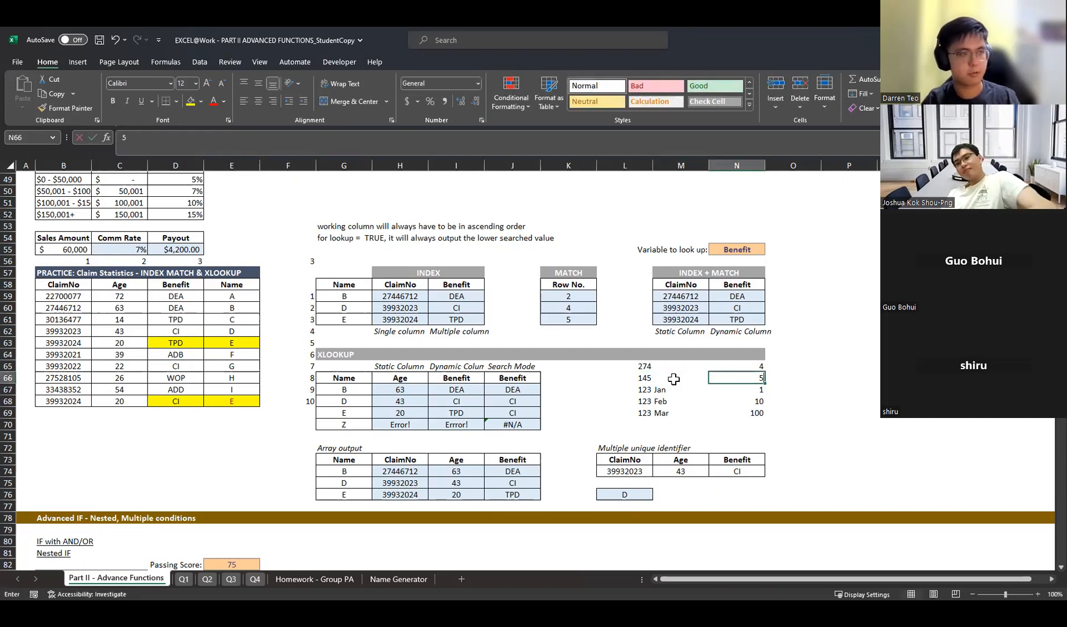
type("5")
key("Tab")
- Start a FILTER formula in P66 with the amounts N65:N69 as its array
key("Tab")
key("Up")
key("Down")
key("BackSpace")
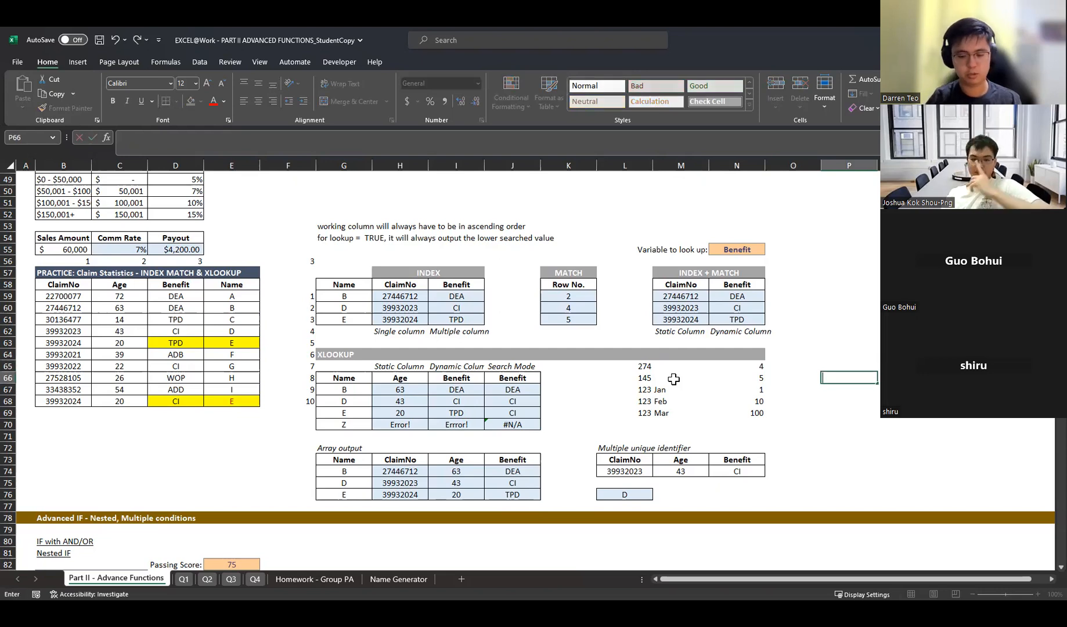
type("=")
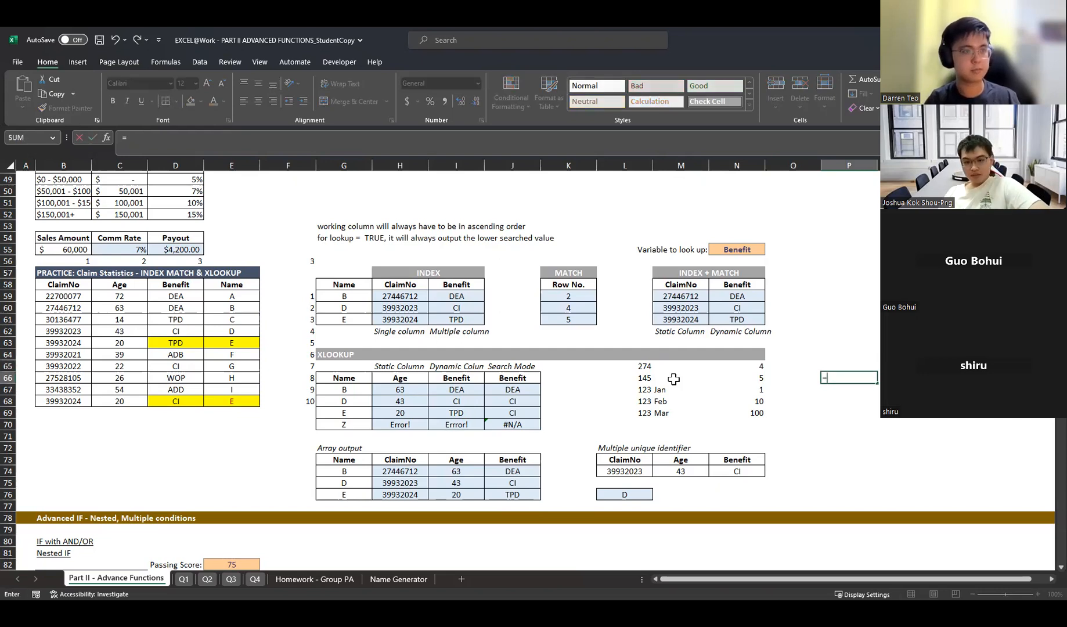
type("FILTER(")
key("Left")
key("Left")
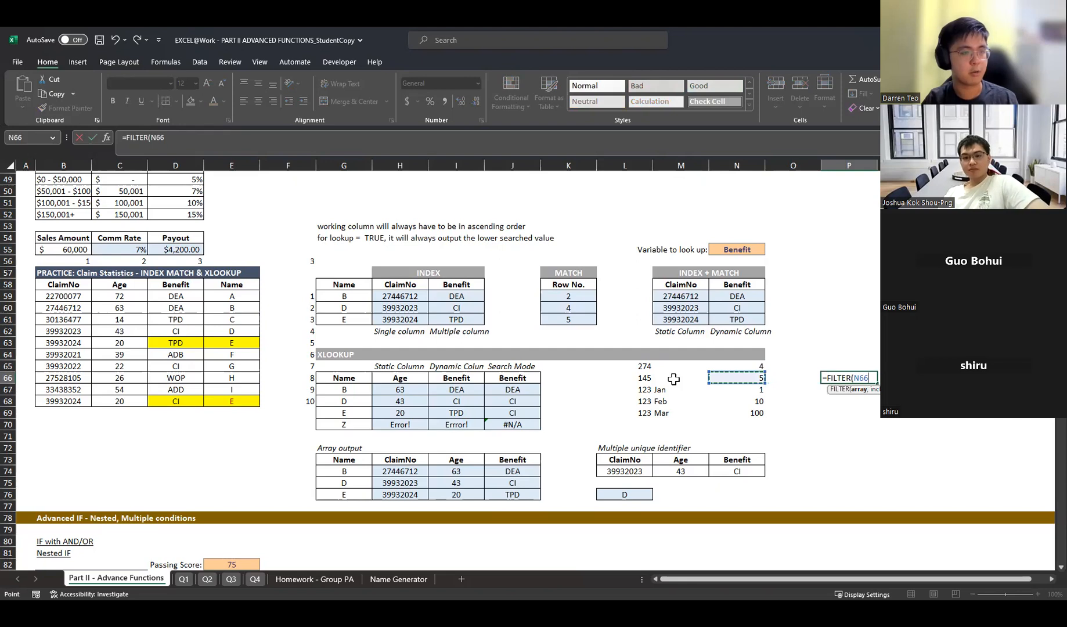
key("Up")
key("ctrl+shift+Down")
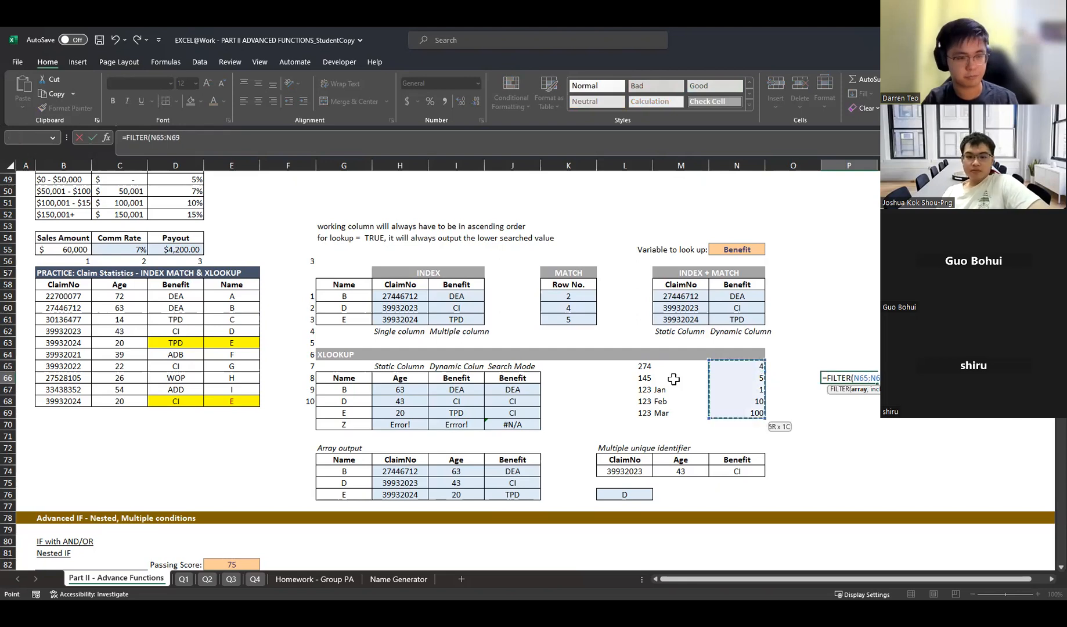
- Set the FILTER condition to L65:L69=123 and enter the P66 formula
type(",")
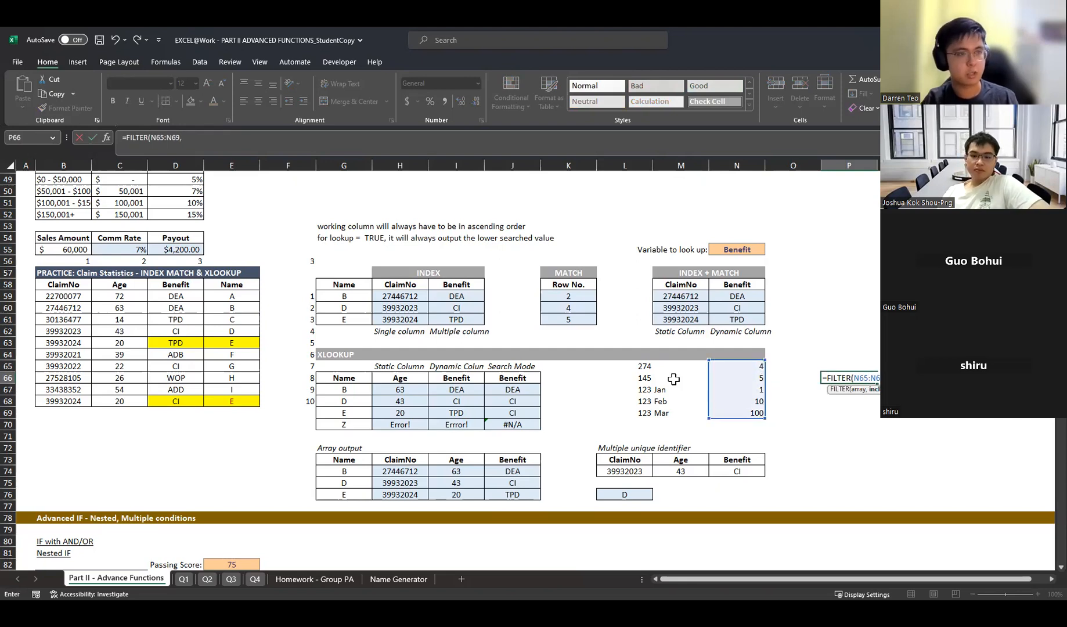
key("Left")
key("Left")
key("Left")
key("Up")
key("Left")
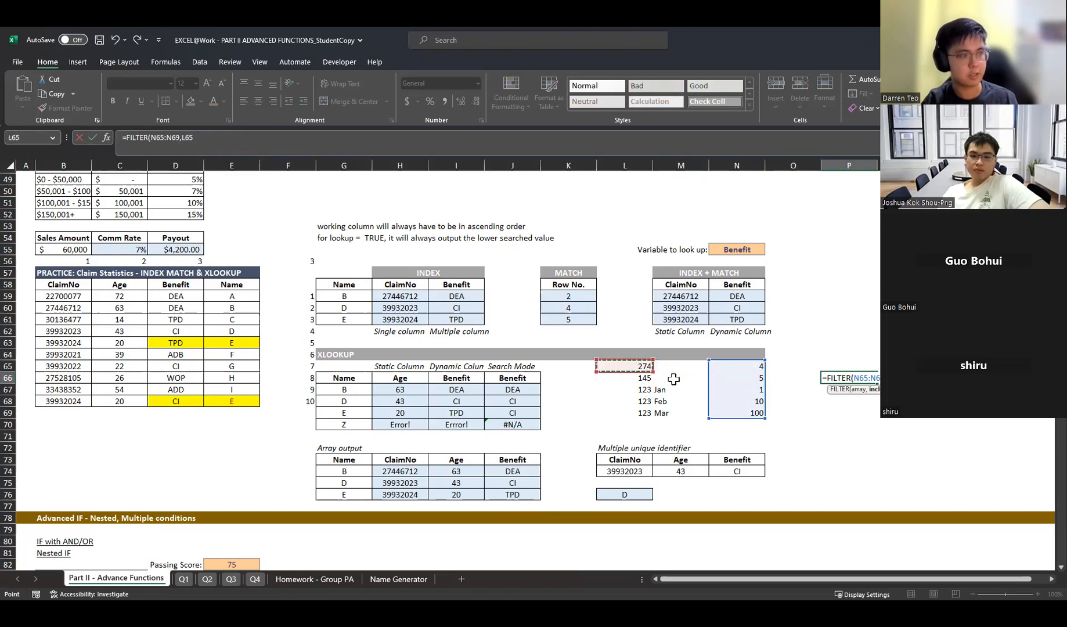
key("ctrl+shift+Down")
type("=123")
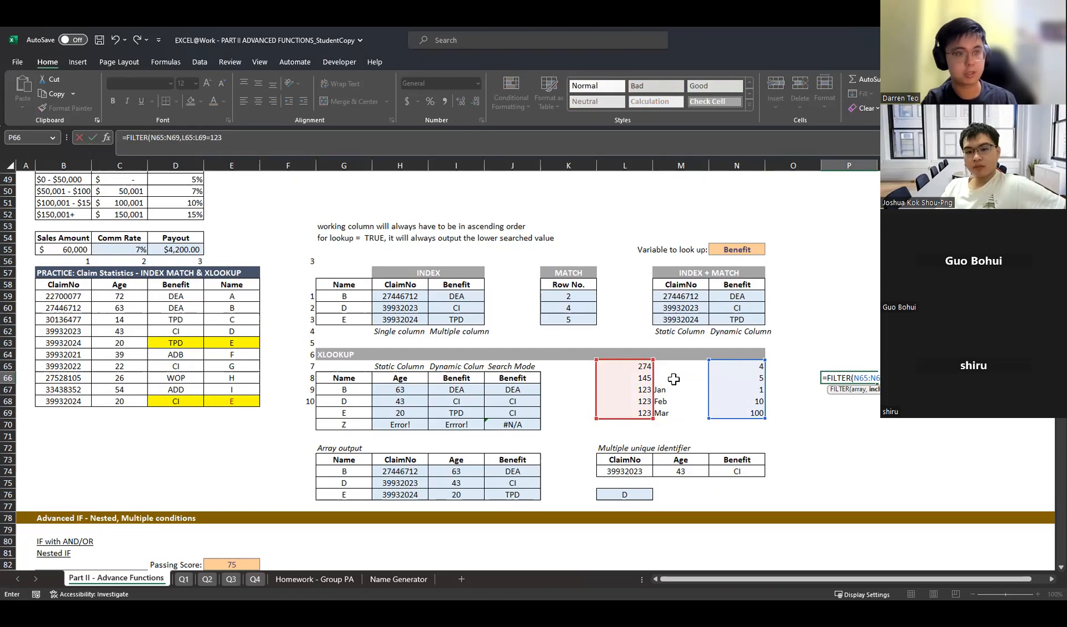
key("Return")
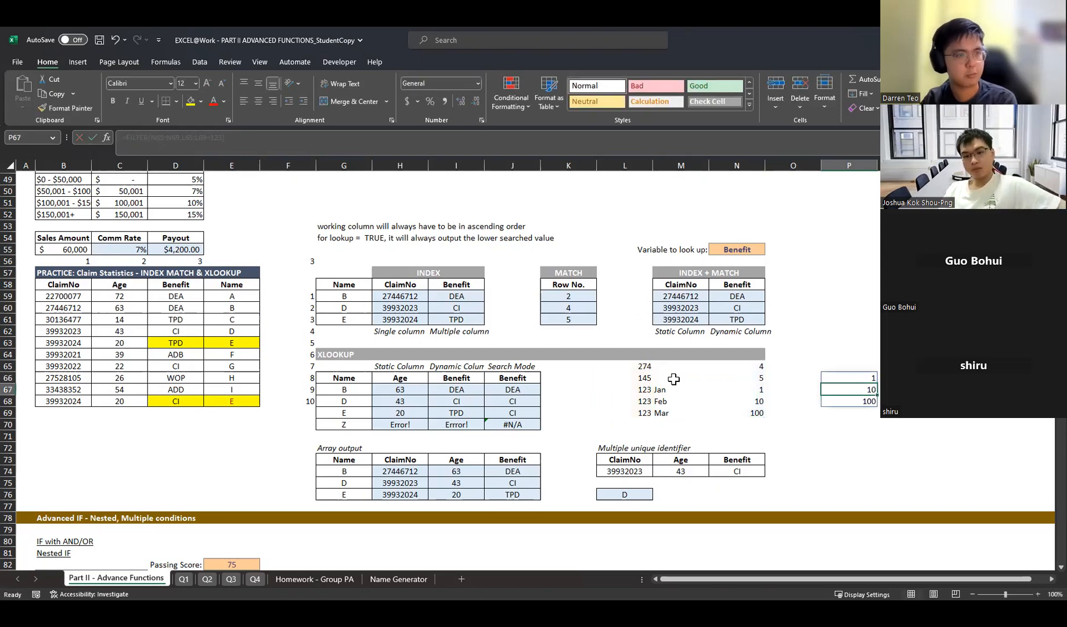
- Try to replace the 123 criterion in the P66 FILTER formula with a reference to cell P70
key("Down")
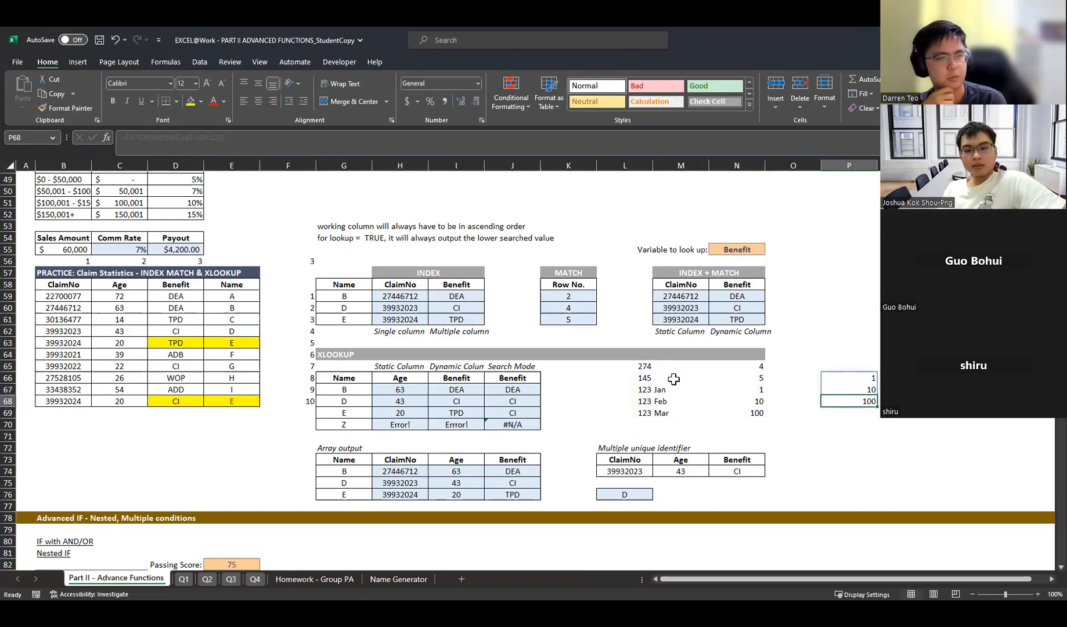
key("Up")
key("Up")
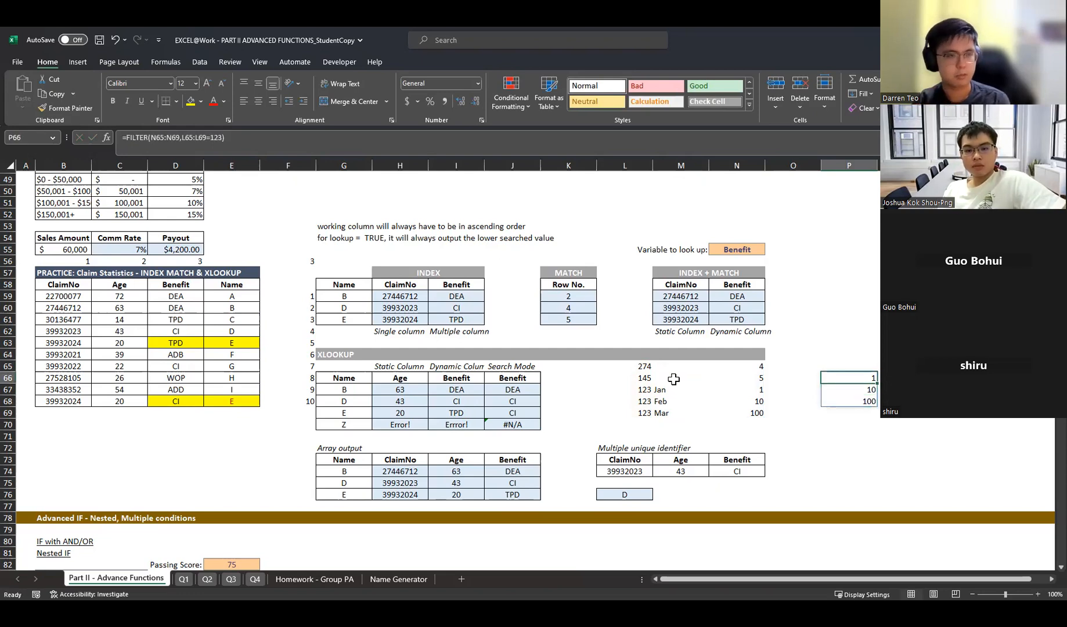
left_click(182, 140)
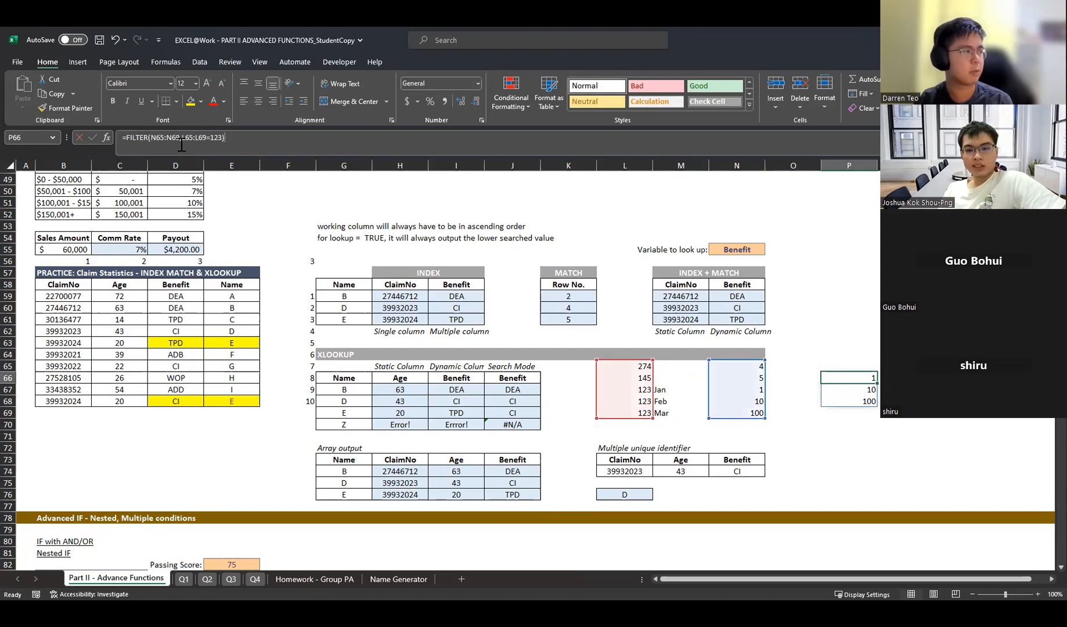
left_click_drag(222, 140, 460, 322)
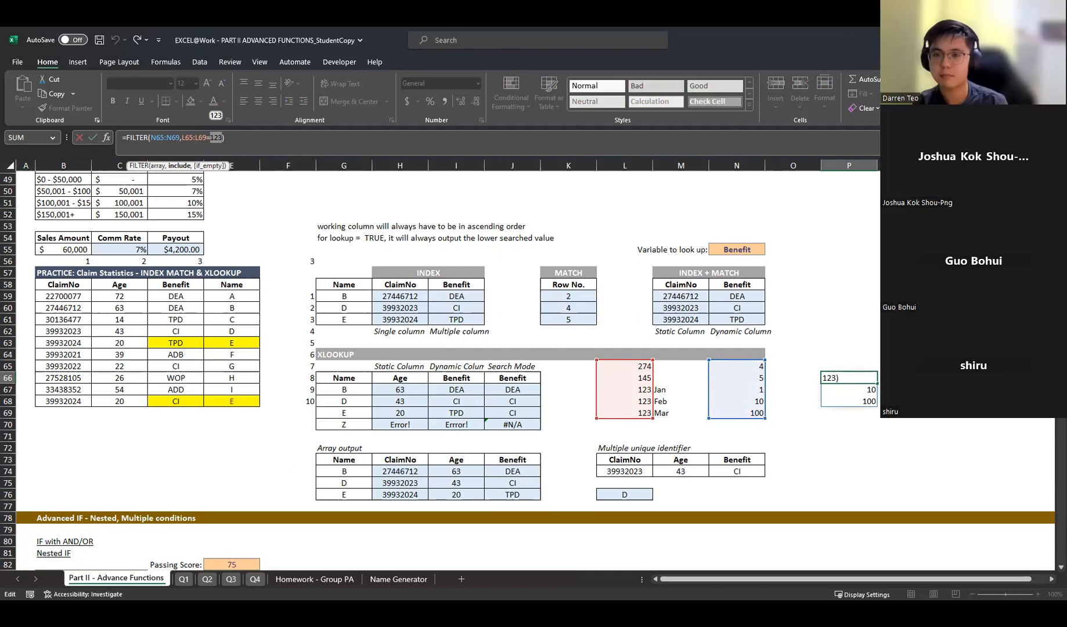
left_click(831, 424)
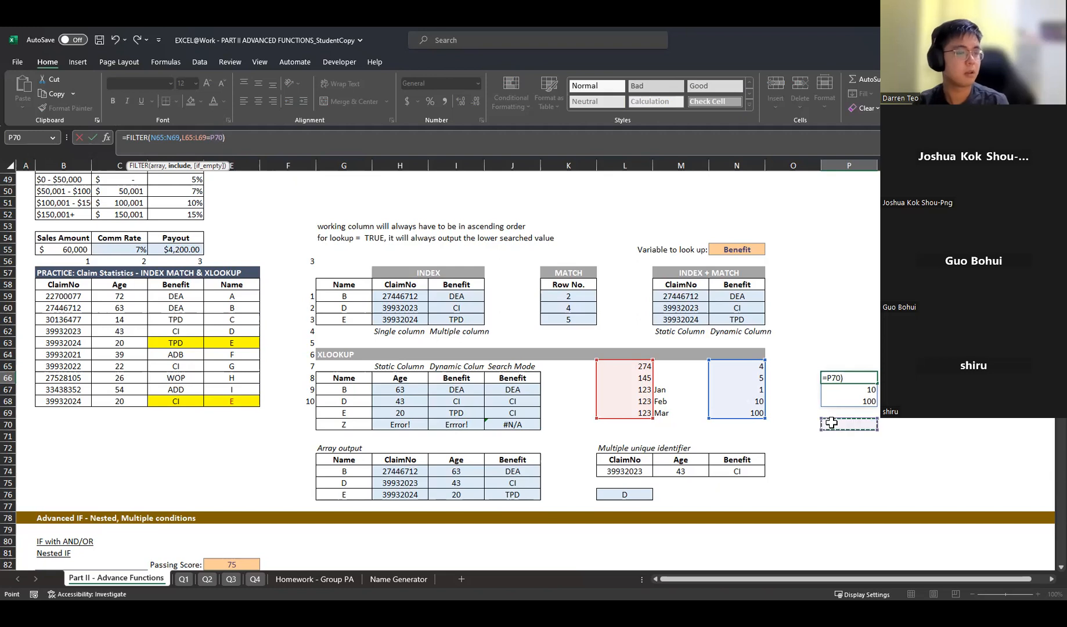
key("Escape")
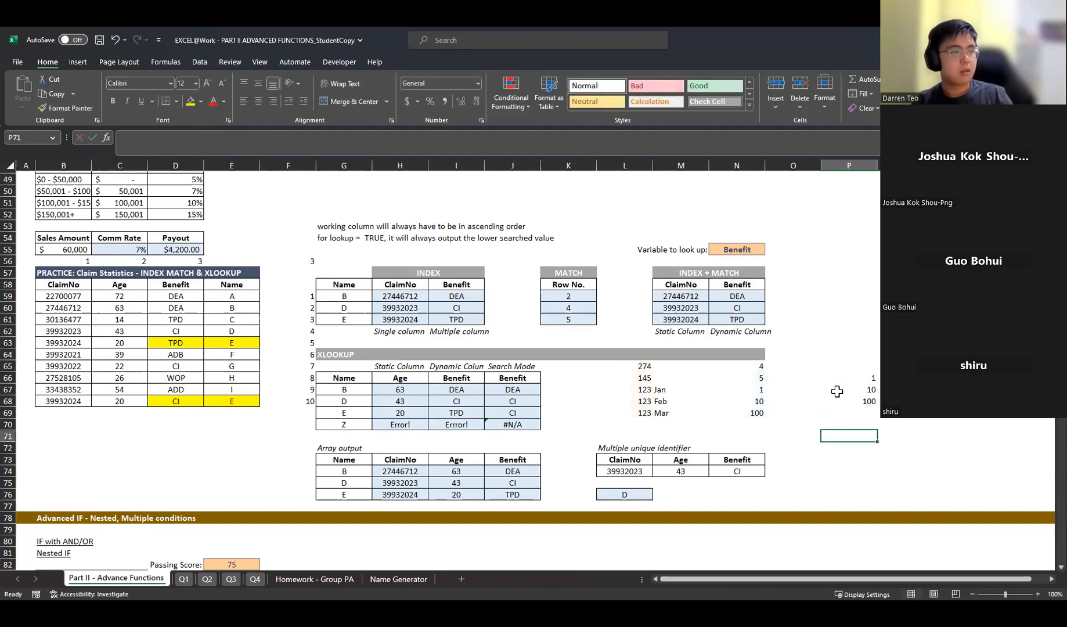
- Delete the FILTER formula output in P66:P68
left_click_drag(836, 379, 838, 402)
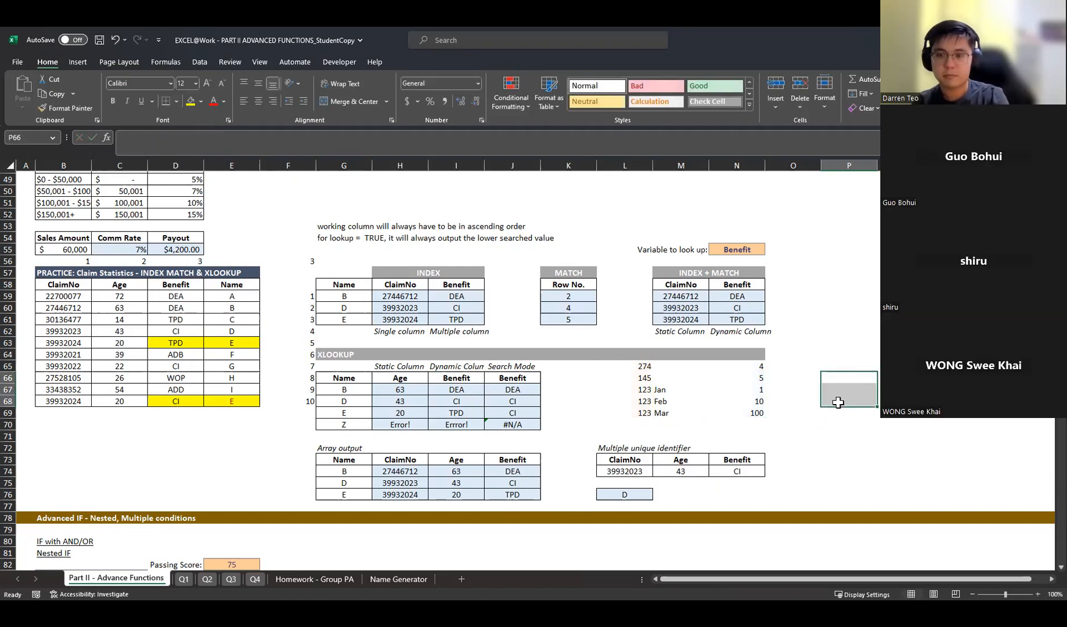
key("Delete")
left_click(804, 439)
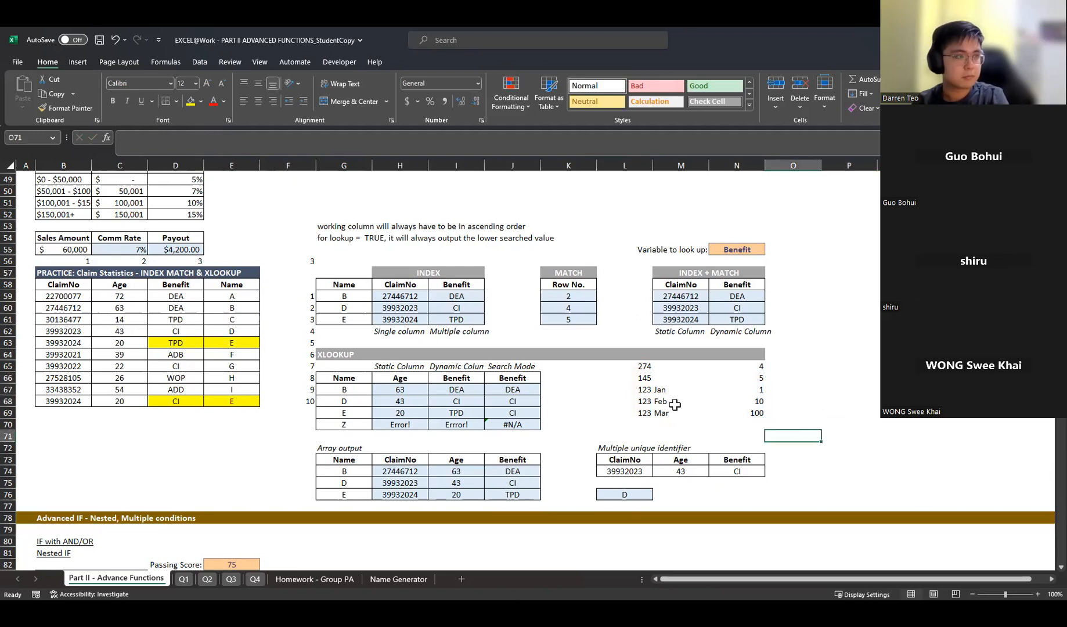
left_click_drag(637, 366, 729, 416)
left_click(871, 416)
scroll(871, 416, "down", 3)
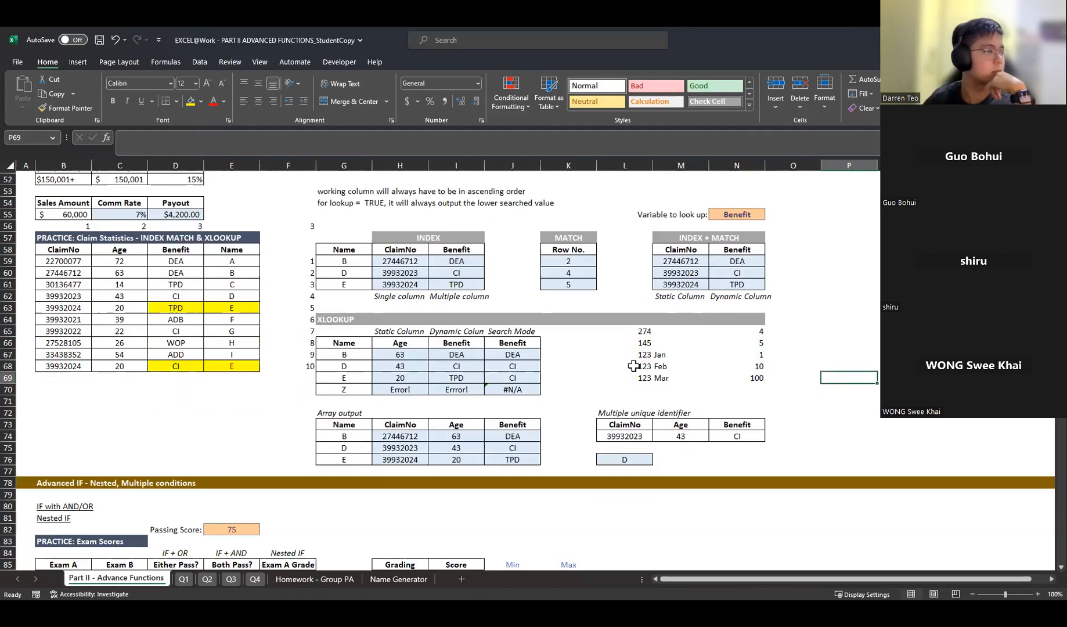
scroll(871, 416, "up", 3)
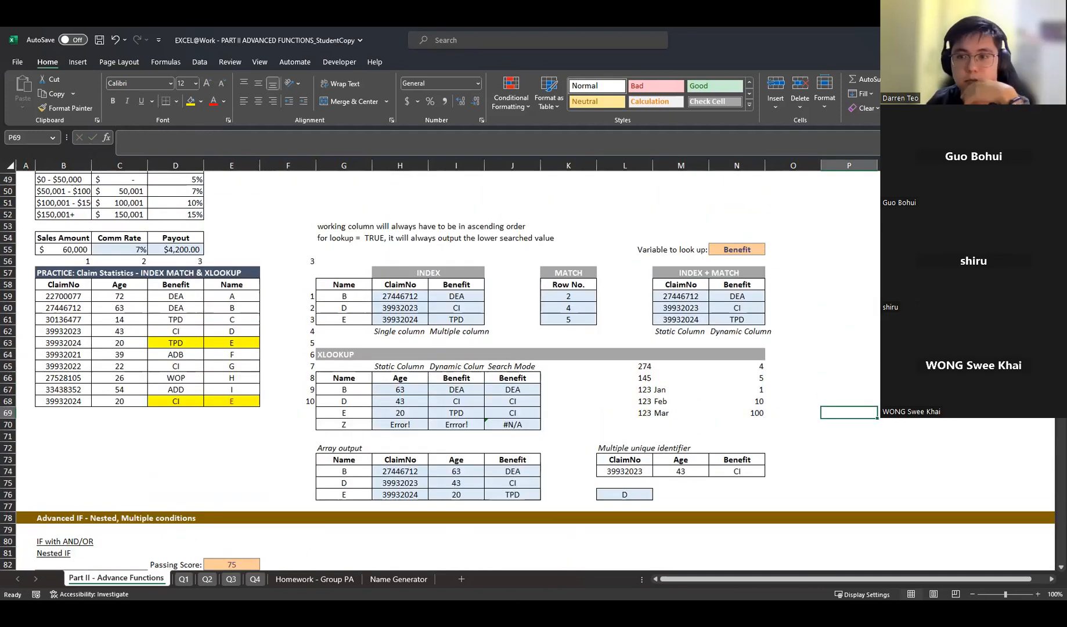
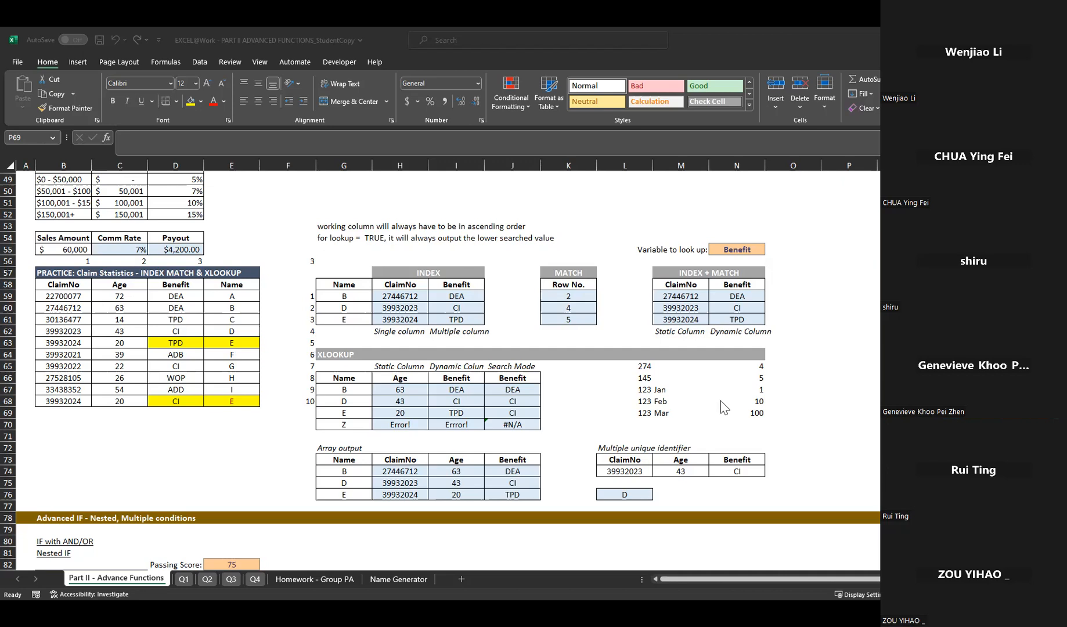
- In the Advanced IF section, enter the nested IF outline IF(...,,IF(...) as text in D80, beside the IF with AND/OR heading
scroll(723, 406, "down", 5)
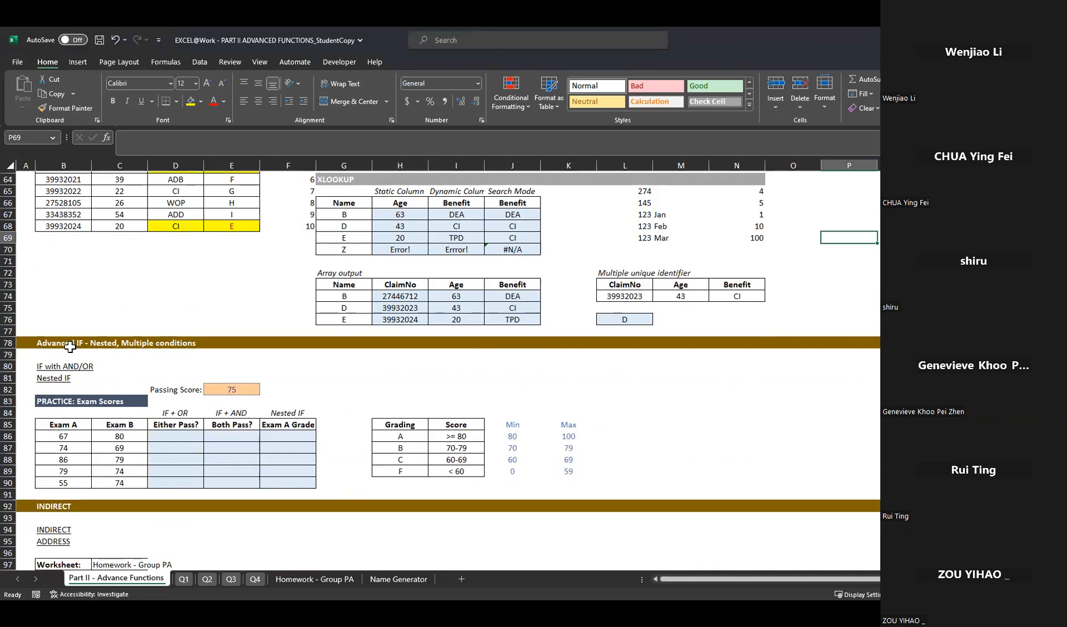
left_click(682, 388)
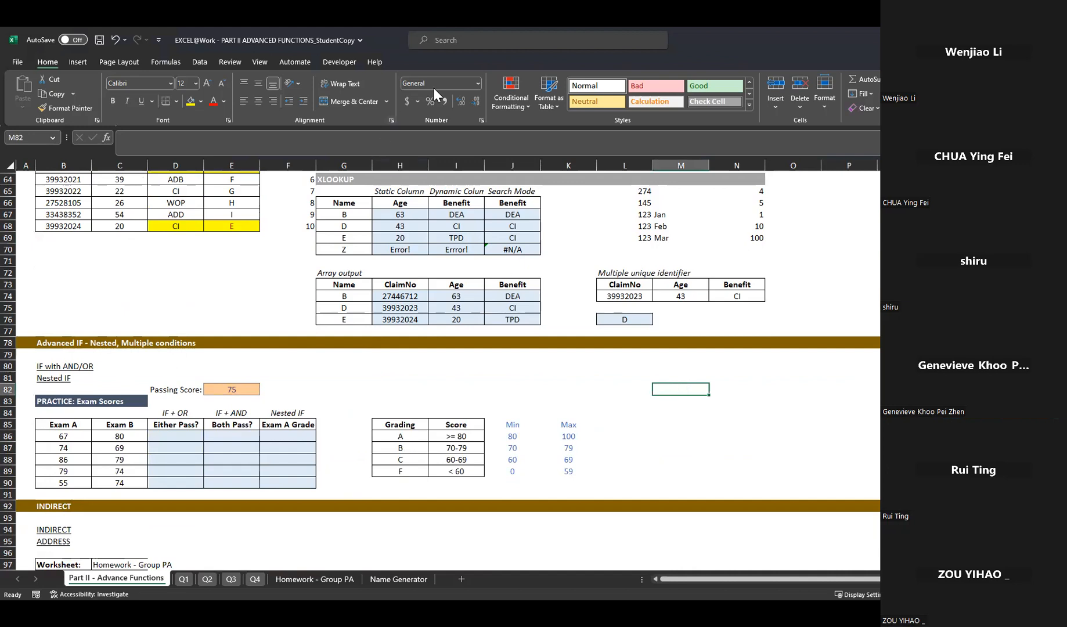
left_click(481, 47)
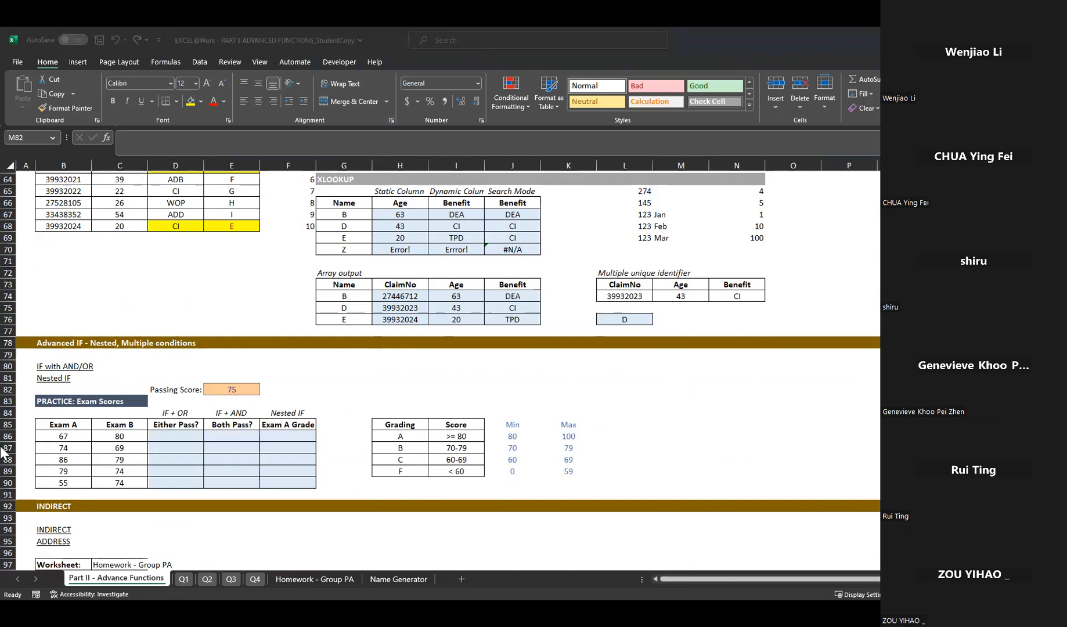
left_click(119, 413)
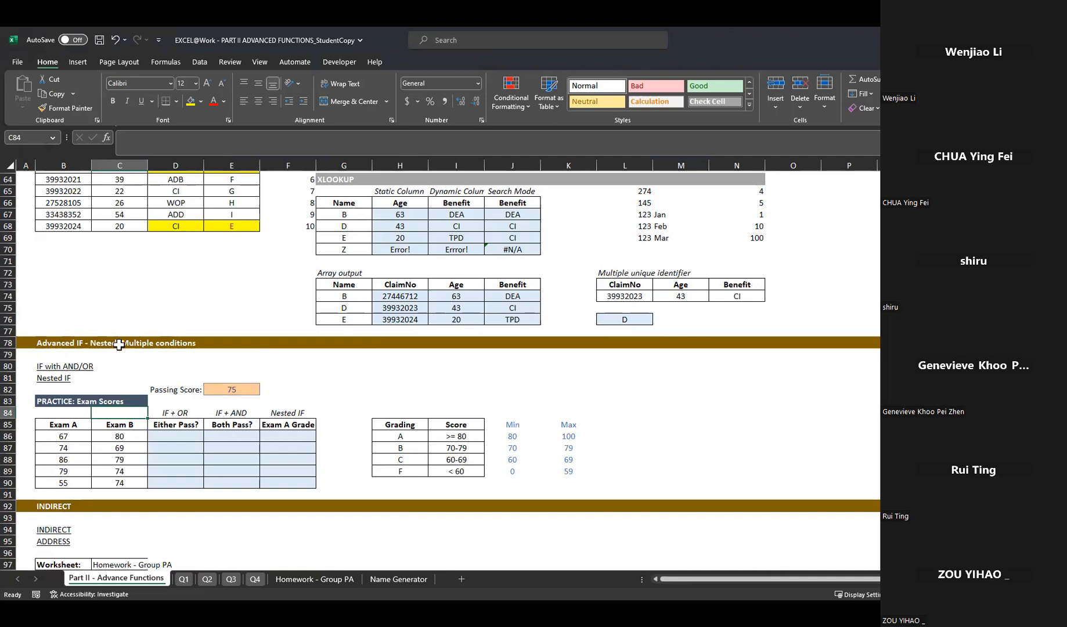
left_click(164, 367)
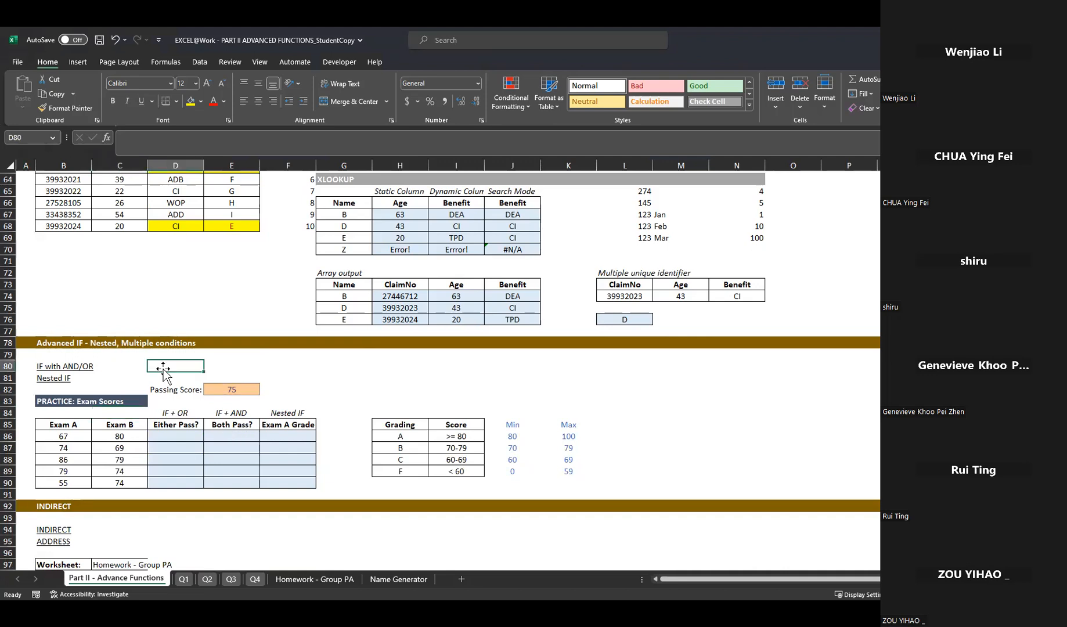
type("IF(...")
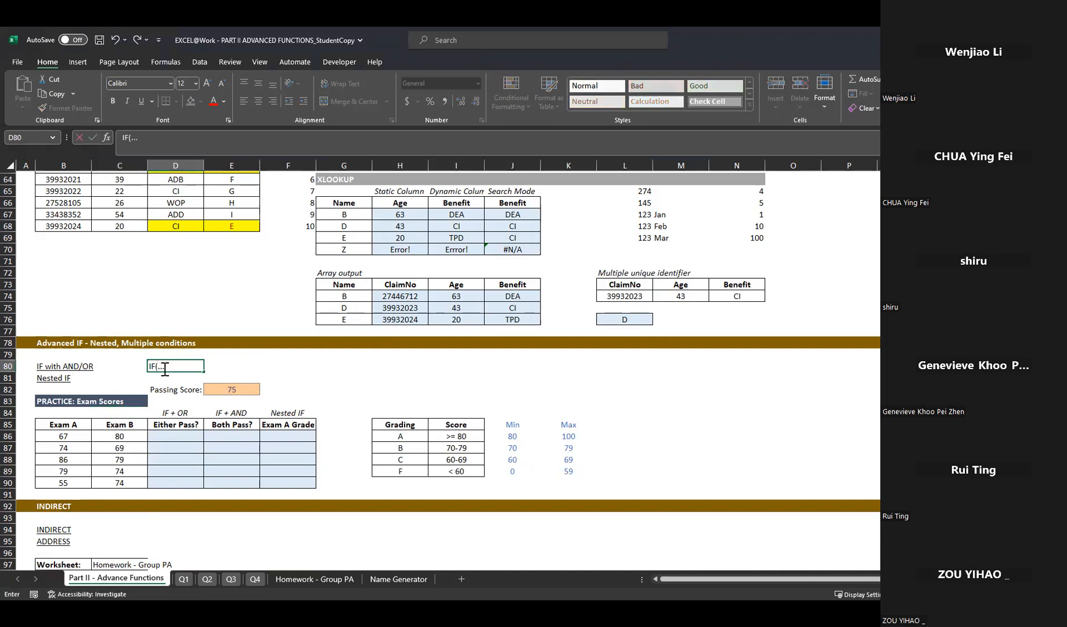
type(",IF(...")
key("Escape")
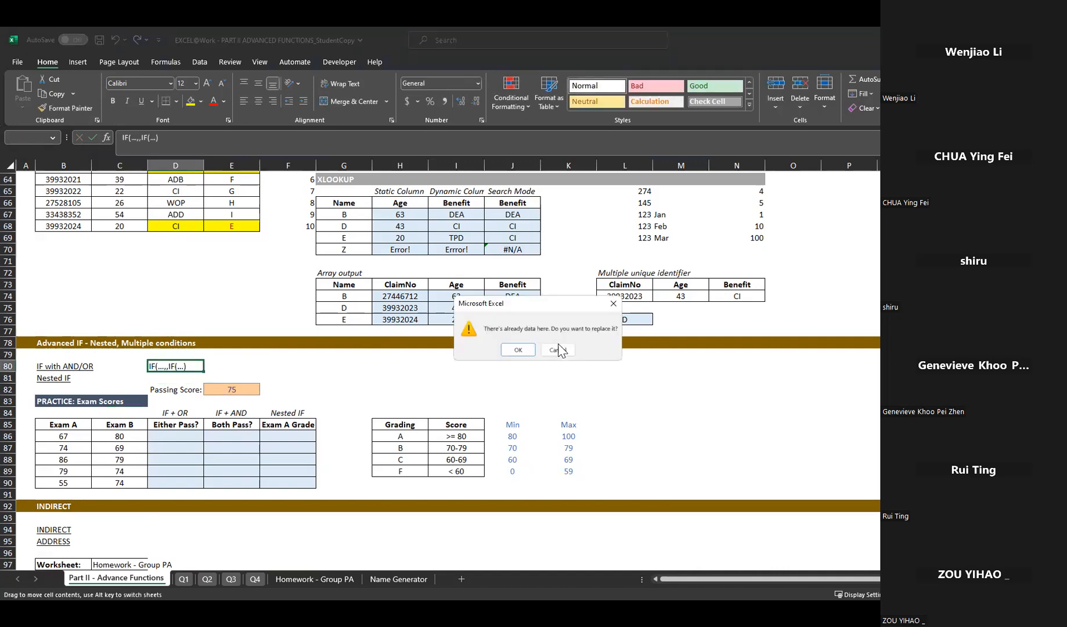
left_click(555, 347)
key("Up")
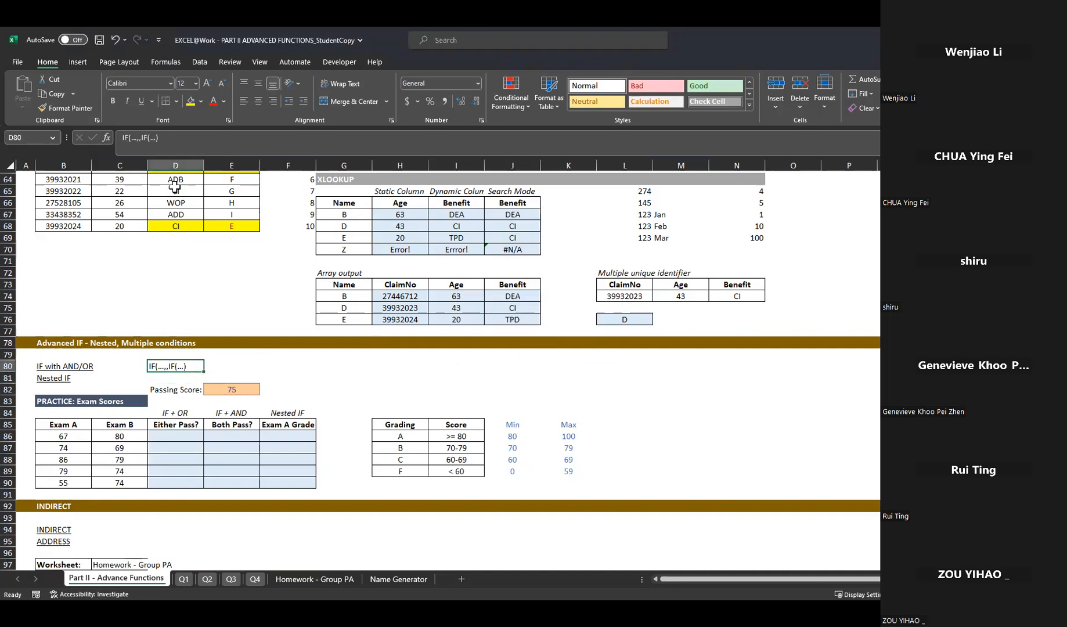
- Finish the nested IF outline in D80 with the outer closing bracket so it reads IF(...,,IF(...) )
left_click(193, 143)
key("Return")
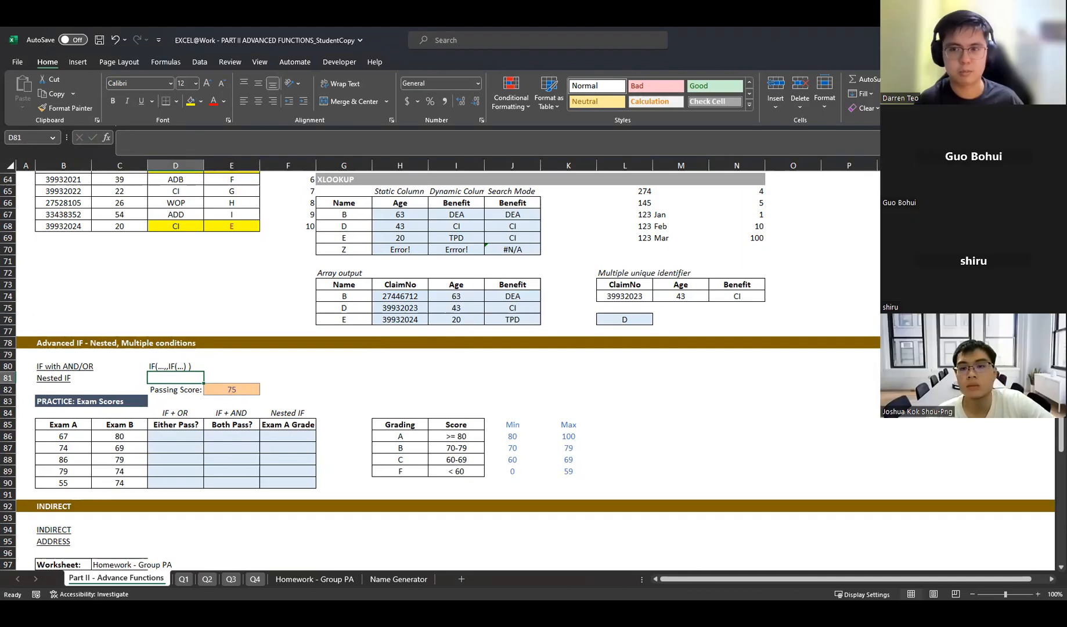
- In D86, begin an IF formula with an OR test checking whether B86 or C86 is greater than the passing score in E82
left_click(174, 439)
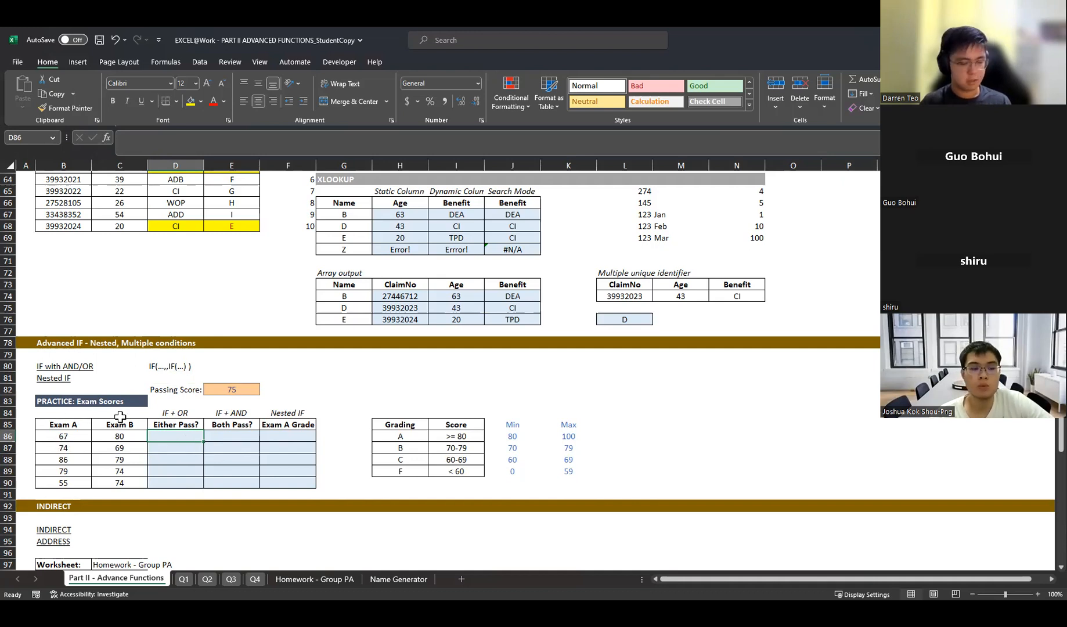
type("=")
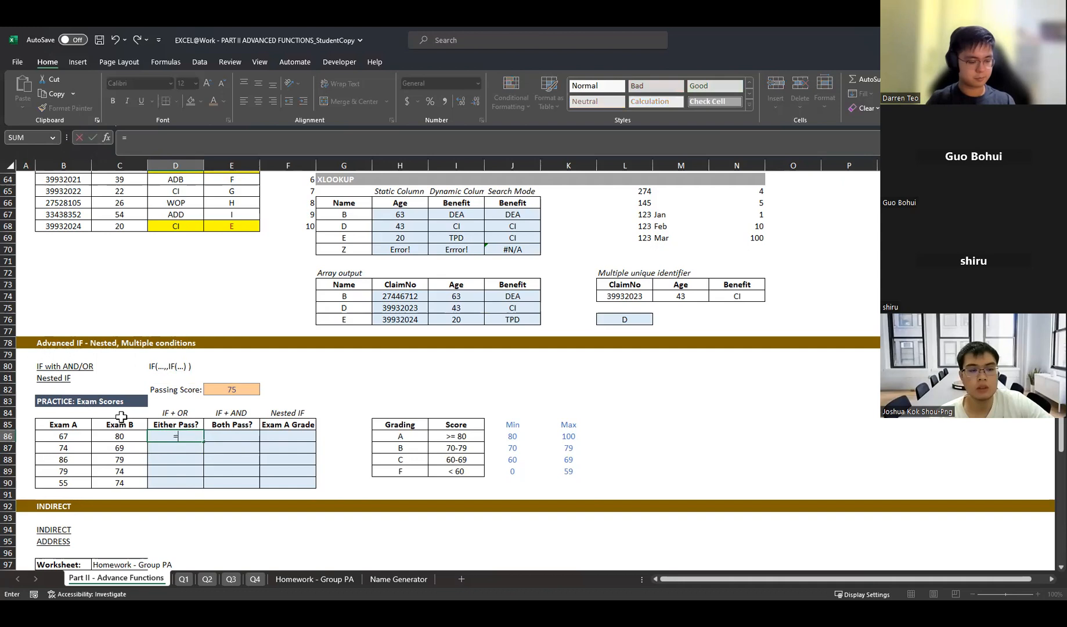
type("if(")
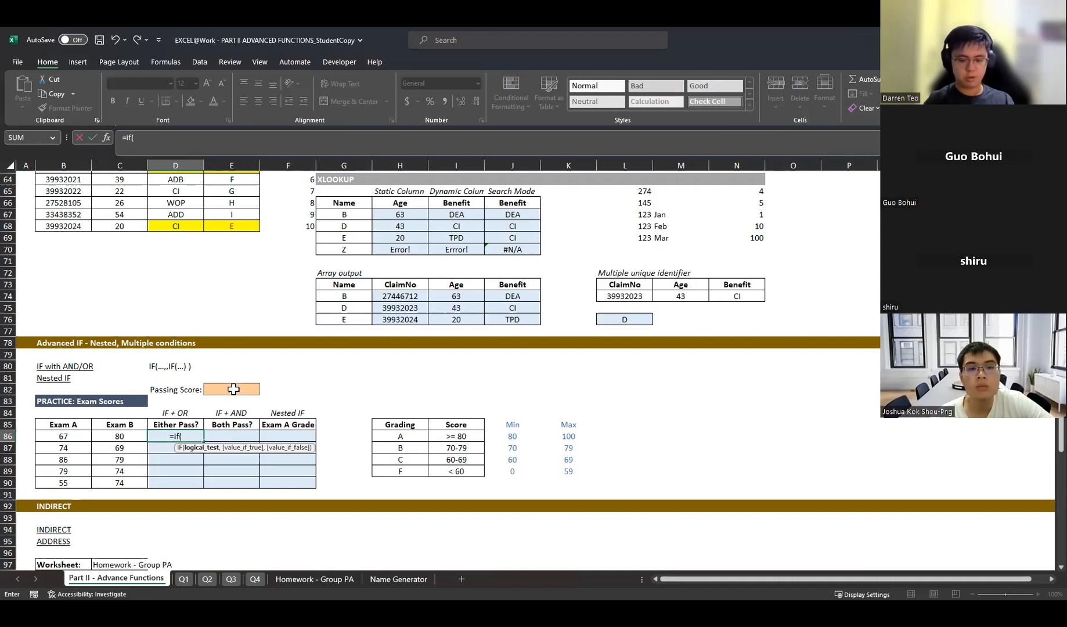
type("OR(")
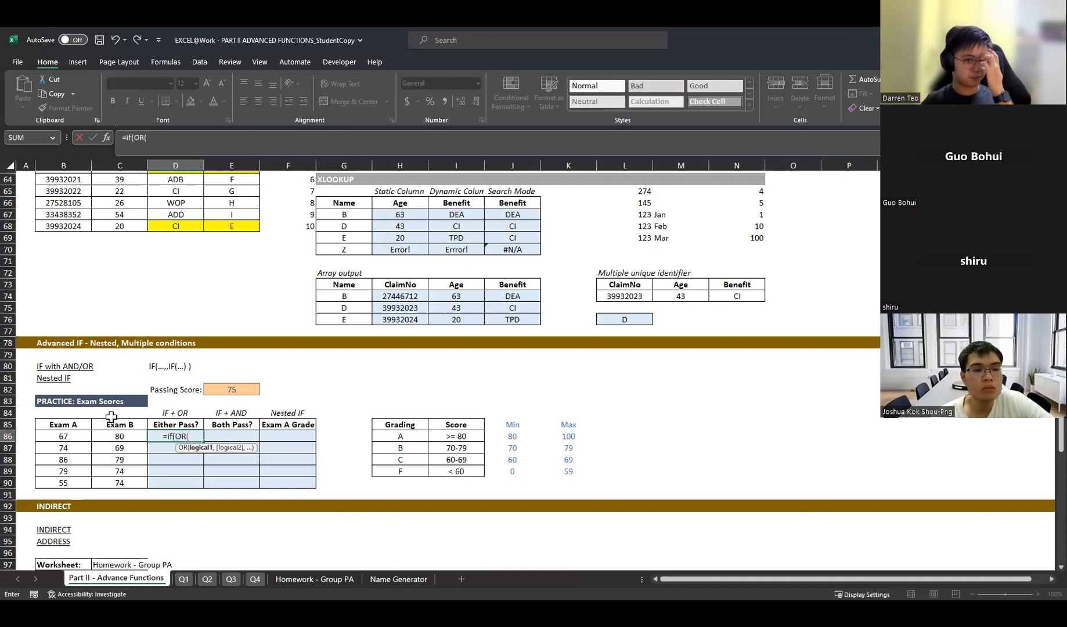
left_click(64, 434)
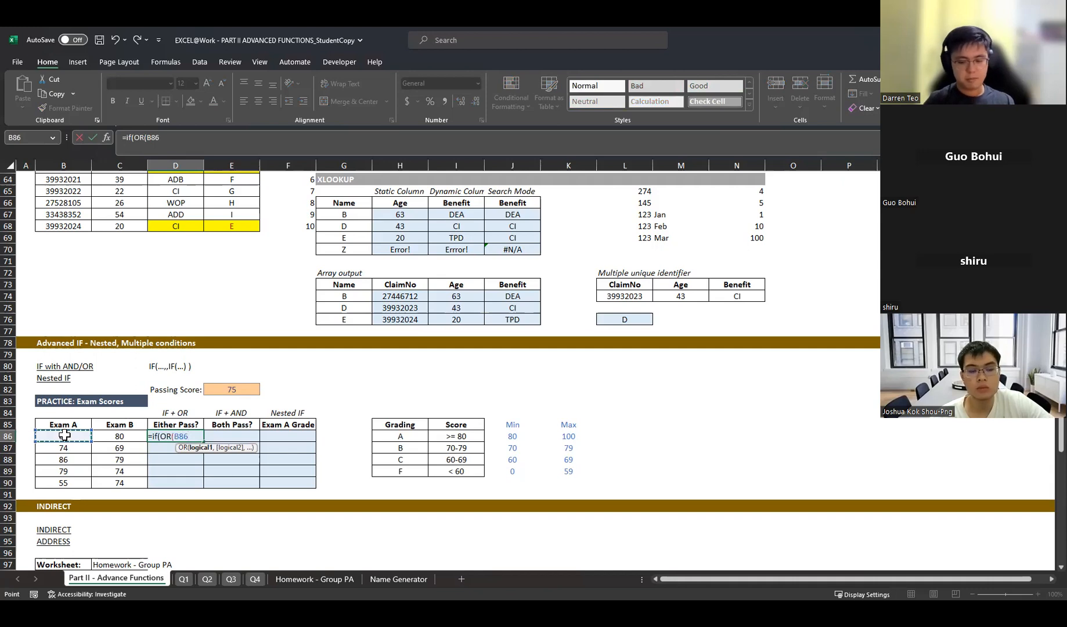
type(">")
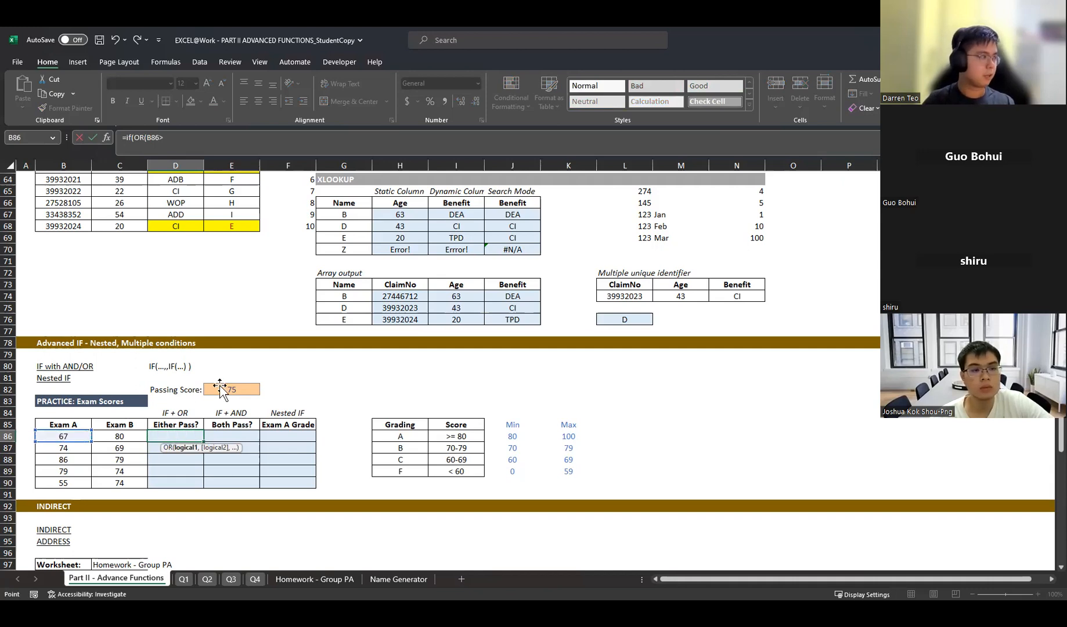
left_click(221, 389)
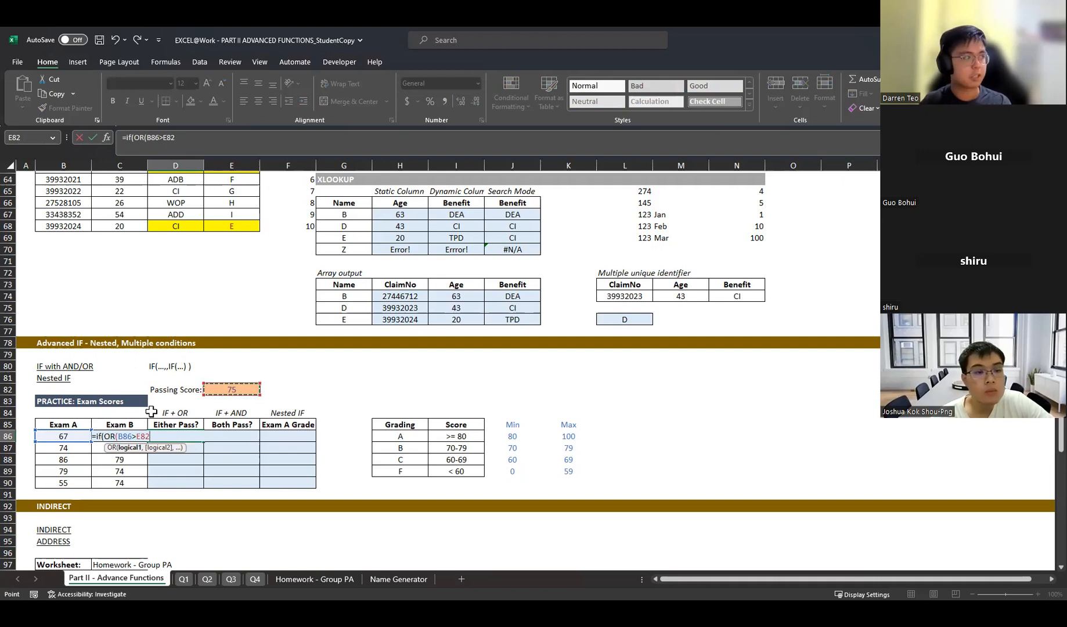
type(",")
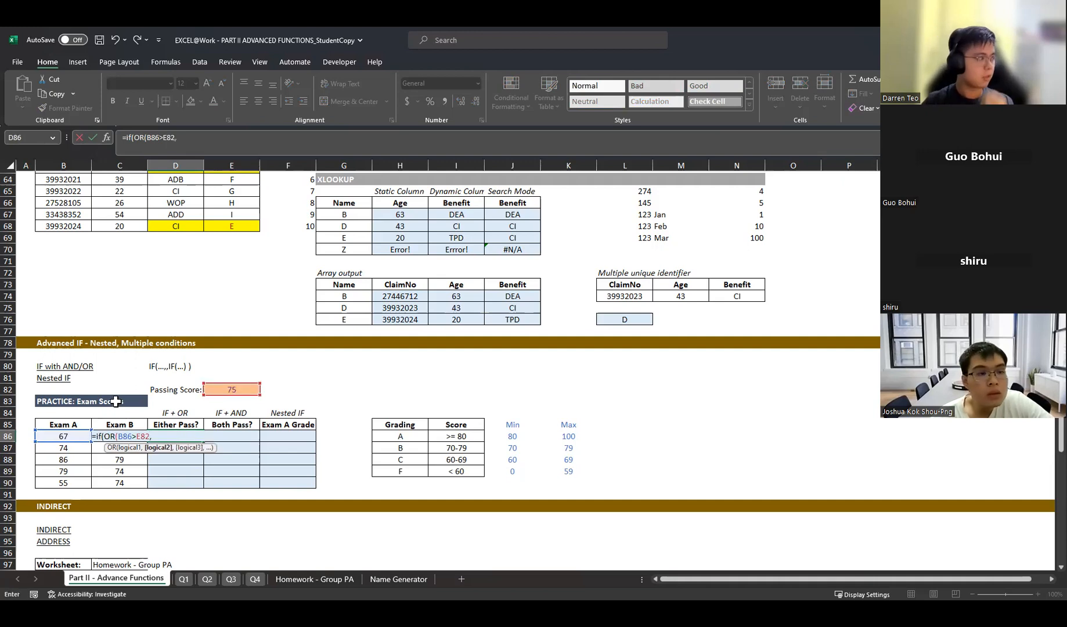
left_click(92, 438)
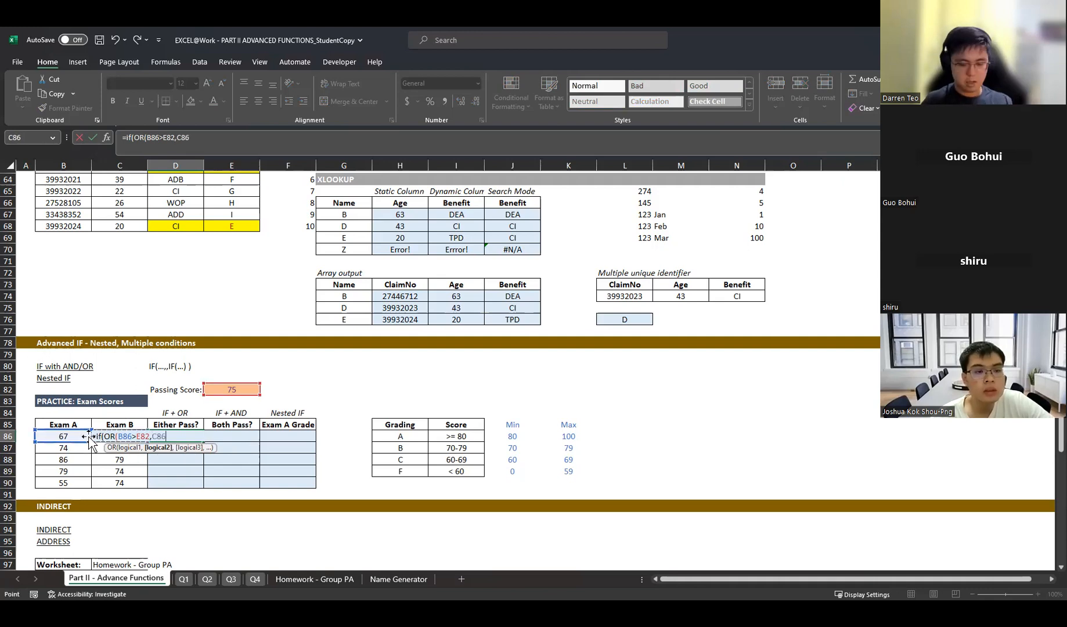
type(">")
left_click(221, 389)
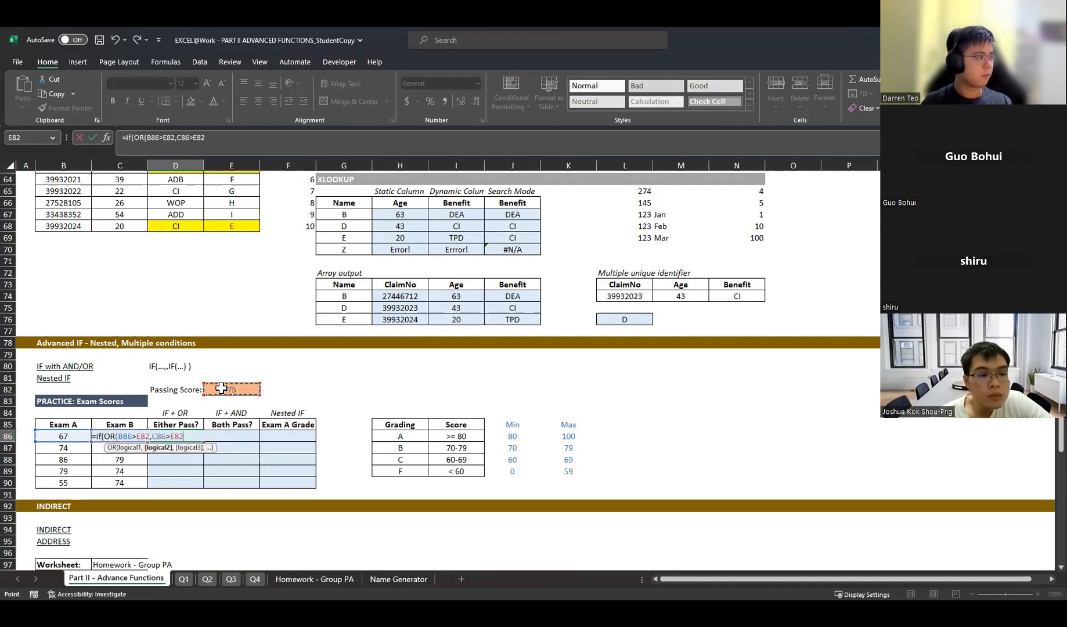
- Make both E82 references absolute in the D86 formula and complete it to return "Yes" if true and "No" if false
key("F4")
left_click(140, 435)
key("F4")
left_click(210, 438)
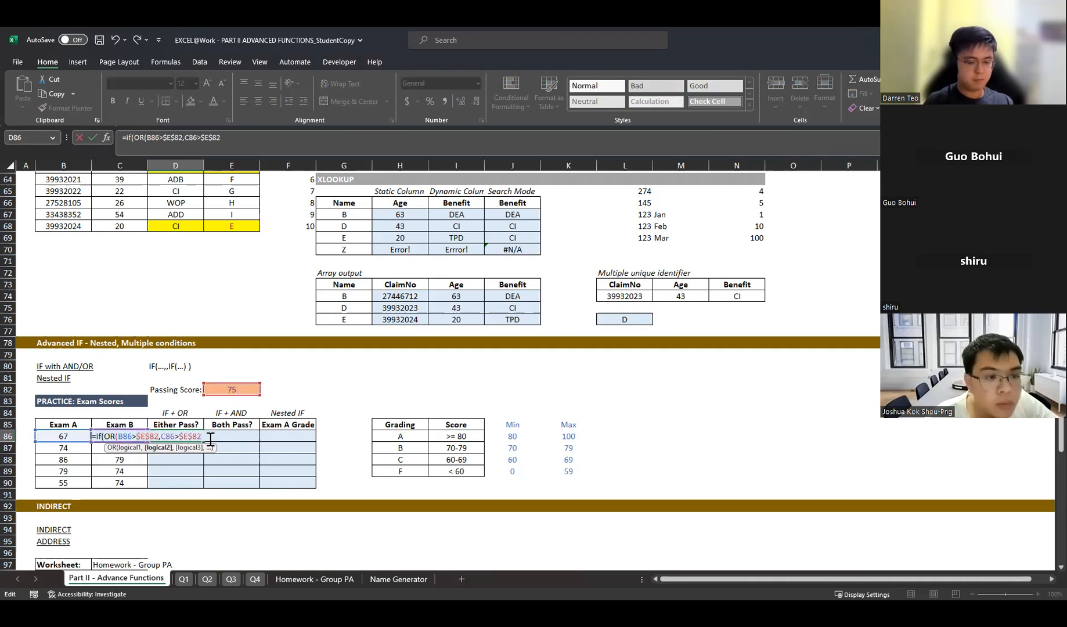
type(")")
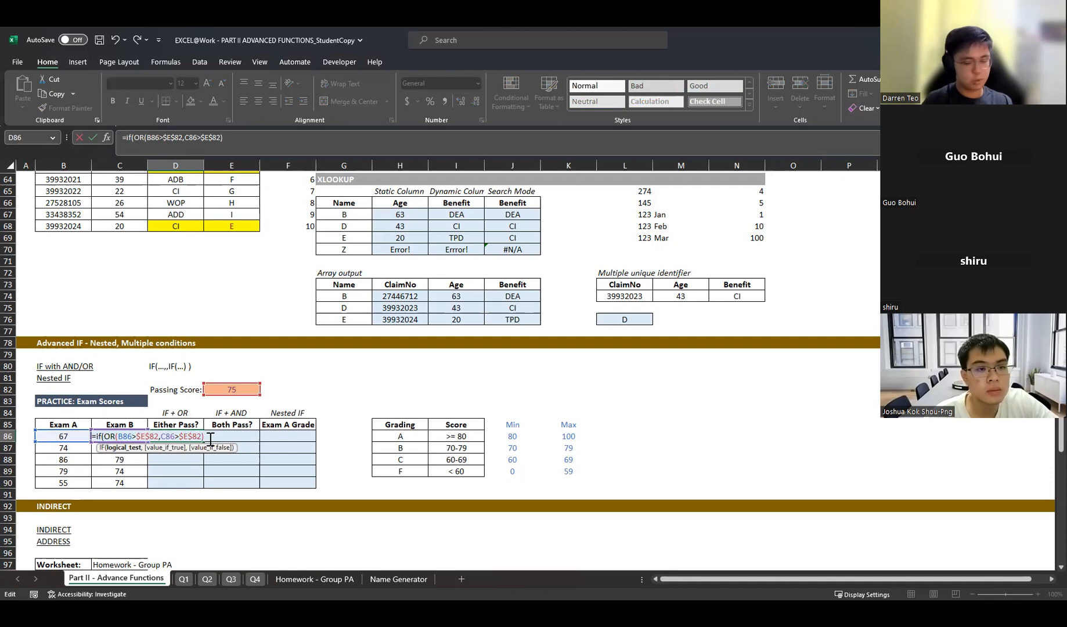
type(",")
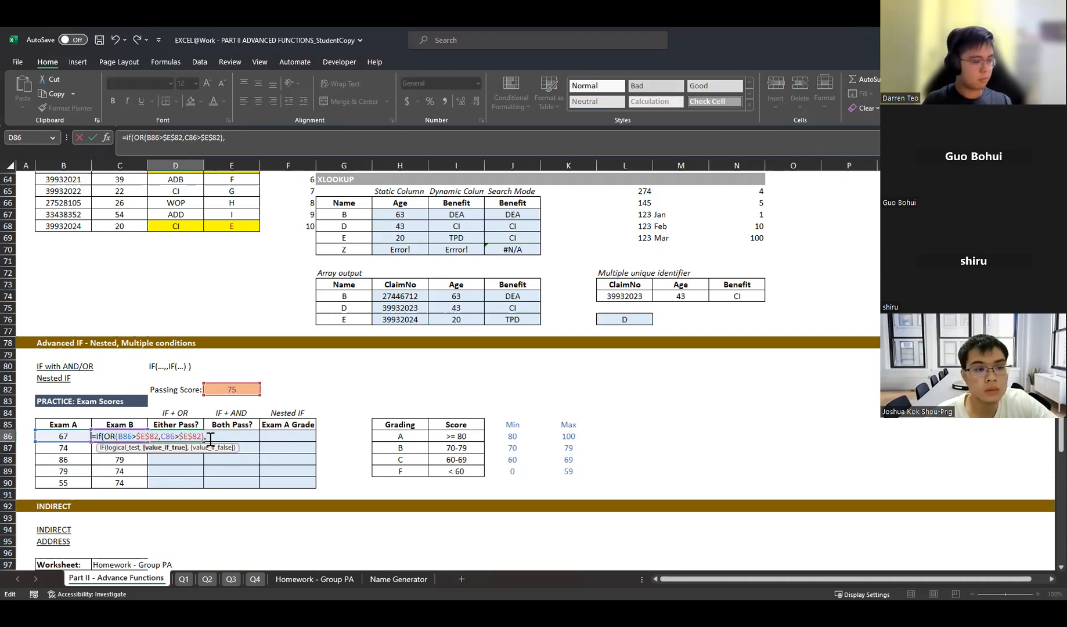
type("\"Yes\",")
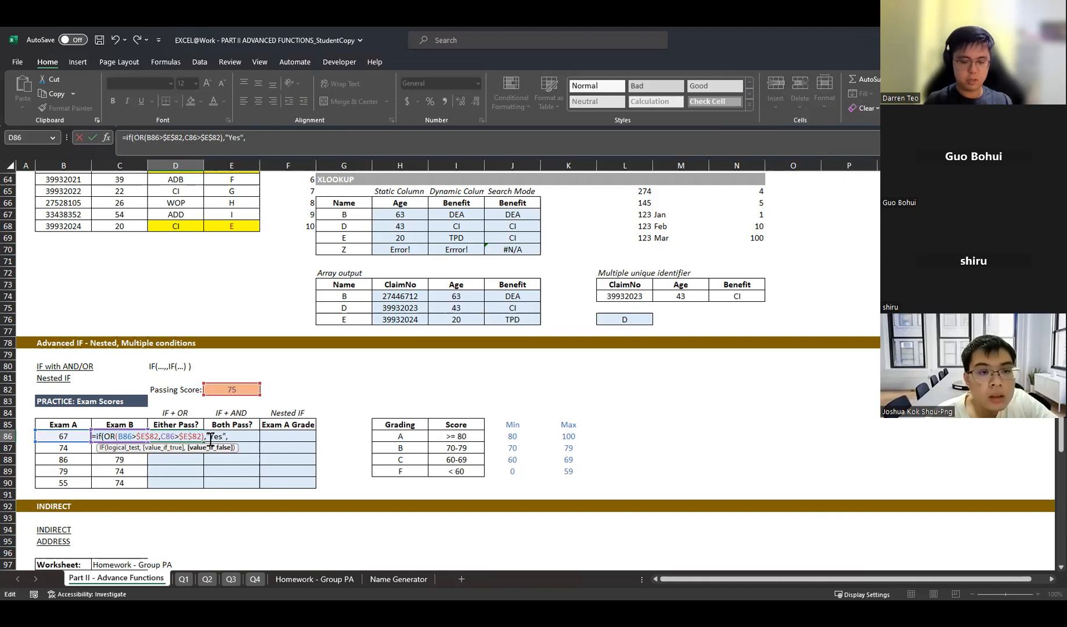
type("\"No")
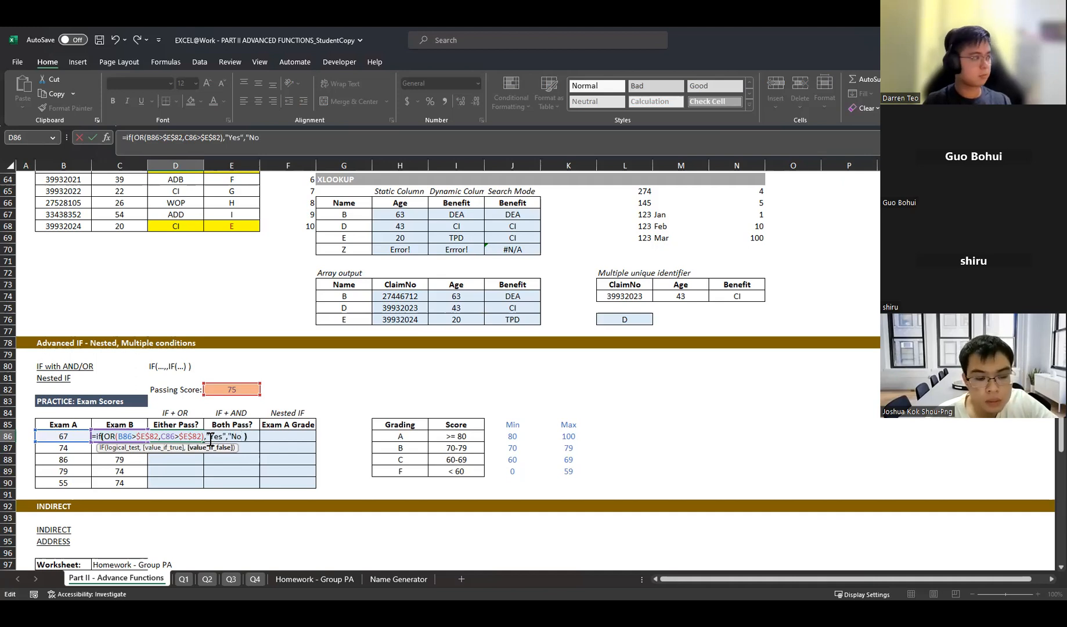
type("\")")
key("ctrl+Return")
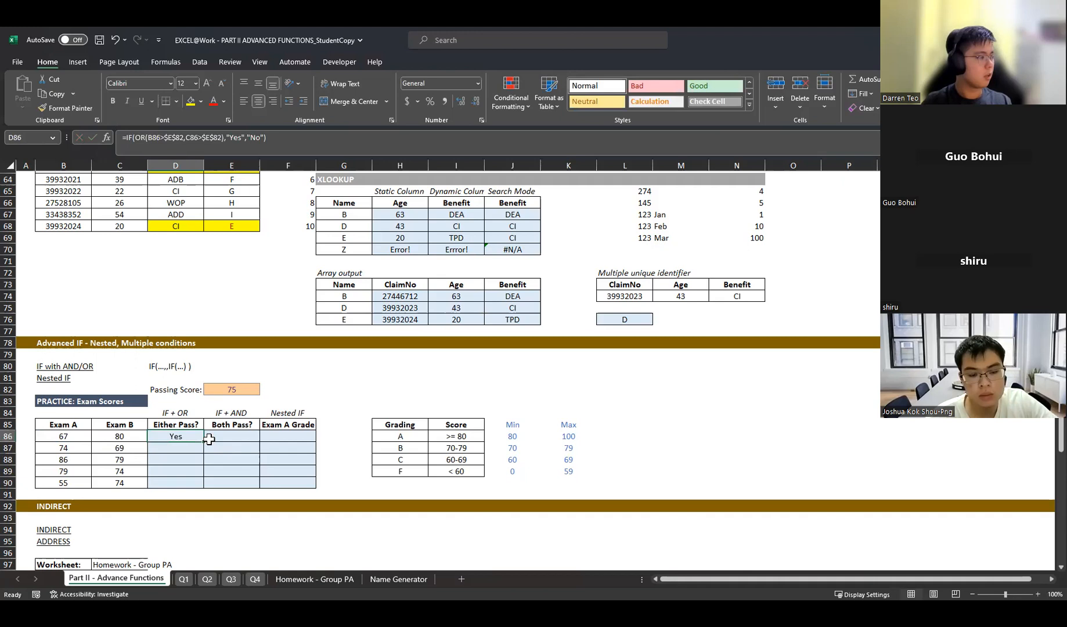
- Enter the example formula =OR(TRUE,FALSE) in G81
left_click(307, 389)
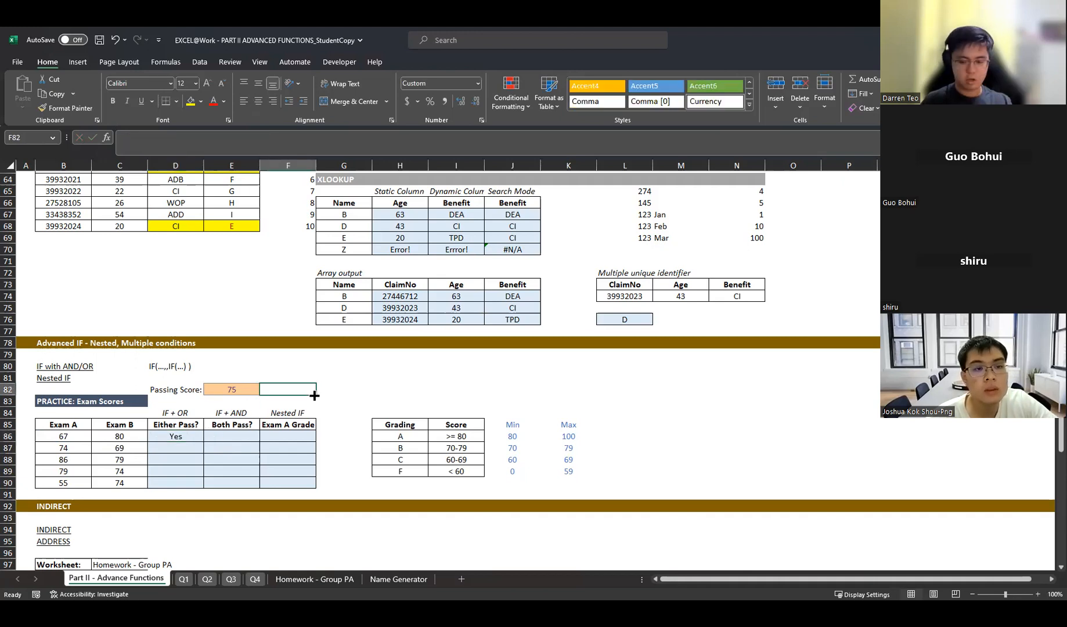
key("Up")
key("Right")
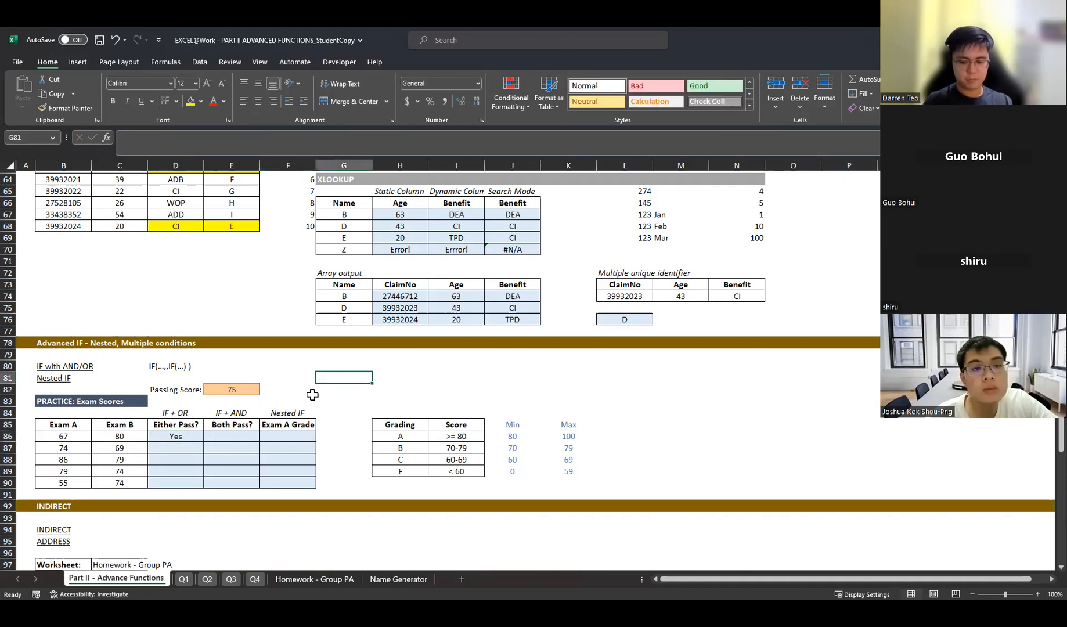
type("+")
key("BackSpace")
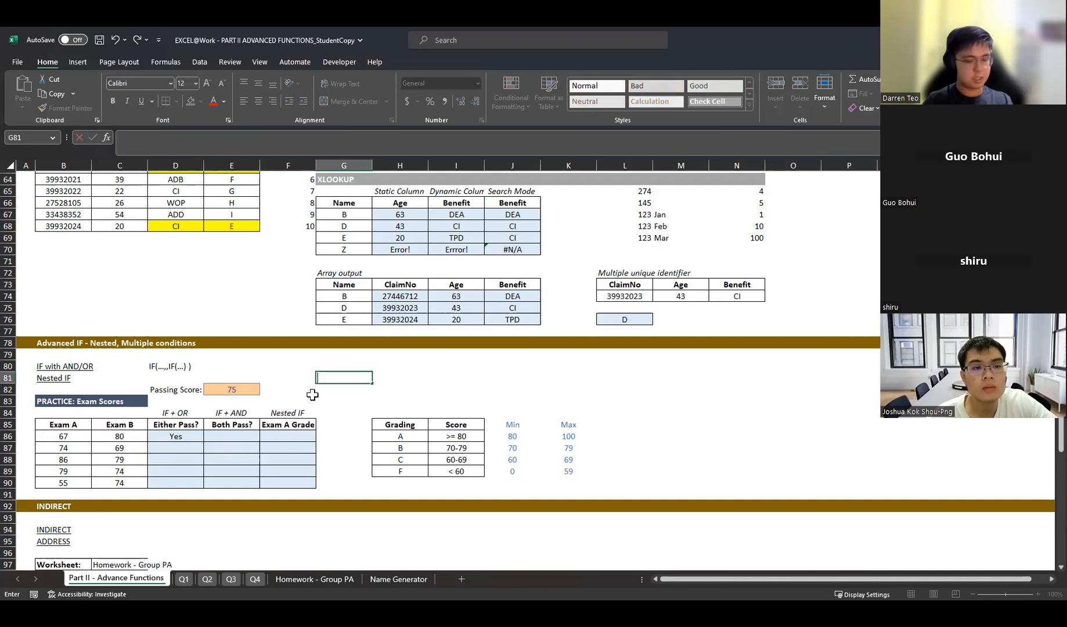
type("O")
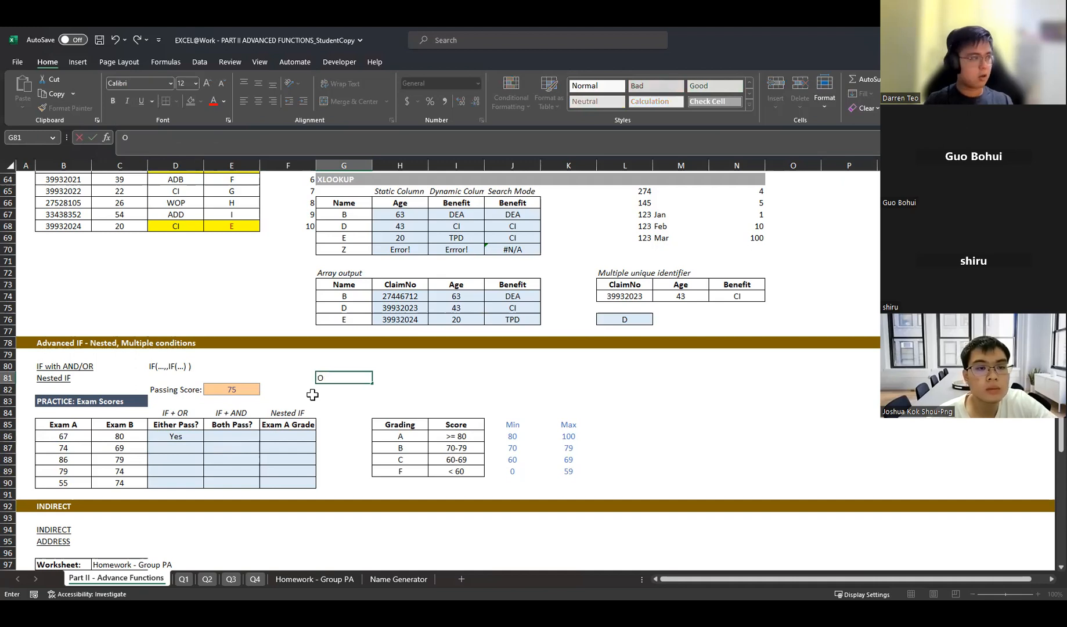
key("BackSpace")
type("=")
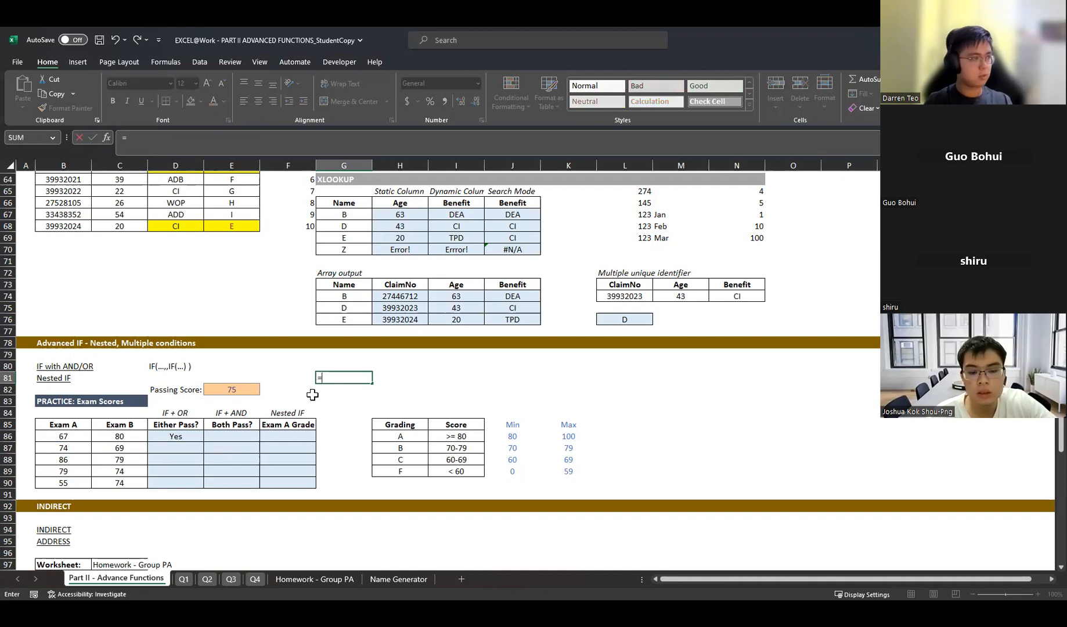
type("OR(")
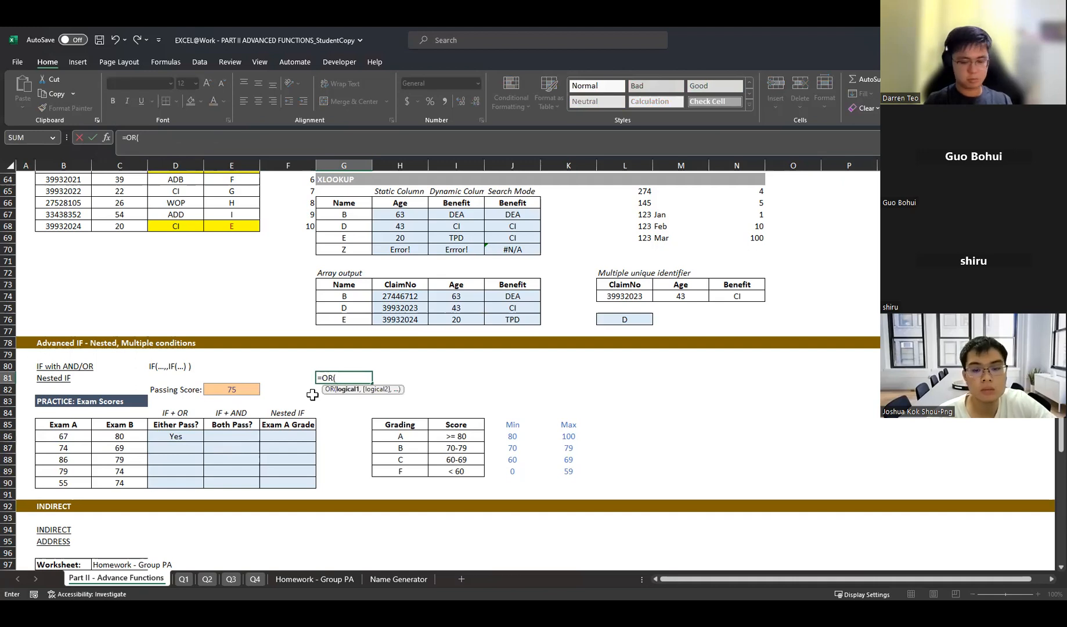
type("TRUE,FALSE")
key("ctrl+Return")
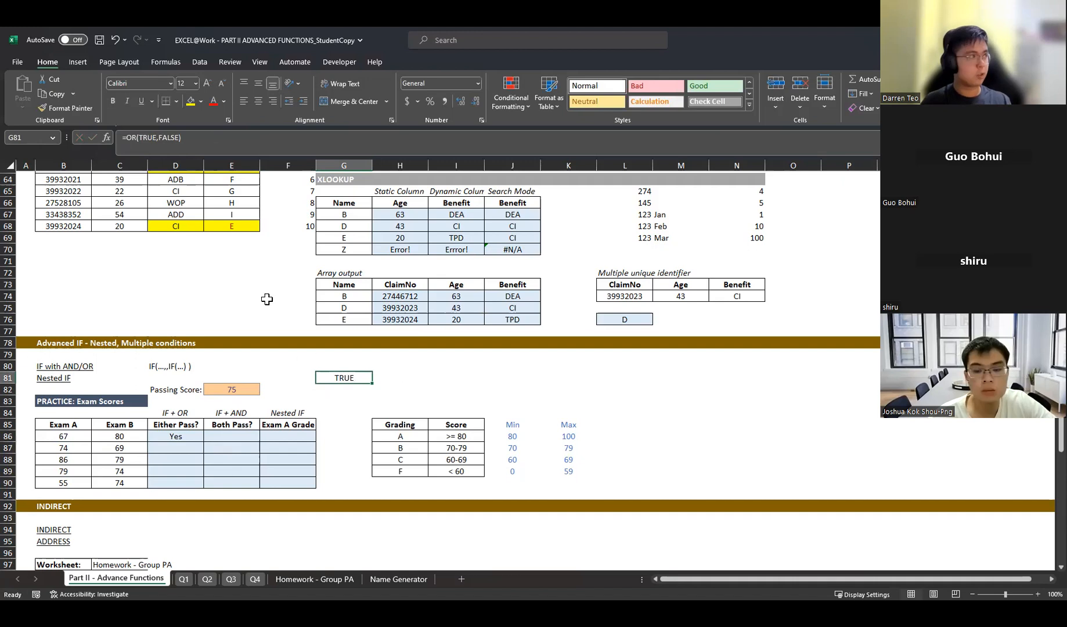
- Place the text OR(TRUE,FALSE), copied from the G81 formula without its equals sign, in G80 as a label
left_click_drag(185, 138, 126, 143)
key("ctrl+c")
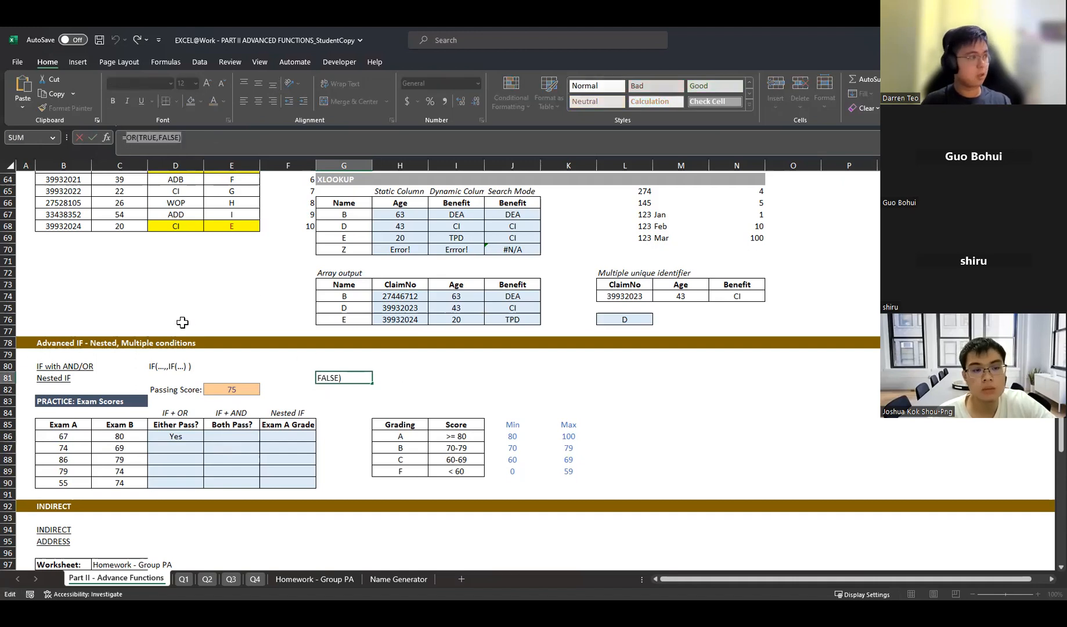
left_click(302, 378)
key("Escape")
left_click(303, 378)
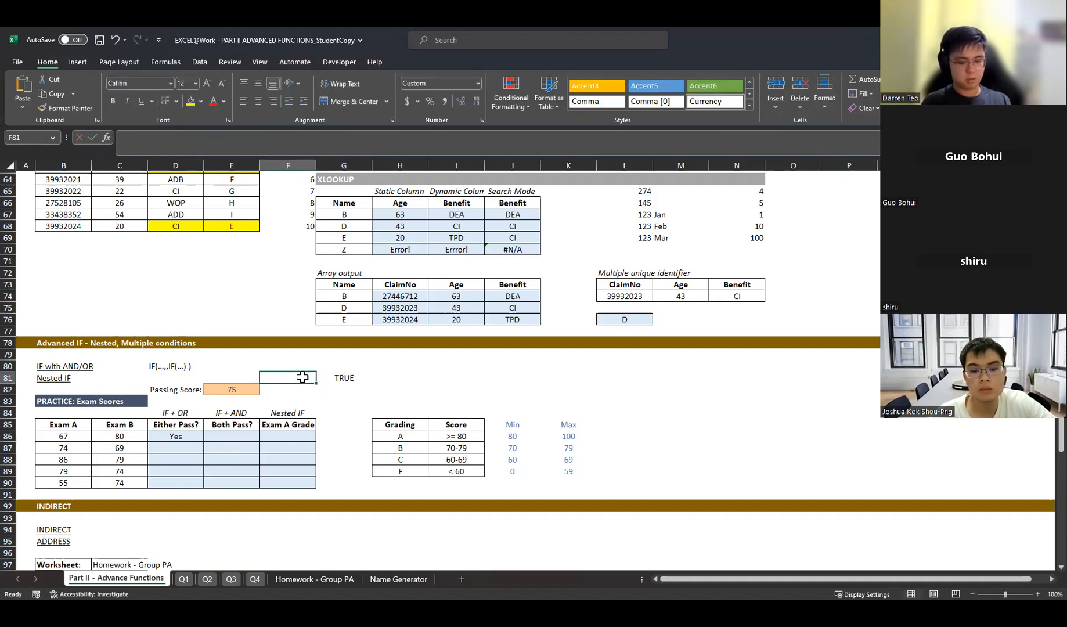
key("ctrl+v")
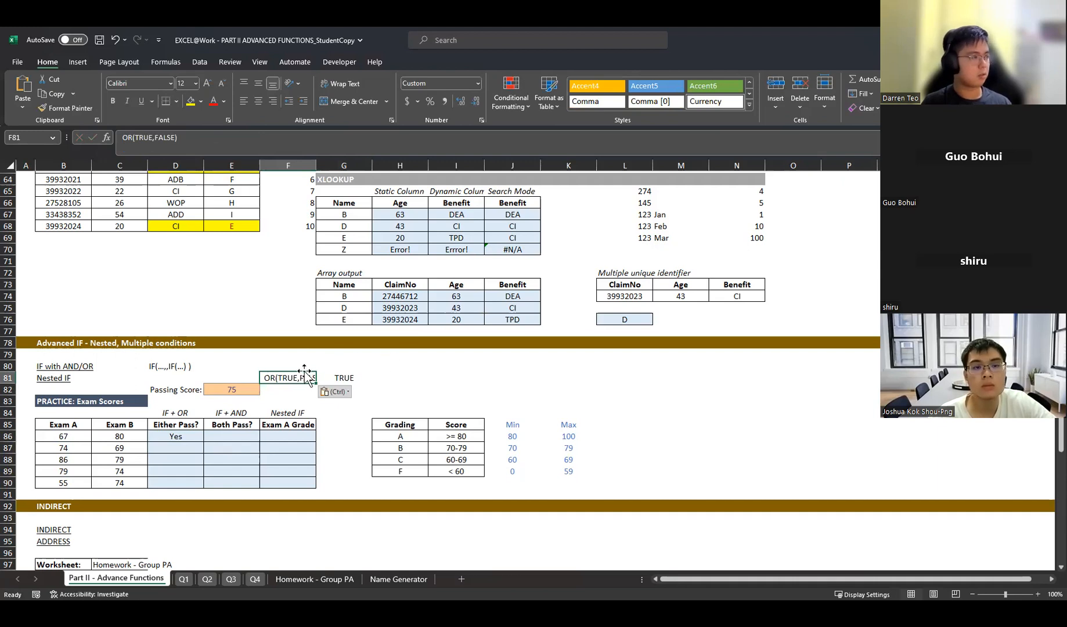
left_click_drag(305, 371, 352, 365)
key("Right")
key("Right")
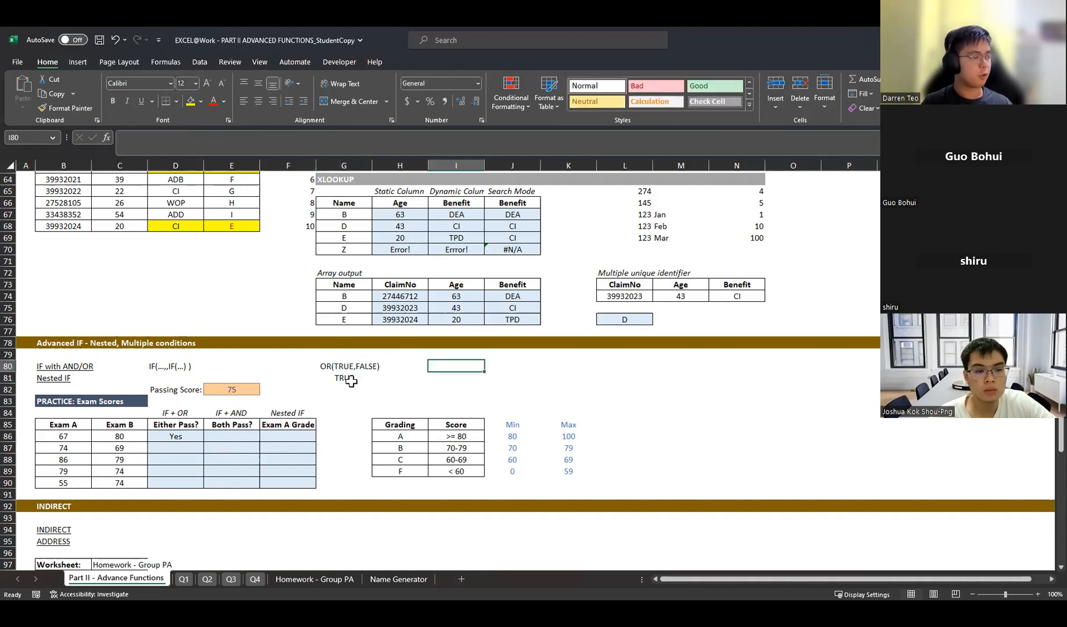
- Examine the OR example in G81 and evaluate the two score comparisons inside the D86 formula's OR test
left_click(353, 378)
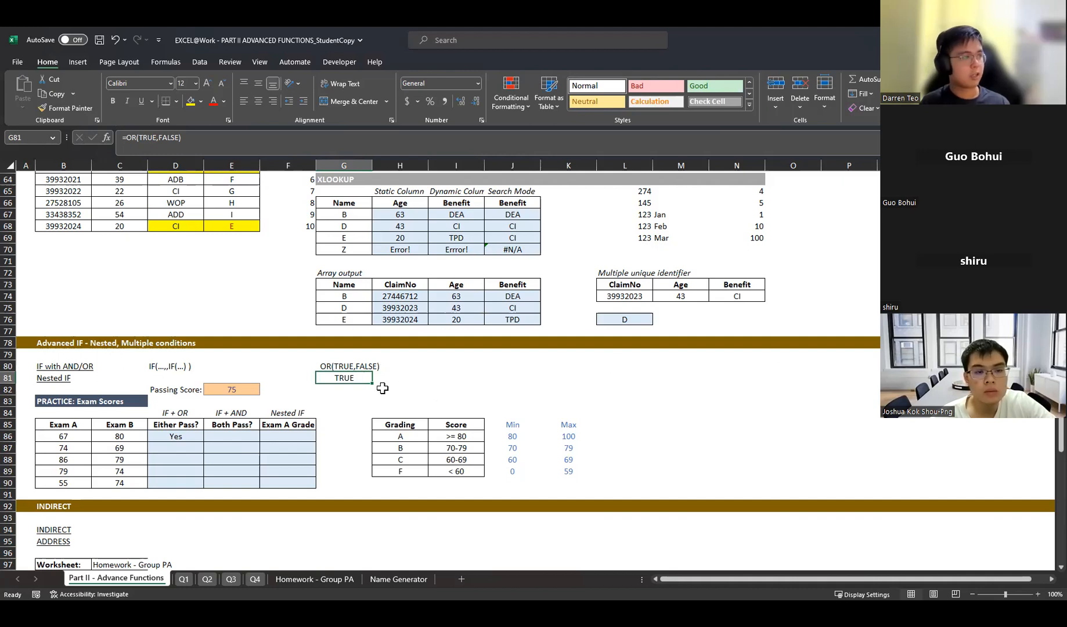
left_click(184, 439)
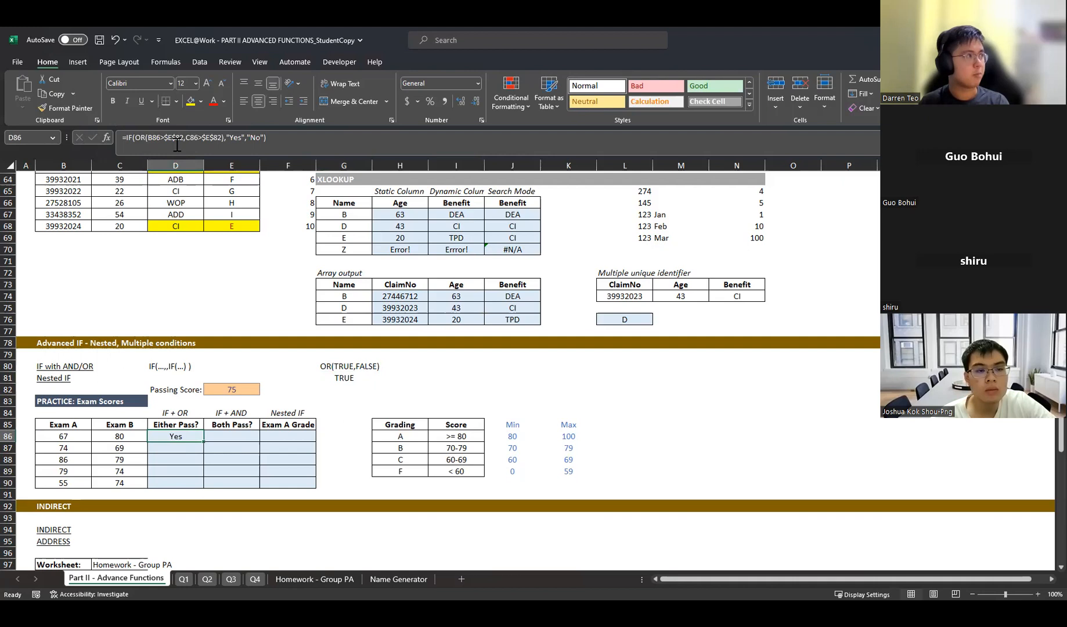
left_click(151, 140)
left_click_drag(187, 140, 223, 140)
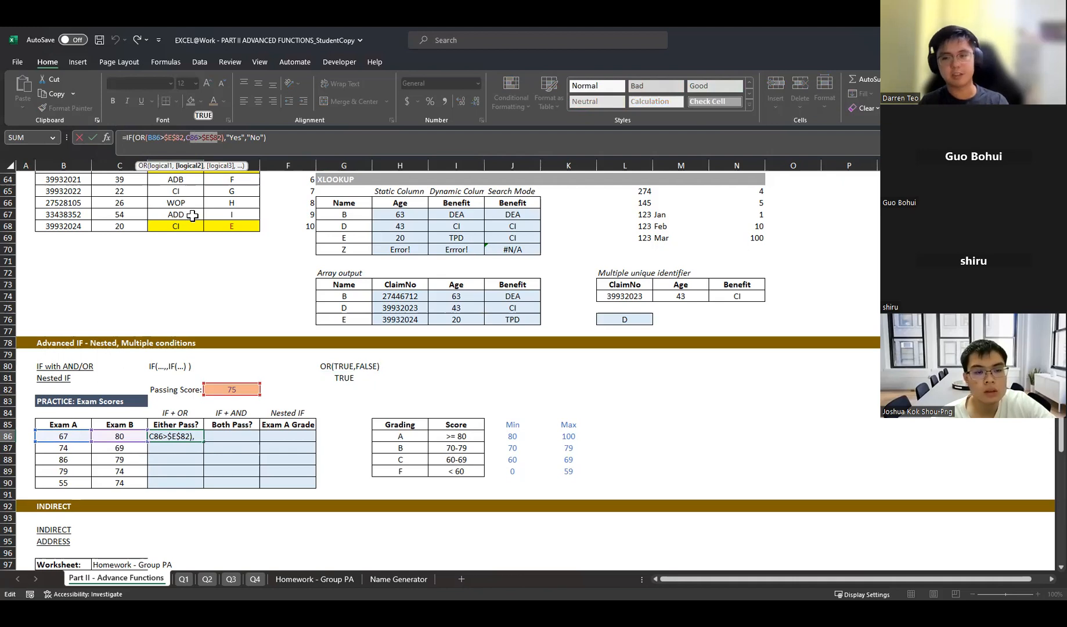
left_click_drag(148, 138, 181, 138)
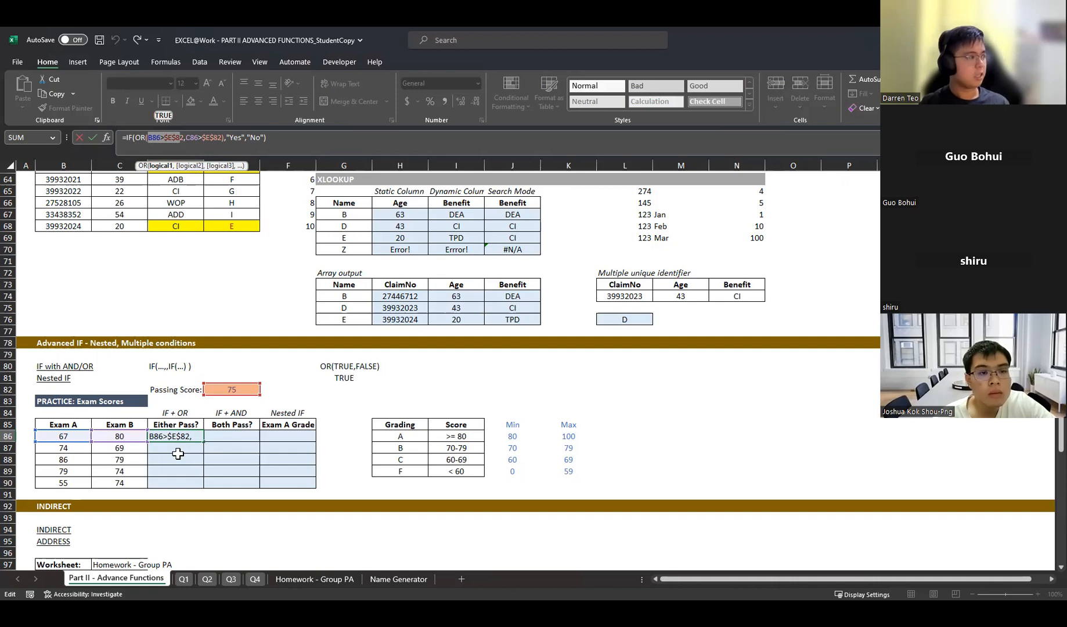
key("ctrl+Return")
- Fill the Either Pass? formula from D86 down to D90
scroll(186, 450, "up", 1)
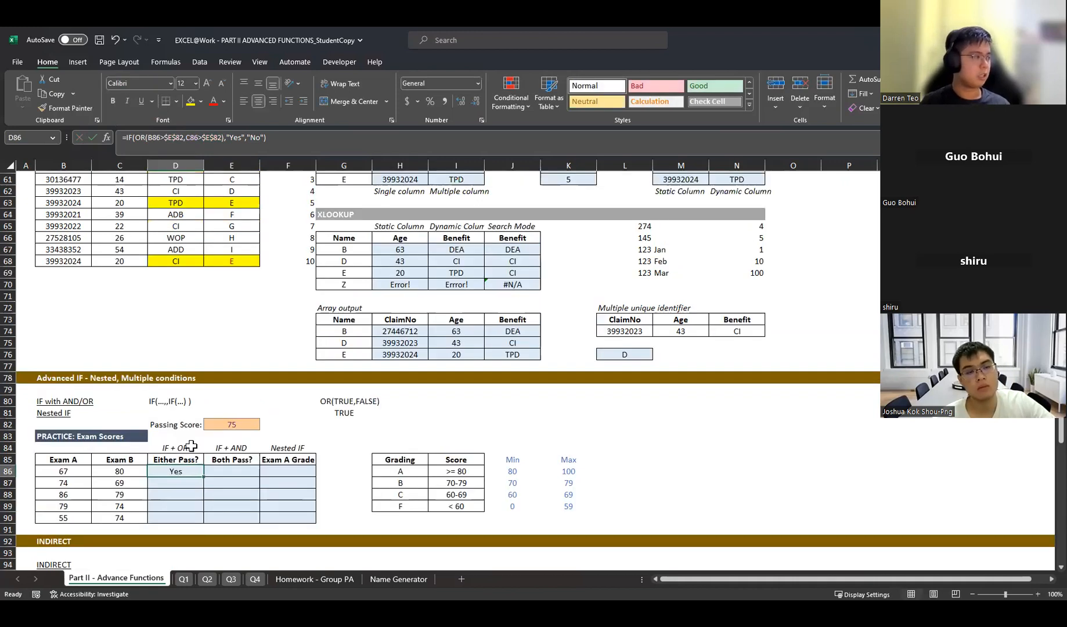
scroll(191, 446, "down", 1)
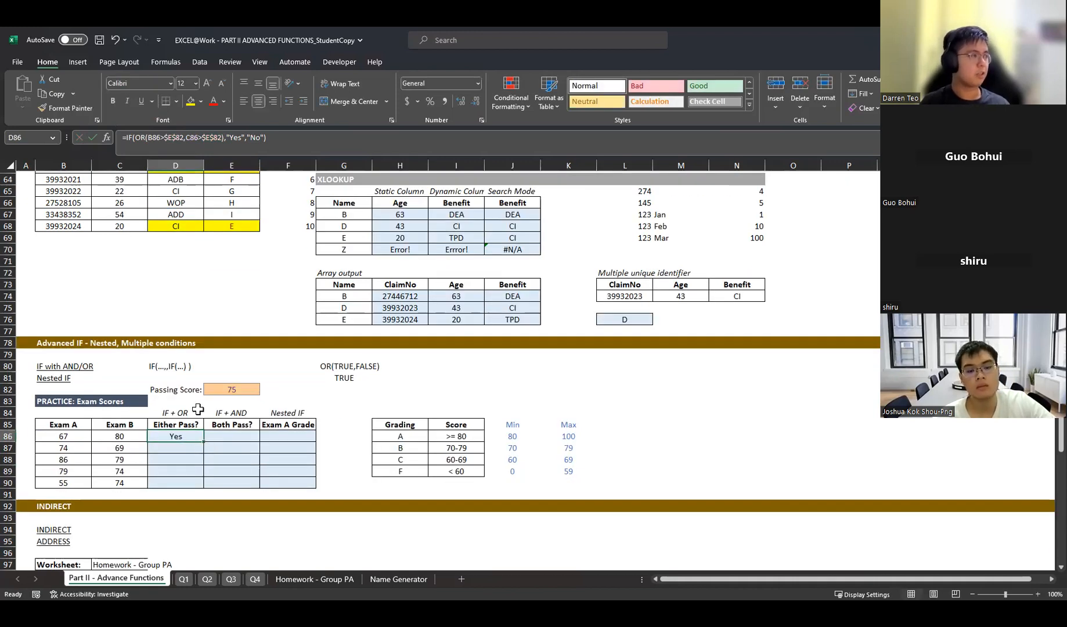
left_click_drag(205, 442, 205, 486)
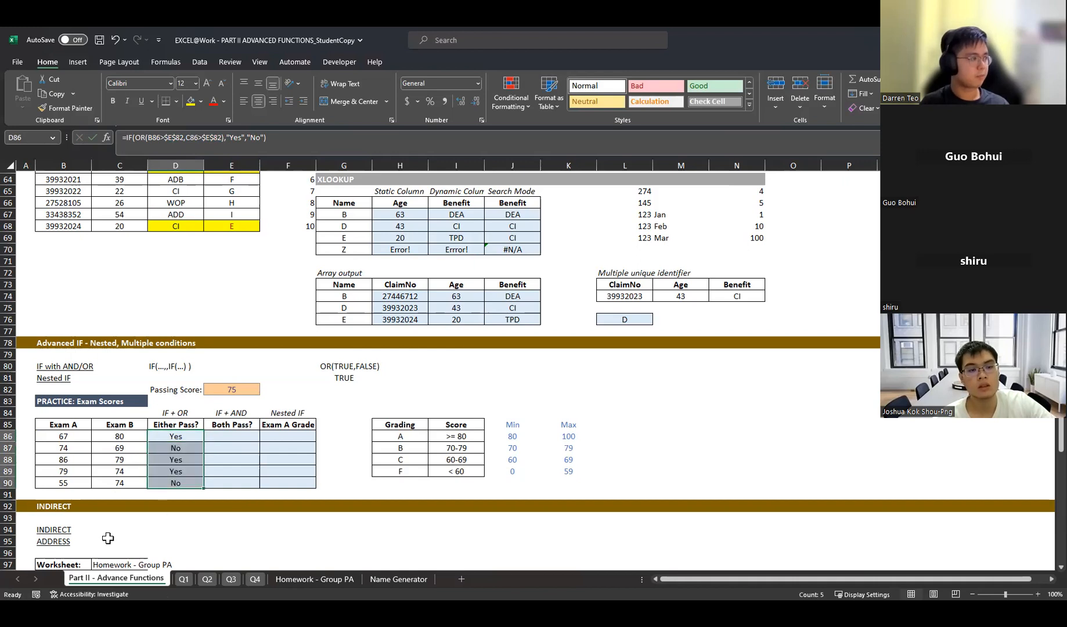
- Compare the Either Pass? results with the Exam A and Exam B scores in rows 86, 87 and 90
left_click(100, 433)
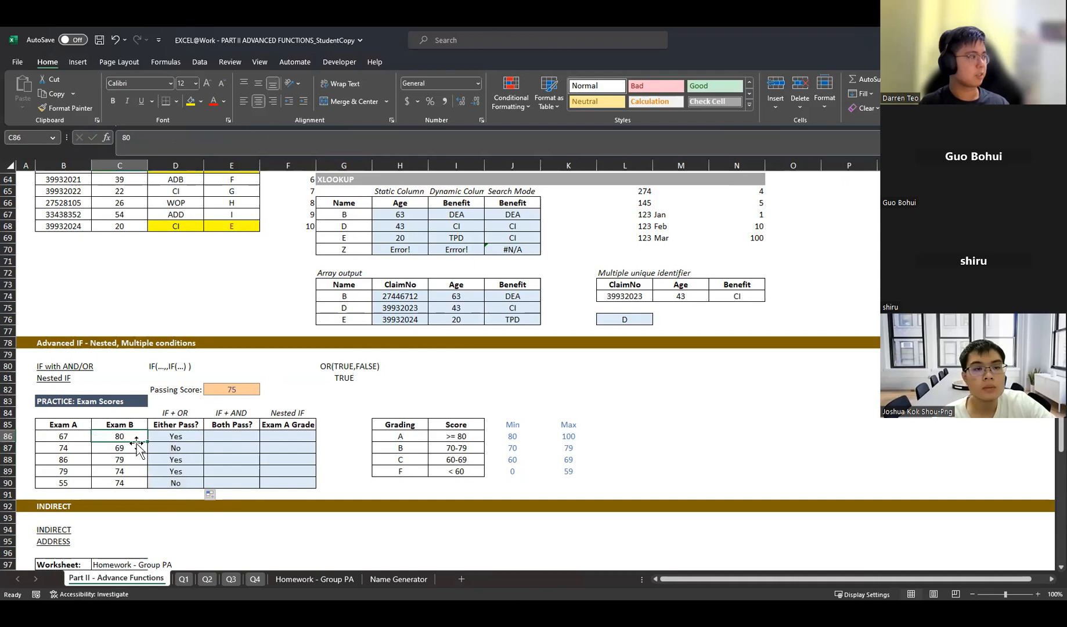
left_click(76, 450)
left_click(167, 448)
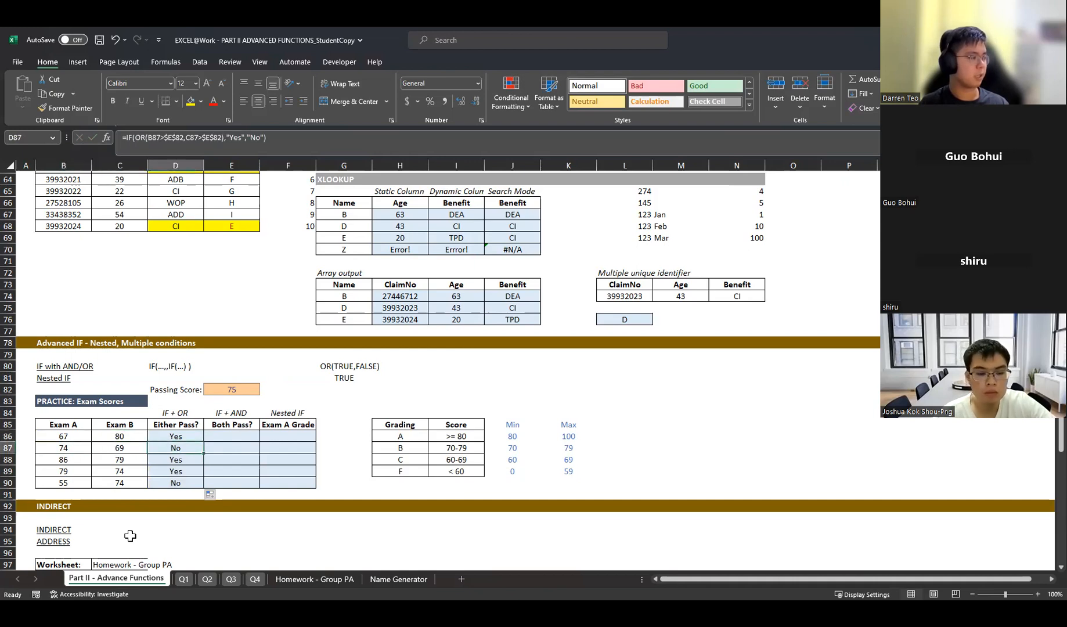
left_click_drag(78, 450, 131, 448)
left_click_drag(76, 485, 136, 477)
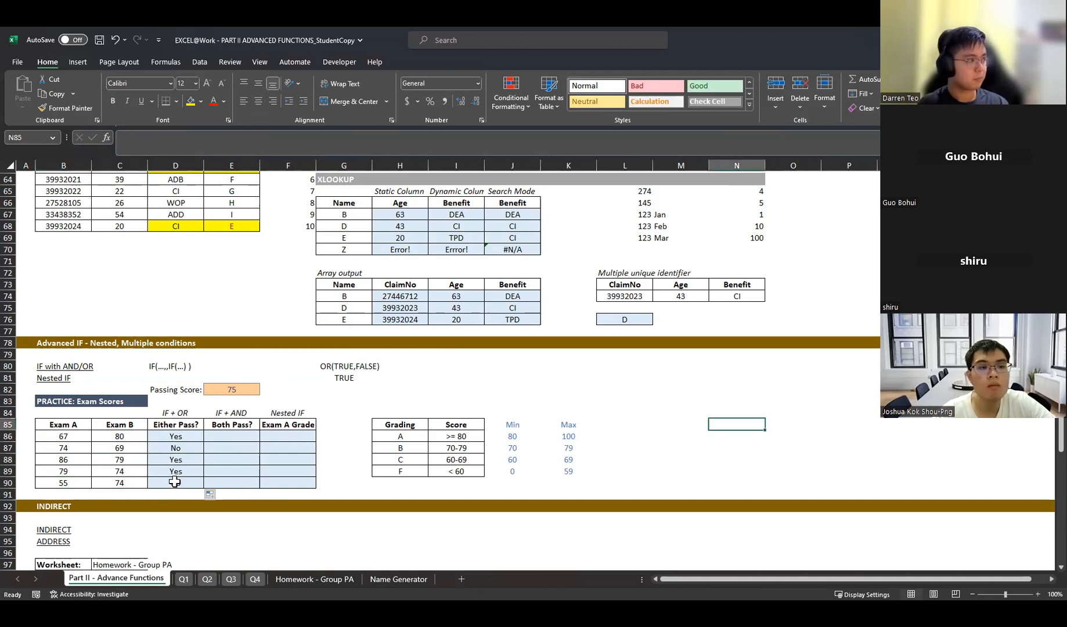
- Begin an IF formula in E86, the first cell of the Both Pass? column
left_click(228, 434)
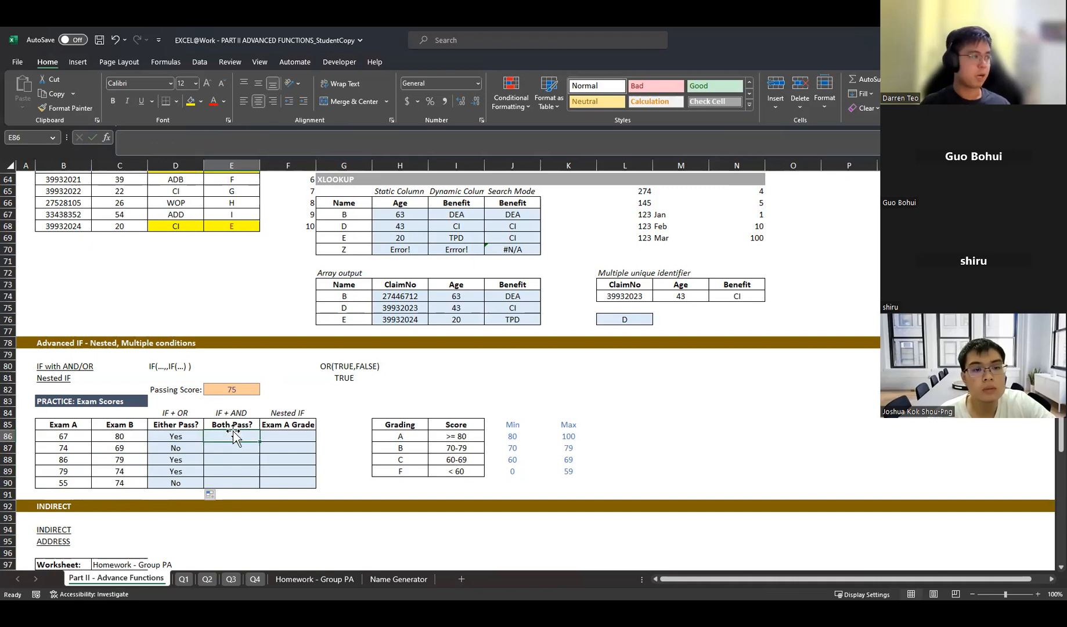
type("=")
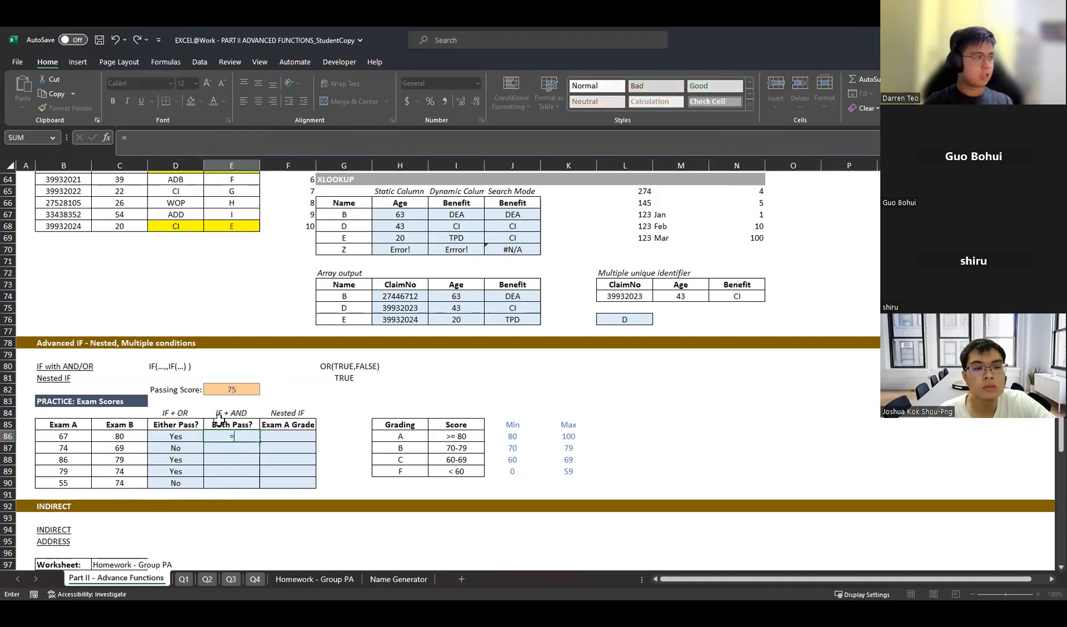
type("if(")
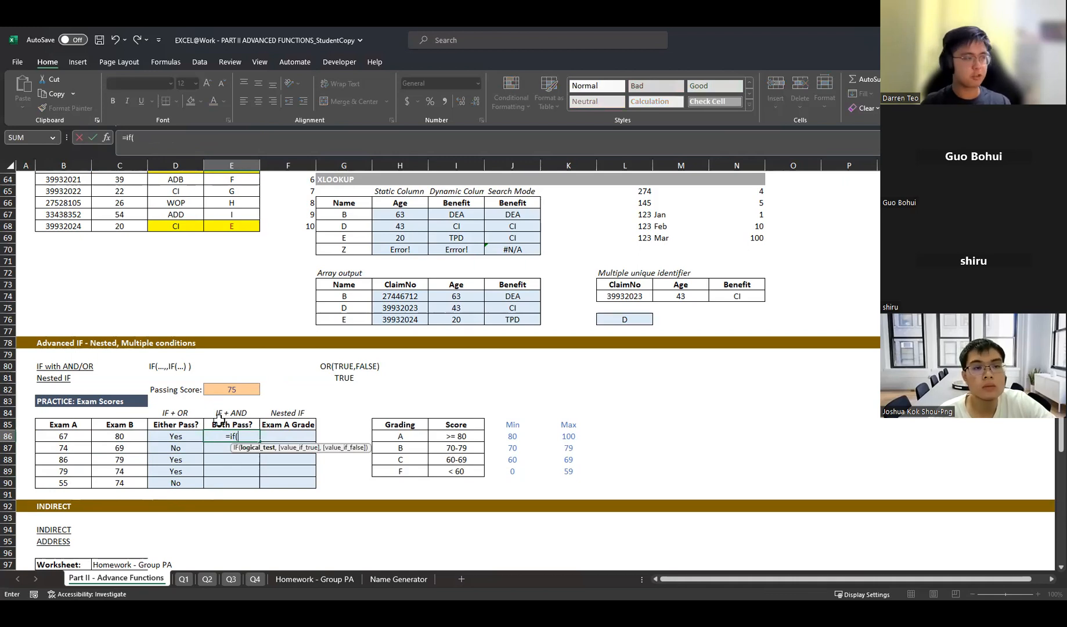
- Add the logical test AND(B86>E82,C86>E82) to the IF formula in the first Both Pass? cell, E86
type("AND(")
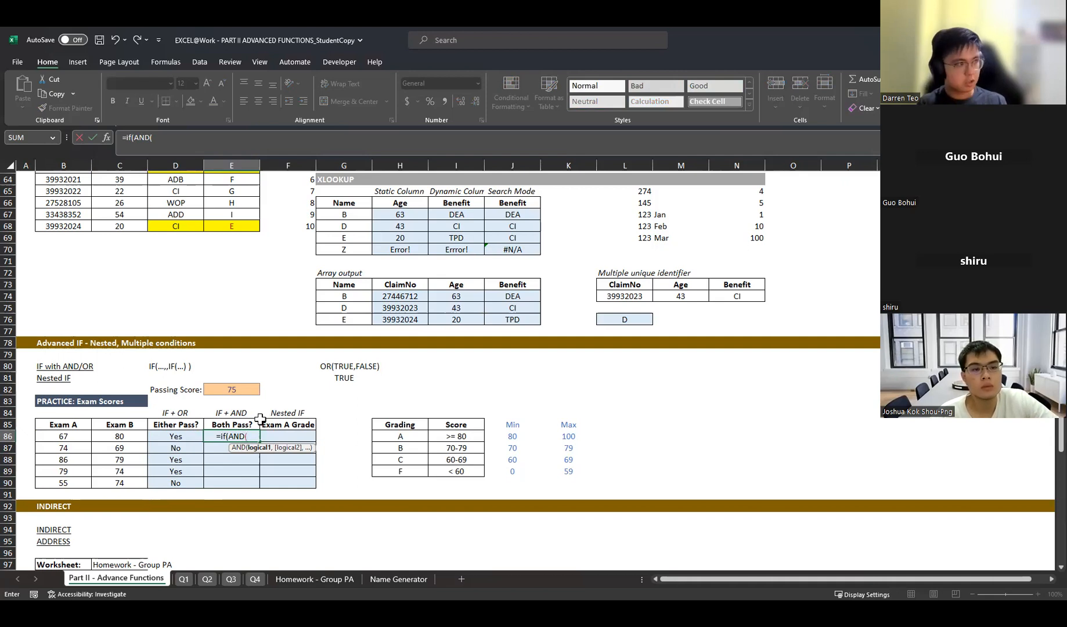
left_click(87, 435)
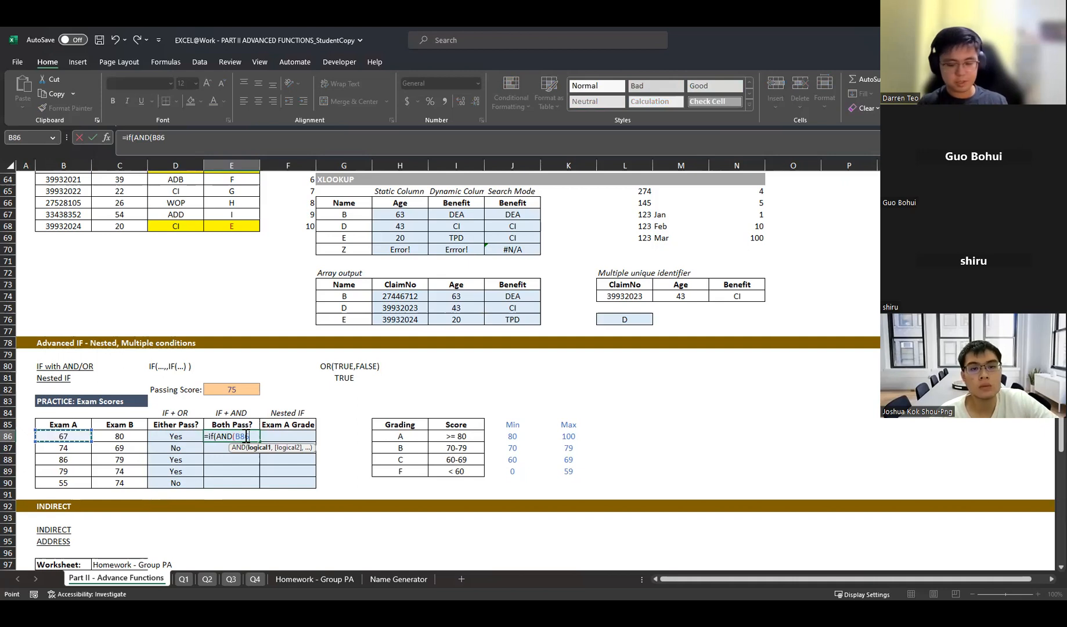
type(">")
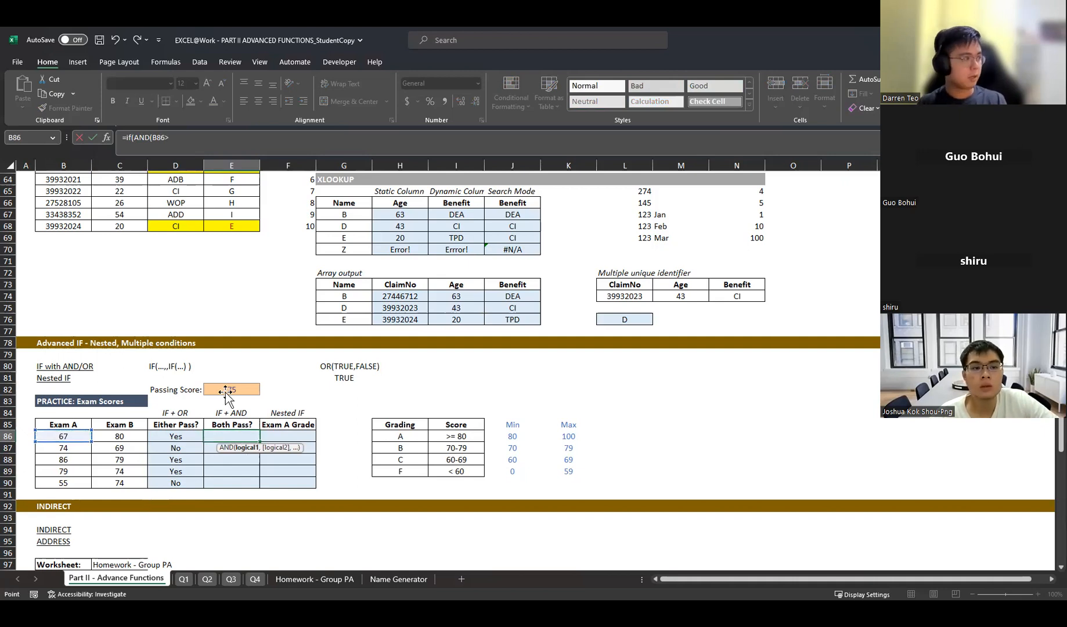
left_click(226, 394)
type(",")
left_click(129, 437)
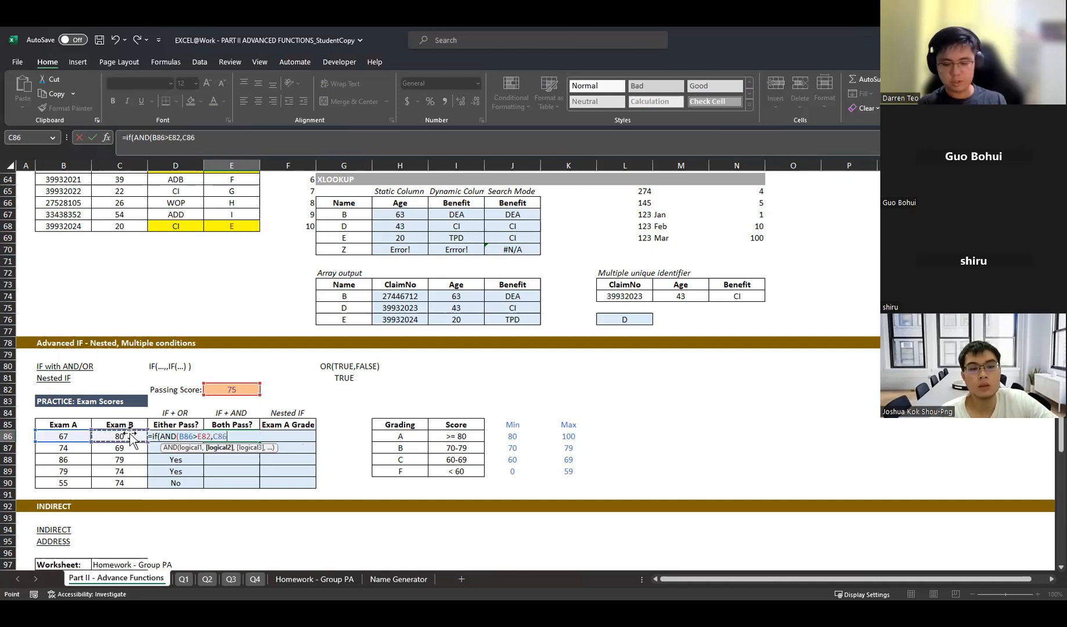
type(">")
left_click(224, 389)
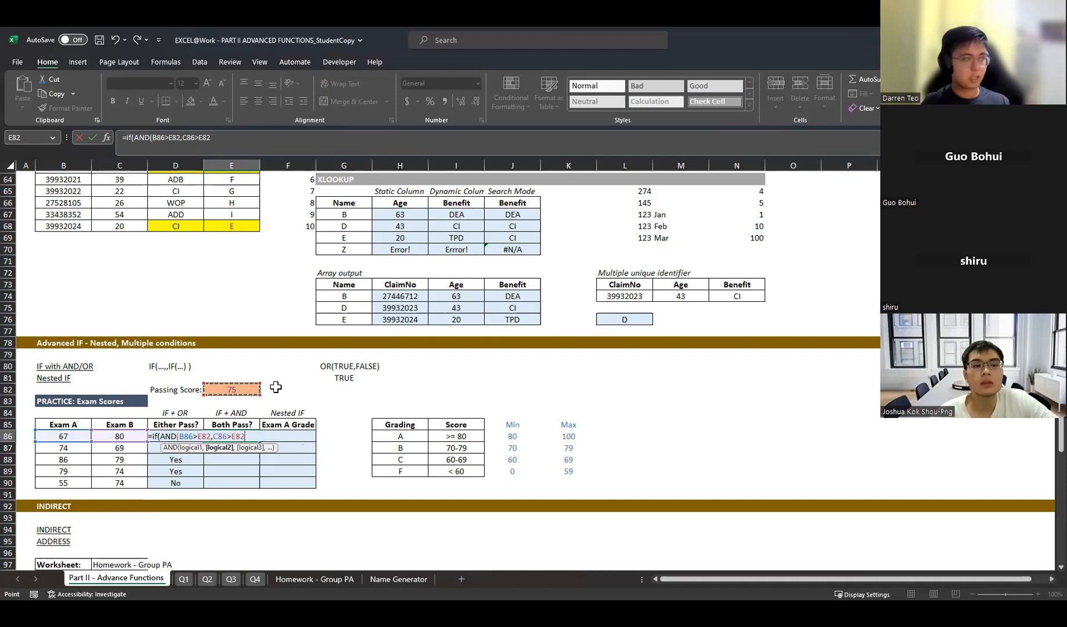
type("),")
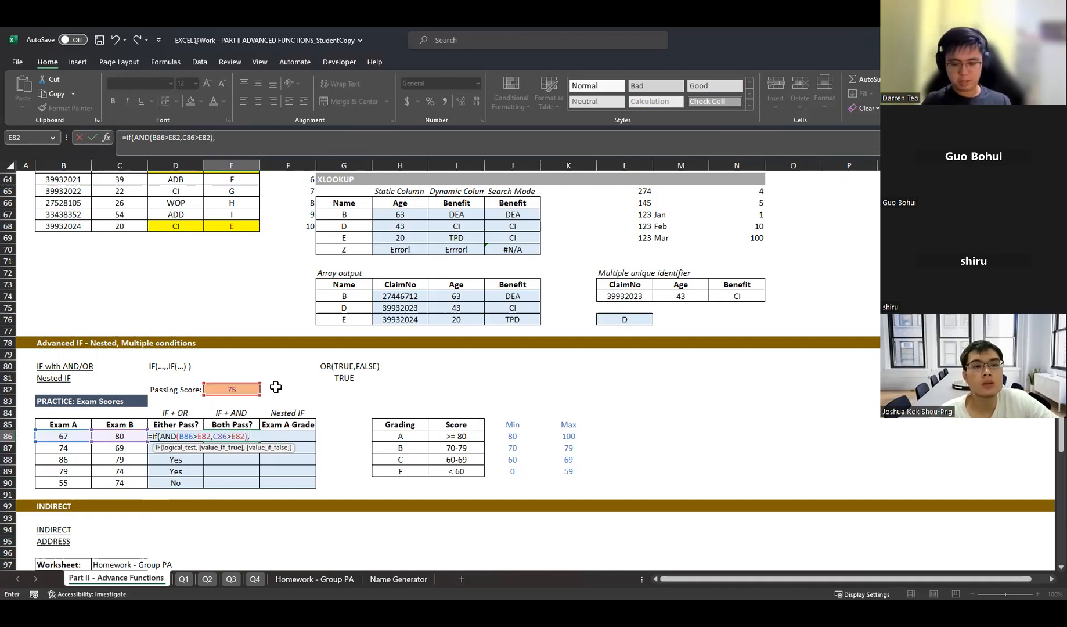
- Complete the E86 formula with "Yes" as the true result and "No" as the false result
type("\"Yes\",")
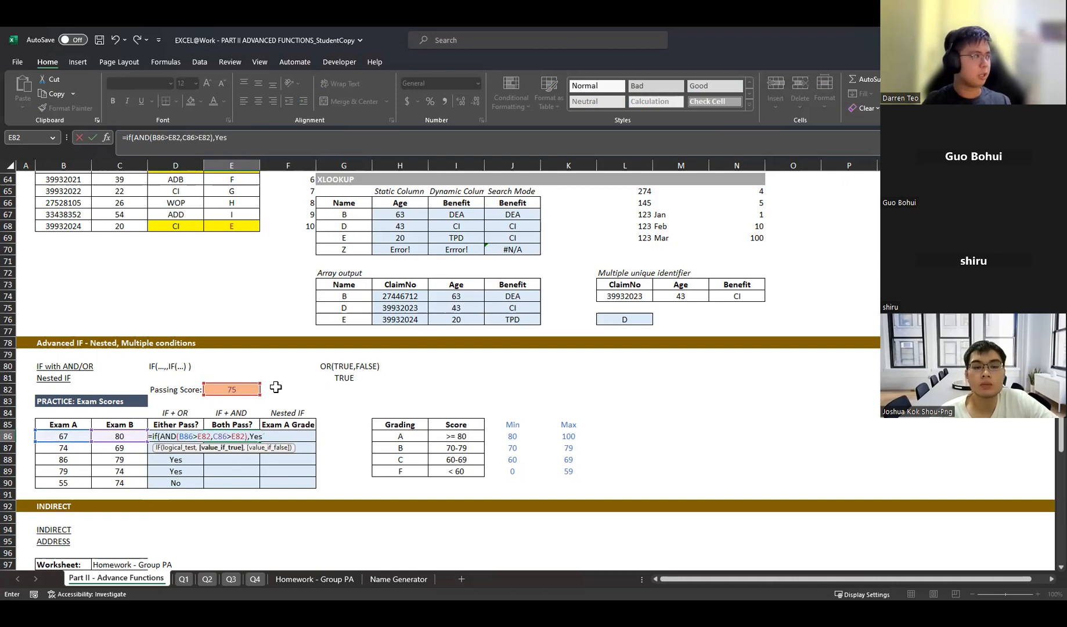
key("BackSpace")
key("BackSpace")
key("BackSpace")
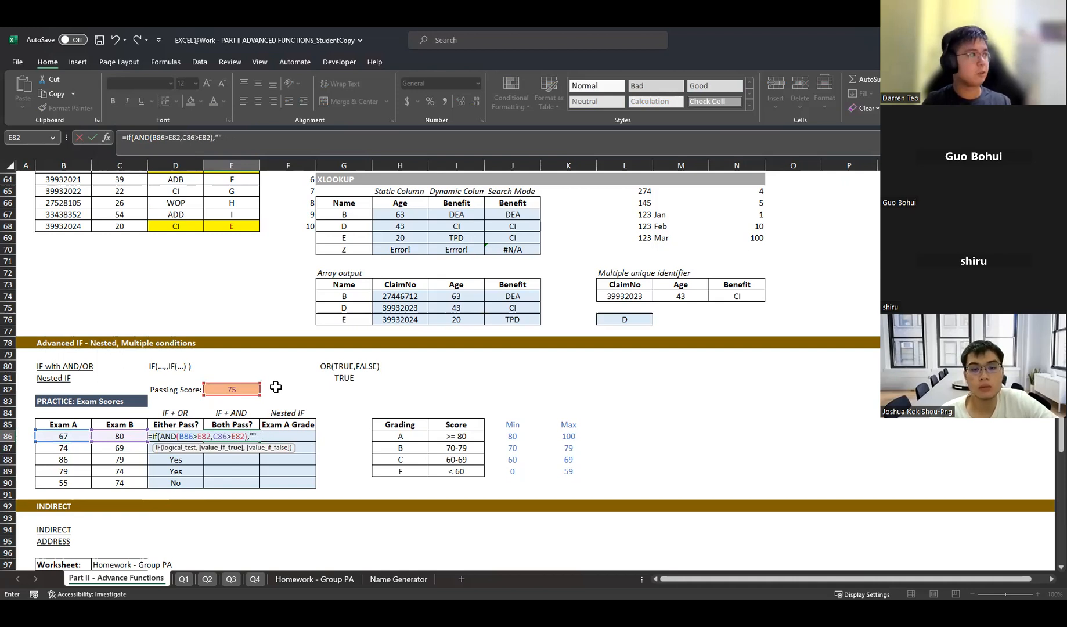
type("\"Yes")
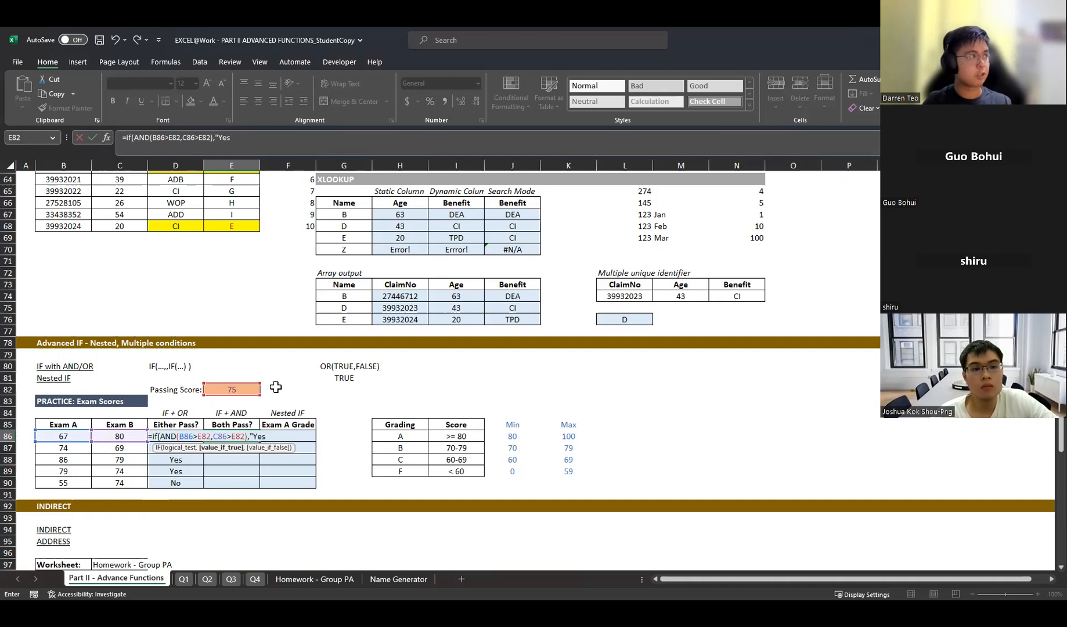
type("\",\"No")
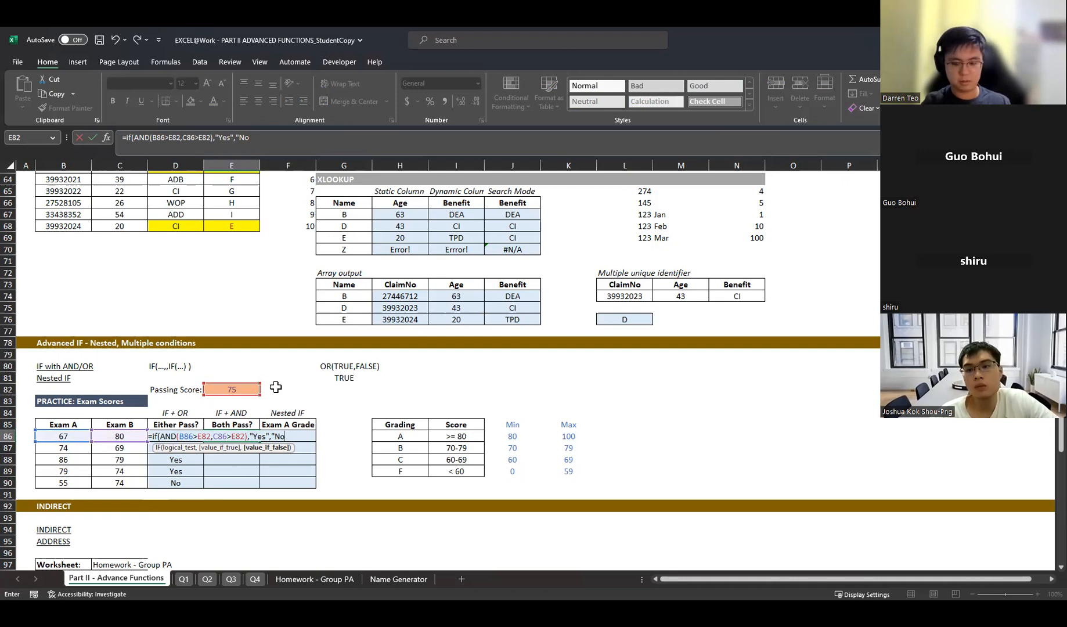
type("\"")
key("Return")
key("Up")
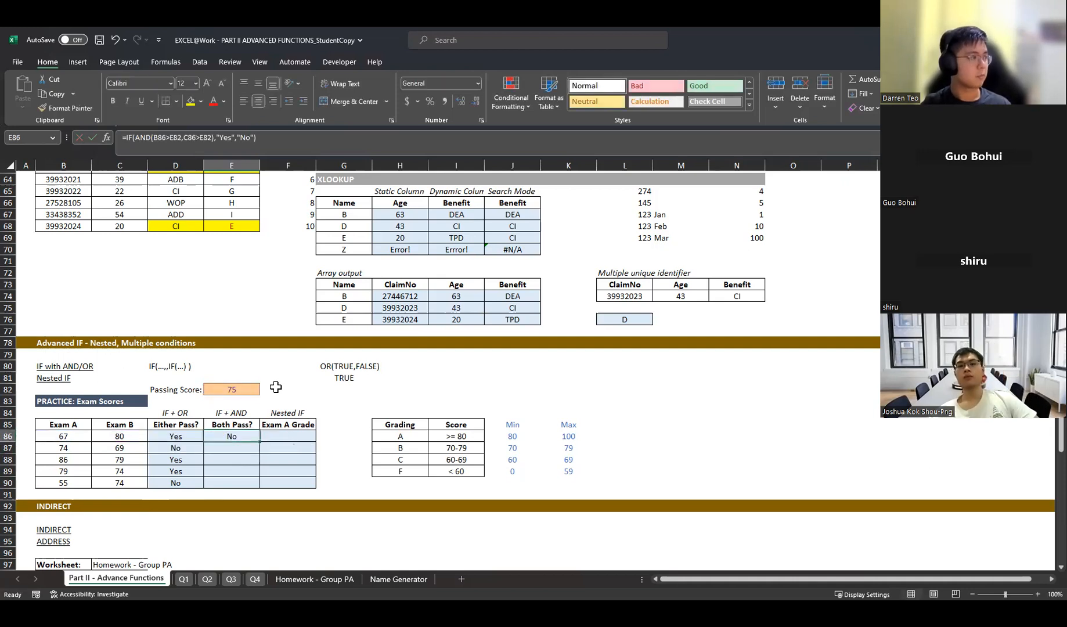
- Fill the Both Pass? formula from E86 down through E90
left_click_drag(74, 440, 100, 436)
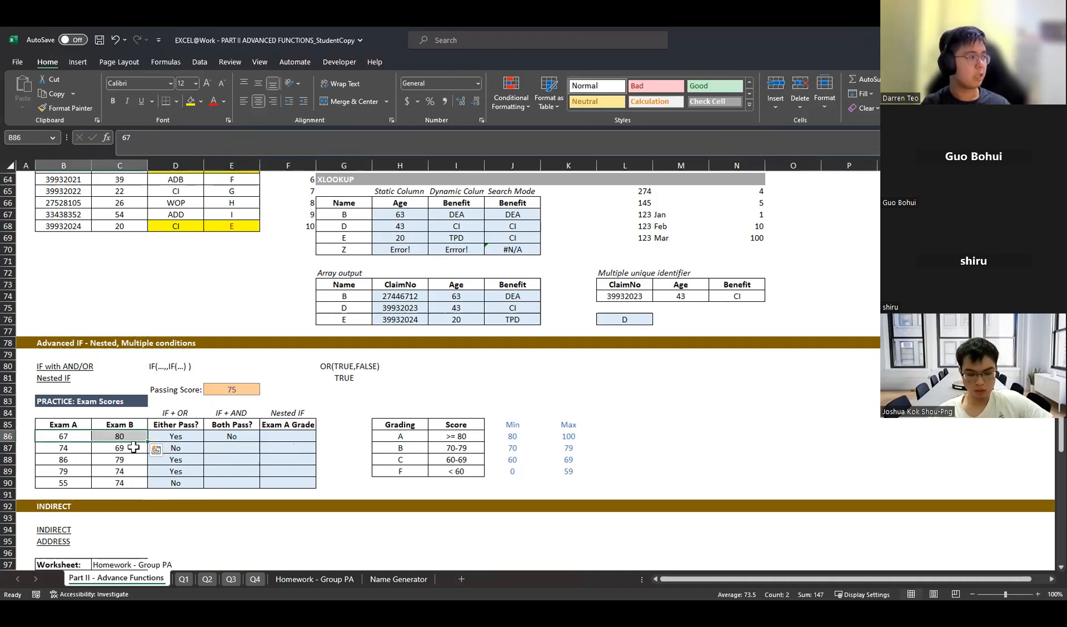
left_click(75, 436)
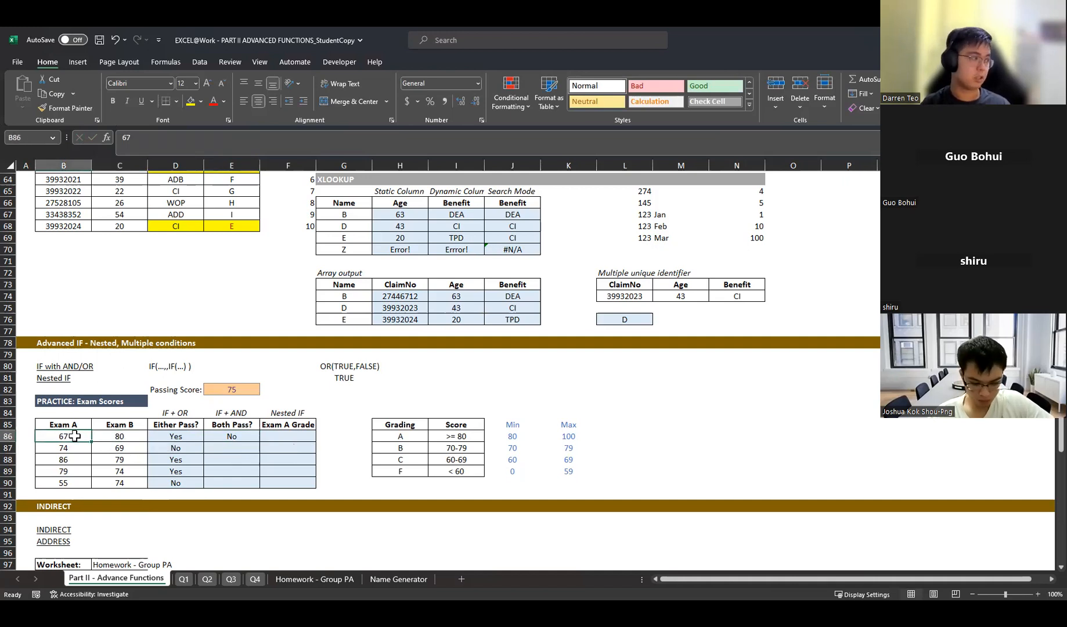
left_click(249, 436)
double_click(260, 441)
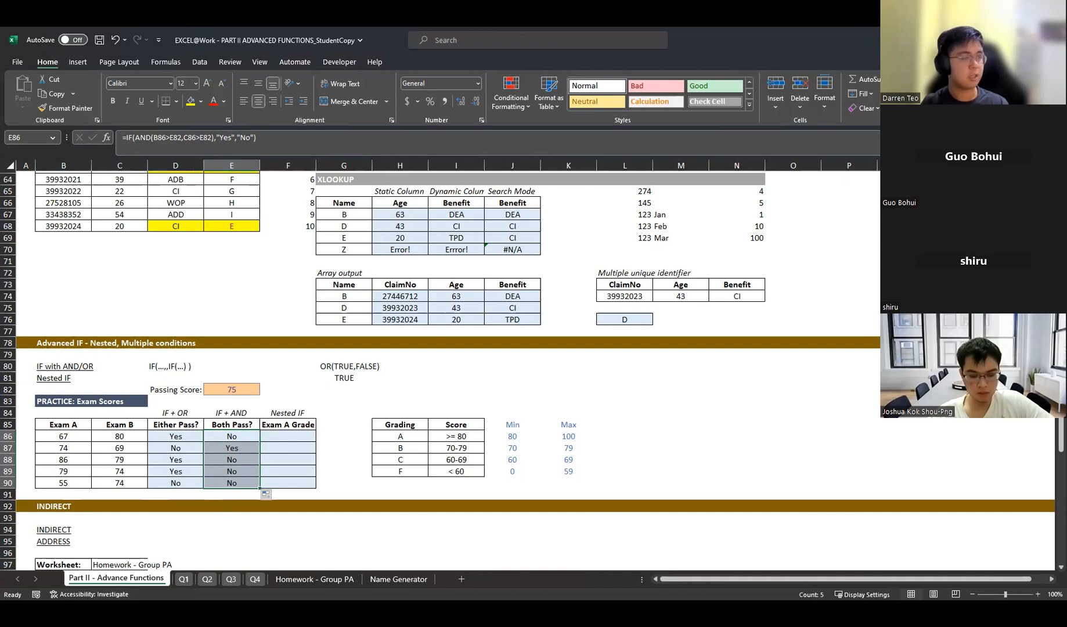
left_click(162, 411)
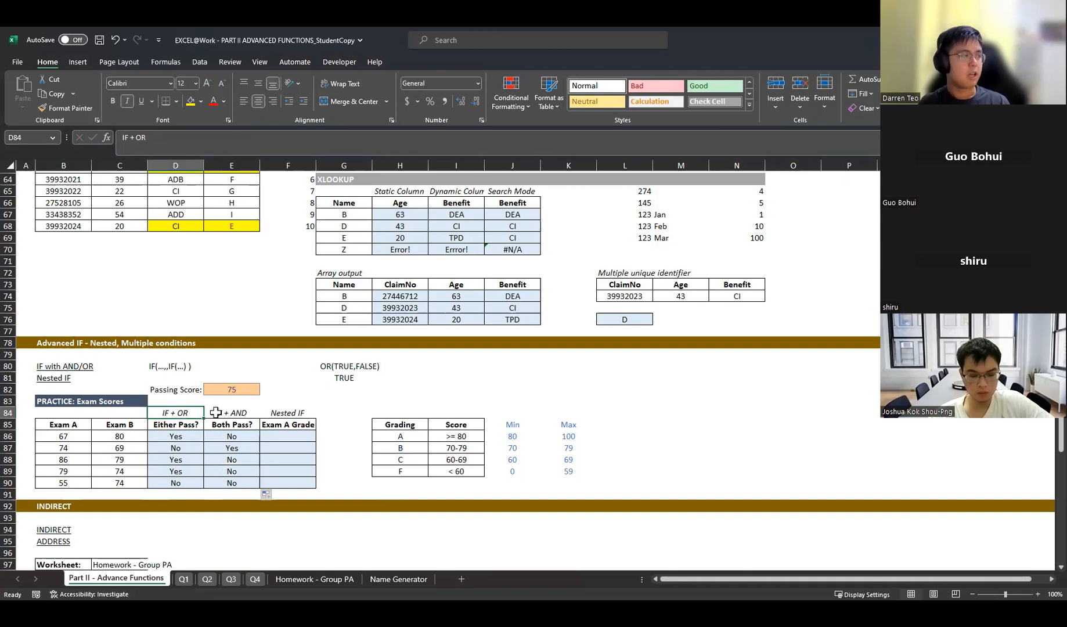
left_click(291, 411)
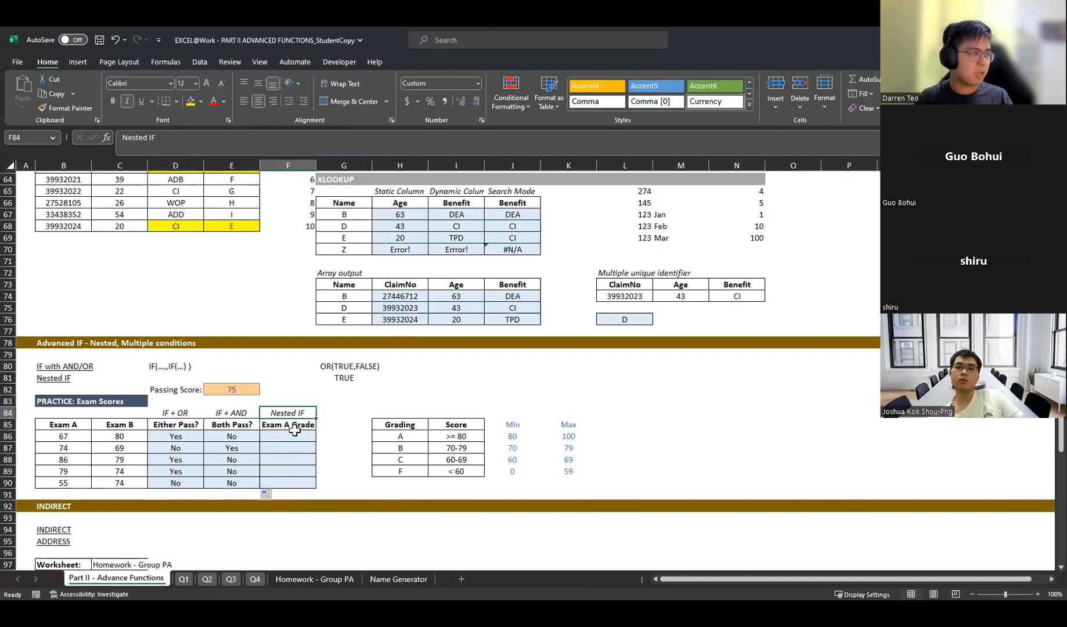
left_click_drag(62, 435, 53, 484)
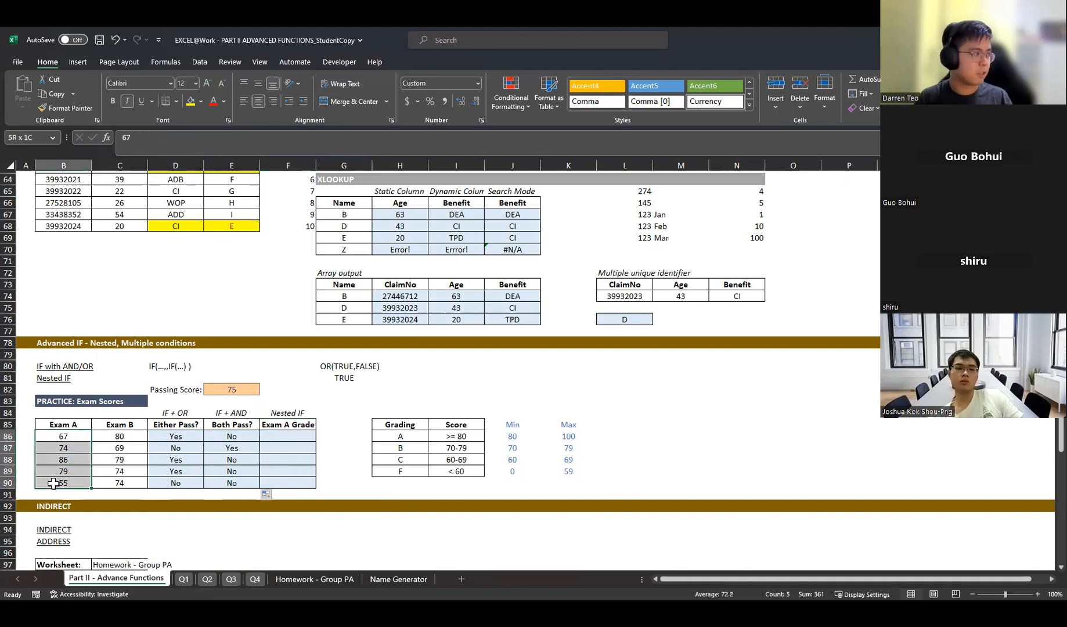
left_click(302, 435)
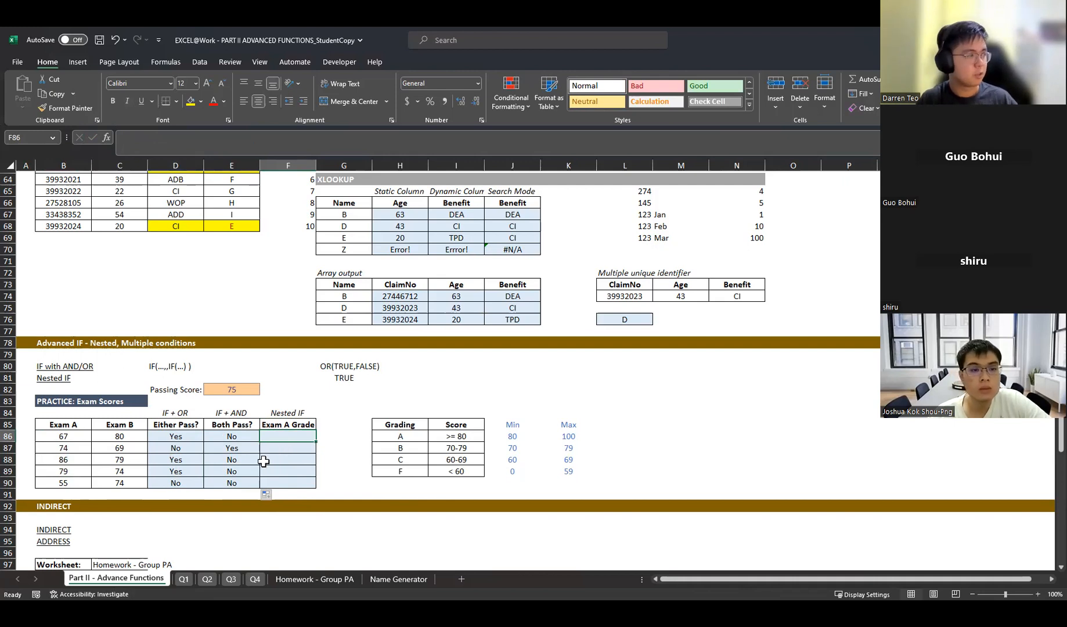
type("=")
key("Escape")
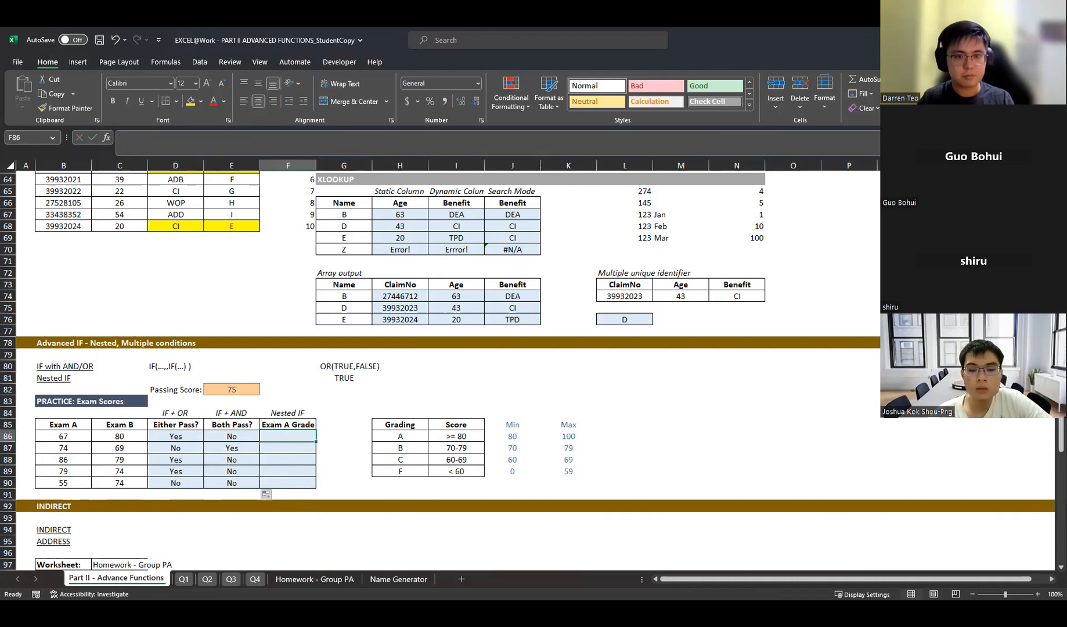
key("alt+Tab")
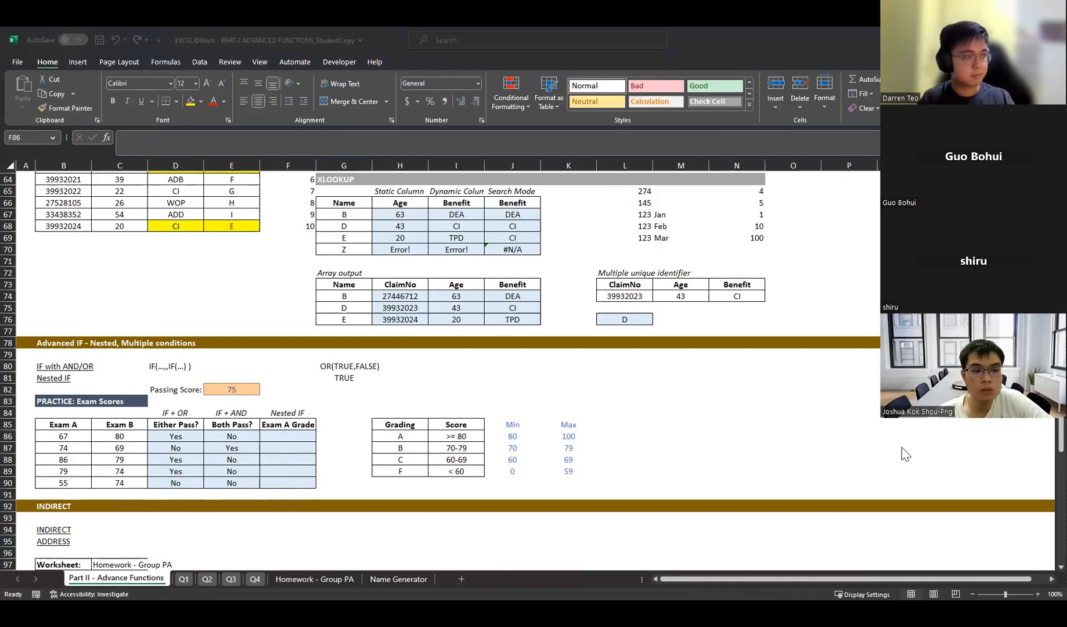
left_click(283, 438)
type("=")
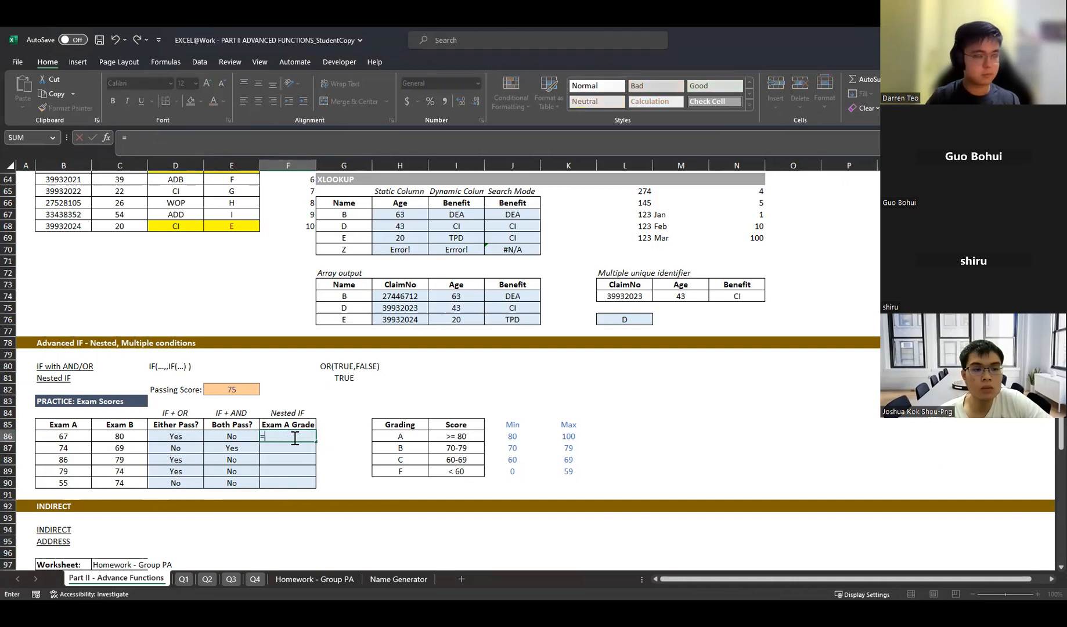
type("if(")
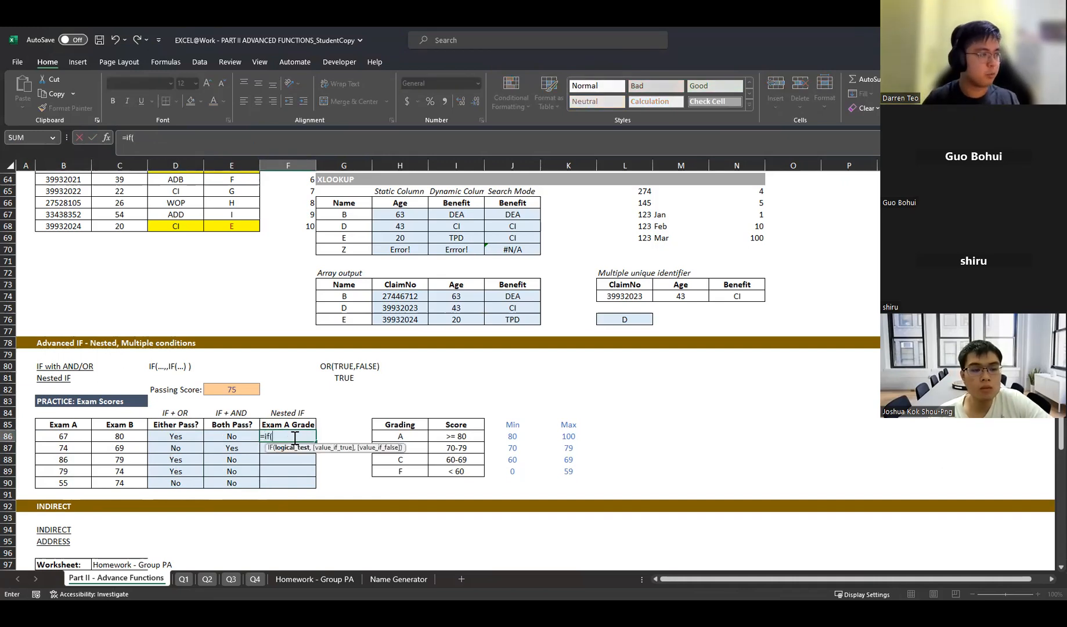
key("Escape")
- Examine the grading table and its Min and Max score limits alongside the Exam A scores and grade cells
left_click_drag(395, 426, 442, 471)
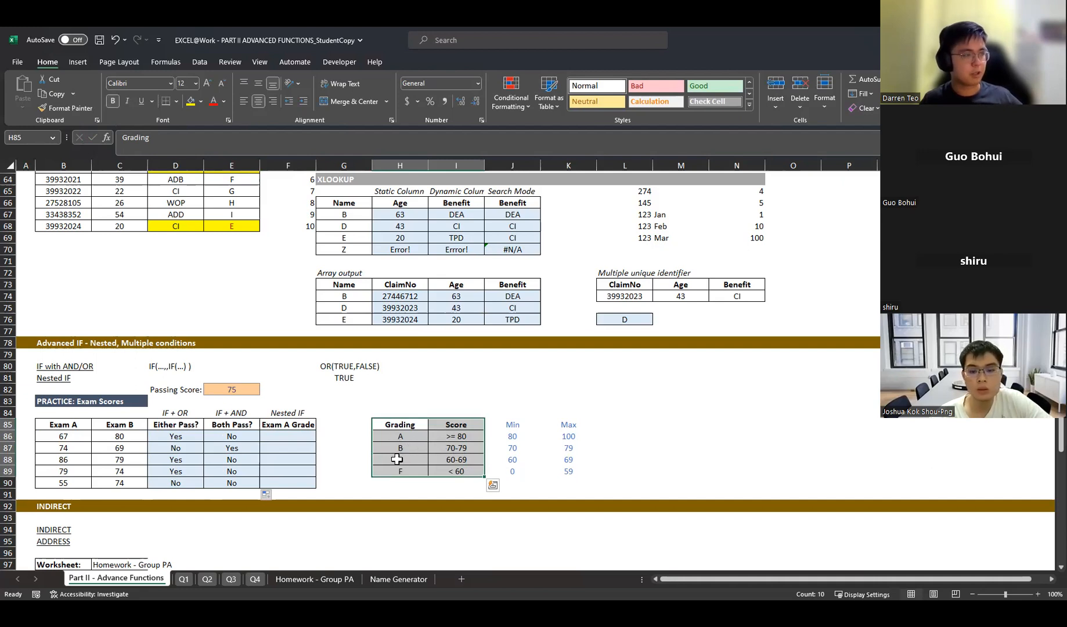
left_click(291, 447)
left_click_drag(293, 437, 294, 482)
left_click_drag(77, 436, 74, 479)
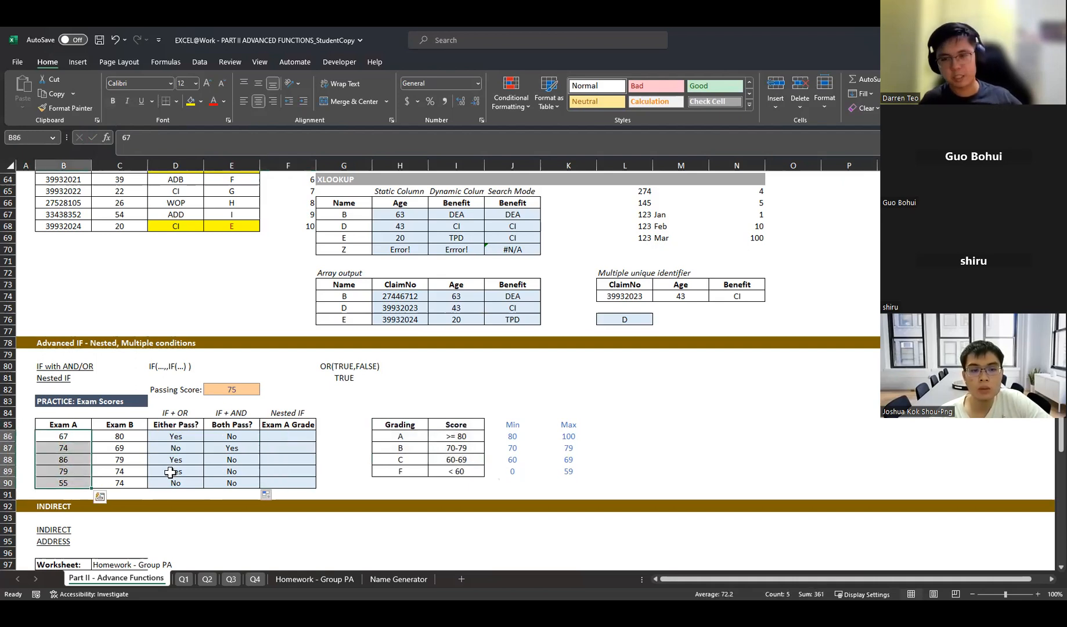
left_click(305, 439)
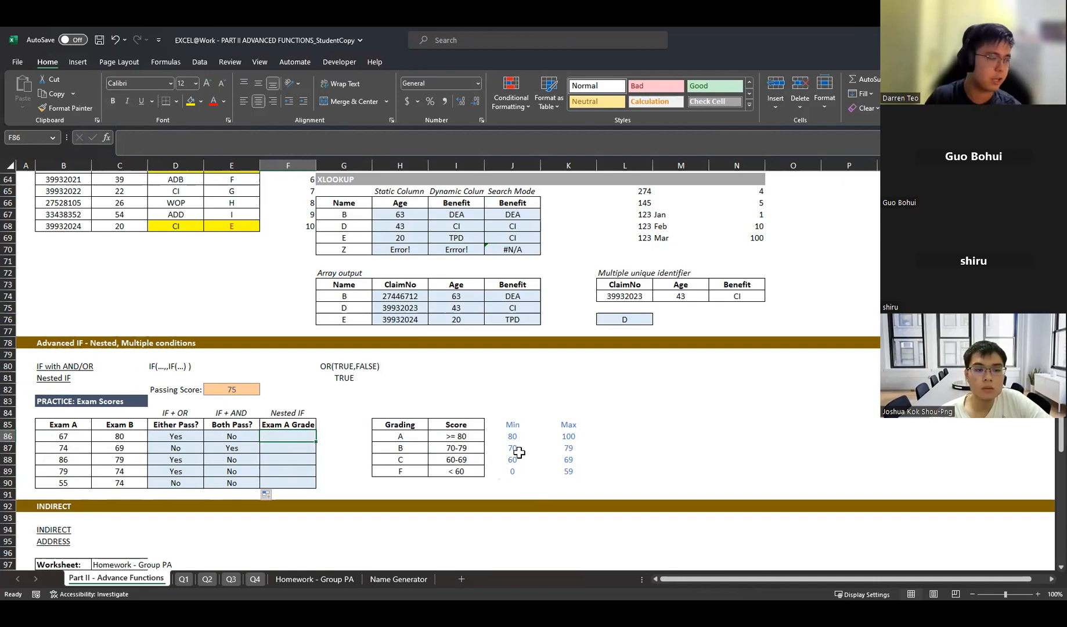
left_click_drag(407, 436, 543, 432)
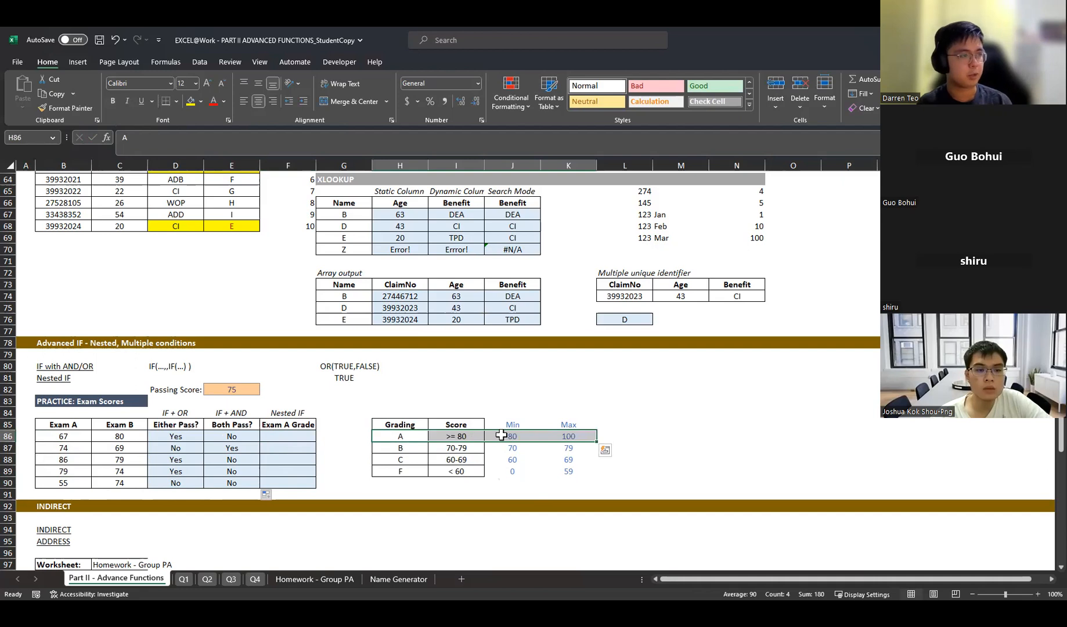
left_click(514, 436)
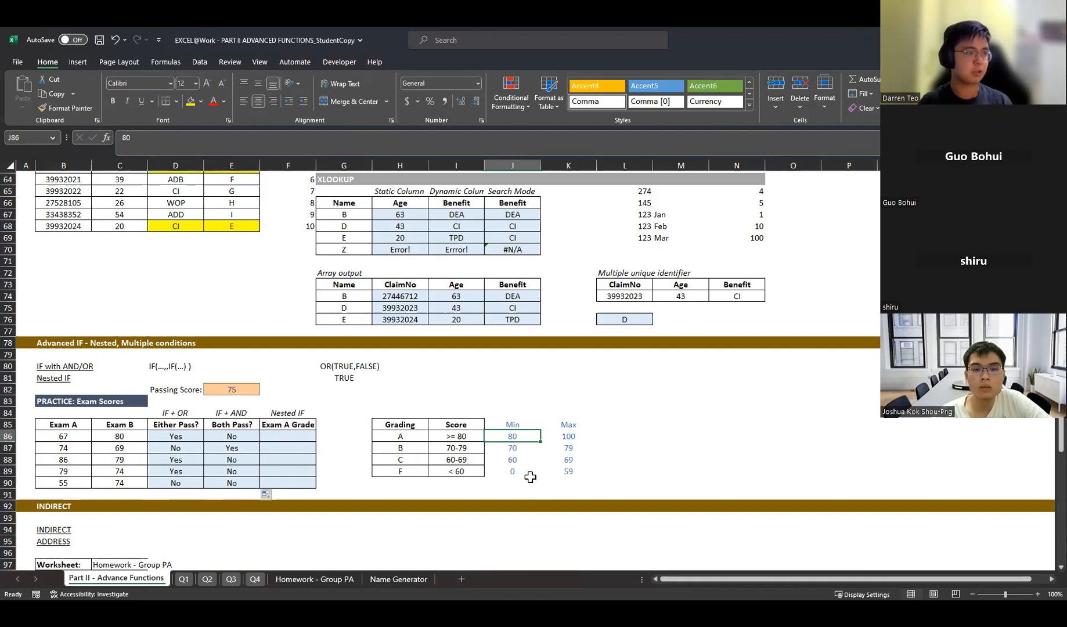
left_click_drag(514, 424, 569, 472)
- Start an IF formula in the first Exam A Grade cell, F86, with the logical test B86>J86
left_click(309, 437)
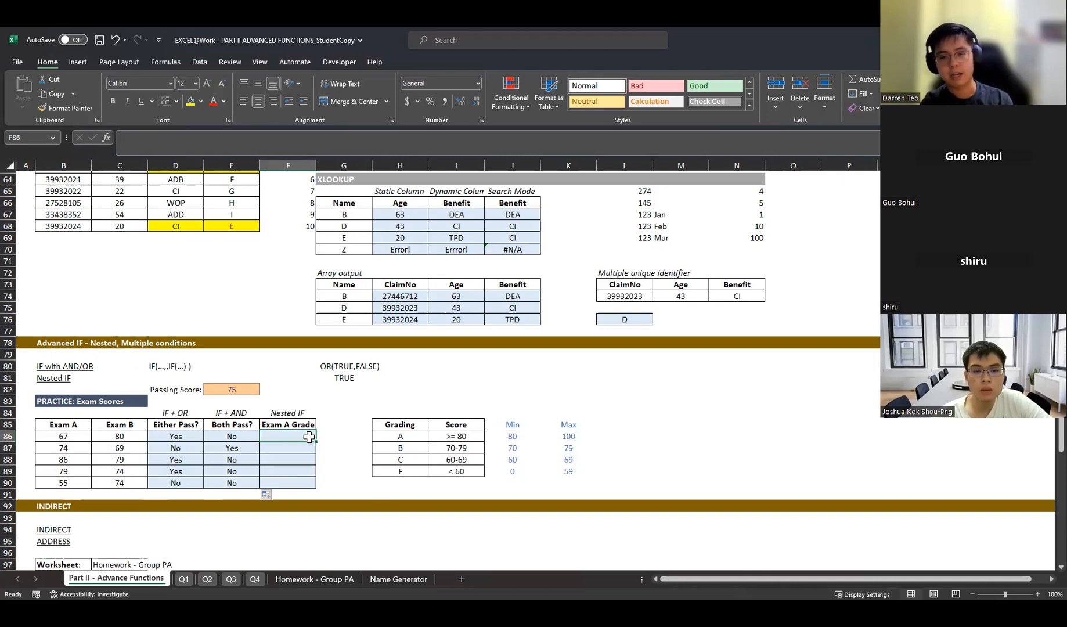
type("=")
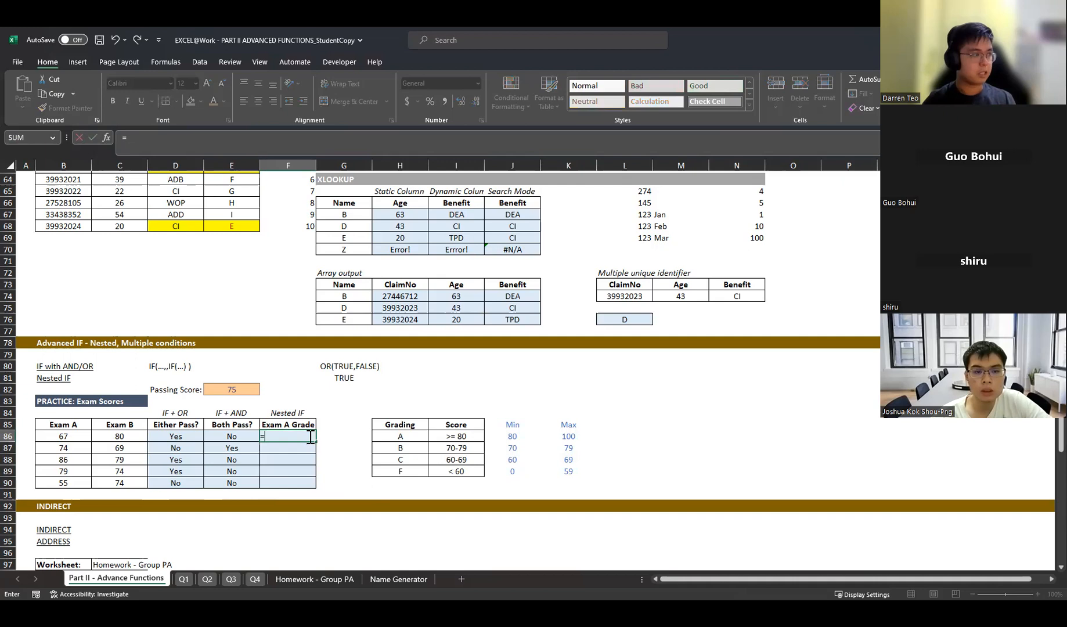
type("IF(")
key("Left")
key("Left")
key("Left")
key("Left")
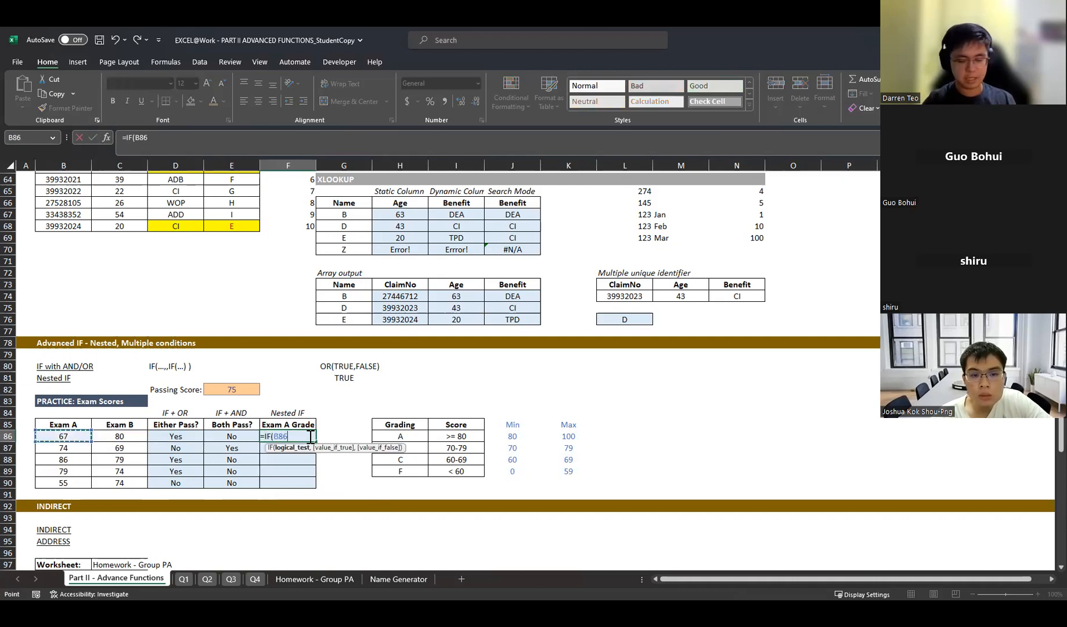
type(">")
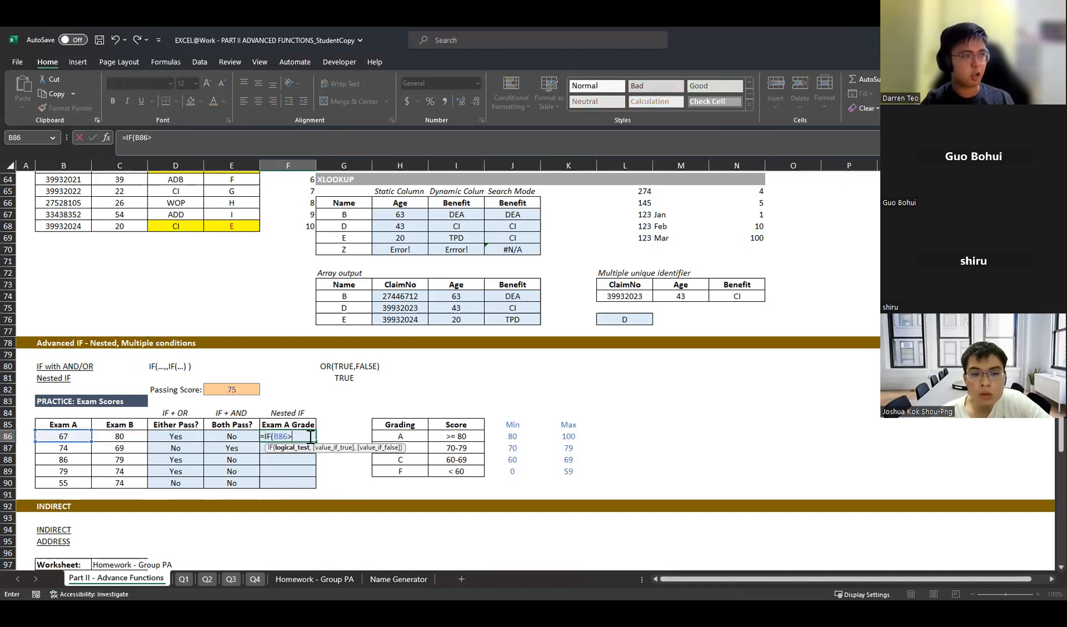
left_click(514, 437)
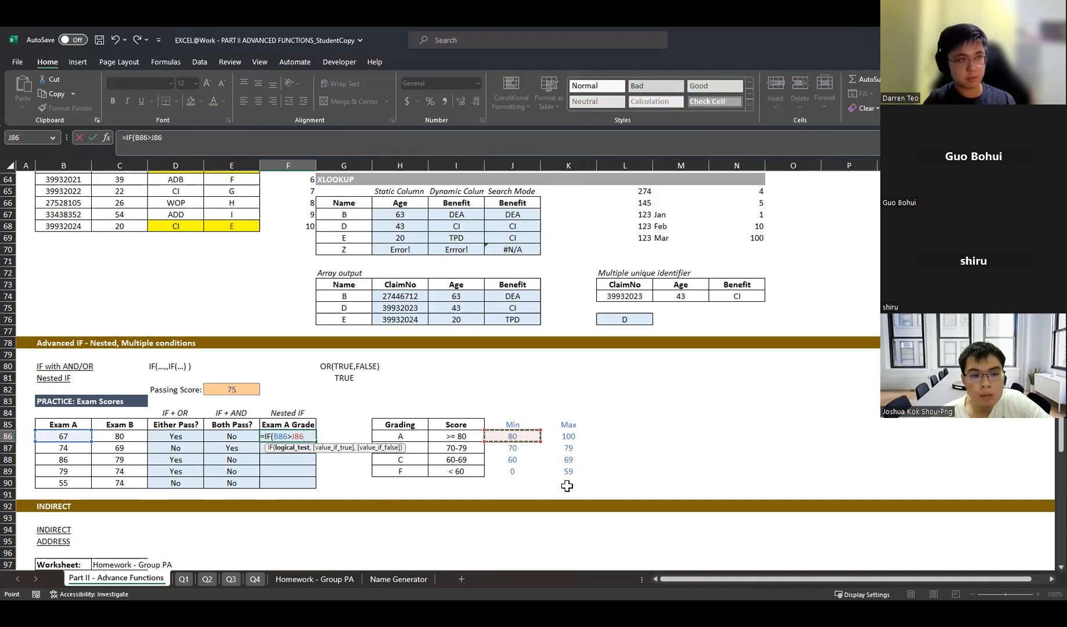
- Give the F86 formula "A" as the result when its first logical test is true
type(",")
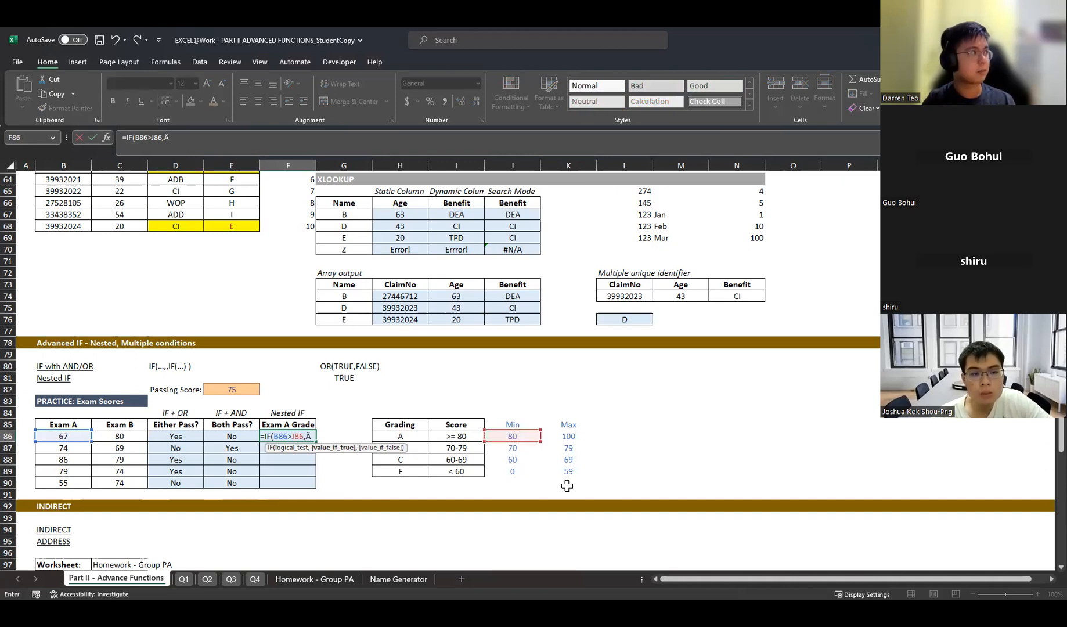
type("\"a")
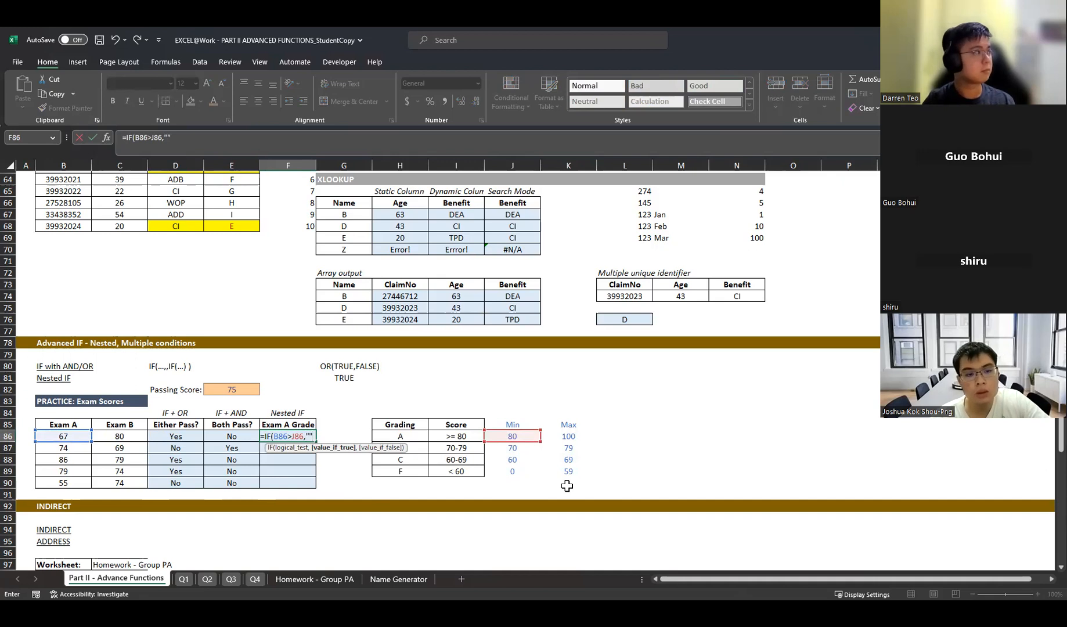
key("BackSpace")
type("Ä")
key("BackSpace")
type("A")
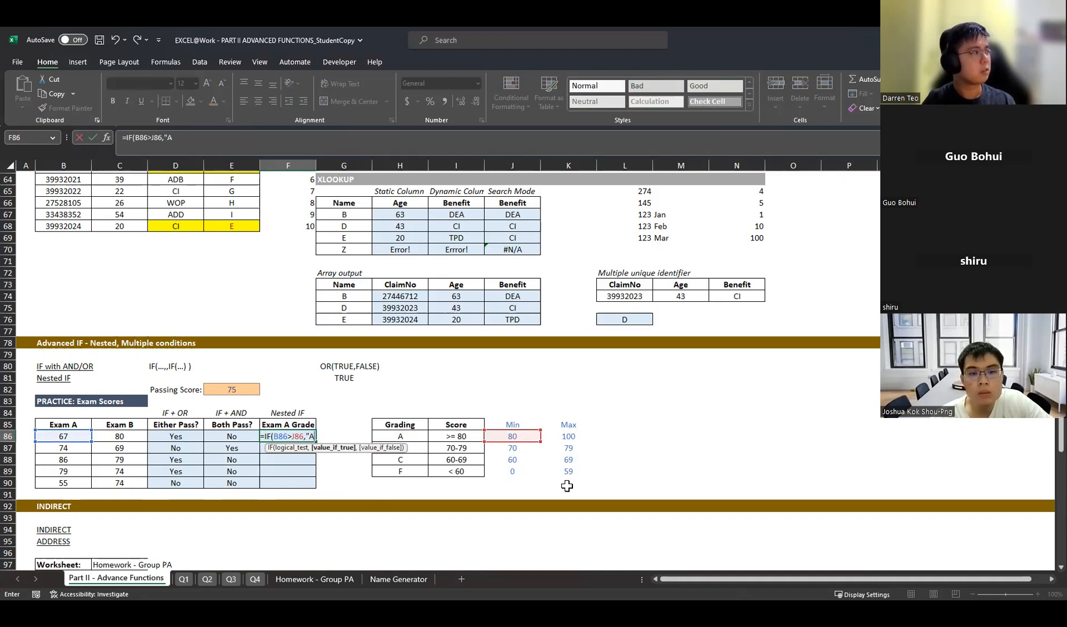
type("\",")
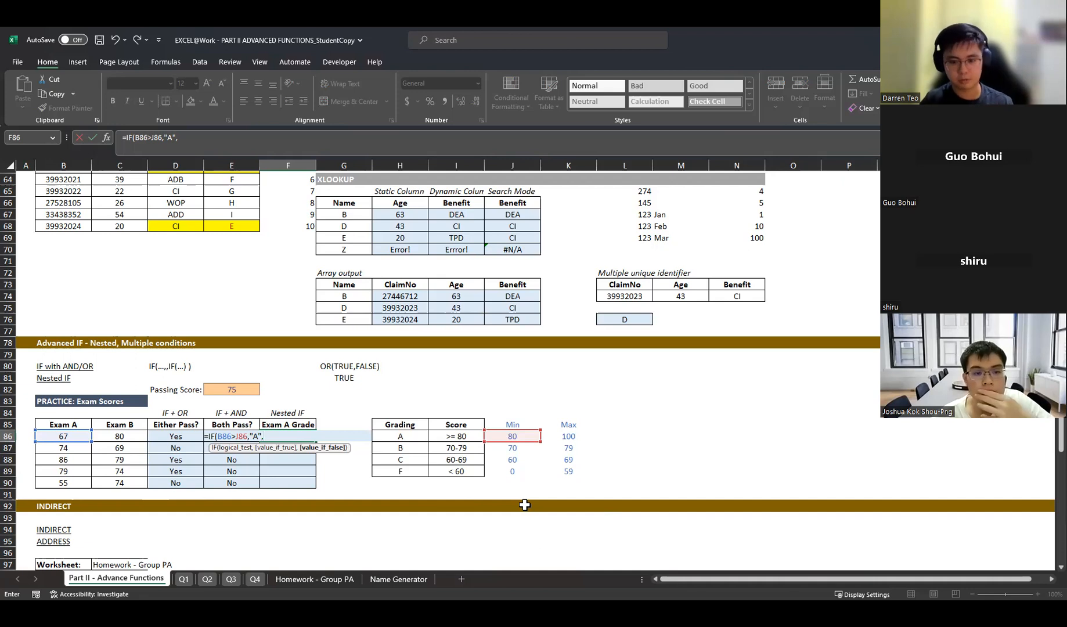
- Nest a second IF as the false result, testing B86>J87 and returning "B" when true
type("IF")
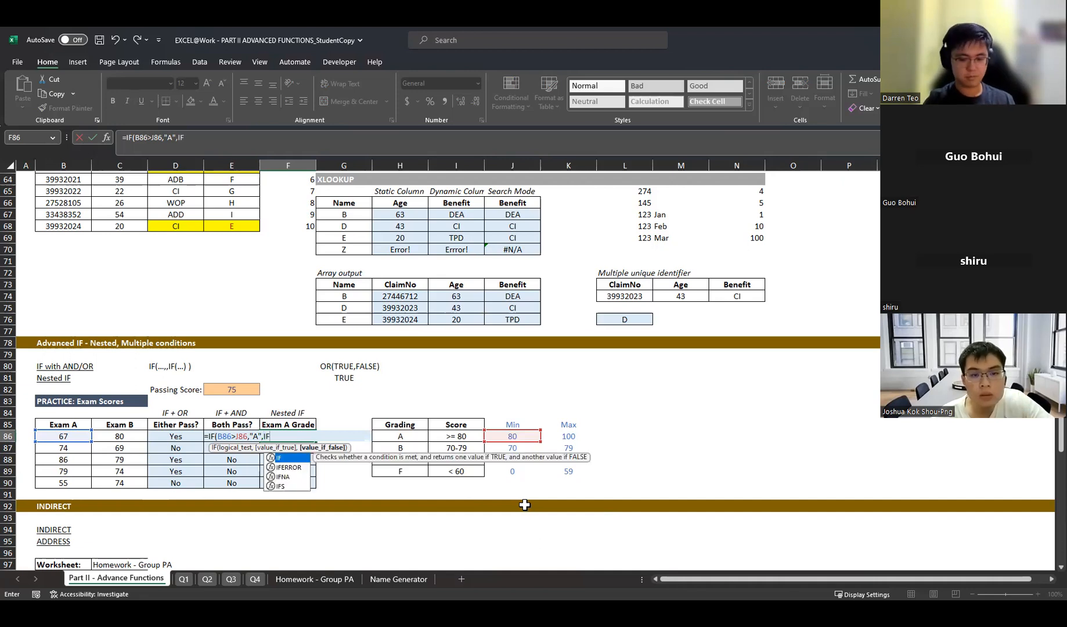
type("(")
left_click(72, 437)
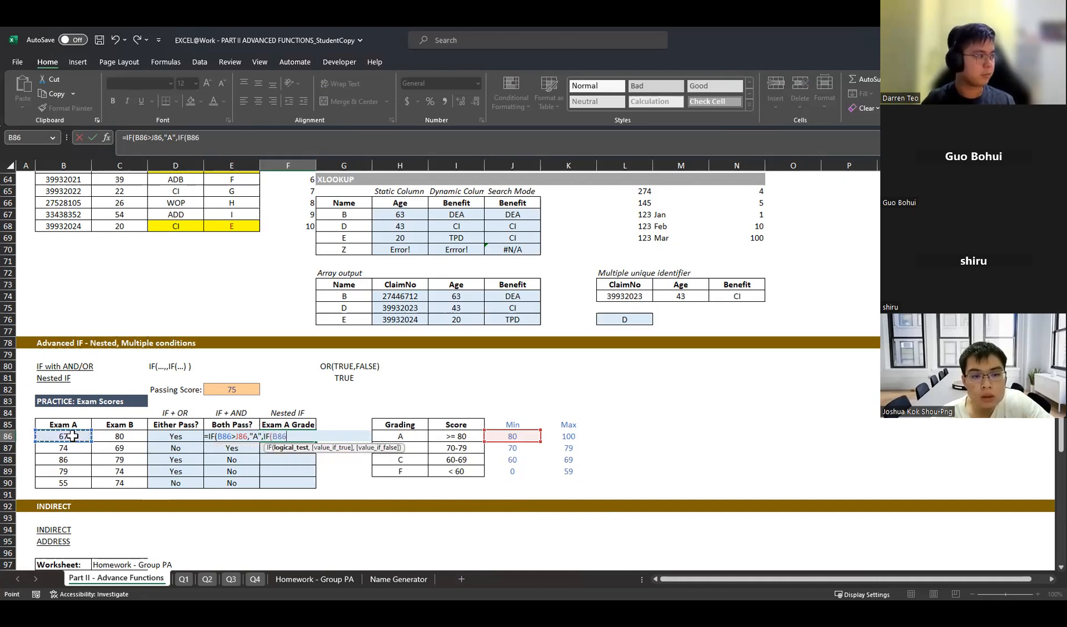
type(">")
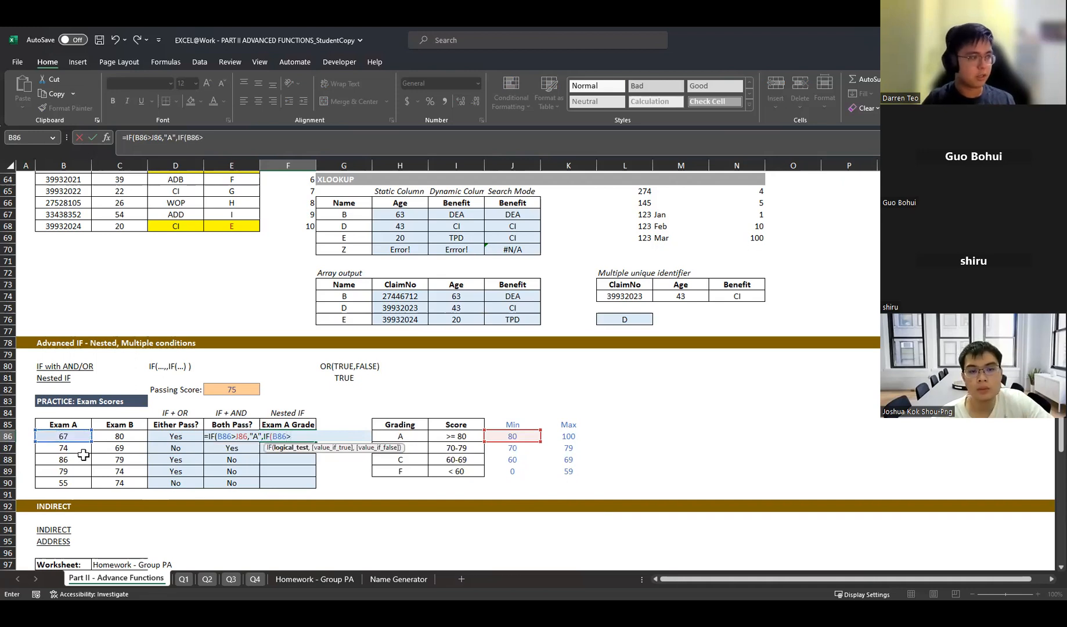
left_click(503, 448)
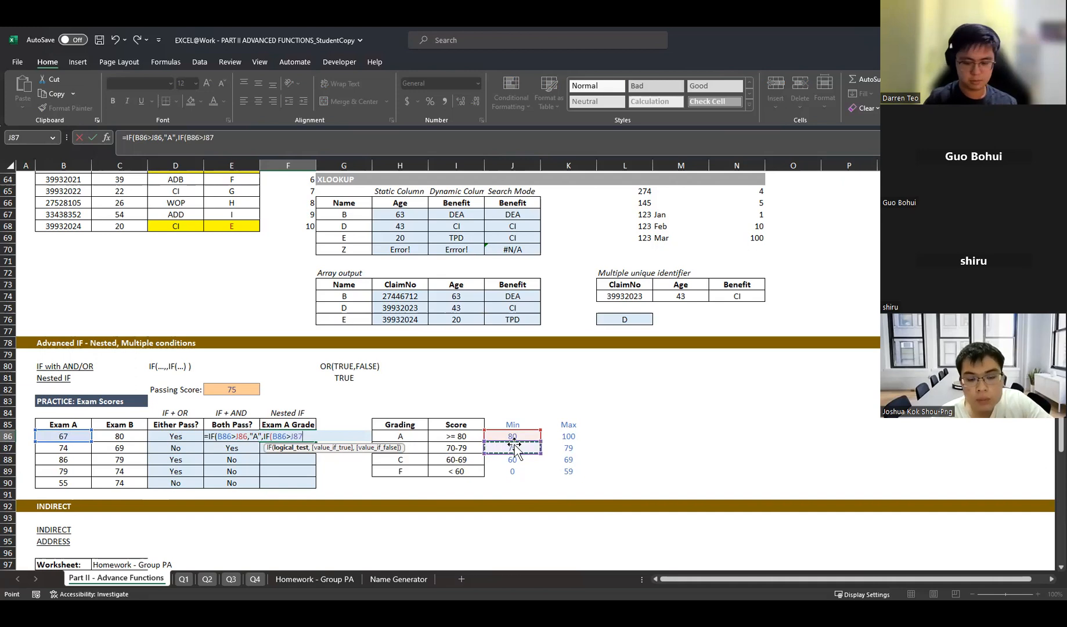
type(",\"B")
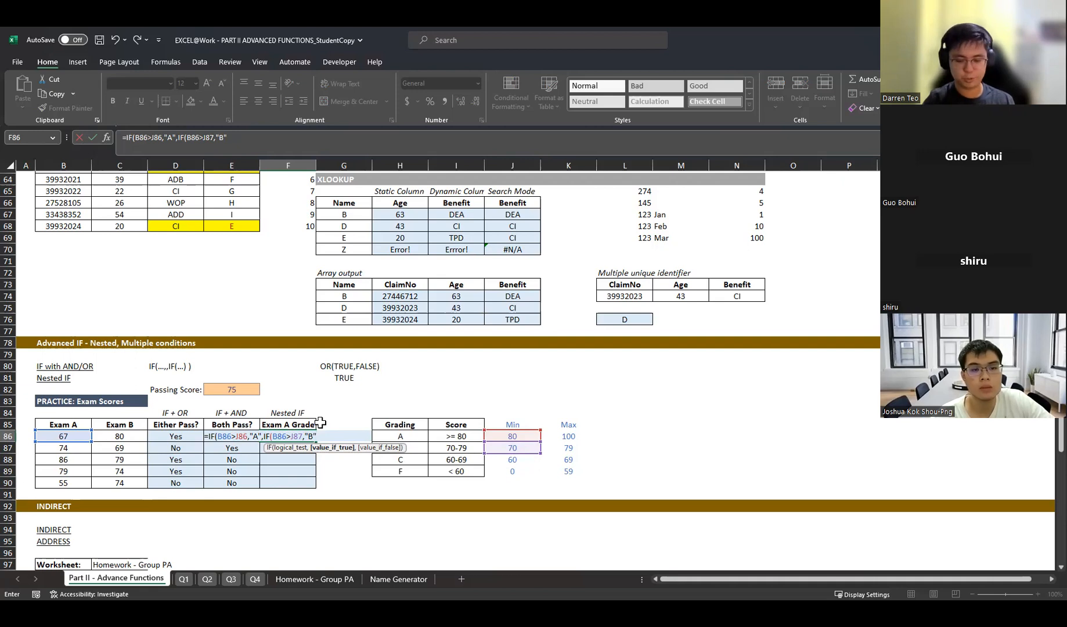
type(",")
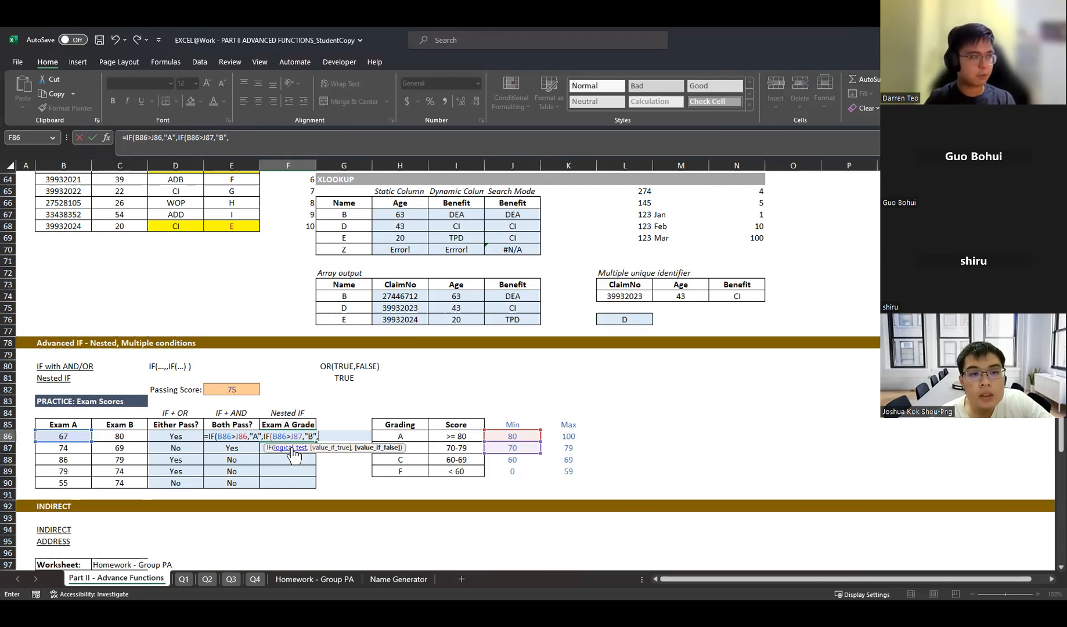
- Nest a third IF in the F86 formula, testing B86>J88 and returning "C" when true
type("if")
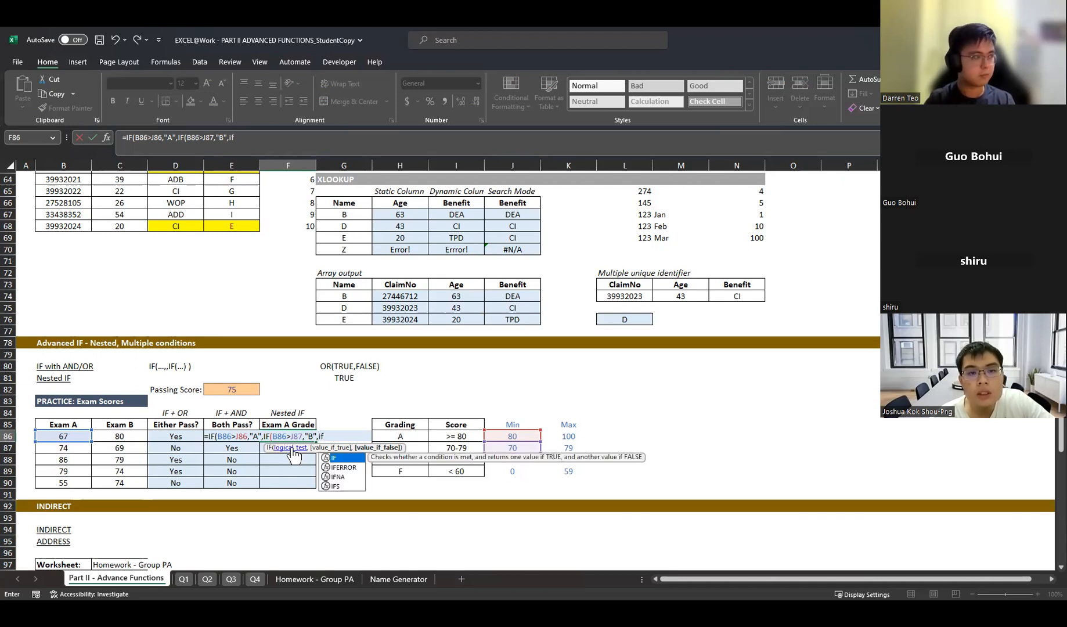
type("(")
left_click(70, 435)
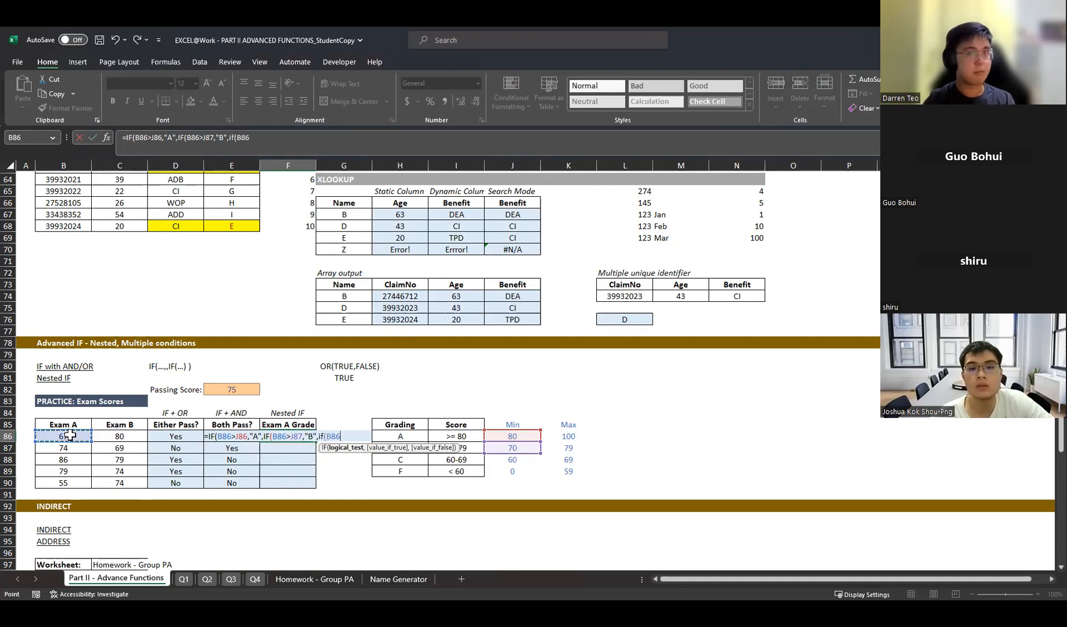
type(">")
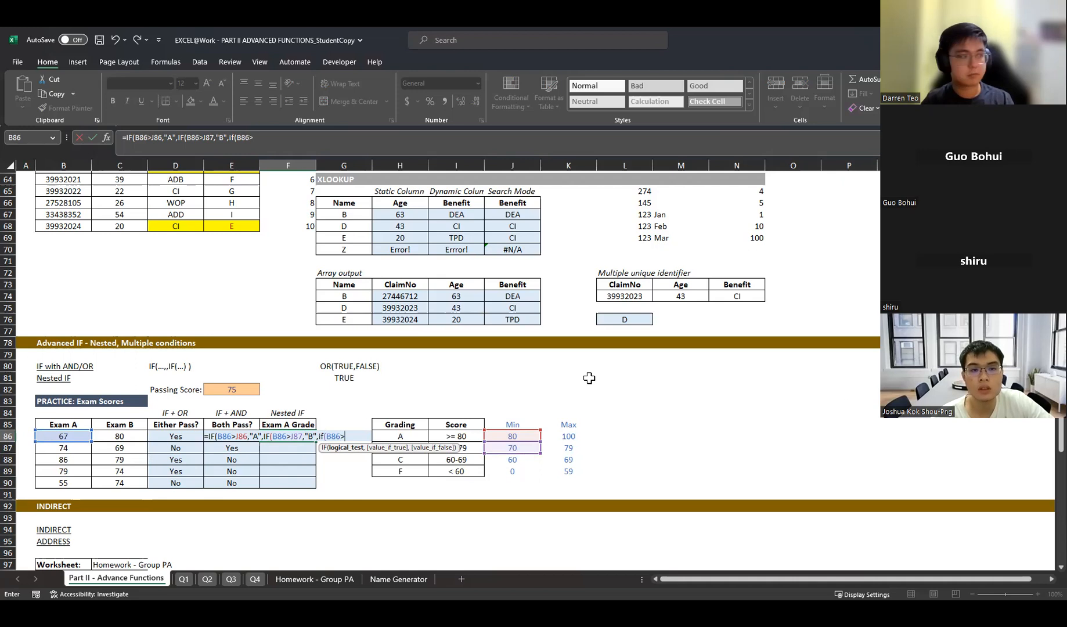
left_click(530, 463)
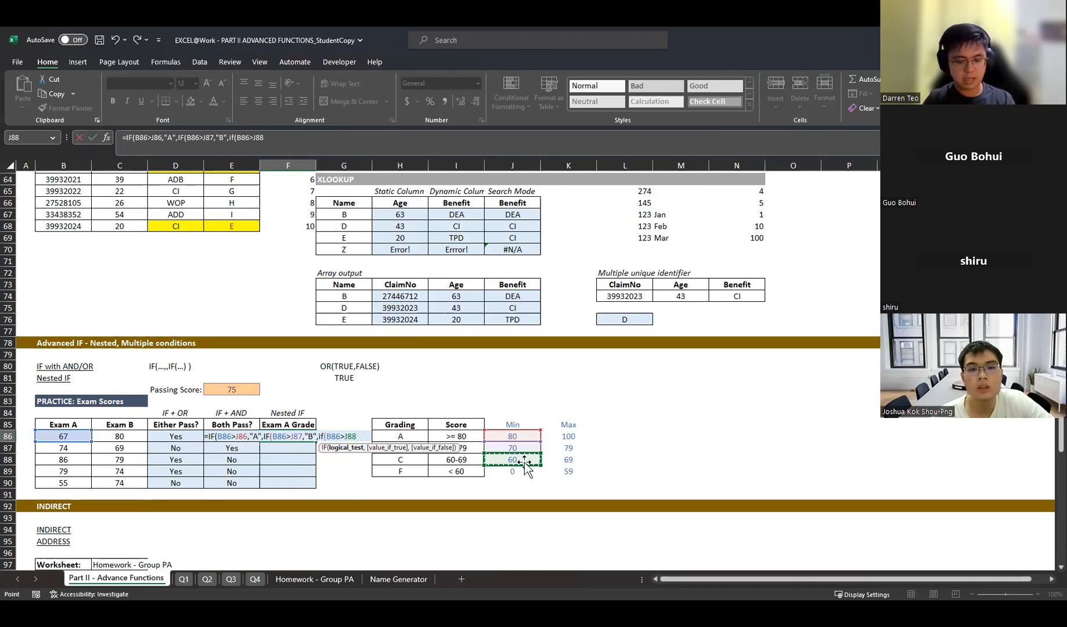
type(",\"\"")
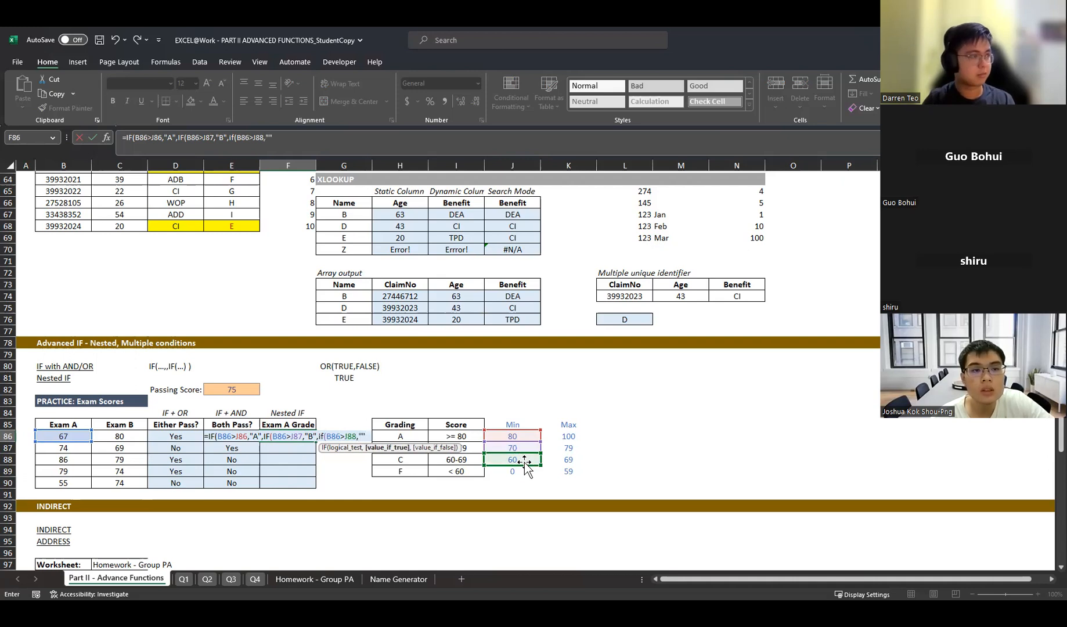
type("C")
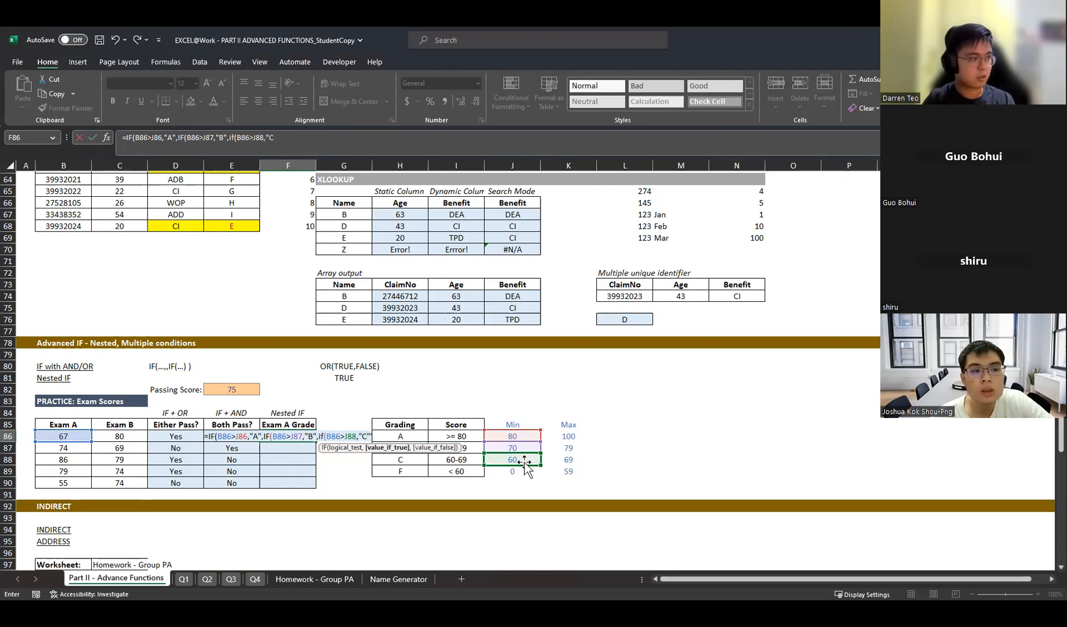
type("\"")
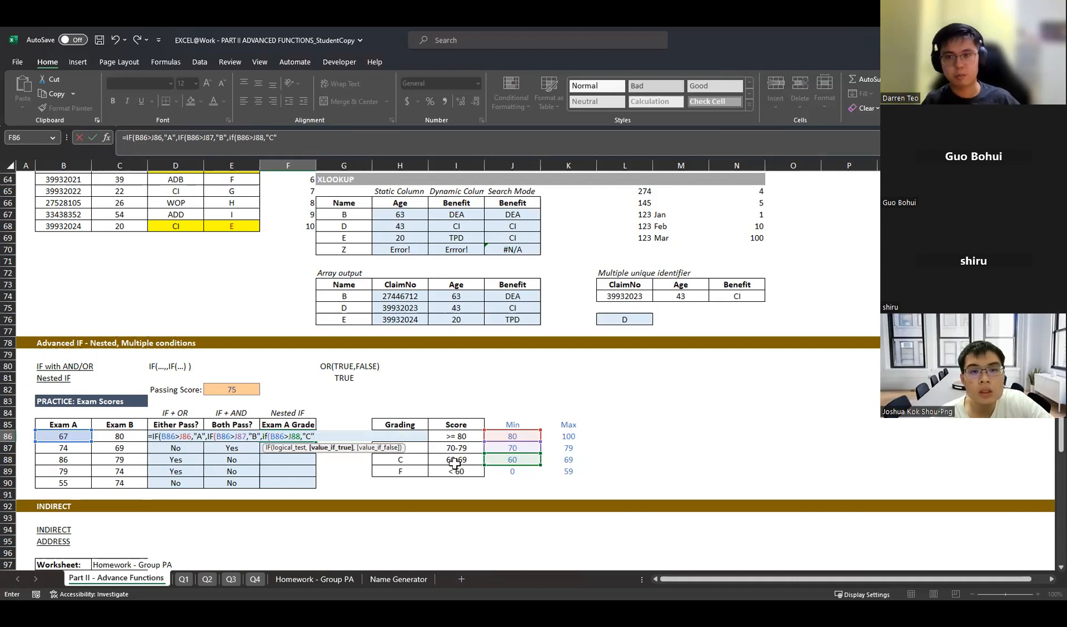
- Complete the nested IF formula in F86 with "F" as the final false result and close all three IFs
type(",\"F\"")
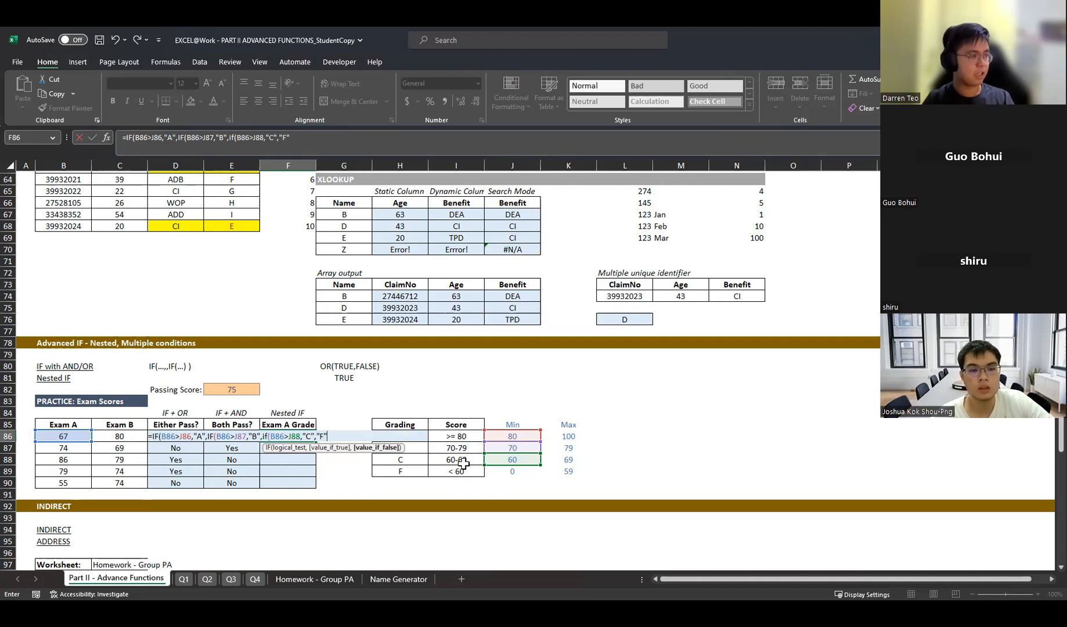
type(")")
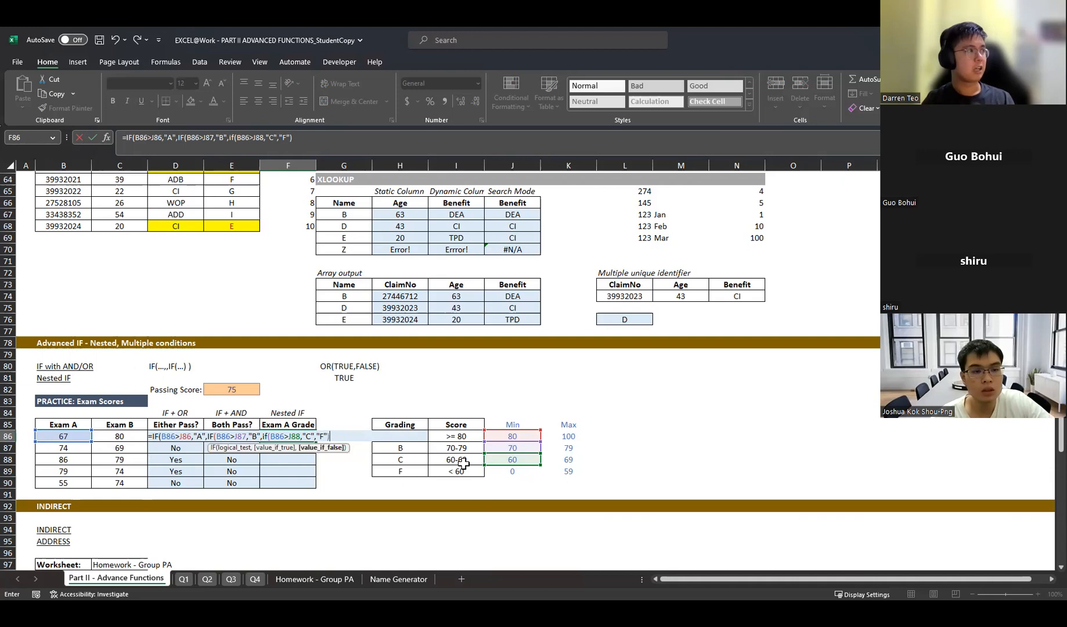
type(")")
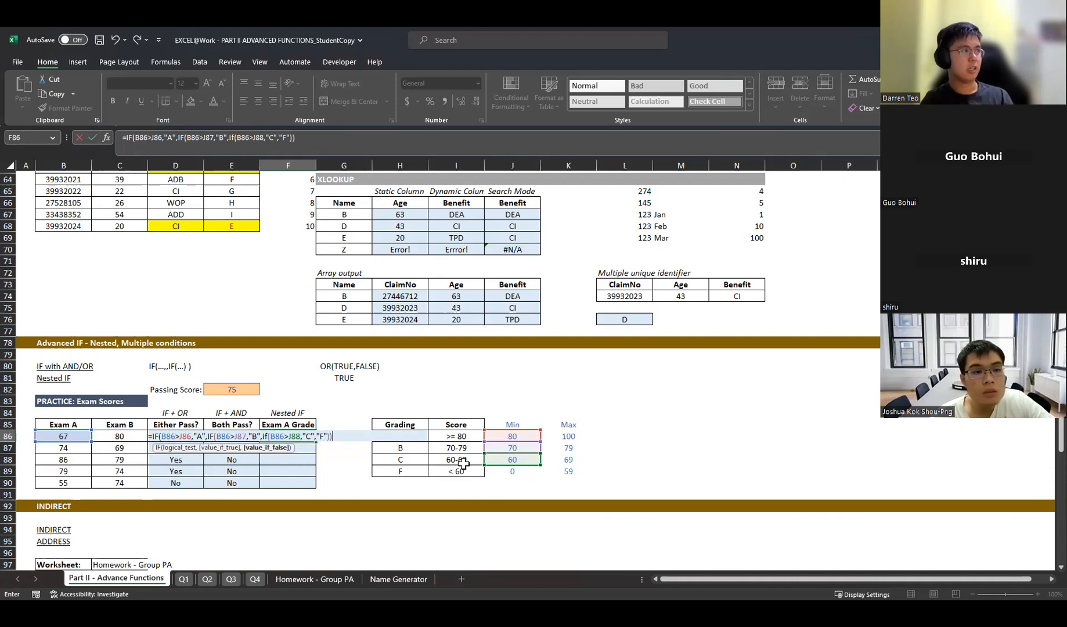
type(")")
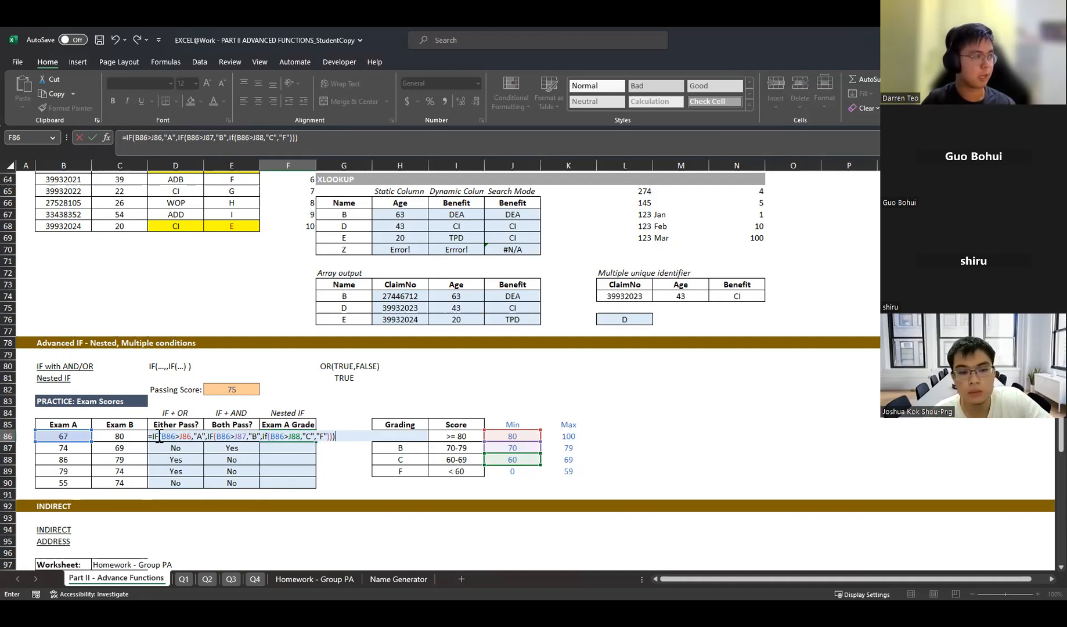
key("Return")
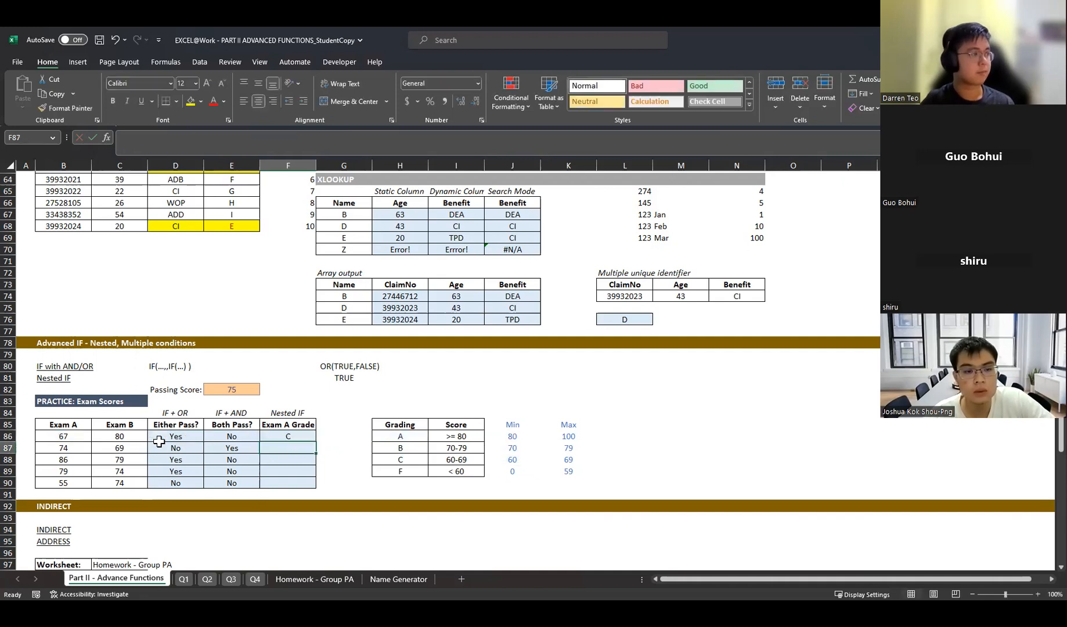
- Fill the Exam A Grade formula from F86 down through F90
key("Up")
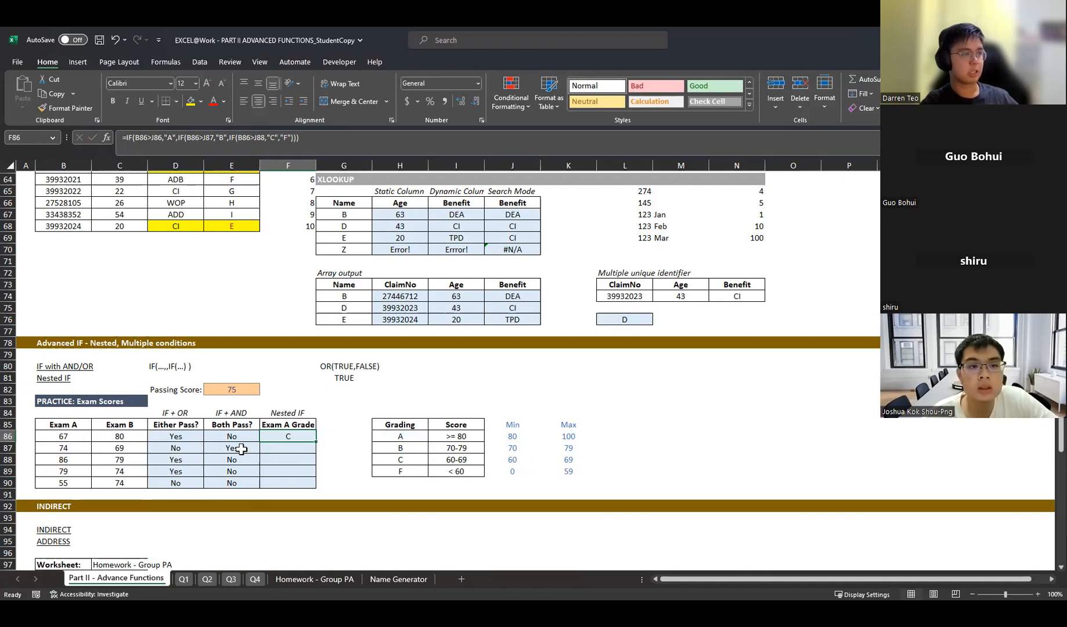
left_click(469, 462)
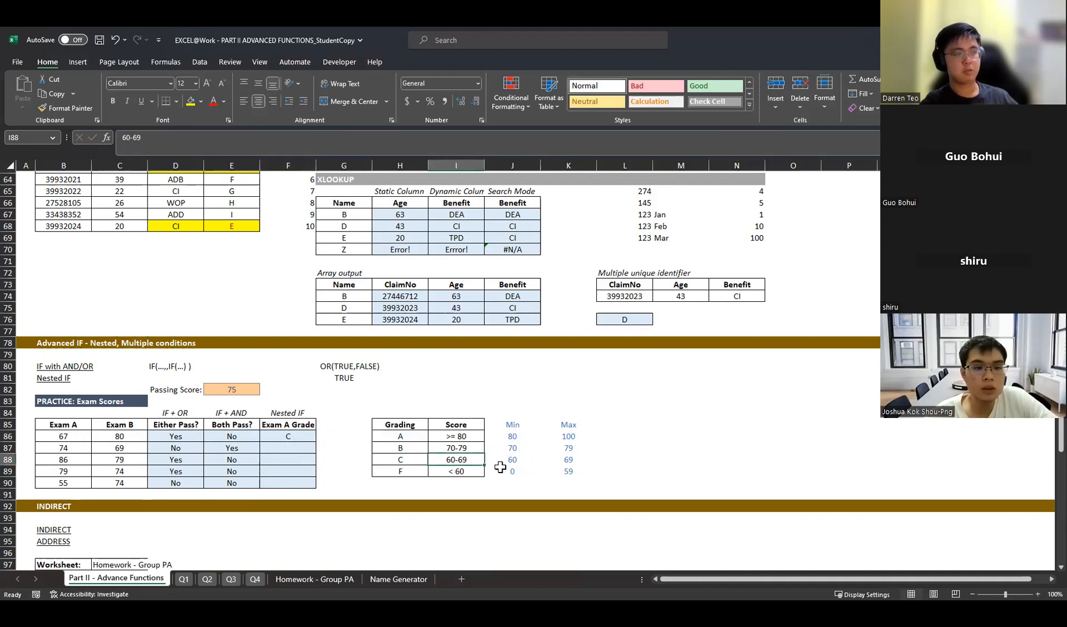
left_click(292, 438)
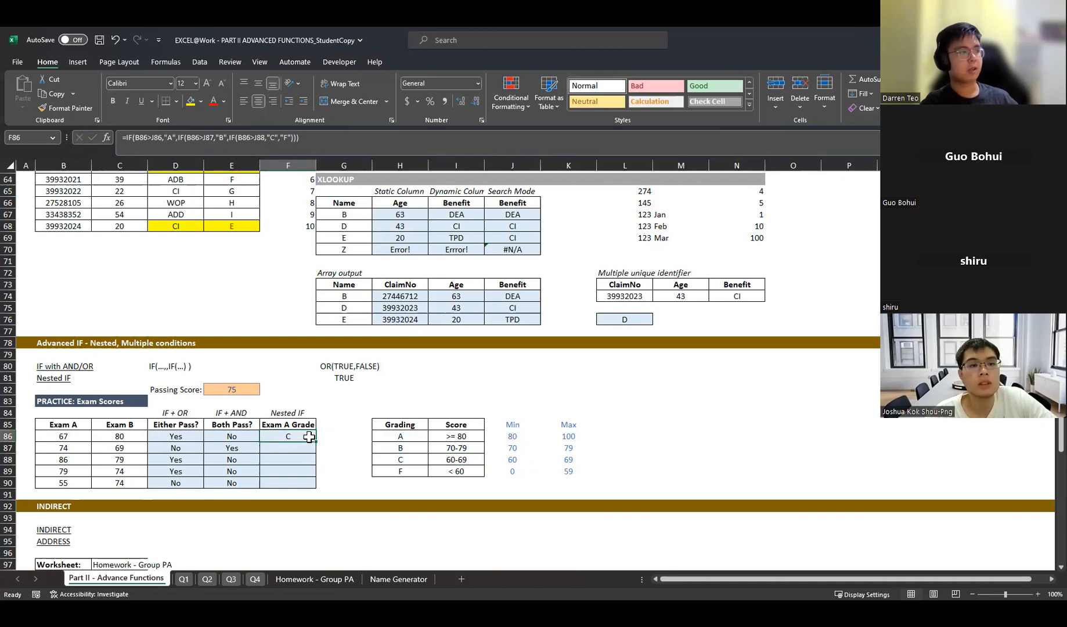
double_click(313, 441)
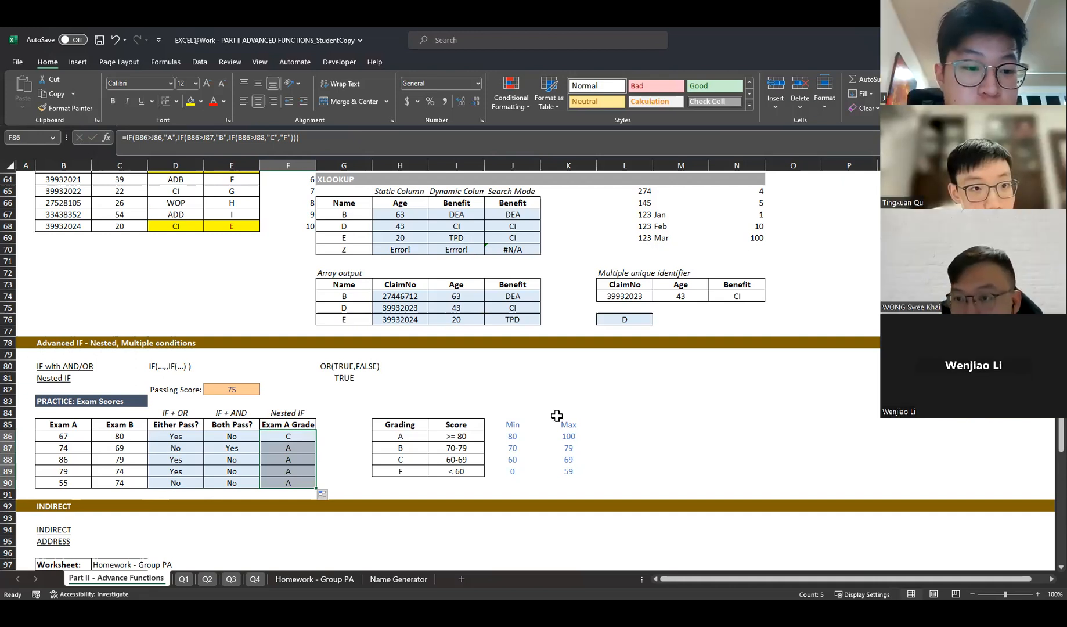
- Check the filled Exam A Grade formulas in F87 to F90 and the cells the F87 formula refers to
key("Down")
key("Down")
key("Down")
key("Down")
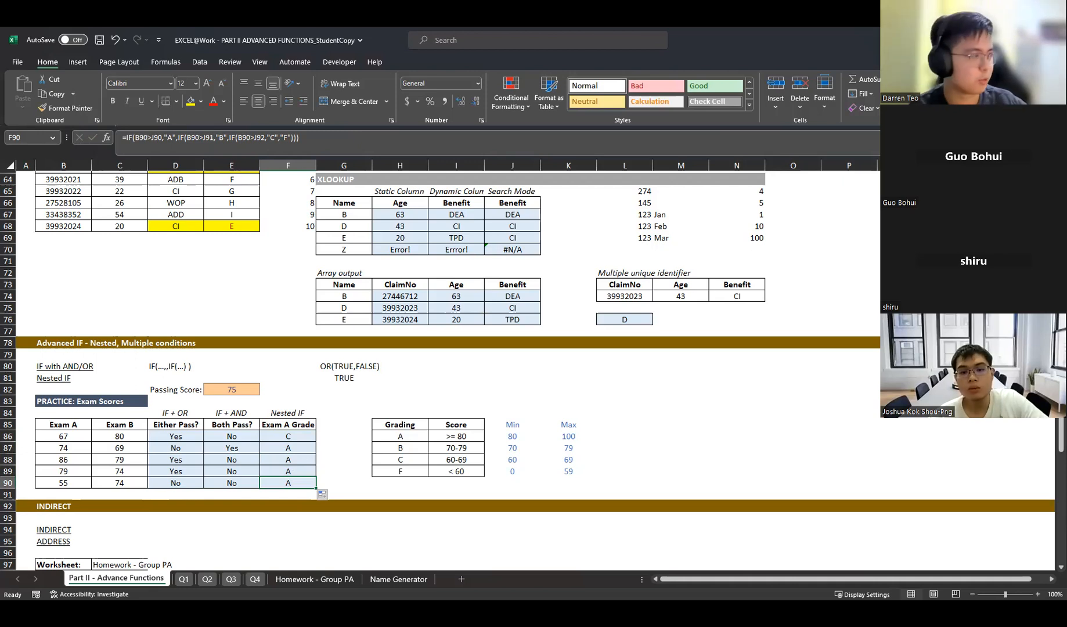
left_click(303, 448)
left_click(233, 143)
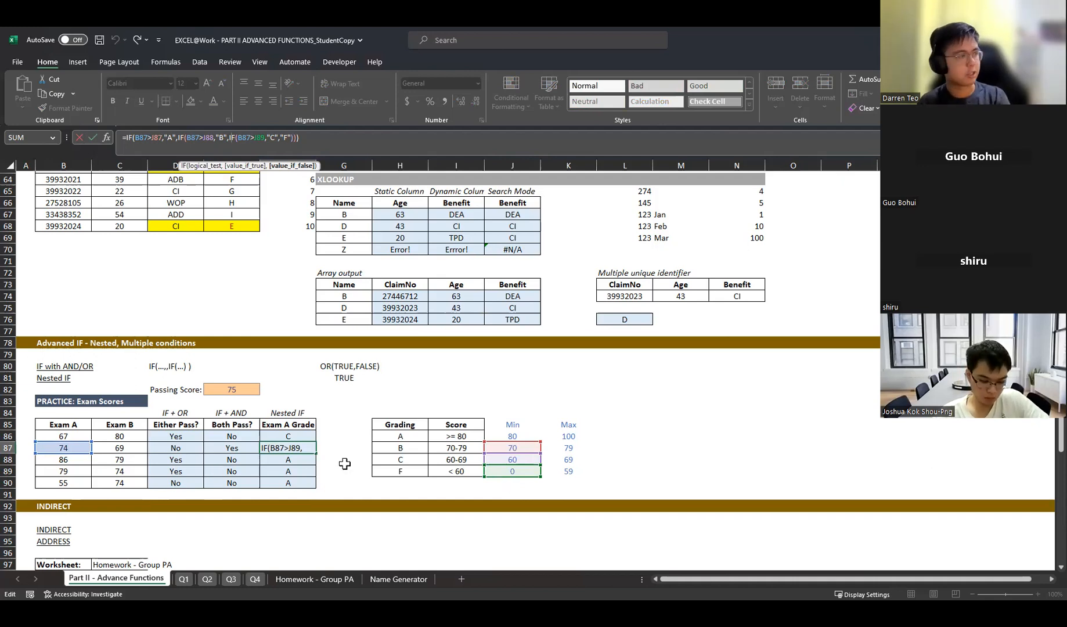
key("Return")
- Edit the F86 formula so its first logical test reads $B86>$J$86
key("Up")
key("Up")
left_click(273, 140)
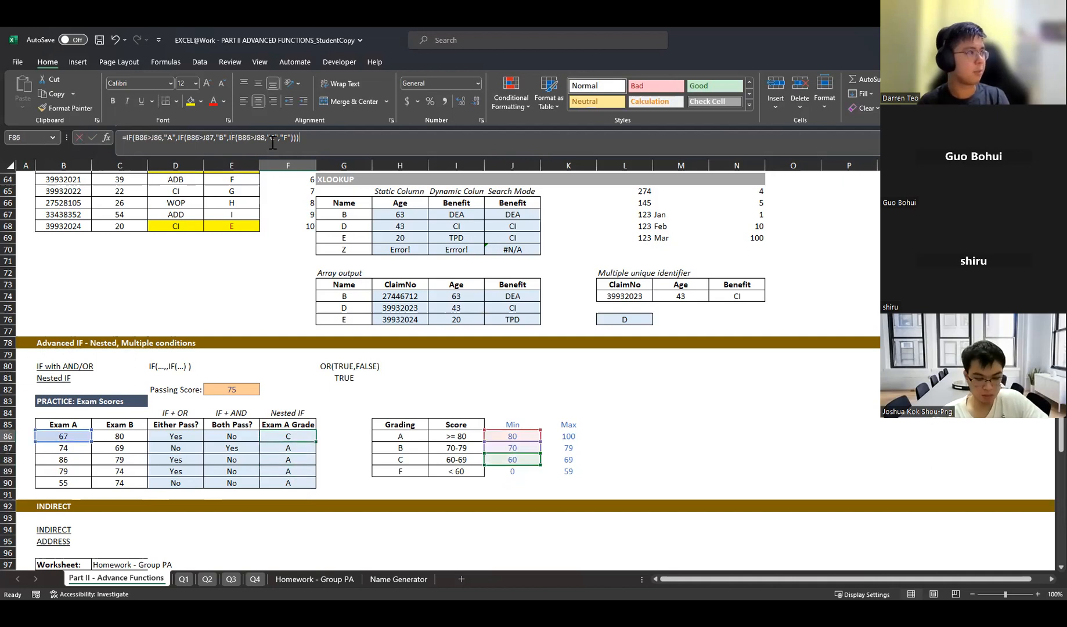
double_click(140, 138)
key("F4")
key("F4")
key("F4")
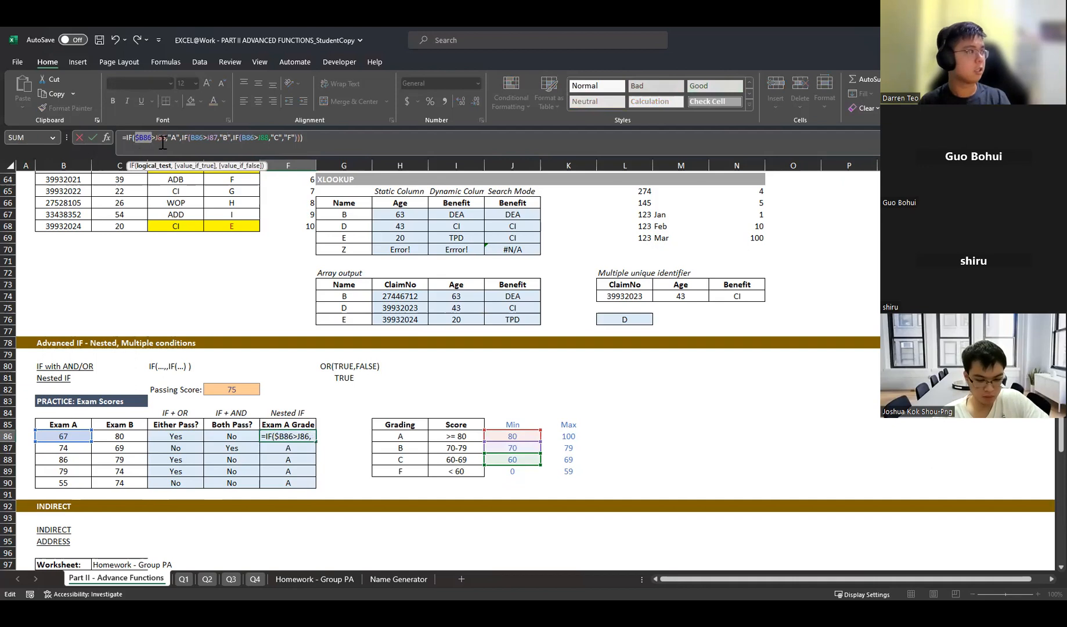
left_click(181, 143)
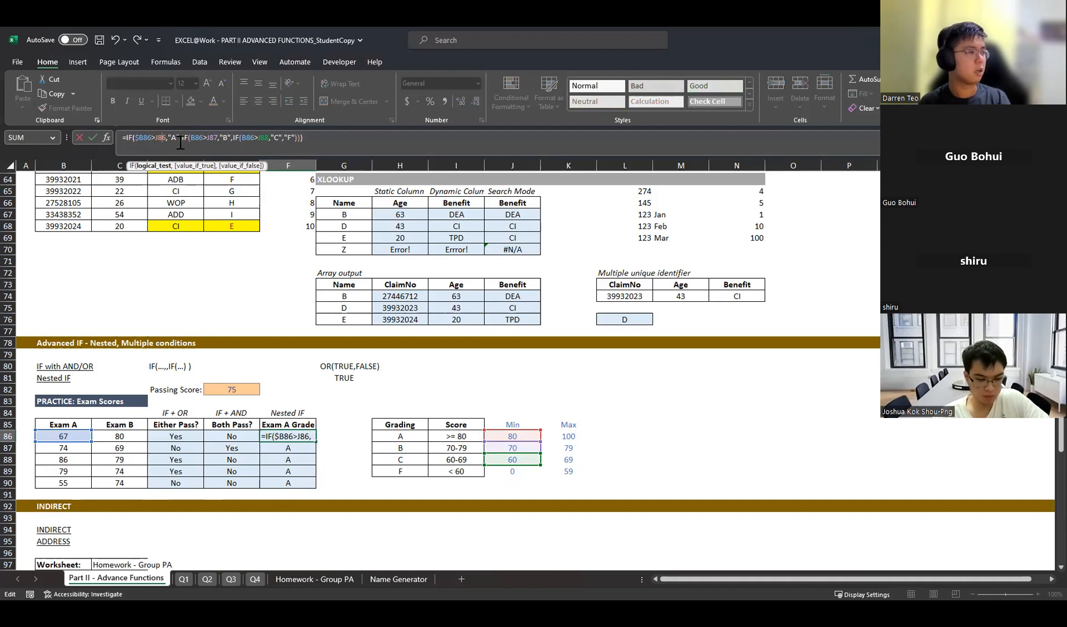
key("F4")
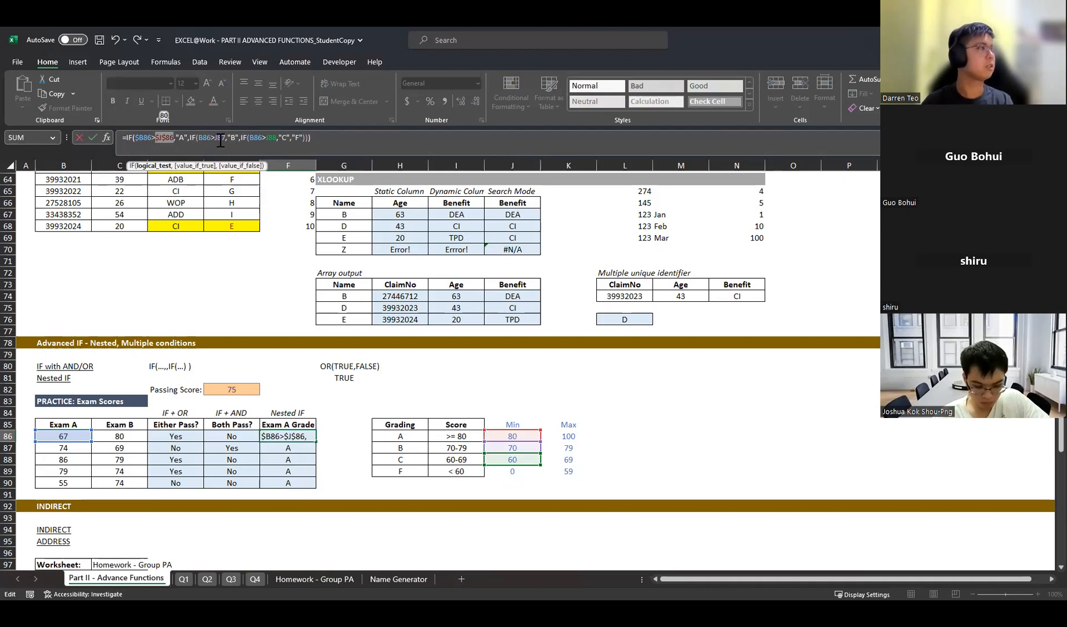
- Lock the references in the second IF's logical test in F86 so it reads $B86>$J$87
left_click(216, 137)
key("F4")
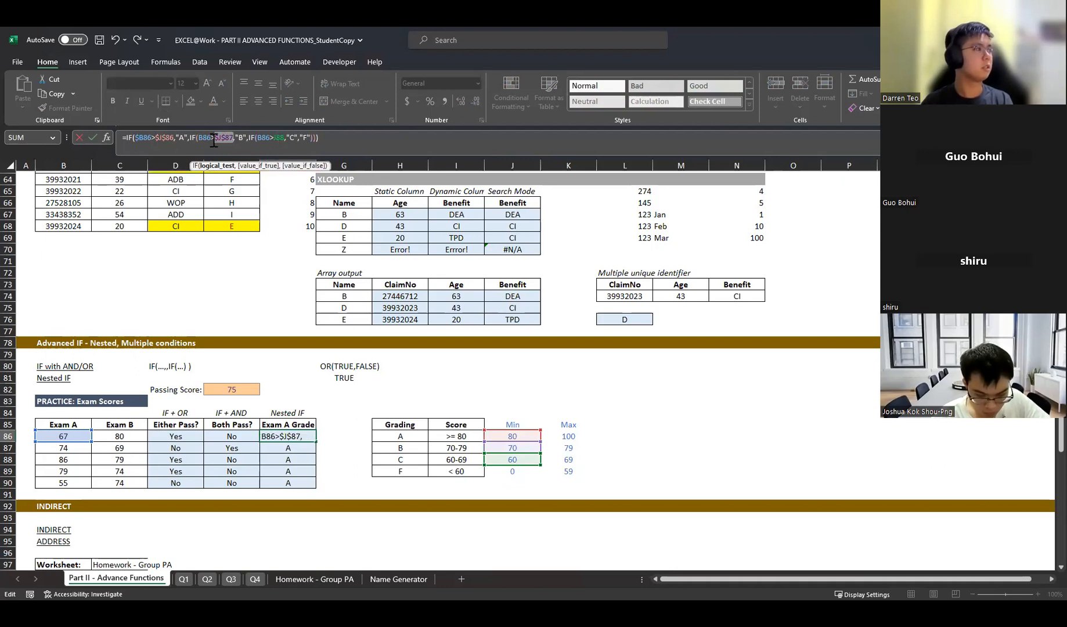
left_click(210, 138)
key("F4")
key("F4")
key("F4")
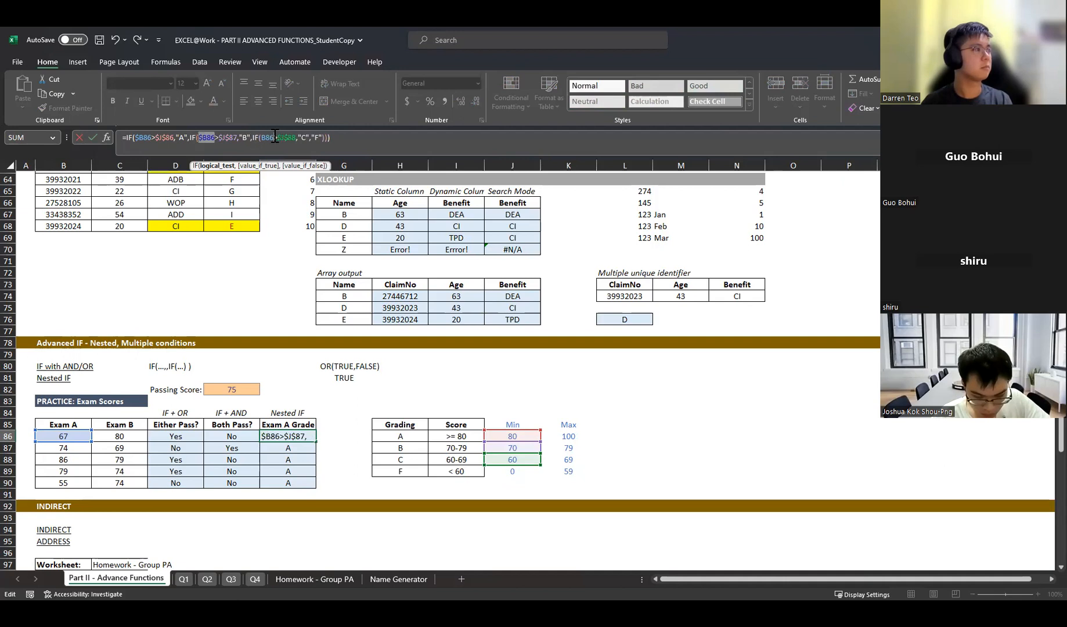
- Lock the references in the third IF's logical test in F86 so it reads $B86>$J$88
left_click(280, 138)
key("F4")
left_click(272, 139)
key("F4")
key("F4")
key("F4")
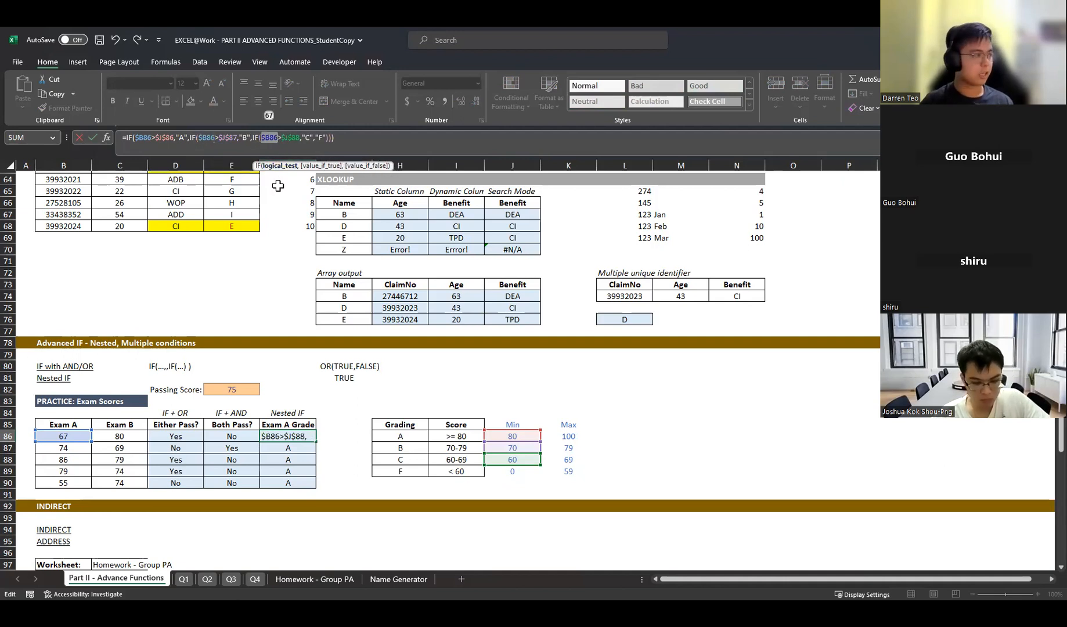
- Confirm the nested IF formula in F86 and fill it down the Exam A Grade column to F90
key("Return")
left_click(303, 437)
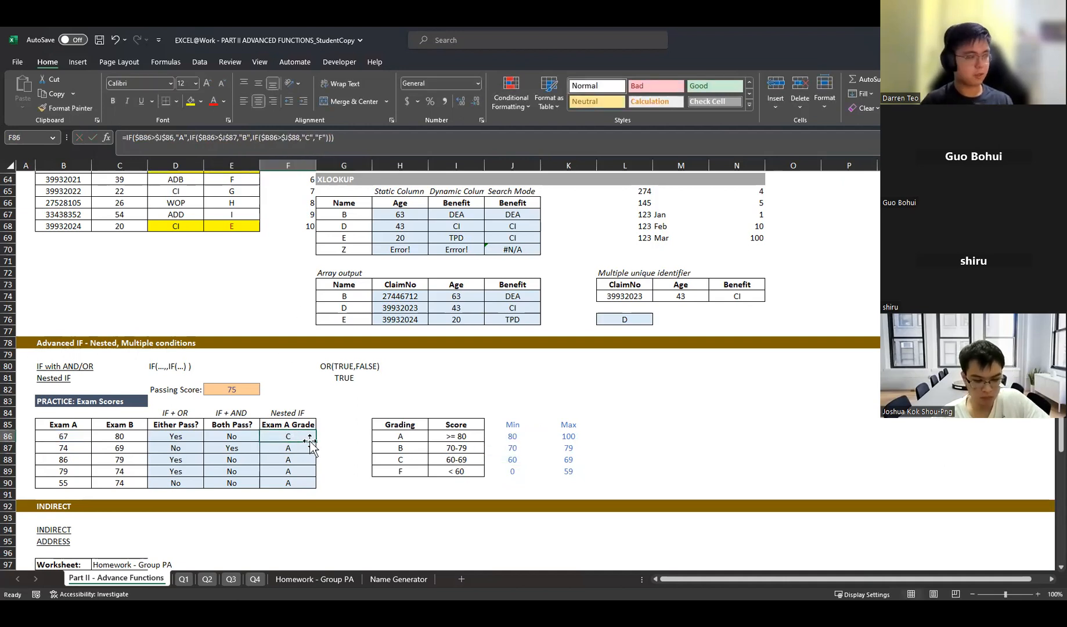
double_click(310, 442)
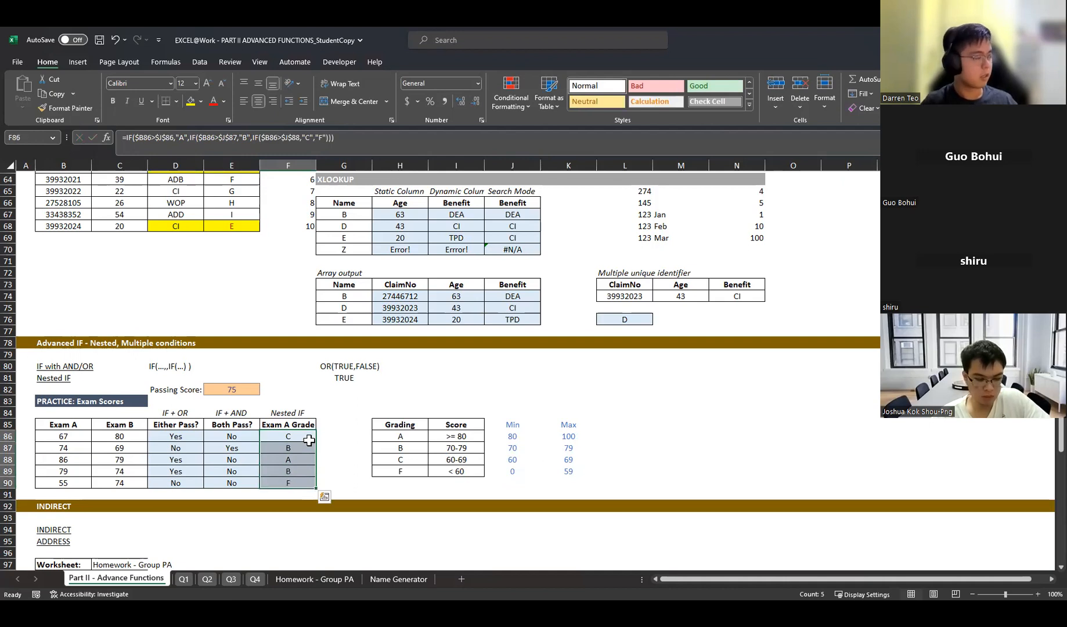
- Check the filled Exam A grades and their formulas against the Exam A scores and the grading table's minimum scores
key("Down")
key("Down")
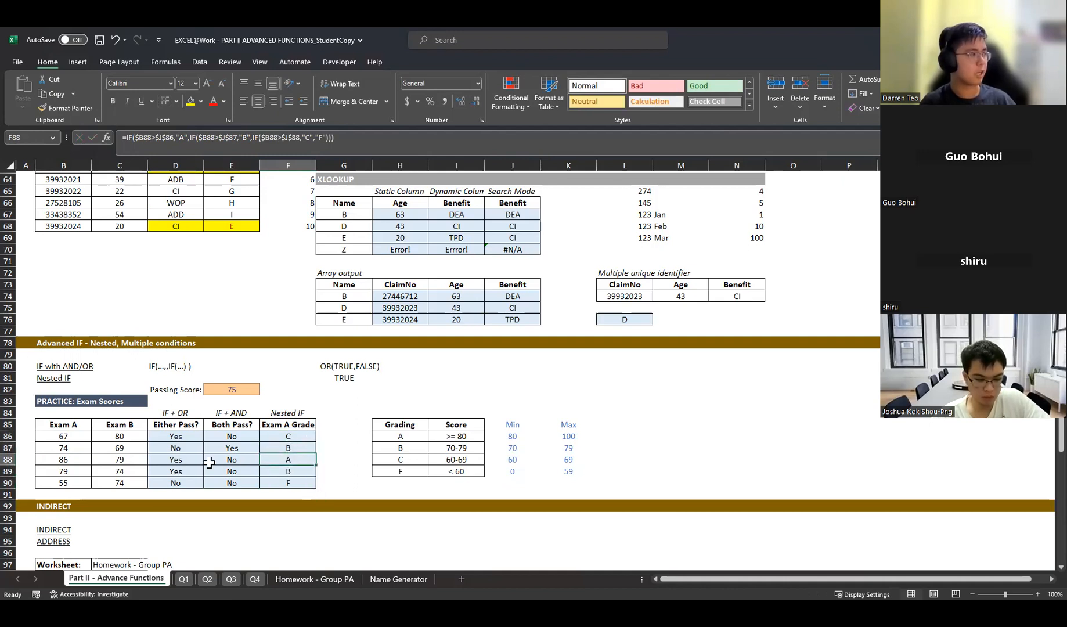
left_click(76, 447)
left_click(524, 448)
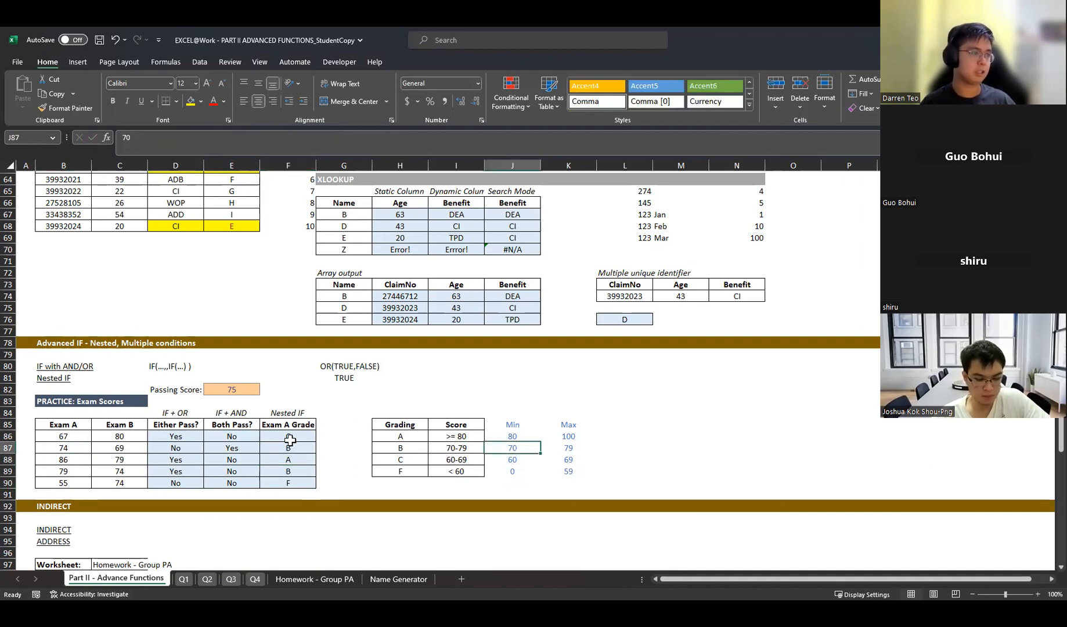
left_click(87, 465)
left_click(87, 473)
left_click(87, 483)
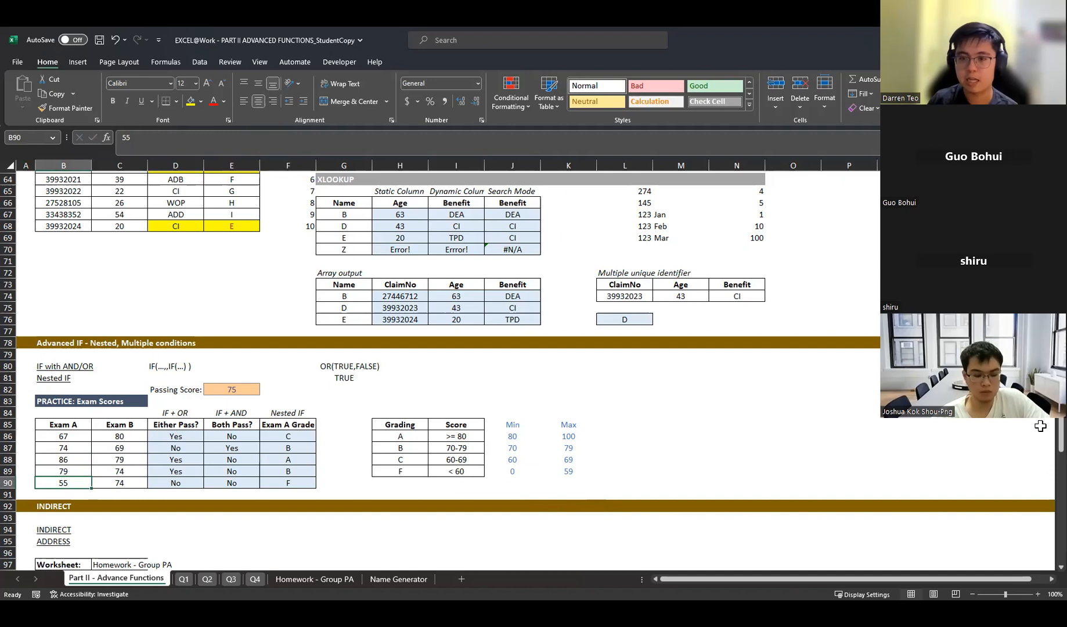
left_click(299, 438)
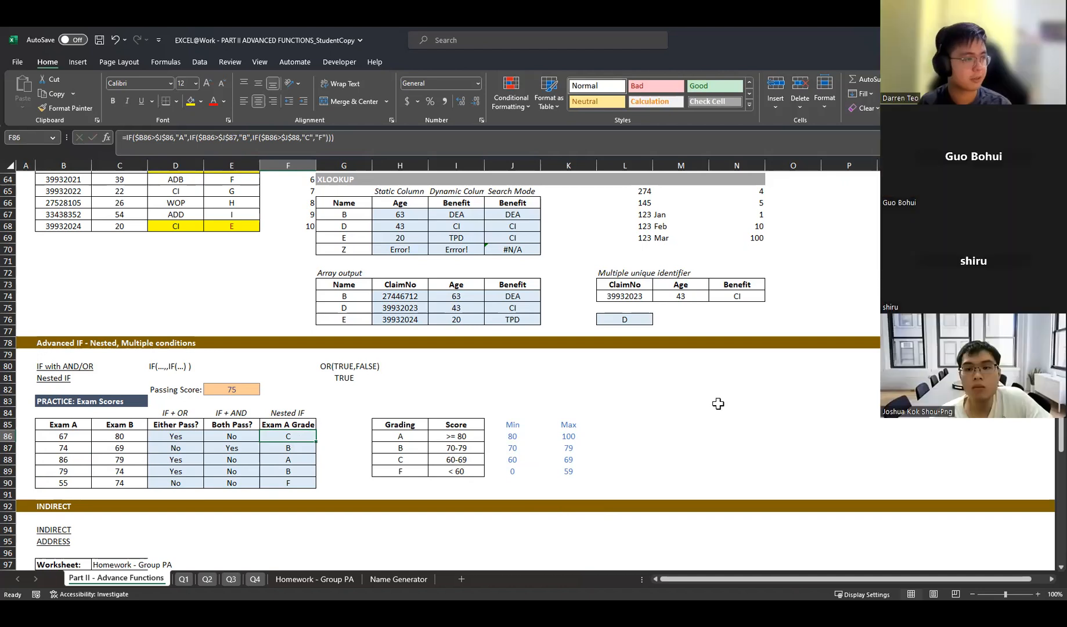
- Enter =ADDRESS(90,2) in C95, beside the ADDRESS label in the INDIRECT section
scroll(346, 349, "down", 1)
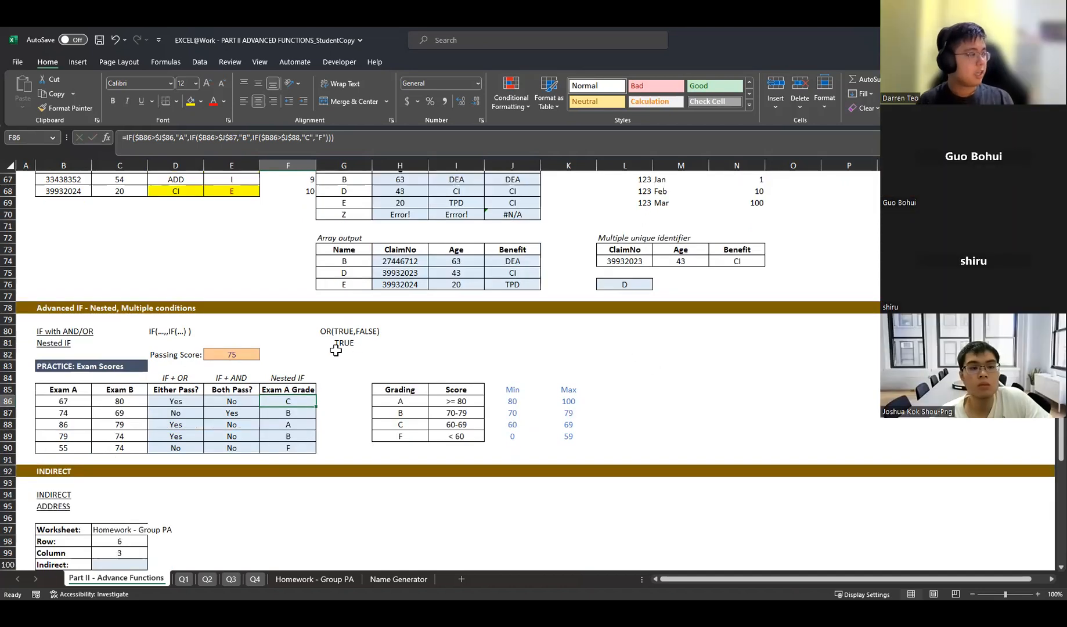
scroll(336, 351, "down", 3)
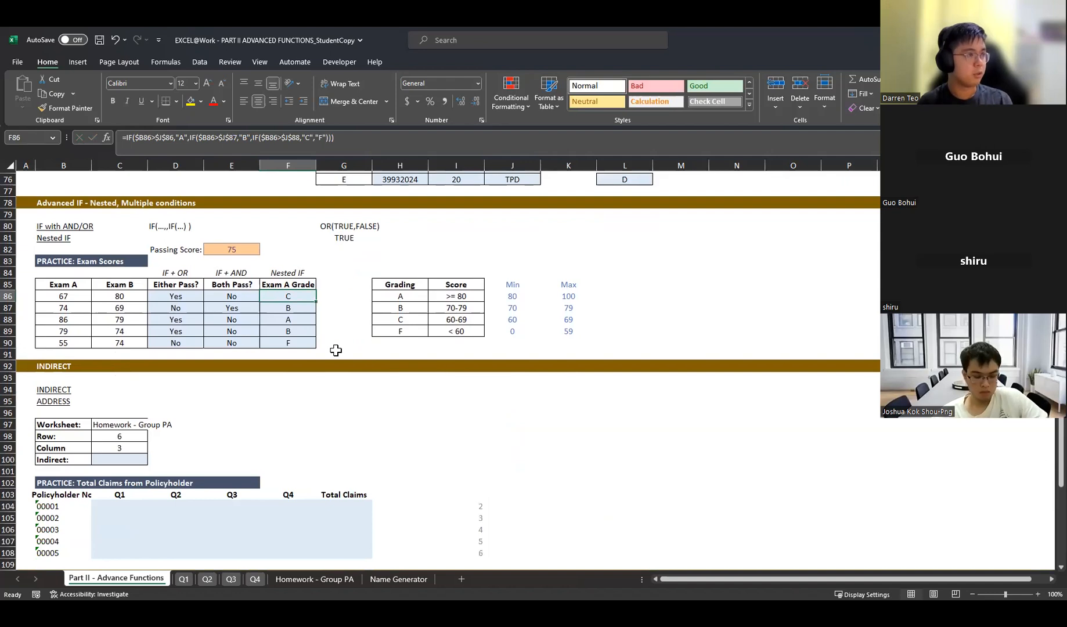
scroll(335, 350, "down", 1)
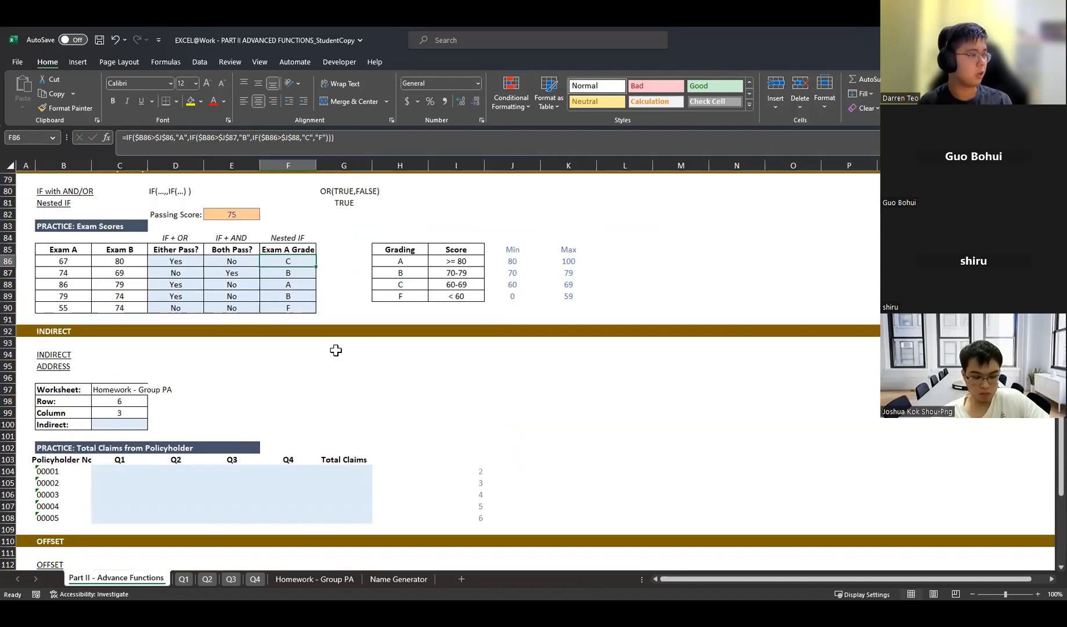
scroll(336, 350, "down", 2)
scroll(336, 350, "up", 2)
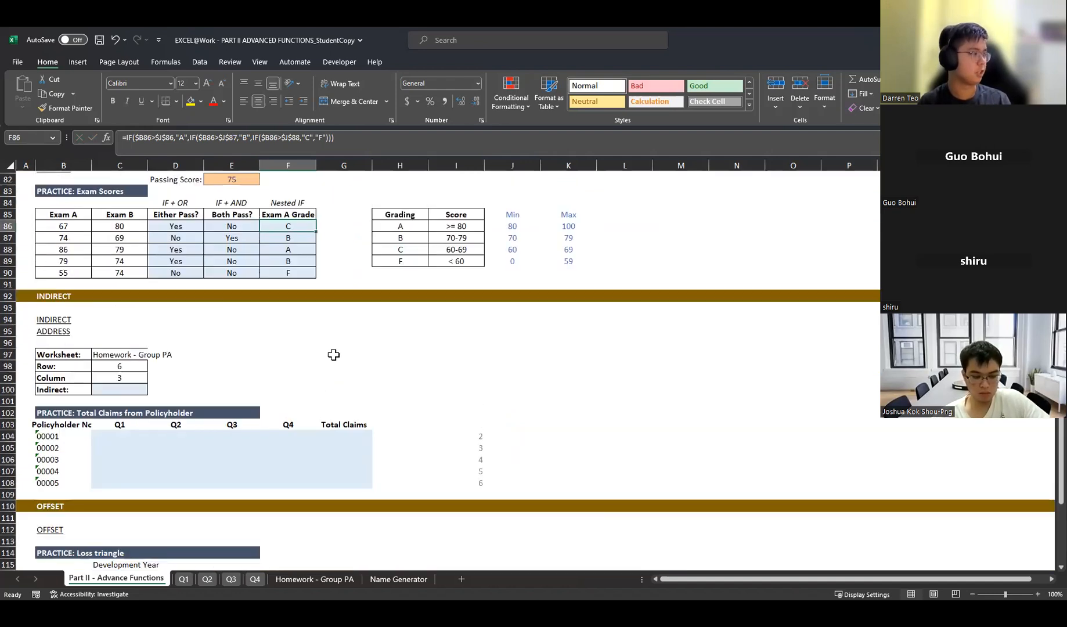
left_click(119, 356)
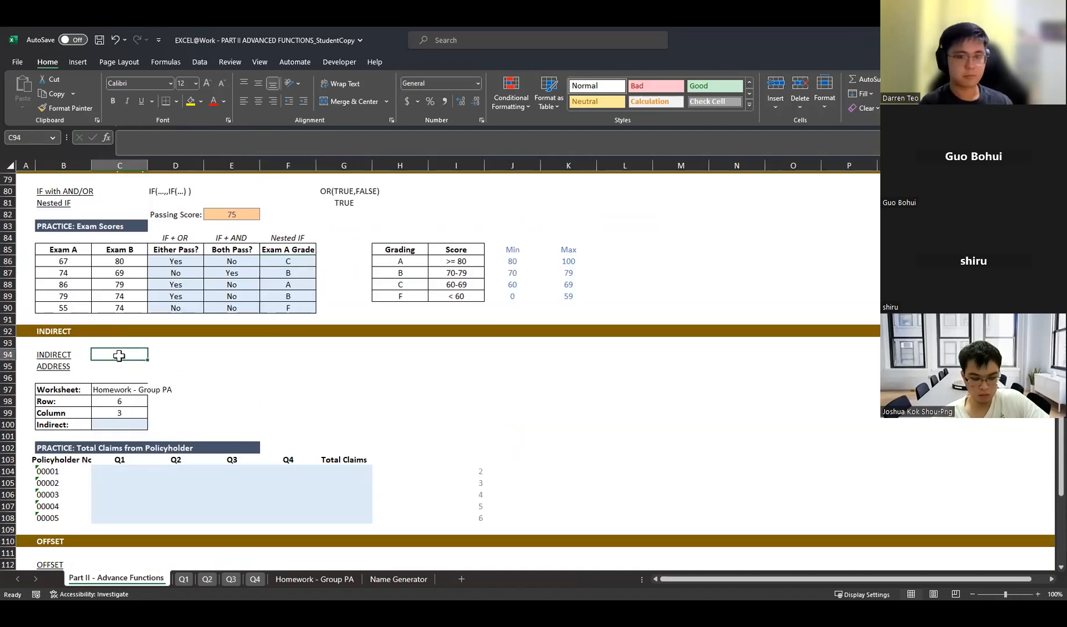
key("alt+Tab")
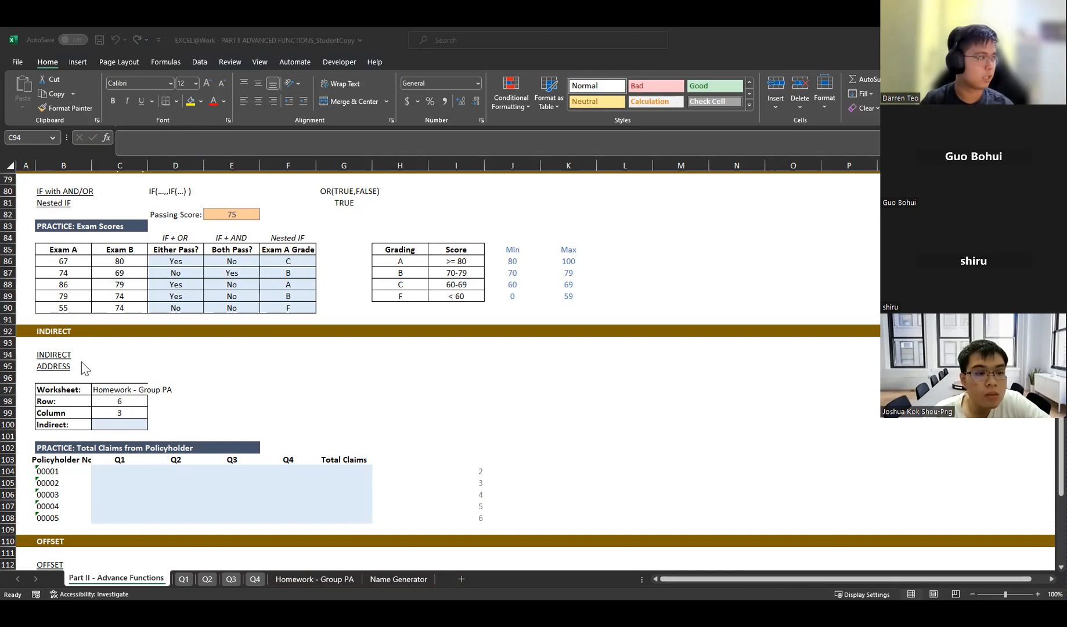
left_click(127, 366)
type("=")
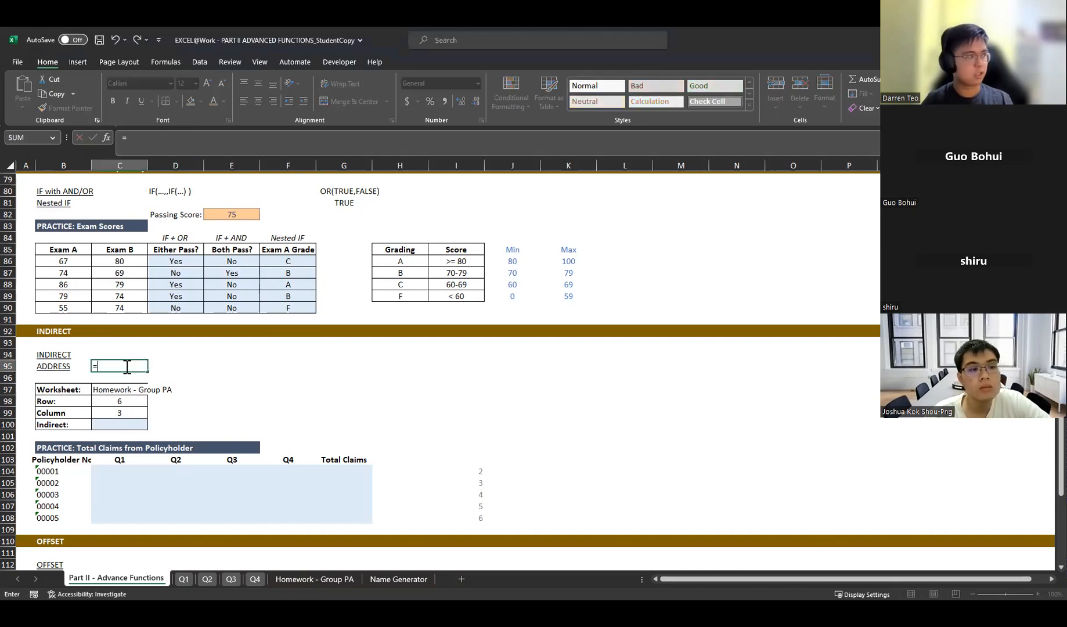
type("ADDRESS(")
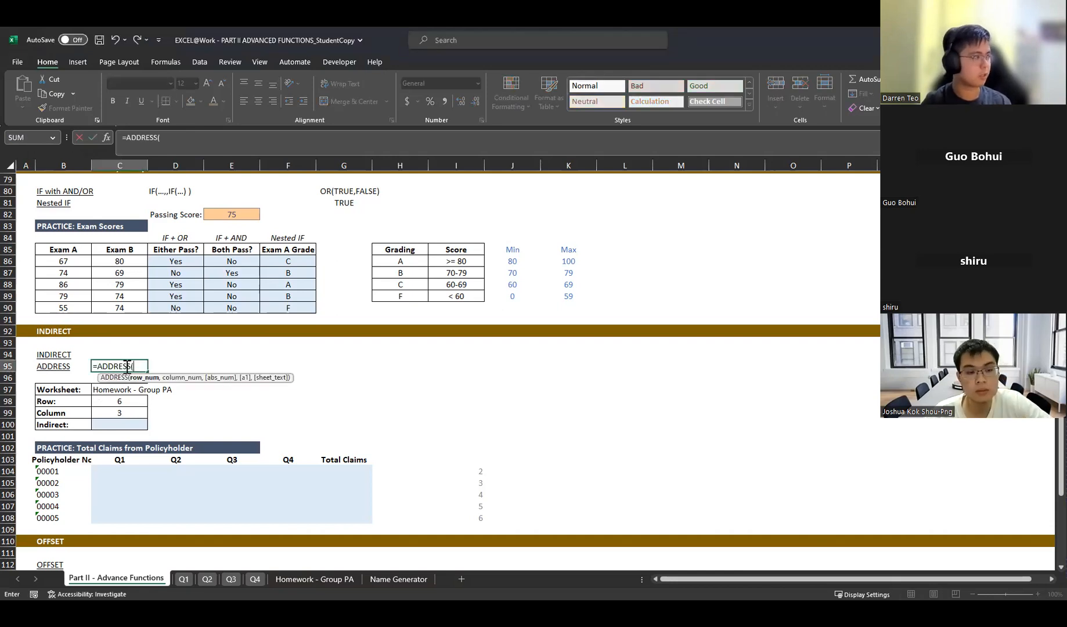
key("BackSpace")
key("BackSpace")
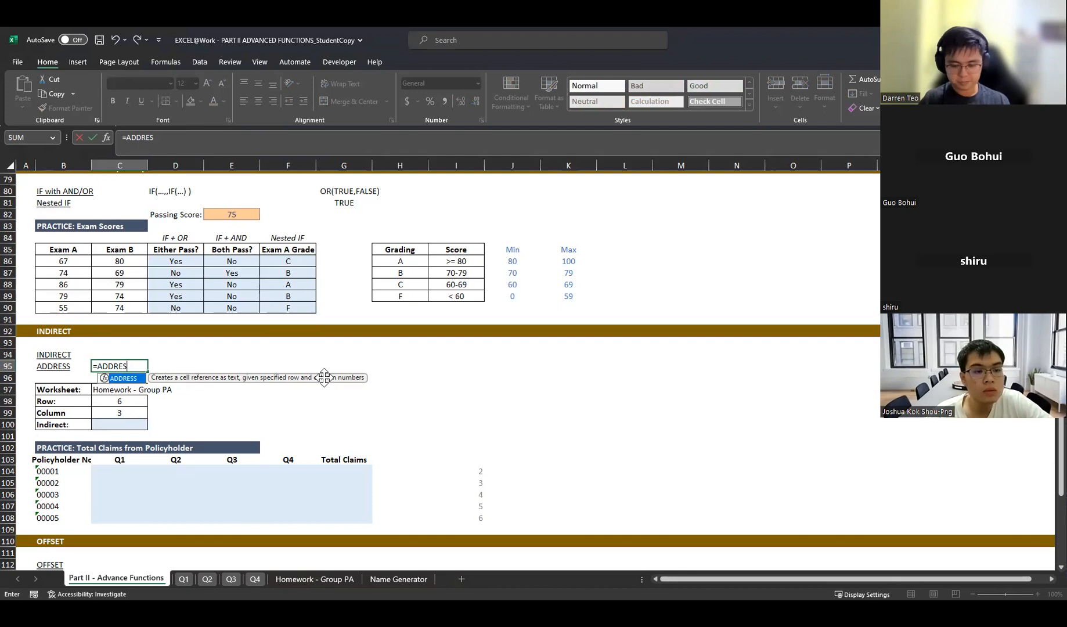
key("Tab")
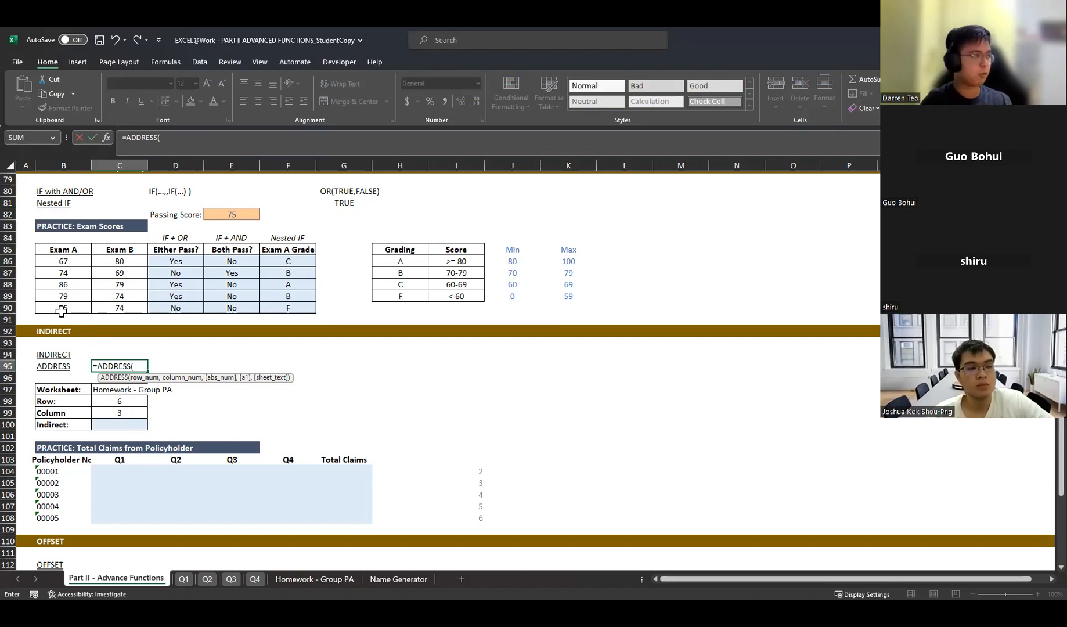
type("0")
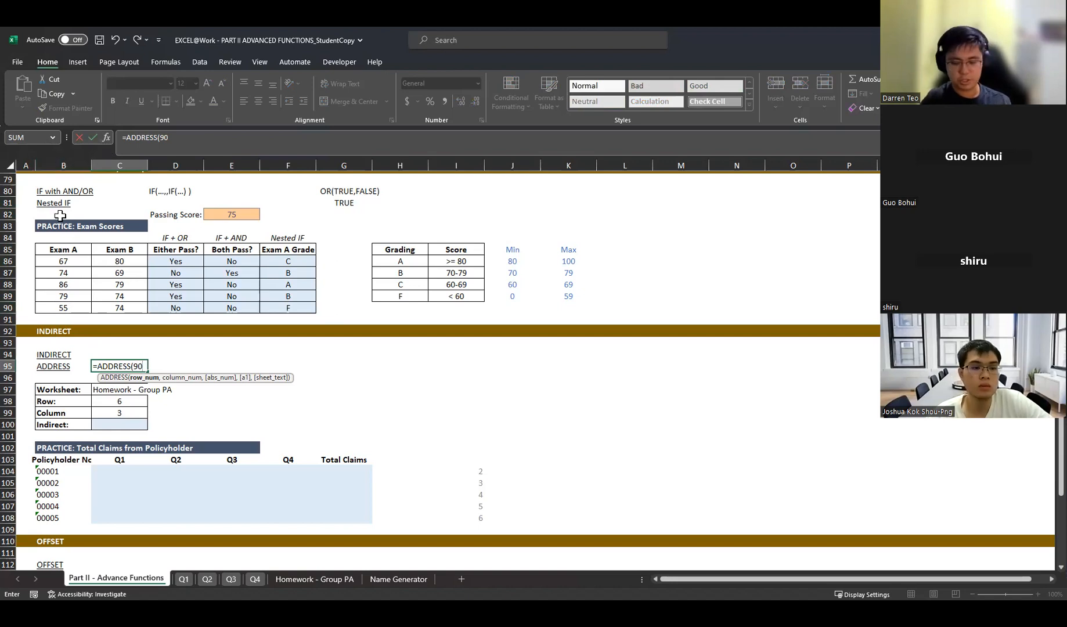
type(",2")
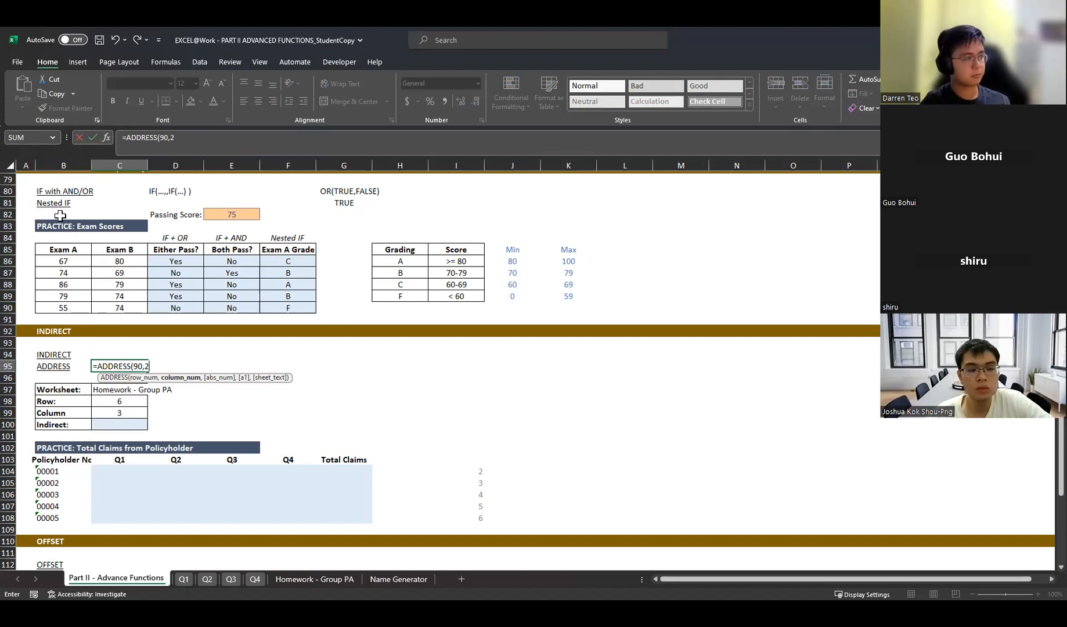
type(")")
key("Return")
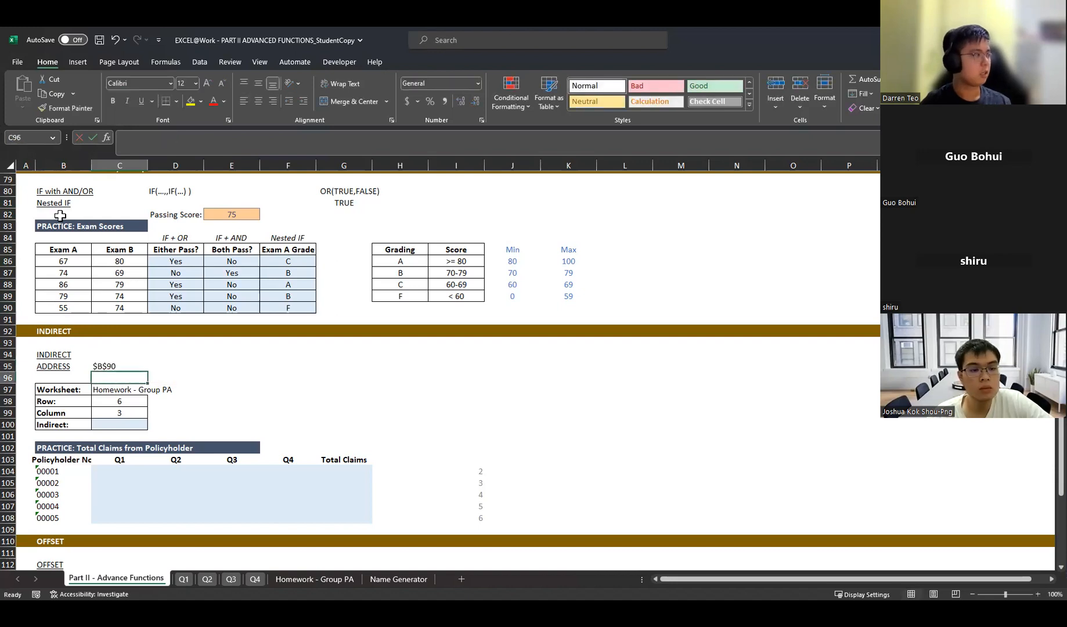
- Compare the ADDRESS formula in C95 with cell B90, the cell its row and column numbers point to
key("Up")
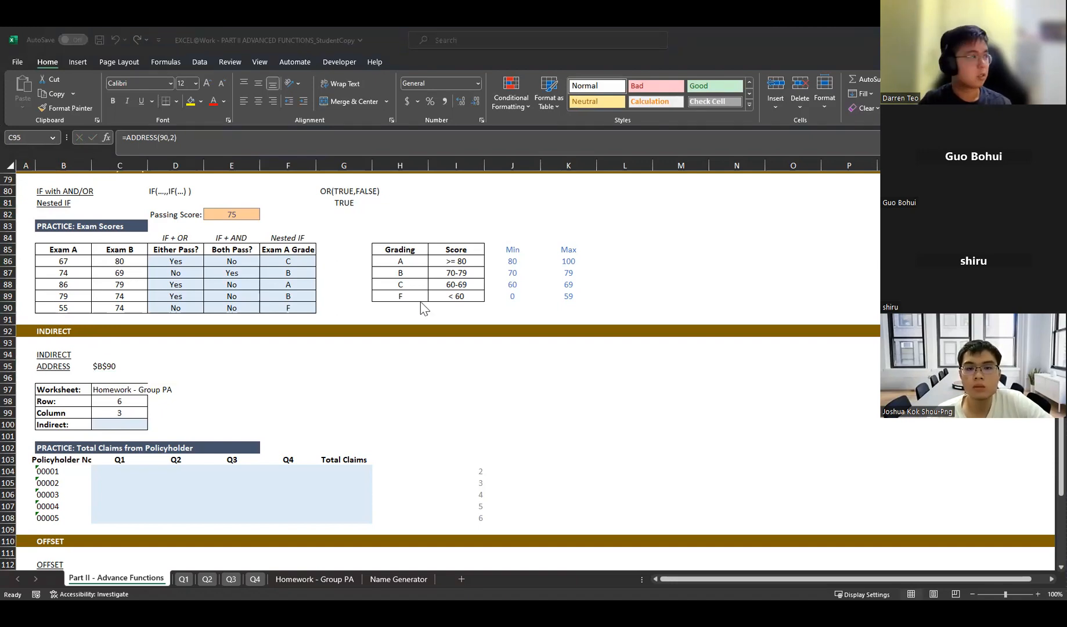
left_click(116, 372)
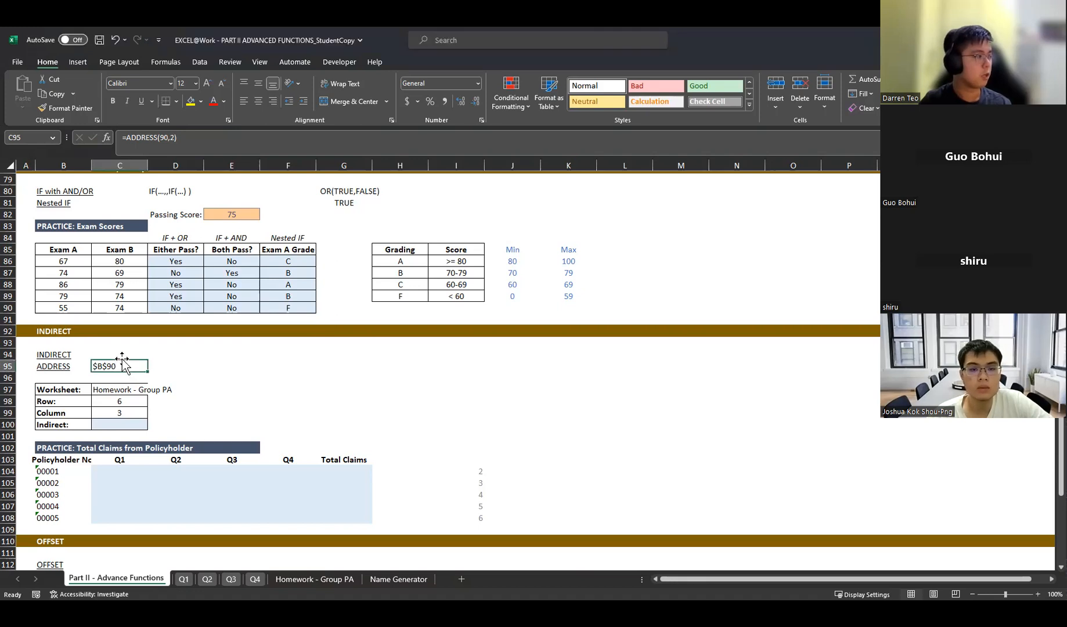
left_click(54, 307)
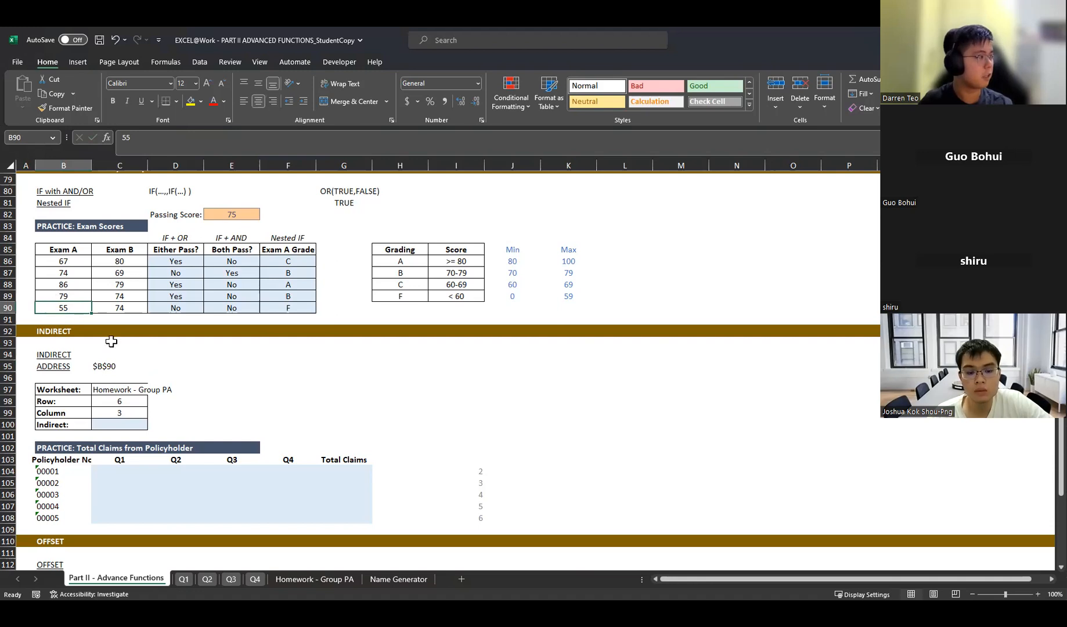
left_click(124, 367)
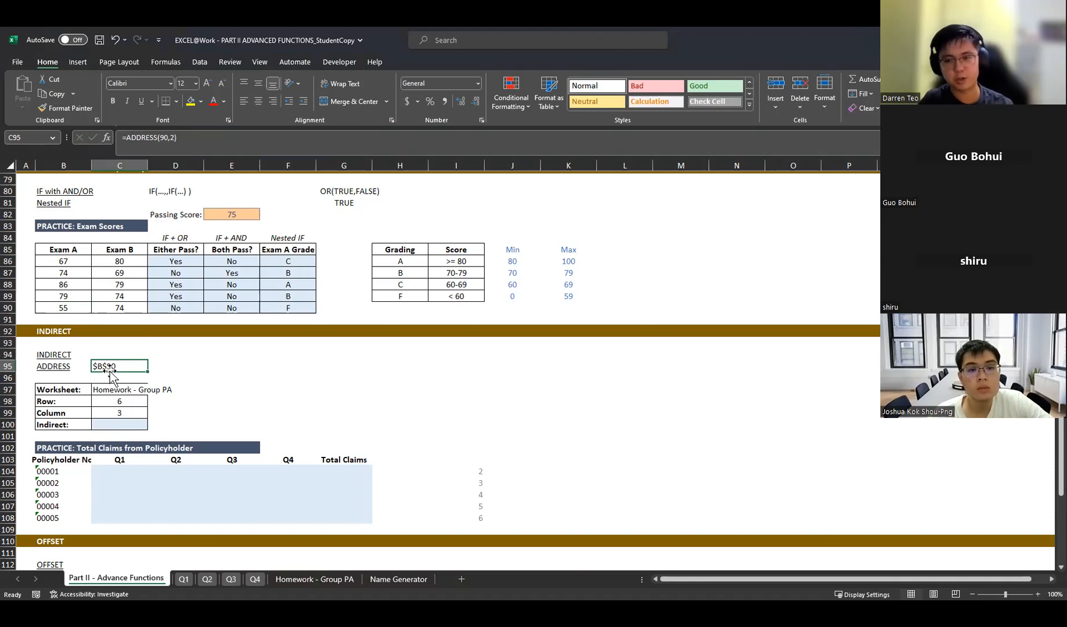
left_click(54, 308)
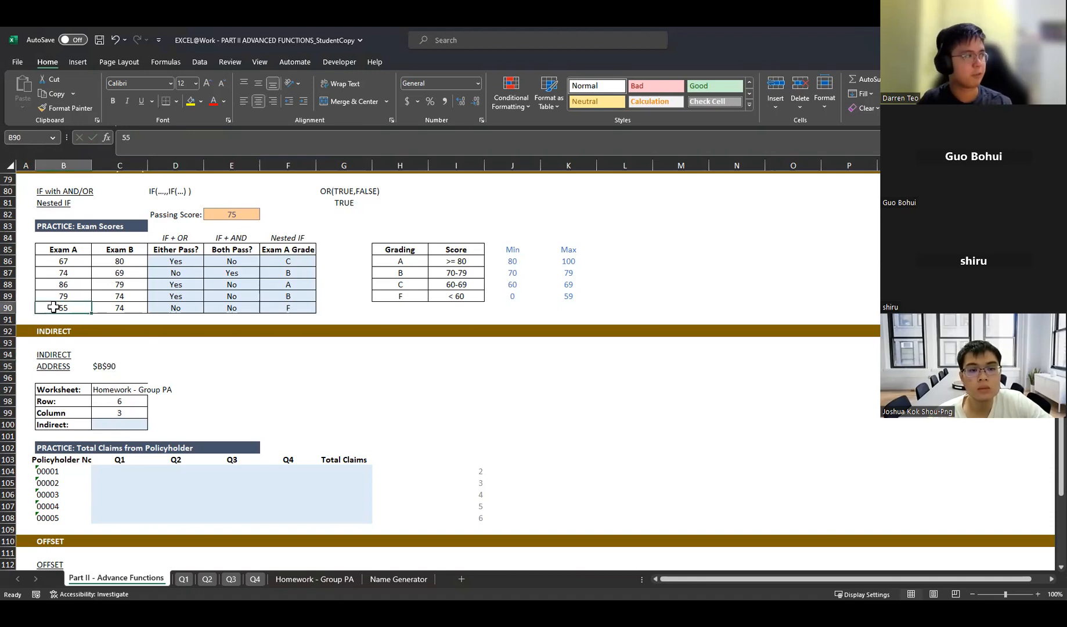
left_click(106, 370)
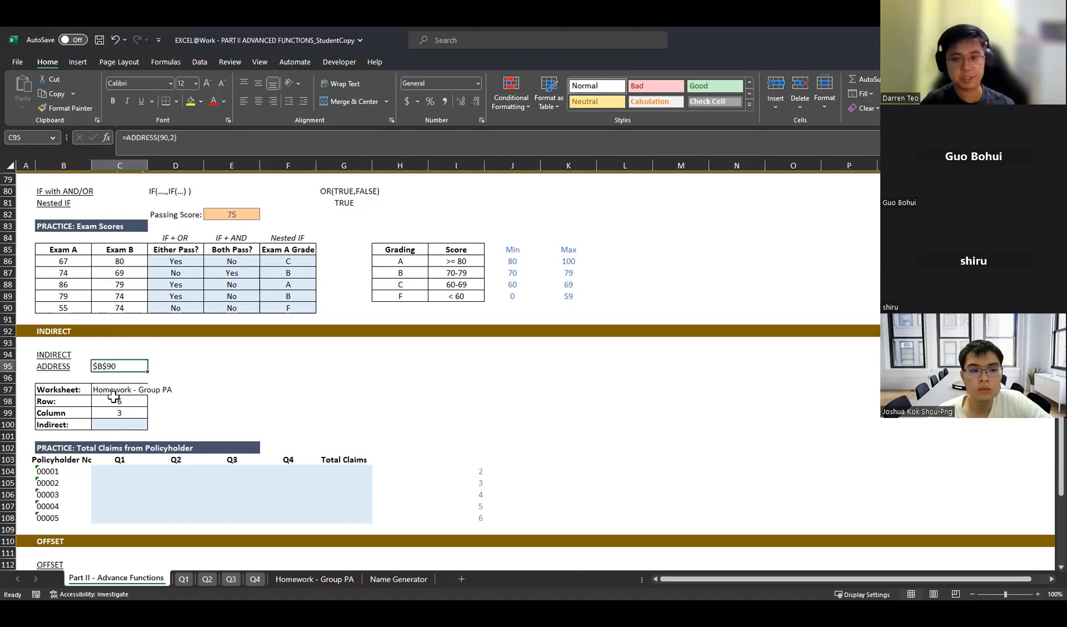
- Examine the worksheet name in C97 and locate row 6, column 3 on the Homework - Group PA sheet
left_click(115, 423)
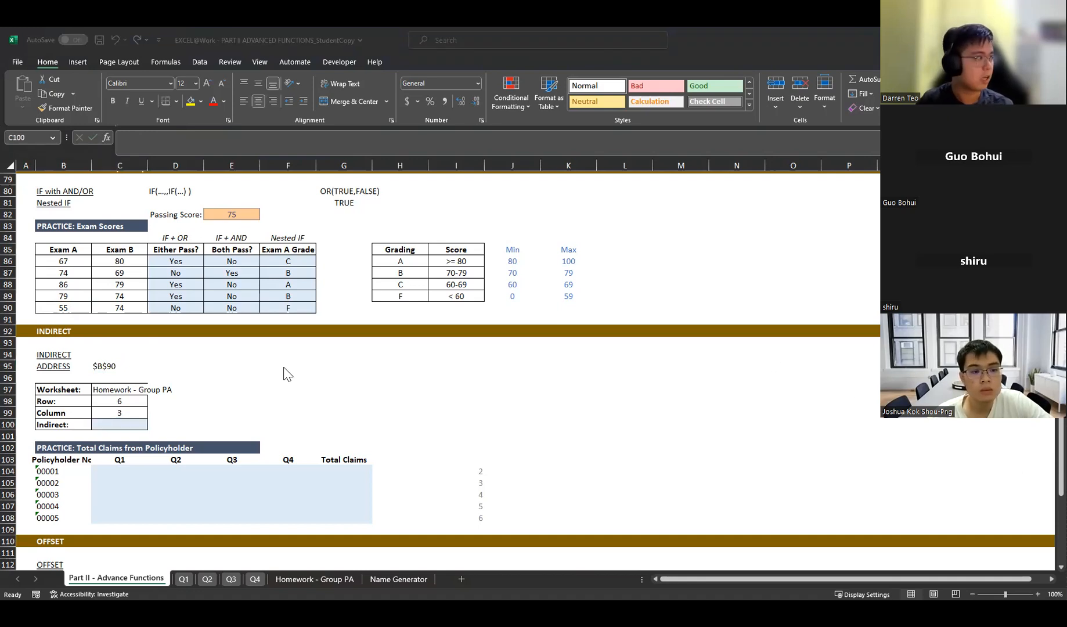
left_click(133, 390)
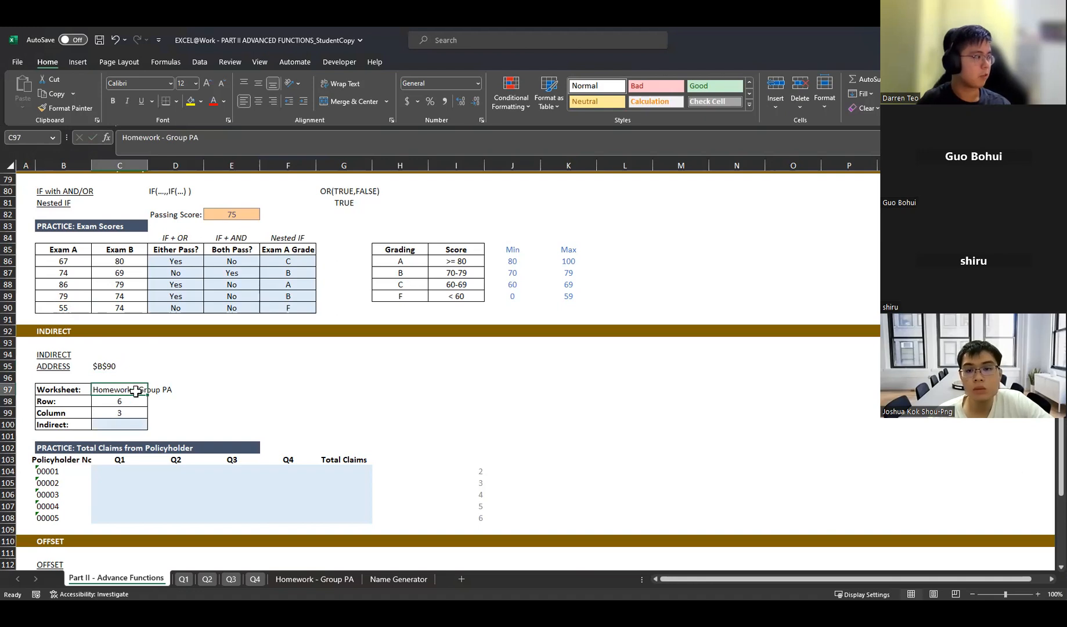
left_click(327, 578)
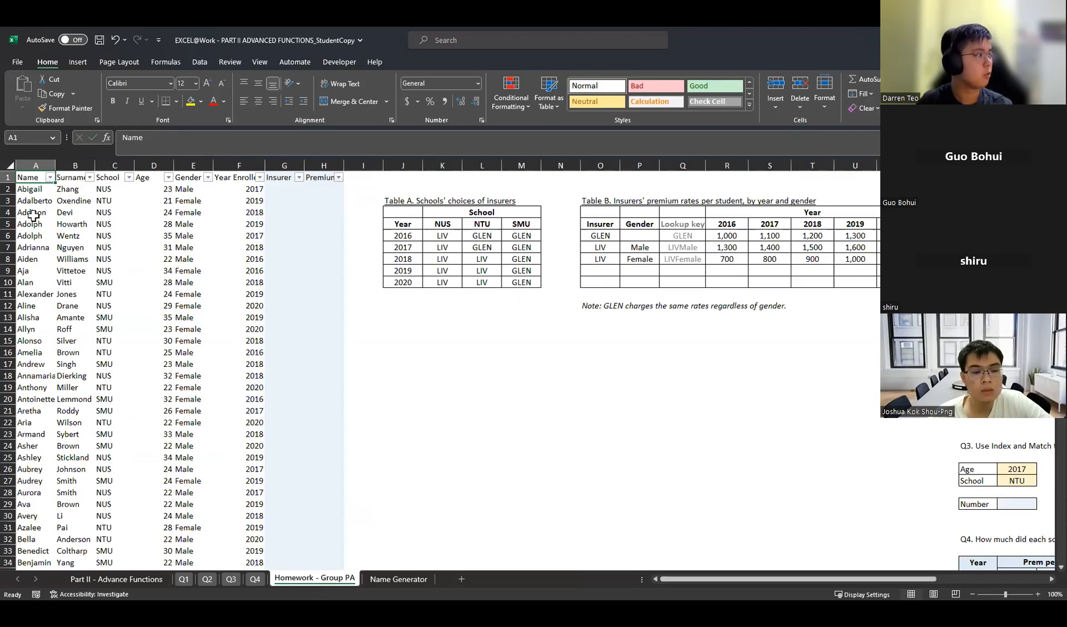
left_click(32, 234)
left_click_drag(32, 234, 107, 235)
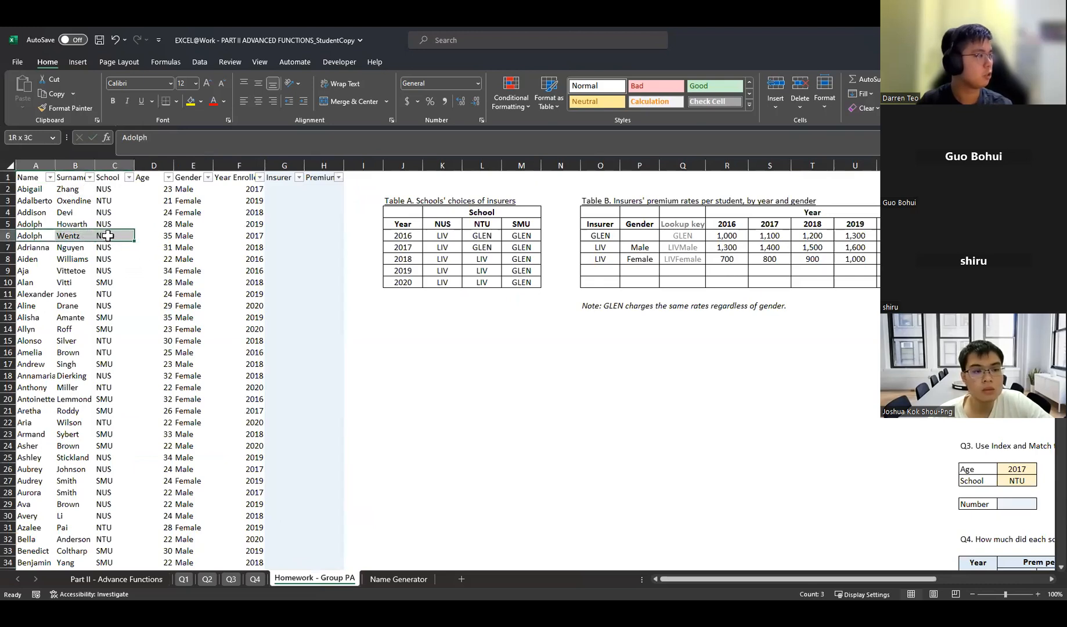
left_click(114, 234)
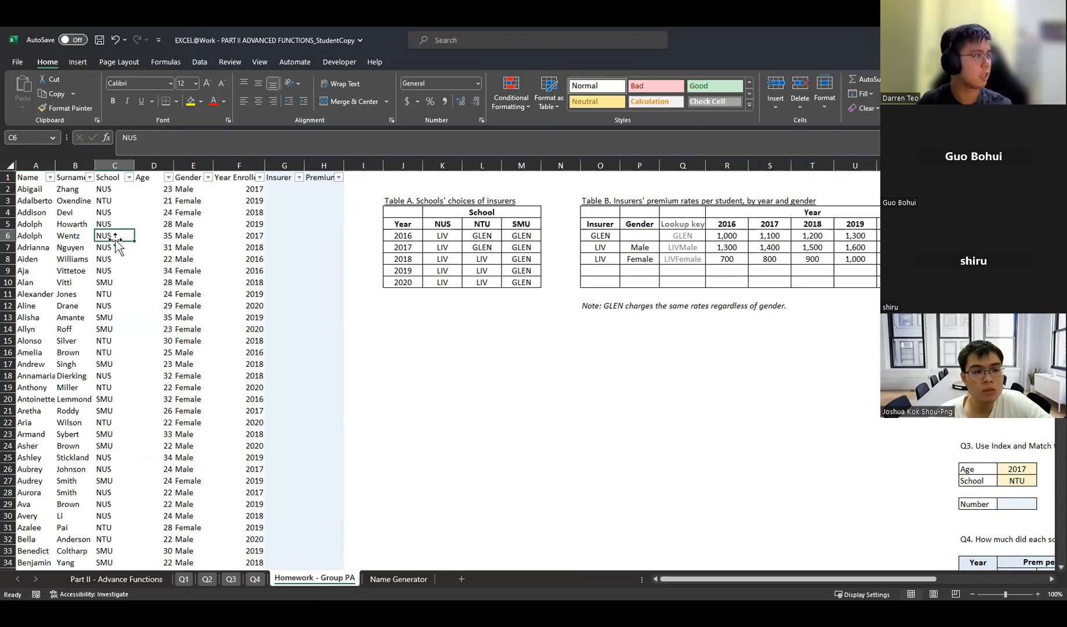
- Enter a direct reference in D99 of the Part II - Advance Functions sheet to cell C6 of the Homework - Group PA sheet
left_click(124, 579)
left_click(194, 399)
left_click(214, 389)
left_click(198, 412)
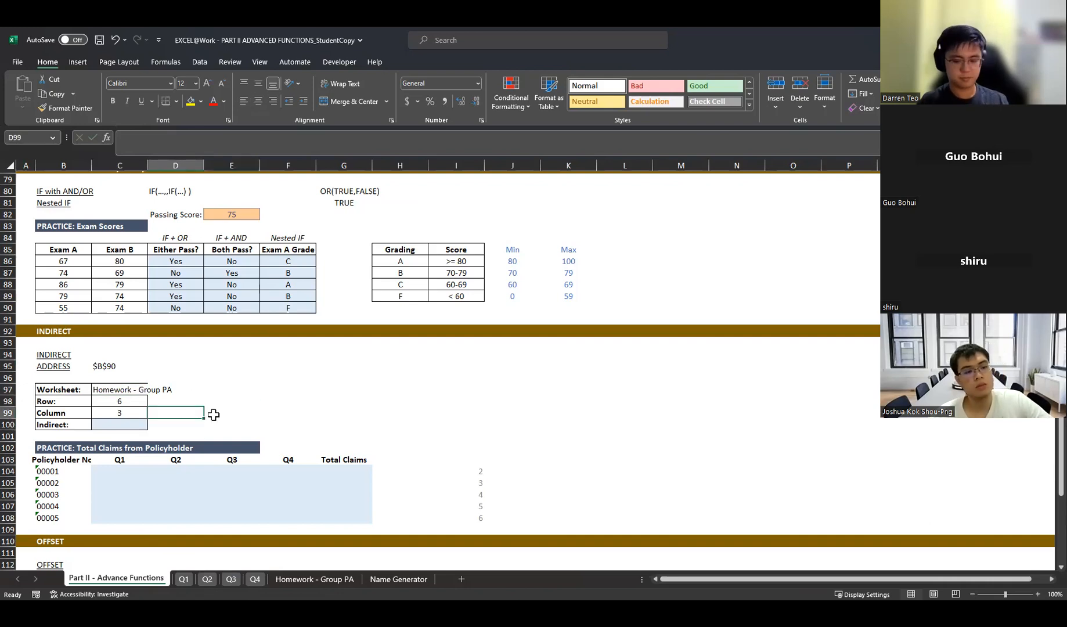
type("=")
left_click(315, 580)
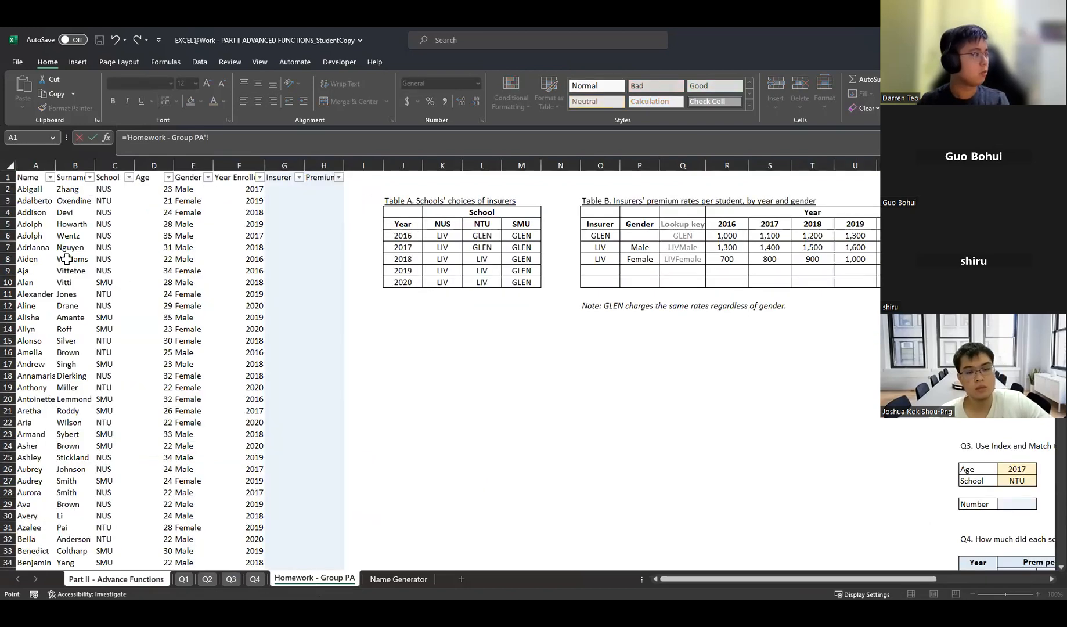
left_click(114, 235)
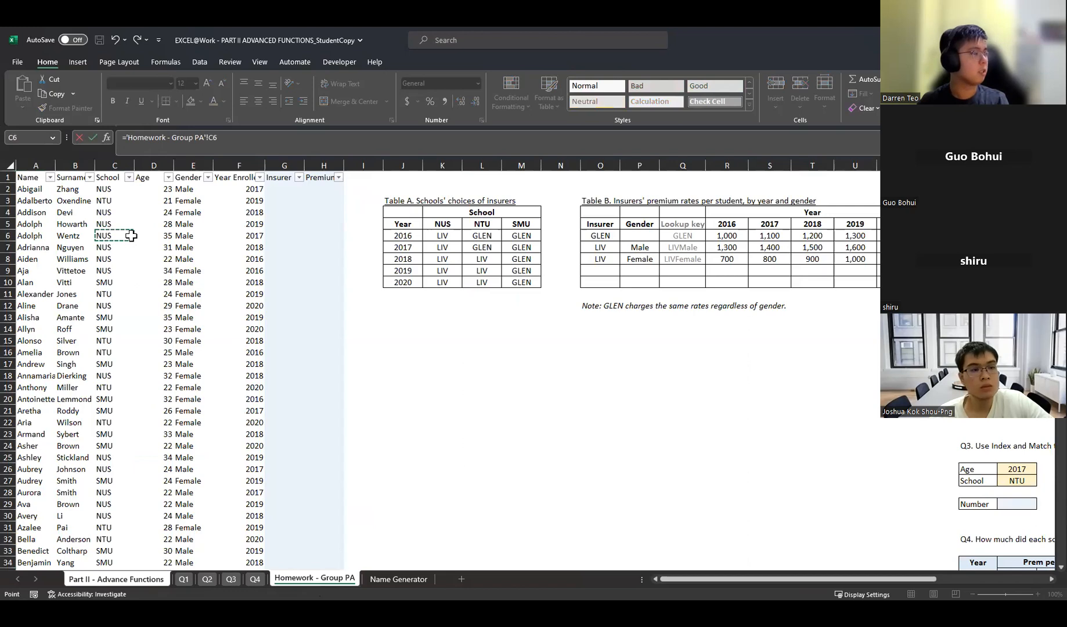
key("Return")
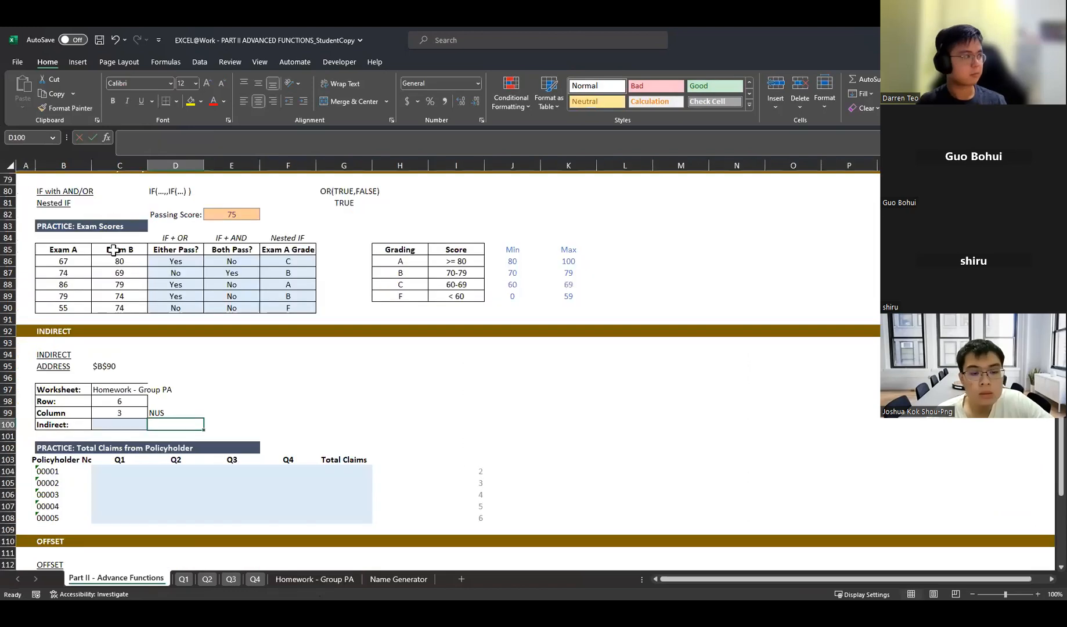
left_click(175, 413)
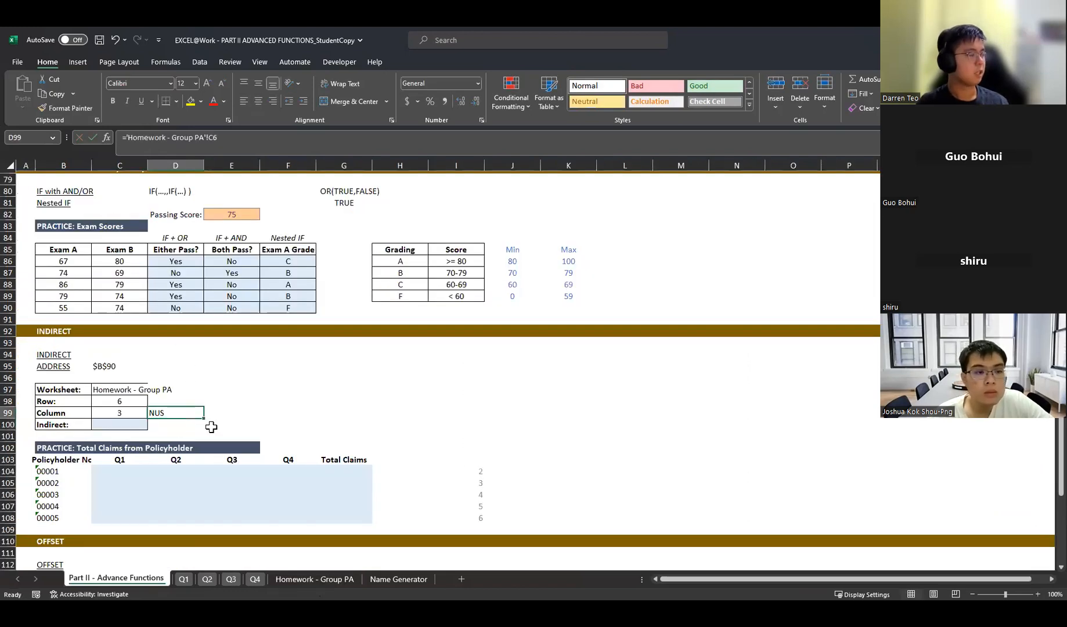
- Move the direct reference from D99 to E99 and check its sheet reference in the formula
left_click_drag(178, 409, 223, 409)
left_click(124, 423)
left_click(238, 411)
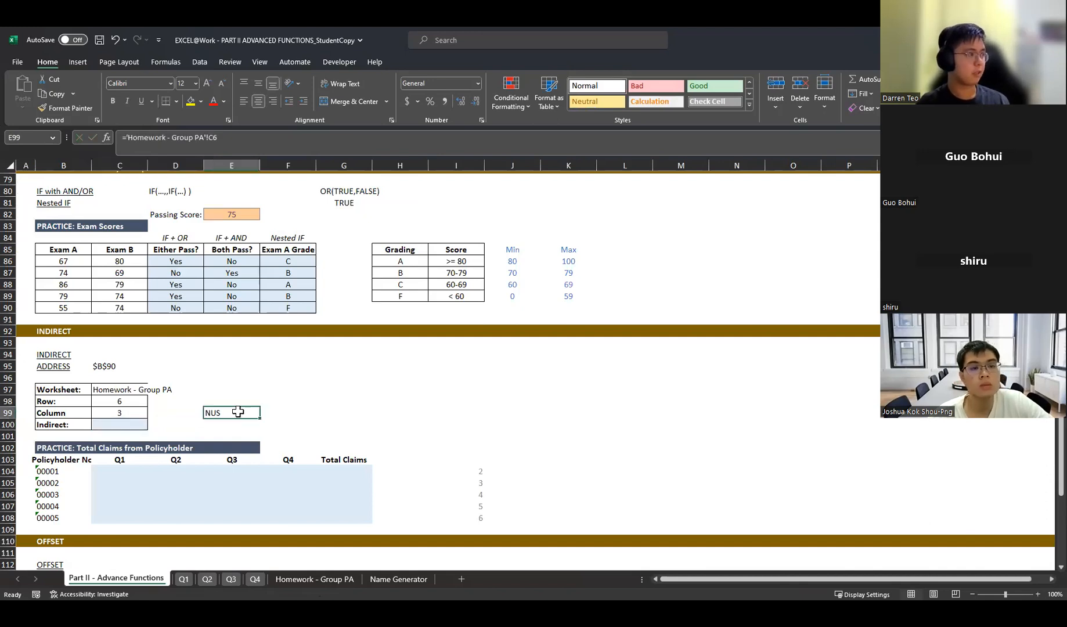
left_click_drag(220, 142, 126, 143)
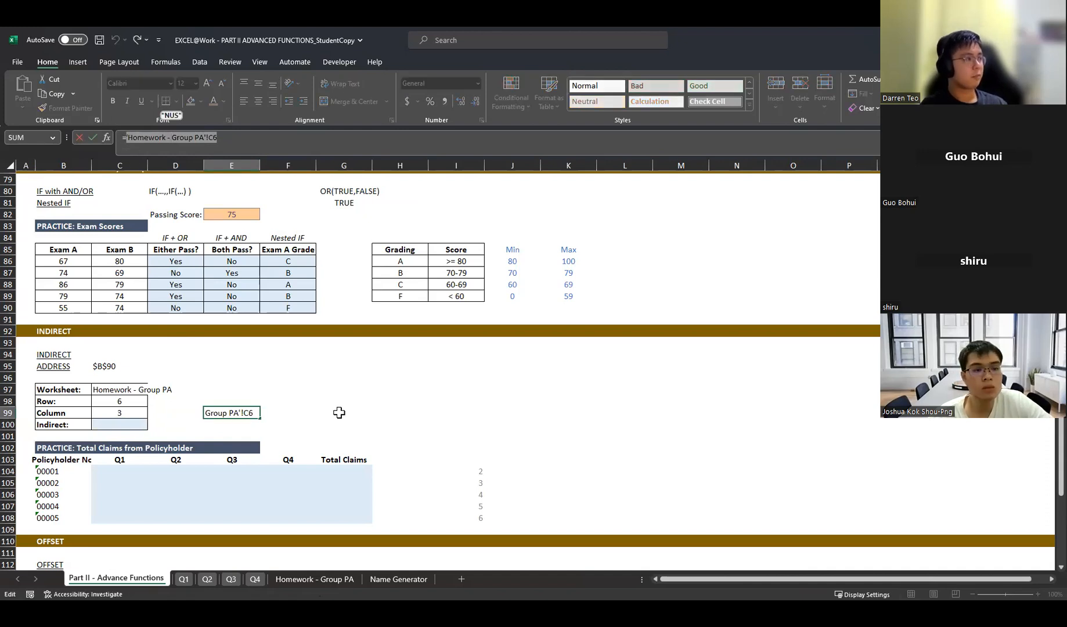
key("Escape")
- Begin the INDIRECT formula in C100 by joining an opening apostrophe, the worksheet name in C97 and a closing apostrophe: =INDIRECT("'"&C97&"'"&
left_click(119, 424)
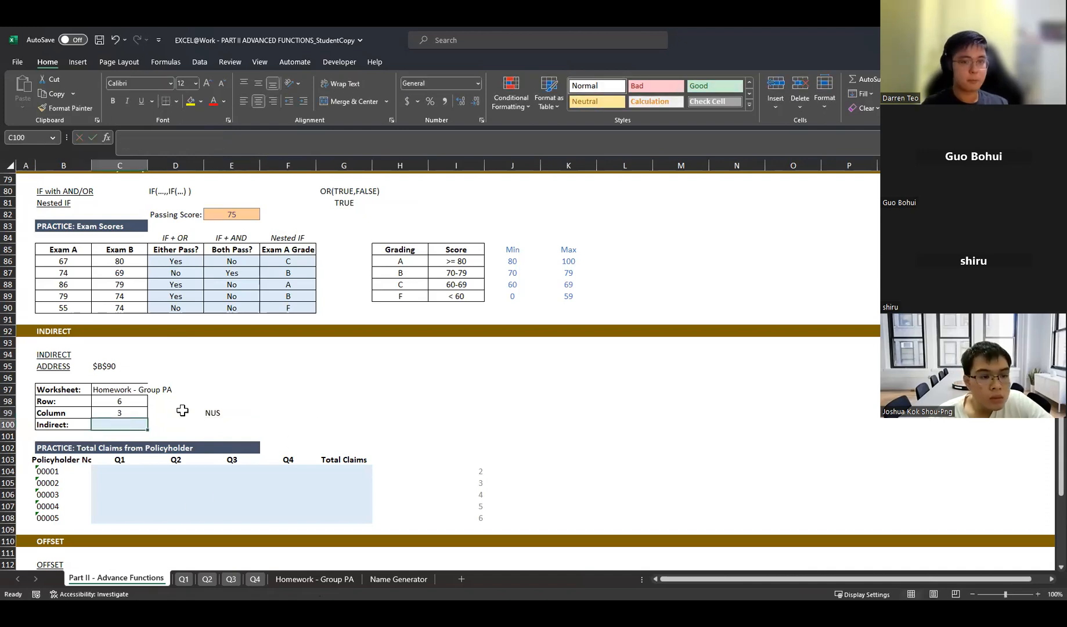
type("=")
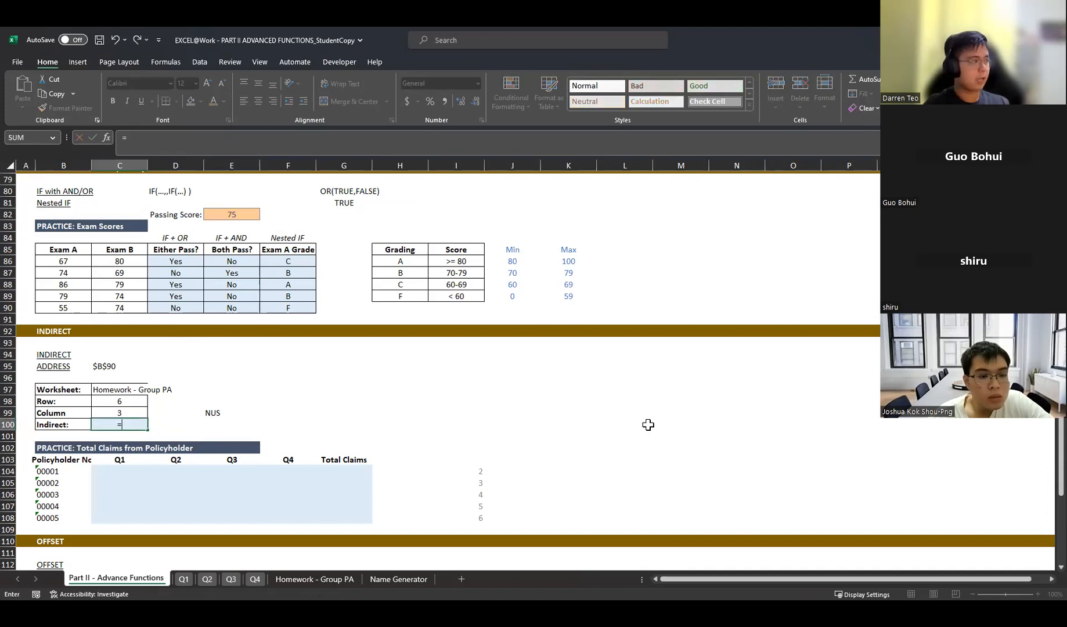
type("INDIRECT(")
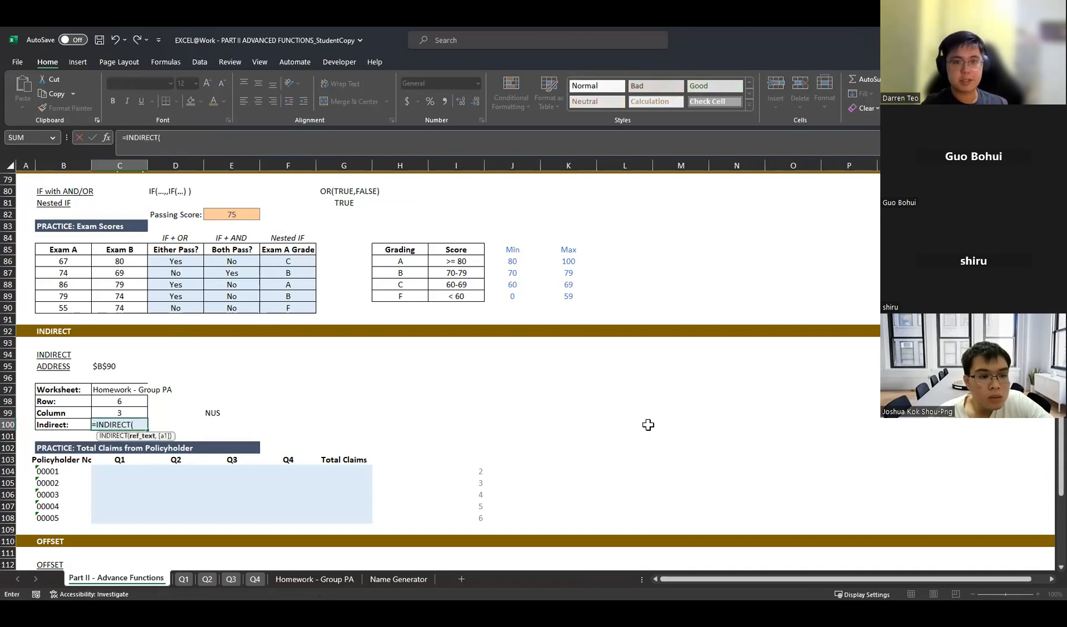
type("\"")
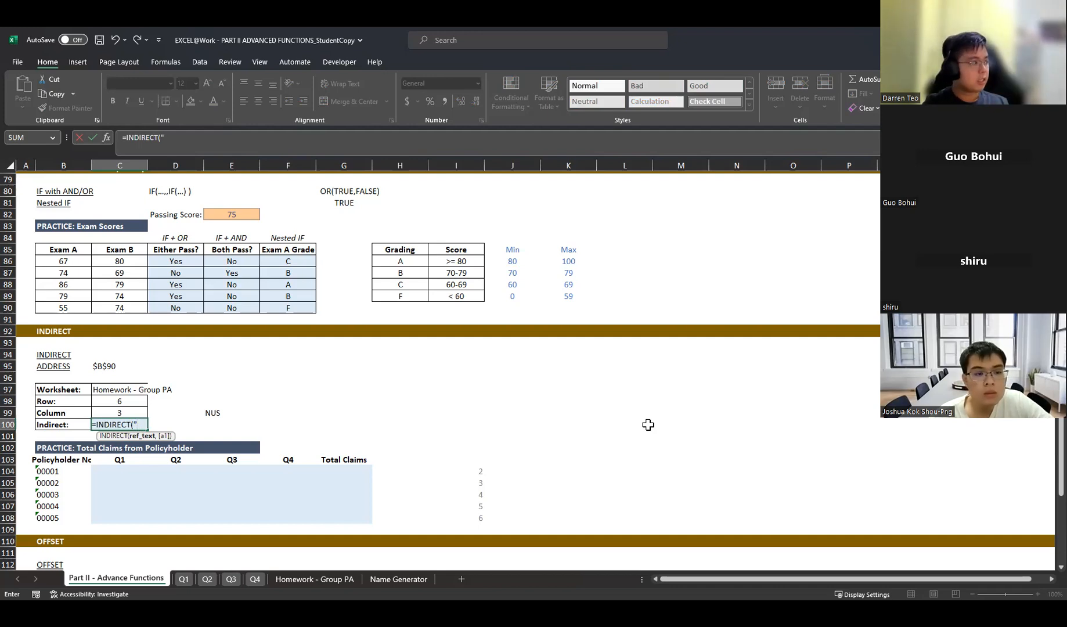
type("\"\"\"")
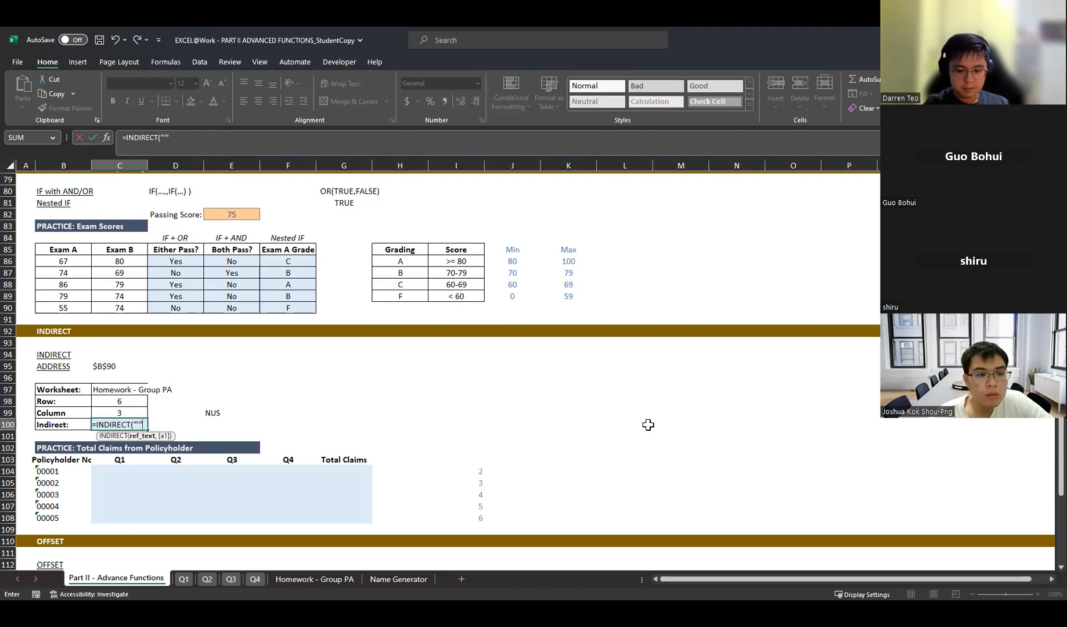
type("&")
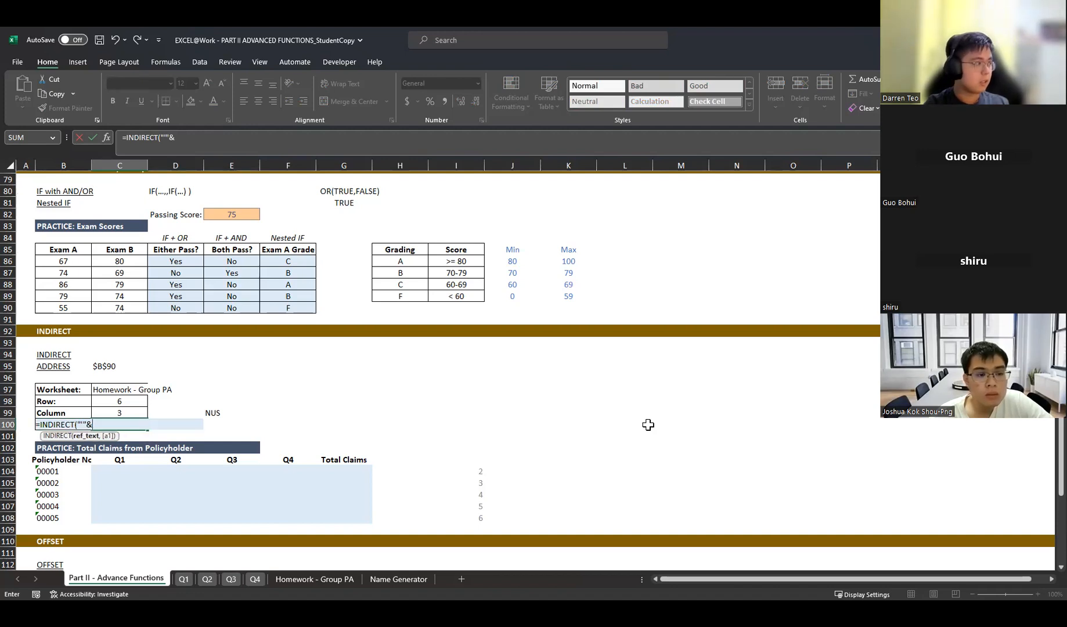
left_click(127, 388)
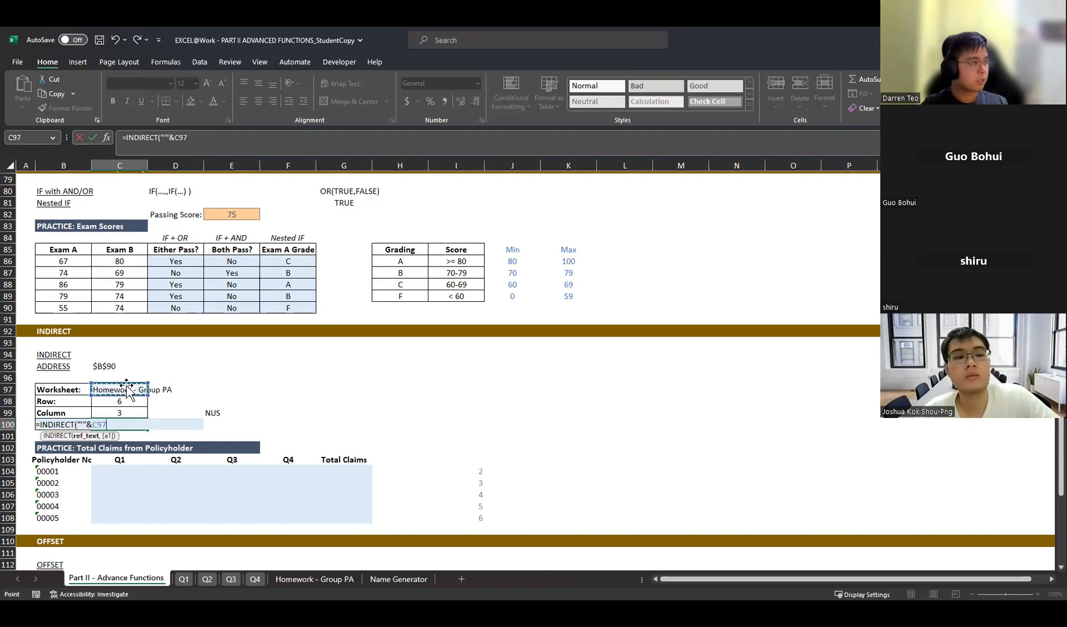
type("&\"'\"&")
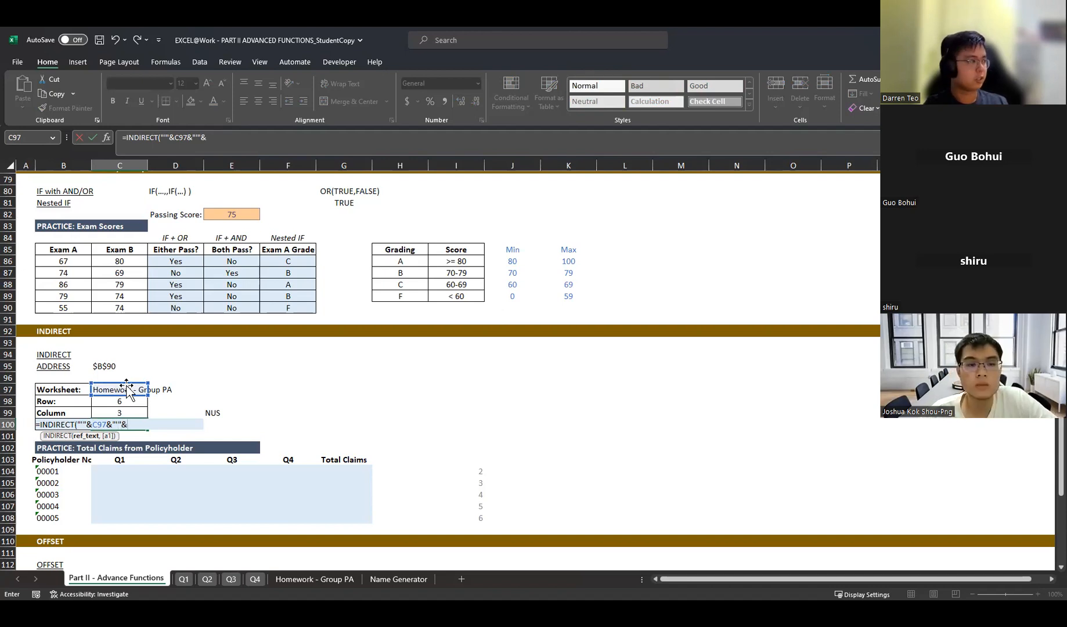
- Complete the INDIRECT formula in C100 with ADDRESS(C98,C99), taking the row and column numbers from the cells above
type("ADDRESS(")
key("Up")
key("Up")
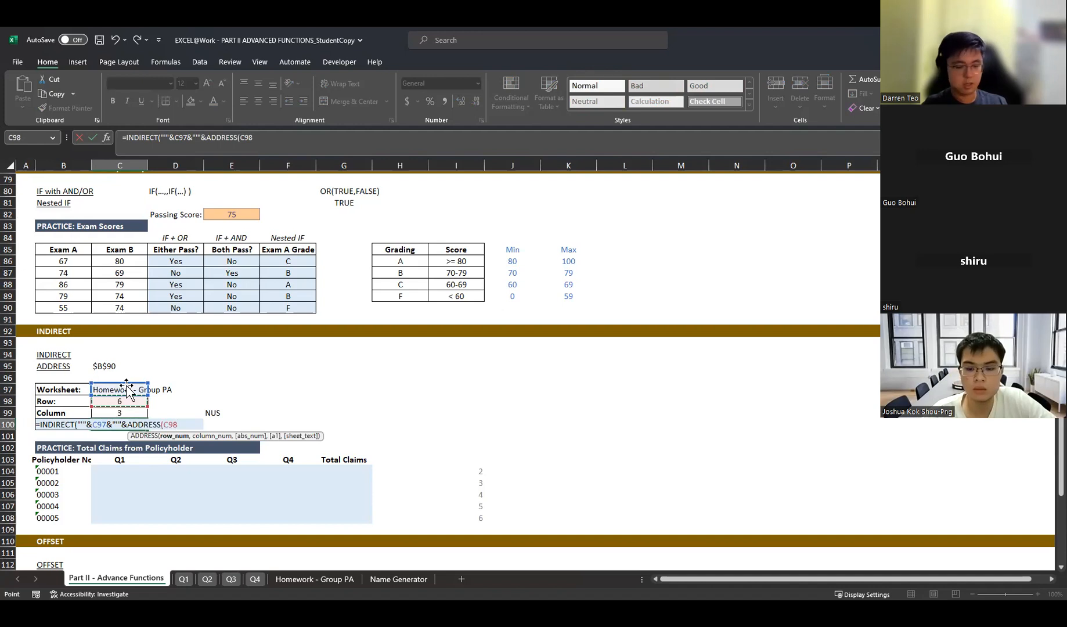
type(",")
key("Down")
type(")")
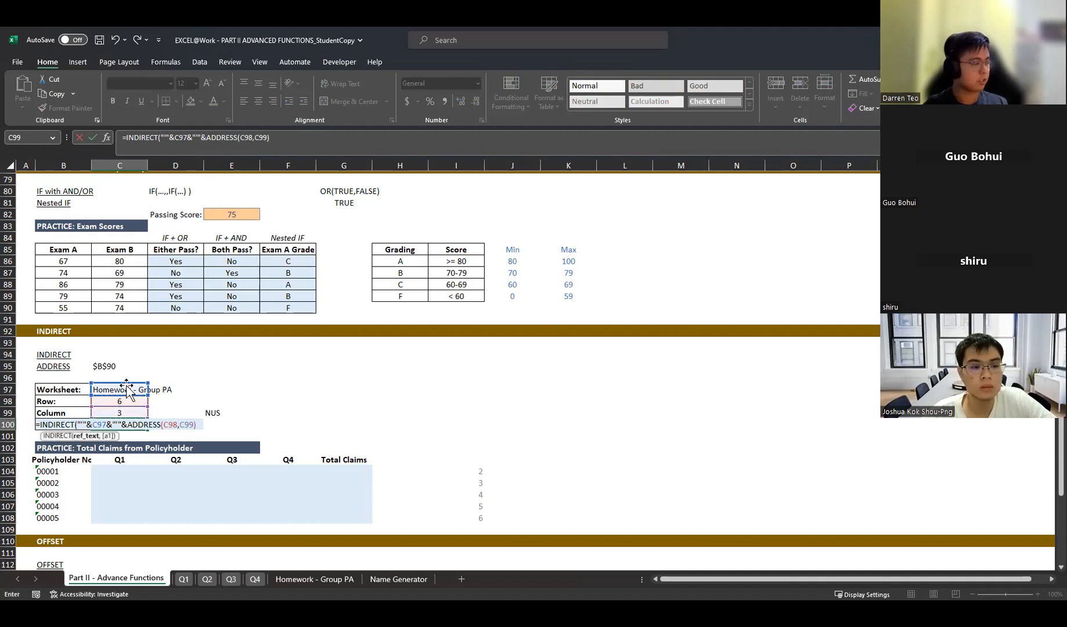
key("ctrl+Return")
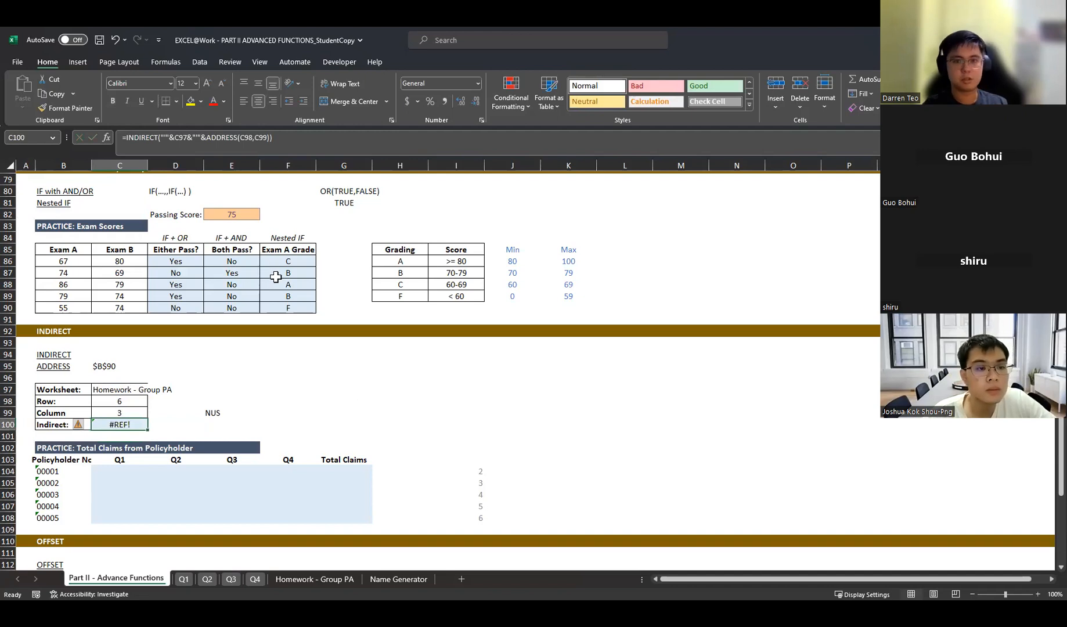
- Add an exclamation mark after the closing apostrophe in C100 so the formula reads =INDIRECT("'"&C97&"'!"&ADDRESS(C98,C99))
left_click(200, 136)
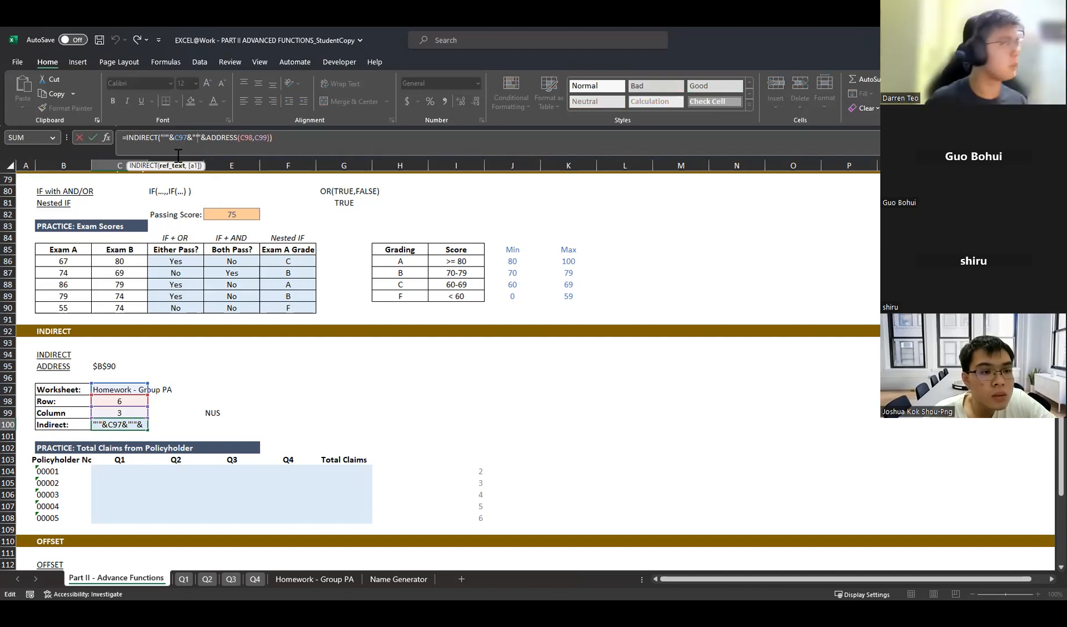
type("!")
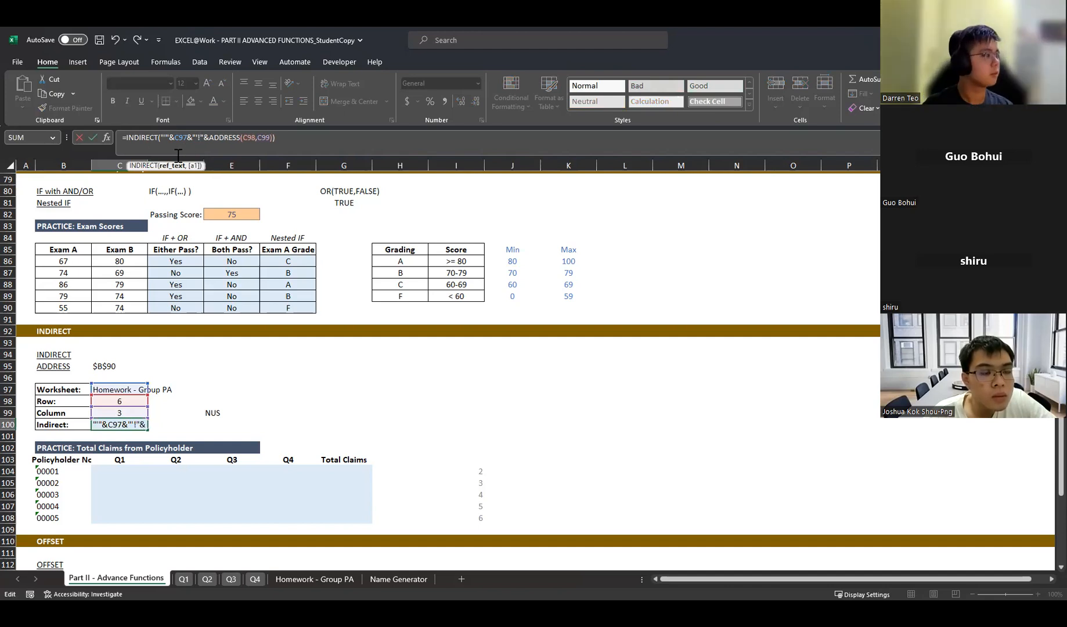
key("ctrl+Return")
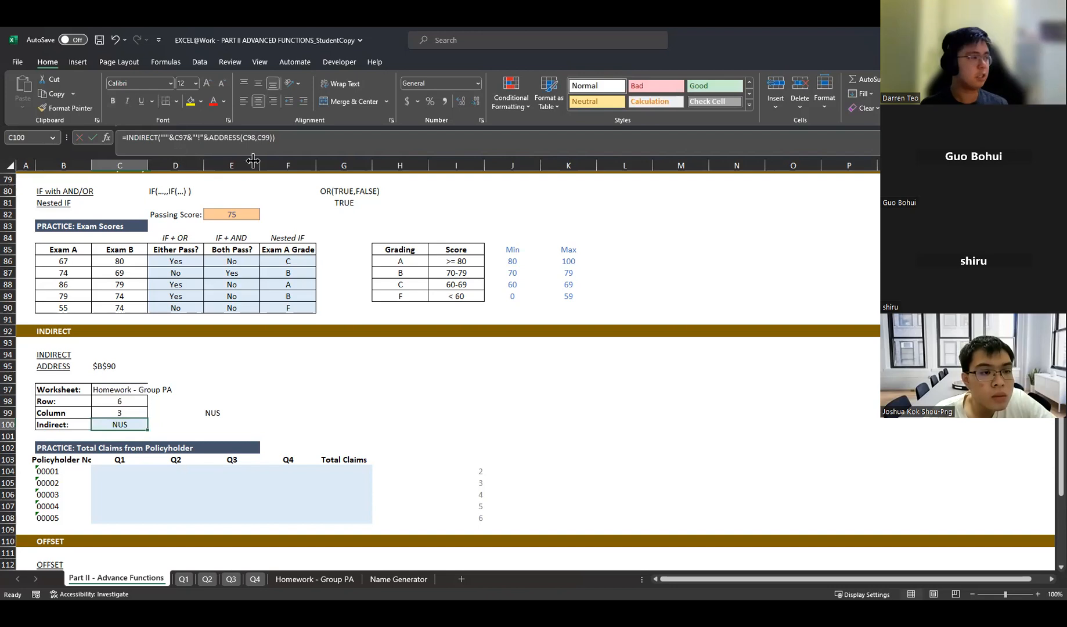
- Compare the text argument inside the INDIRECT formula in C100 with the direct sheet reference in E99
left_click(206, 413)
left_click(123, 426)
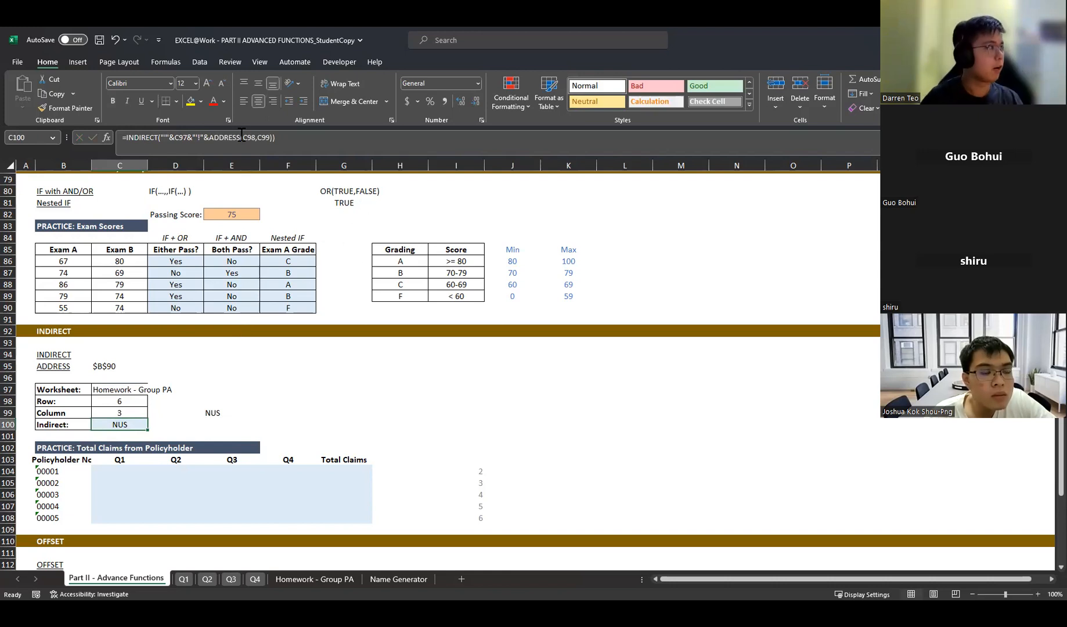
left_click_drag(161, 138, 271, 142)
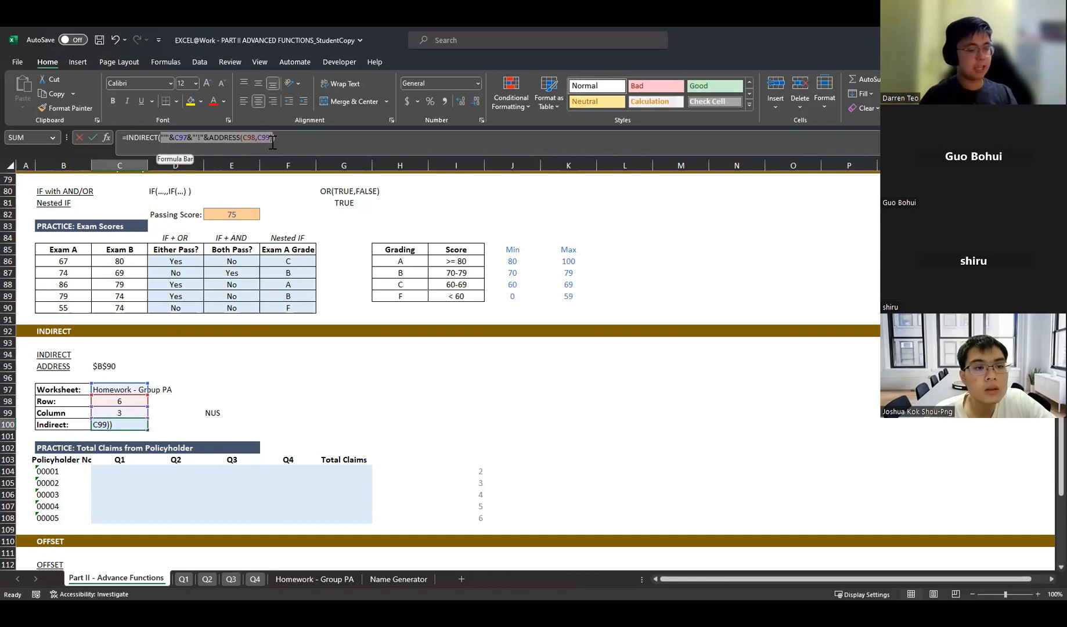
key("Escape")
left_click(226, 413)
left_click_drag(219, 140, 127, 149)
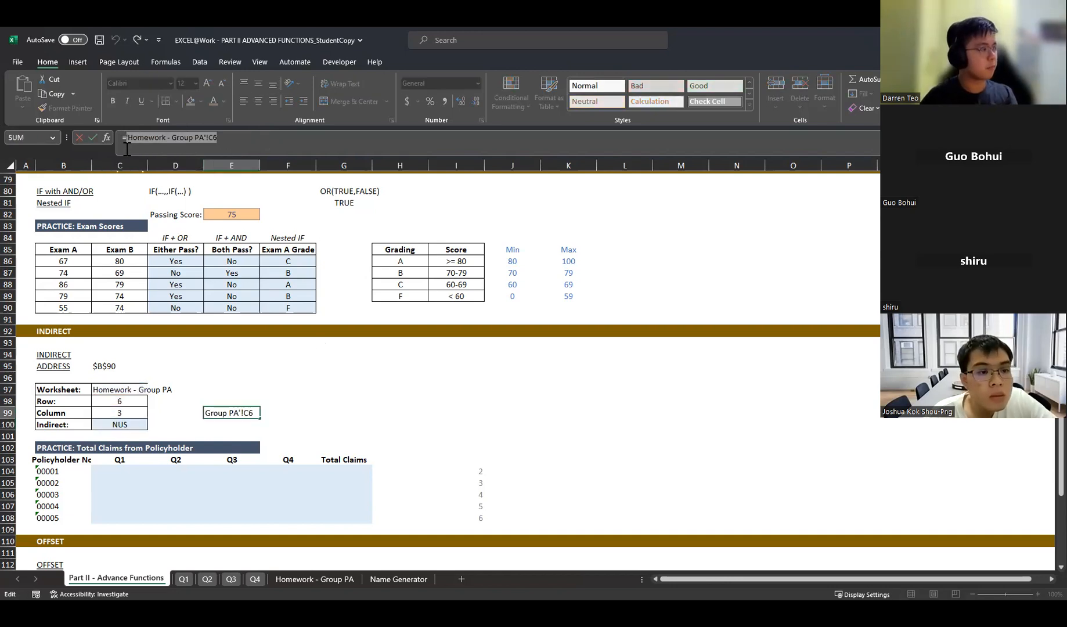
key("Escape")
left_click(121, 422)
key("ctrl+c")
left_click(215, 425)
right_click(215, 425)
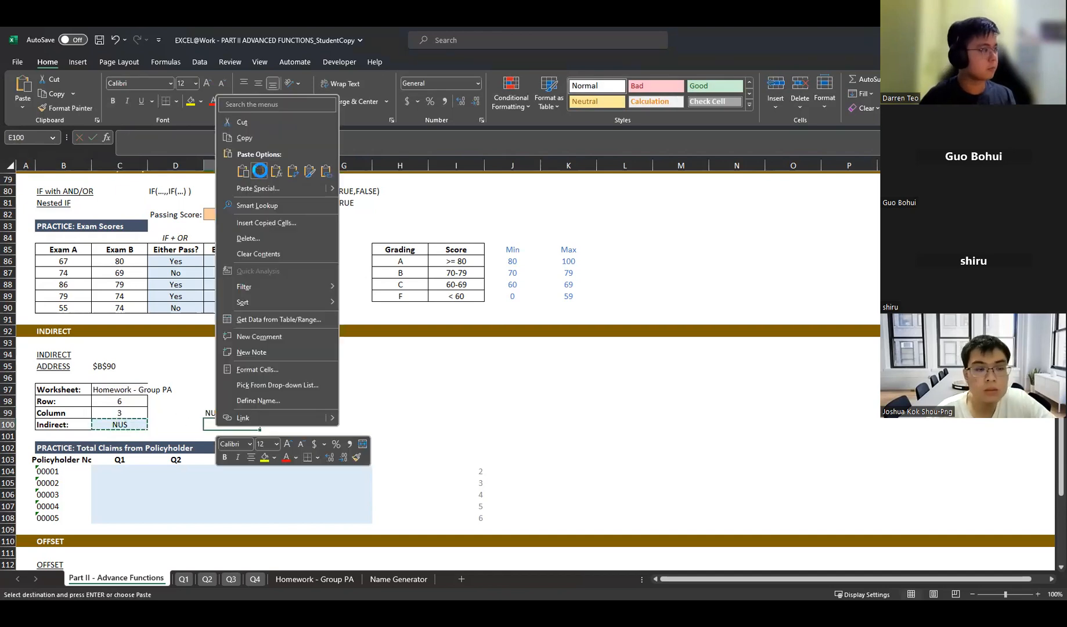
left_click(260, 170)
- Copy the C100 formula without its equals sign into E100 as plain text: INDIRECT("'"&C97&"'!"&ADDRESS(C98,C99))
left_click(119, 425)
left_click(129, 144)
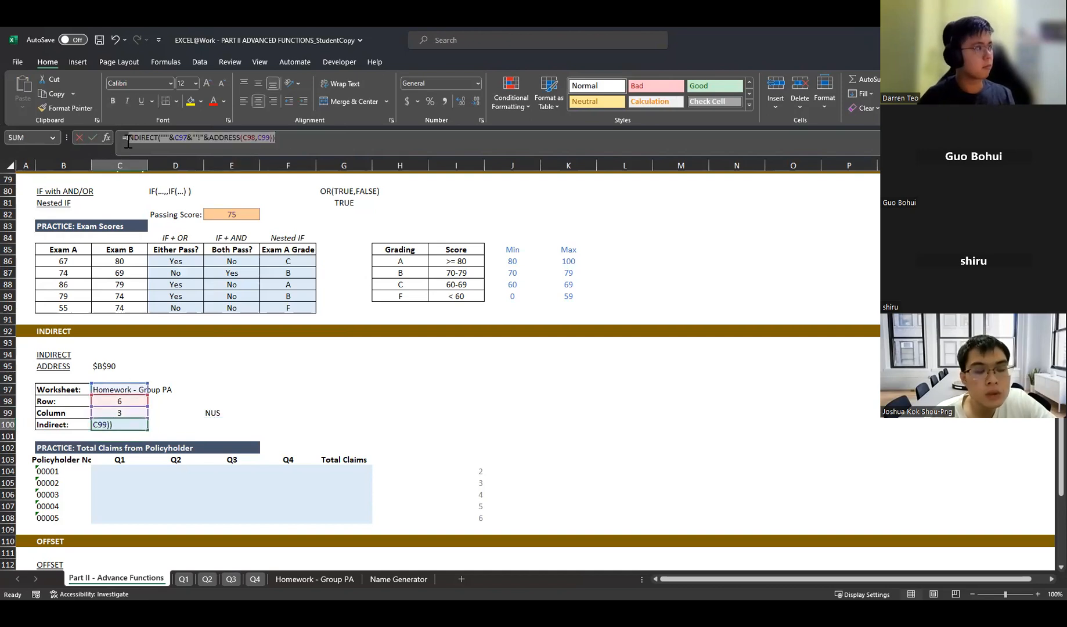
left_click_drag(324, 139, 126, 144)
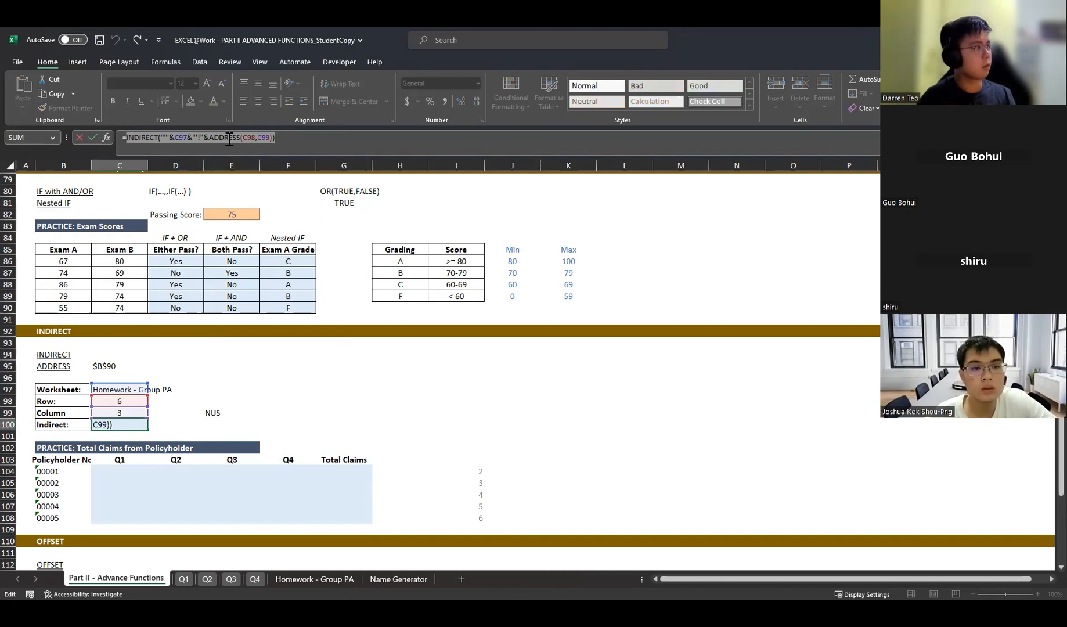
left_click(132, 143)
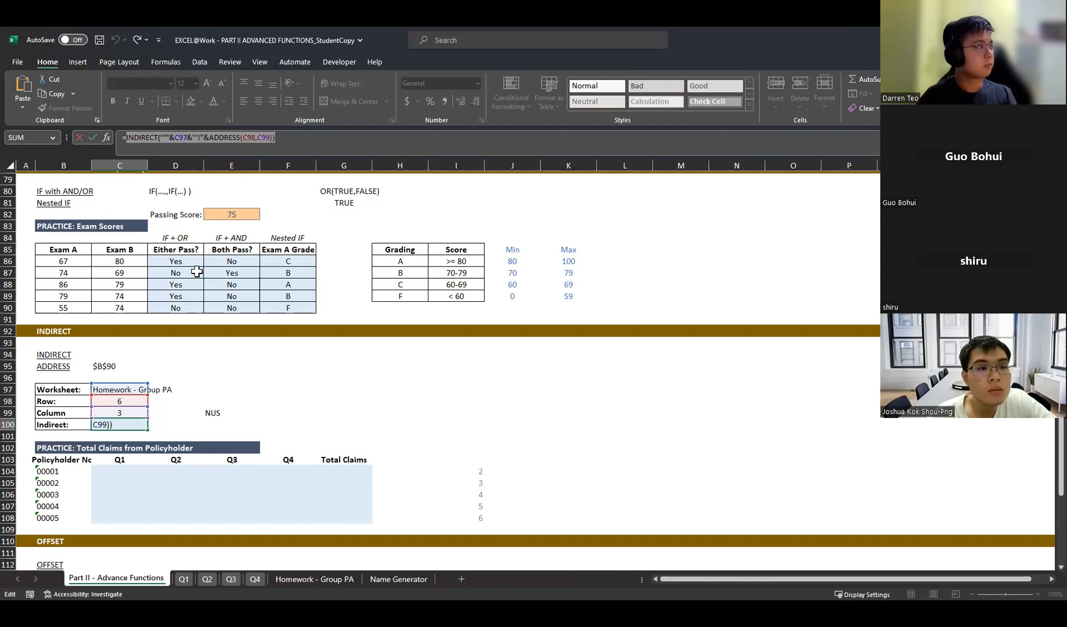
left_click(219, 425)
key("ctrl+v")
- Turn the reference in E99 into plain text by removing its equals sign, leaving 'Homework - Group PA'!C6
left_click(241, 411)
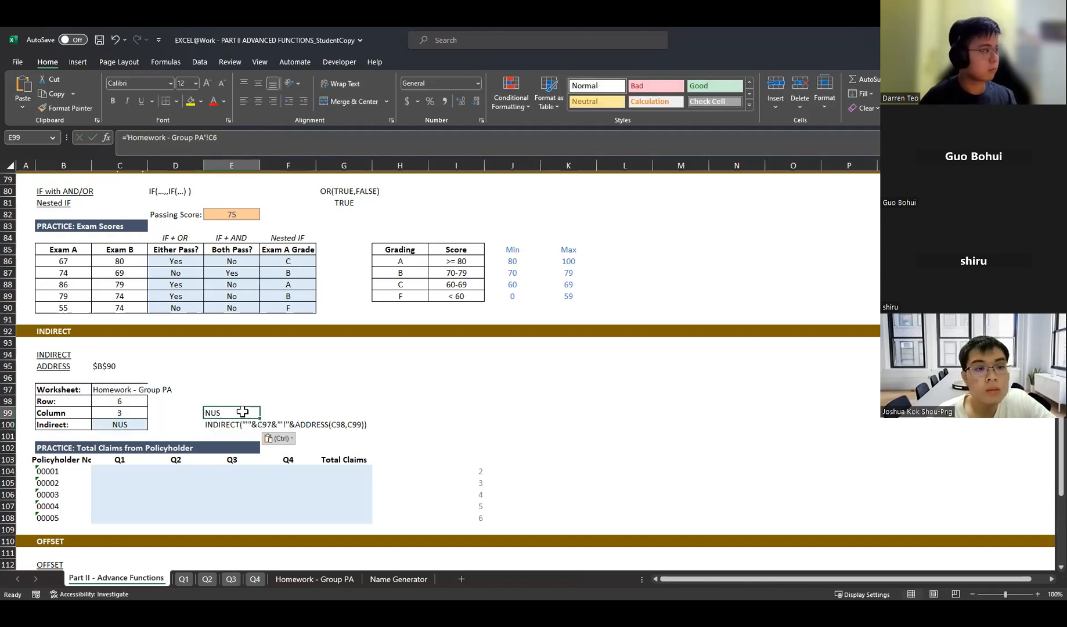
left_click_drag(271, 143, 137, 145)
left_click(137, 144)
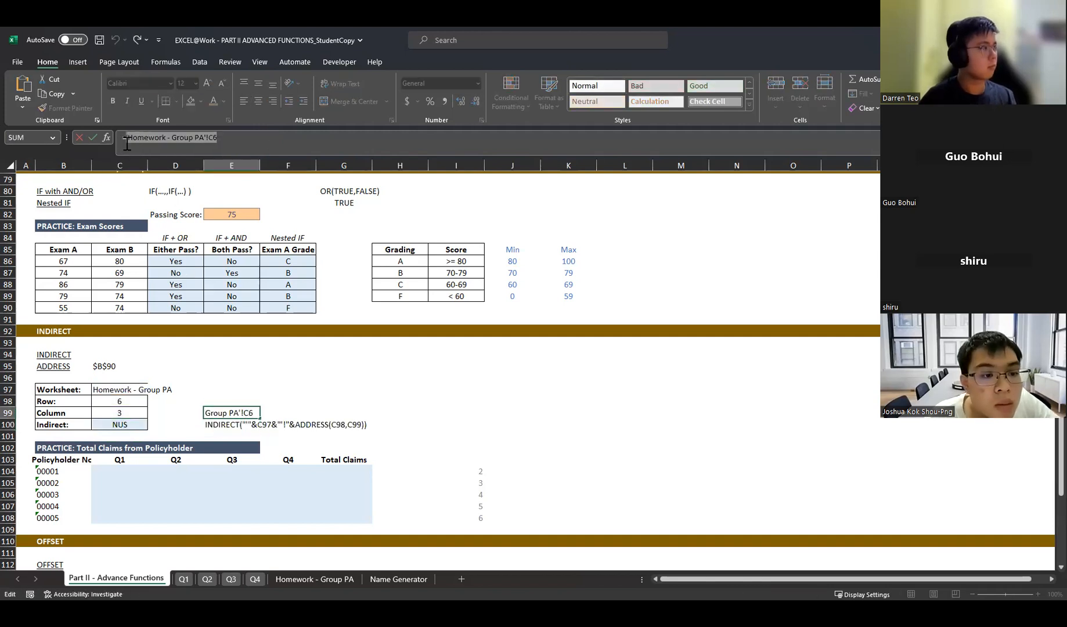
key("Return")
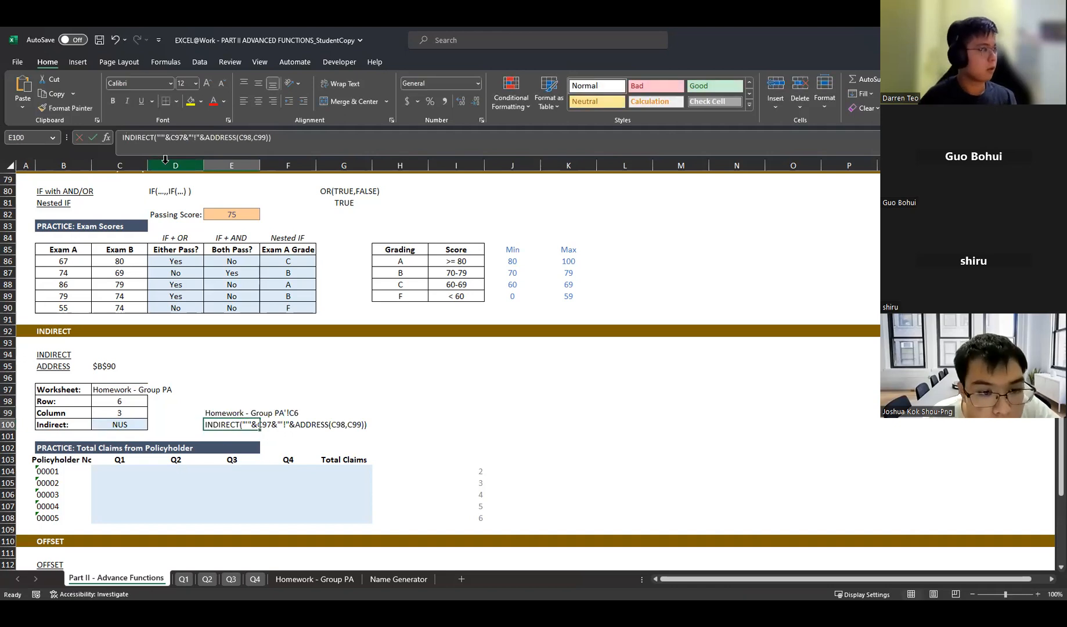
- Examine the reference text in E99, including the apostrophe in front of the sheet name
scroll(260, 424, "up", 3, "ctrl")
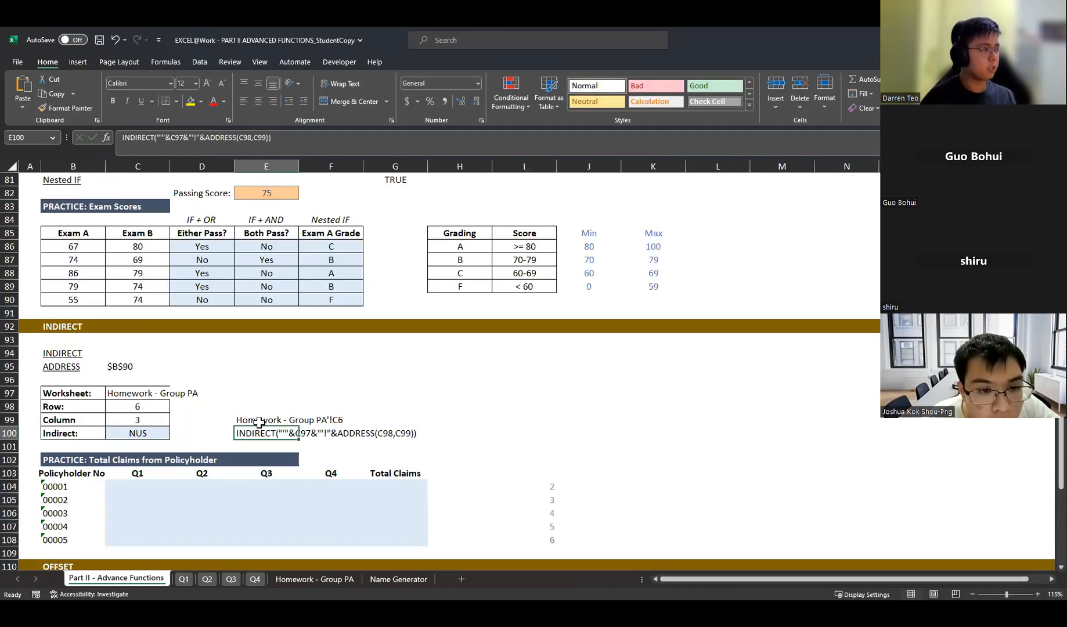
left_click(254, 439)
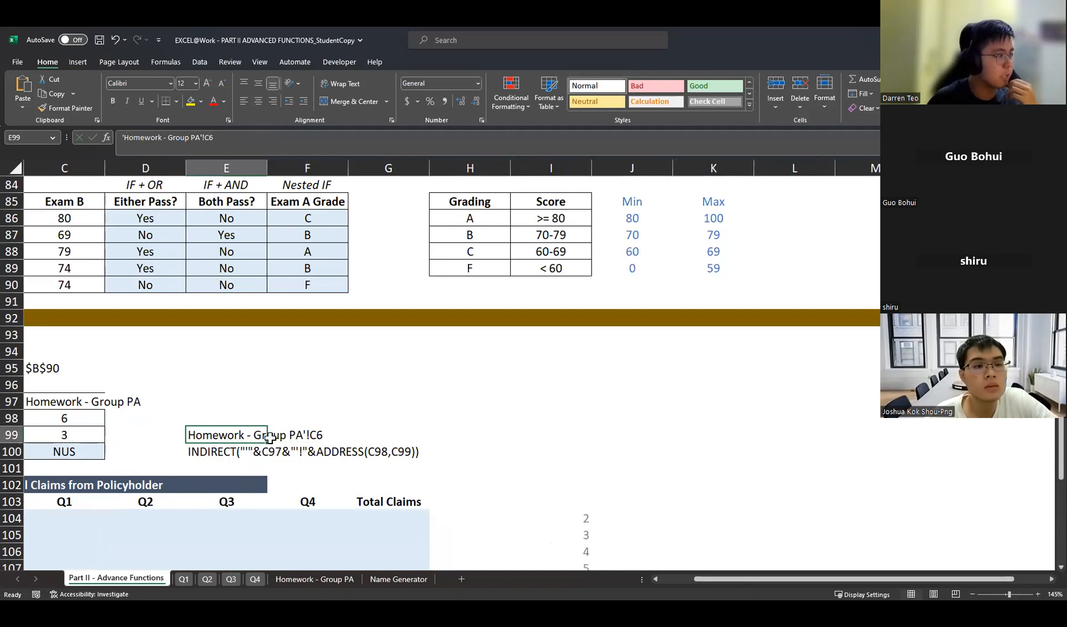
left_click(119, 137)
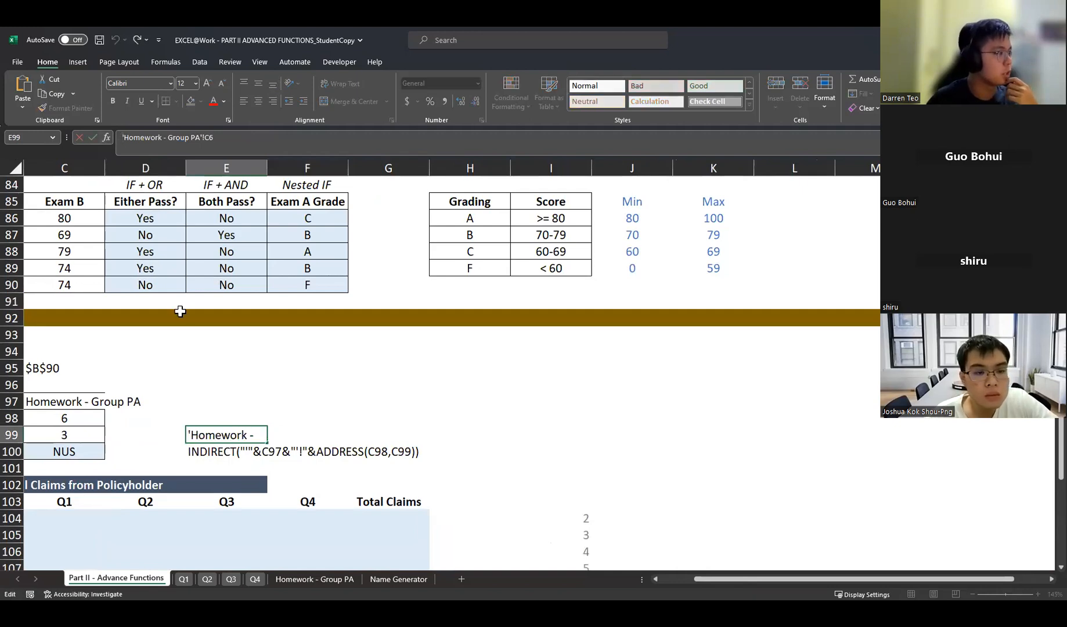
key("Escape")
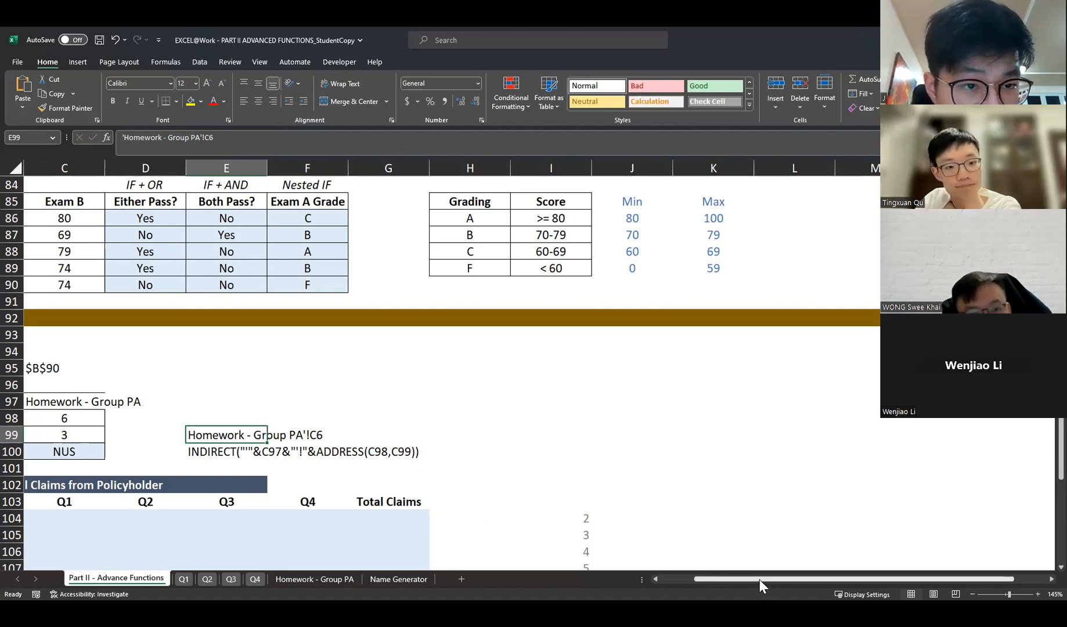
- Examine the sheet-name part "'"&C97&"'!" of the INDIRECT text in E100 alongside the reference in E99 and the worksheet name in C97
left_click_drag(759, 580, 673, 588)
left_click(322, 453)
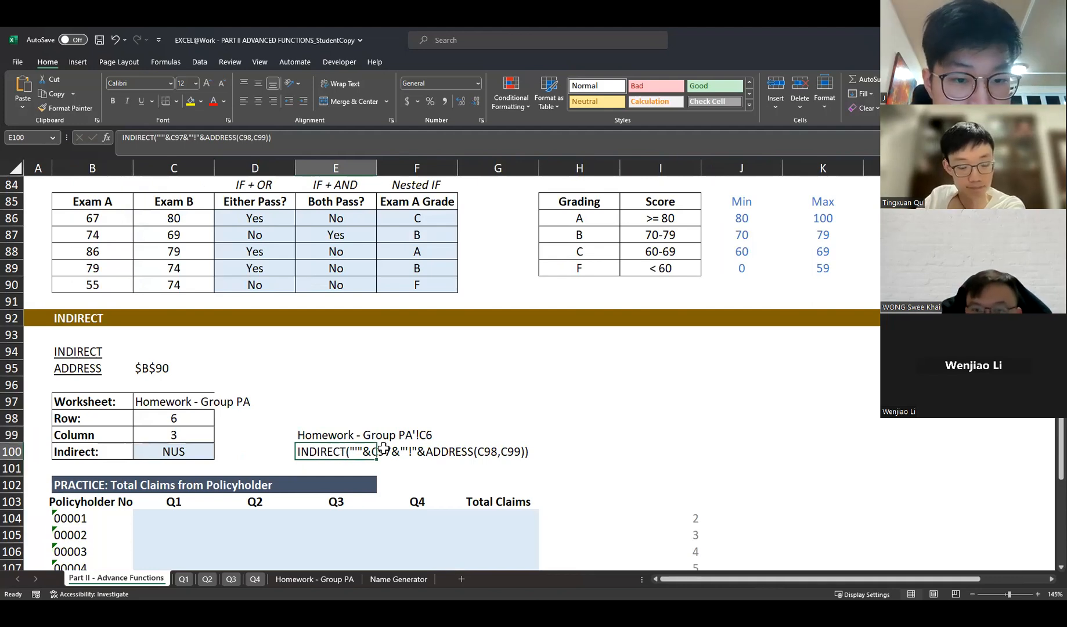
scroll(383, 447, "up", 9, "ctrl")
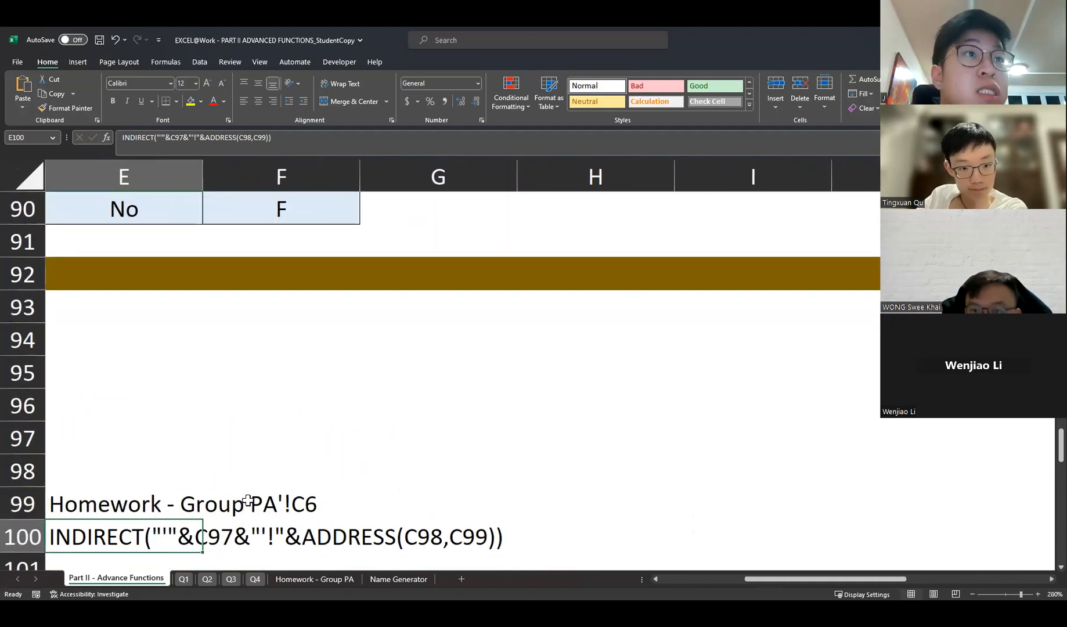
scroll(248, 501, "up", 1)
scroll(252, 497, "down", 2)
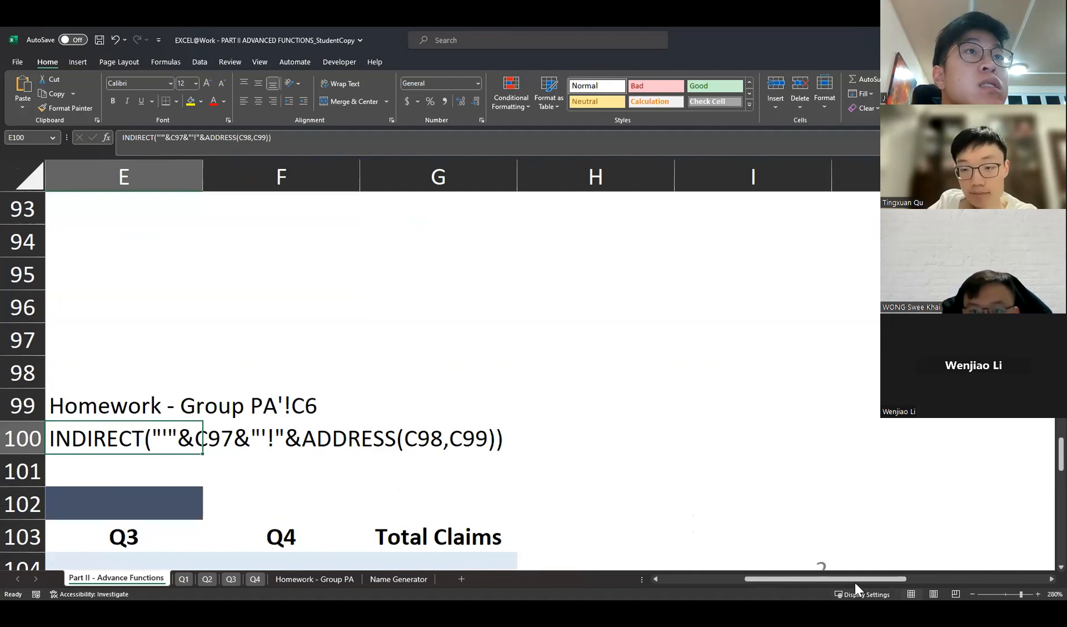
left_click_drag(856, 580, 826, 582)
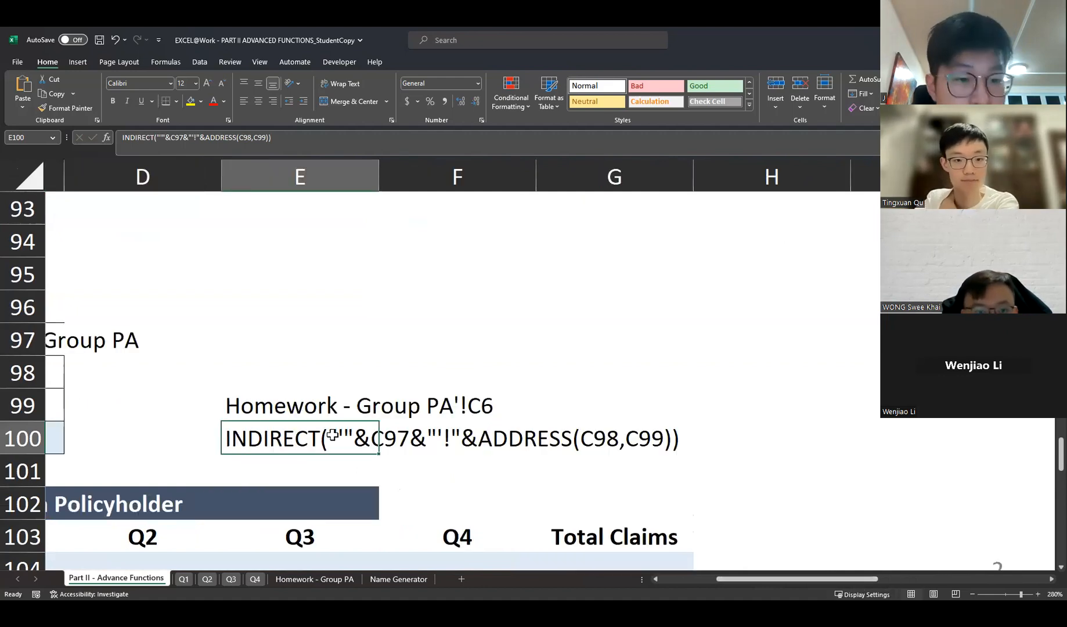
double_click(263, 440)
left_click(325, 446)
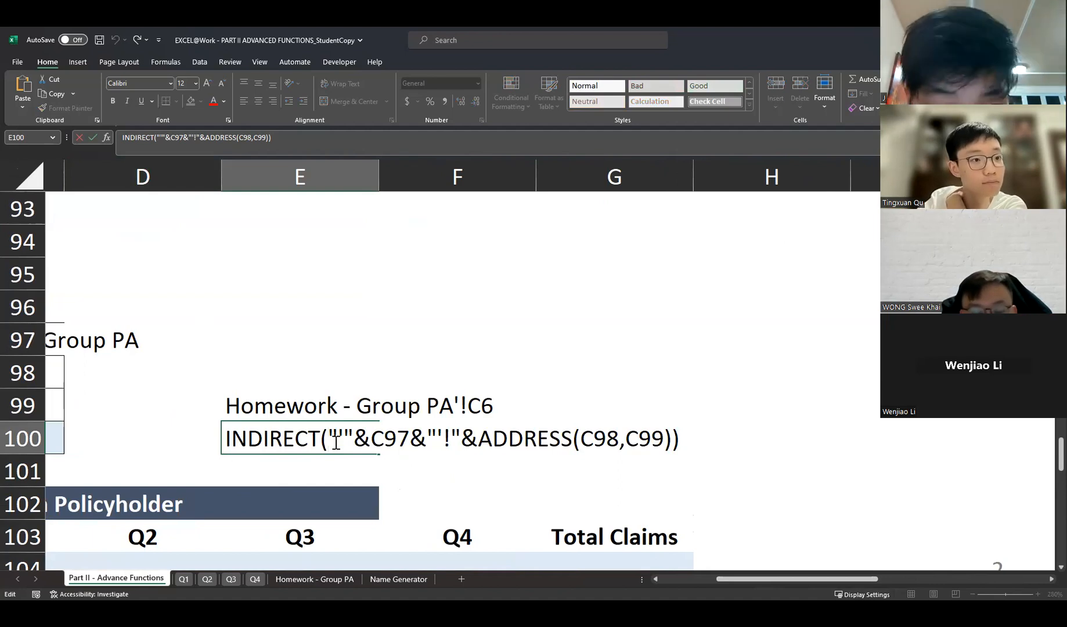
left_click_drag(328, 437, 458, 440)
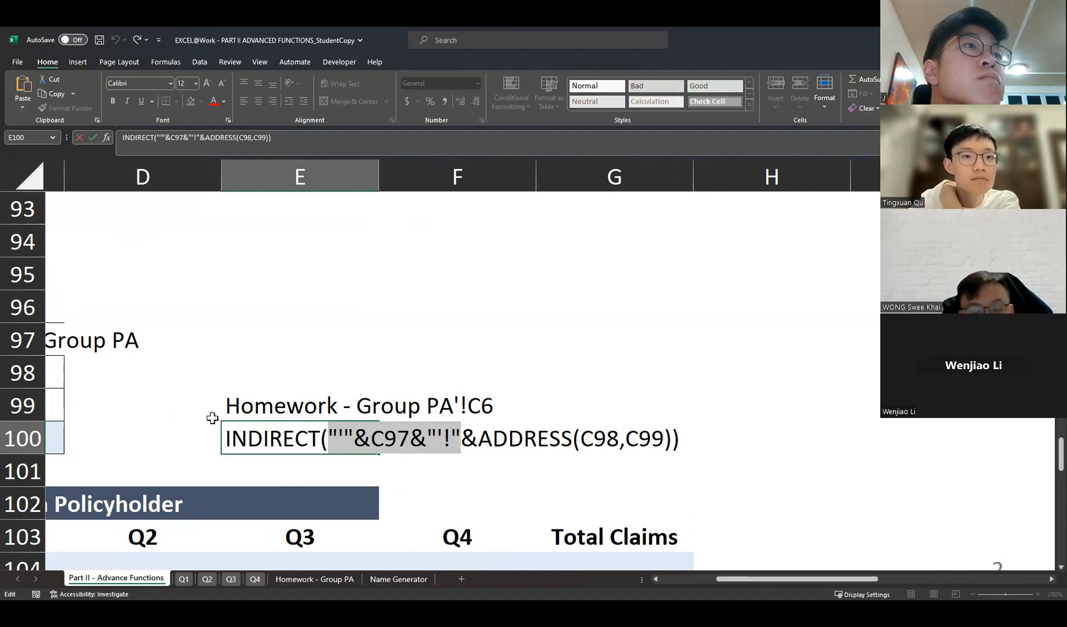
left_click_drag(329, 437, 461, 441)
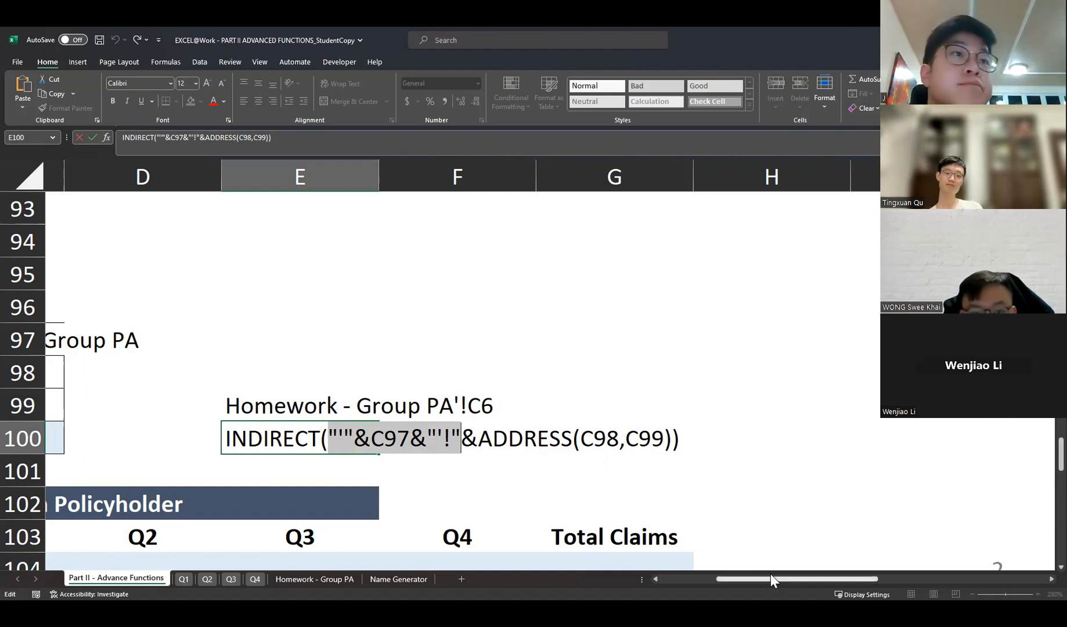
scroll(759, 574, "left", 3)
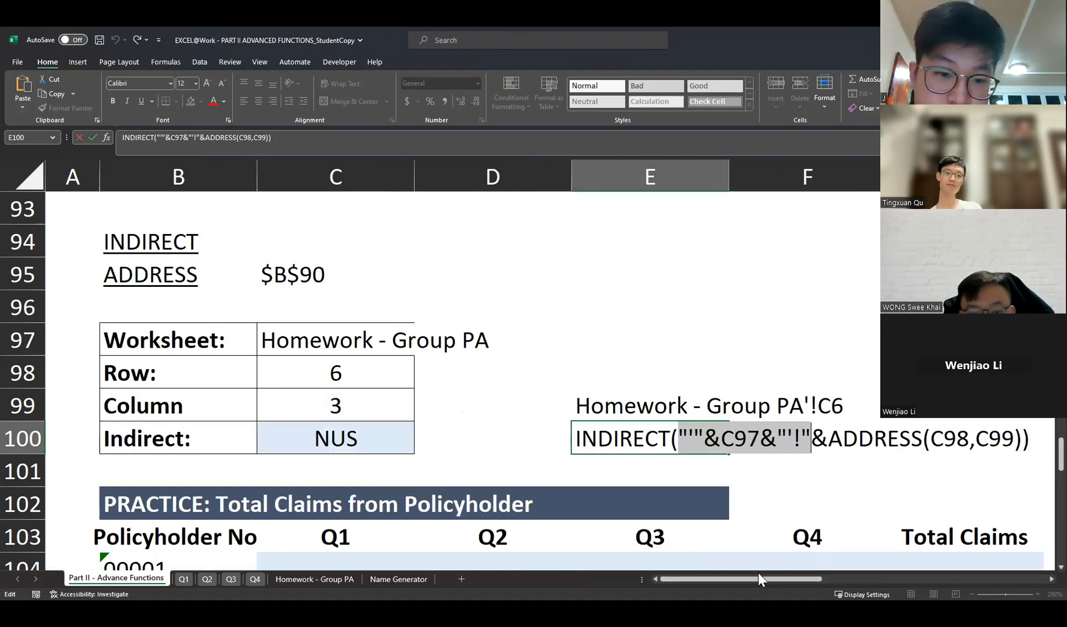
left_click_drag(757, 577, 778, 584)
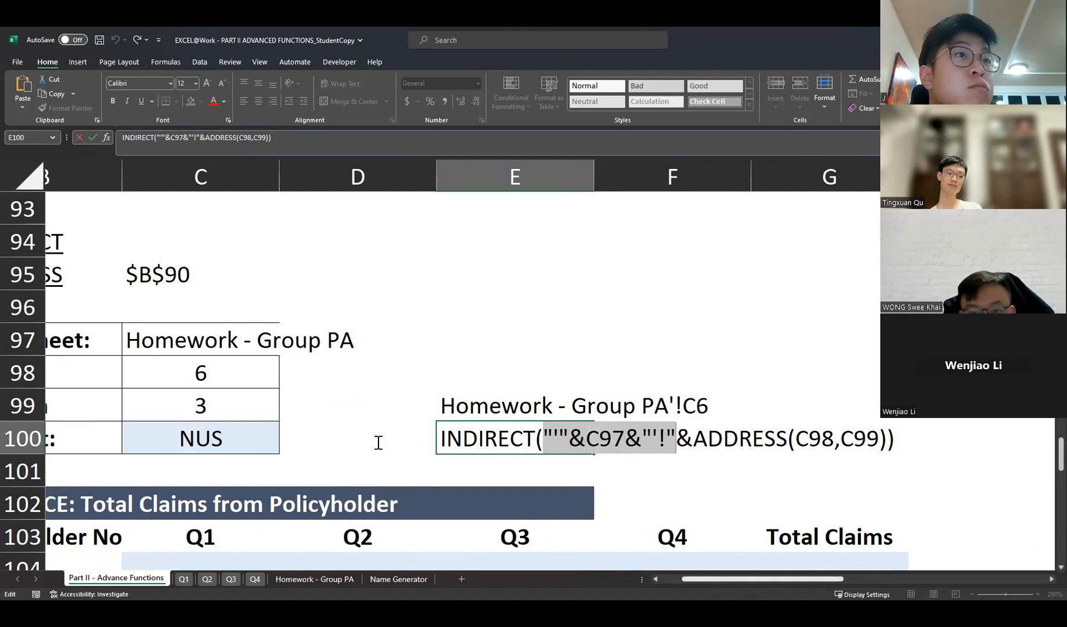
scroll(377, 441, "right", 2)
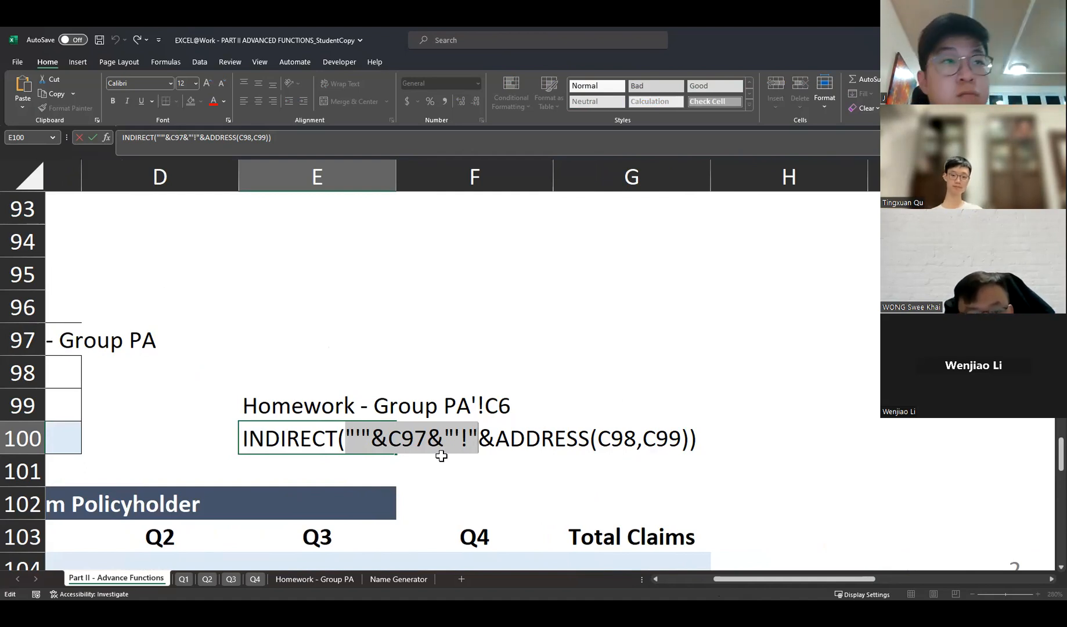
key("Escape")
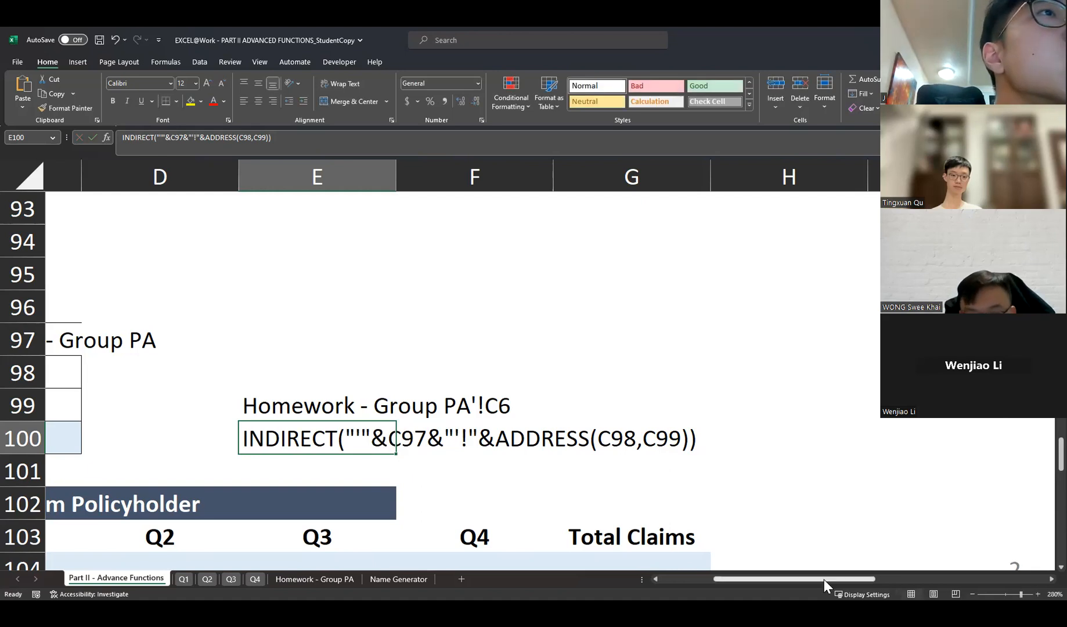
- Examine the apostrophes and exclamation mark inside the quoted strings in E100 and compare them with the reference text in E99
left_click_drag(822, 579, 751, 580)
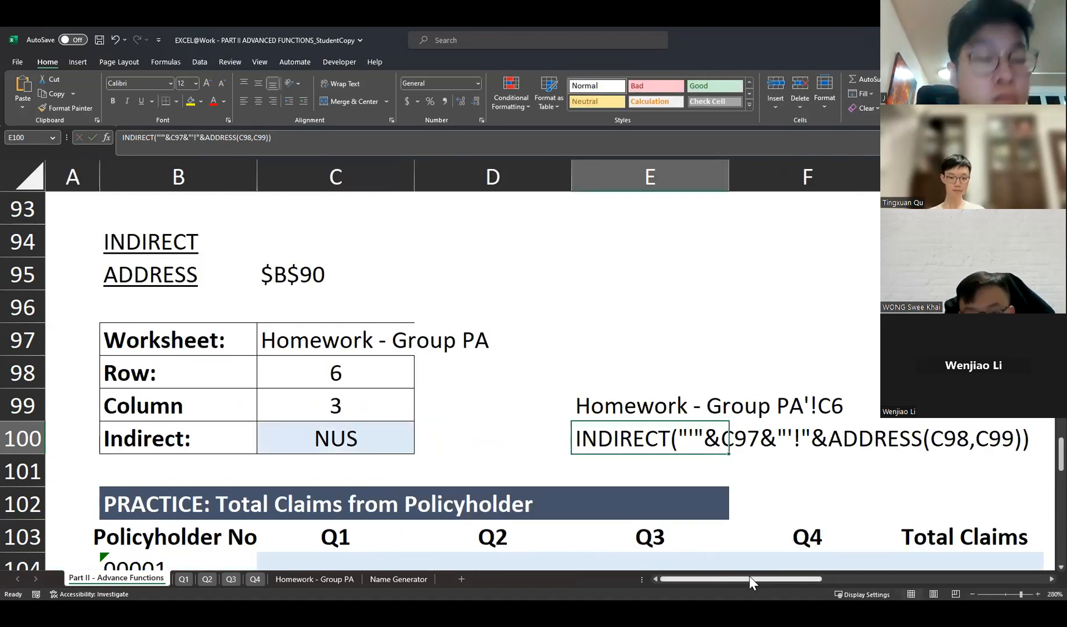
double_click(694, 439)
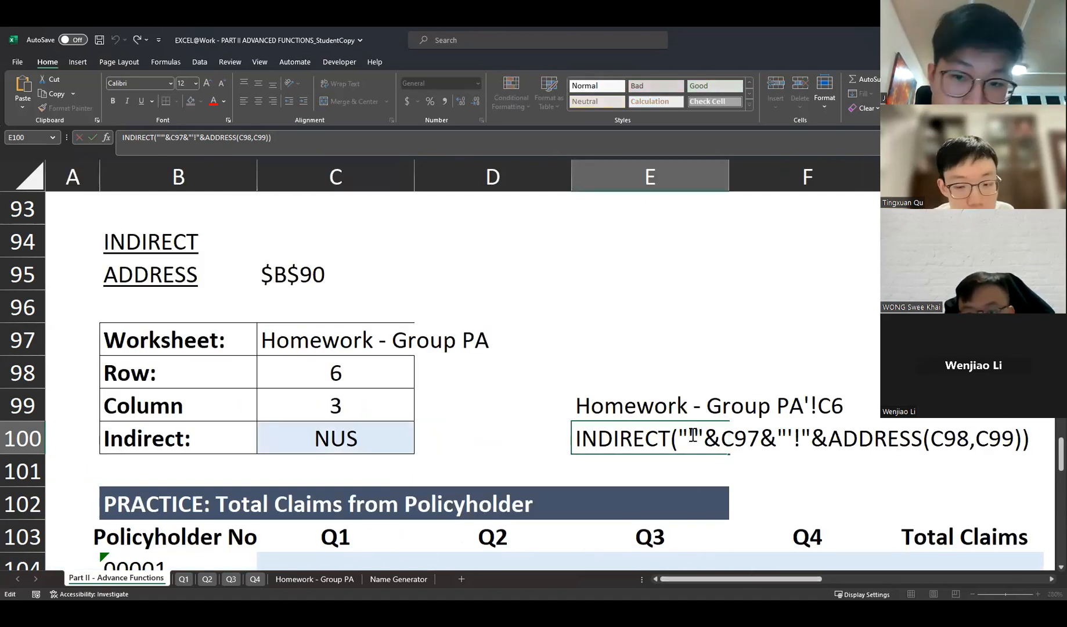
left_click_drag(695, 437, 689, 438)
left_click_drag(801, 436, 792, 438)
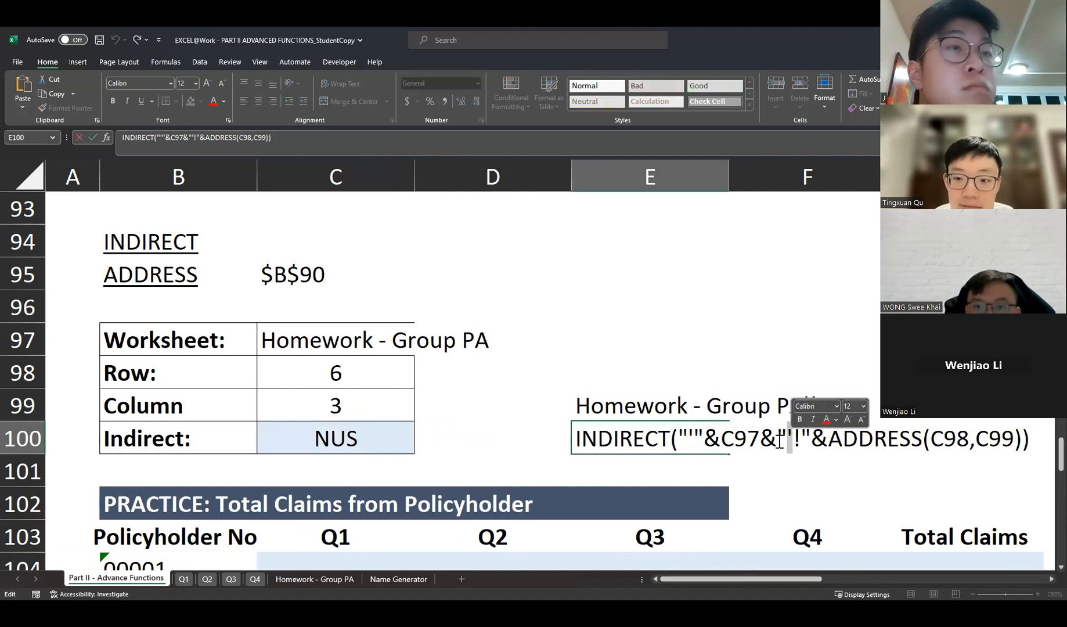
left_click_drag(695, 438, 689, 439)
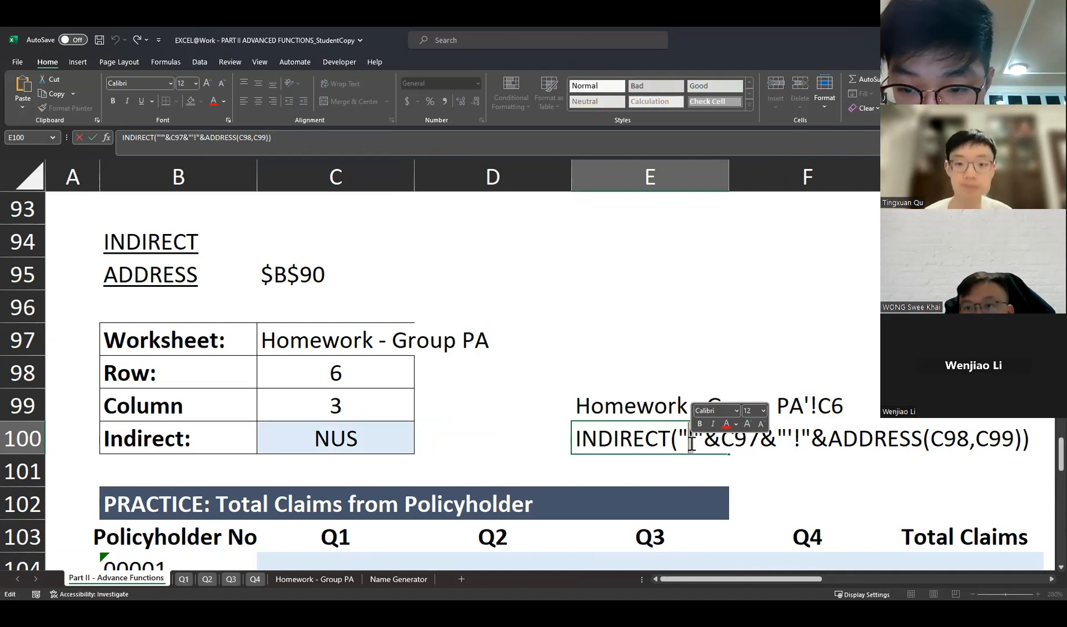
left_click_drag(798, 438, 787, 446)
left_click(796, 446)
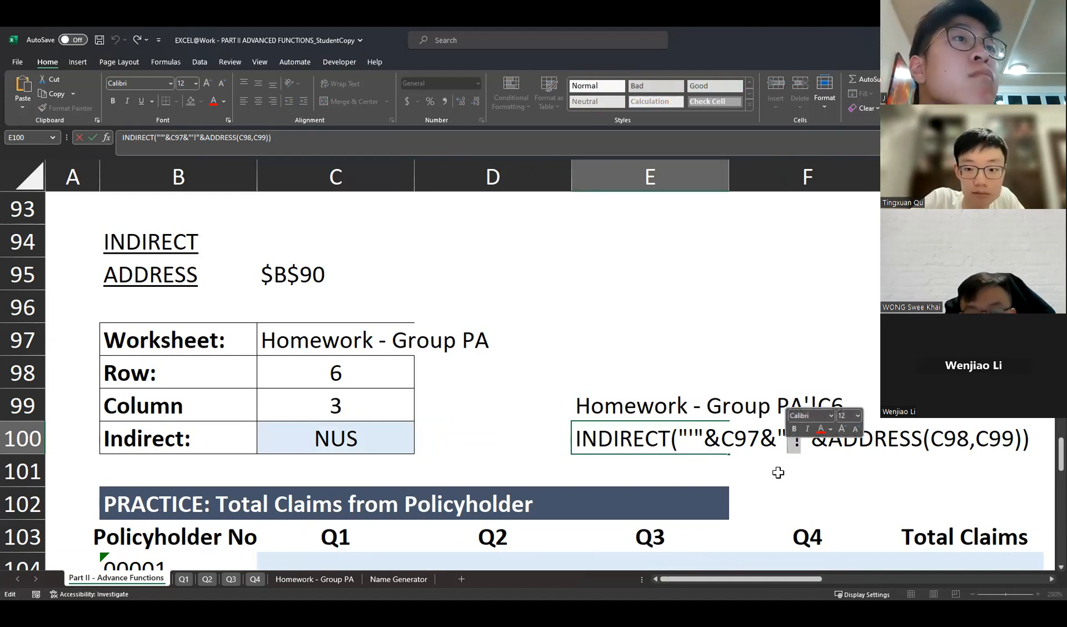
left_click(613, 318)
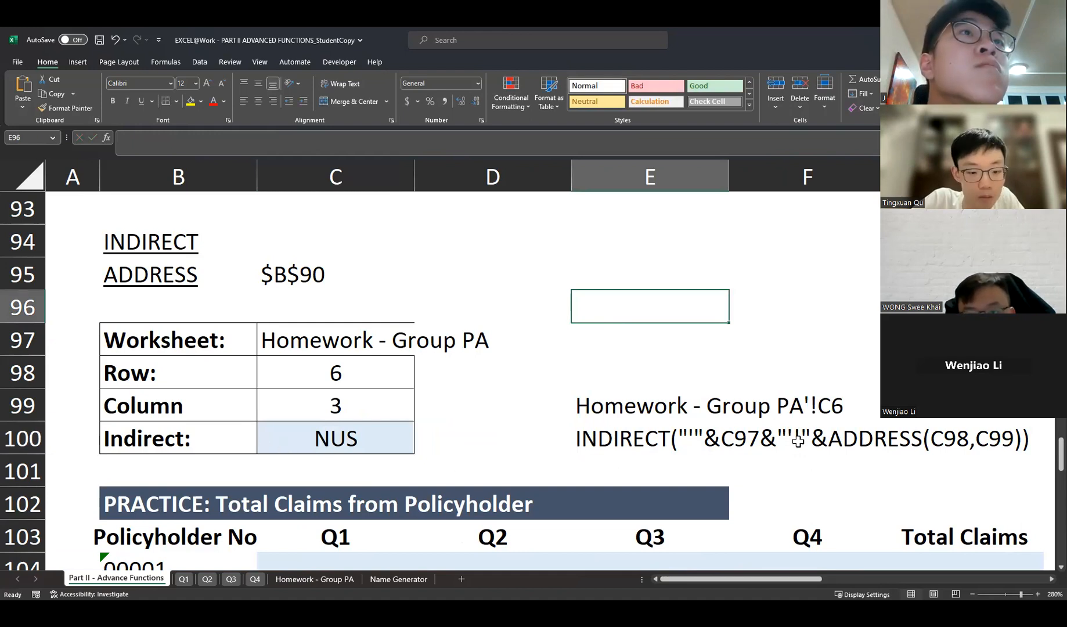
left_click(637, 408)
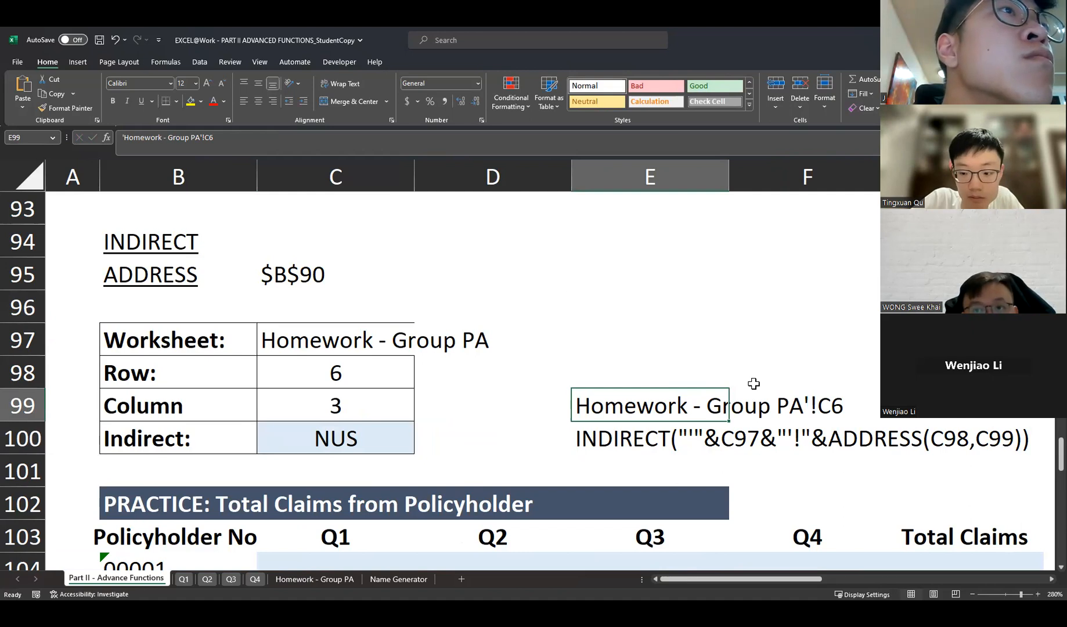
left_click(634, 441)
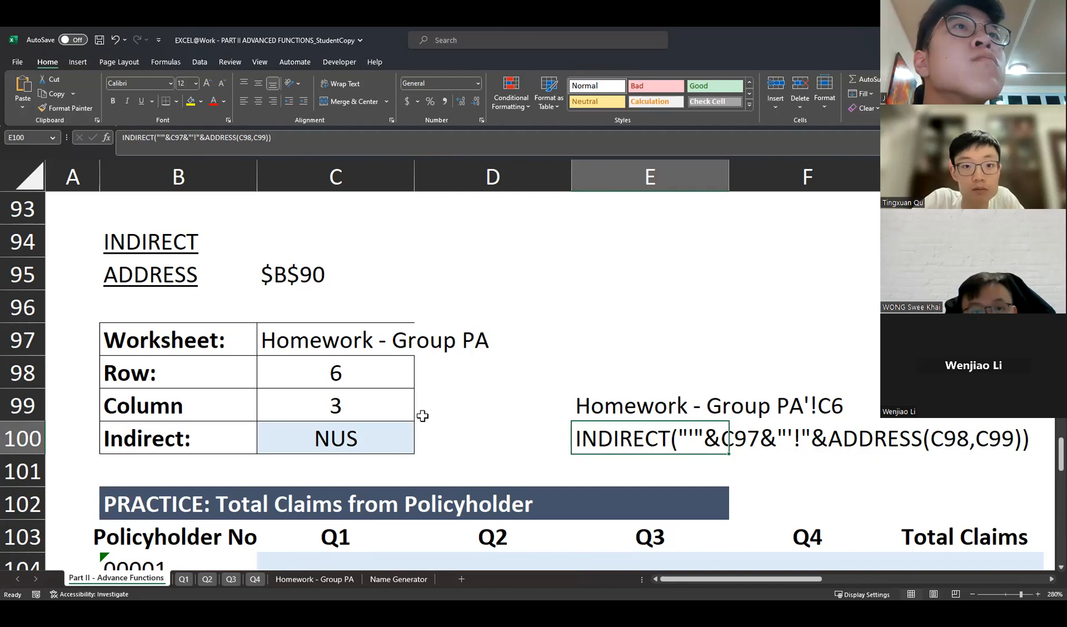
- Review the Total Claims from Policyholder practice table and look through the quarterly claim sheets Q1 to Q4
scroll(449, 415, "down", 1)
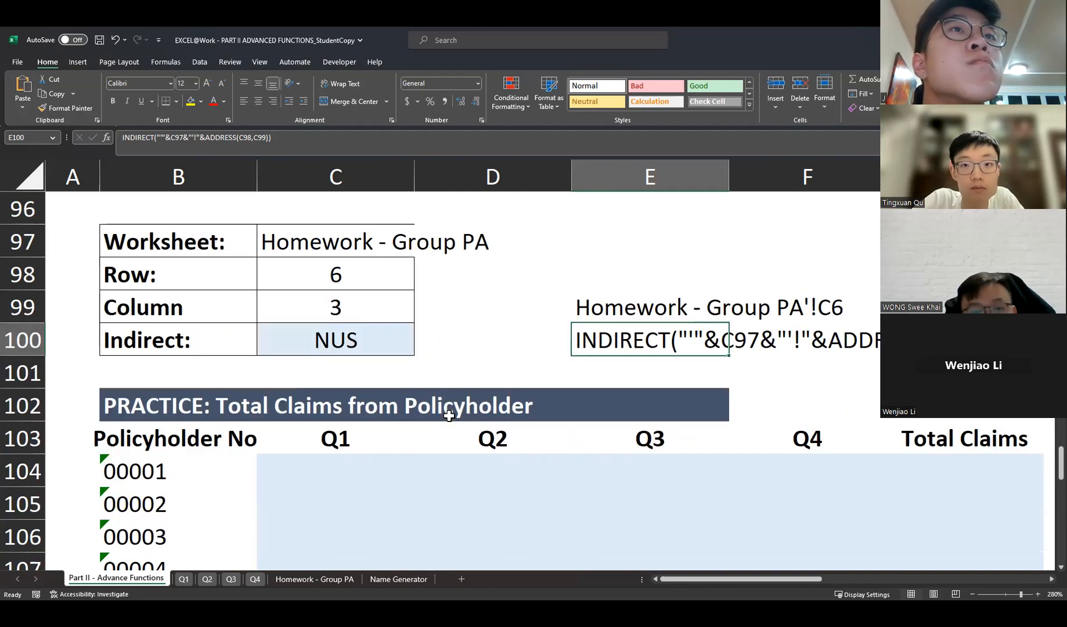
scroll(449, 416, "down", 6, "ctrl")
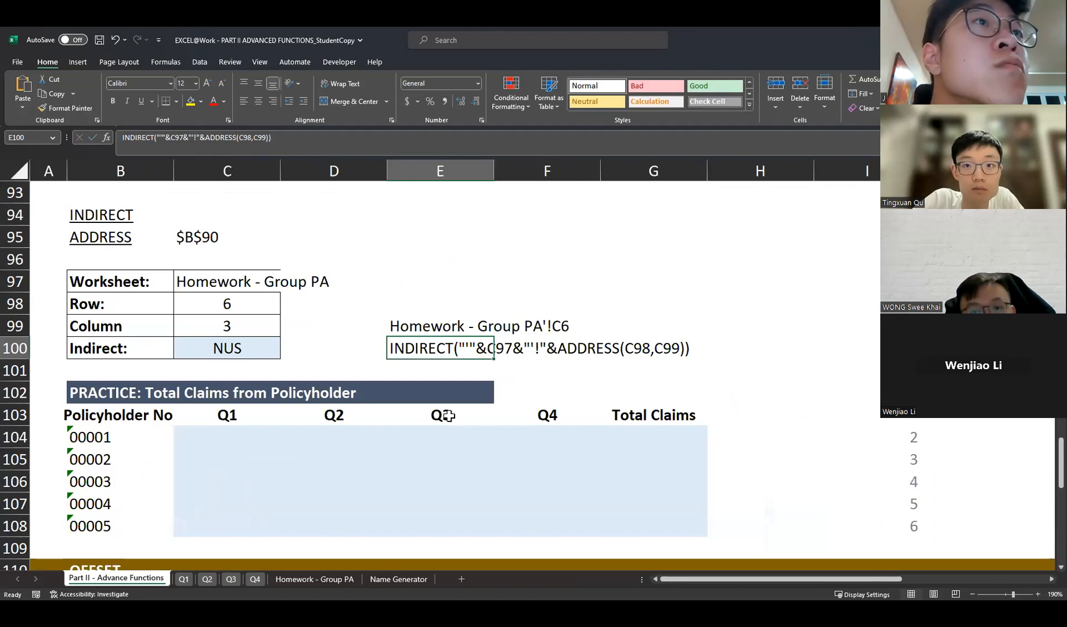
scroll(455, 407, "down", 1, "ctrl")
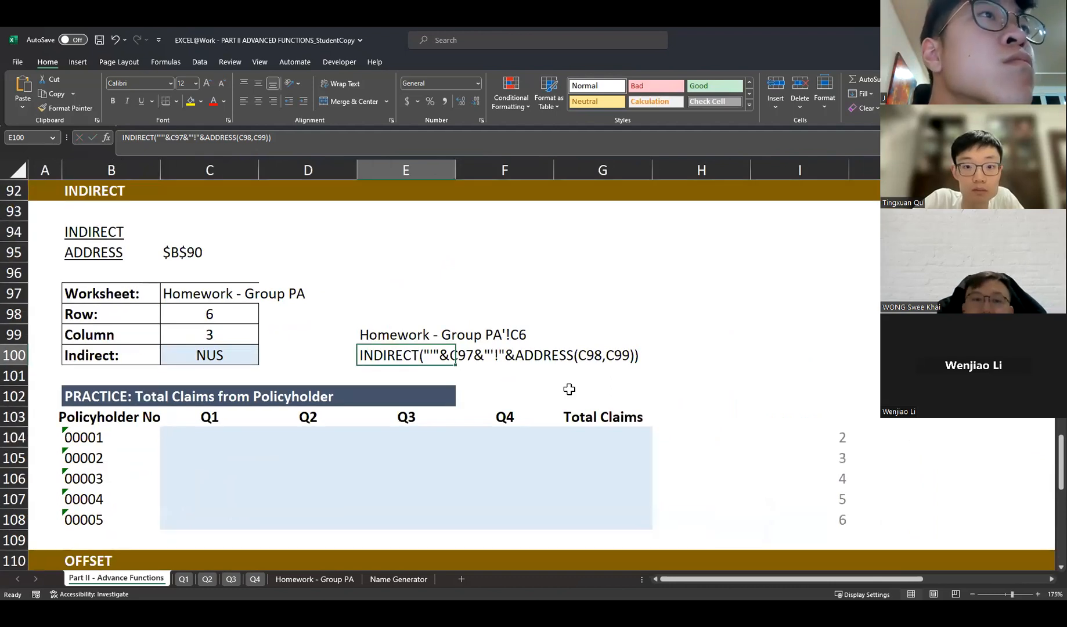
left_click(206, 581)
left_click(247, 581)
left_click(228, 582)
left_click(191, 581)
left_click(207, 581)
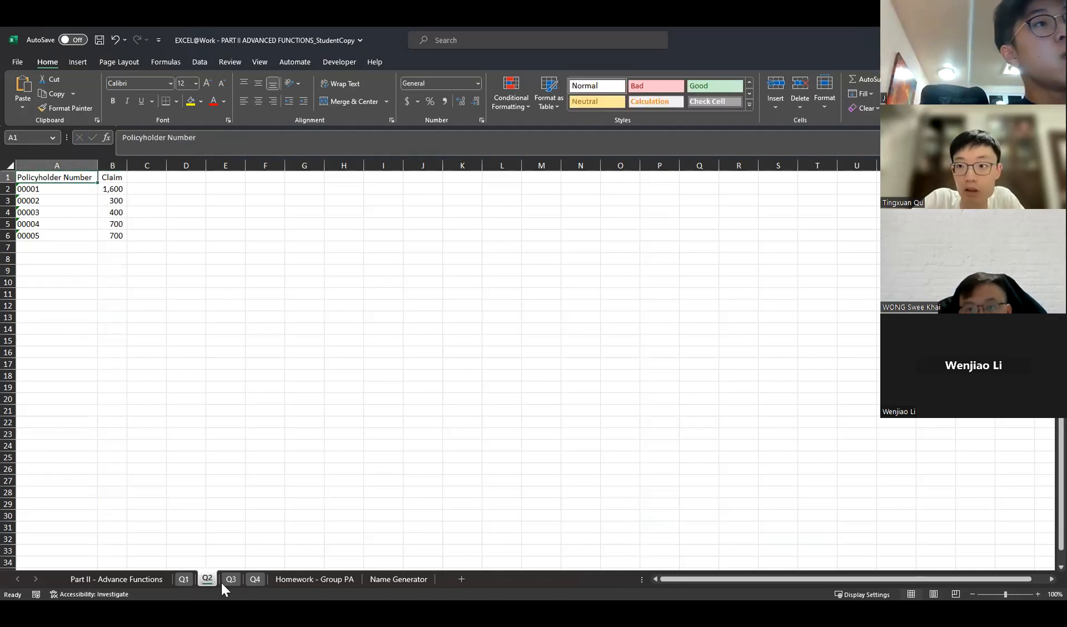
left_click(231, 581)
left_click(255, 581)
left_click(235, 583)
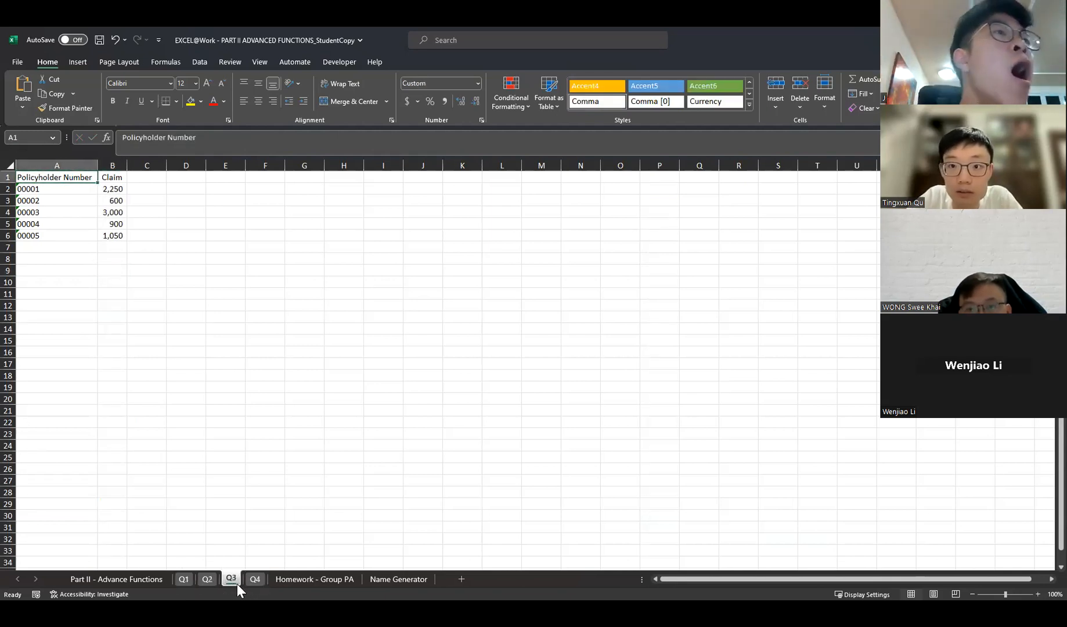
left_click(205, 579)
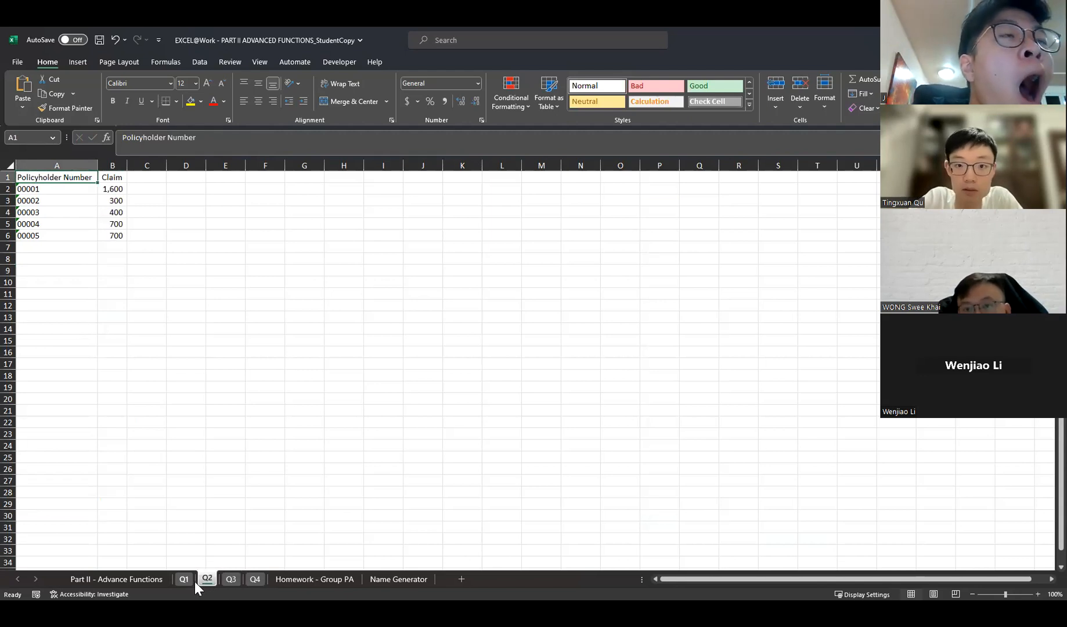
left_click(193, 581)
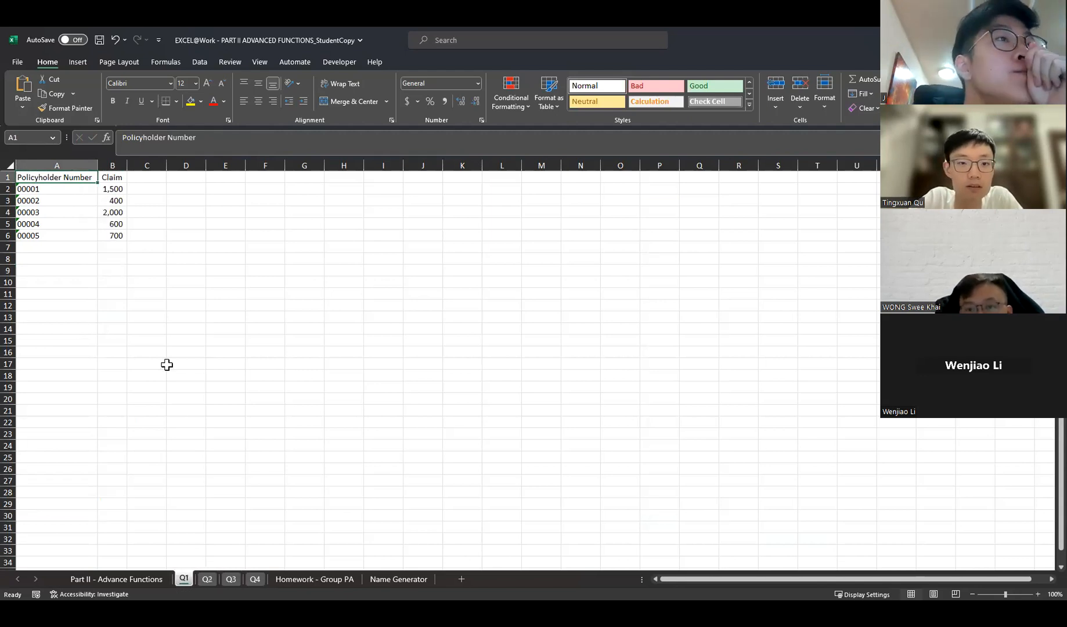
left_click(214, 580)
left_click(231, 580)
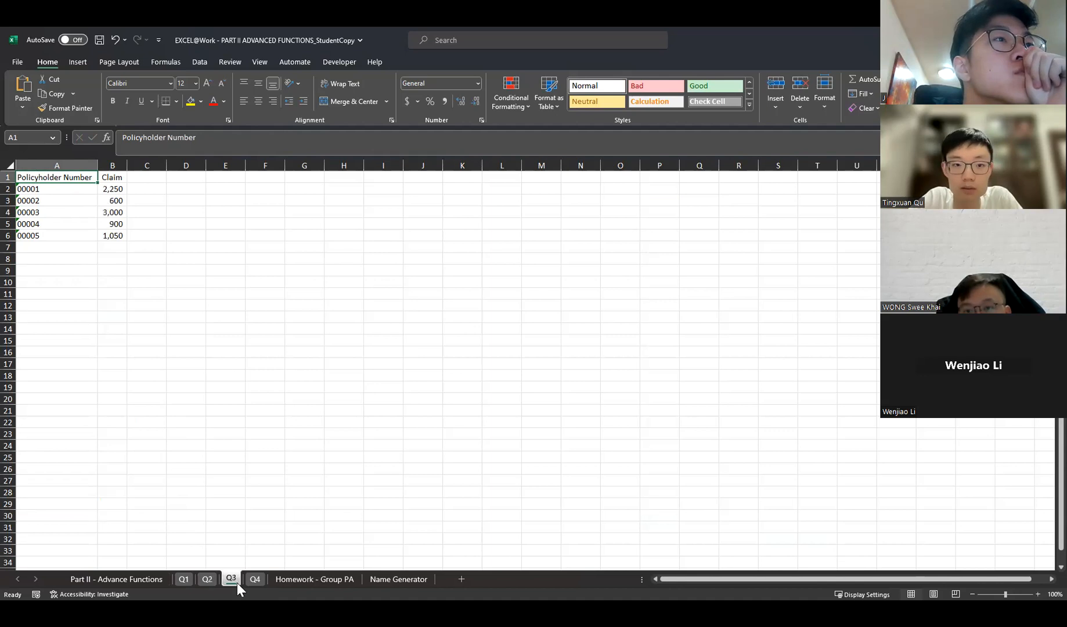
left_click(255, 580)
left_click(228, 580)
left_click(207, 580)
left_click(180, 580)
- Examine the policyholder number and claim columns on Q1 and compare their layout with sheets Q2, Q3 and Q4
left_click(75, 189)
left_click(78, 235, "shift")
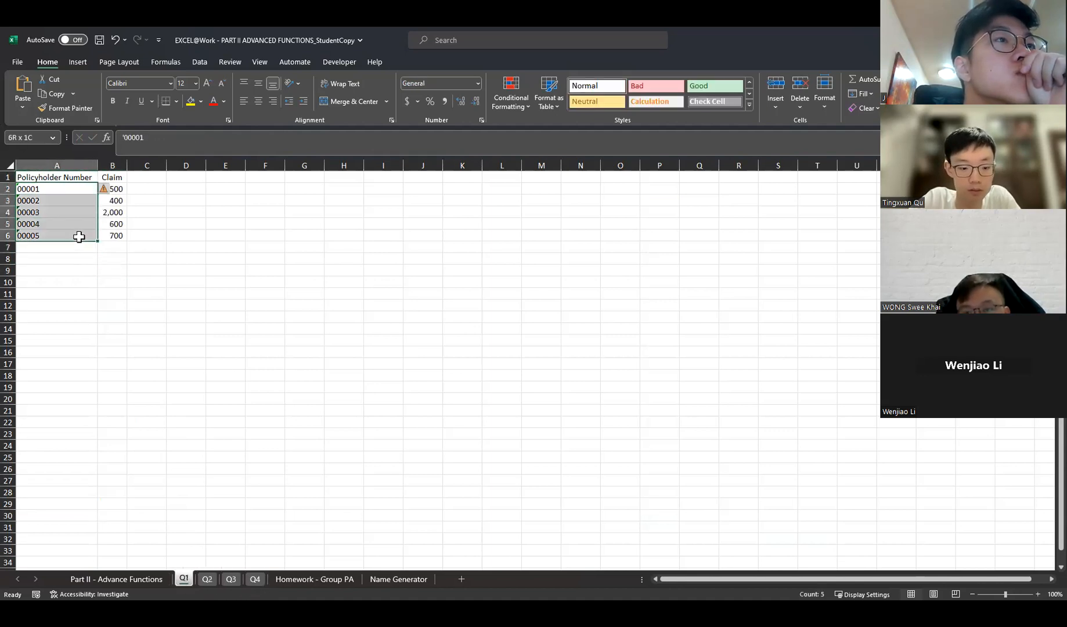
left_click_drag(113, 189, 114, 236)
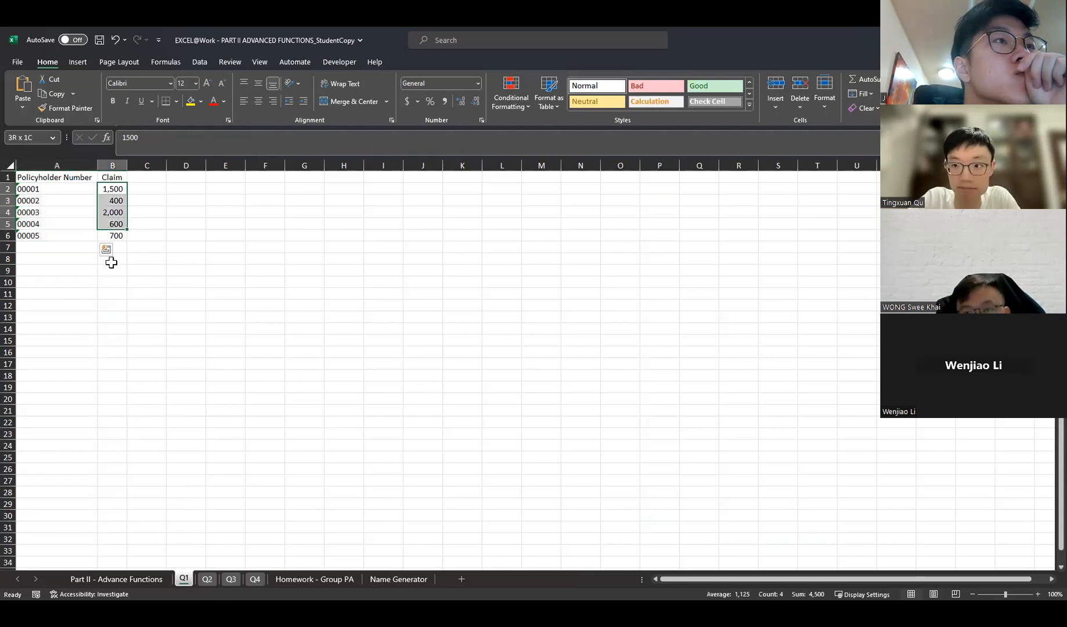
left_click(209, 578)
left_click(226, 580)
left_click(254, 581)
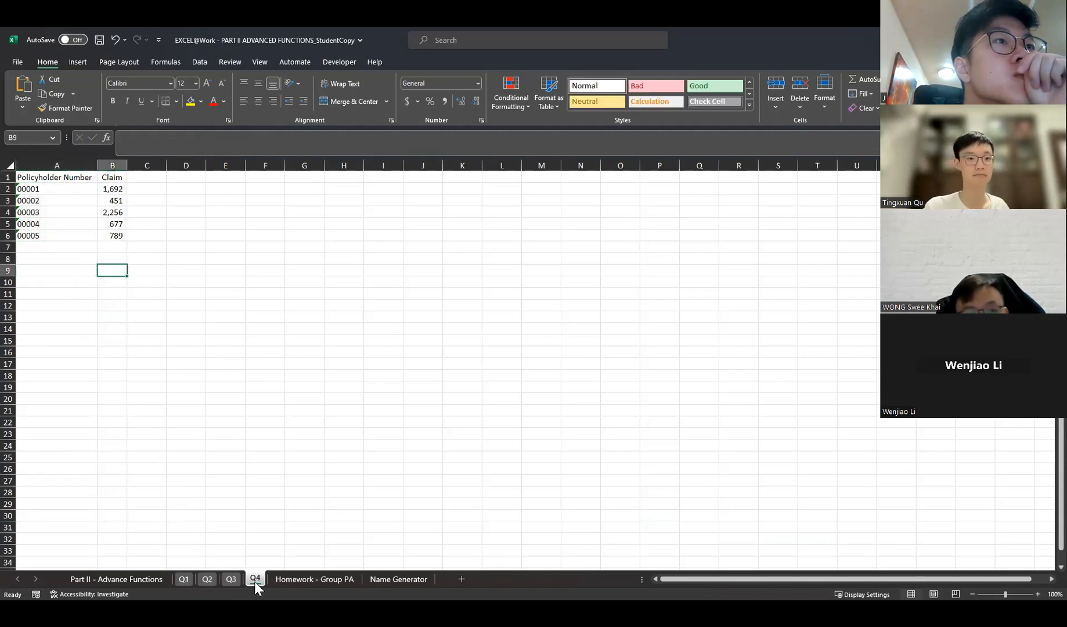
left_click(185, 581)
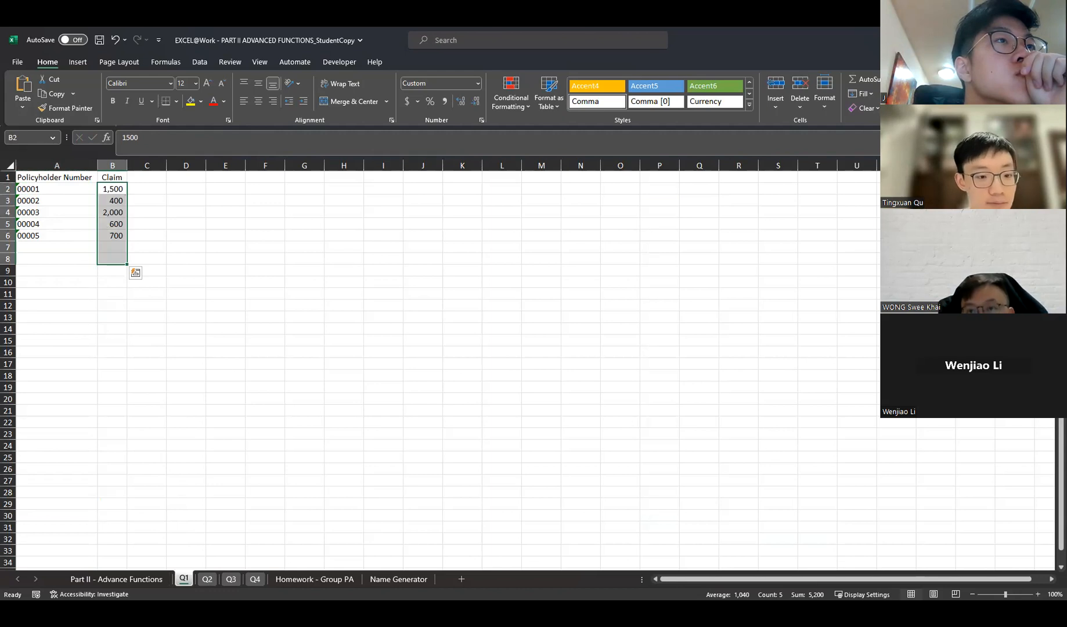
- Return to the Part II - Advance Functions sheet, review the practice range C104:F108, and select its first Q1 cell, C104
left_click(157, 580)
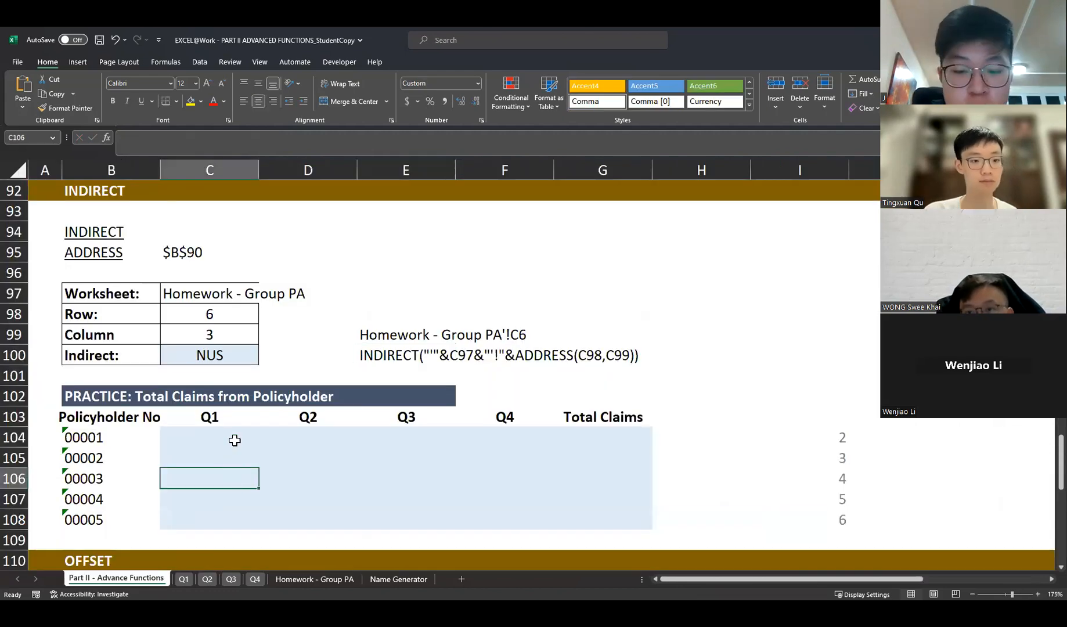
scroll(234, 440, "down", 1)
left_click_drag(212, 374, 519, 451)
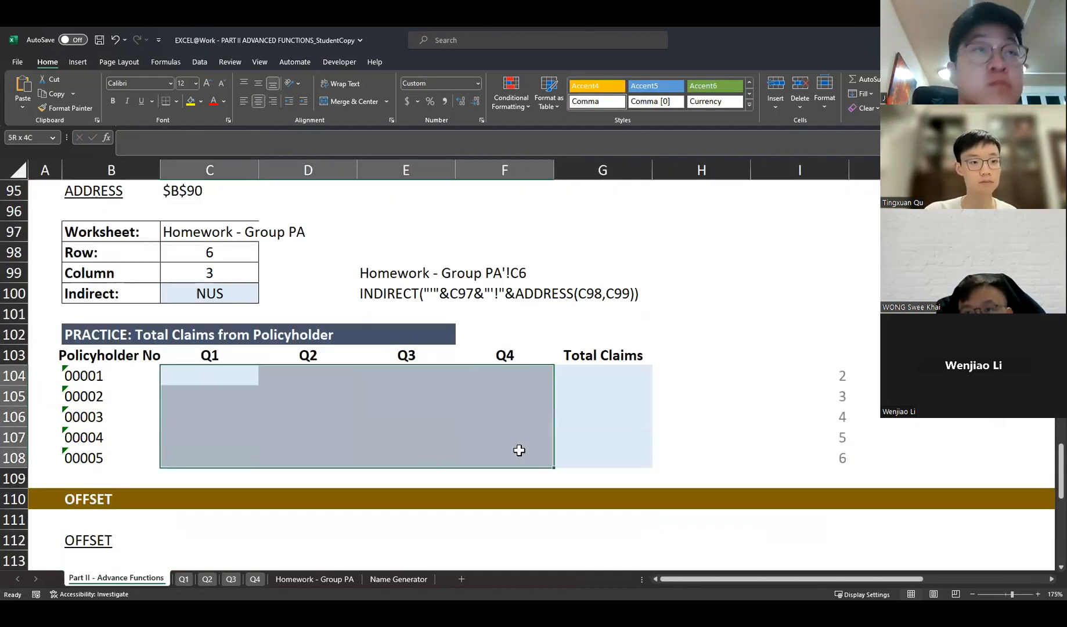
left_click(312, 382)
scroll(312, 385, "down", 3, "ctrl")
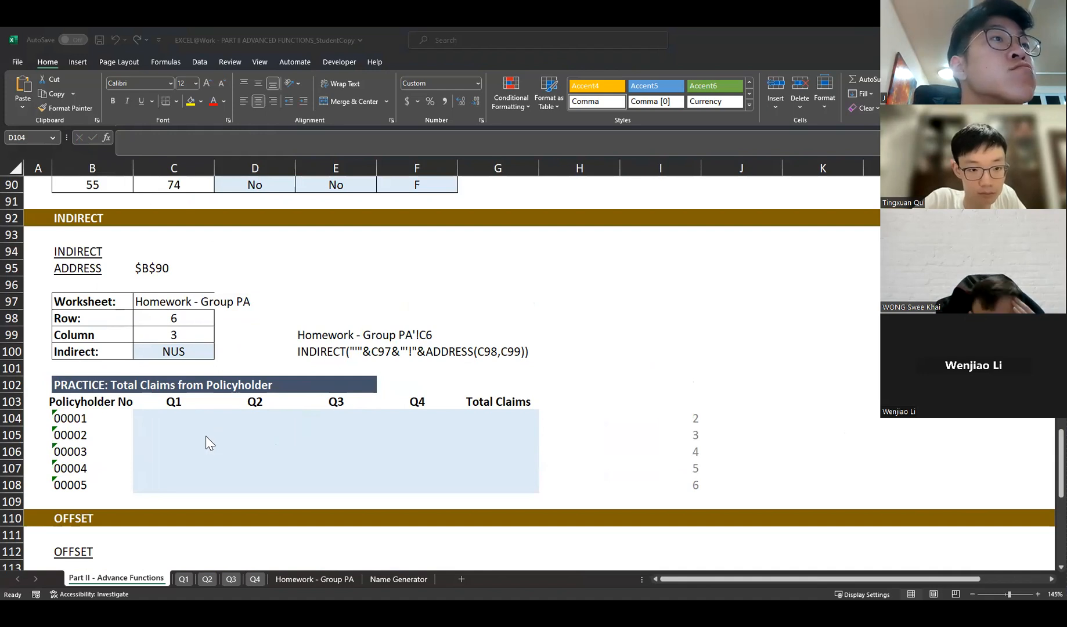
left_click(172, 419)
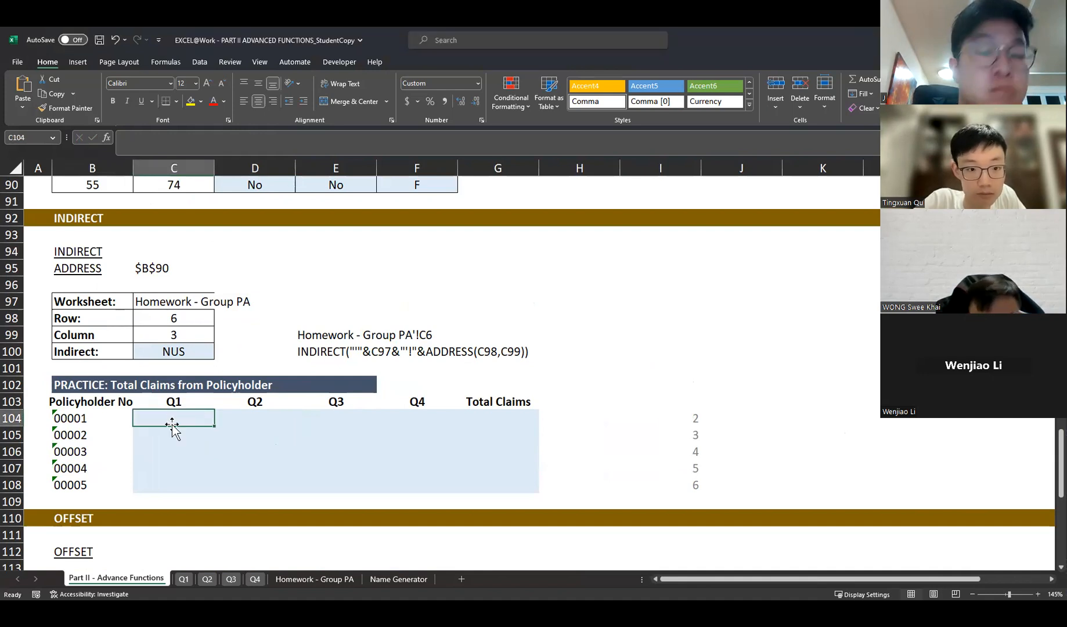
- Start an INDIRECT formula in C104 that joins the apostrophe string "'" to the row-locked quarter header reference C$103
type("=indi")
key("Tab")
key("Left")
type("=")
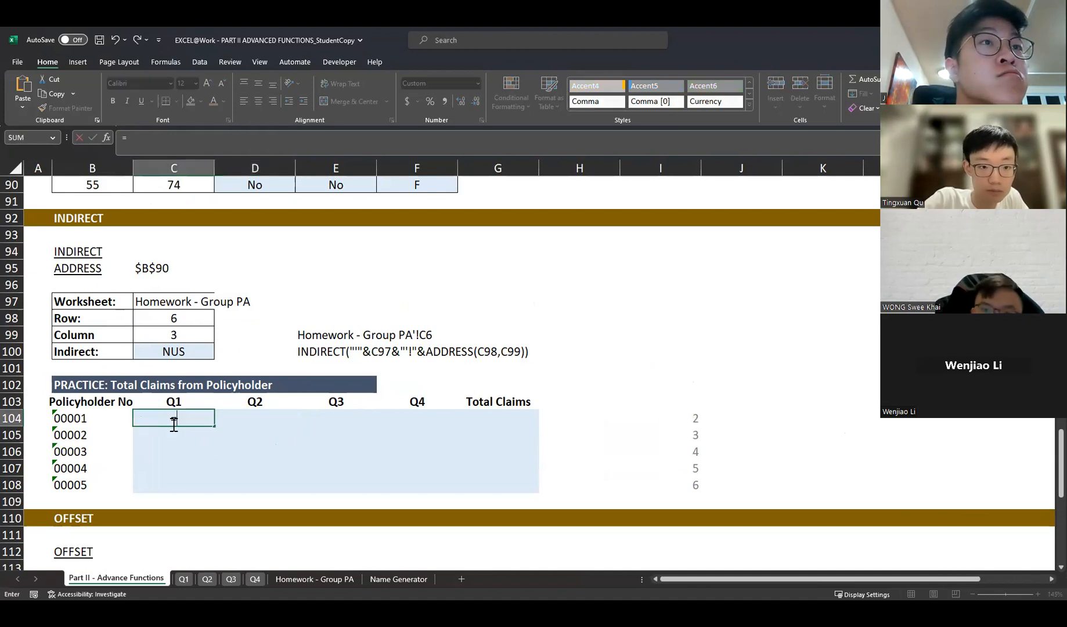
type("INDIRECT(")
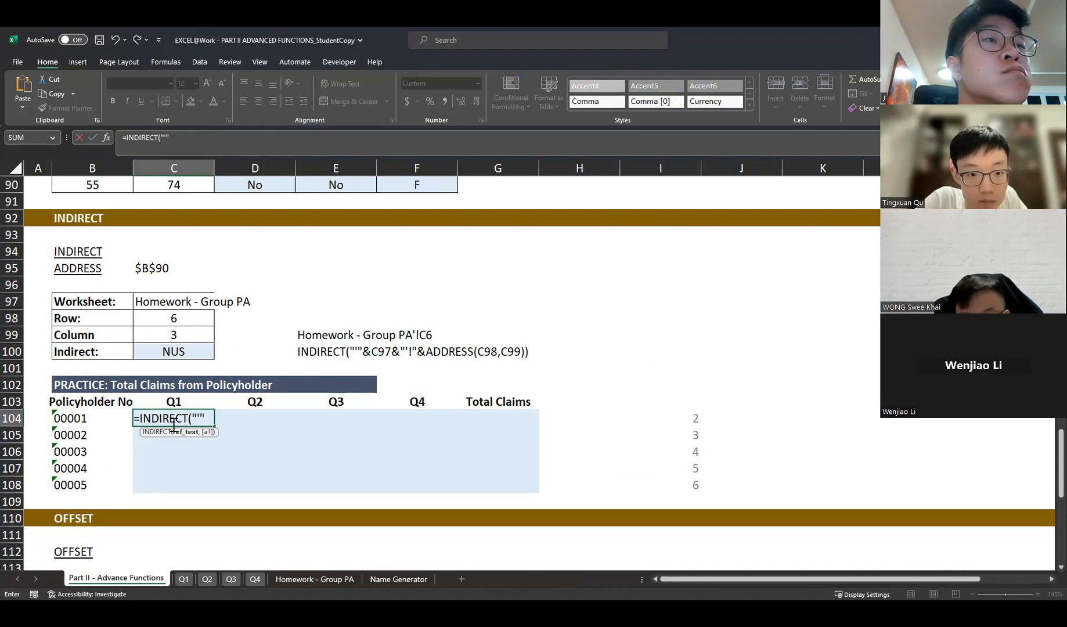
type("&")
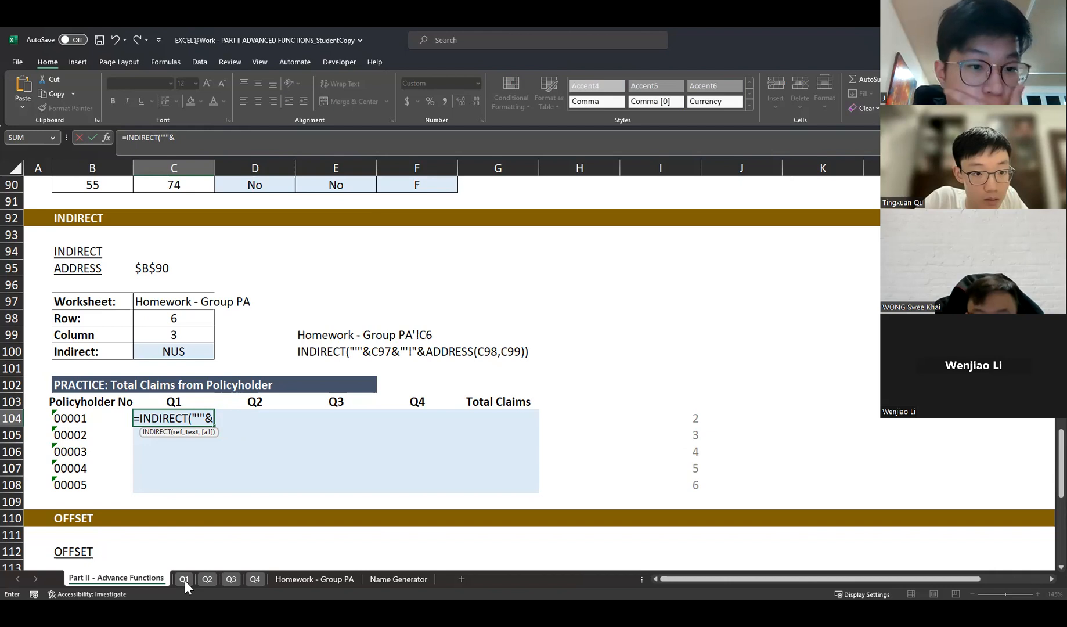
left_click(177, 401)
key("F4")
key("F4")
key("F4")
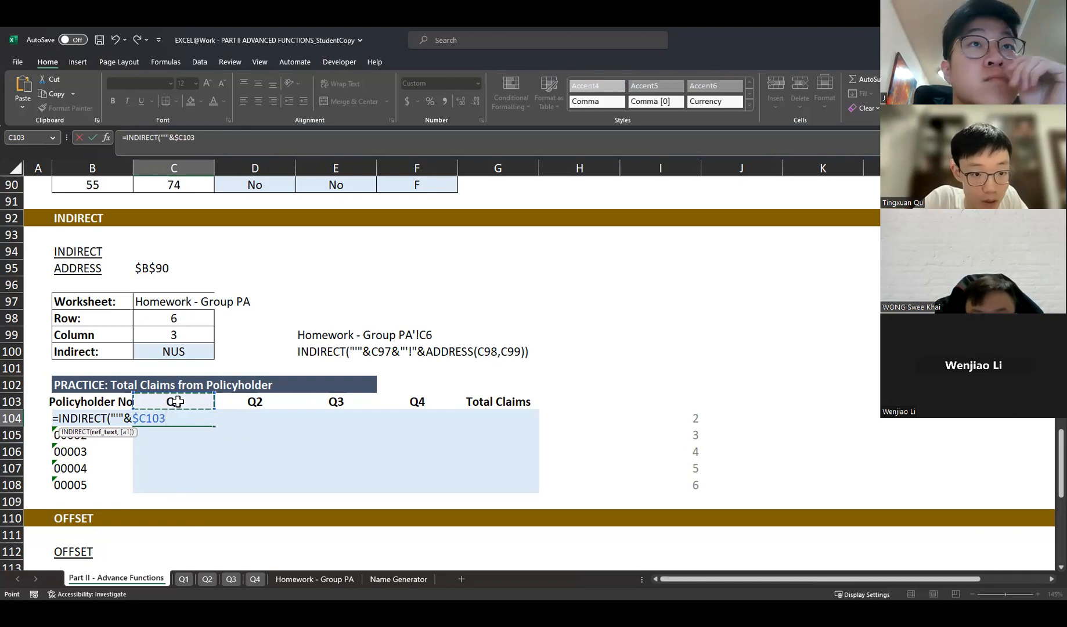
key("F4")
key("F4")
key("F4")
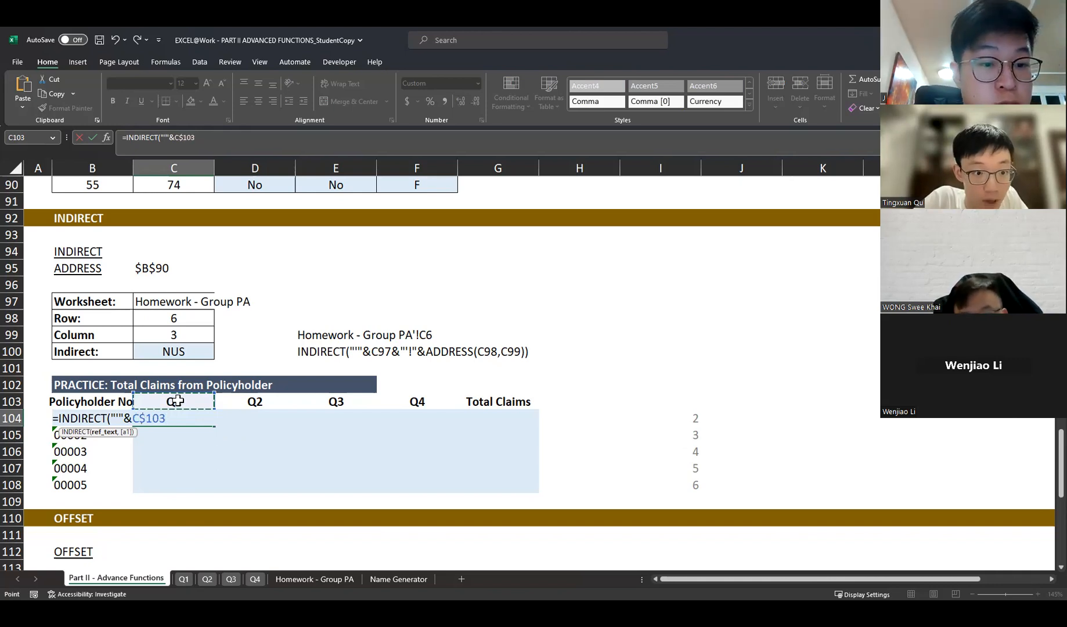
- Complete and enter the C104 formula as =INDIRECT("'"&C$103&"'!"&ADDRESS(I104,2))
type("&")
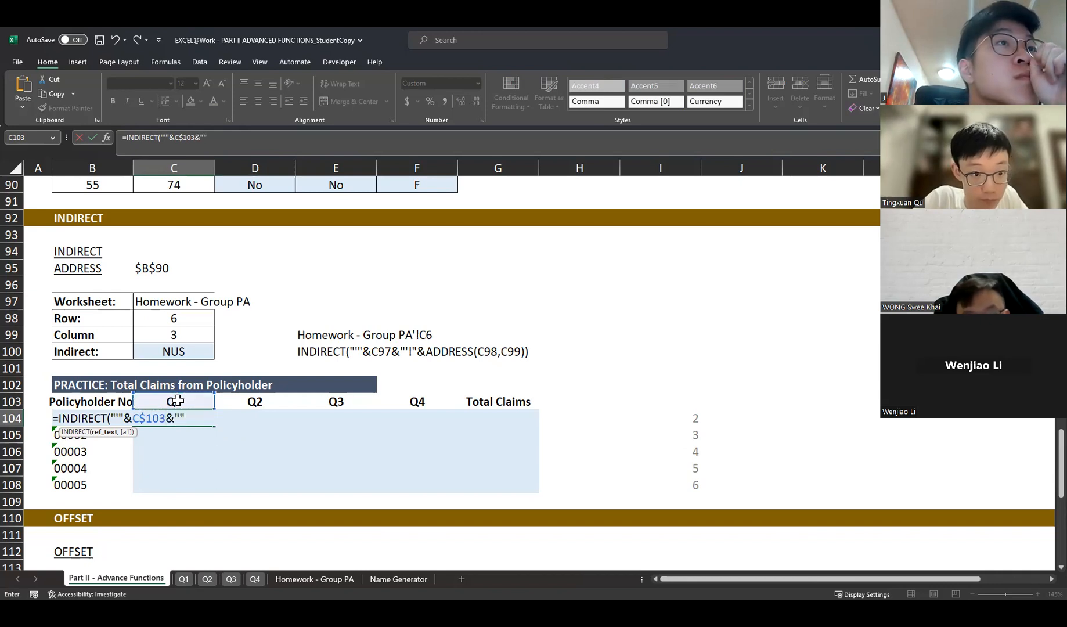
key("BackSpace")
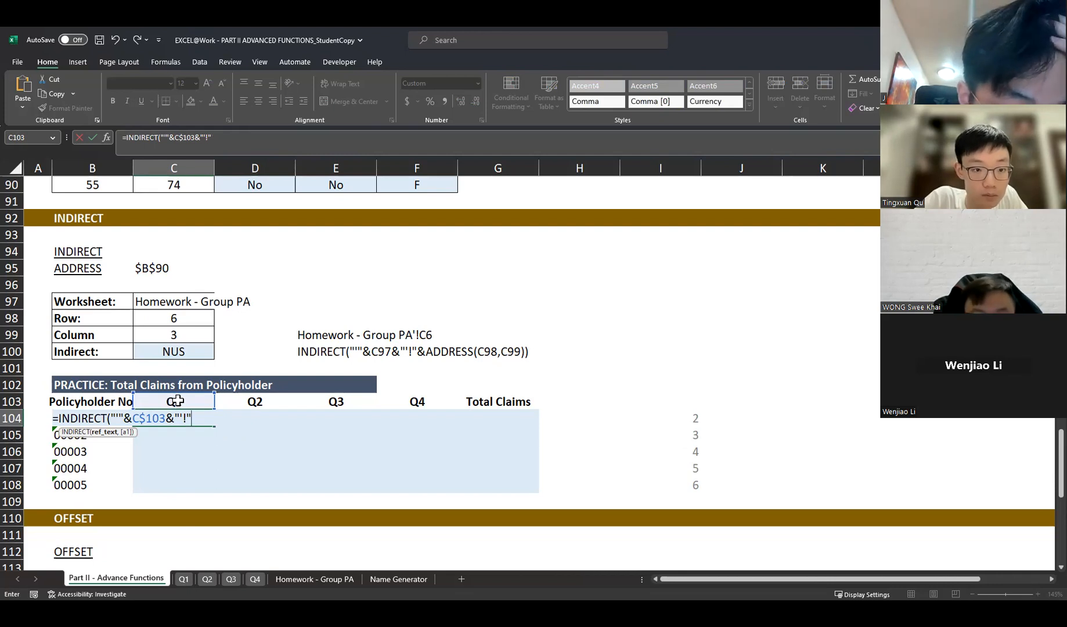
type("&")
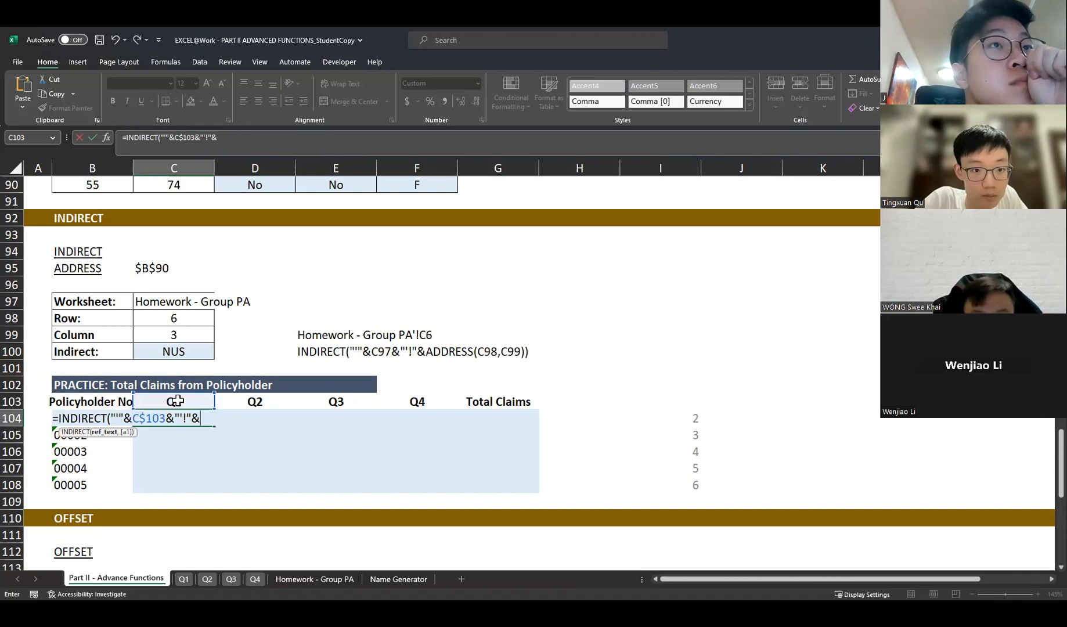
type("ADDRESS(")
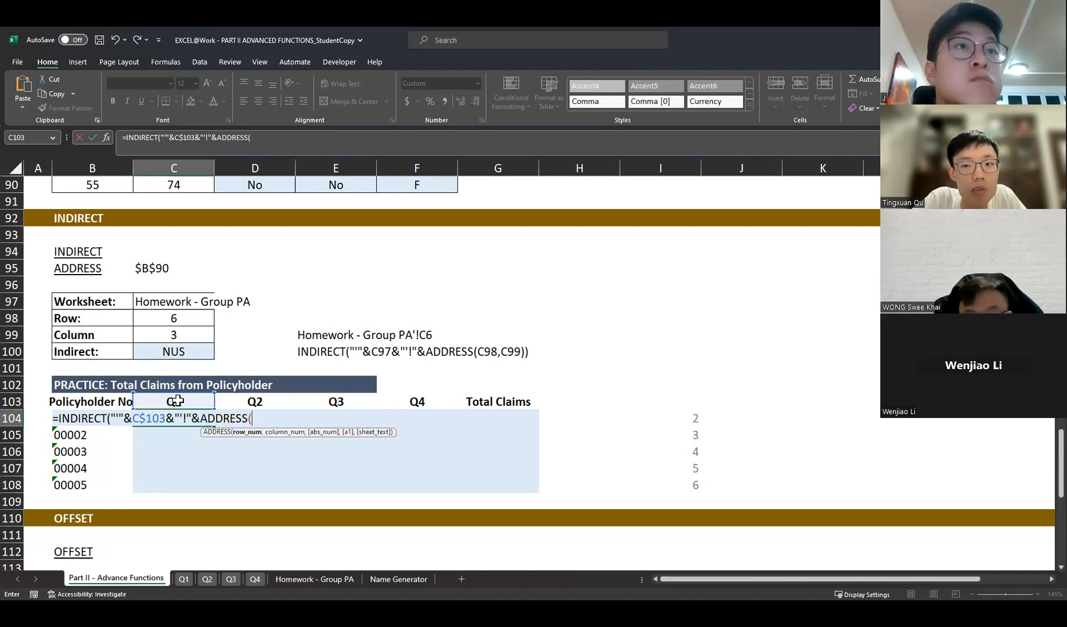
left_click(697, 416)
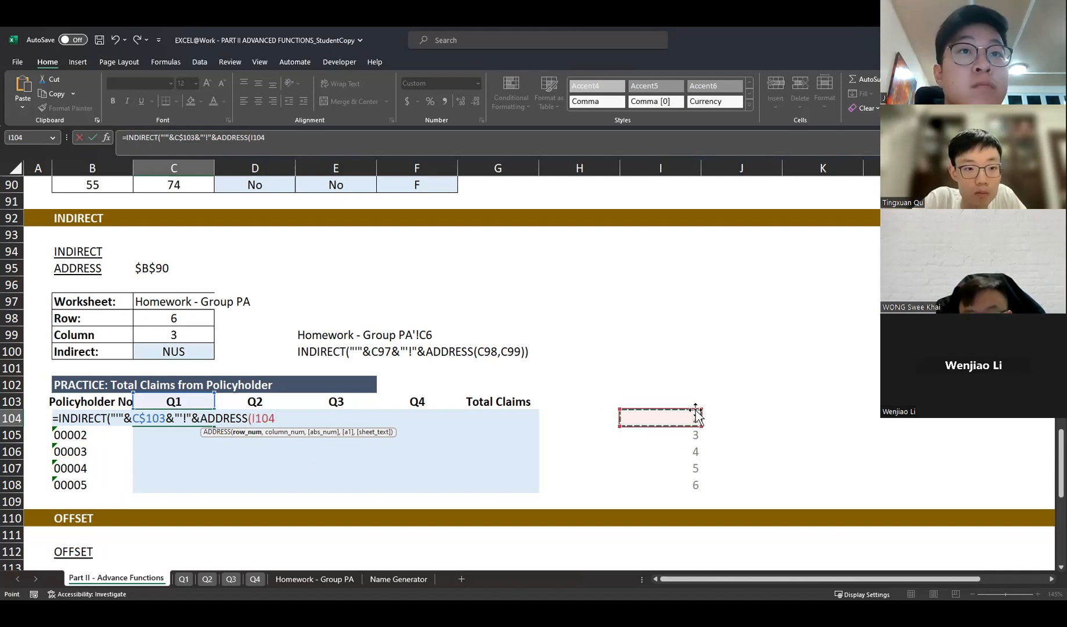
type(",")
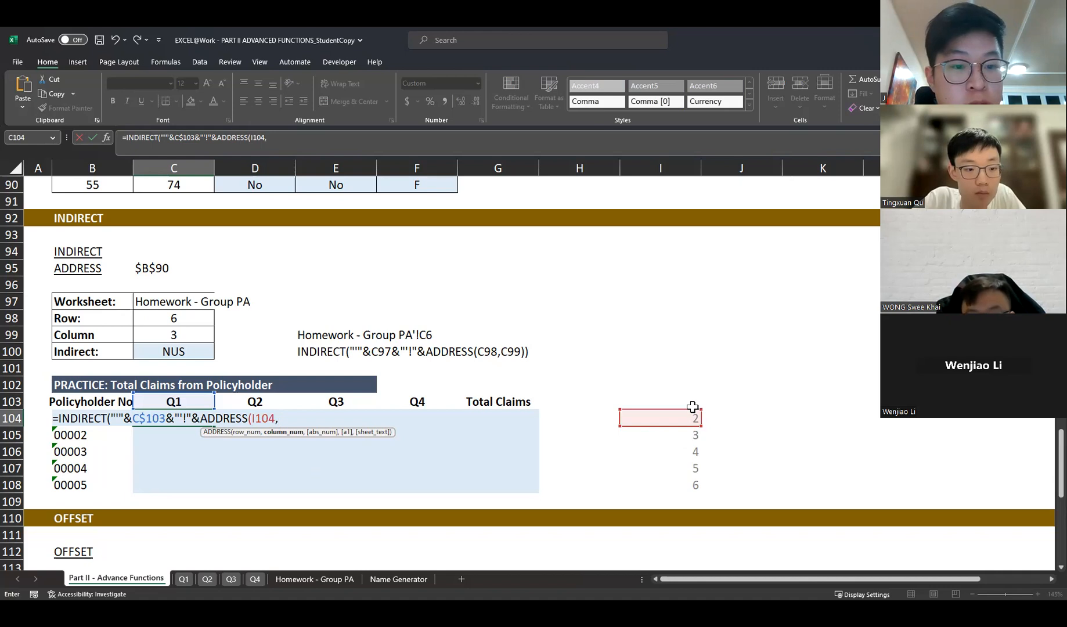
type("2")
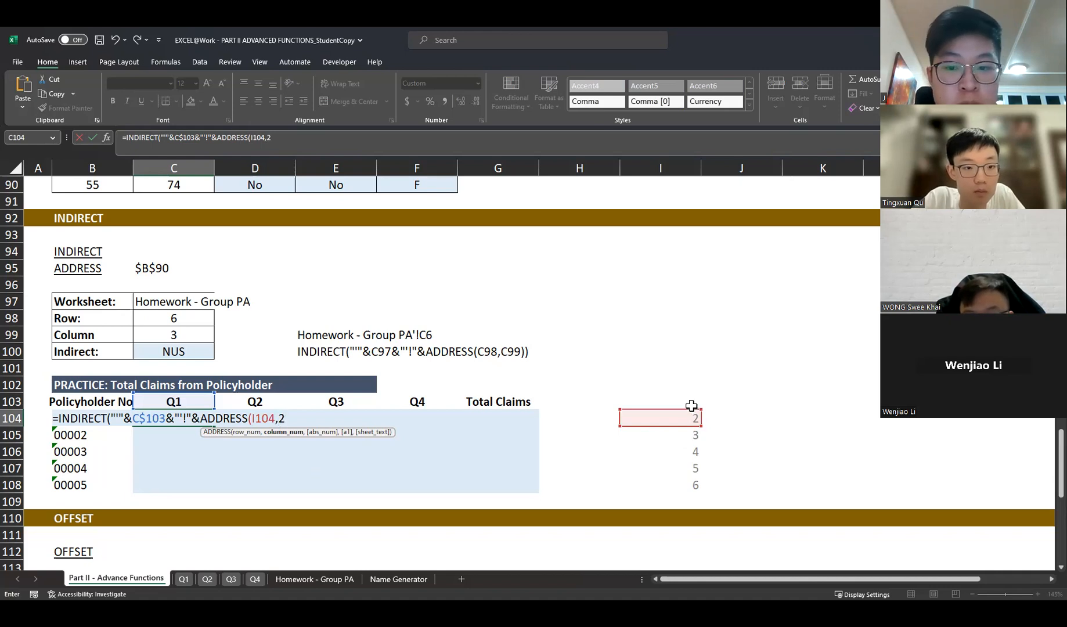
type("))")
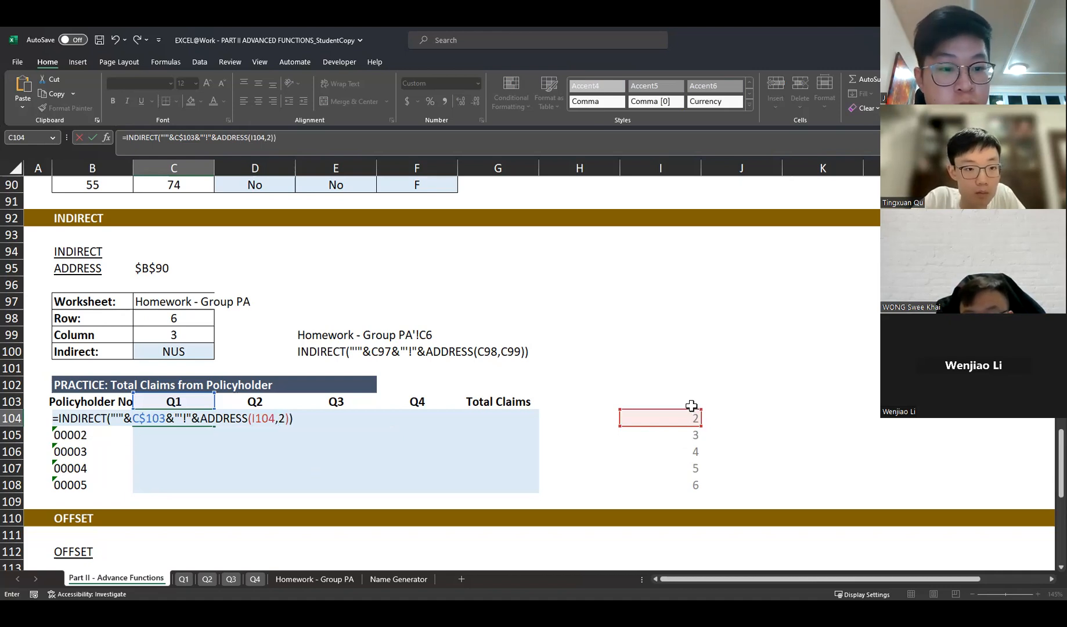
key("ctrl+Return")
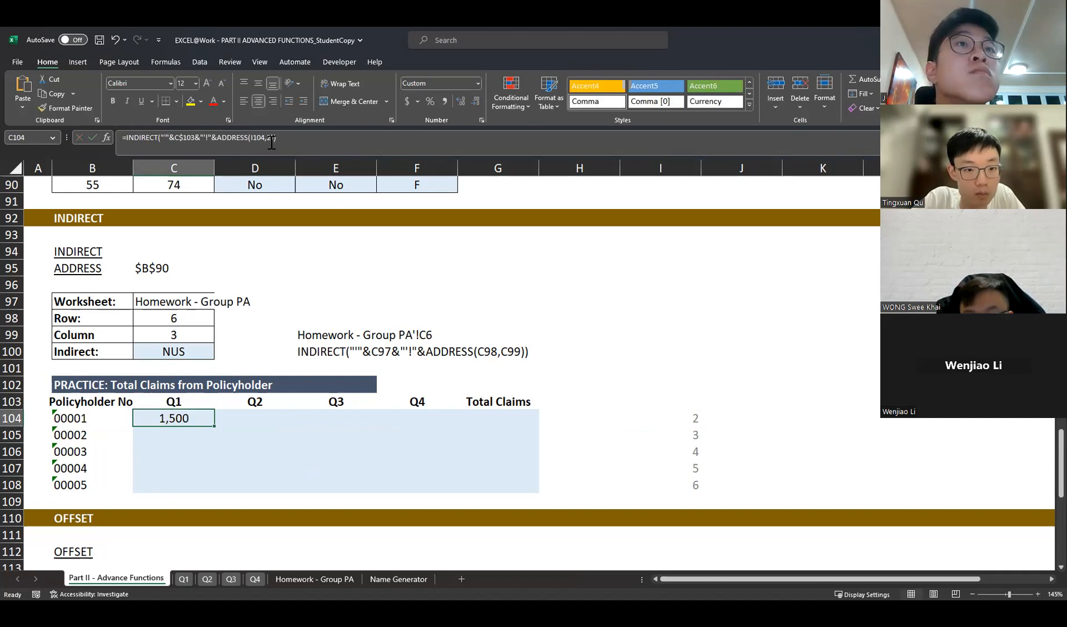
- Check the first policyholder's claim cell on Q1 and compare the Claim column's position on sheets Q2, Q3 and Q4
key("F2")
left_click(184, 579)
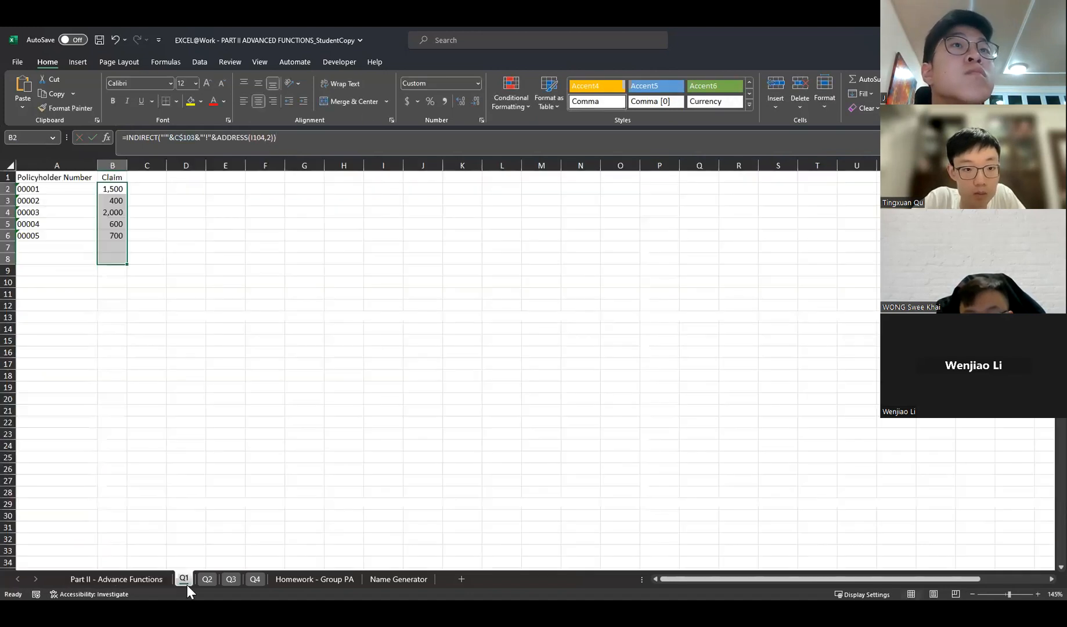
left_click(47, 187)
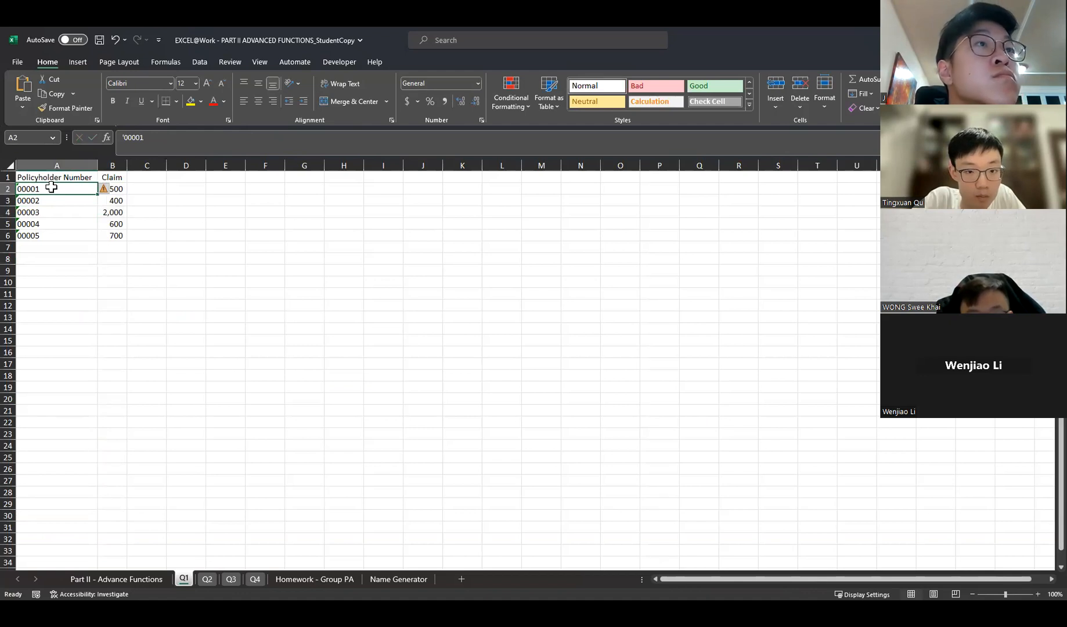
left_click_drag(51, 189, 116, 189)
left_click(116, 189)
left_click(60, 188)
left_click(198, 580)
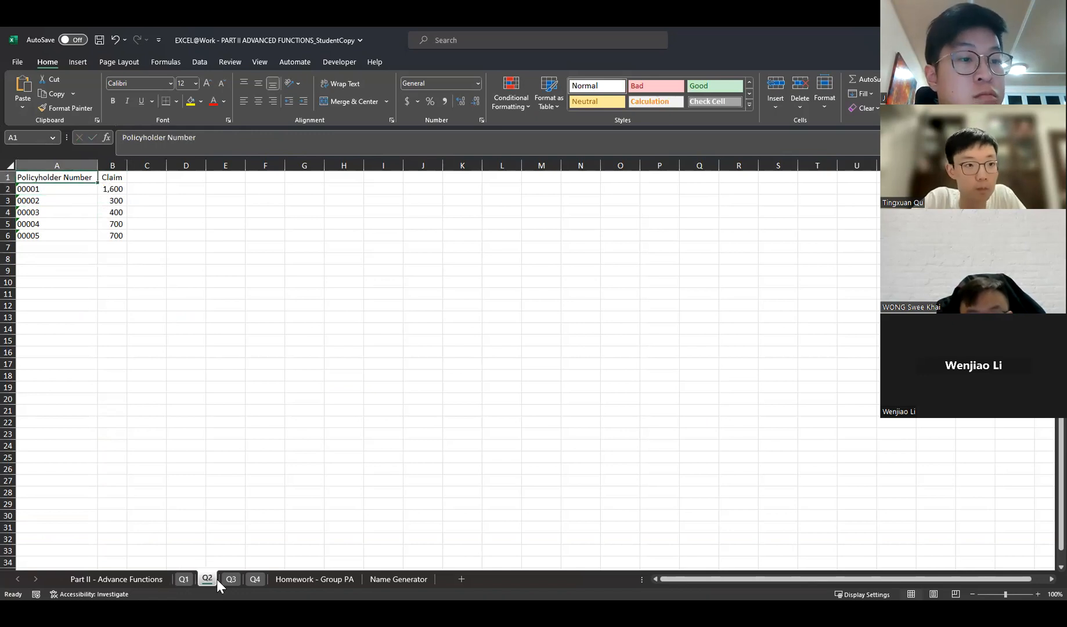
left_click(120, 191)
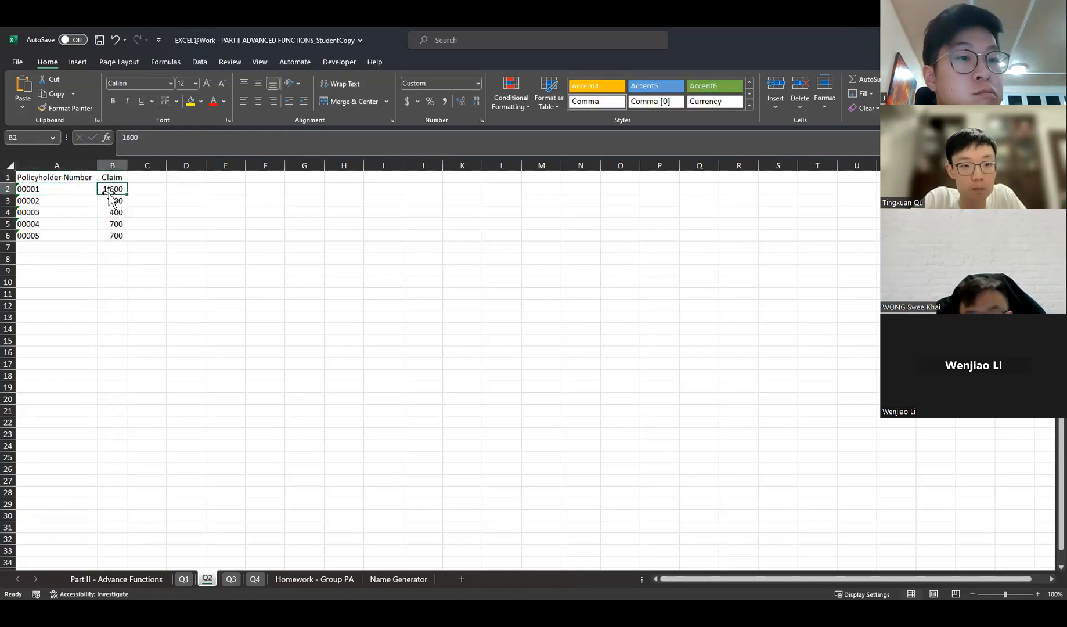
left_click(231, 578)
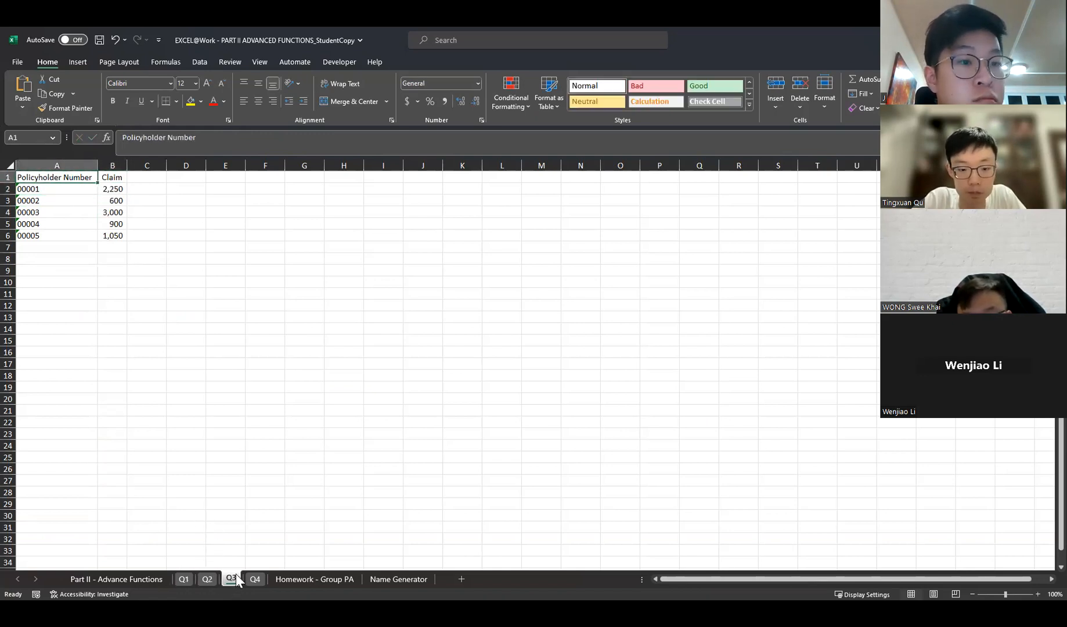
left_click(254, 579)
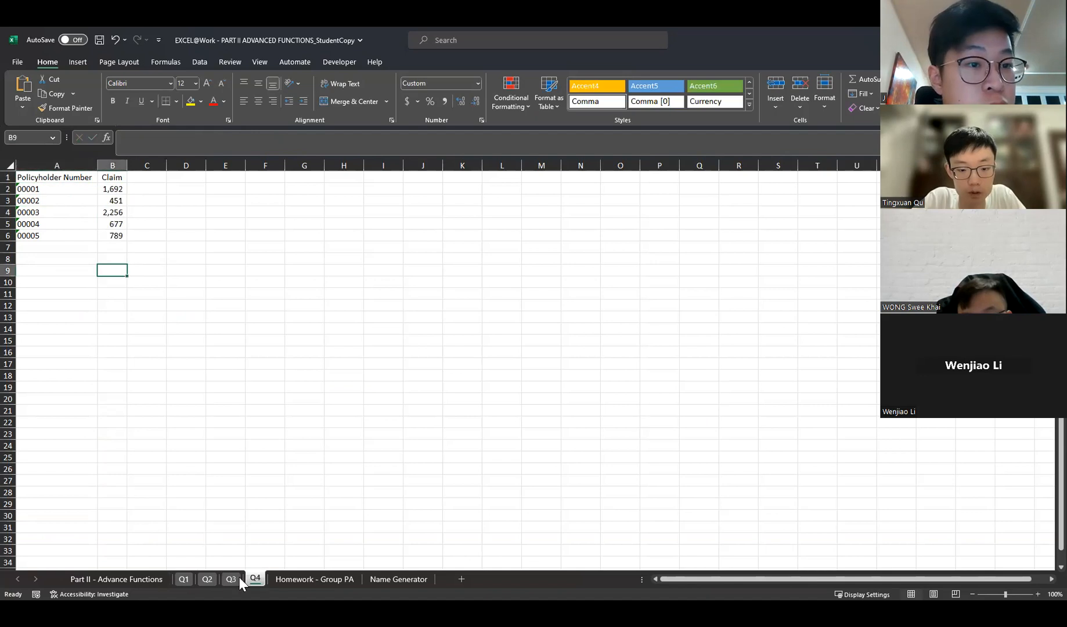
left_click(182, 577)
left_click(138, 578)
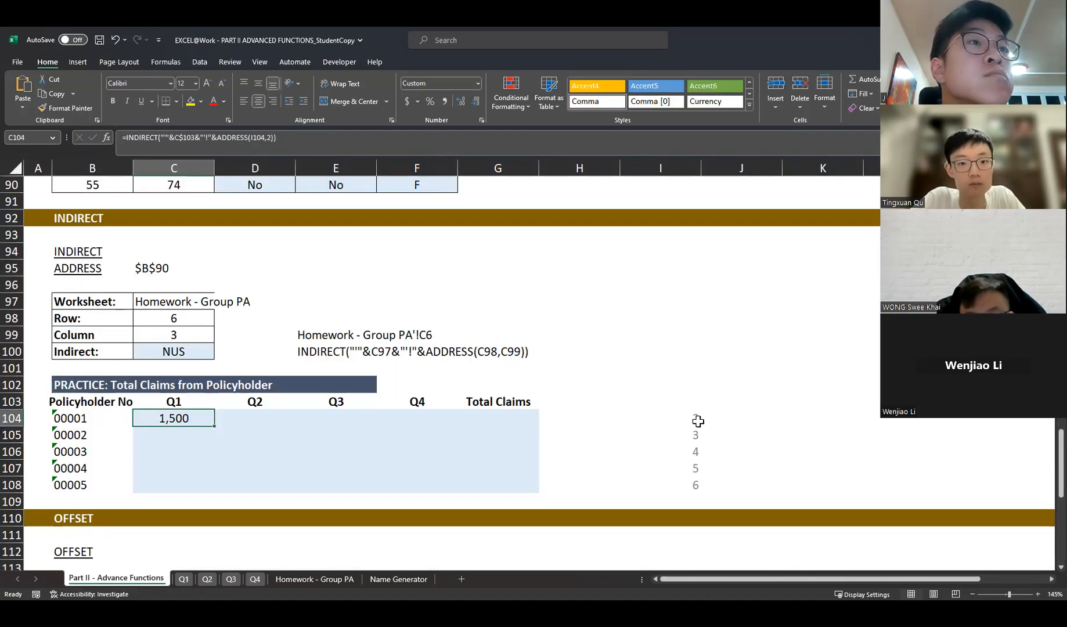
- Examine the helper row number in I104 and match the helper rows to claim cells B2 to B6 on sheet Q1
left_click(698, 421)
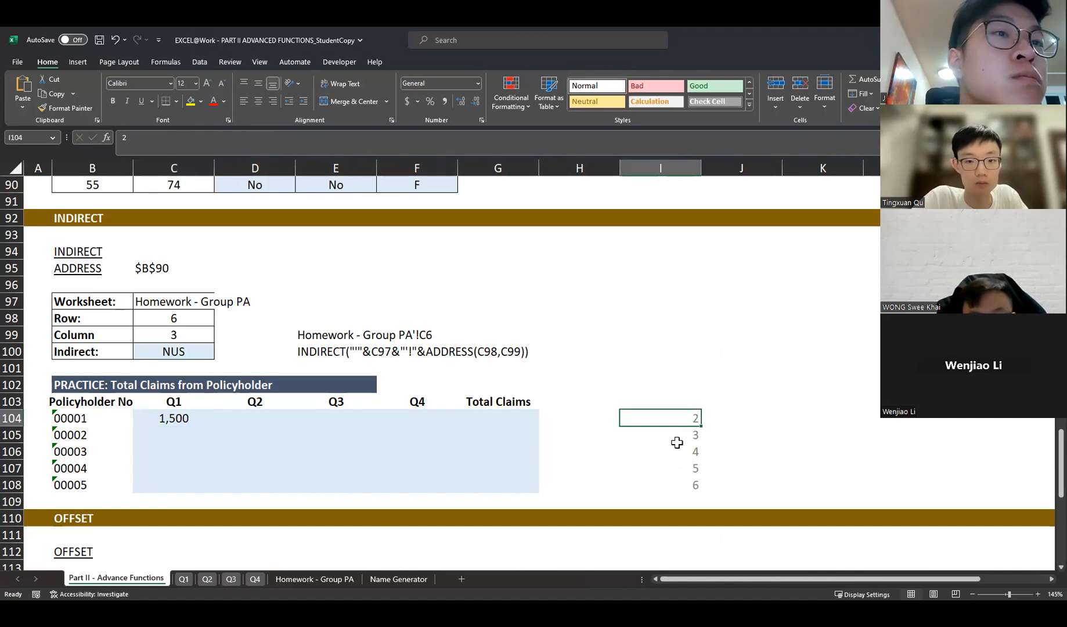
left_click(182, 581)
left_click(114, 190)
left_click(114, 201)
left_click(115, 213)
left_click(118, 224)
left_click(116, 236)
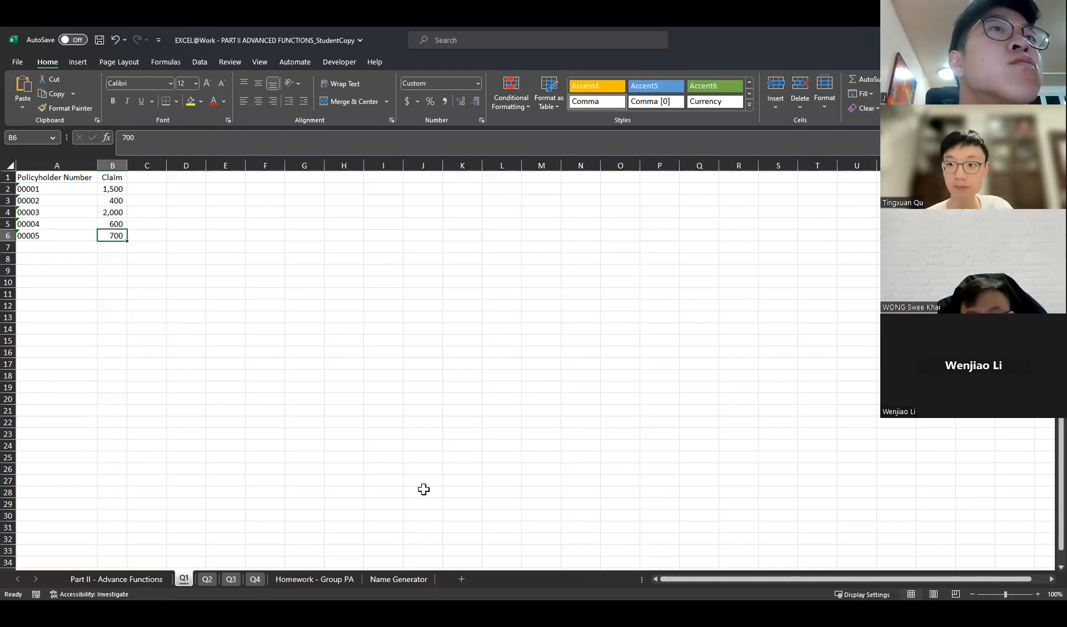
left_click(153, 583)
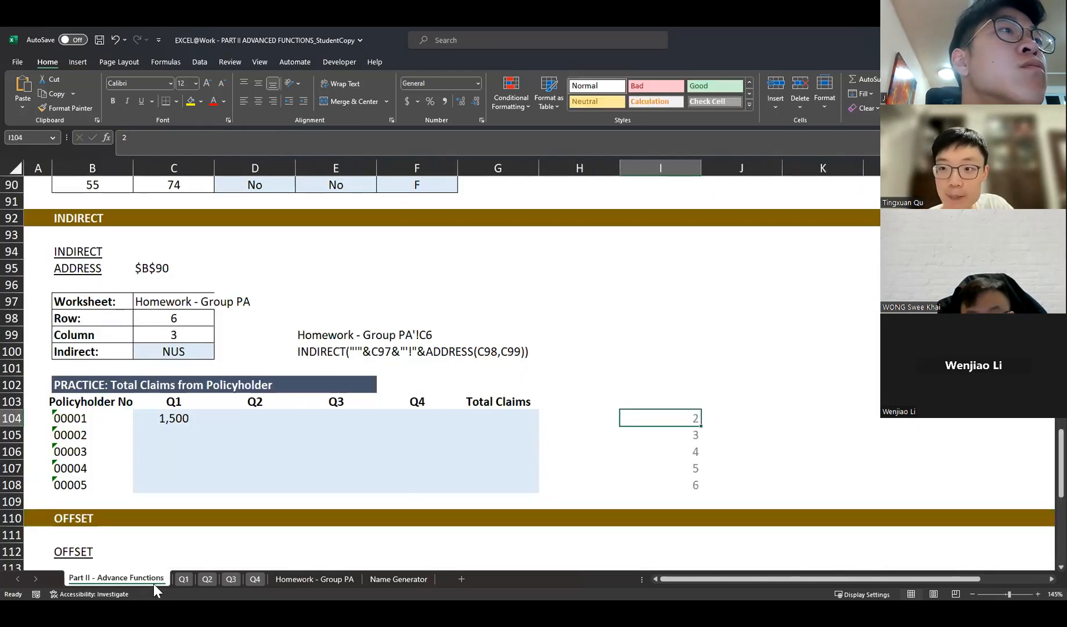
- Lock the column of the row-number reference in the C104 formula, making it $I104
left_click(182, 424)
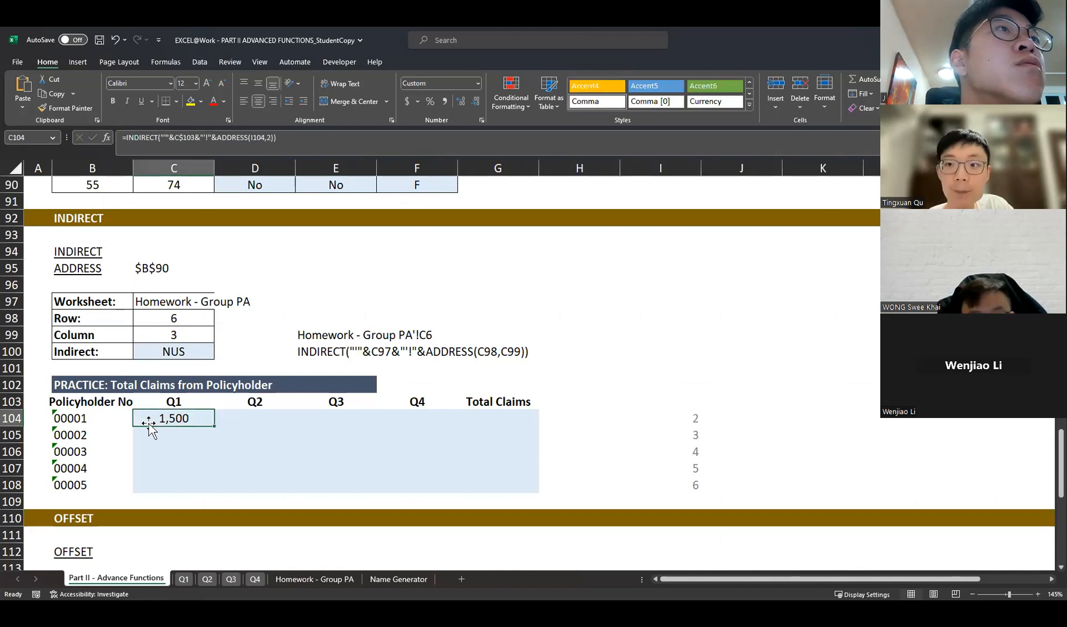
left_click(257, 145)
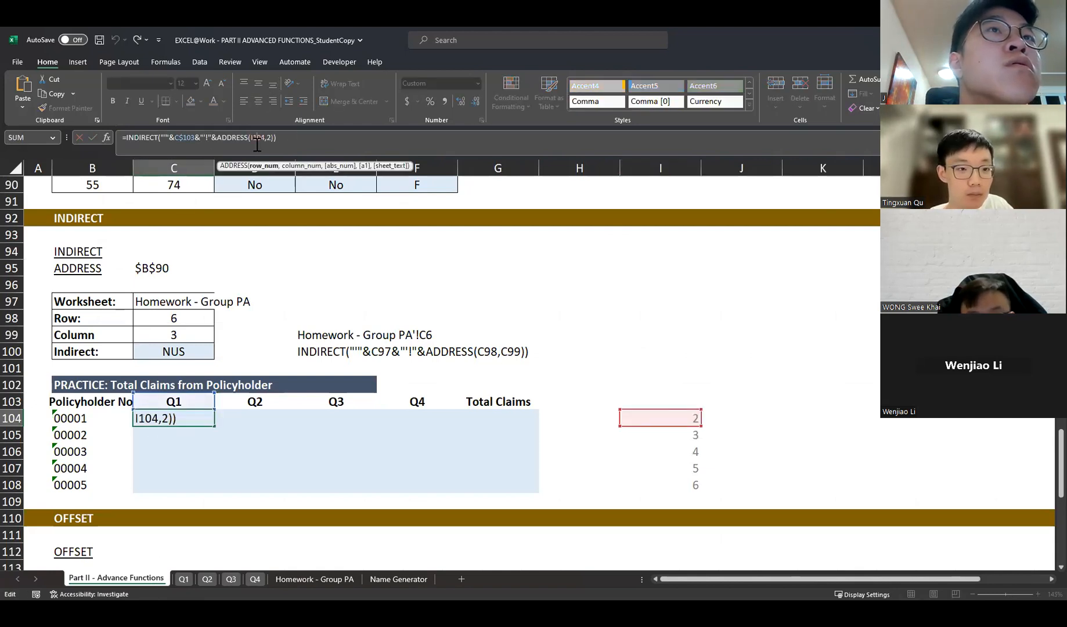
key("F4")
key("F4")
key("F4")
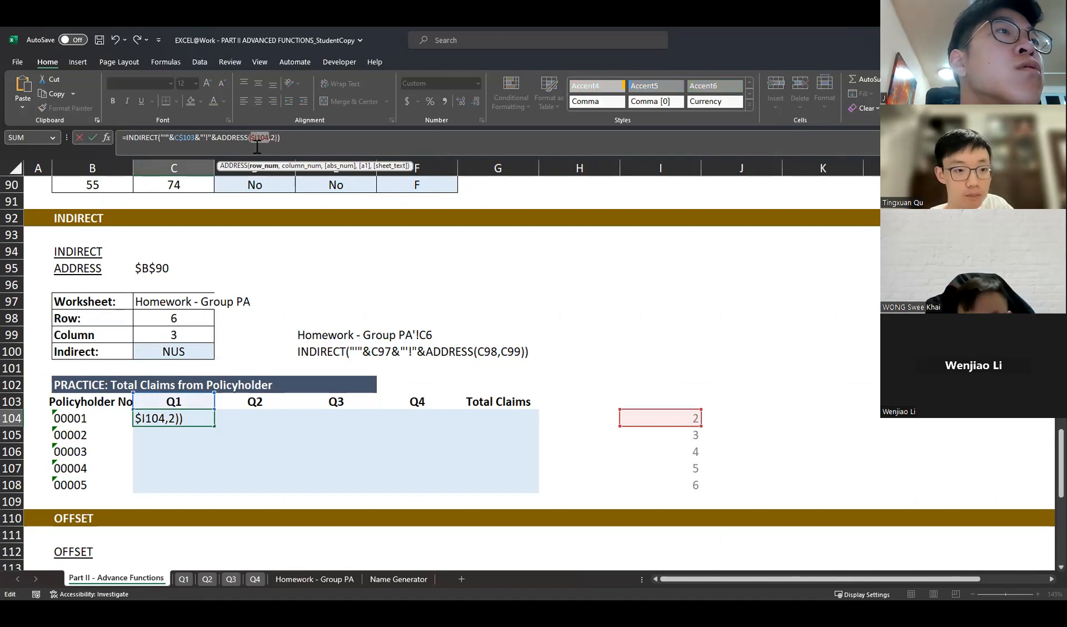
key("ctrl+Return")
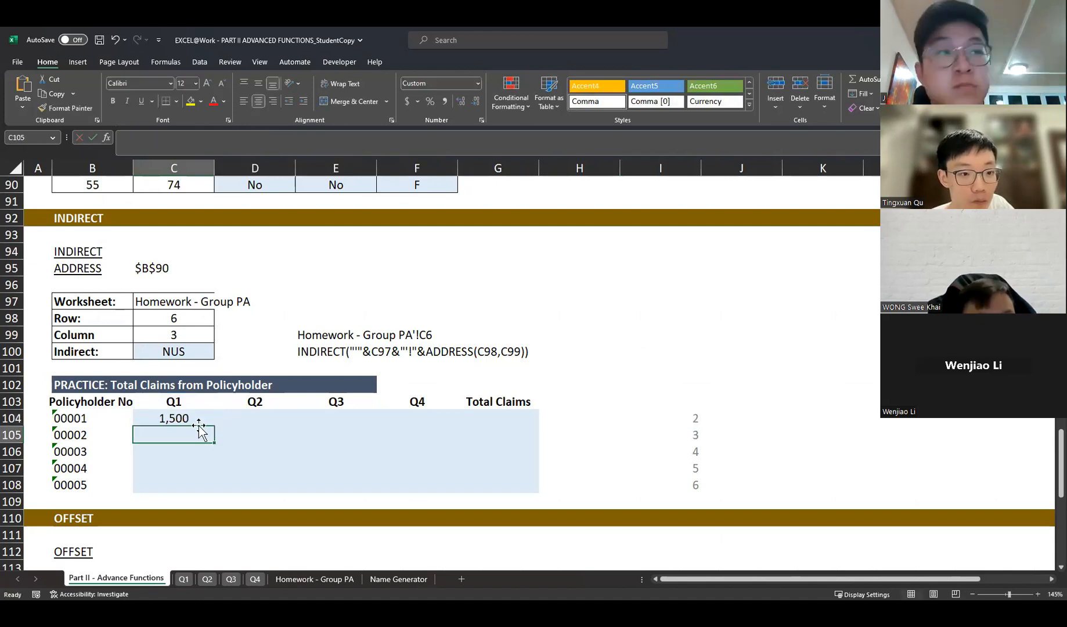
- Fill the C104 formula down to C108 and compare the results with the claims in B2:B6 on sheet Q1
left_click_drag(214, 426, 213, 491)
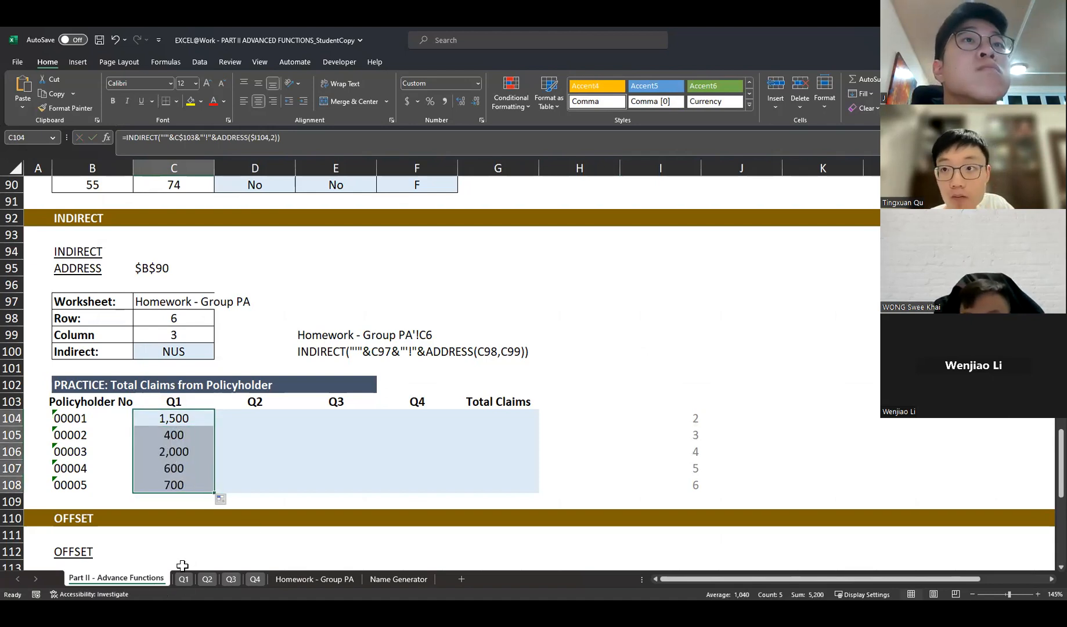
left_click(183, 579)
left_click_drag(116, 190, 116, 234)
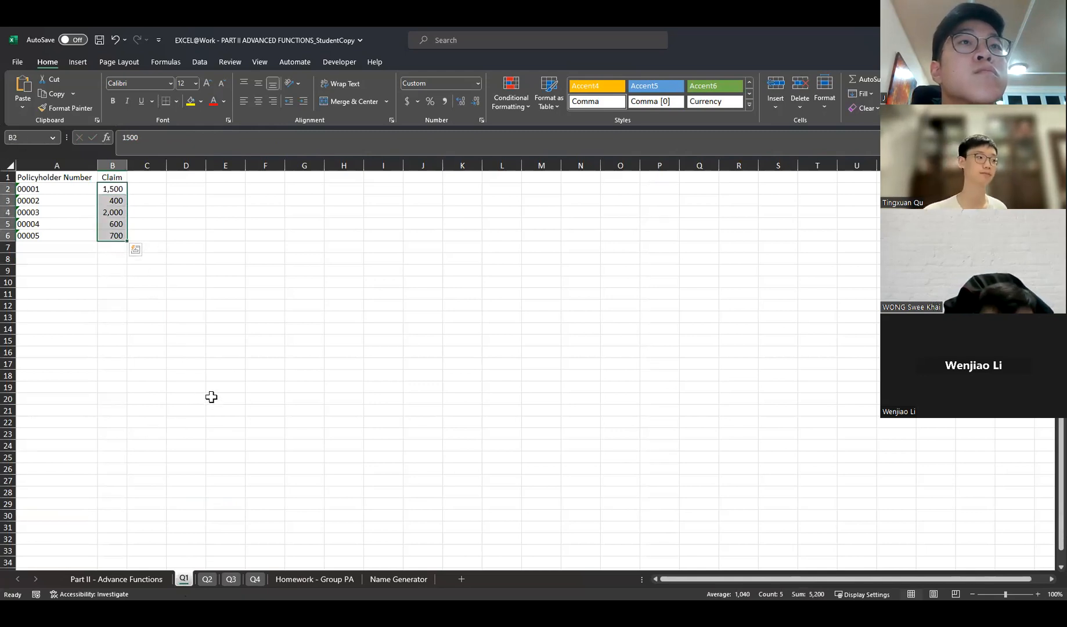
- Fill the C104:C108 formulas across to column F in the practice table and inspect the references in D104, E104 and F104
left_click(146, 579)
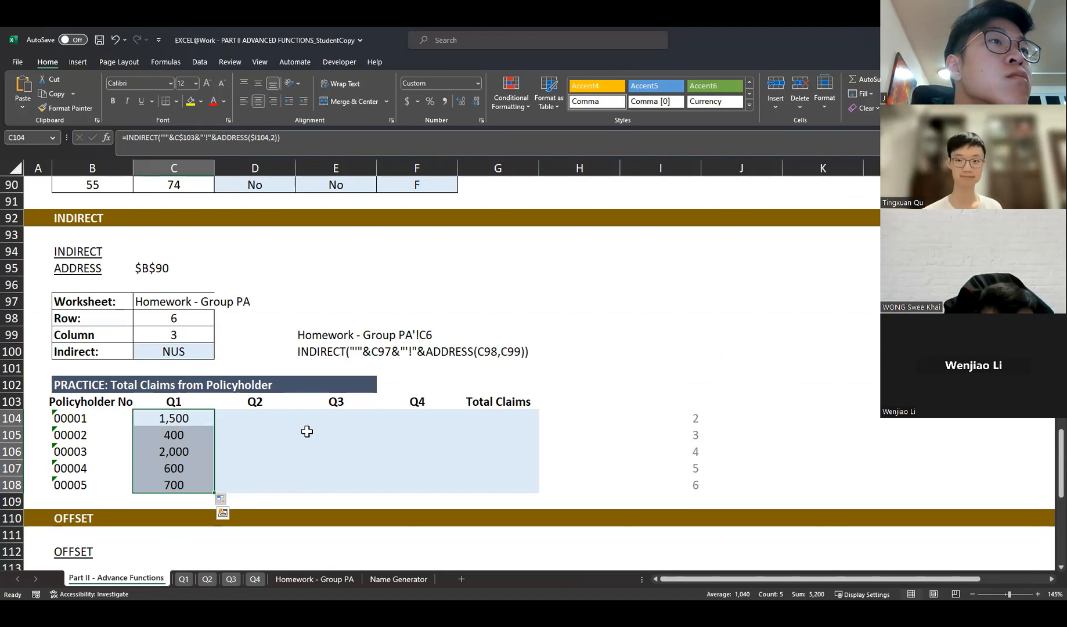
left_click_drag(215, 494, 435, 493)
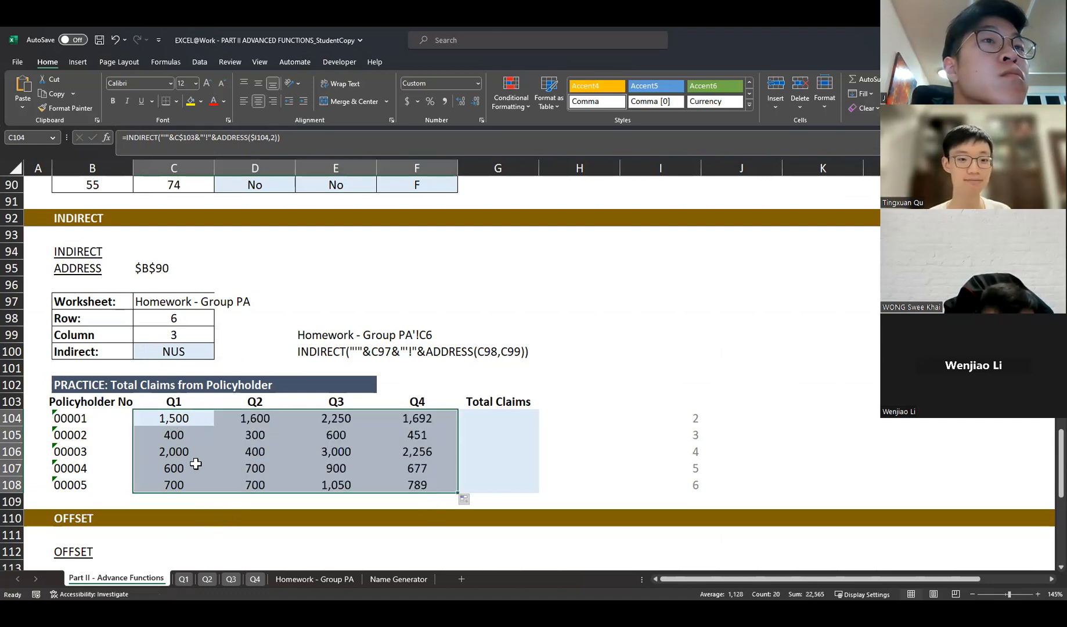
left_click(238, 419)
key("F2")
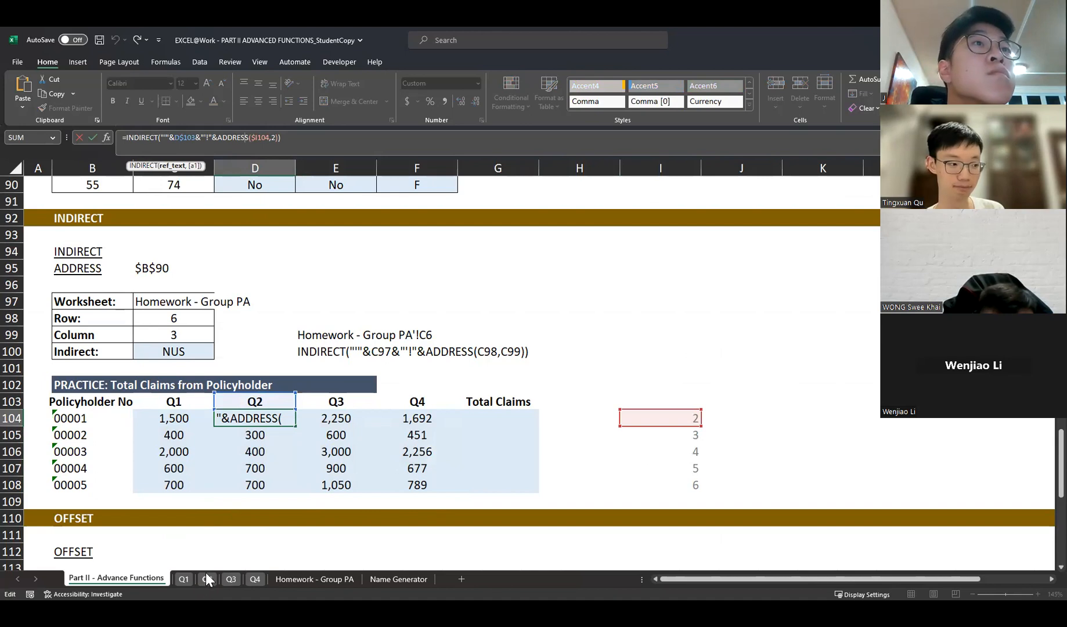
left_click(328, 417)
key("F2")
left_click(436, 419)
key("F2")
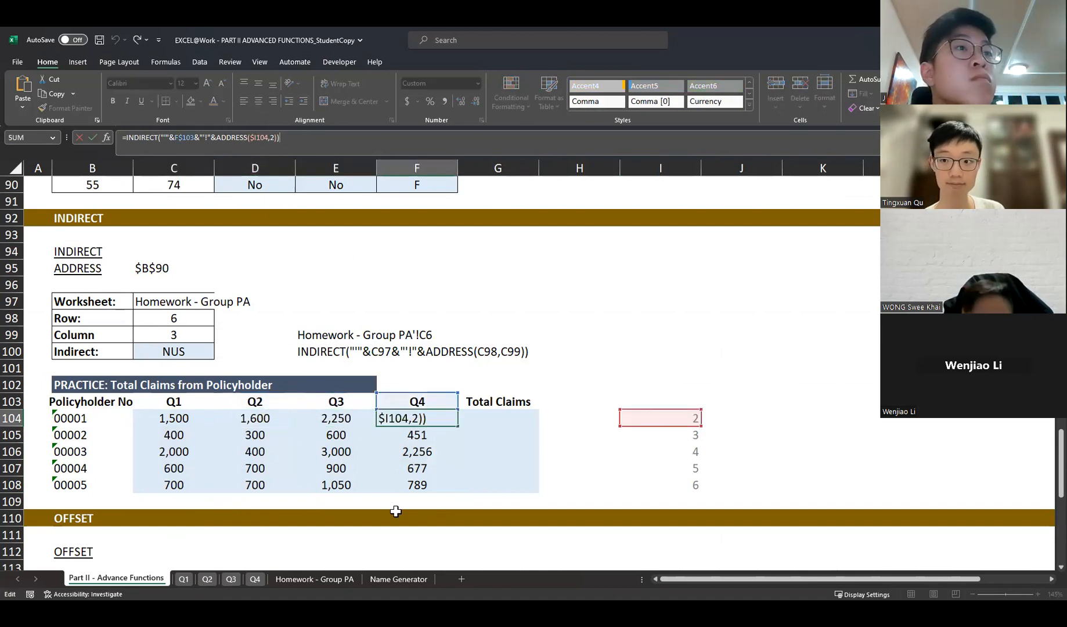
key("ctrl+Return")
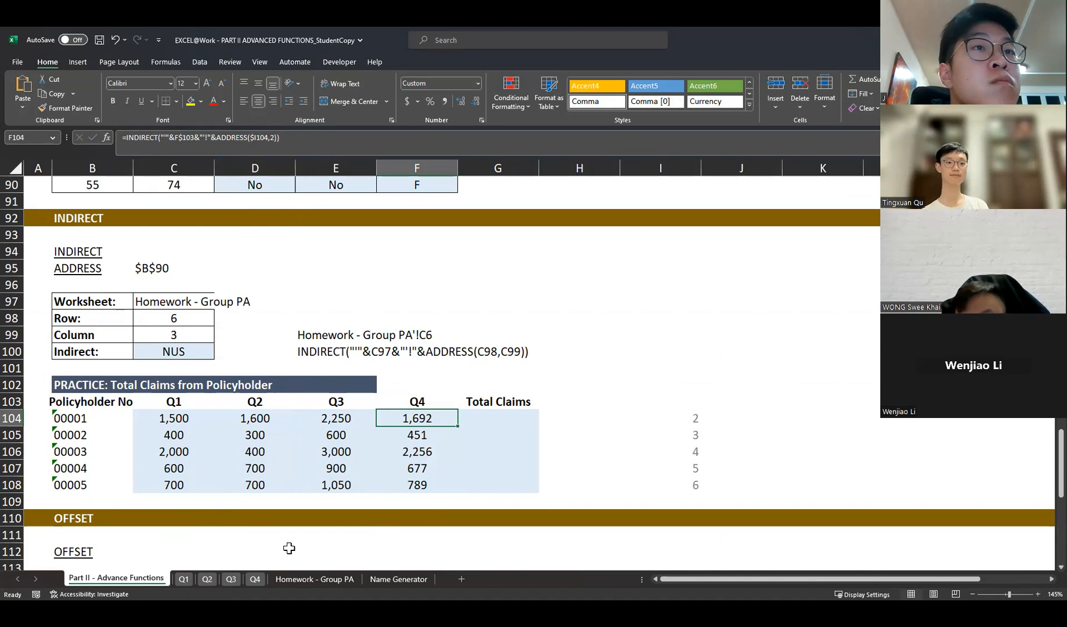
- Sum the Q1 to Q4 claims in G104 with =SUM(C104:F104) and fill the formula down to G108
left_click(497, 415)
type("=")
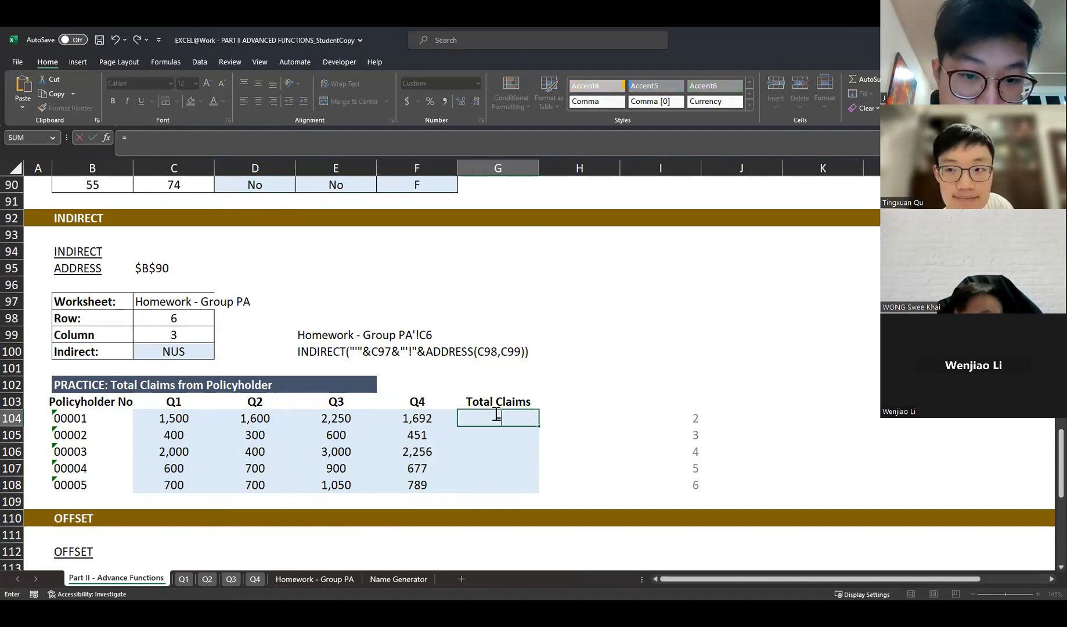
key("alt+equal")
key("Return")
key("Up")
key("shift+Down")
key("shift+Down")
key("shift+Down")
key("shift+Down")
key("shift+Down")
key("shift+Up")
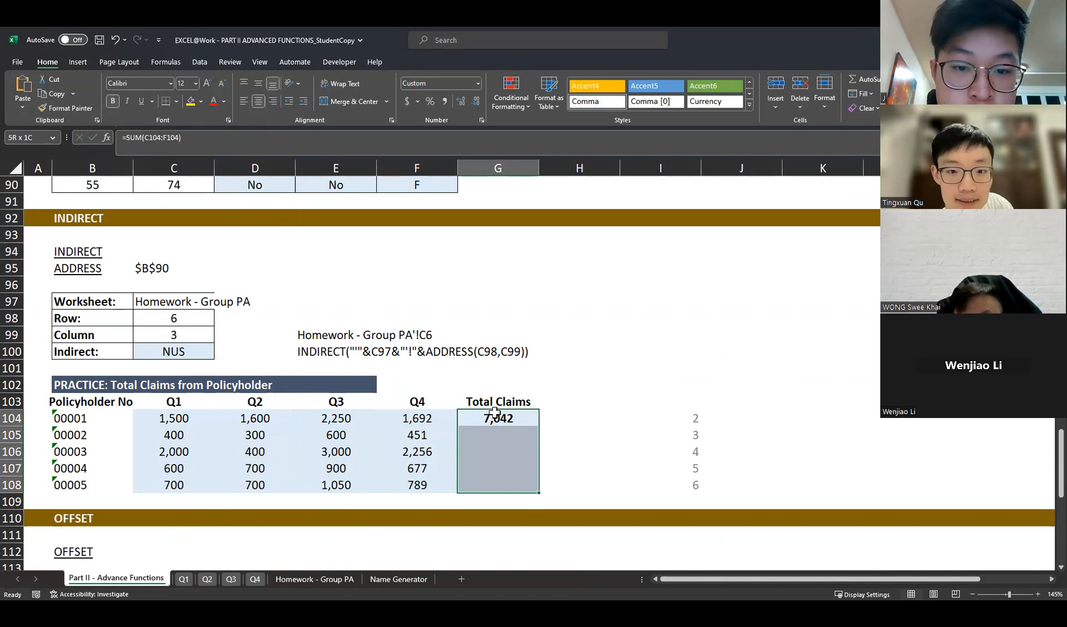
key("ctrl+d")
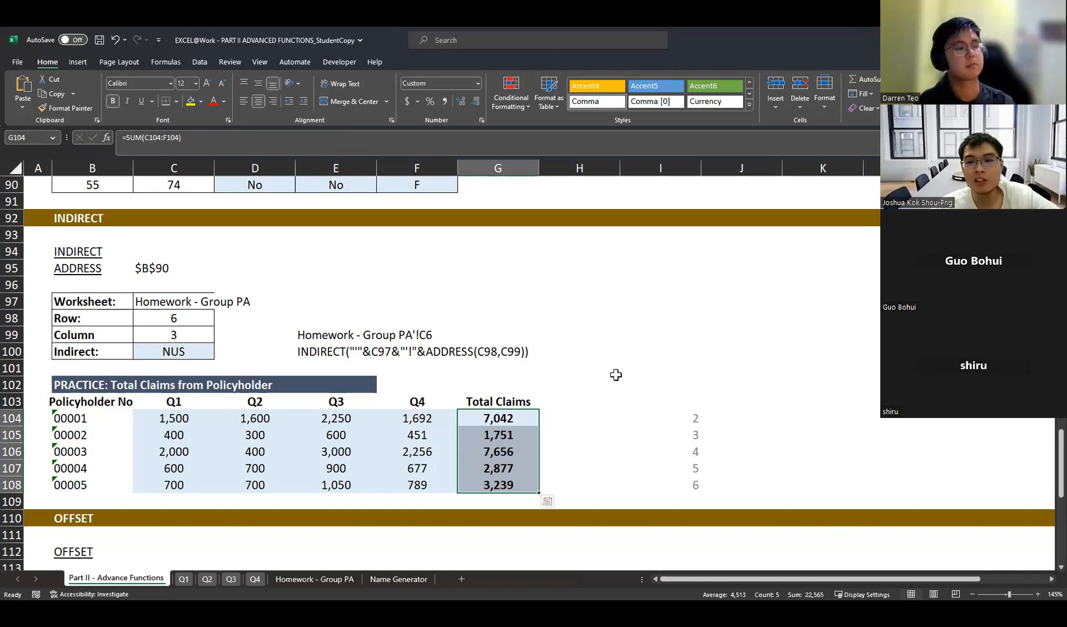
left_click(642, 353)
type("@")
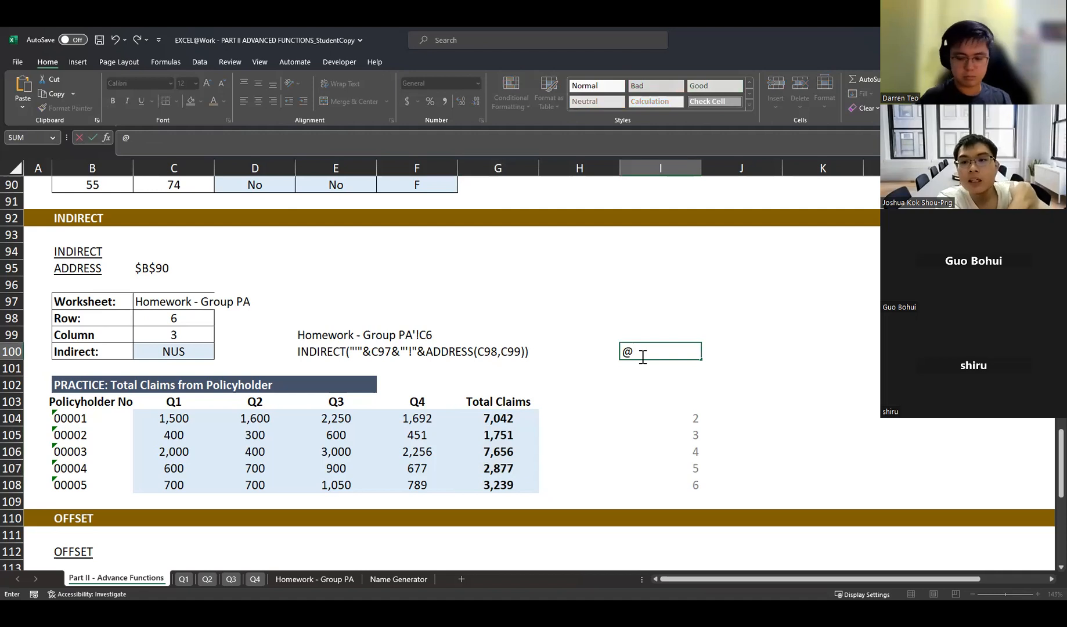
key("BackSpace")
type("=@")
key("BackSpace")
key("BackSpace")
key("Escape")
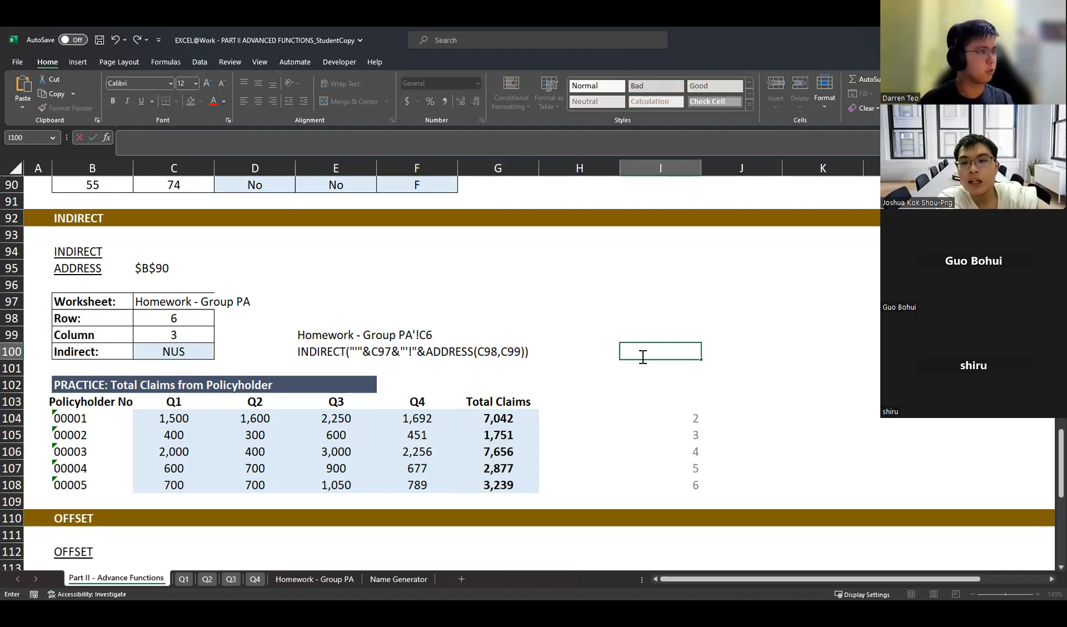
left_click(641, 376)
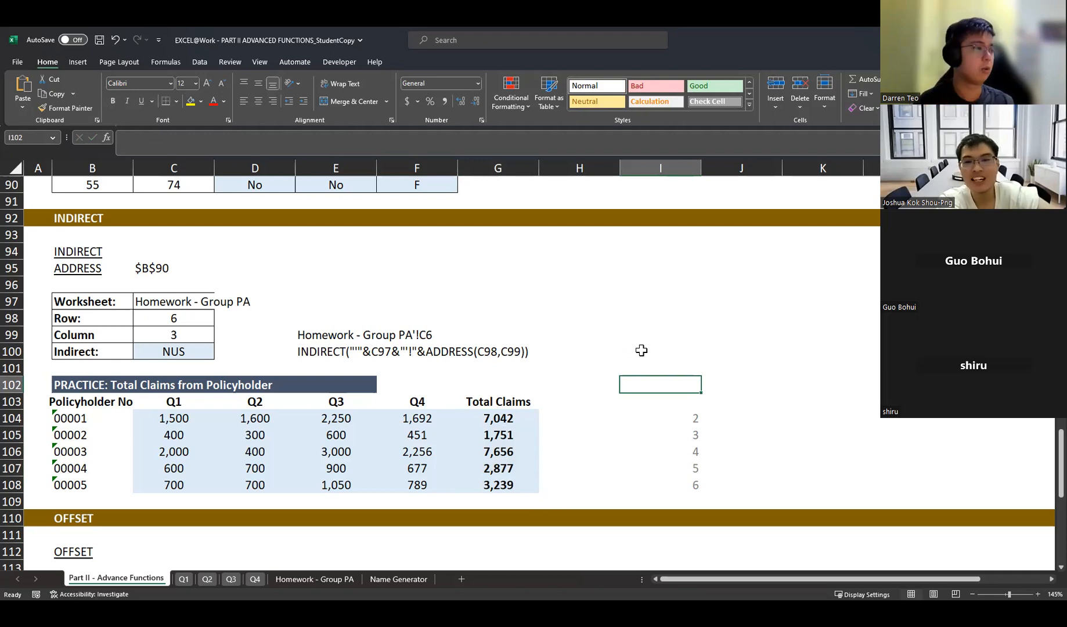
left_click(641, 351)
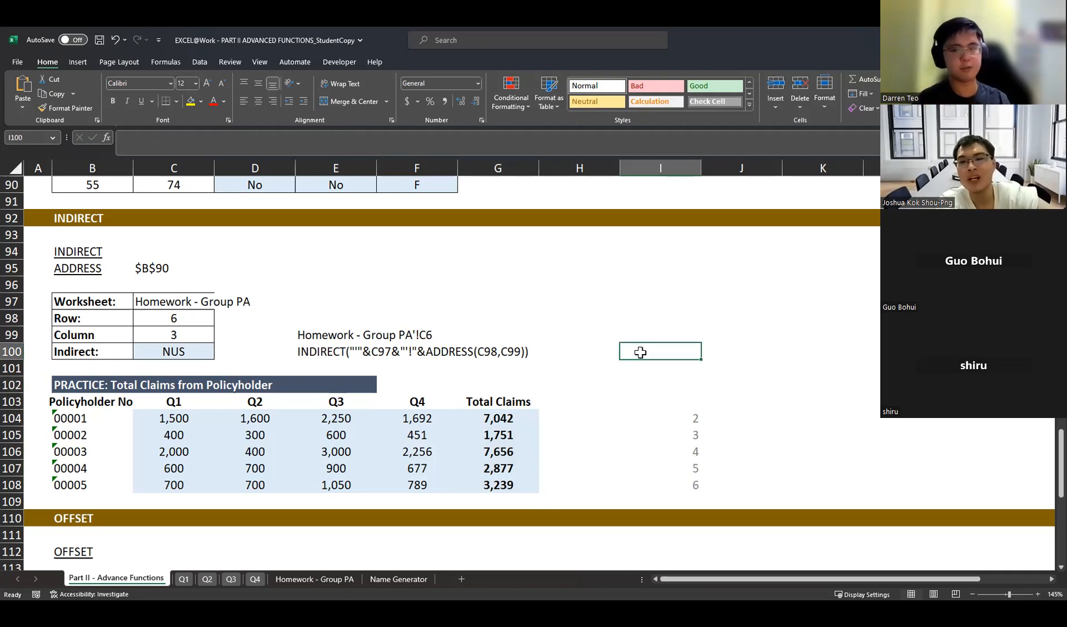
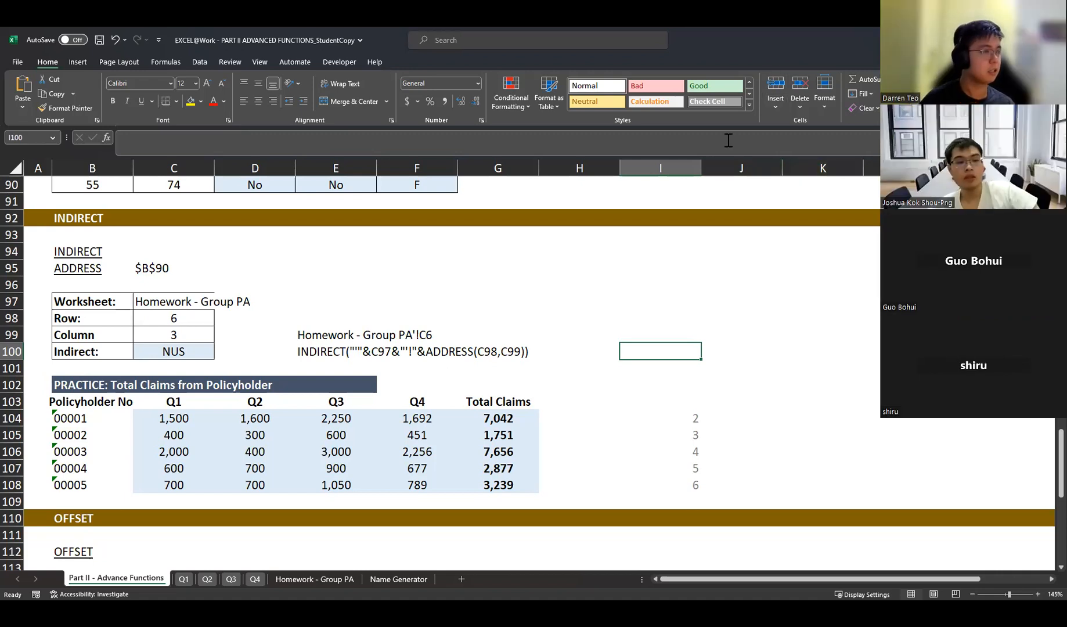
- Find the Loss triangle practice in the OFFSET section and examine the claims by loss year in B117:H122
scroll(612, 387, "down", 1)
scroll(612, 387, "up", 2)
scroll(612, 387, "down", 1)
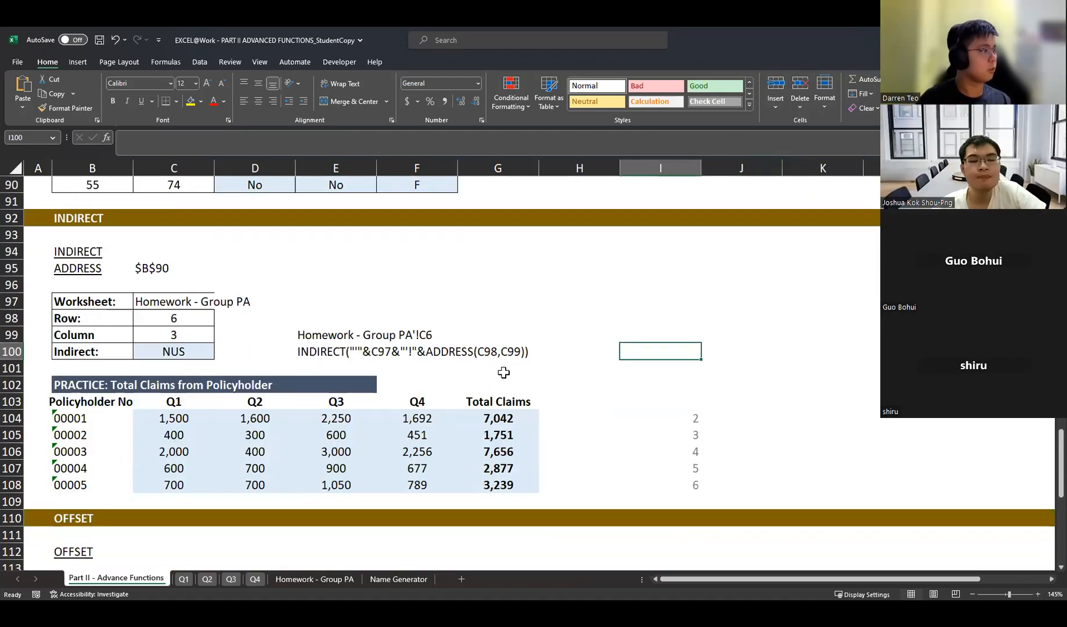
key("ctrl")
scroll(503, 370, "down", 1)
scroll(504, 370, "down", 1)
left_click_drag(744, 577, 593, 566)
scroll(163, 380, "up", 1)
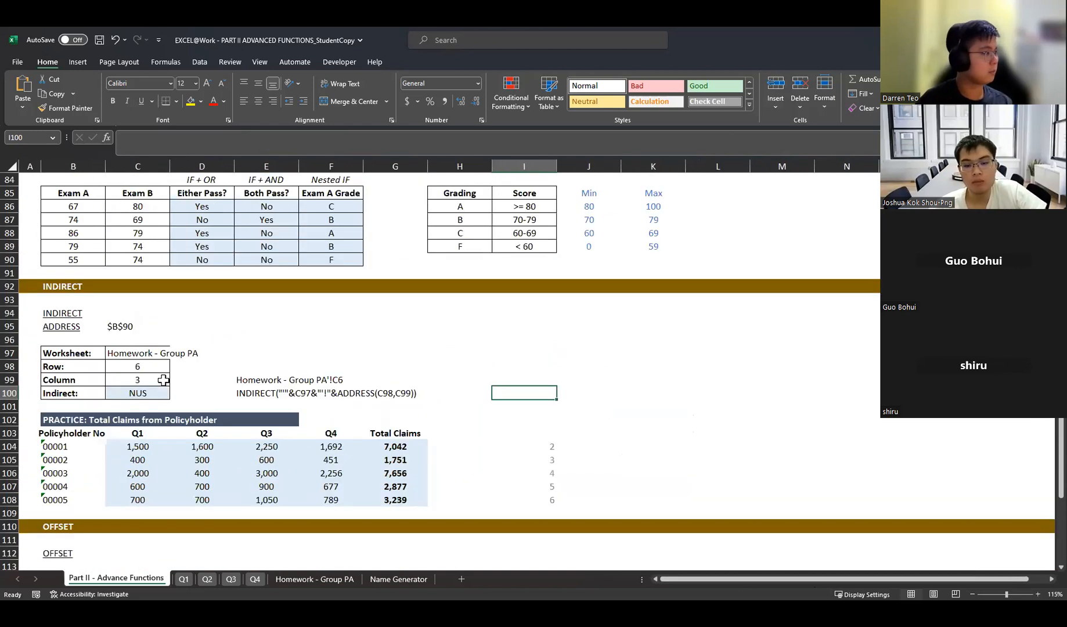
scroll(163, 380, "down", 9)
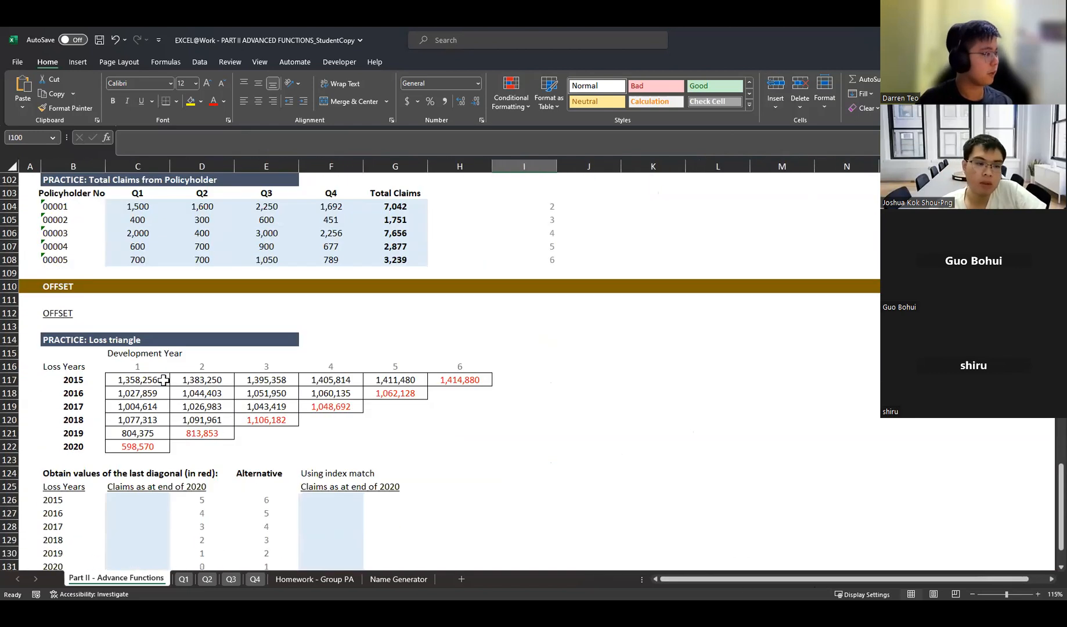
scroll(163, 379, "up", 2)
scroll(163, 380, "down", 1)
scroll(163, 379, "up", 2)
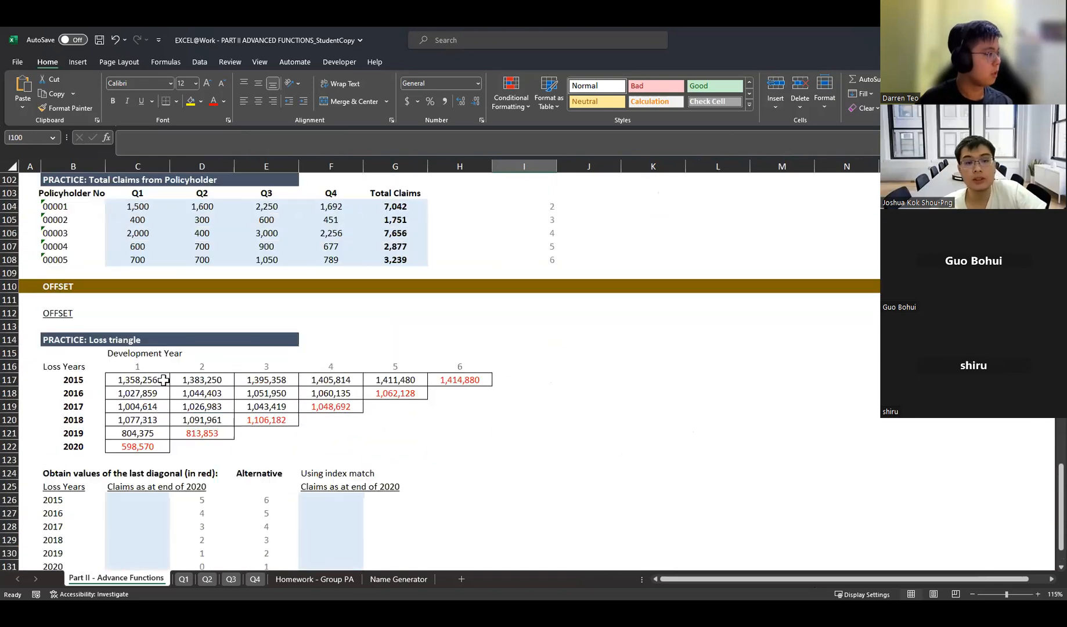
scroll(163, 380, "down", 1)
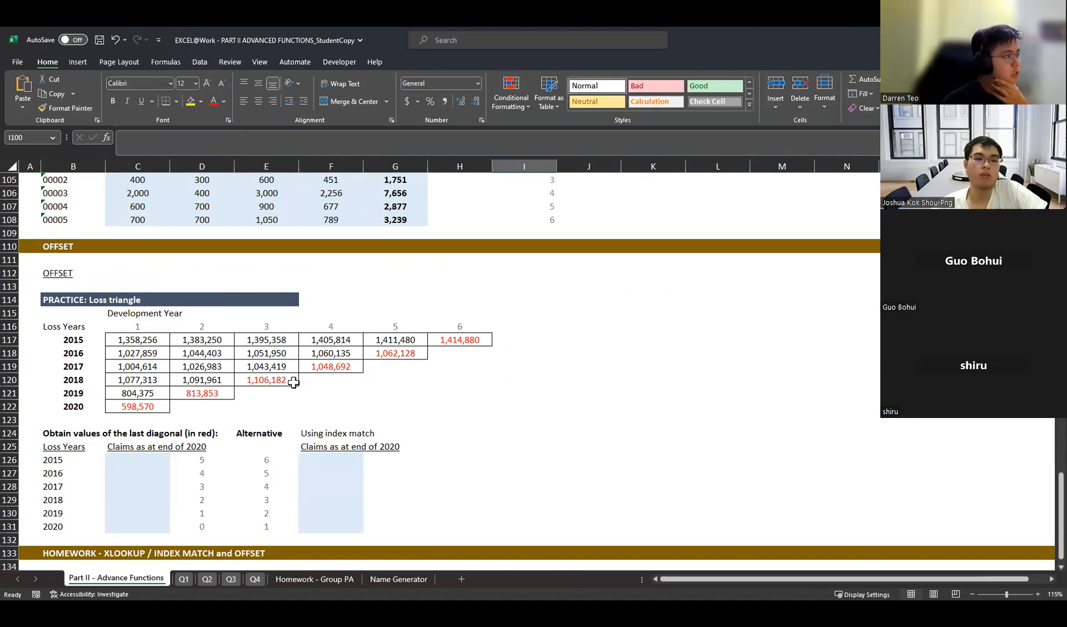
left_click_drag(73, 339, 463, 404)
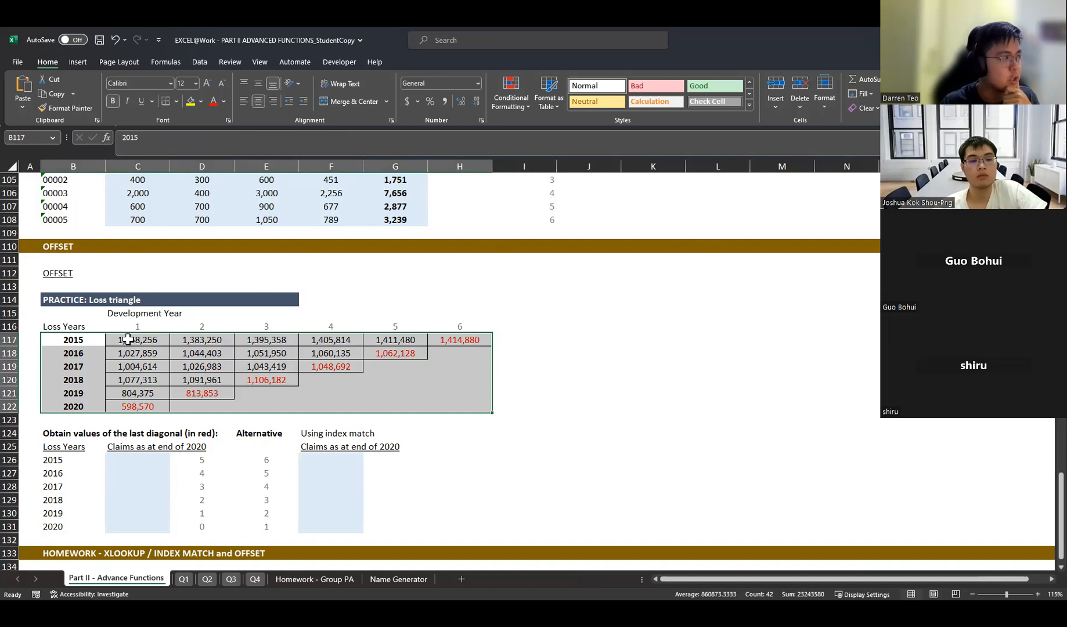
left_click(460, 406)
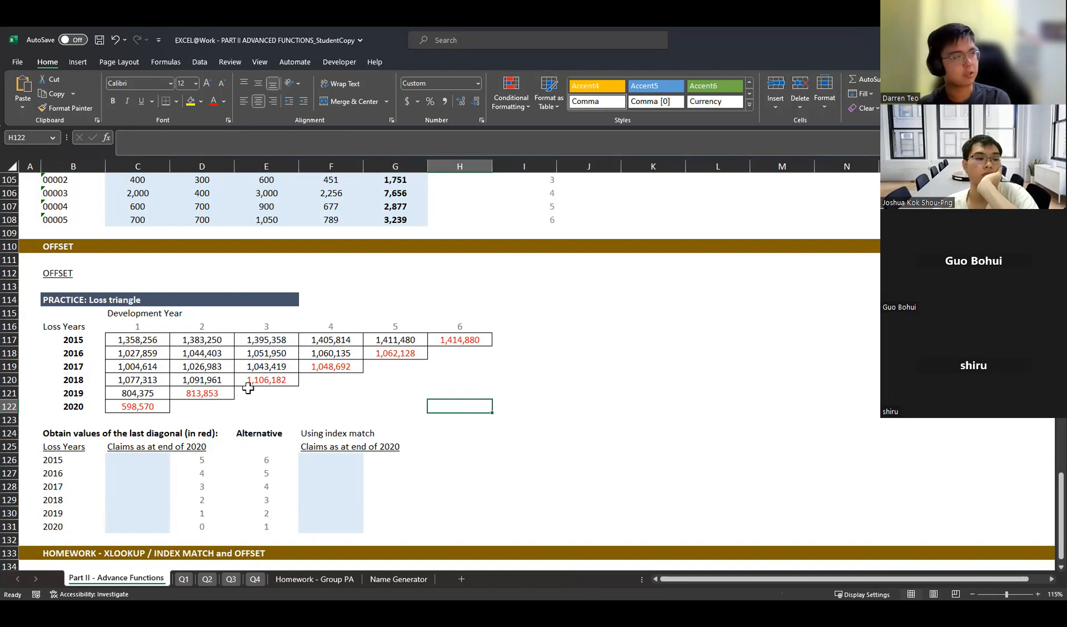
- Examine the development year 1 claims in C117:C122 and how the 2015 loss year extends across row 117
left_click_drag(148, 340, 139, 407)
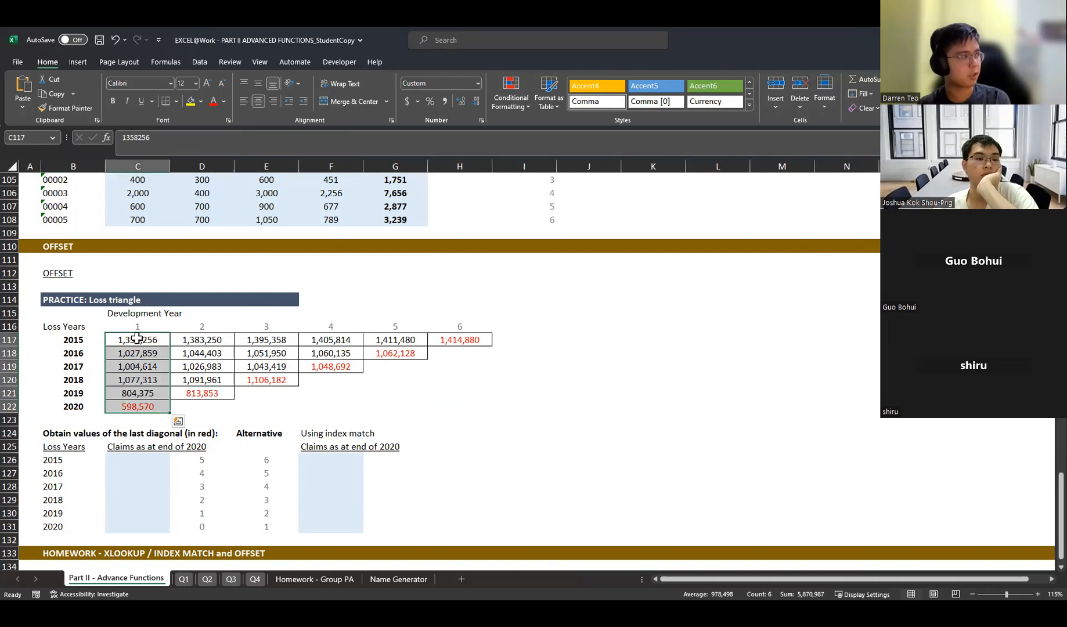
left_click(137, 339)
left_click_drag(81, 339, 78, 405)
left_click_drag(137, 340, 137, 404)
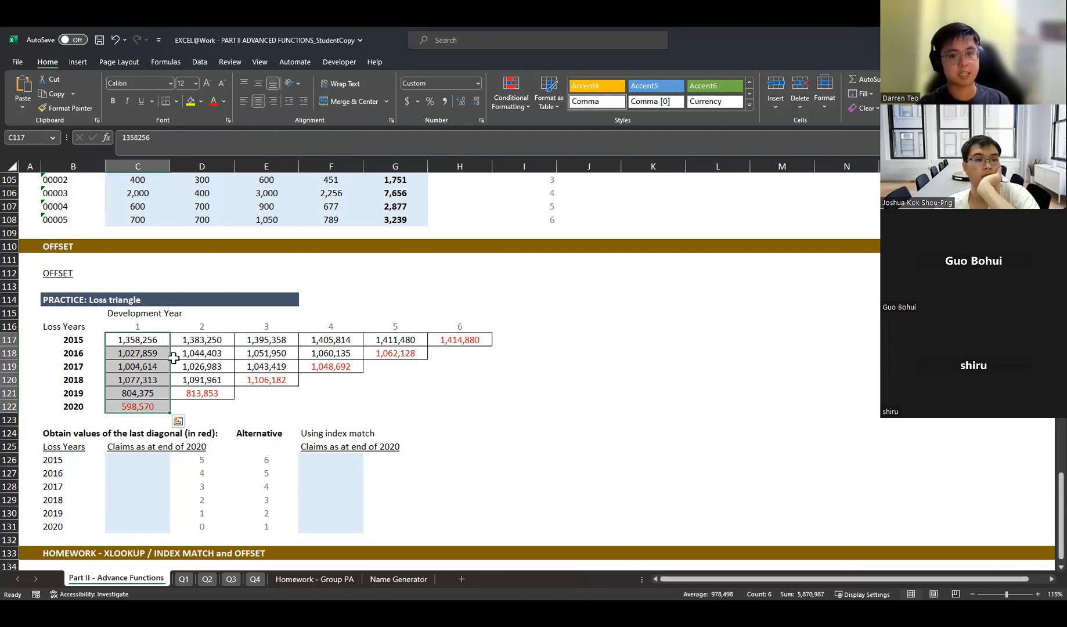
left_click(207, 391)
left_click_drag(326, 337, 726, 339)
left_click(596, 339)
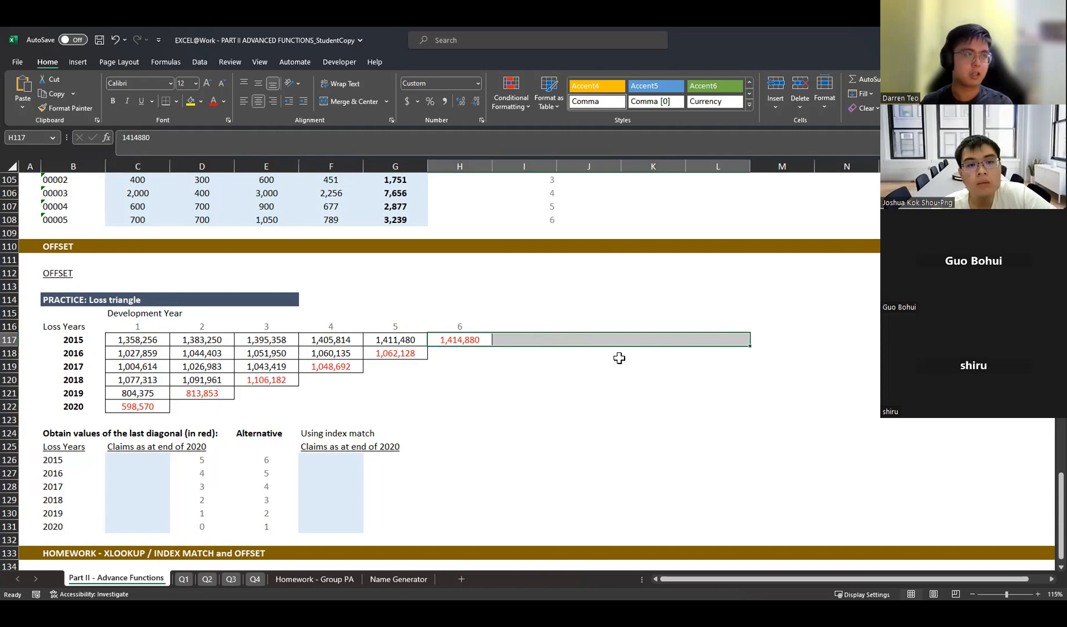
left_click(544, 359)
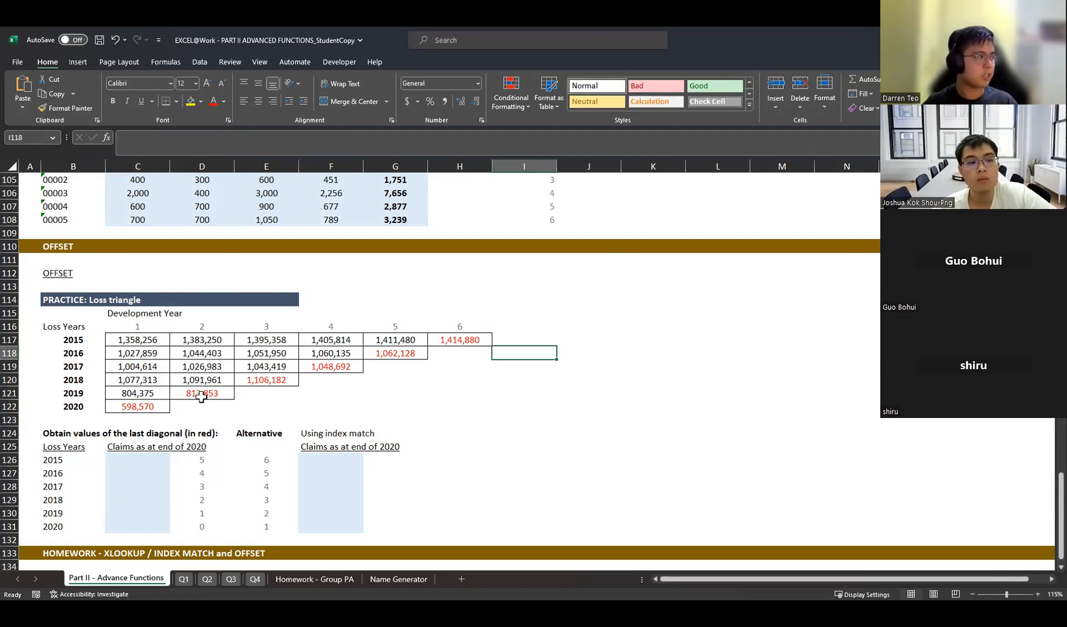
- Trace the red last-diagonal claims of the loss triangle from H117 down to C122
left_click_drag(468, 339, 407, 366)
left_click(399, 354)
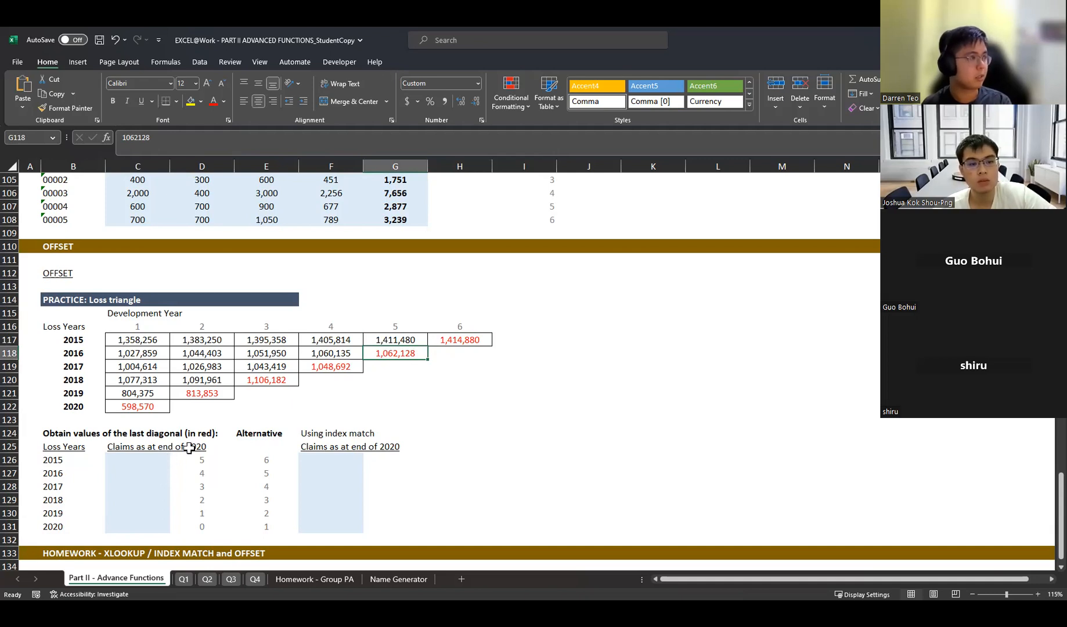
left_click(467, 337)
left_click(422, 354)
left_click(316, 368)
left_click(274, 376)
left_click(202, 393)
left_click(133, 420)
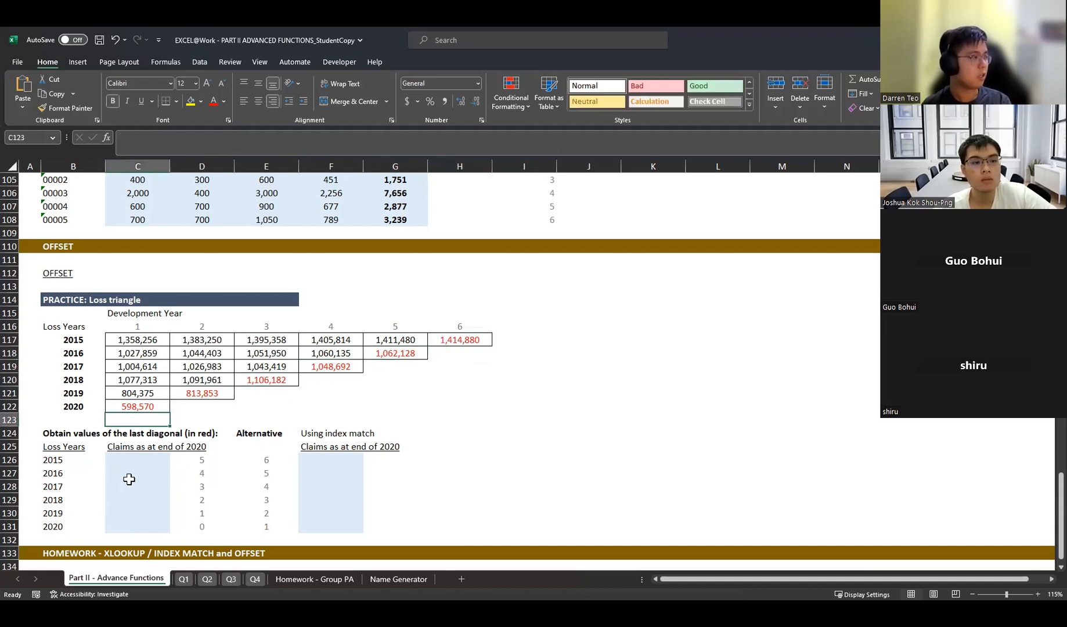
- Link the 2015 and 2016 claims in C126 and C127 directly to the diagonal cells H117 and G118
left_click(130, 457)
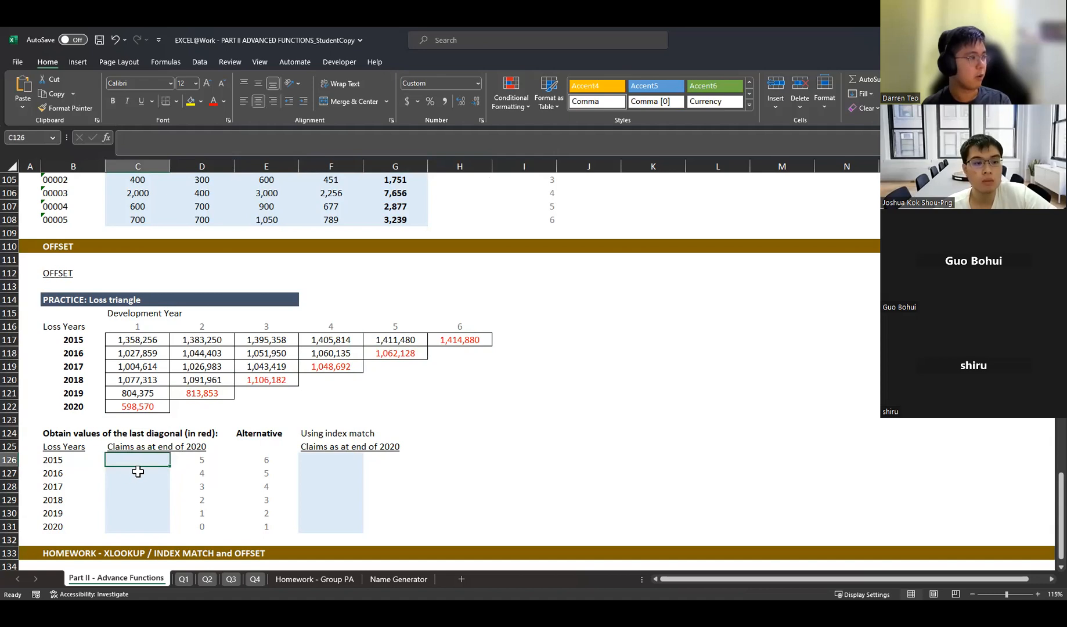
type("-")
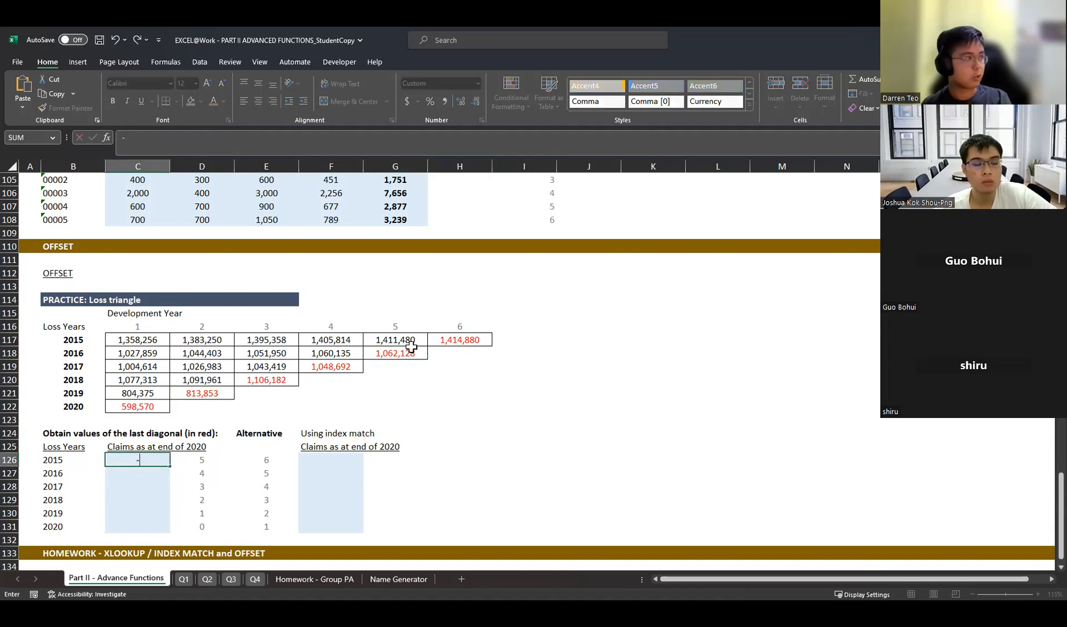
left_click(448, 339)
key("Return")
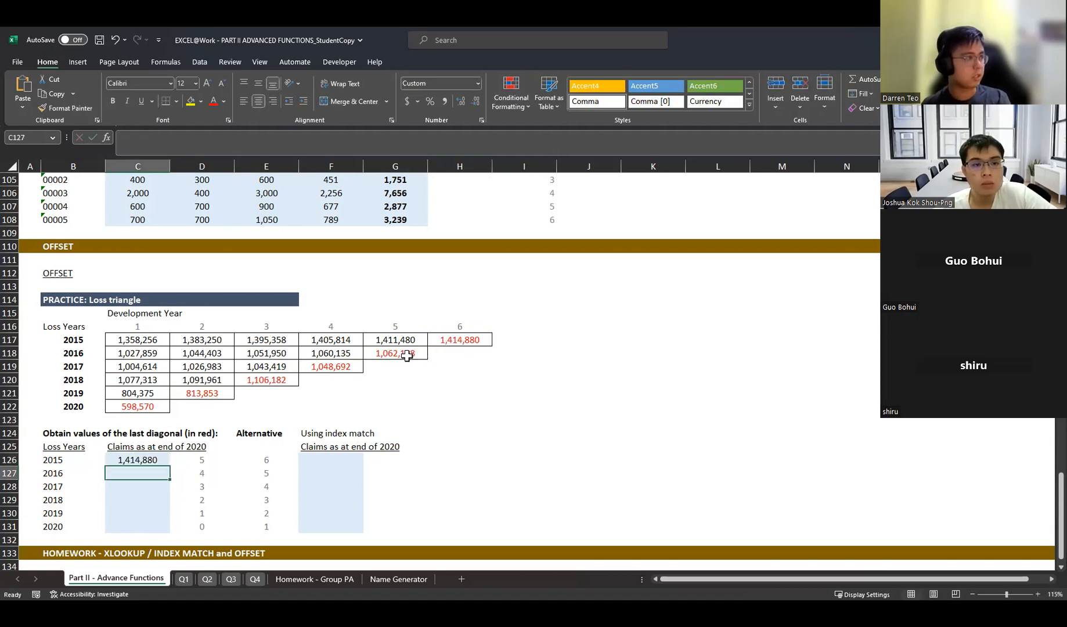
left_click(407, 356)
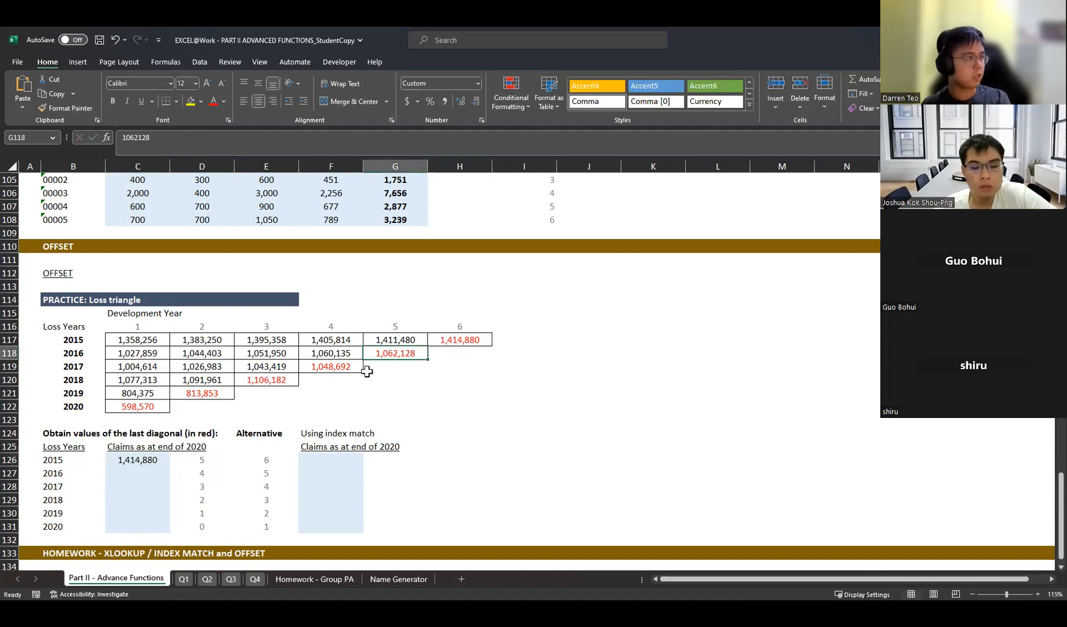
left_click(162, 471)
type("=")
left_click(378, 354)
type("=")
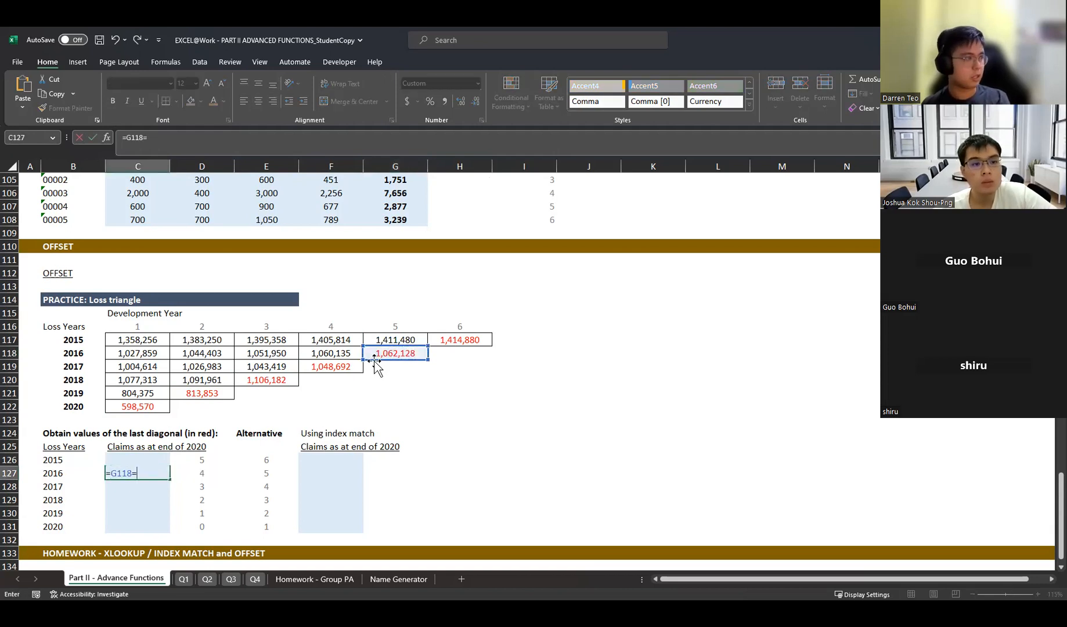
key("BackSpace")
key("Return")
- Link the 2017 to 2020 claims in C128:C131 directly to the diagonal cells F119, E120, D121 and C122
type("=")
left_click(331, 366)
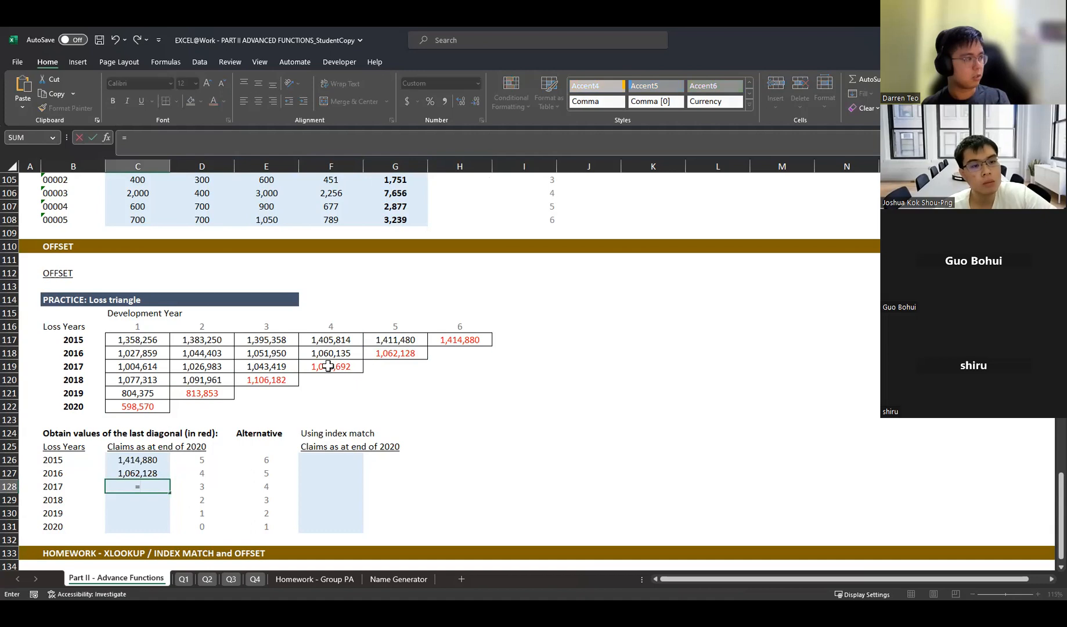
key("Return")
type("=")
left_click(273, 381)
key("Return")
type("=")
left_click(213, 395)
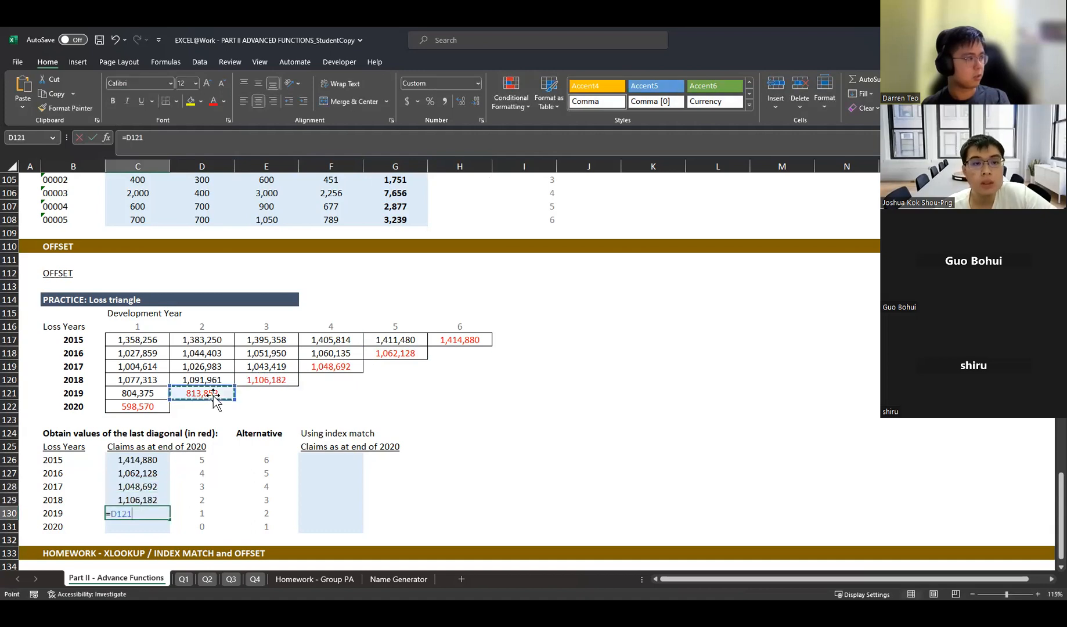
key("Return")
type("=")
left_click(140, 408)
key("Return")
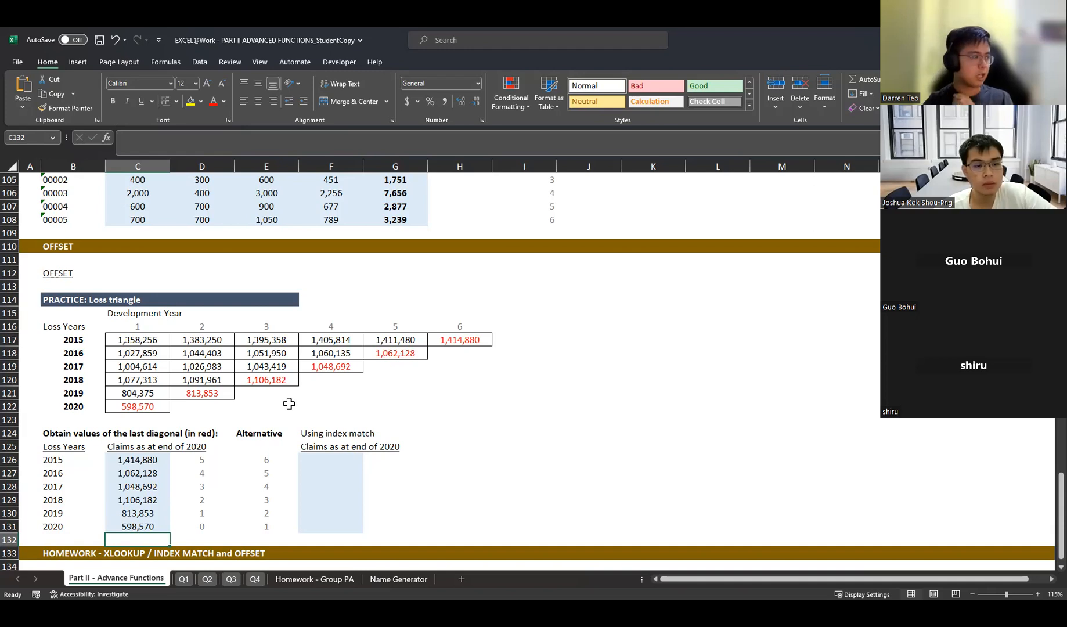
- Clear the direct cell links from the claims cells C126:C131
left_click_drag(150, 459, 146, 528)
key("Delete")
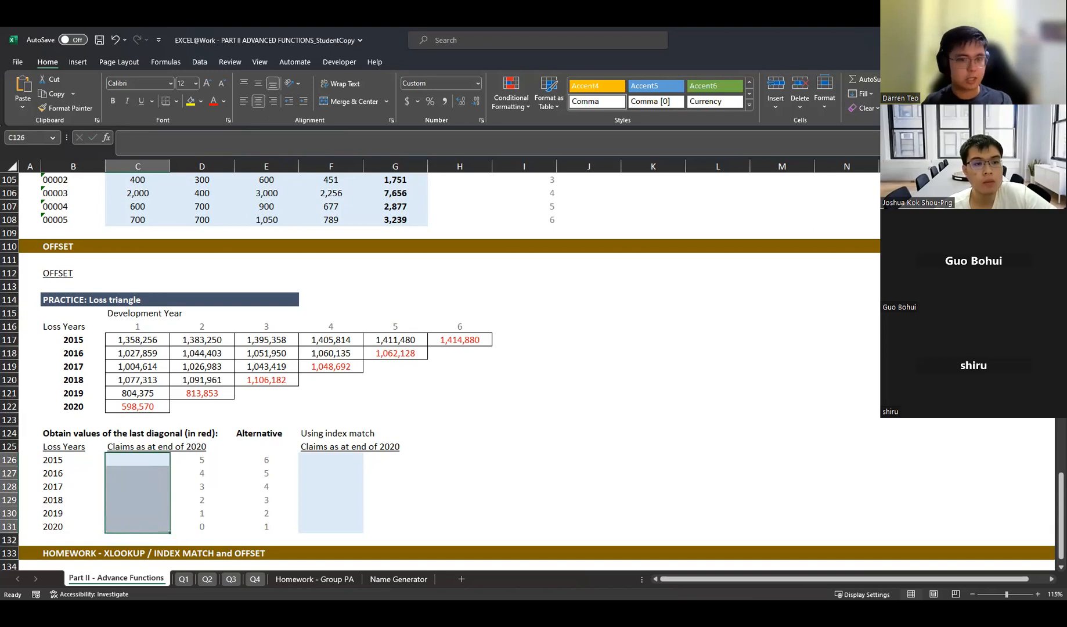
key("alt+Tab")
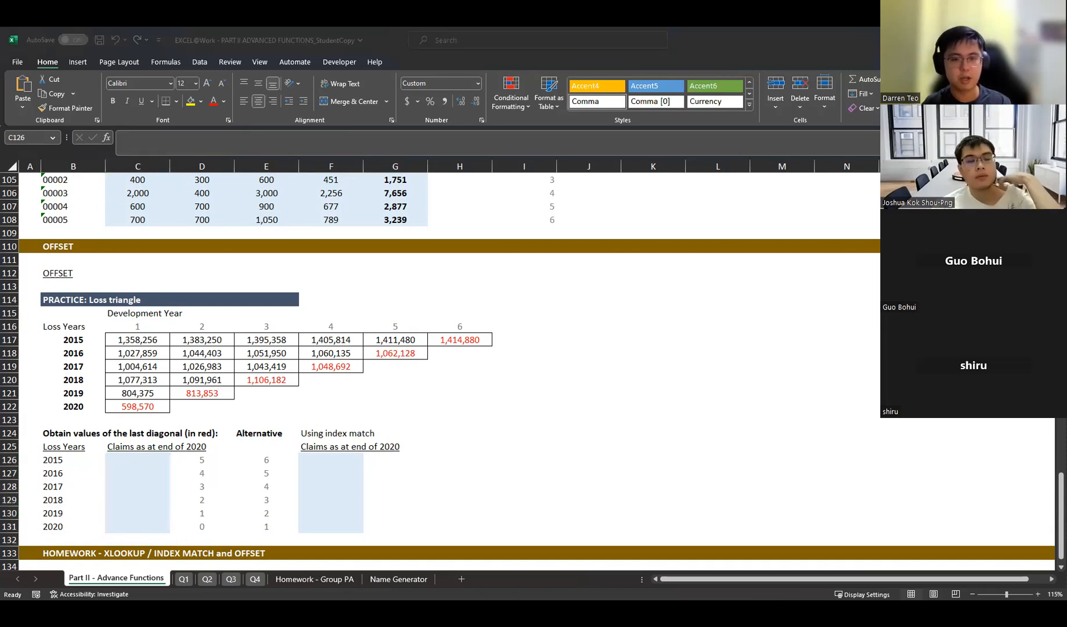
- Start an OFFSET formula in the 2015 claims cell C126 with C117 as the reference
left_click(151, 462)
type("=")
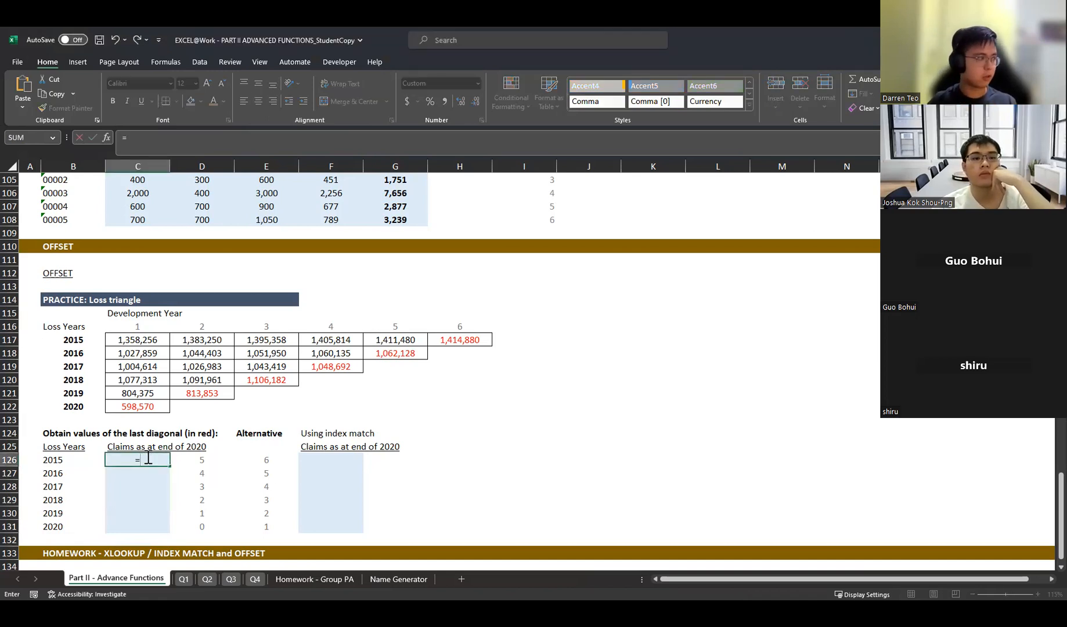
type("offset")
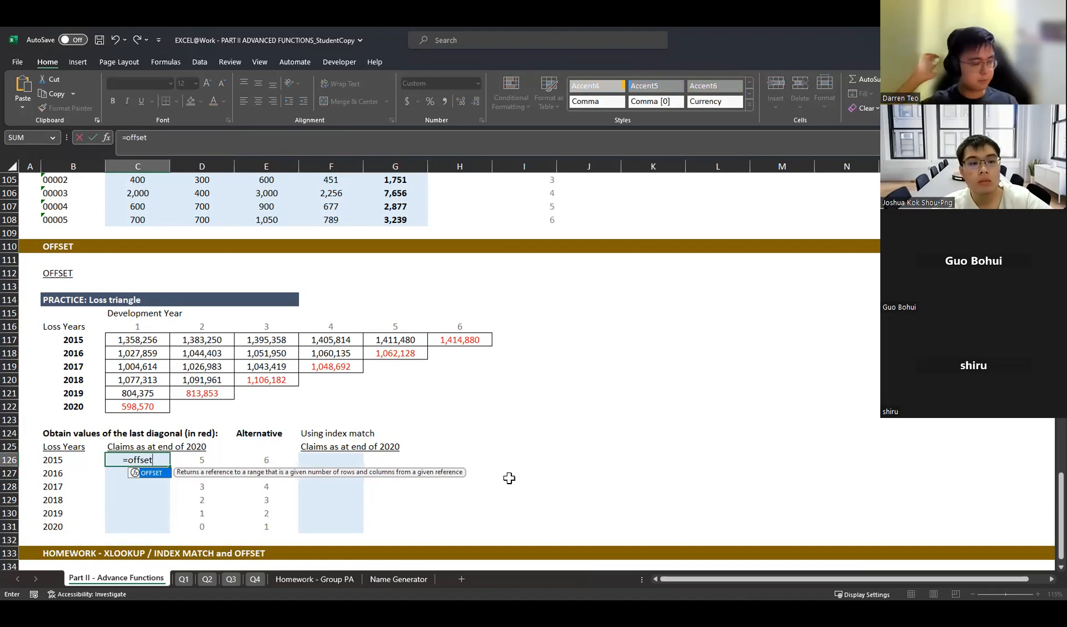
key("Tab")
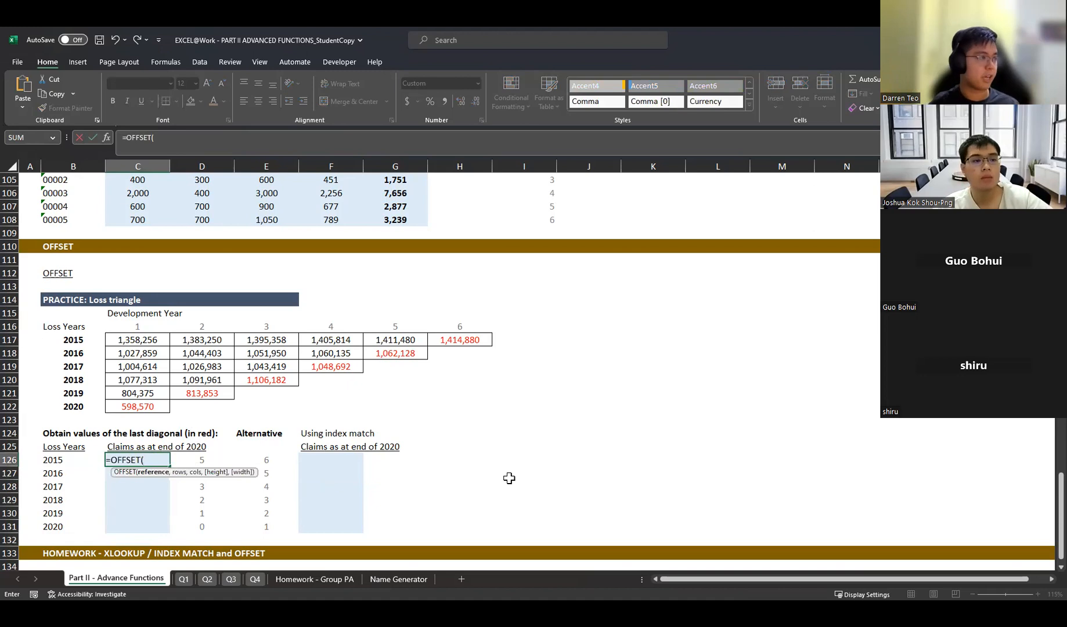
scroll(415, 349, "right", 2)
scroll(347, 376, "up", 1)
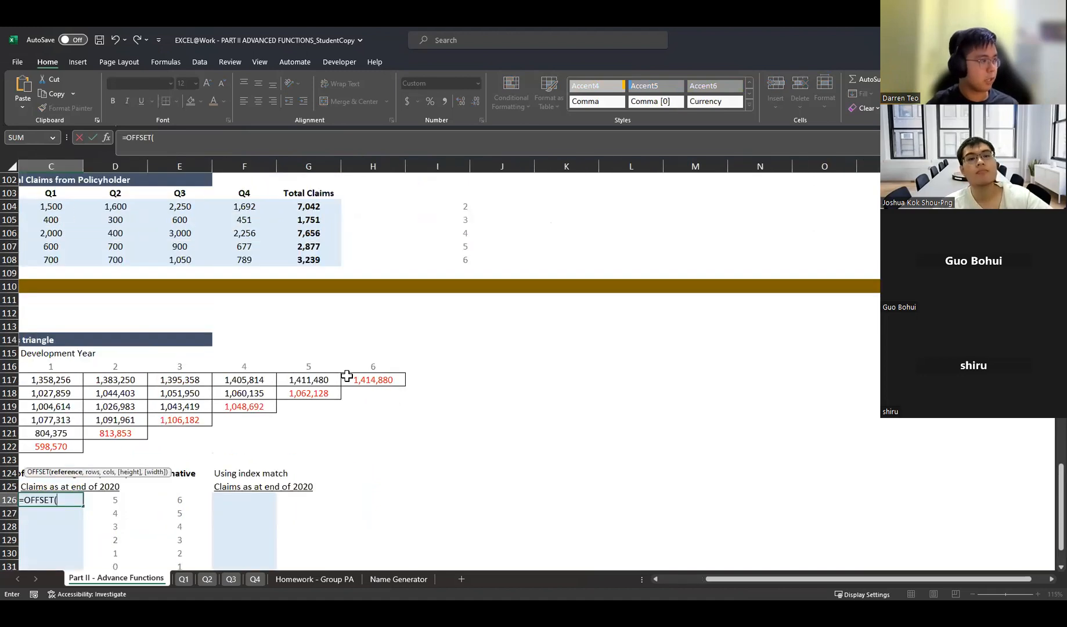
scroll(347, 376, "left", 2)
scroll(354, 363, "down", 1)
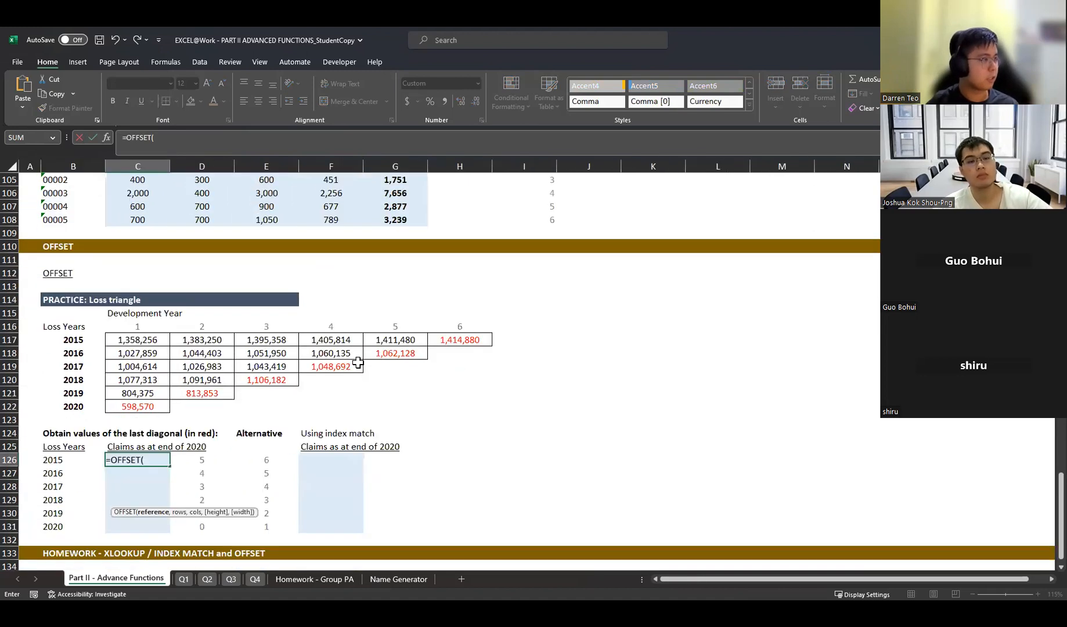
scroll(160, 297, "down", 1)
left_click(159, 299)
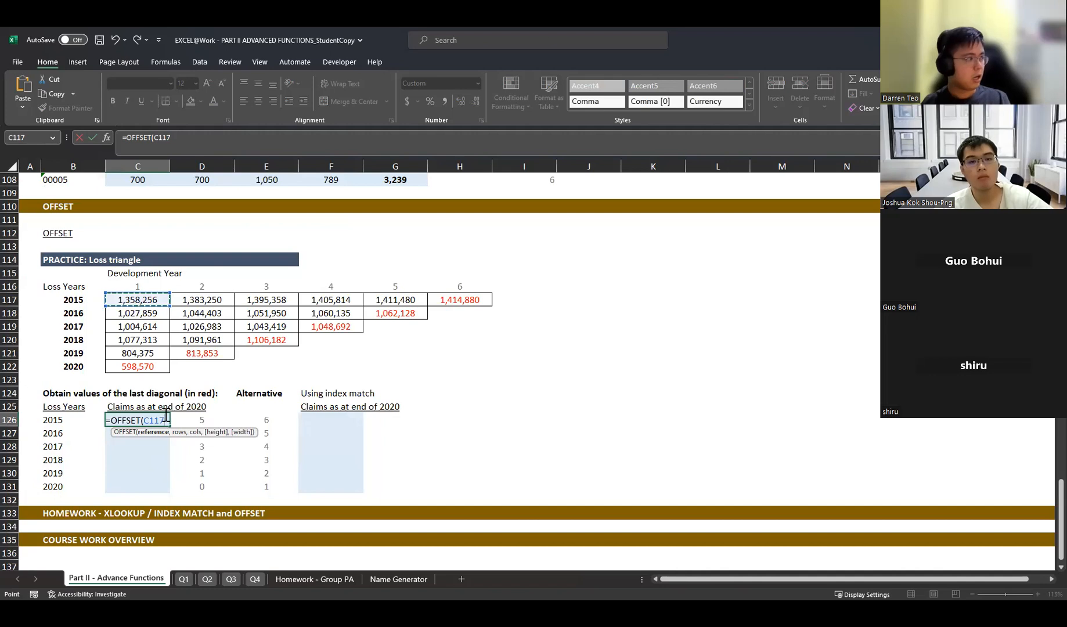
- Complete the OFFSET formula in C126 with 0 rows and the column offset from D126
type(",")
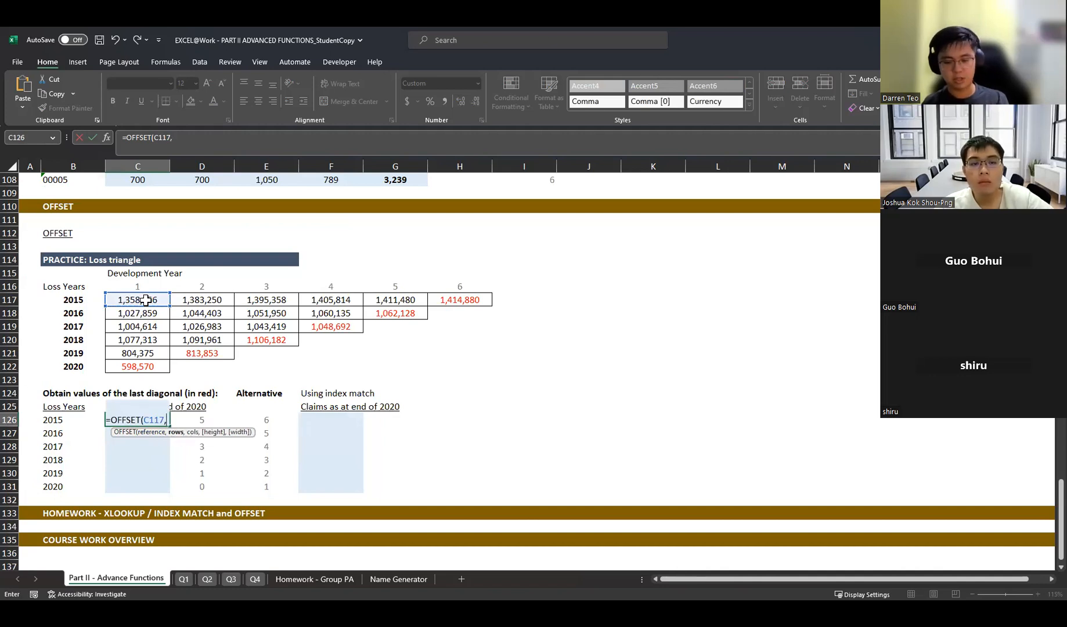
type("0")
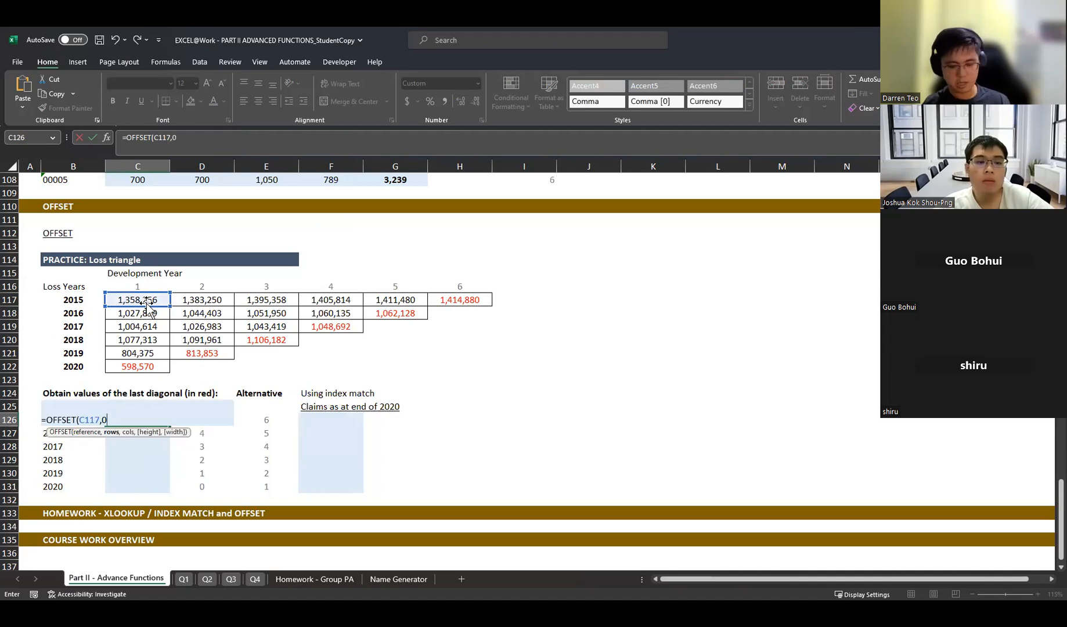
type(",")
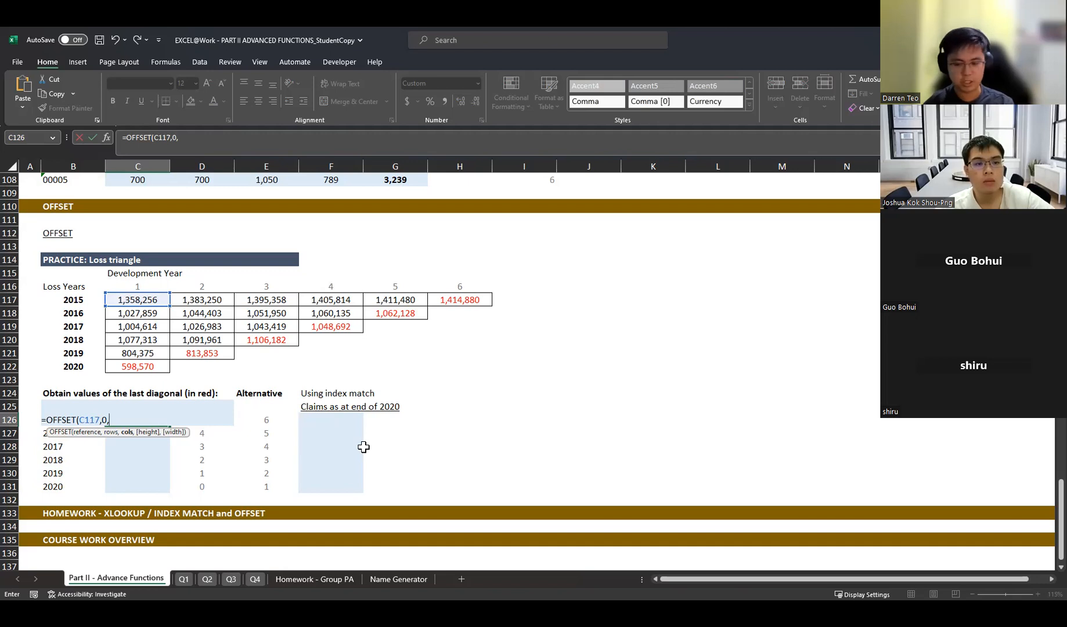
key("Right")
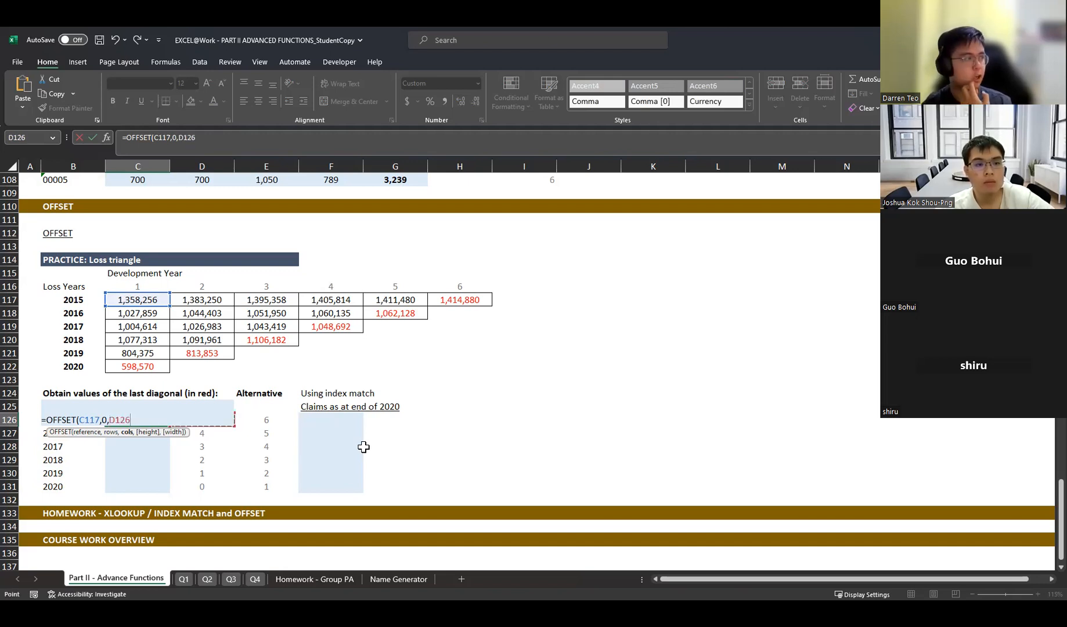
key("Return")
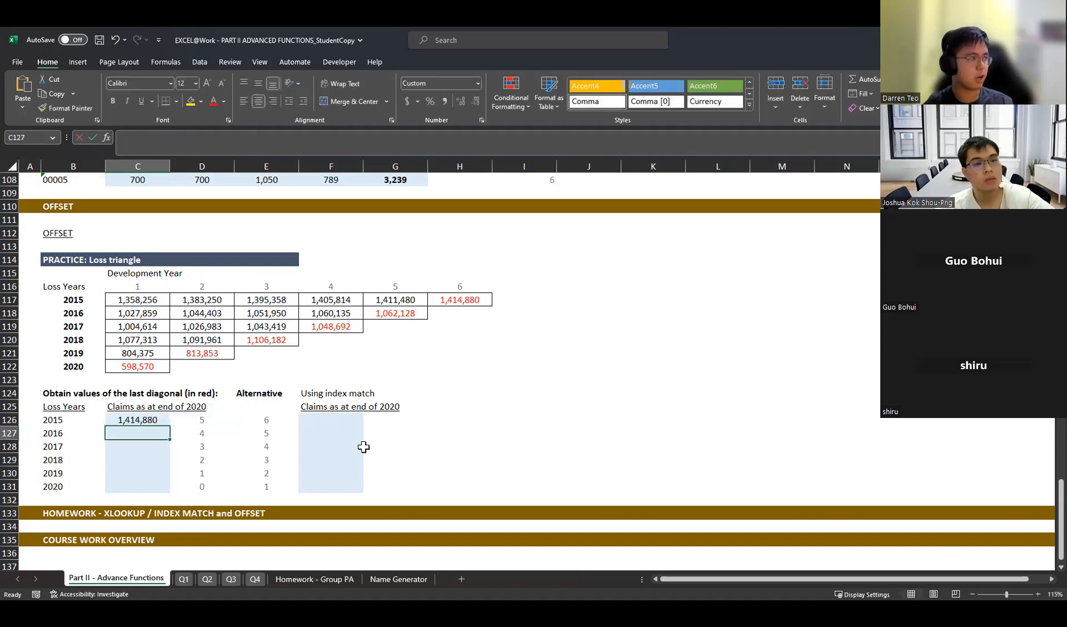
- Review the column offsets in D126:D131 and copy the OFFSET formula from C126 to the 2016 claims cell C127
left_click_drag(185, 419, 189, 487)
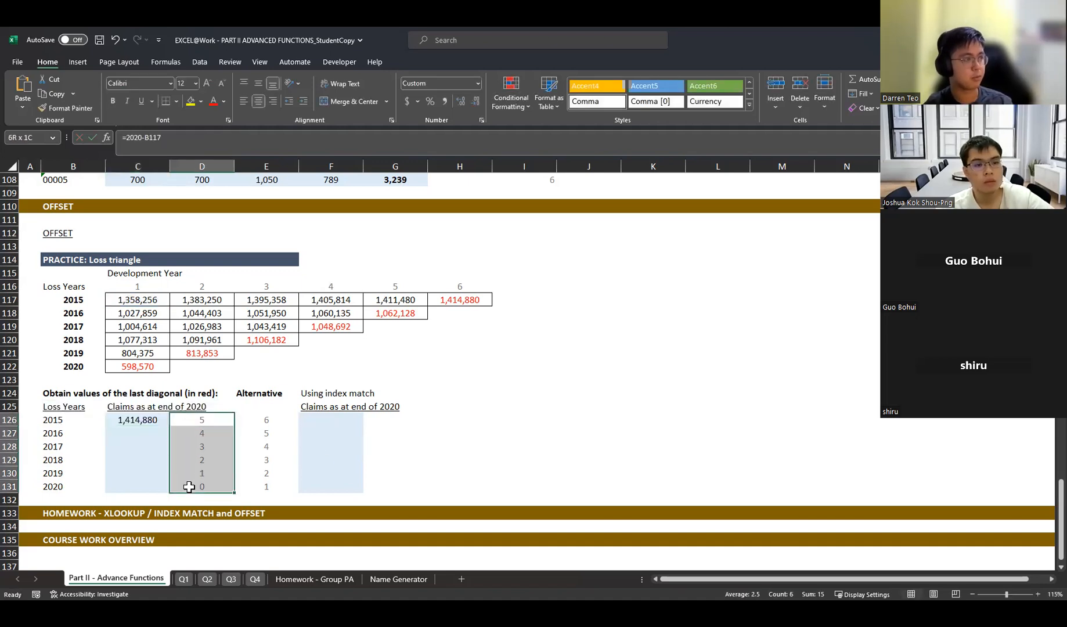
left_click(149, 419)
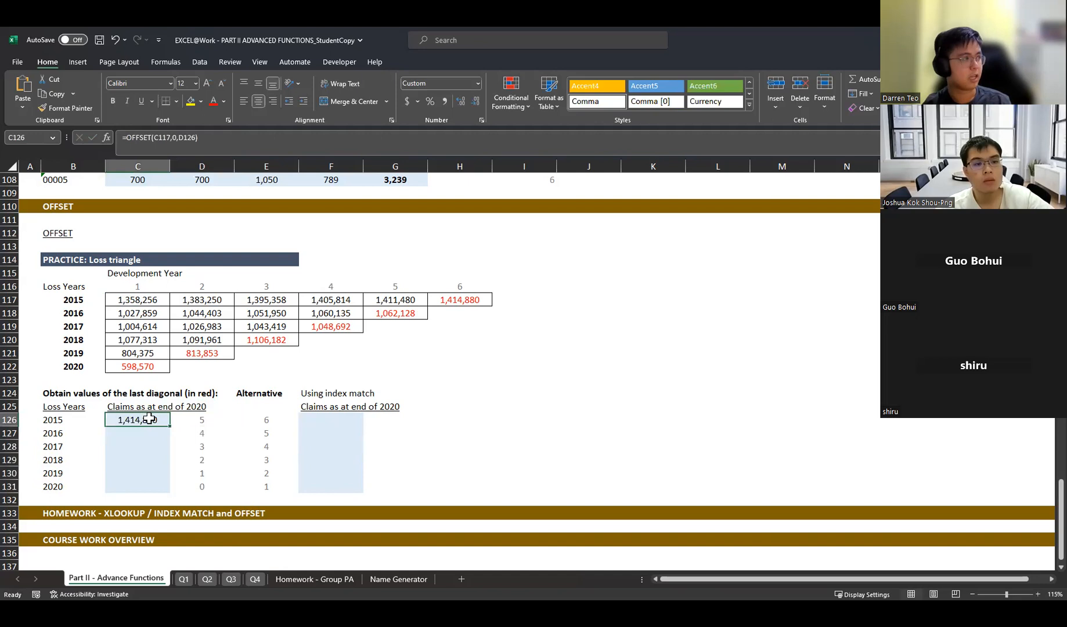
left_click(197, 141)
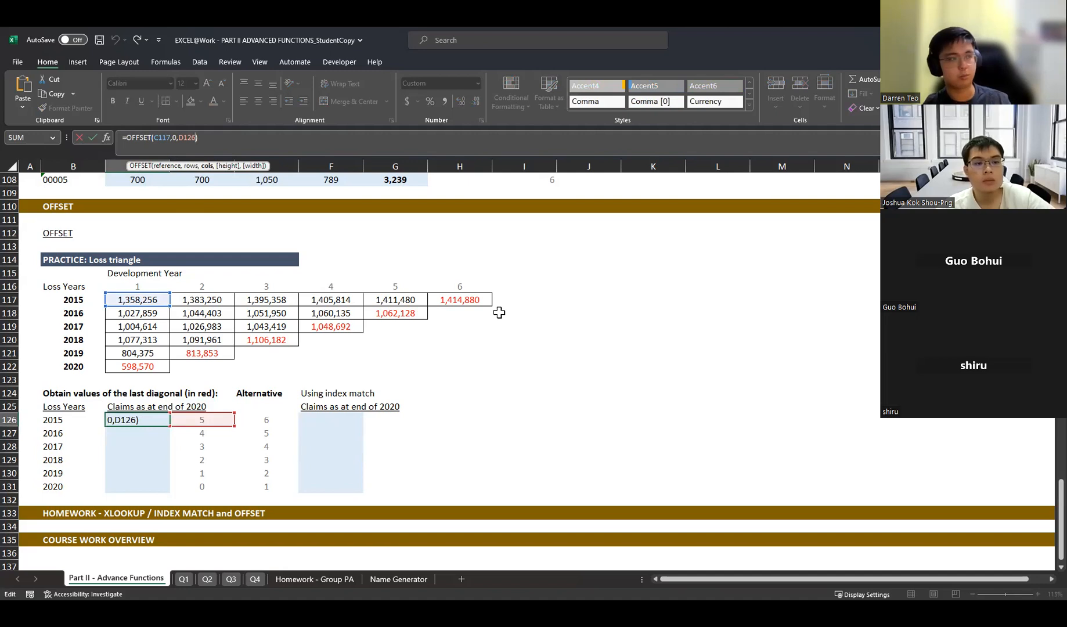
key("ctrl+Return")
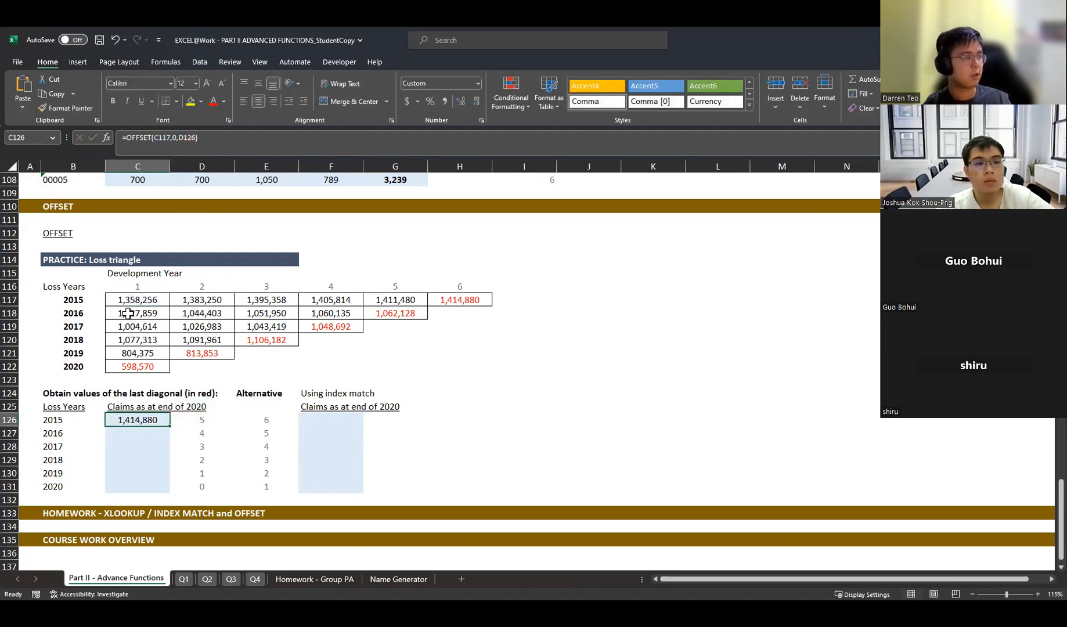
left_click_drag(170, 426, 170, 440)
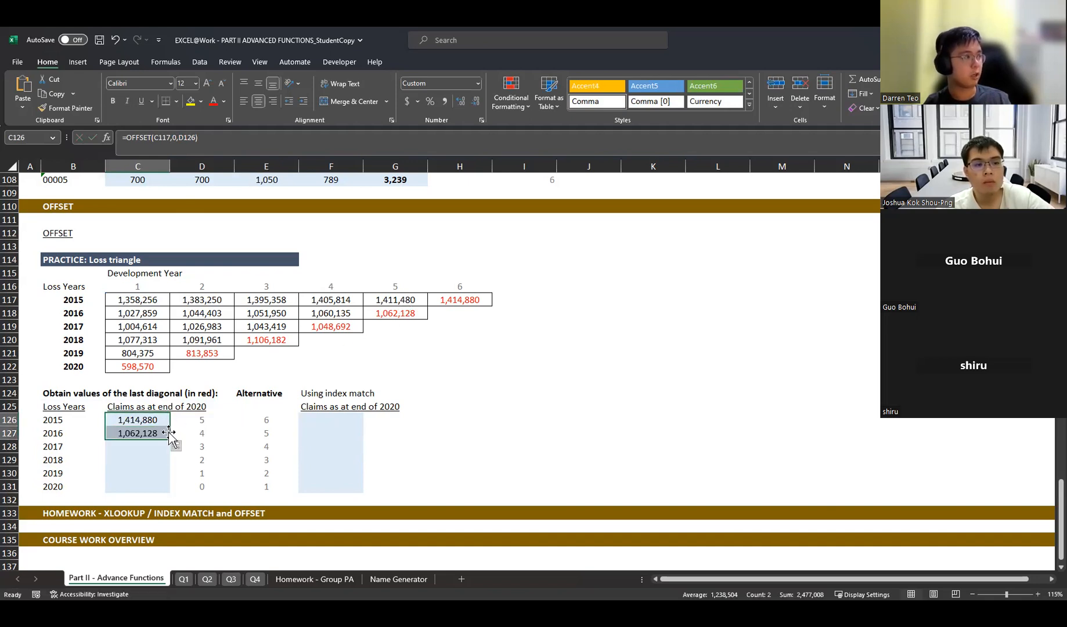
- Check the copied formula in C127 and fill the OFFSET formulas down to the 2020 claims cell C131
double_click(145, 433)
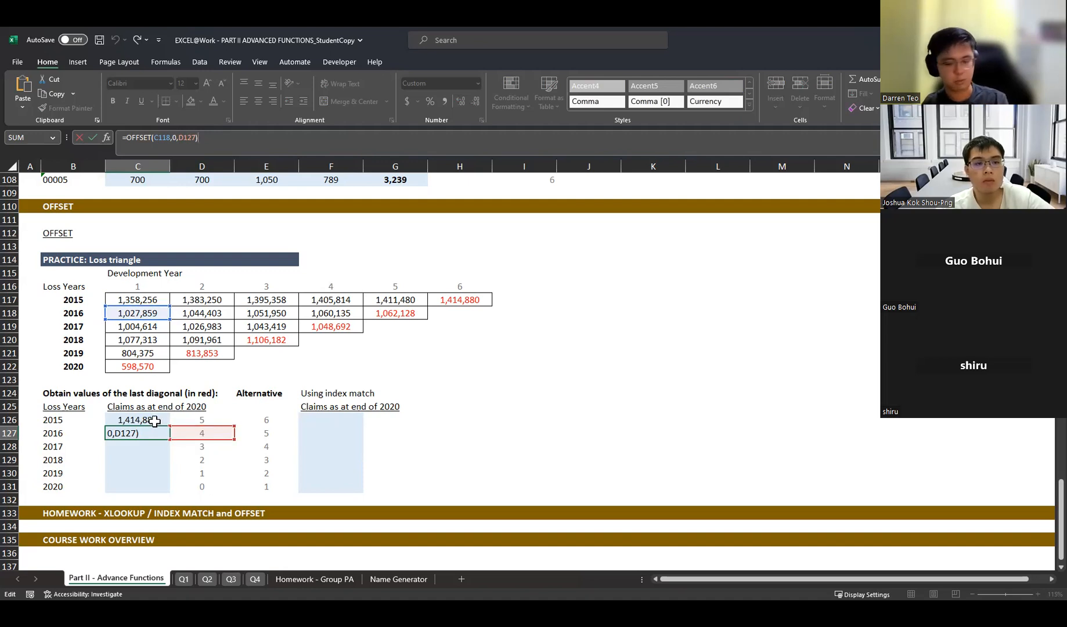
key("Return")
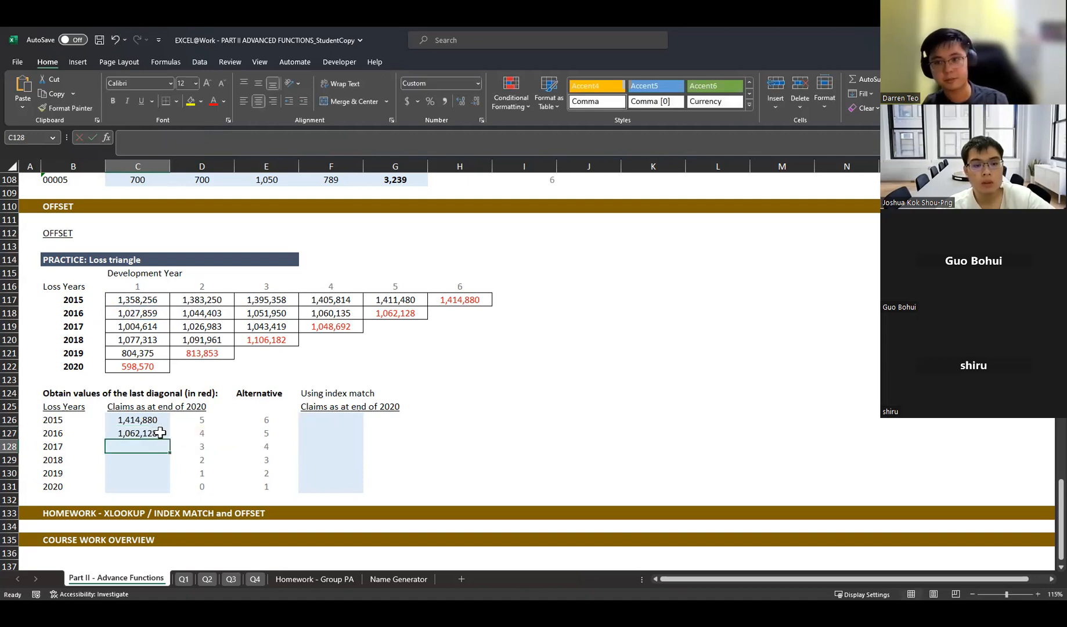
left_click(160, 433)
left_click_drag(156, 419, 162, 431)
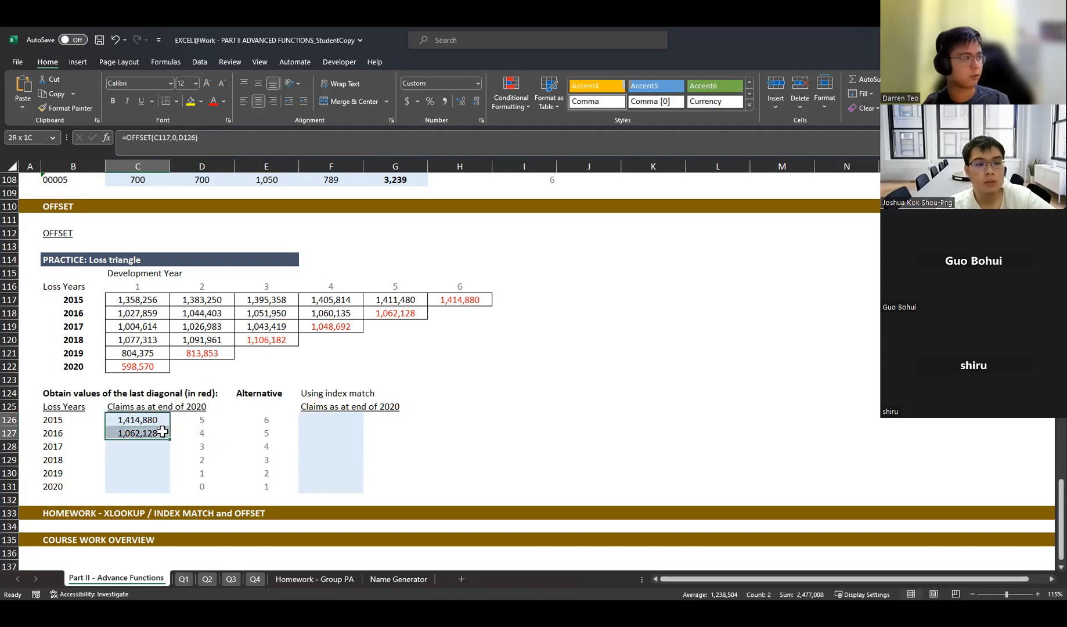
double_click(169, 439)
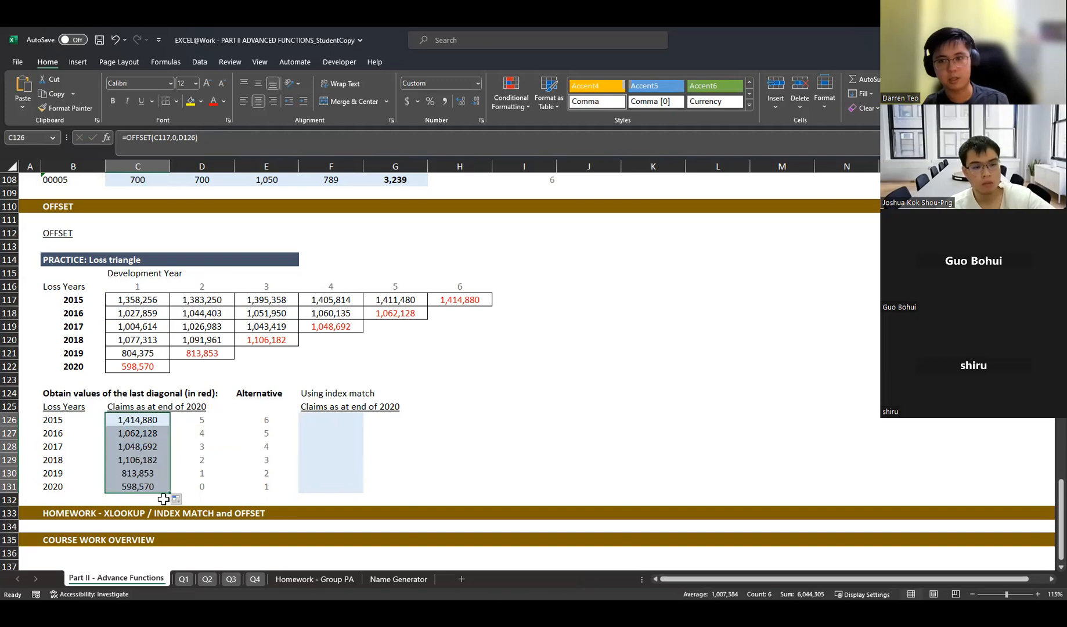
left_click(177, 420)
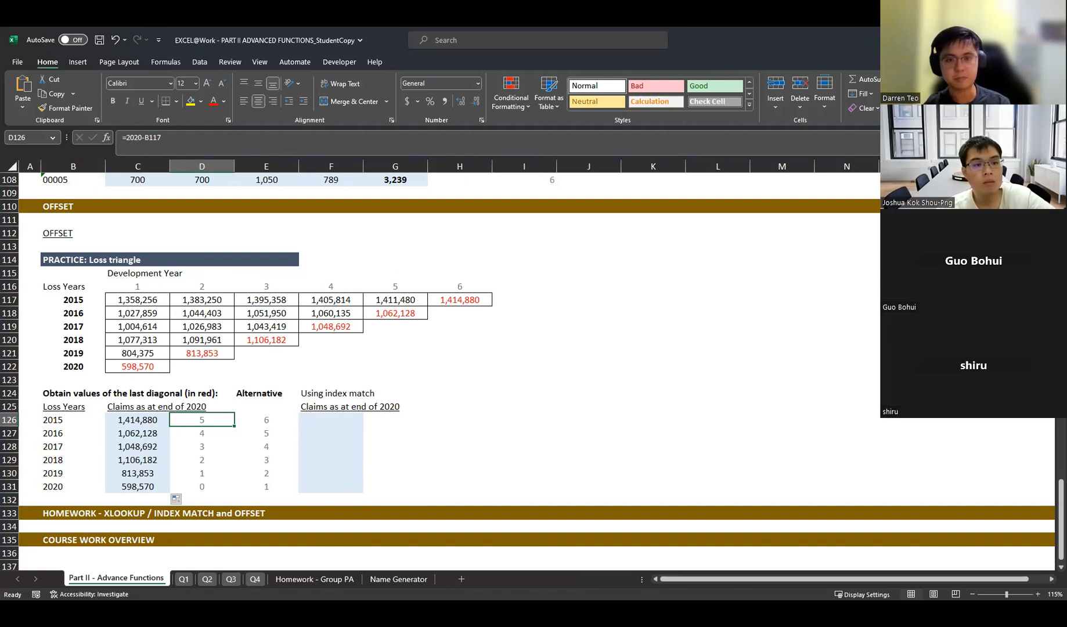
key("alt+Tab")
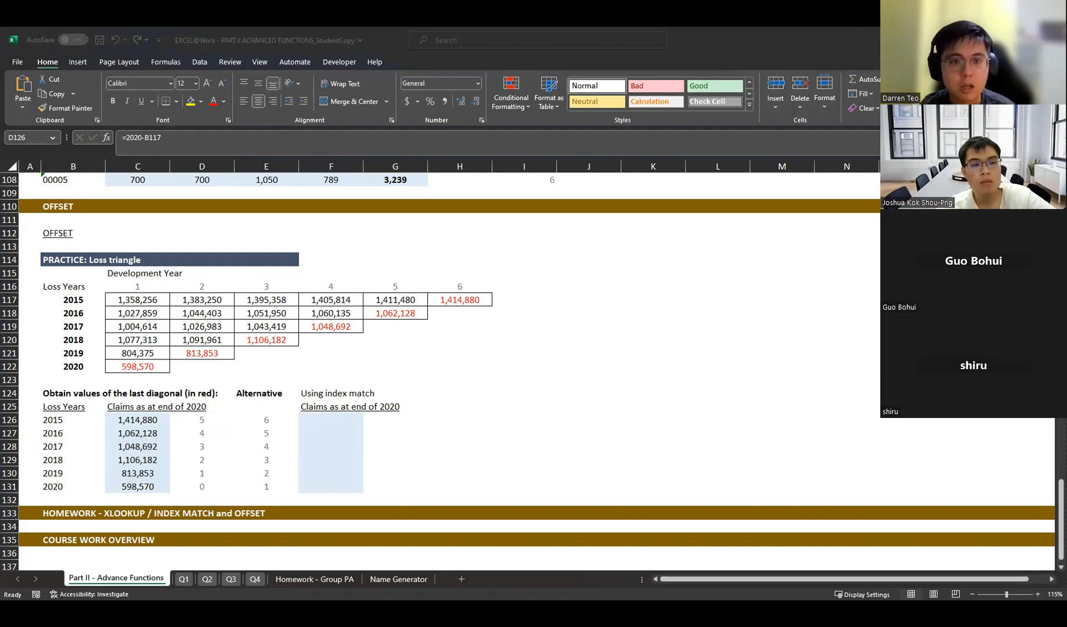
- Start an INDEX formula in F126 with the 2015 claims row locked as the array $C$117:$H$117
left_click(322, 423)
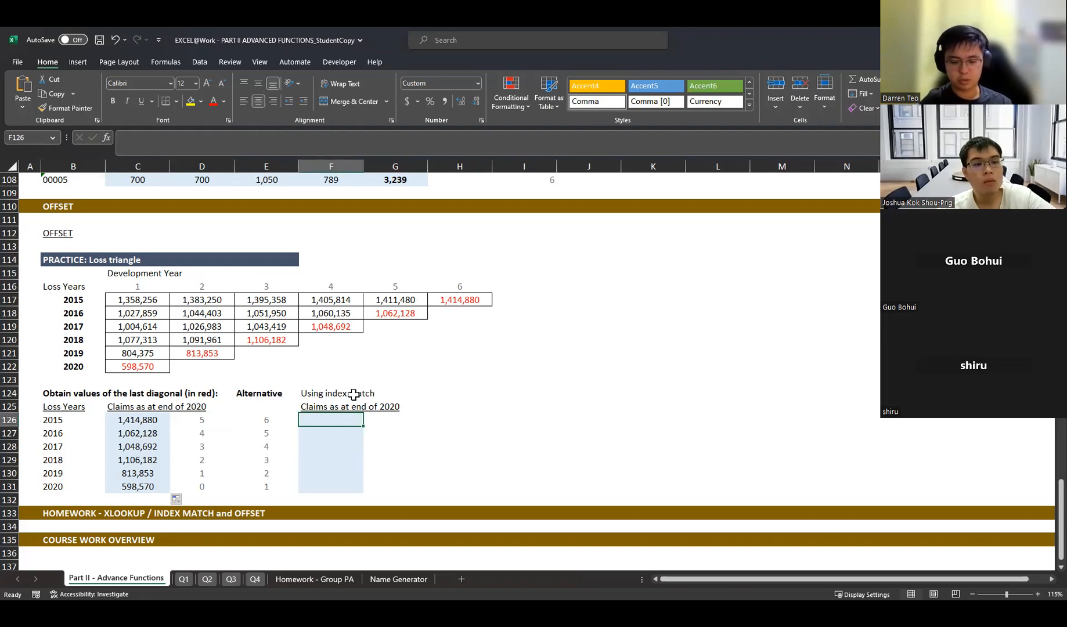
type("=")
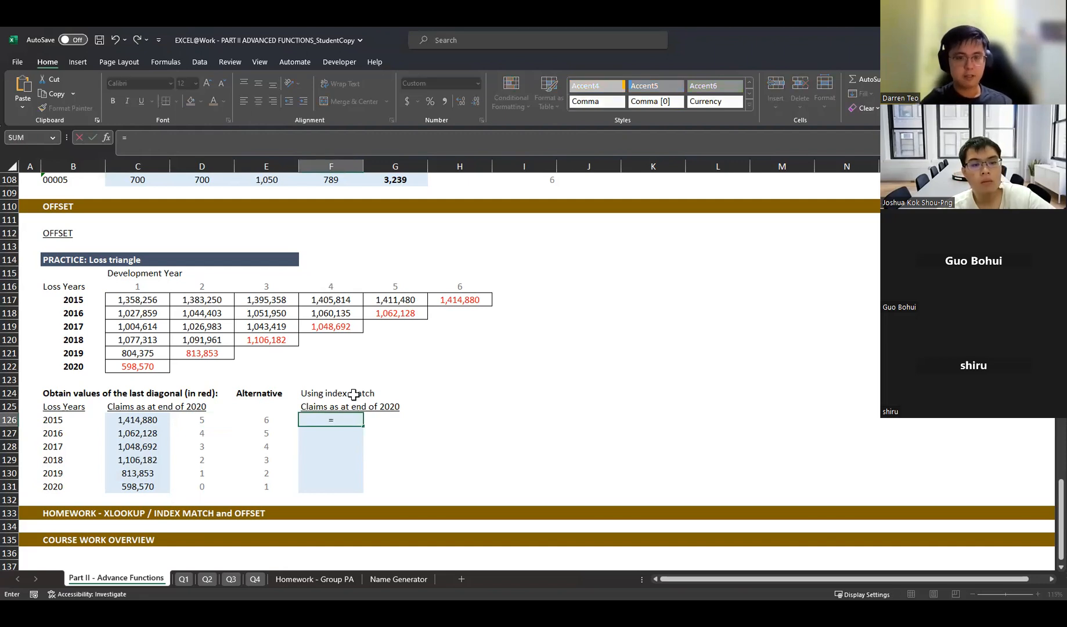
type("INDEX(")
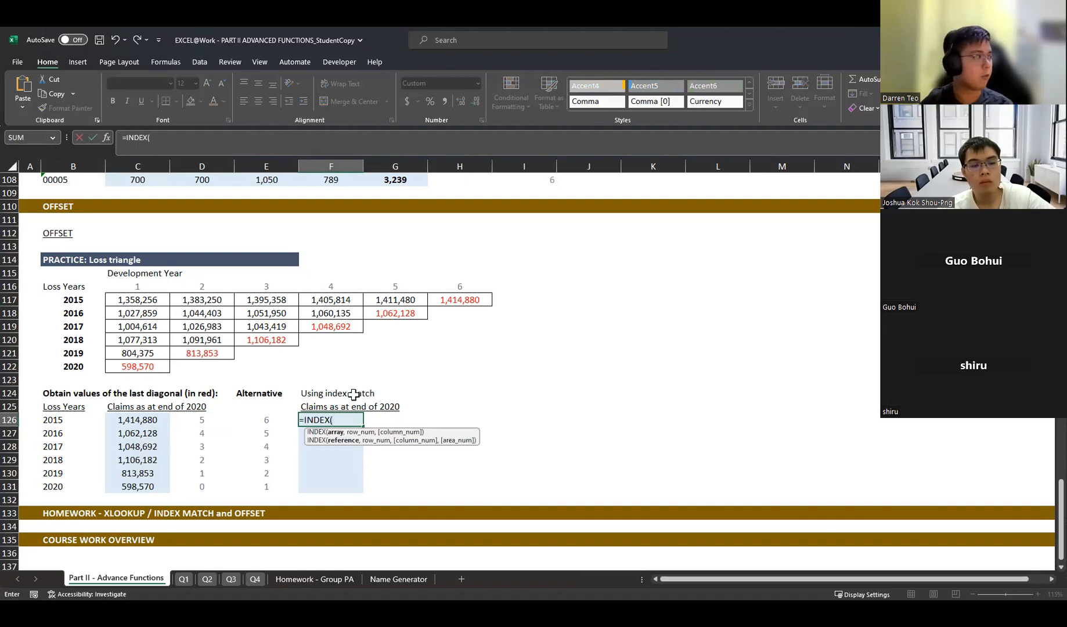
left_click(142, 299)
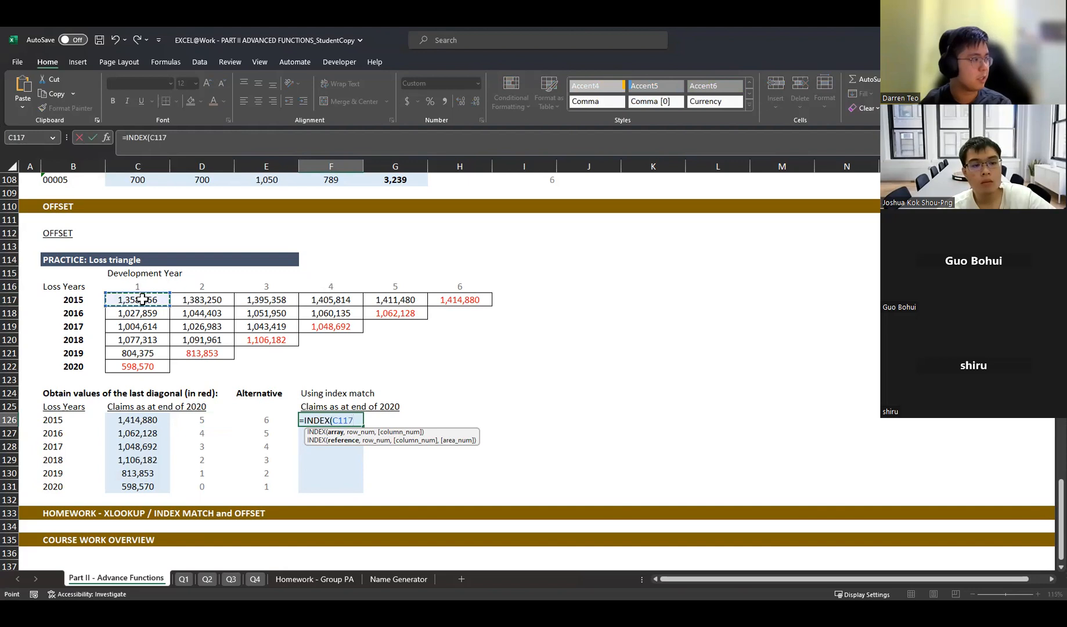
left_click(451, 303, "shift")
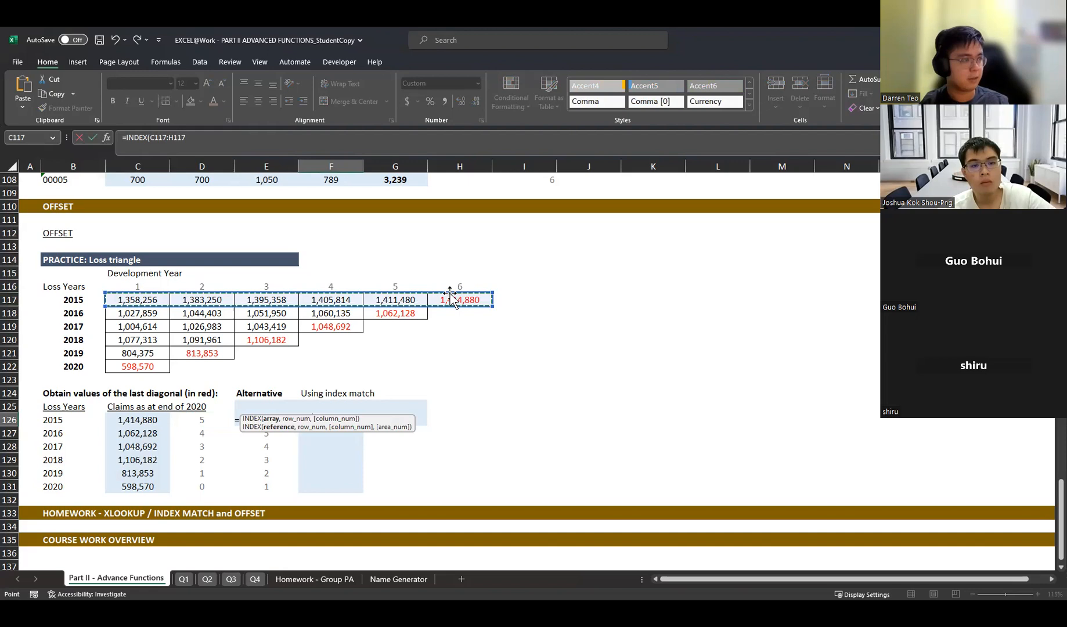
key("F4")
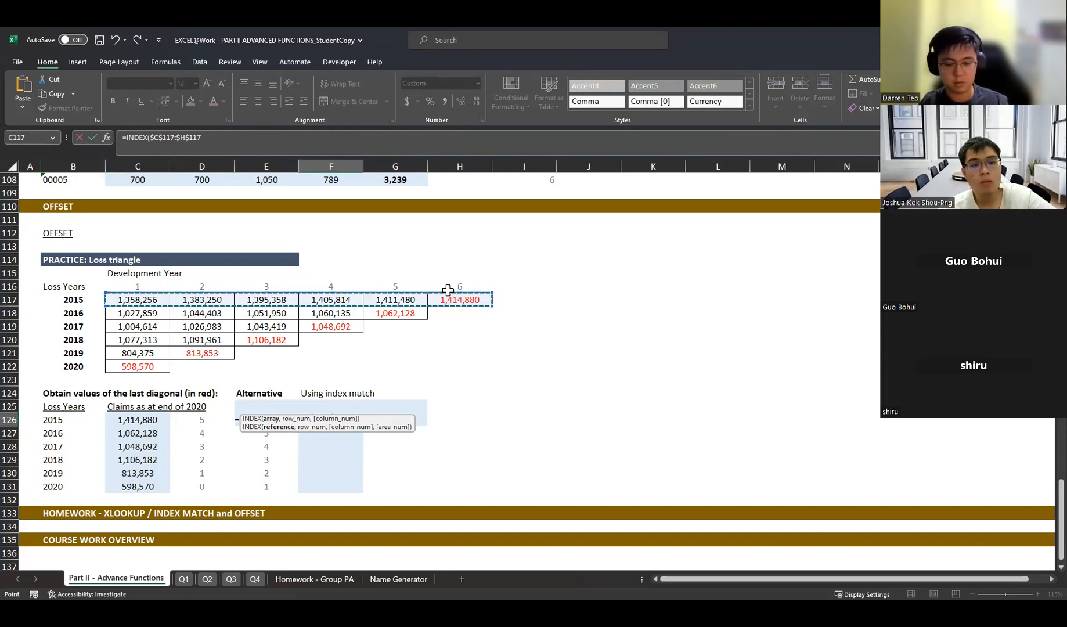
type(",")
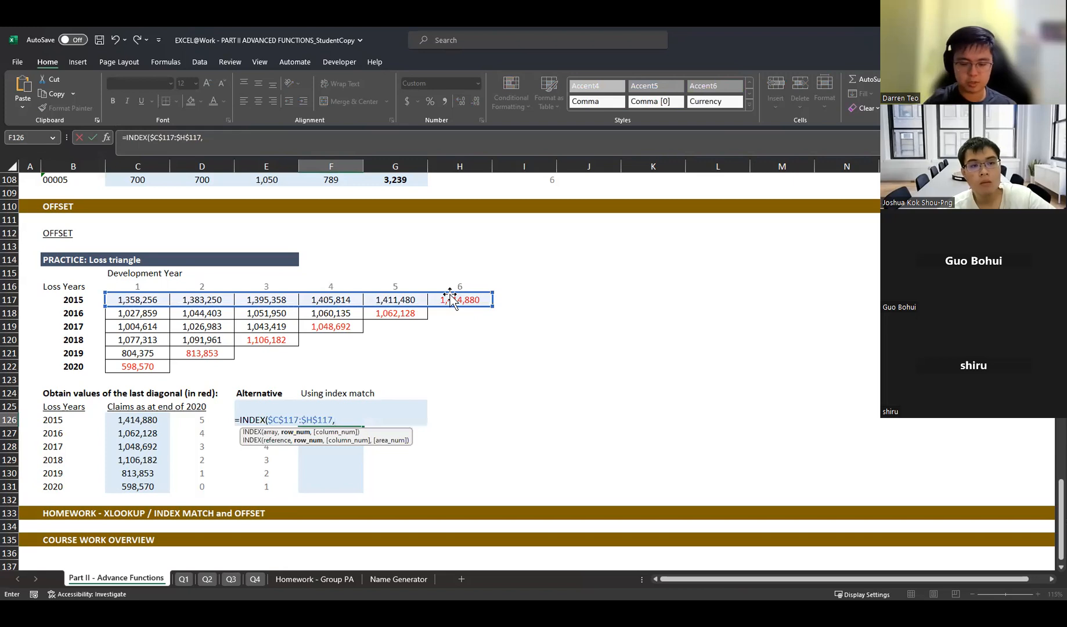
- Complete the INDEX formula in F126 with MATCH of E126 against the locked development years $C$116:$H$116, using exact match 0
type("match(")
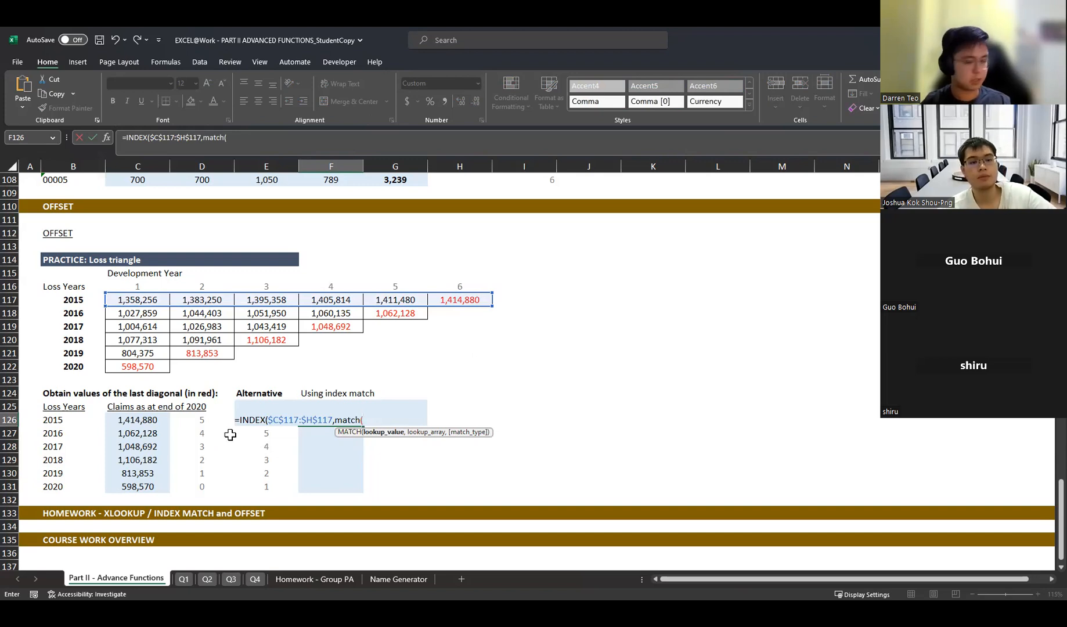
key("Left")
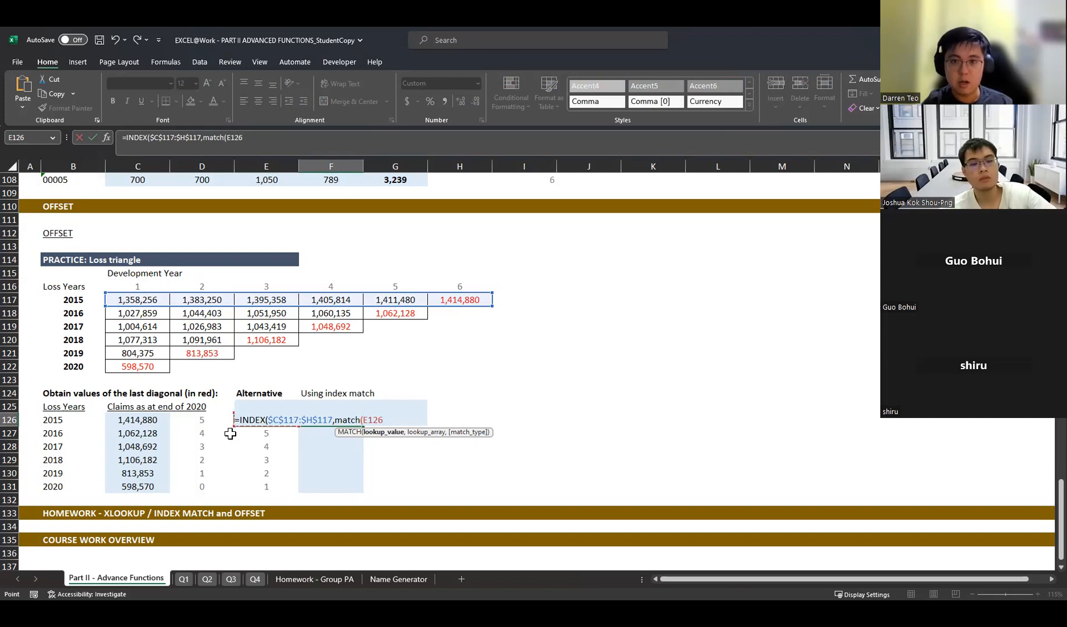
type(",")
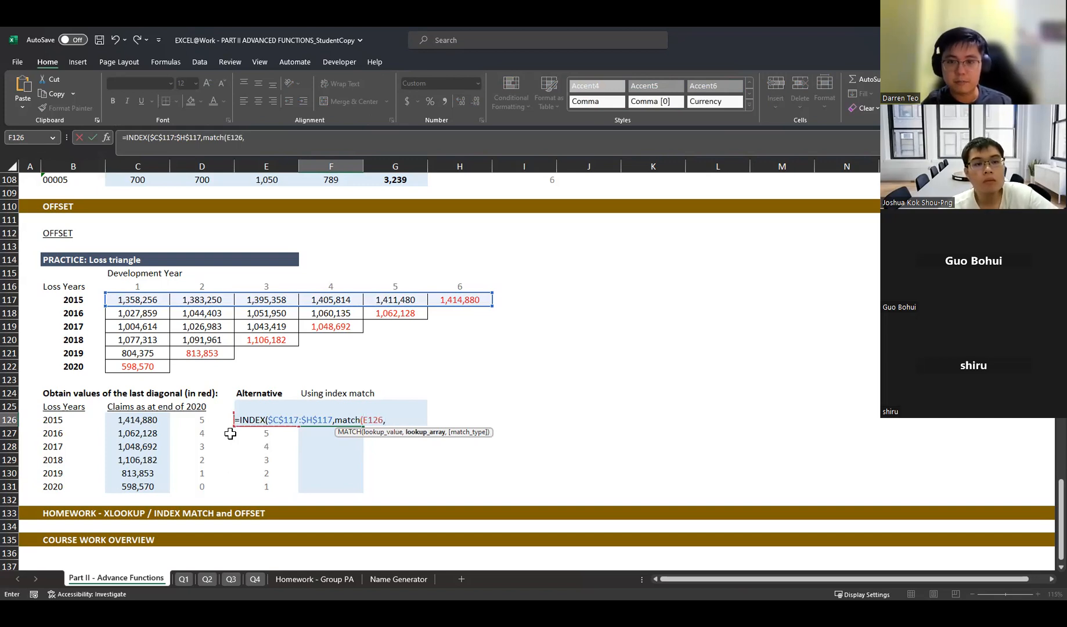
left_click(132, 299)
left_click_drag(188, 302, 446, 301)
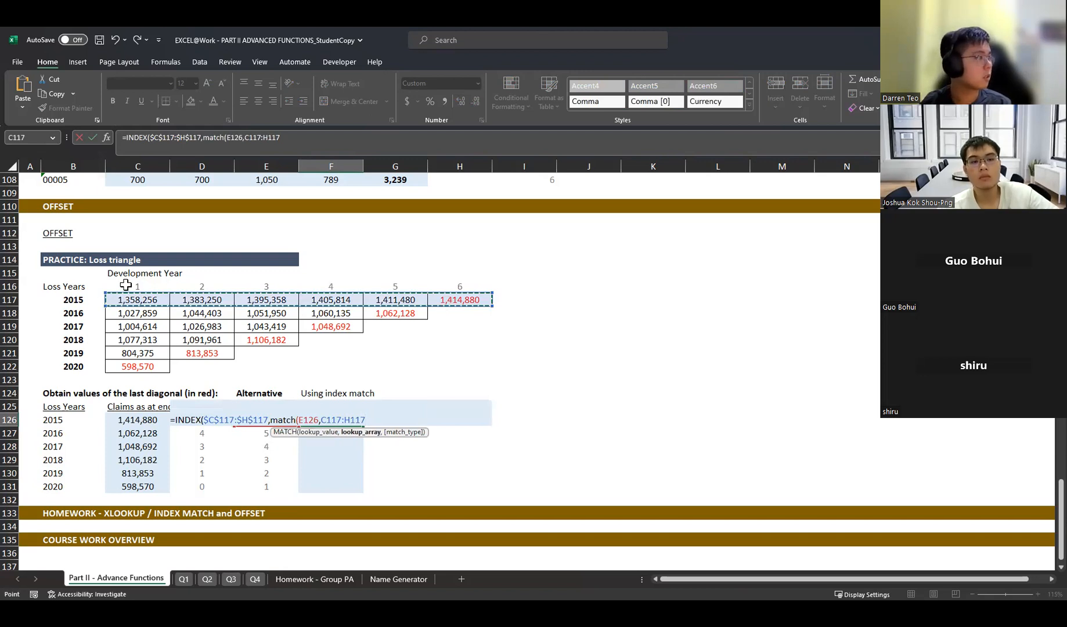
left_click_drag(446, 301, 437, 281)
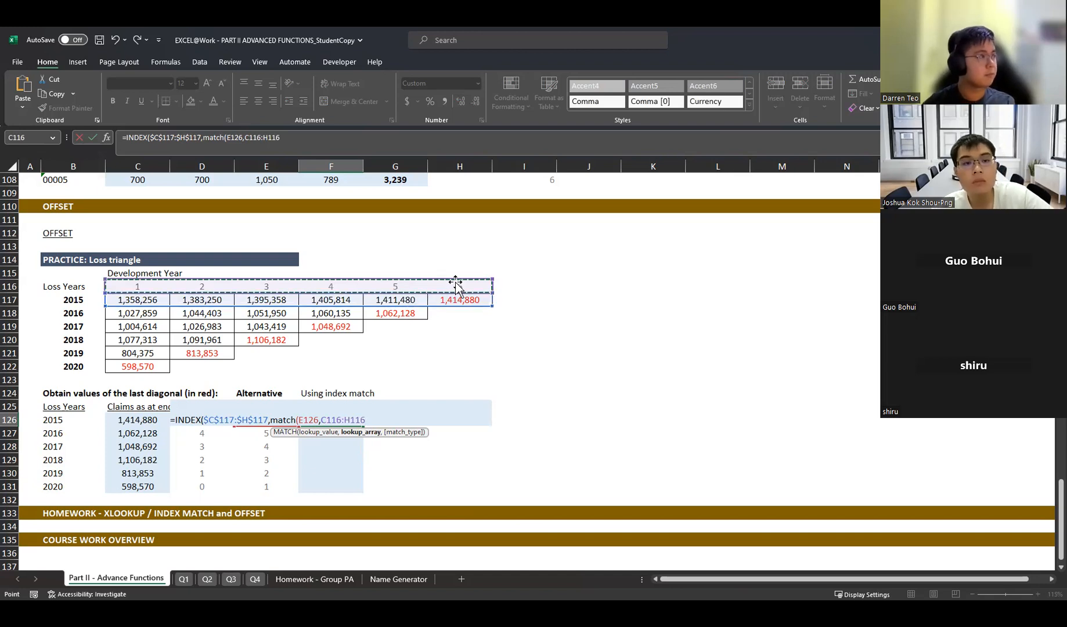
key("F4")
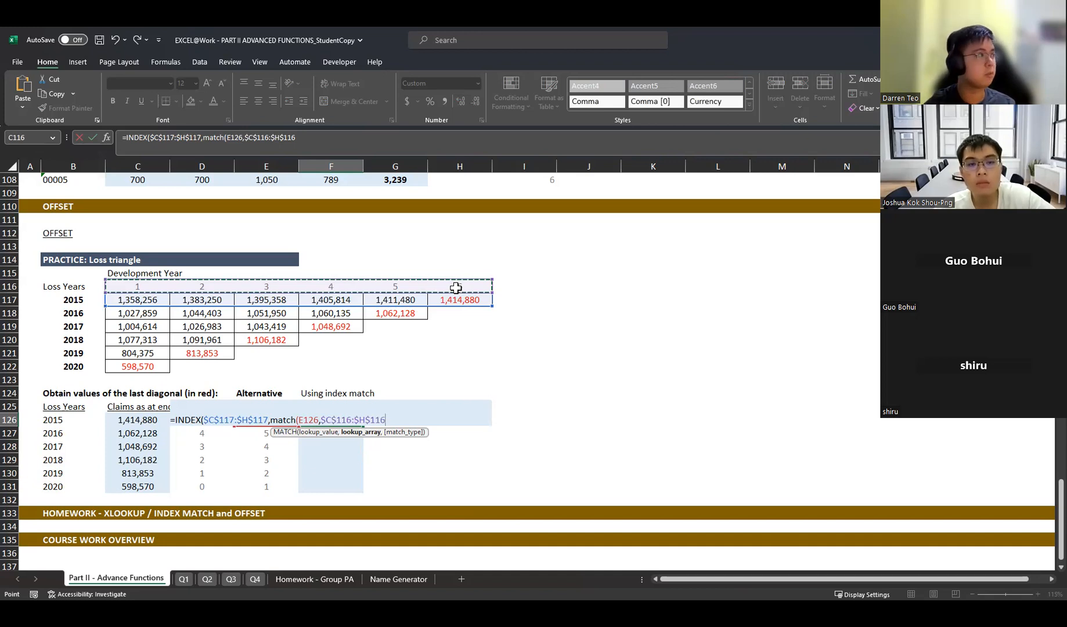
type(",0")
key("Return")
key("Up")
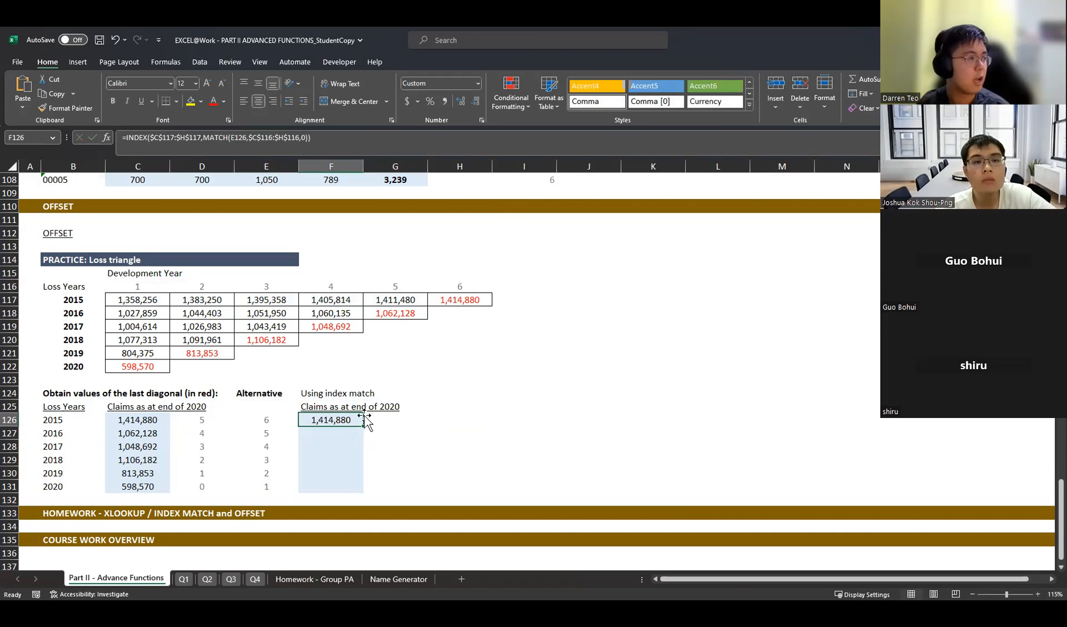
- Review how the F126 formula's array, lookup value and development-year match lead to the 2015 claims value
left_click(474, 289)
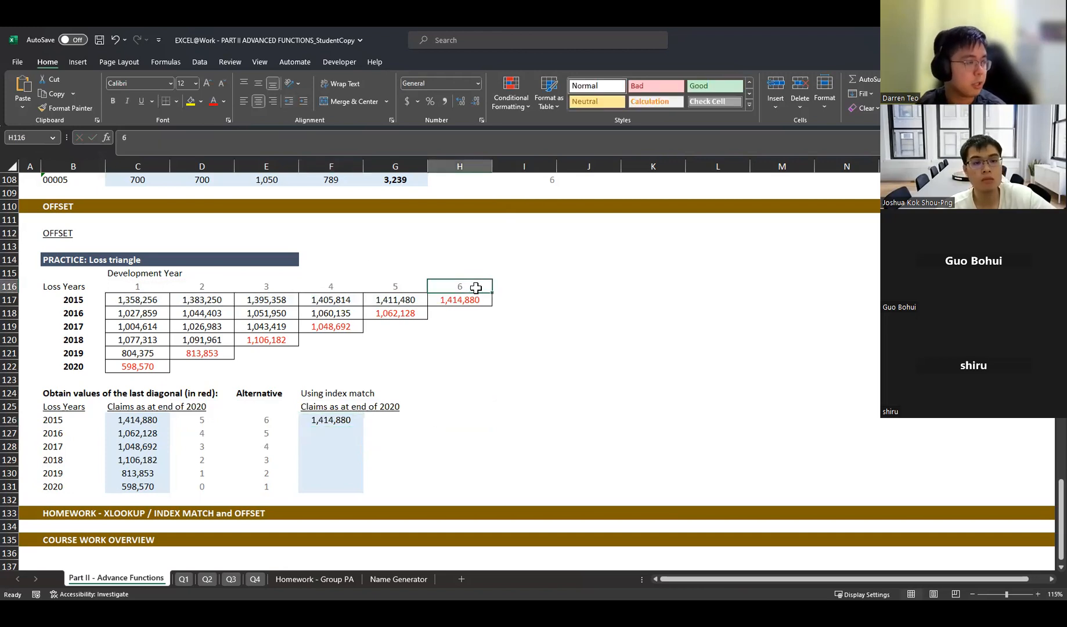
left_click(314, 417)
left_click_drag(149, 300, 438, 300)
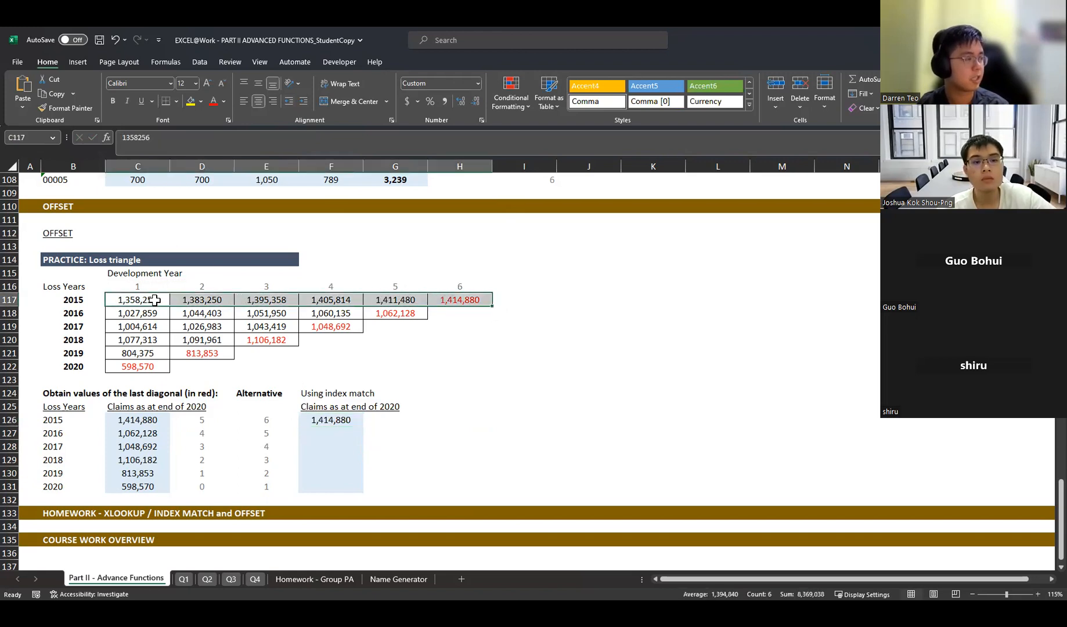
left_click(458, 288)
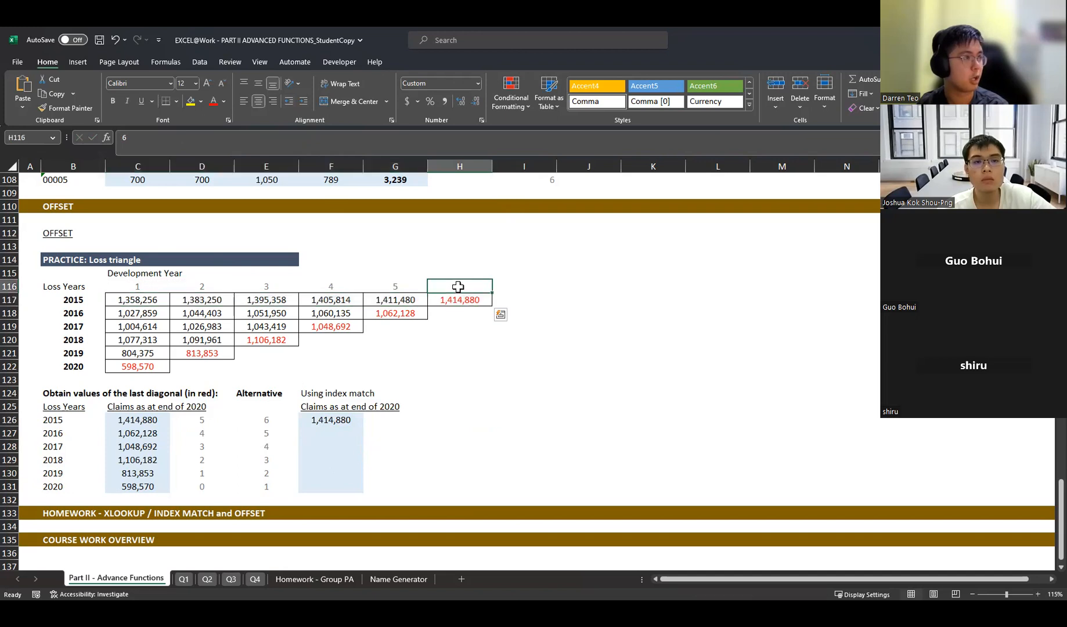
left_click(346, 417)
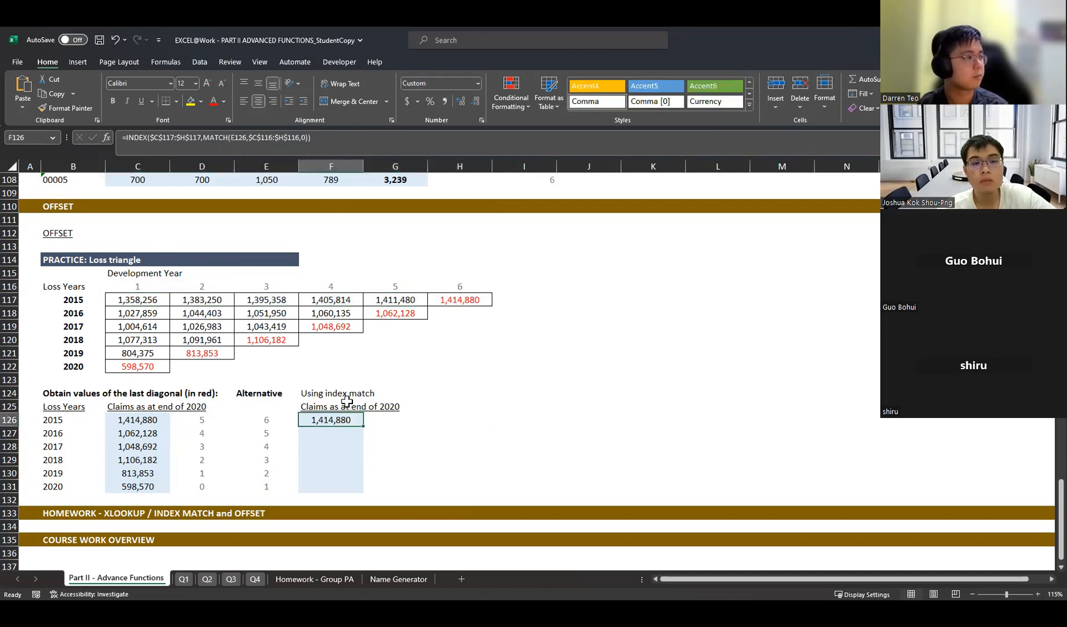
left_click(237, 145)
left_click(192, 137)
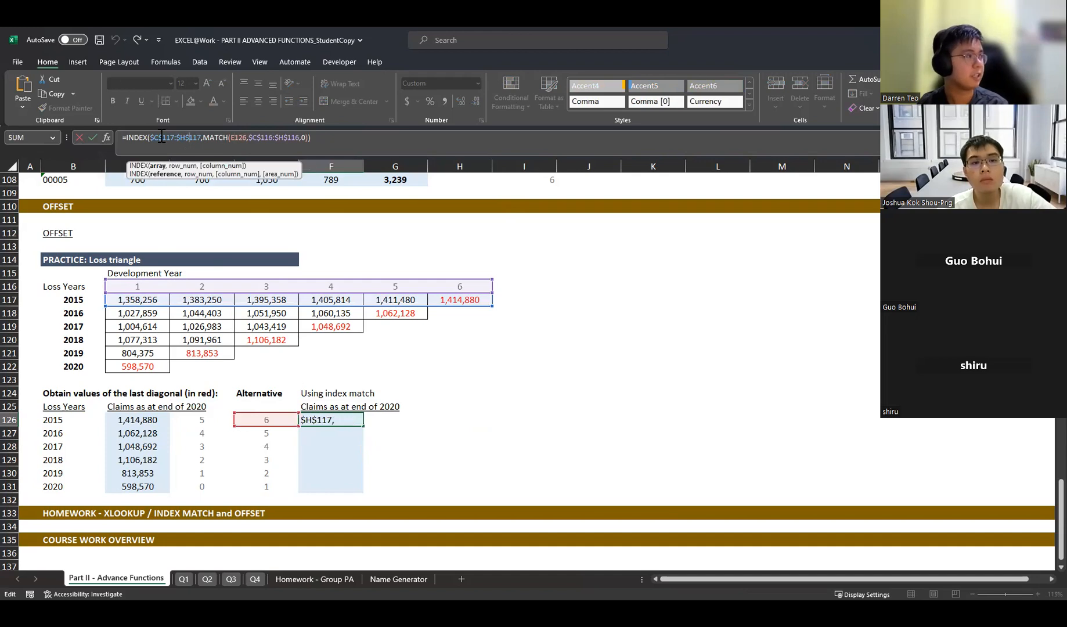
left_click(243, 135)
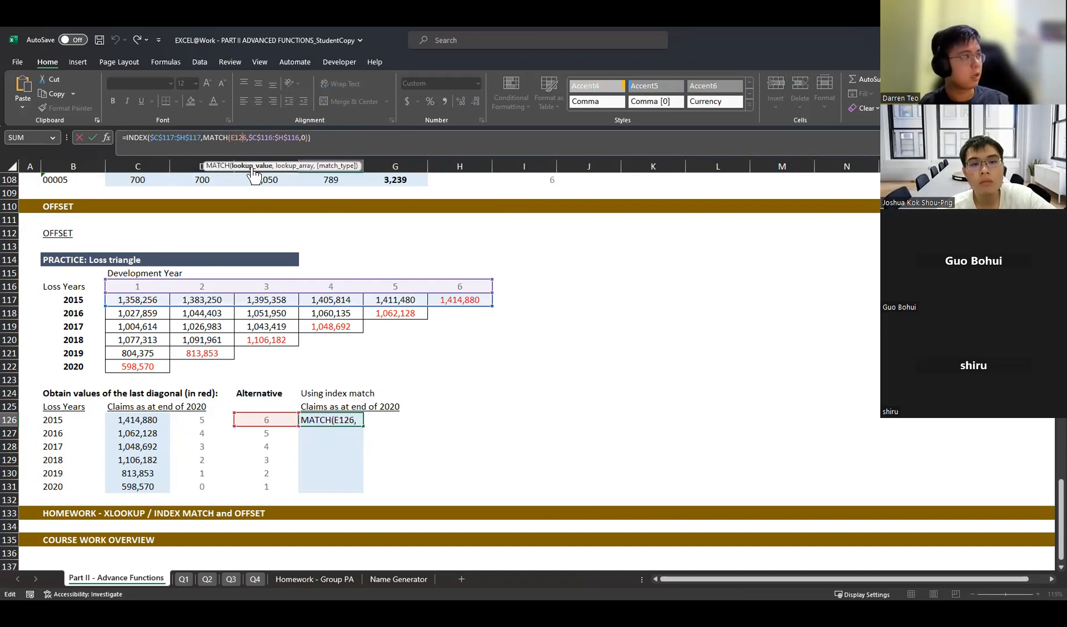
left_click(472, 286)
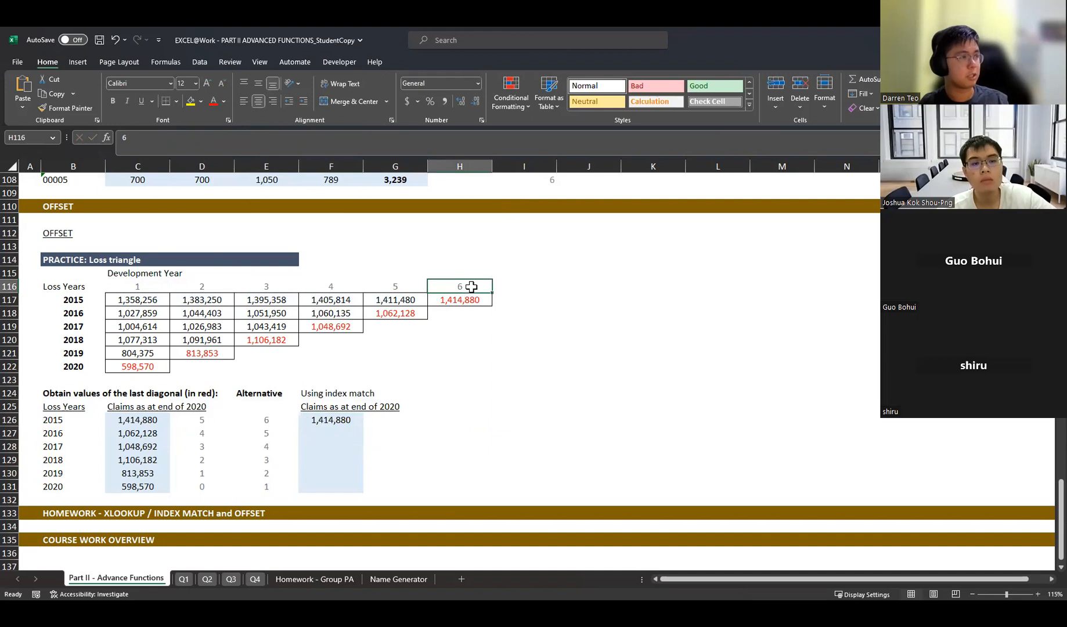
left_click(337, 419)
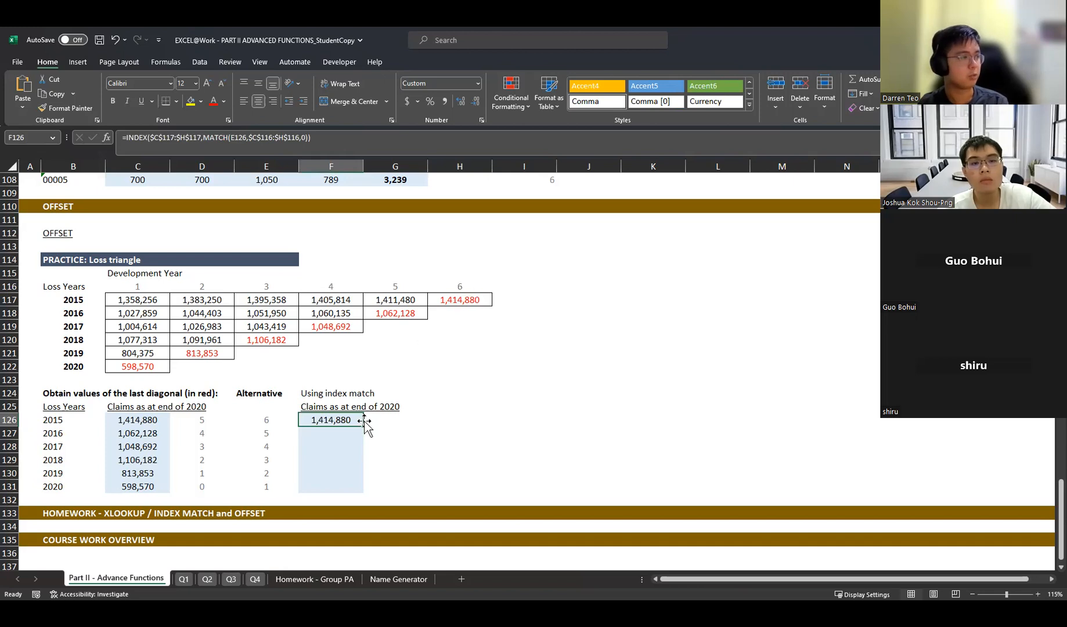
- Try to fill the INDEX MATCH formula from F126 down the claims column with its array row locked, and remove the copies
left_click_drag(363, 427, 350, 492)
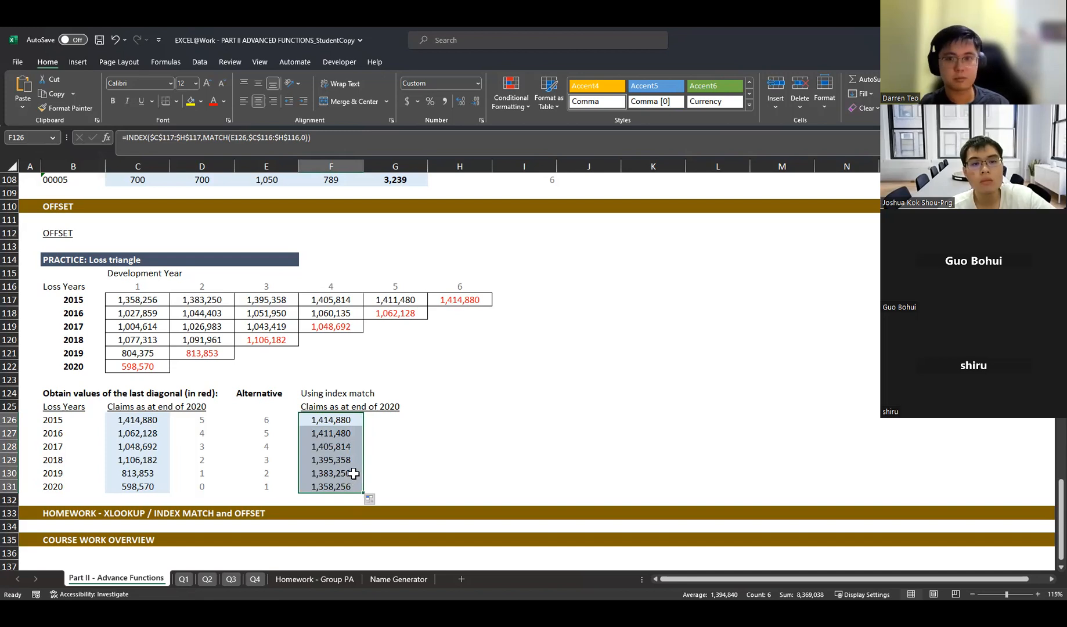
key("ctrl+z")
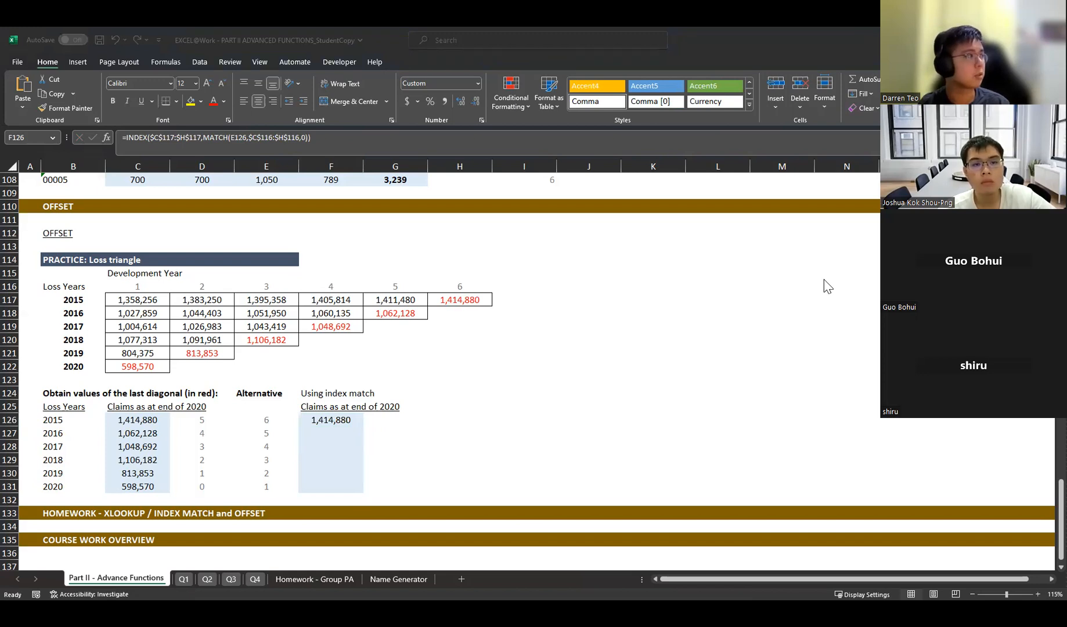
left_click(329, 423)
left_click_drag(363, 426, 365, 438)
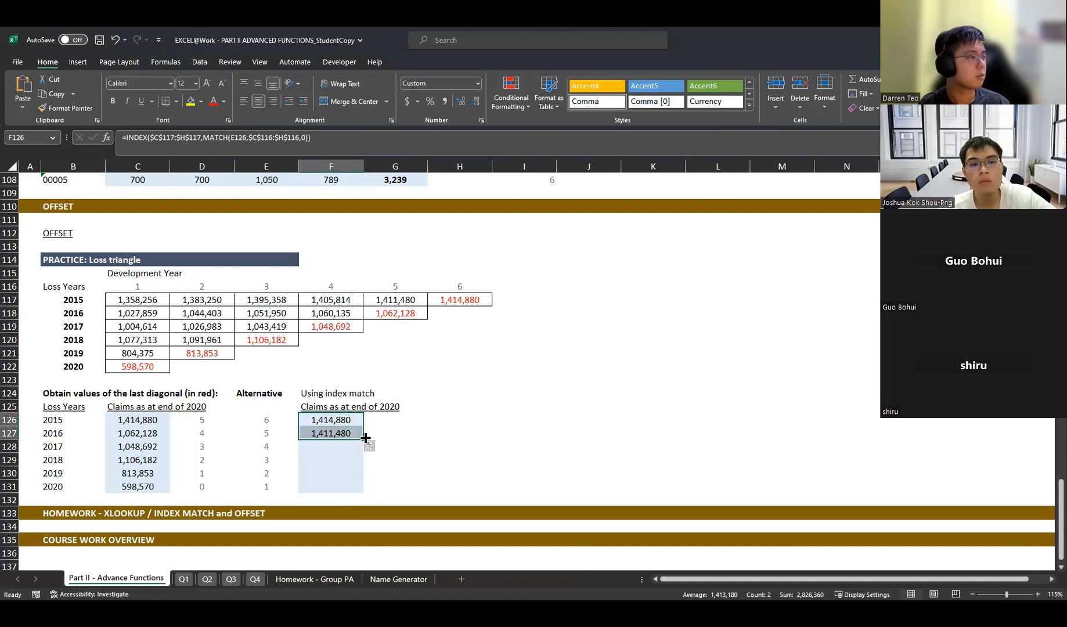
left_click(345, 419)
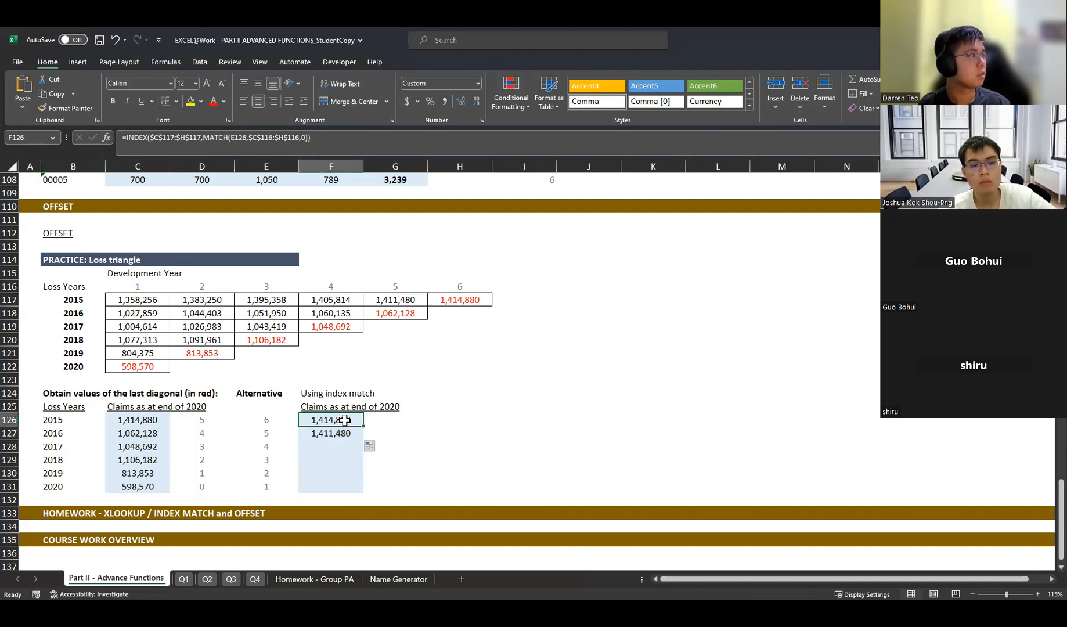
left_click(347, 433)
key("Delete")
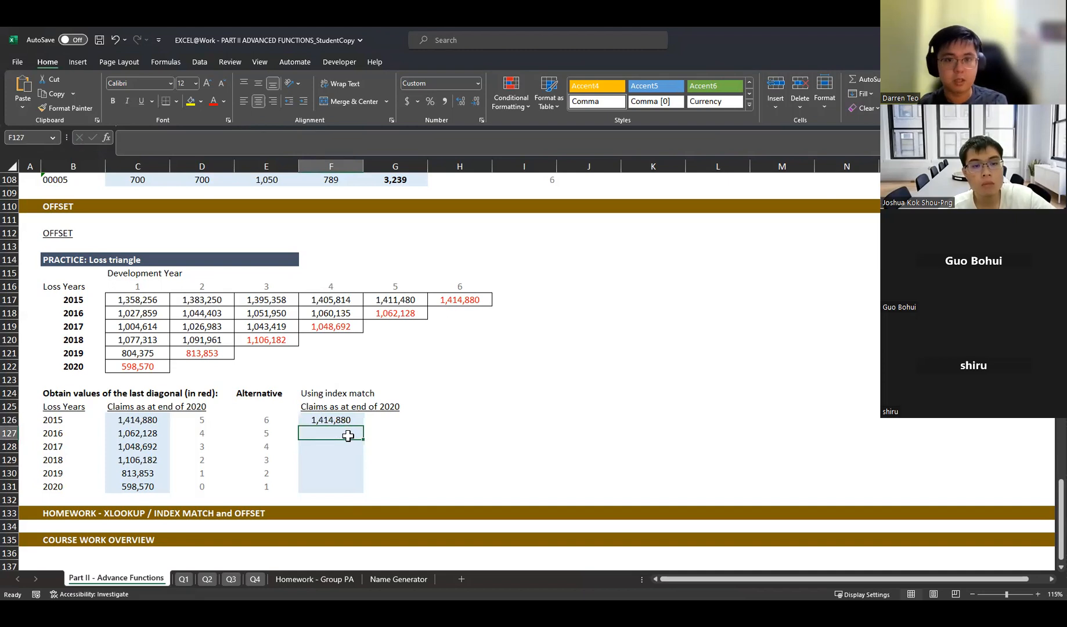
- Unlock the INDEX array in F126 to the relative range C117:H117 and fill the formula down to the 2020 claims cell F131
left_click(342, 420)
left_click(169, 141)
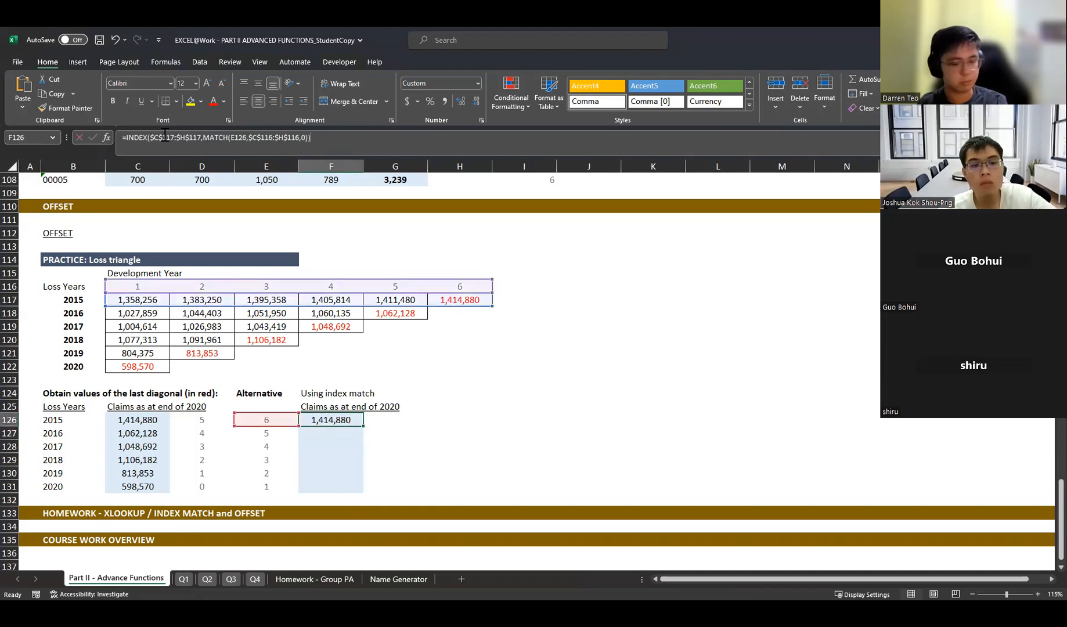
key("F4")
left_click(180, 141)
key("F4")
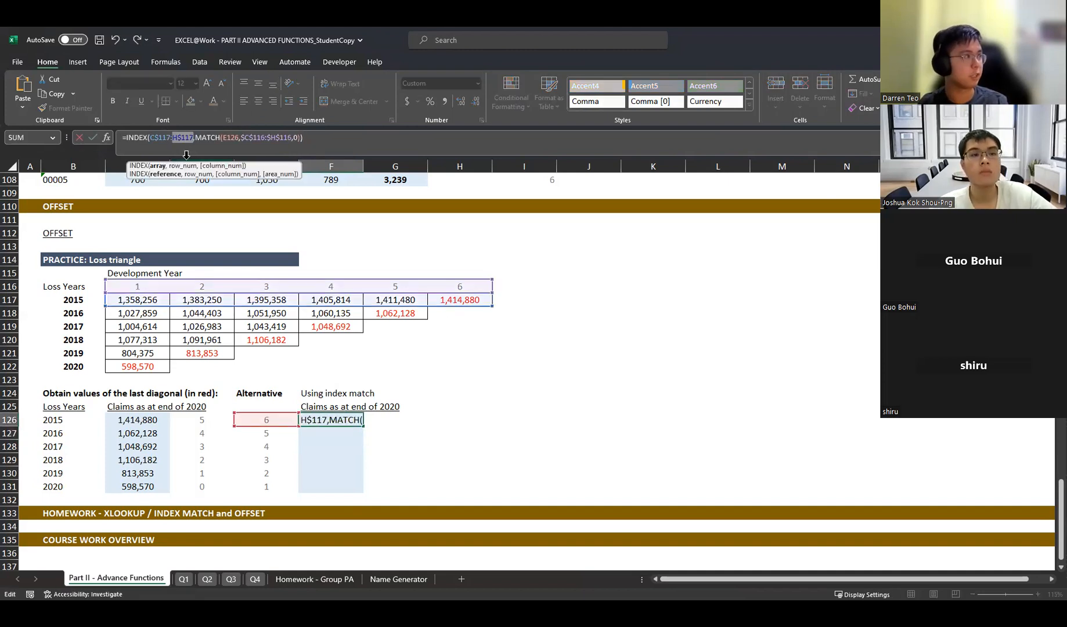
key("F4")
key("F4")
left_click(166, 147)
key("F4")
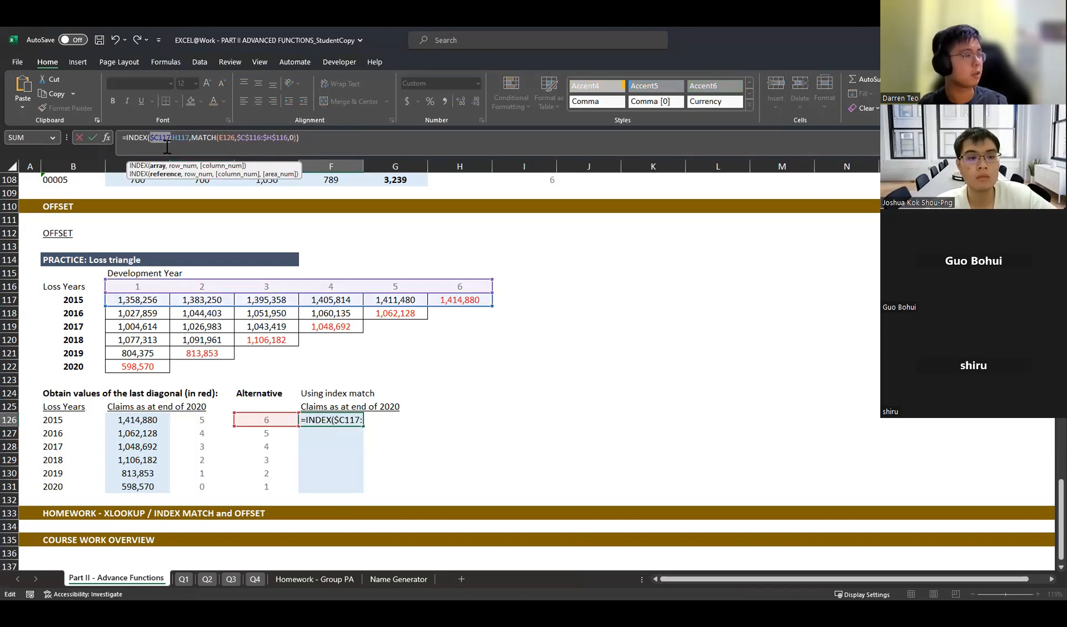
key("F4")
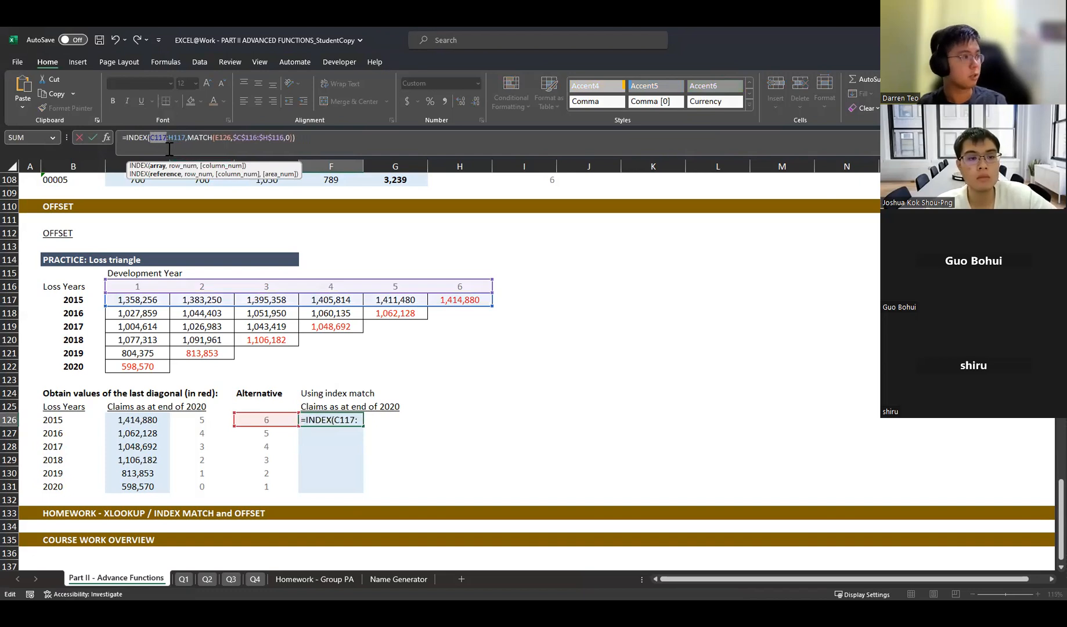
key("ctrl+Return")
left_click_drag(363, 427, 362, 493)
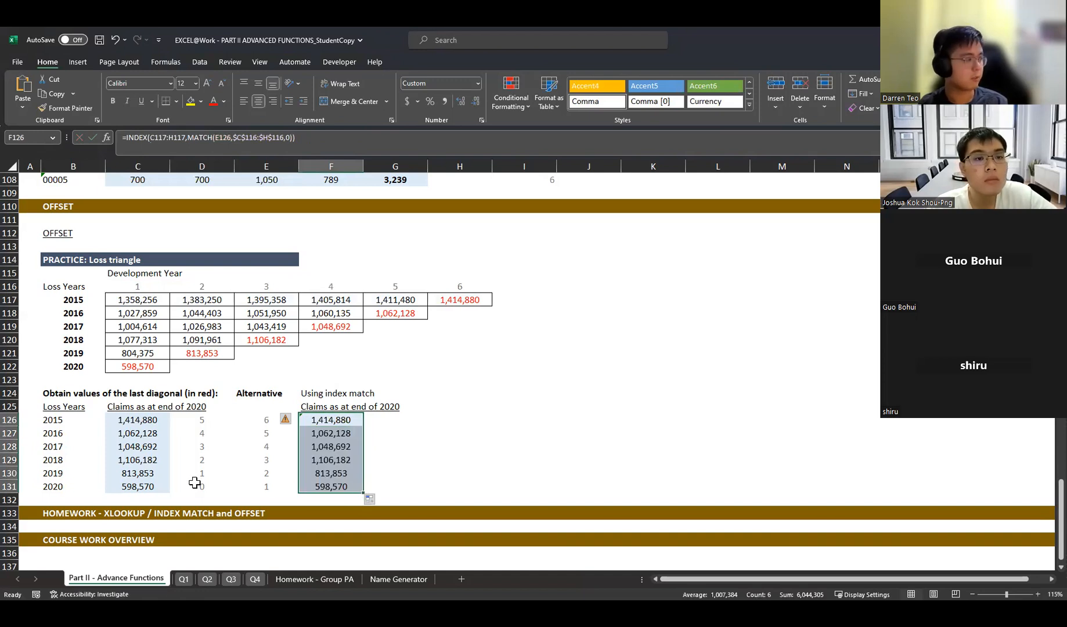
- Check the copied INDEX MATCH formulas in F127 and F131 against the corresponding loss-year rows of the triangle
left_click(350, 445)
left_click(348, 433)
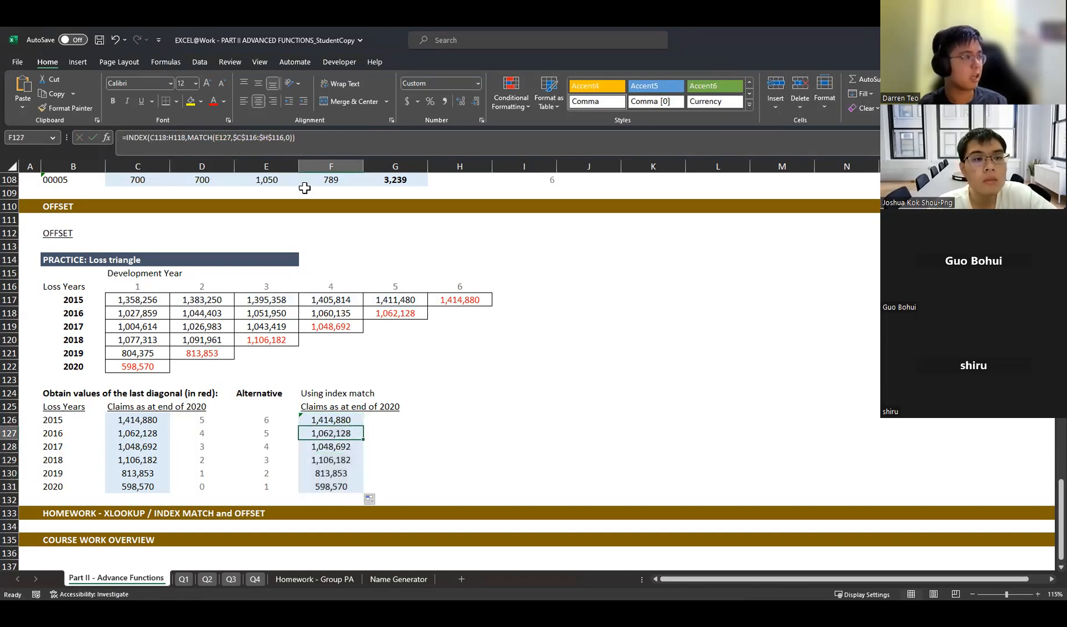
left_click(283, 137)
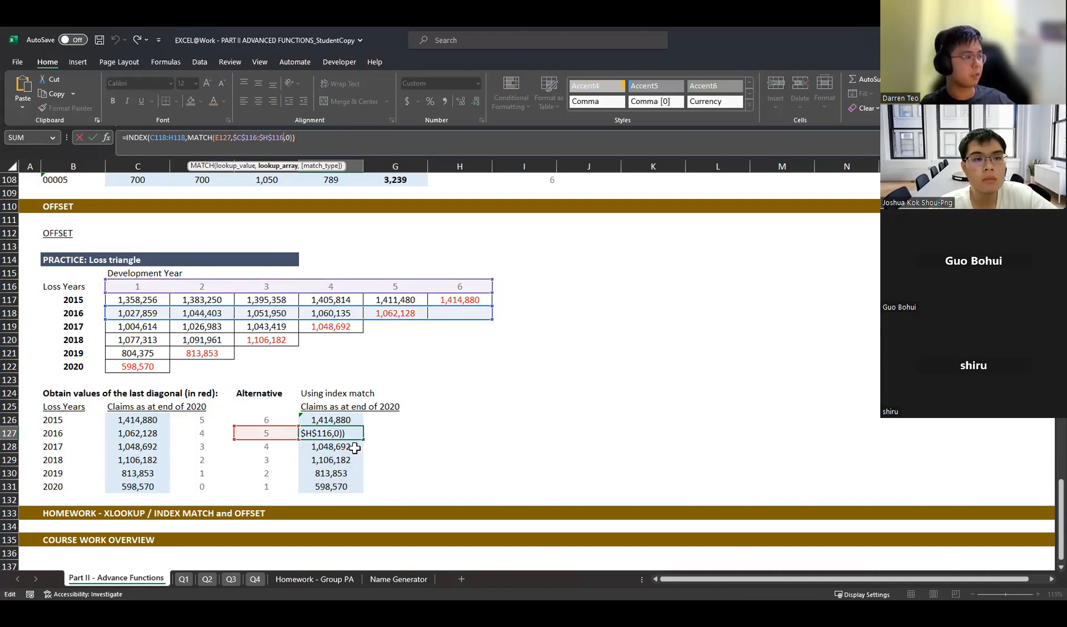
key("Return")
left_click_drag(145, 327, 479, 328)
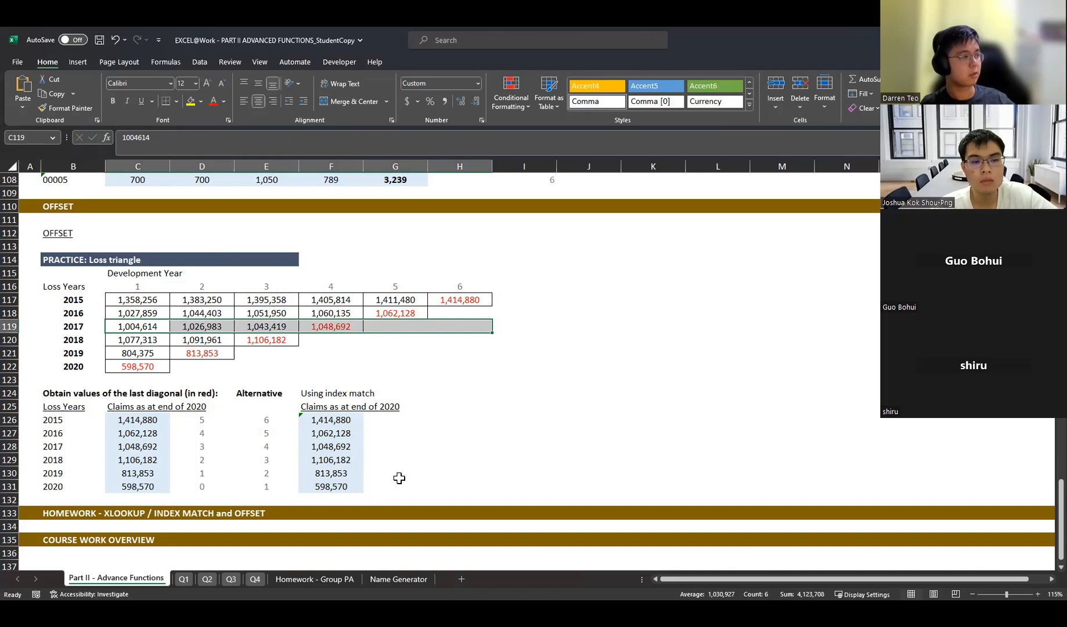
left_click(353, 488)
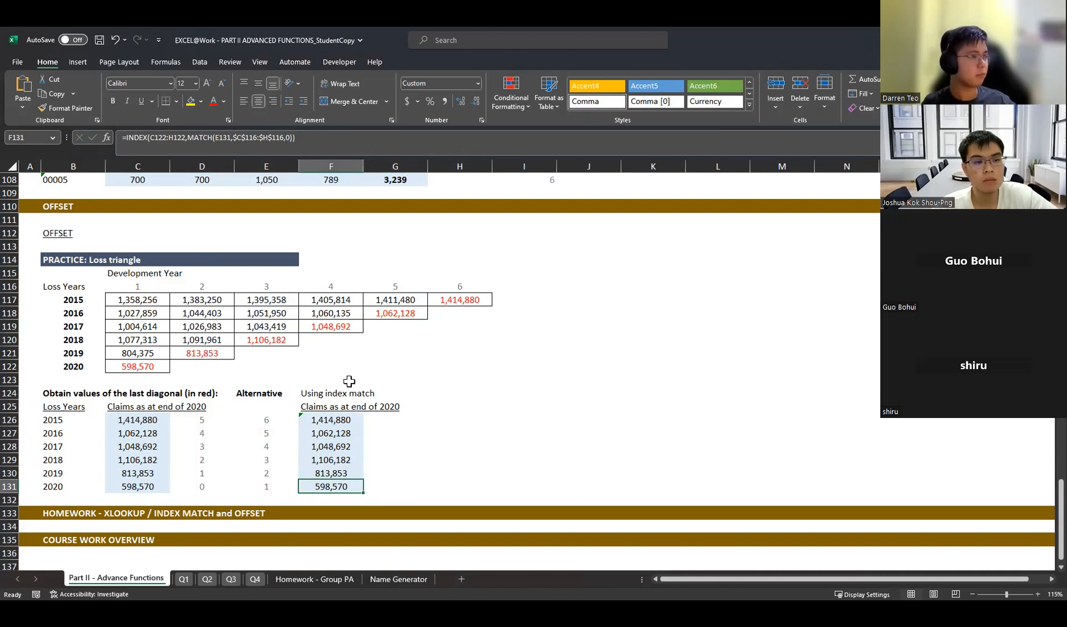
scroll(349, 382, "up", 1)
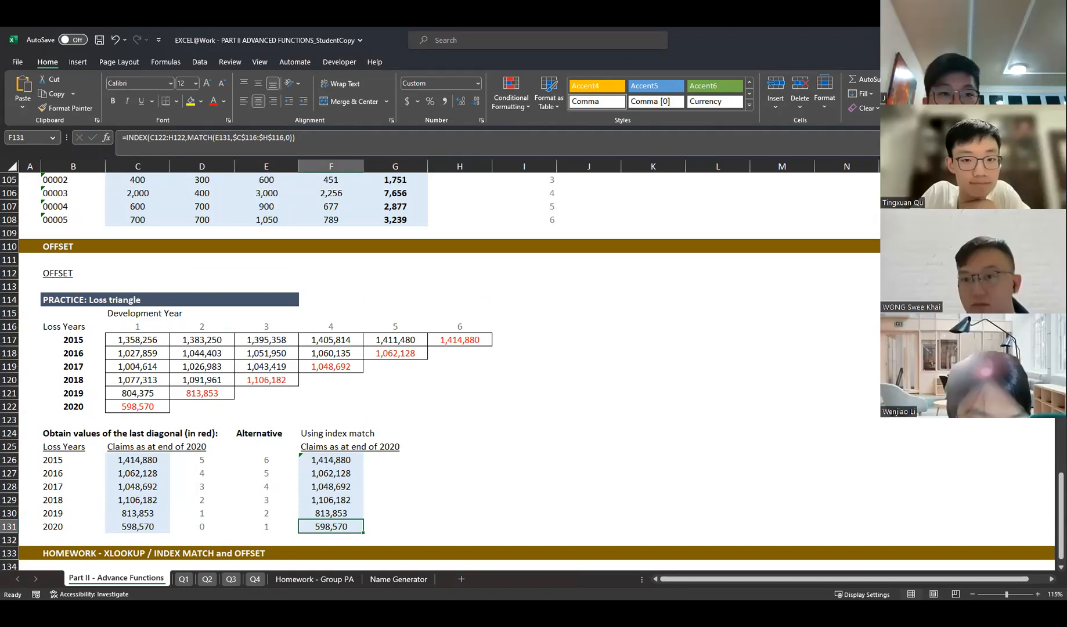
scroll(837, 430, "down", 3)
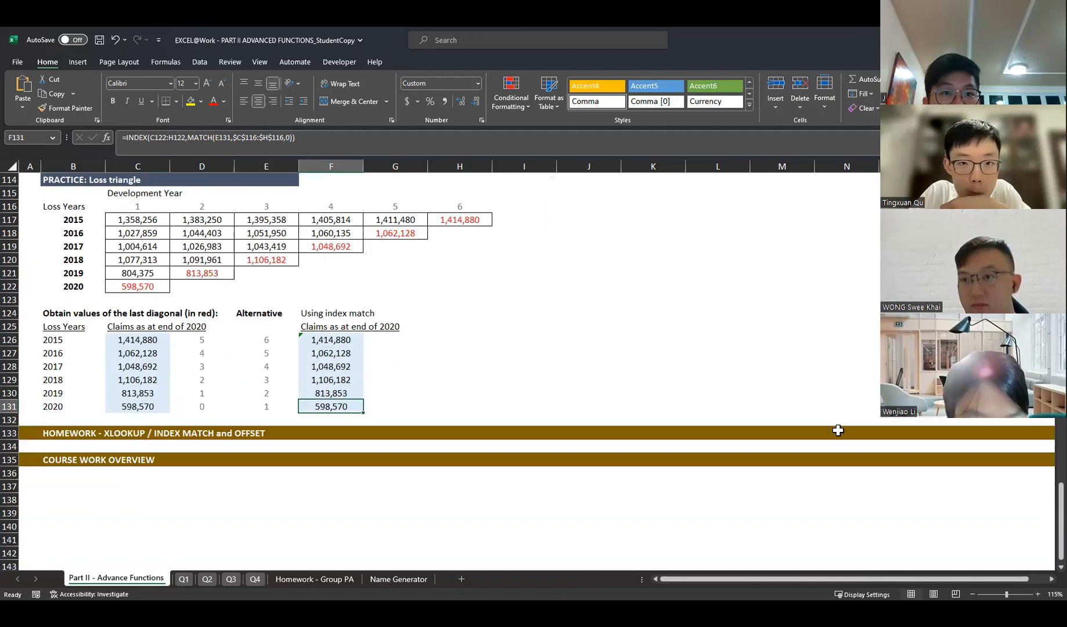
scroll(838, 430, "up", 8)
scroll(838, 430, "down", 5)
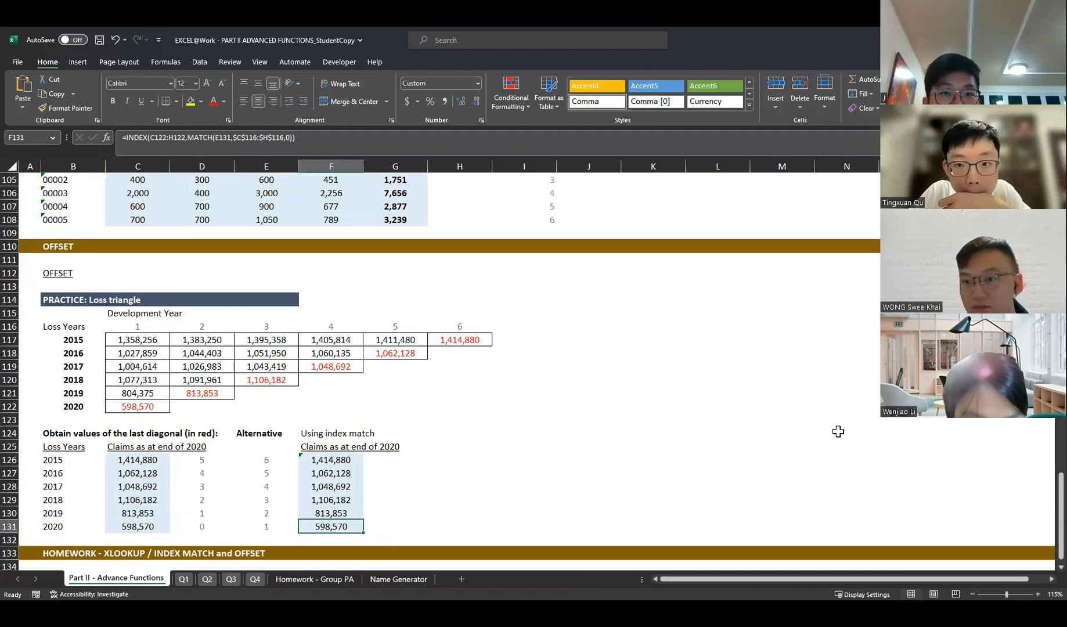
scroll(838, 432, "up", 3)
scroll(839, 430, "down", 5)
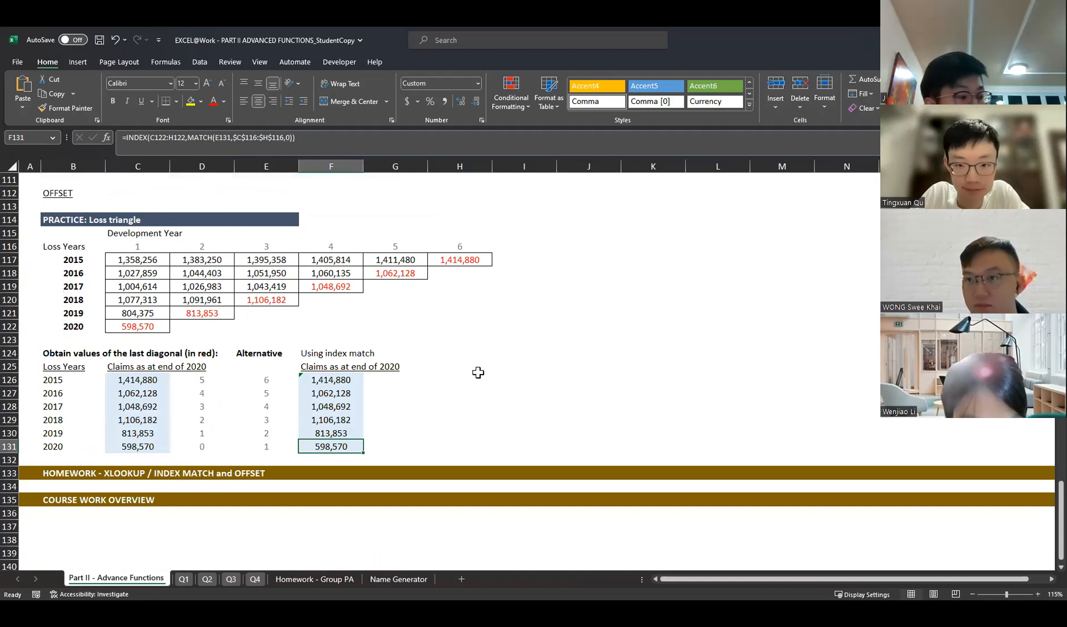
scroll(478, 373, "up", 1)
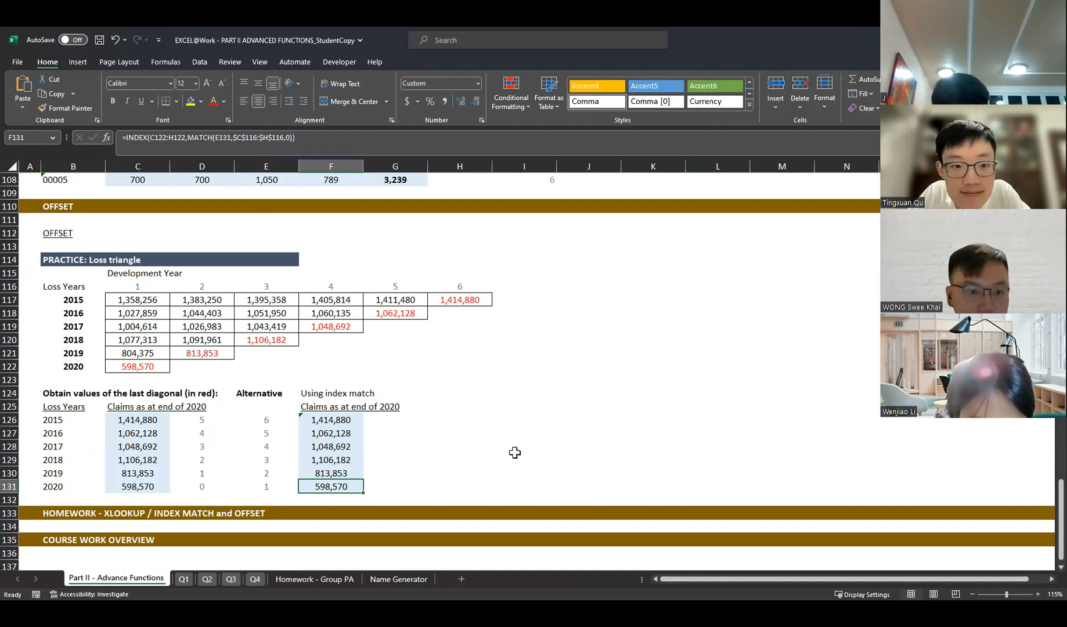
- Open the Homework - Group PA worksheet
left_click(312, 579)
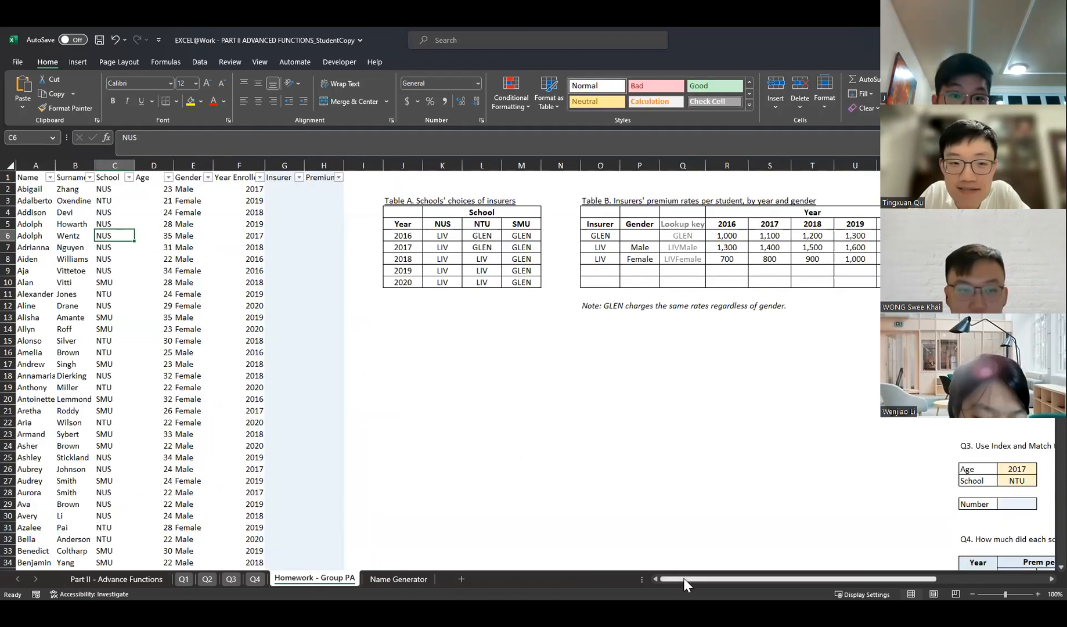
- Examine the student list and Table A's yearly insurer choices for NUS, NTU and SMU
left_click_drag(684, 579, 617, 584)
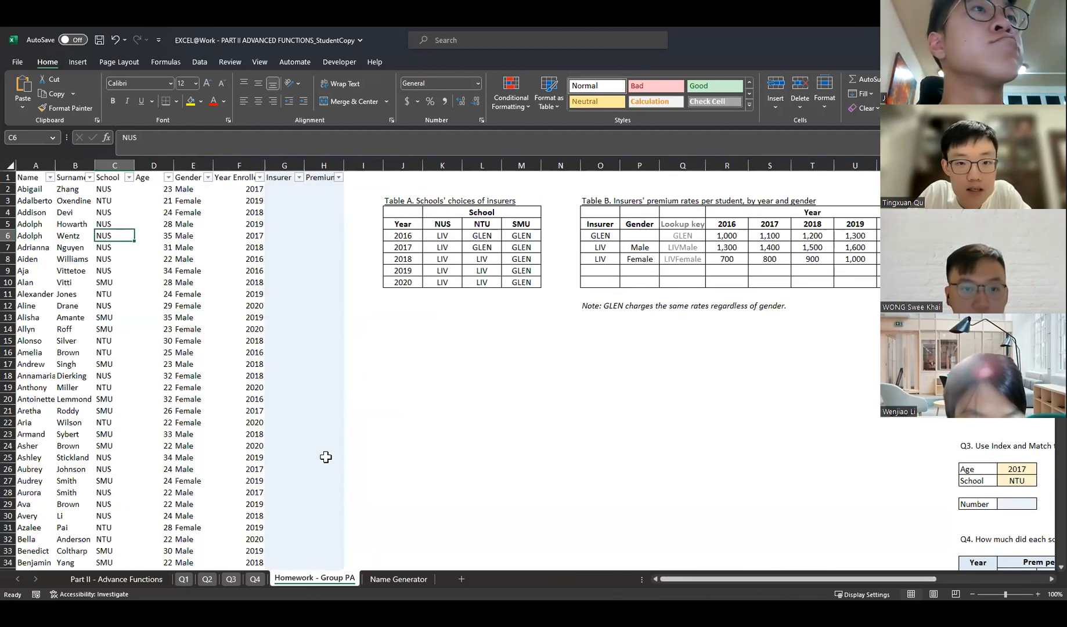
left_click(29, 159)
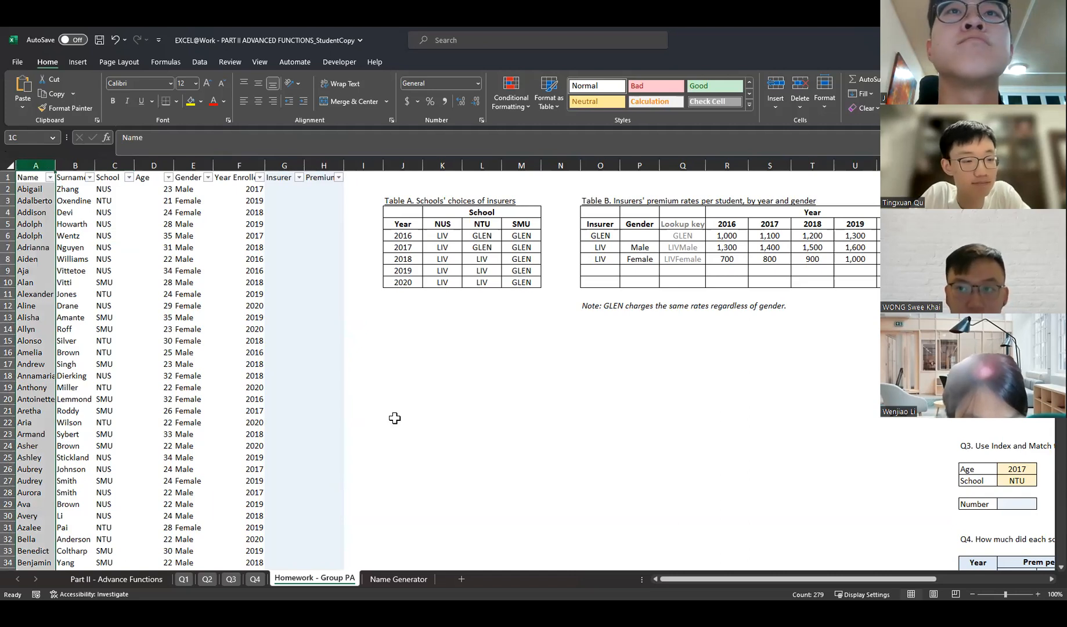
left_click(430, 458)
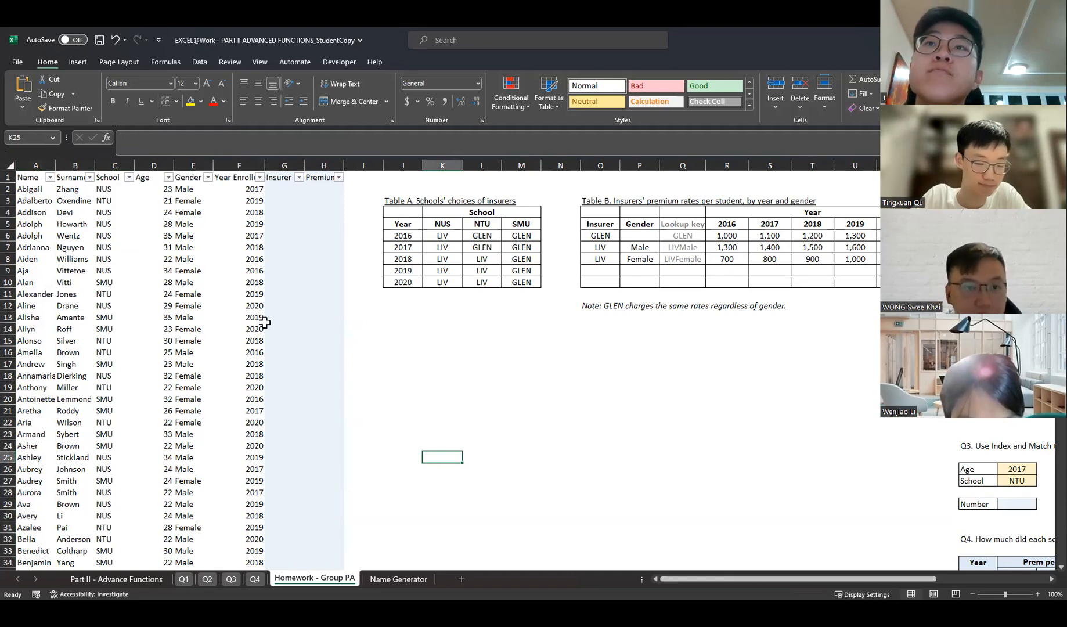
left_click(466, 213)
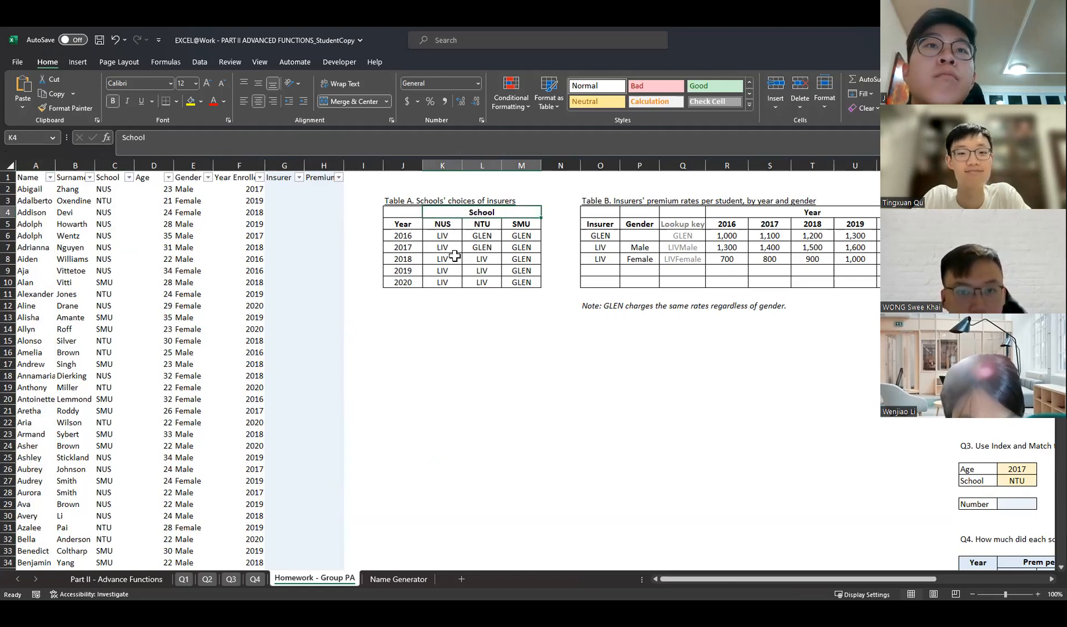
left_click(492, 248)
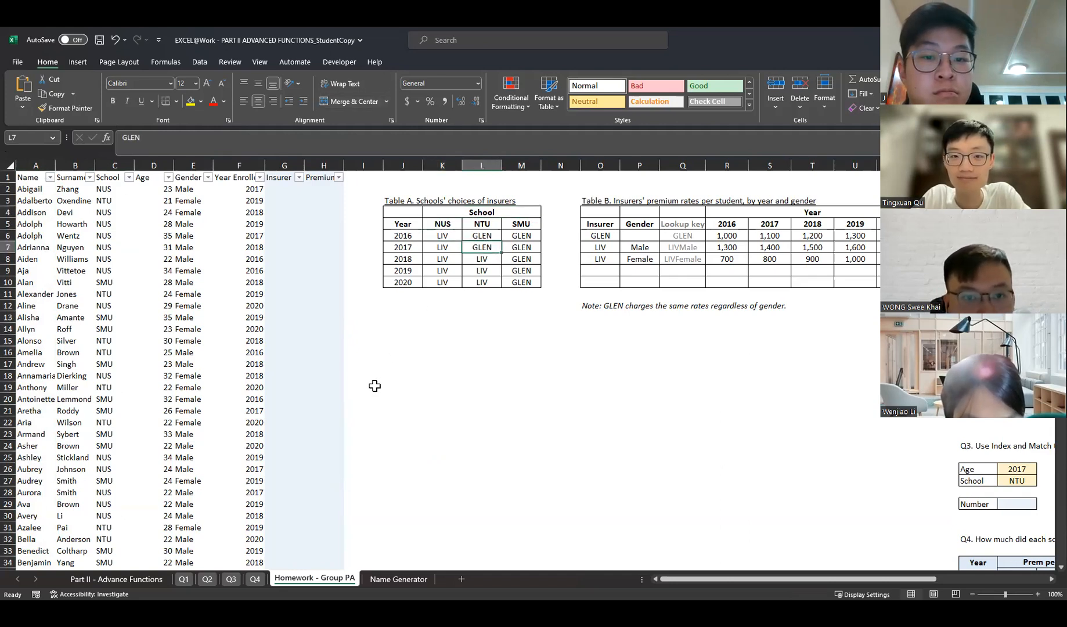
left_click_drag(443, 224, 445, 286)
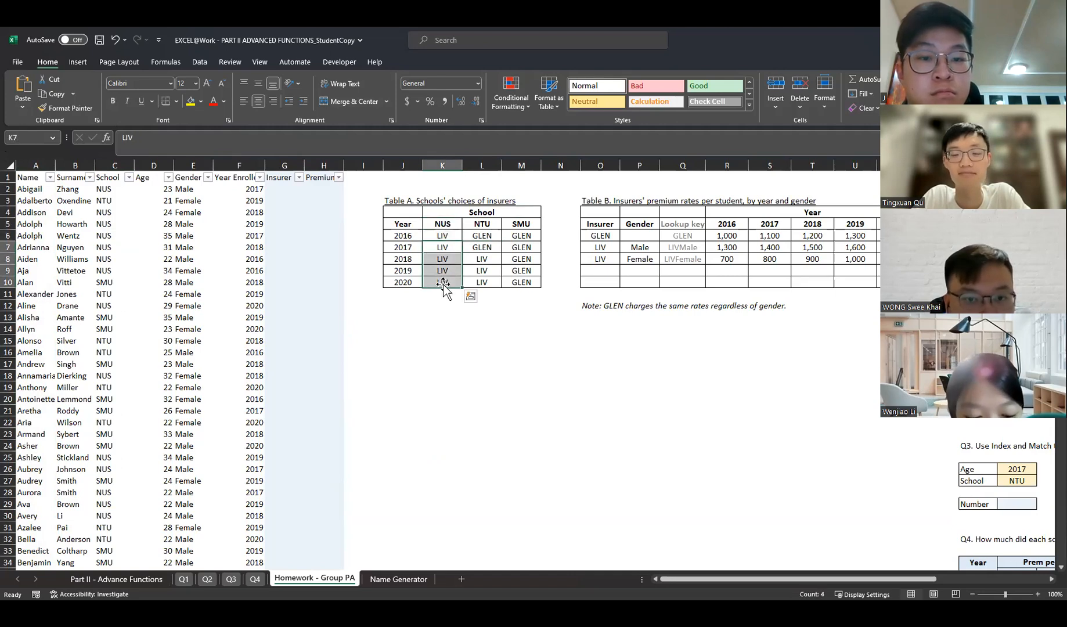
left_click(457, 226)
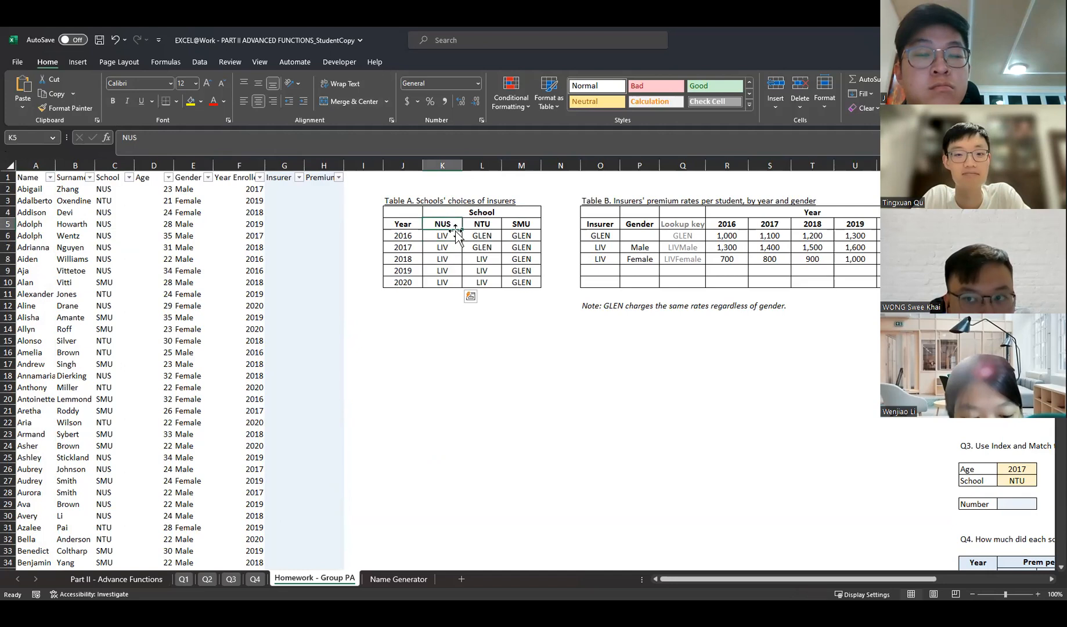
left_click_drag(454, 238, 450, 294)
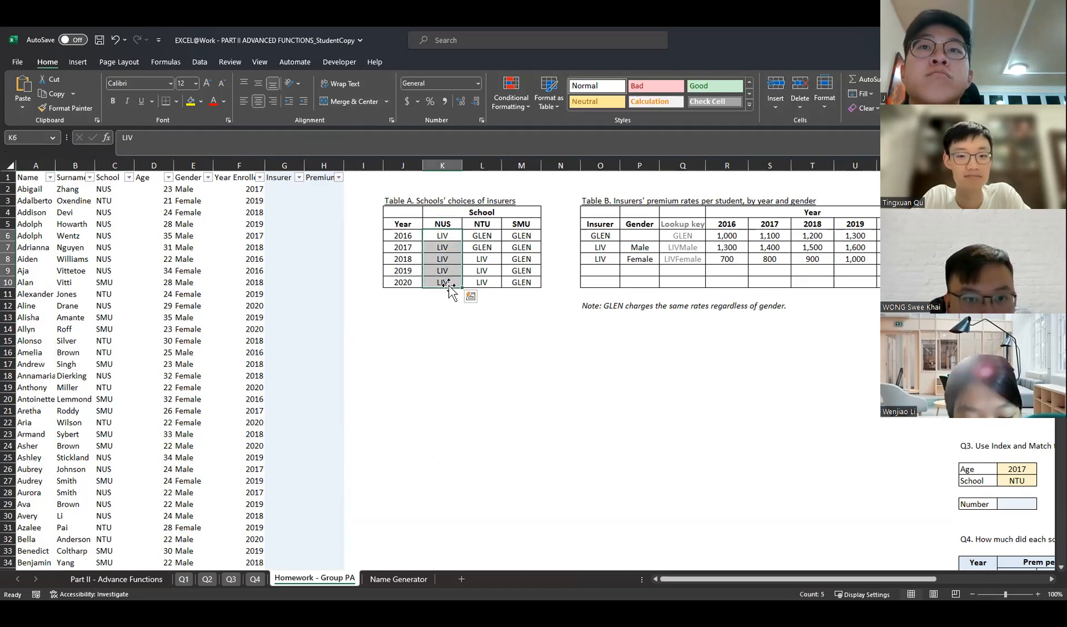
left_click(490, 227)
left_click_drag(491, 234, 482, 284)
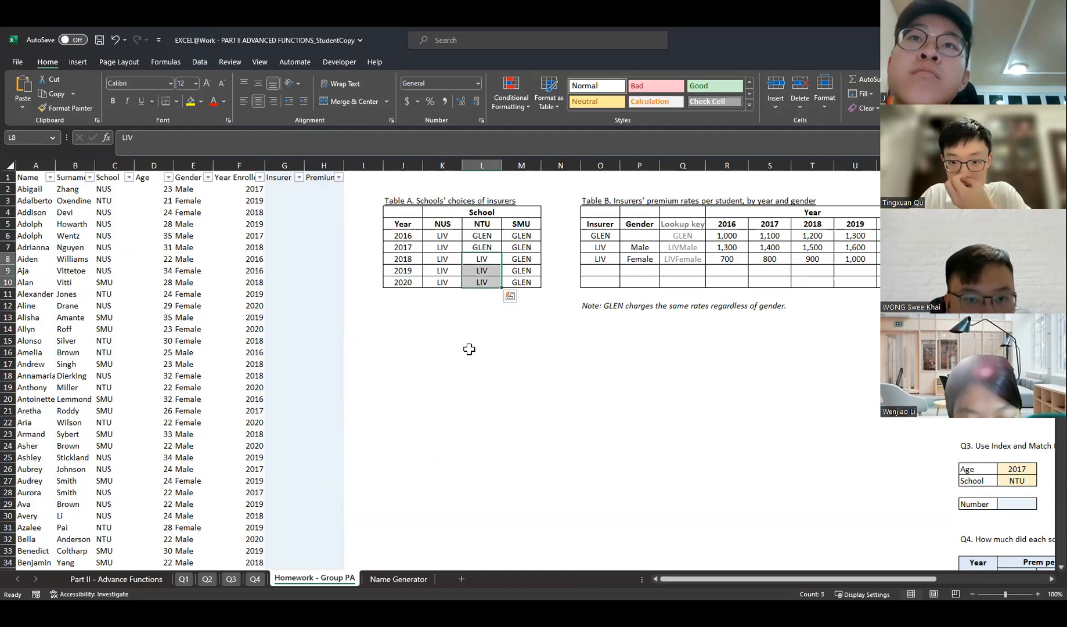
left_click_drag(525, 234, 525, 282)
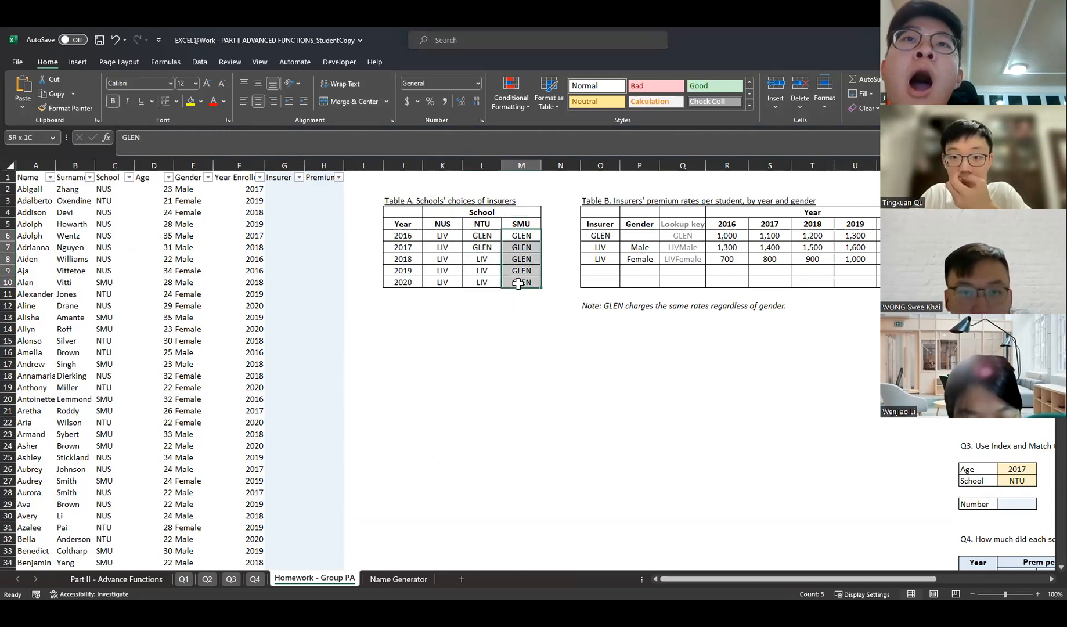
left_click(437, 341)
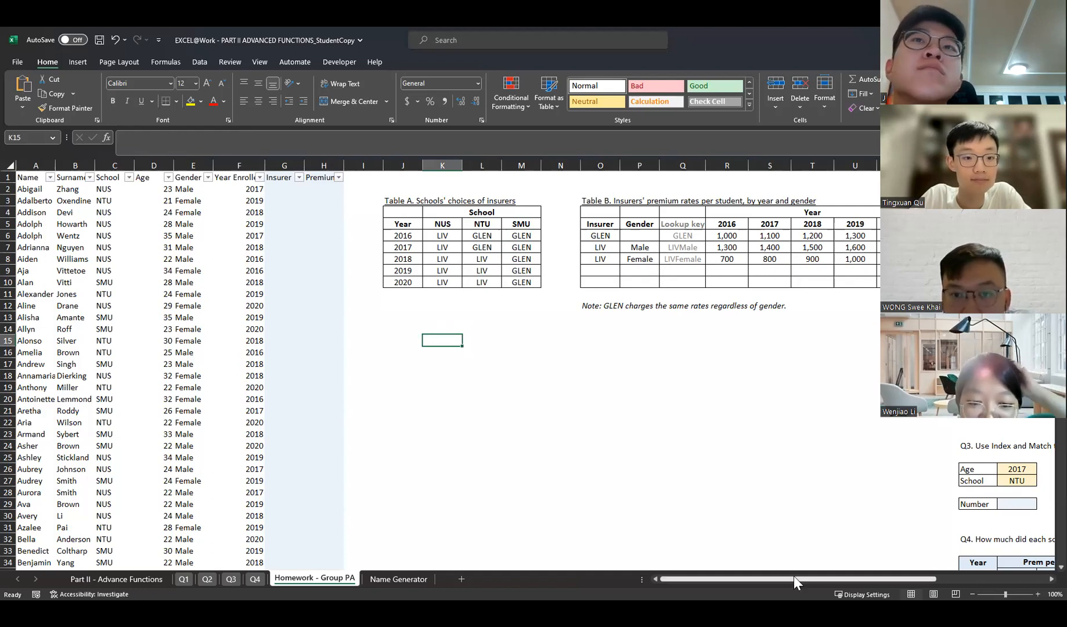
- Read through homework questions Q1 to Q5 with their answer tables, then return to the student list
left_click(36, 165)
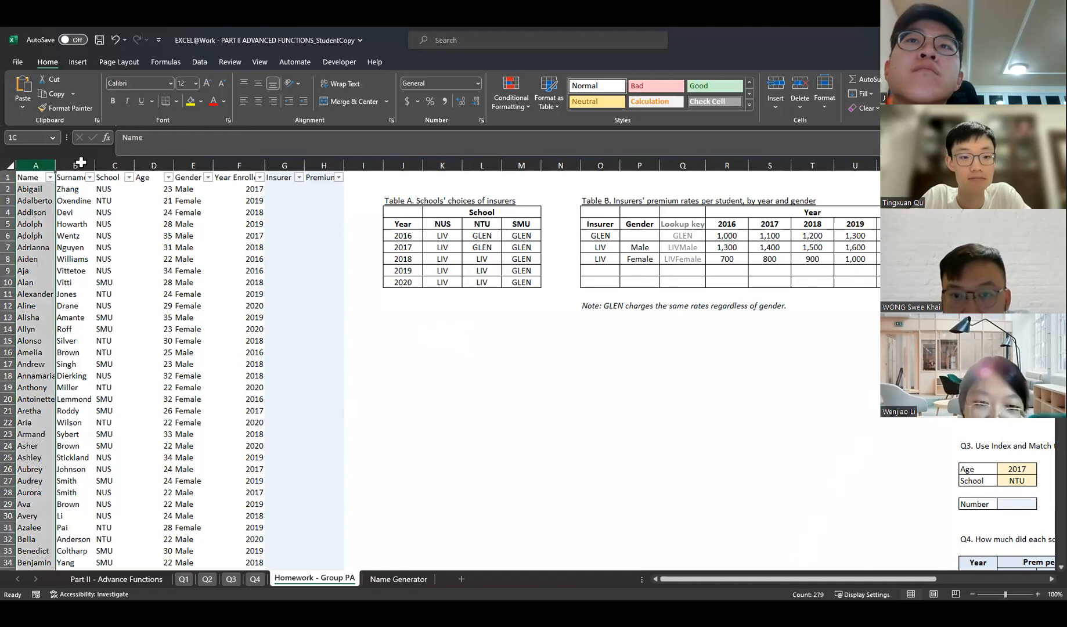
left_click(612, 433)
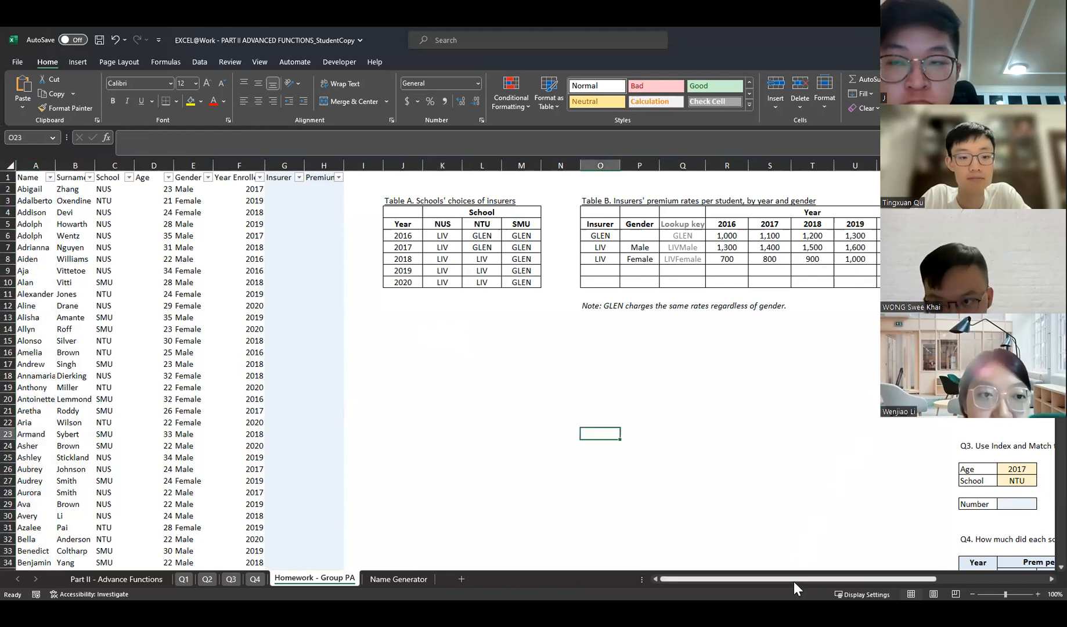
left_click_drag(794, 579, 905, 580)
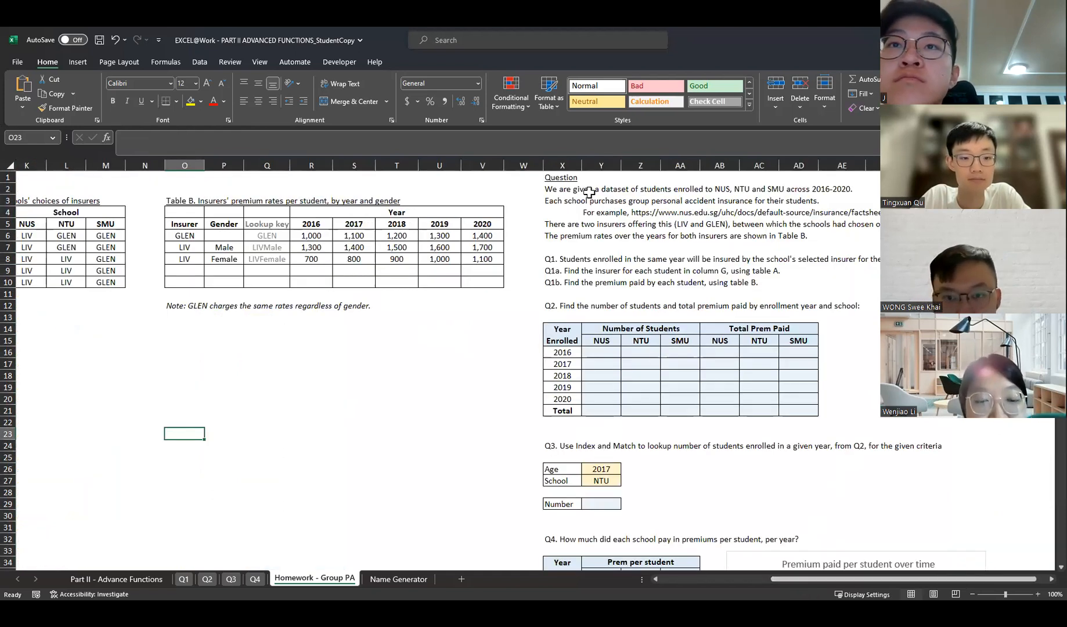
scroll(817, 459, "down", 6)
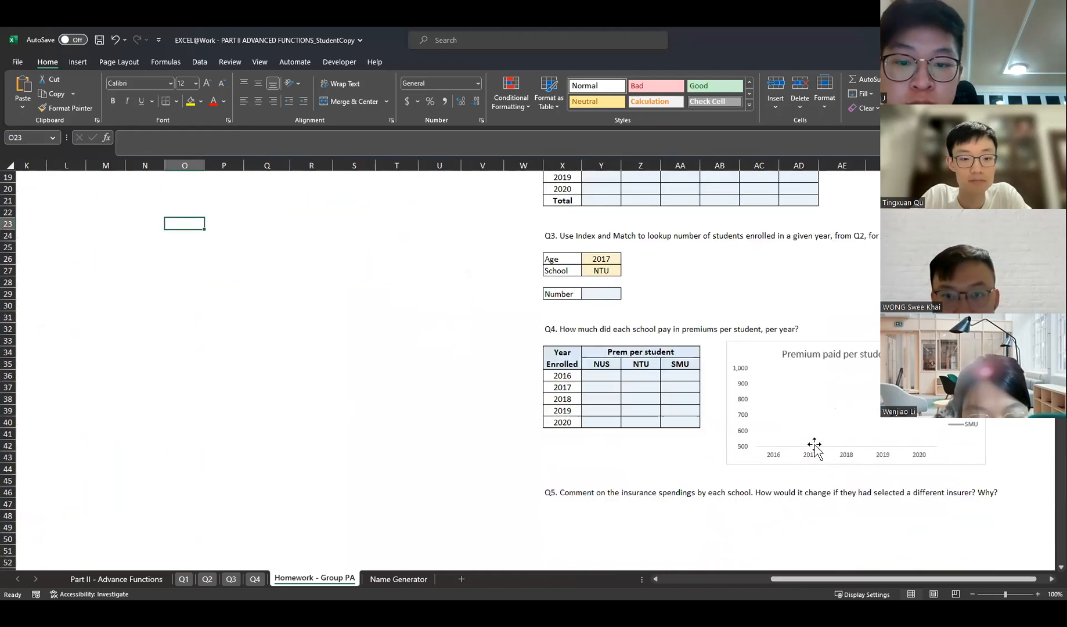
scroll(886, 506, "down", 2)
scroll(896, 497, "up", 8)
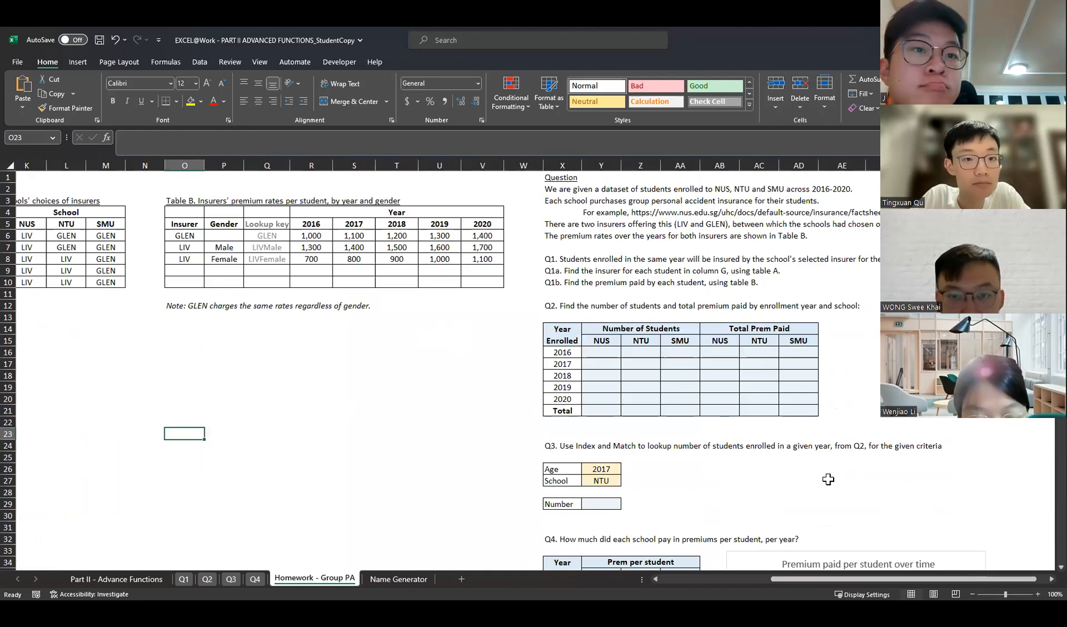
left_click_drag(900, 576, 1036, 583)
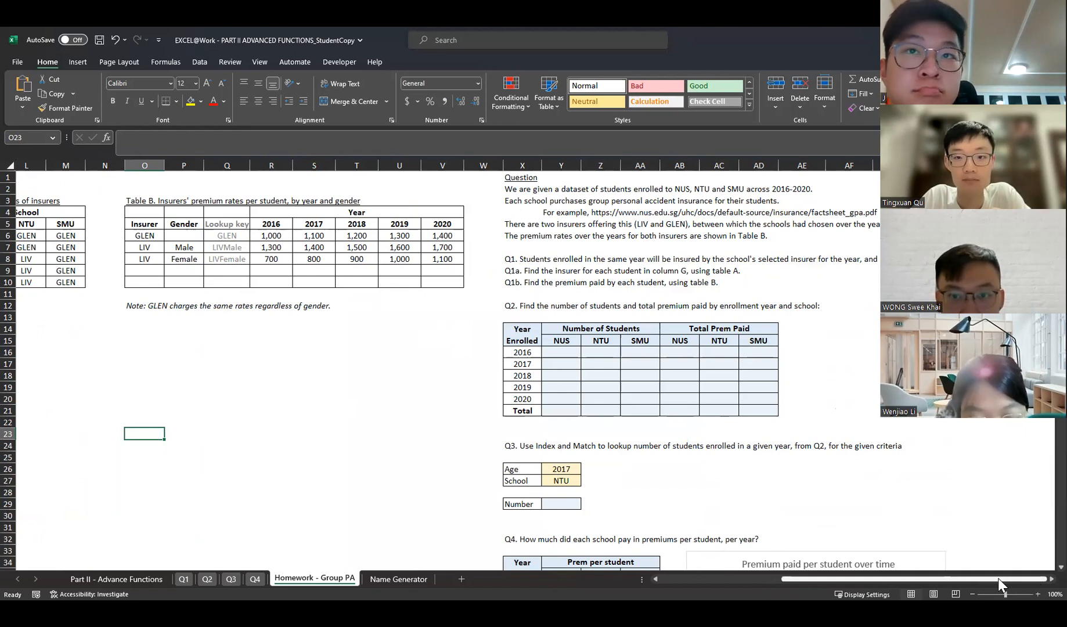
left_click_drag(908, 579, 708, 579)
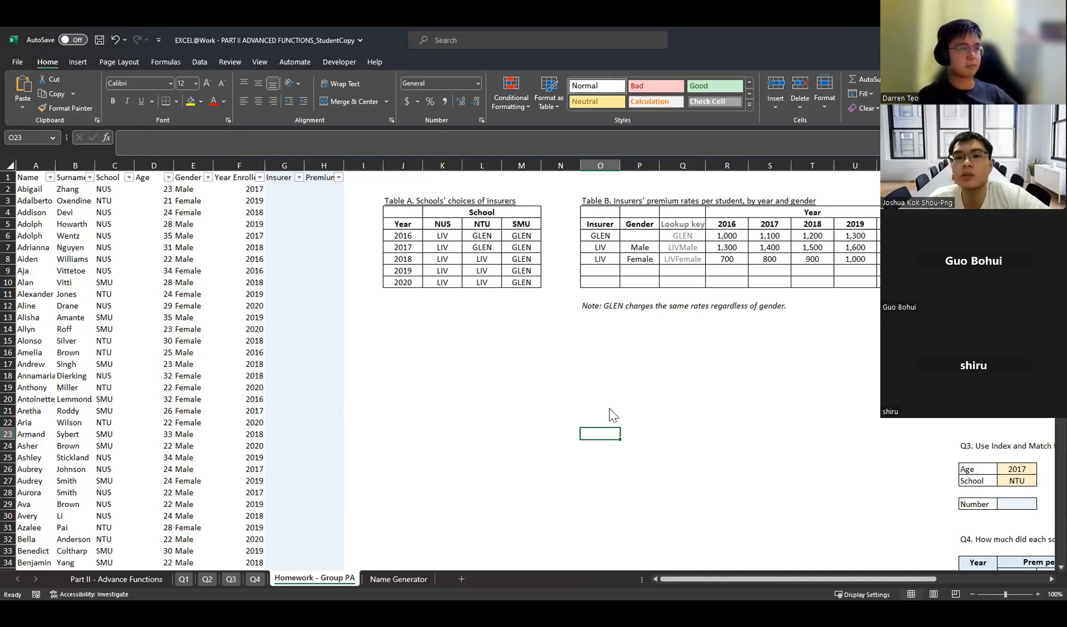
left_click(570, 395)
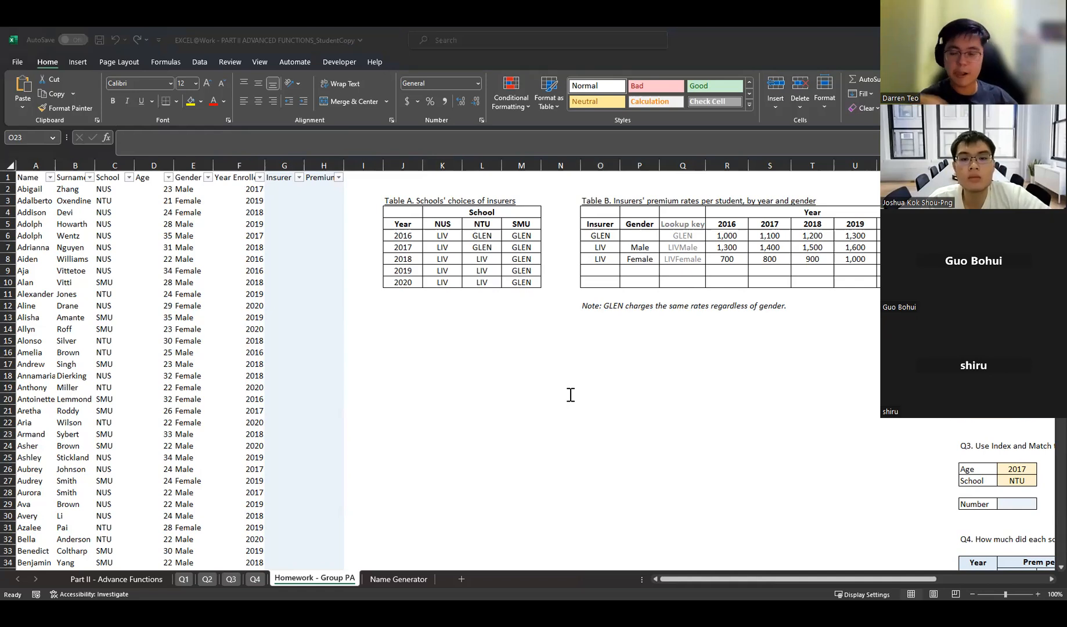